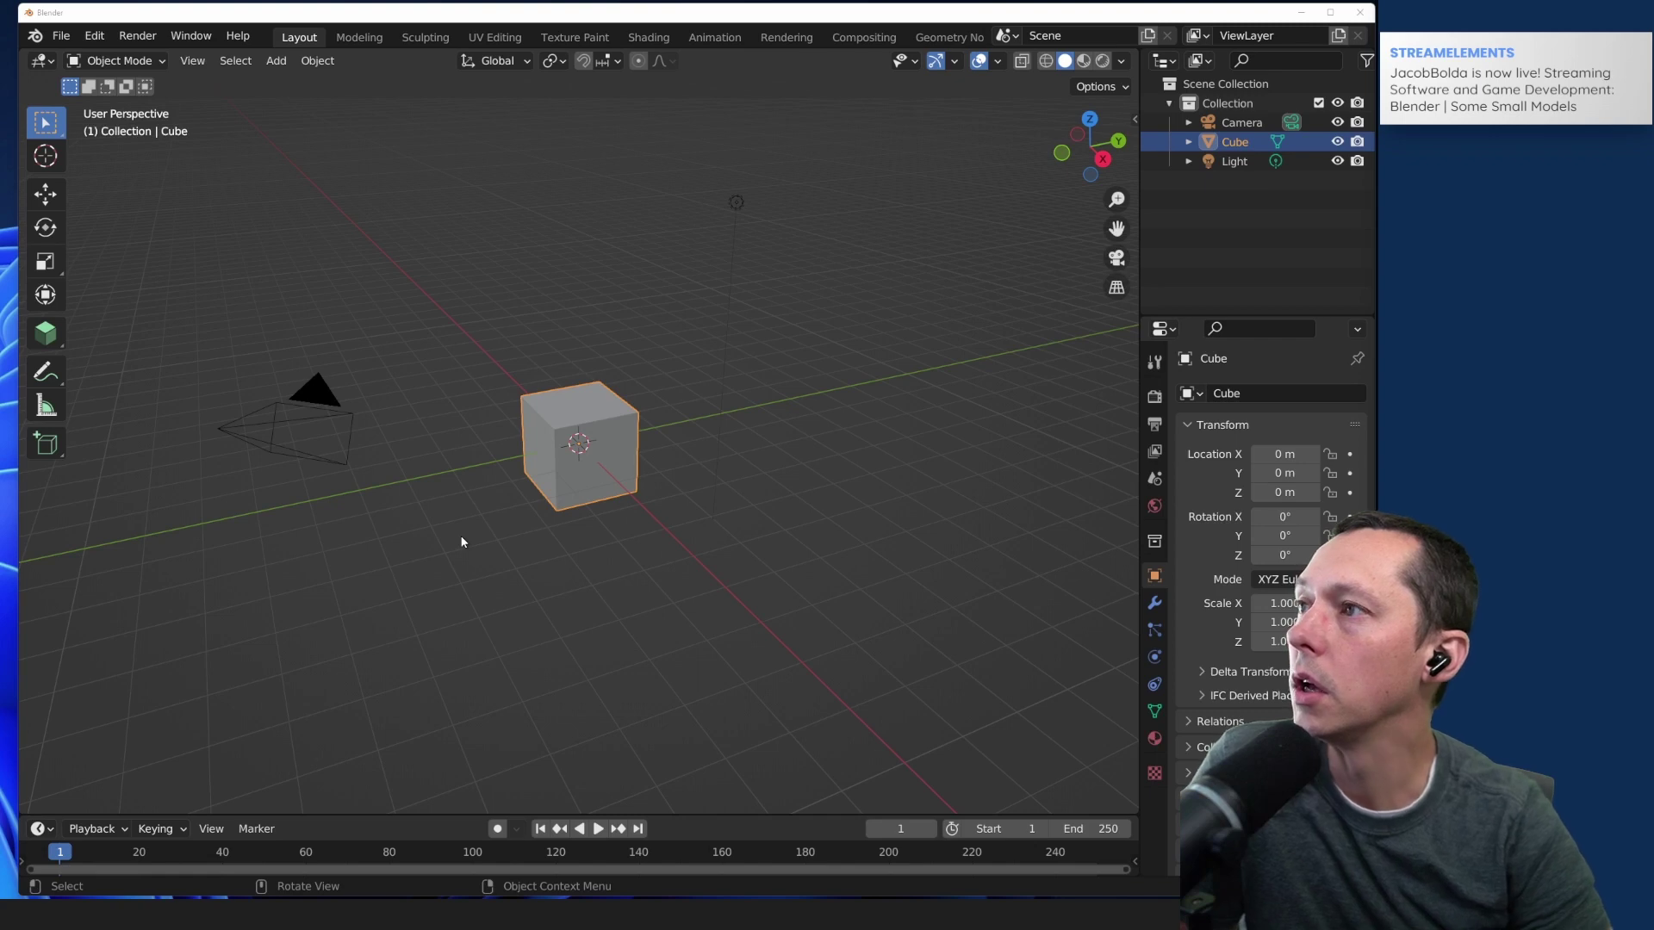
pyautogui.scroll(2, 511, 487)
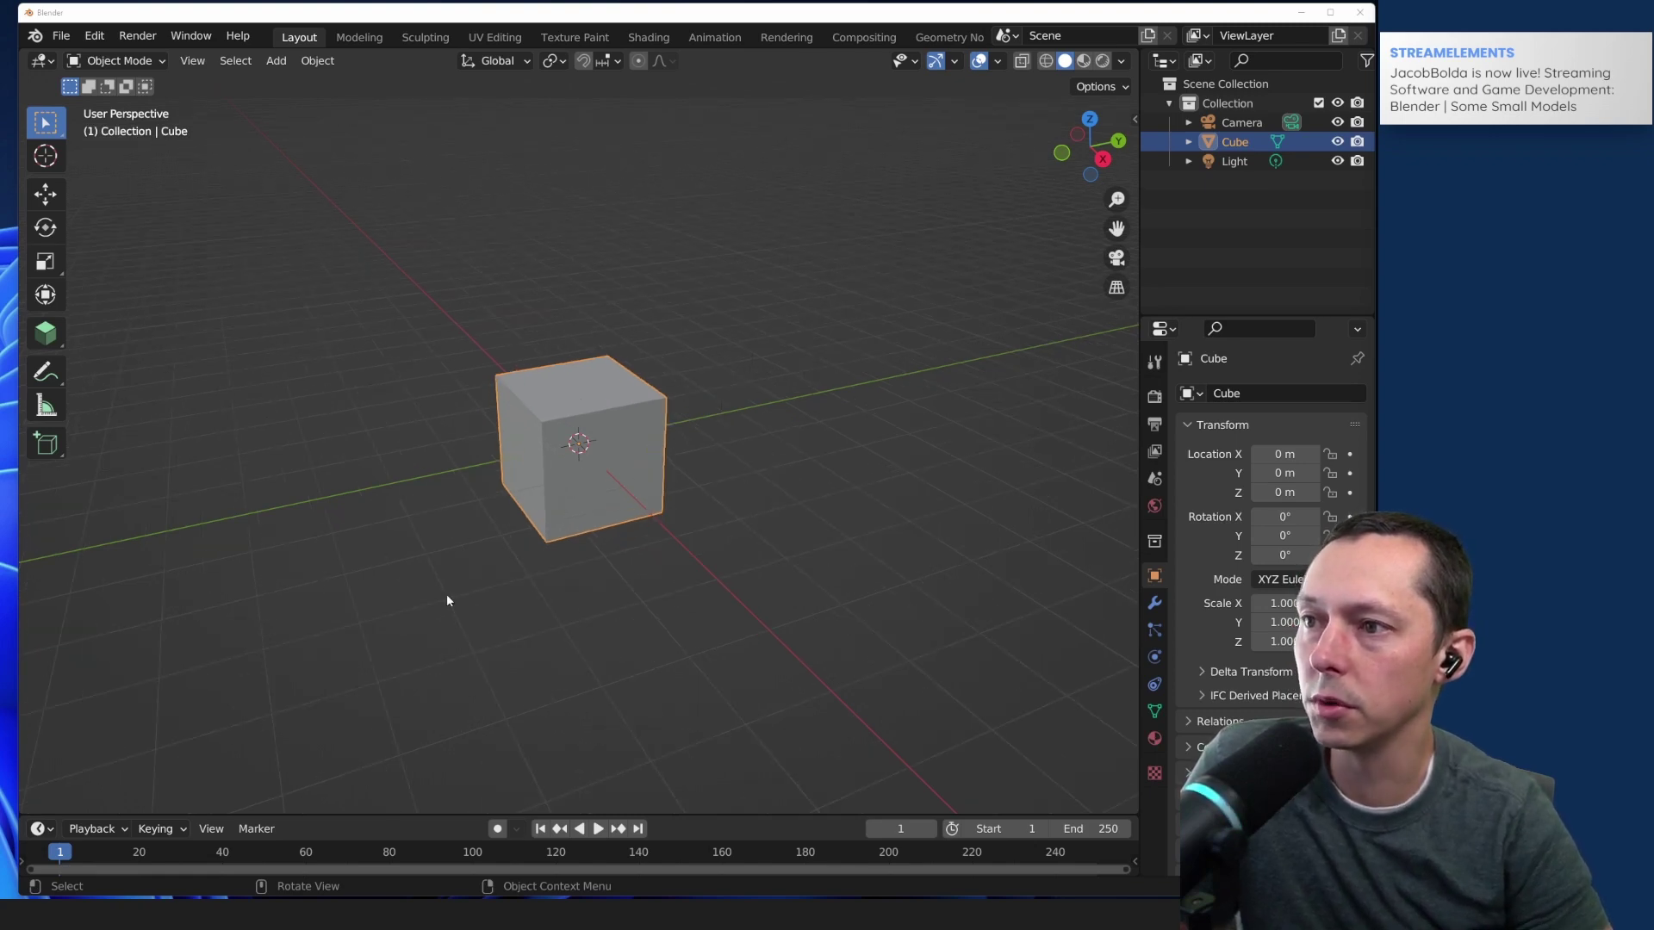
pyautogui.moveTo(446, 600); pyautogui.dragTo(371, 595, button='middle')
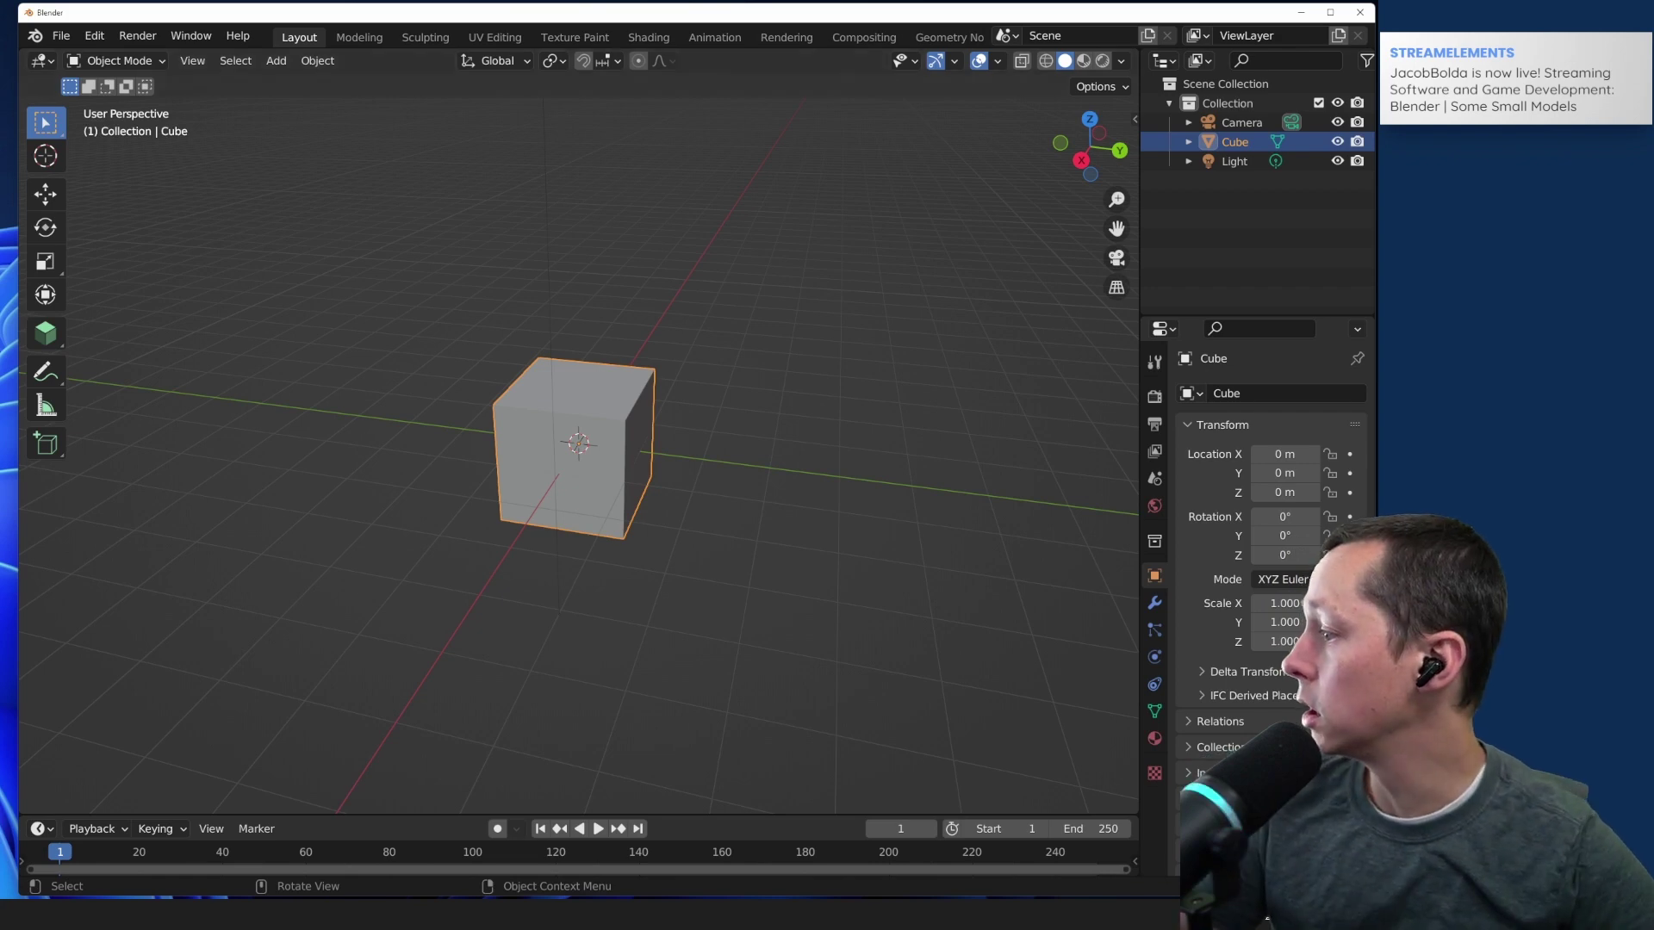
# Step: Switch to the Chrome browser and search Google for "react three fiber decals"
pyautogui.click(1266, 918)
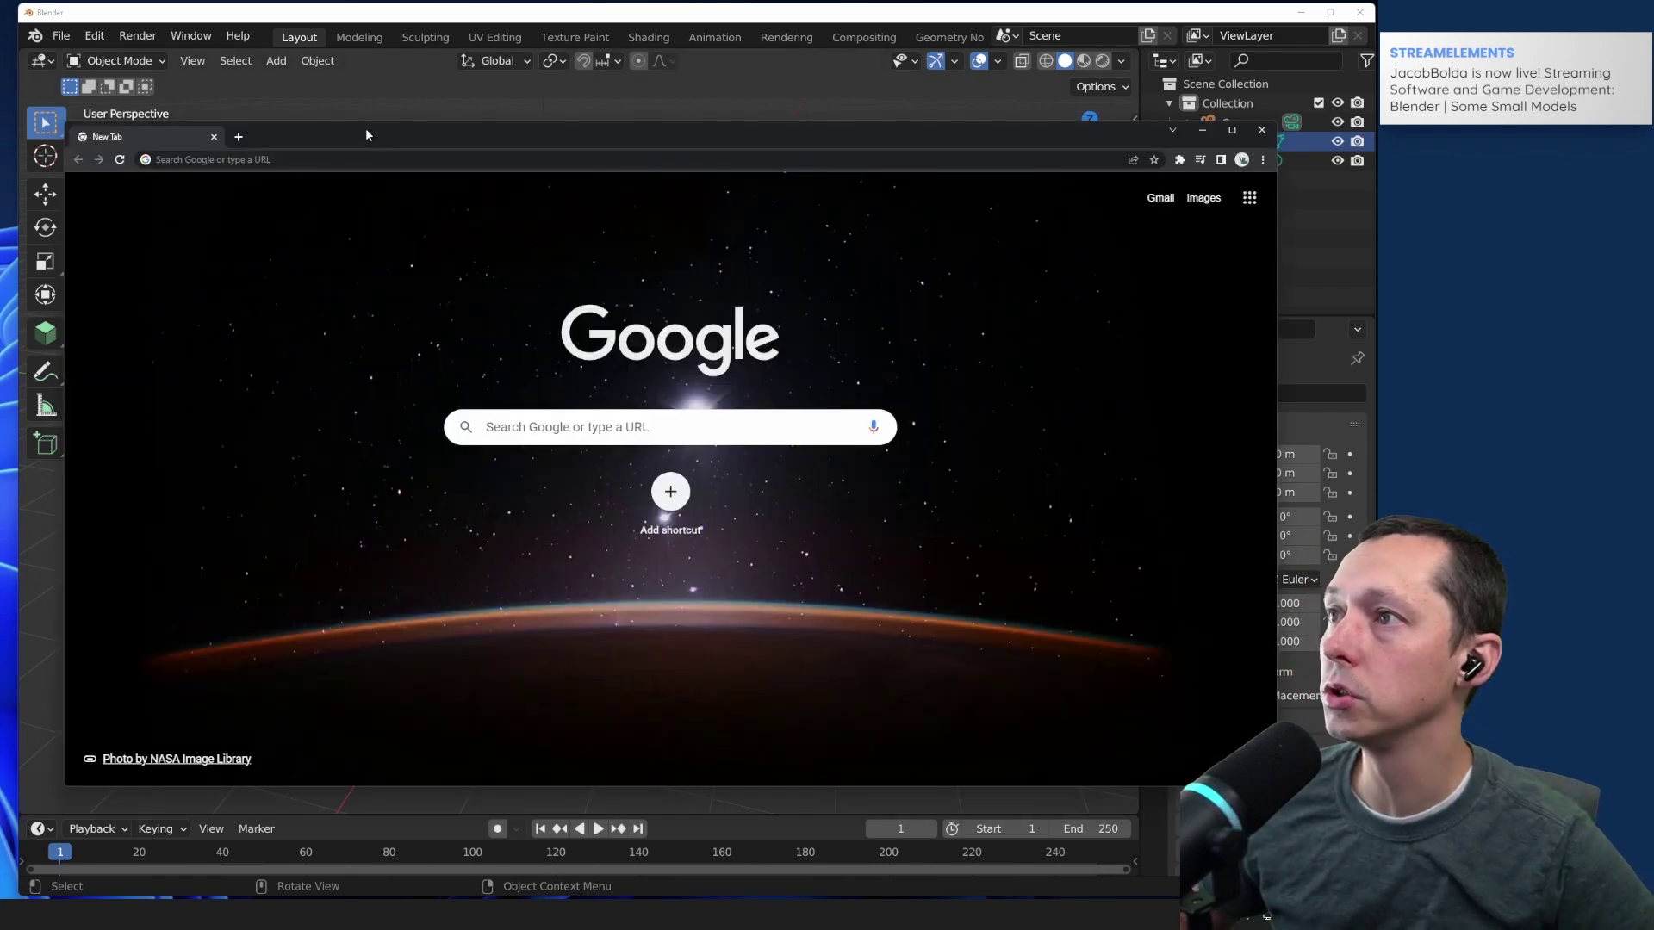
pyautogui.moveTo(365, 128); pyautogui.dragTo(396, 135)
pyautogui.click(376, 163)
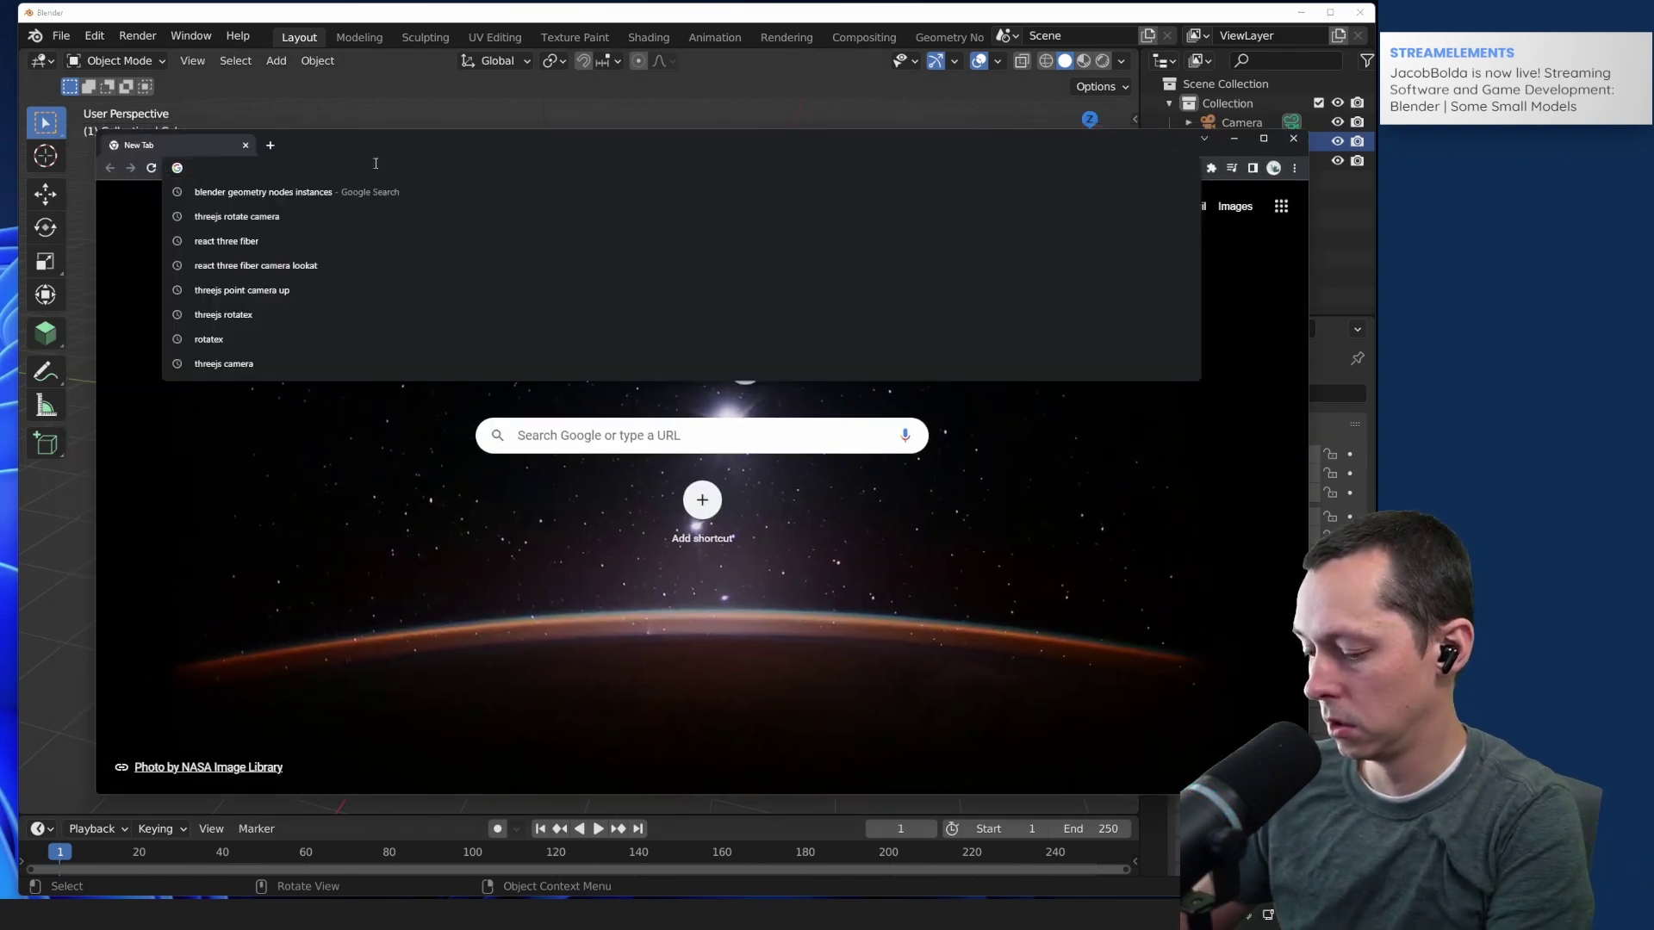
pyautogui.write('react')
pyautogui.press('Delete')
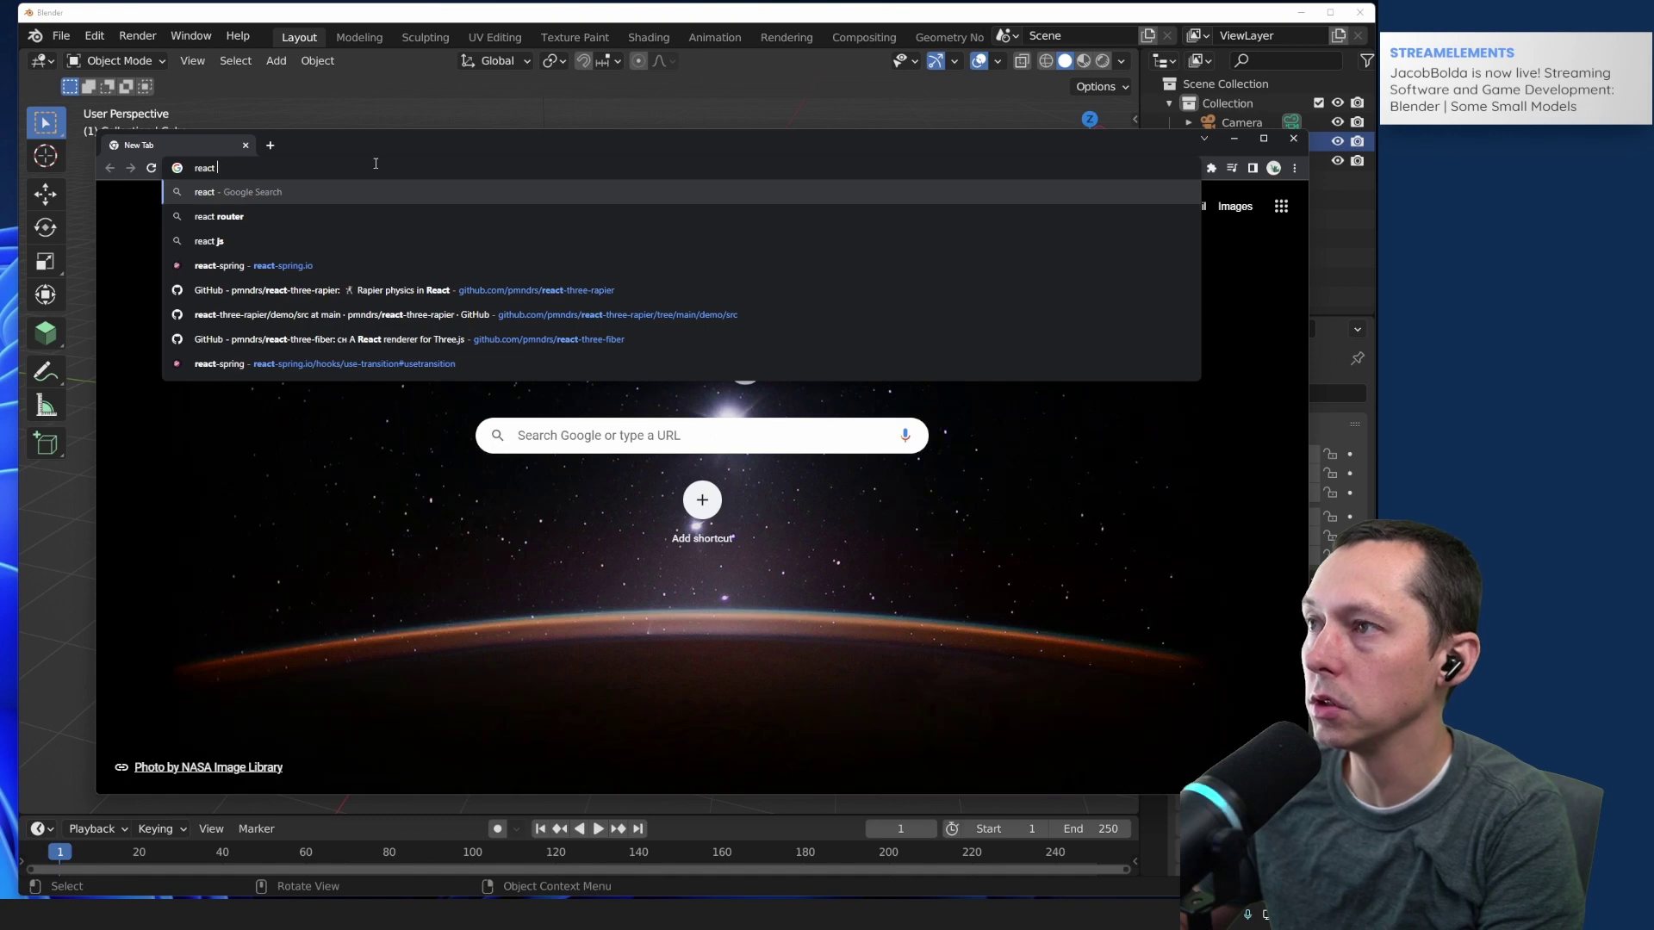
pyautogui.write('three fiber ')
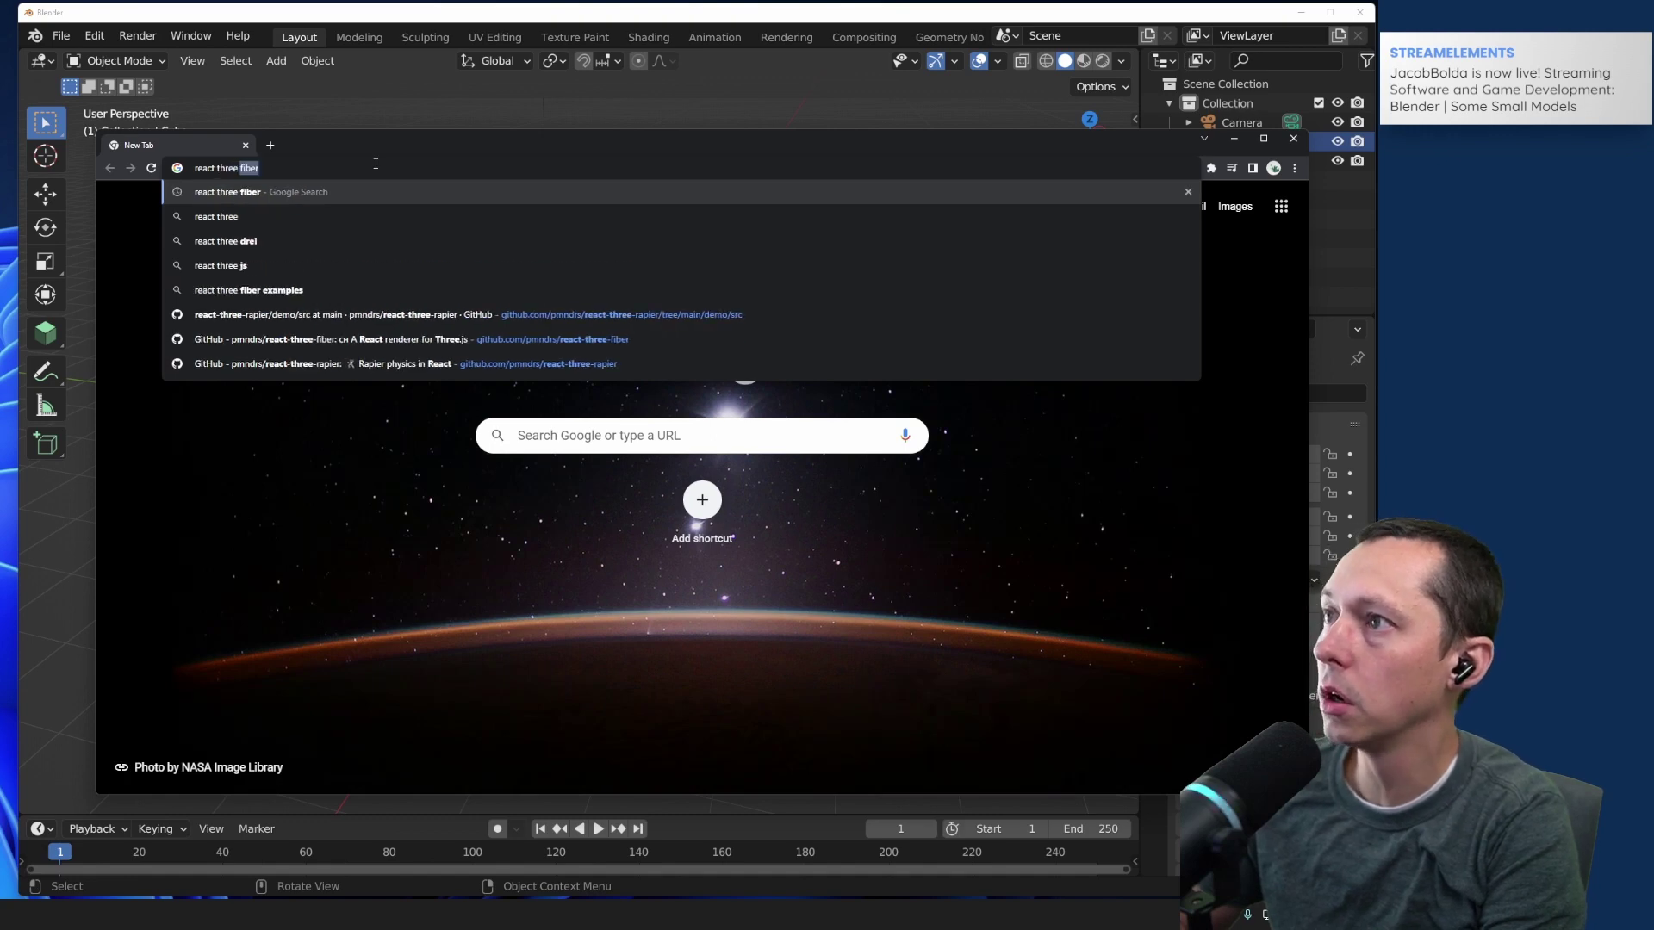
pyautogui.write('decals')
pyautogui.press('Return')
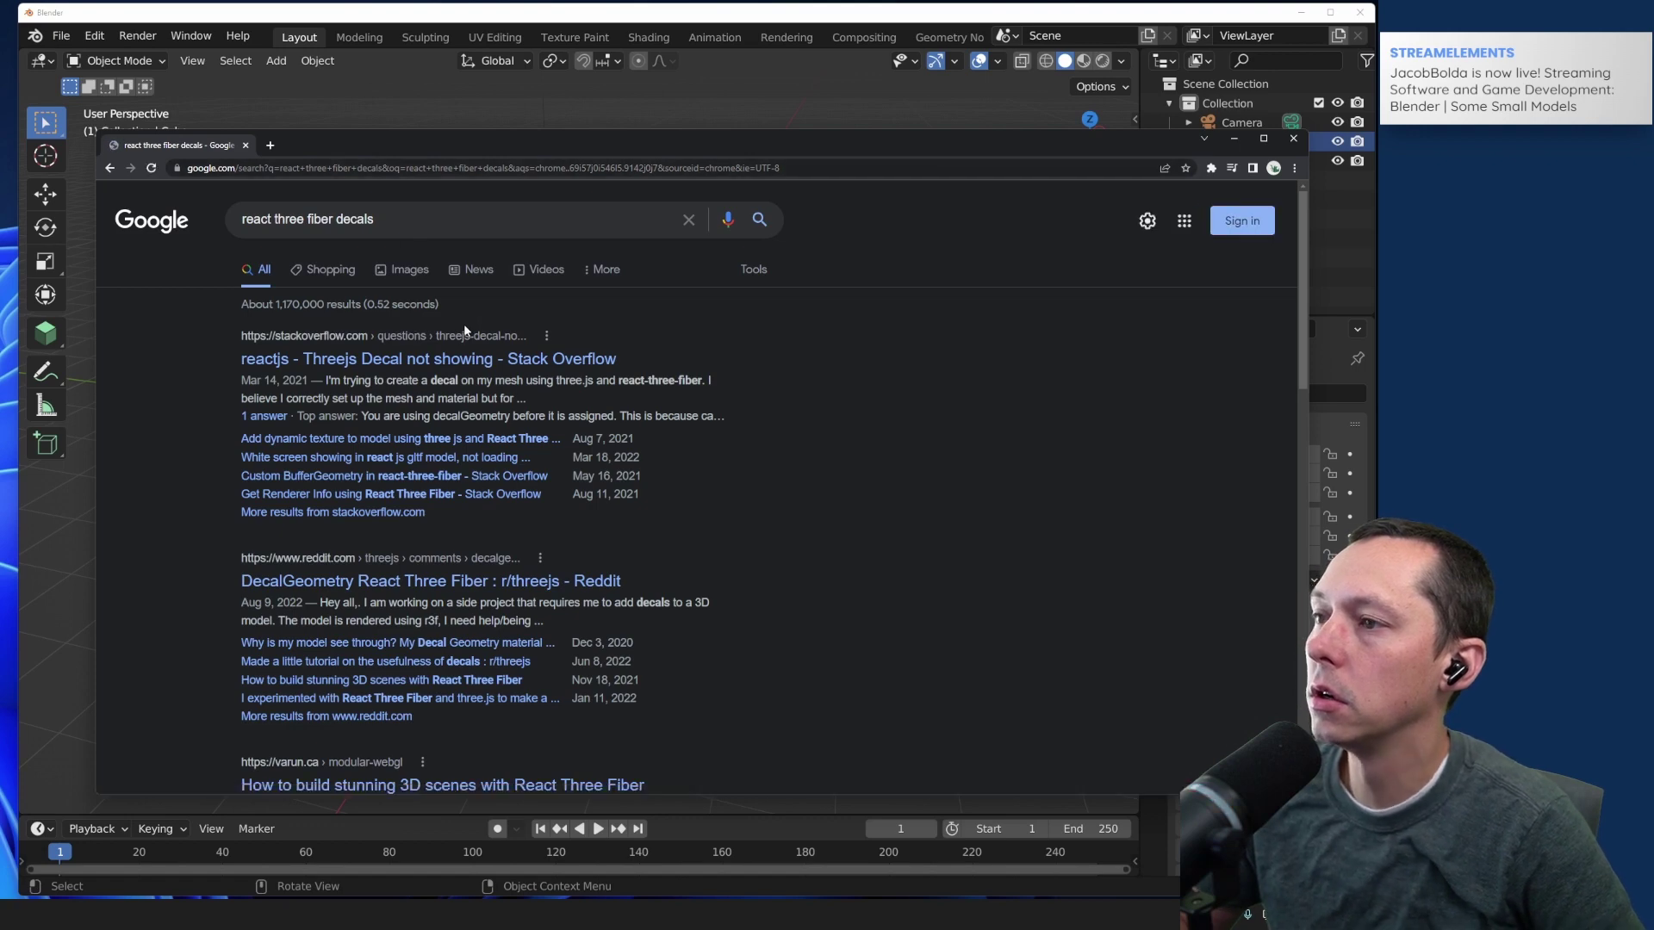
# Step: Restrict the Google search to results that must include "decals"
pyautogui.scroll(-1, 749, 401)
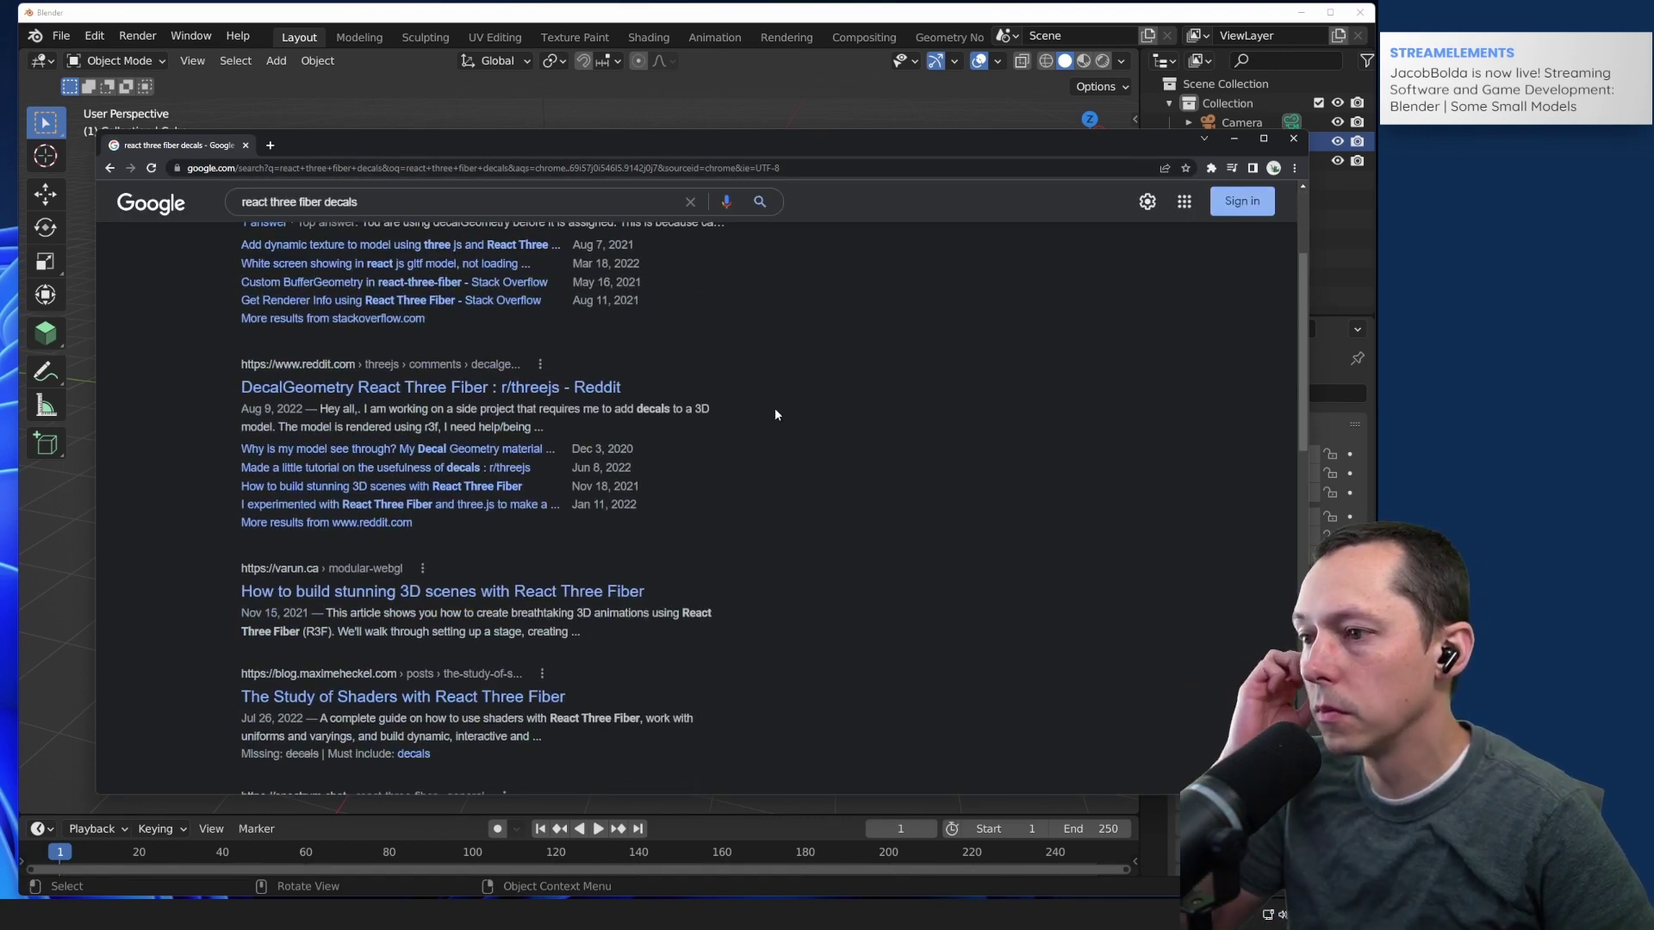
pyautogui.scroll(-2, 774, 414)
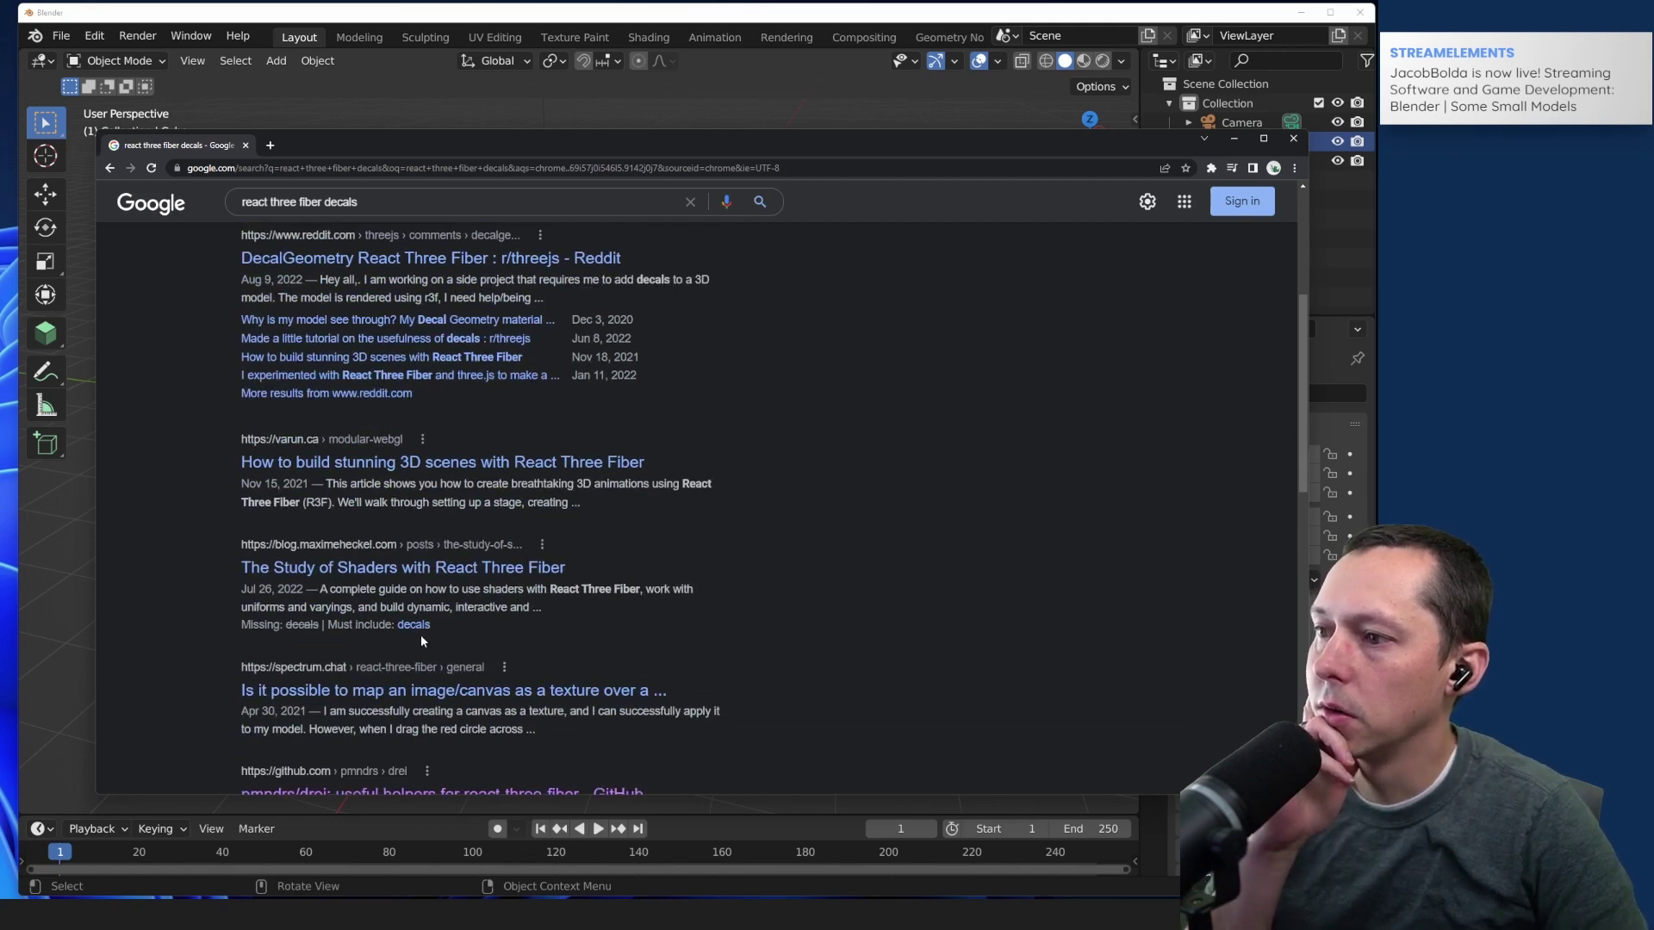
pyautogui.click(415, 626)
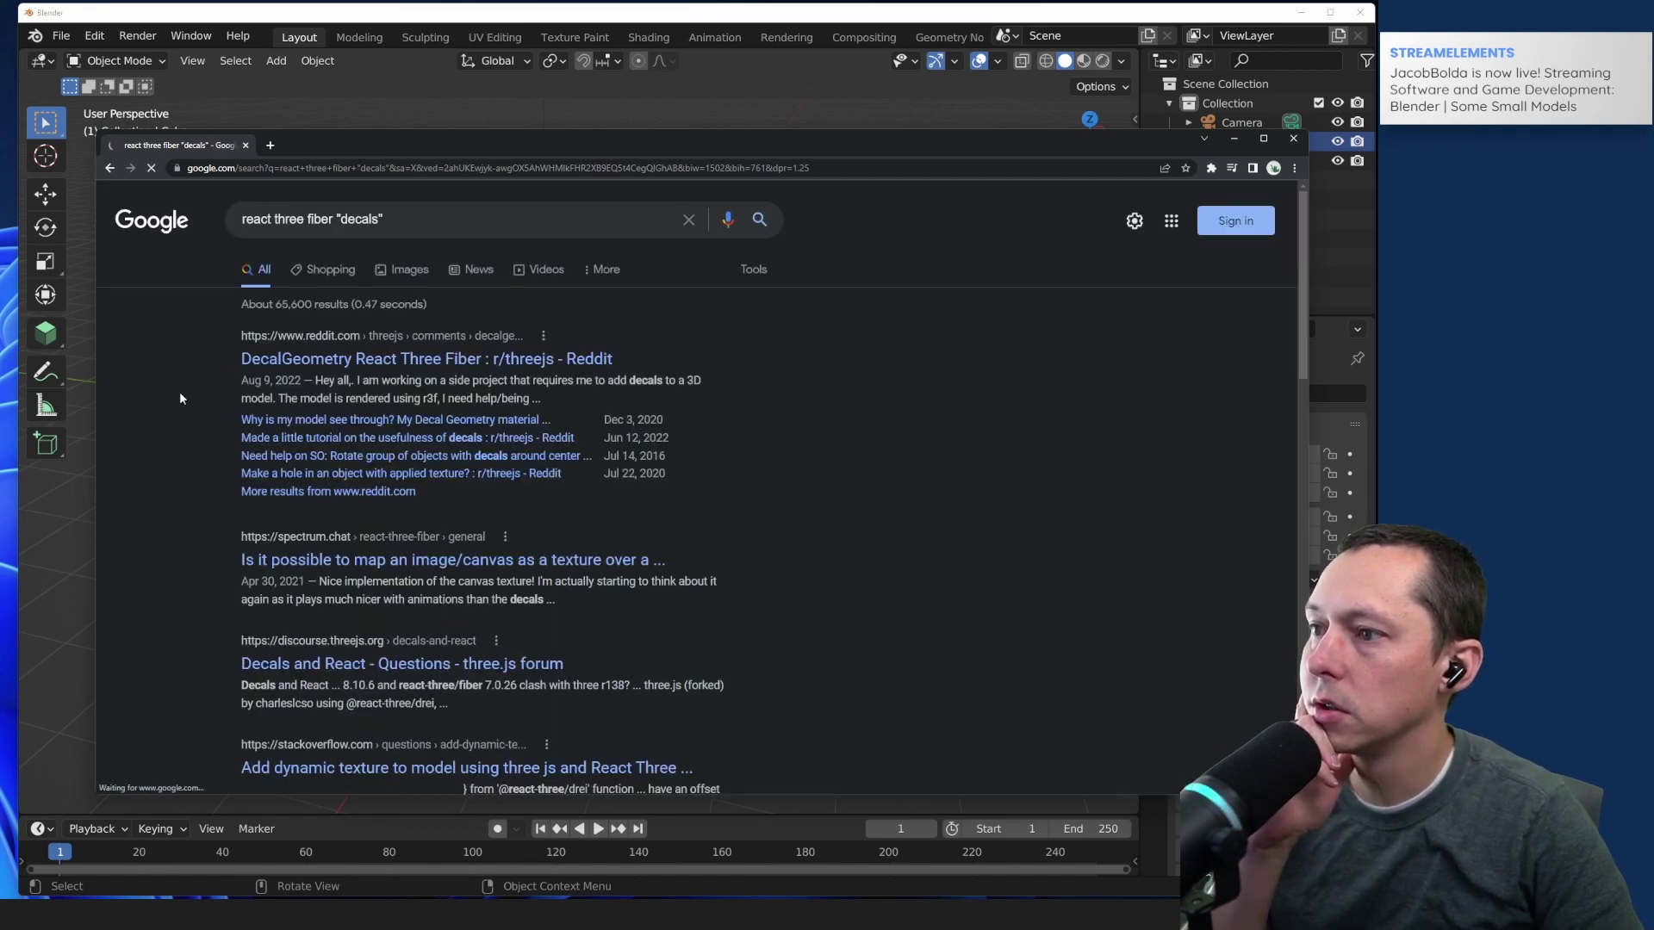
# Step: Look through the restricted search results for a React Three Fiber decal example
pyautogui.scroll(-2, 179, 393)
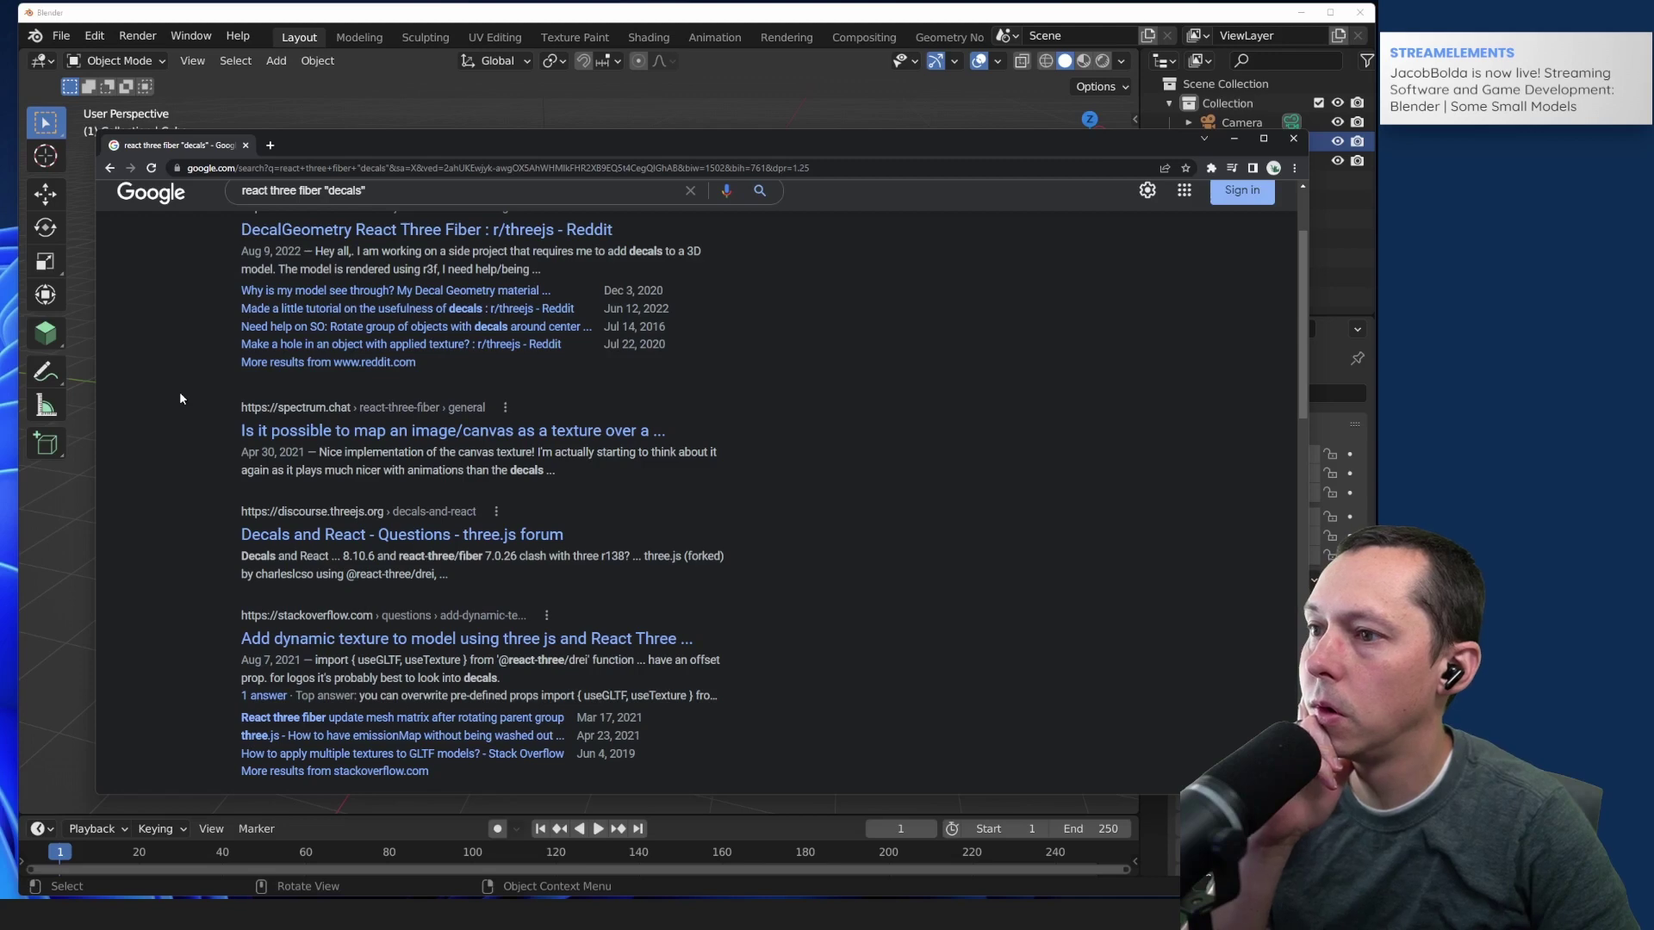
pyautogui.scroll(2, 180, 397)
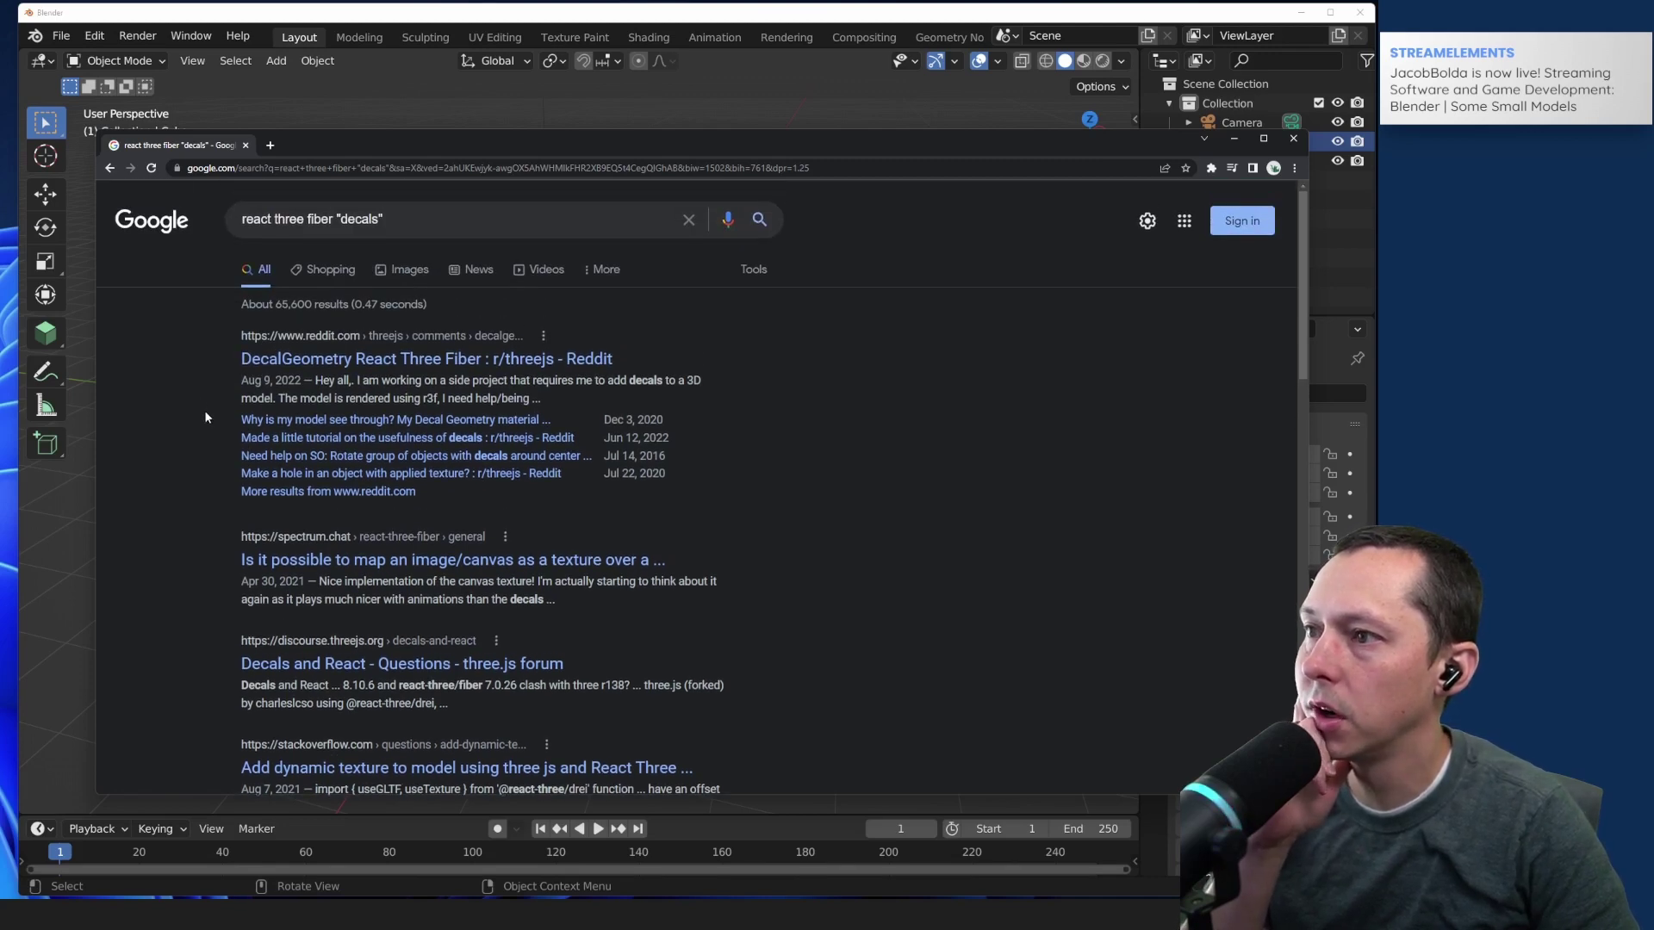
pyautogui.scroll(-2, 204, 419)
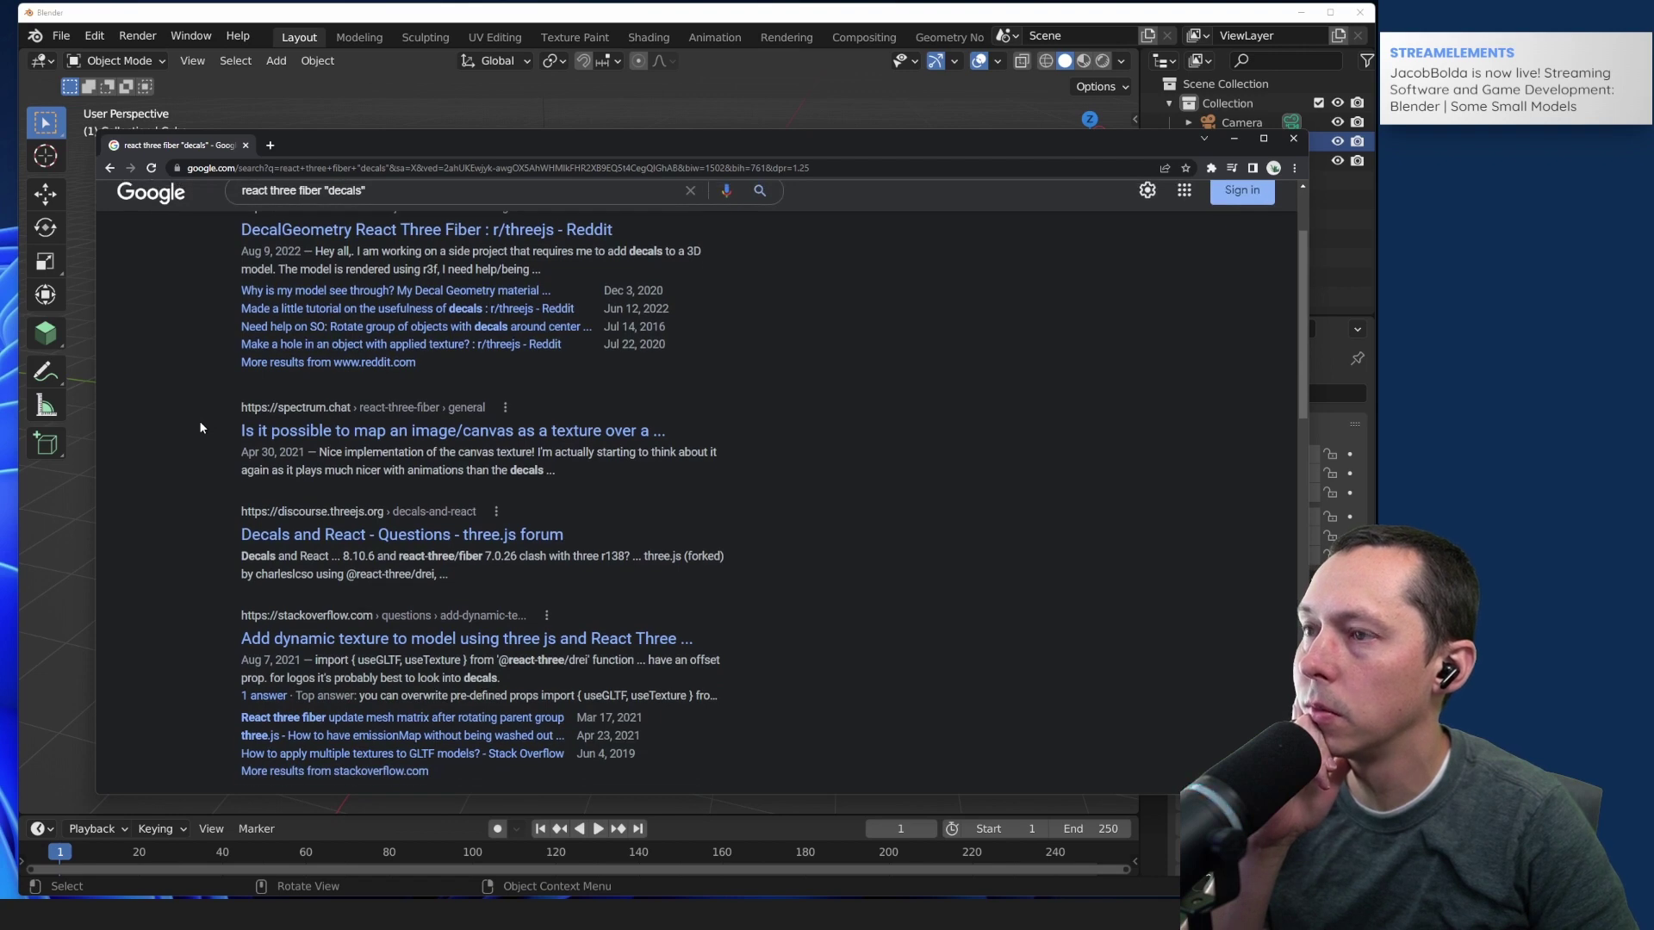
pyautogui.scroll(1, 200, 426)
pyautogui.scroll(-4, 200, 427)
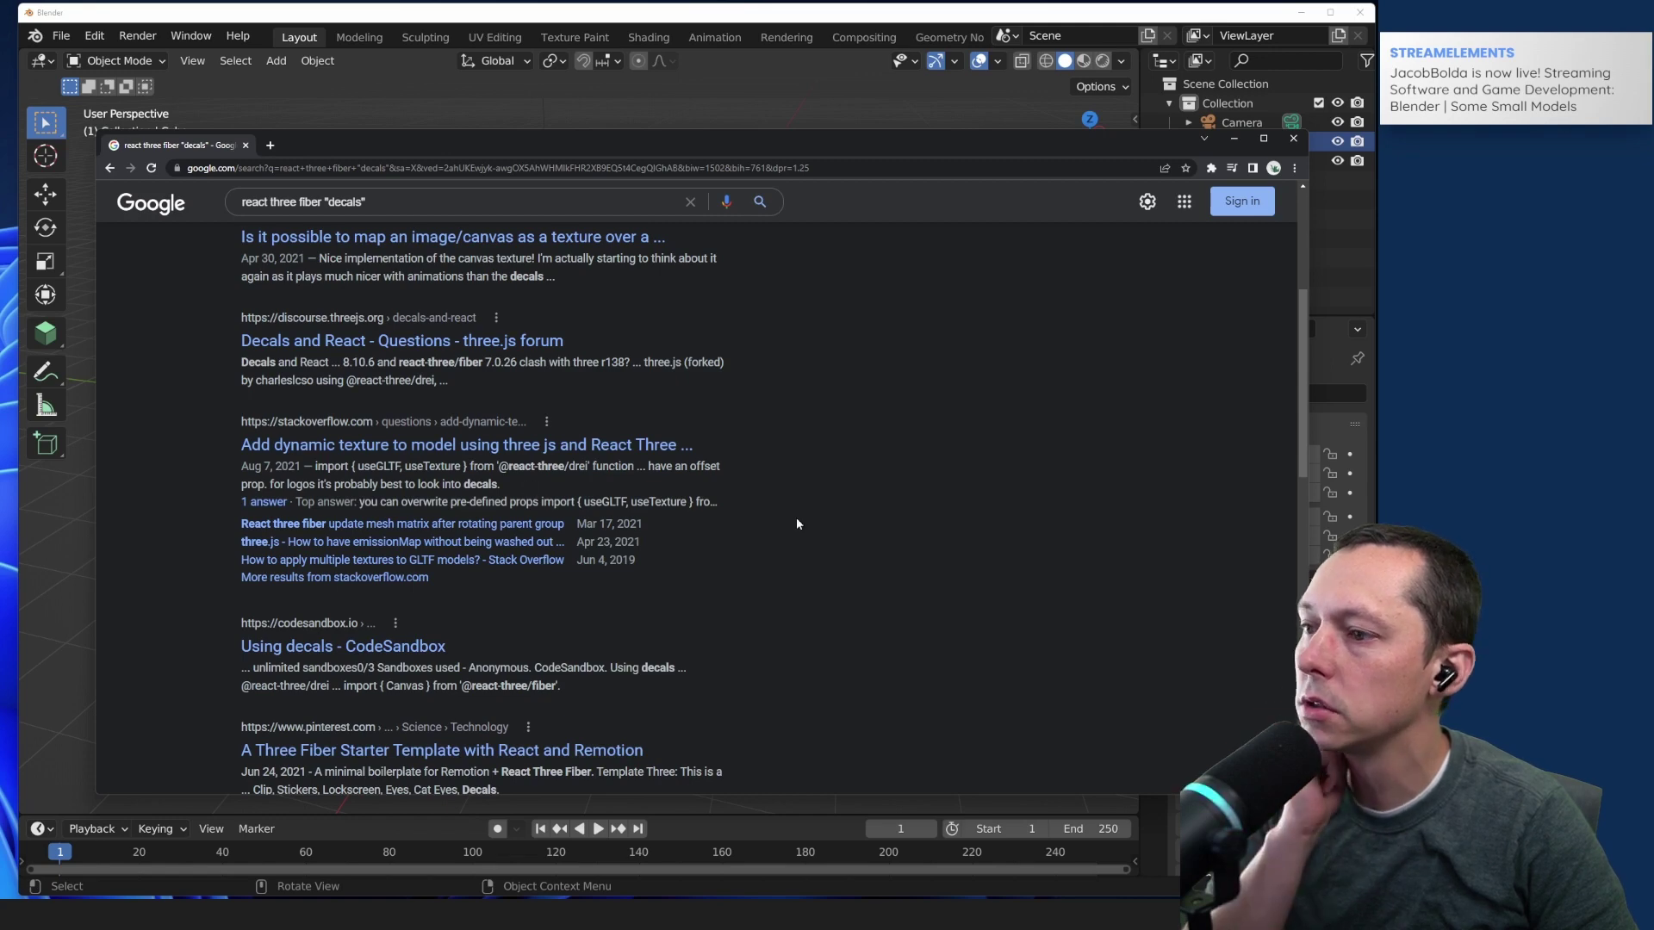
pyautogui.scroll(-3, 796, 522)
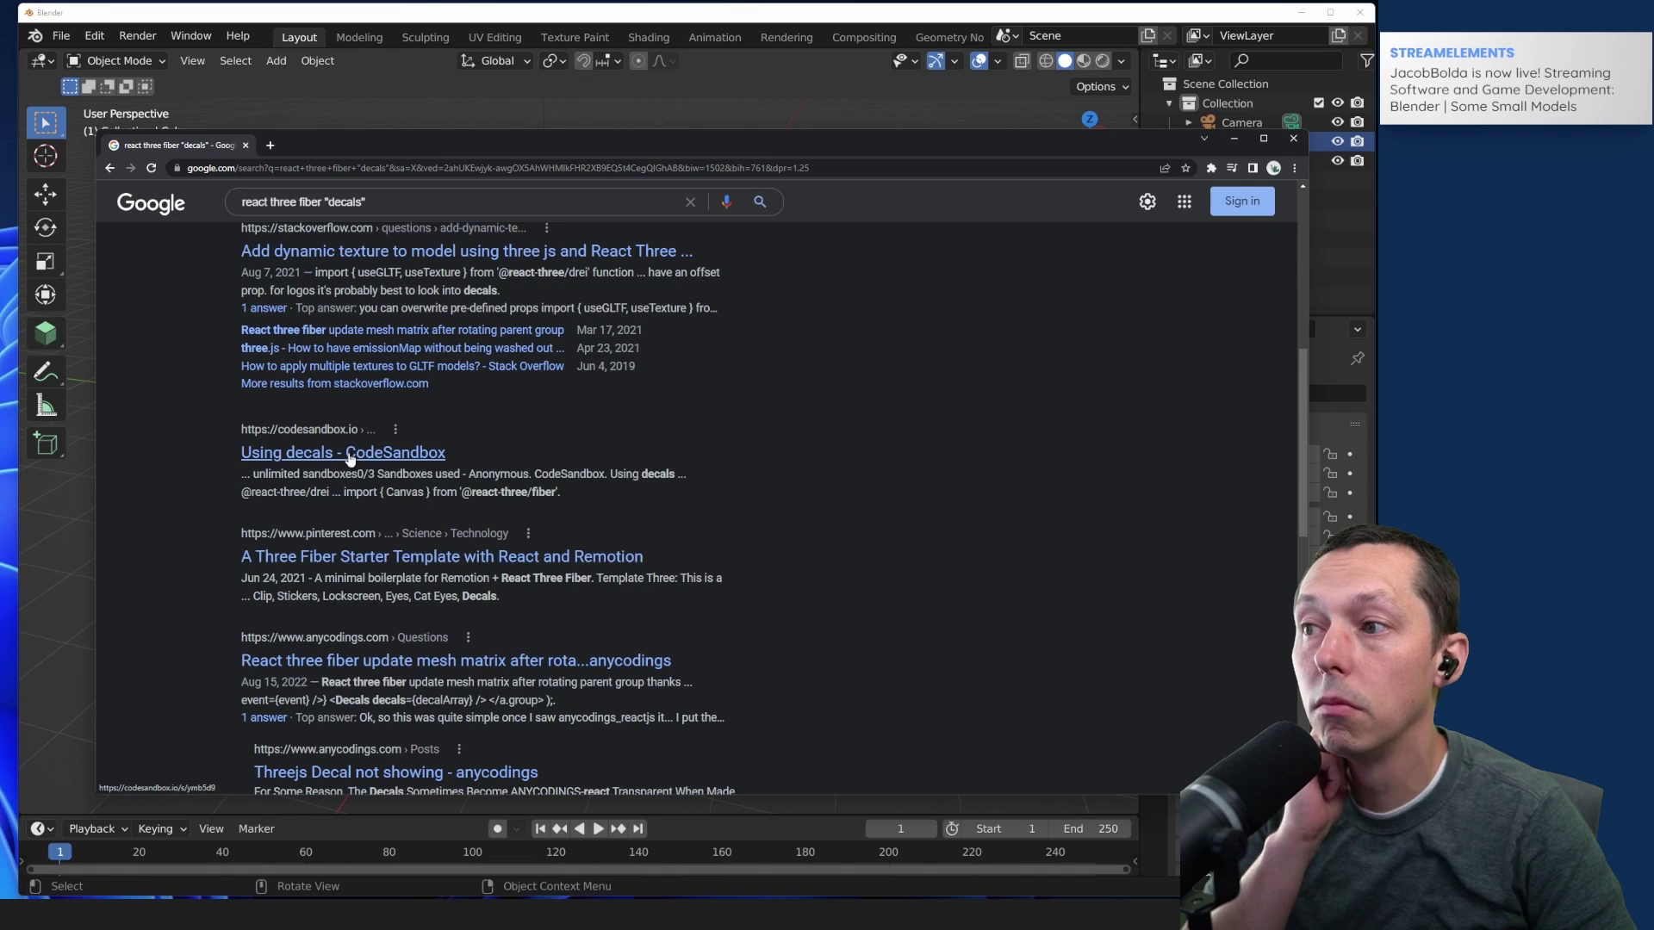
pyautogui.scroll(8, 349, 459)
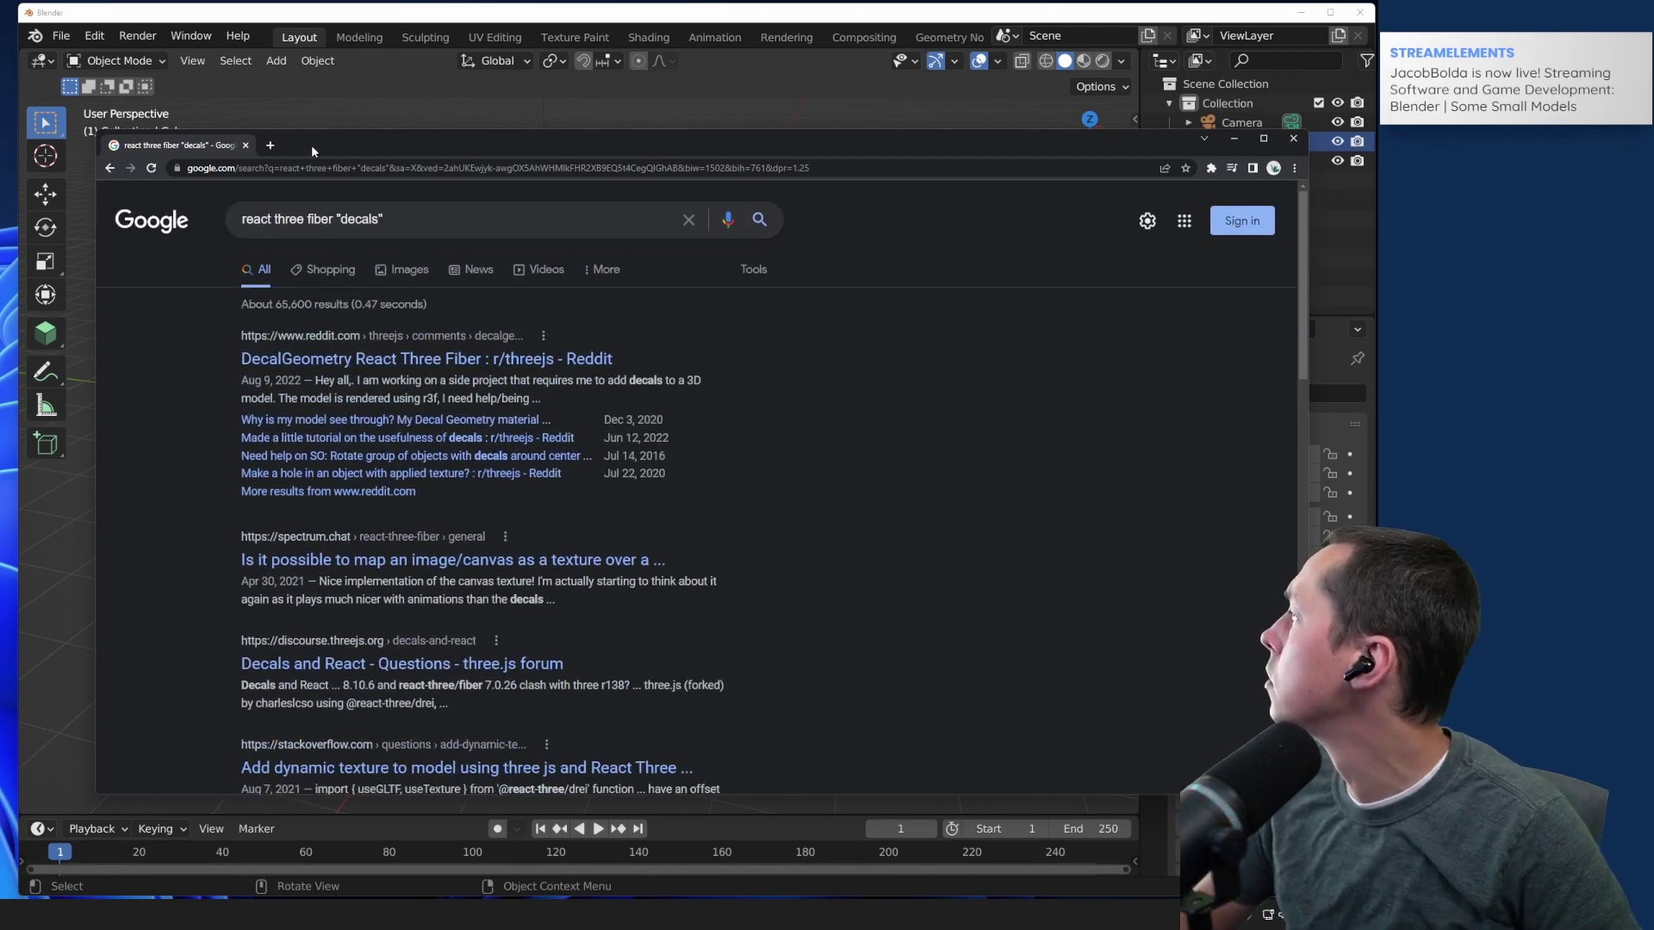
# Step: Add "0xca0a" to the search query and open the matching Twitter profile in its own tab
pyautogui.click(420, 219)
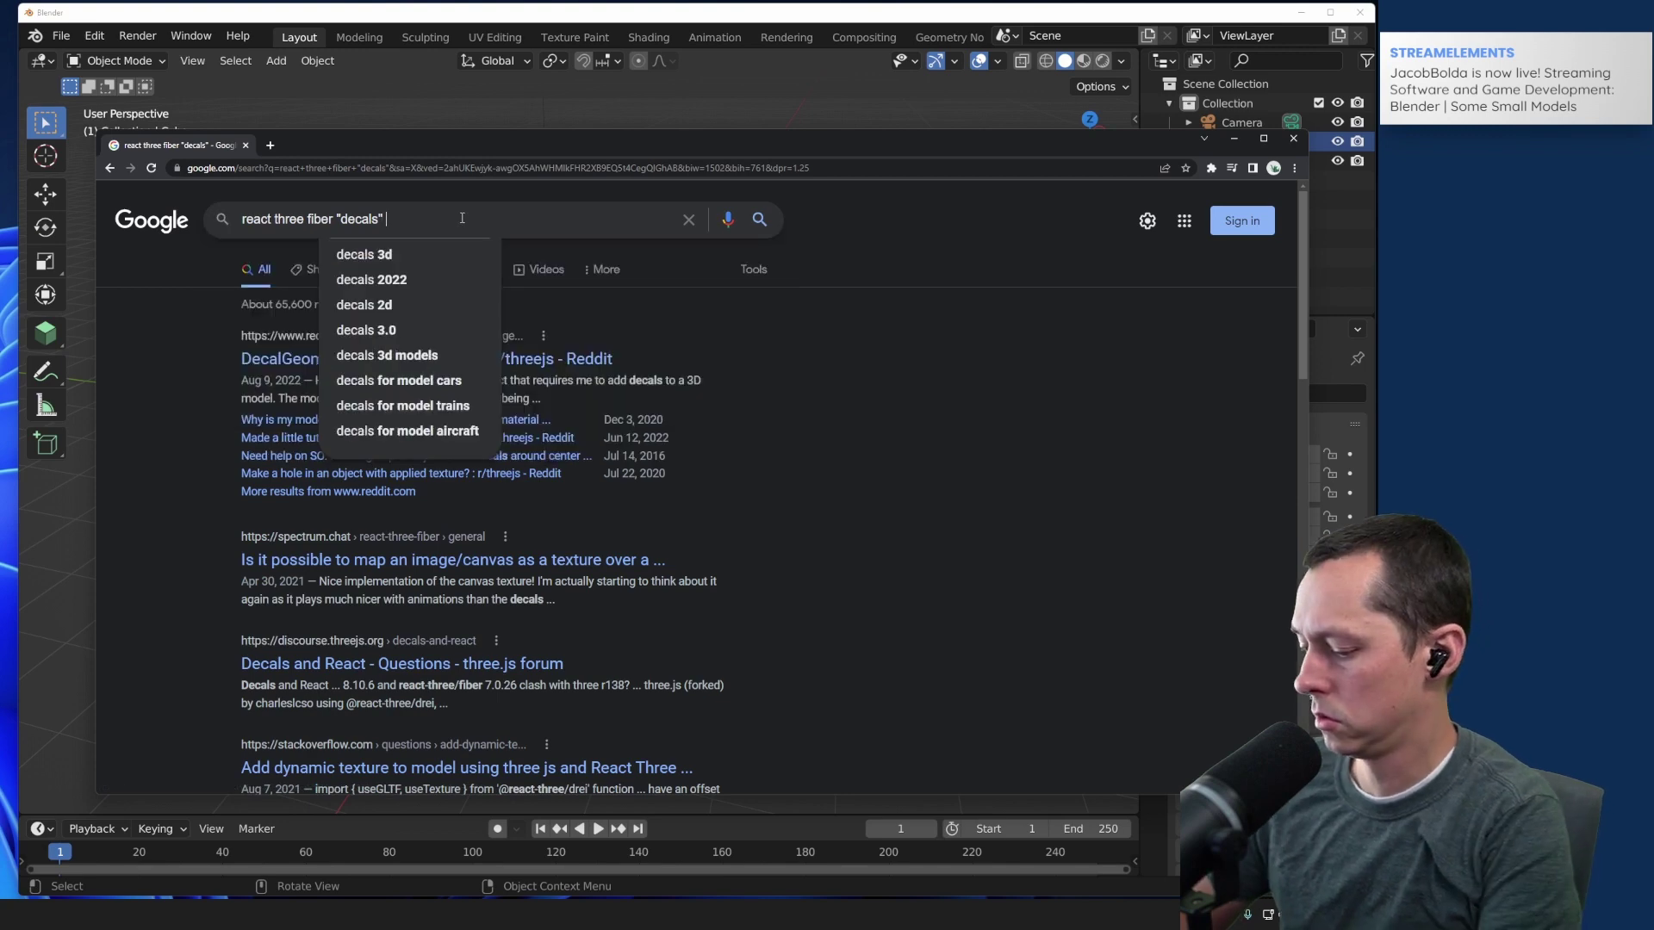
pyautogui.write('0xc')
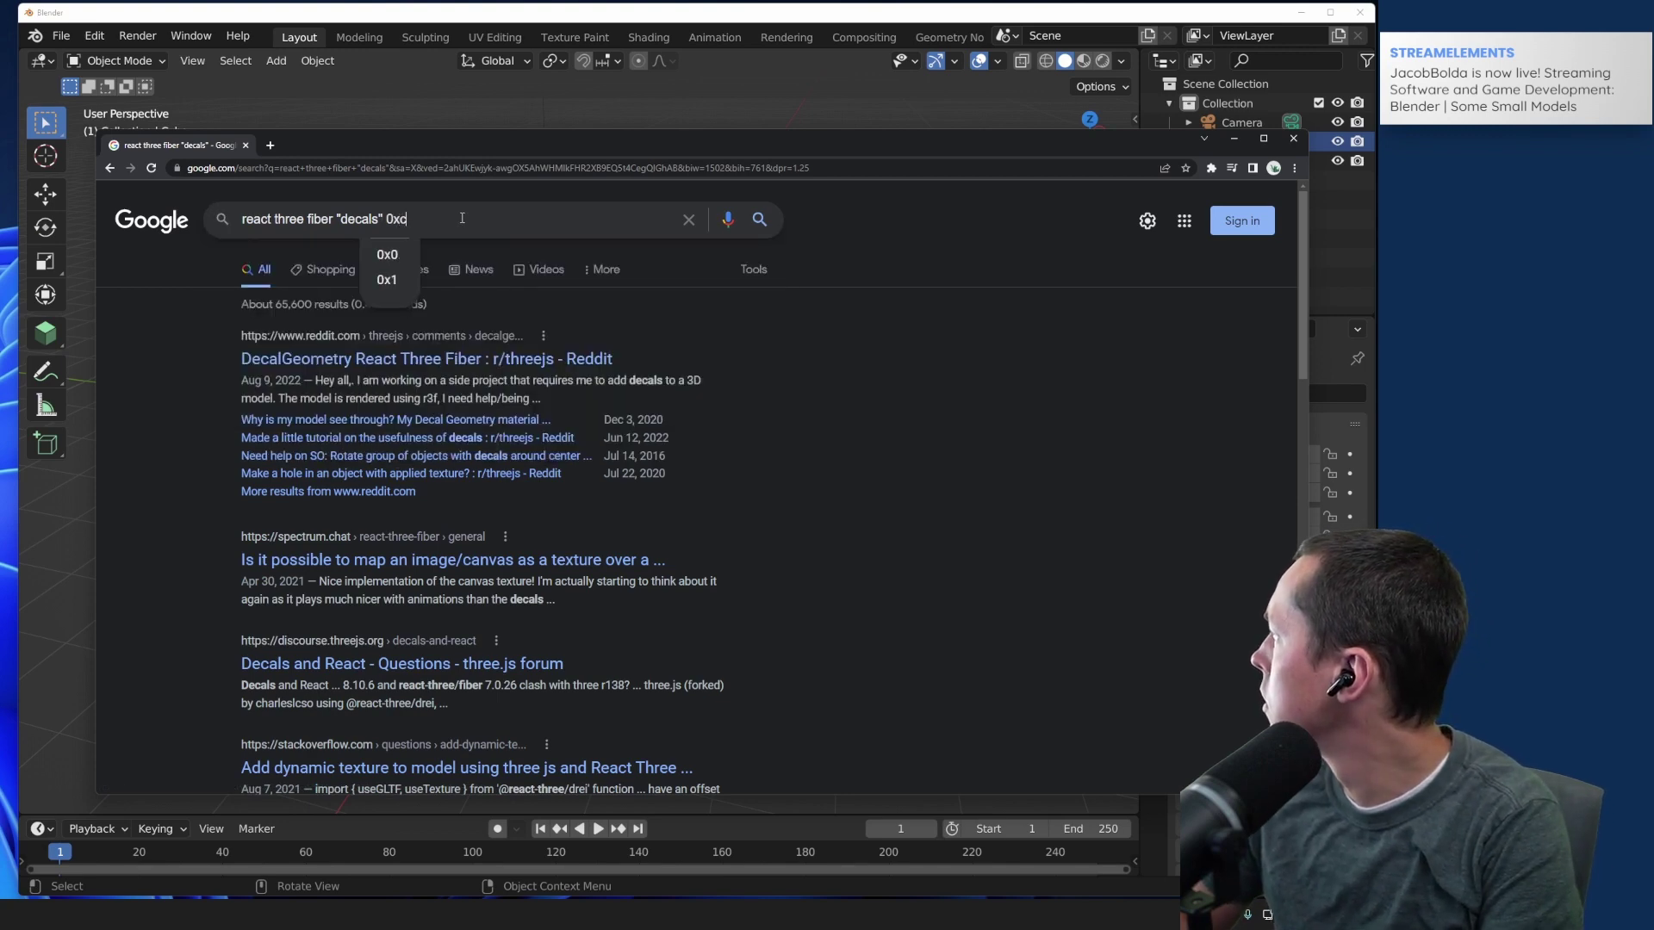
pyautogui.write('a0a')
pyautogui.press('Return')
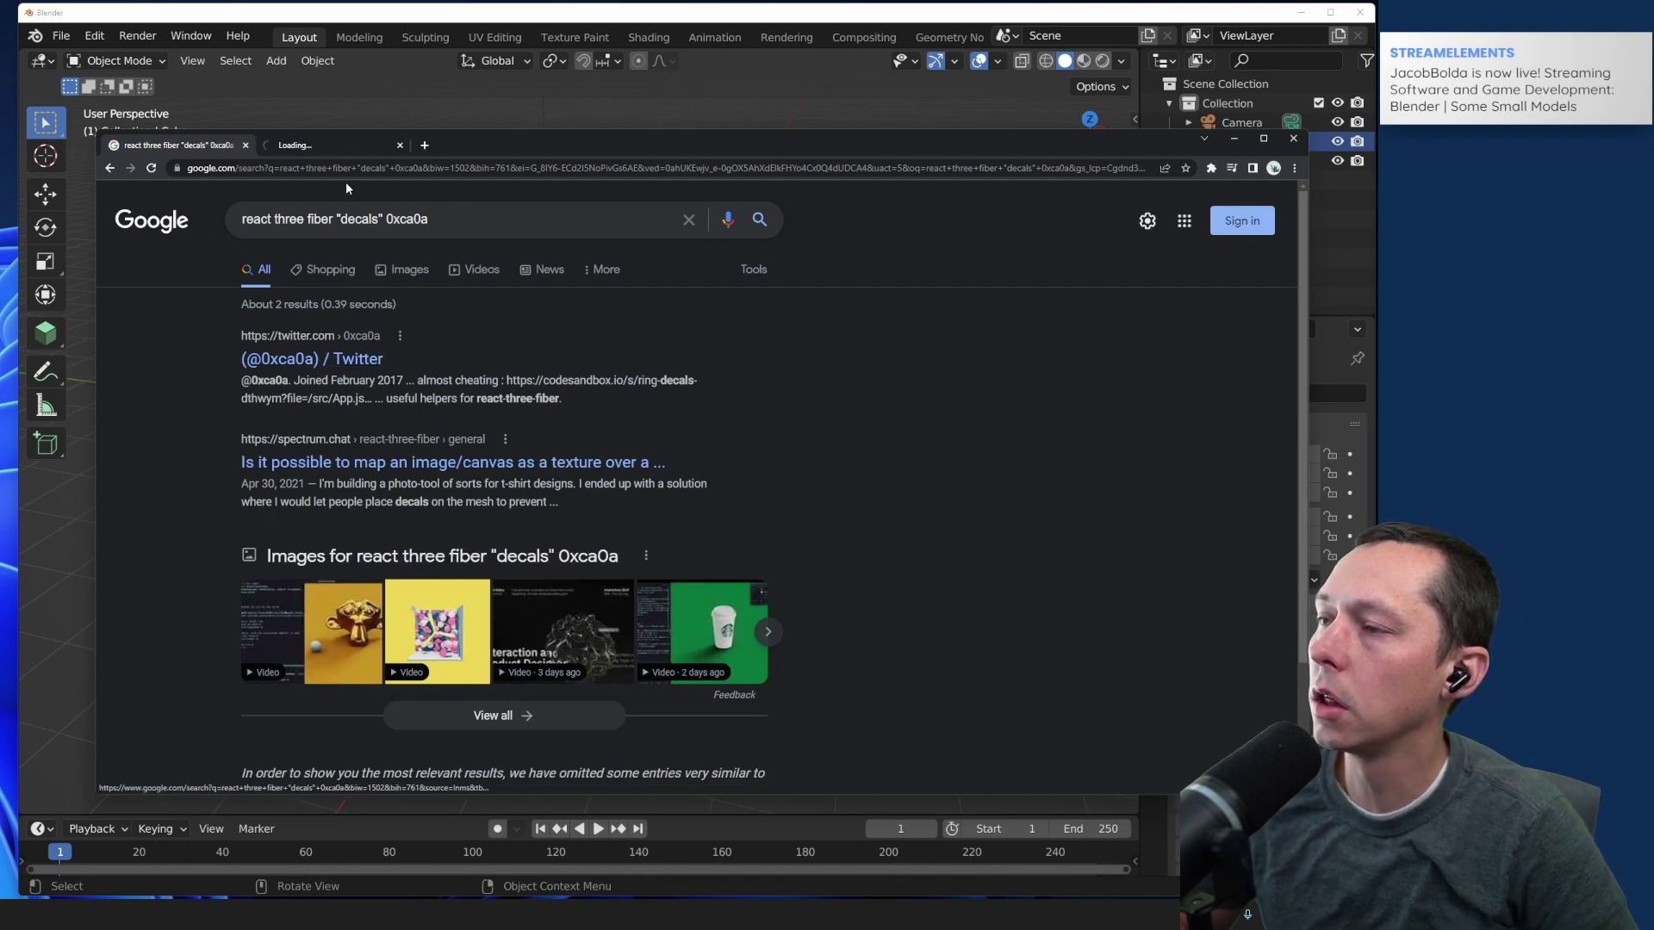
pyautogui.click(333, 146)
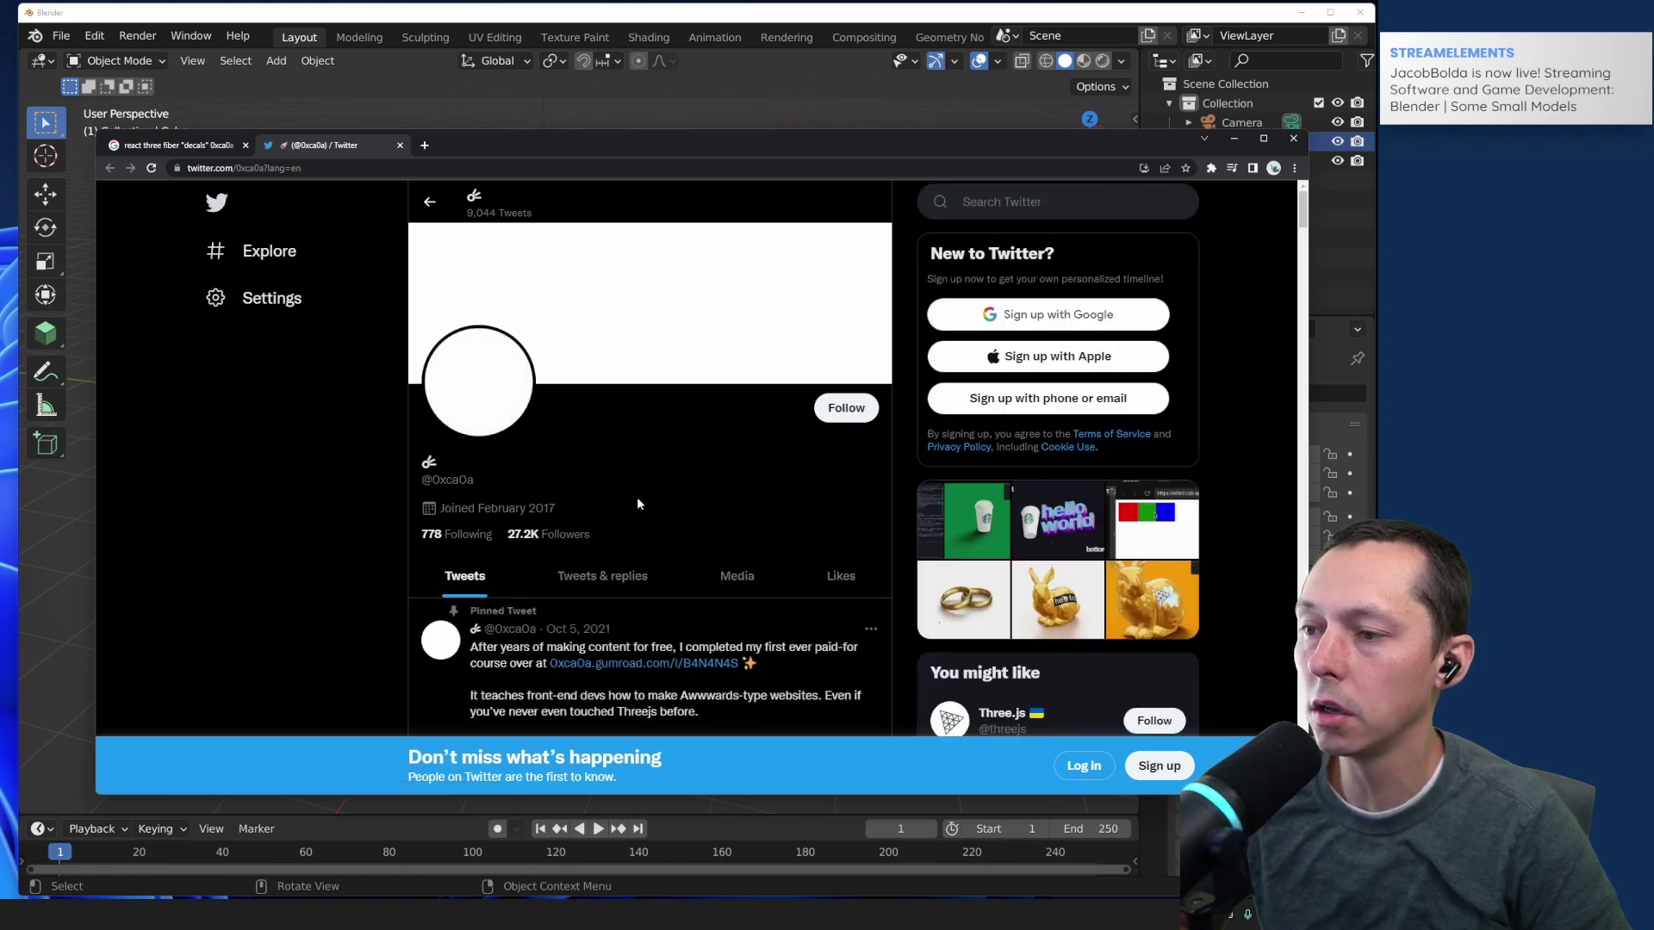
# Step: Find the tweet about placing an image over a model and open its CodeSandbox link in a new tab
pyautogui.scroll(-2, 694, 503)
pyautogui.scroll(-10, 353, 514)
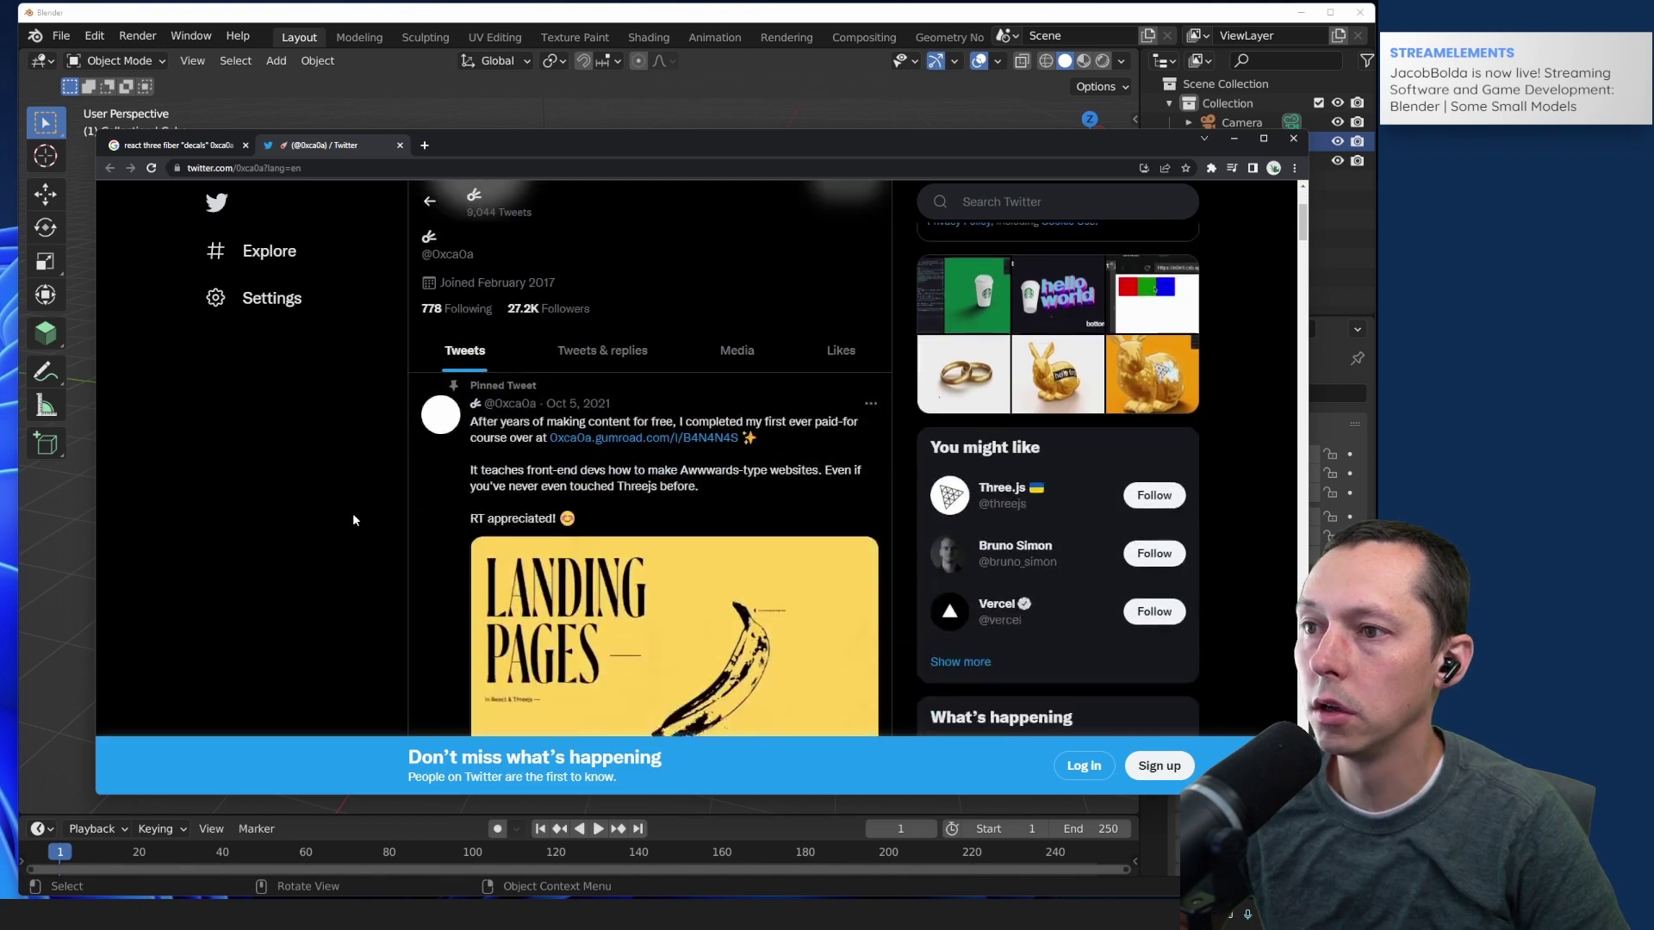
pyautogui.scroll(2, 383, 509)
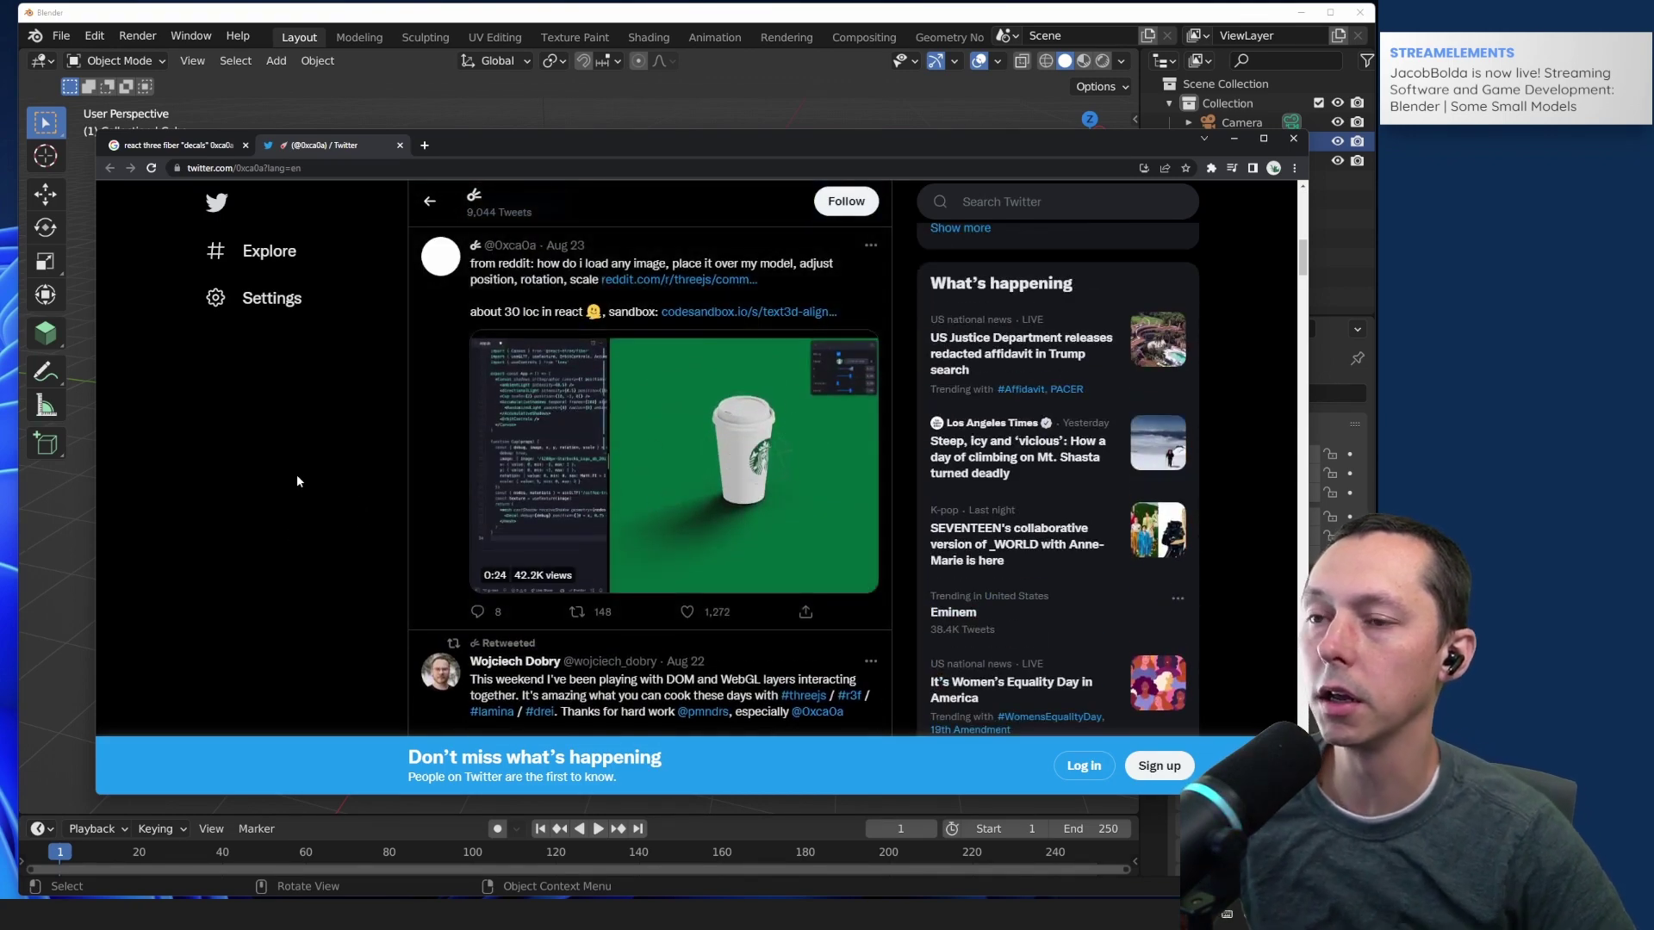
pyautogui.middleClick(702, 312)
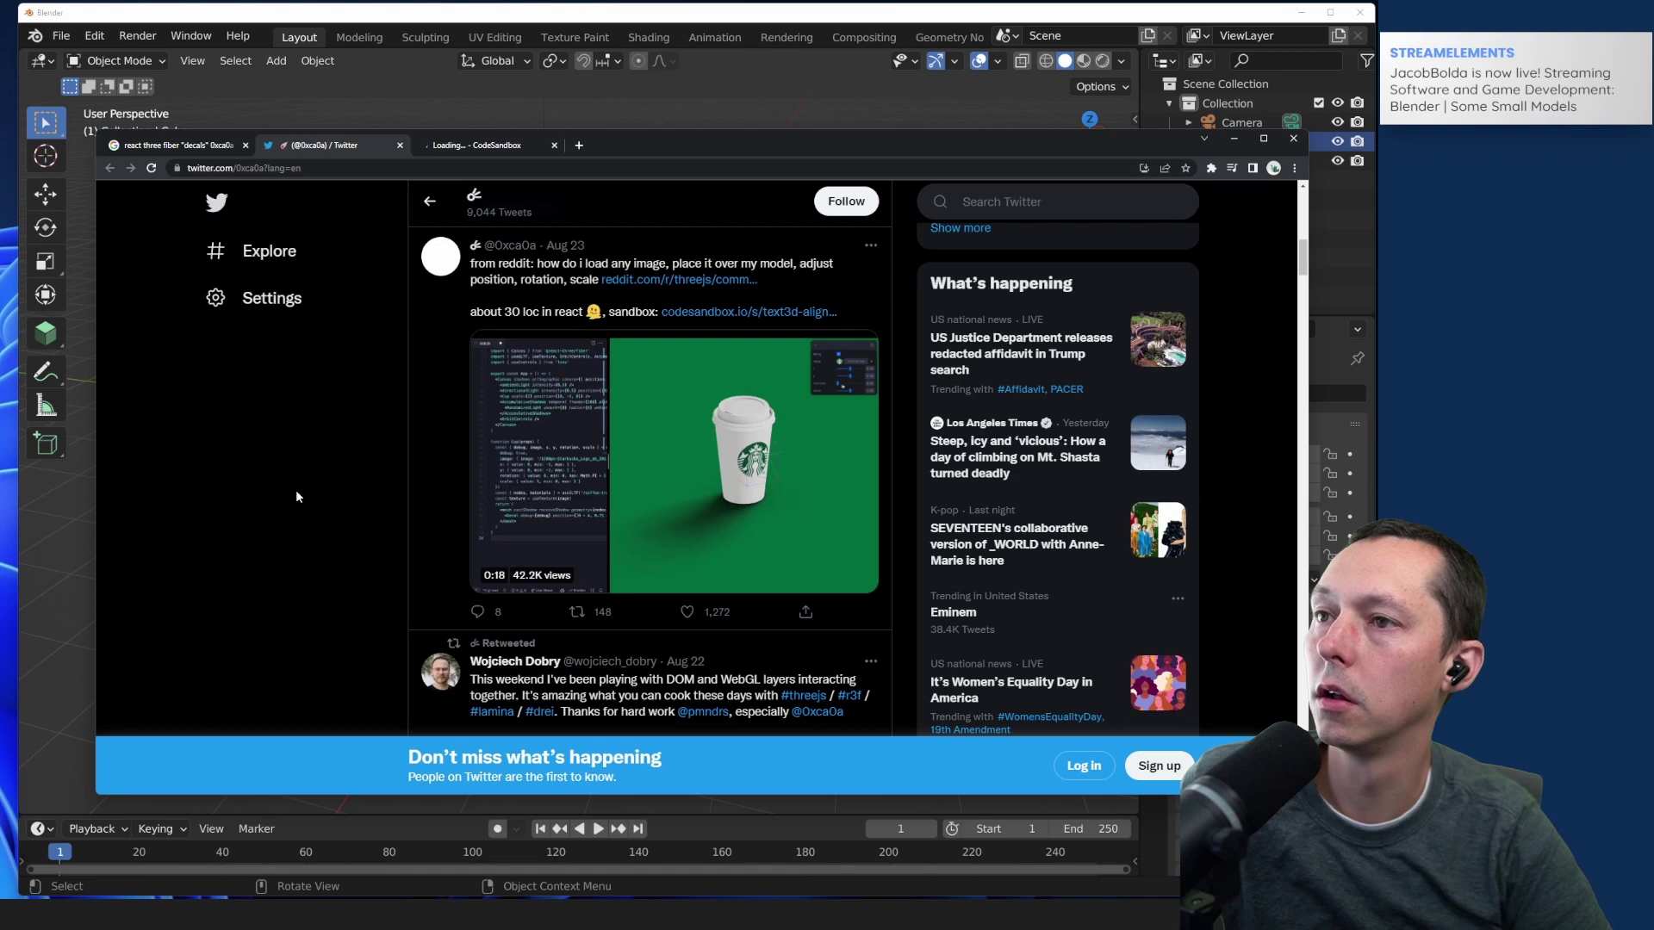
pyautogui.scroll(-2, 296, 489)
pyautogui.scroll(-2, 297, 496)
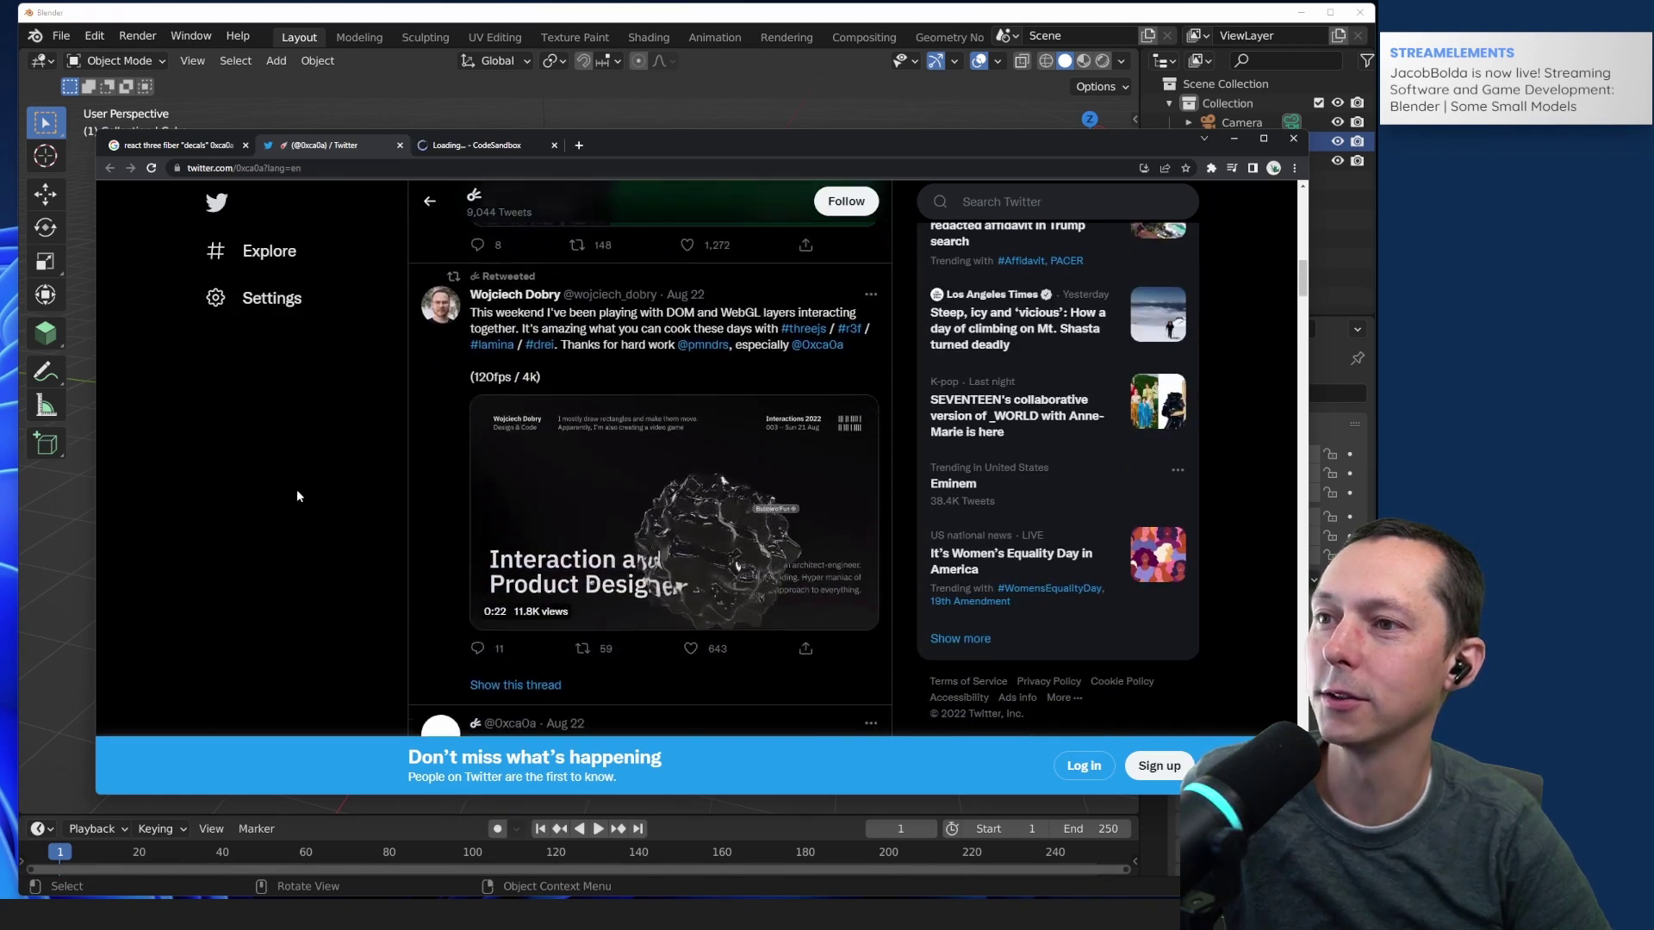
pyautogui.moveTo(750, 479)
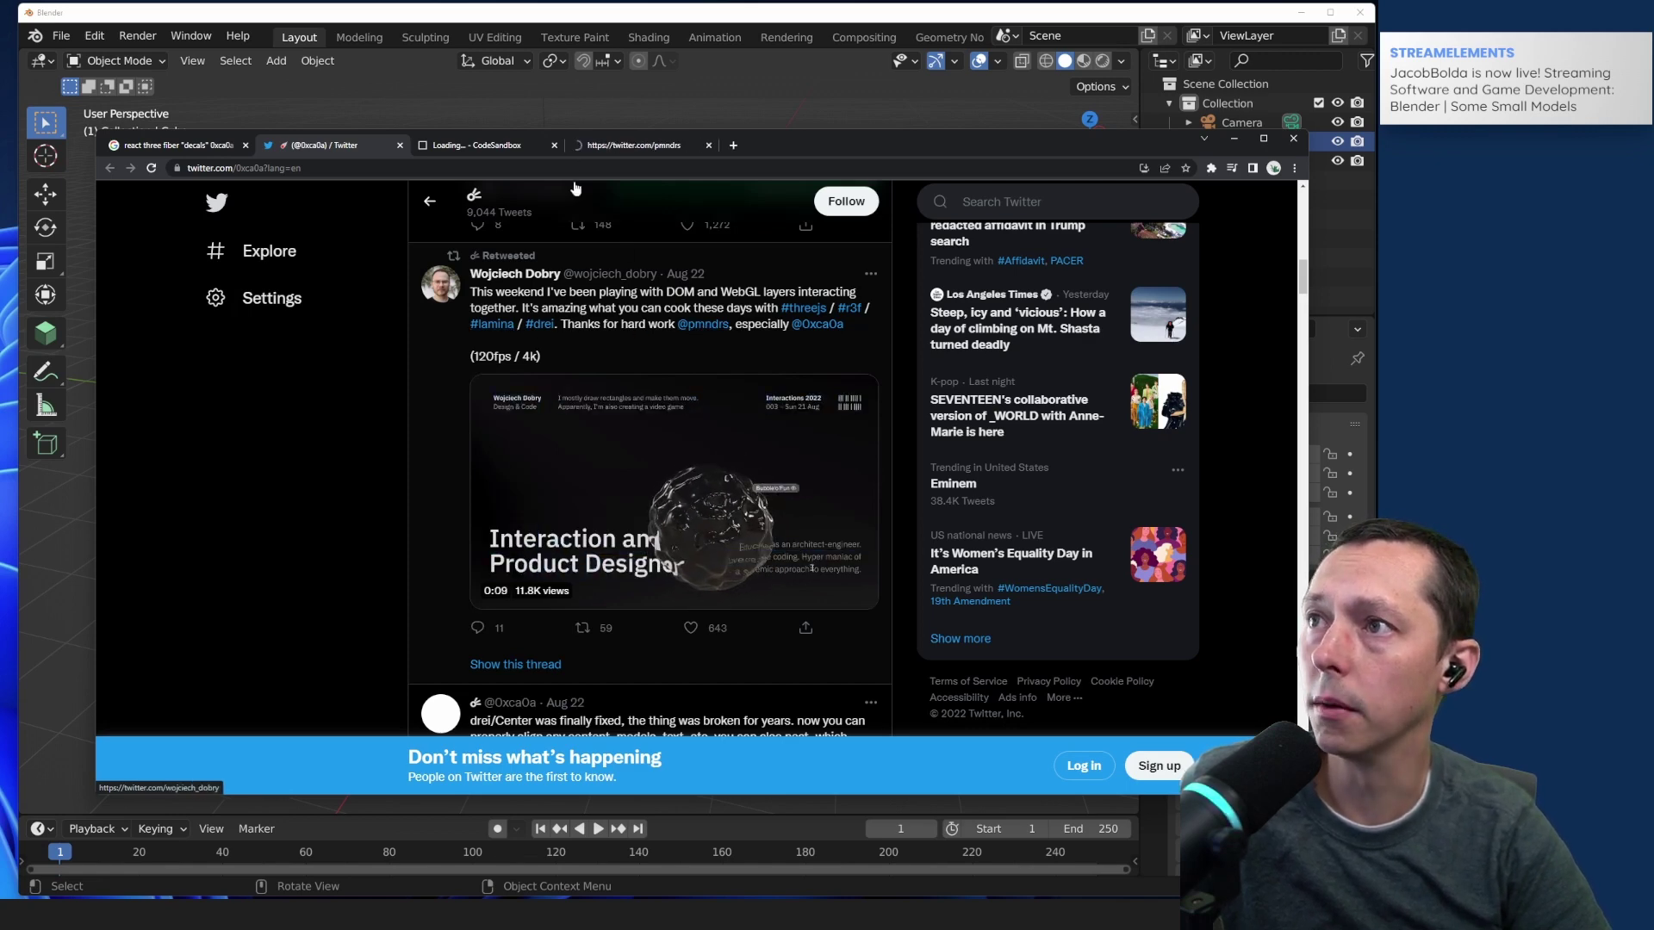
pyautogui.click(582, 144)
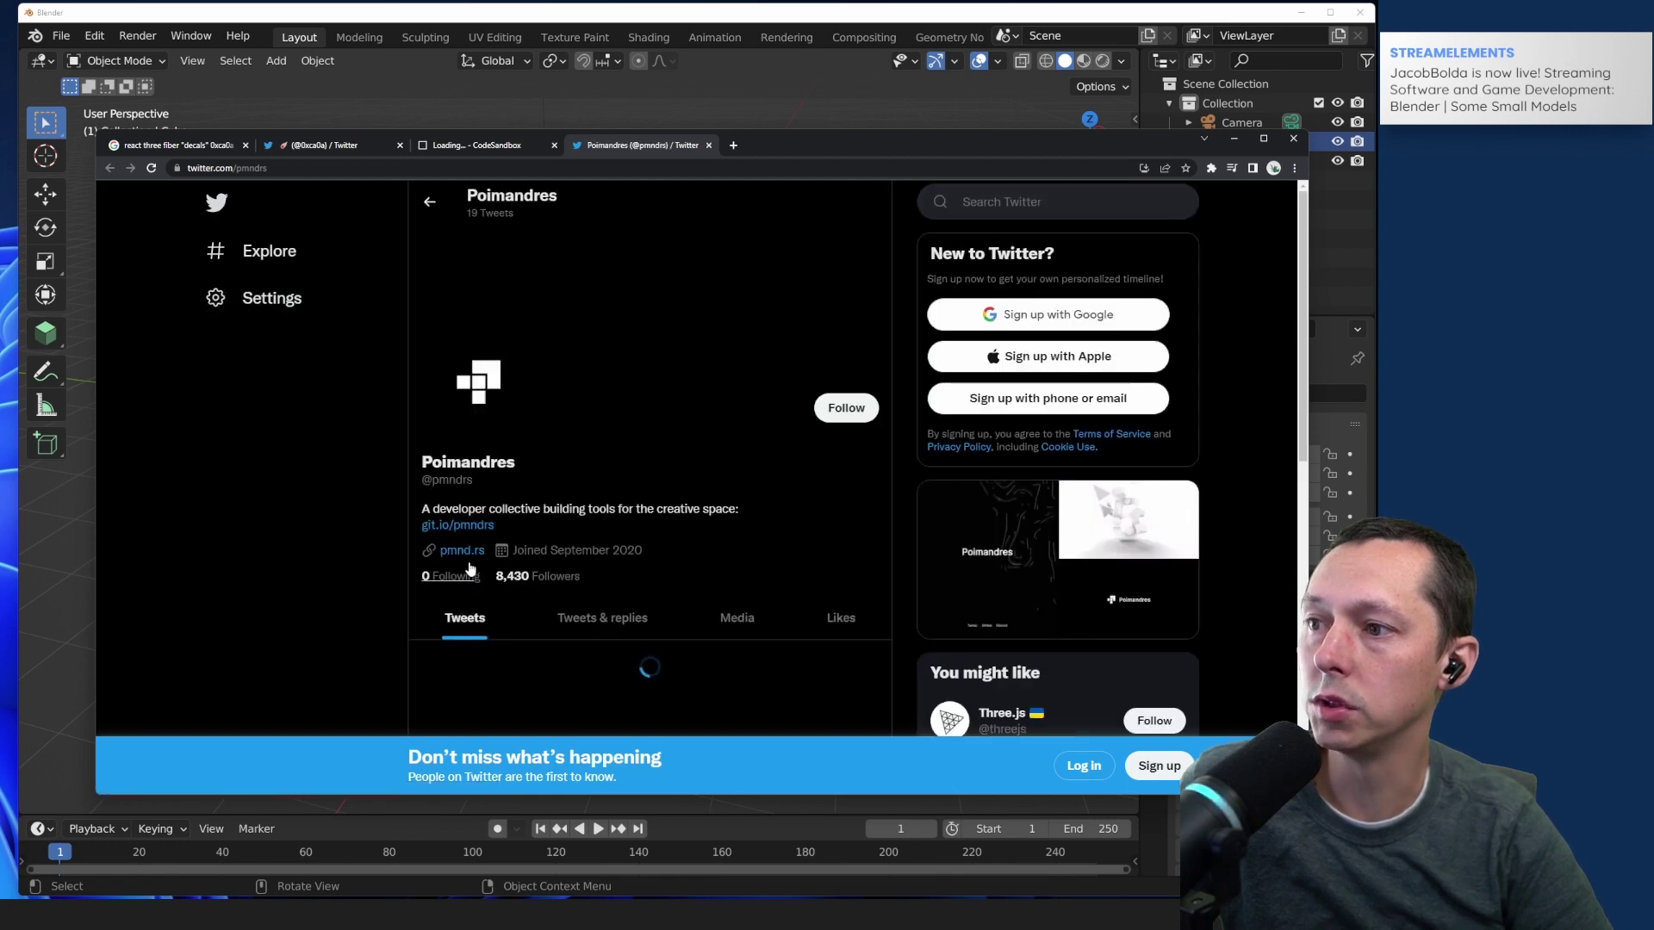
# Step: Open the pmnd.rs website from the Poimandres profile and close the profile's tab
pyautogui.click(465, 552)
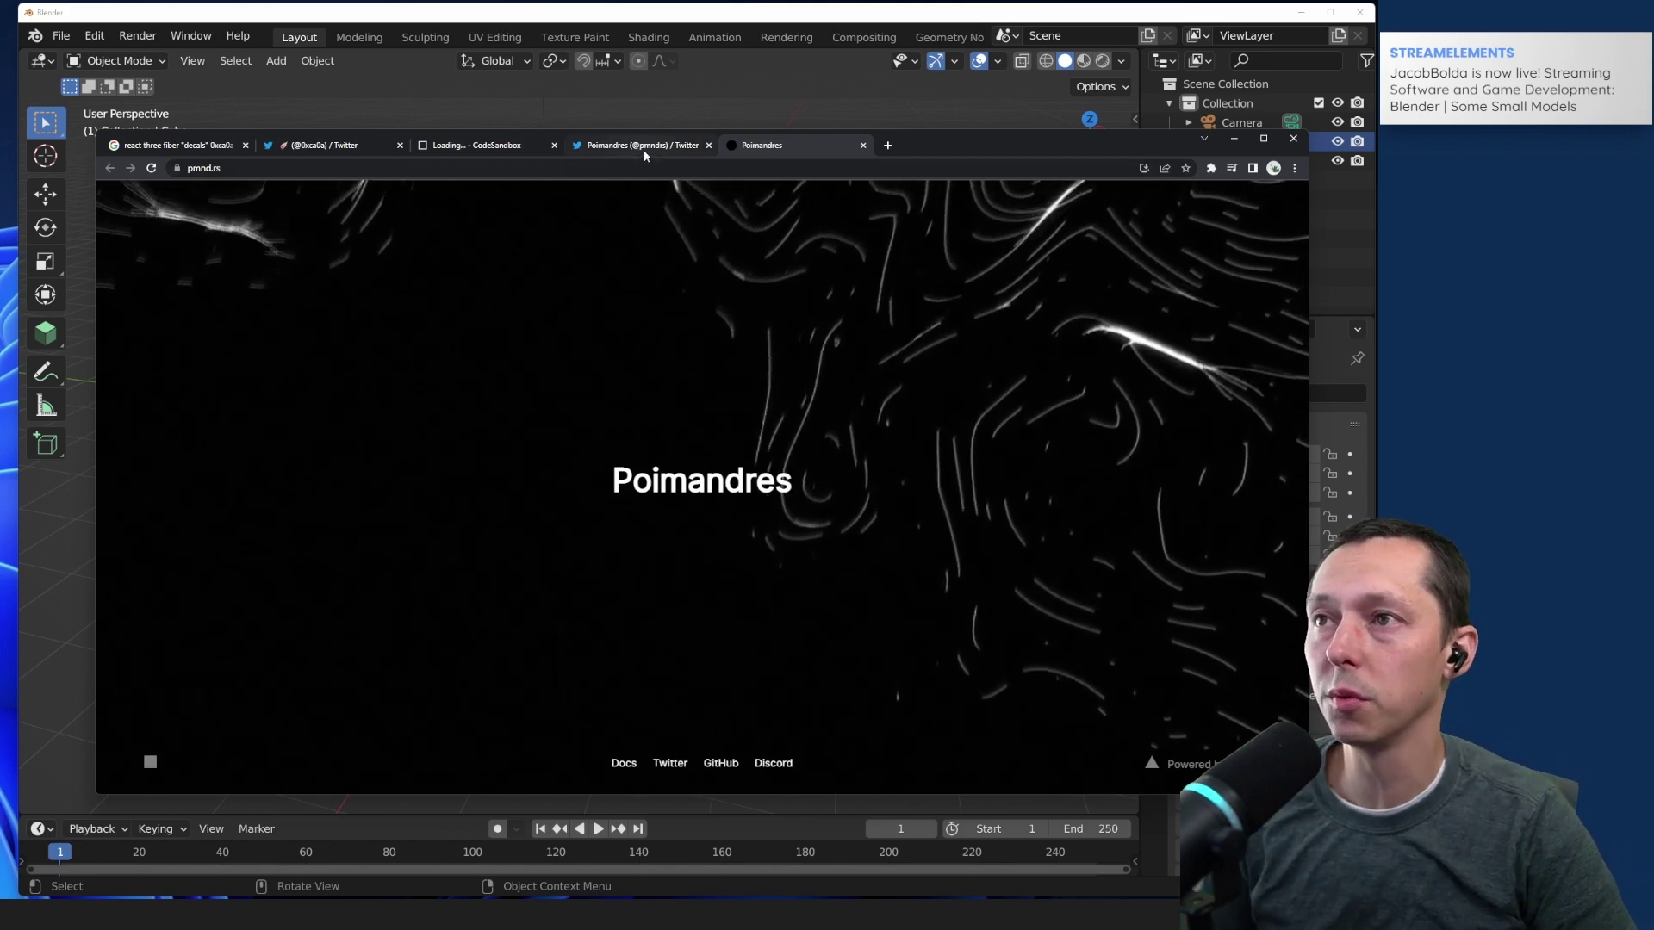
pyautogui.moveTo(643, 148)
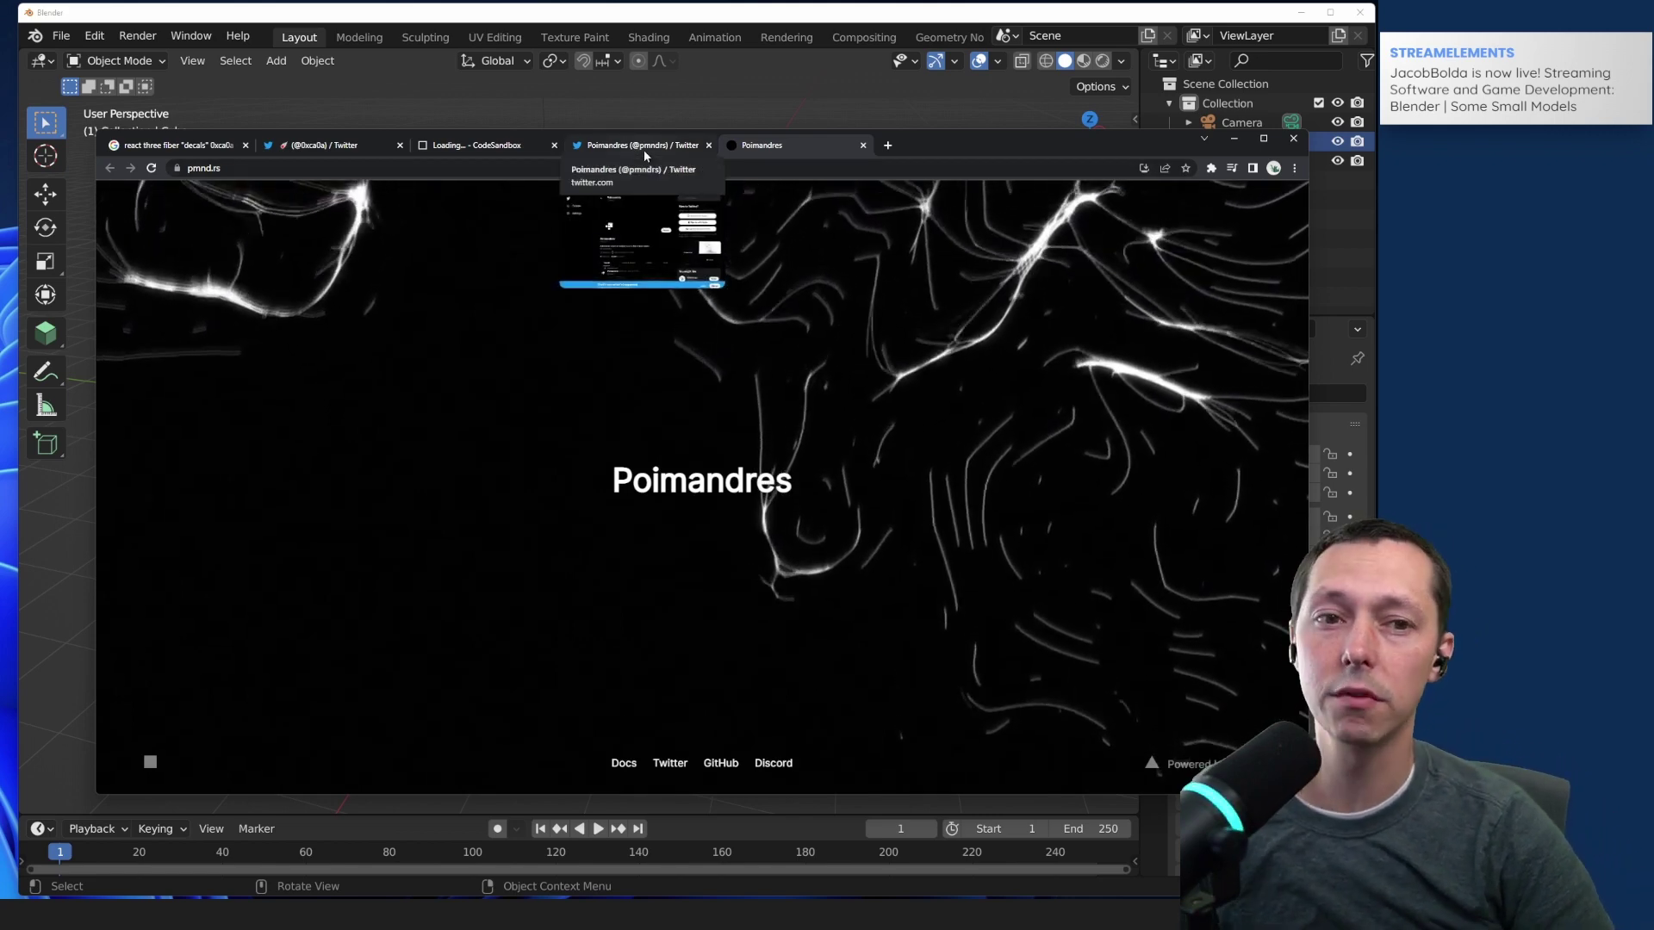
pyautogui.middleClick(643, 148)
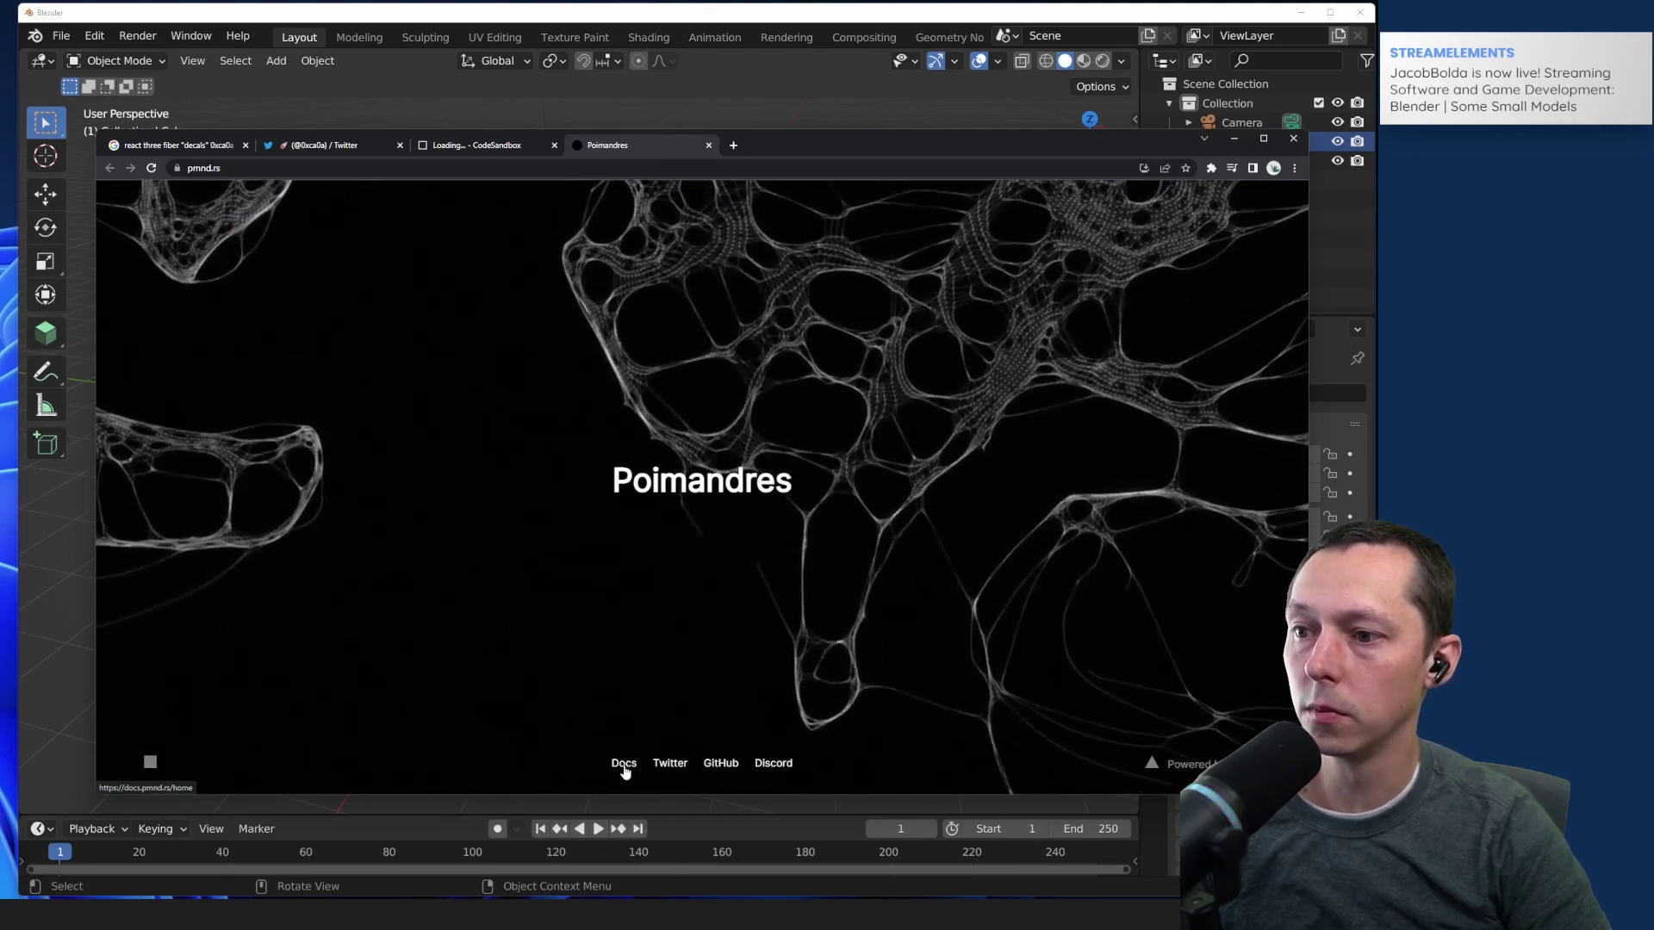
# Step: Open the Poimandres docs and look through the listed libraries, from React Three Fiber to React Postprocessing
pyautogui.click(624, 764)
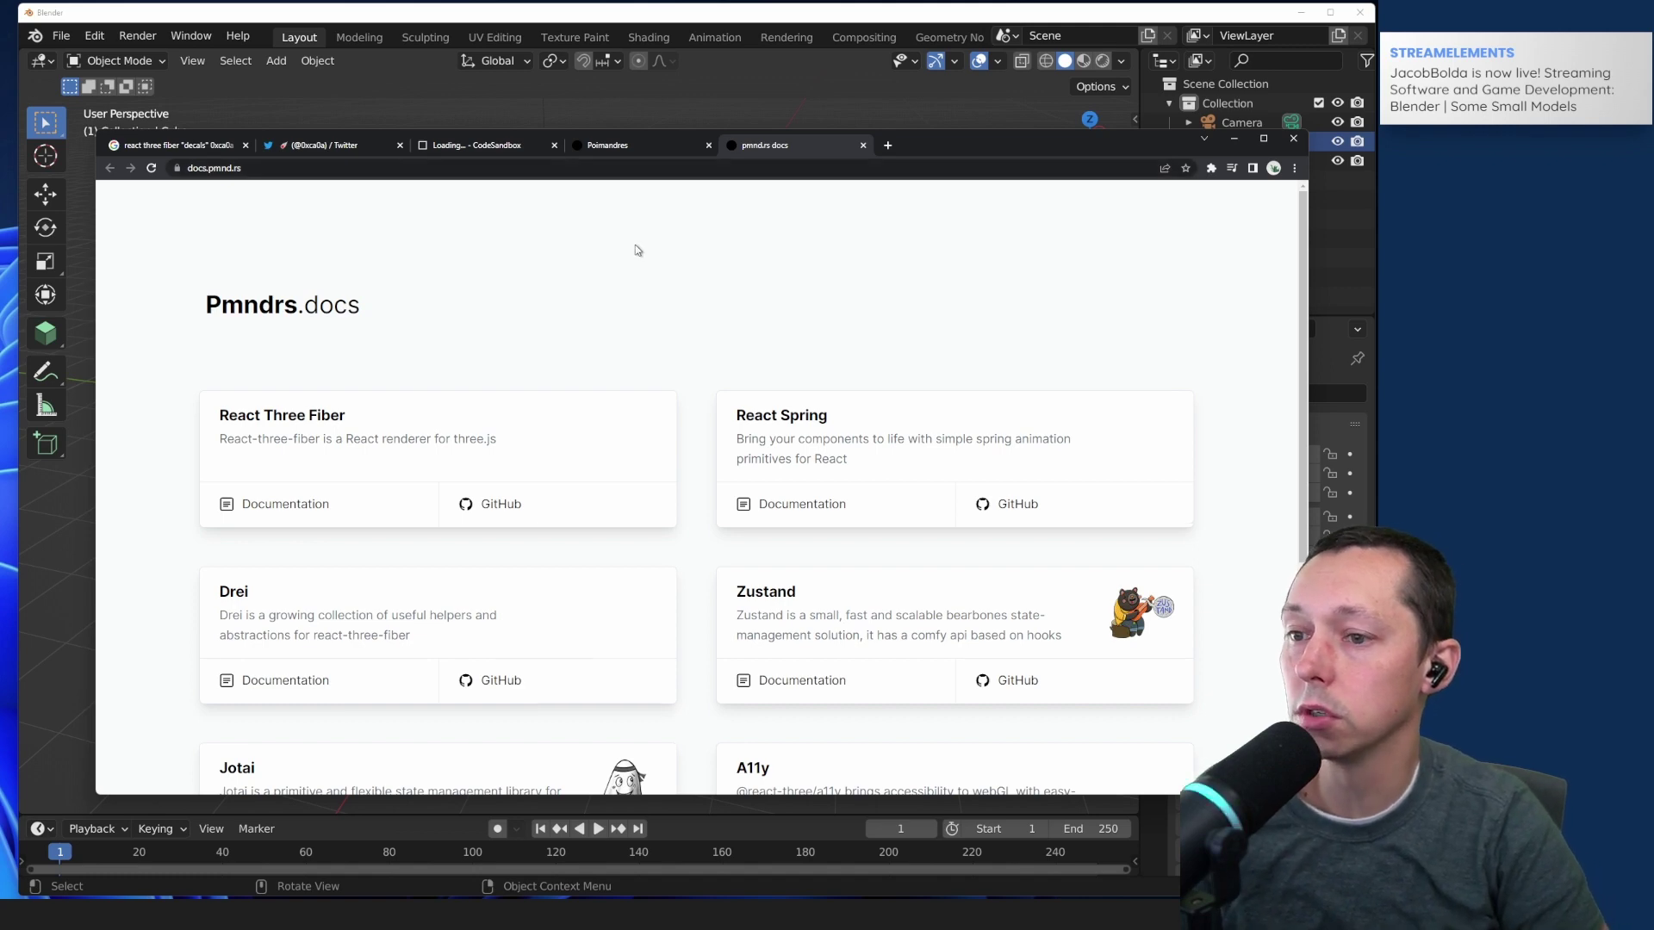
pyautogui.scroll(-3, 638, 256)
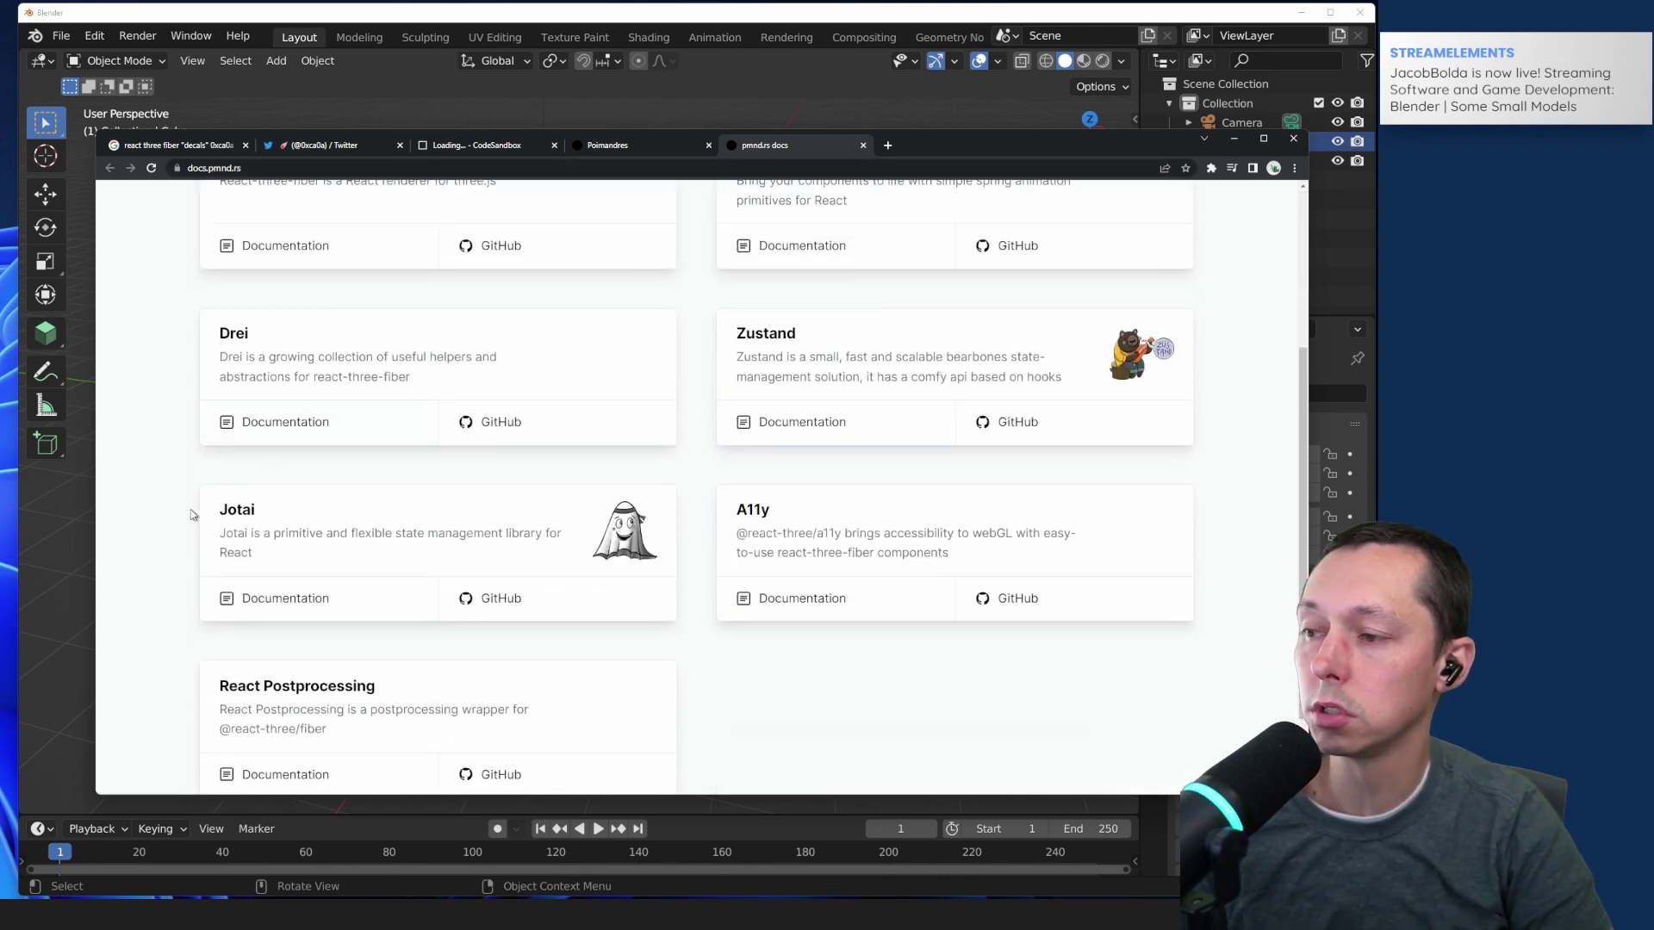
pyautogui.scroll(-2, 191, 514)
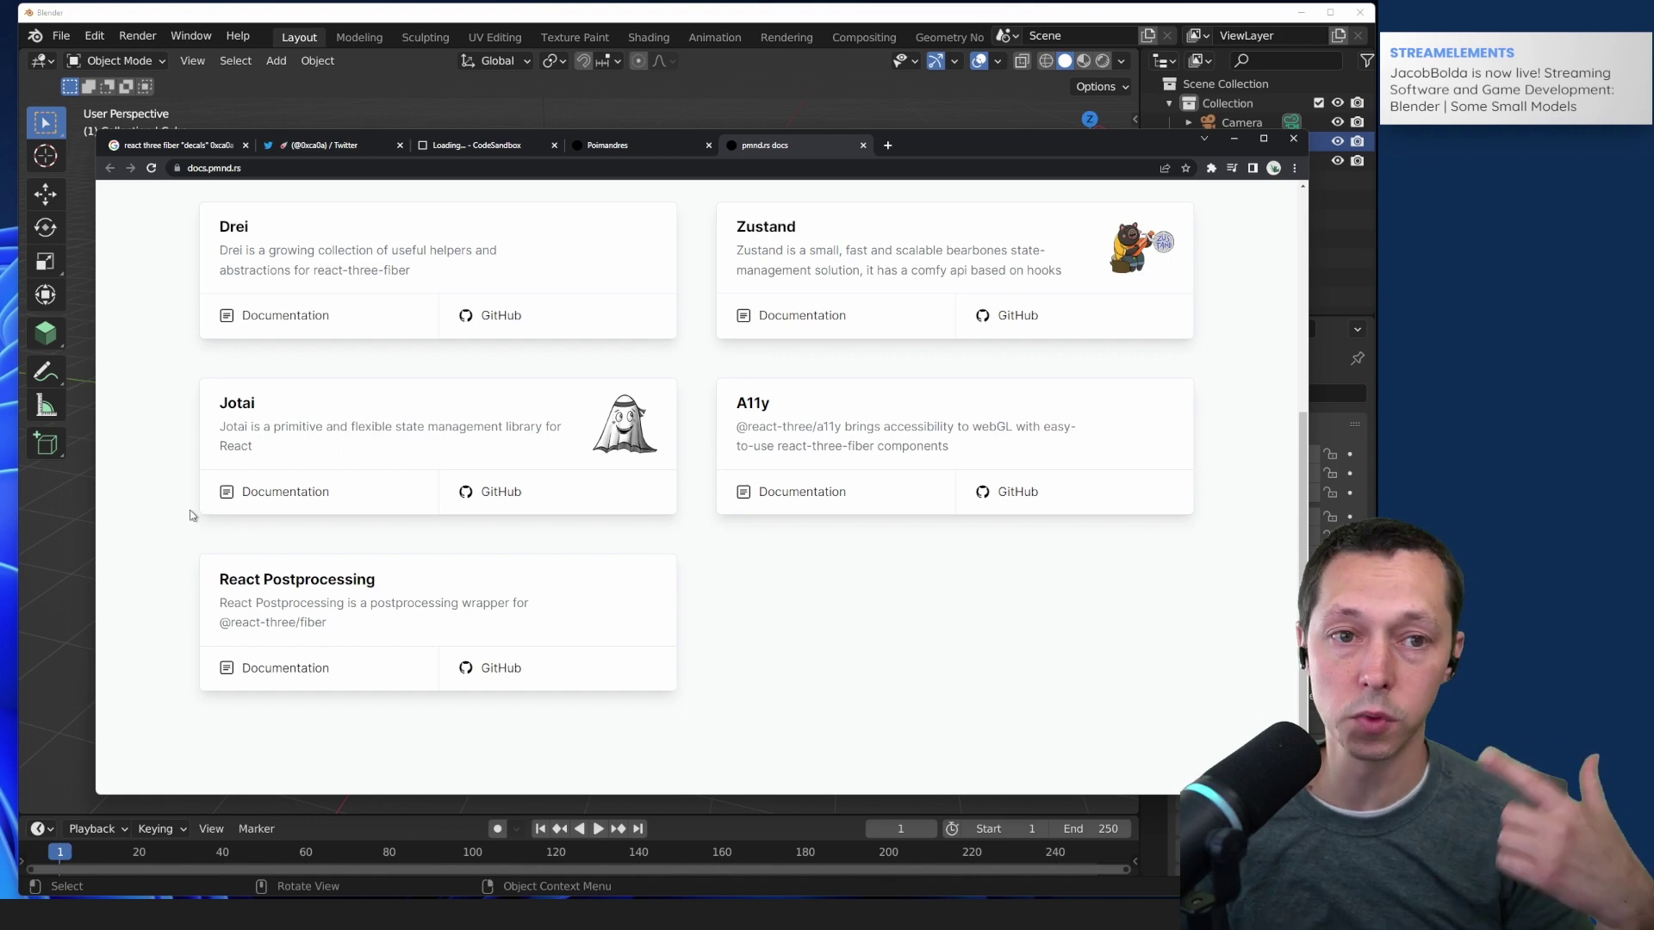
pyautogui.scroll(5, 192, 515)
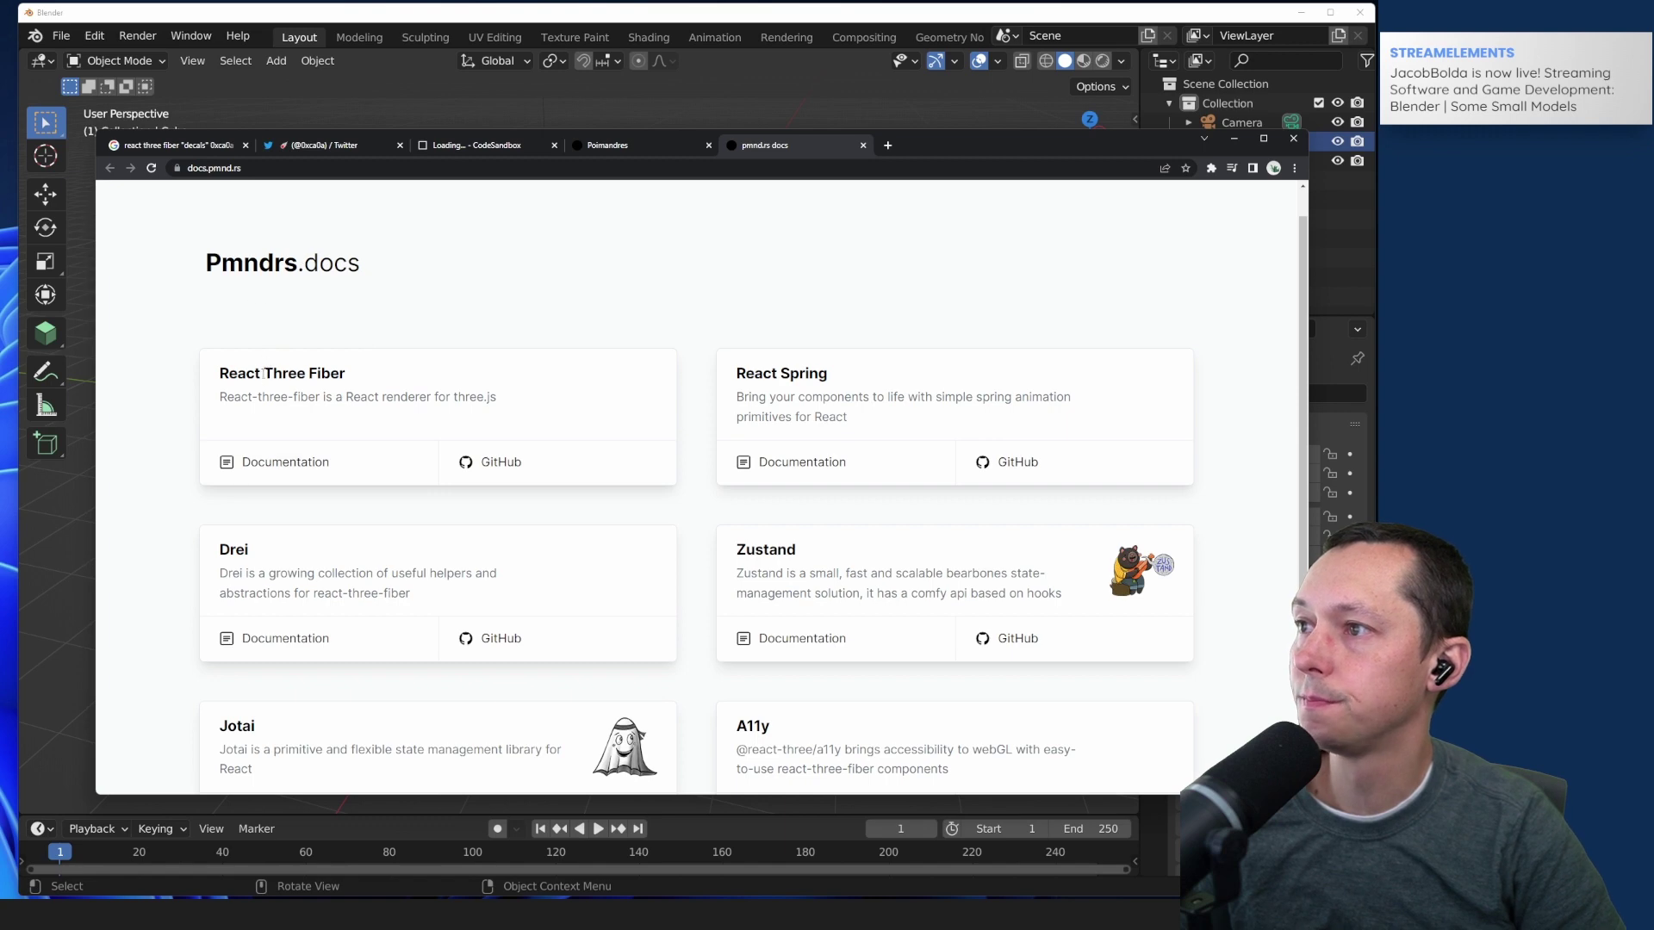
# Step: Open the React Three Fiber GitHub repository from the docs page and skim through it
pyautogui.click(554, 476)
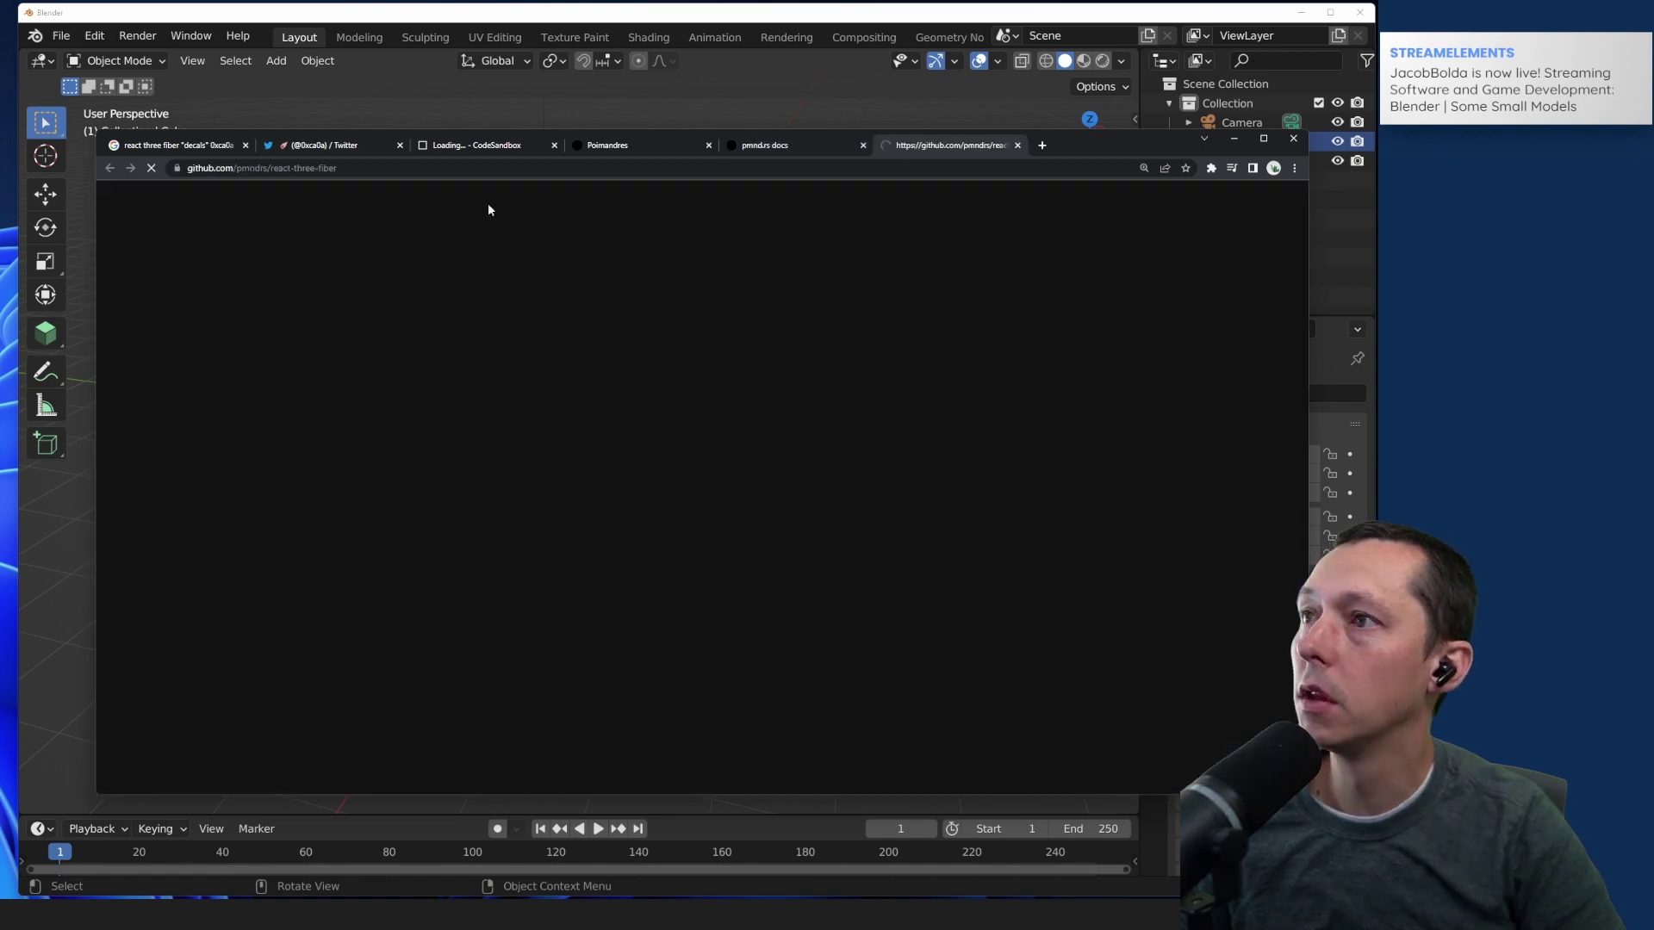
pyautogui.scroll(-6, 379, 486)
pyautogui.scroll(6, 361, 431)
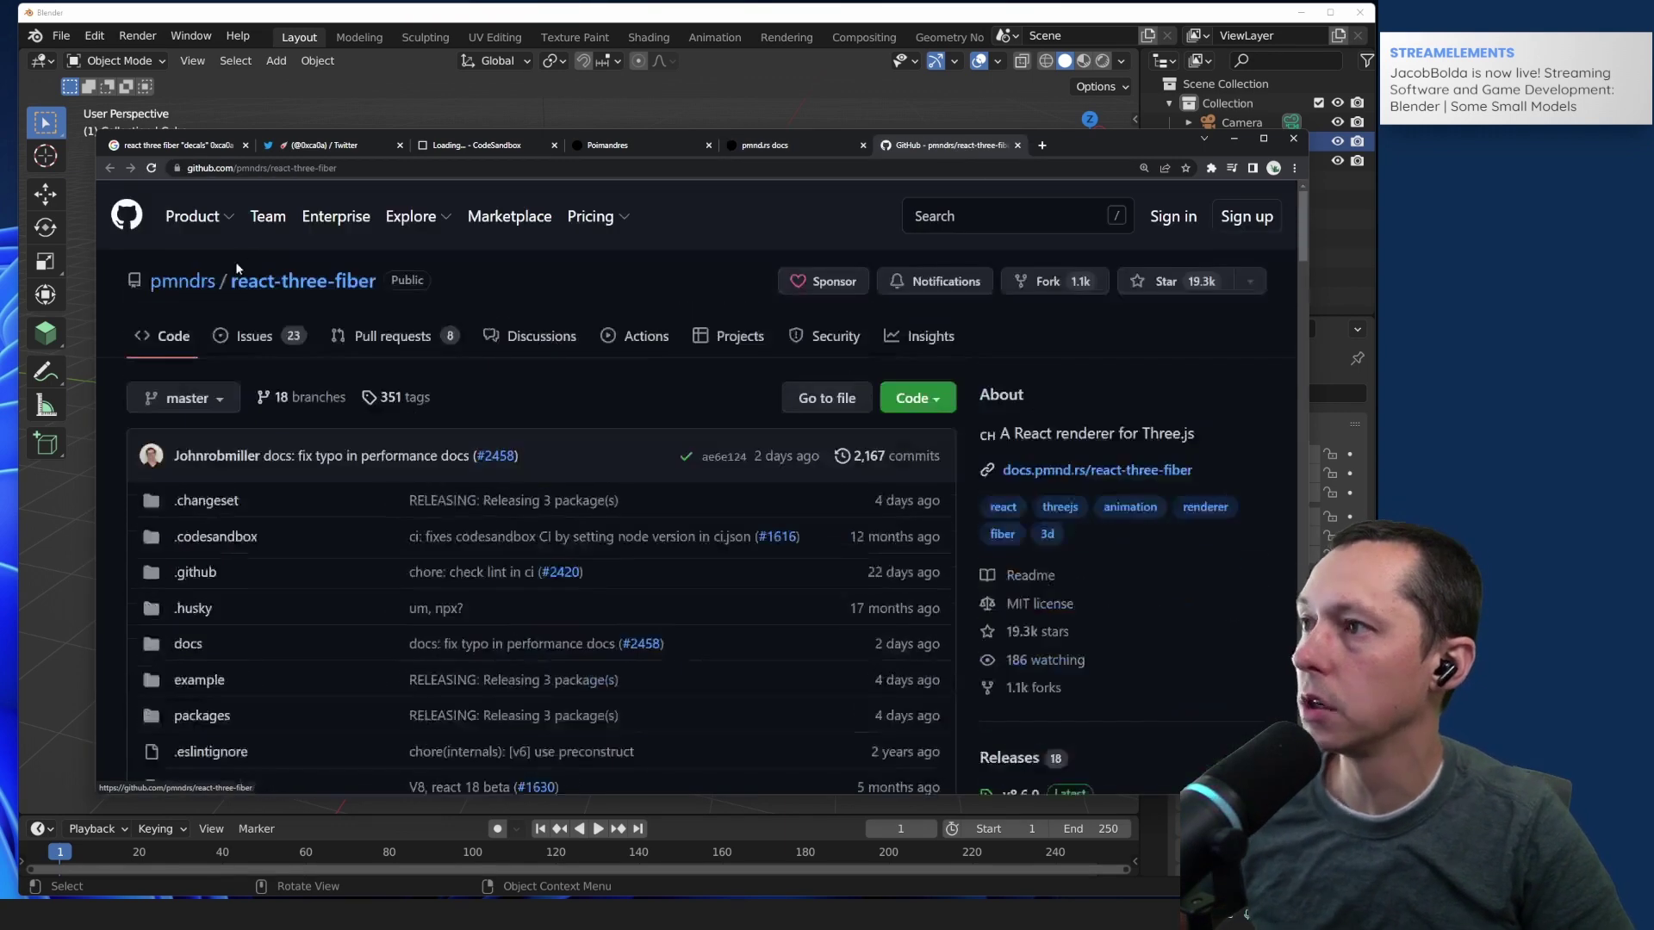
# Step: Find the lamina repository among the pmndrs organization's GitHub repositories and open it
pyautogui.click(183, 281)
pyautogui.scroll(-3, 391, 517)
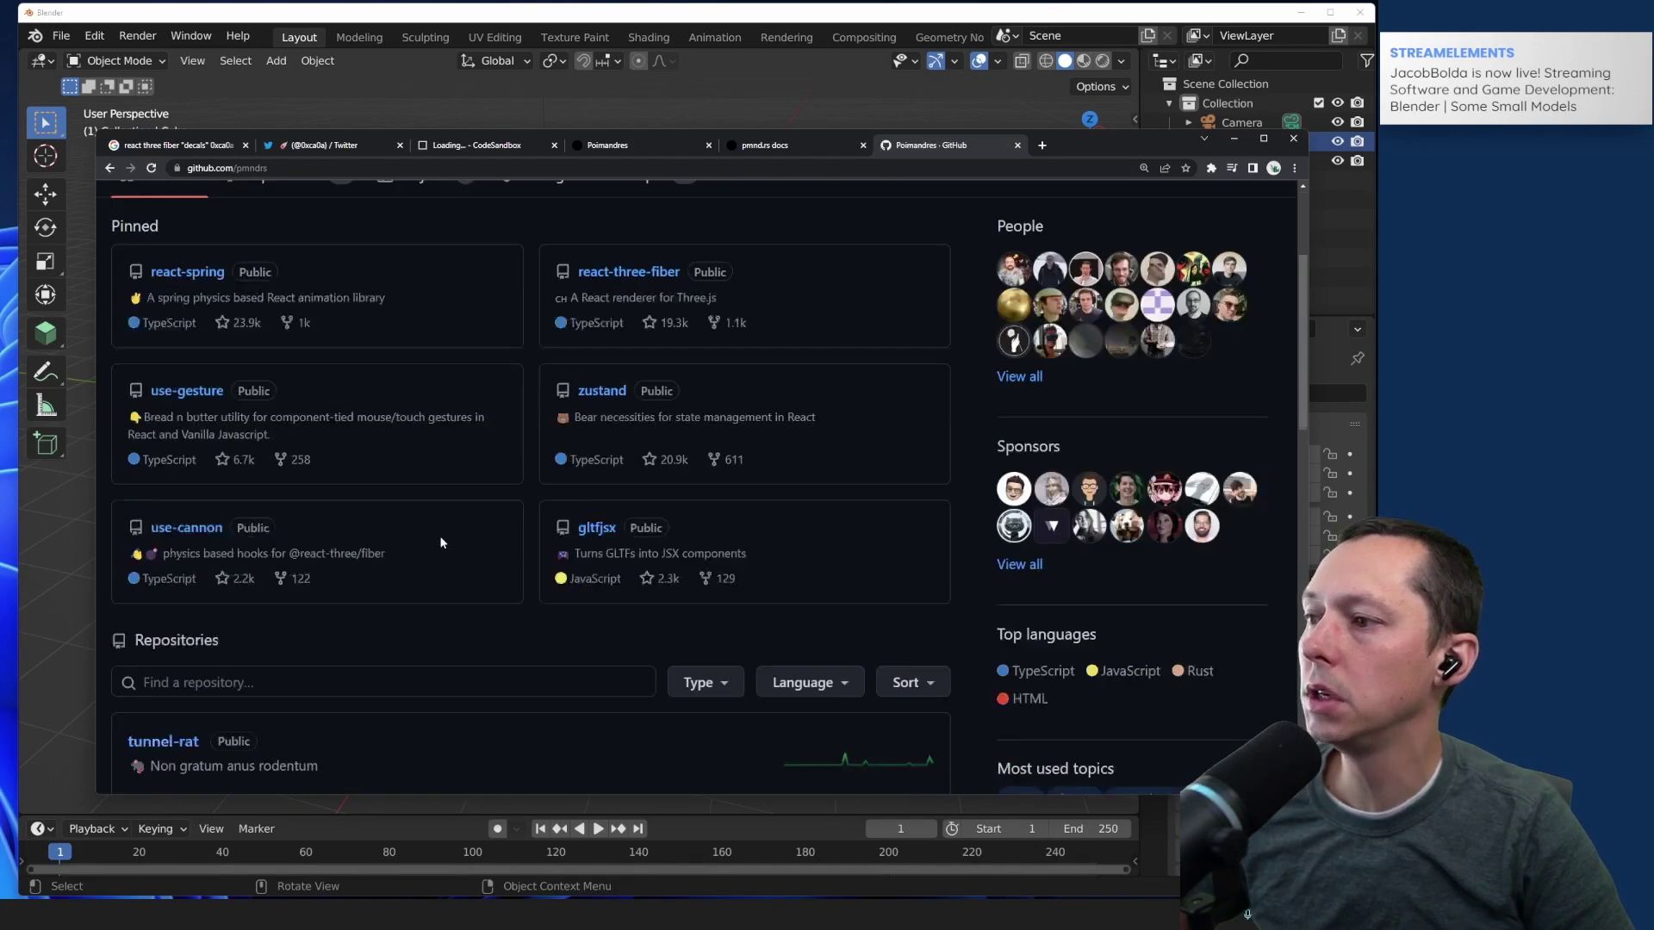
pyautogui.click(328, 587)
pyautogui.write('la')
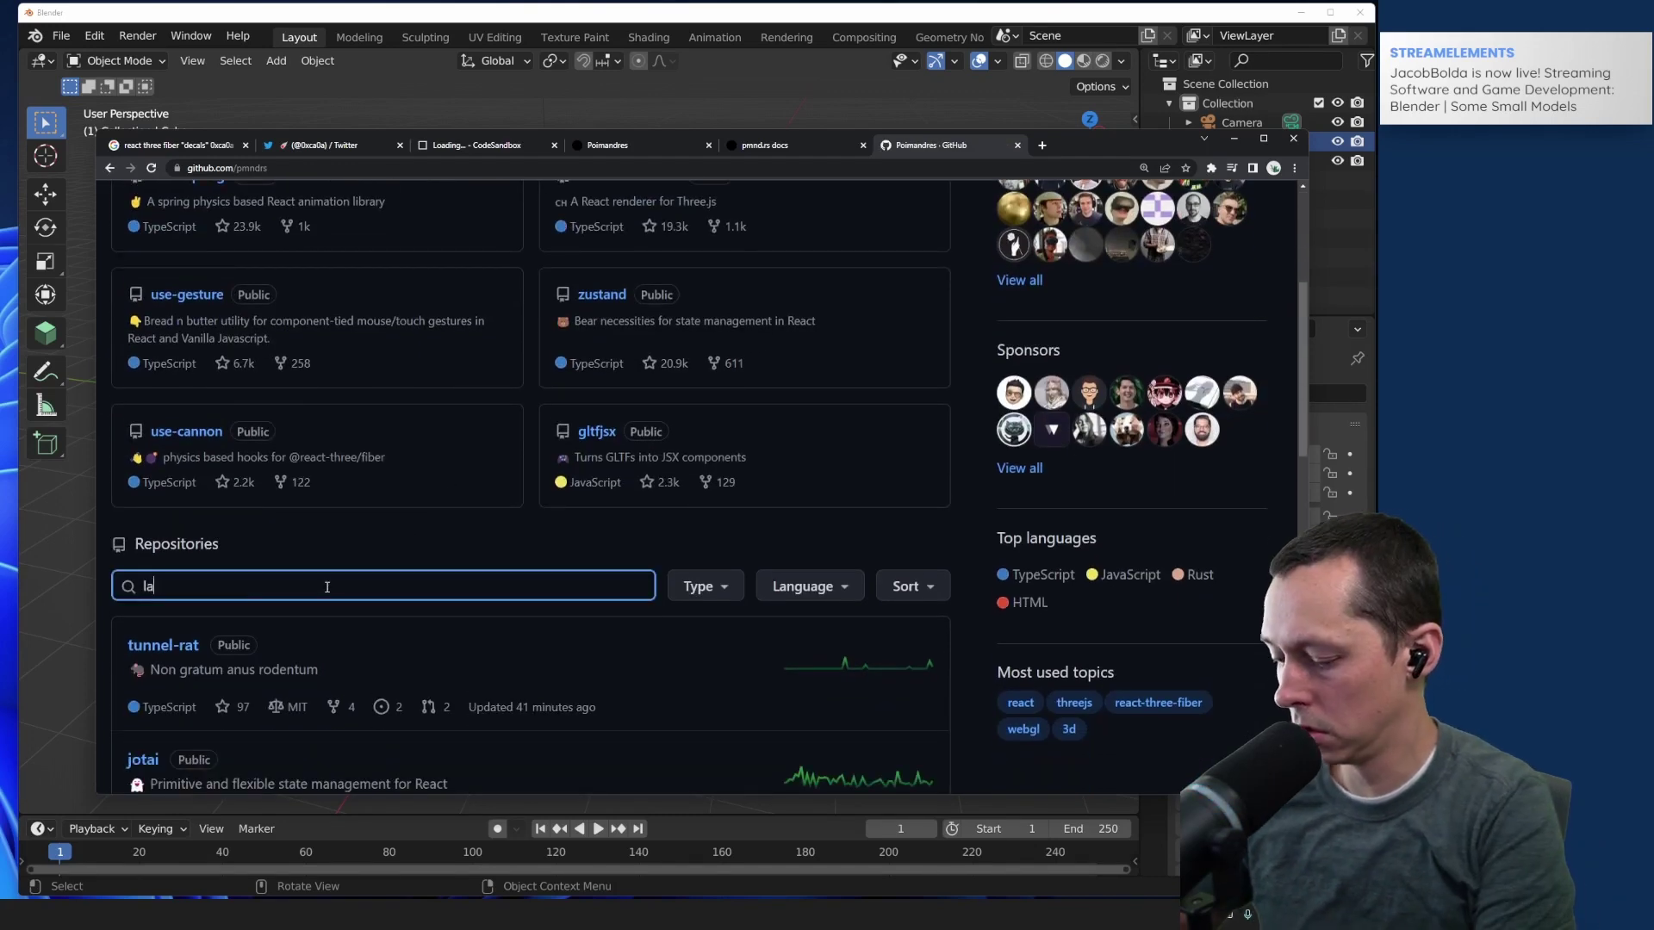
pyautogui.write('mina')
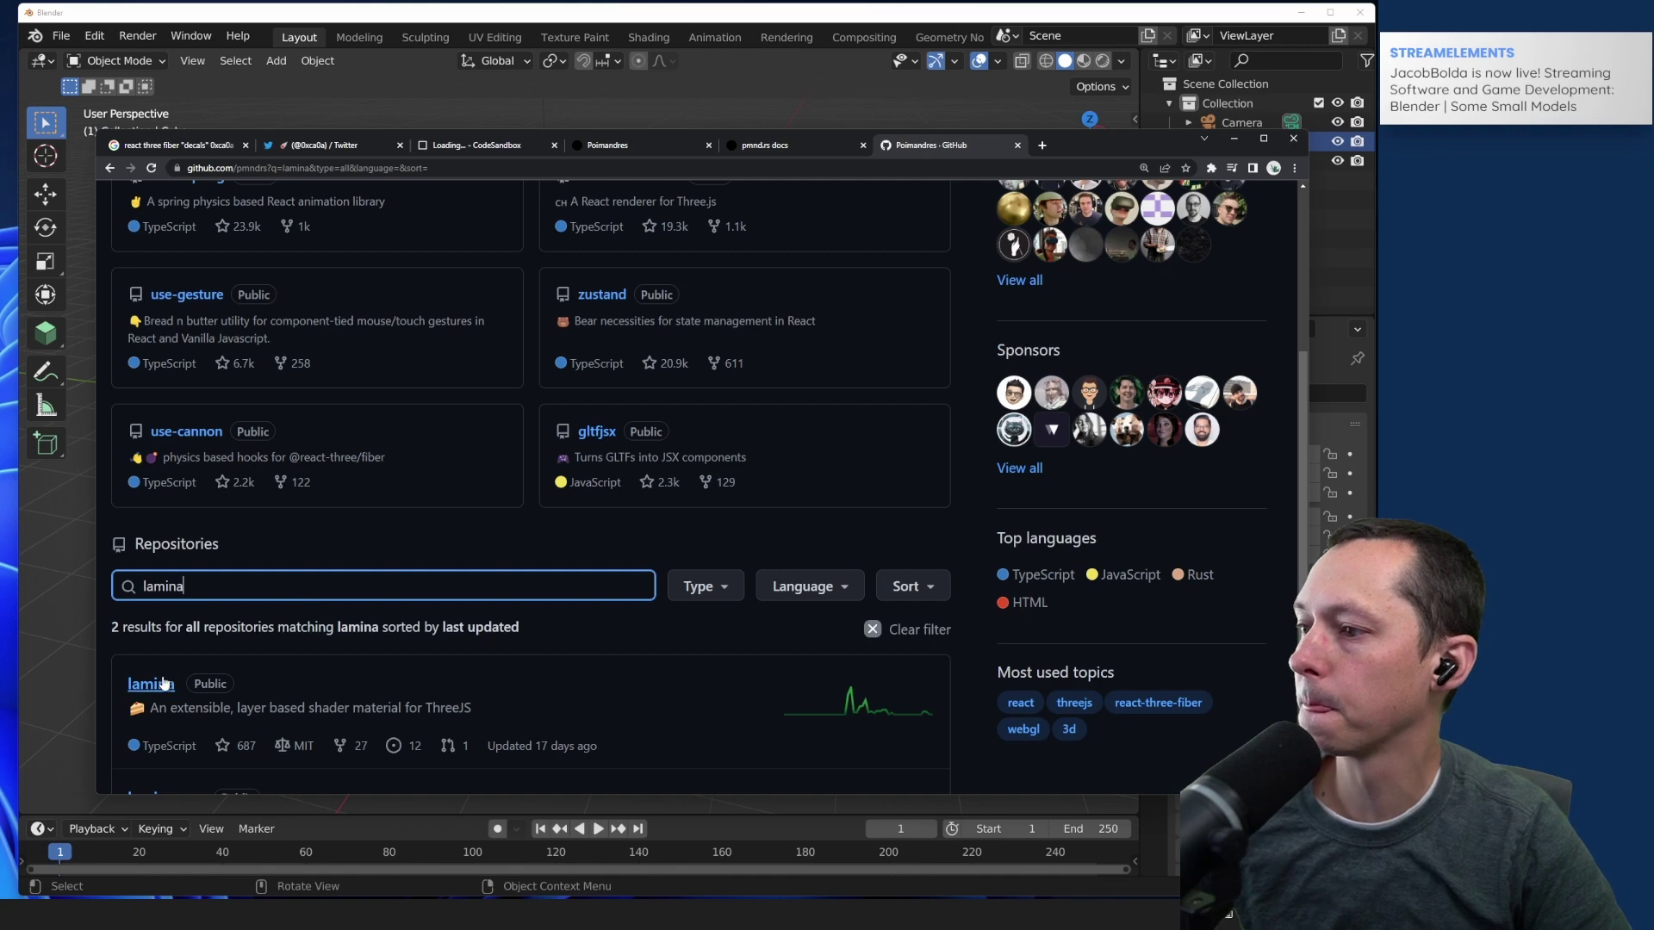
pyautogui.click(150, 683)
# Step: Skim the lamina README, examining how the GradientSphere example nests a Depth layer inside LayerMaterial
pyautogui.scroll(-10, 498, 577)
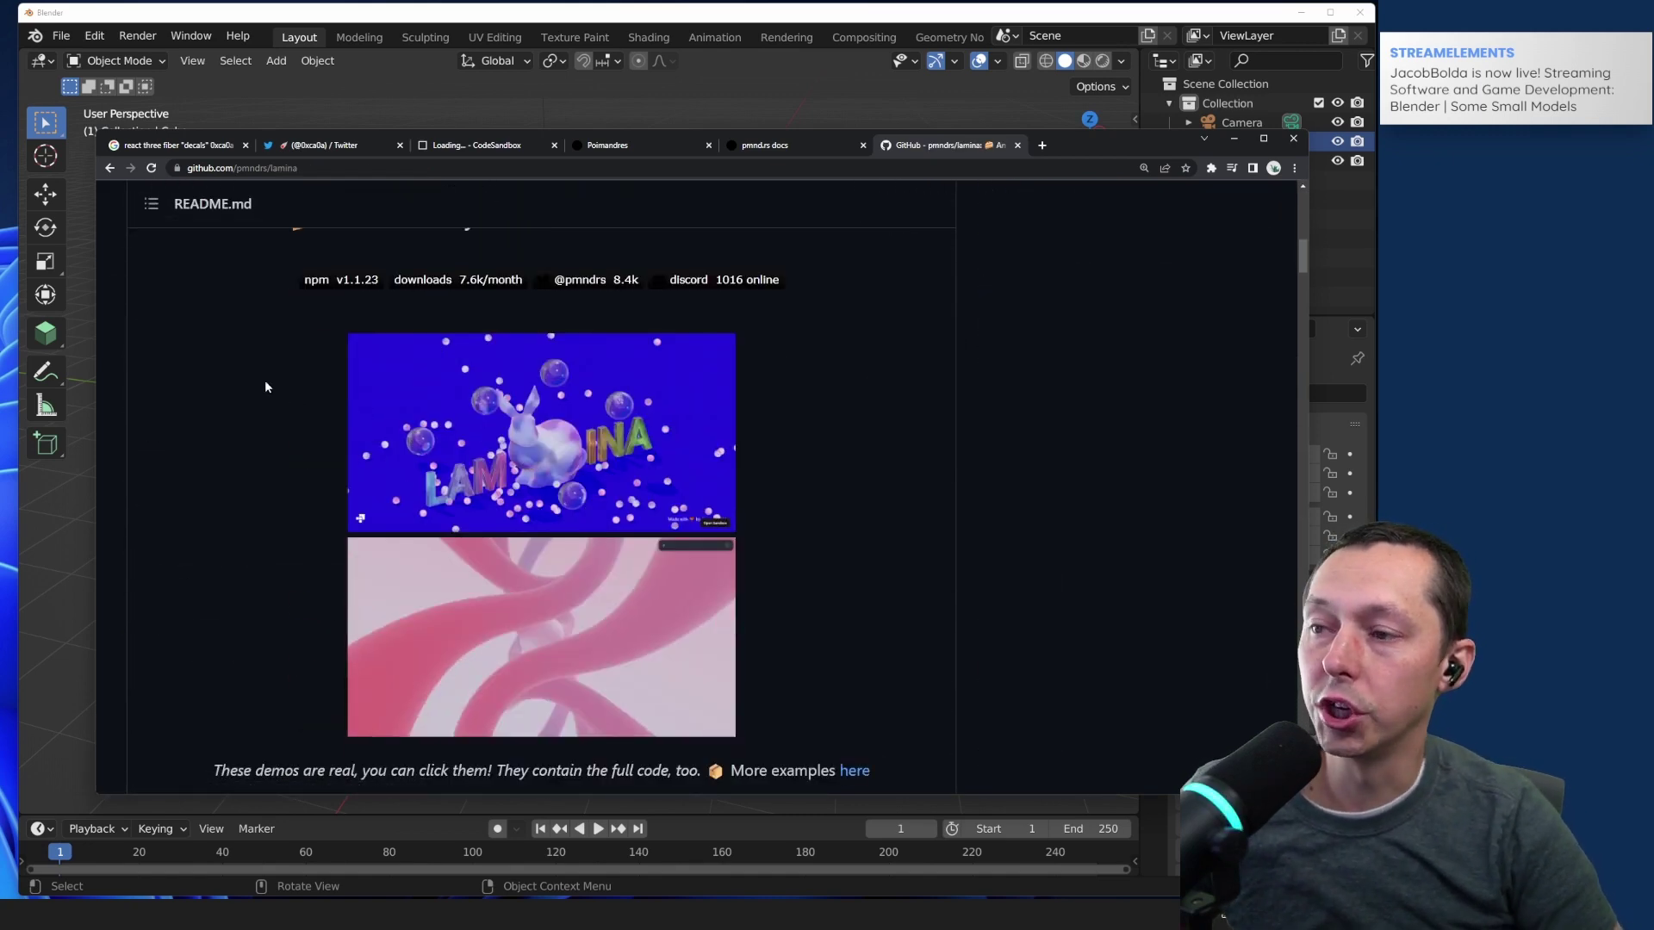
pyautogui.scroll(-8, 261, 448)
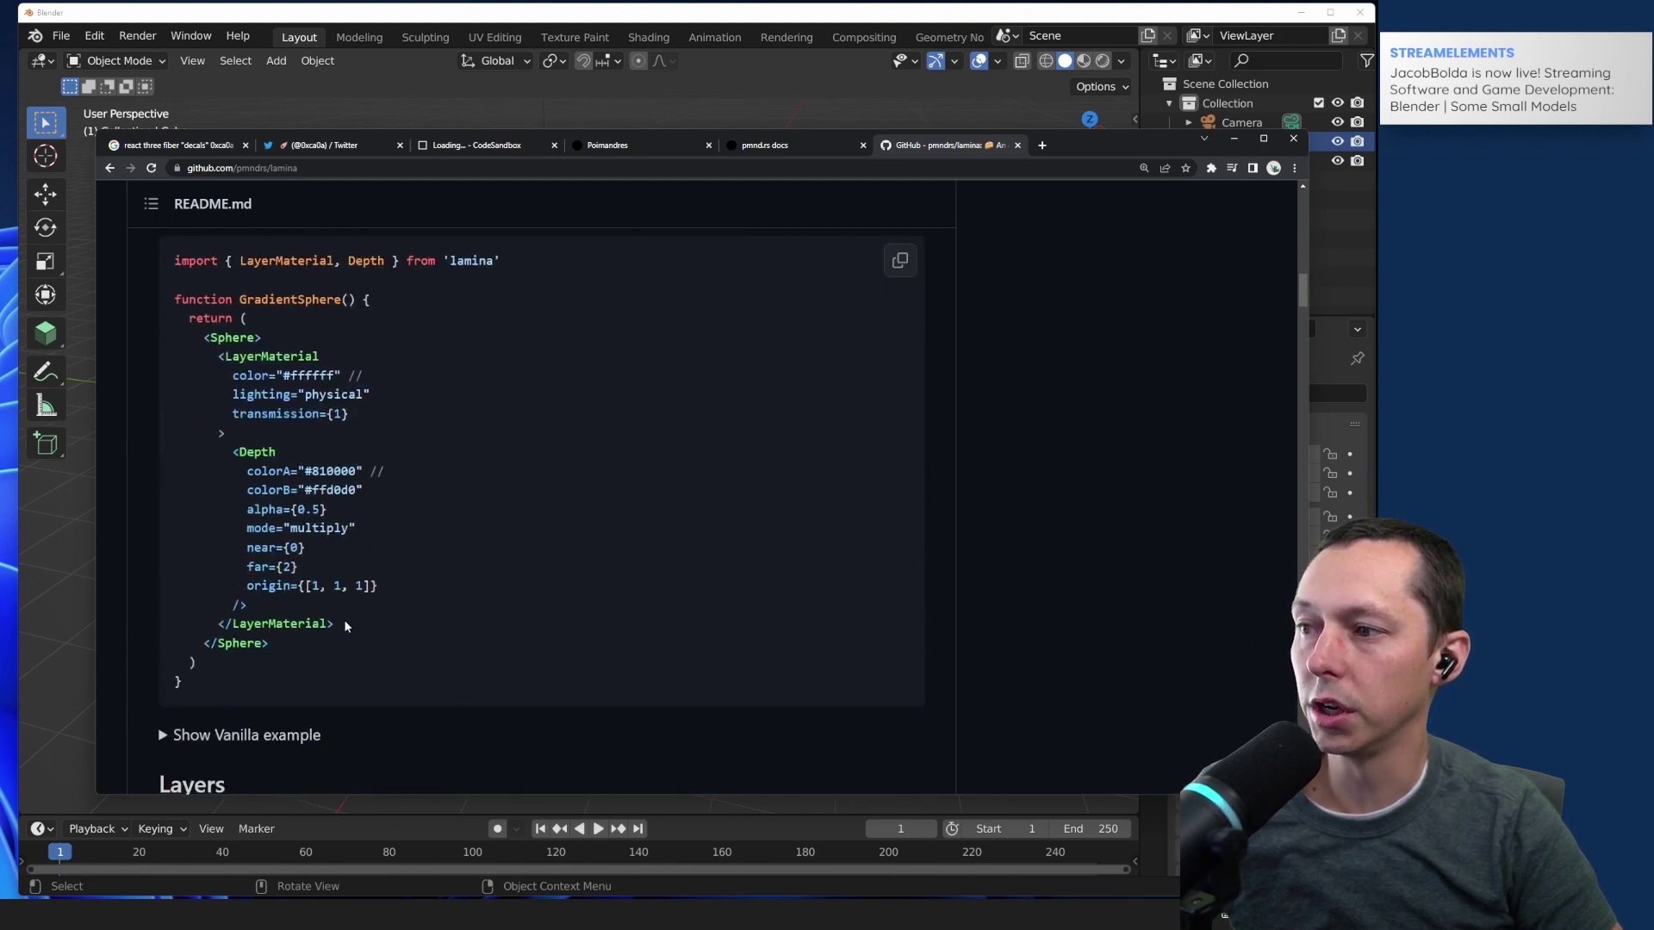
pyautogui.moveTo(346, 626); pyautogui.dragTo(150, 362)
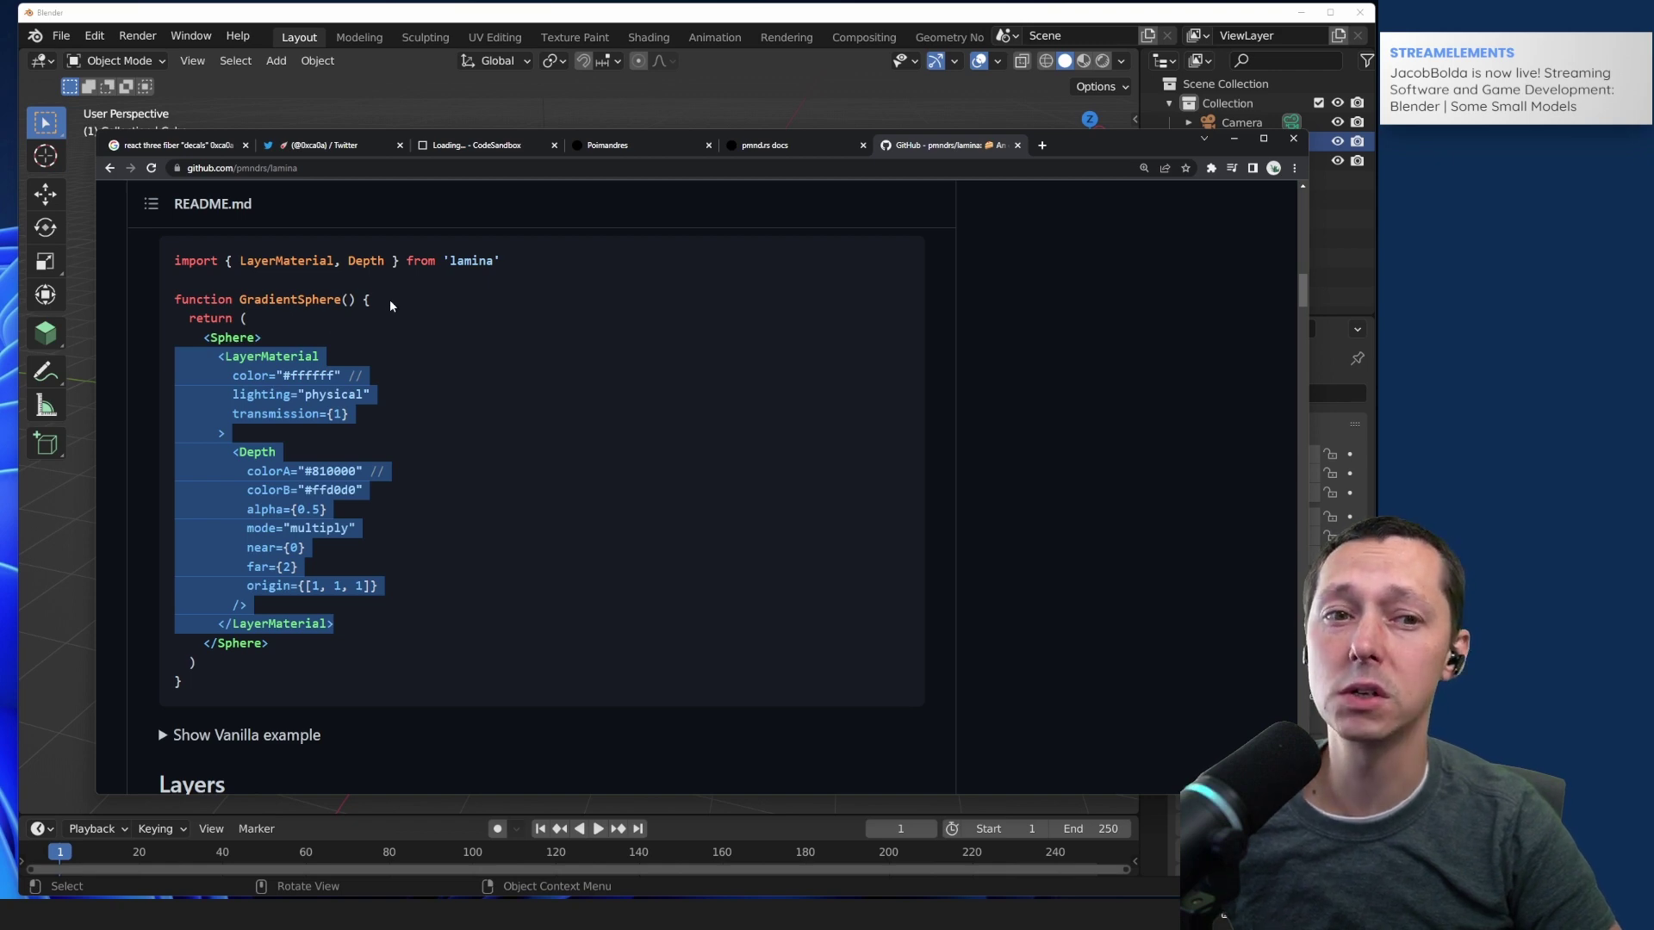
pyautogui.click(503, 358)
pyautogui.scroll(-2, 504, 364)
pyautogui.scroll(10, 506, 369)
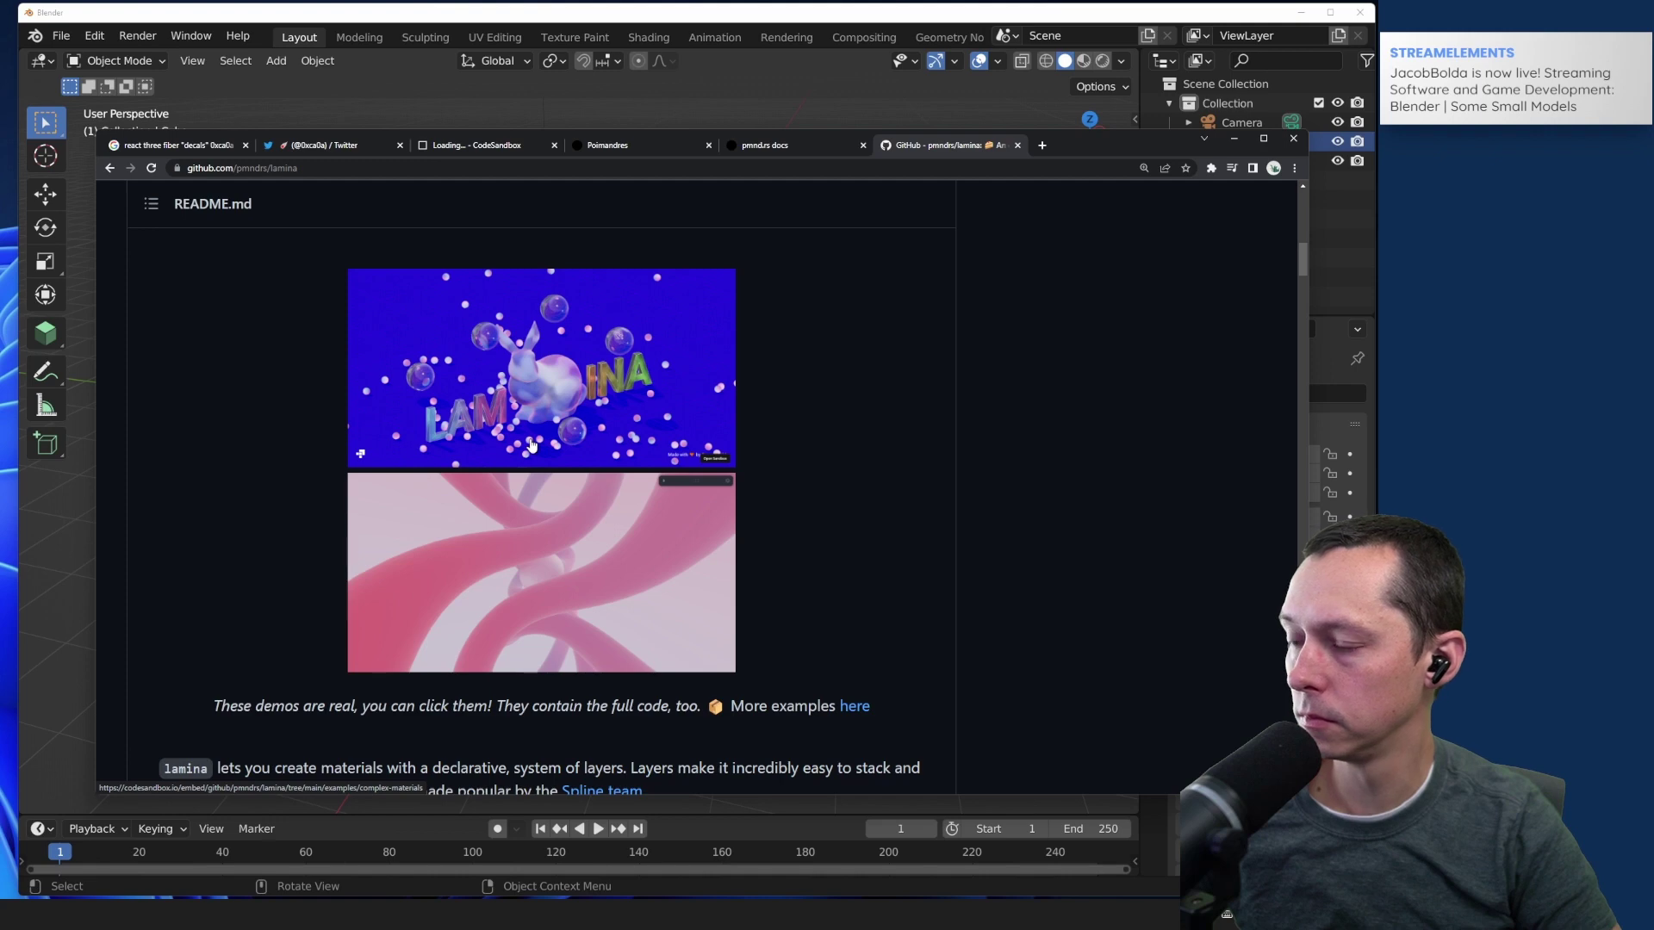
# Step: Open the README's complex-materials bunny demo in a separate tab and switch to it
pyautogui.scroll(1, 532, 445)
pyautogui.keyDown('ctrl'); pyautogui.click(531, 445); pyautogui.keyUp('ctrl')
pyautogui.click(1064, 145)
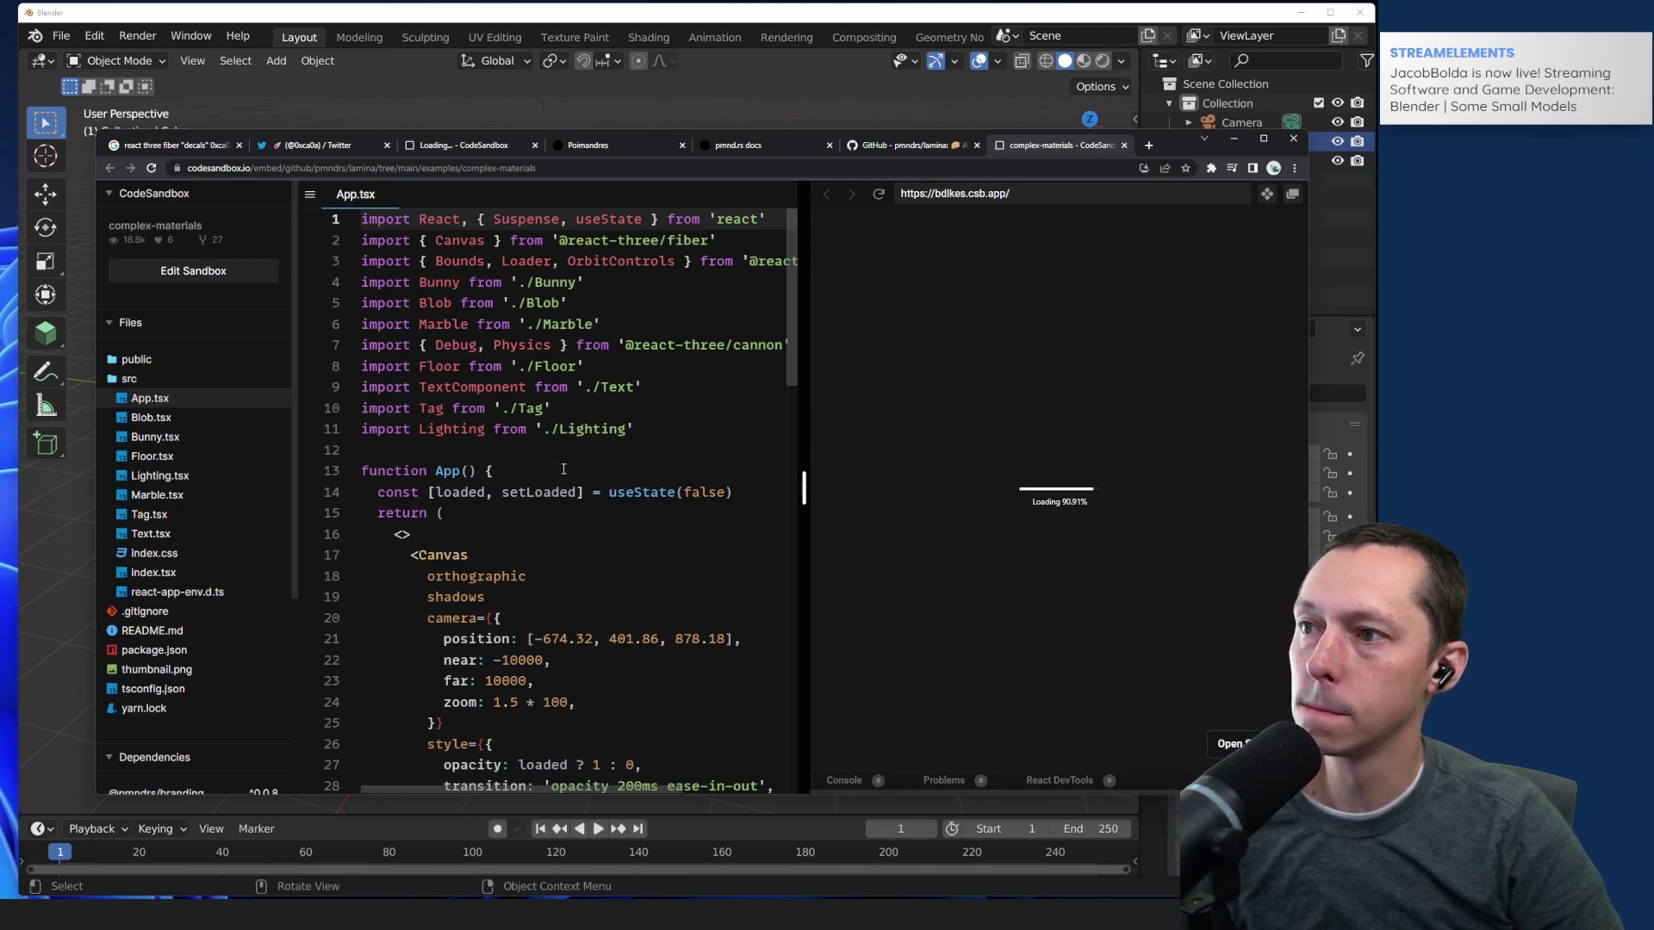
# Step: Open Bunny.tsx in the sandbox and examine its drei, lamina and cannon imports and its LayerMaterial code
pyautogui.click(153, 436)
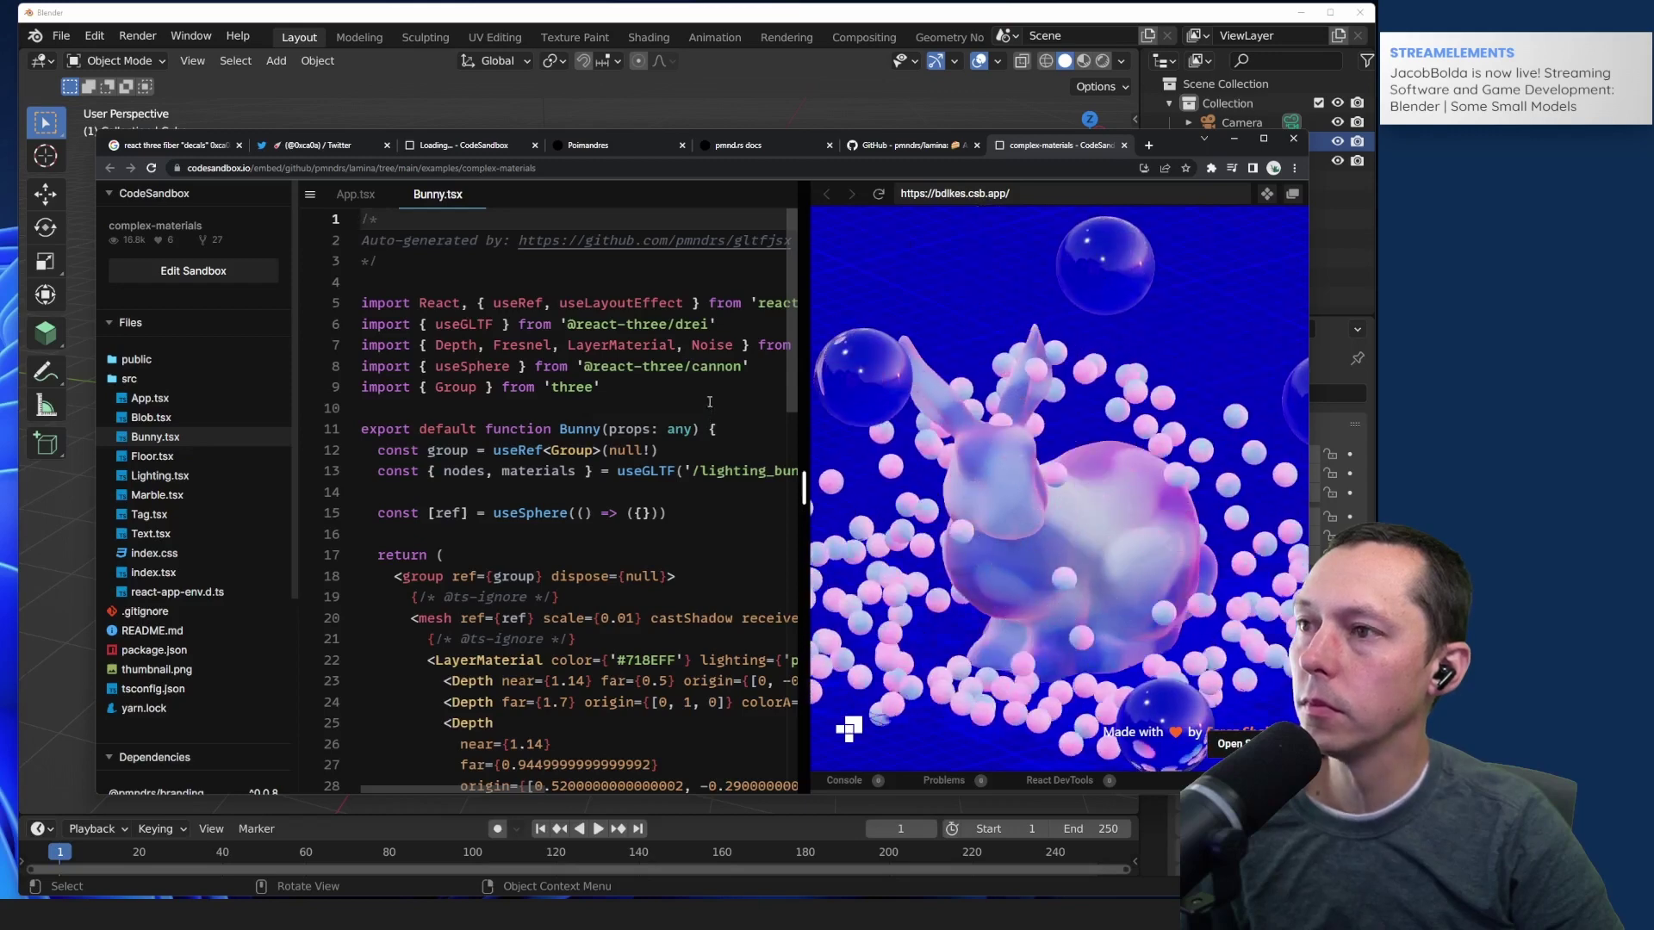
pyautogui.click(600, 366)
pyautogui.moveTo(600, 366); pyautogui.dragTo(361, 366)
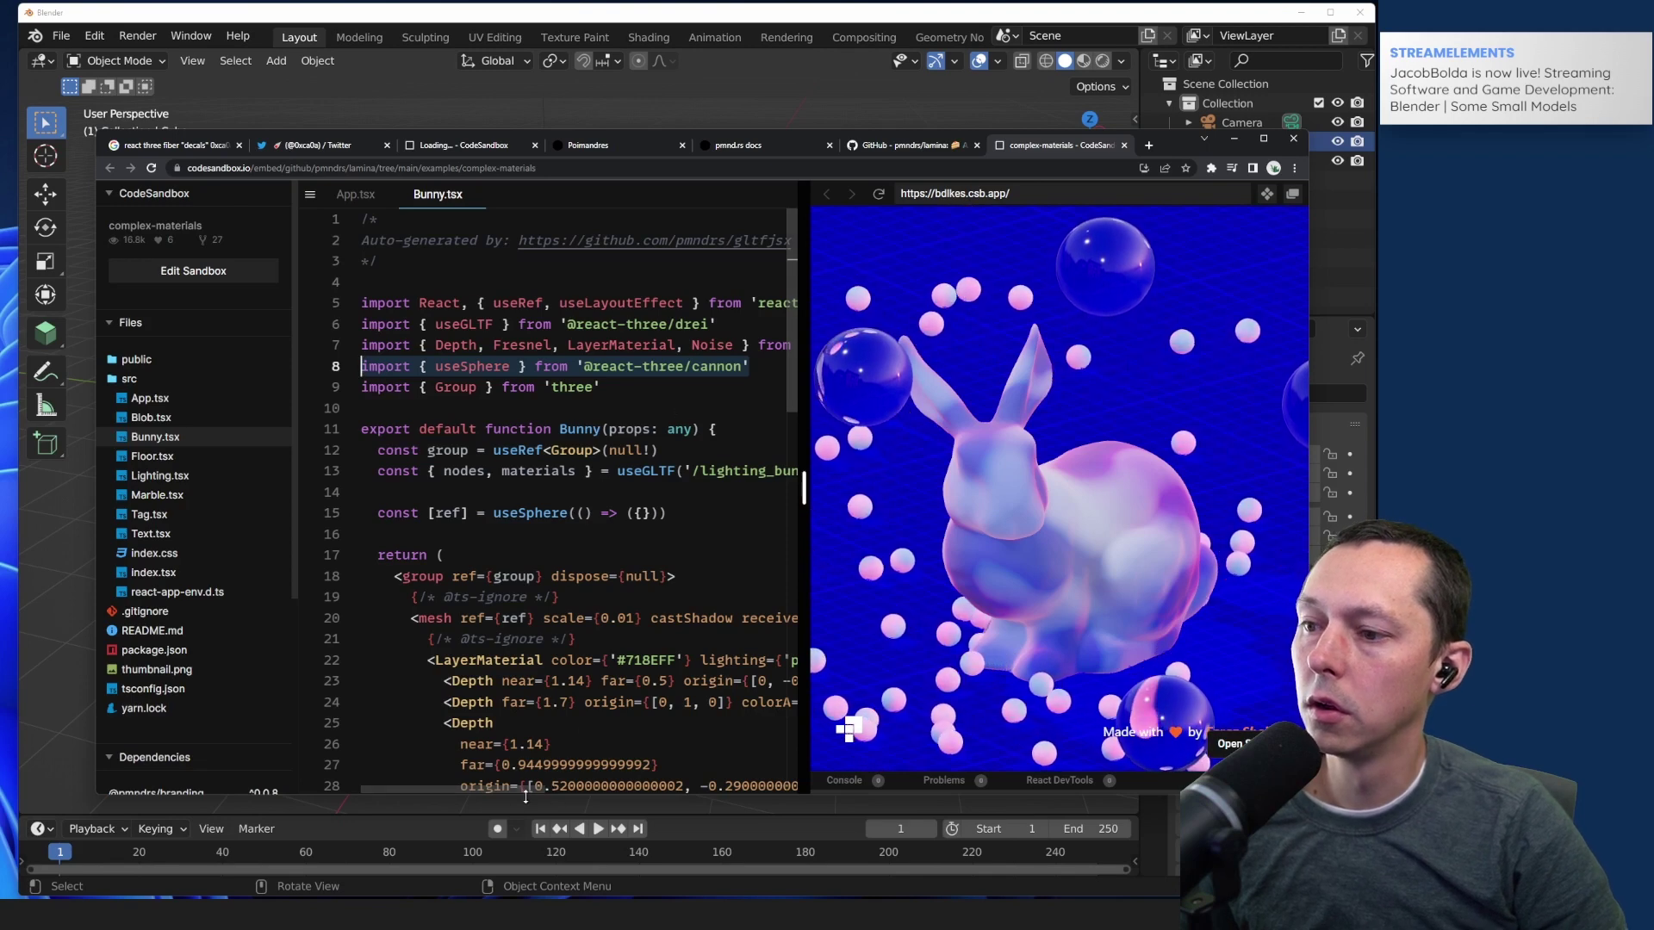
pyautogui.hscroll(2, 683, 335)
pyautogui.click(683, 335)
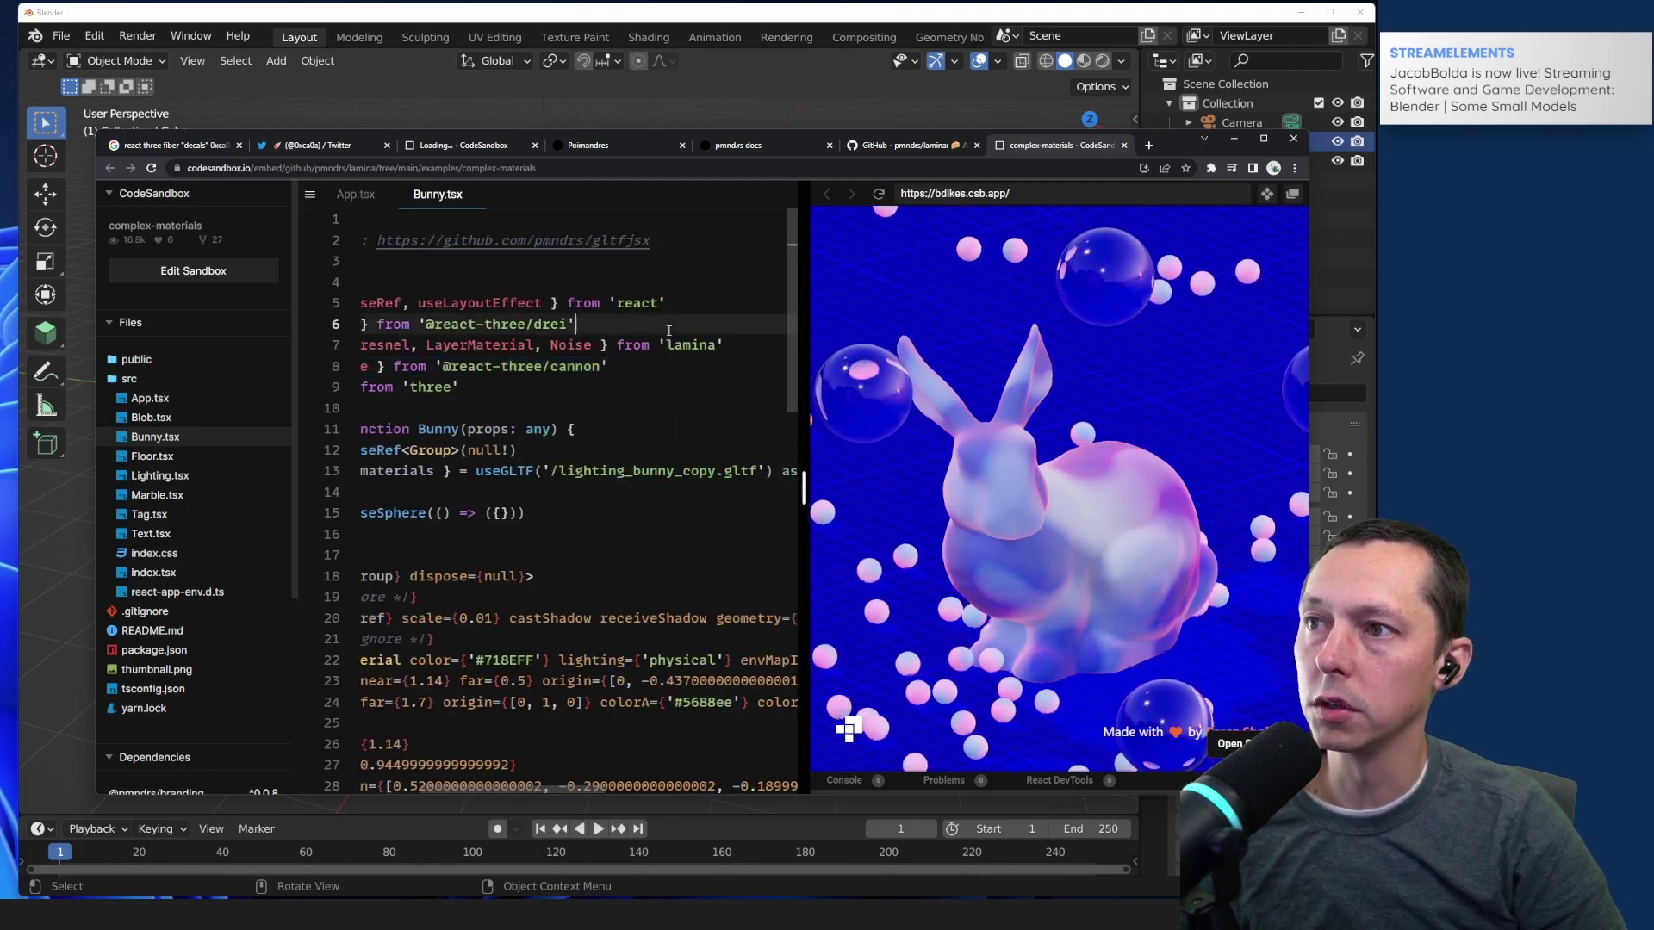
pyautogui.press('Home')
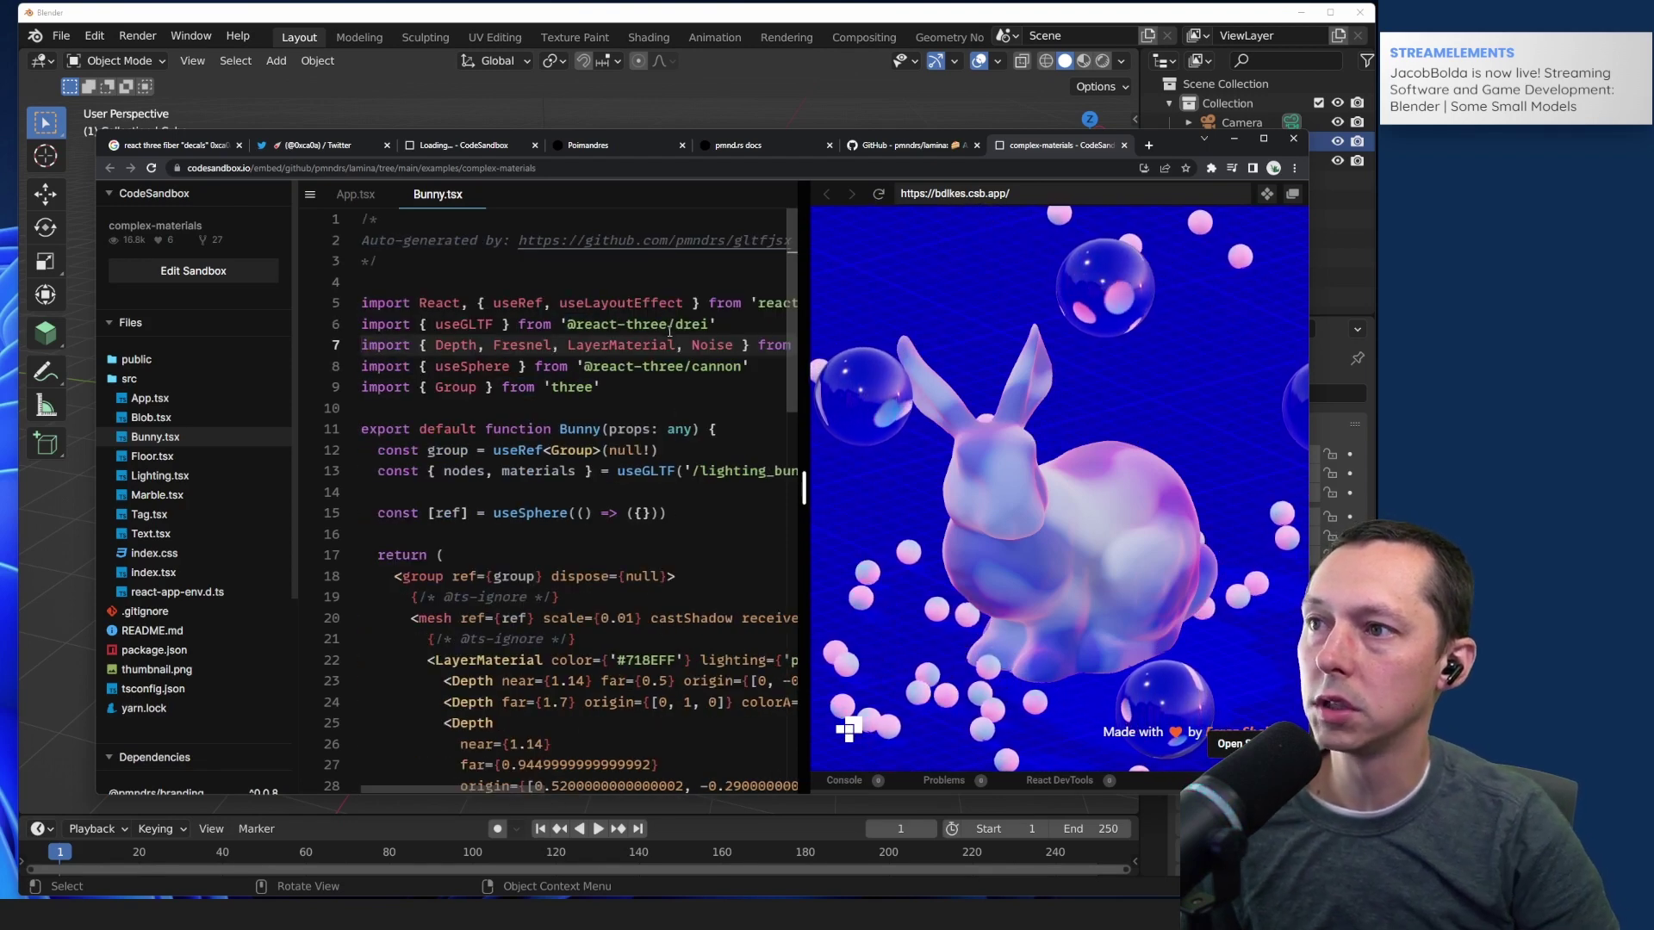
pyautogui.doubleClick(447, 344)
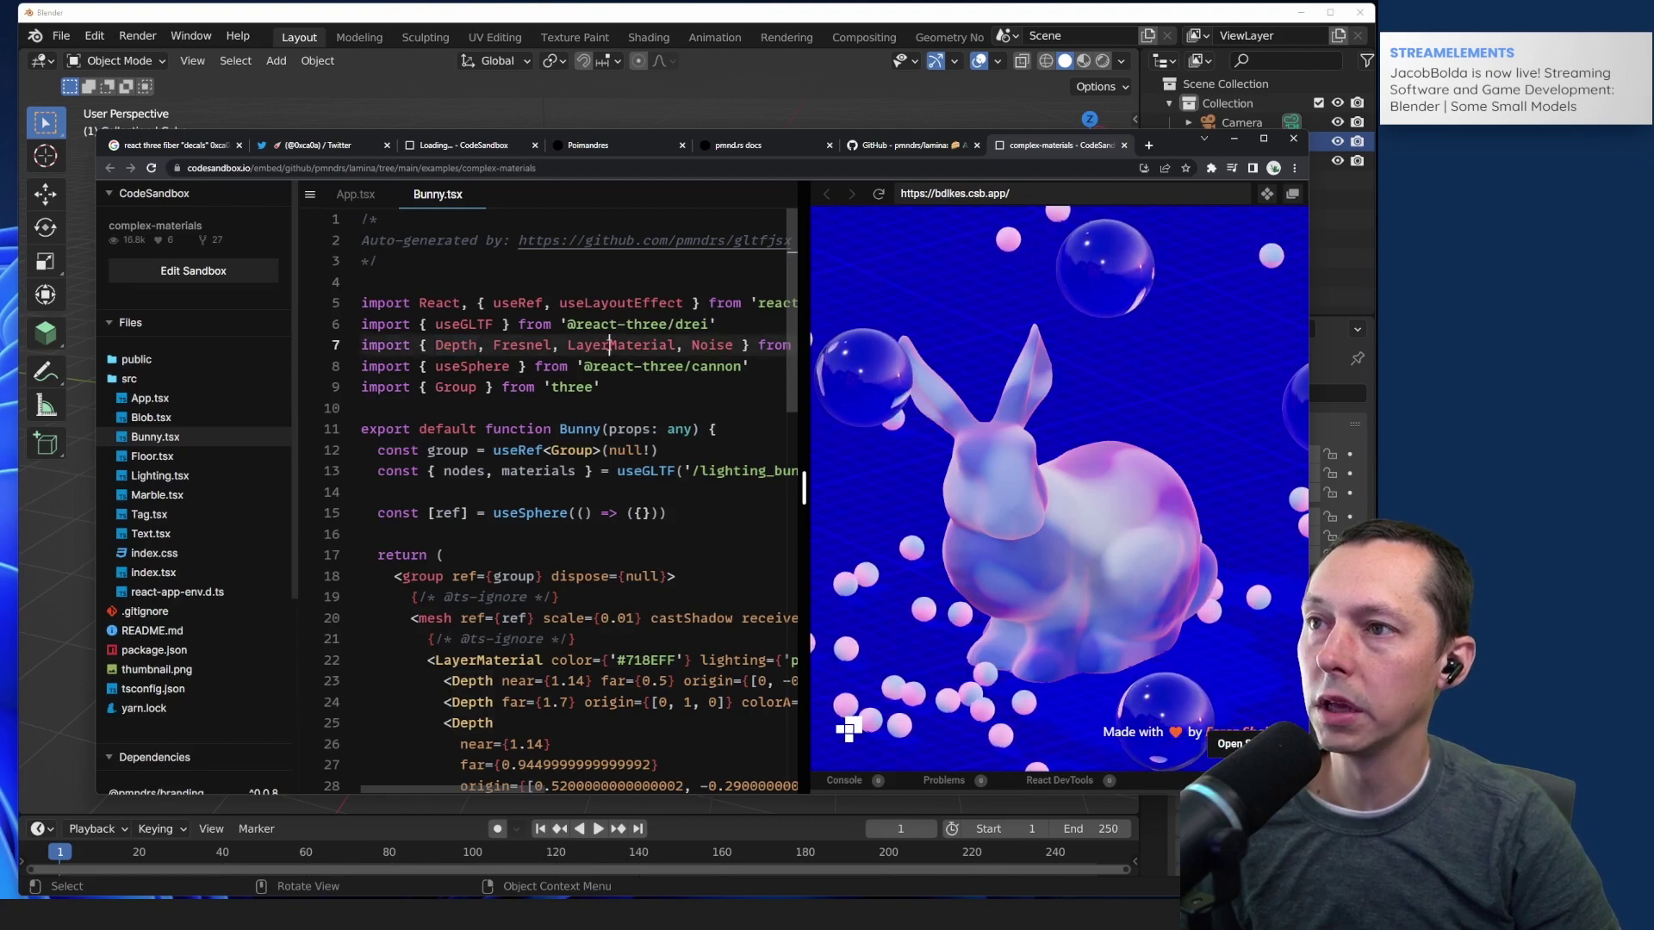
pyautogui.scroll(-5, 654, 428)
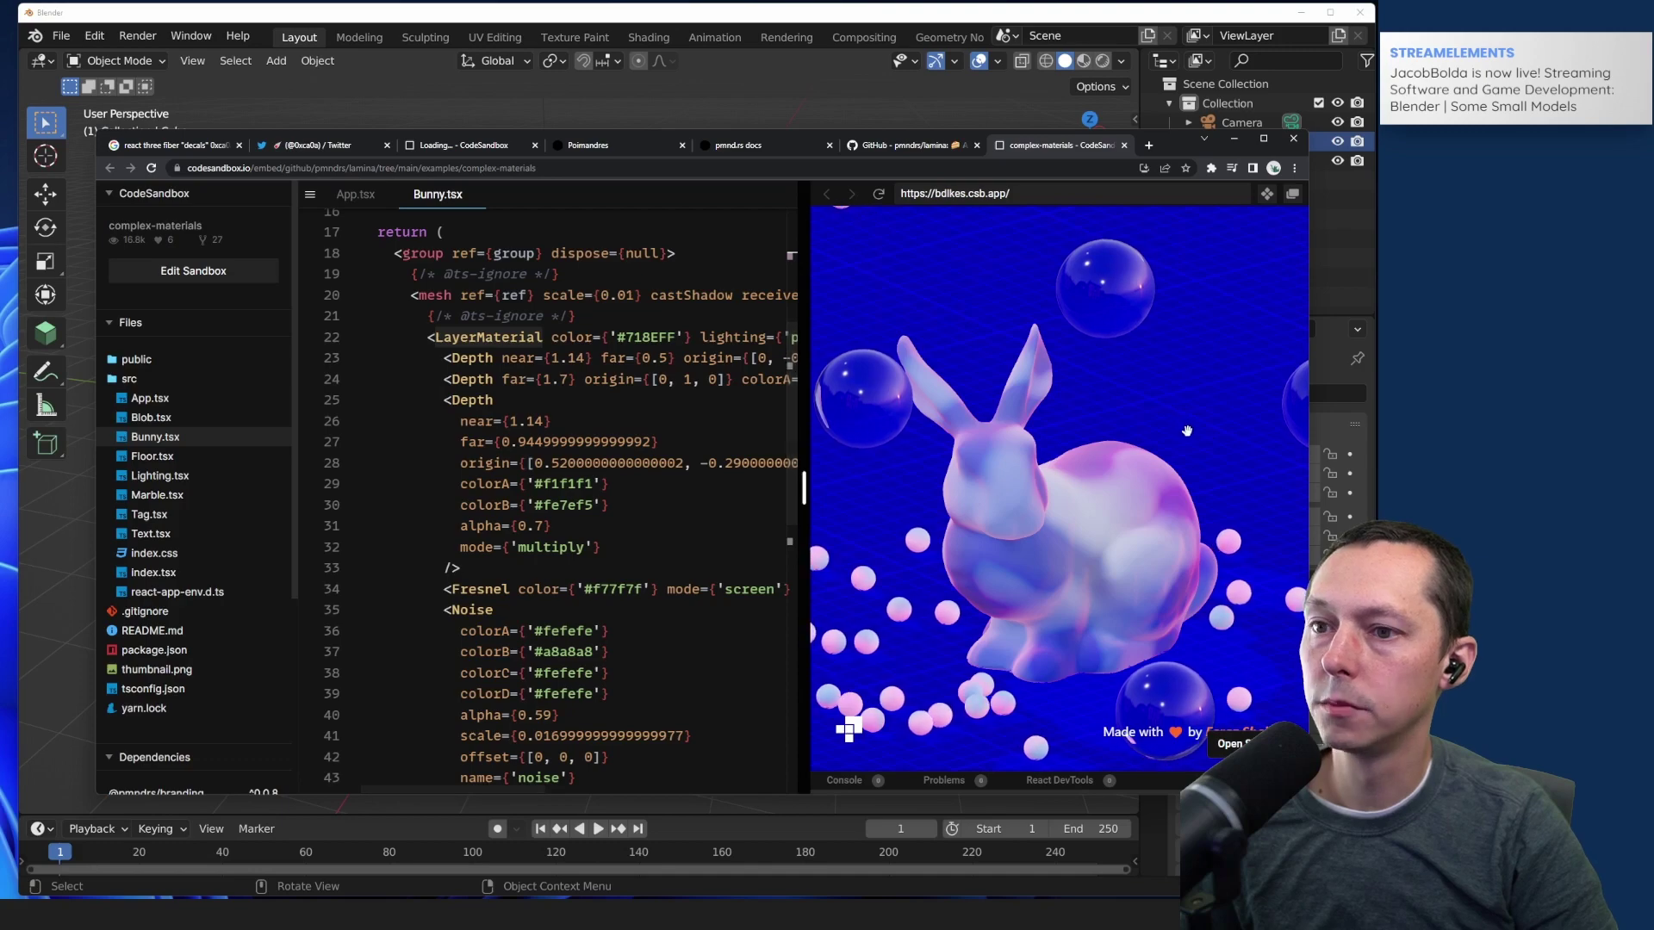
# Step: Orbit the bunny preview and examine the Depth, Fresnel and Noise layers that define its material in Bunny.tsx
pyautogui.moveTo(1187, 431); pyautogui.dragTo(932, 510)
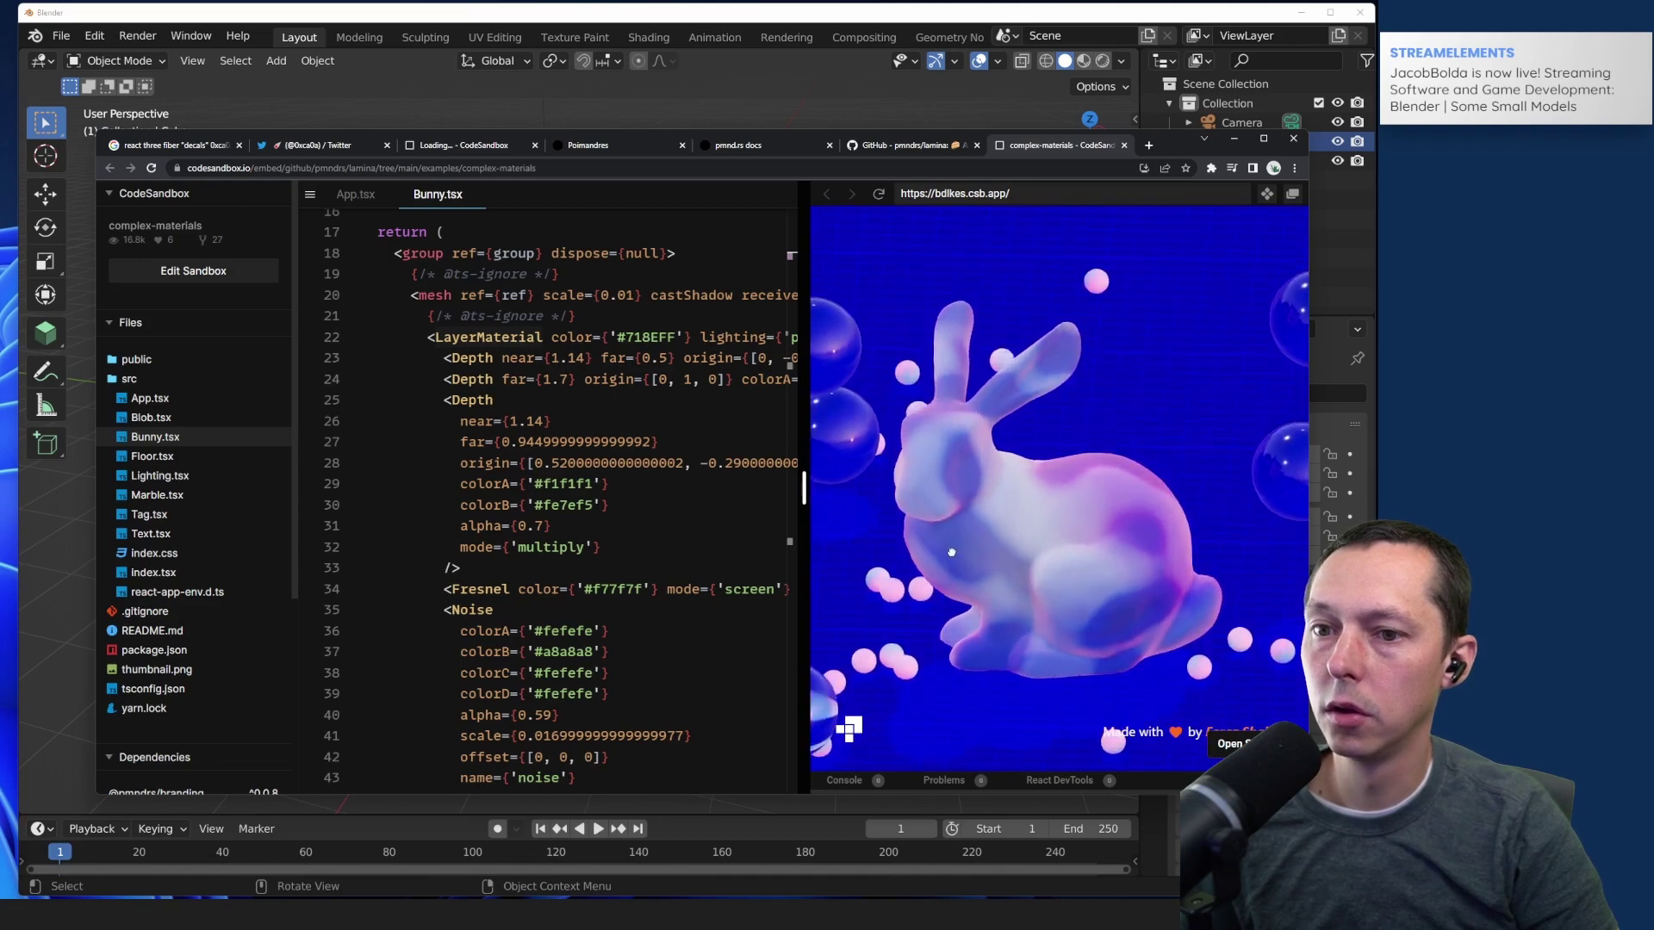
pyautogui.moveTo(900, 539); pyautogui.dragTo(934, 548)
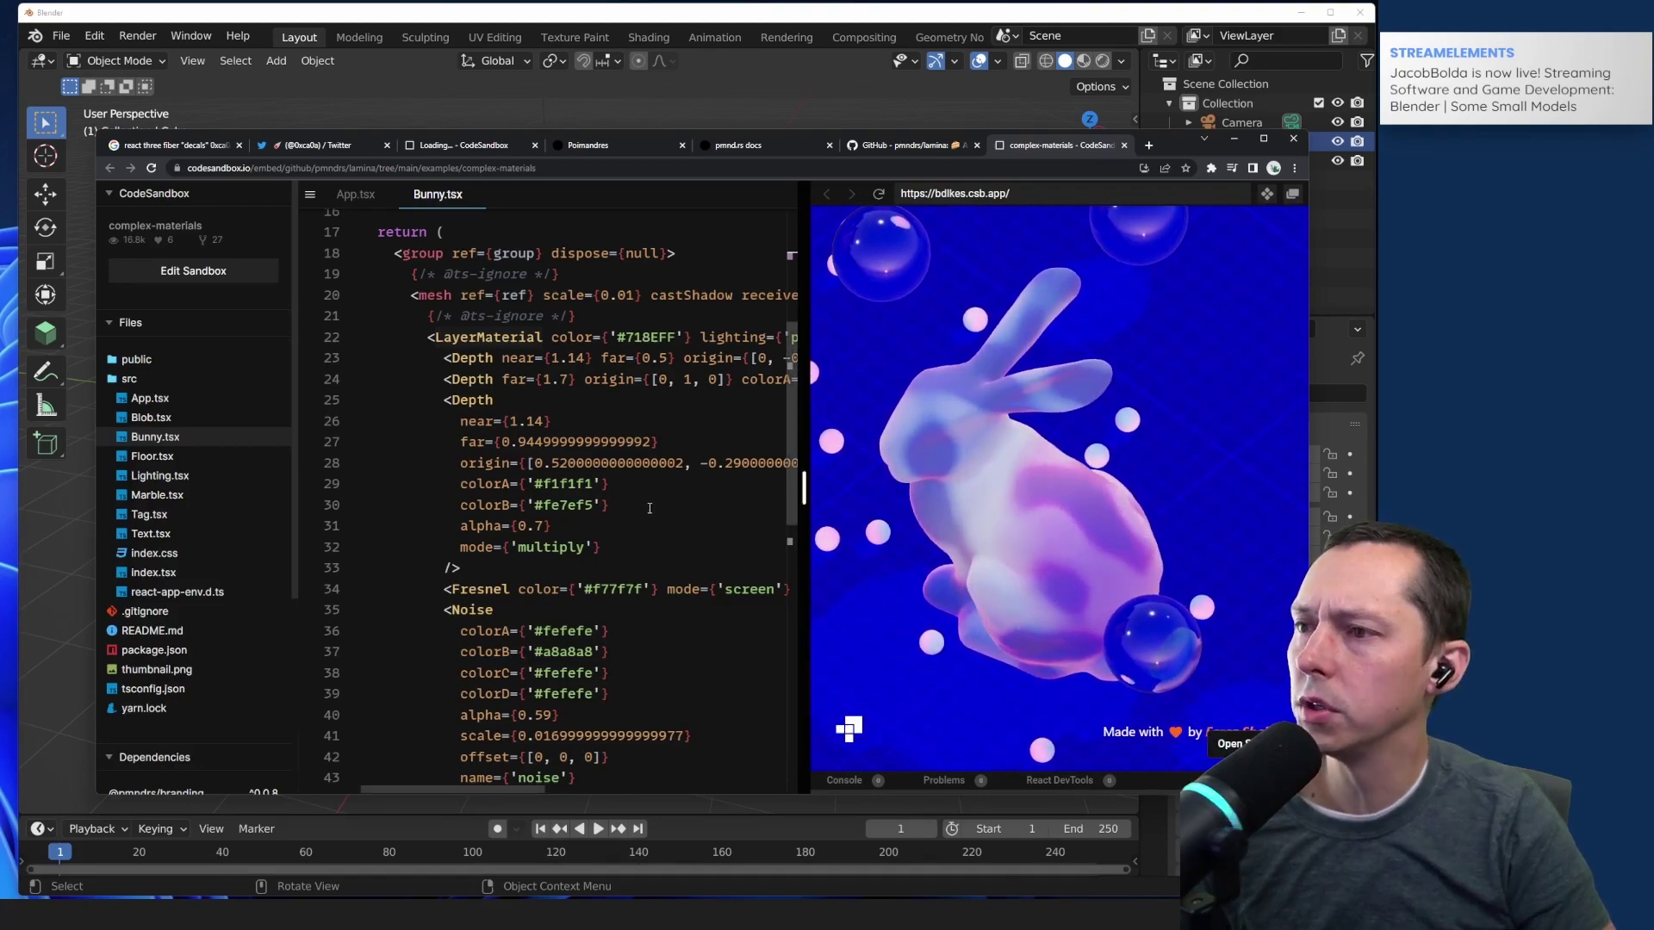
pyautogui.moveTo(609, 505); pyautogui.dragTo(345, 440)
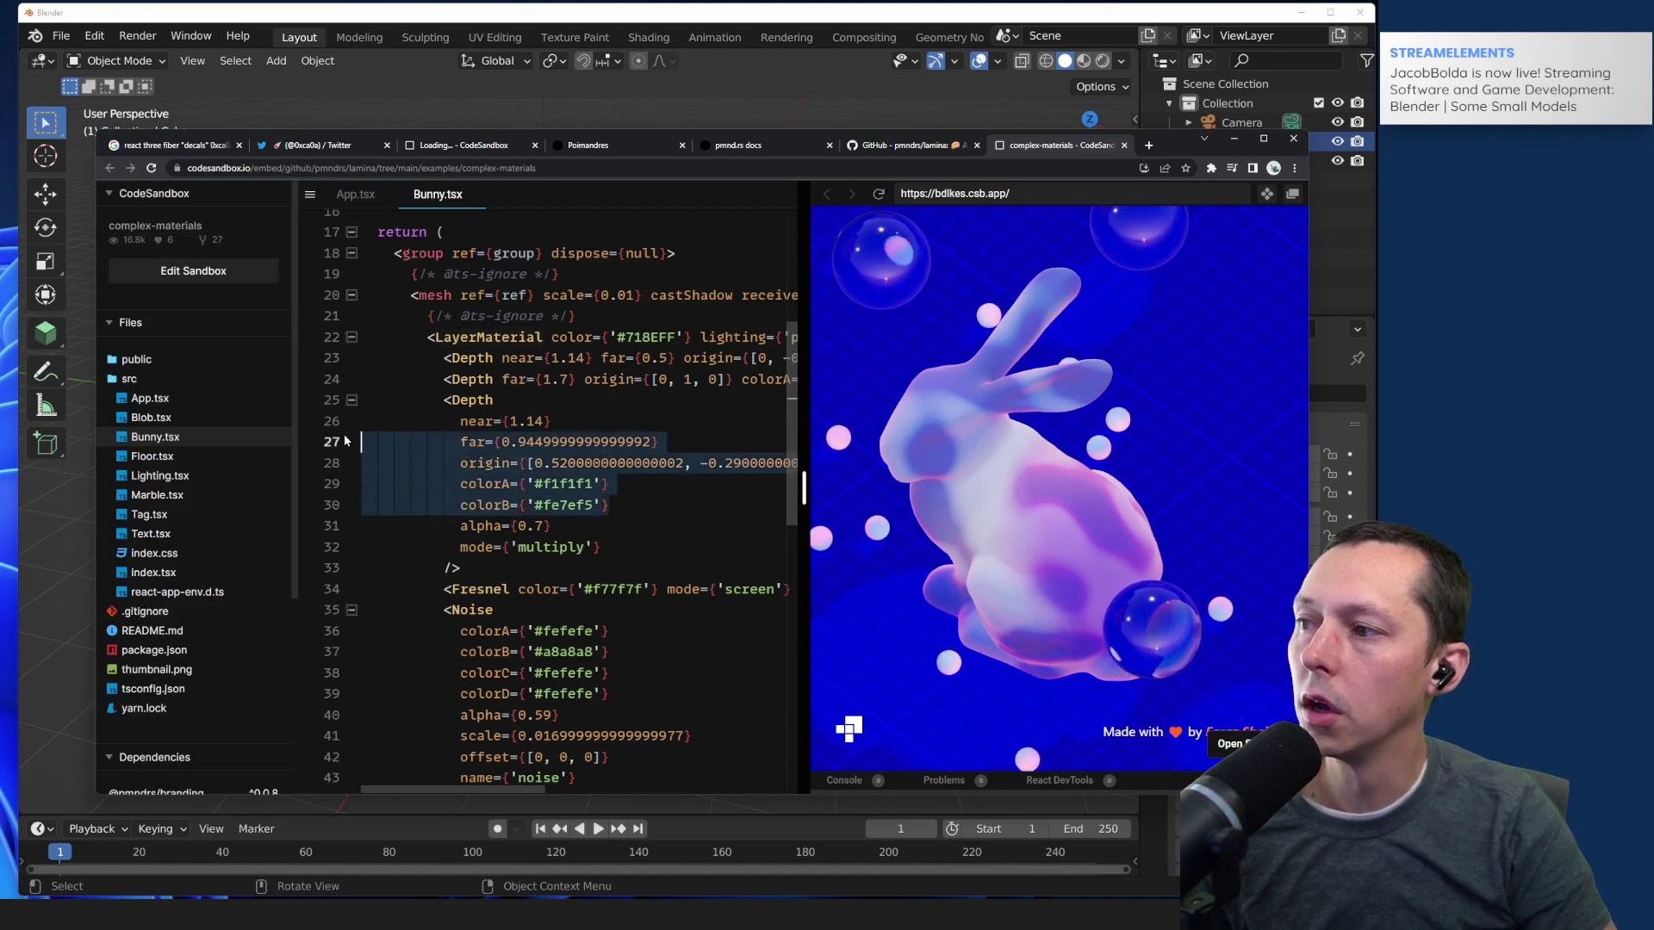
pyautogui.scroll(3, 578, 468)
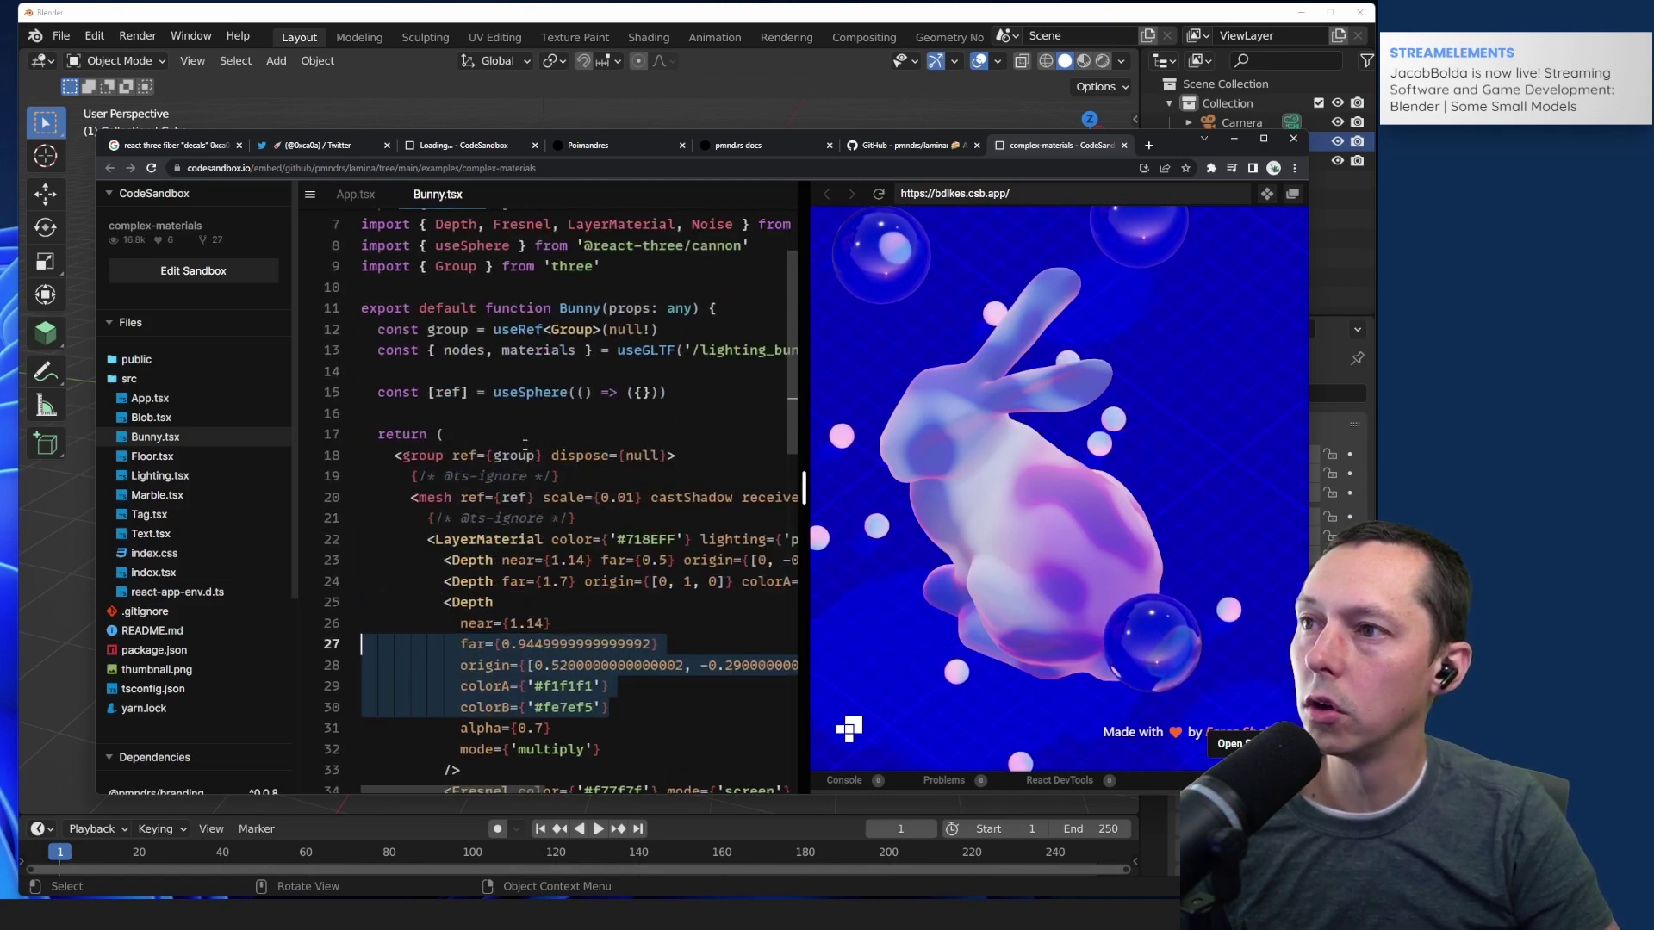
pyautogui.scroll(-9, 476, 421)
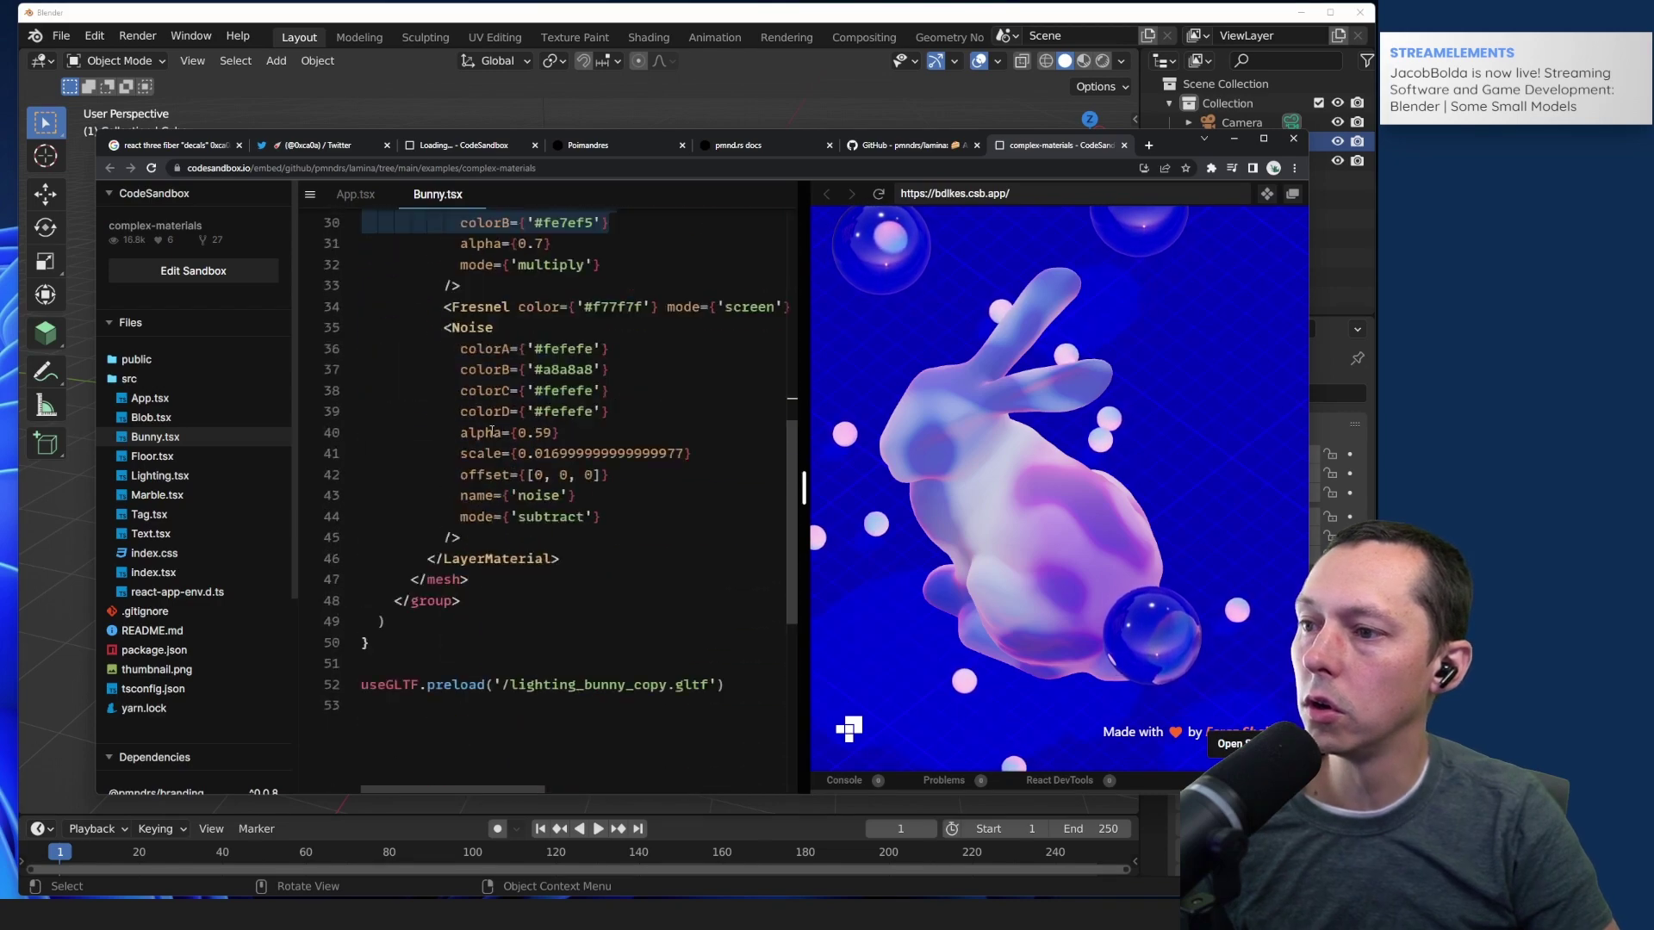
pyautogui.scroll(4, 573, 497)
pyautogui.scroll(7, 574, 497)
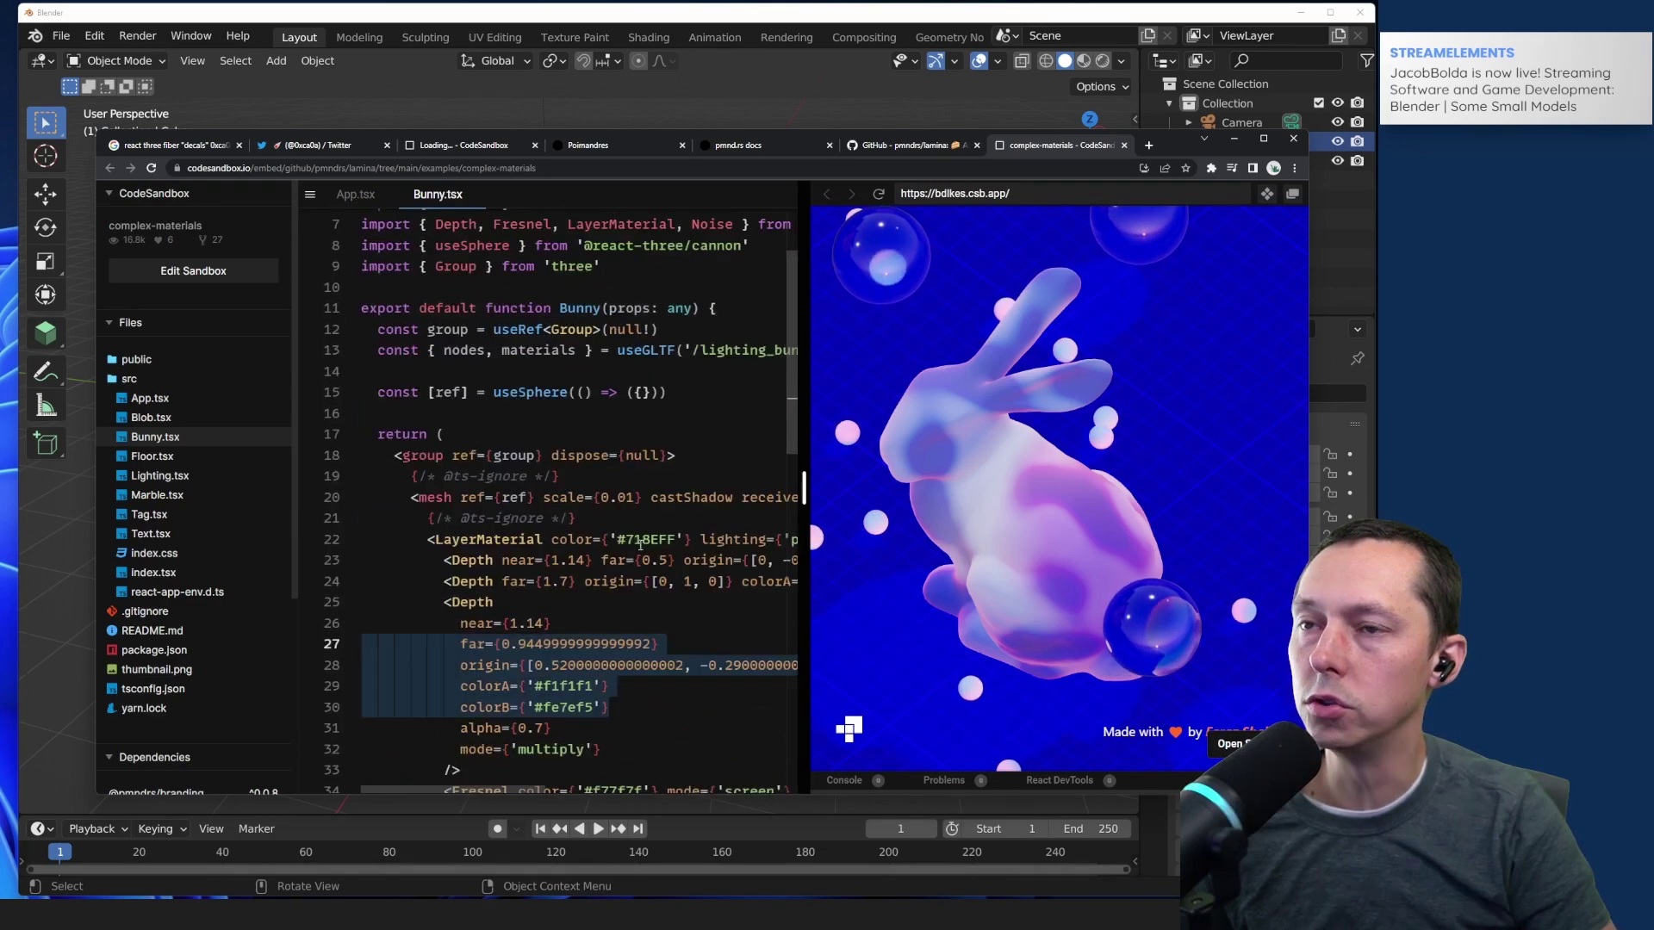
# Step: Return to the lamina README, review the LayerMaterial props and built-in layers, and go to the Matcap section
pyautogui.click(882, 146)
pyautogui.scroll(-15, 869, 344)
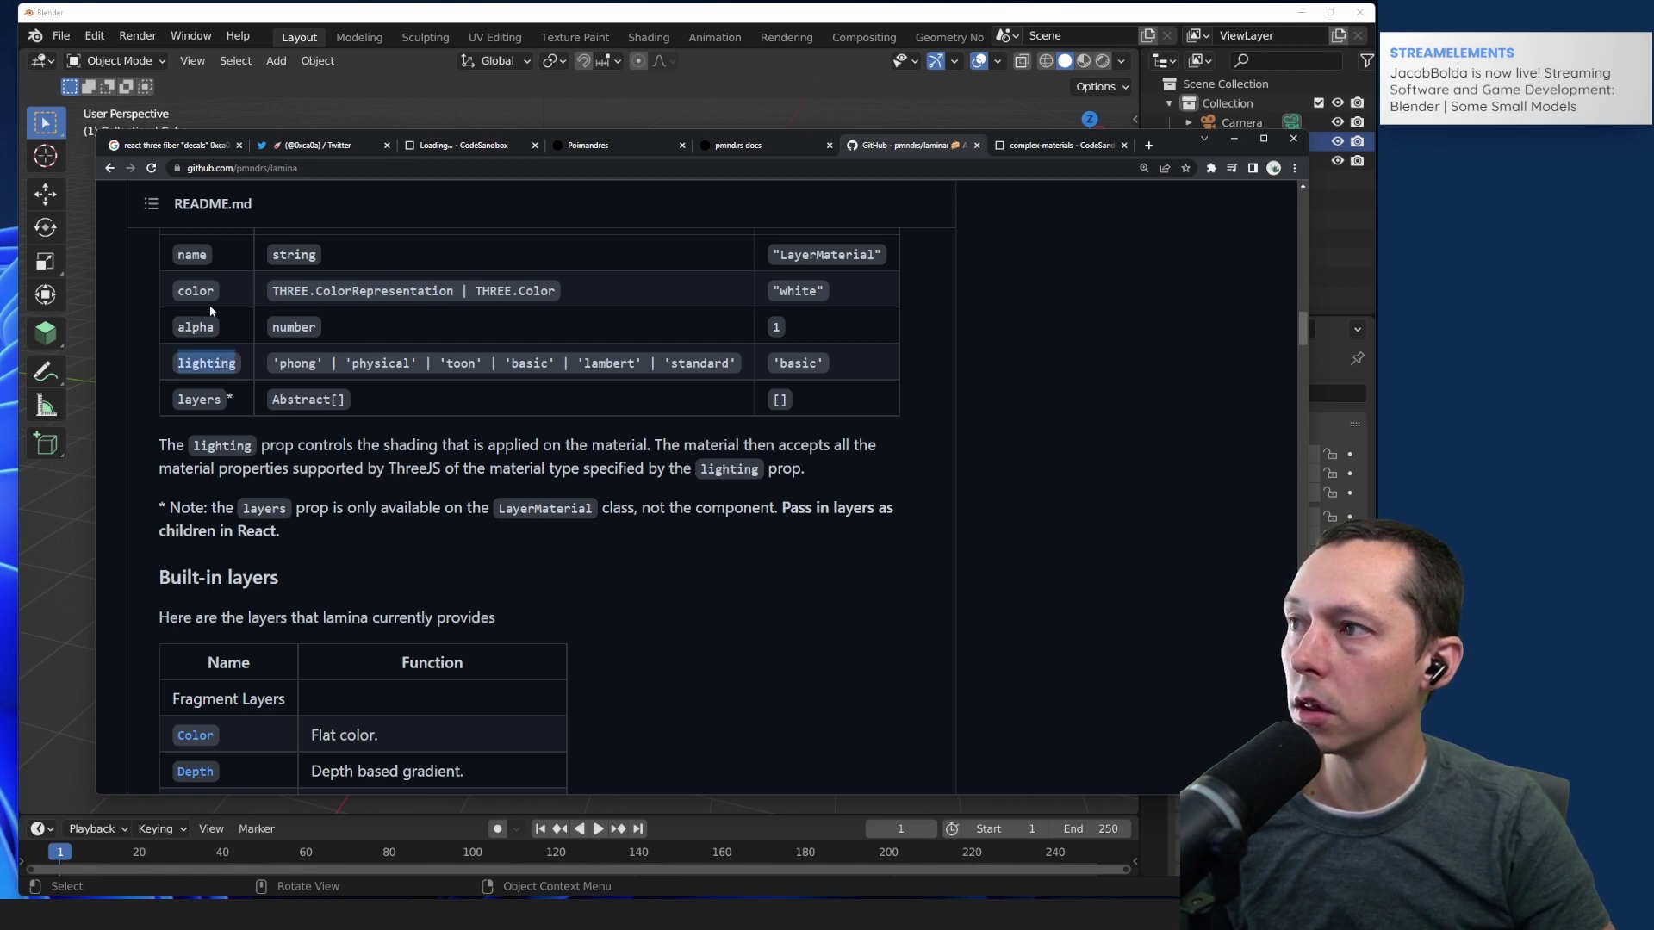
pyautogui.scroll(-5, 210, 303)
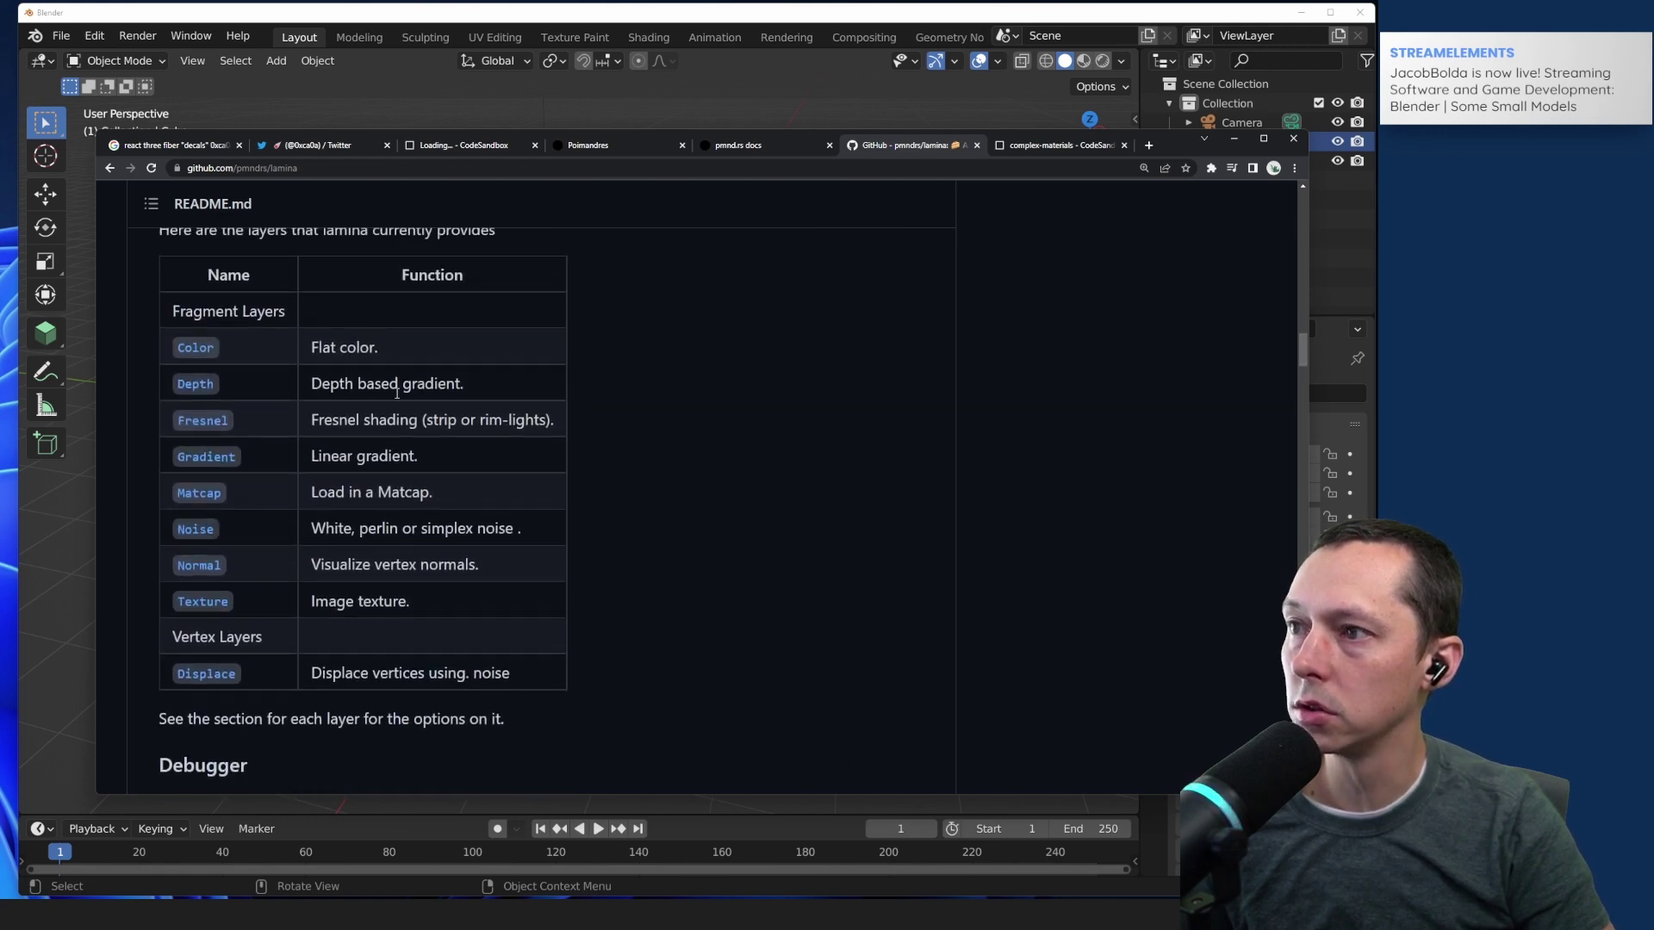
pyautogui.scroll(1, 519, 492)
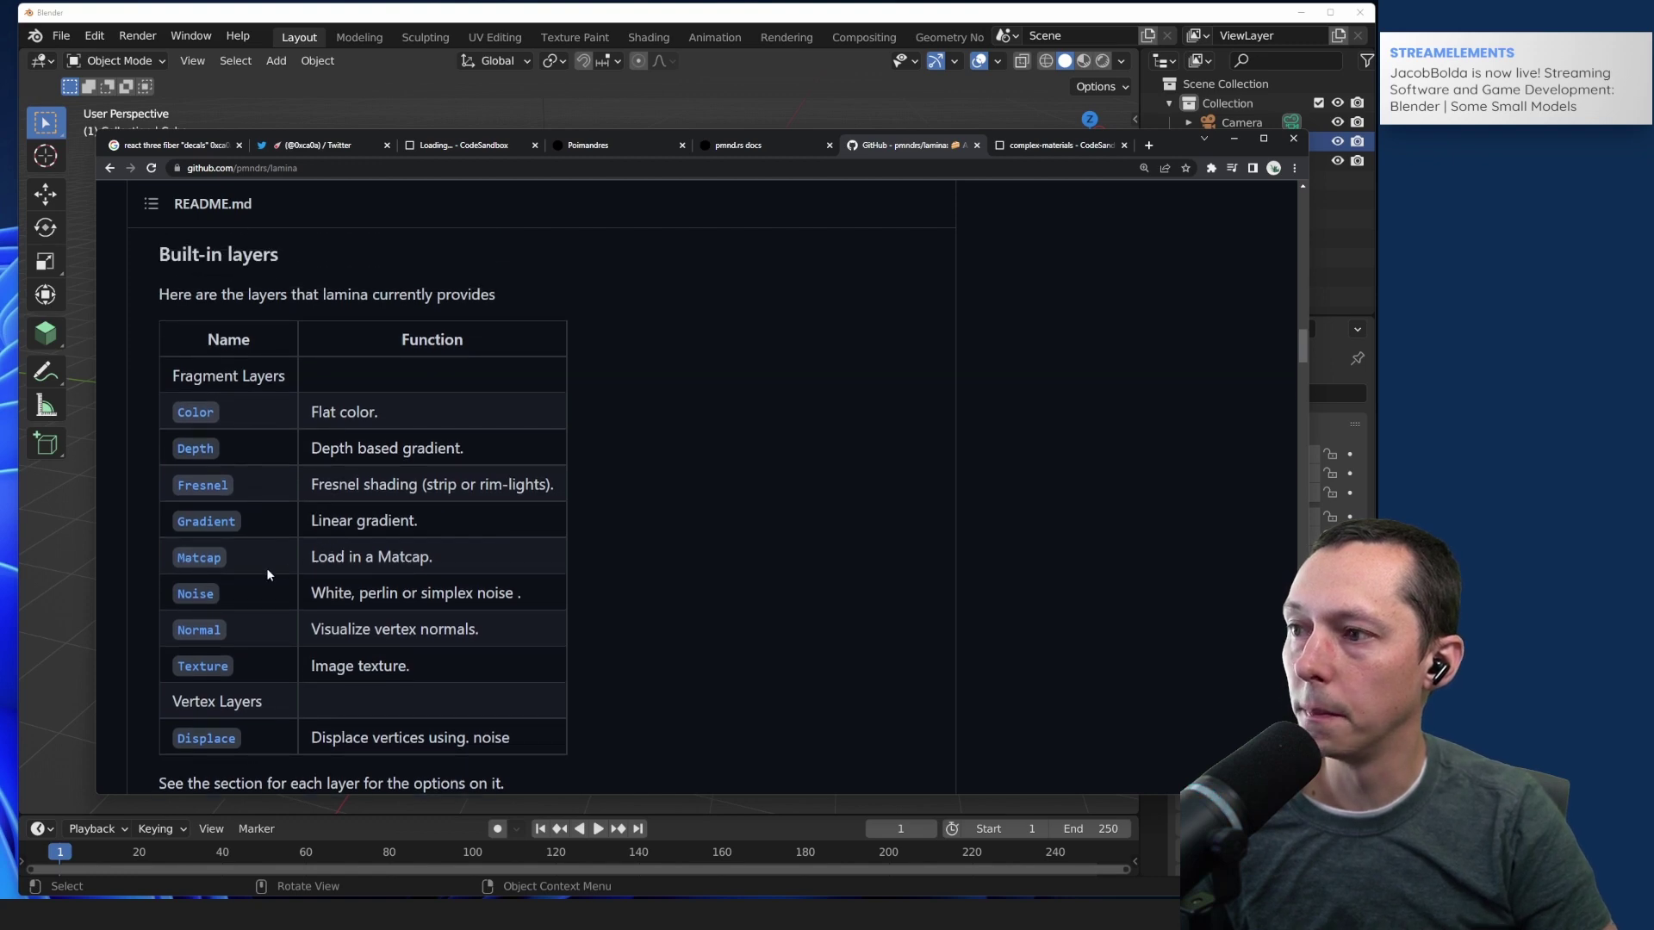
pyautogui.click(186, 560)
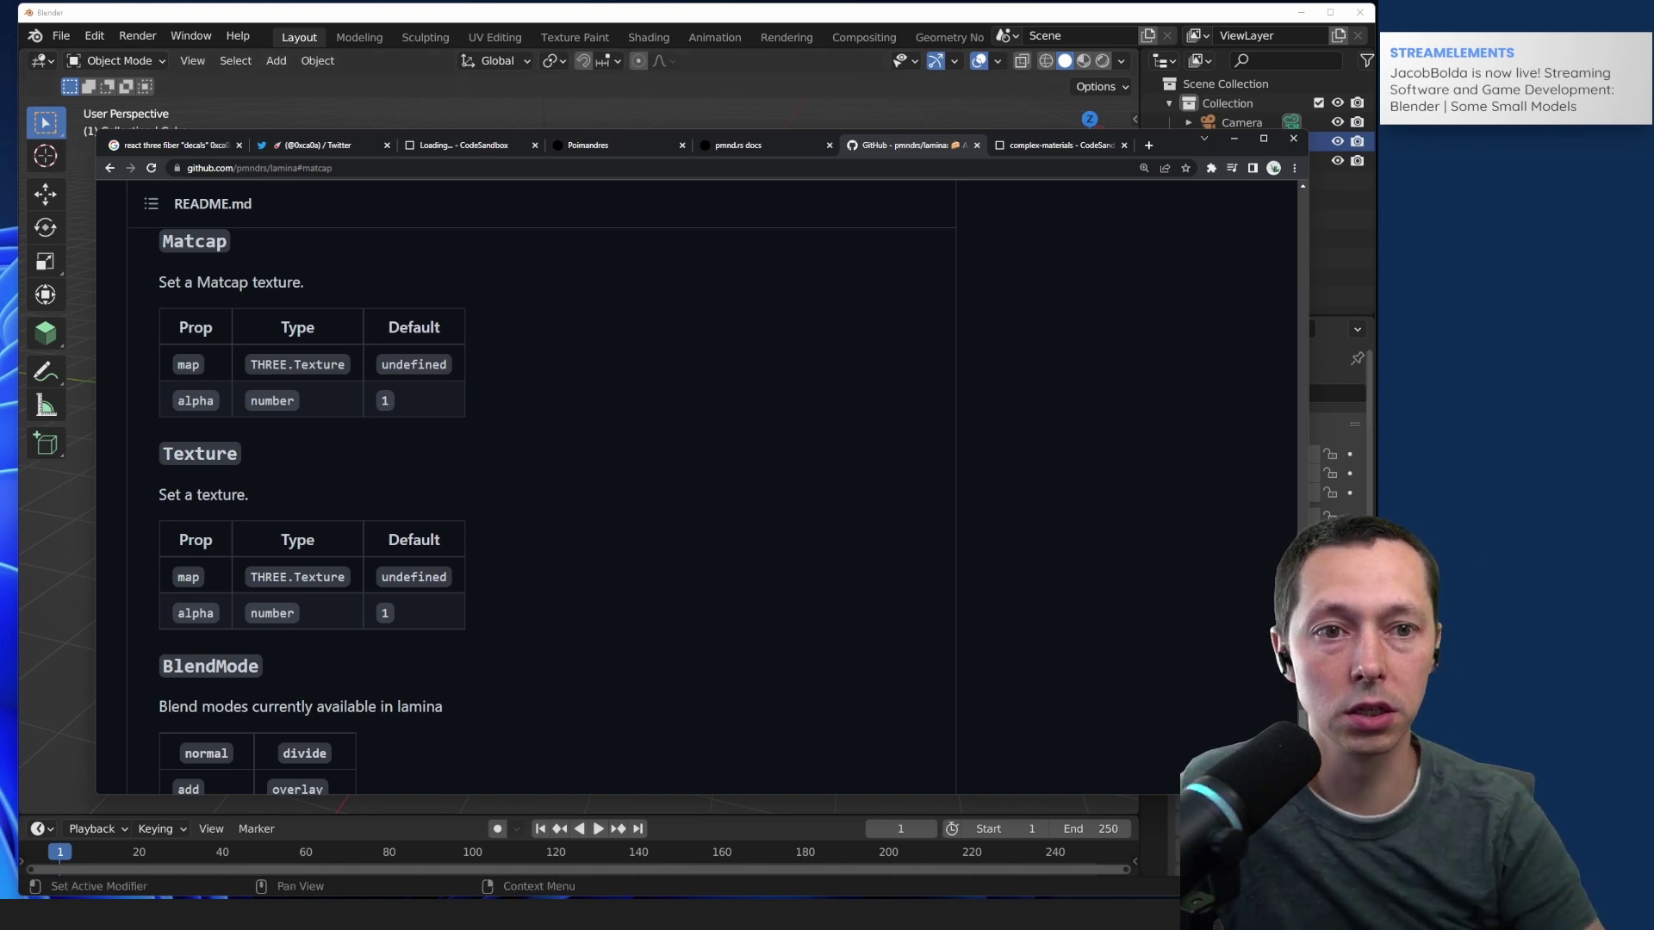
# Step: Read the README's Texture, BlendMode and Displace sections, including the noise types available for Displace
pyautogui.click(1343, 603)
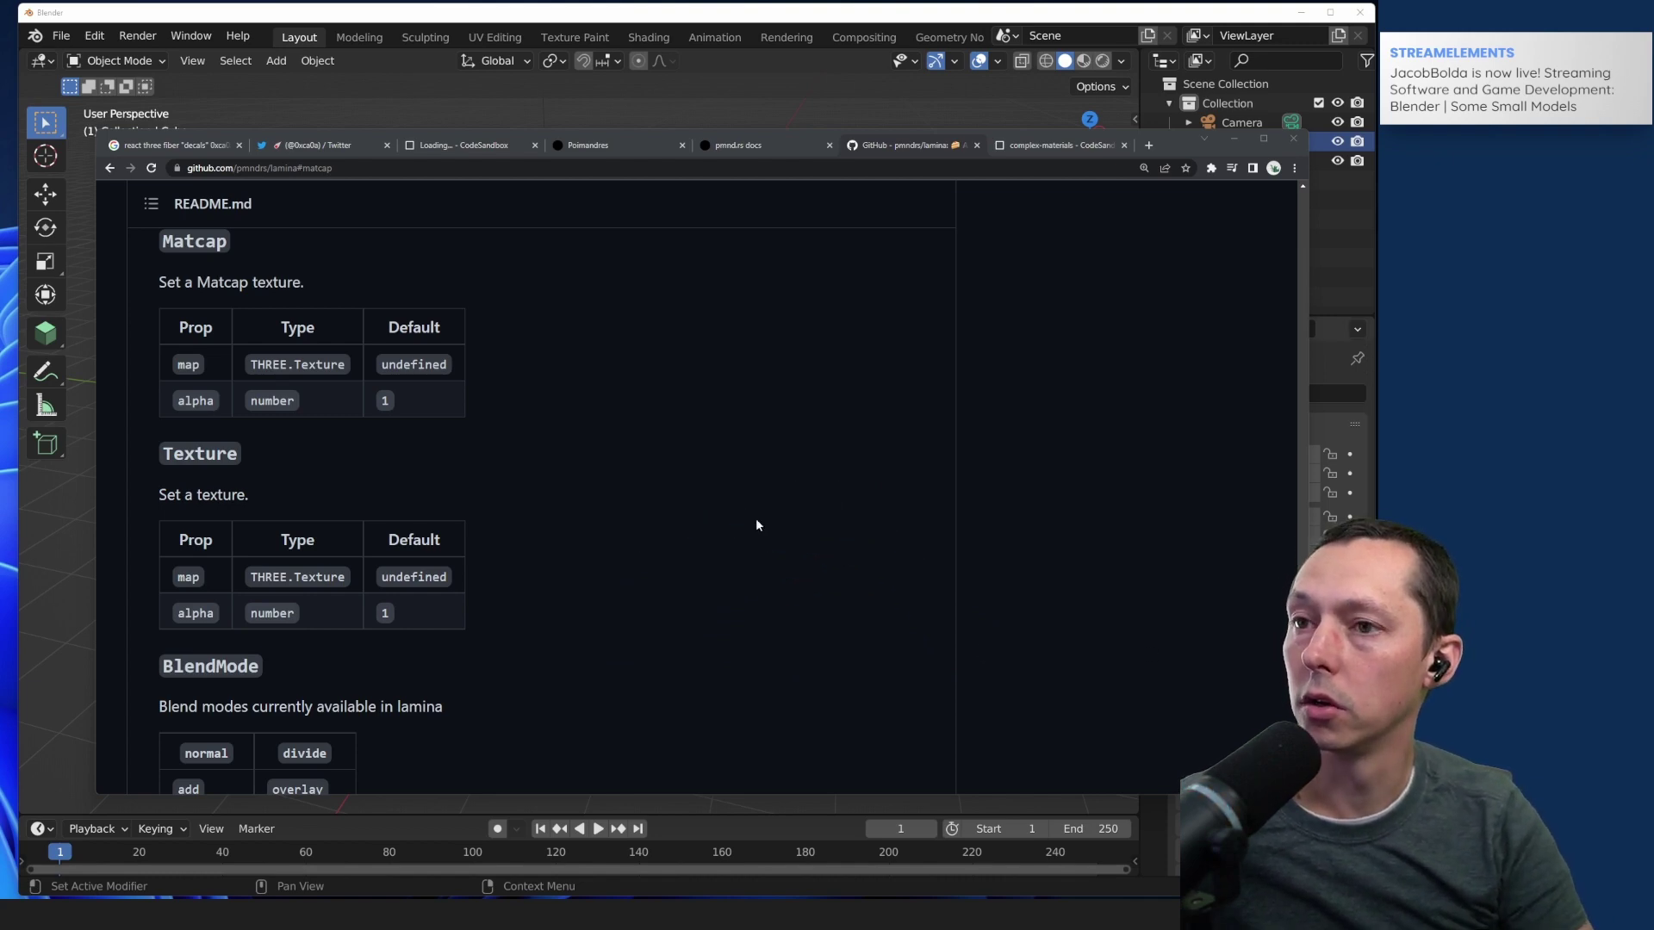
pyautogui.scroll(-5, 542, 327)
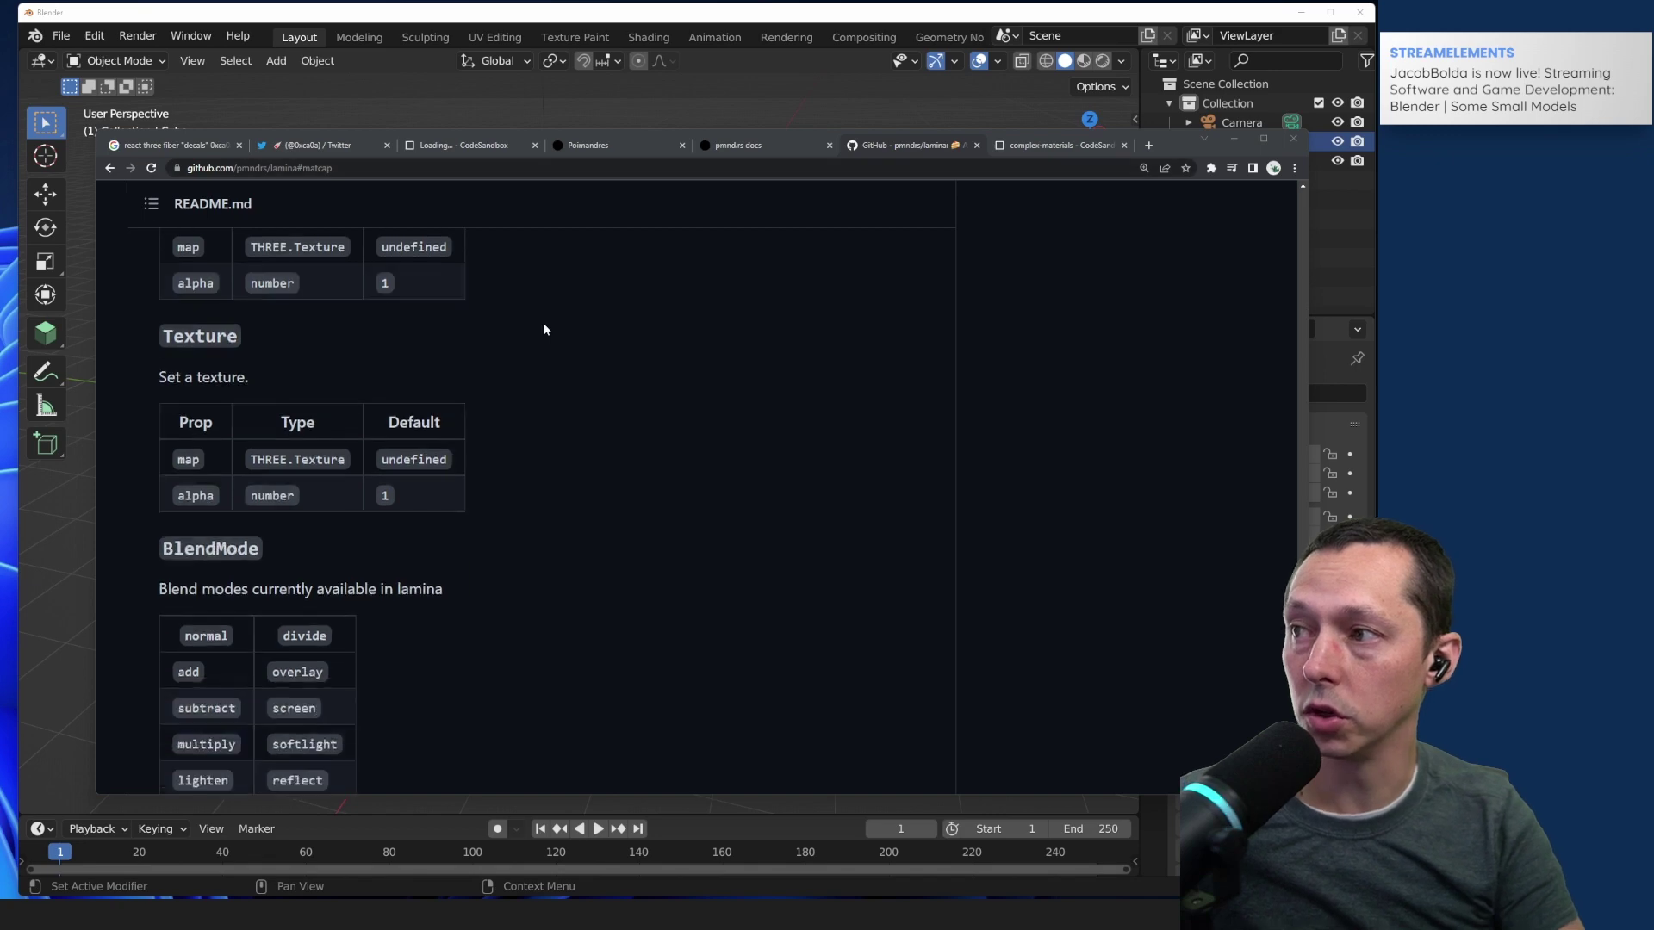
pyautogui.scroll(-4, 542, 336)
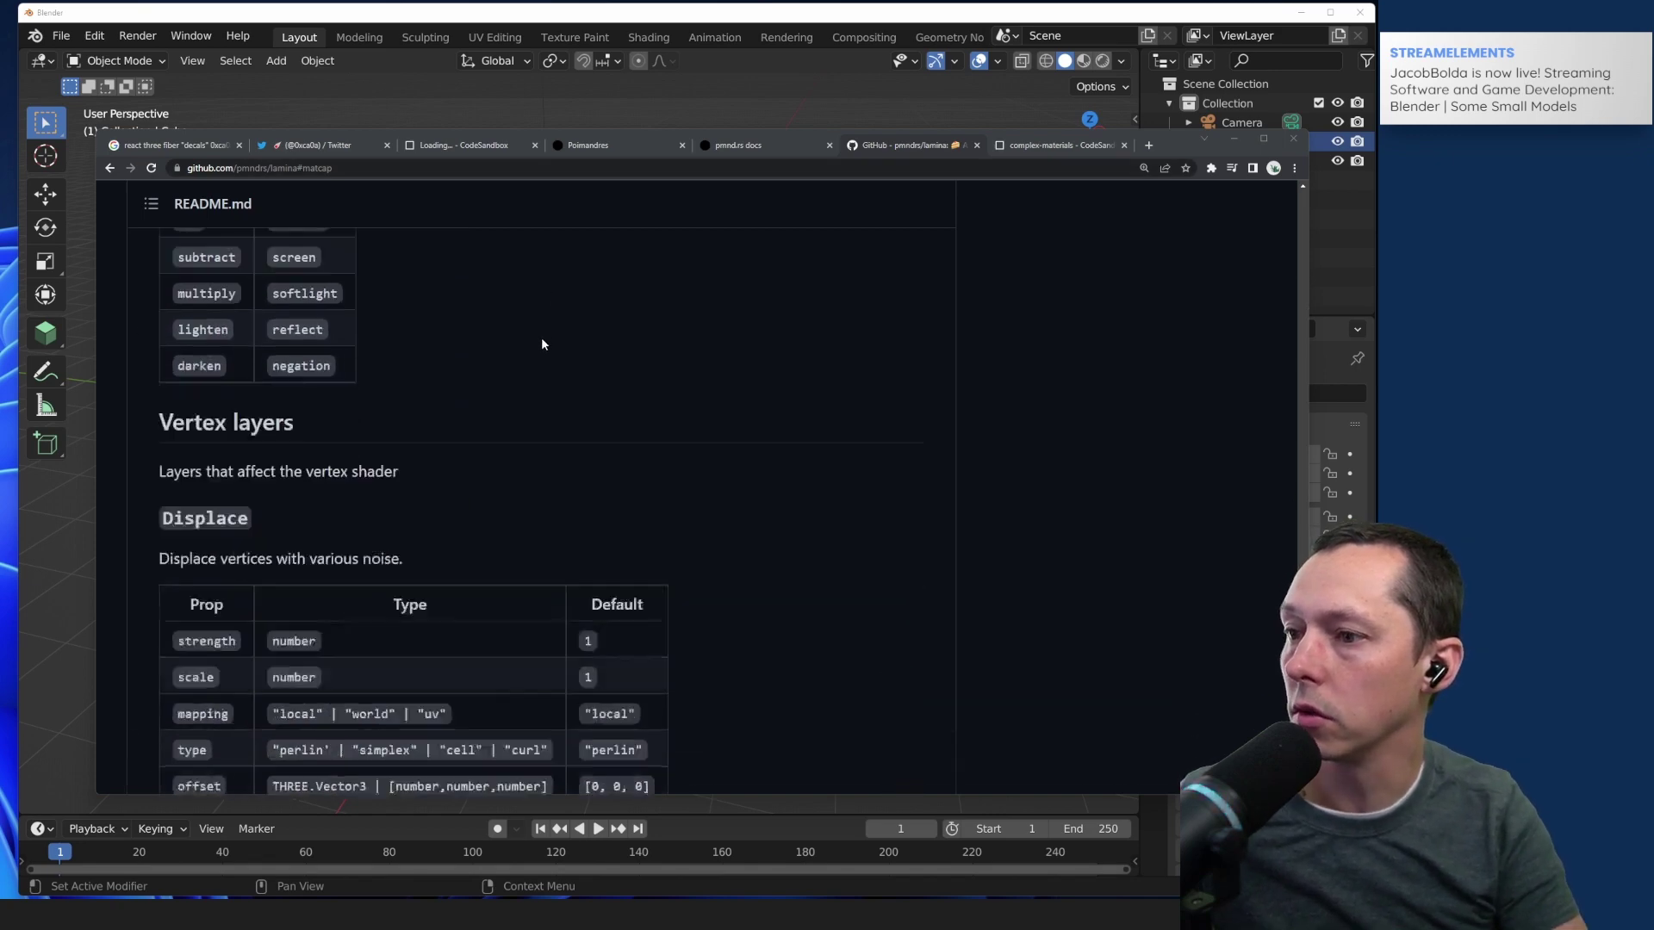
pyautogui.scroll(3, 603, 405)
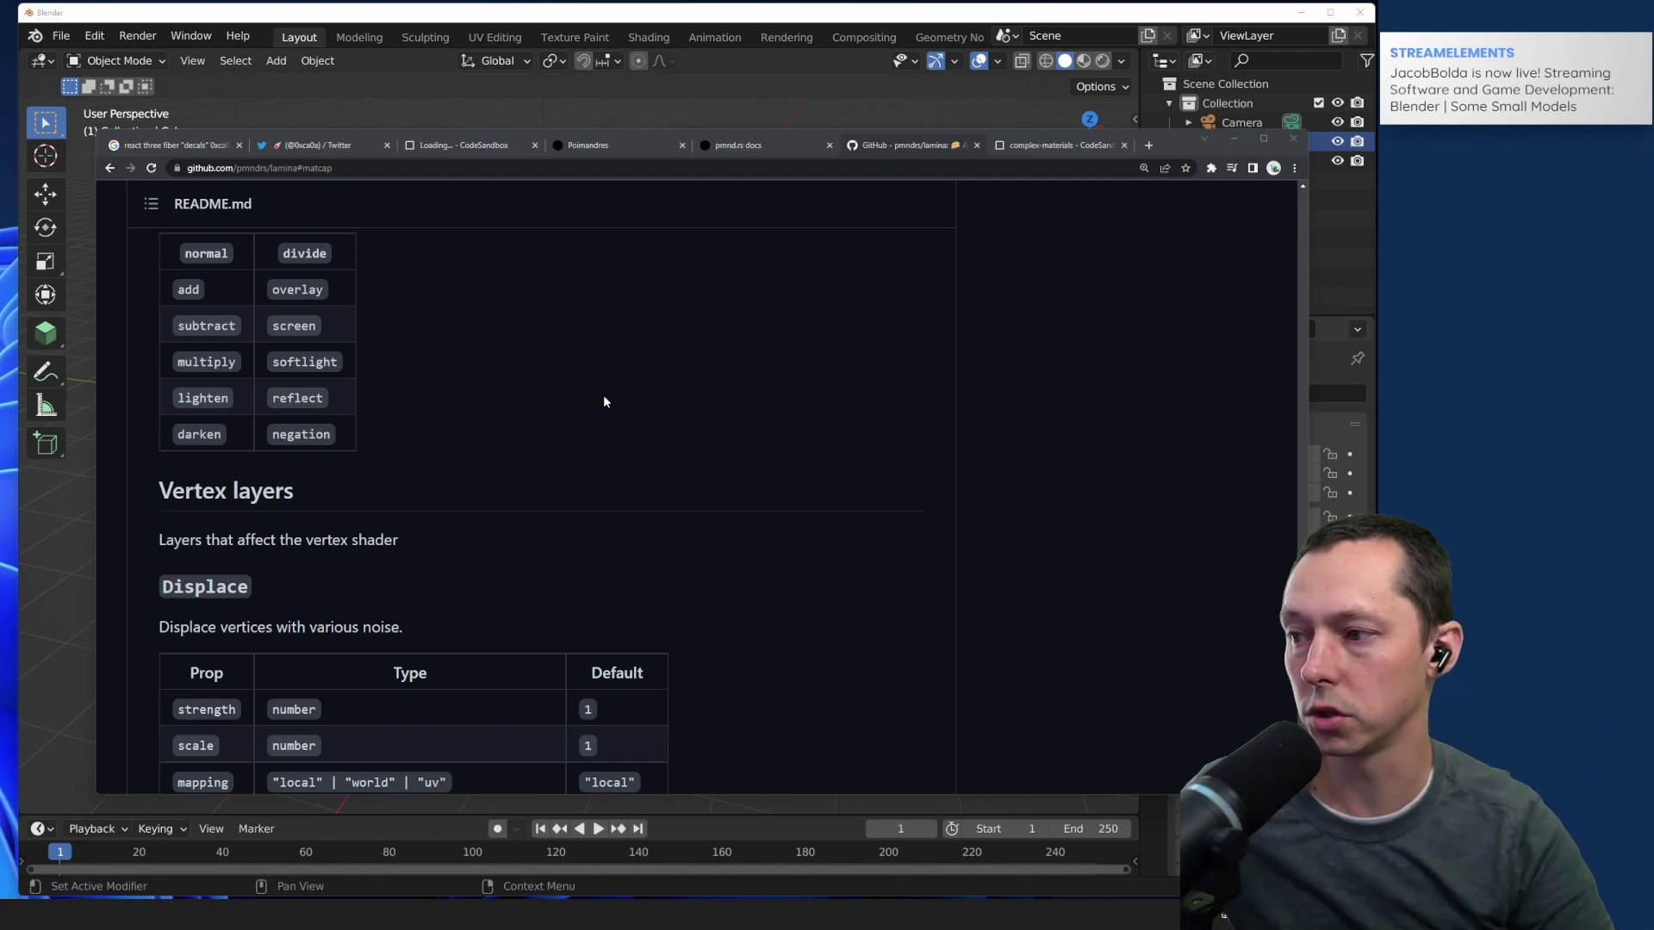
pyautogui.scroll(-3, 604, 402)
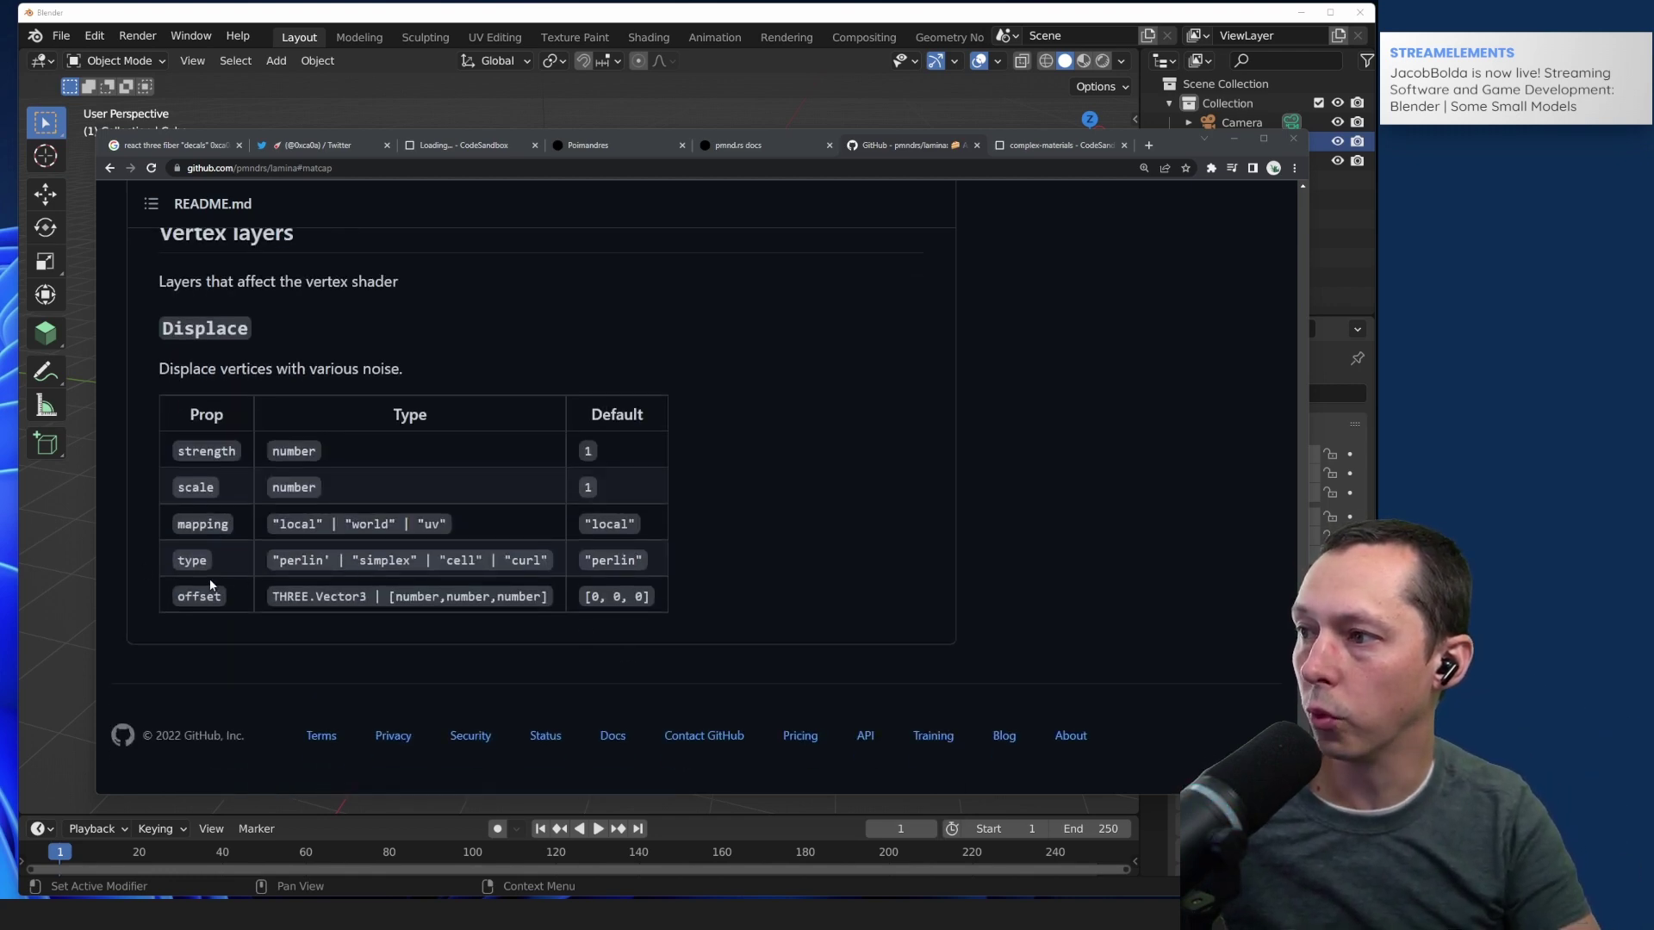
pyautogui.moveTo(281, 560); pyautogui.dragTo(337, 558)
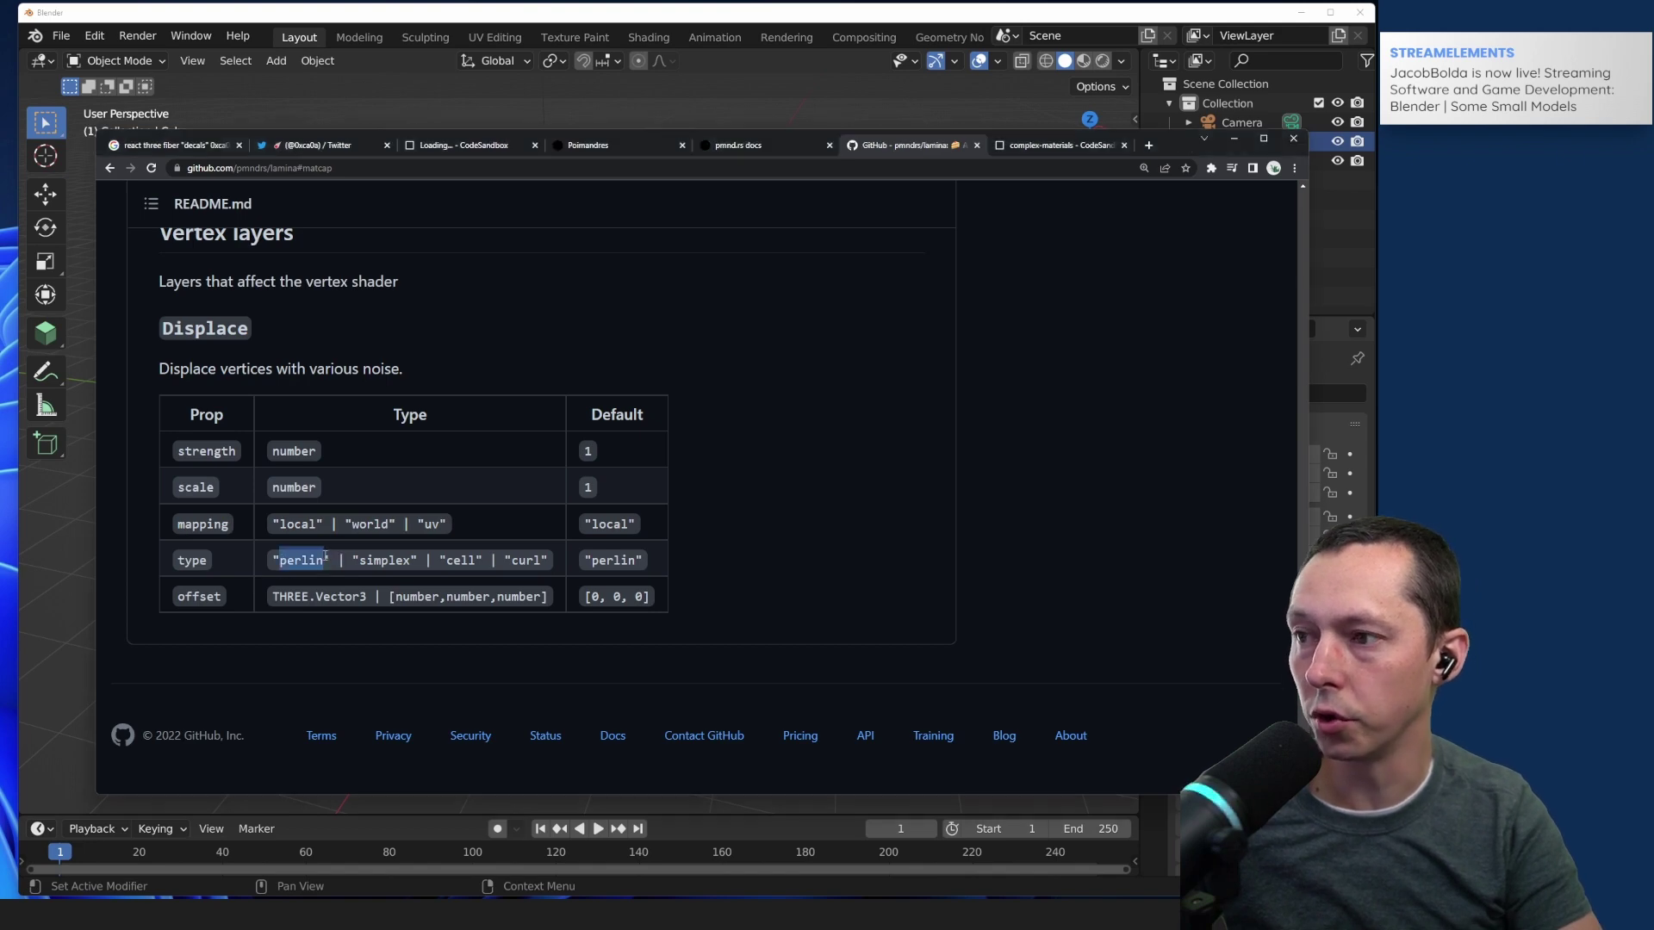
pyautogui.click(745, 538)
# Step: Skim the README's Gradient layer options and the custom layer shader code
pyautogui.scroll(4, 797, 546)
pyautogui.scroll(-15, 816, 565)
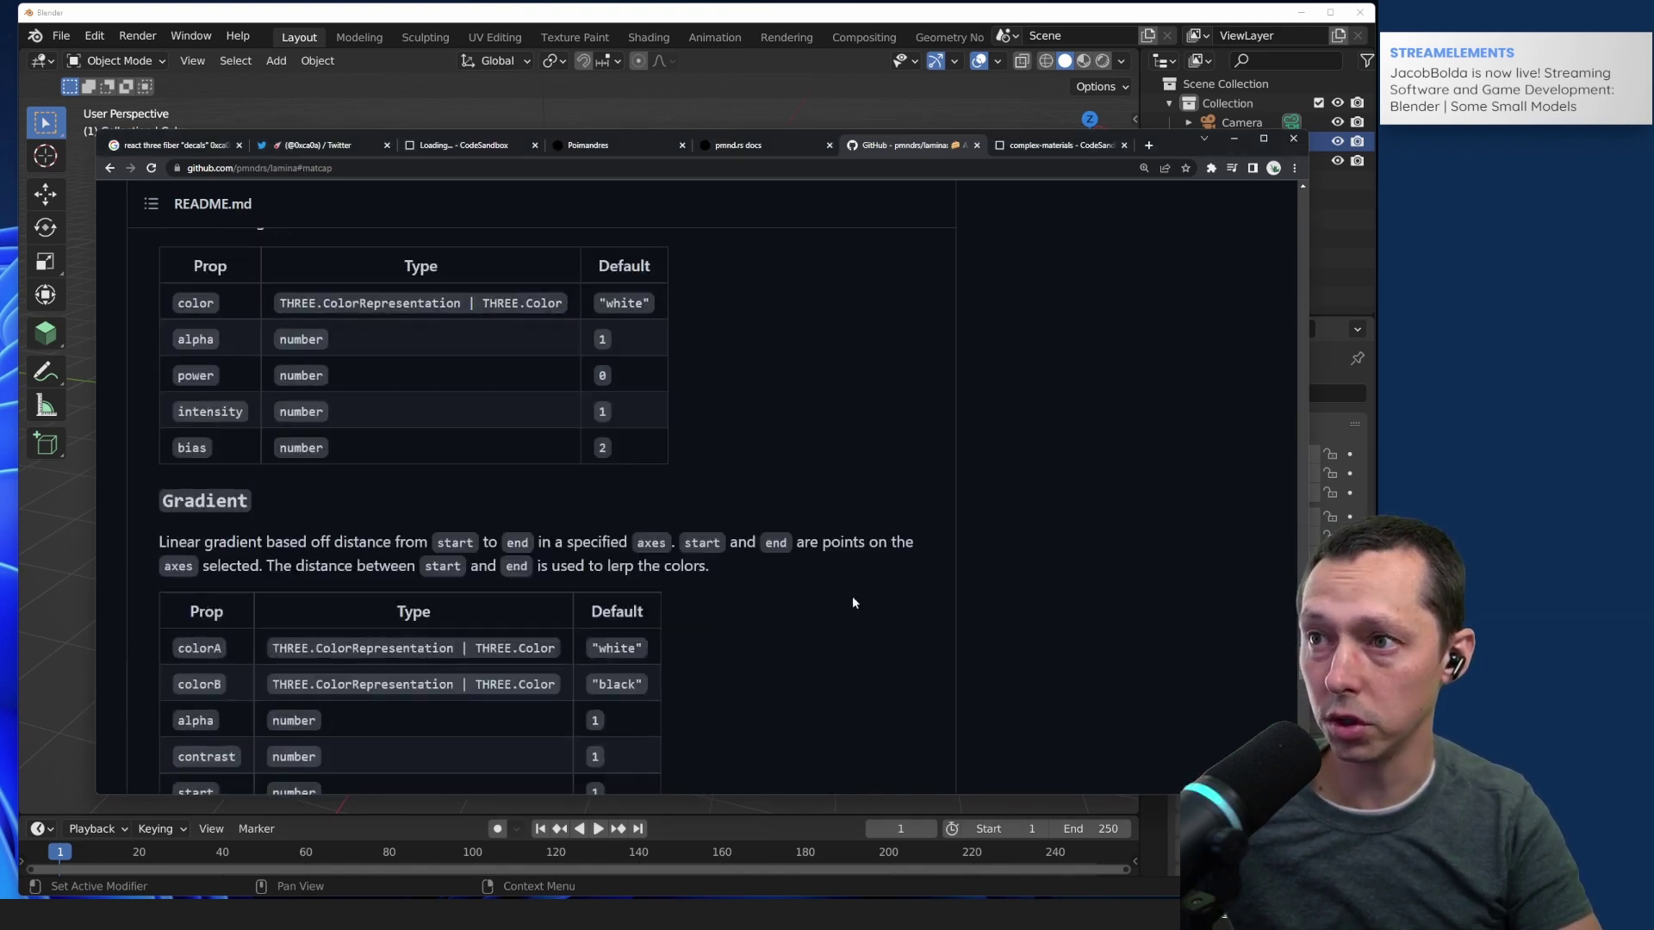
pyautogui.scroll(-20, 749, 508)
pyautogui.scroll(3, 704, 508)
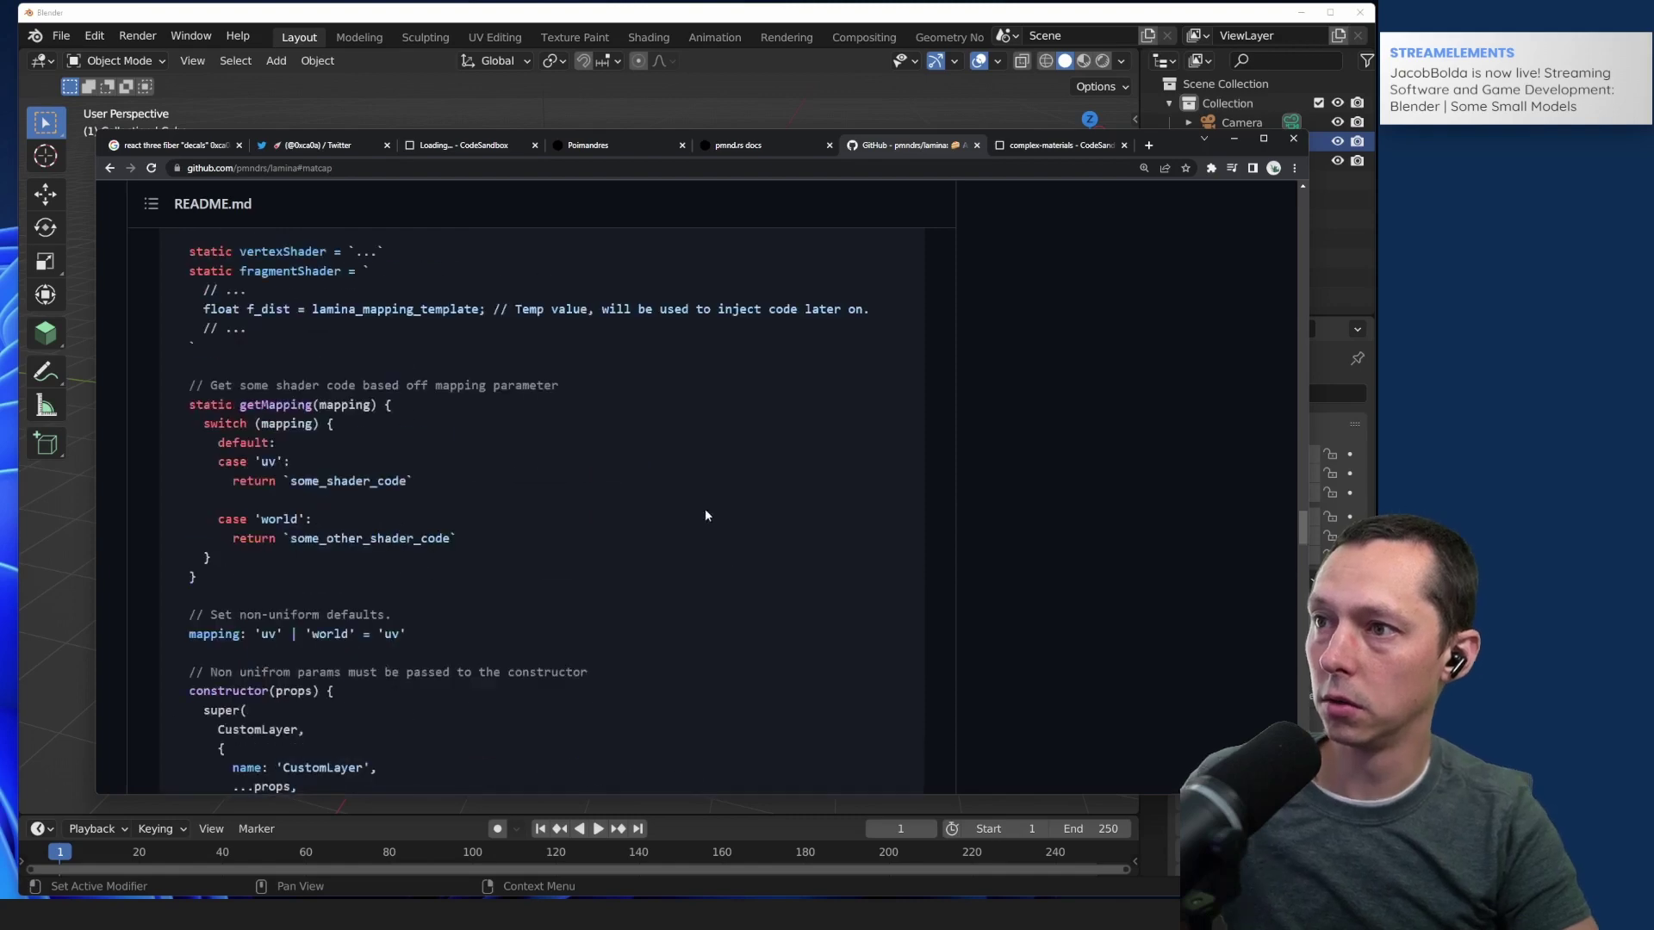
pyautogui.scroll(-6, 696, 504)
pyautogui.scroll(3, 696, 504)
# Step: Return to the complex-materials sandbox, orbit the bunny preview and open Marble.tsx
pyautogui.click(1057, 145)
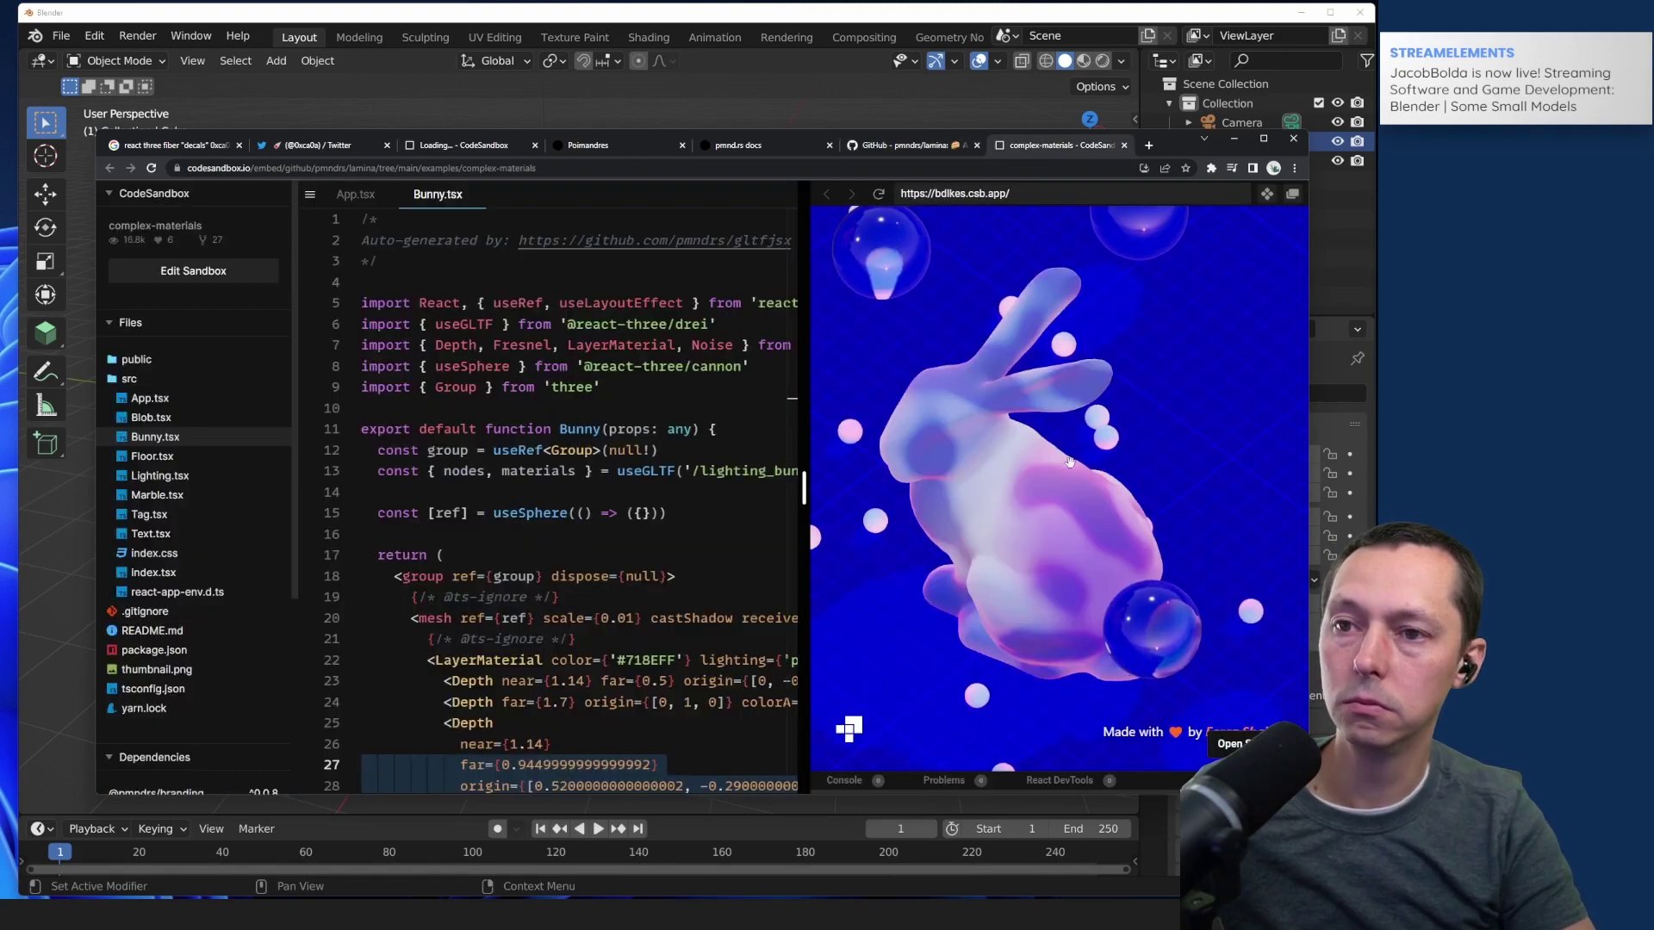
pyautogui.moveTo(1067, 410); pyautogui.dragTo(1111, 425)
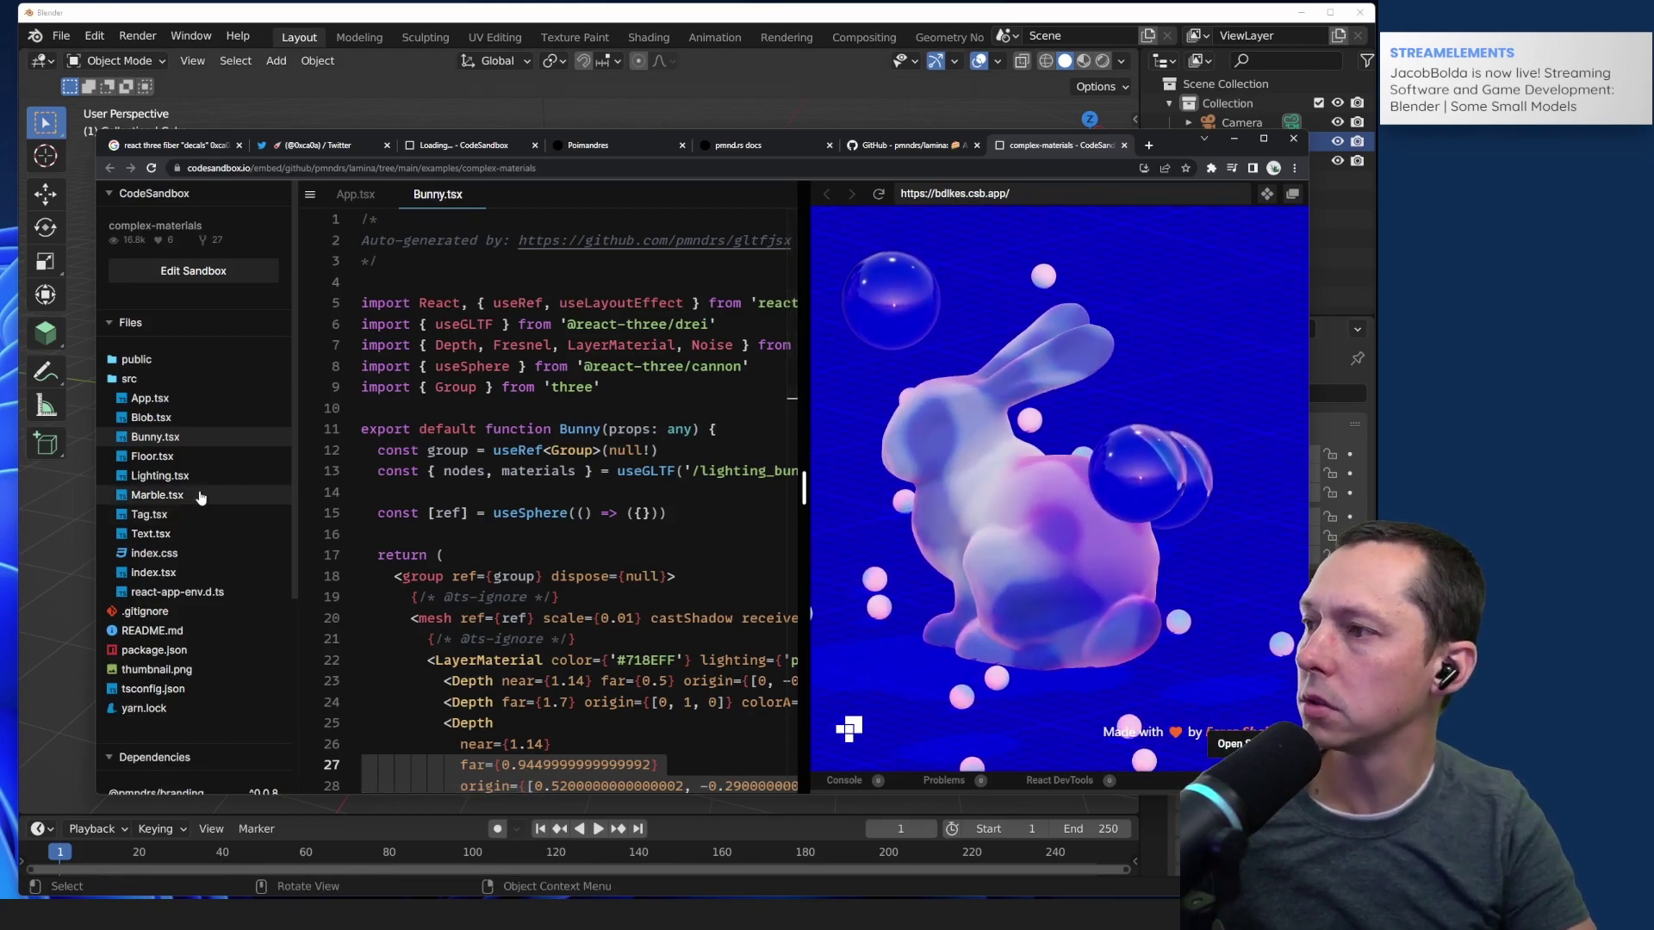
pyautogui.click(157, 495)
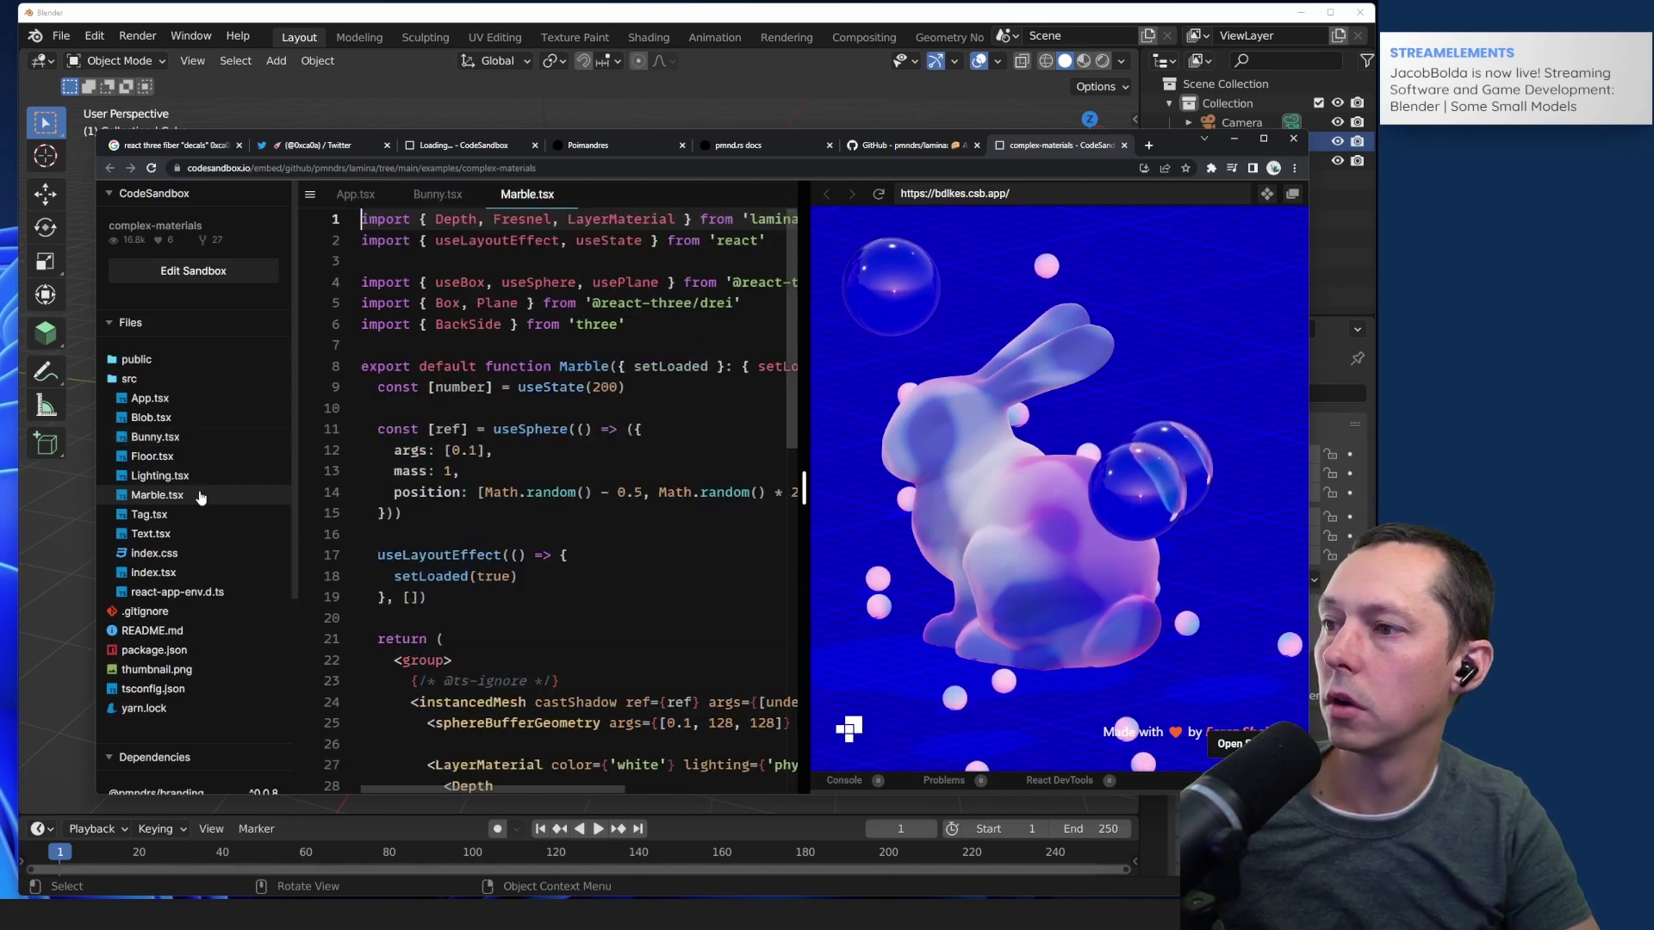
# Step: Read the LayerMaterial code with its Depth and Fresnel layers in Marble.tsx, and inspect a glass blob up close in the preview
pyautogui.scroll(-5, 621, 511)
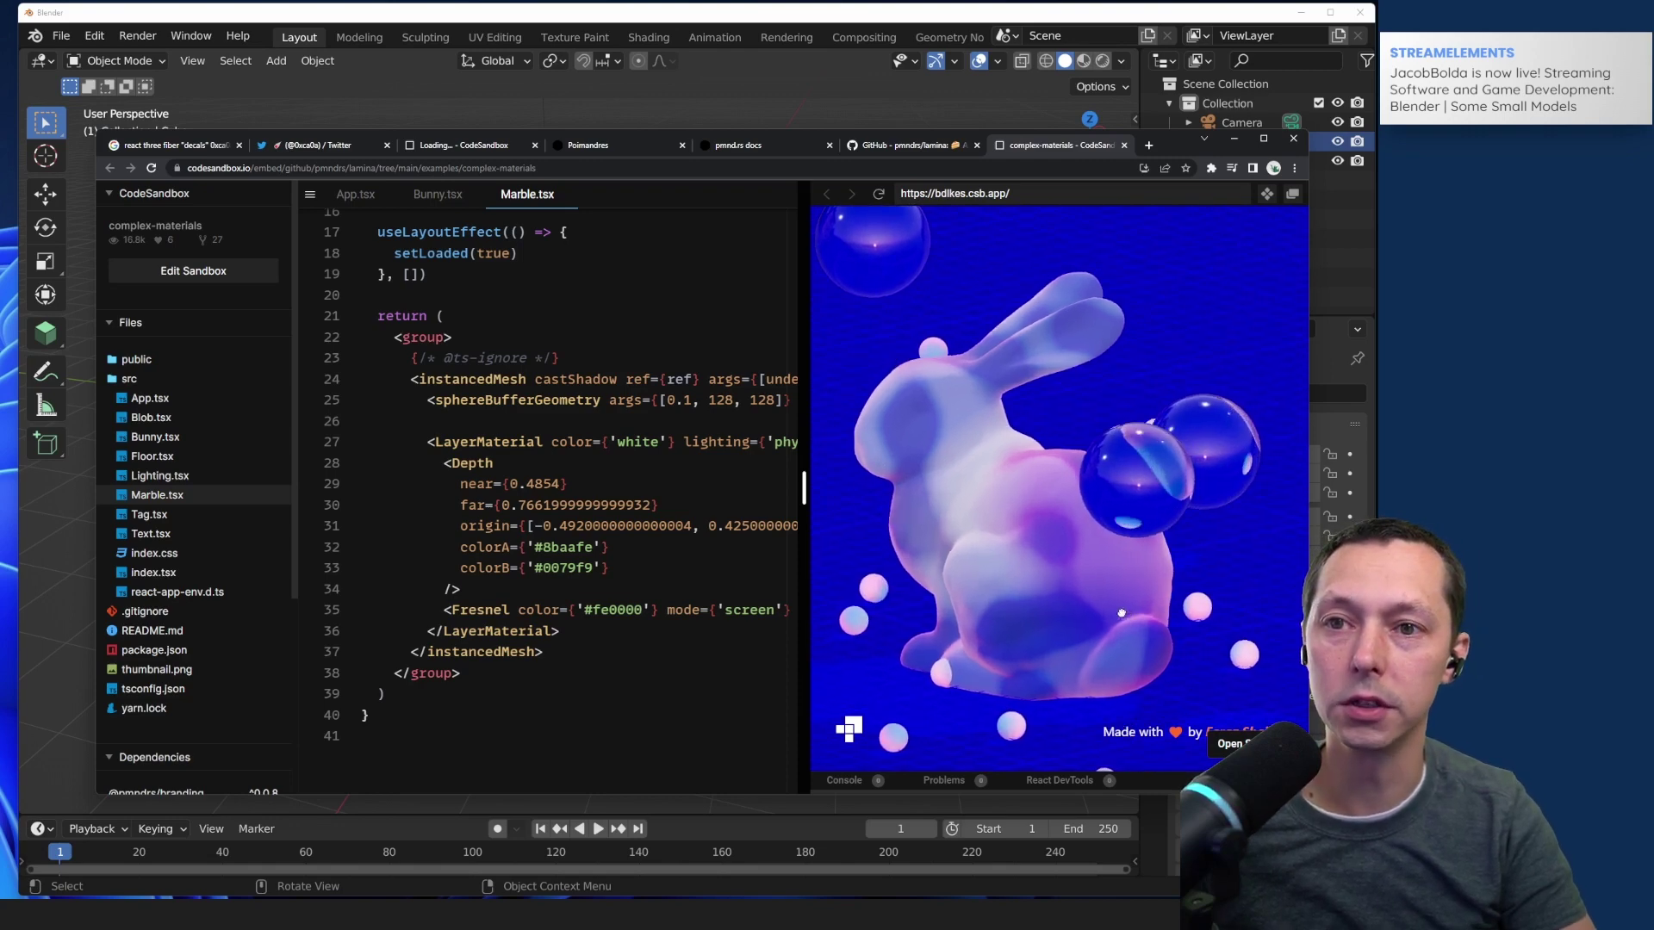
pyautogui.moveTo(1237, 544); pyautogui.dragTo(1049, 454)
pyautogui.scroll(5, 982, 465)
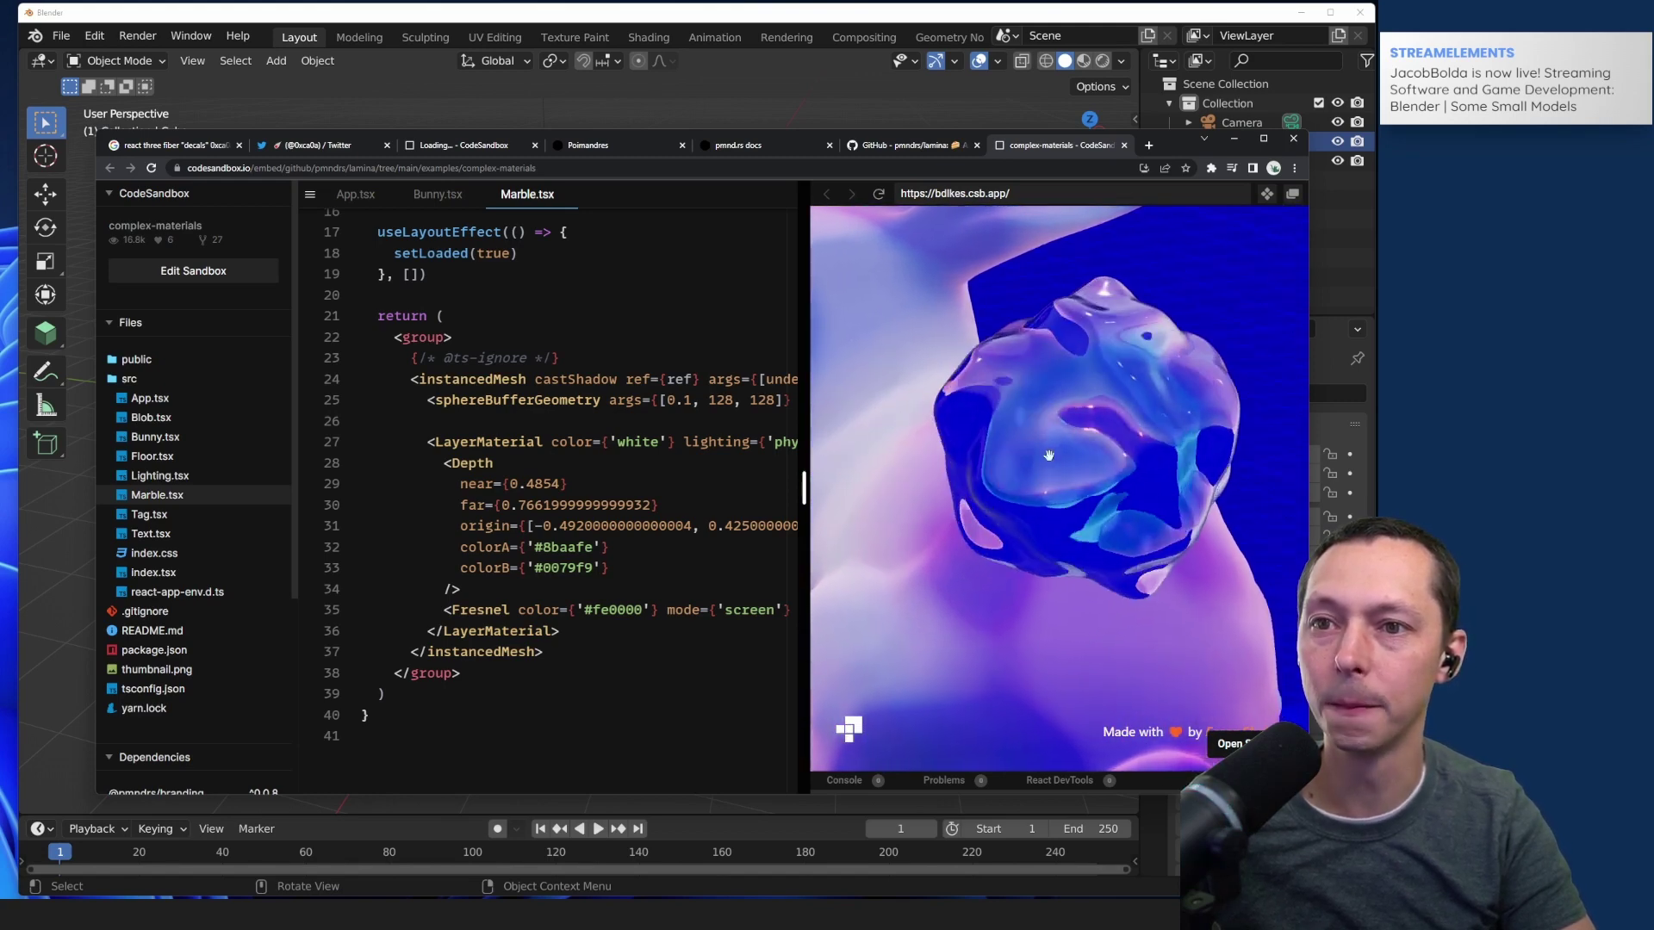
pyautogui.scroll(1, 600, 732)
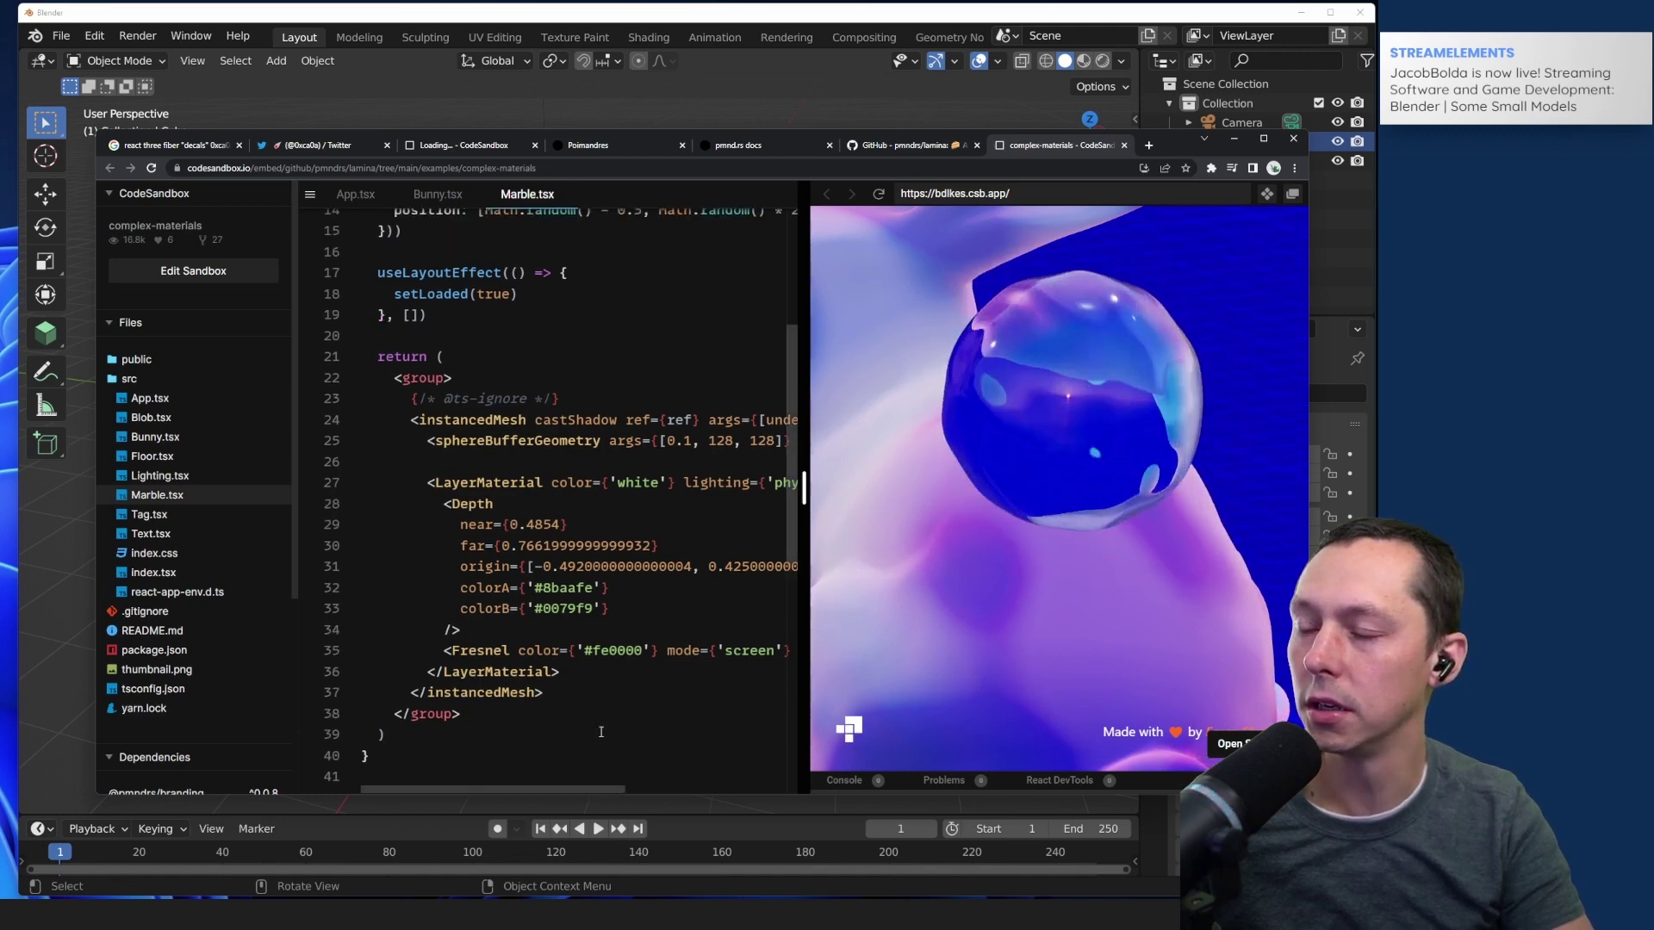
pyautogui.moveTo(520, 787)
pyautogui.mouseDown()
pyautogui.moveTo(687, 775)
pyautogui.moveTo(547, 771)
pyautogui.mouseUp()
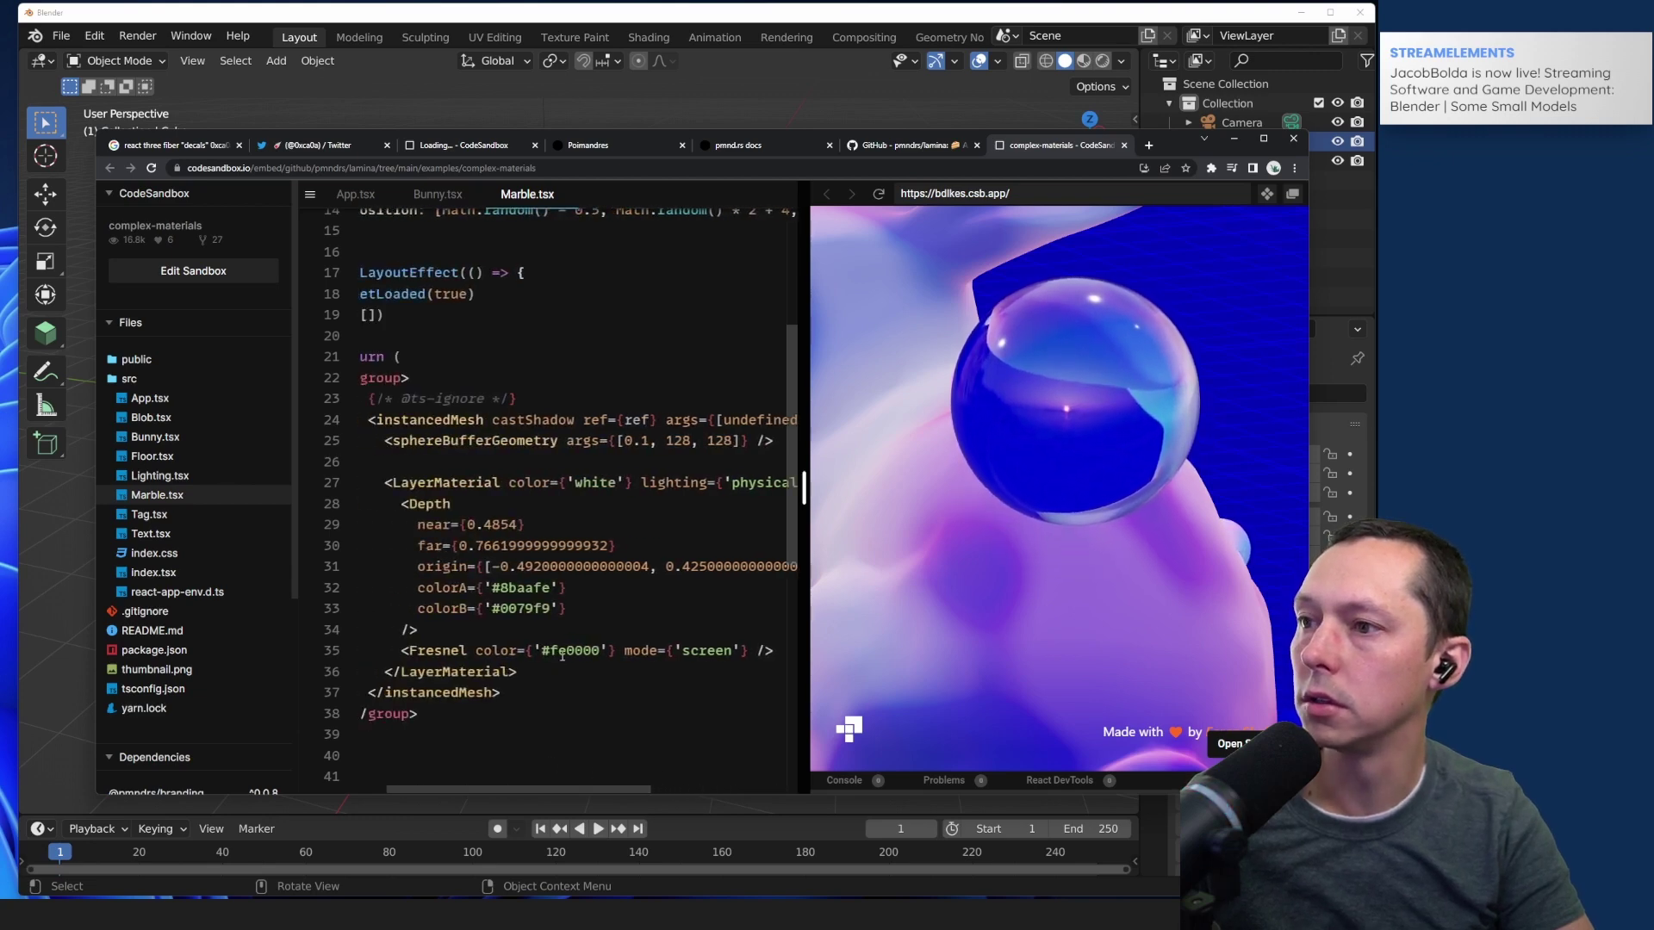
pyautogui.scroll(5, 555, 706)
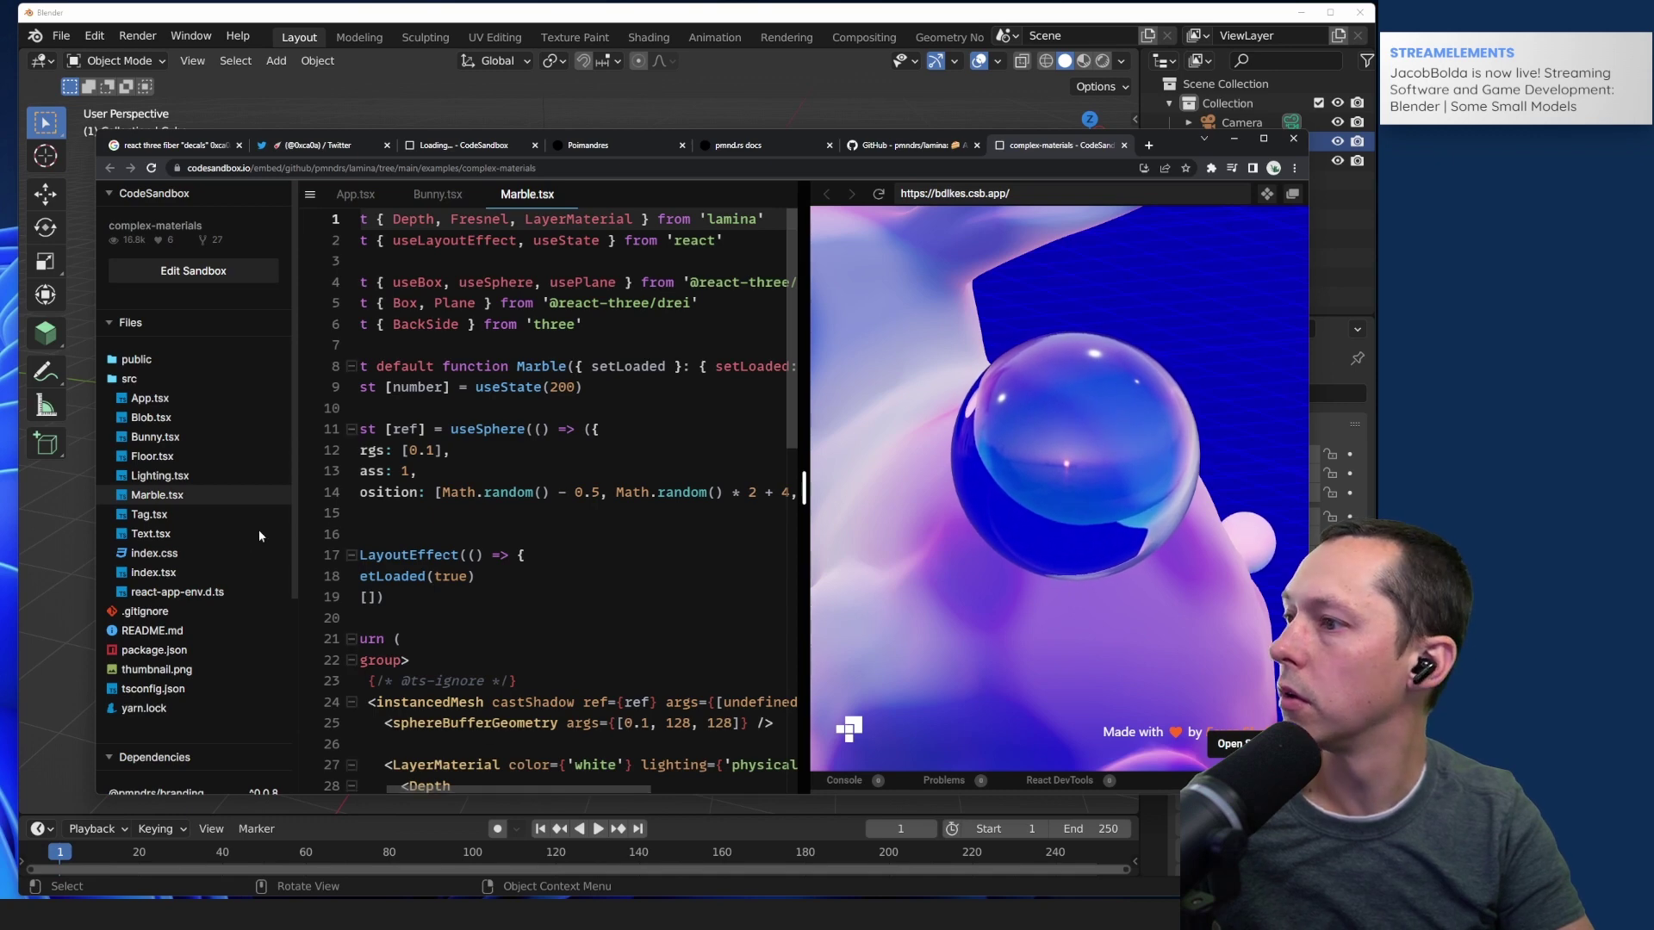
# Step: Open Blob.tsx and skim its imports, displaceProps and useFrame displacement code
pyautogui.click(203, 419)
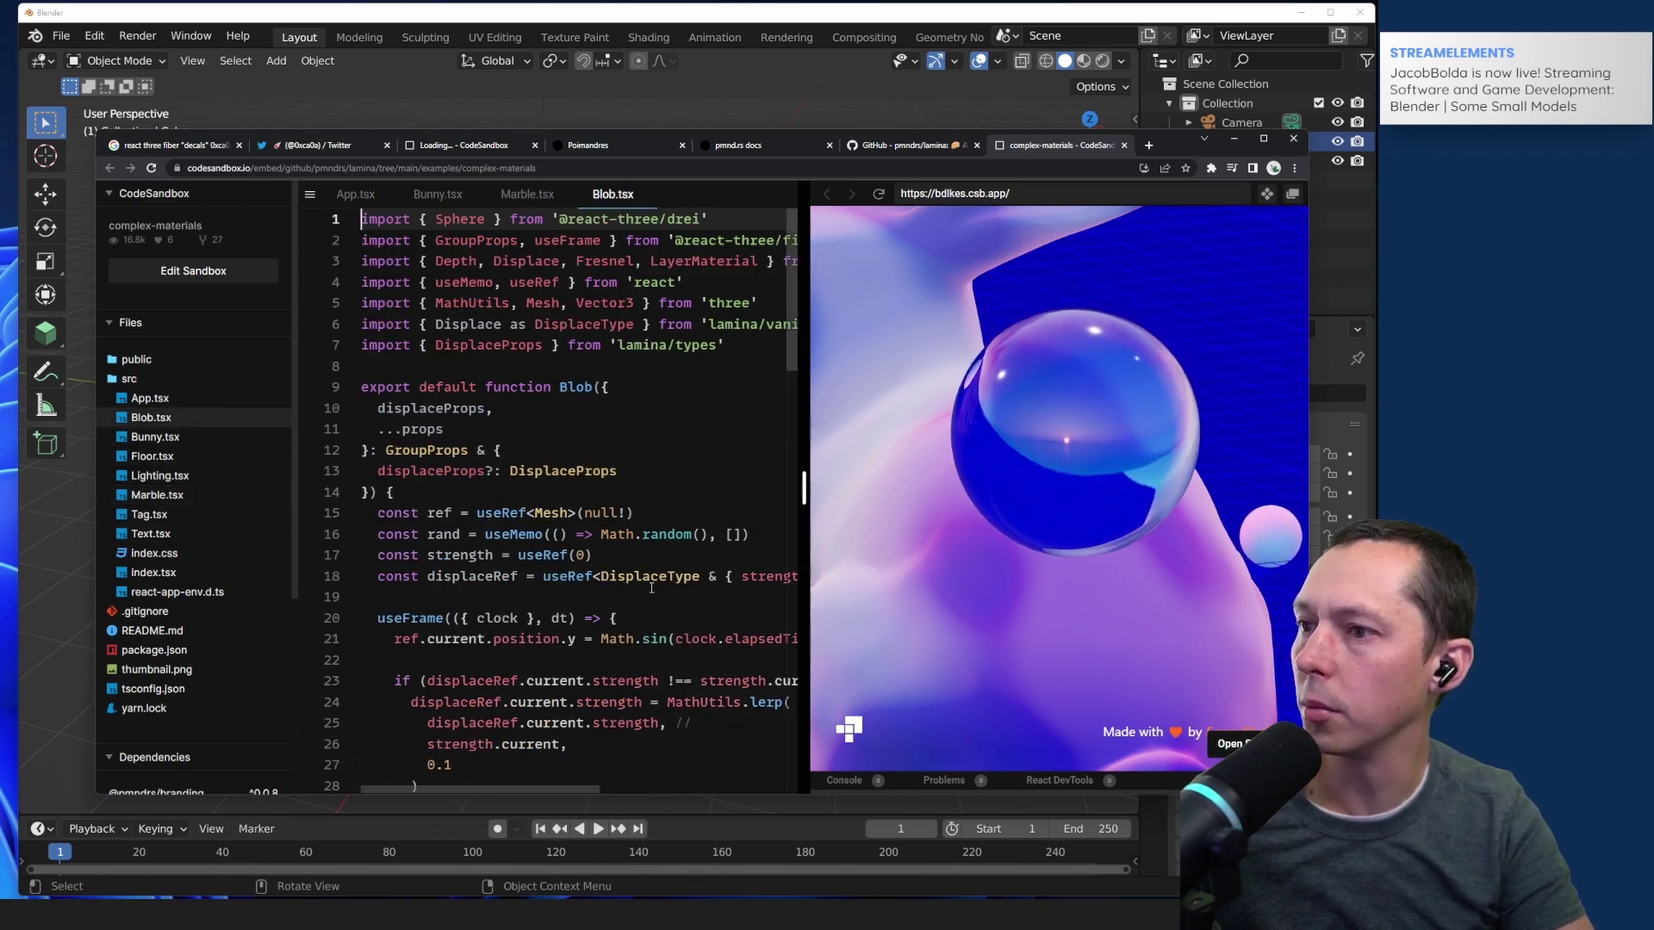
pyautogui.scroll(-2, 652, 588)
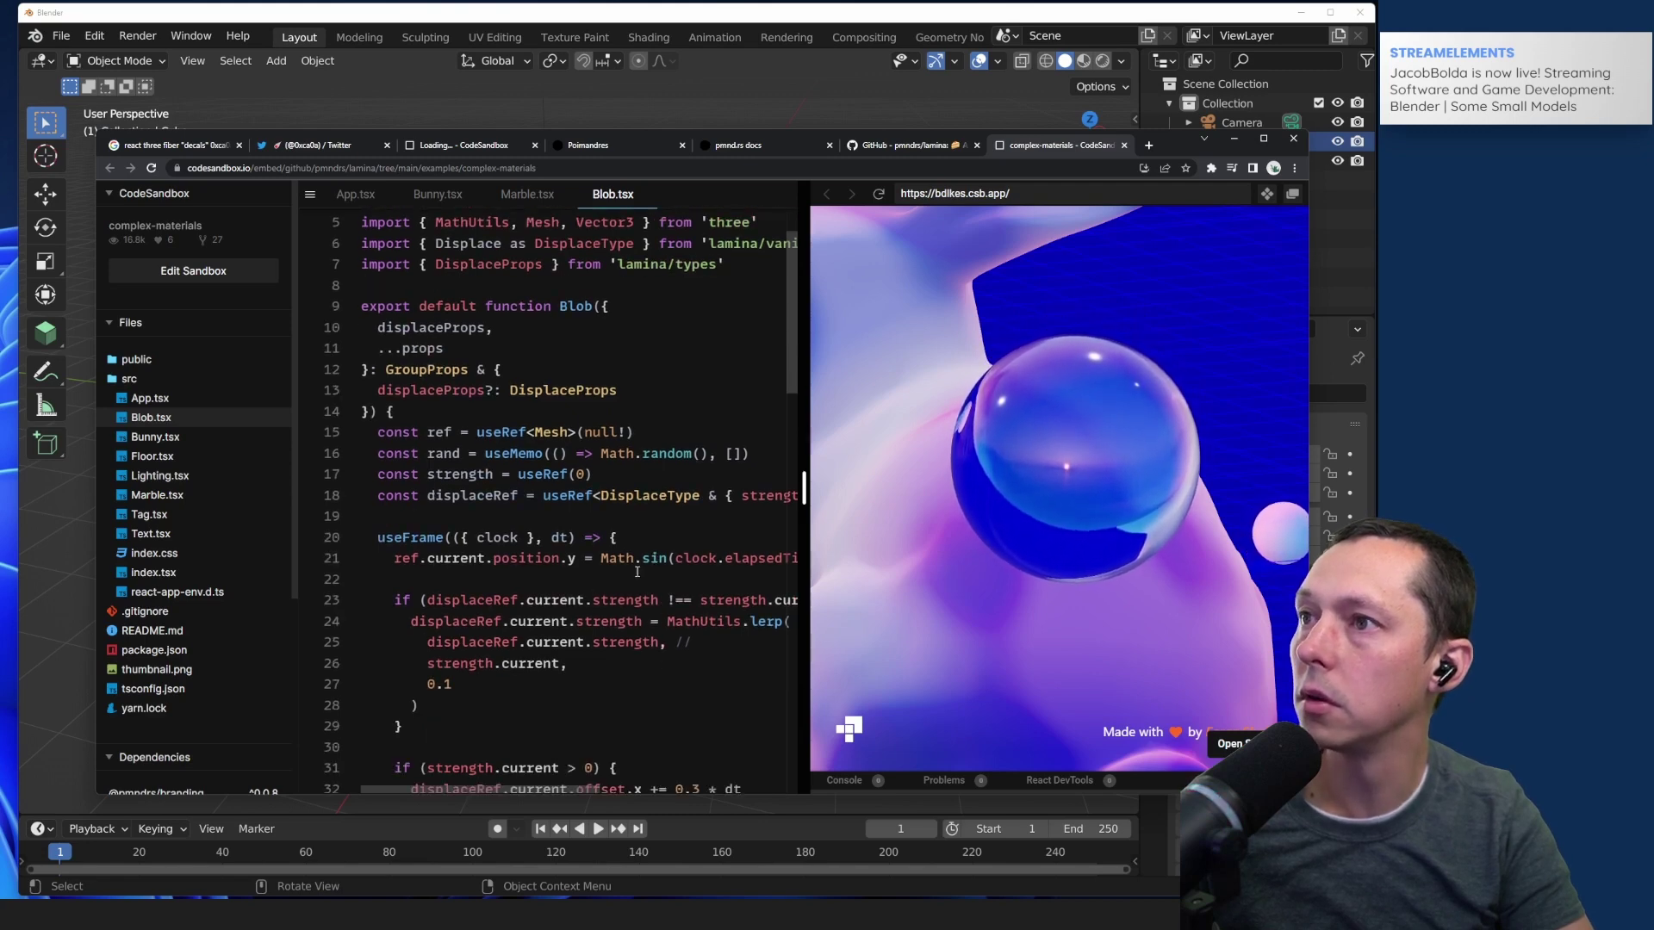
pyautogui.scroll(2, 637, 572)
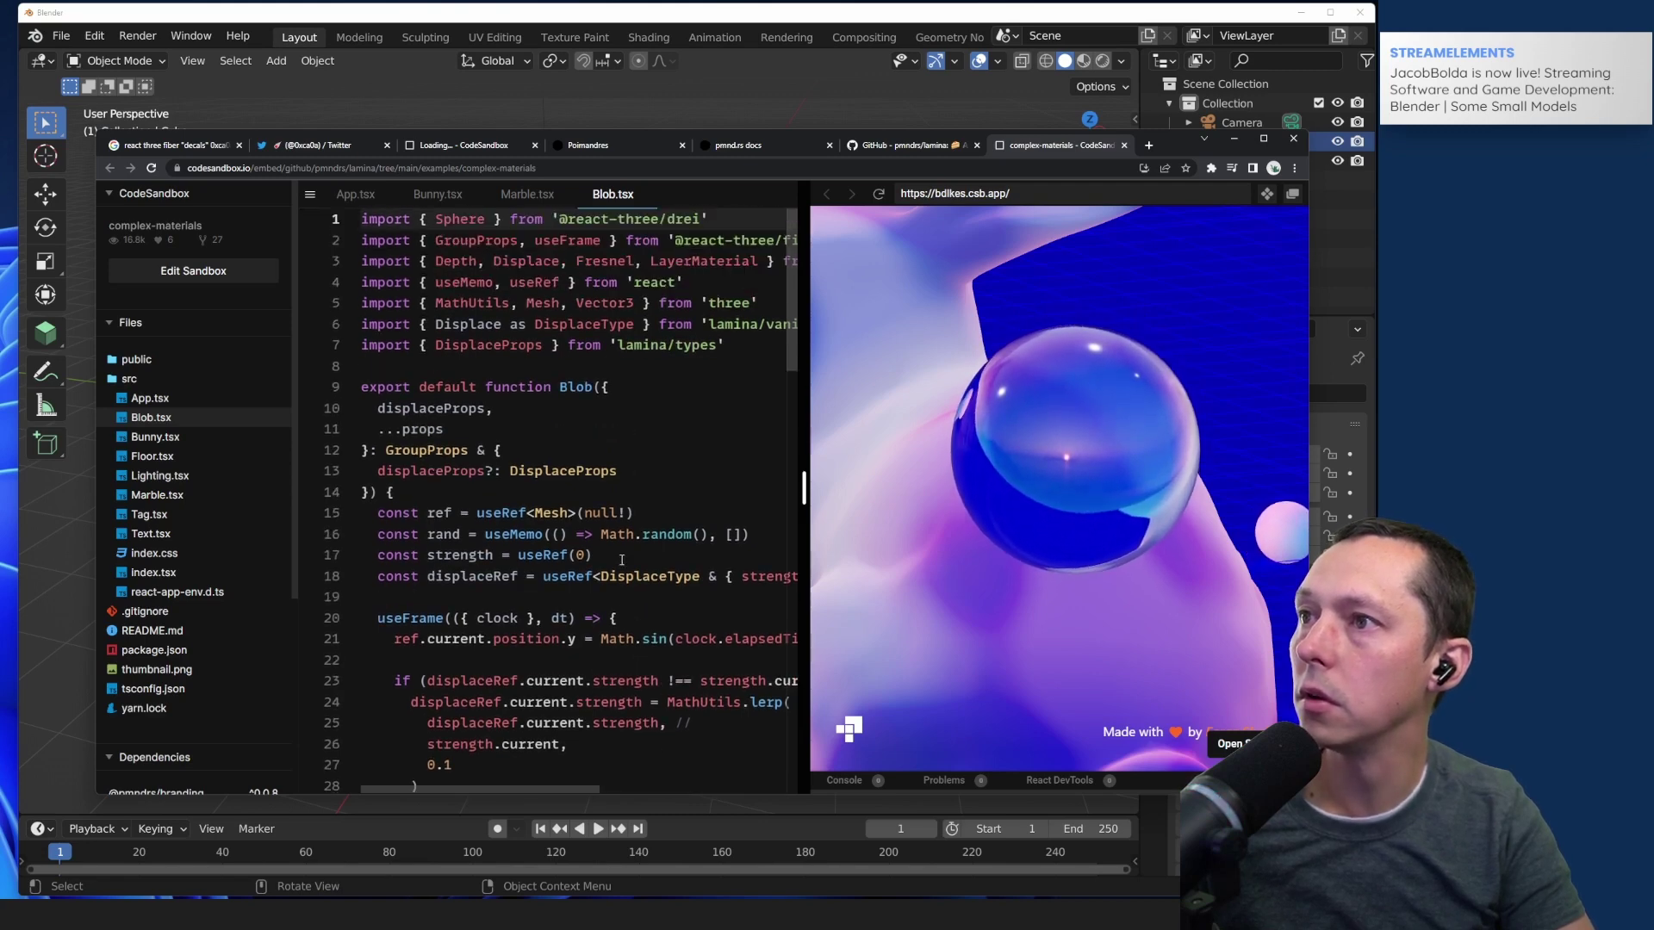
pyautogui.click(150, 400)
pyautogui.click(150, 416)
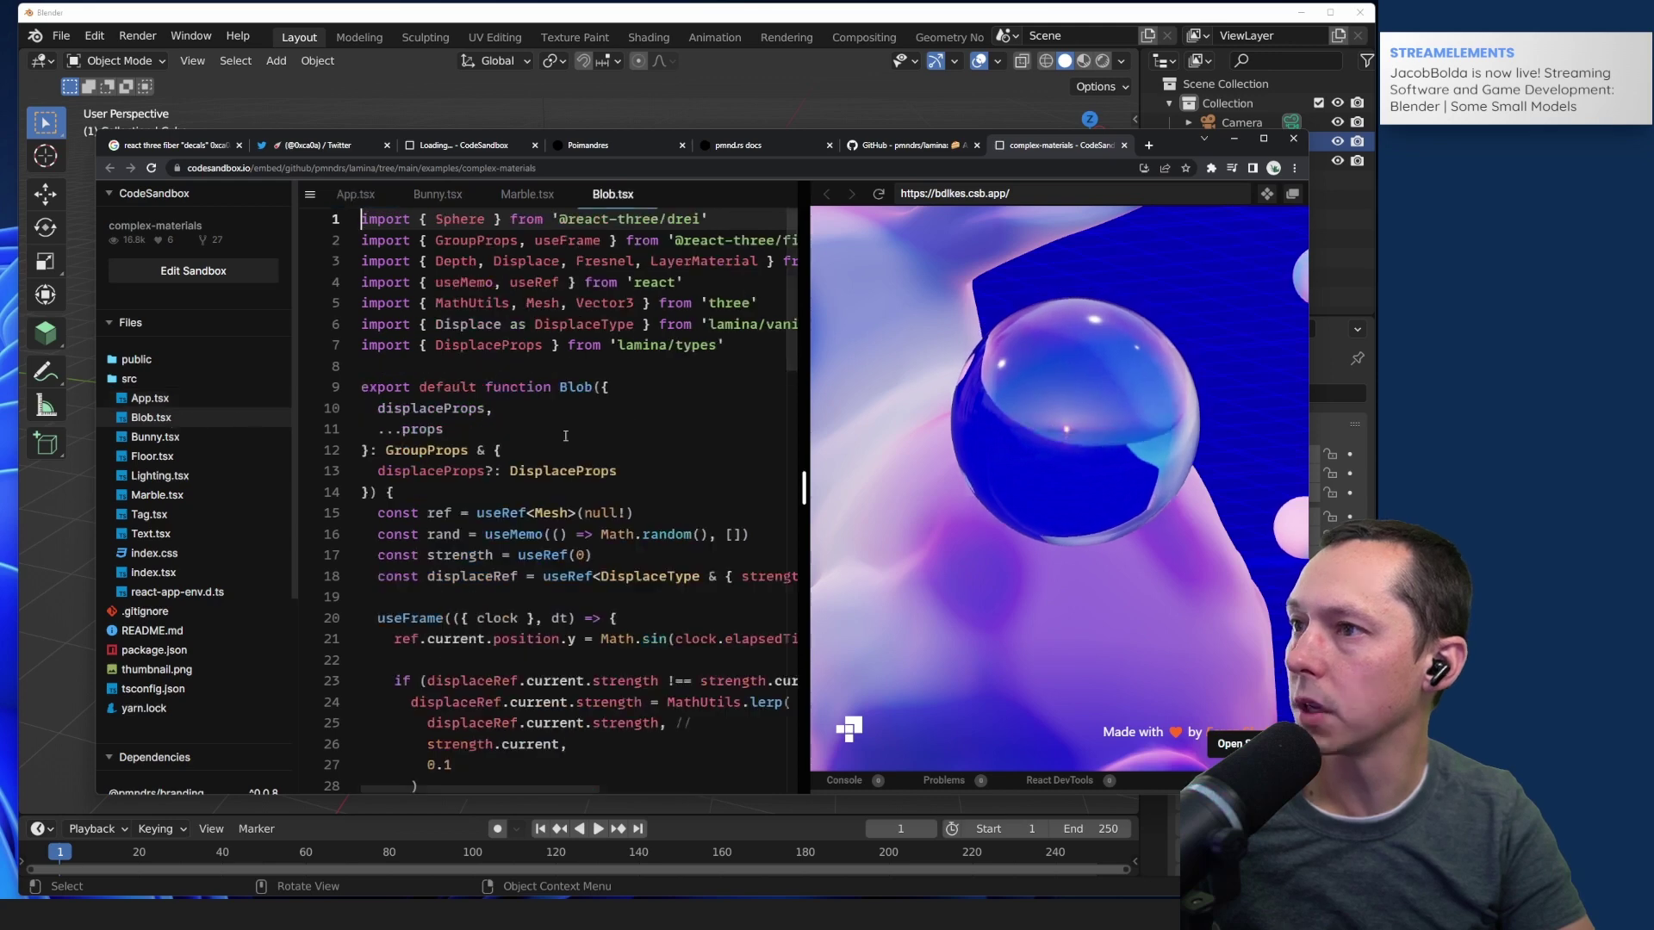
pyautogui.scroll(-5, 583, 422)
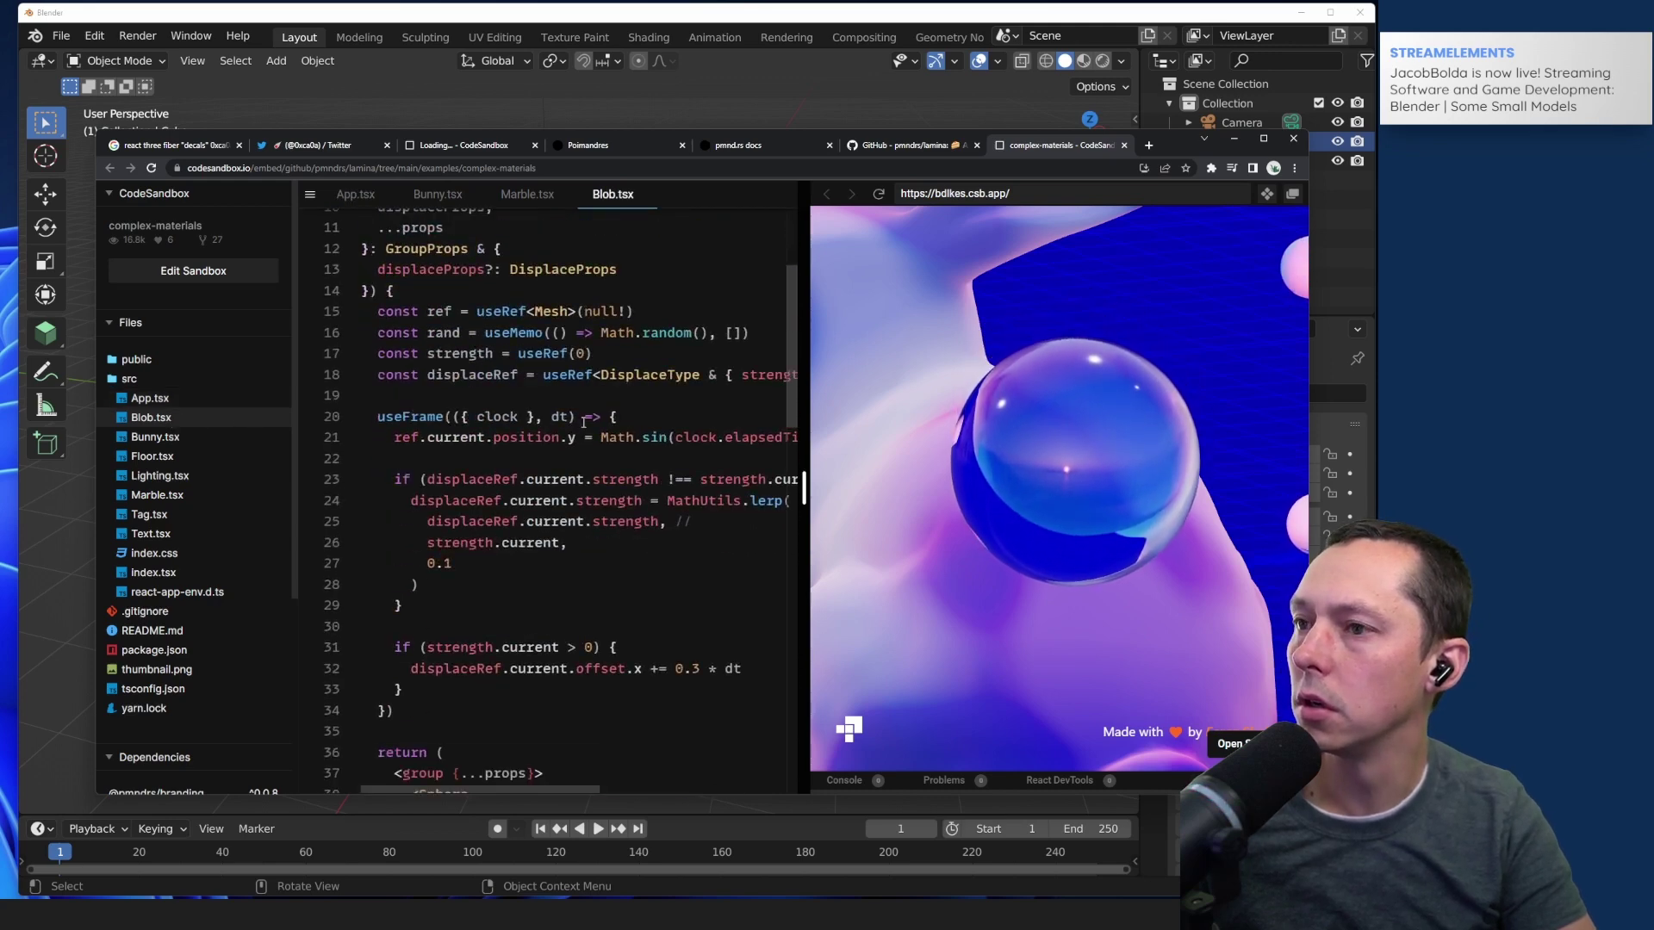
# Step: Open App.tsx and highlight the Blob position lines in the scene's Suspense block
pyautogui.click(149, 398)
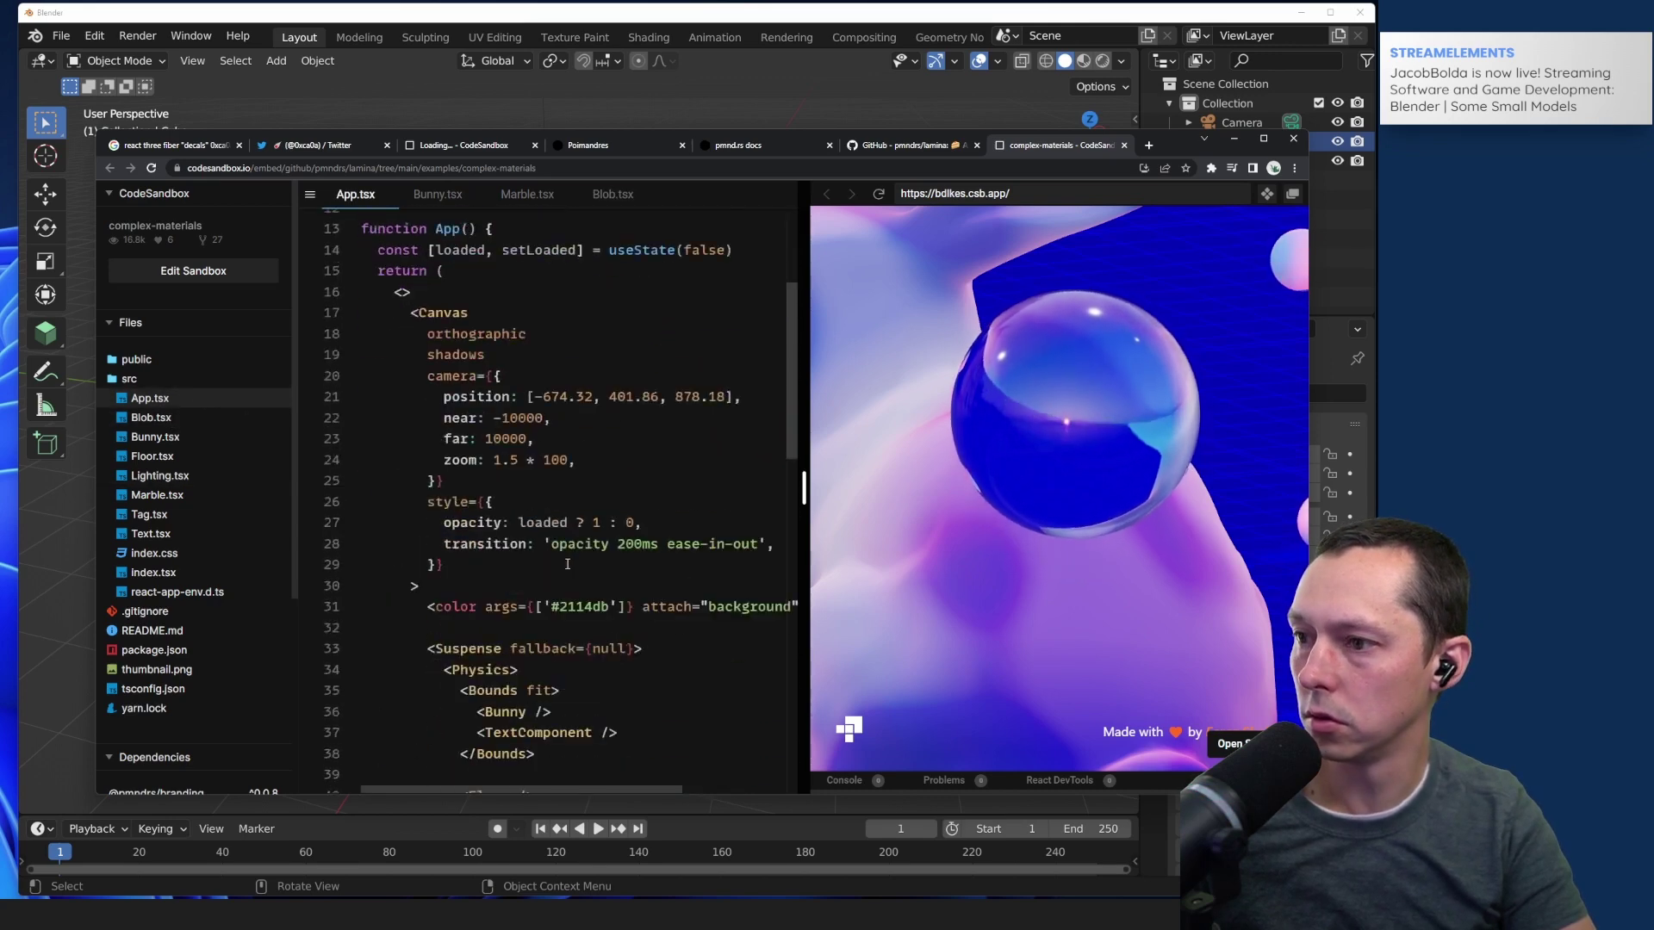
pyautogui.scroll(-5, 567, 563)
pyautogui.scroll(-4, 567, 563)
pyautogui.scroll(3, 733, 606)
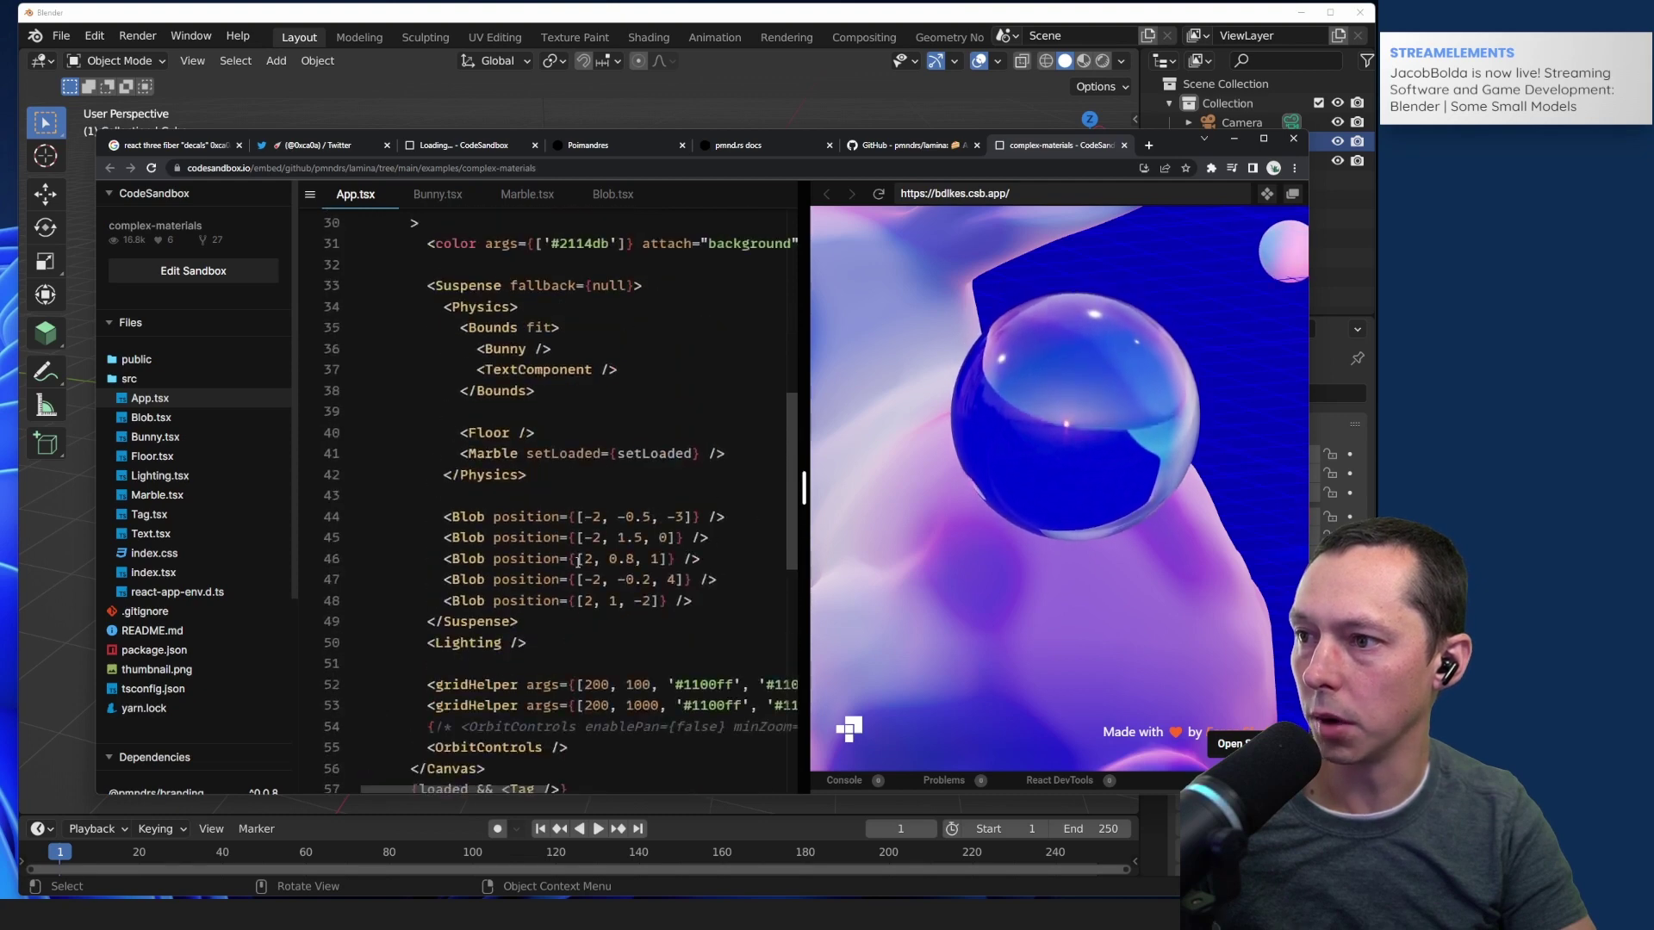
pyautogui.moveTo(733, 607); pyautogui.dragTo(319, 514)
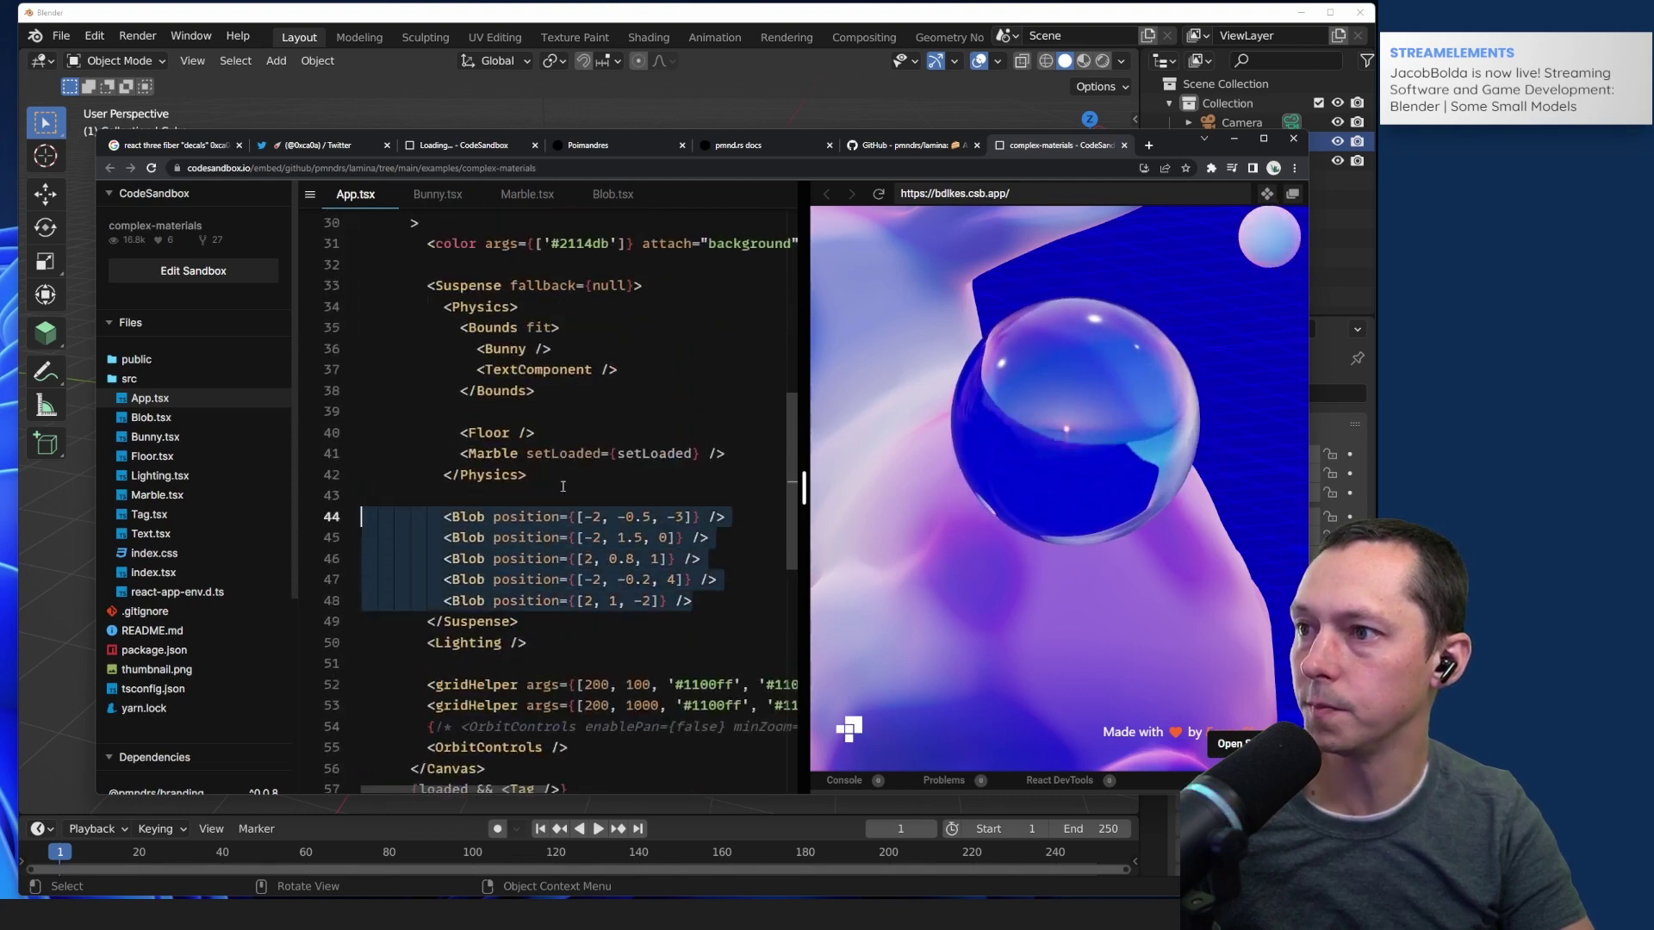
pyautogui.scroll(1, 590, 499)
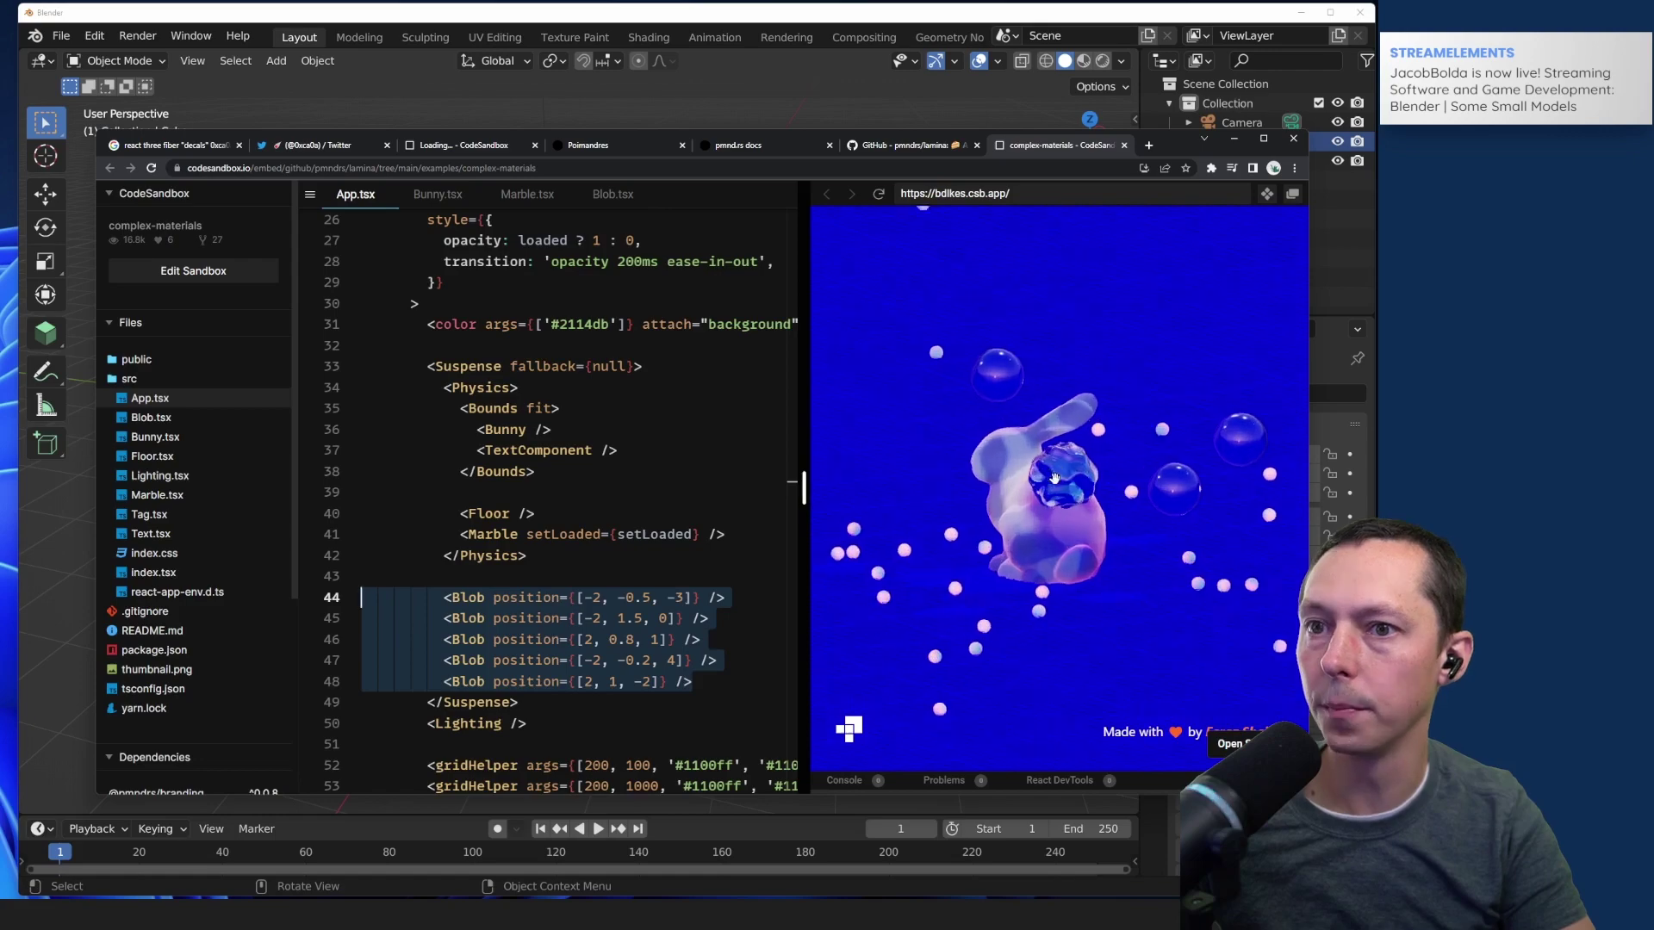
# Step: Reopen Blob.tsx and enlarge the browser window to cover the whole Blender window
pyautogui.click(150, 417)
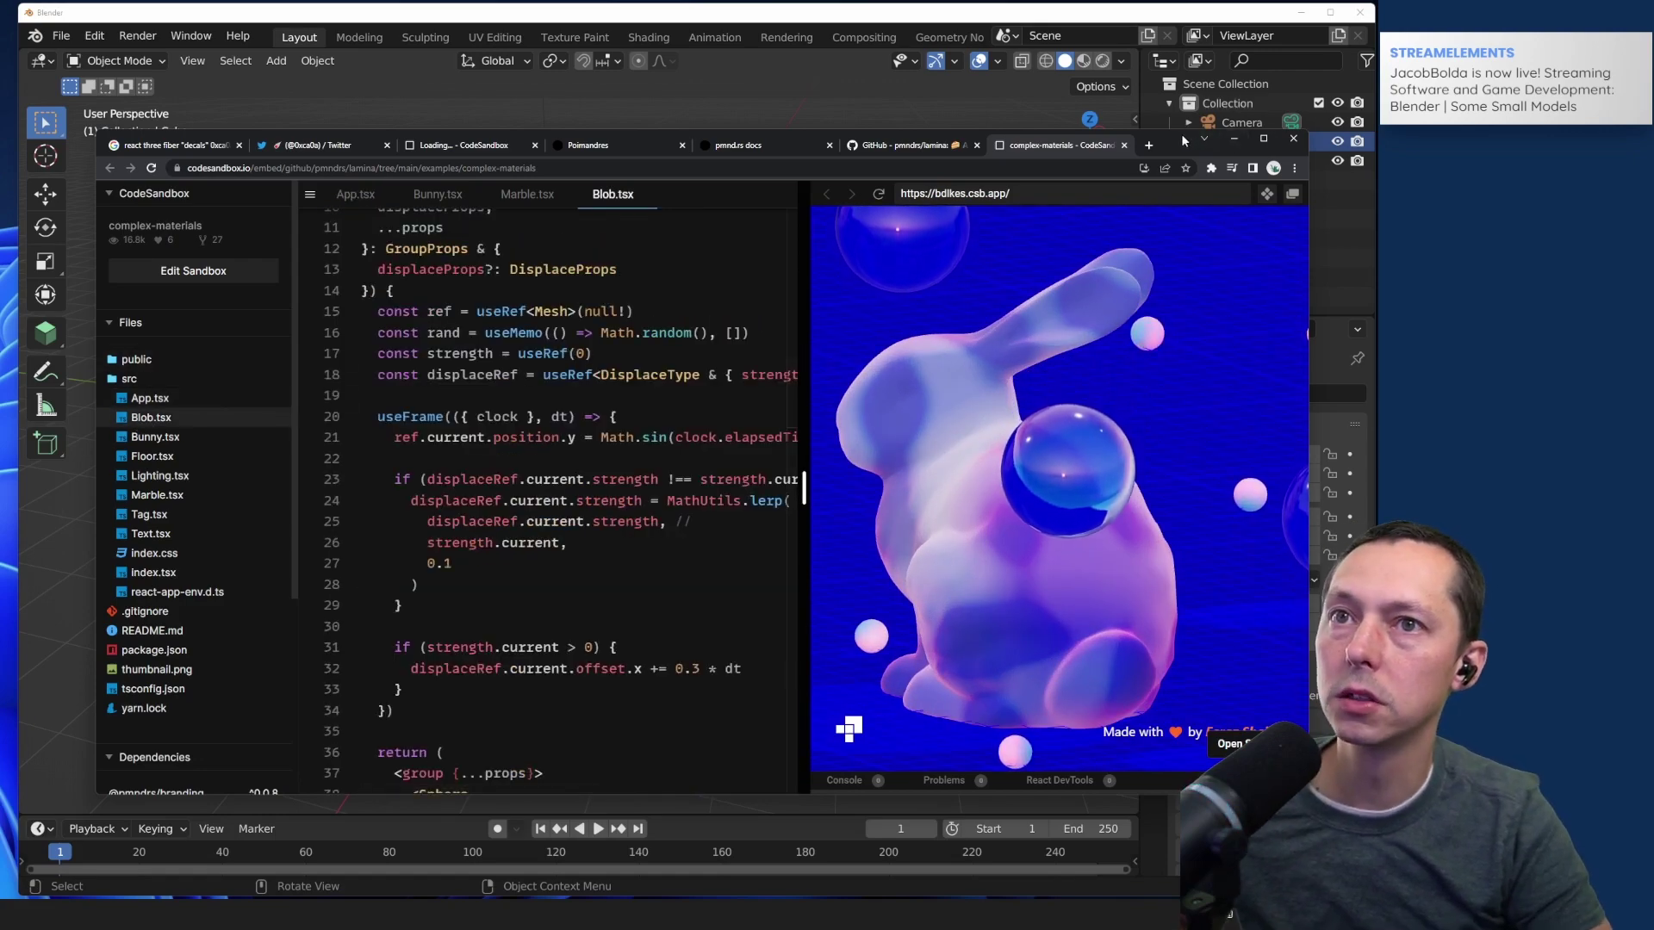
pyautogui.moveTo(1181, 132); pyautogui.dragTo(922, 257)
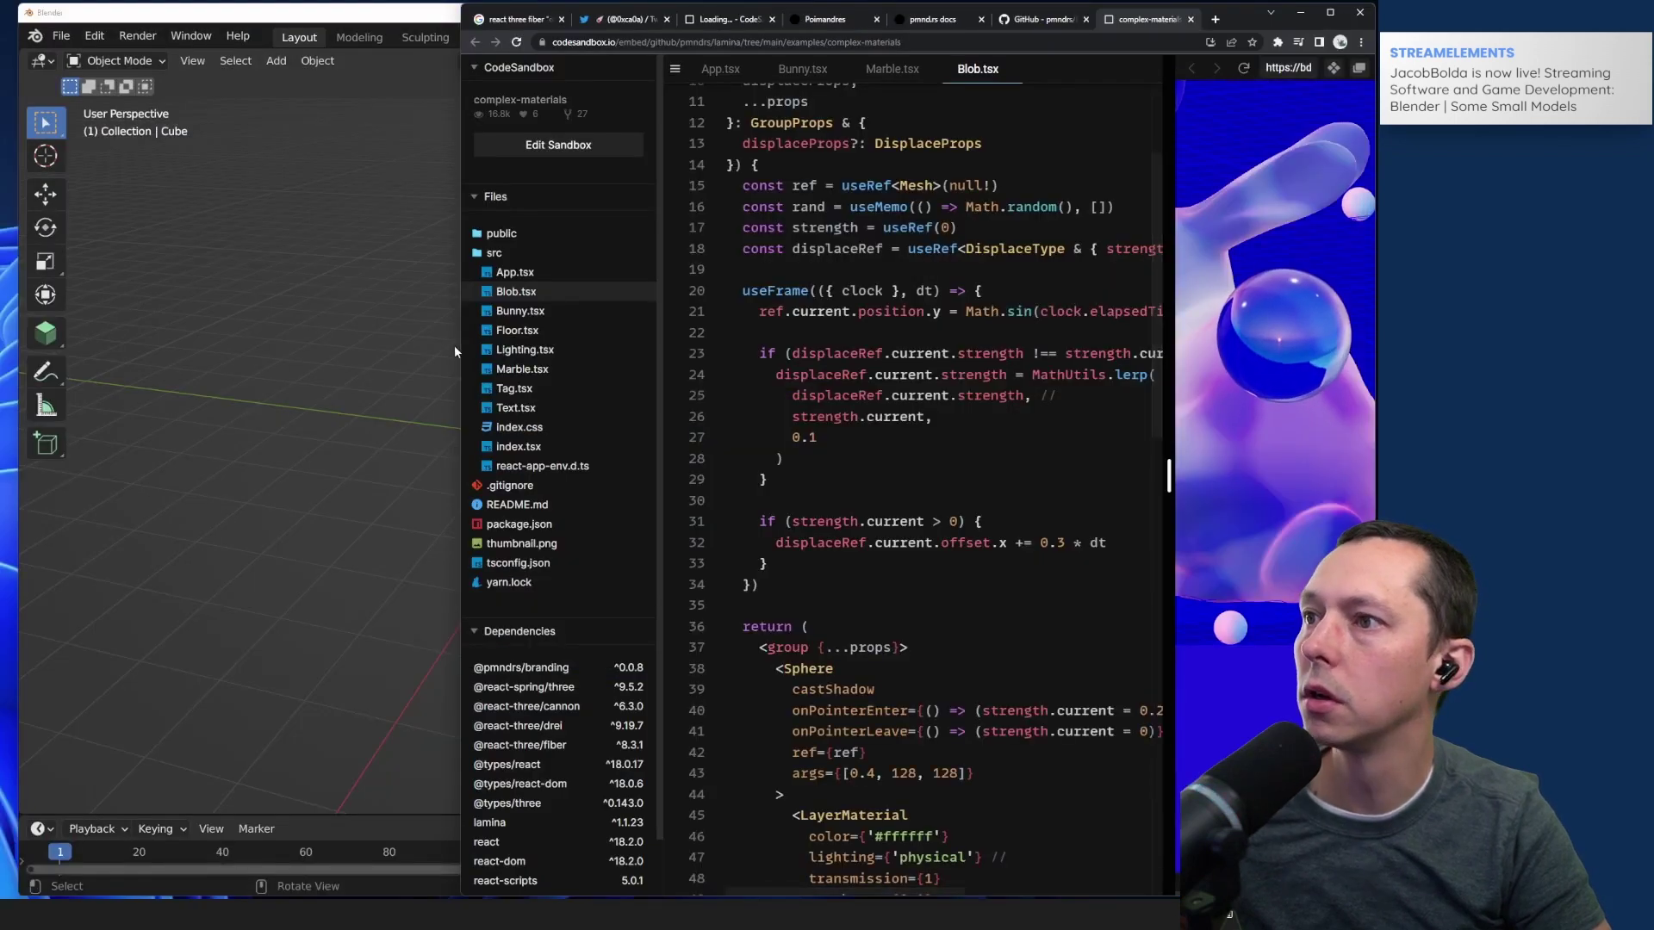
pyautogui.moveTo(459, 343); pyautogui.dragTo(11, 321)
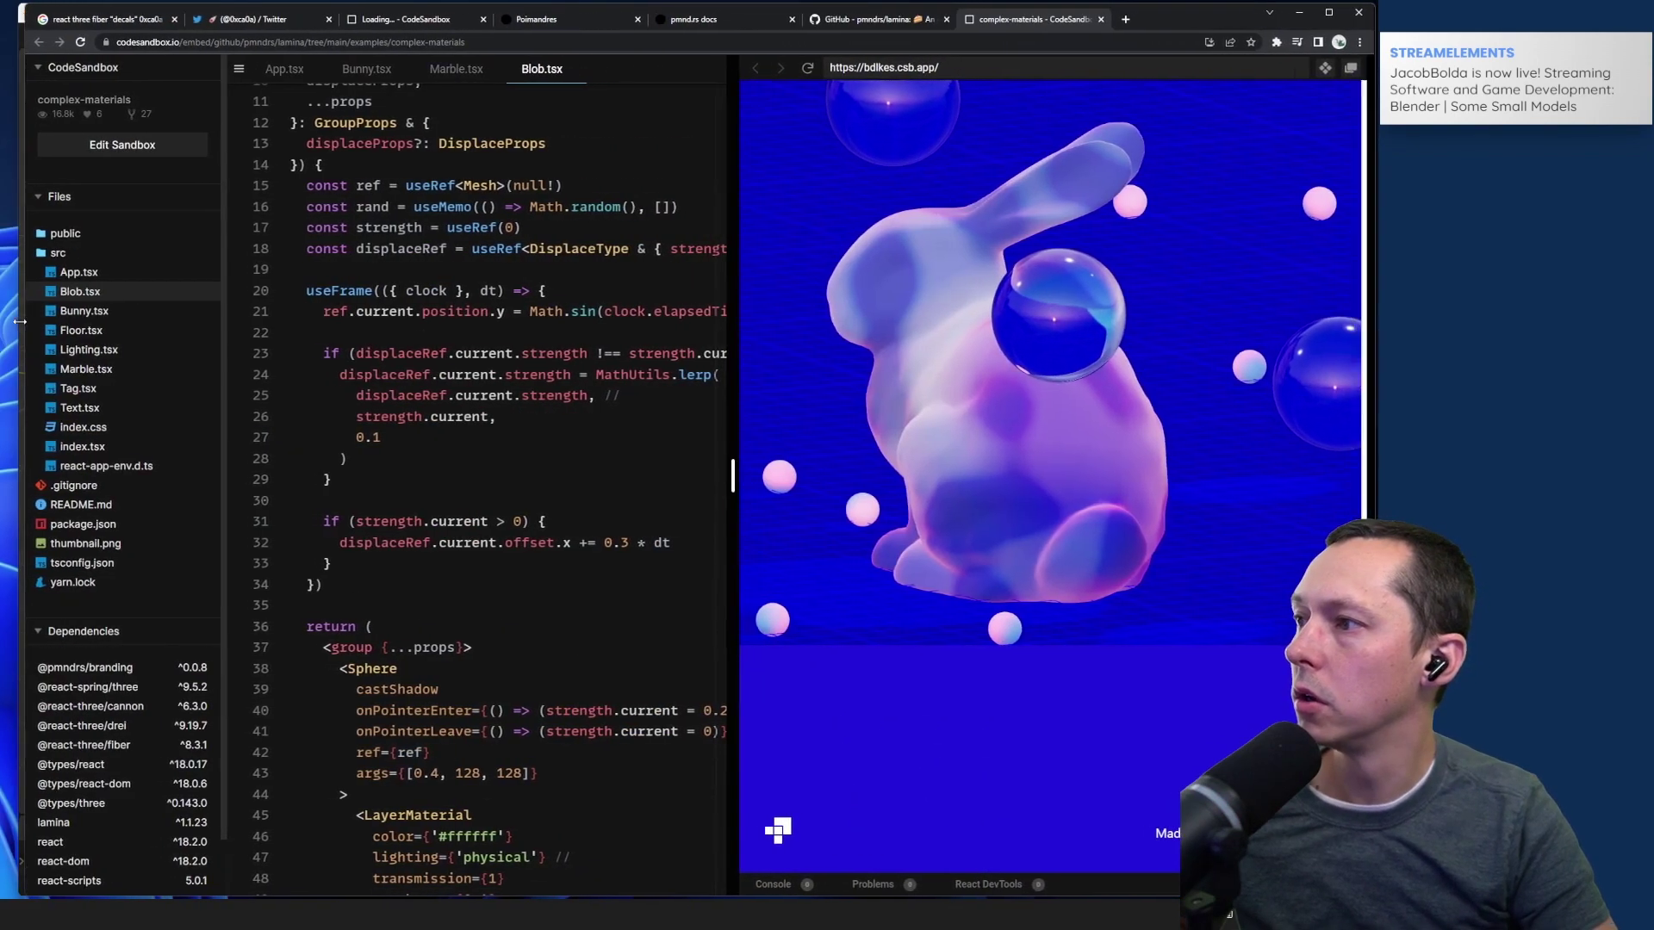
# Step: Examine the blob's LayerMaterial props, including transmission, roughness and thickness, and mark the Displace layer's ref in Blob.tsx
pyautogui.scroll(-6, 631, 394)
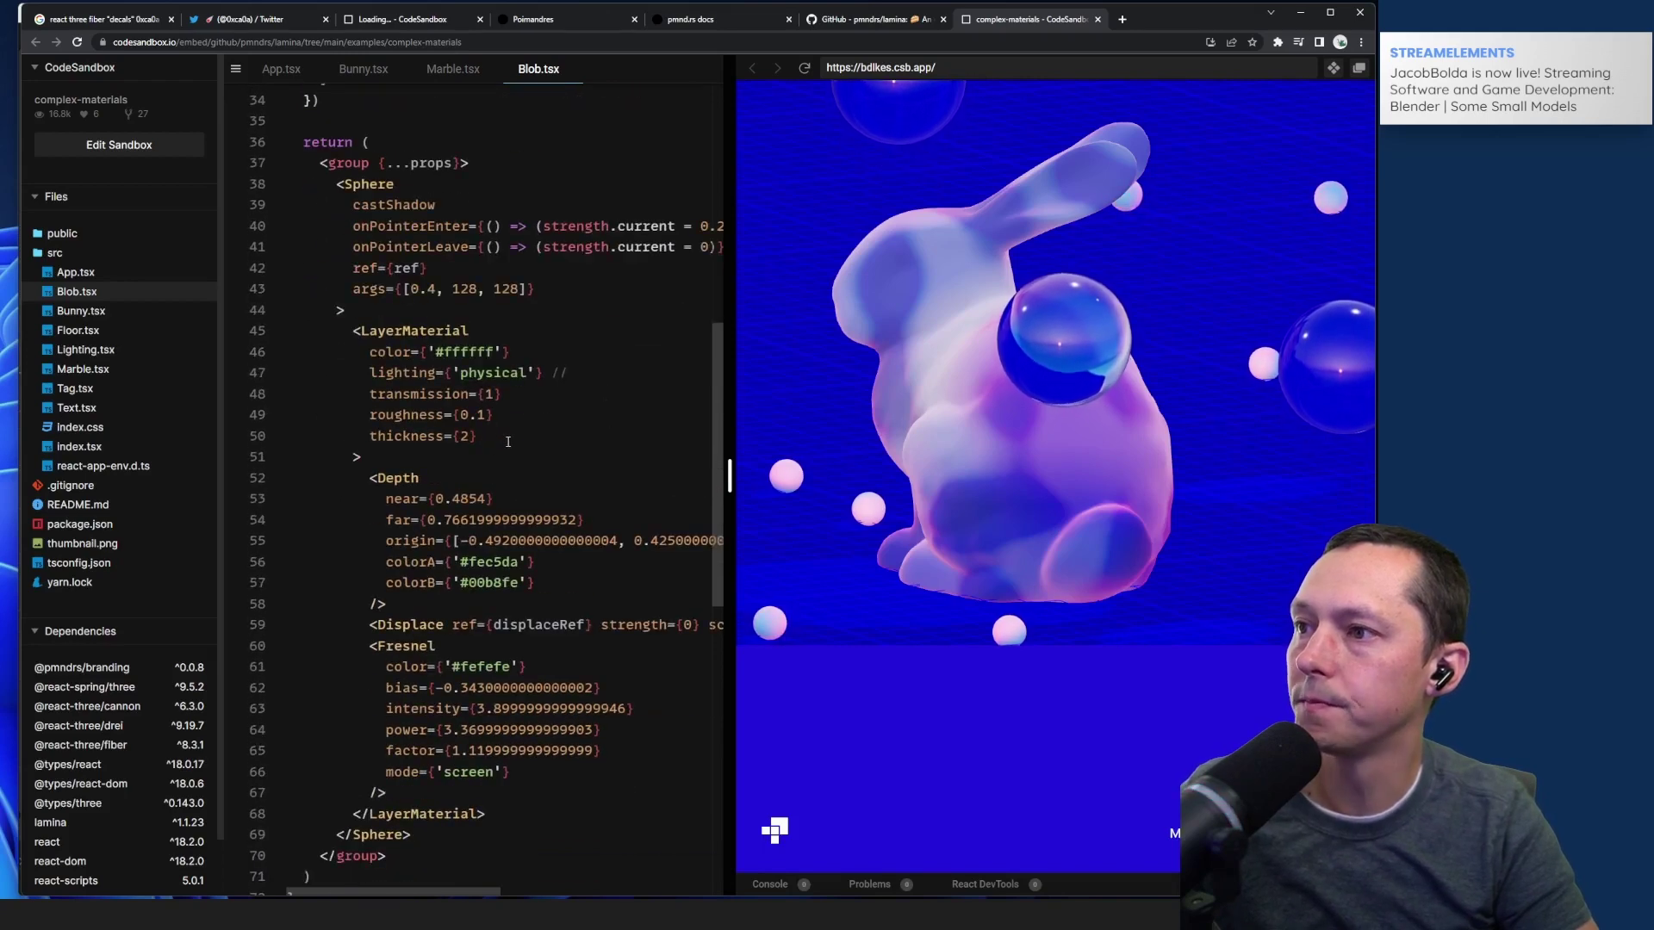
pyautogui.click(238, 398)
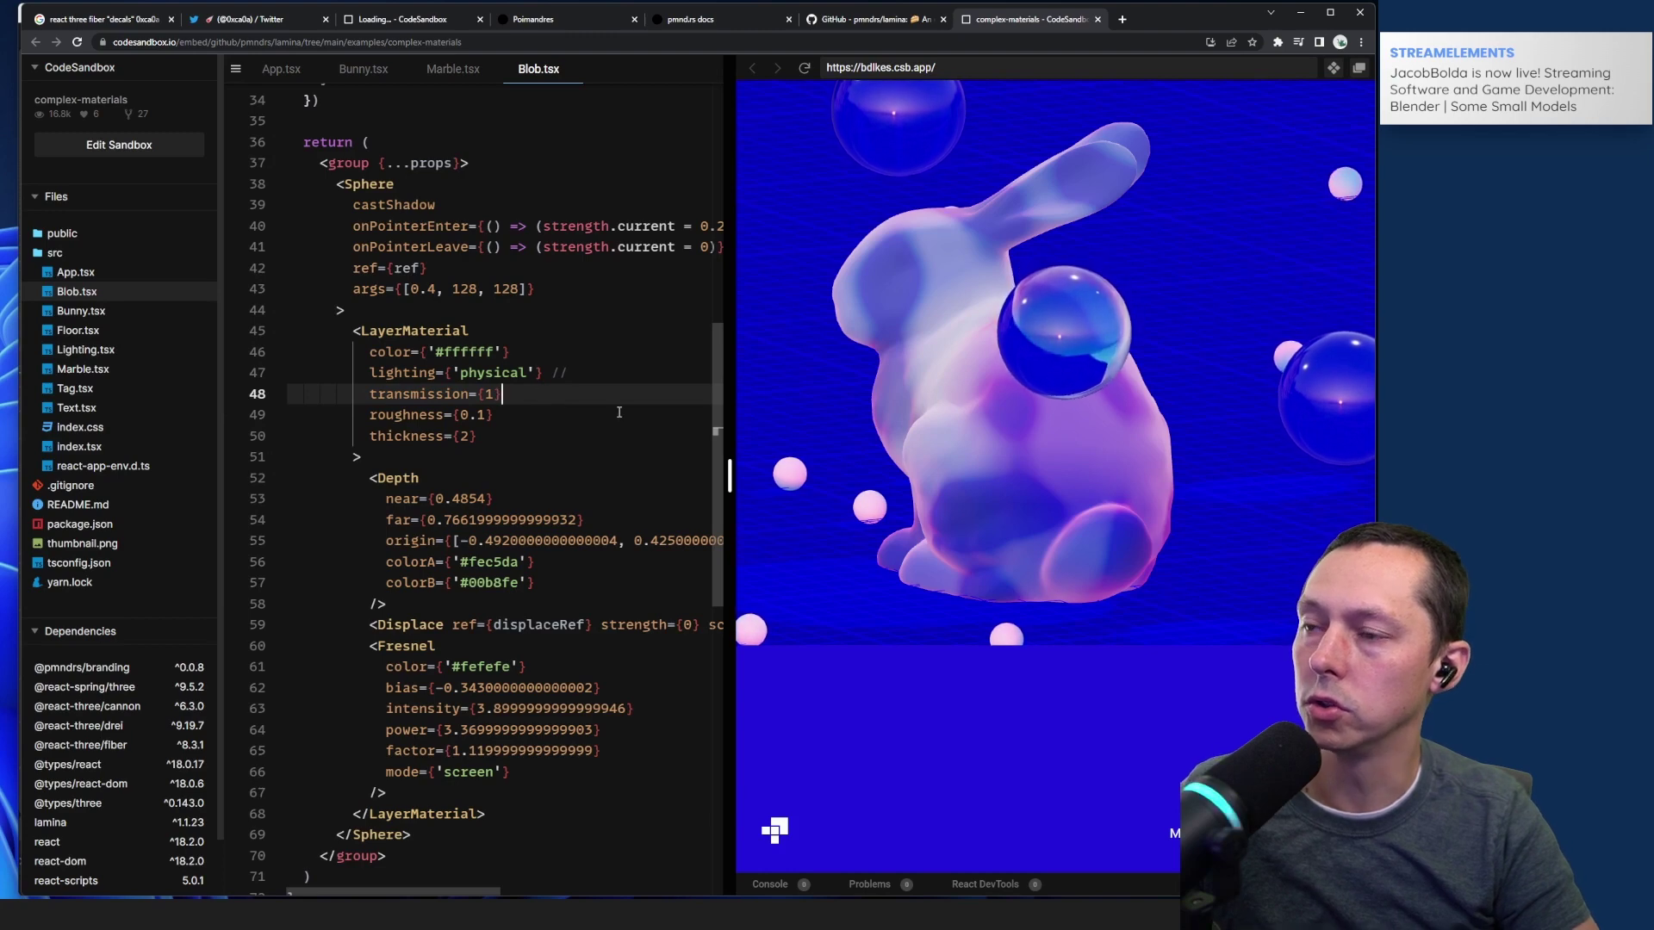
pyautogui.click(564, 447)
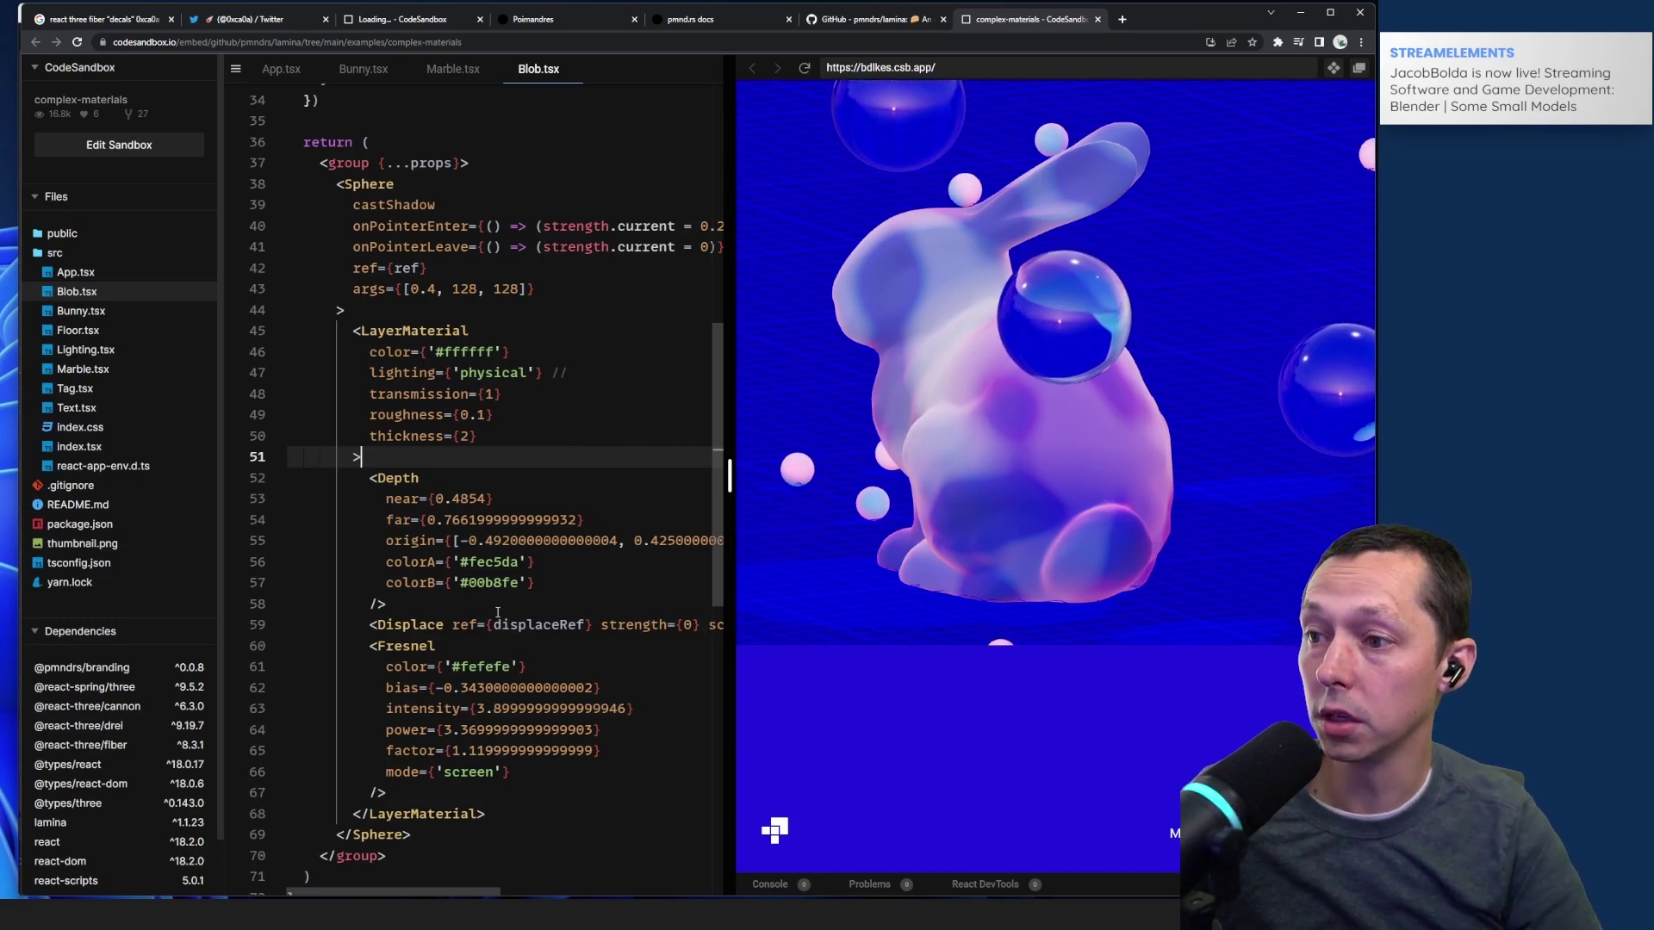
pyautogui.moveTo(378, 624); pyautogui.dragTo(494, 624)
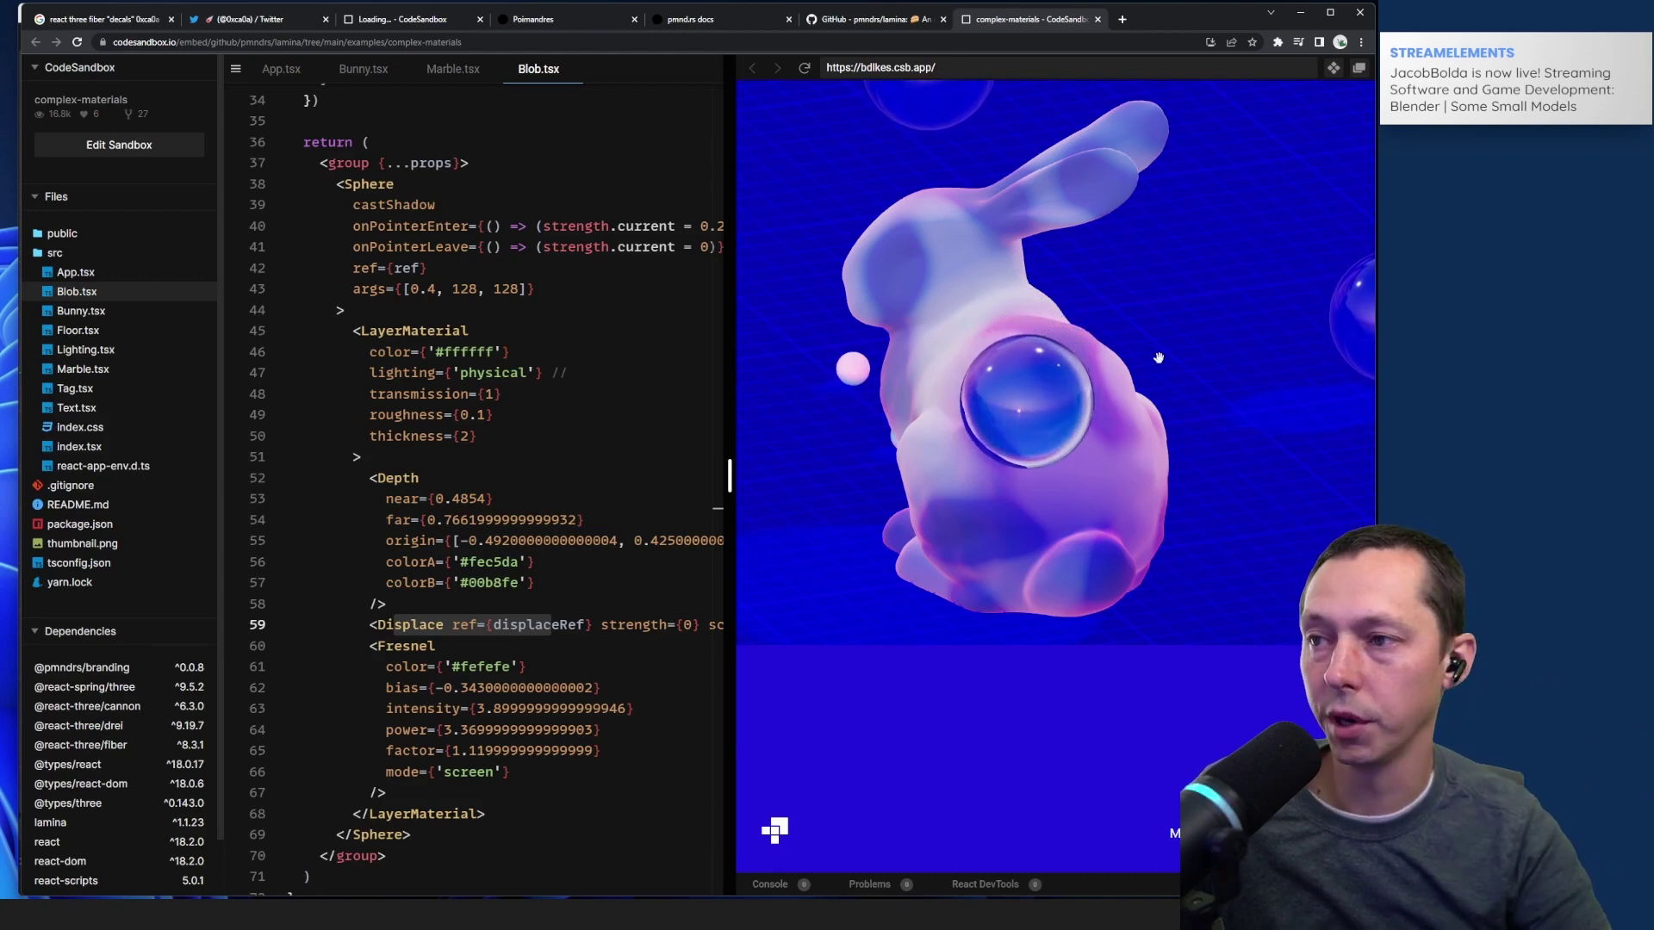
# Step: Review how Blob.tsx nests LayerMaterial in the Sphere, highlight its Displace and Fresnel layers, and return to the file's start
pyautogui.scroll(3, 540, 432)
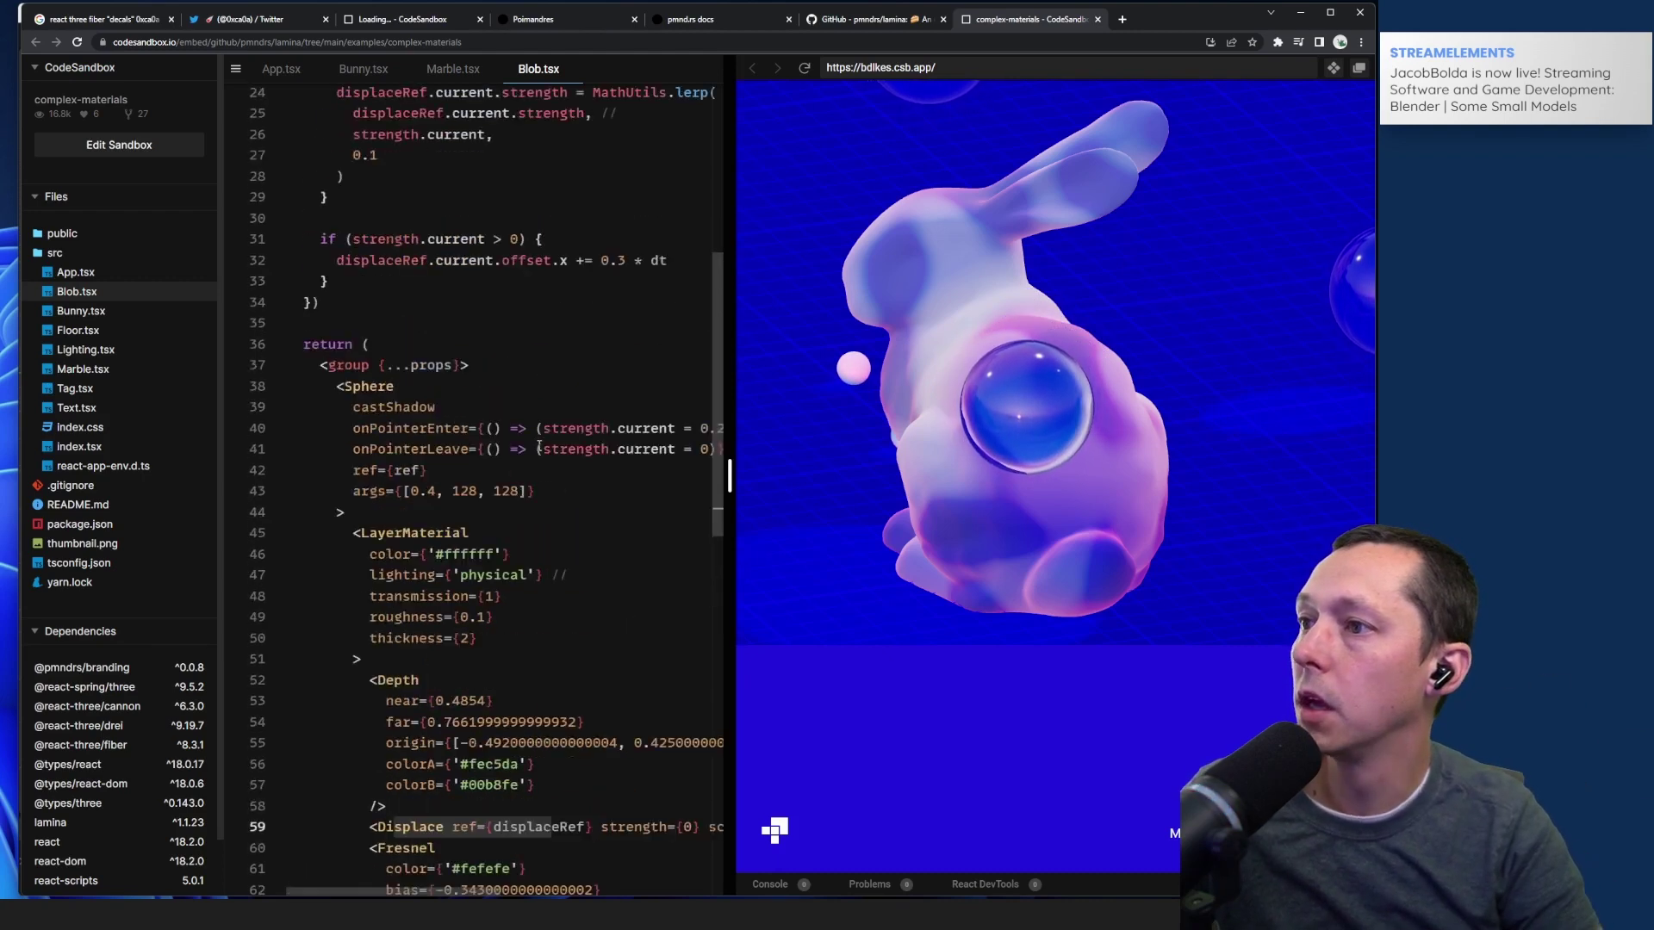
pyautogui.scroll(-3, 540, 432)
pyautogui.scroll(-2, 540, 431)
pyautogui.scroll(3, 499, 387)
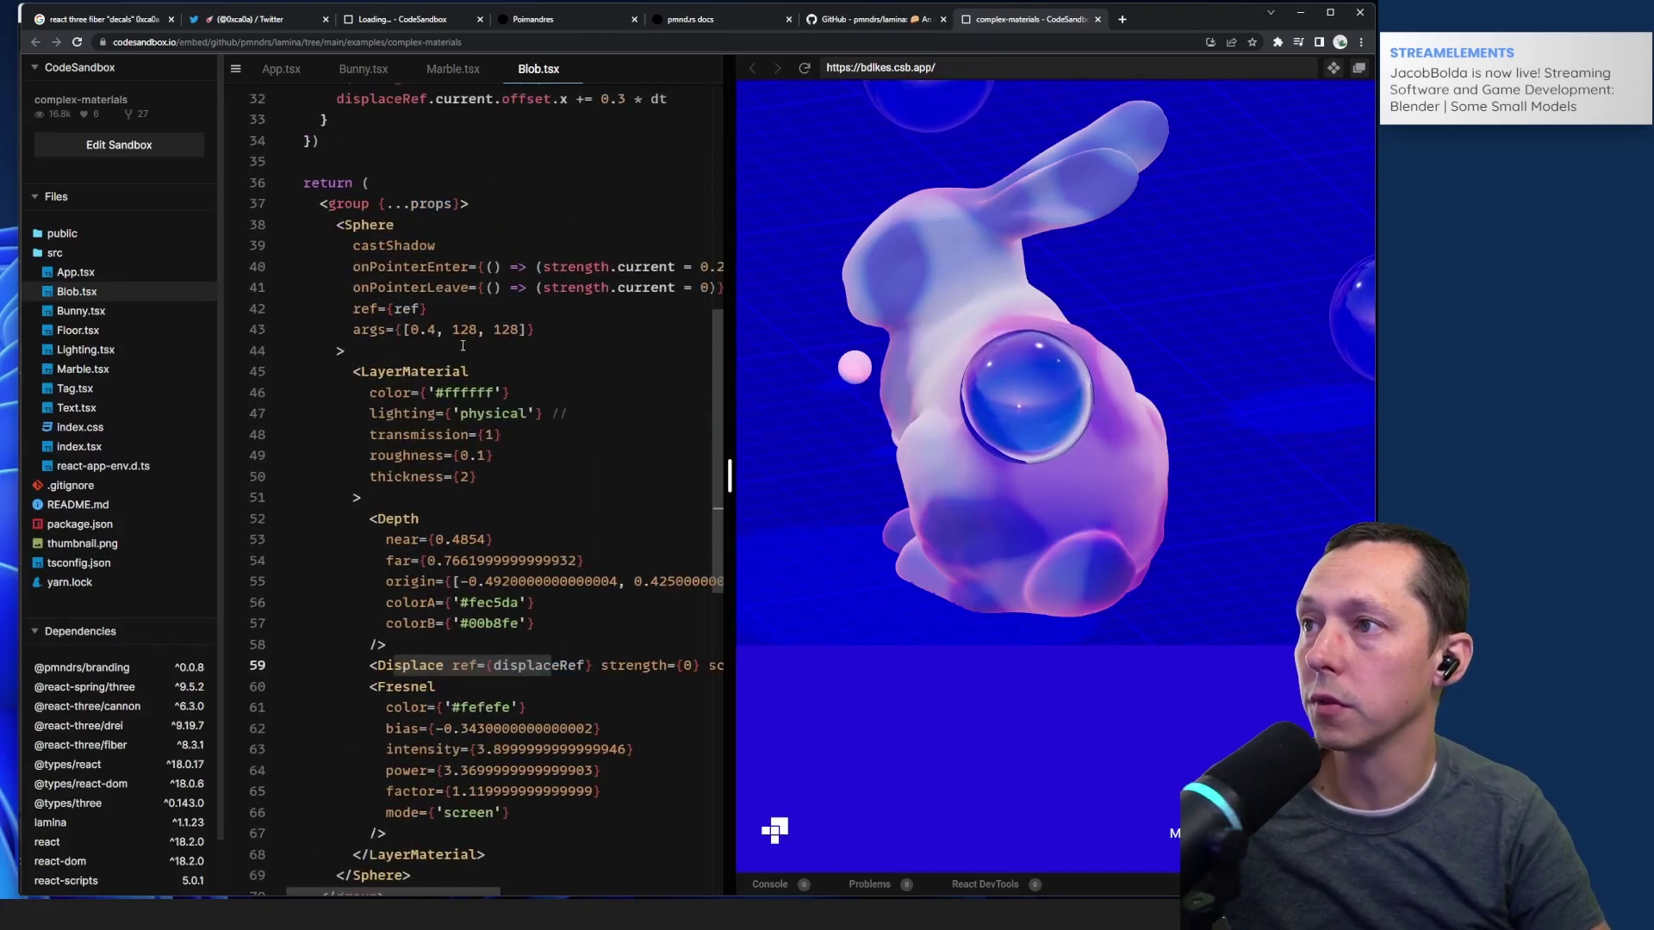
pyautogui.click(398, 352)
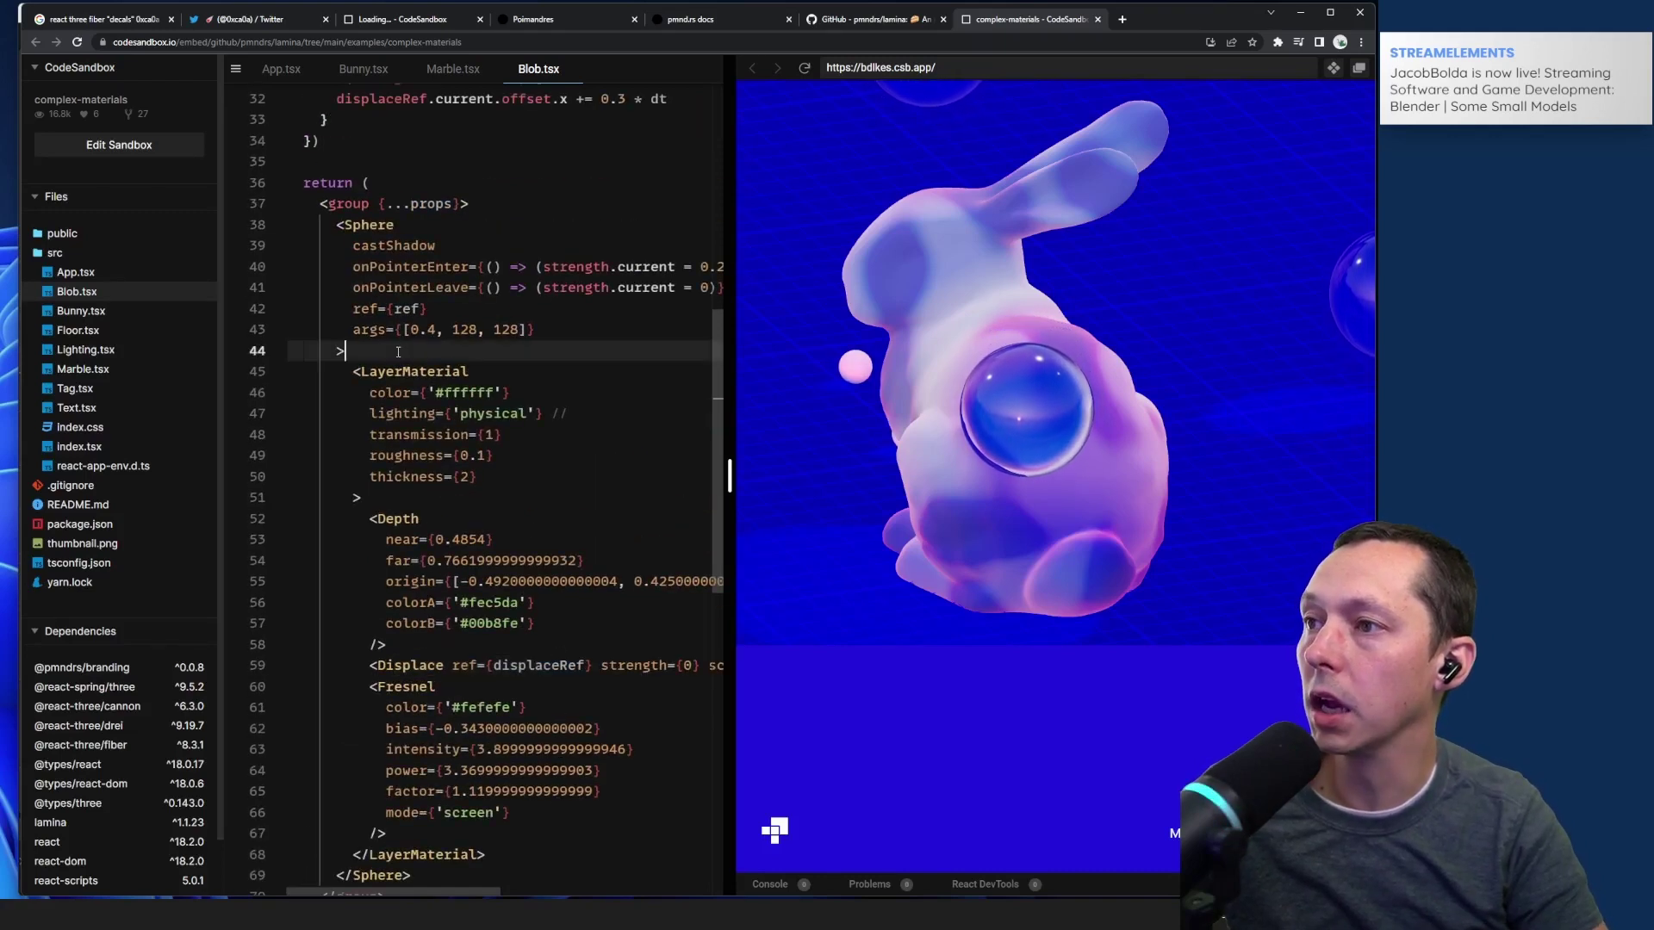
pyautogui.scroll(-1, 387, 443)
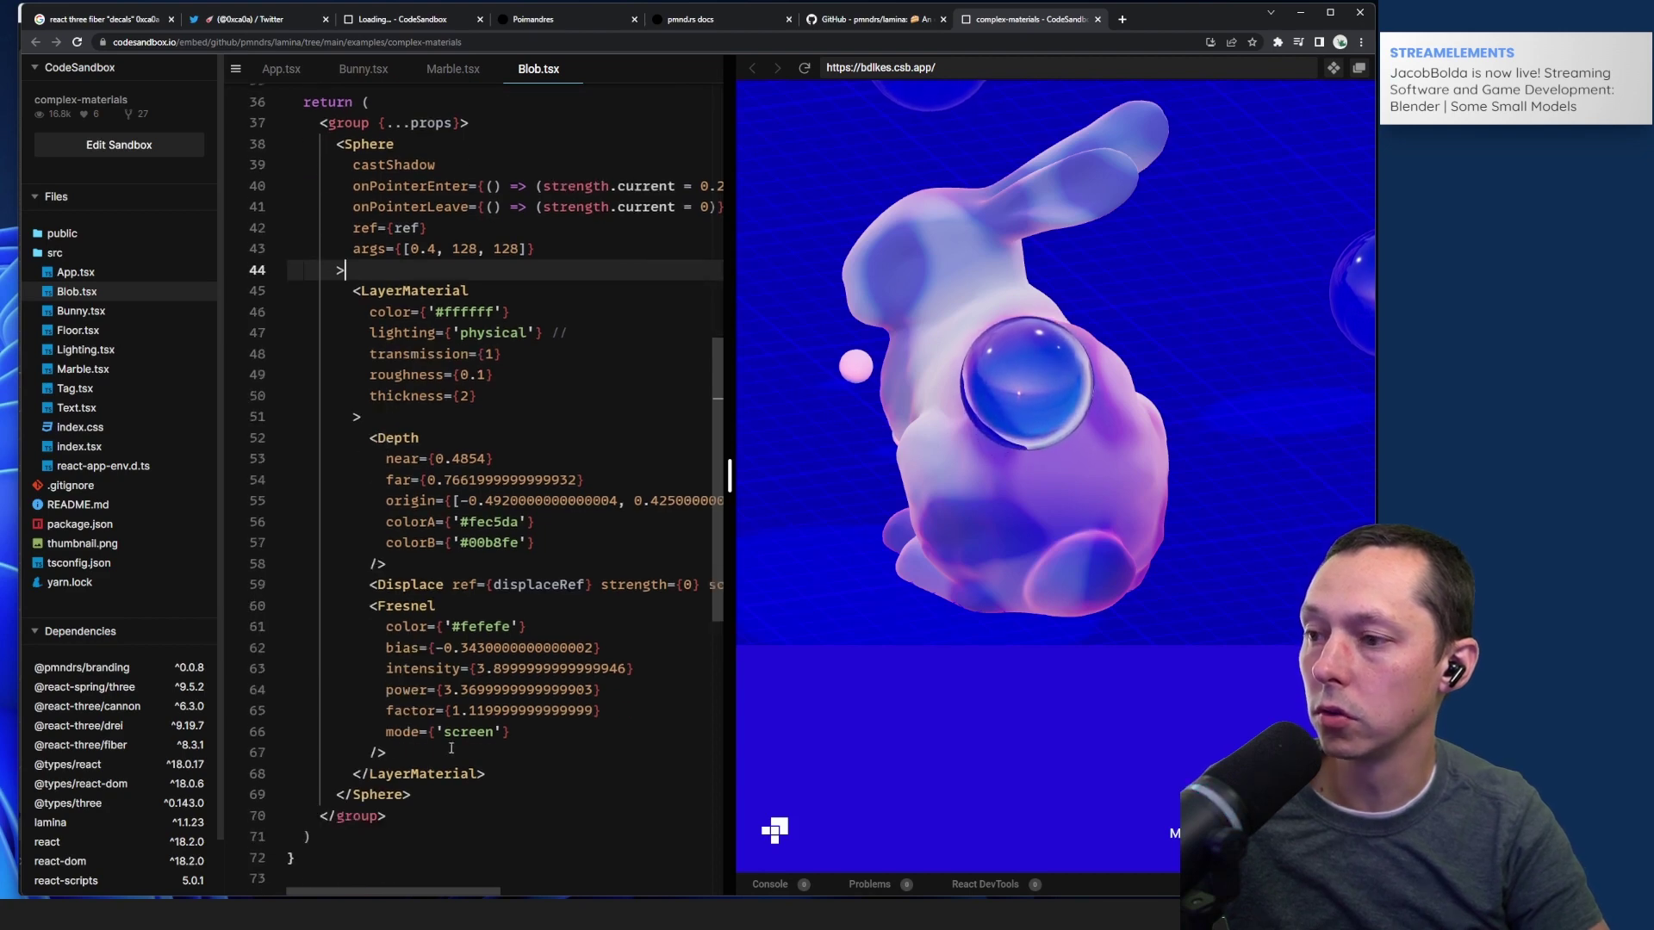
pyautogui.moveTo(396, 753); pyautogui.dragTo(238, 585)
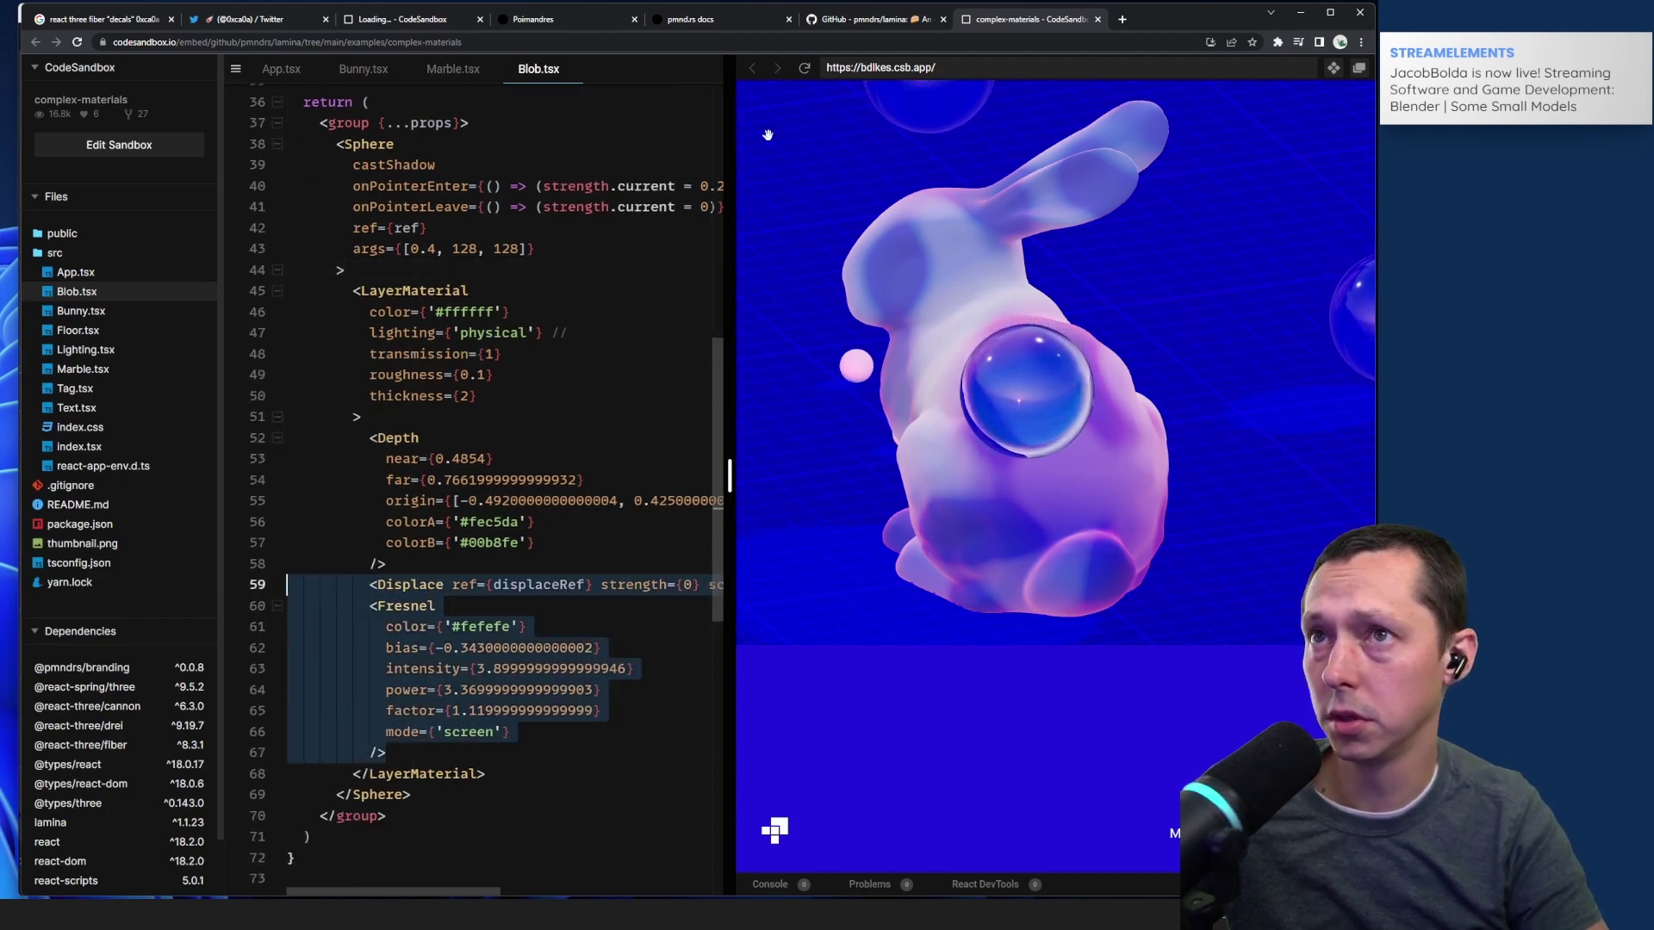
pyautogui.scroll(10, 645, 313)
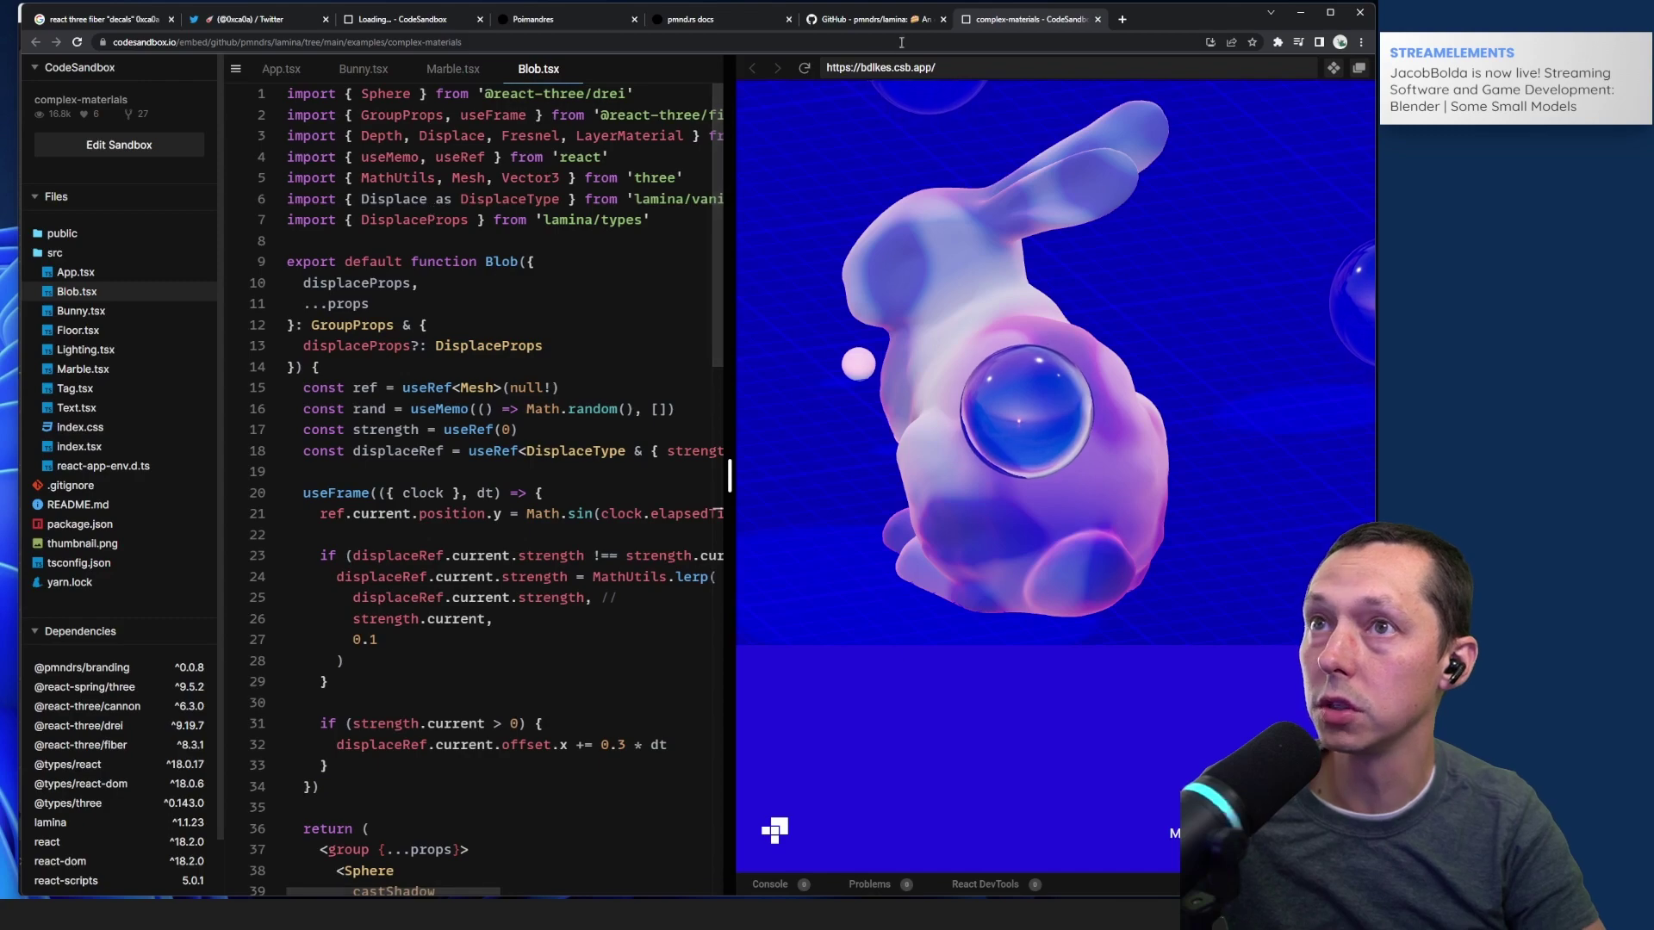
# Step: Switch to the lamina README on GitHub and skim the Advanced Usage section's CustomLayer code and React example
pyautogui.hotkey('ctrl', 'shift', 'Tab')
pyautogui.scroll(-9, 807, 216)
pyautogui.scroll(4, 792, 263)
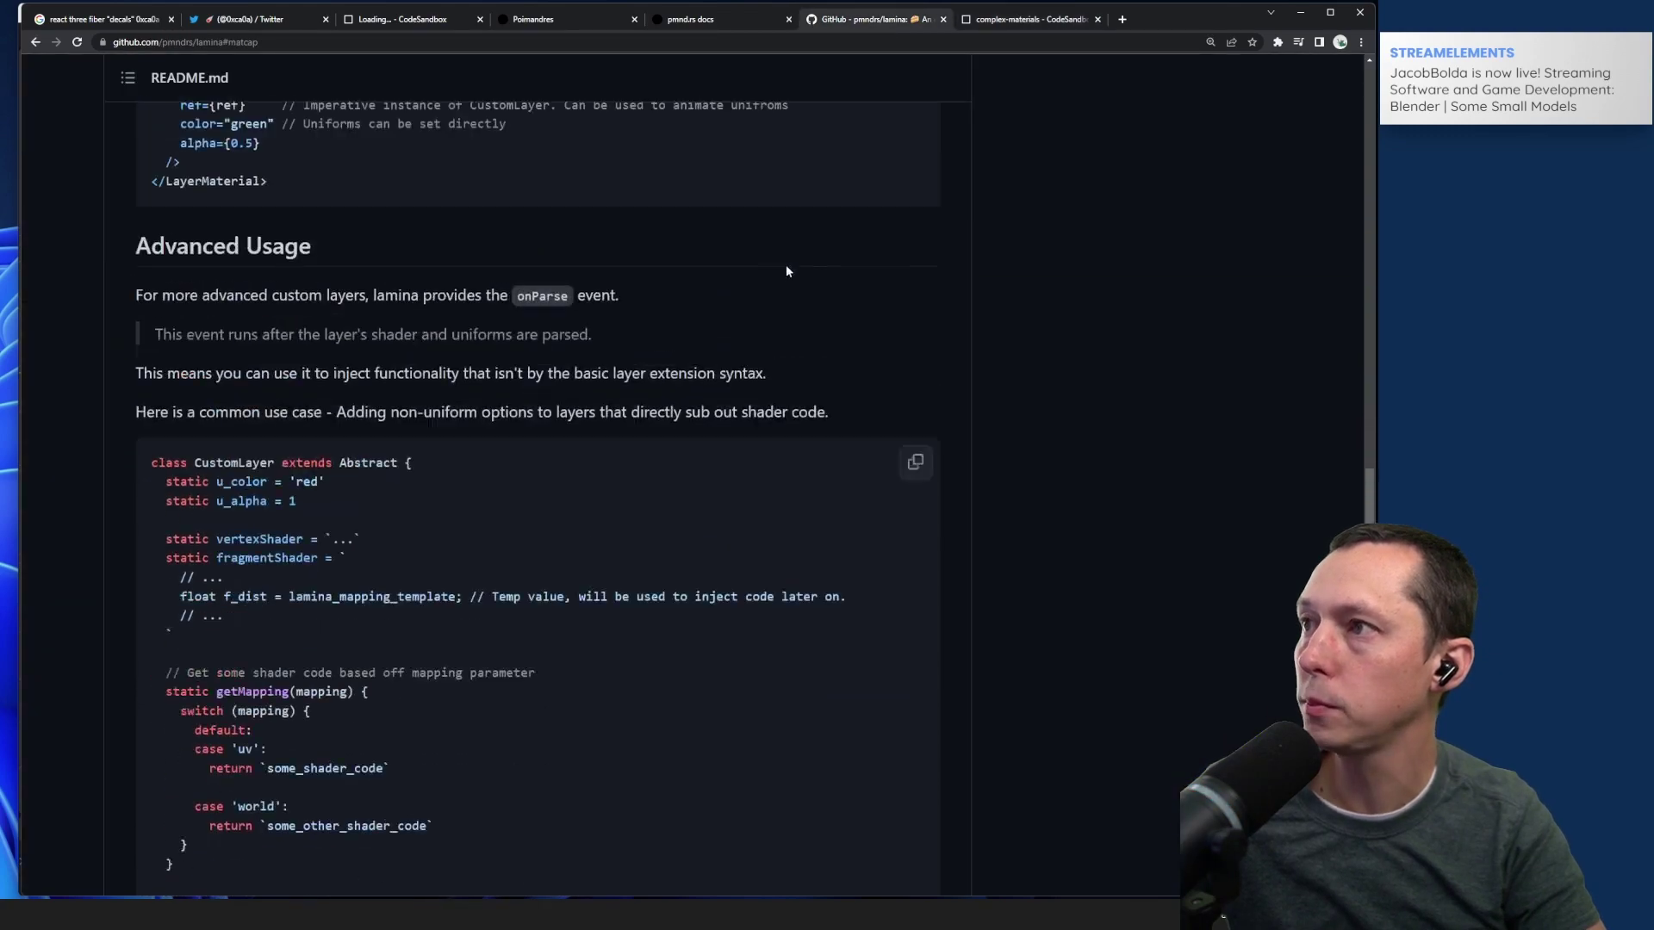
pyautogui.scroll(-8, 732, 250)
pyautogui.scroll(-5, 646, 233)
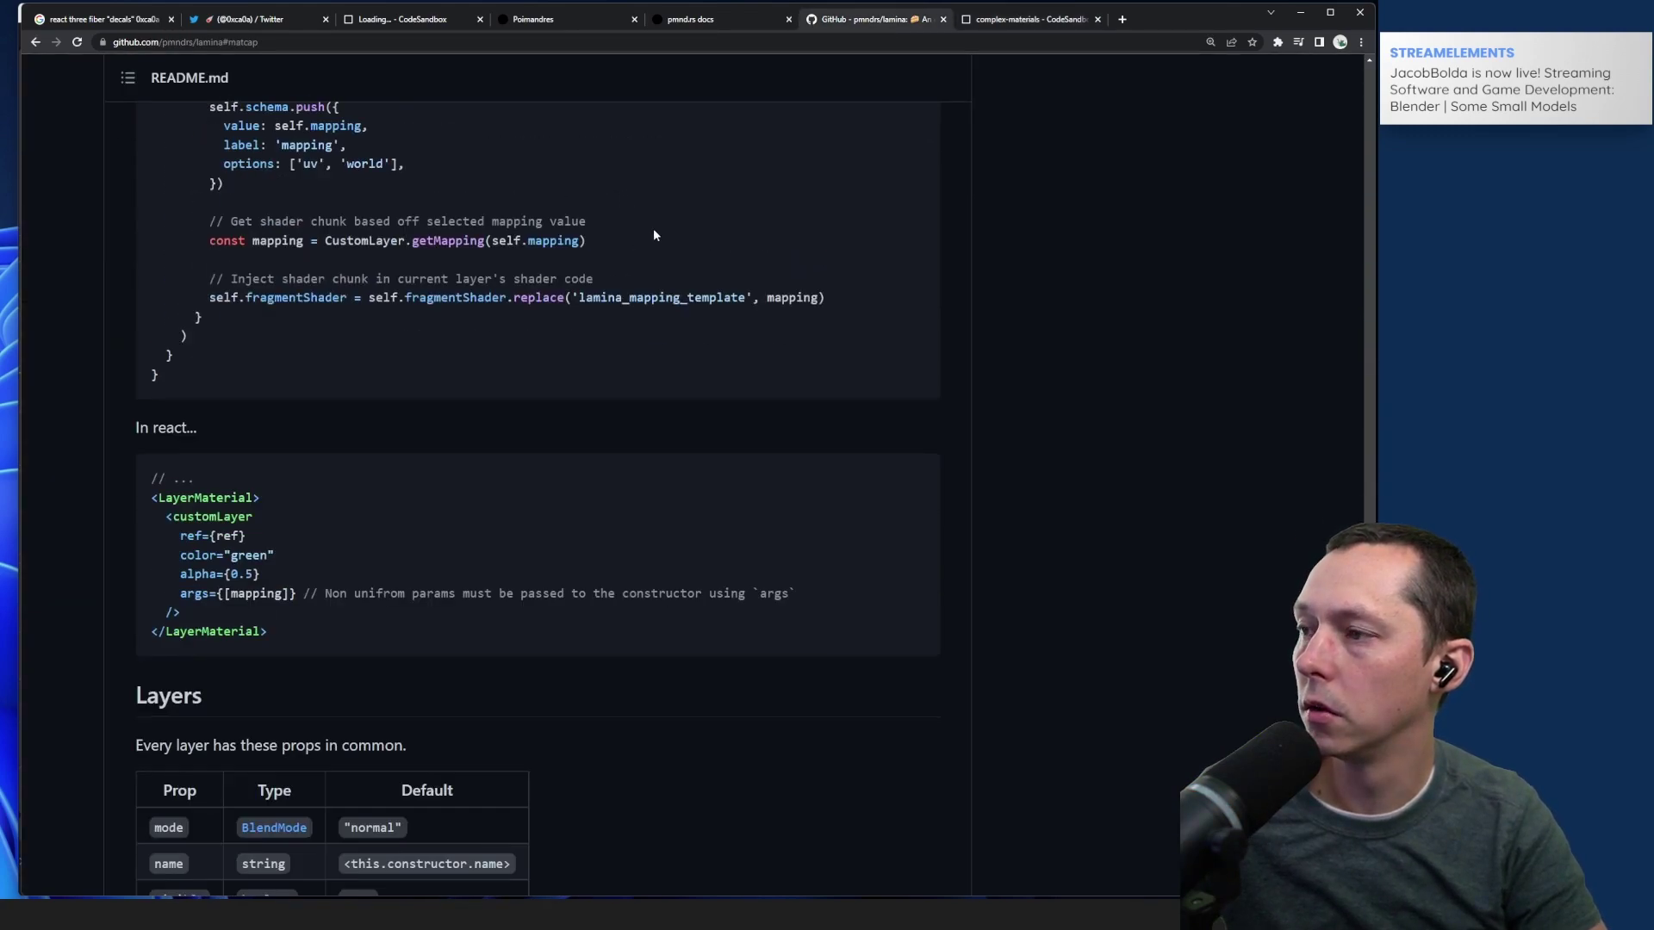
pyautogui.scroll(-5, 653, 234)
pyautogui.scroll(12, 775, 285)
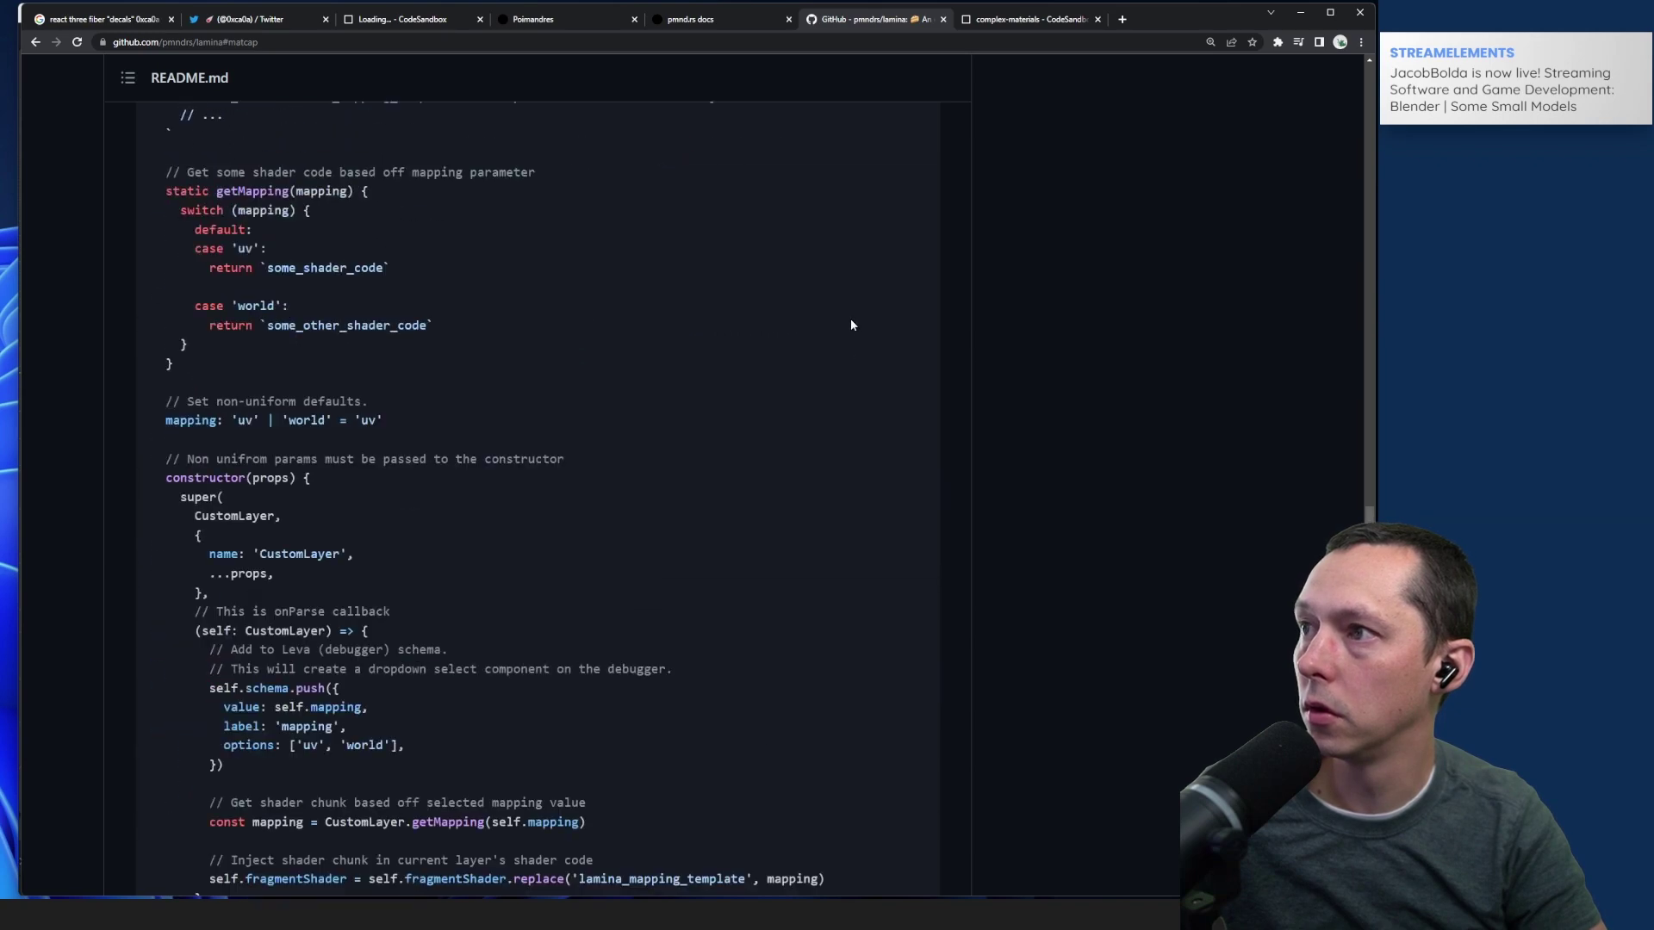
pyautogui.scroll(-1, 846, 331)
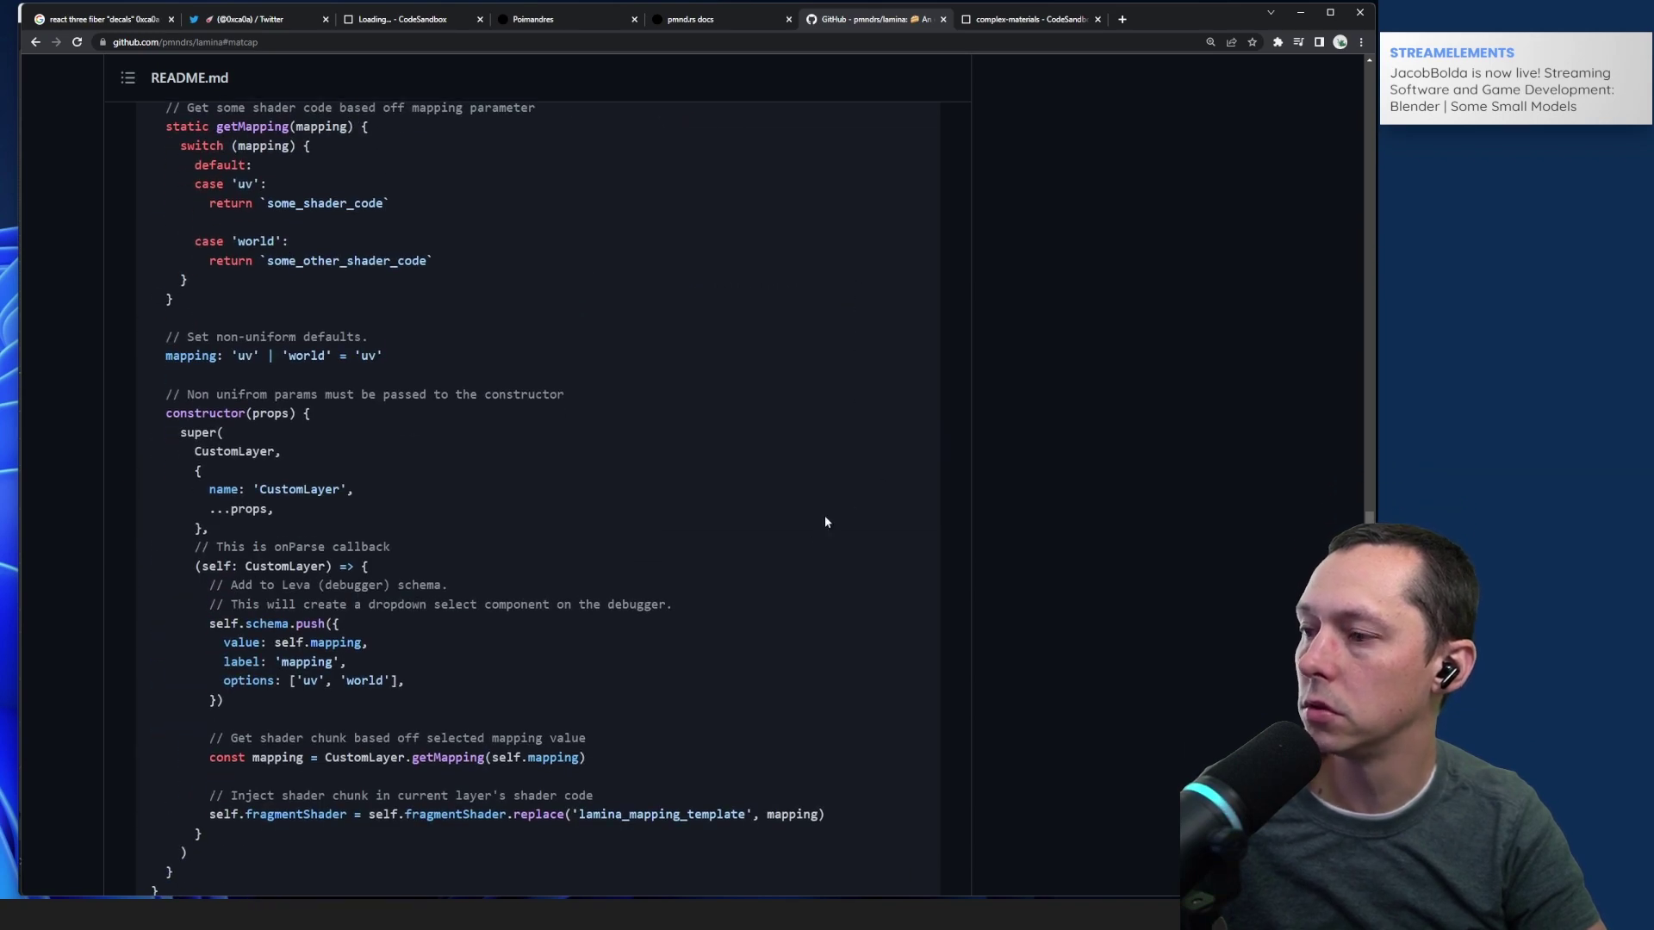
pyautogui.scroll(3, 778, 546)
pyautogui.scroll(2, 764, 564)
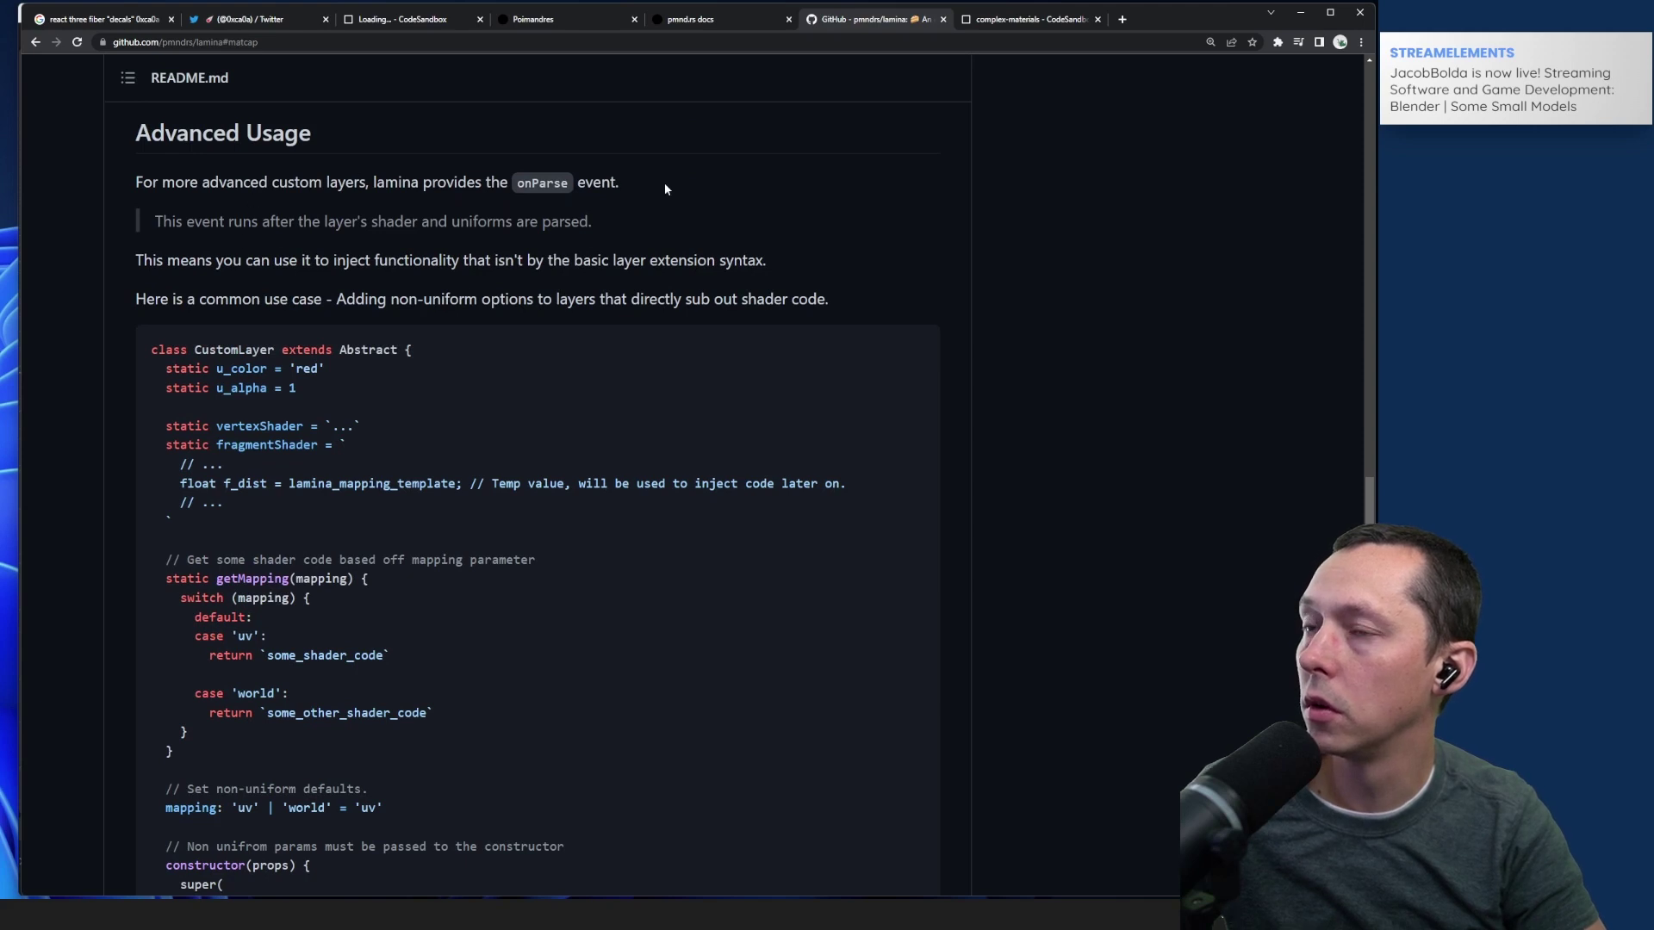
# Step: Read the Advanced Usage introduction, highlighting the text on injecting functionality and adding non-uniform options to layers
pyautogui.moveTo(251, 260); pyautogui.dragTo(722, 261)
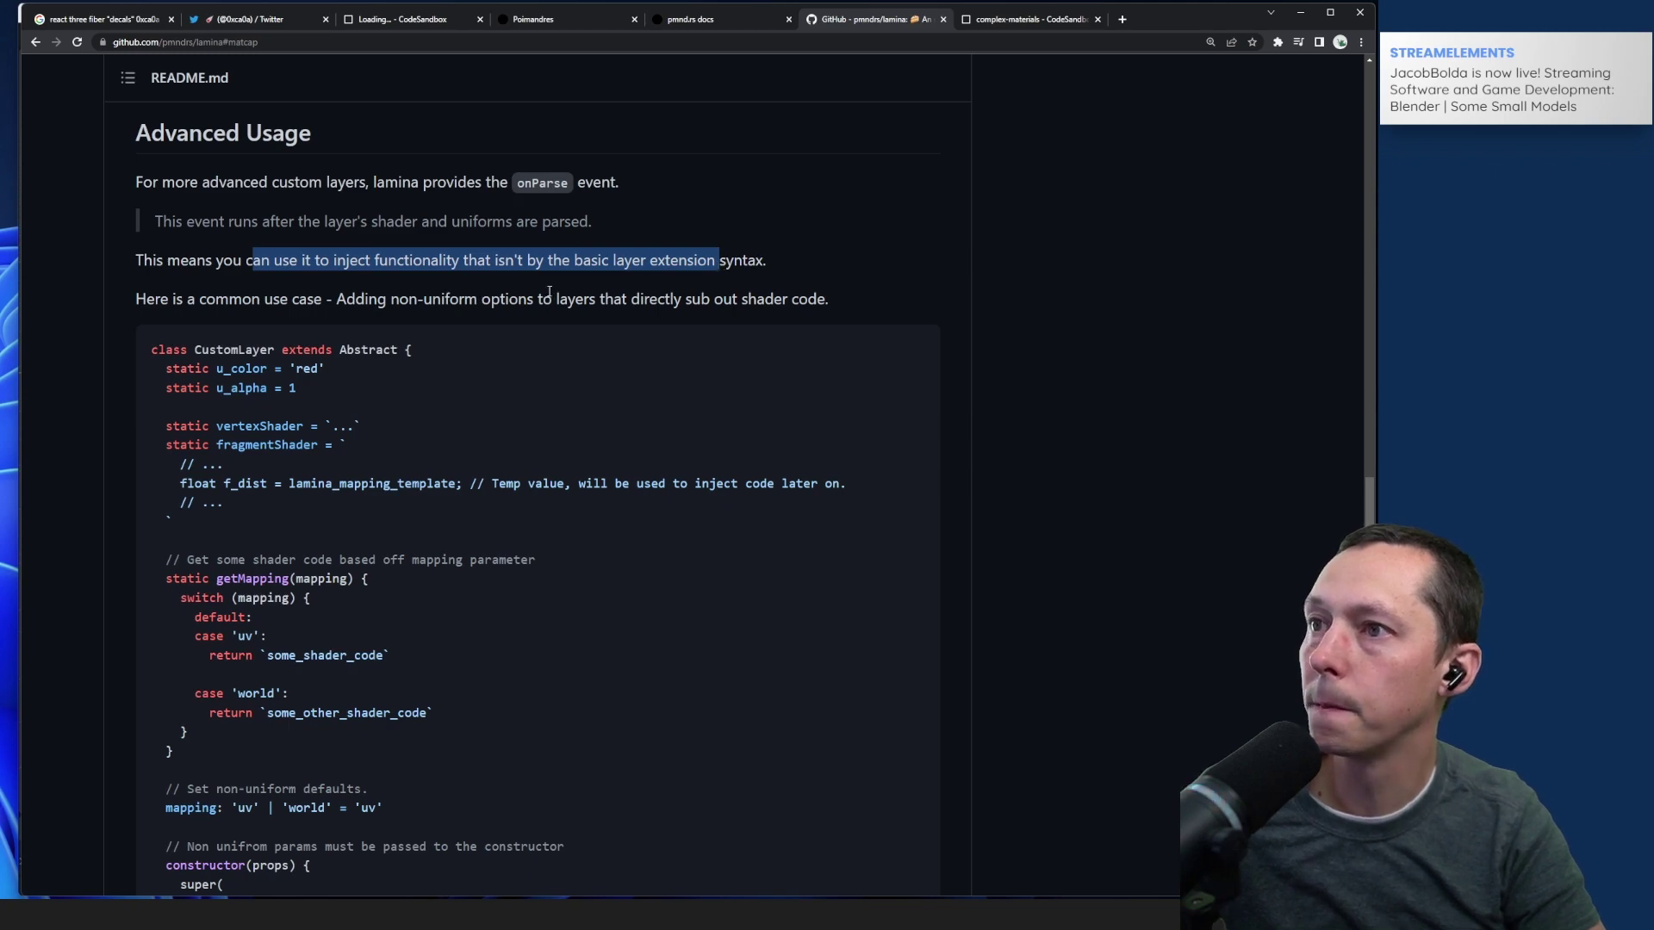
pyautogui.scroll(-7, 731, 305)
pyautogui.scroll(8, 778, 375)
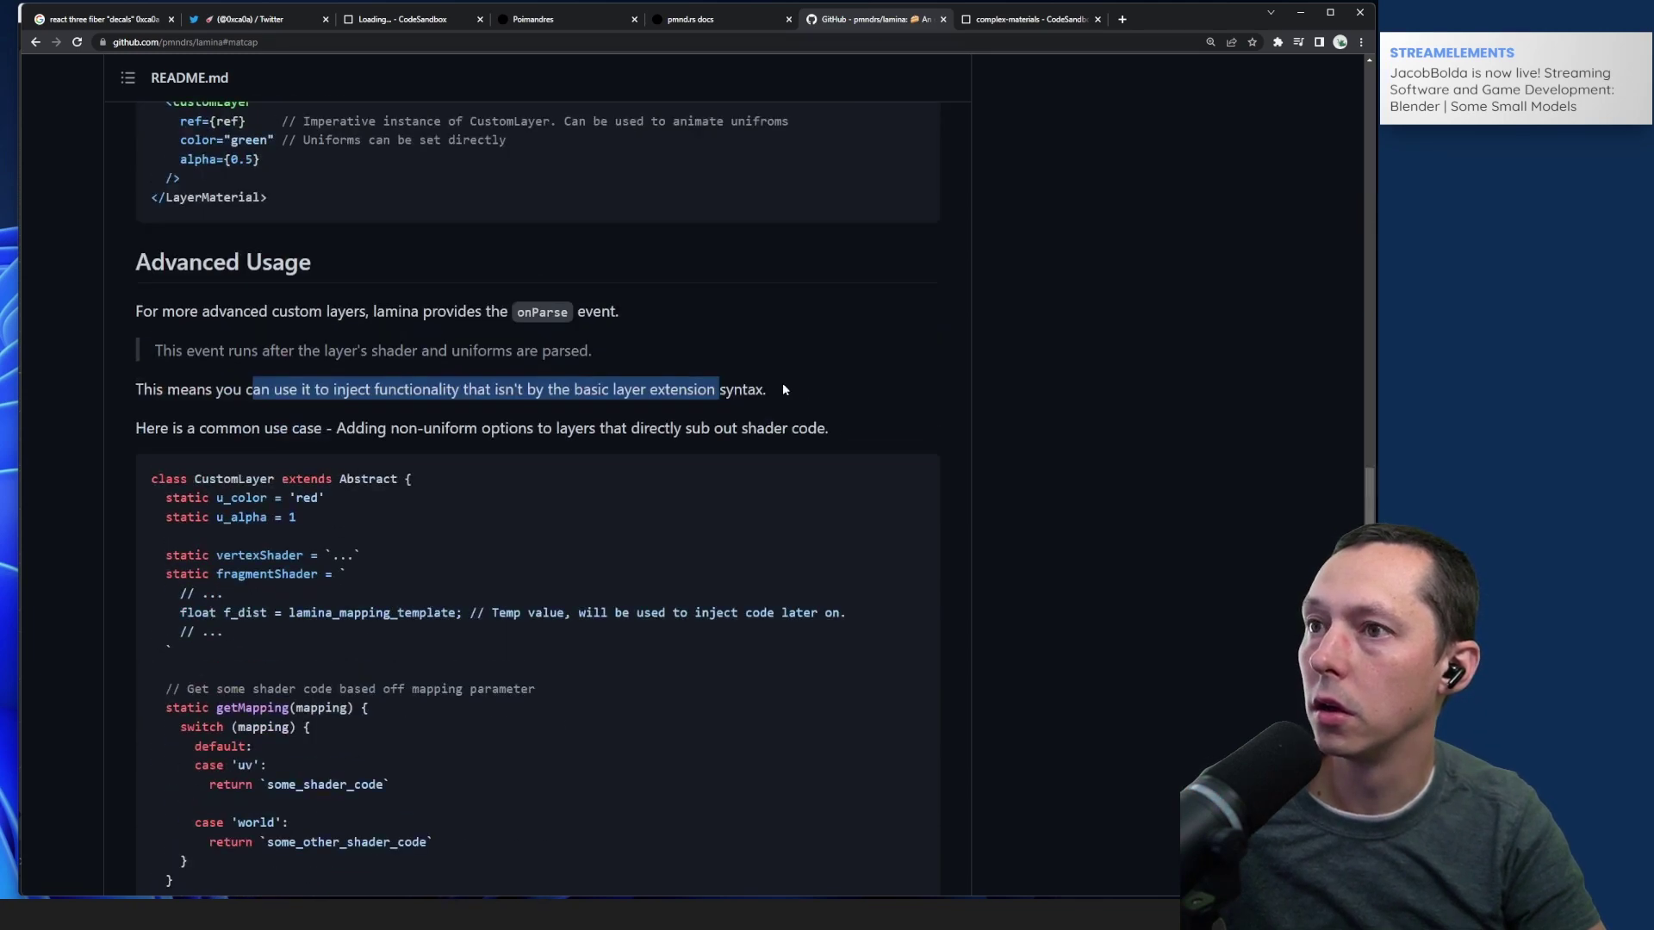
pyautogui.moveTo(491, 428); pyautogui.dragTo(827, 429)
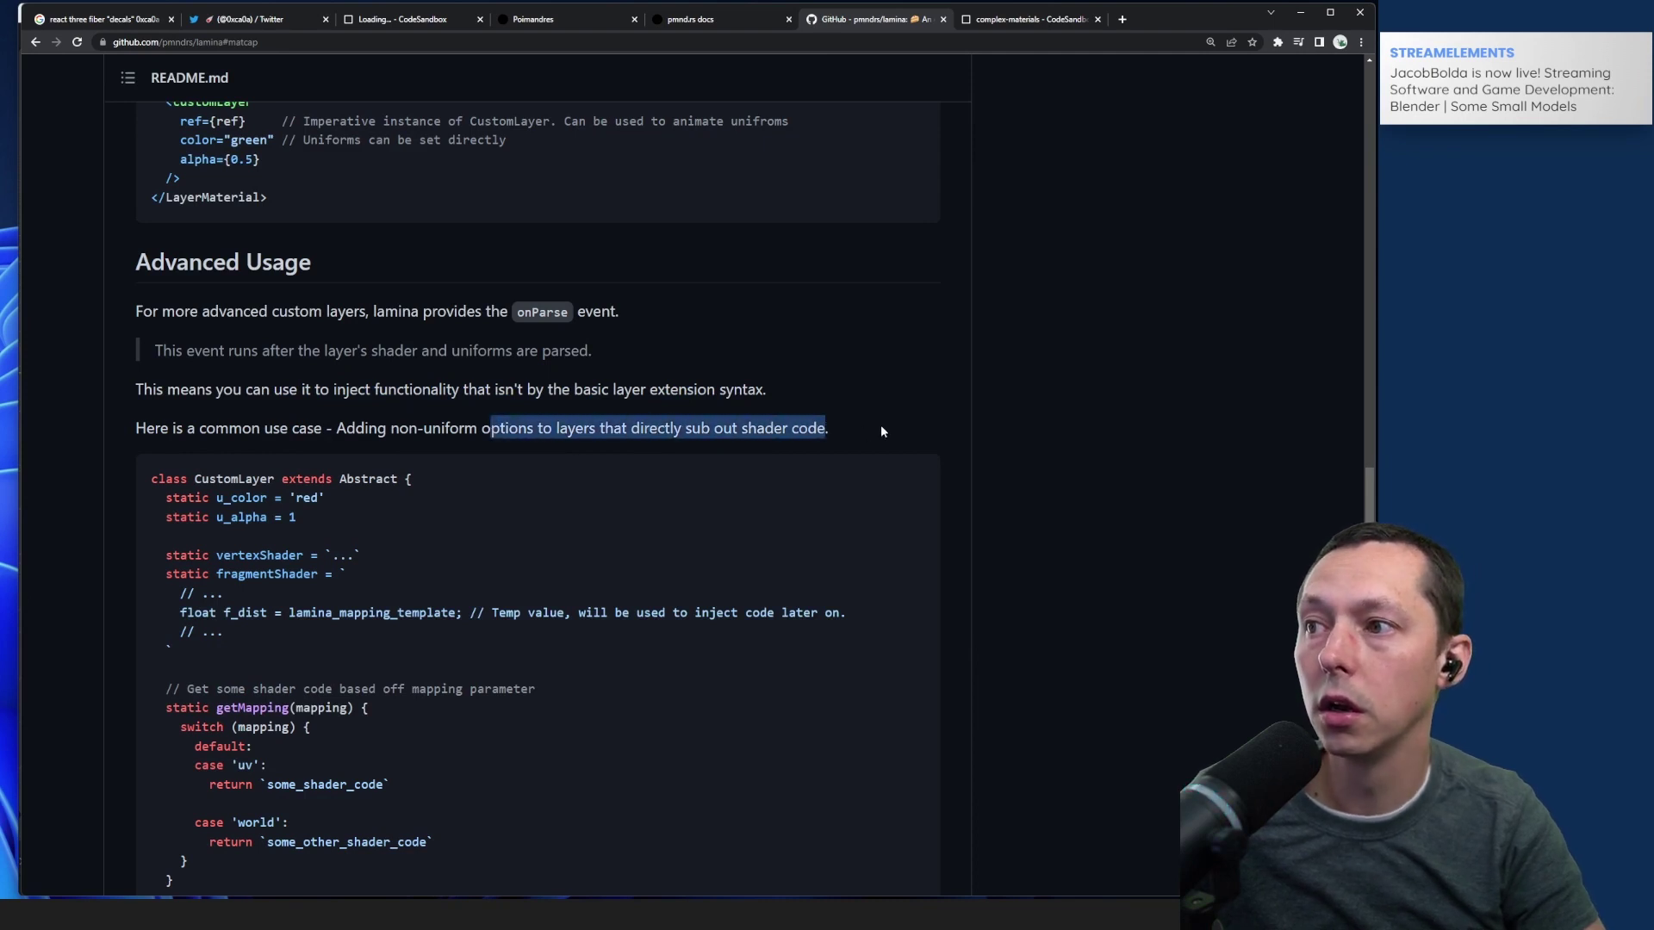
# Step: Highlight the use-case text on adding non-uniform options and the fragmentShader block in the CustomLayer example
pyautogui.click(445, 428)
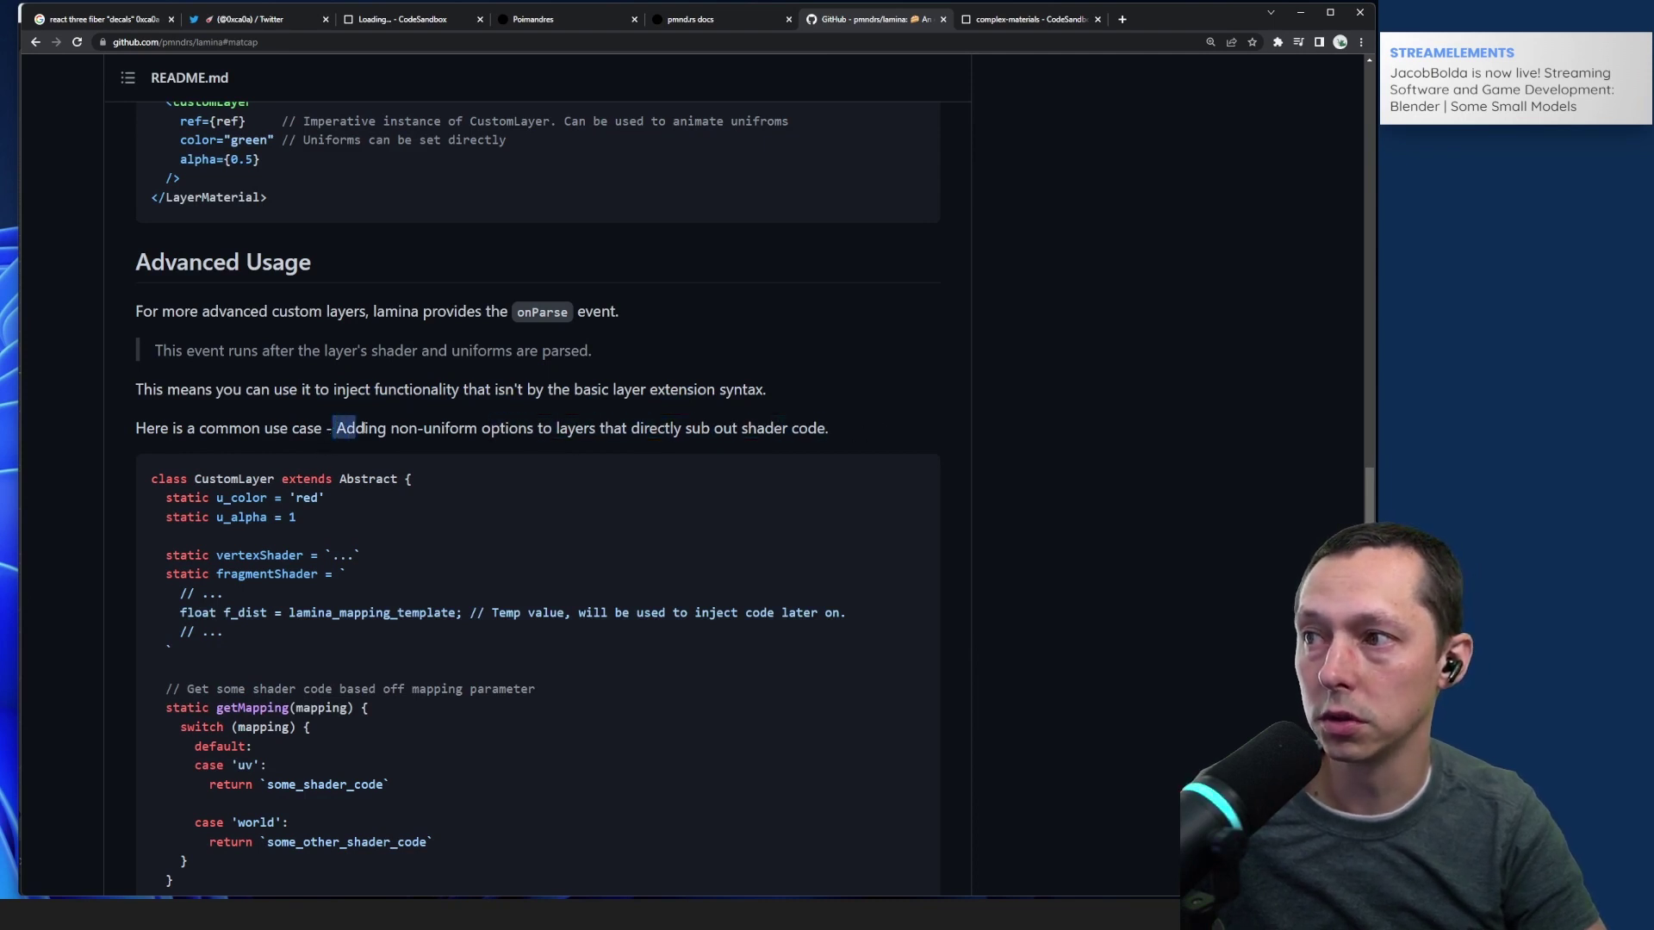
pyautogui.moveTo(355, 428); pyautogui.dragTo(918, 429)
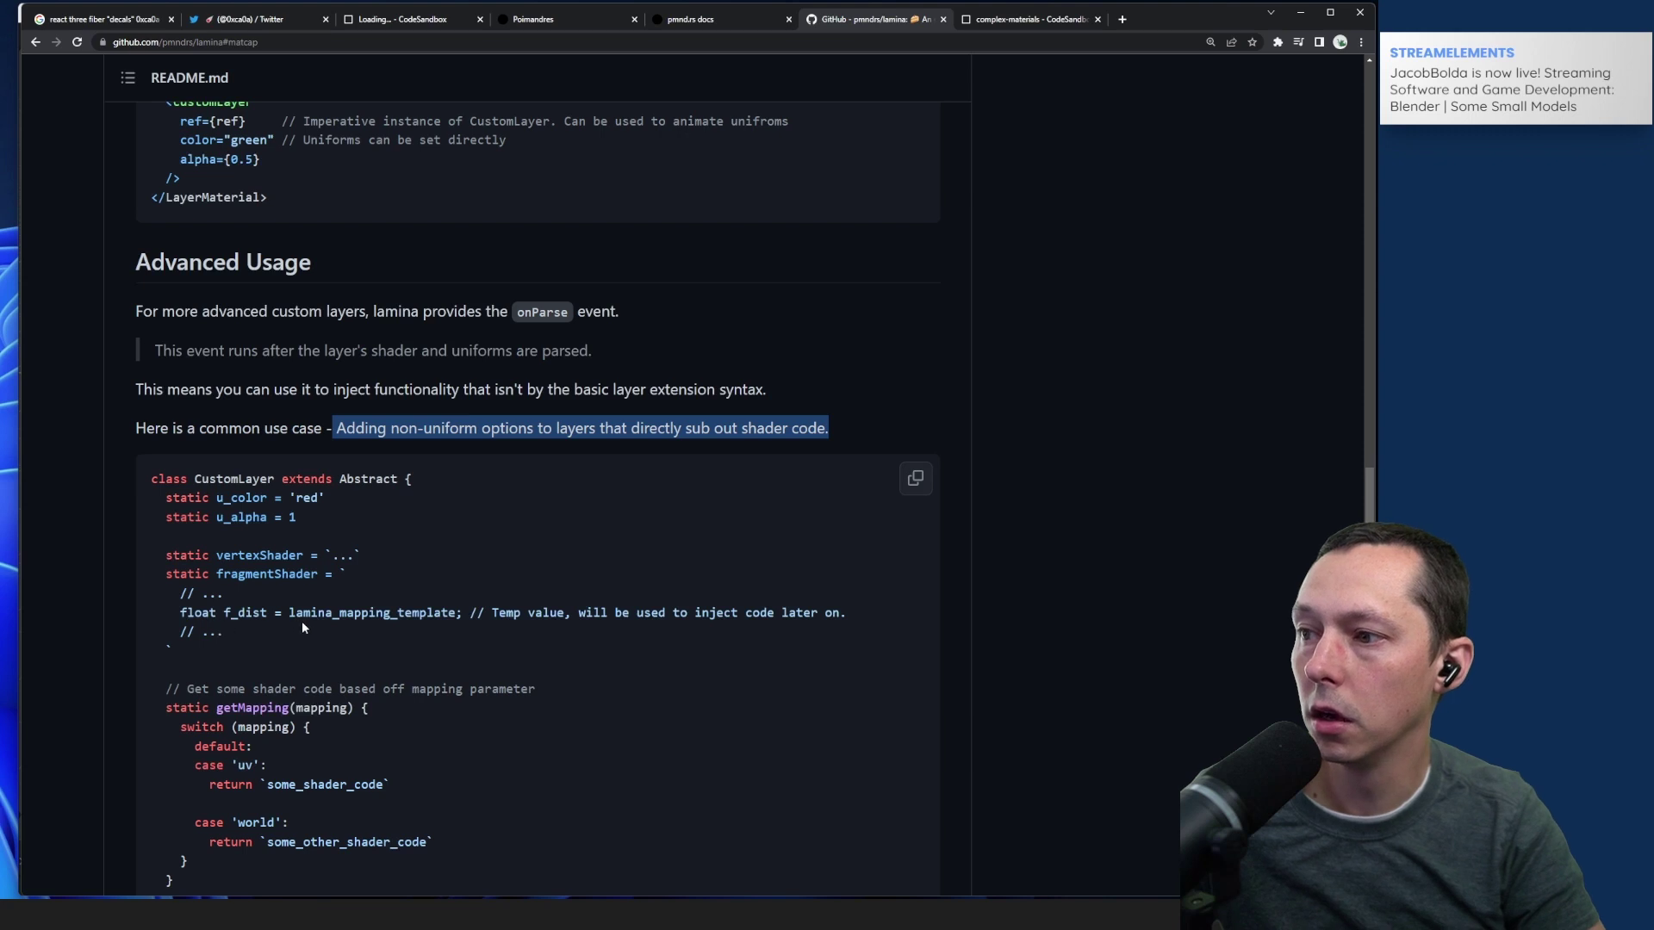
pyautogui.moveTo(162, 647); pyautogui.dragTo(126, 570)
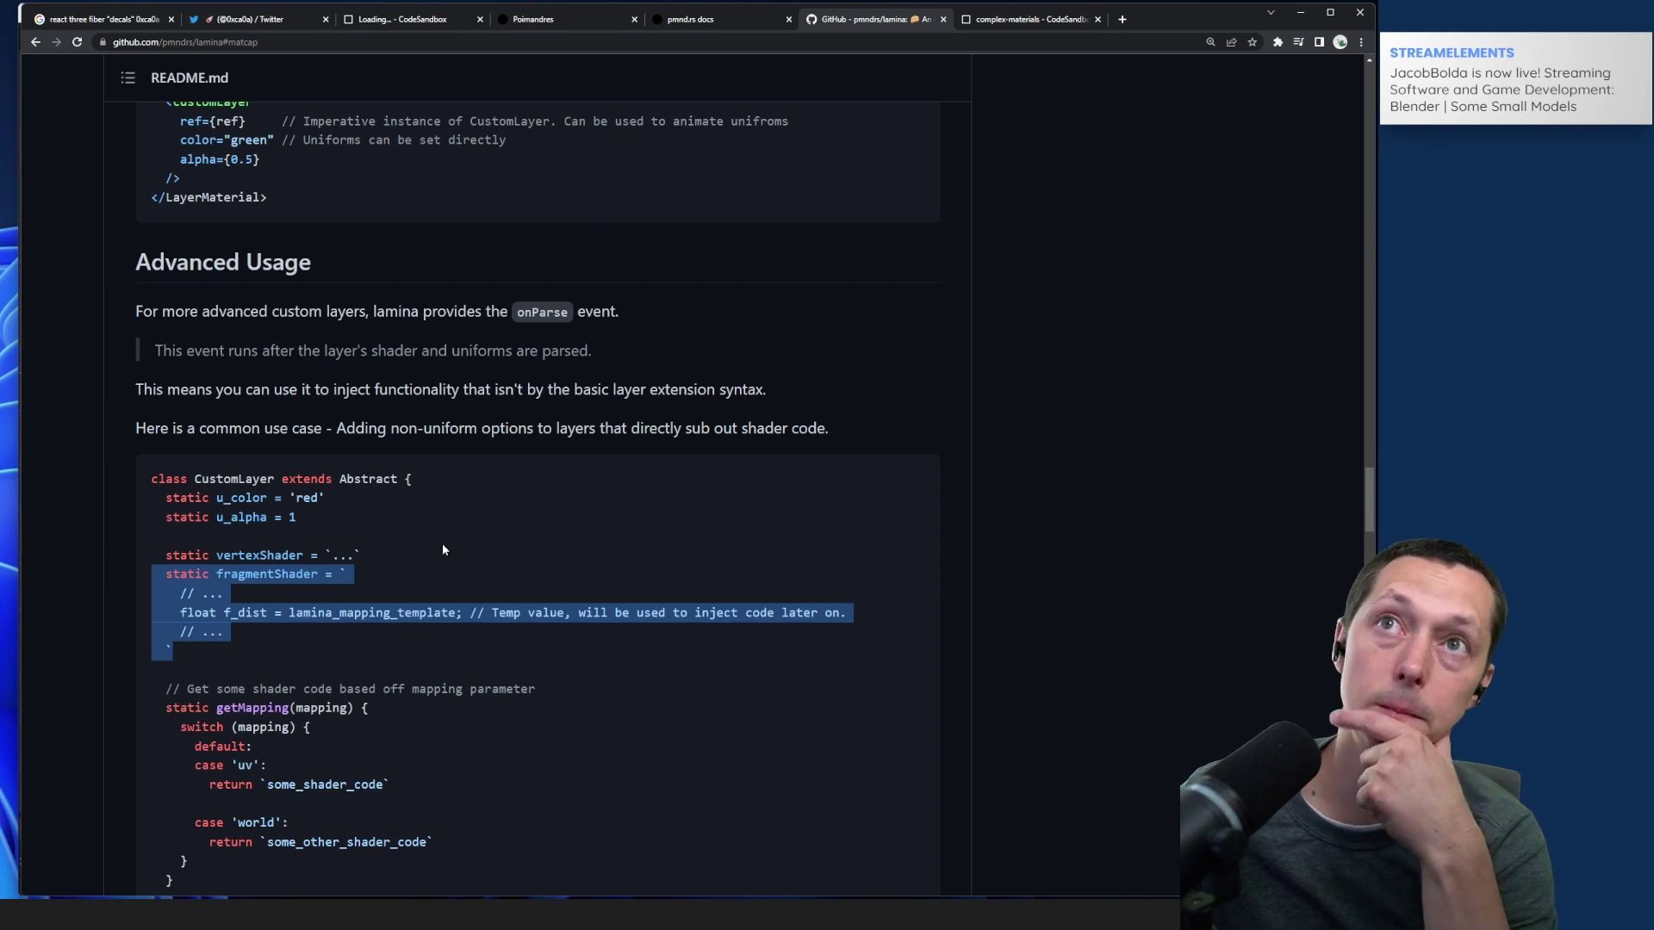
# Step: Search Google for "wgsl" in a new tab and highlight WebGPU and WGSL in the W3C result's description
pyautogui.click(1121, 19)
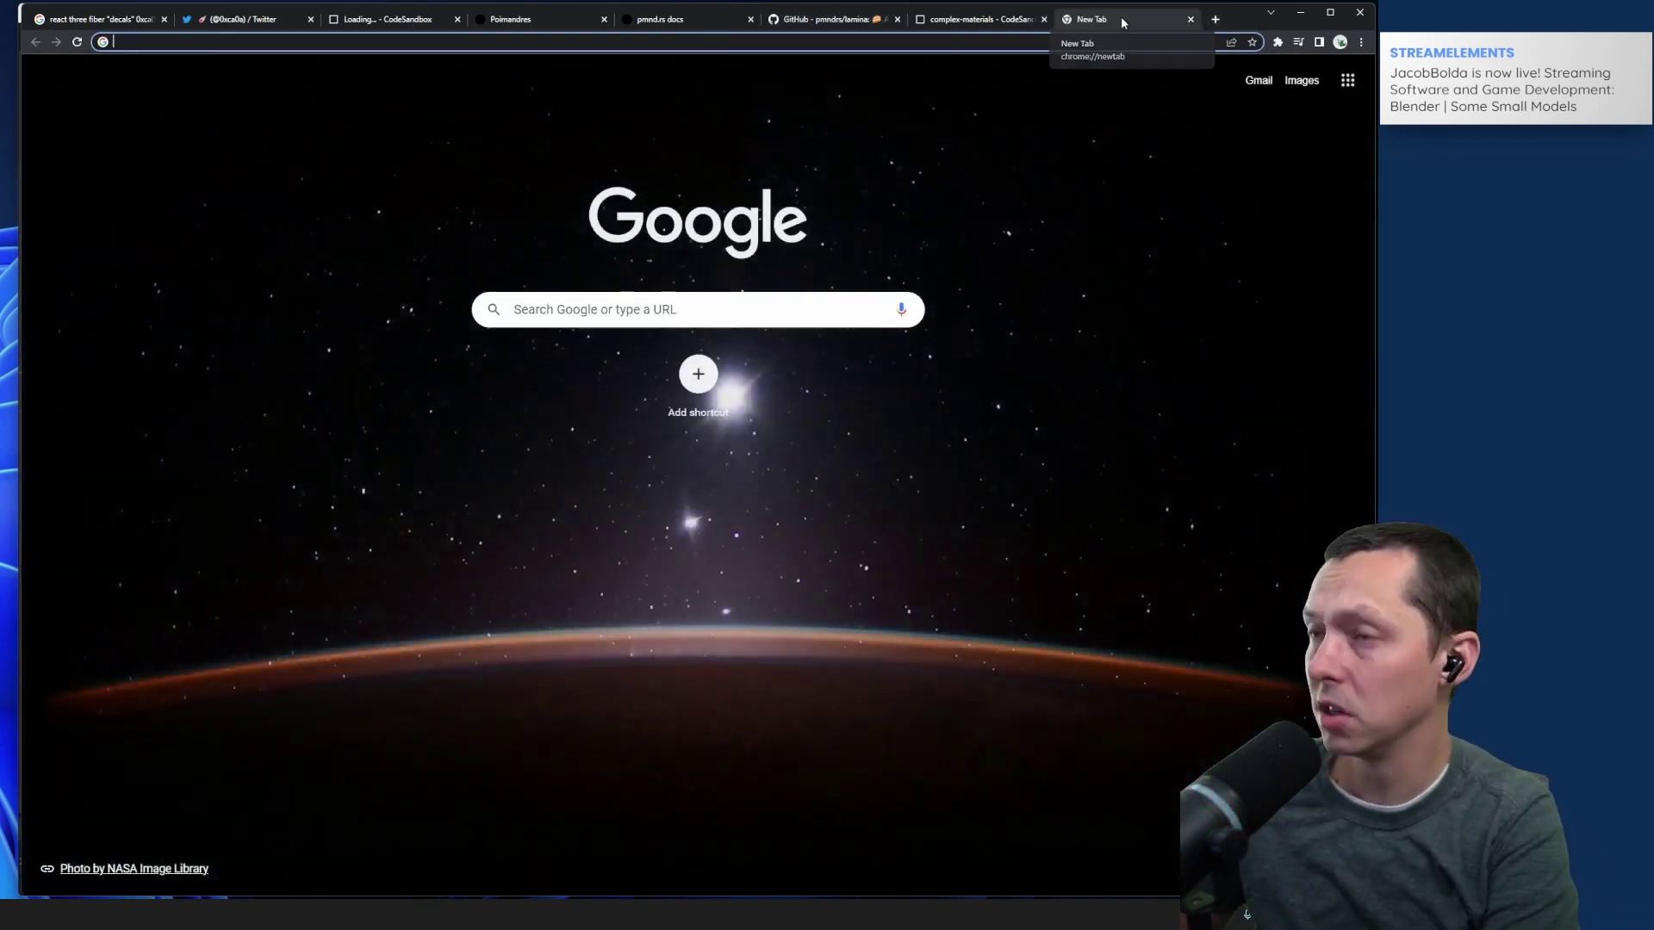
pyautogui.write('wgsl')
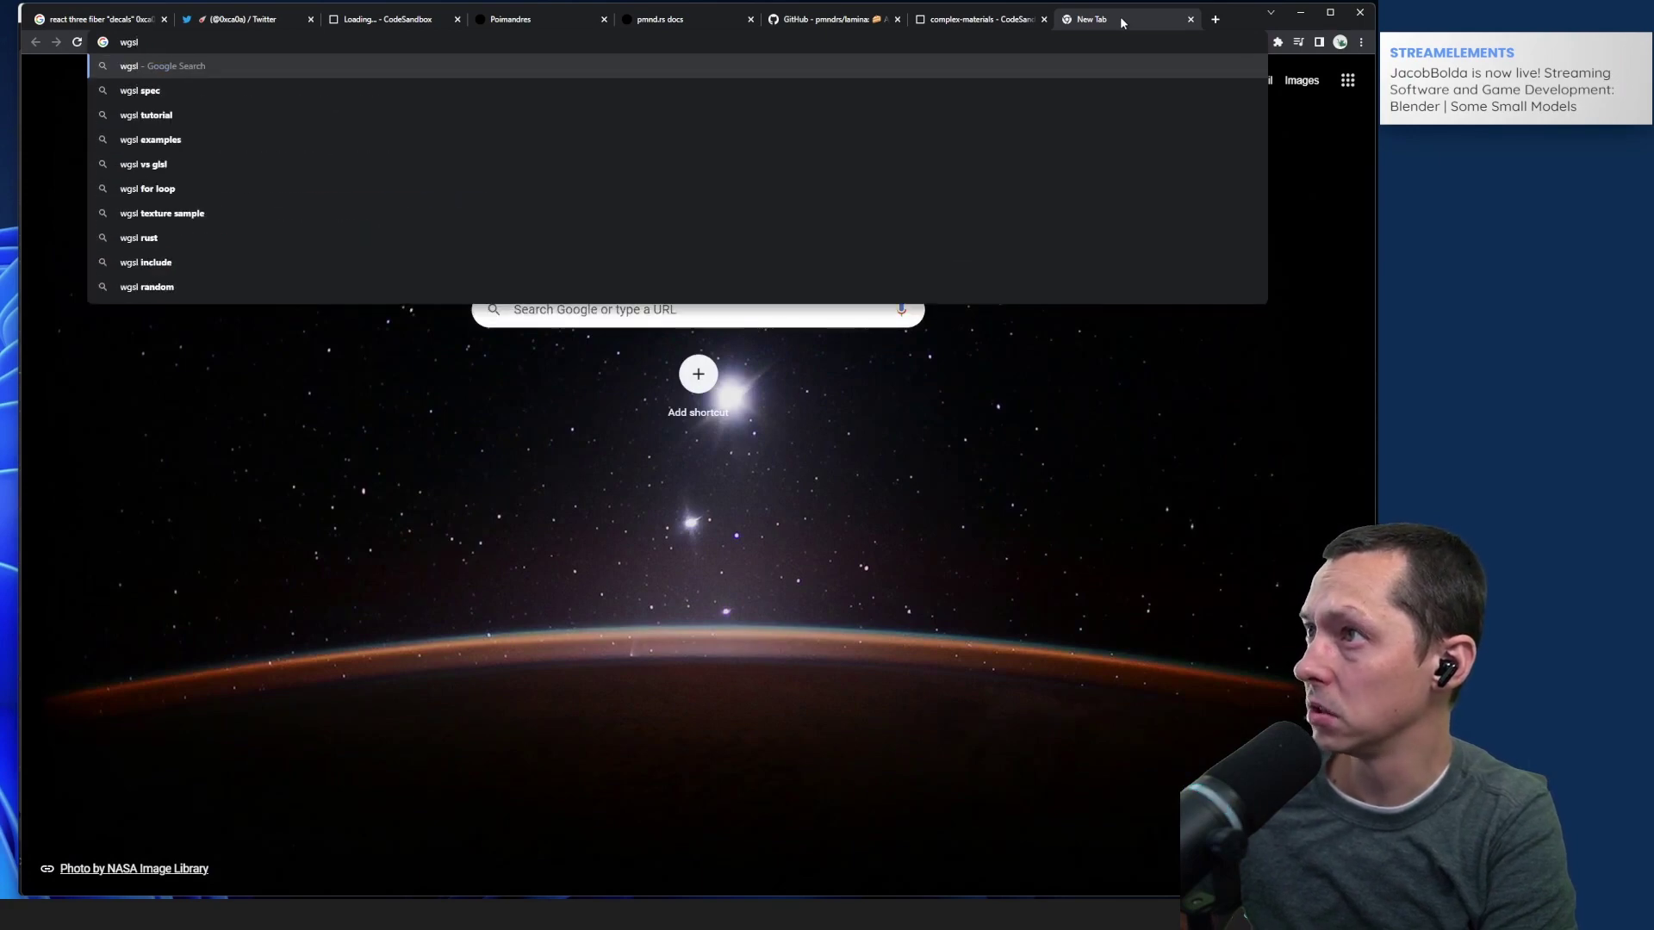
pyautogui.press('Return')
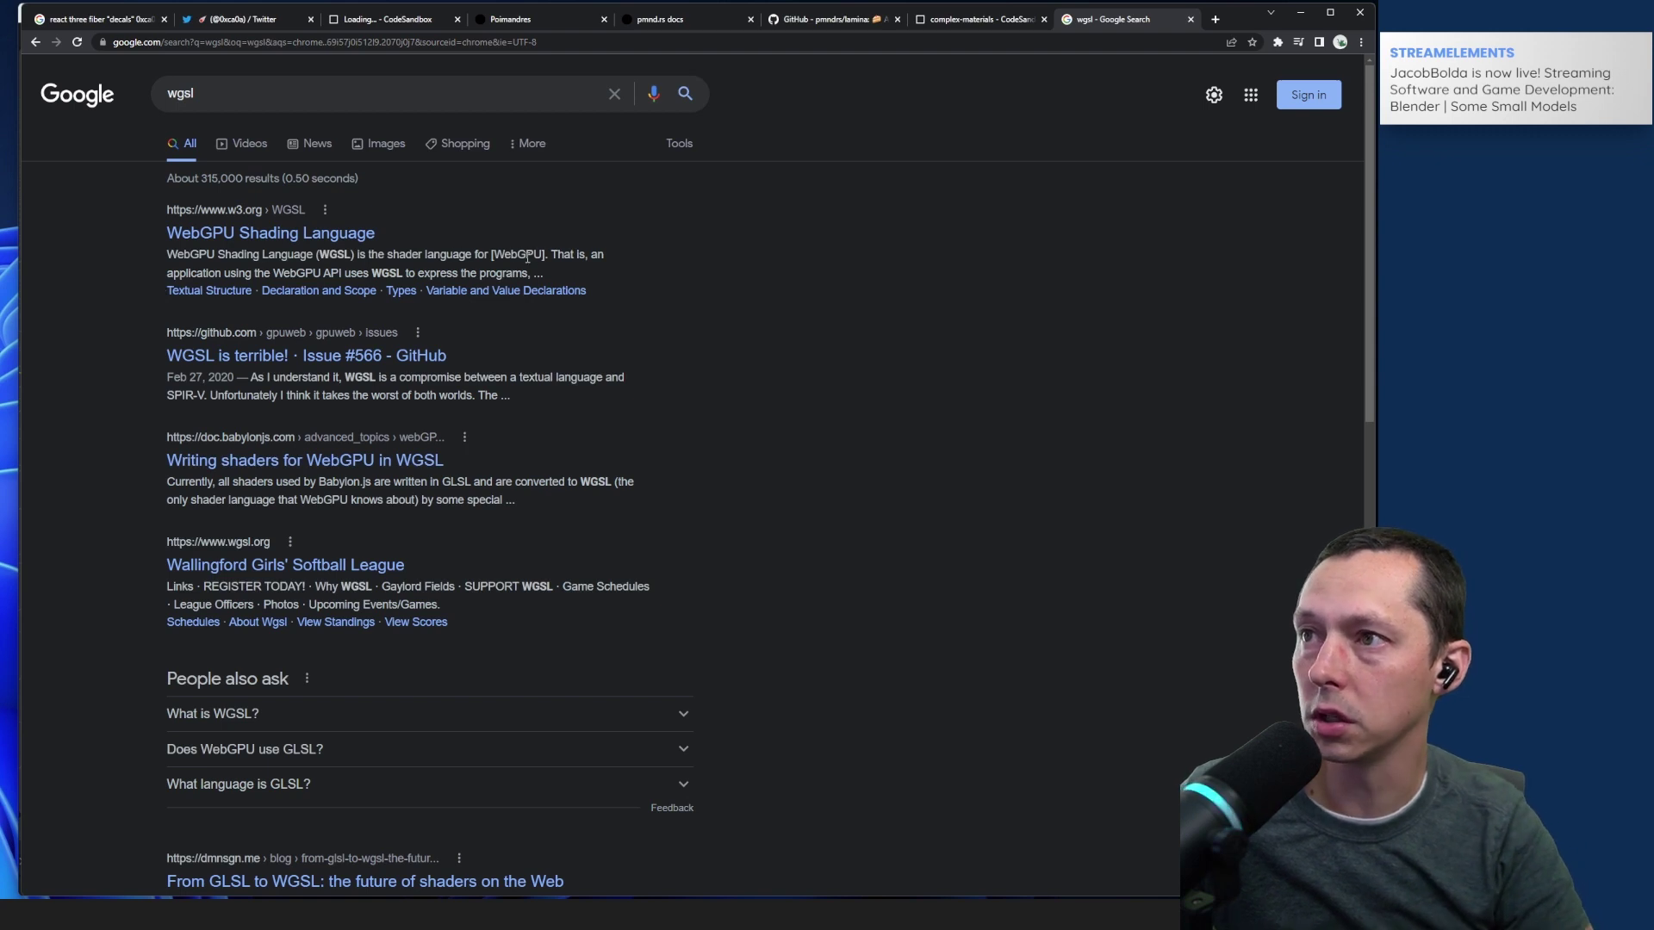
pyautogui.moveTo(491, 255); pyautogui.dragTo(543, 258)
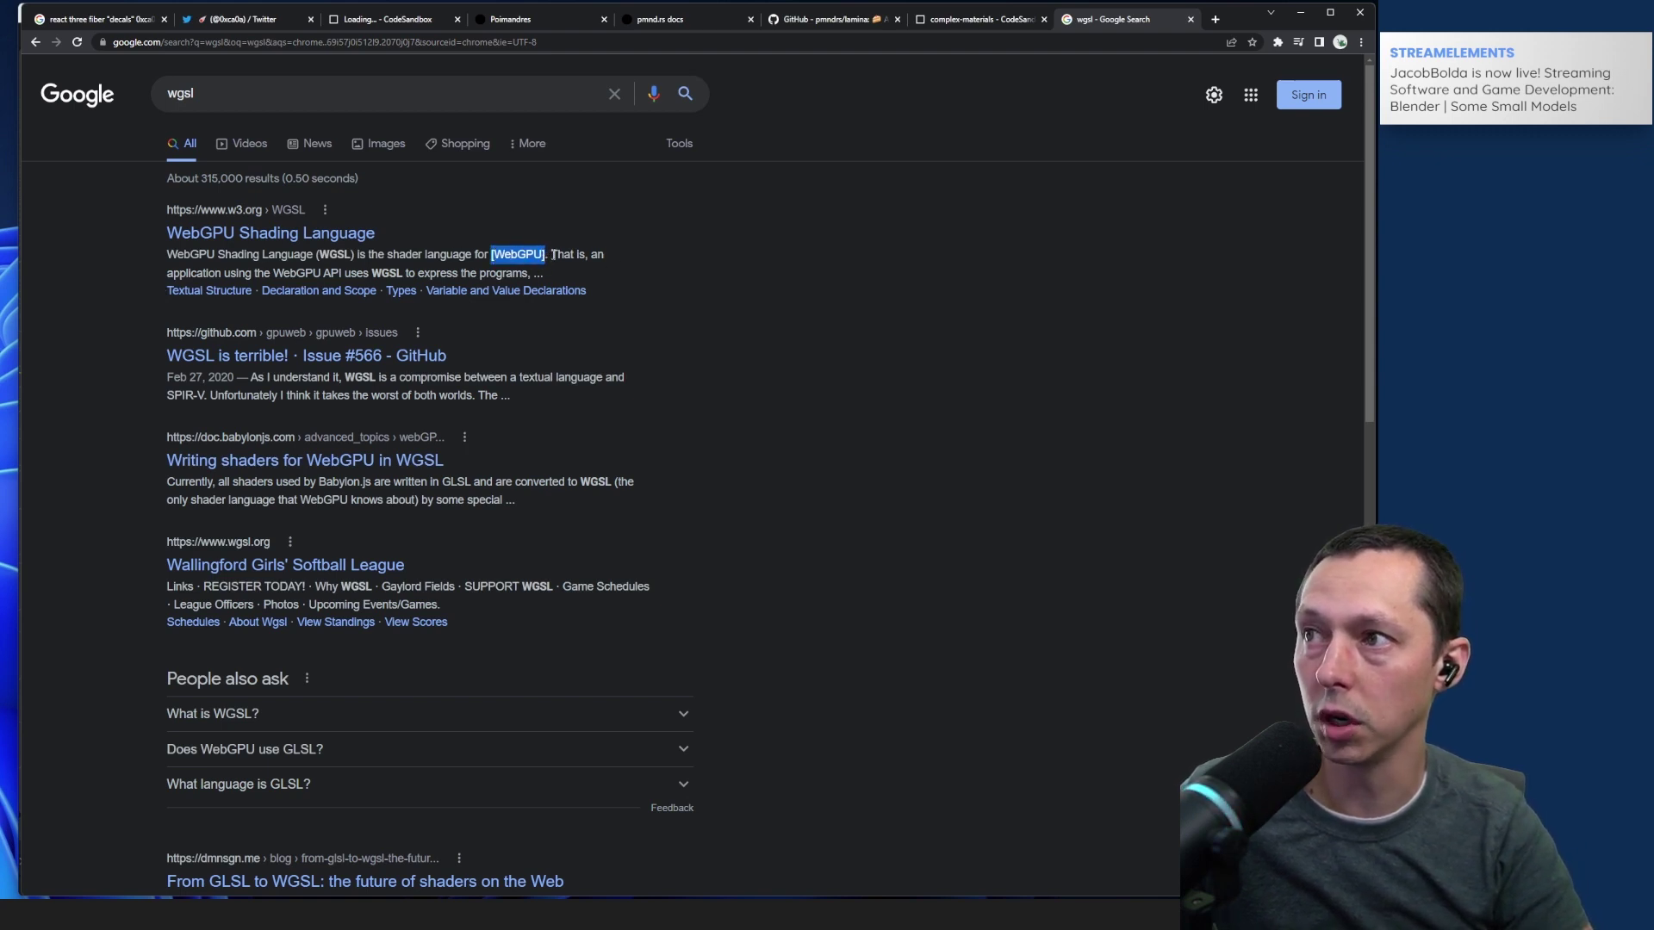
pyautogui.click(425, 253)
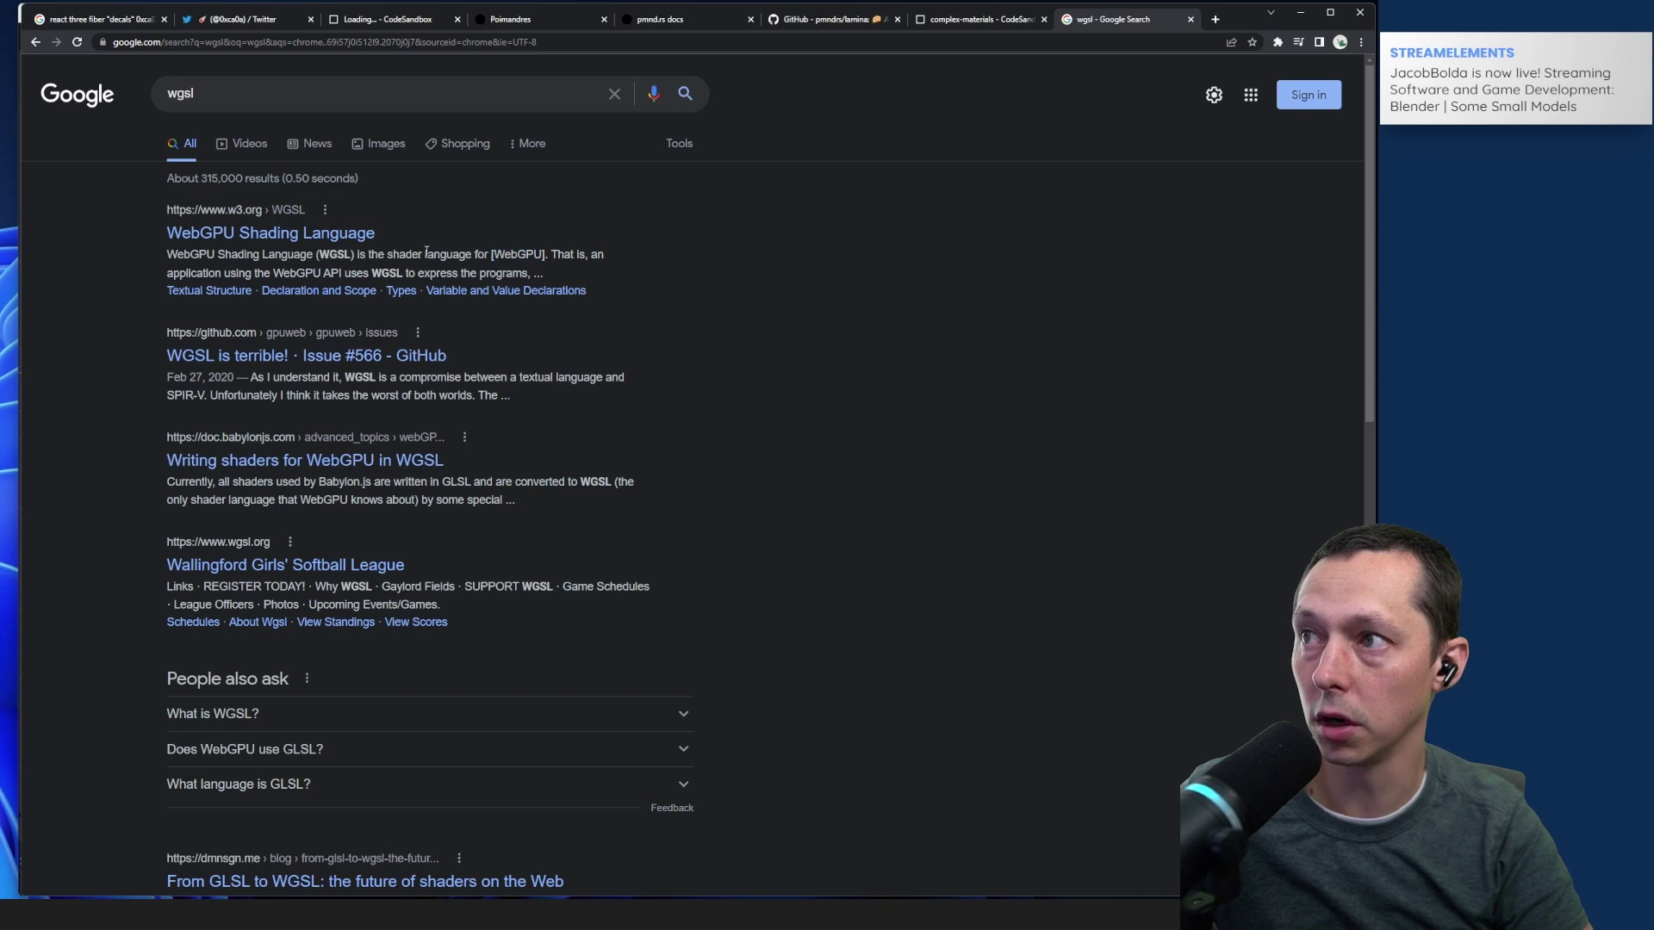
pyautogui.doubleClick(346, 256)
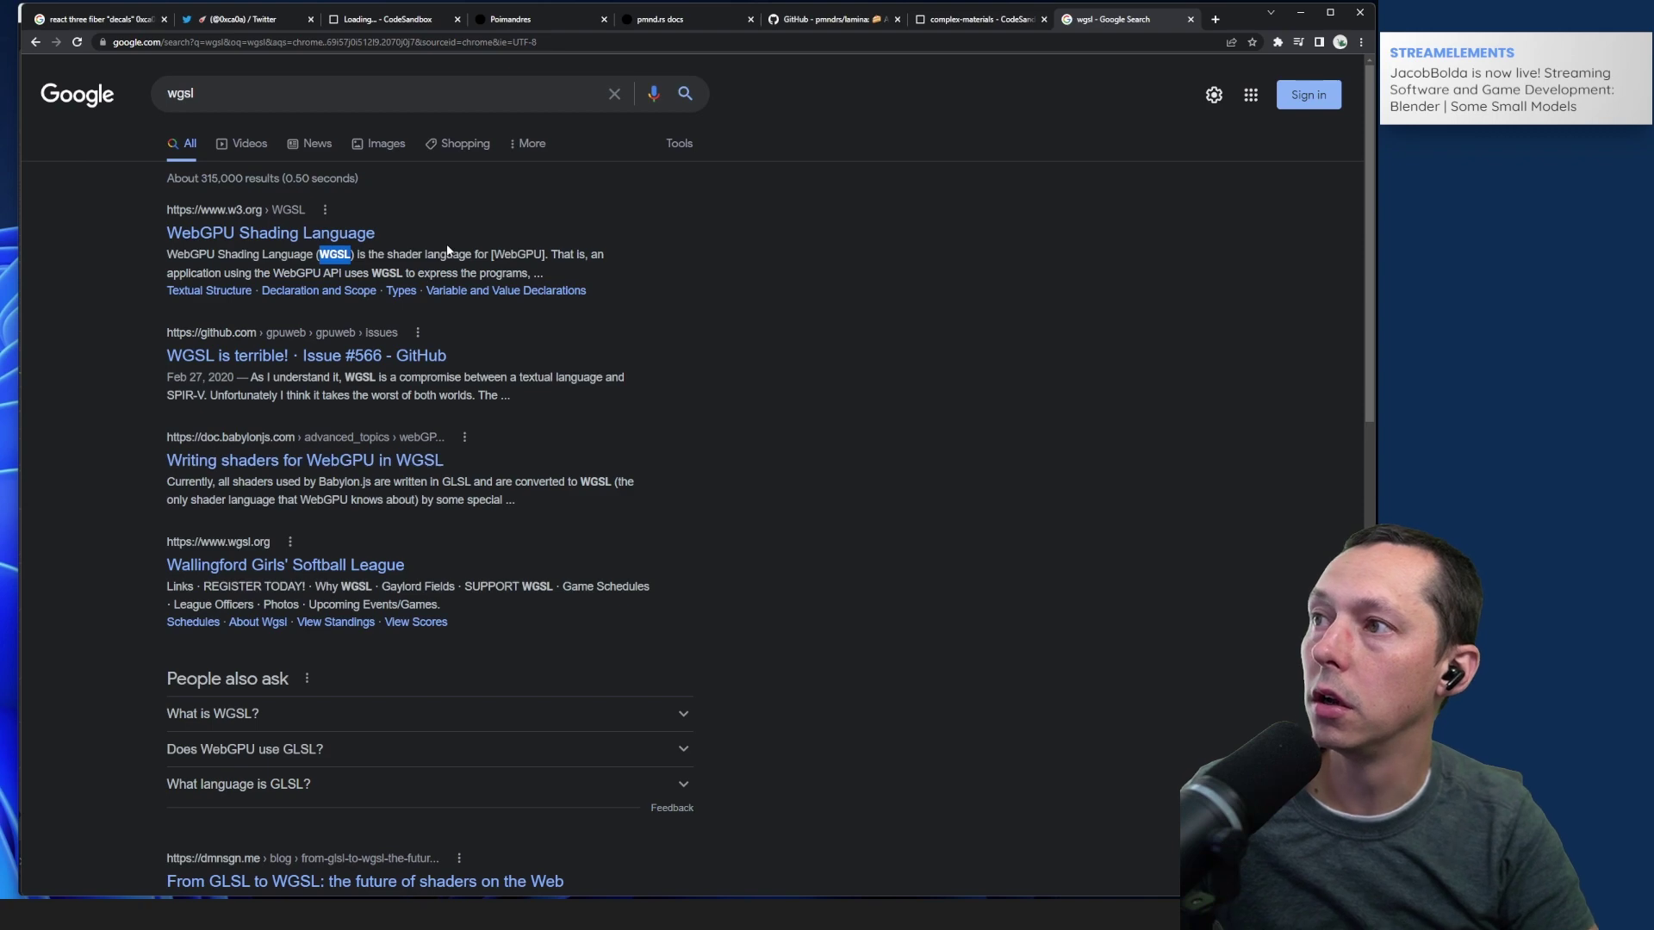
# Step: Glance at the complex-materials sandbox, return to the lamina README and highlight the CustomLayer's fragmentShader block again
pyautogui.click(1067, 313)
pyautogui.click(937, 22)
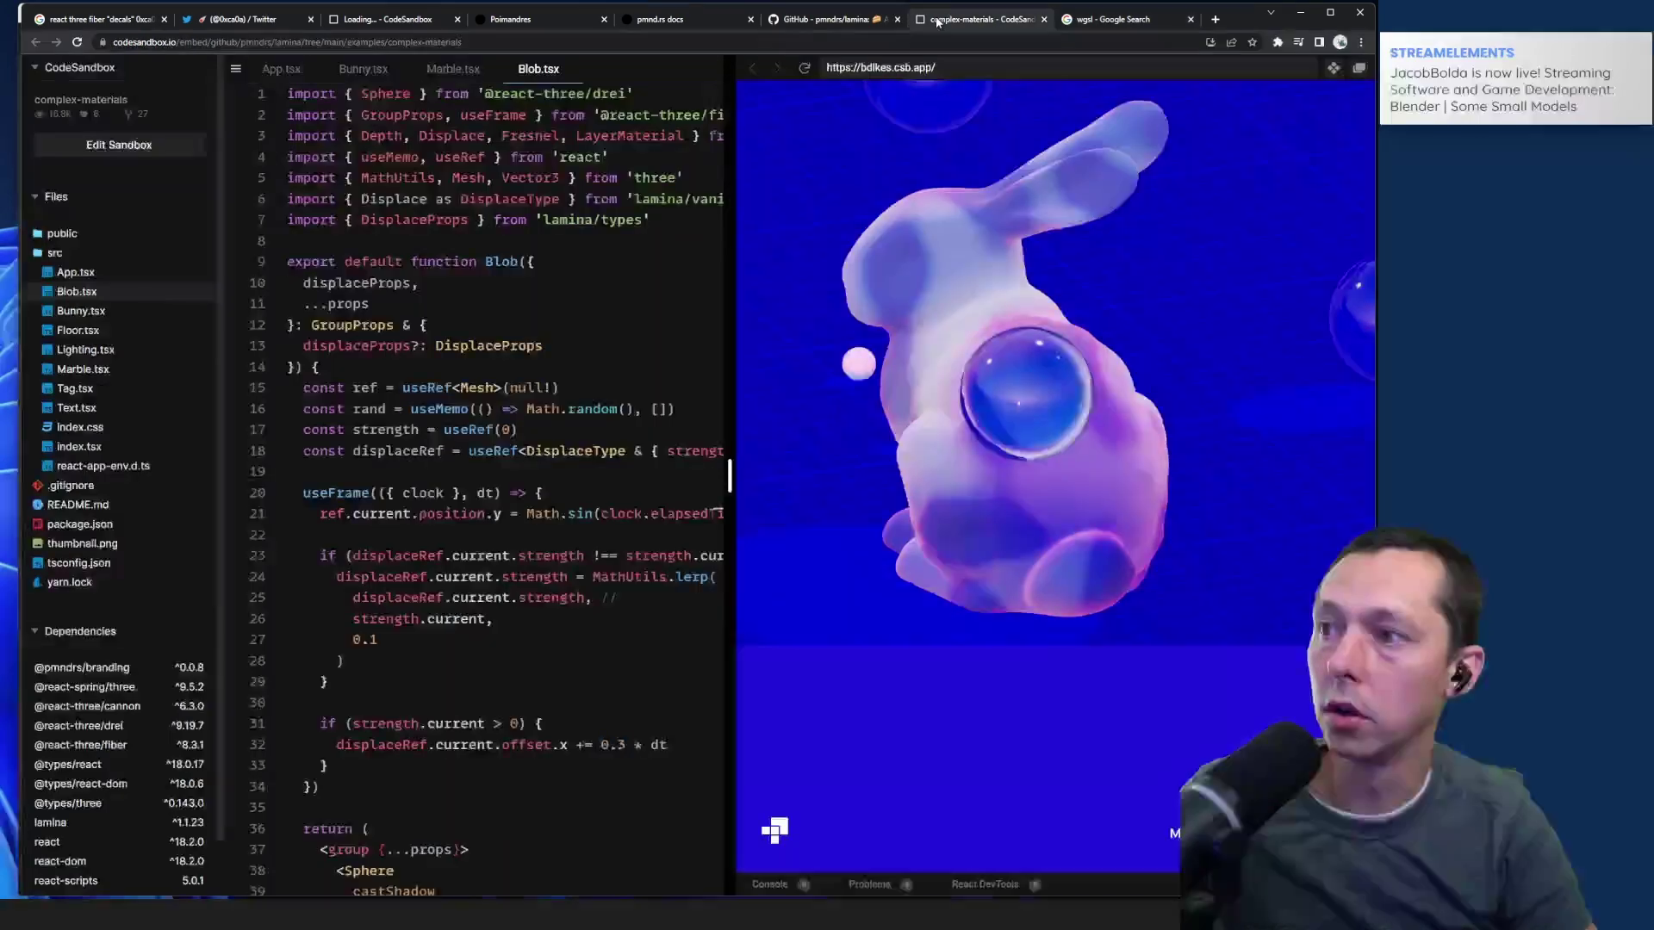
pyautogui.click(834, 21)
pyautogui.click(413, 554)
pyautogui.moveTo(188, 644); pyautogui.dragTo(131, 570)
# Step: Skim the rest of the lamina README, covering getMapping, the React example, layer props, blend modes and vertex layers
pyautogui.scroll(-3, 450, 453)
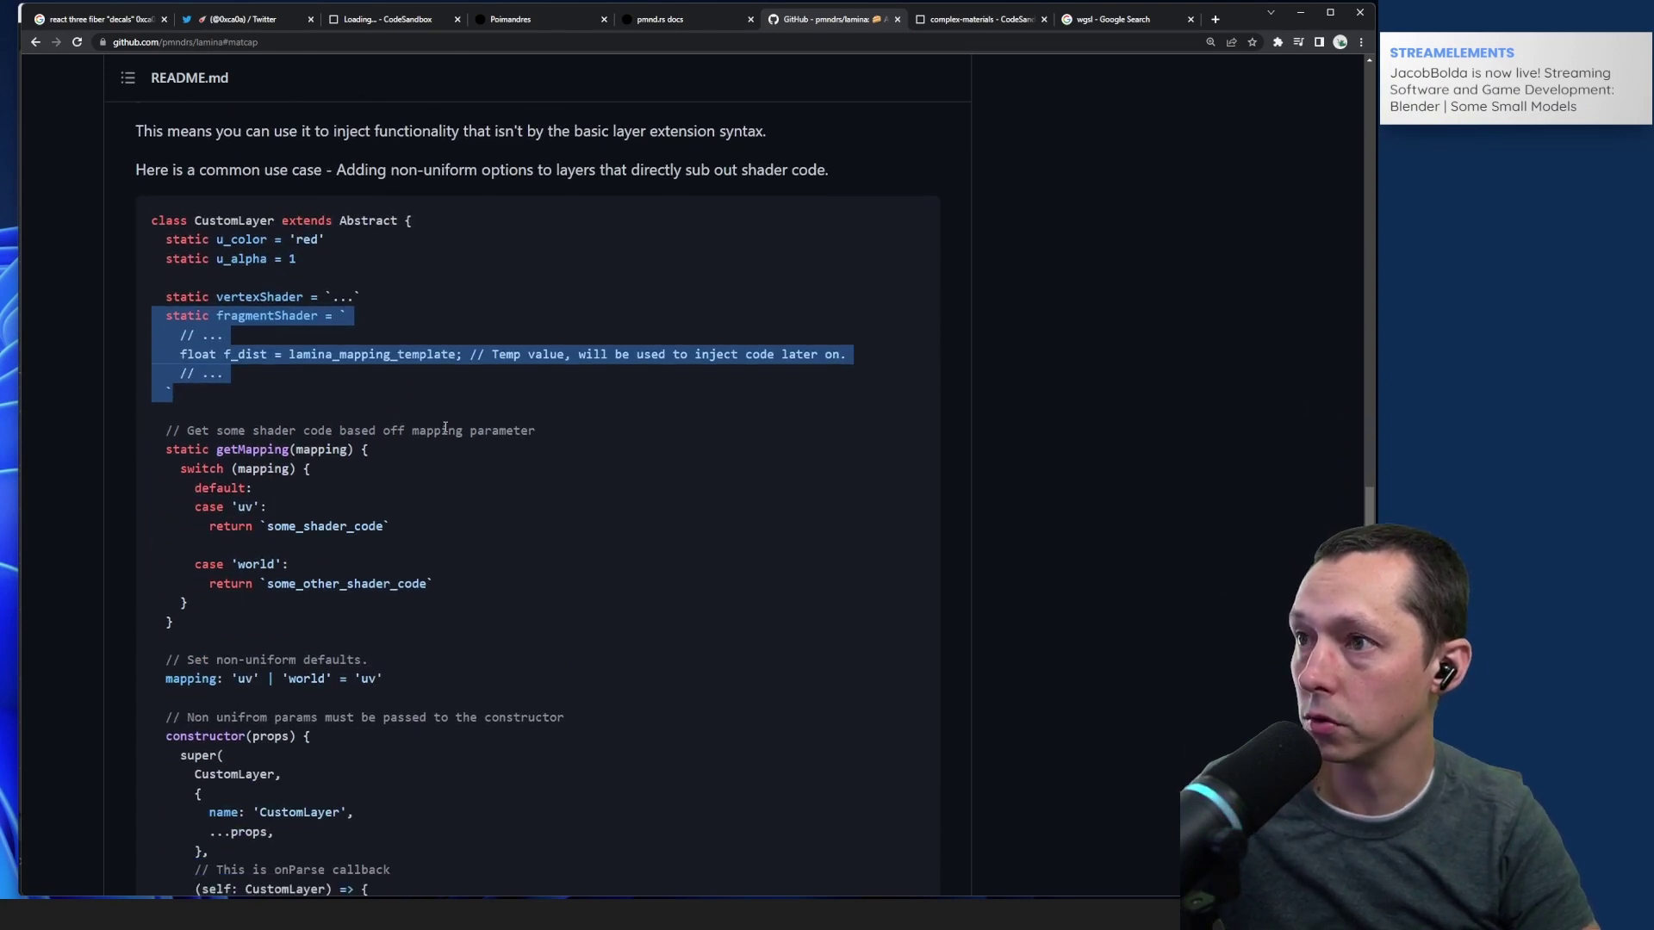
pyautogui.scroll(2, 633, 466)
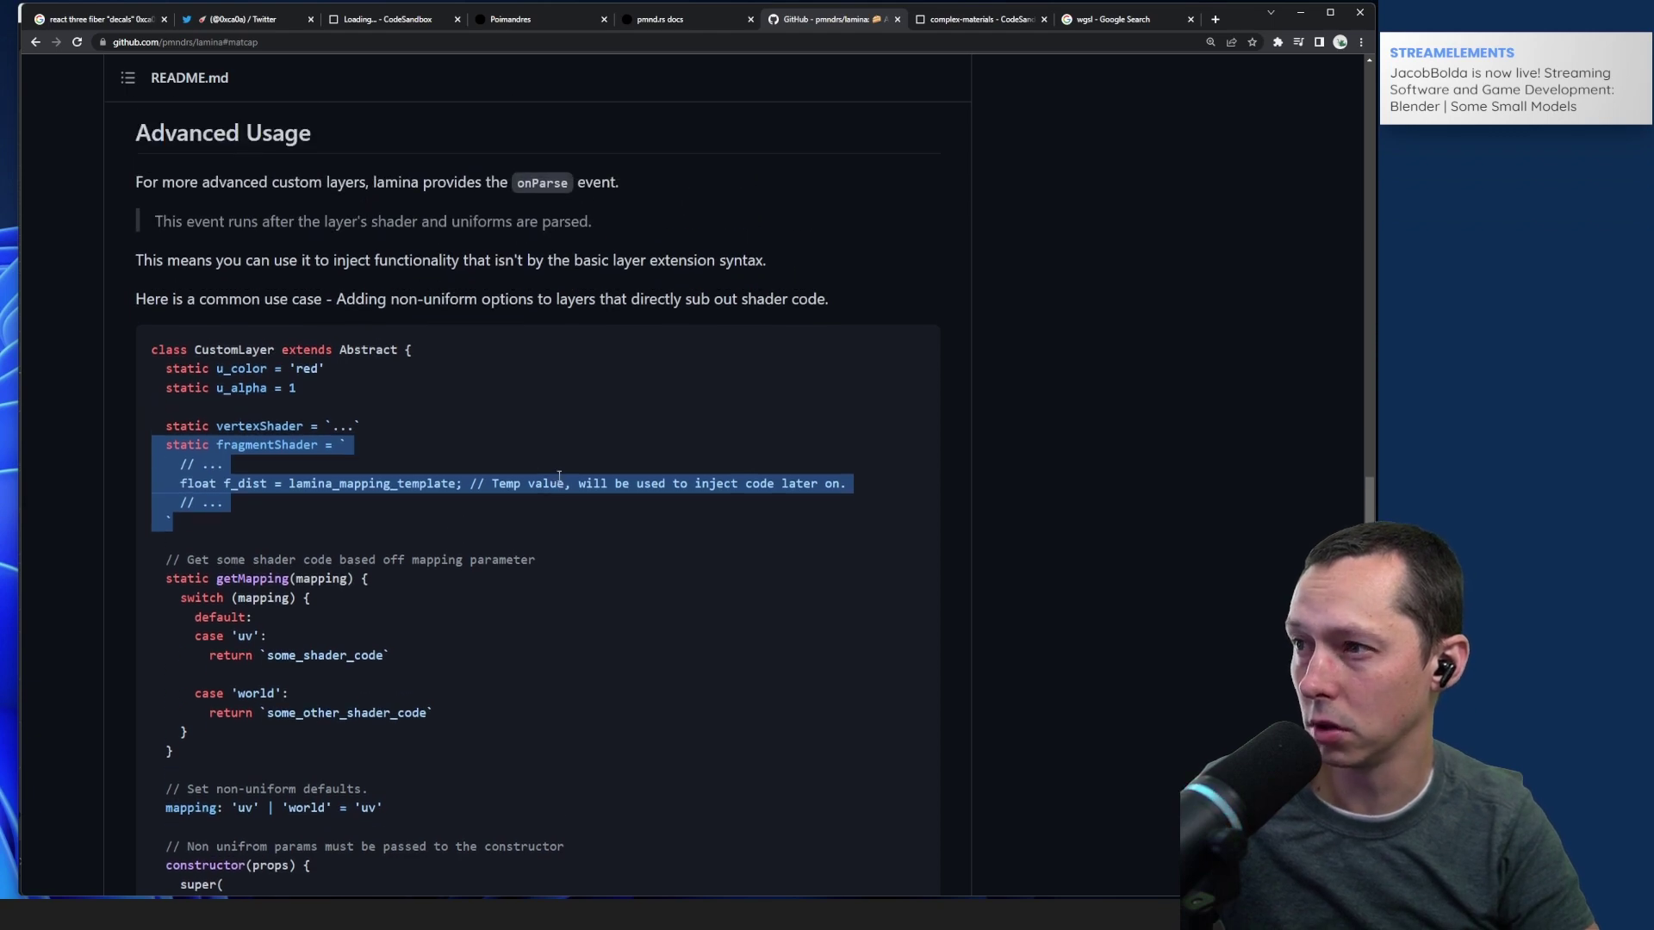
pyautogui.scroll(-5, 576, 478)
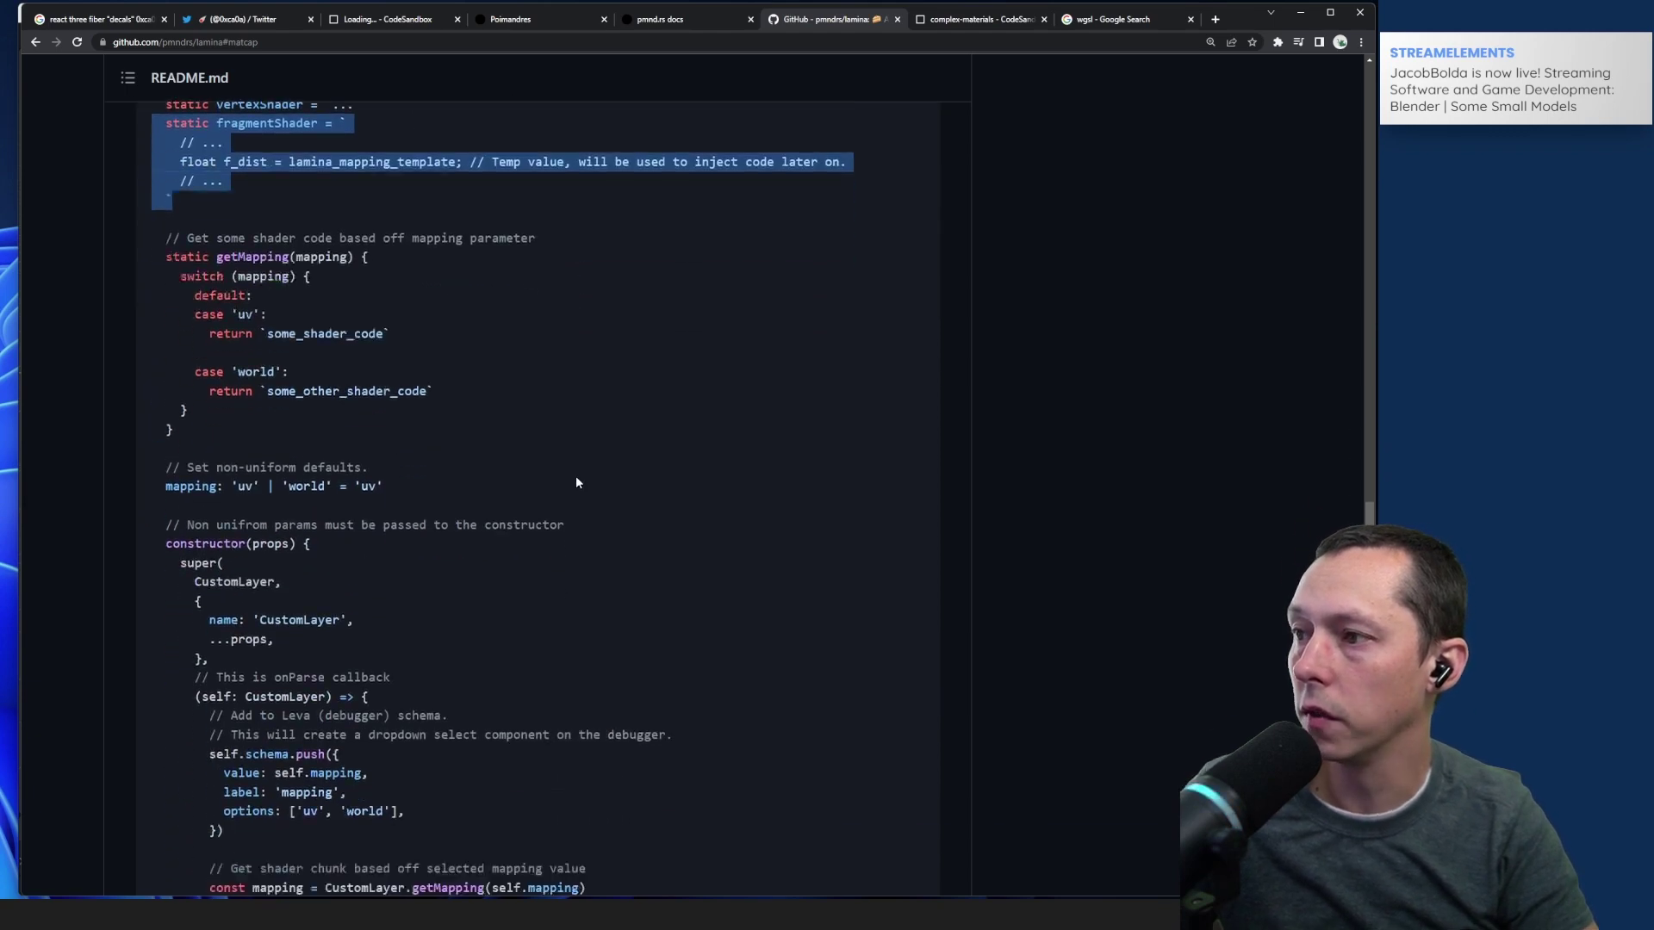
pyautogui.scroll(-10, 549, 447)
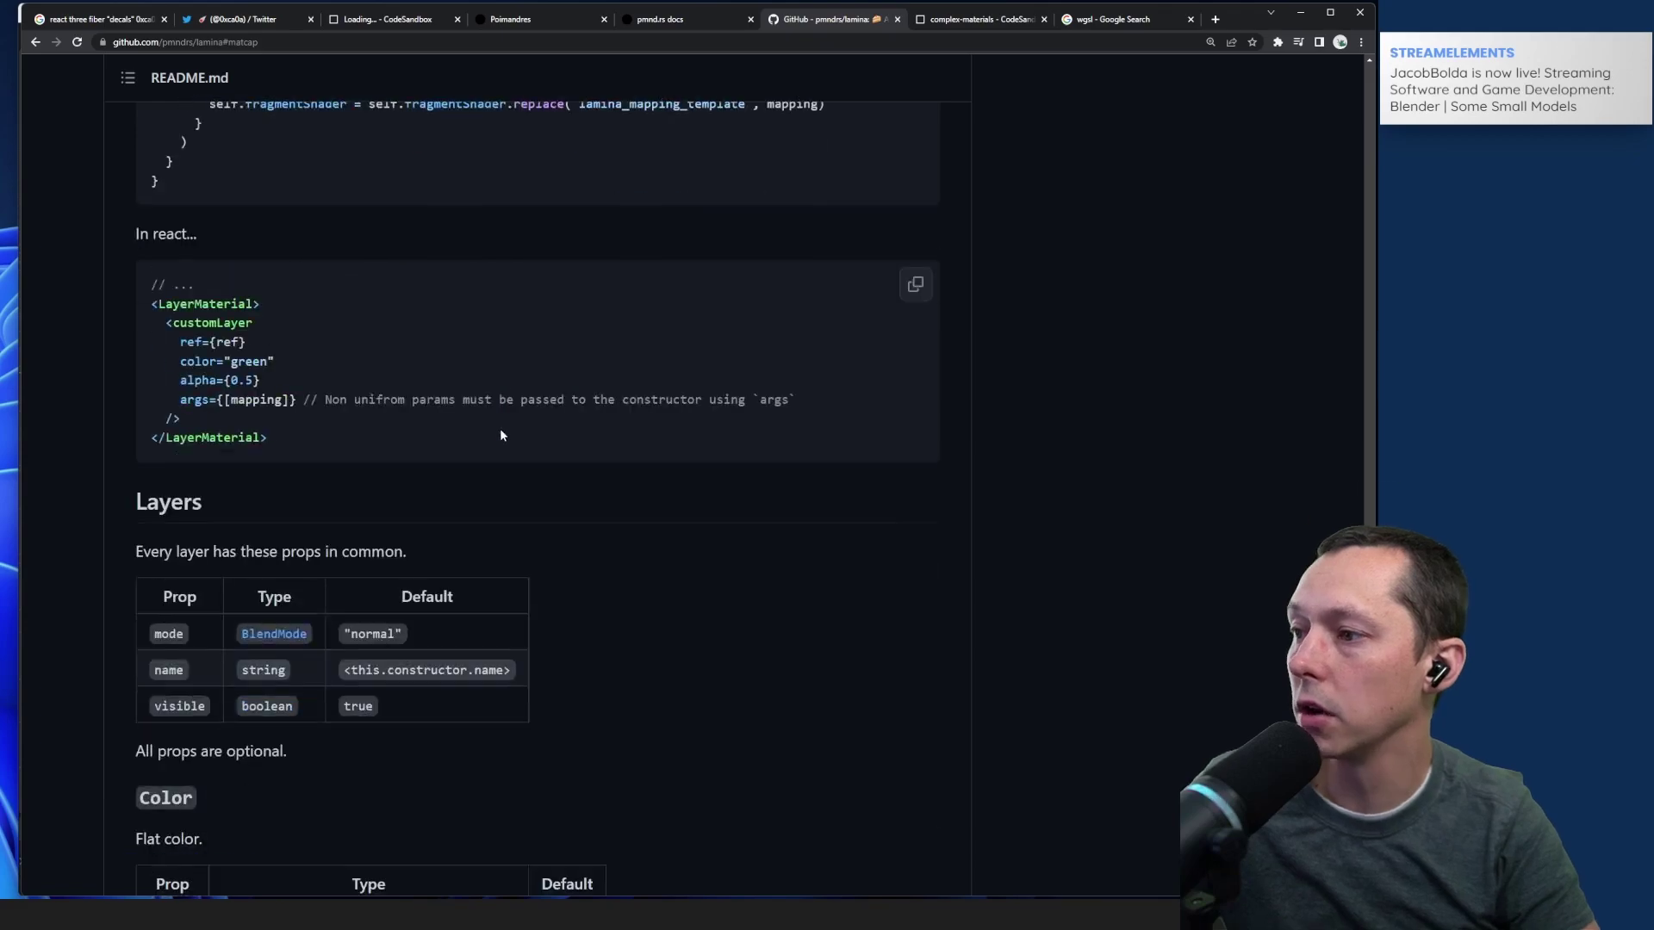
pyautogui.scroll(-20, 479, 459)
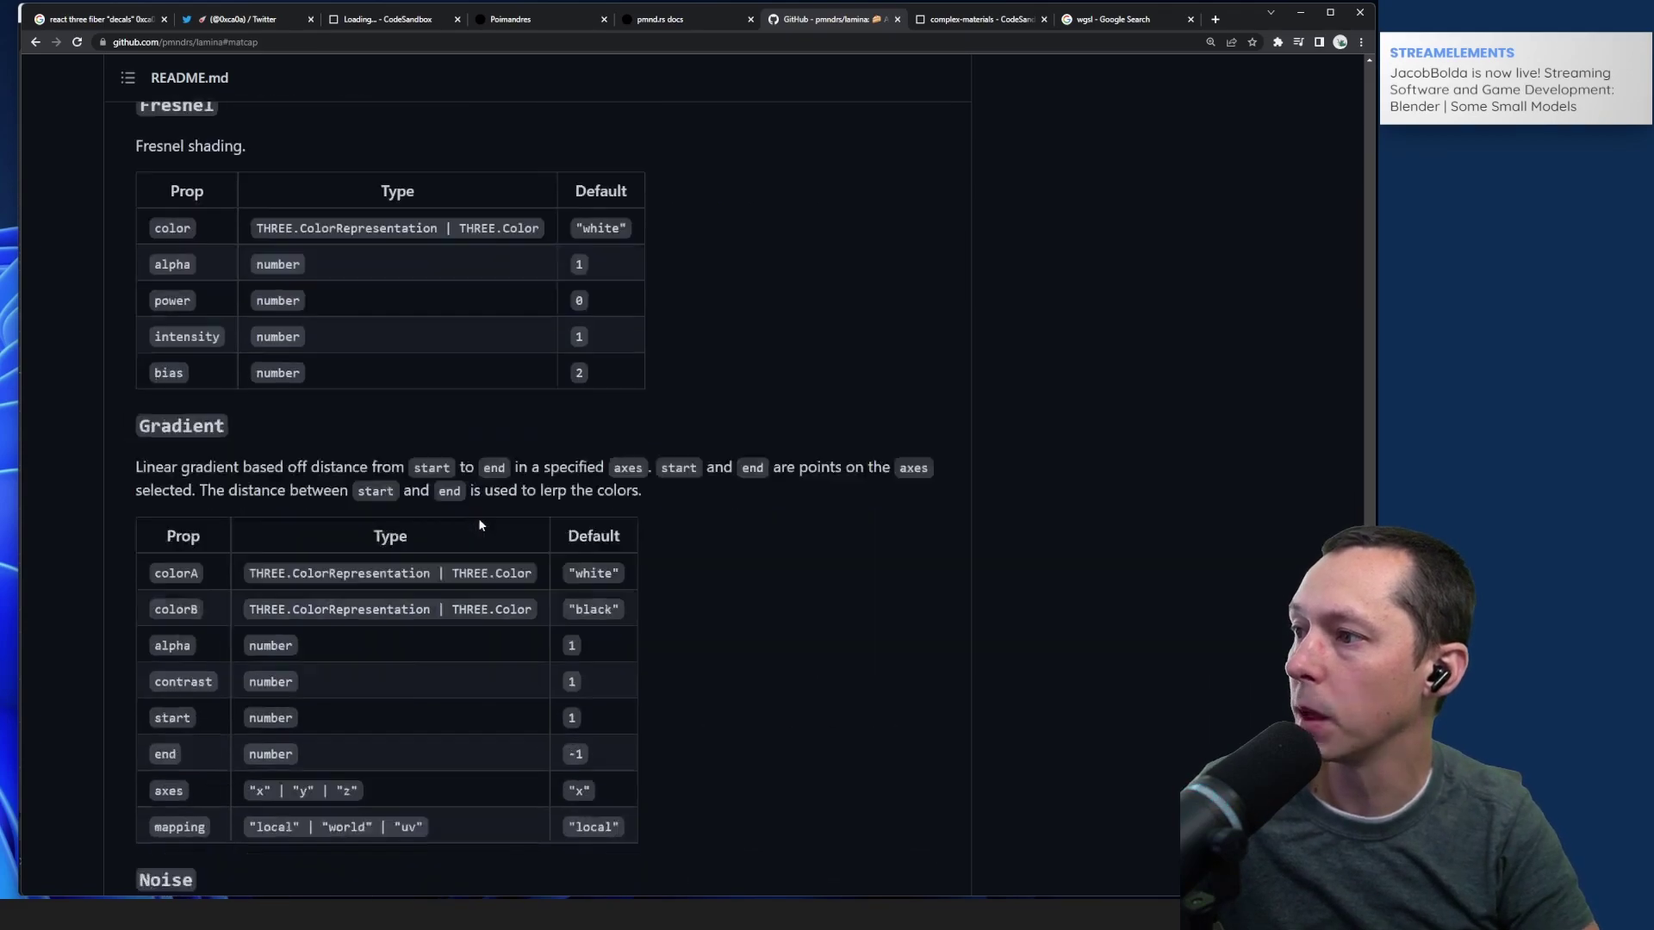
pyautogui.scroll(-11, 623, 514)
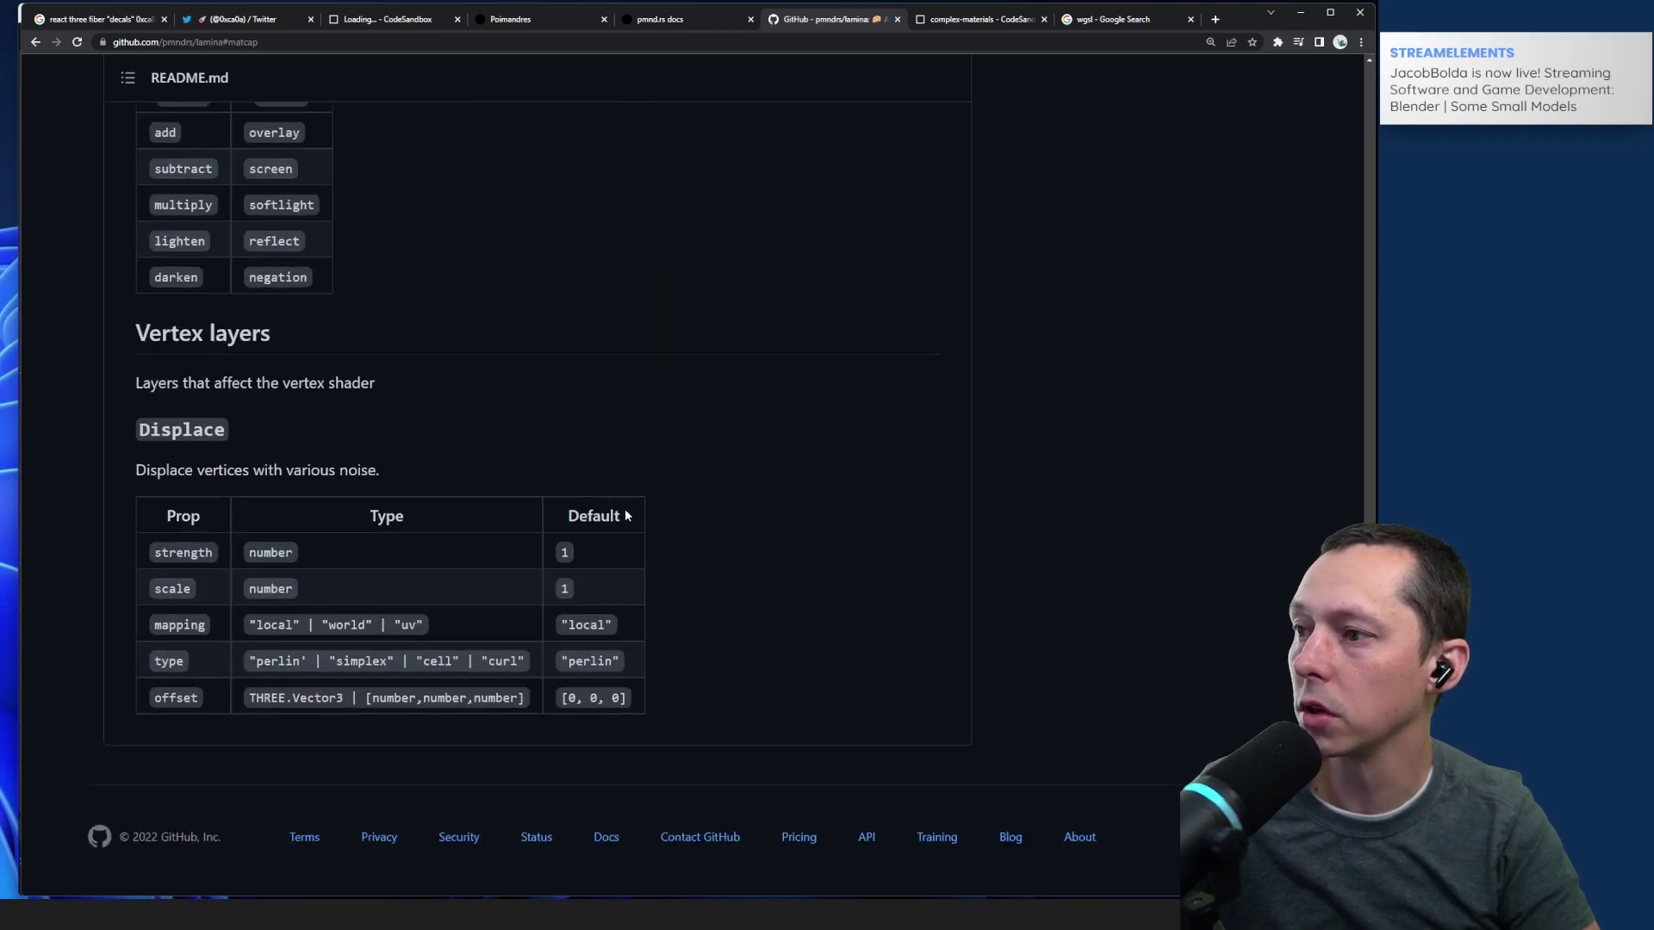
pyautogui.scroll(15, 758, 595)
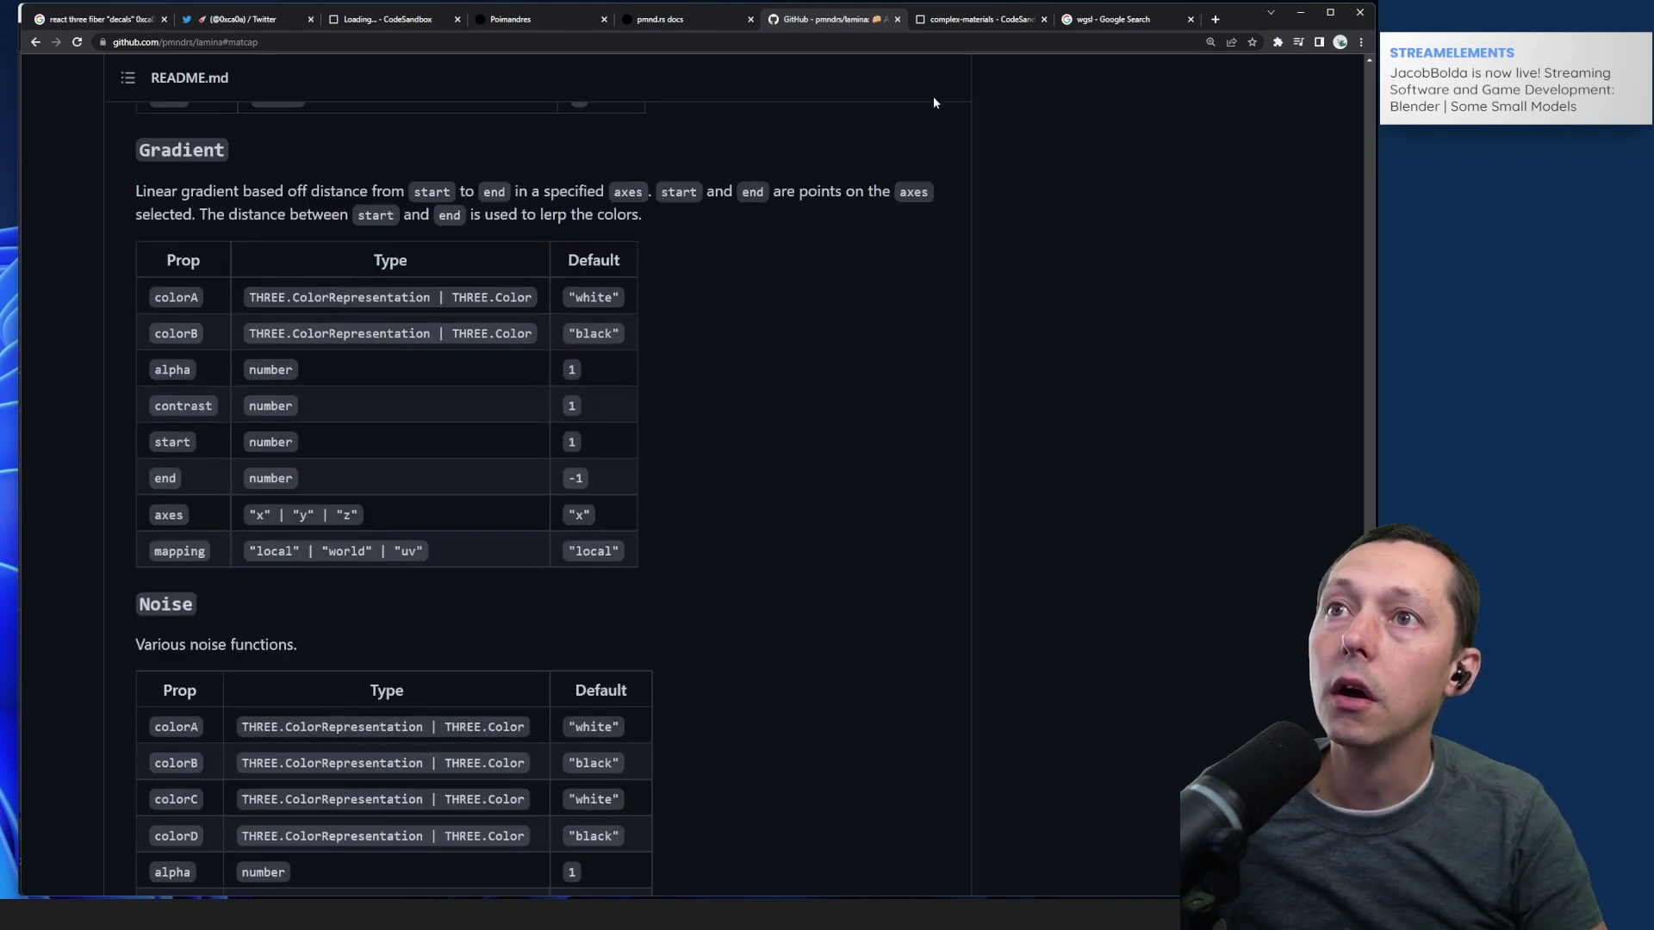
# Step: Close the lamina, complex-materials, loading CodeSandbox, Poimandres, pmnd.rs docs and wgsl search tabs, leaving the Twitter page on screen
pyautogui.middleClick(790, 26)
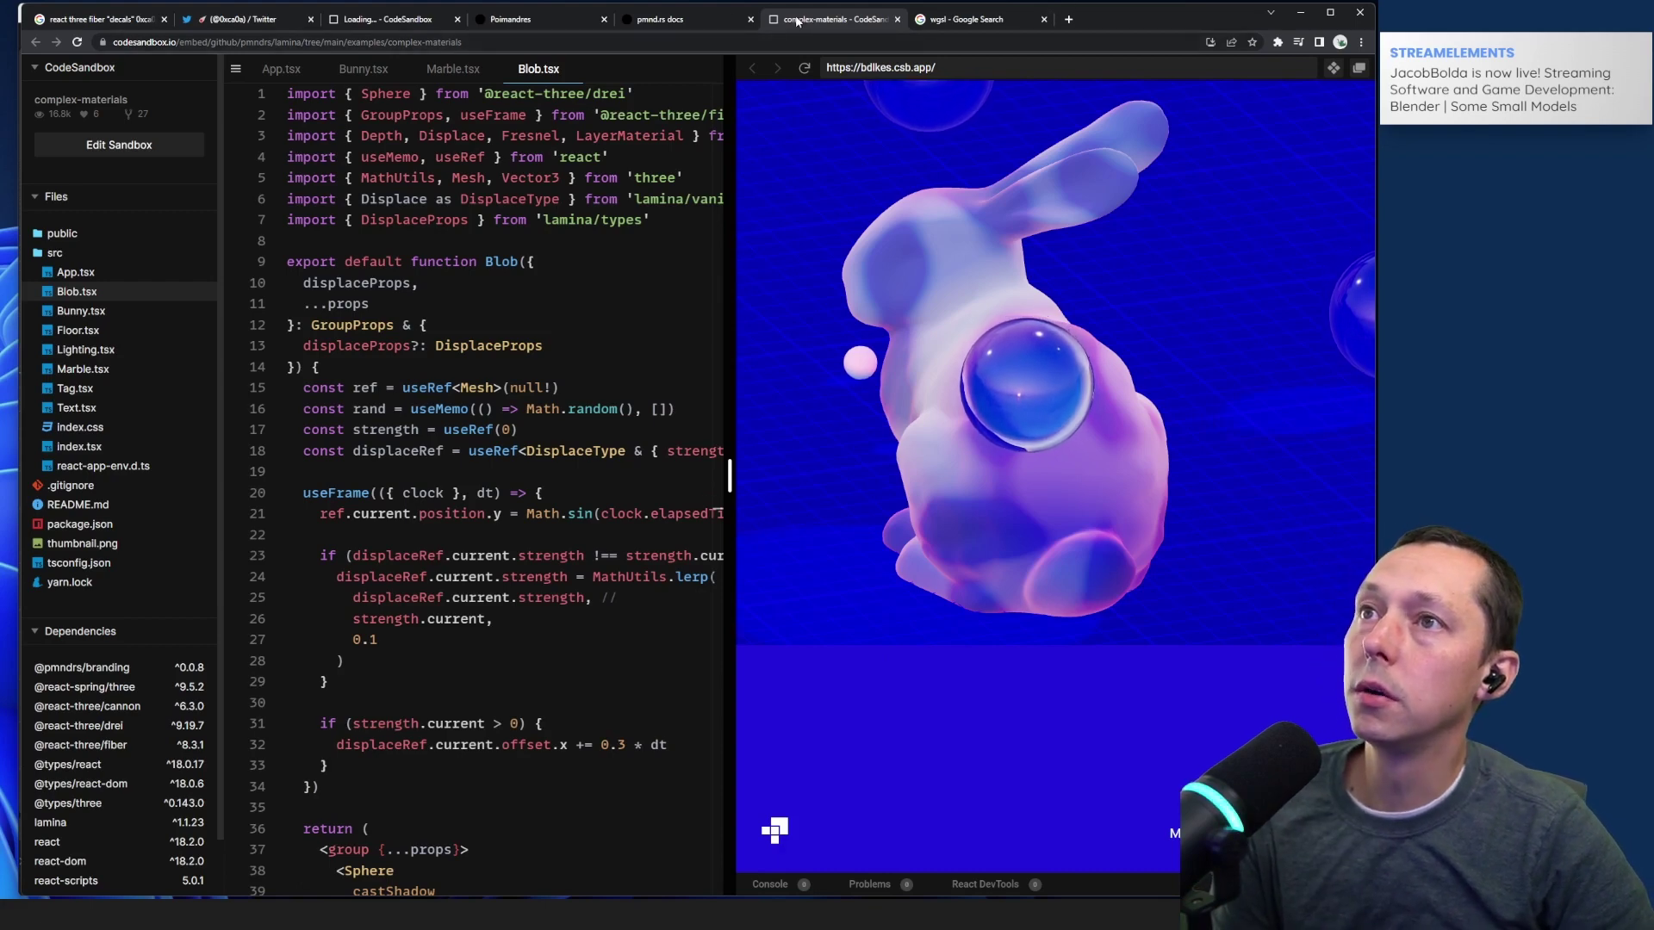
pyautogui.hotkey('ctrl', 'w')
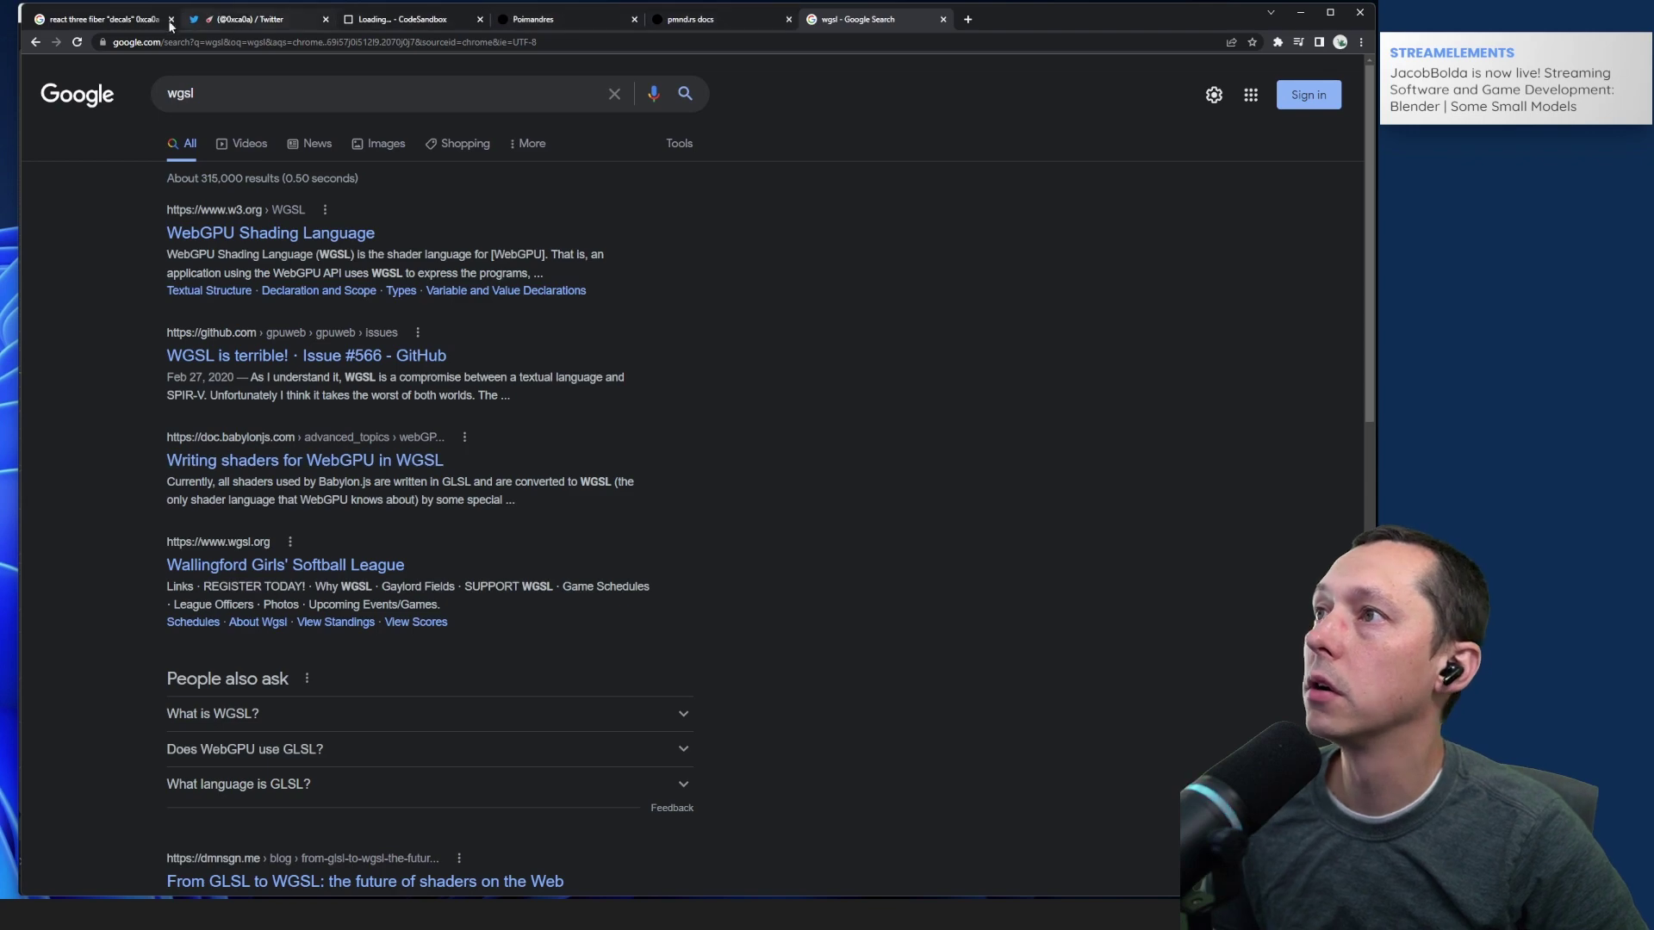
pyautogui.click(226, 17)
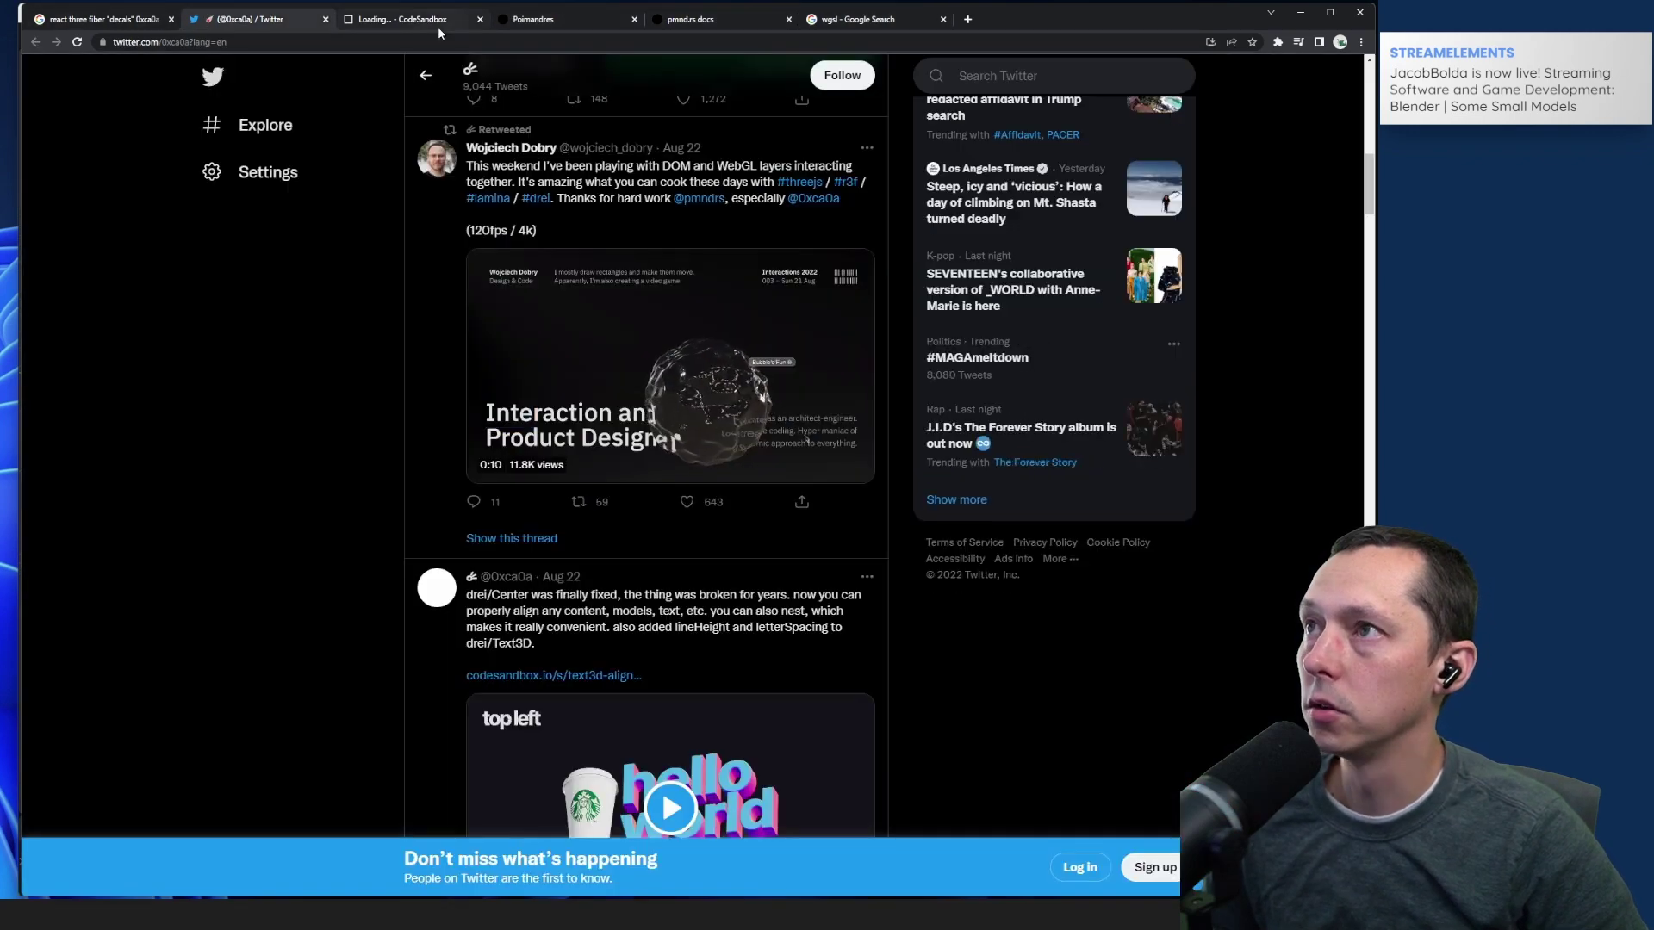
pyautogui.middleClick(438, 27)
pyautogui.middleClick(430, 26)
pyautogui.middleClick(422, 26)
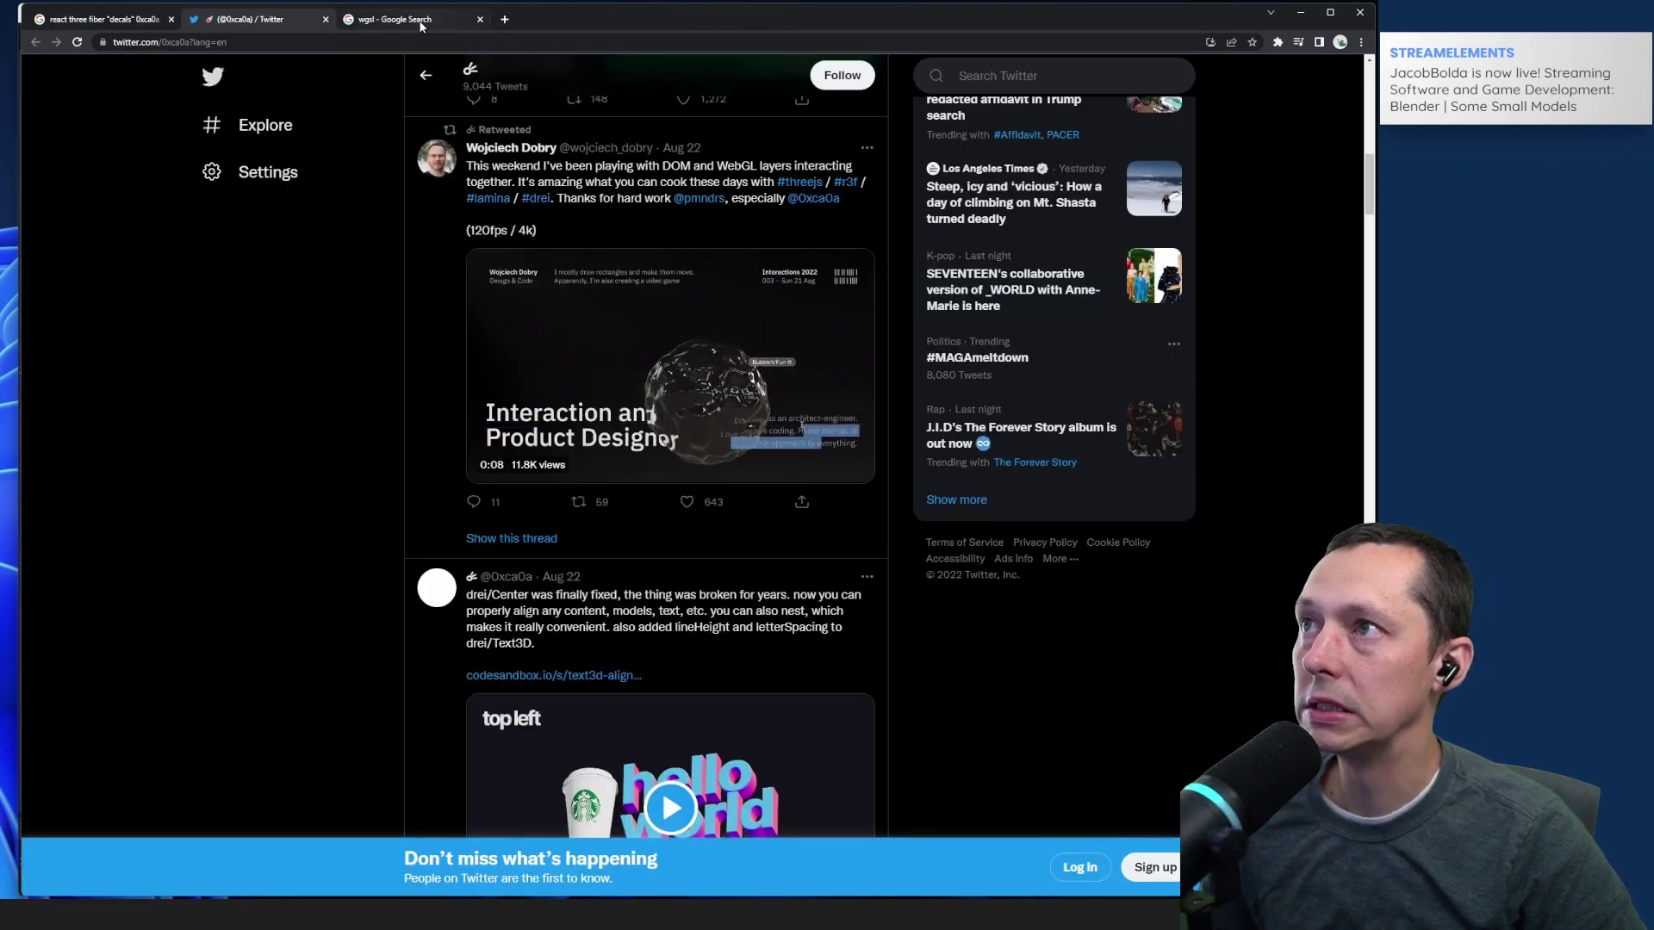
pyautogui.middleClick(422, 23)
# Step: Browse the Twitter profile's posts about ring engraving, drei RenderTexture stickers and the drei Decal component
pyautogui.scroll(-8, 375, 305)
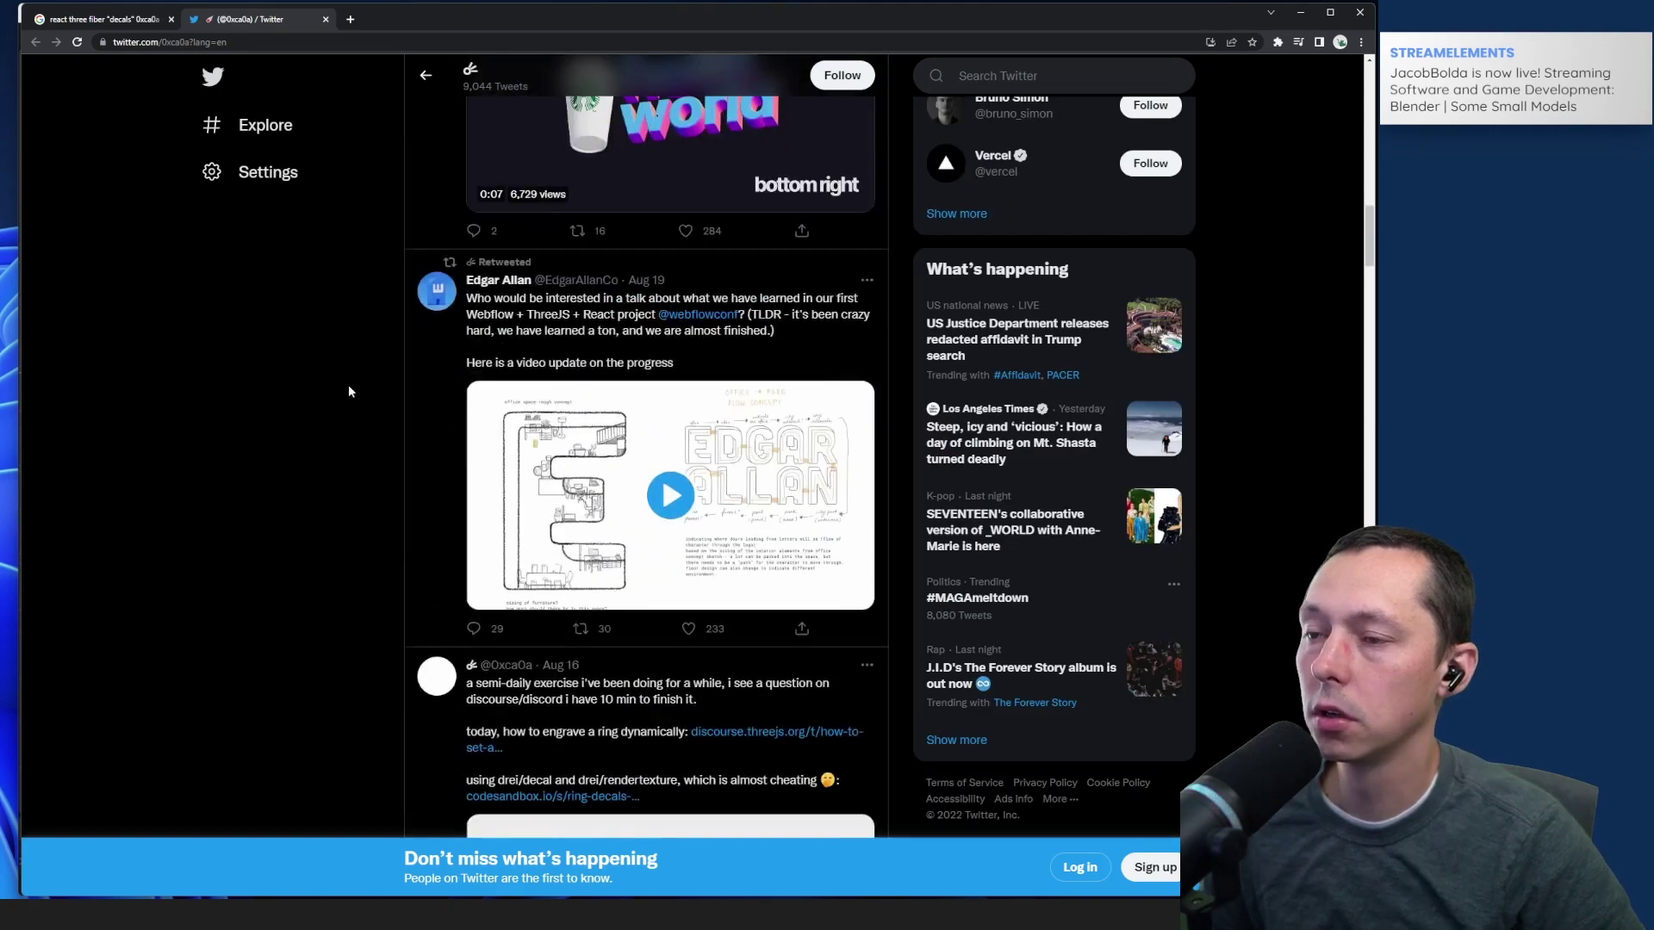
pyautogui.scroll(2, 344, 386)
pyautogui.scroll(-8, 343, 386)
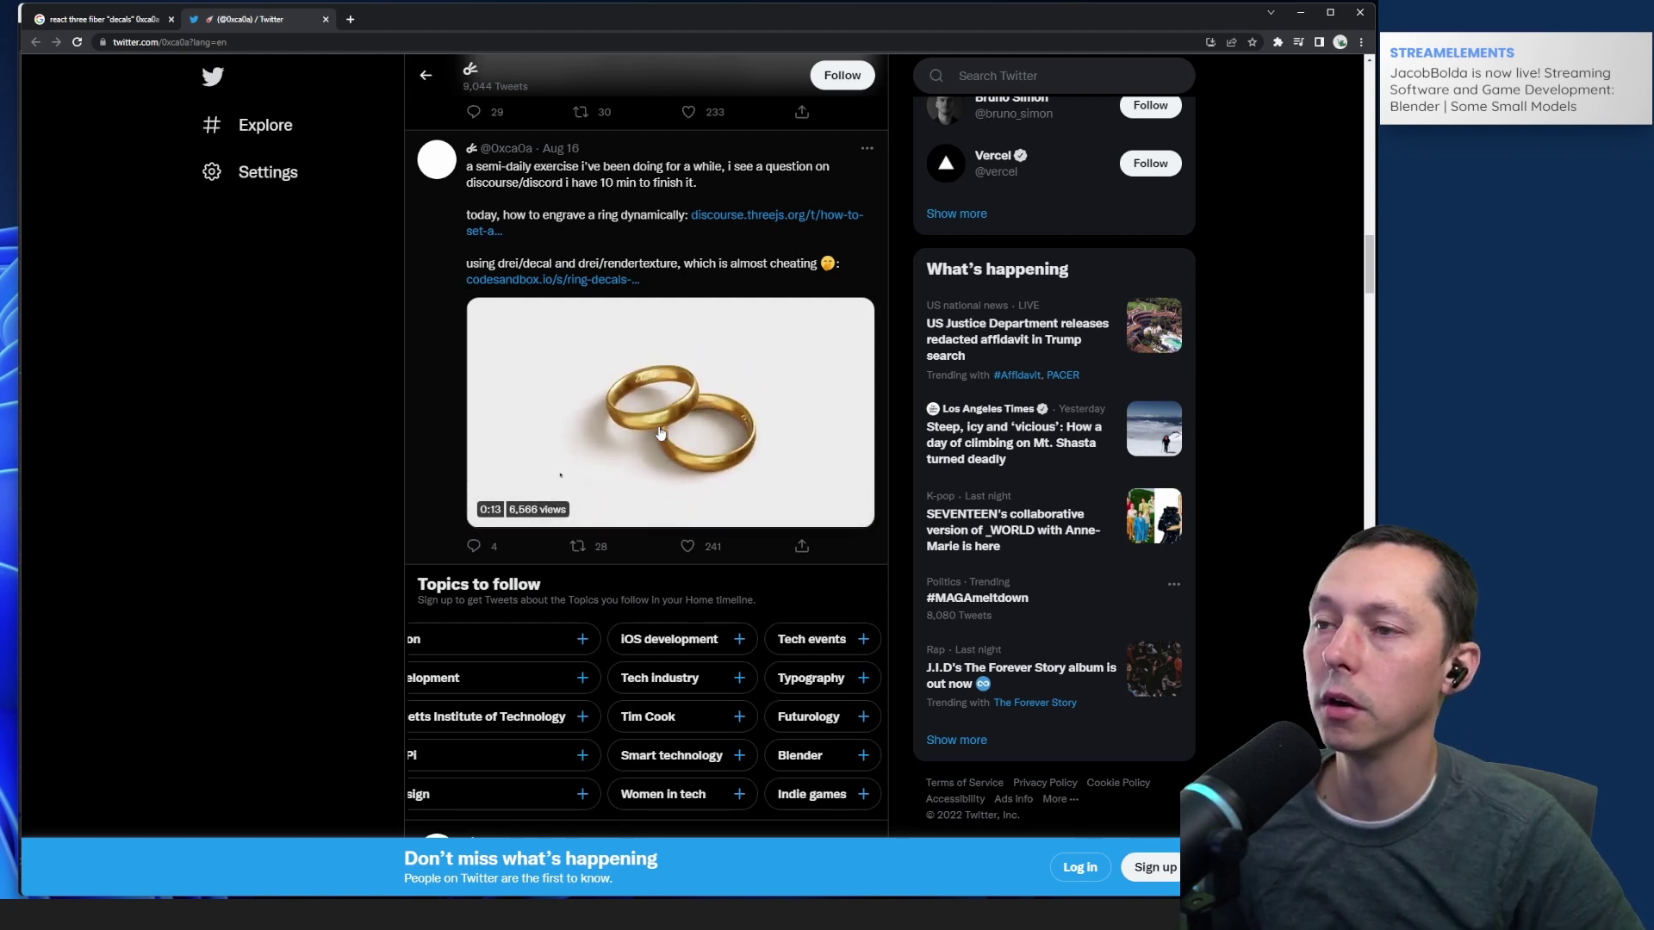
pyautogui.scroll(-4, 293, 336)
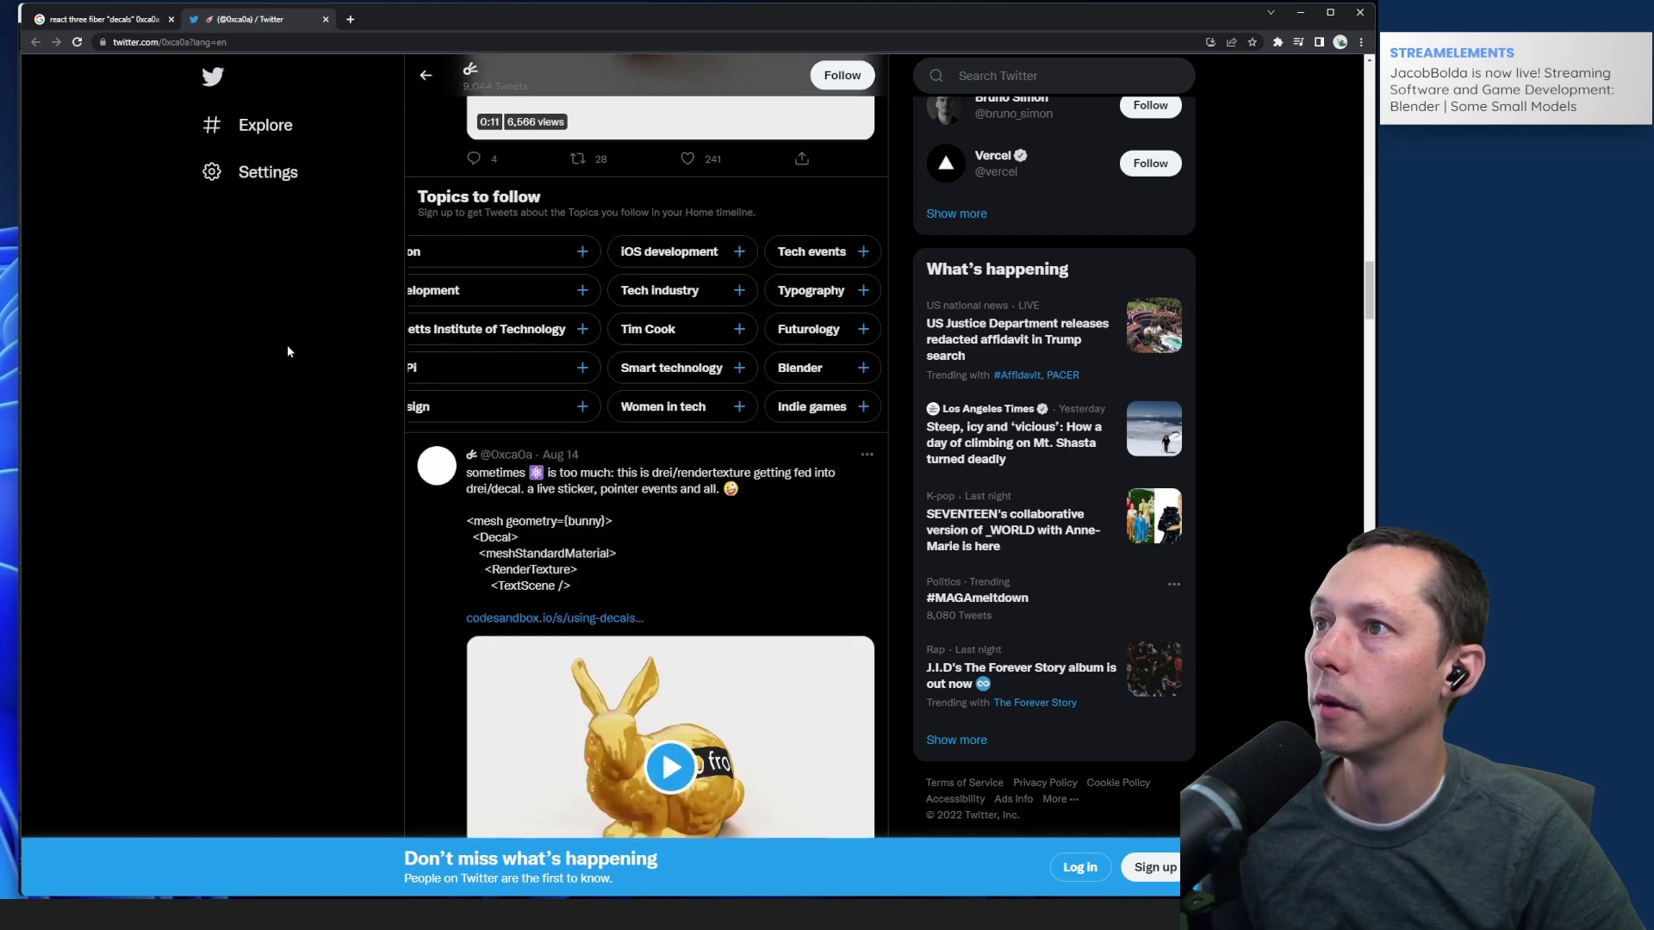
pyautogui.scroll(-4, 290, 357)
pyautogui.scroll(-4, 297, 374)
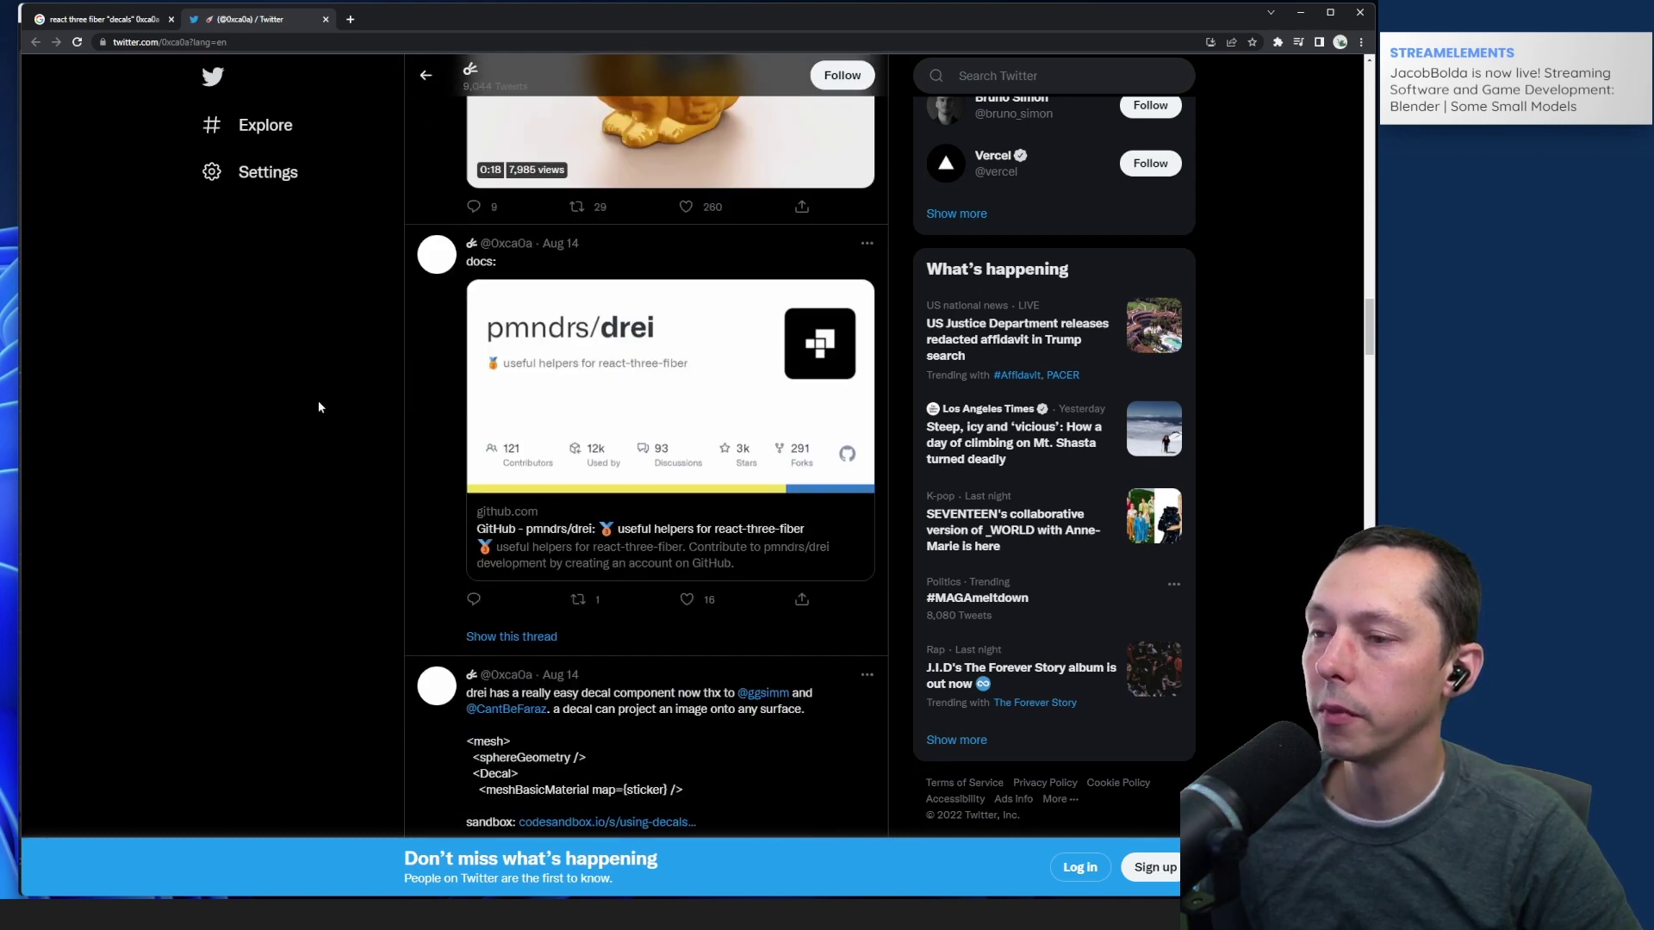
pyautogui.scroll(-6, 318, 407)
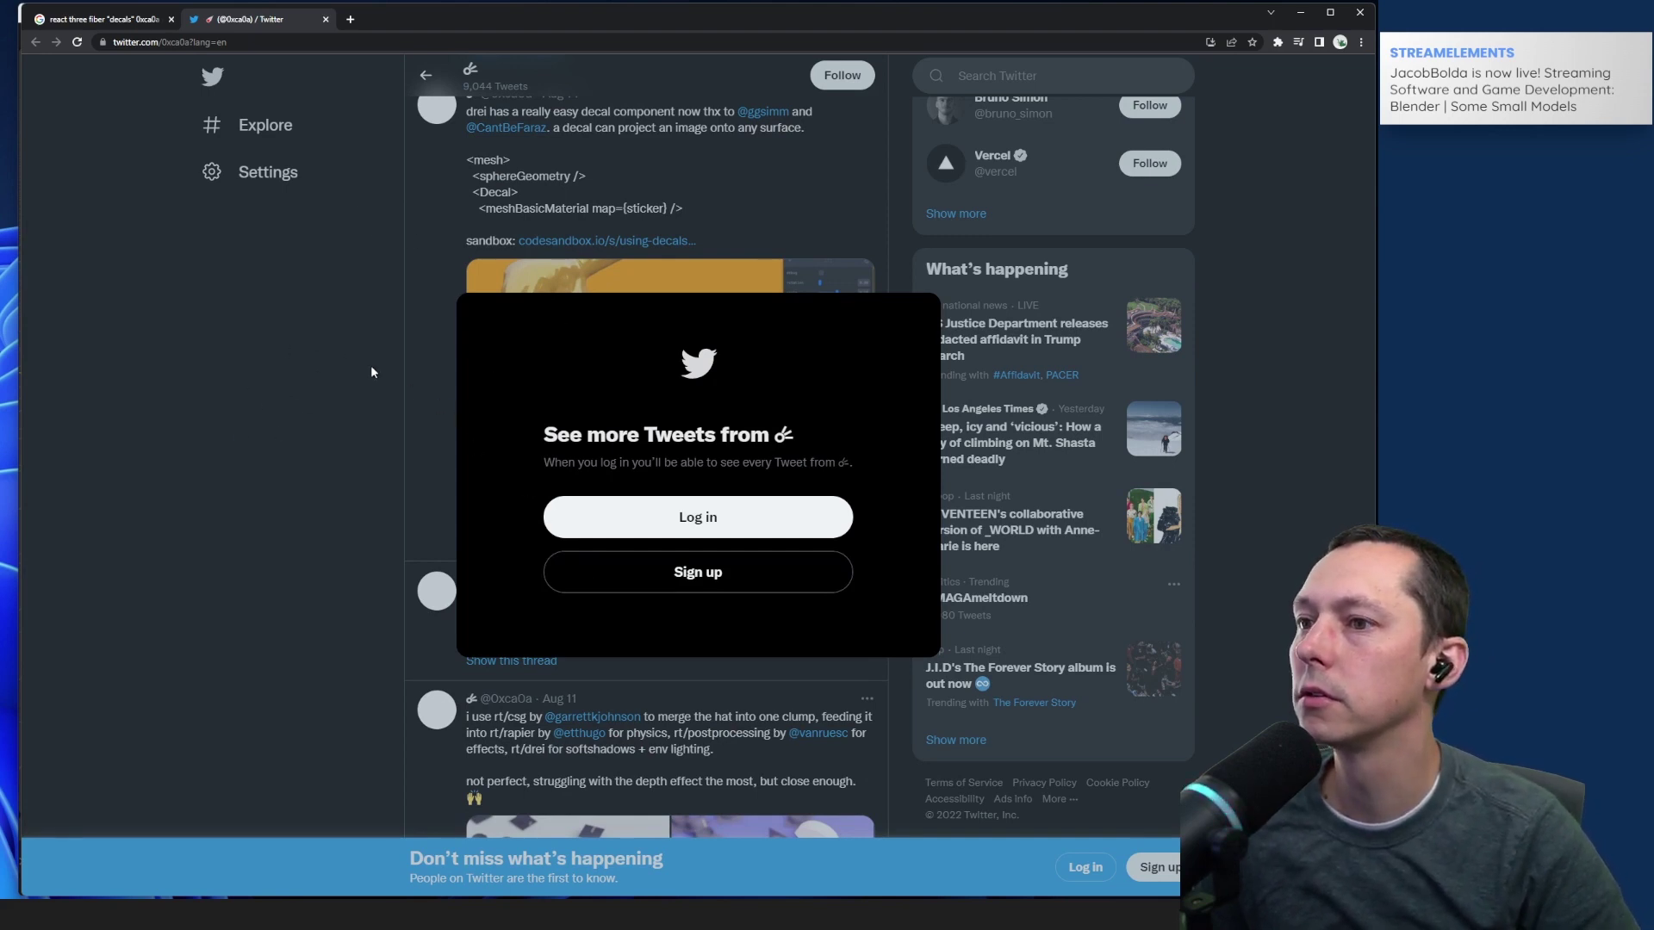
# Step: Close the Twitter page and switch to Blender
pyautogui.middleClick(234, 25)
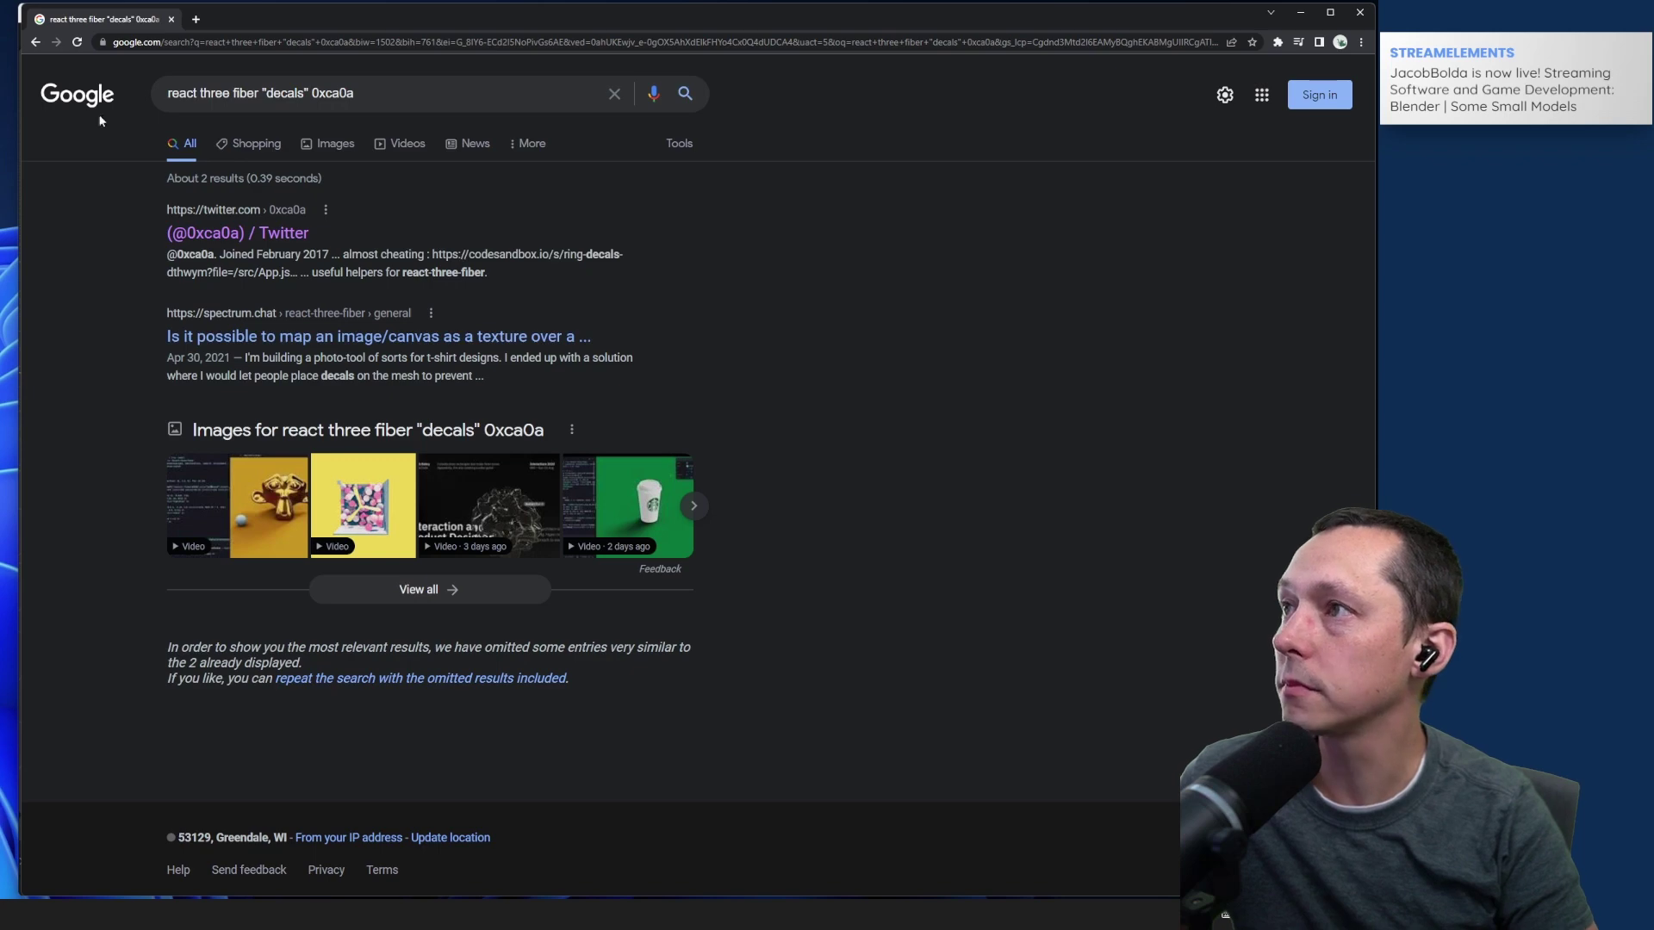
pyautogui.click(198, 19)
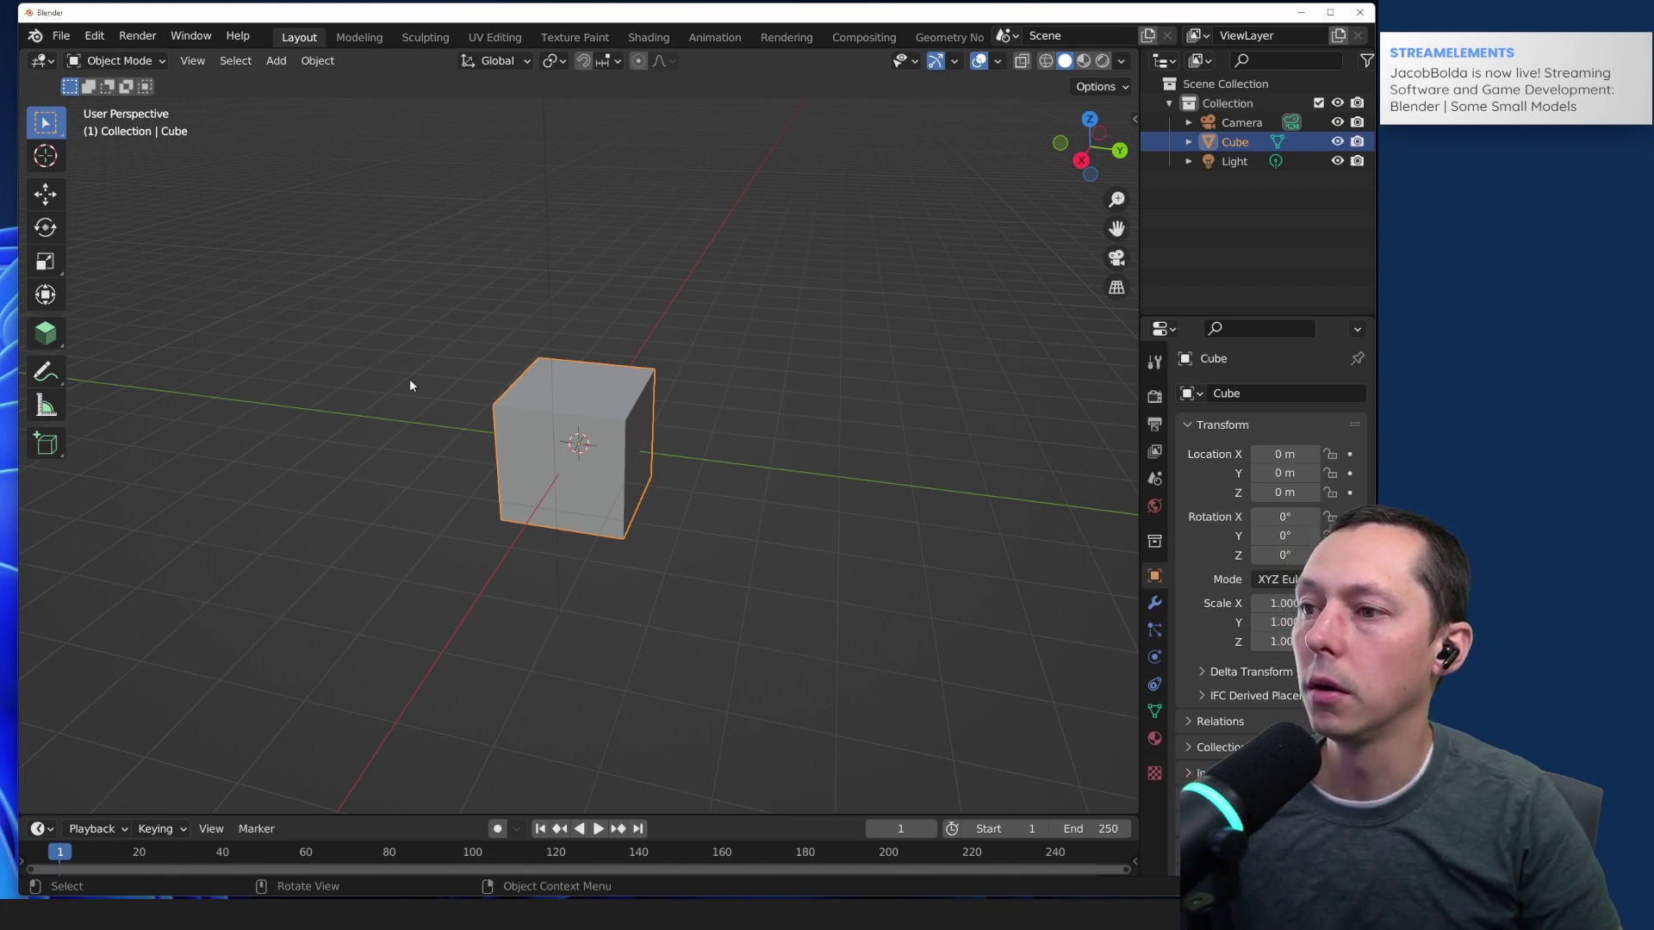
pyautogui.click(455, 340)
pyautogui.moveTo(455, 340); pyautogui.dragTo(716, 326, button='middle')
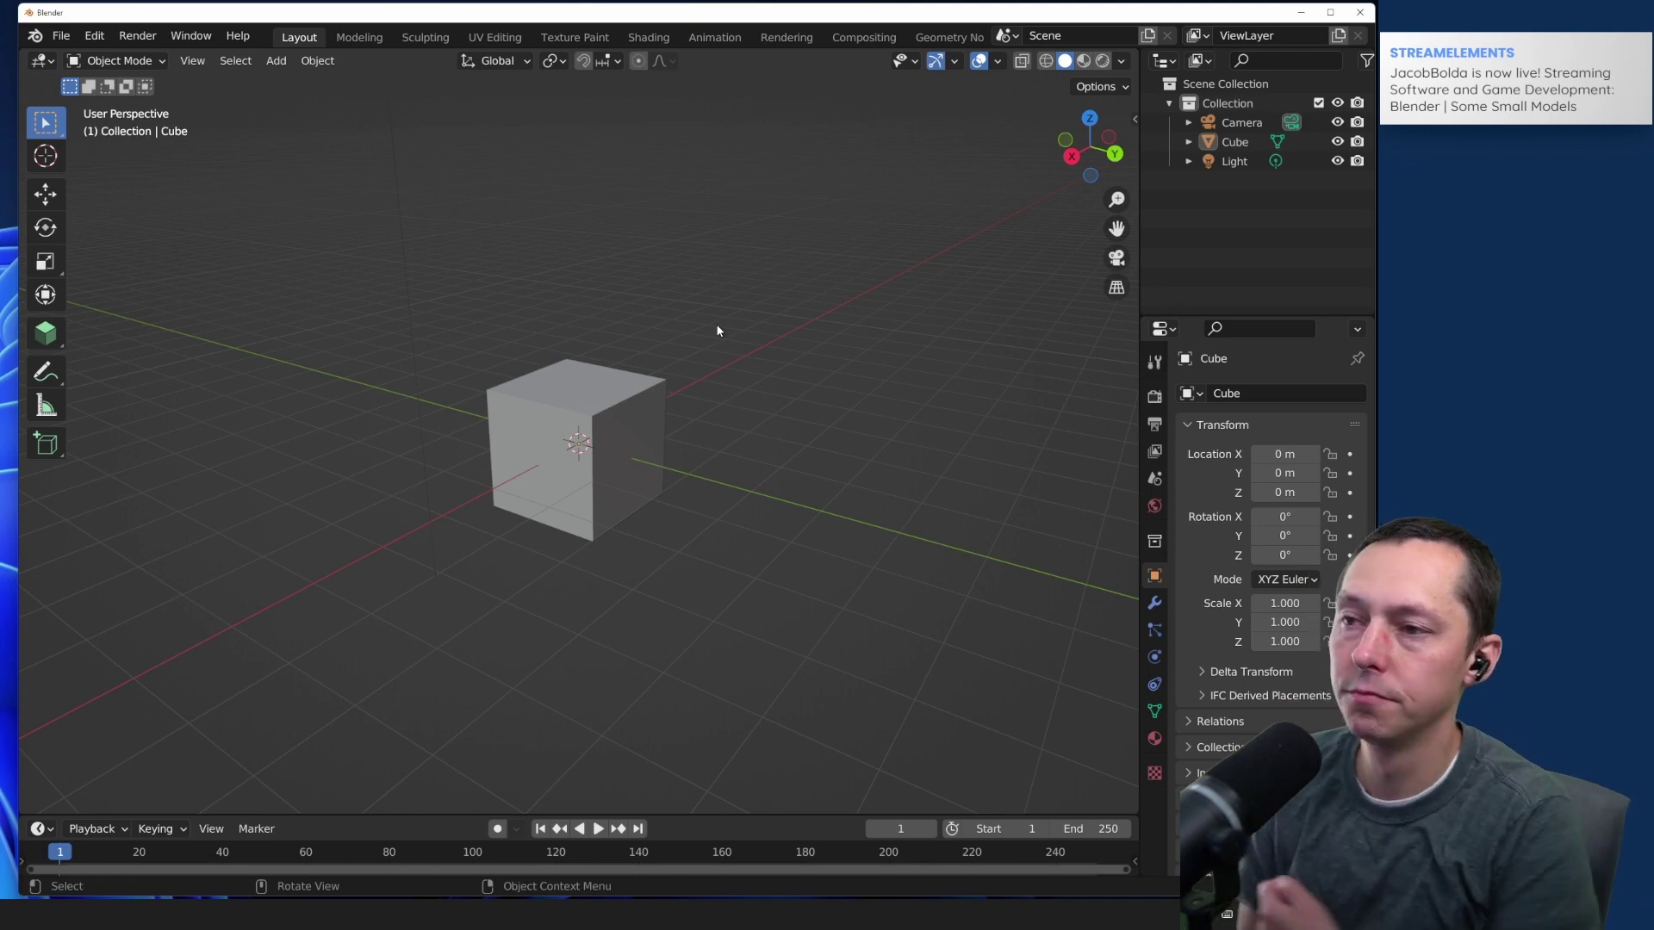
pyautogui.click(632, 482)
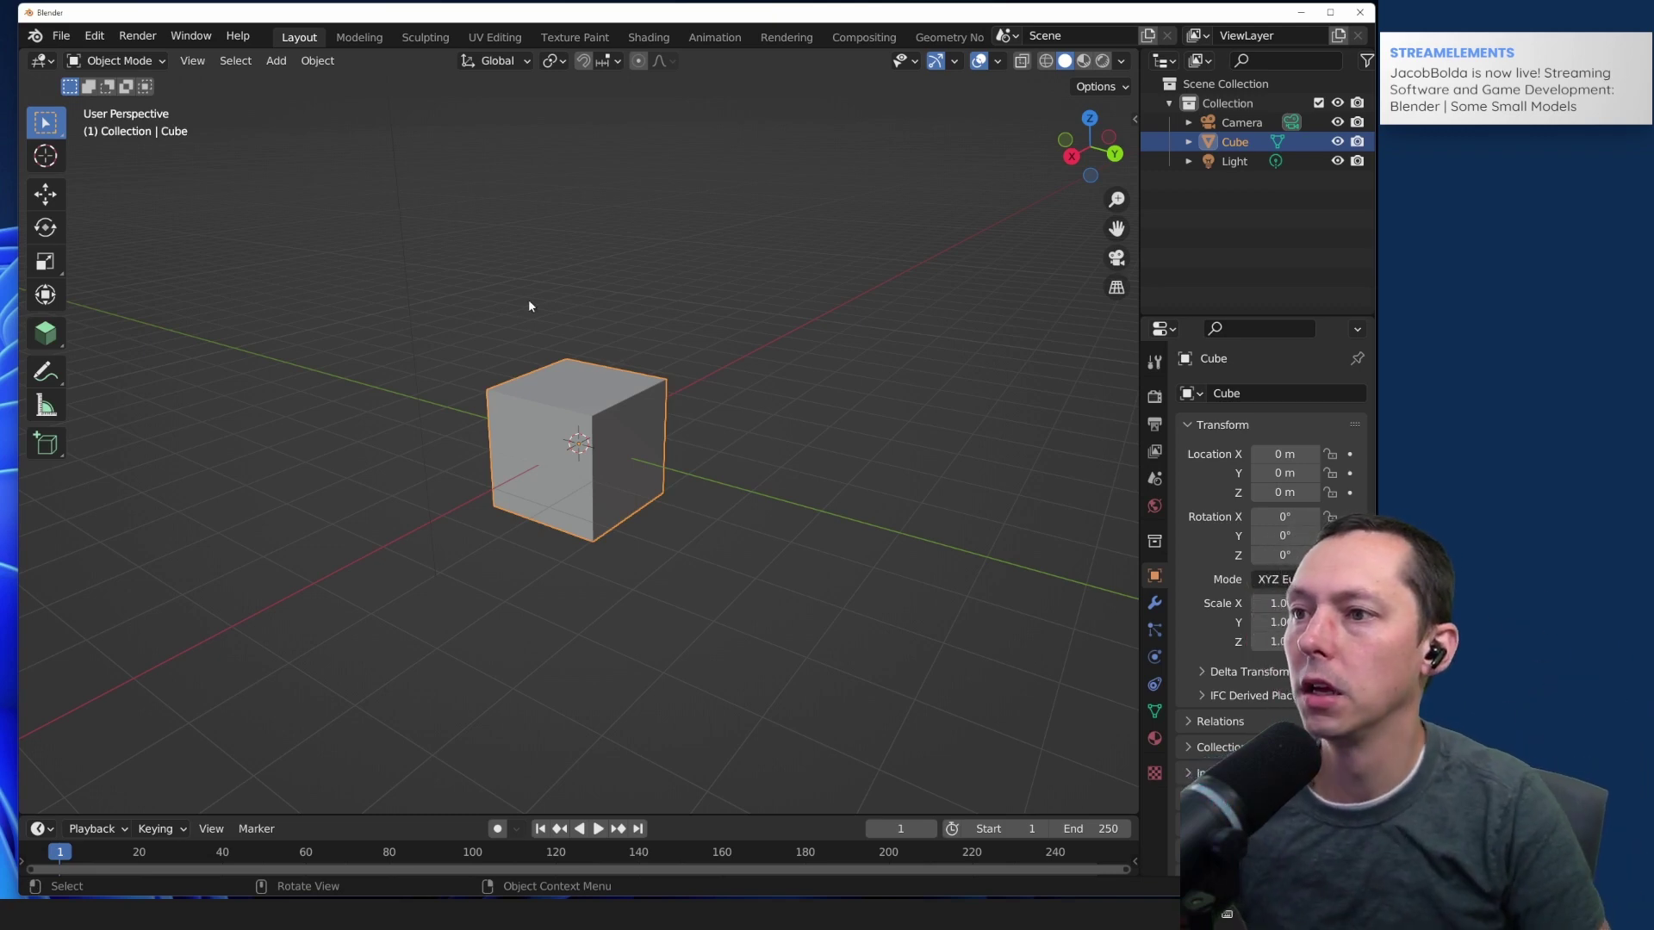
pyautogui.hotkey('alt', 'a')
pyautogui.moveTo(631, 283); pyautogui.dragTo(619, 300, button='middle')
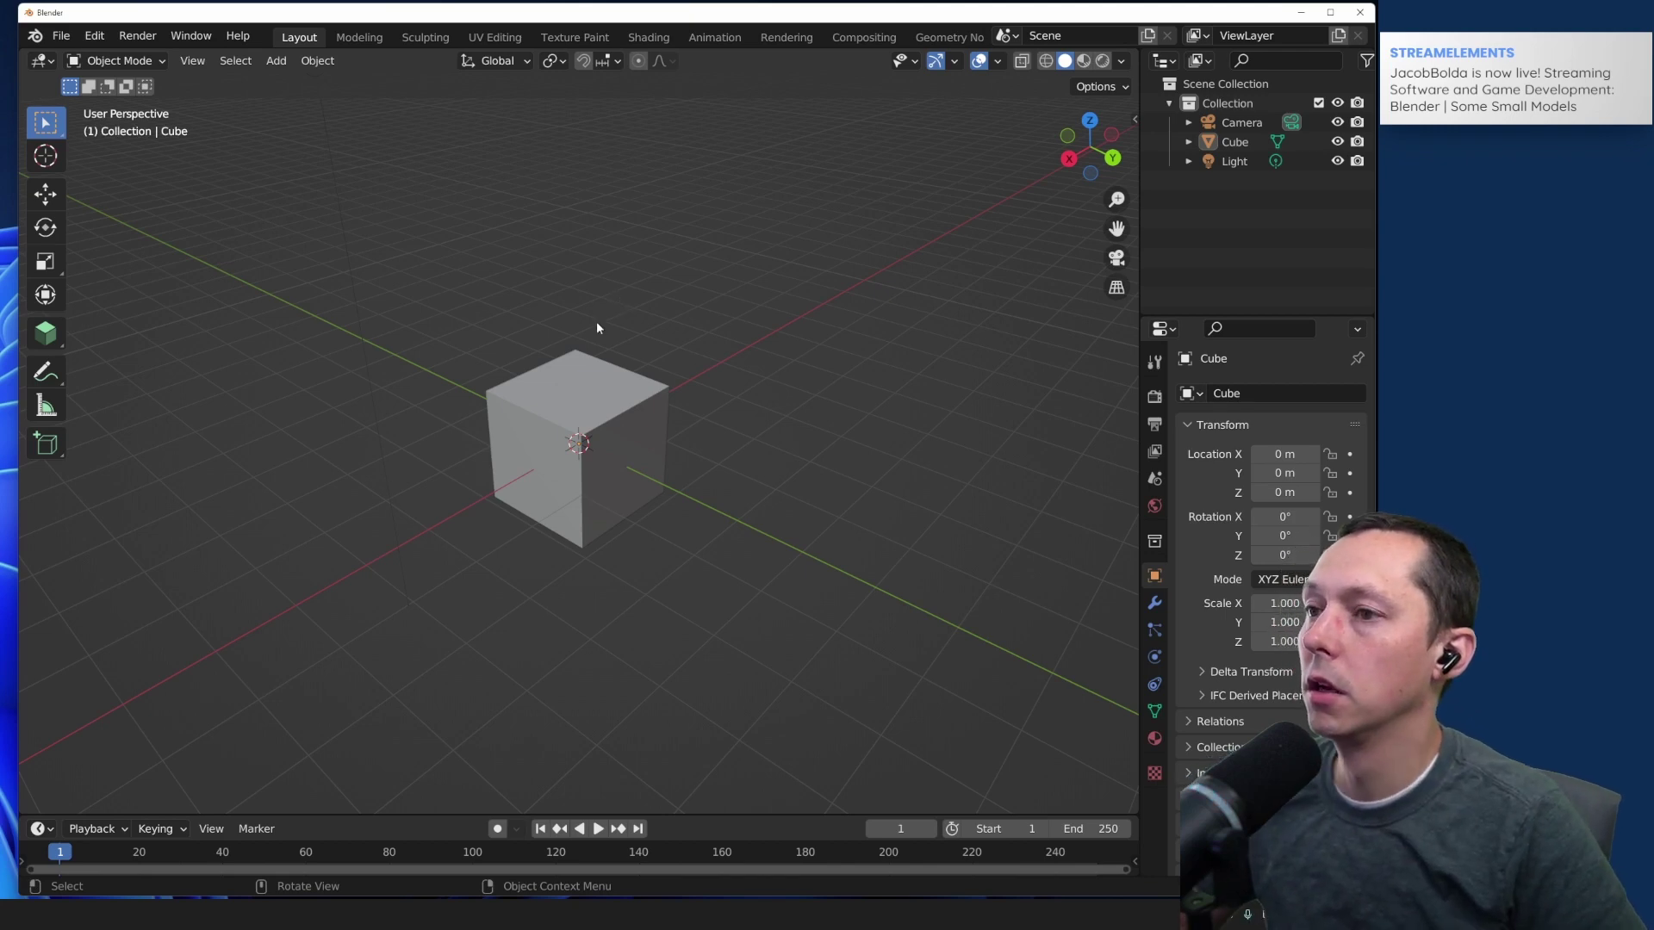
# Step: Delete the default cube from the scene
pyautogui.click(558, 385)
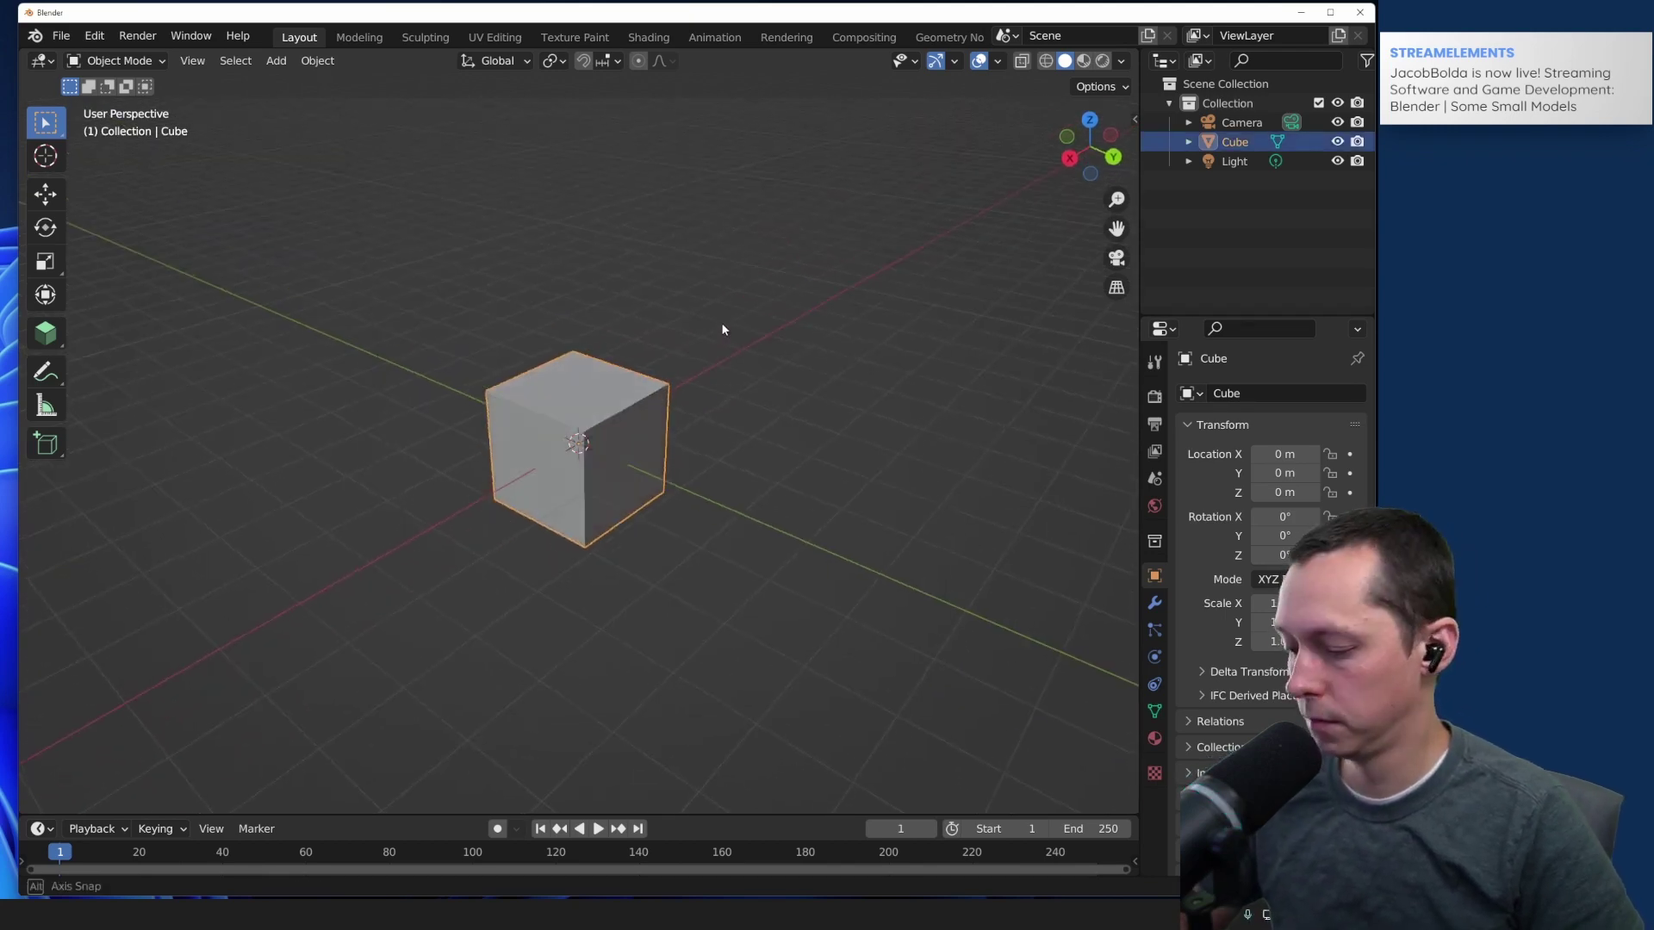
pyautogui.press('Delete')
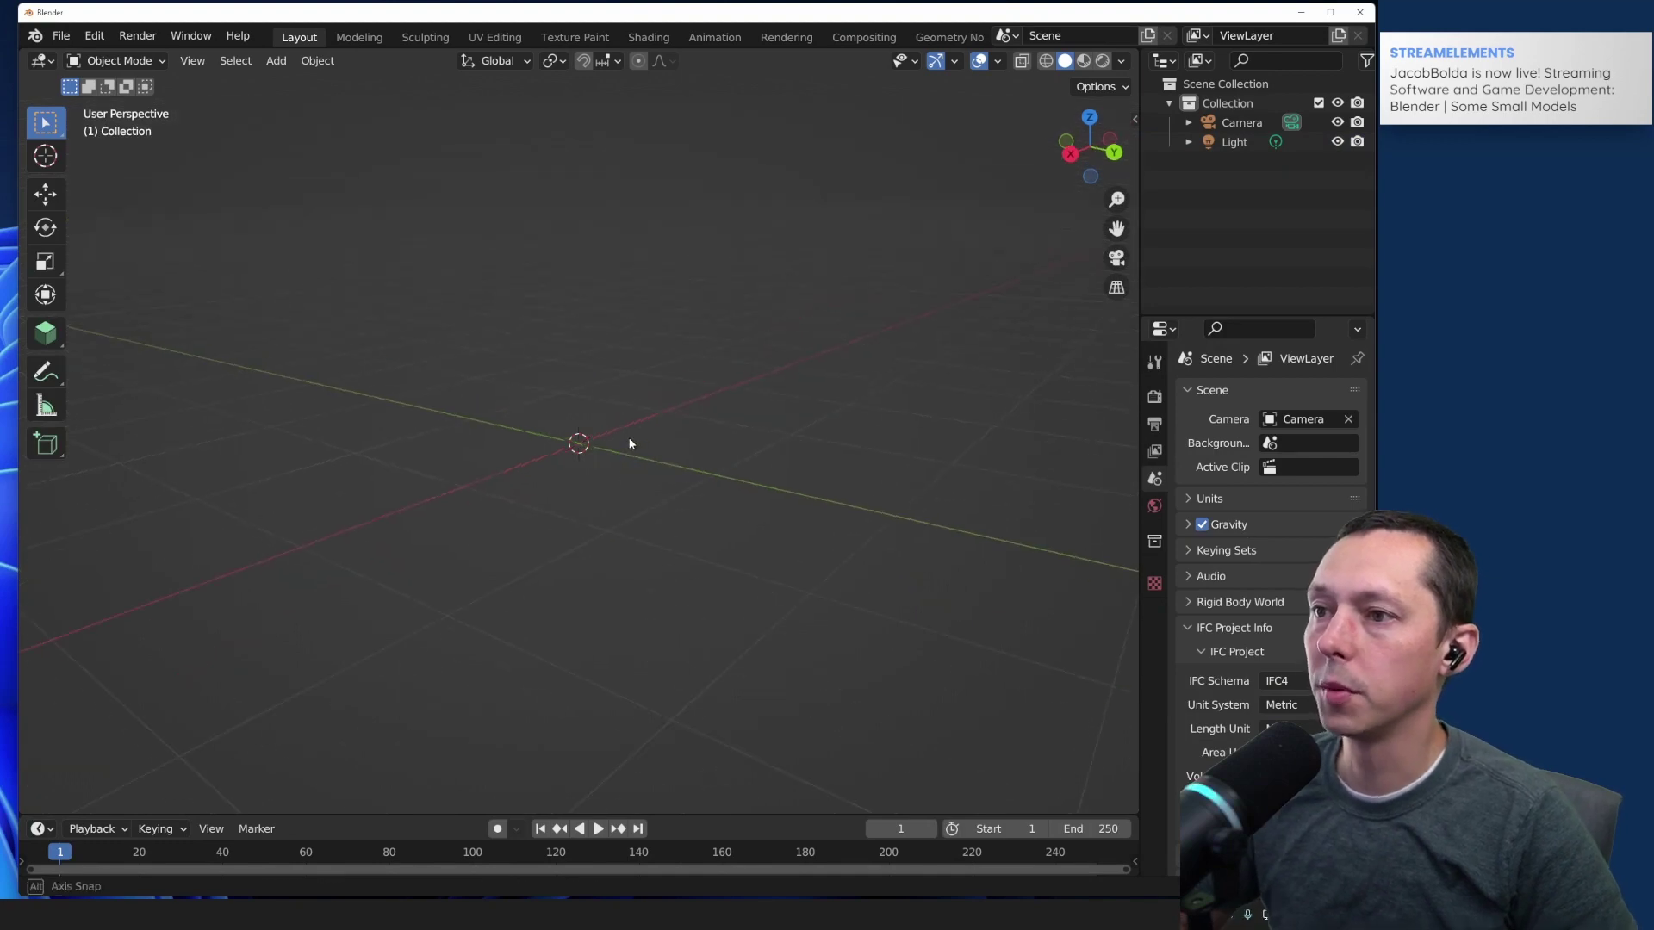
pyautogui.moveTo(628, 443); pyautogui.dragTo(628, 491, button='middle')
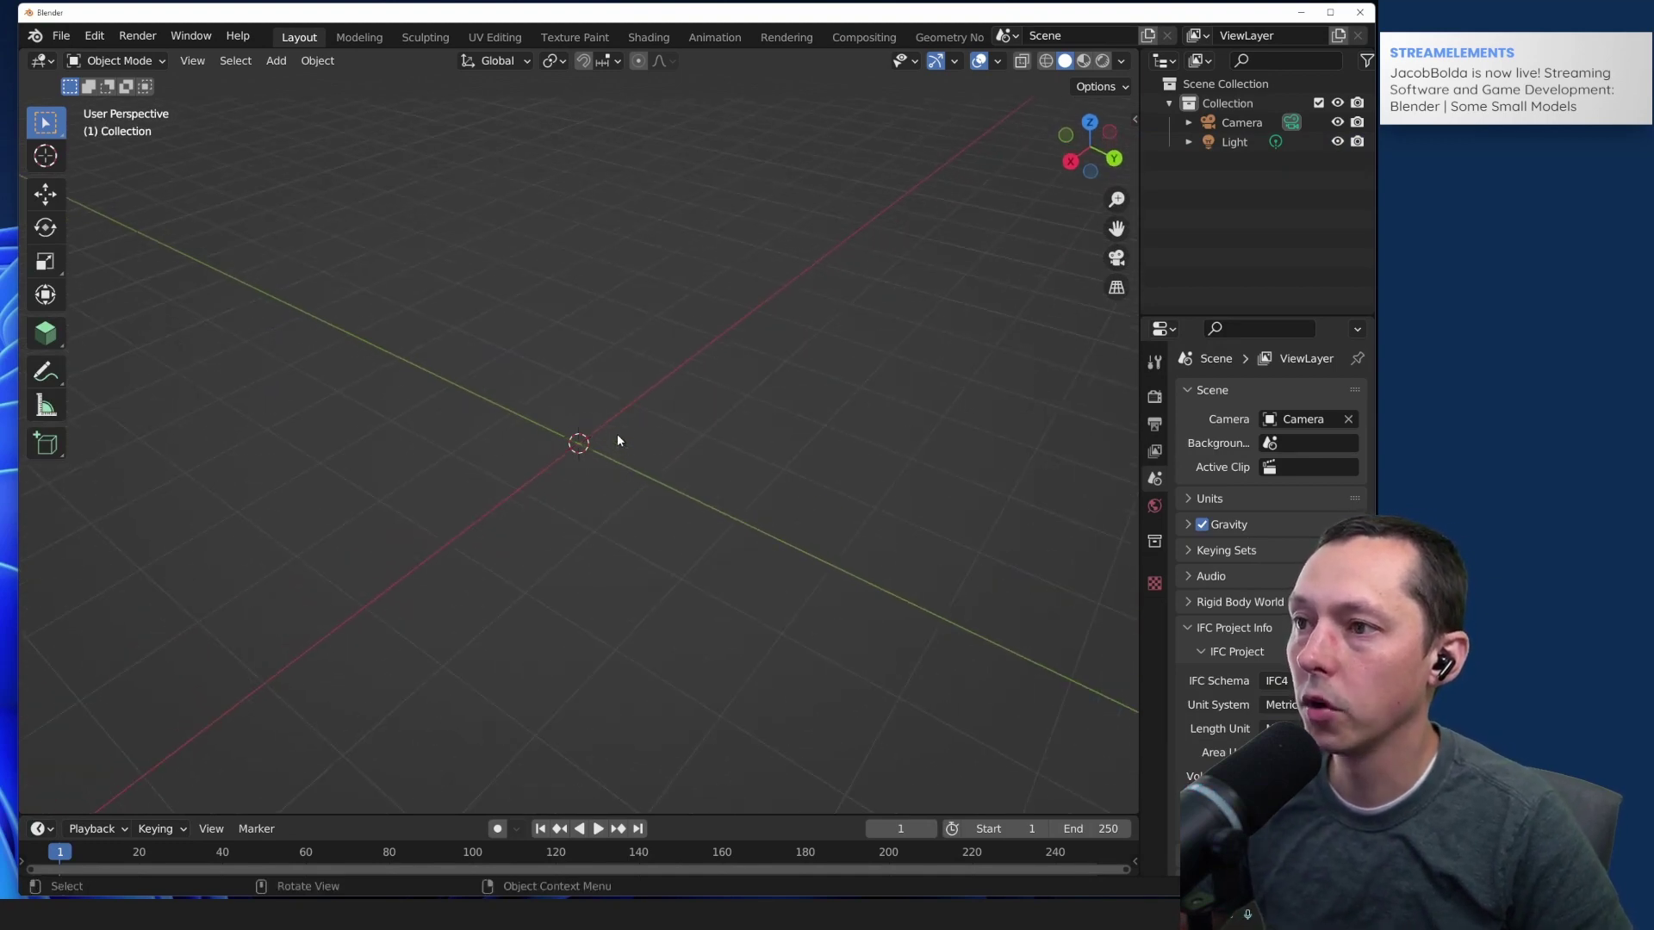
pyautogui.moveTo(617, 433); pyautogui.dragTo(555, 389, button='middle')
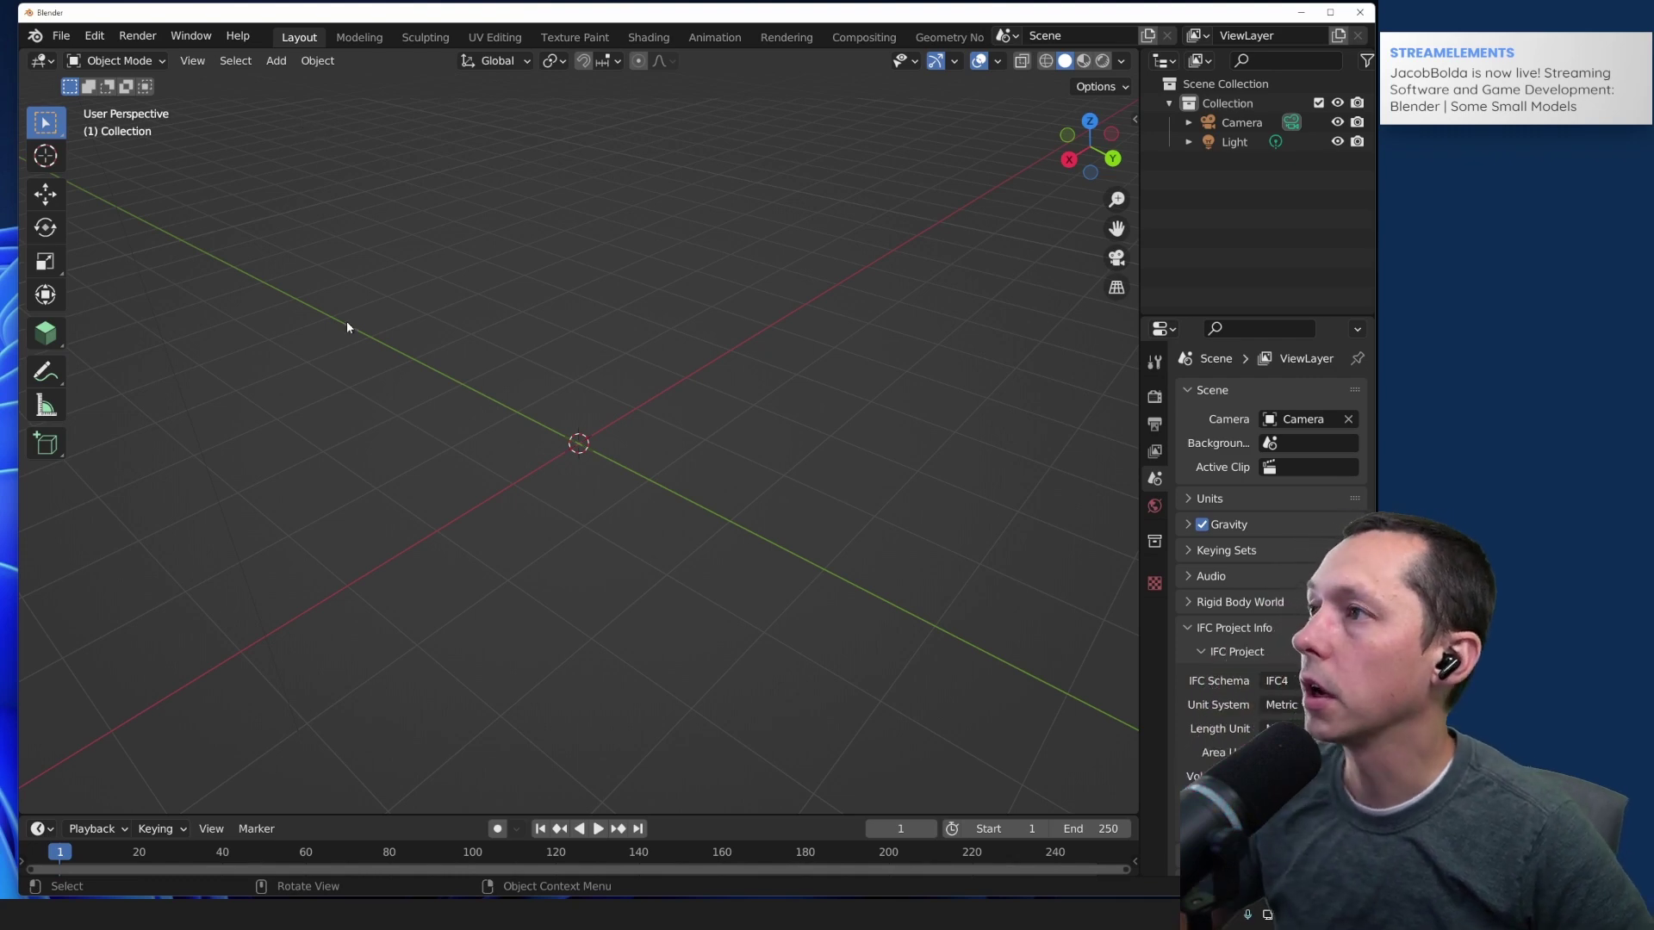
pyautogui.hotkey('shift', 'a')
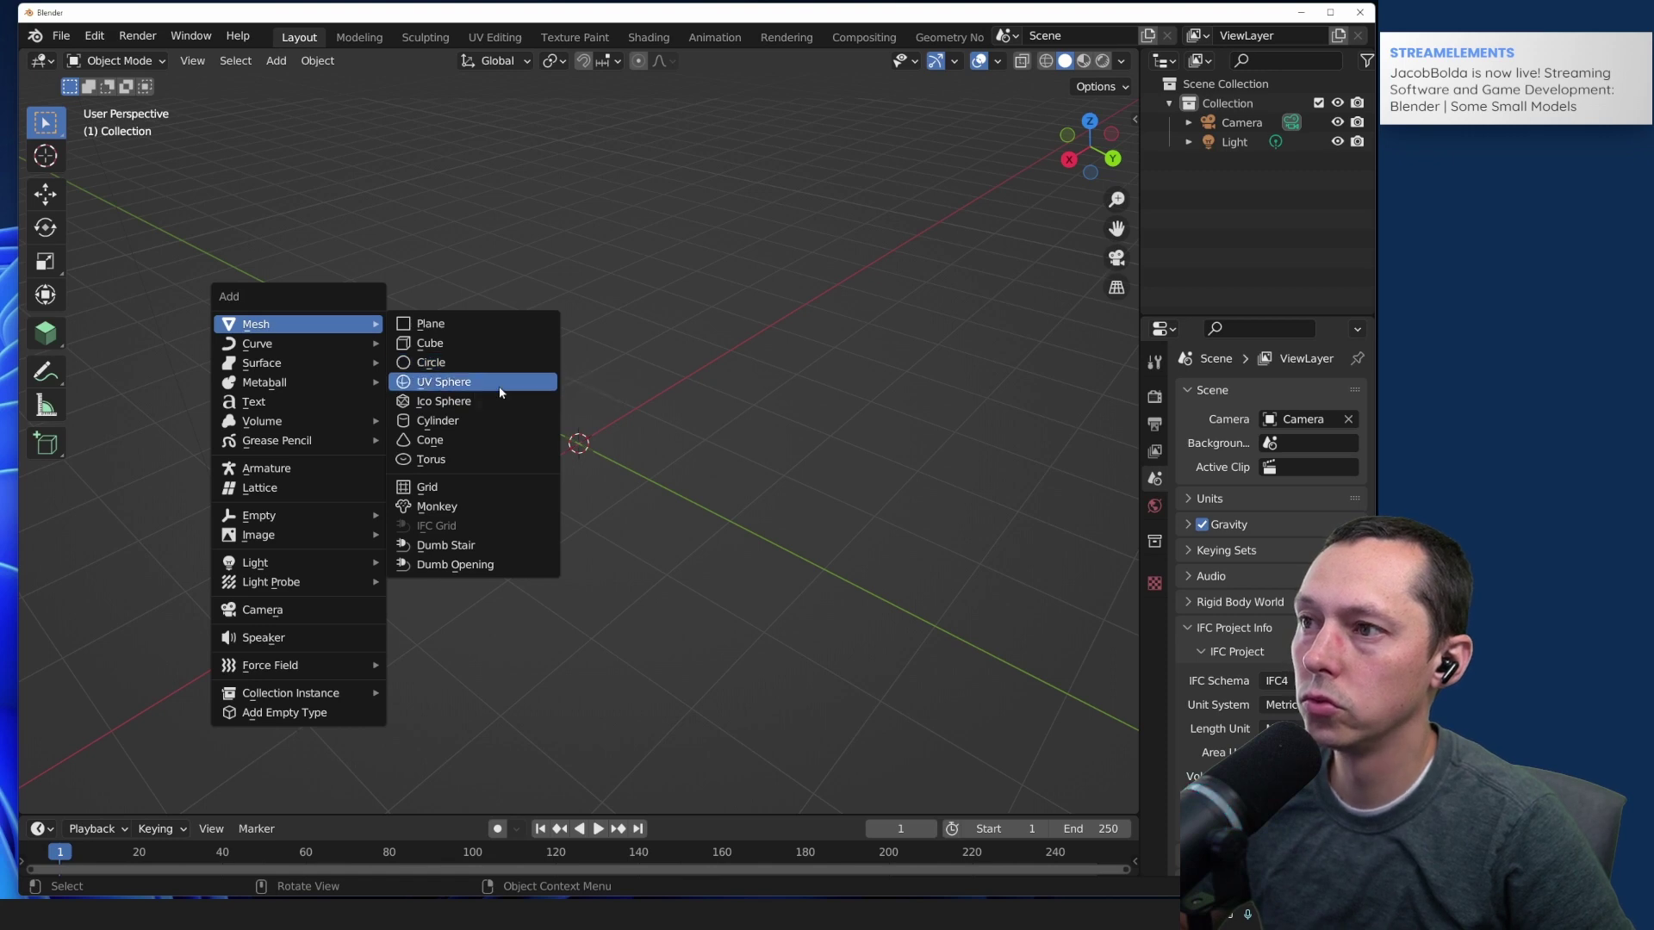
pyautogui.click(502, 363)
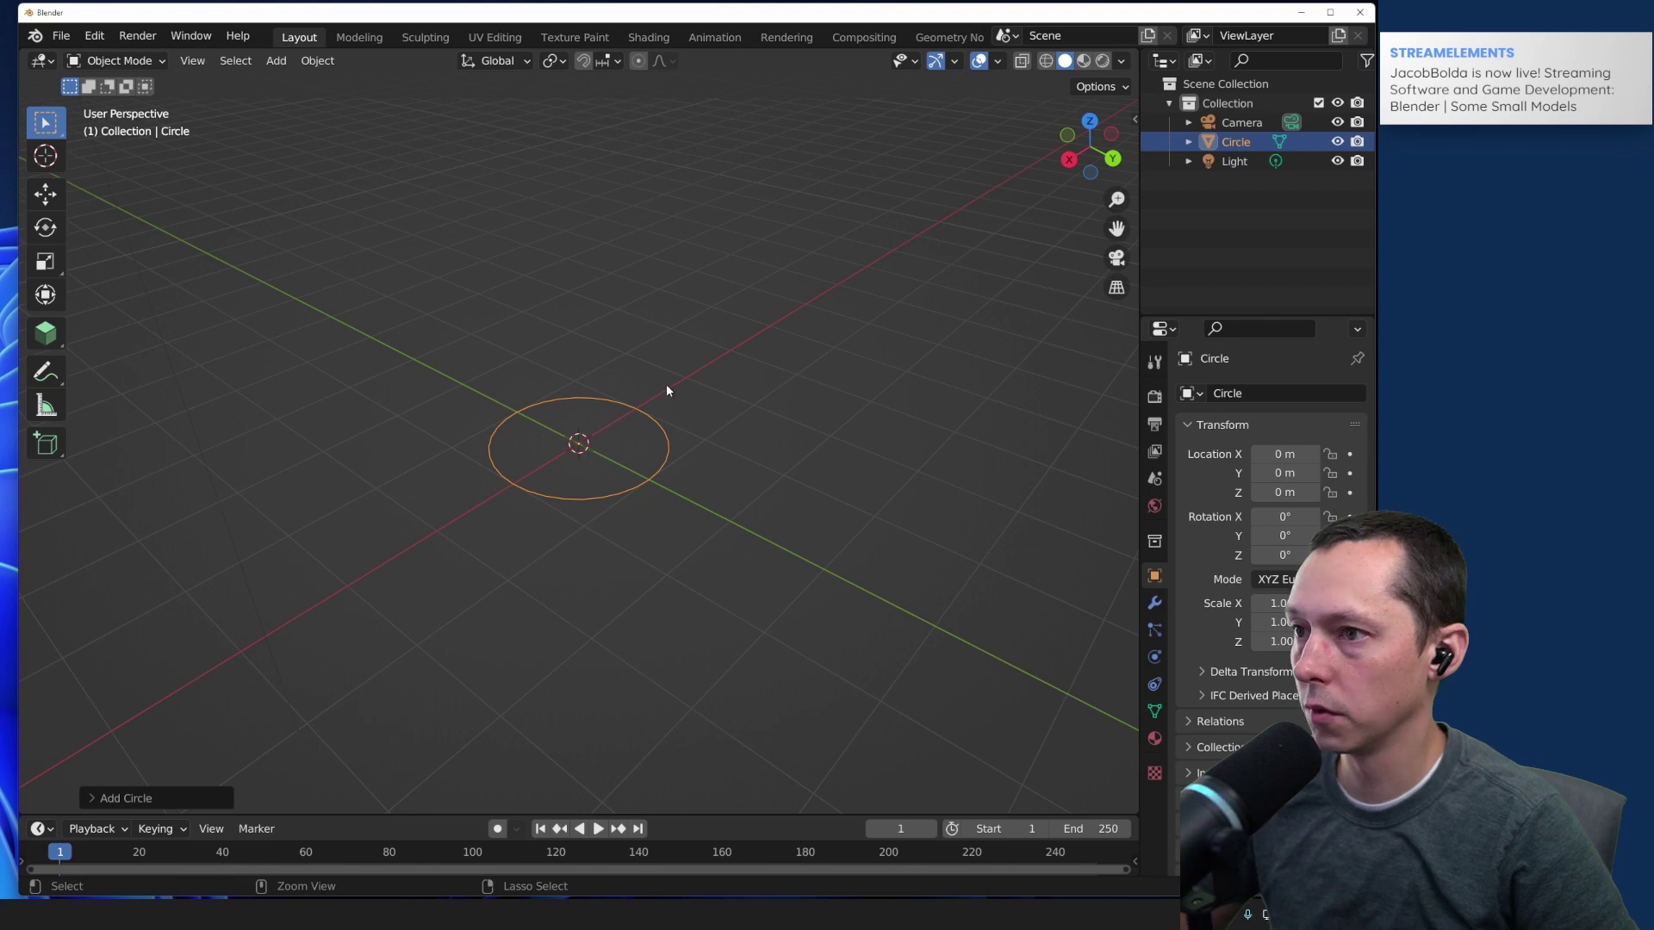
pyautogui.press('Delete')
# Step: Add a UV sphere mesh at the scene origin
pyautogui.hotkey('shift', 'a')
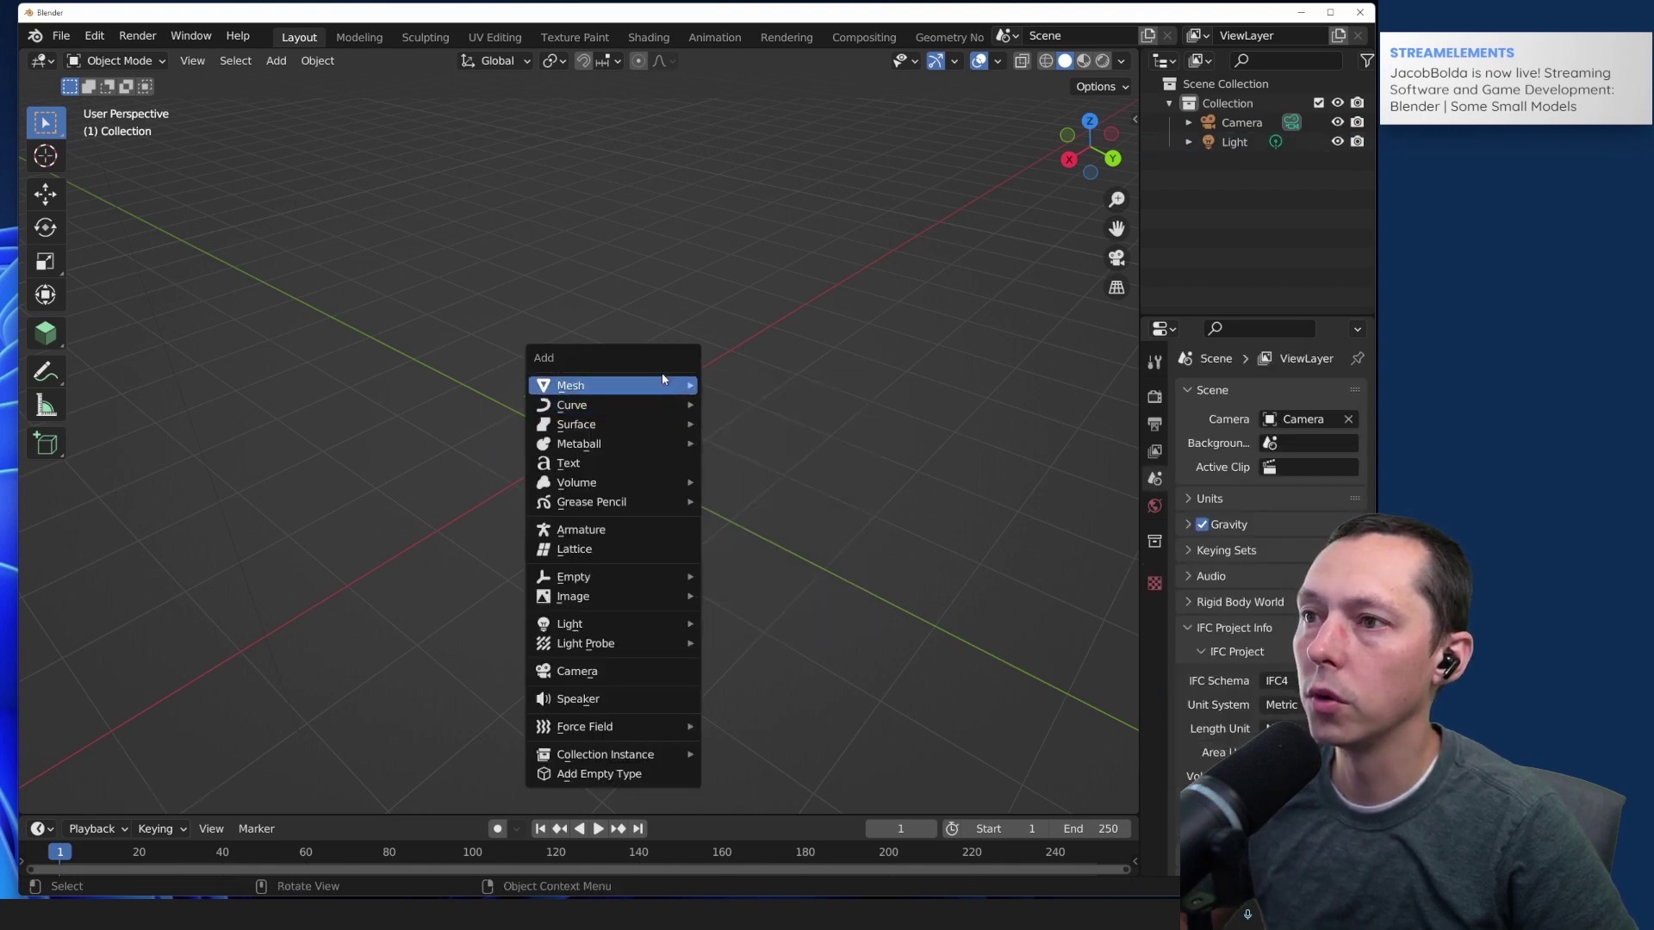
pyautogui.moveTo(663, 379)
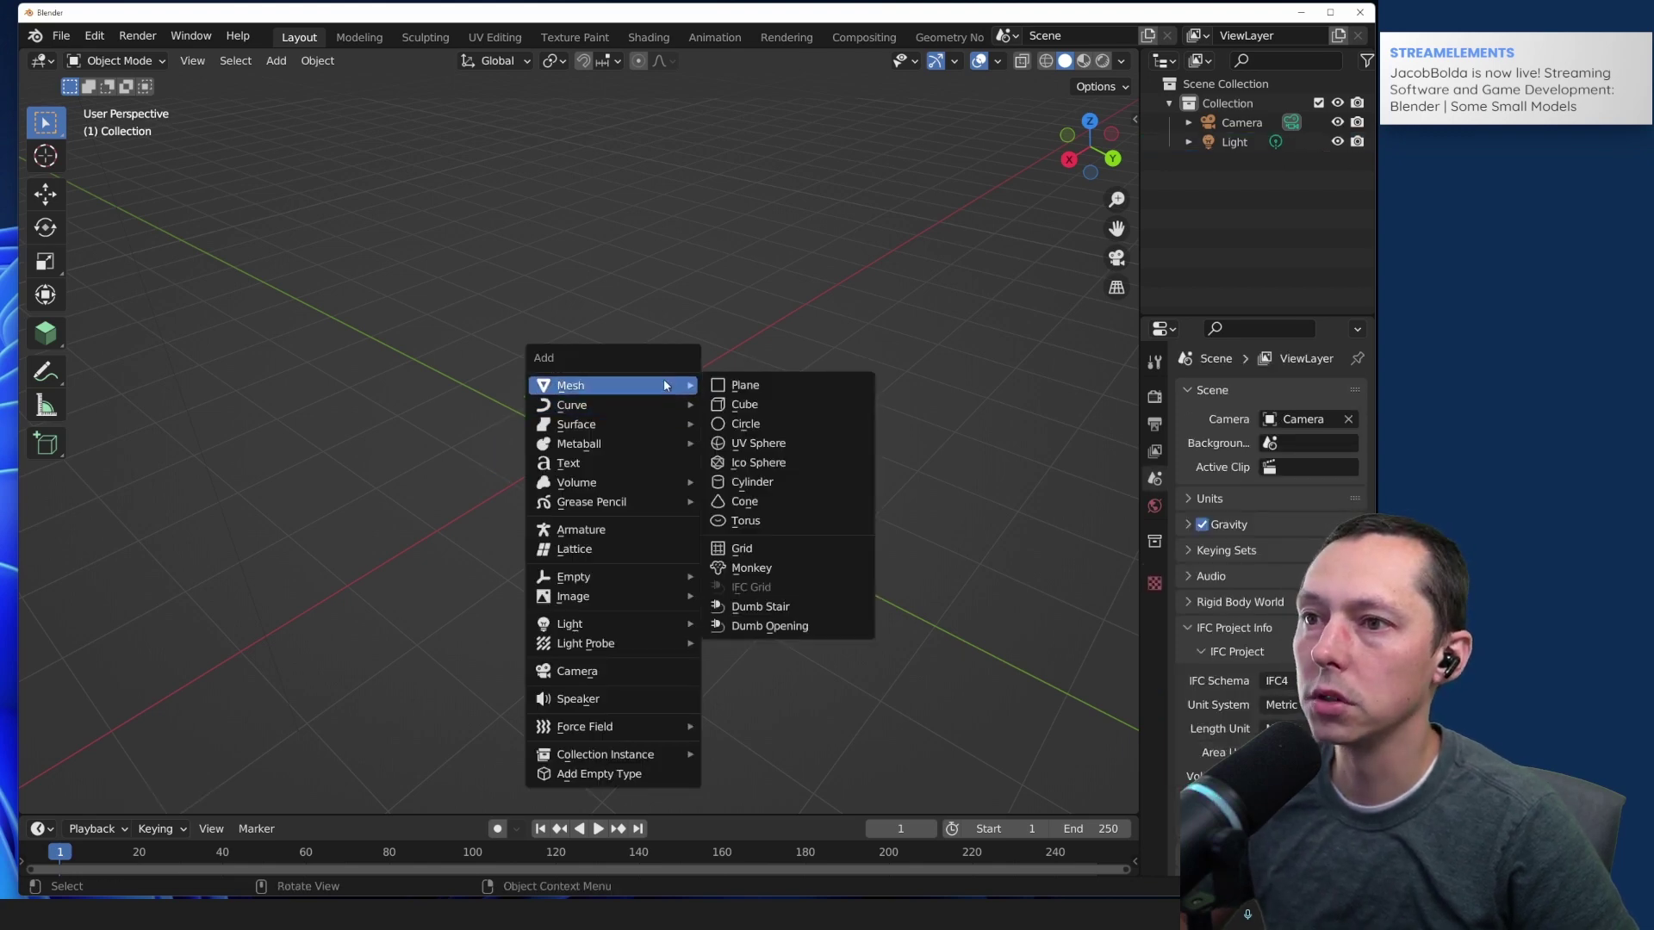
pyautogui.click(788, 444)
pyautogui.moveTo(673, 406); pyautogui.dragTo(633, 447, button='middle')
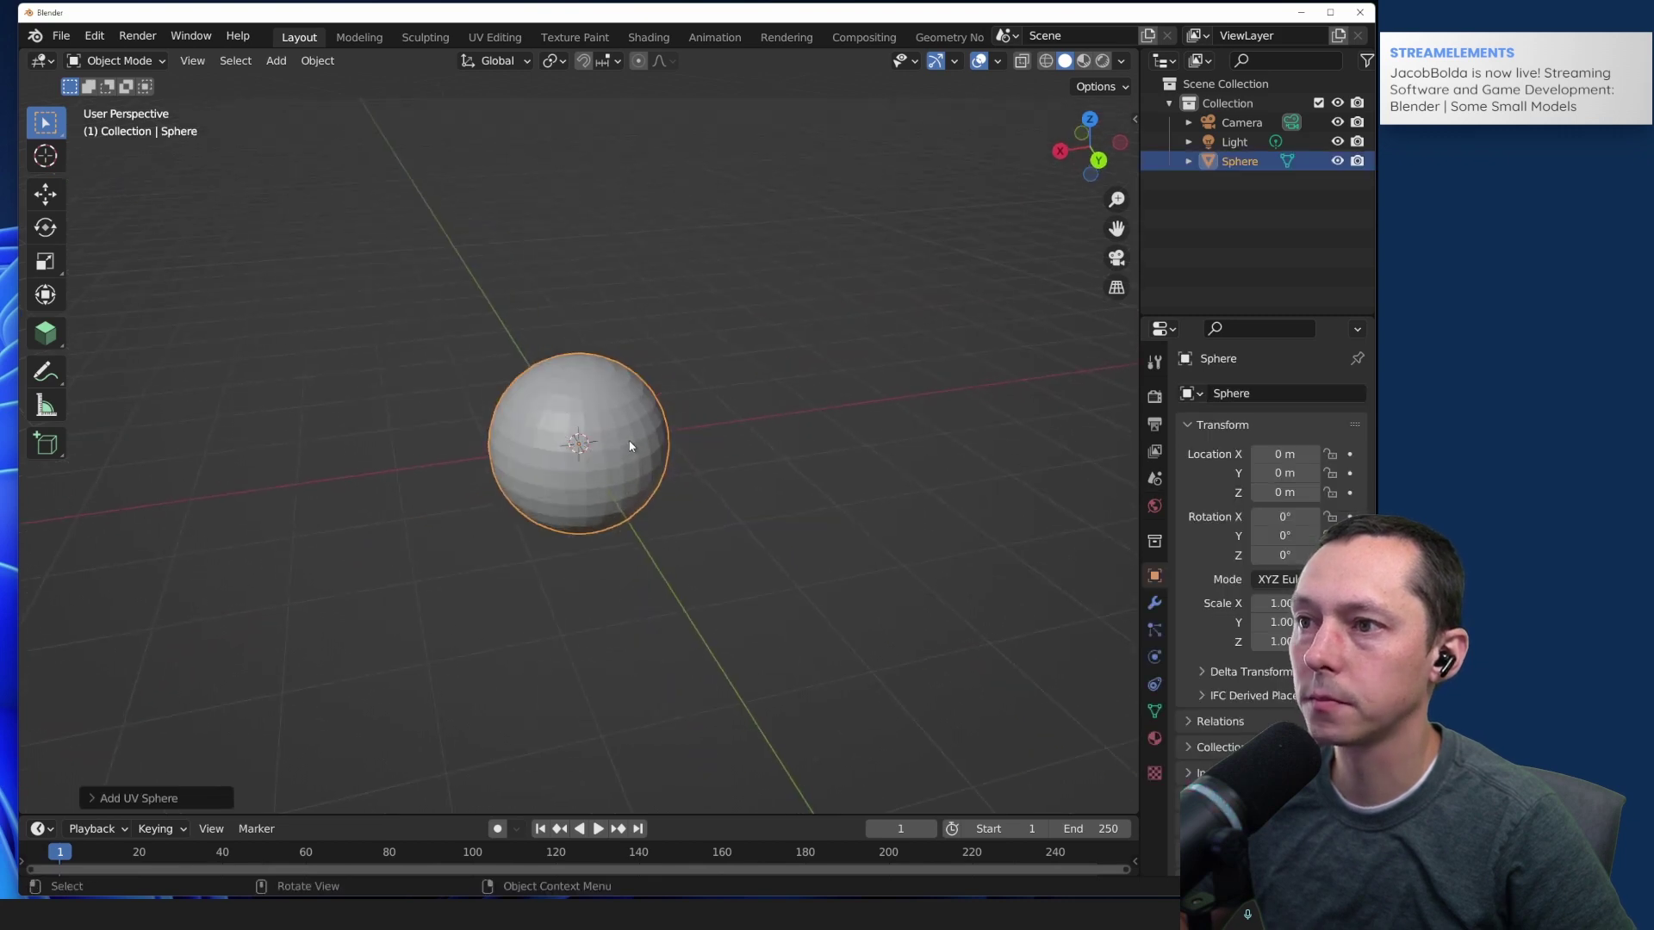
# Step: Move the sphere straight up along the Z axis to about 1.78 m
pyautogui.click(47, 197)
pyautogui.moveTo(578, 384); pyautogui.dragTo(592, 212)
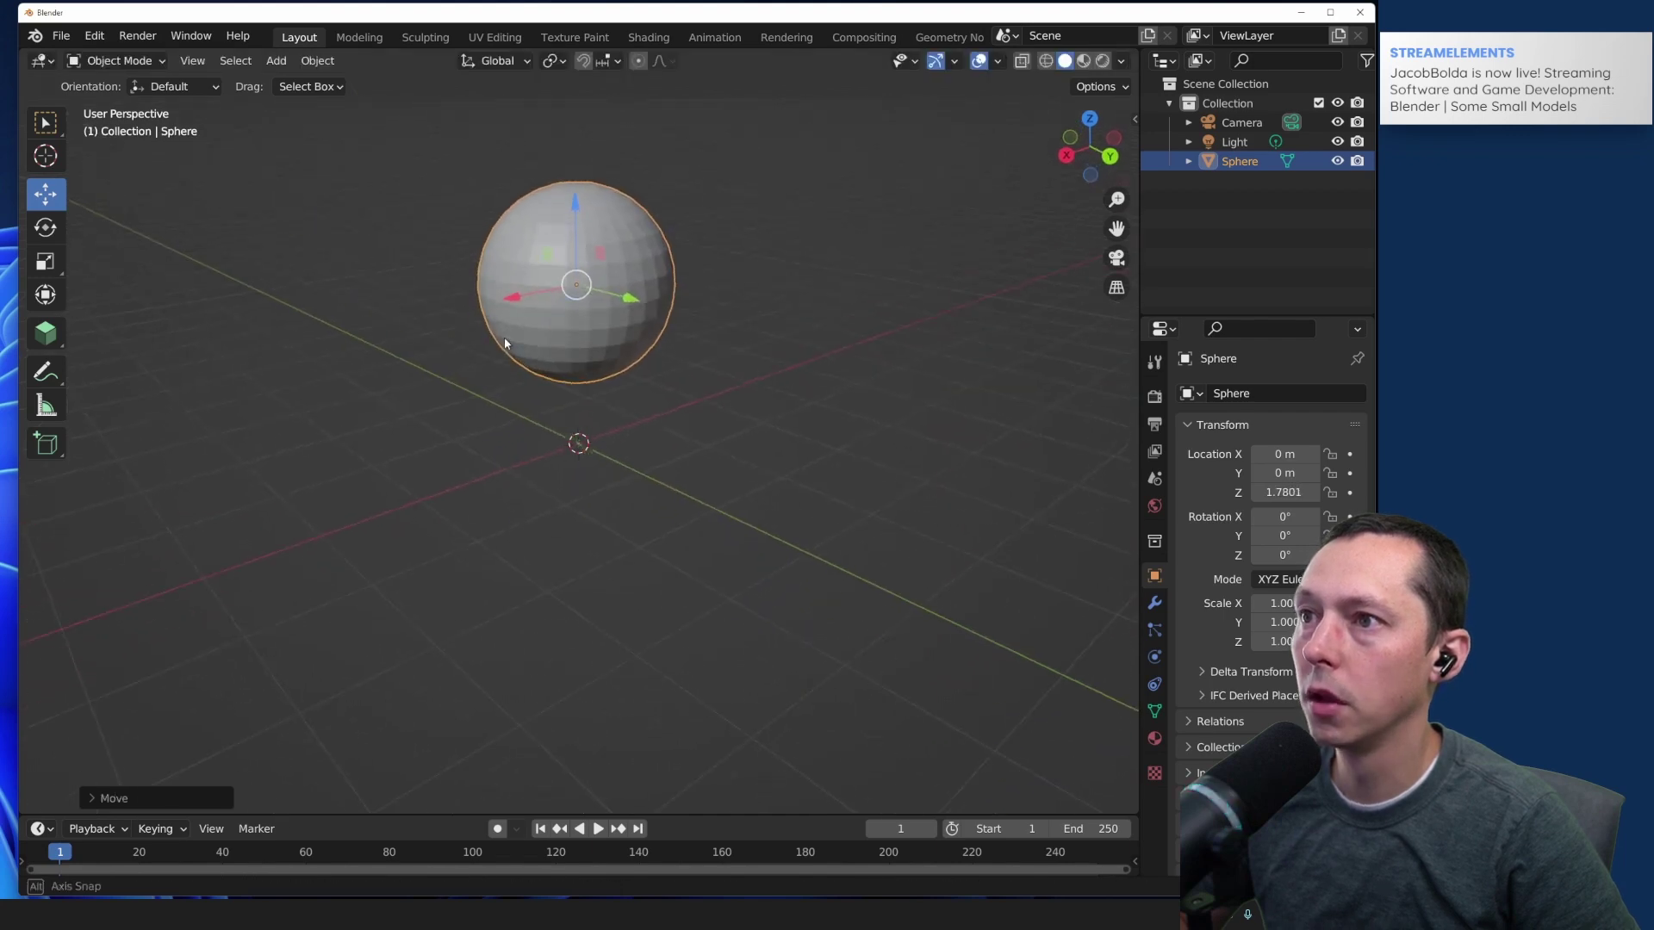
pyautogui.scroll(3, 546, 184)
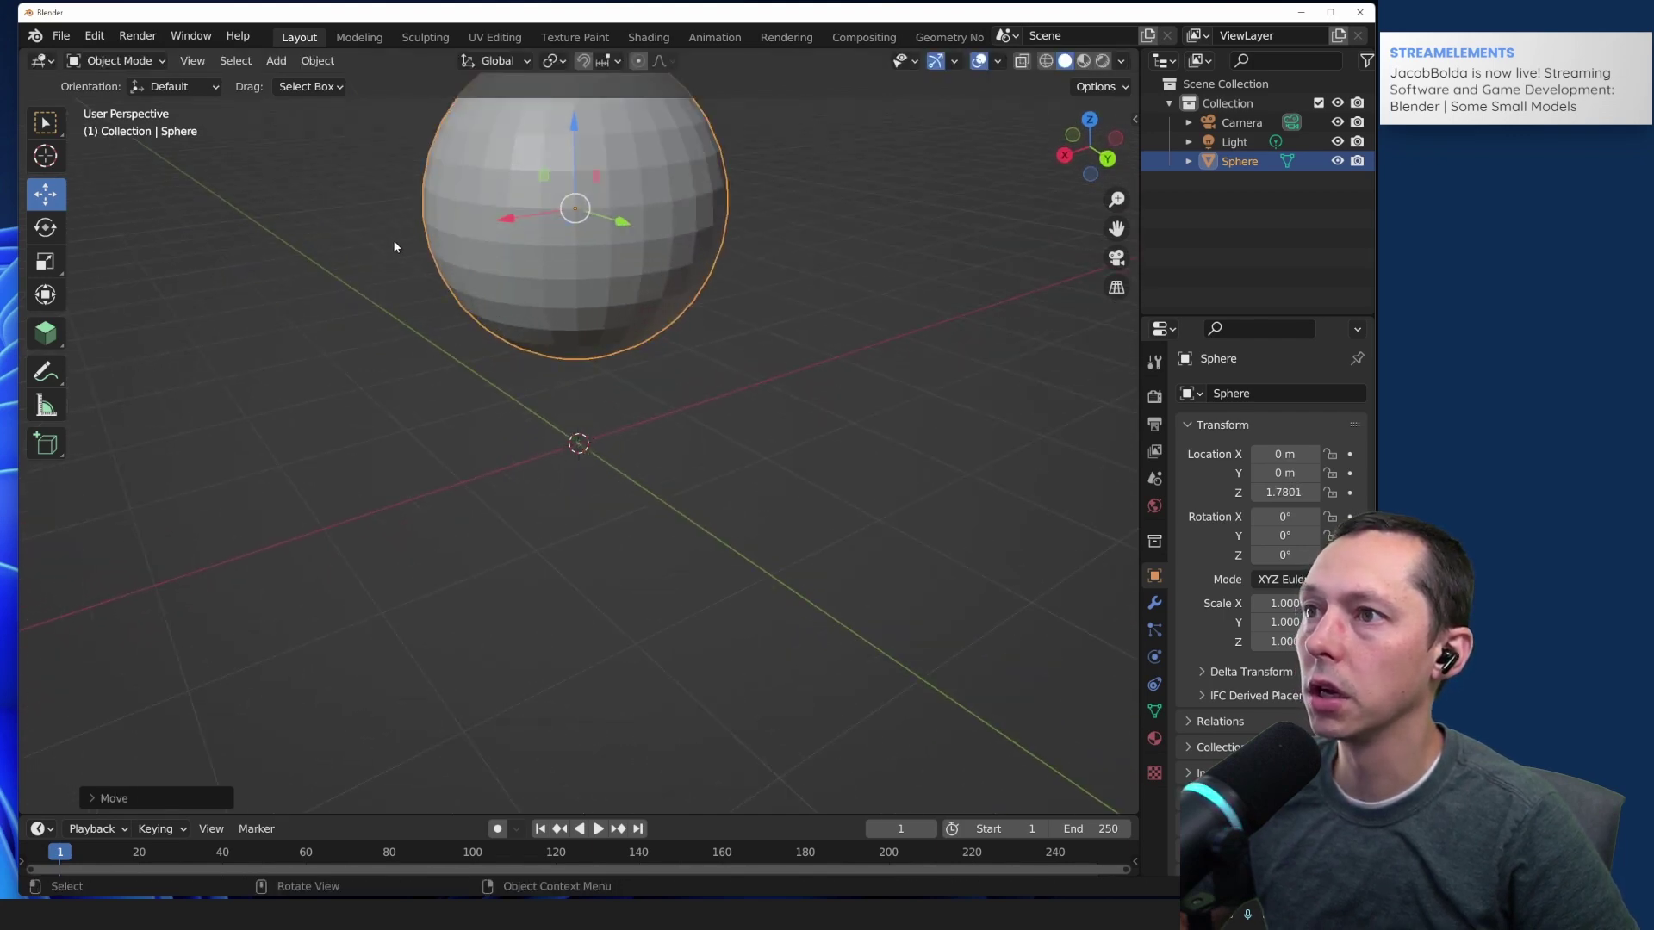
pyautogui.moveTo(394, 241); pyautogui.dragTo(167, 317, button='middle')
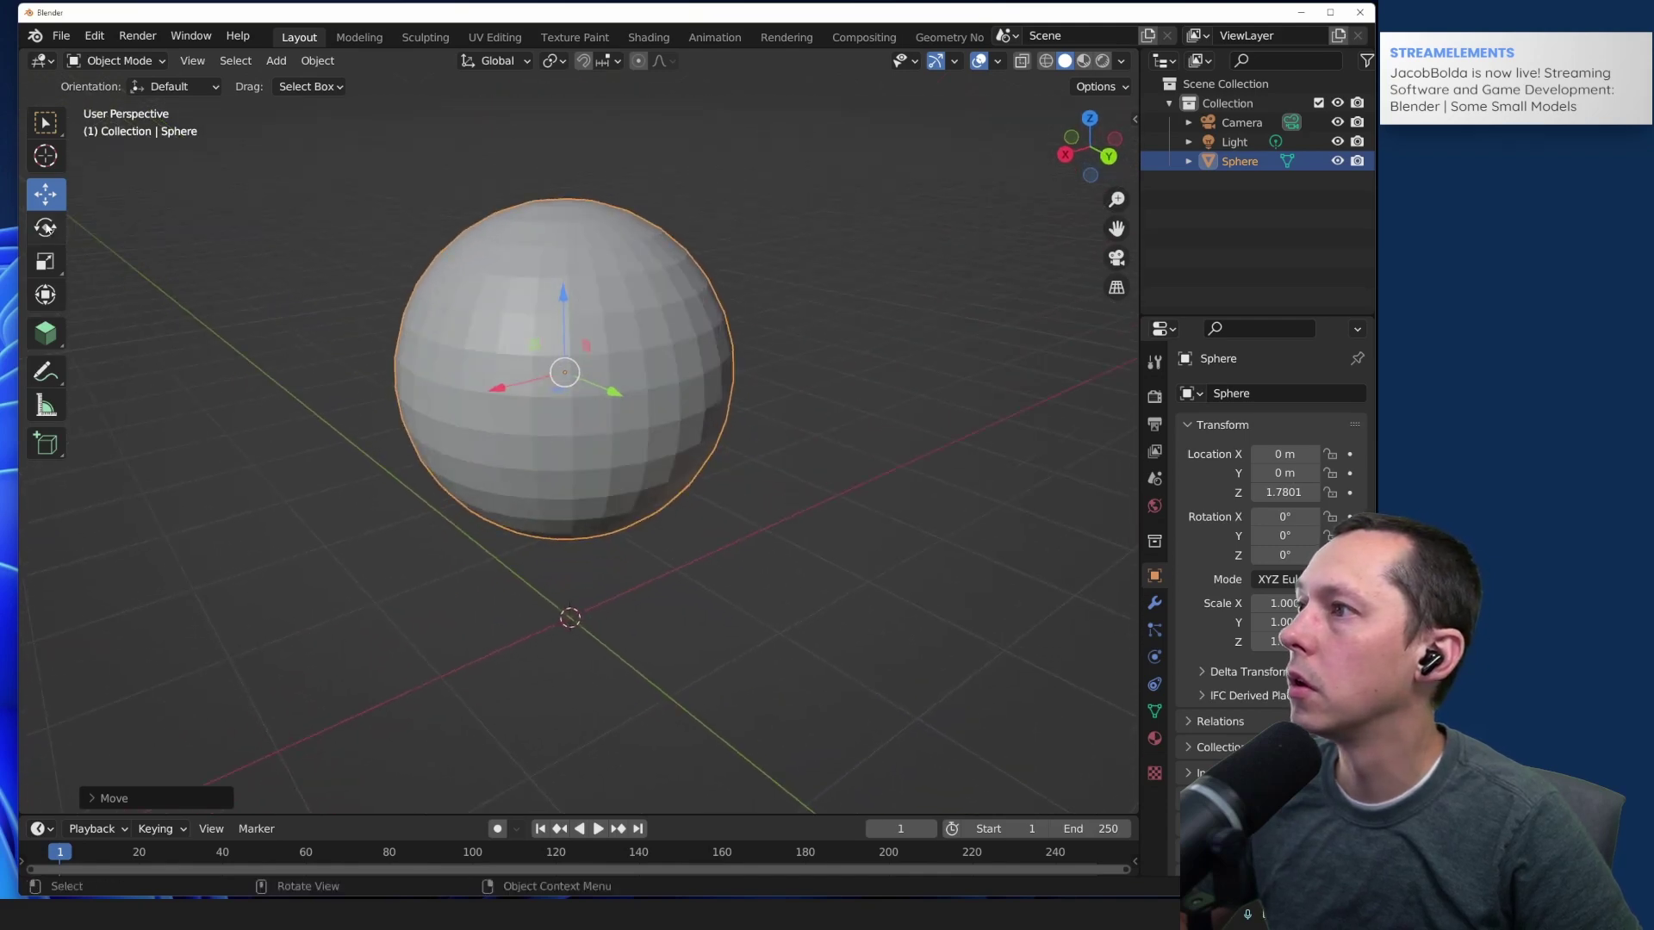
# Step: Flatten the sphere by scaling it along the Z axis only, to about 0.187
pyautogui.click(46, 261)
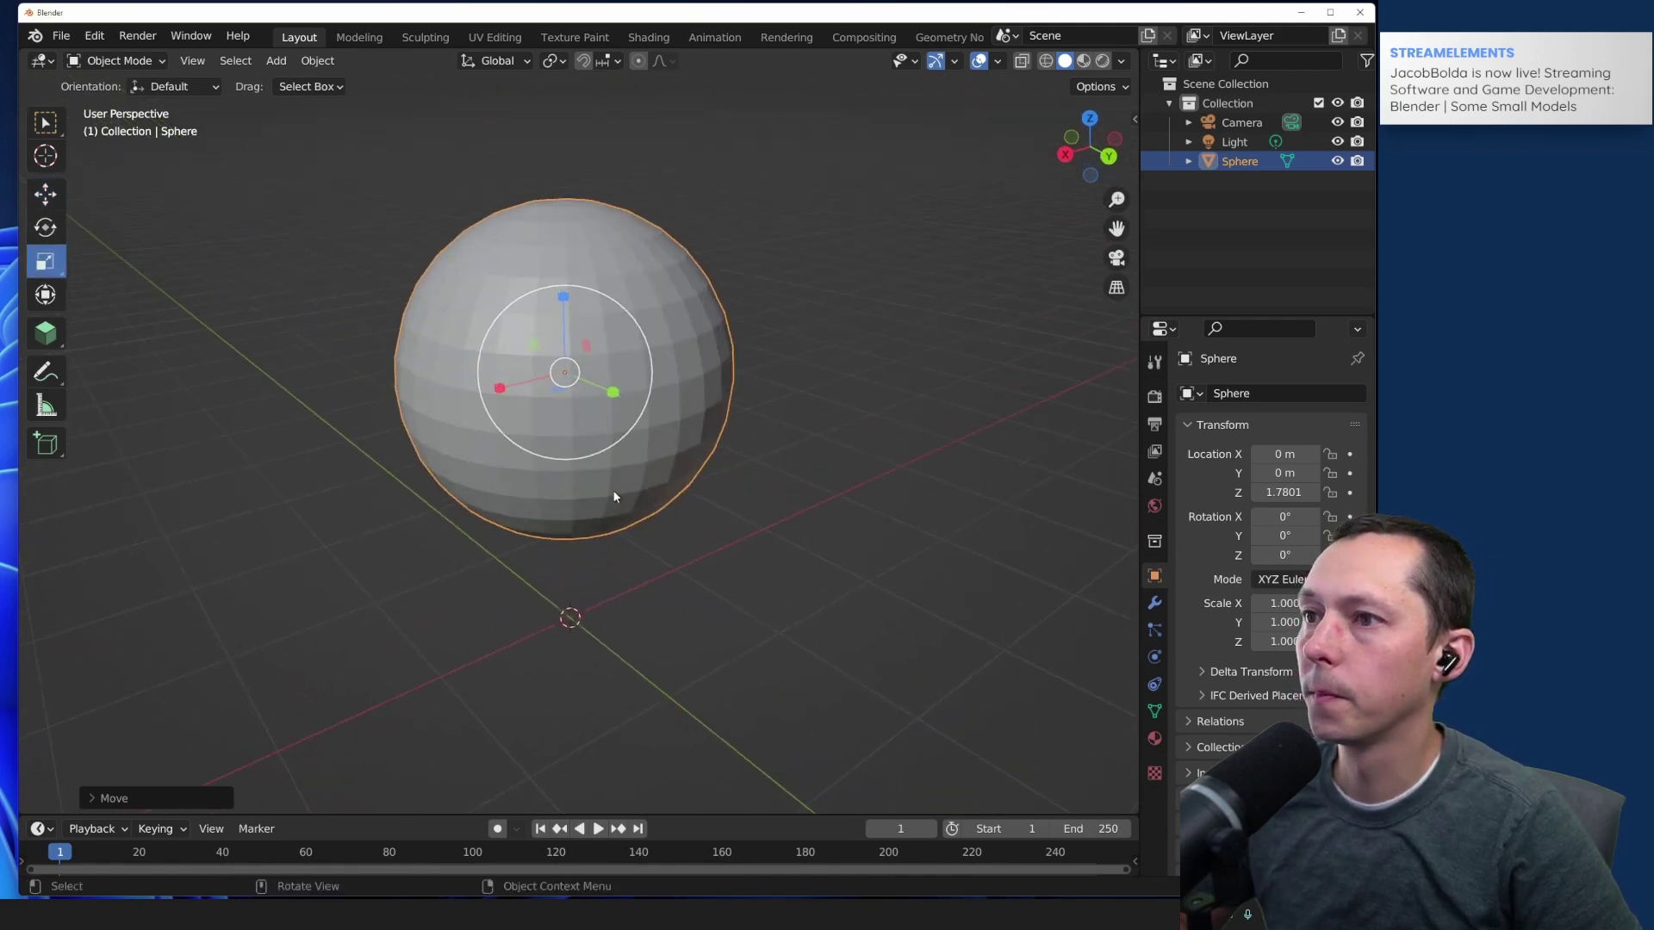
pyautogui.moveTo(564, 298); pyautogui.dragTo(565, 356)
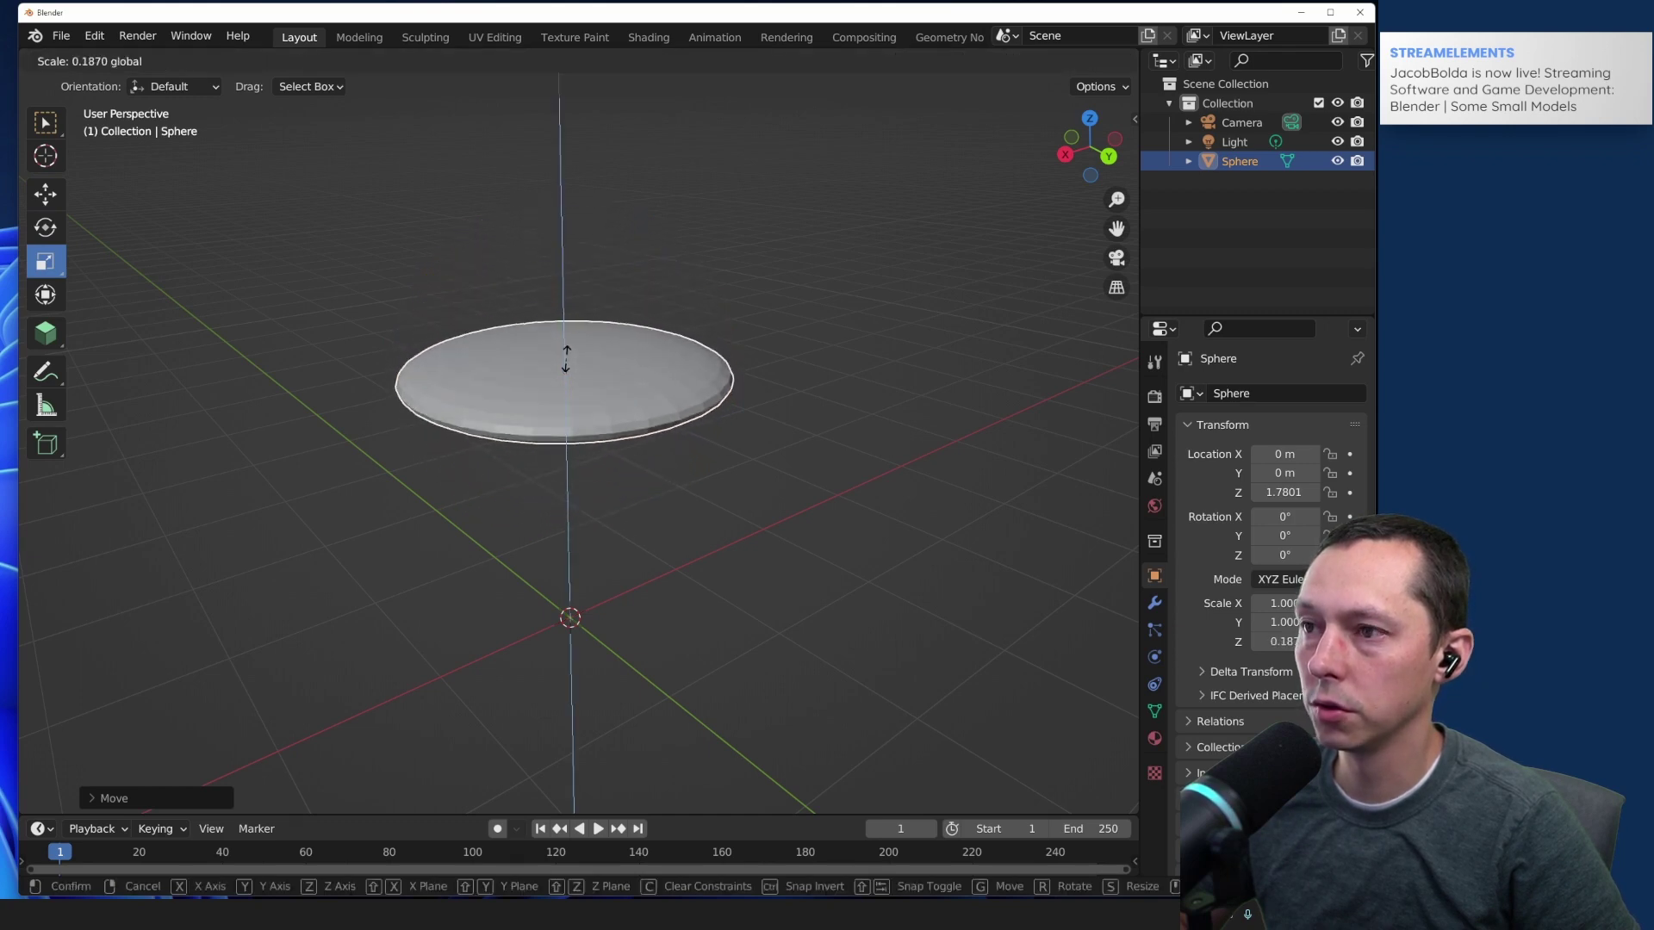
pyautogui.click(566, 359)
pyautogui.moveTo(488, 539)
pyautogui.mouseDown(button='middle')
pyautogui.moveTo(628, 488)
pyautogui.moveTo(484, 544)
pyautogui.mouseUp(button='middle')
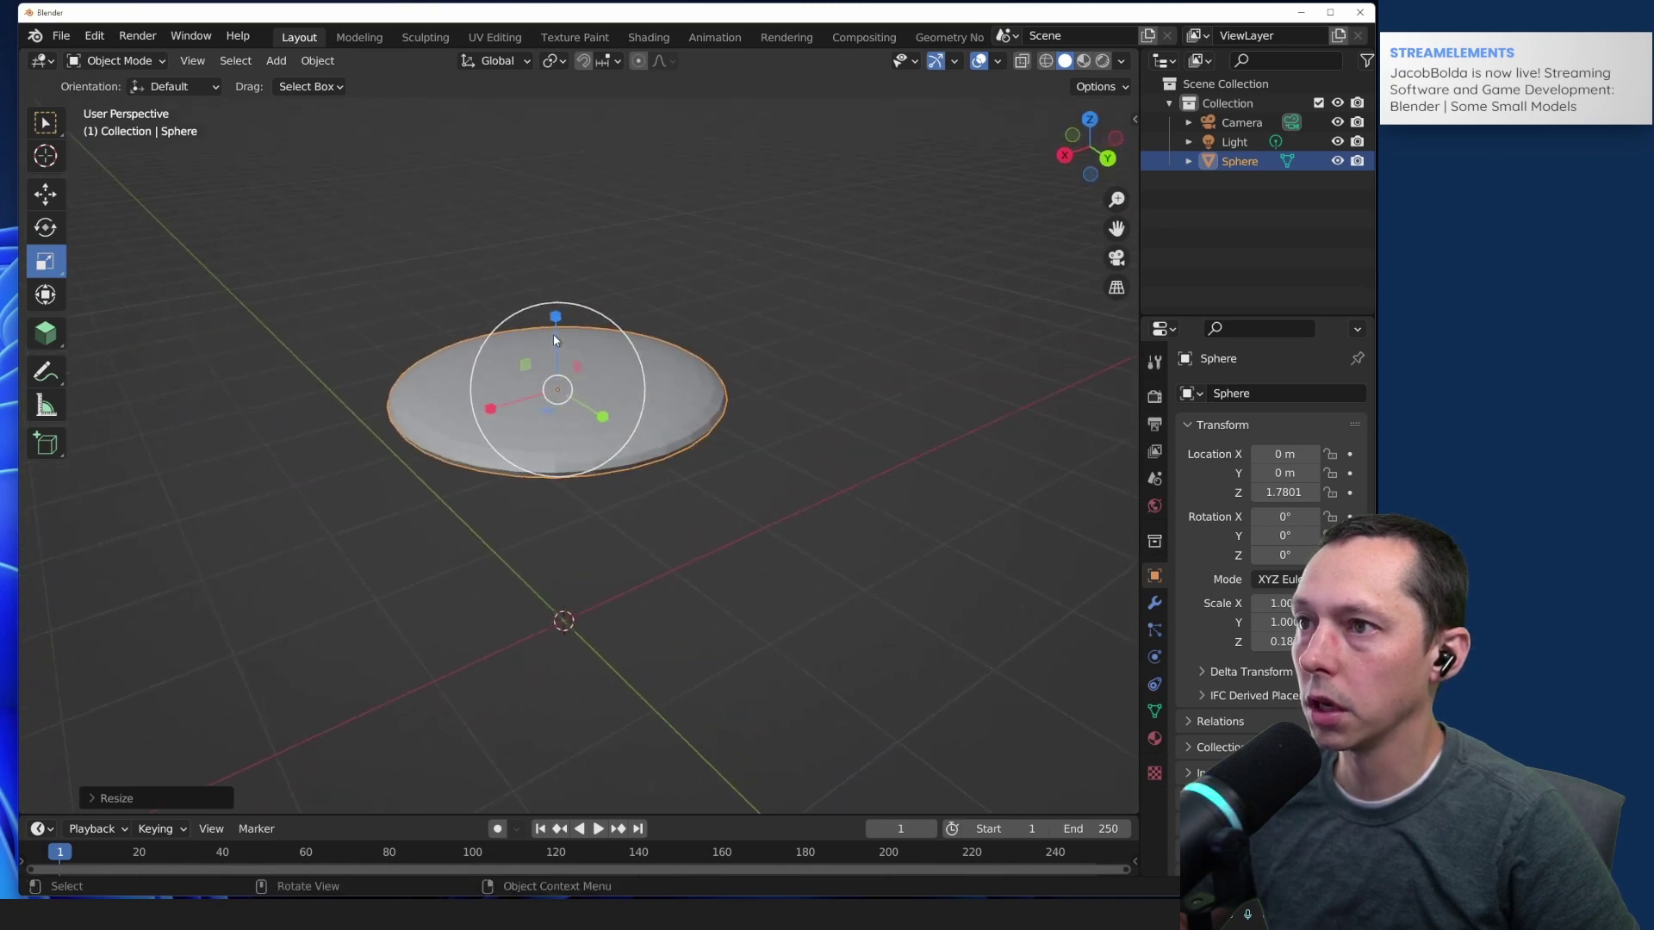
pyautogui.moveTo(557, 320); pyautogui.dragTo(555, 321)
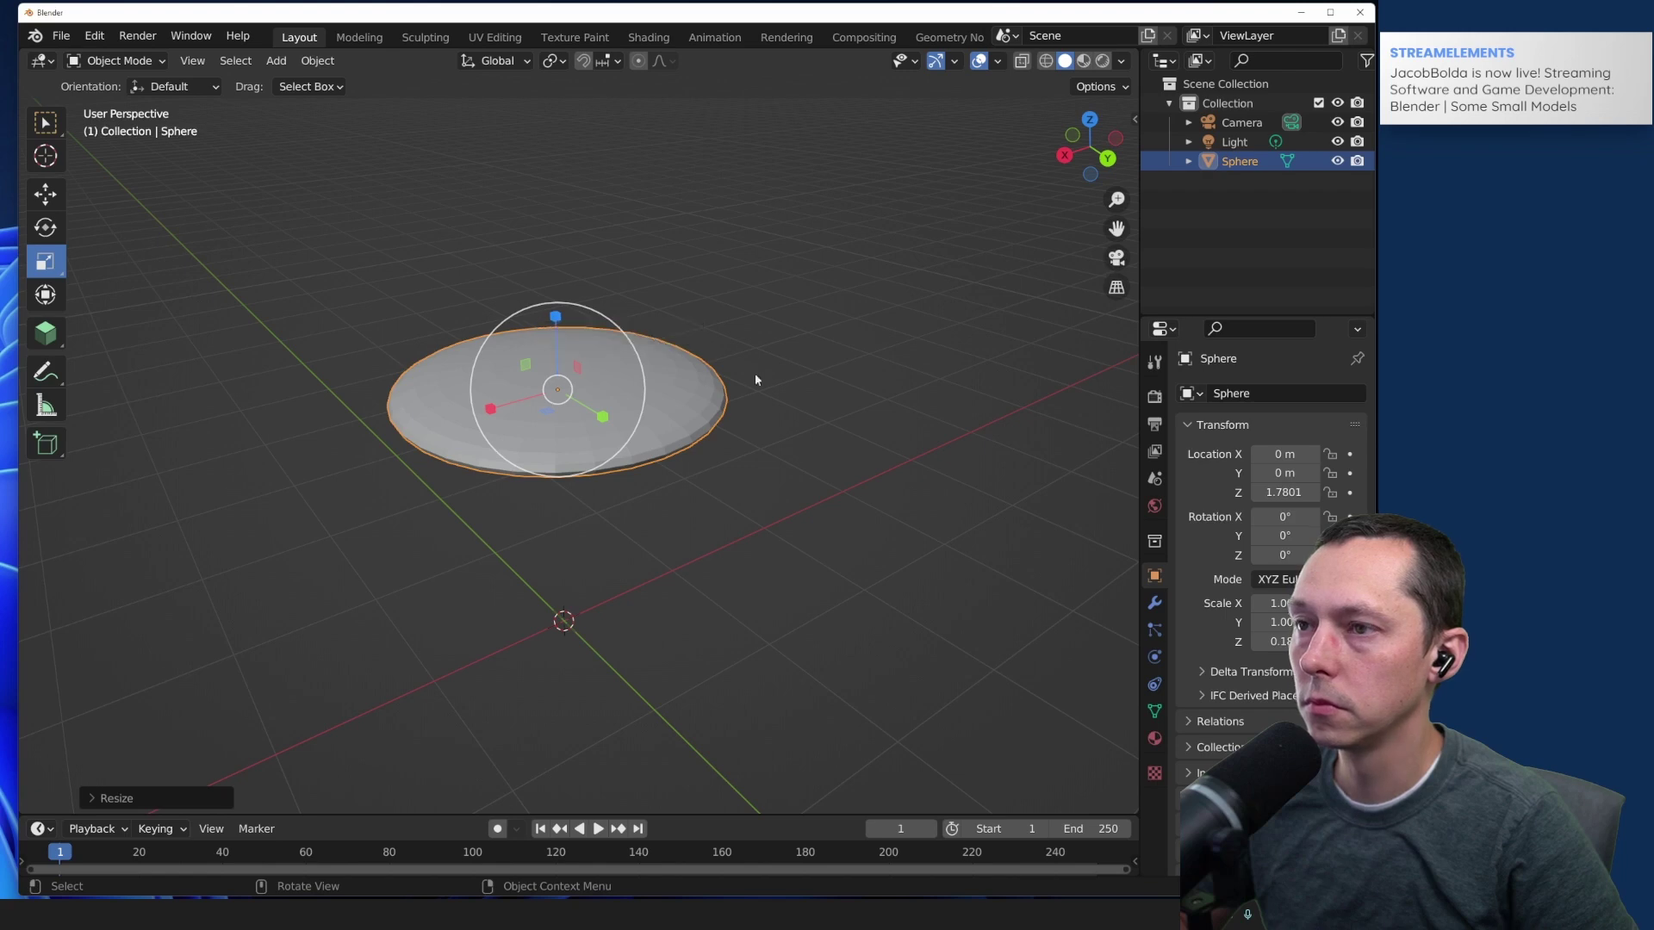
# Step: Thin the flattened sphere into a disc with a Z scale of about 0.068 and deselect it
pyautogui.scroll(2, 610, 289)
pyautogui.moveTo(542, 283); pyautogui.dragTo(534, 340)
pyautogui.moveTo(533, 340); pyautogui.dragTo(498, 392, button='middle')
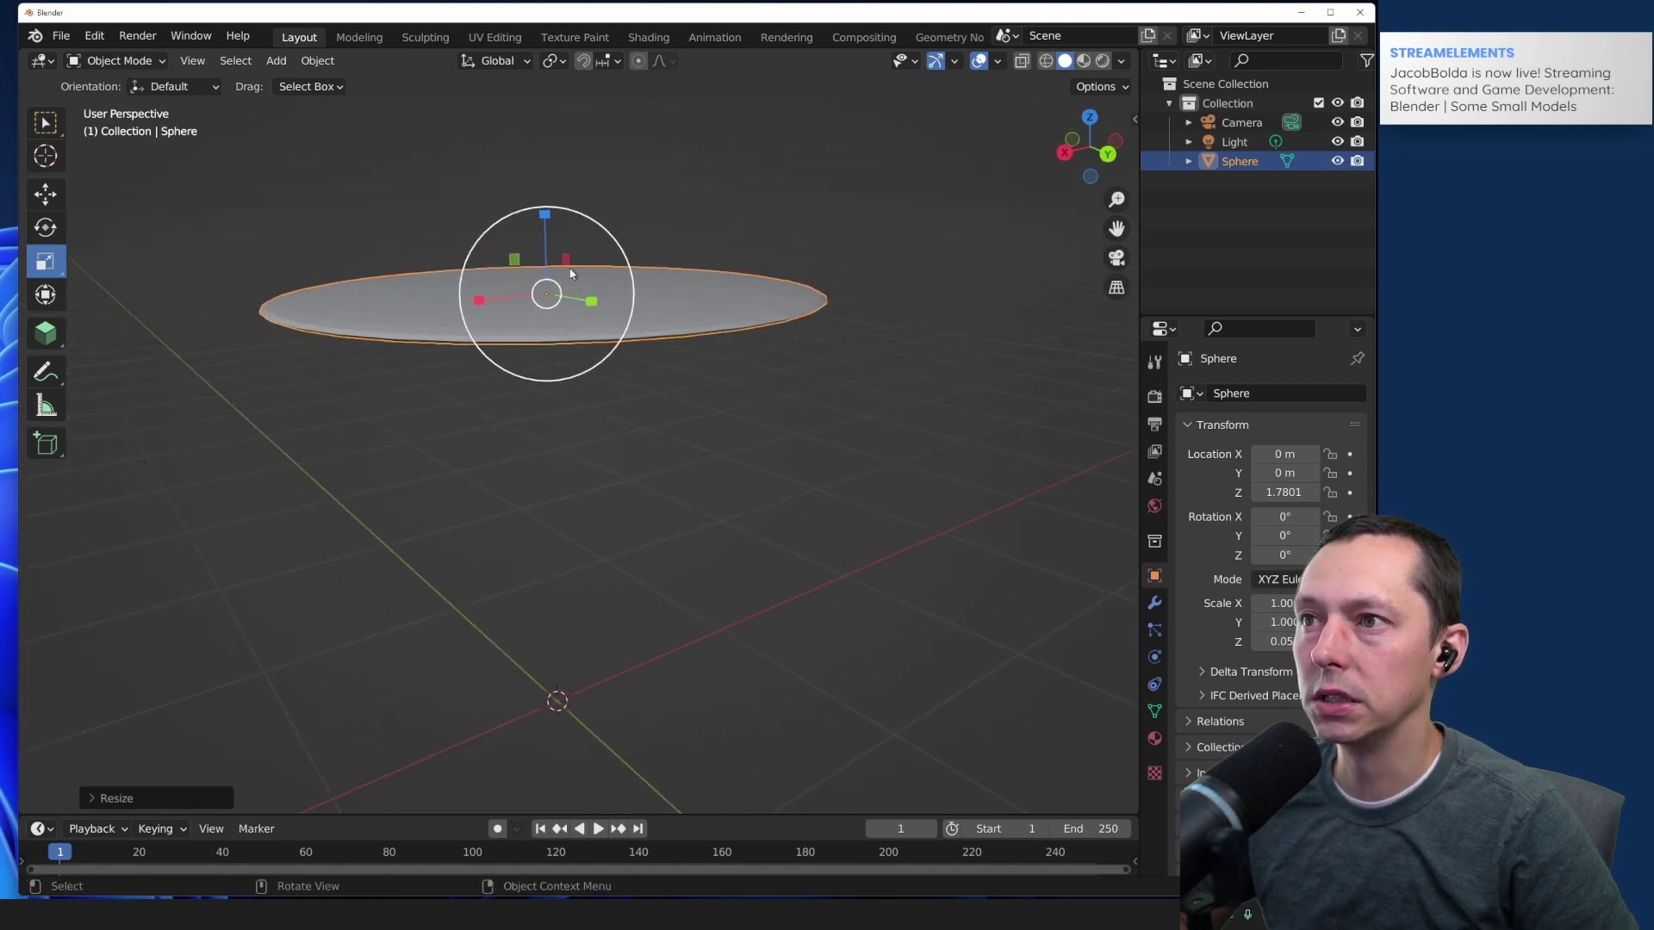
pyautogui.moveTo(553, 223)
pyautogui.mouseDown()
pyautogui.moveTo(548, 161)
pyautogui.moveTo(548, 194)
pyautogui.mouseUp()
pyautogui.moveTo(277, 467); pyautogui.dragTo(349, 560, button='middle')
pyautogui.click(321, 513)
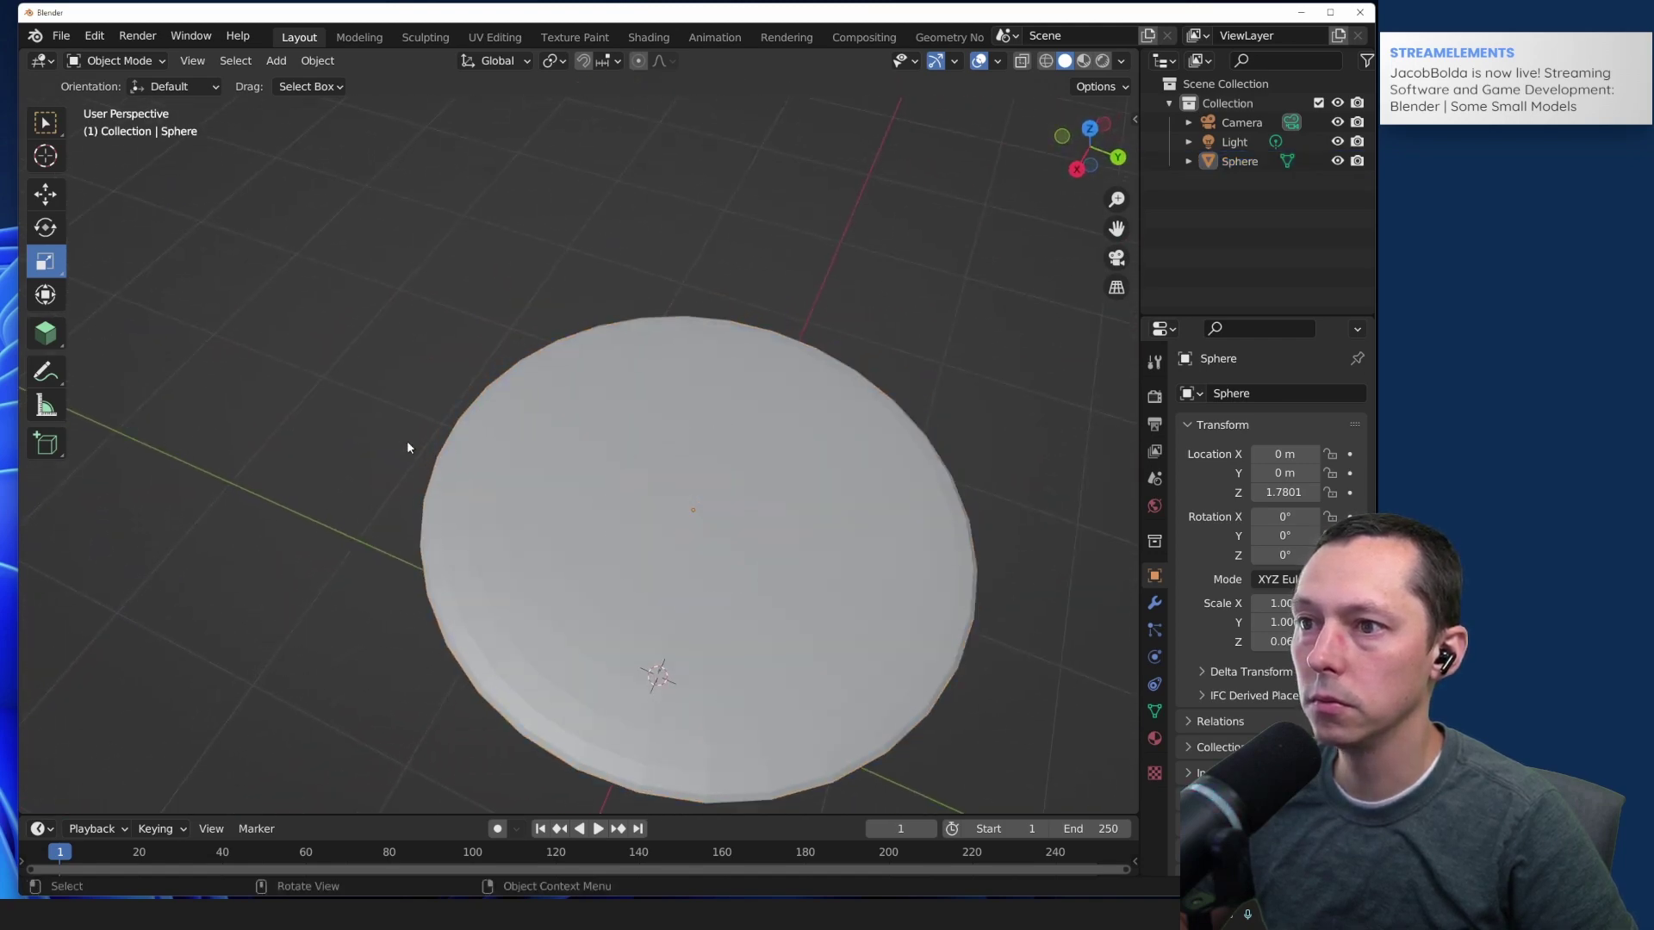
# Step: Enter Edit Mode on the disc-shaped sphere
pyautogui.scroll(-7, 396, 422)
pyautogui.scroll(1, 911, 552)
pyautogui.moveTo(912, 552); pyautogui.dragTo(760, 546, button='middle')
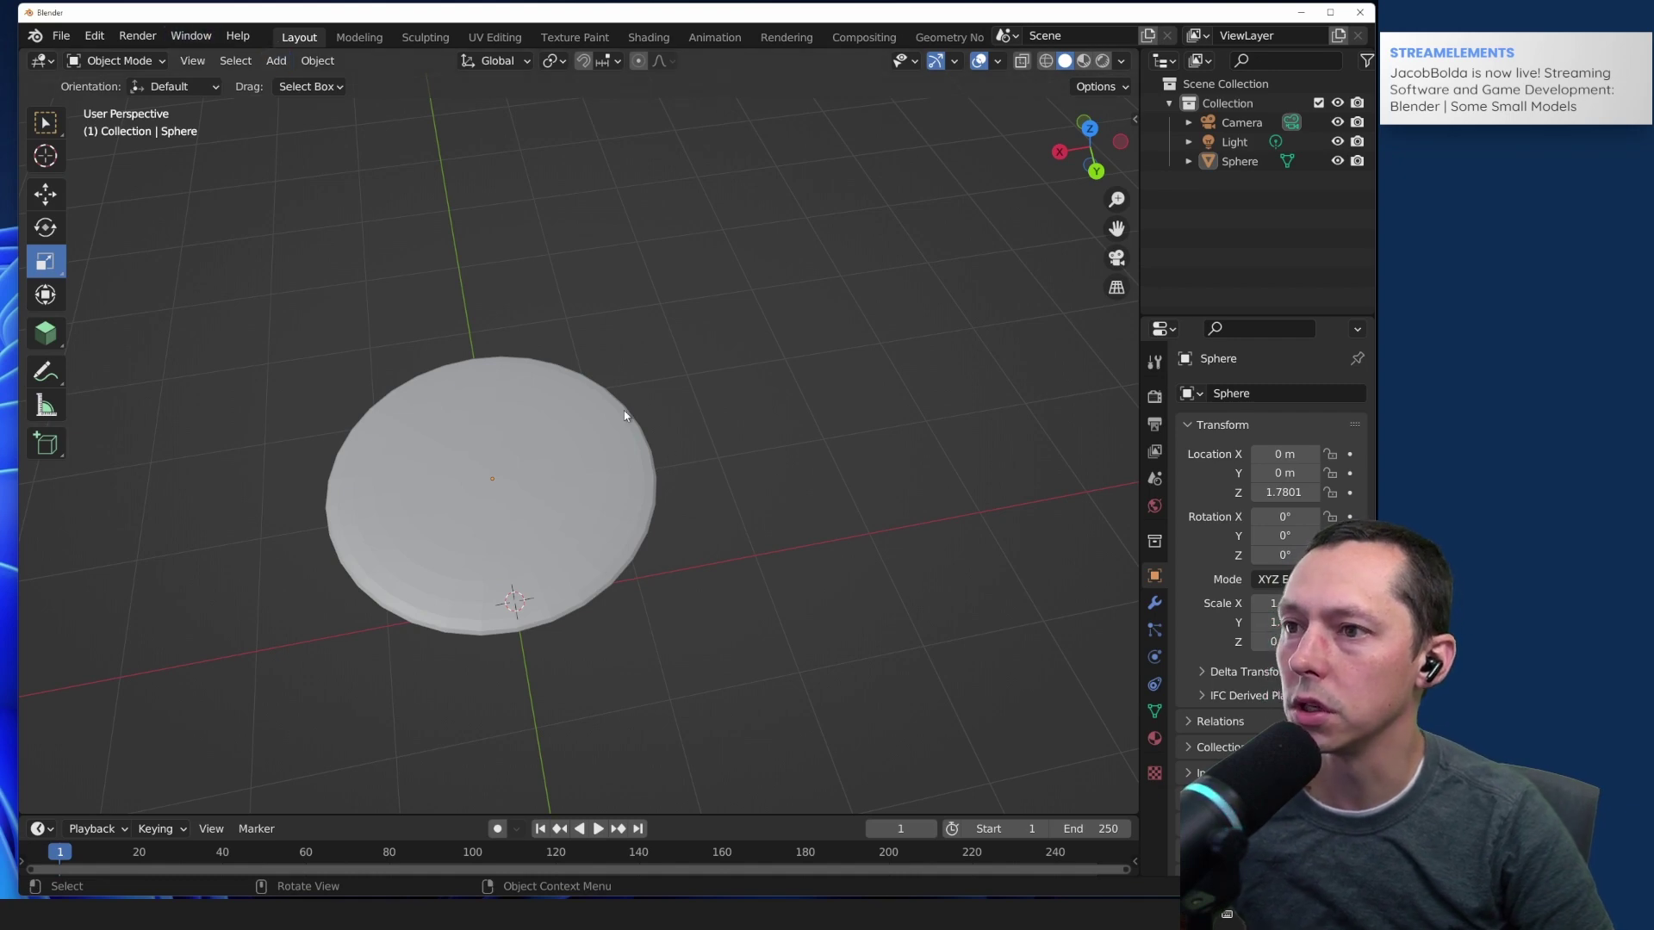
pyautogui.click(138, 60)
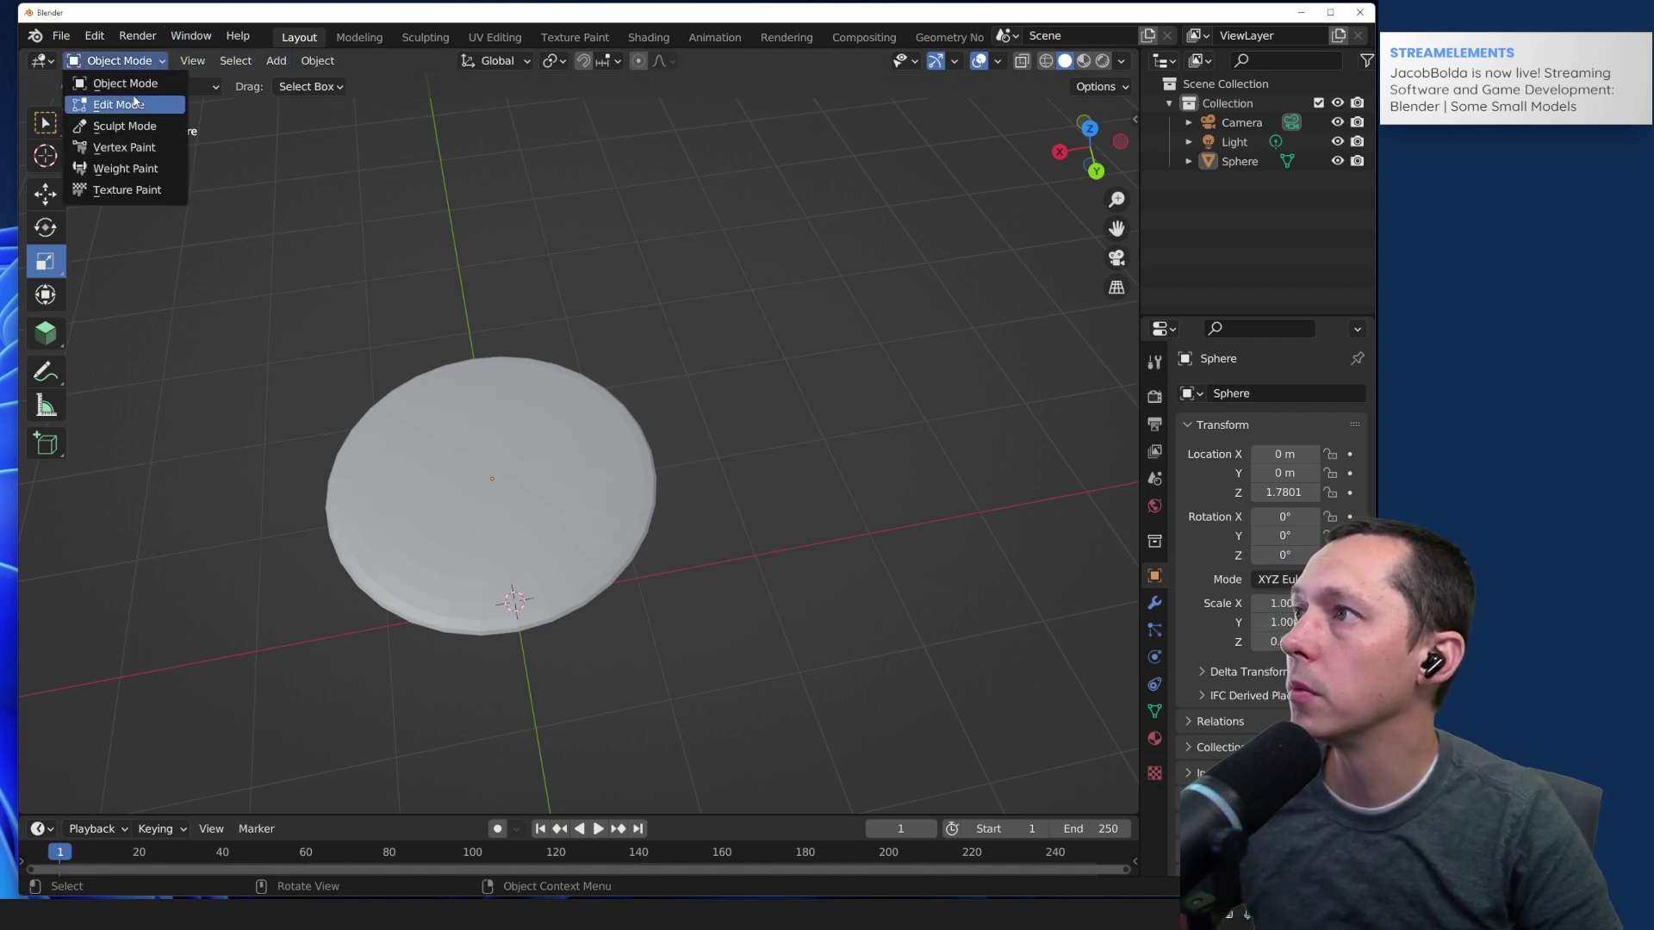
pyautogui.click(119, 104)
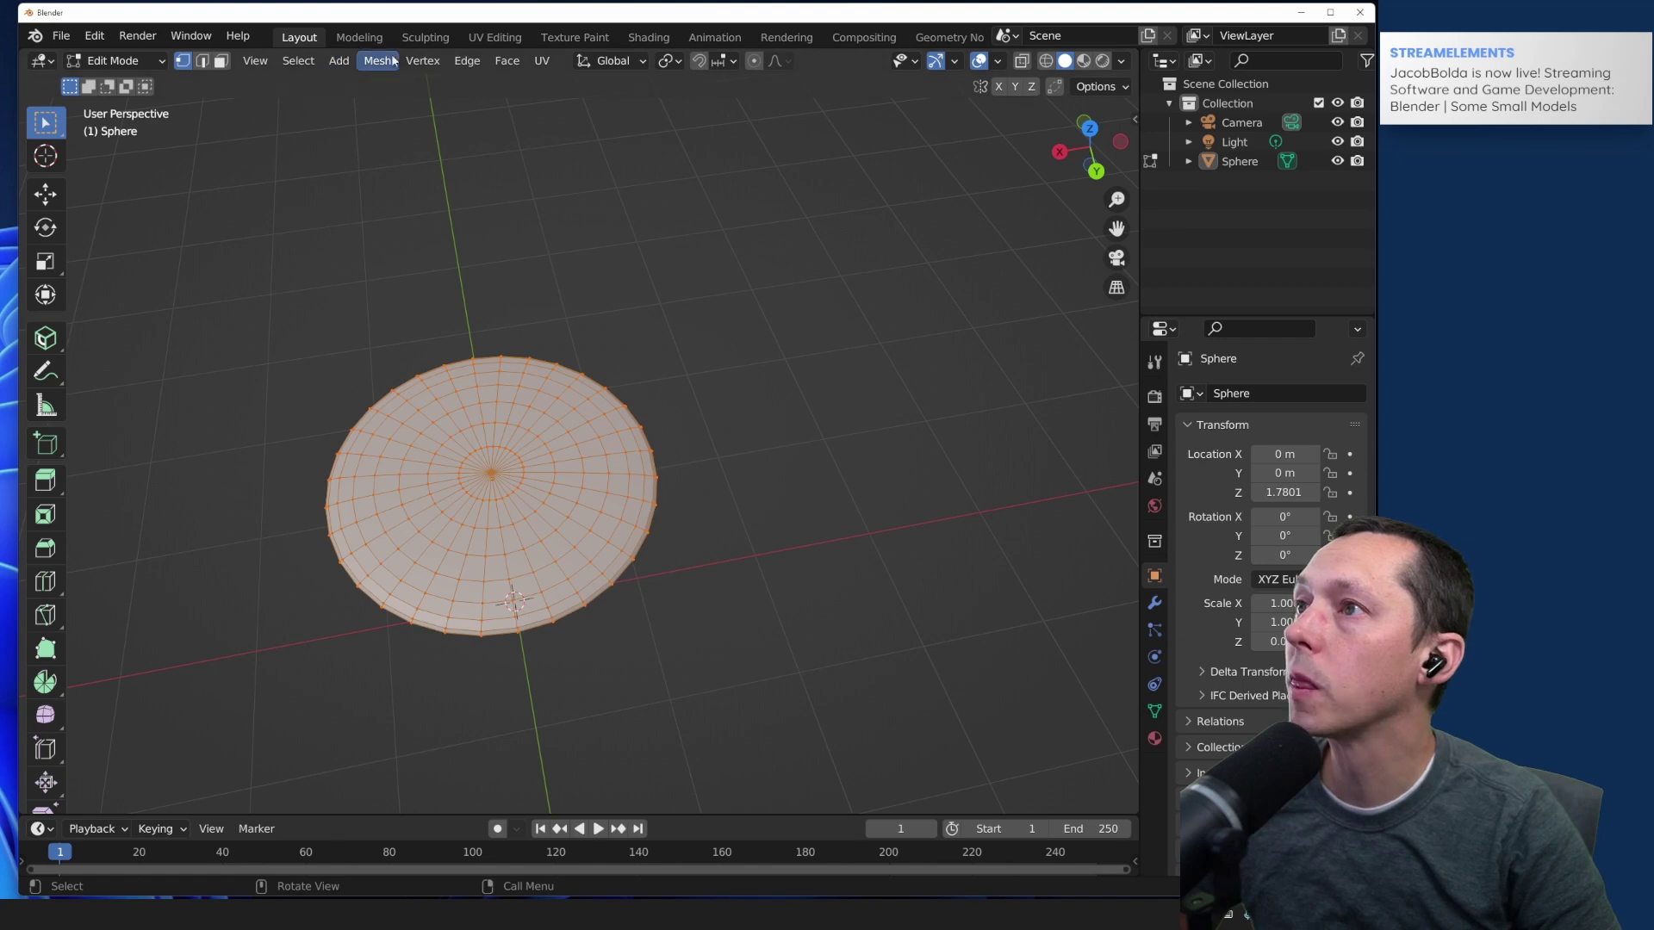
# Step: Look through the available vertex and edge operations for one suited to reshaping the disc's mesh
pyautogui.click(426, 62)
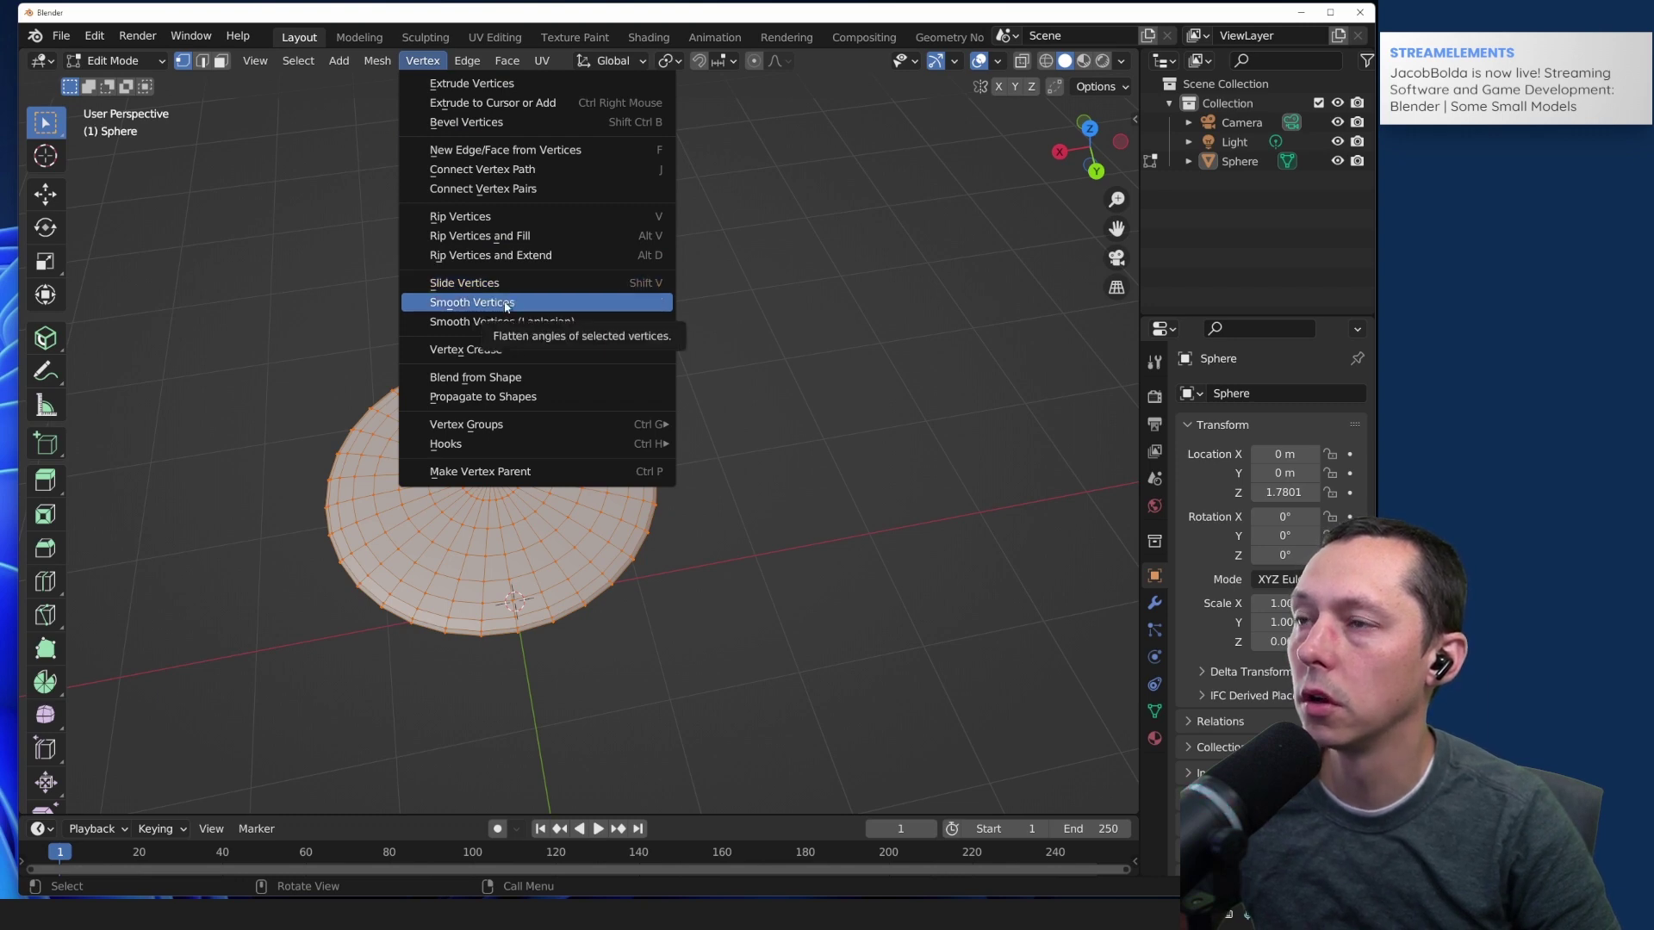
pyautogui.click(775, 498)
pyautogui.moveTo(775, 497); pyautogui.dragTo(694, 544, button='middle')
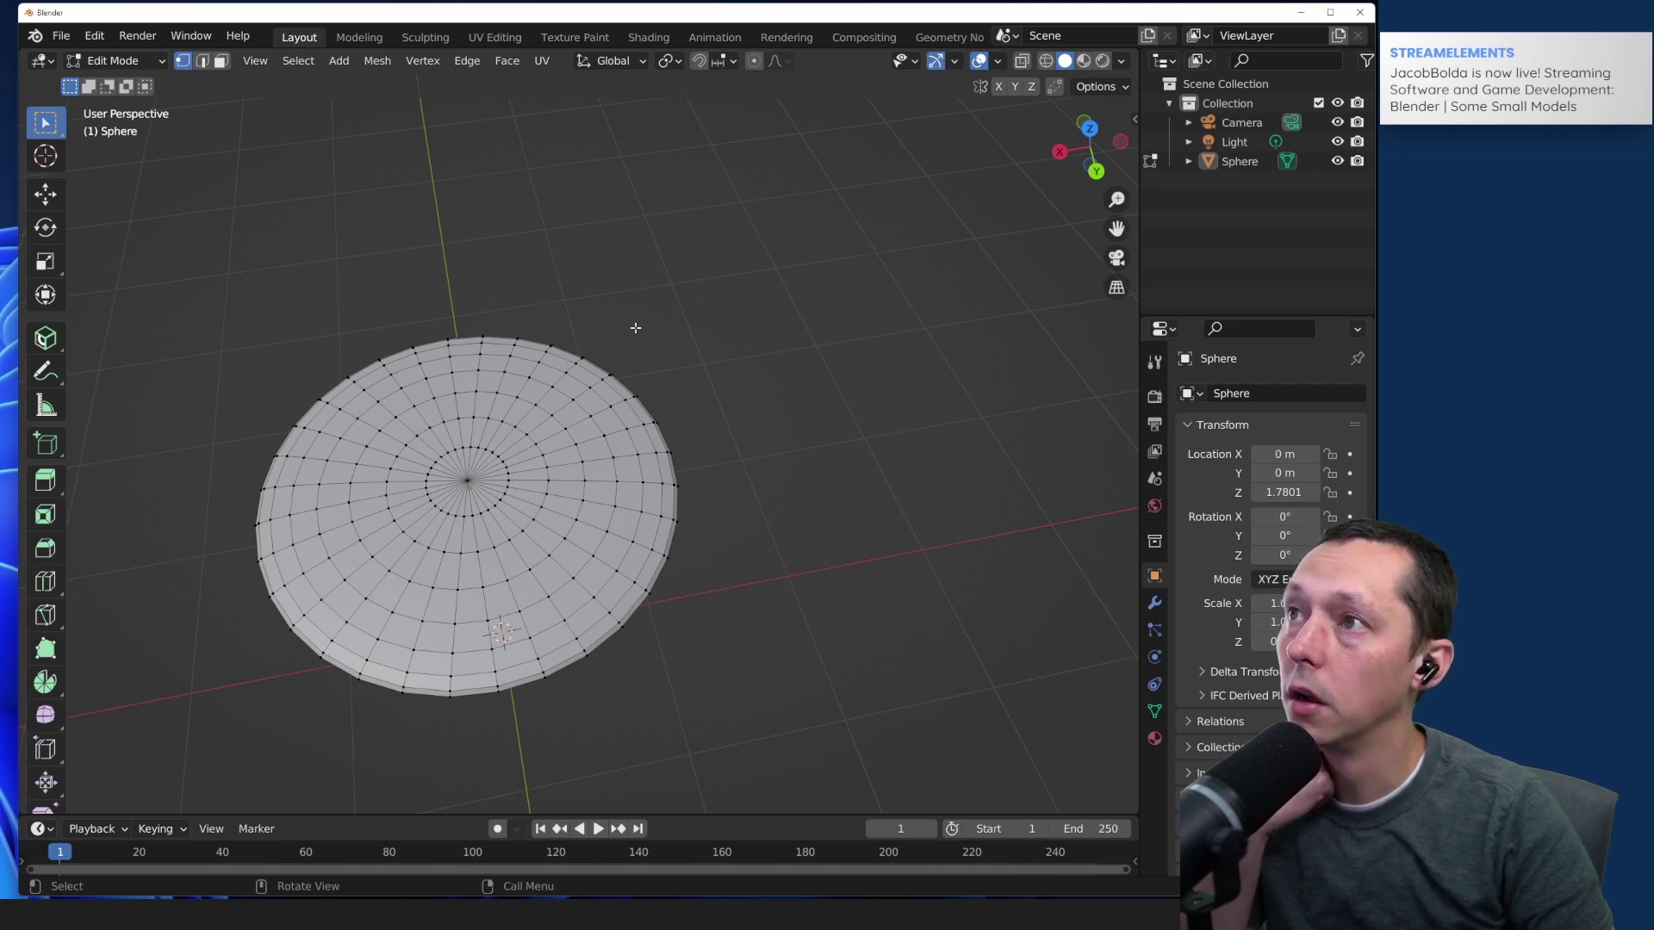
pyautogui.click(419, 59)
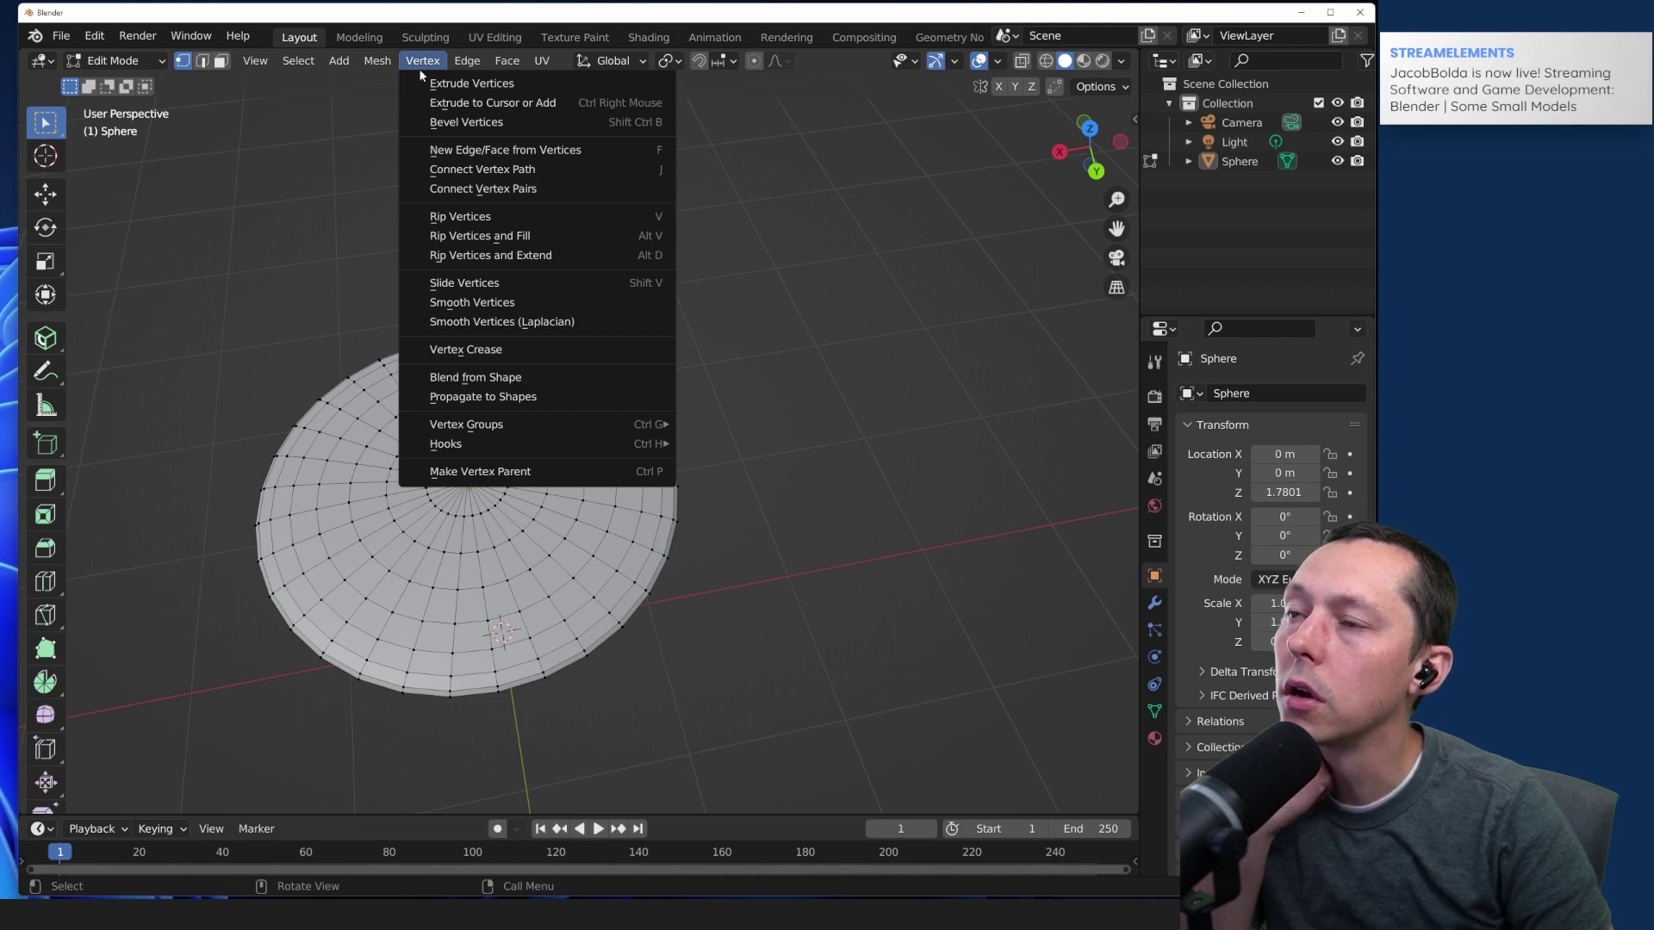
pyautogui.click(465, 60)
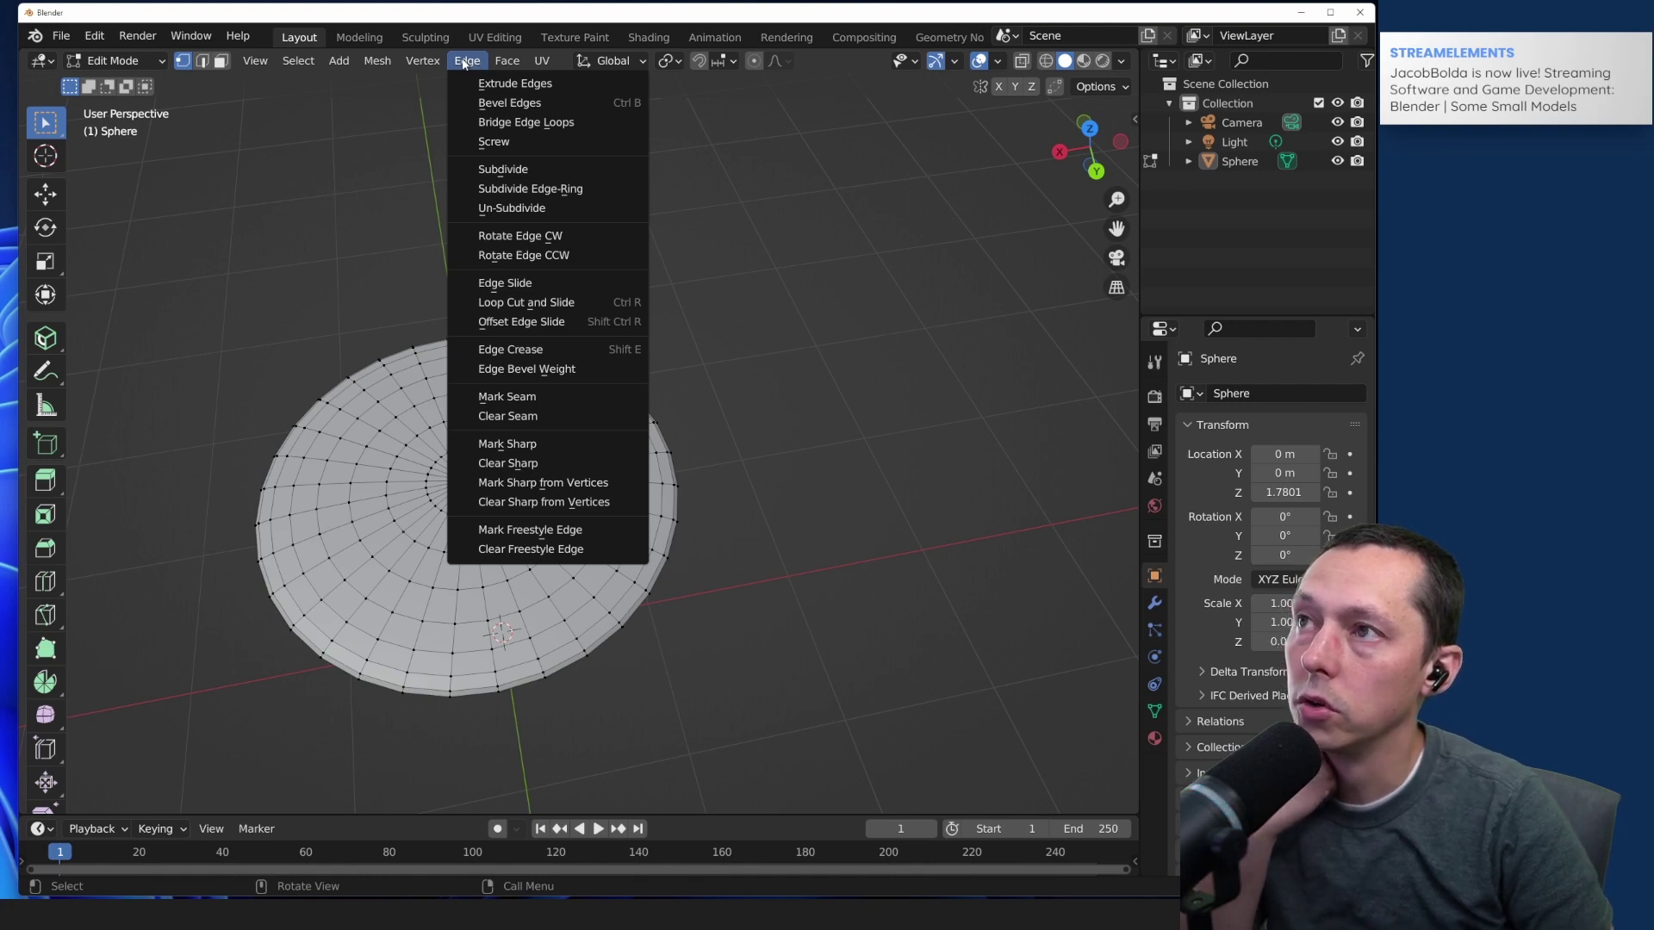
pyautogui.moveTo(424, 64)
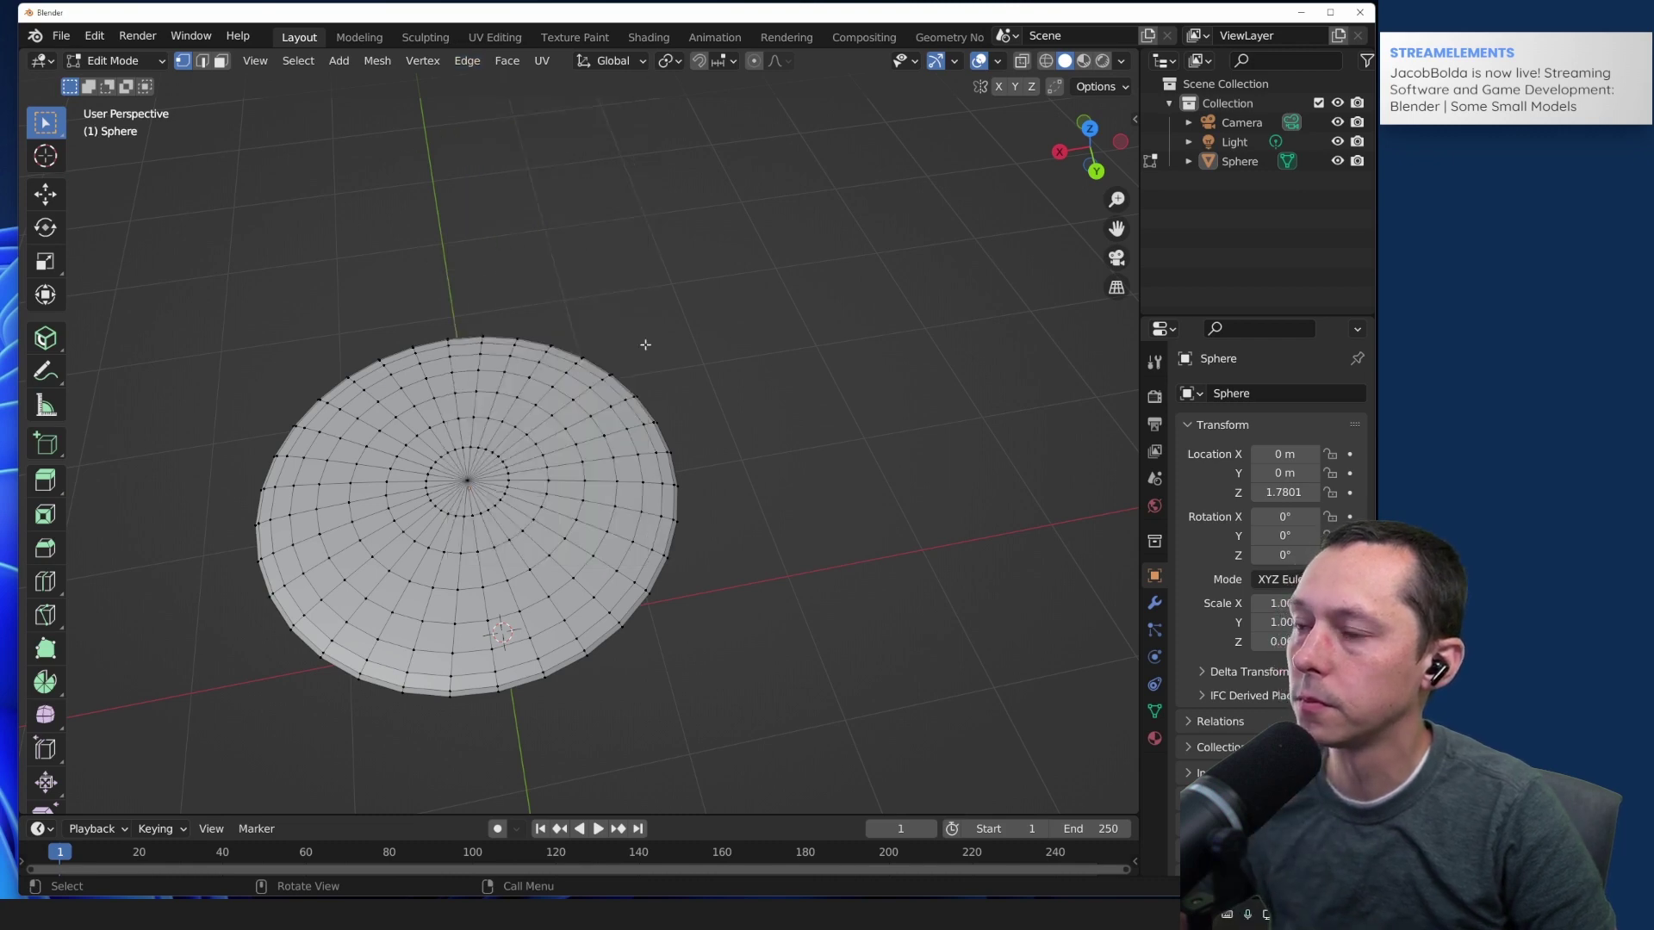
pyautogui.scroll(-3, 48, 556)
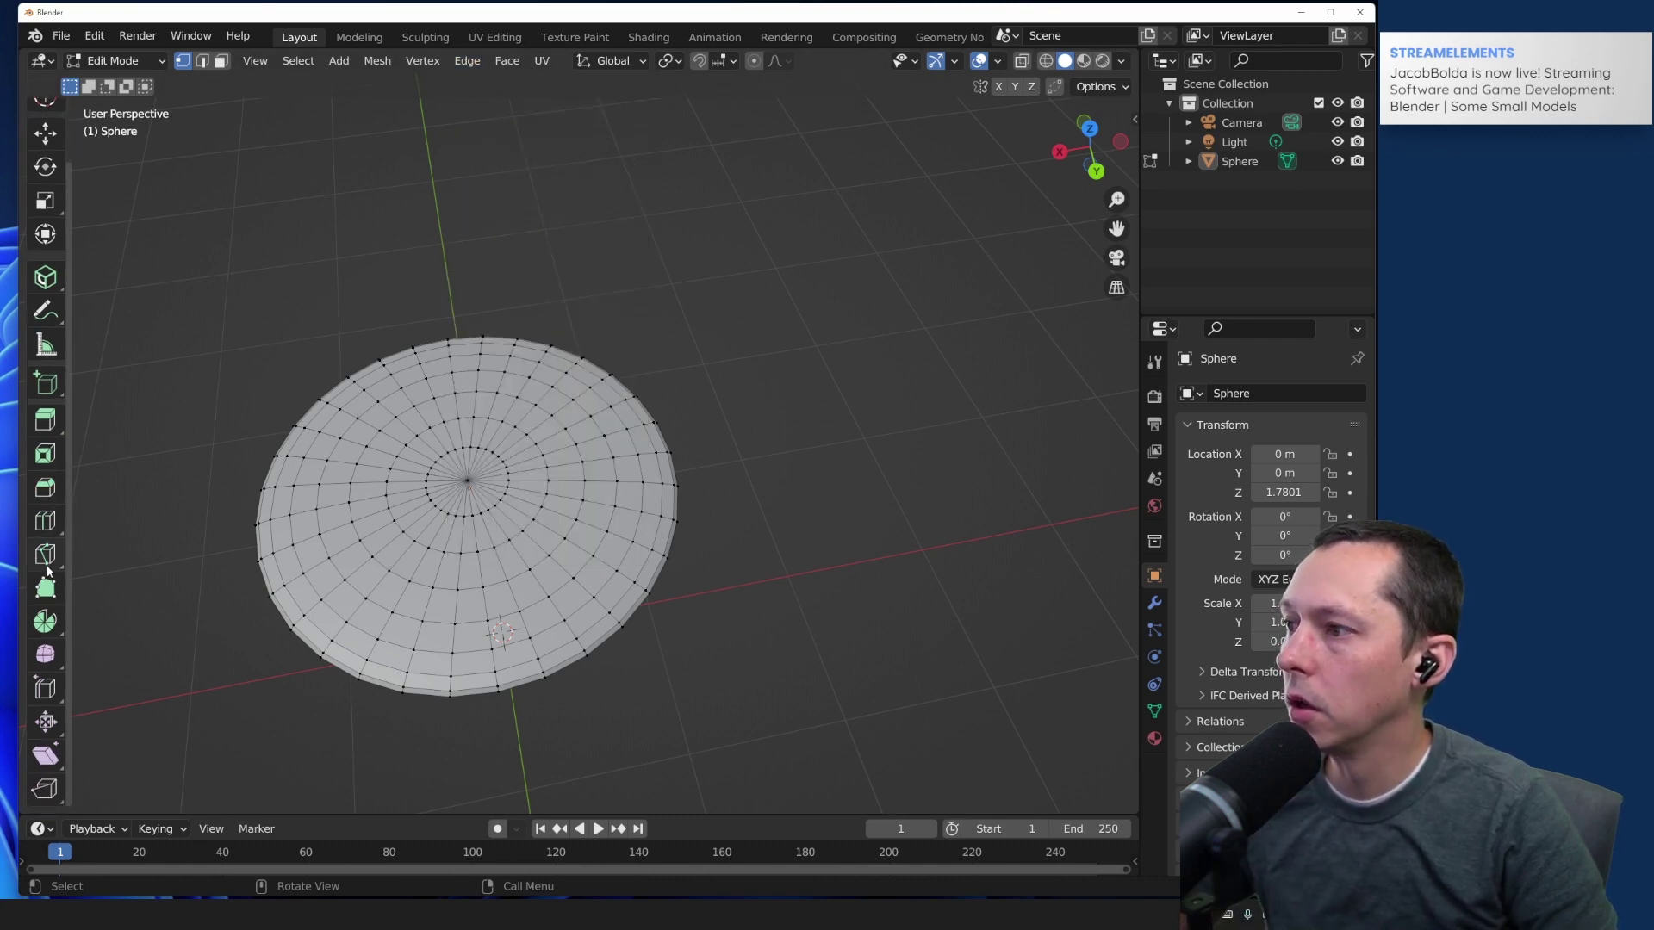
pyautogui.hotkey('shift', 'a')
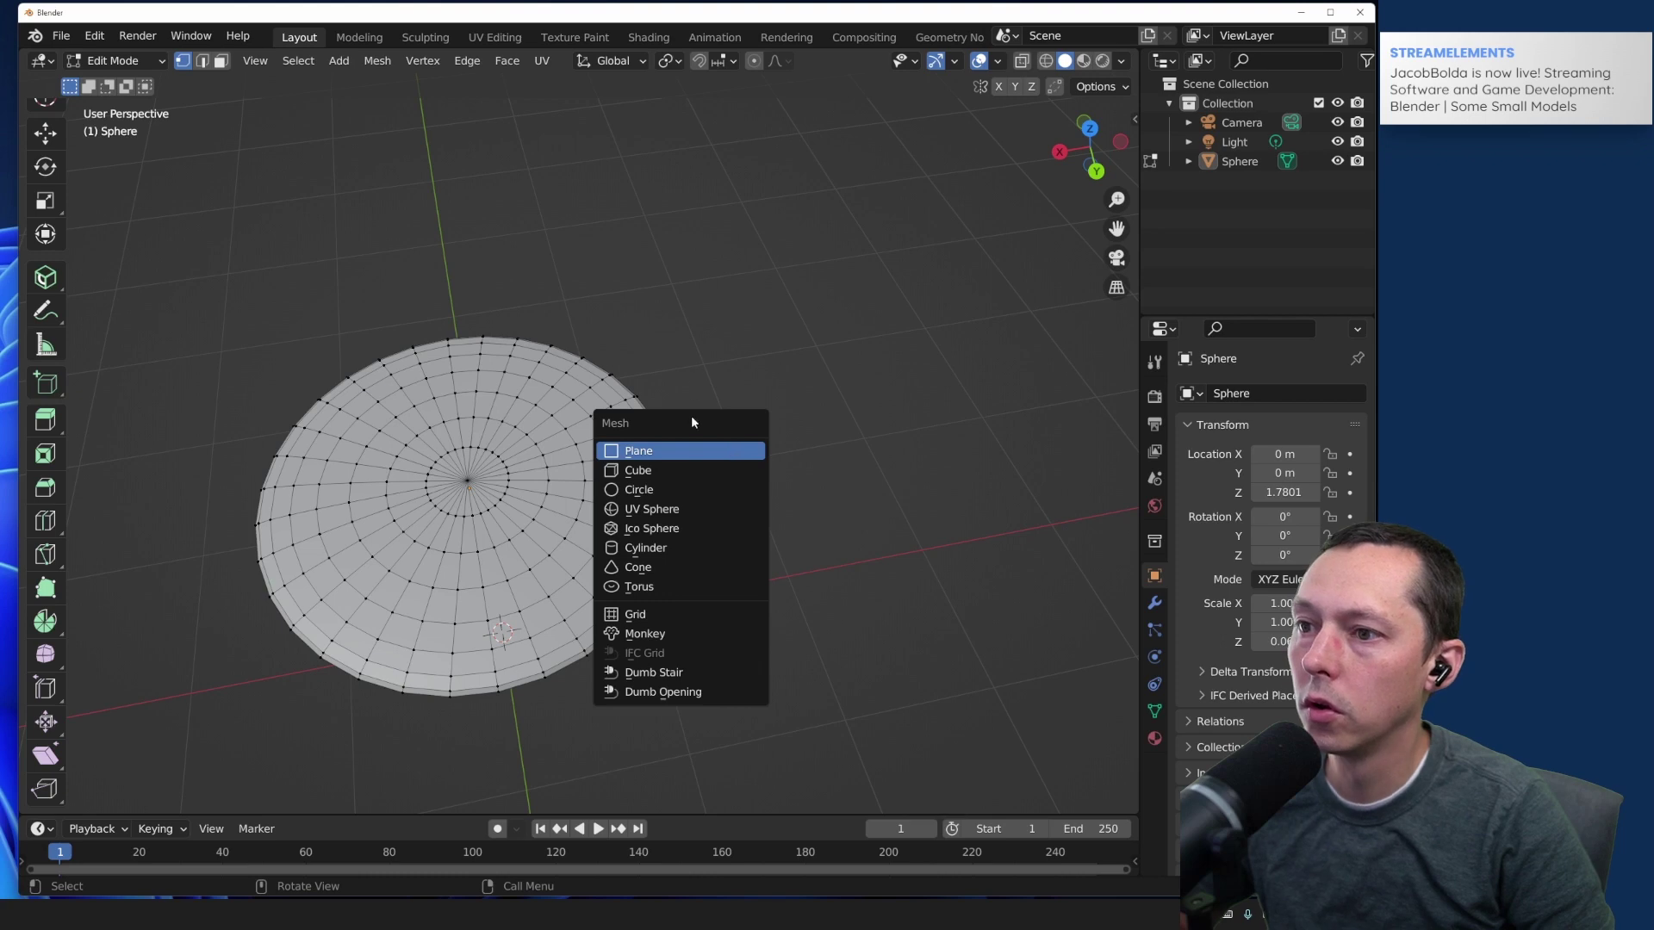
pyautogui.click(467, 61)
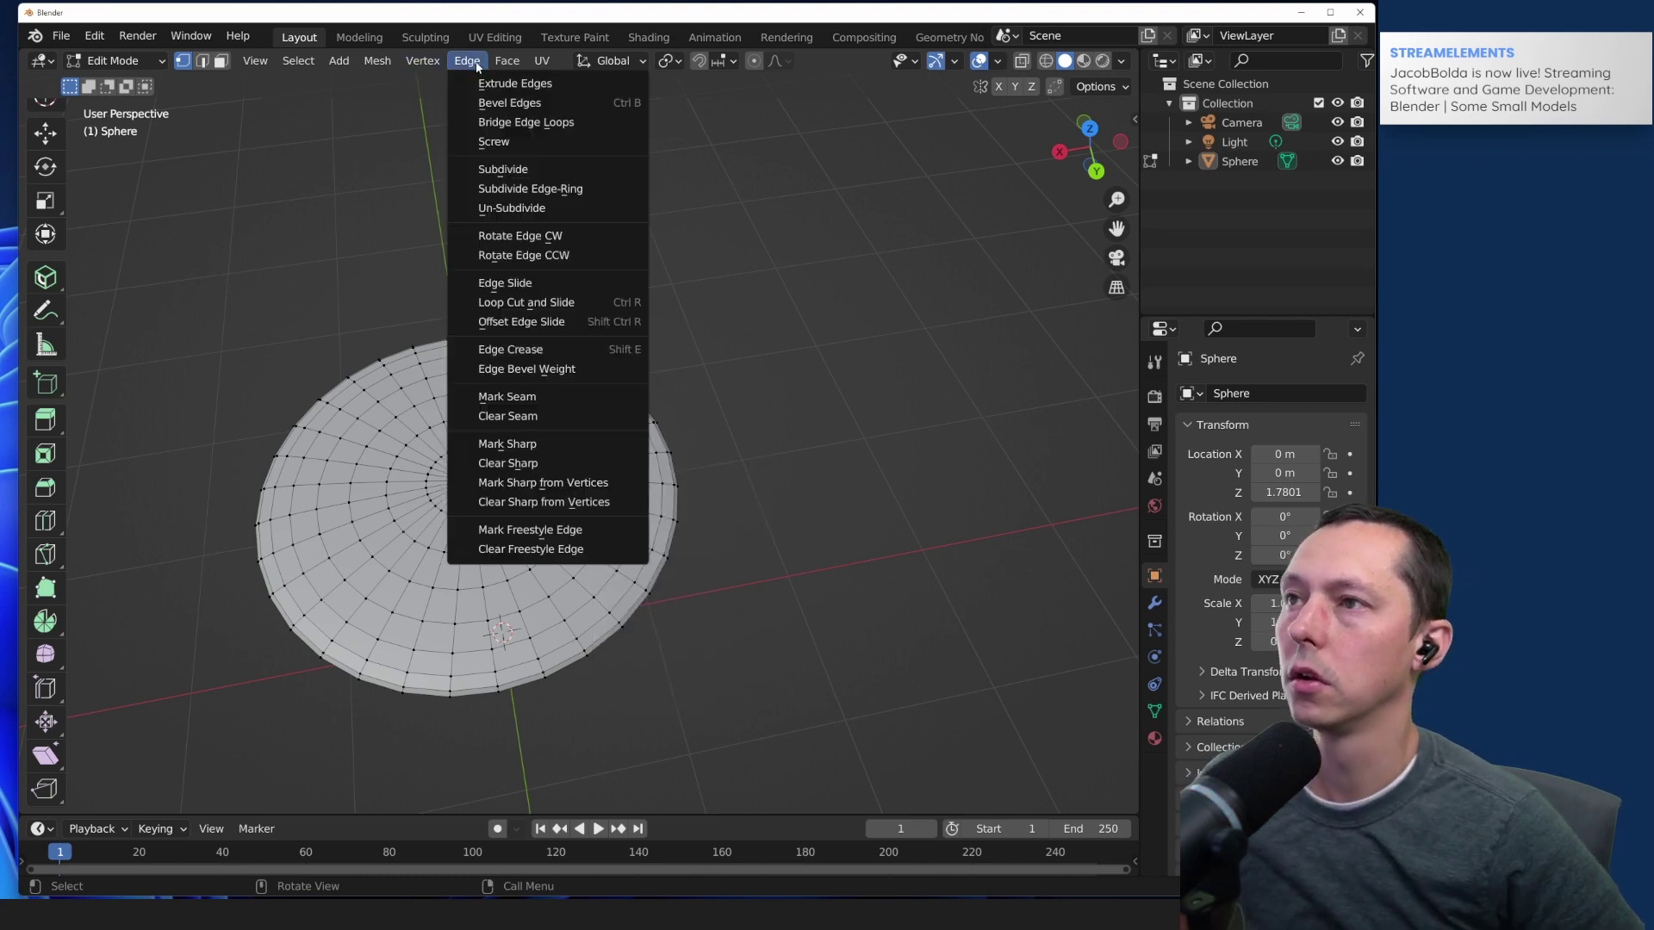
pyautogui.moveTo(438, 66)
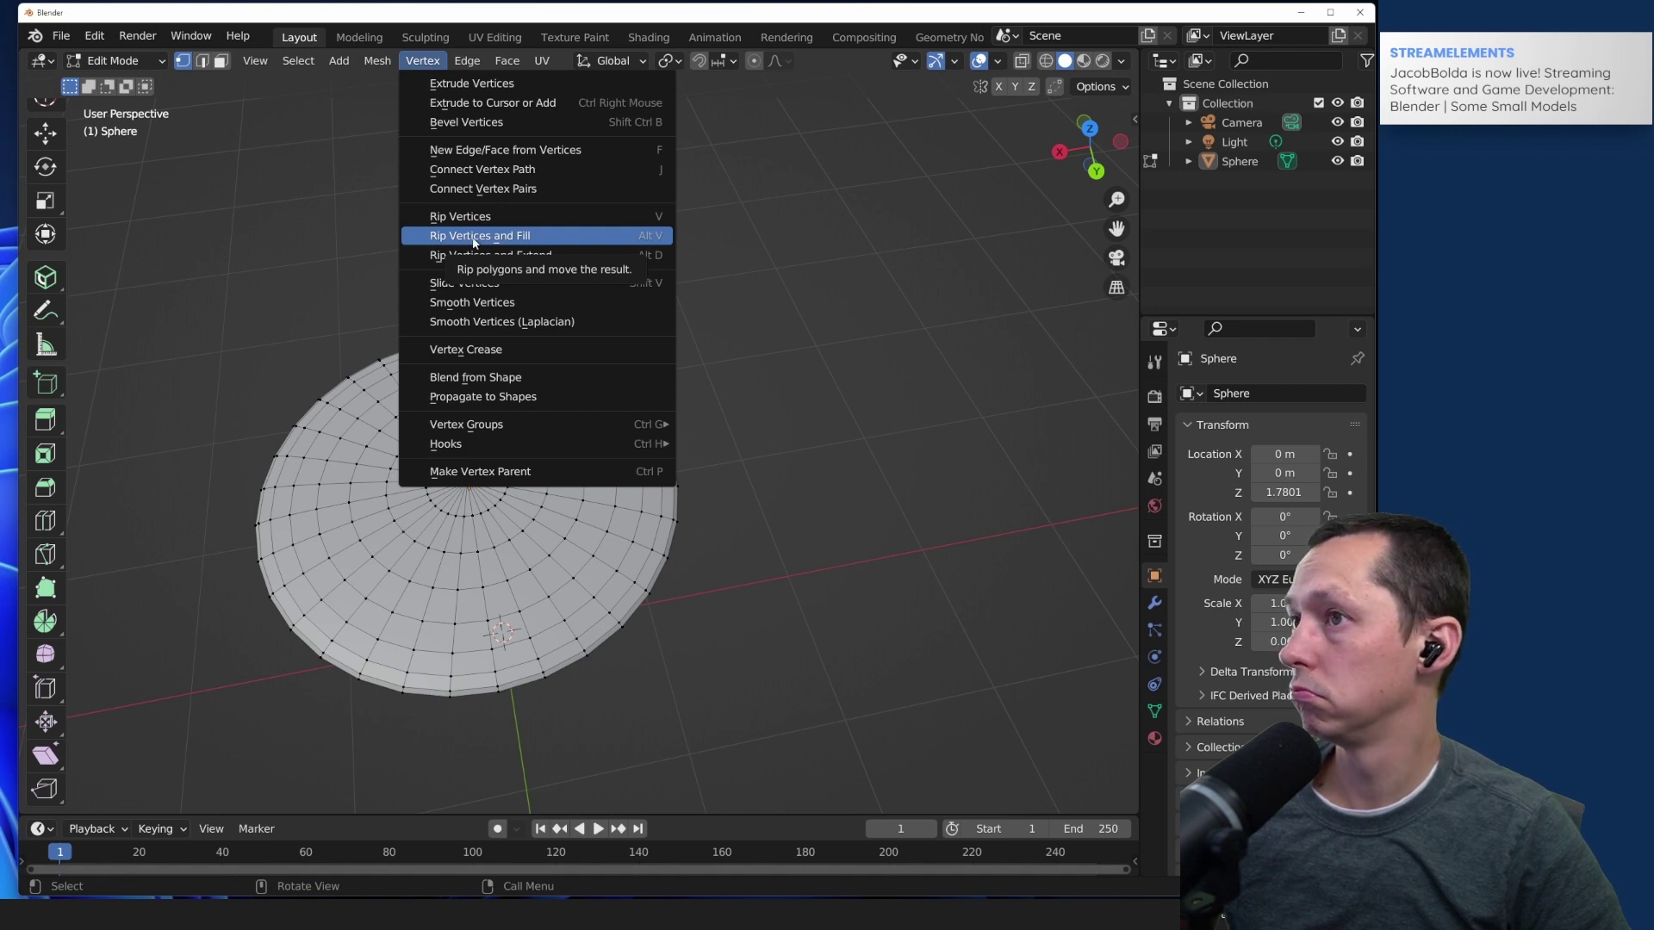
pyautogui.click(566, 241)
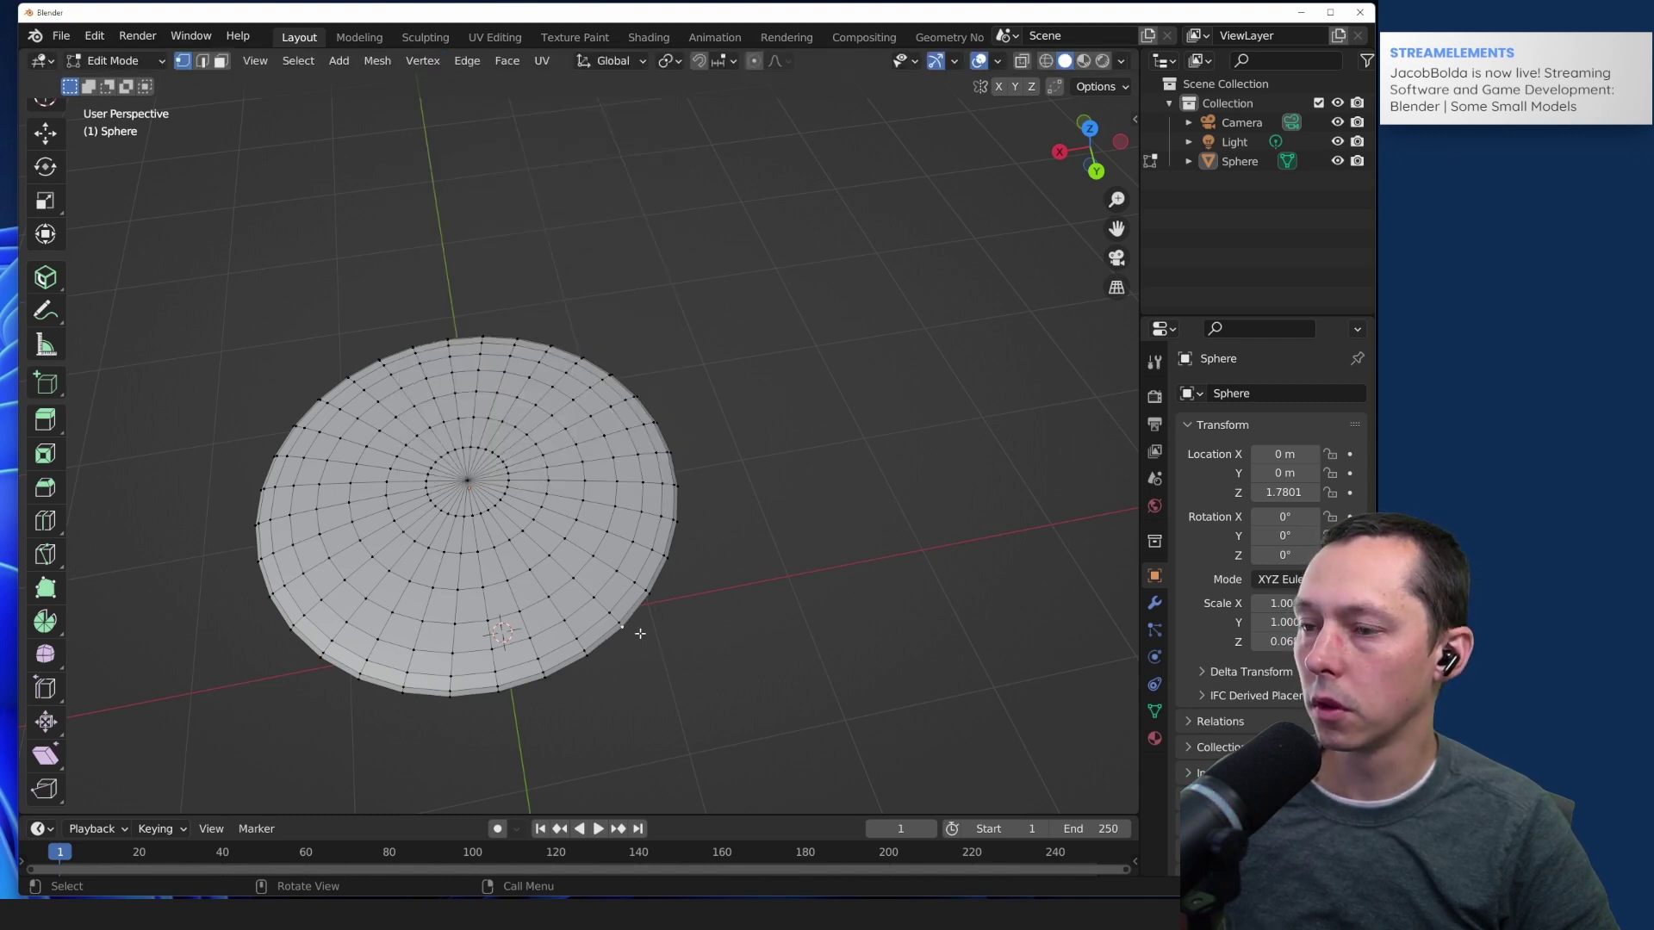
pyautogui.click(424, 59)
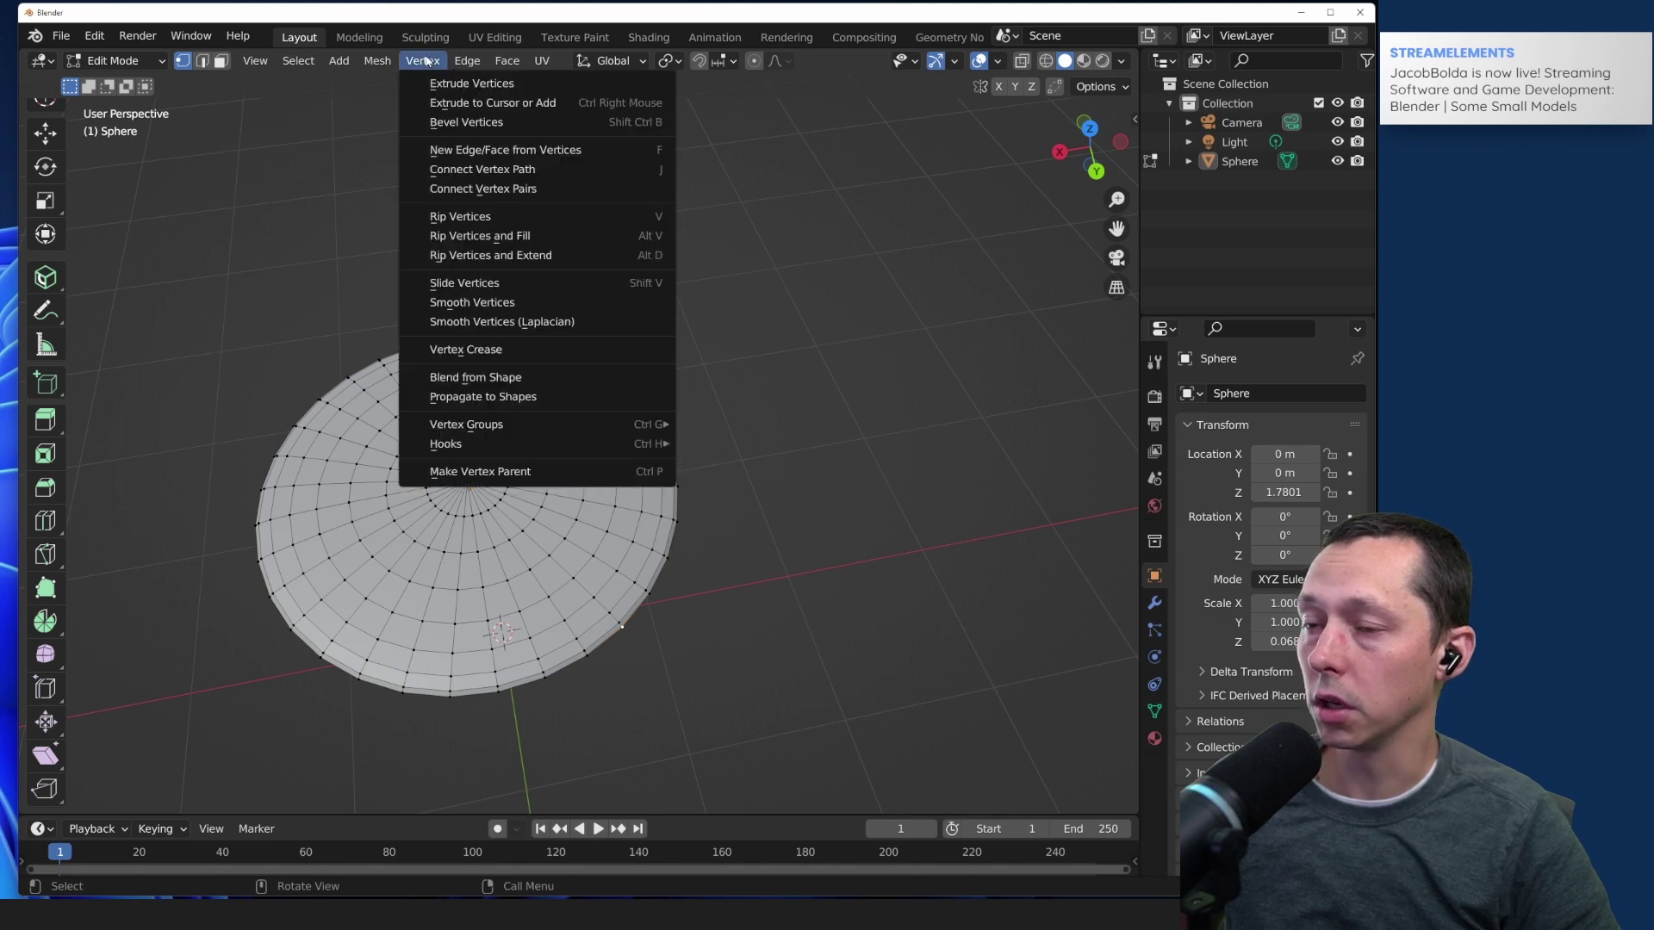
# Step: Show the disc's mesh in wireframe shading from the top orthographic view
pyautogui.moveTo(749, 632); pyautogui.dragTo(697, 657, button='middle')
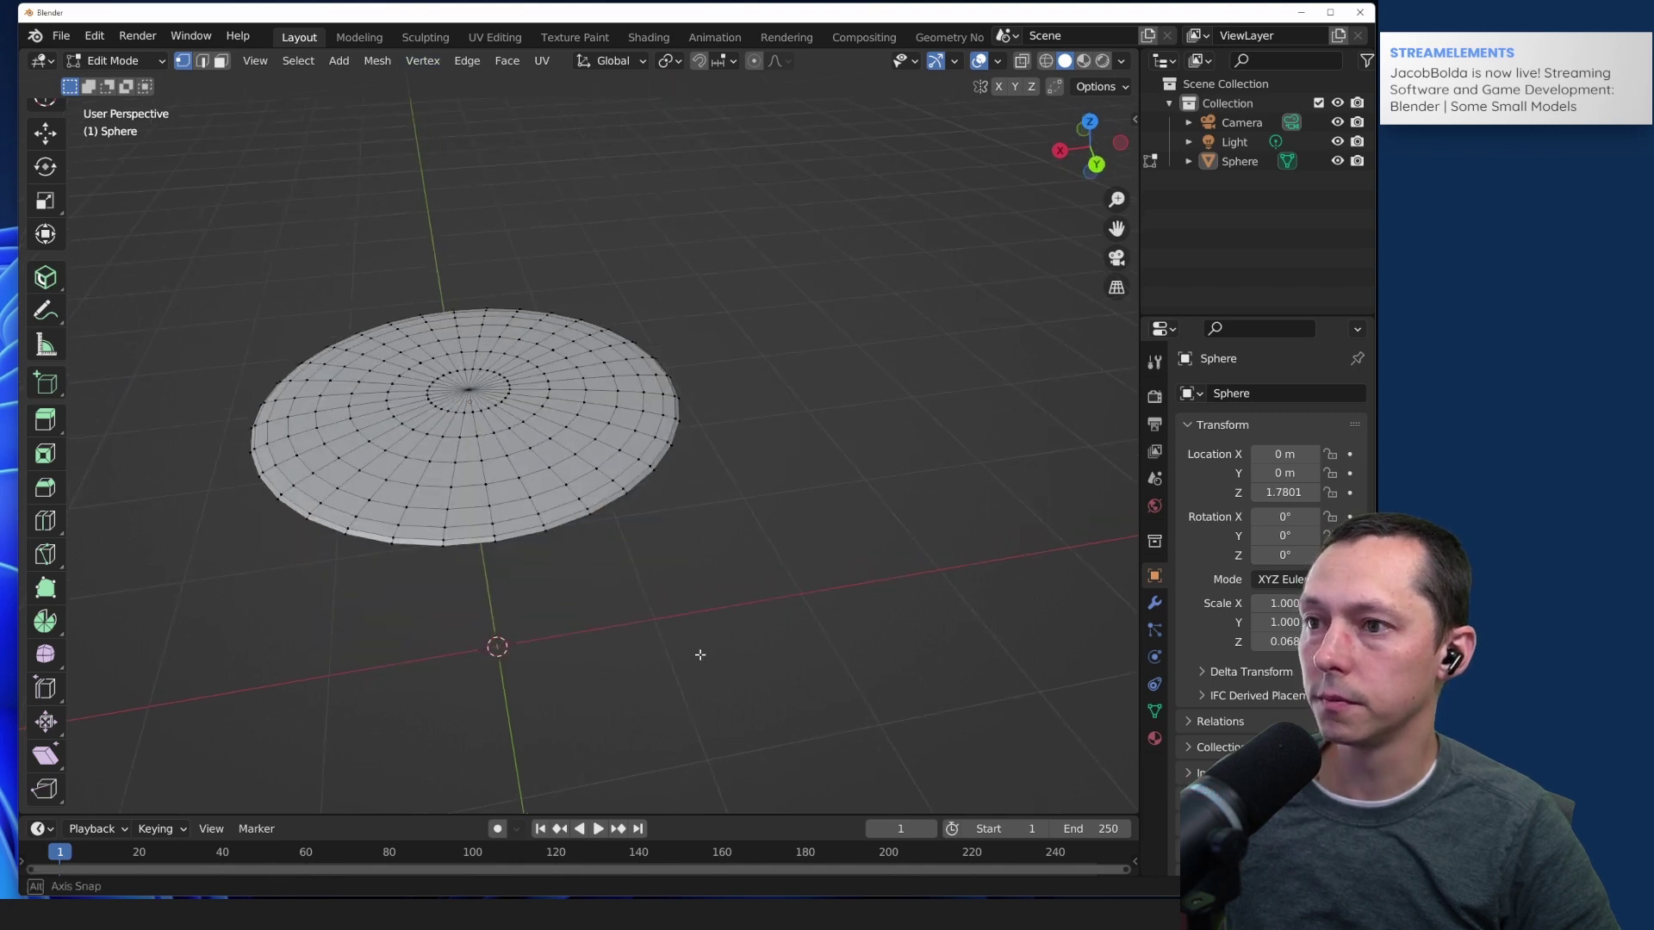
pyautogui.click(1045, 60)
pyautogui.moveTo(586, 565)
pyautogui.mouseDown(button='middle')
pyautogui.moveTo(616, 646)
pyautogui.moveTo(664, 701)
pyautogui.moveTo(653, 714)
pyautogui.moveTo(797, 428)
pyautogui.moveTo(746, 499)
pyautogui.moveTo(767, 462)
pyautogui.mouseUp(button='middle')
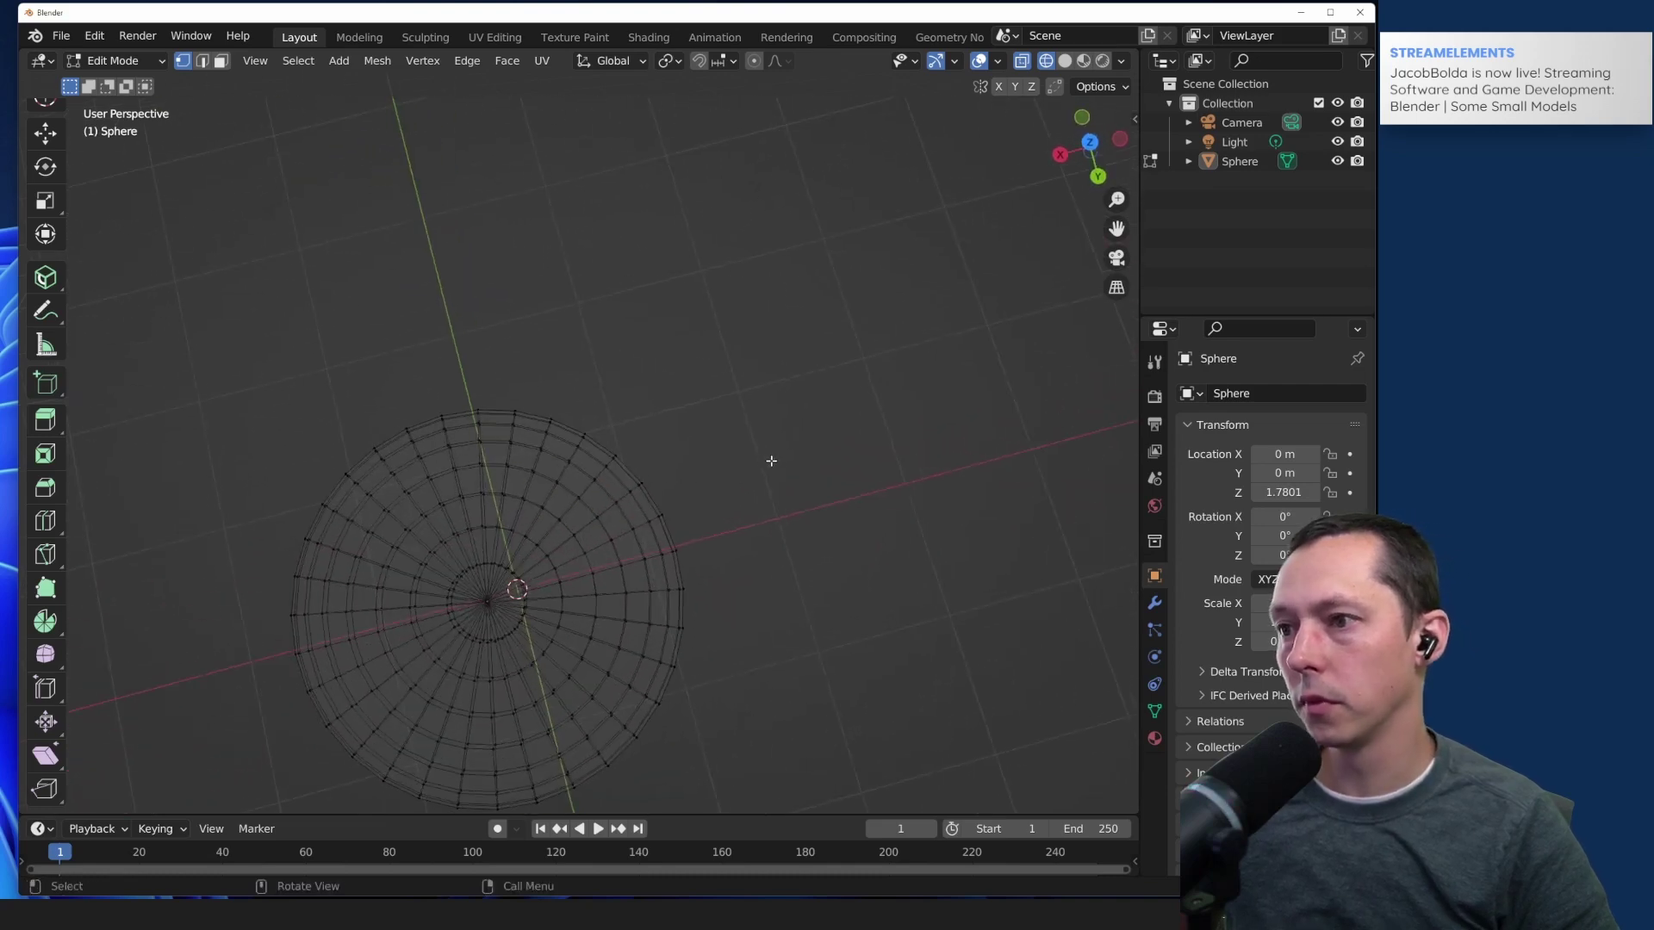
pyautogui.click(1092, 141)
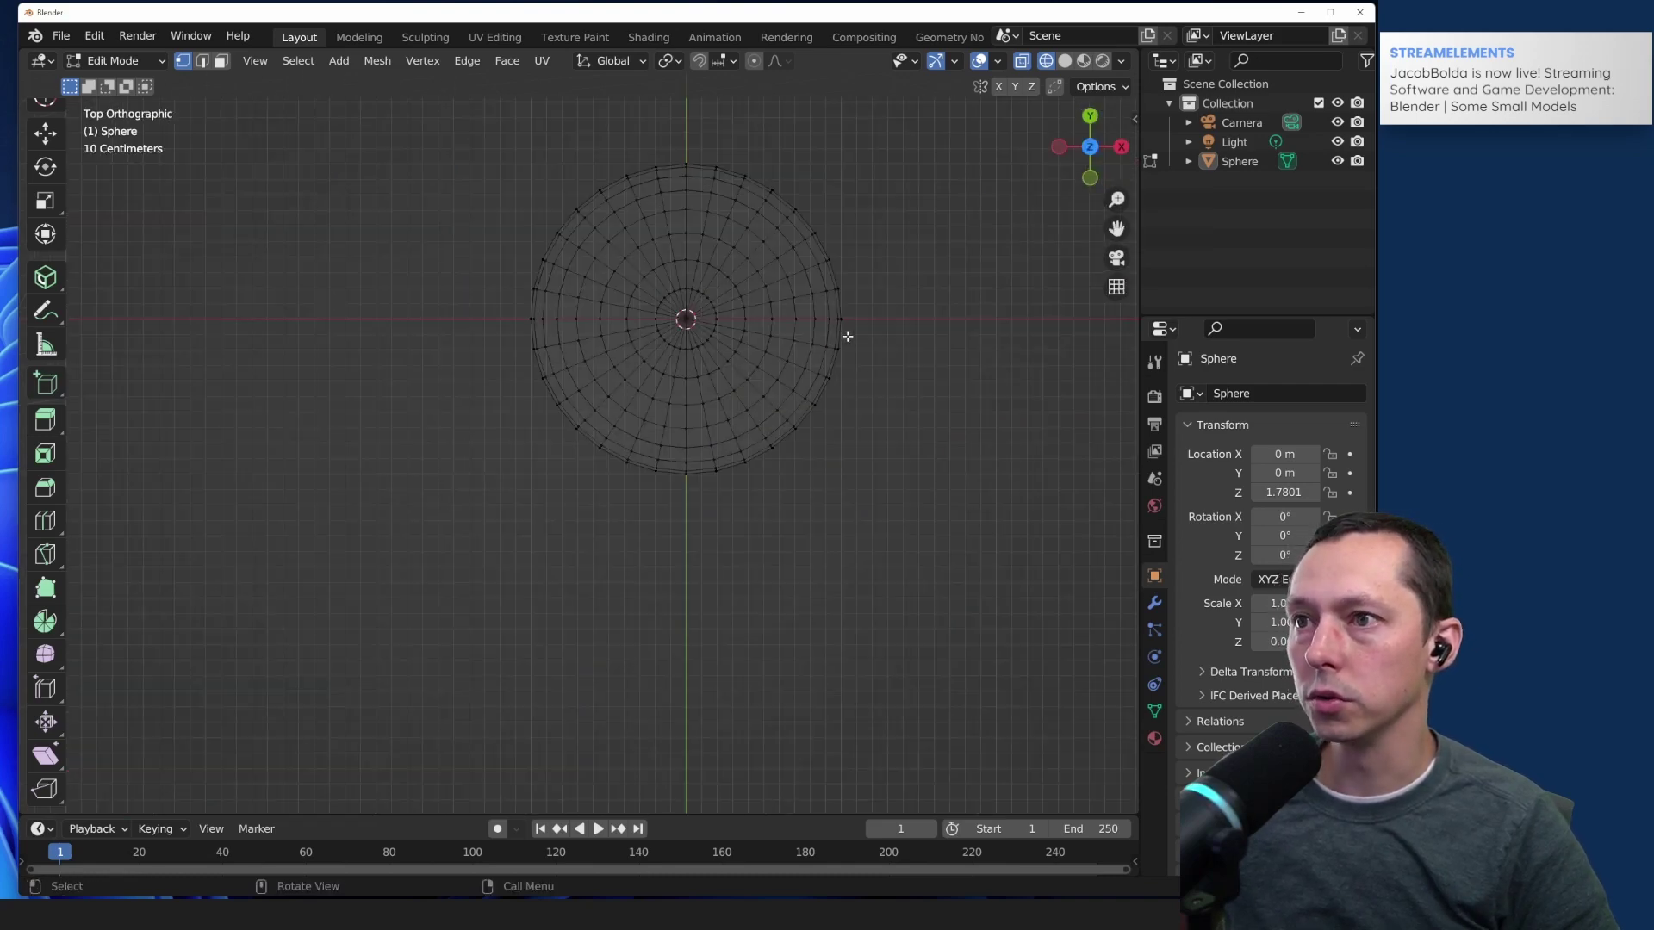
pyautogui.moveTo(907, 243); pyautogui.dragTo(786, 399, button='middle')
pyautogui.click(1090, 147)
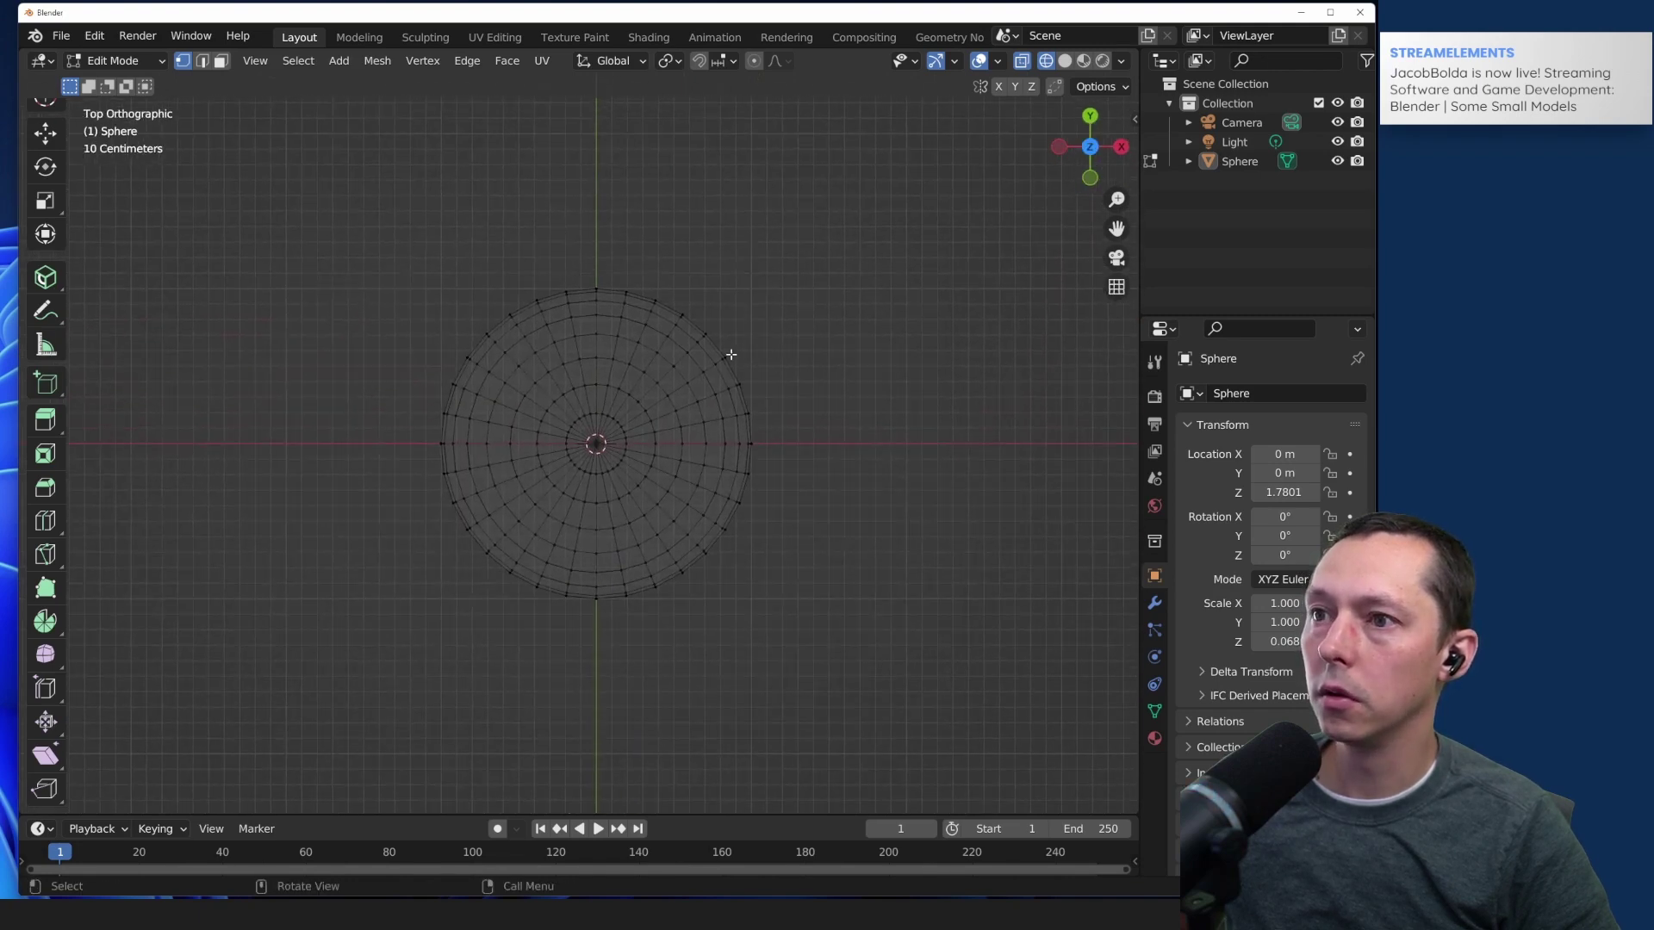
# Step: Select the outer rim vertices around the X axis at both opposite ends of the disc
pyautogui.scroll(2, 749, 351)
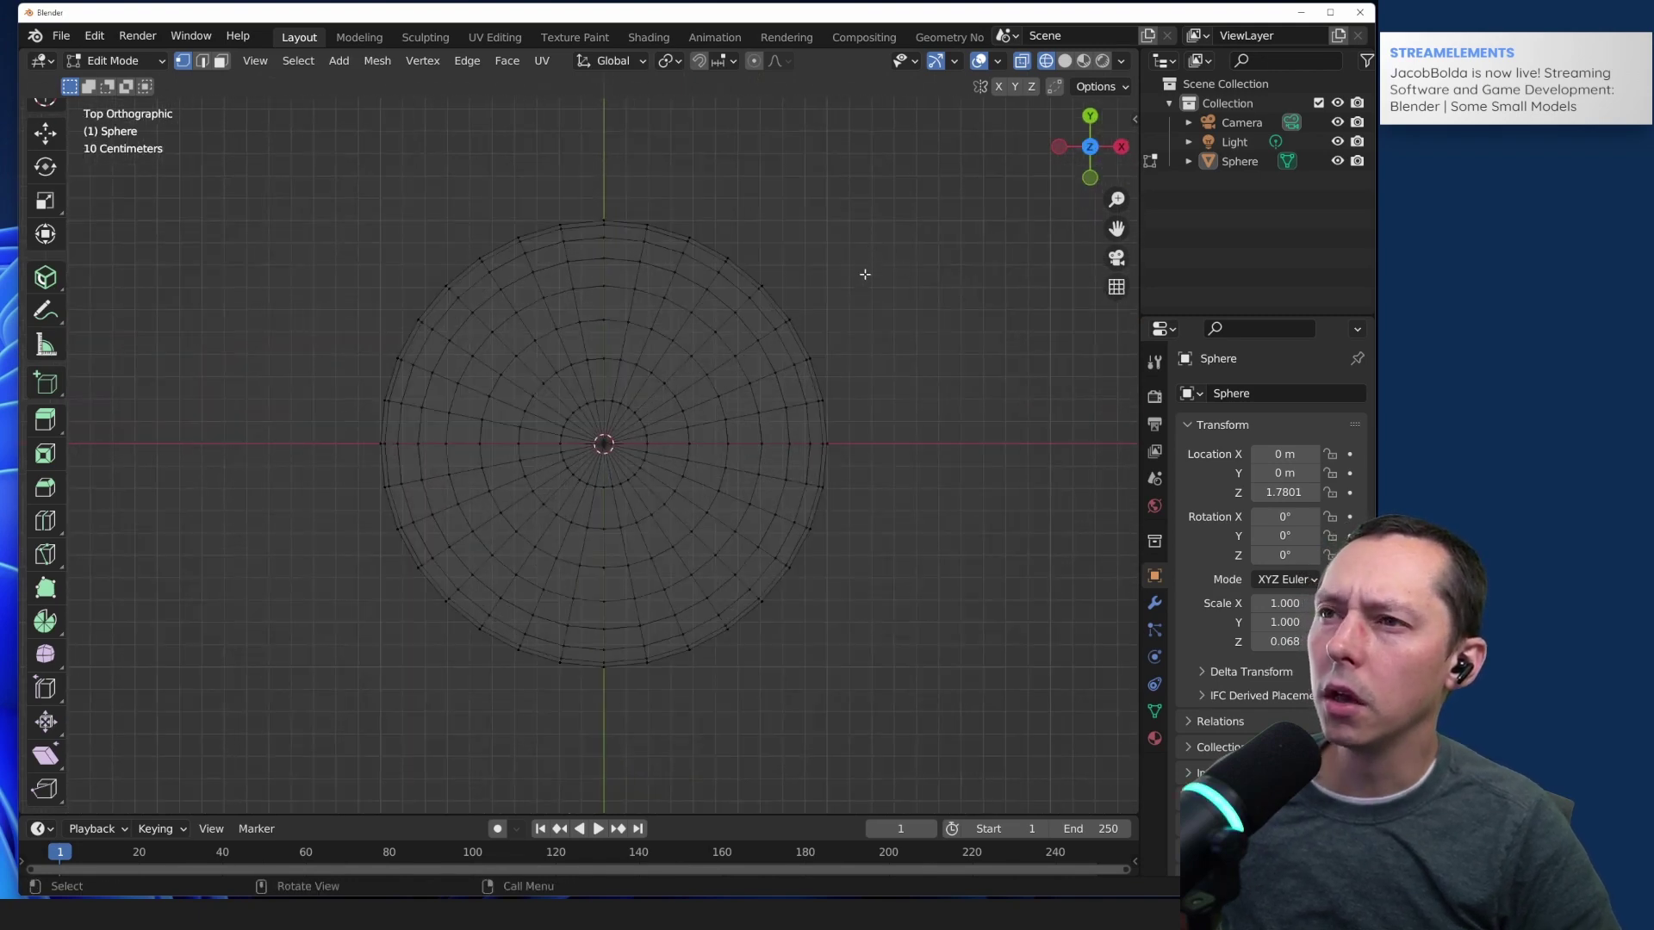
pyautogui.moveTo(851, 382); pyautogui.dragTo(816, 627)
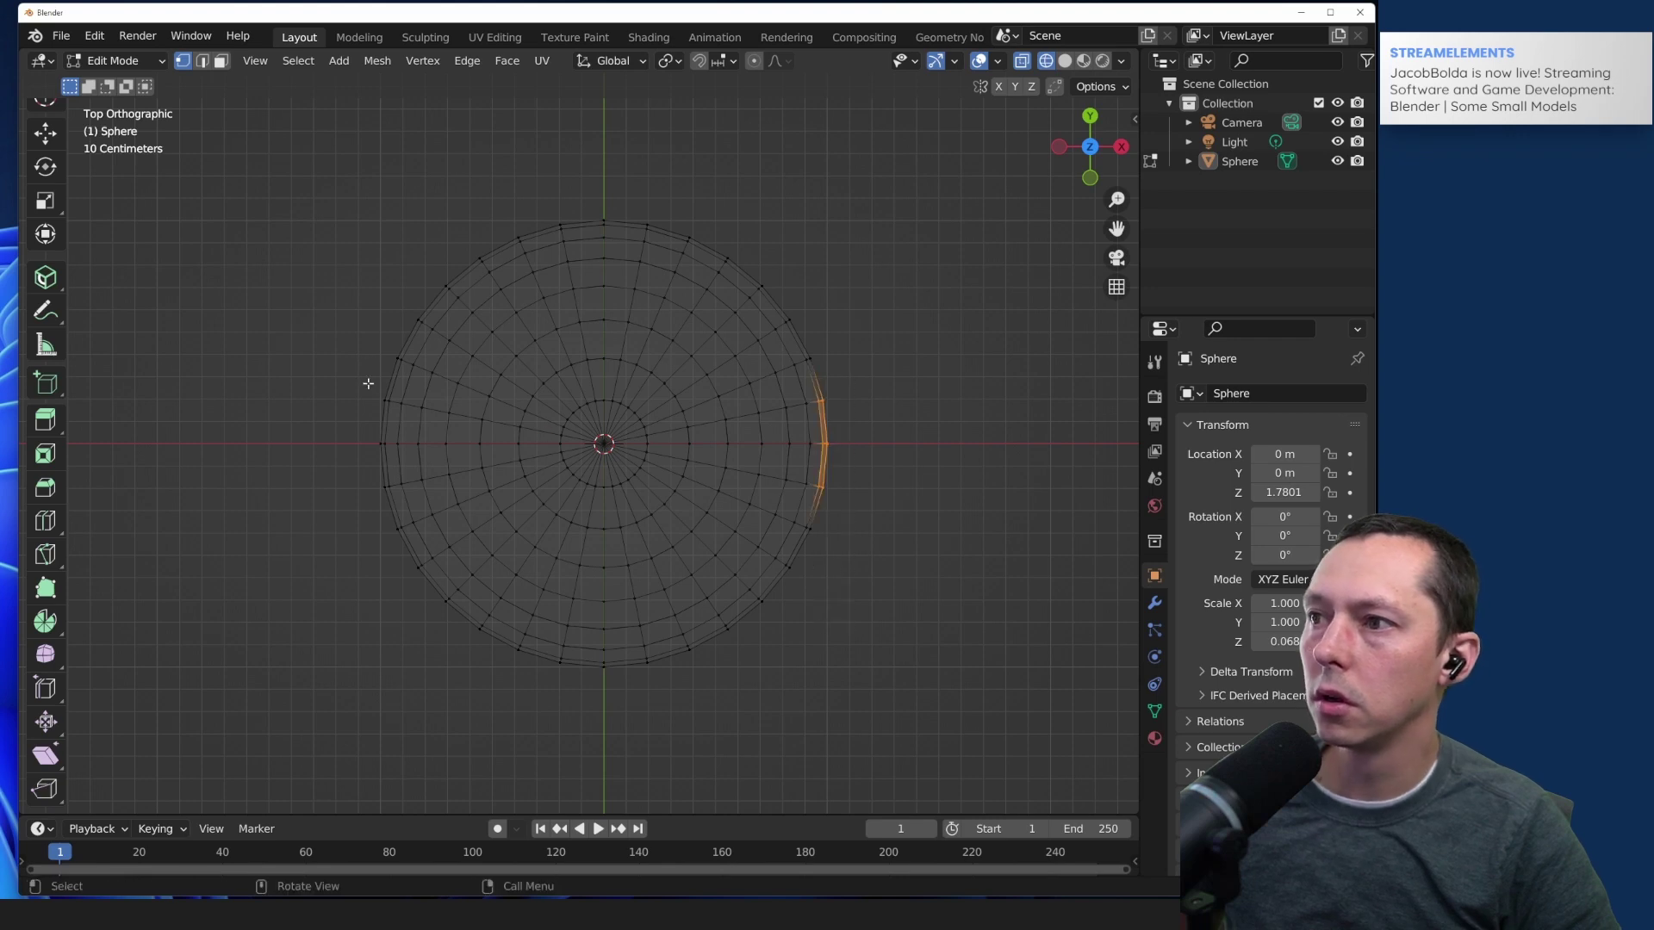
pyautogui.keyDown('shift'); pyautogui.moveTo(391, 372); pyautogui.dragTo(349, 517); pyautogui.keyUp('shift')
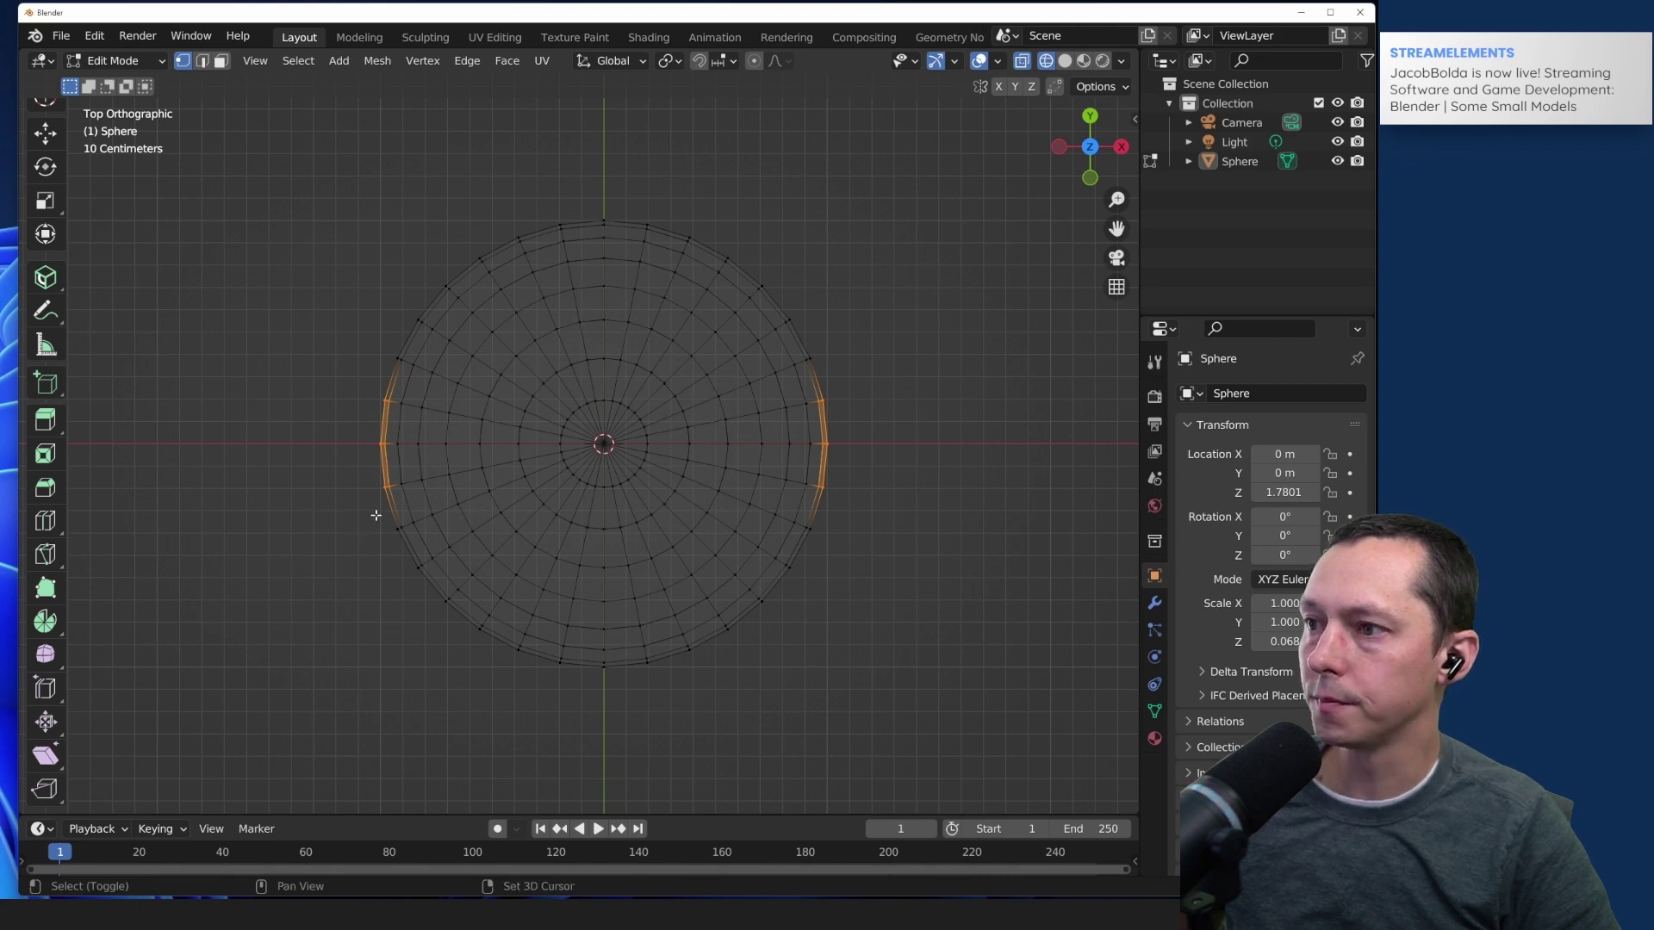
# Step: Extend the rim selection by the next vertices on the negative Y side at both ends and try Rip Vertices and Fill
pyautogui.keyDown('shift'); pyautogui.moveTo(375, 516); pyautogui.dragTo(406, 545); pyautogui.keyUp('shift')
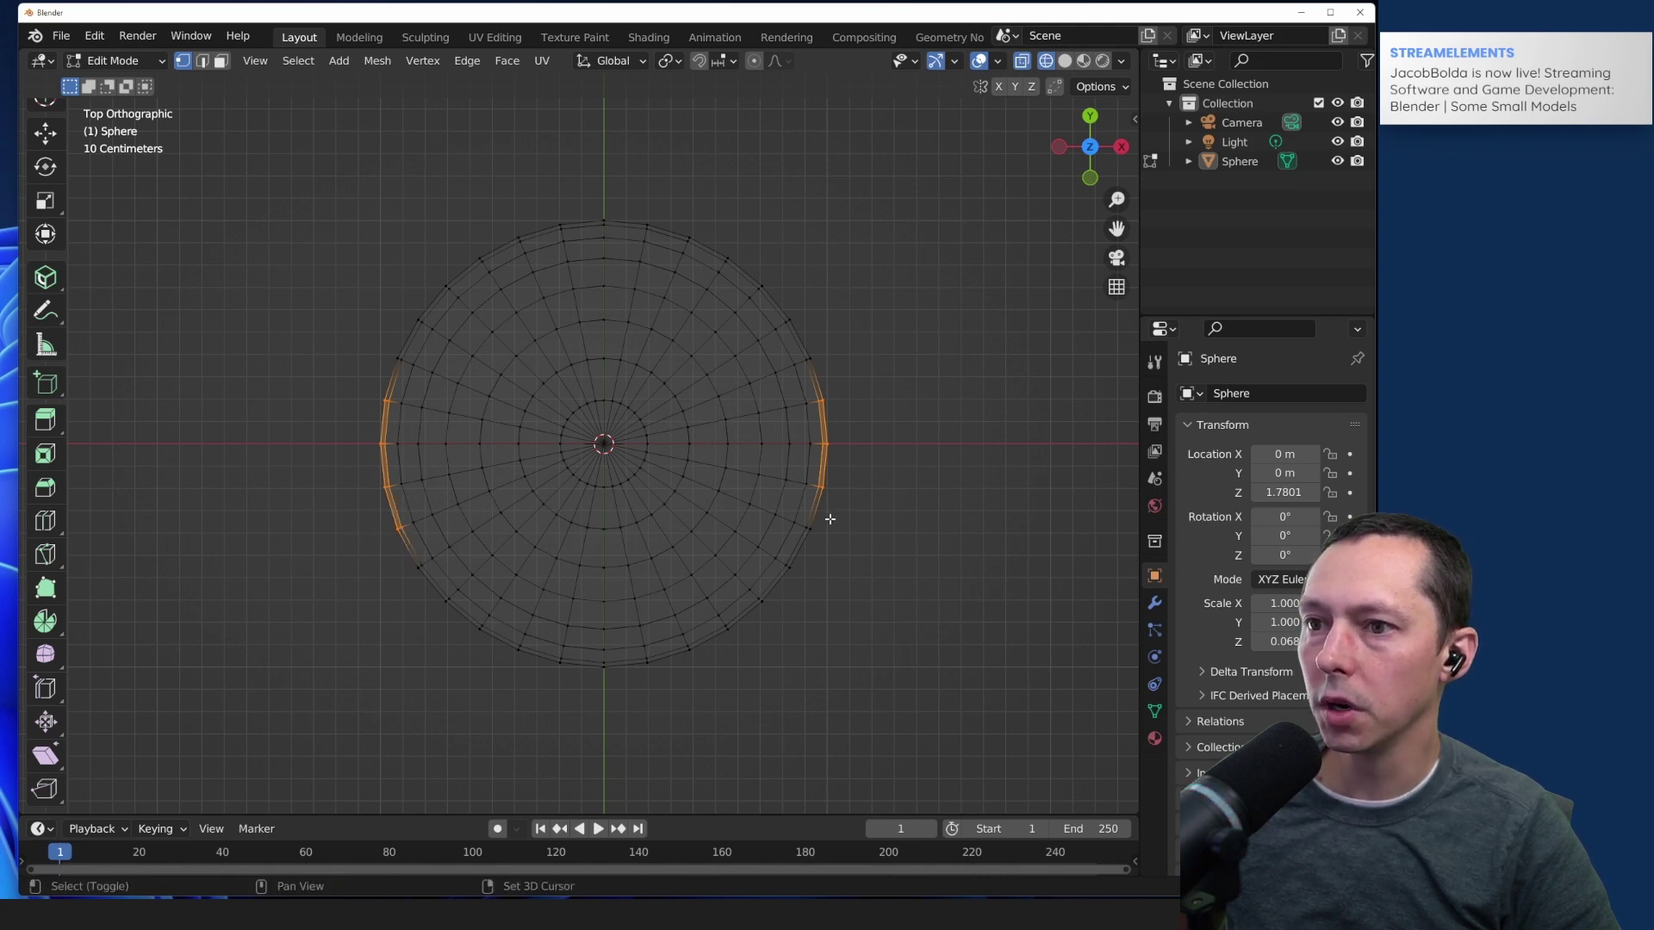
pyautogui.keyDown('shift'); pyautogui.moveTo(830, 519); pyautogui.dragTo(801, 550); pyautogui.keyUp('shift')
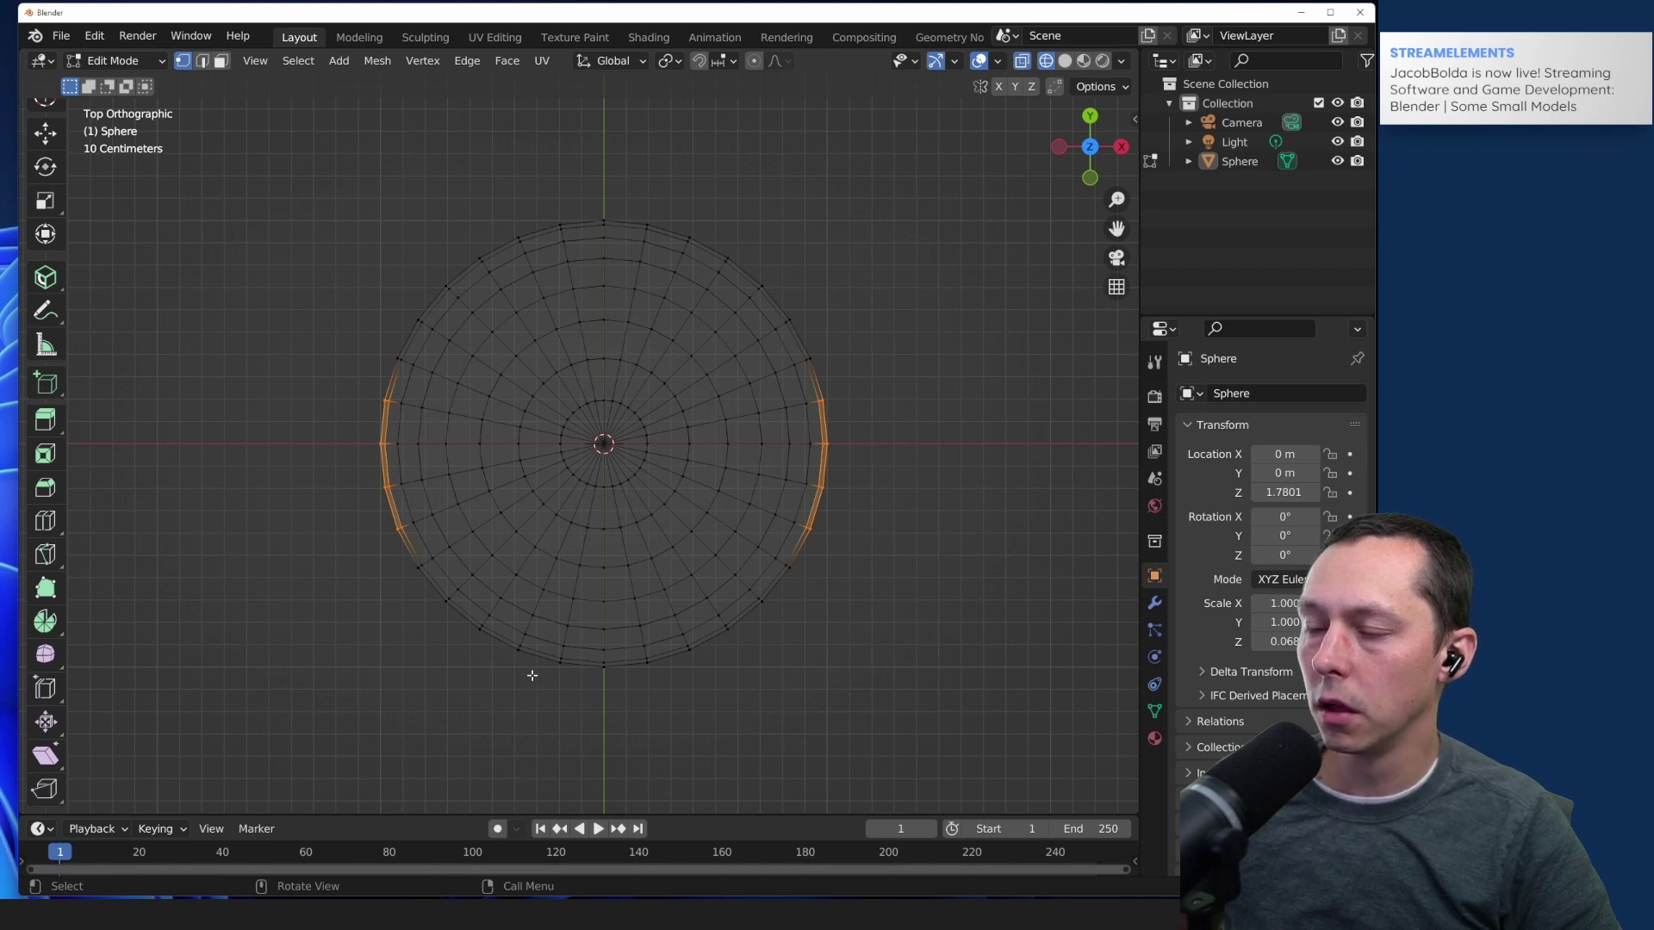
pyautogui.click(423, 62)
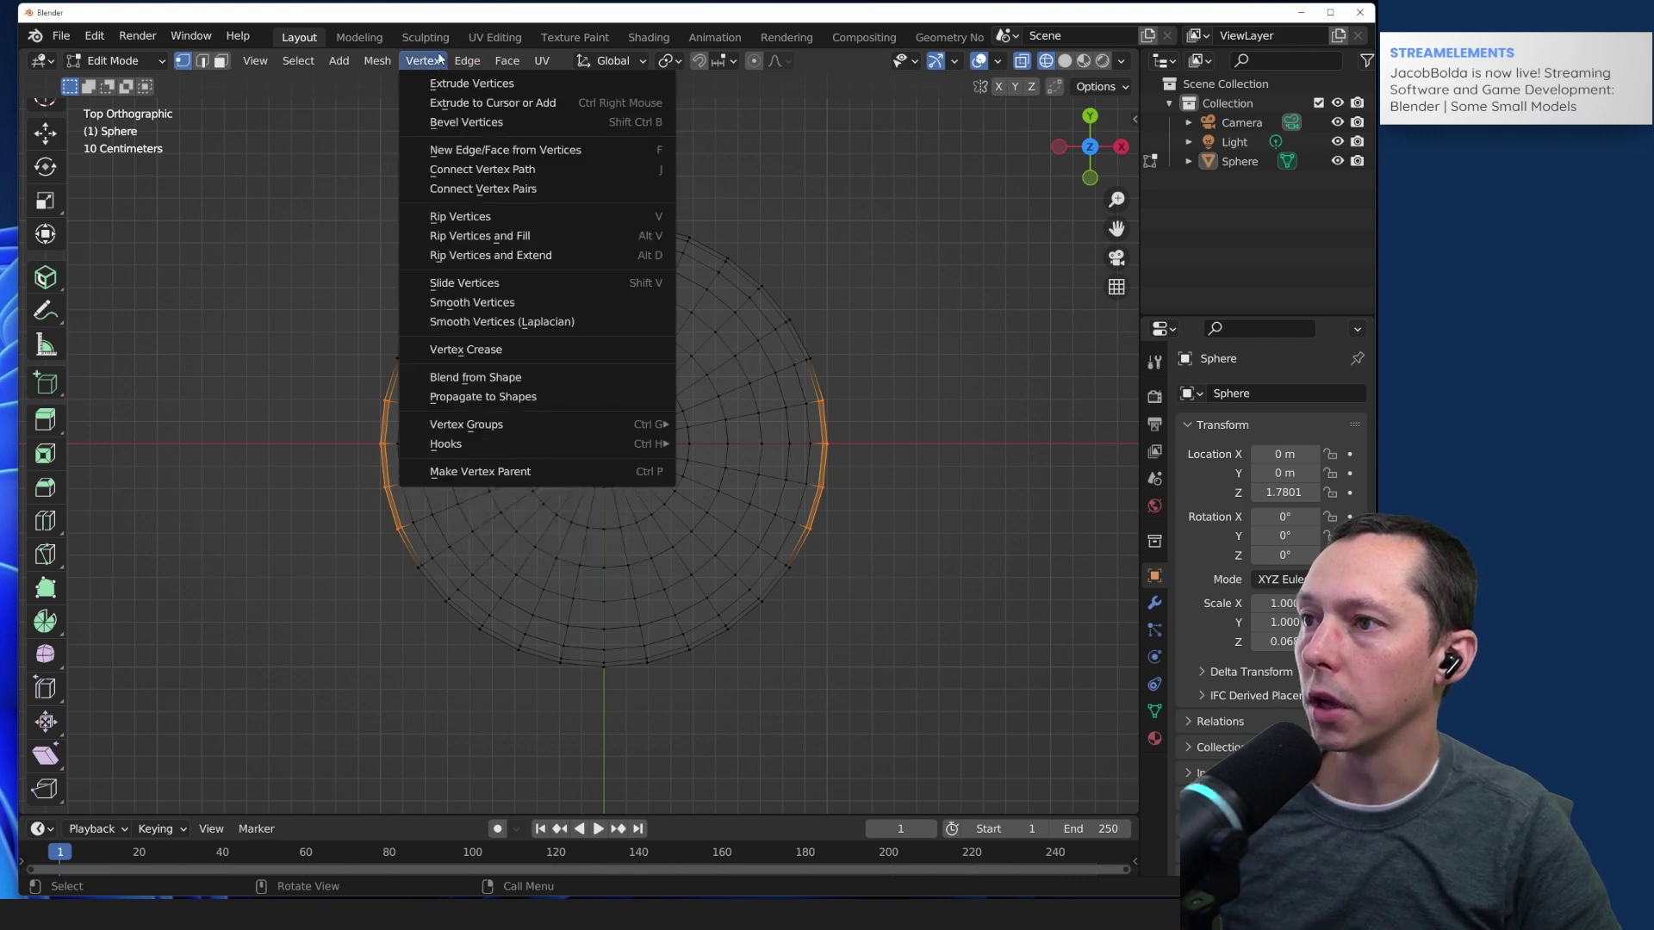
pyautogui.click(493, 236)
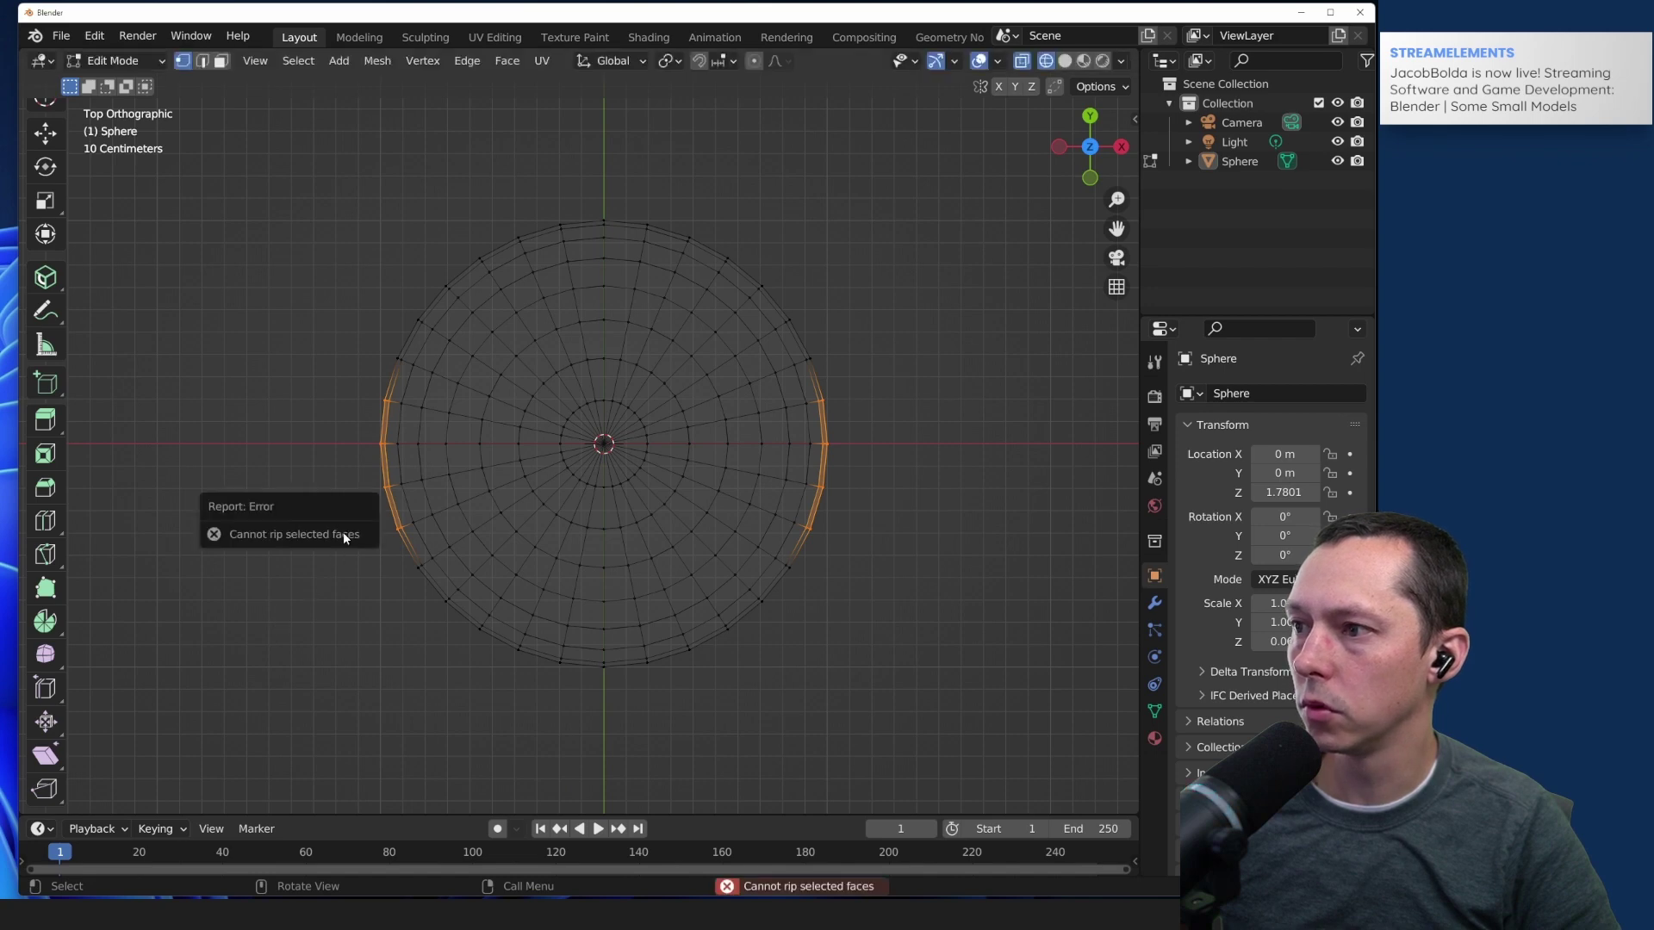
pyautogui.click(427, 63)
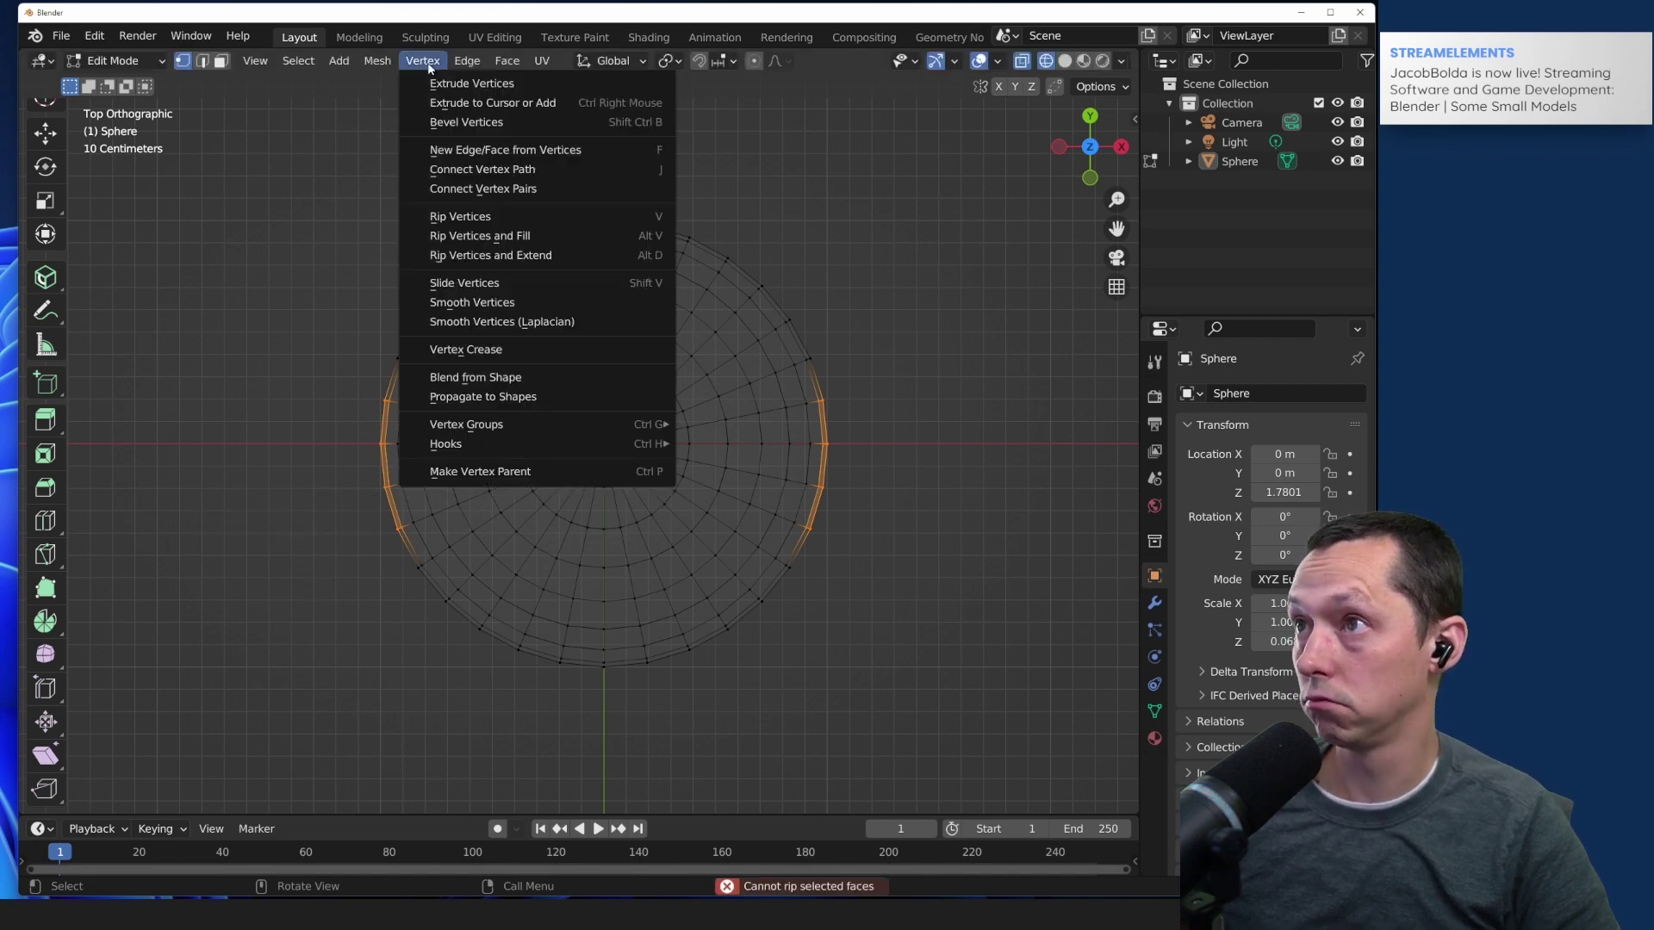
pyautogui.click(441, 237)
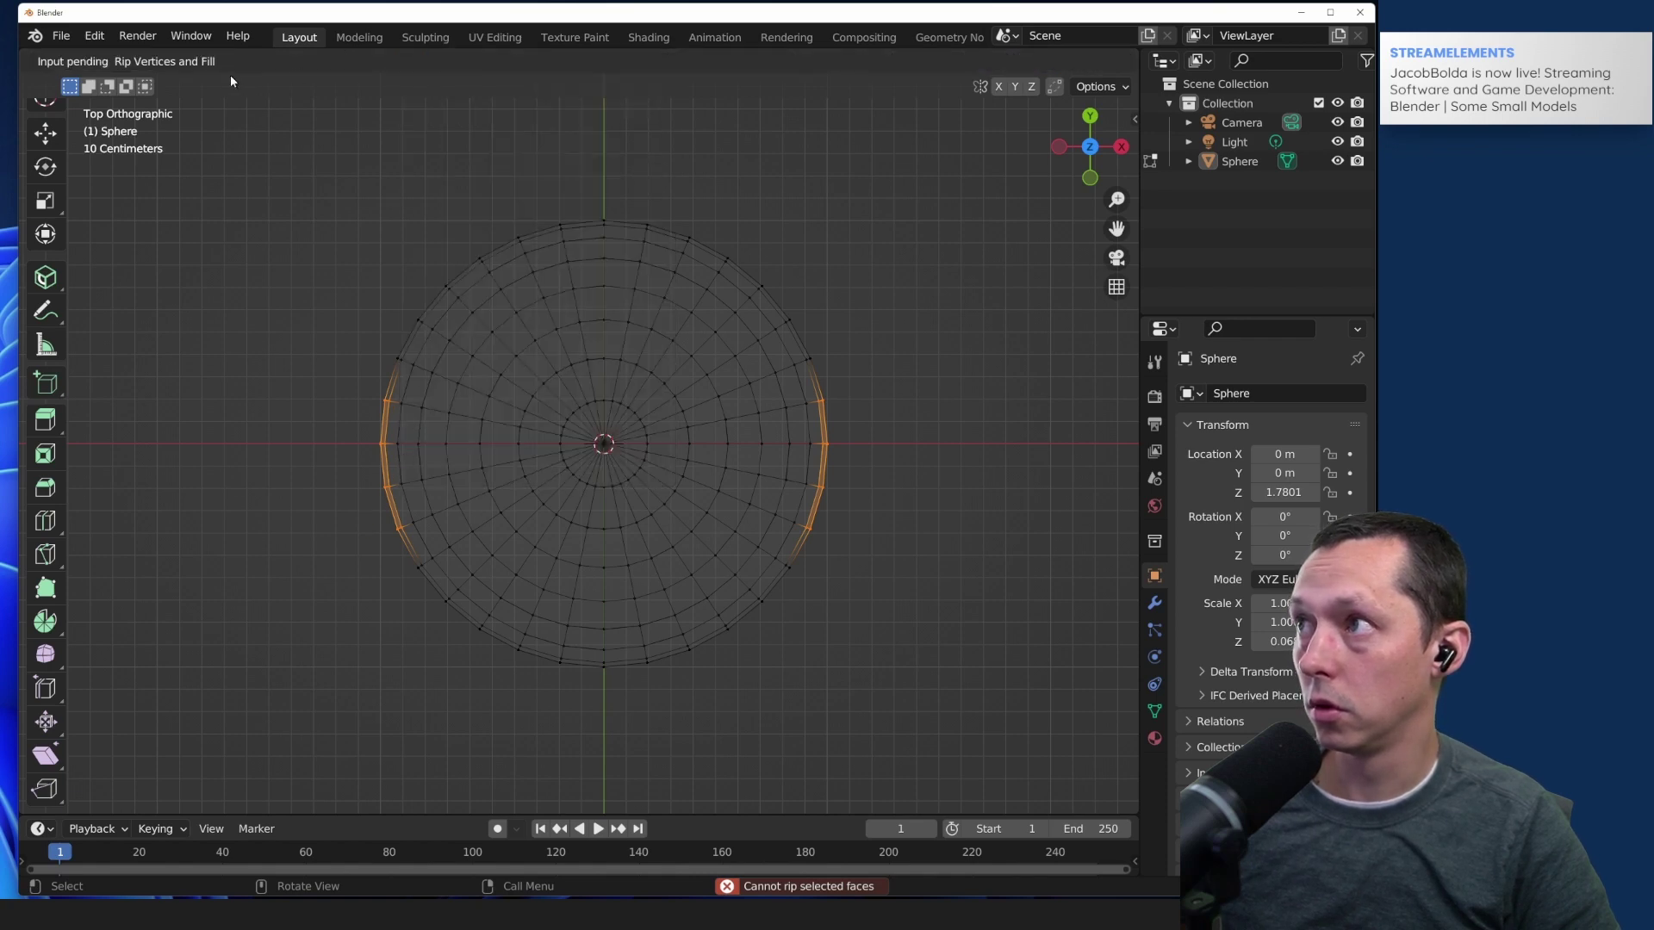
pyautogui.click(384, 487)
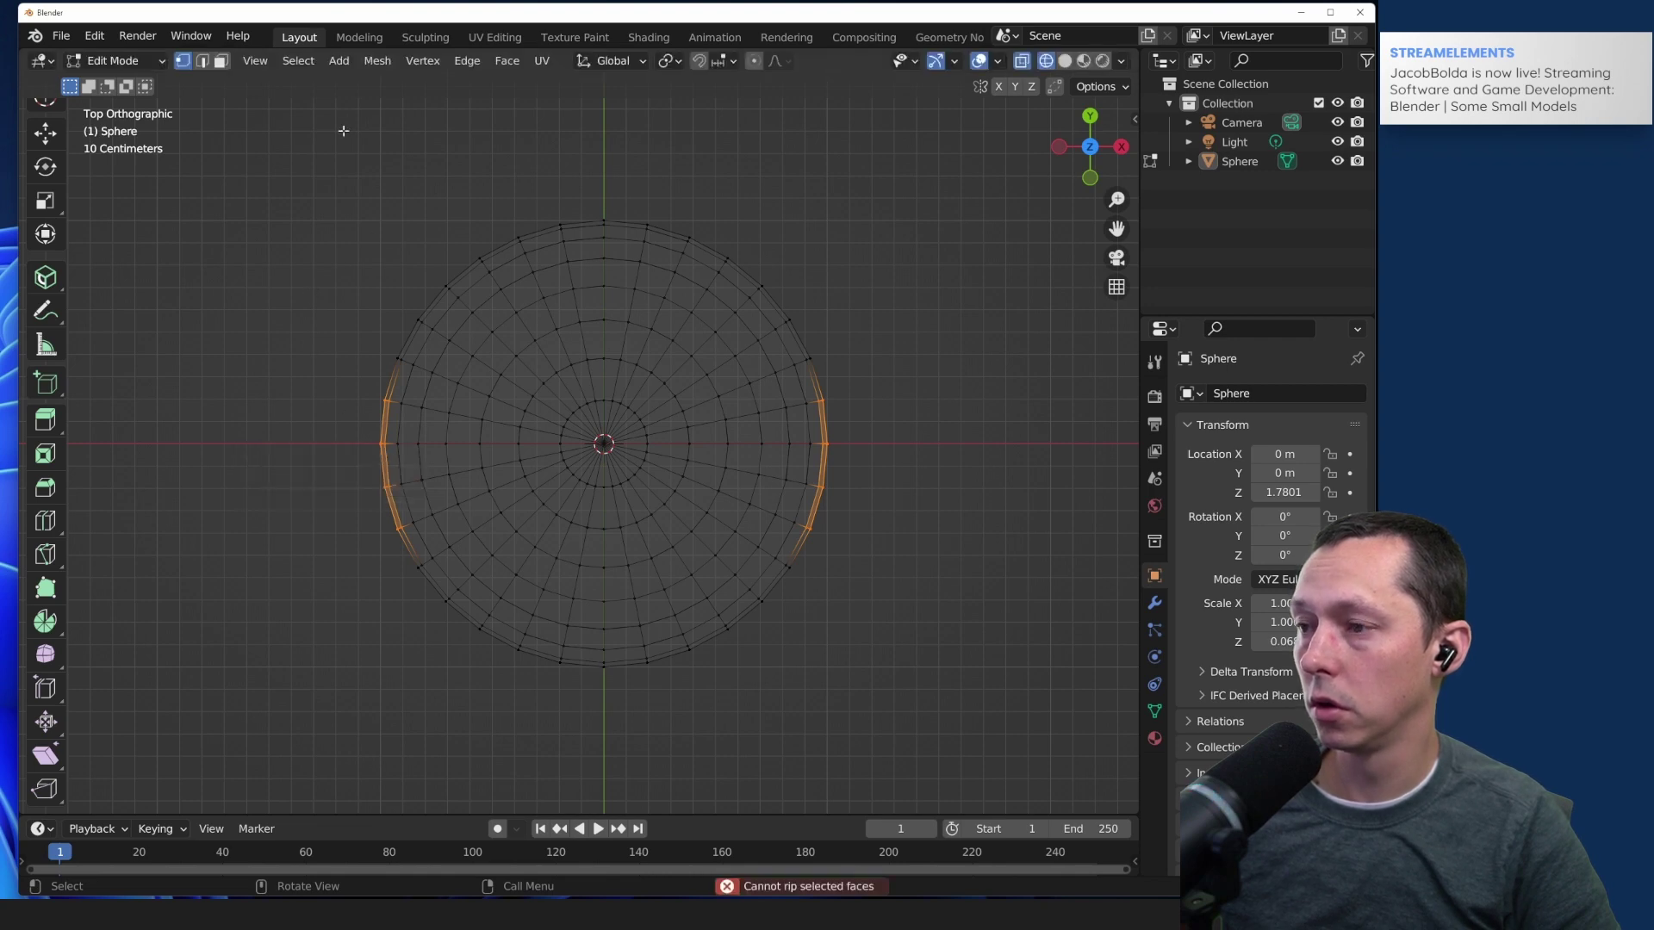
pyautogui.click(466, 60)
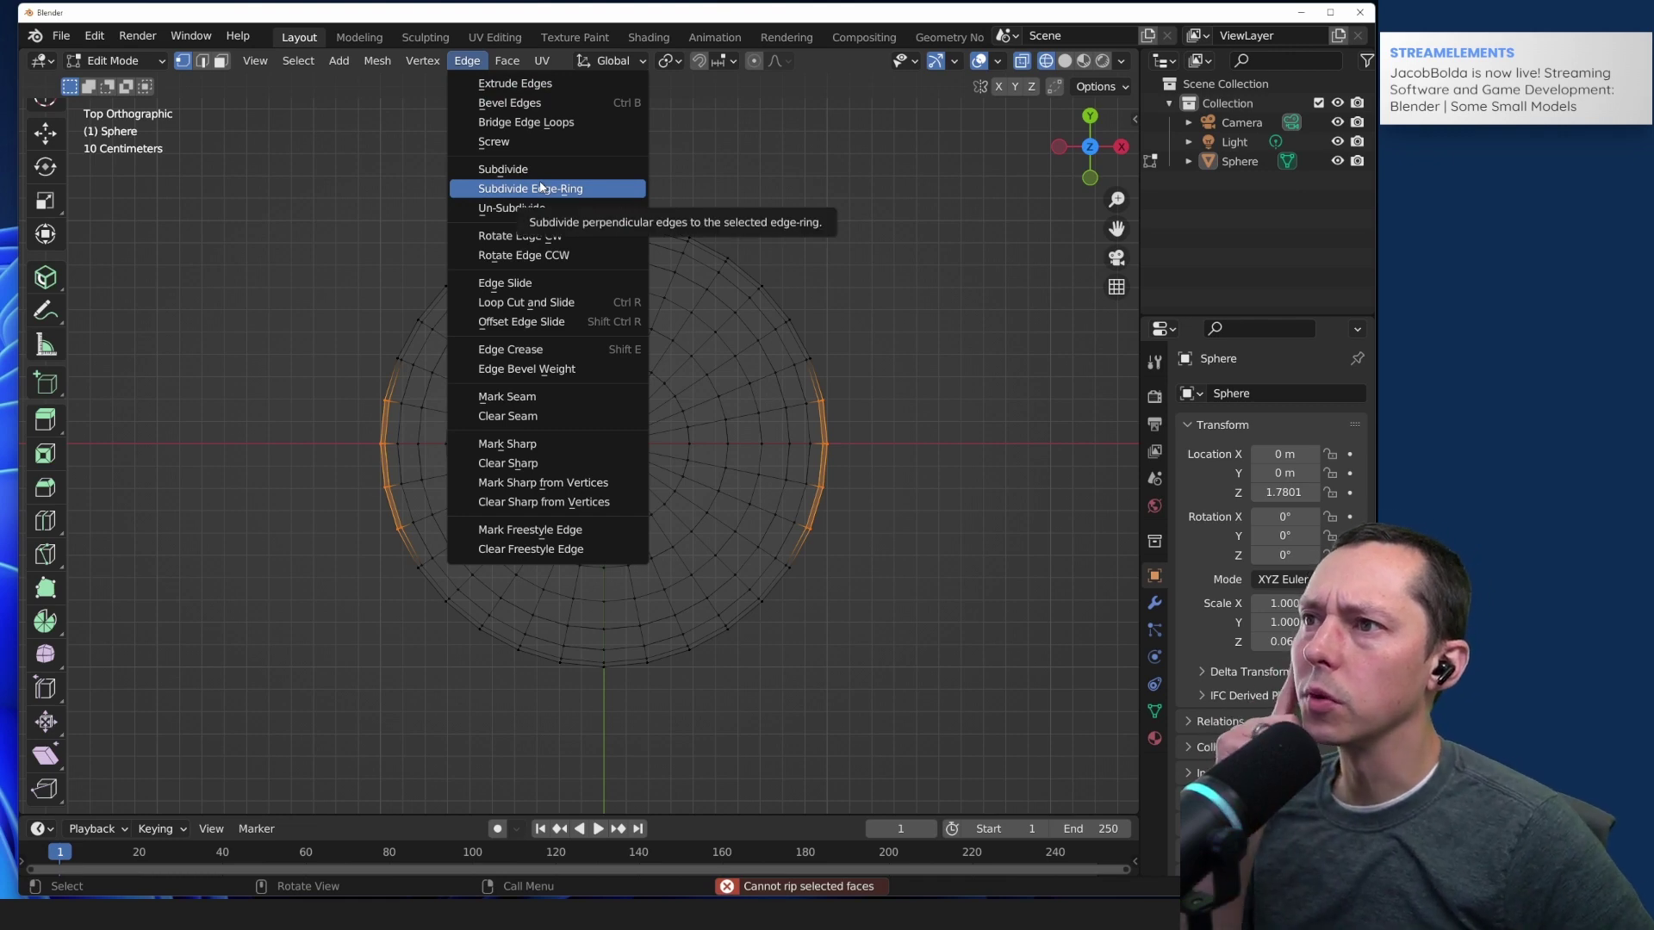
pyautogui.click(422, 61)
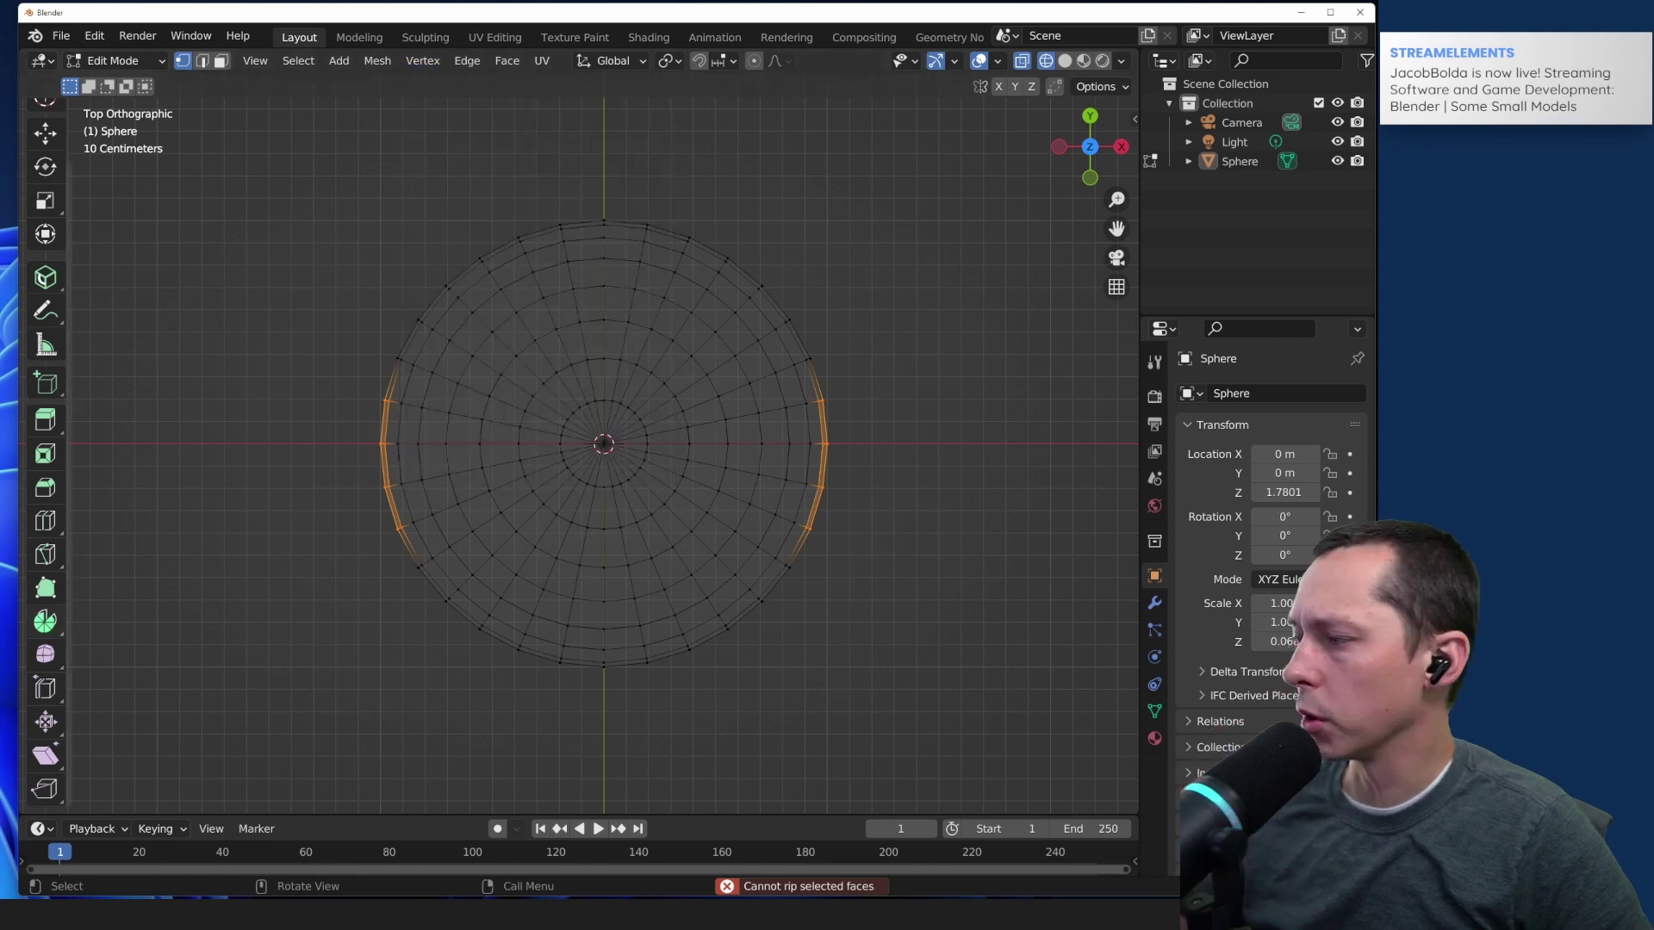
# Step: Switch to the browser, search Google for "blender rip vertices" to read how the Rip tools are used, and return to Blender
pyautogui.hotkey('alt', 'Tab')
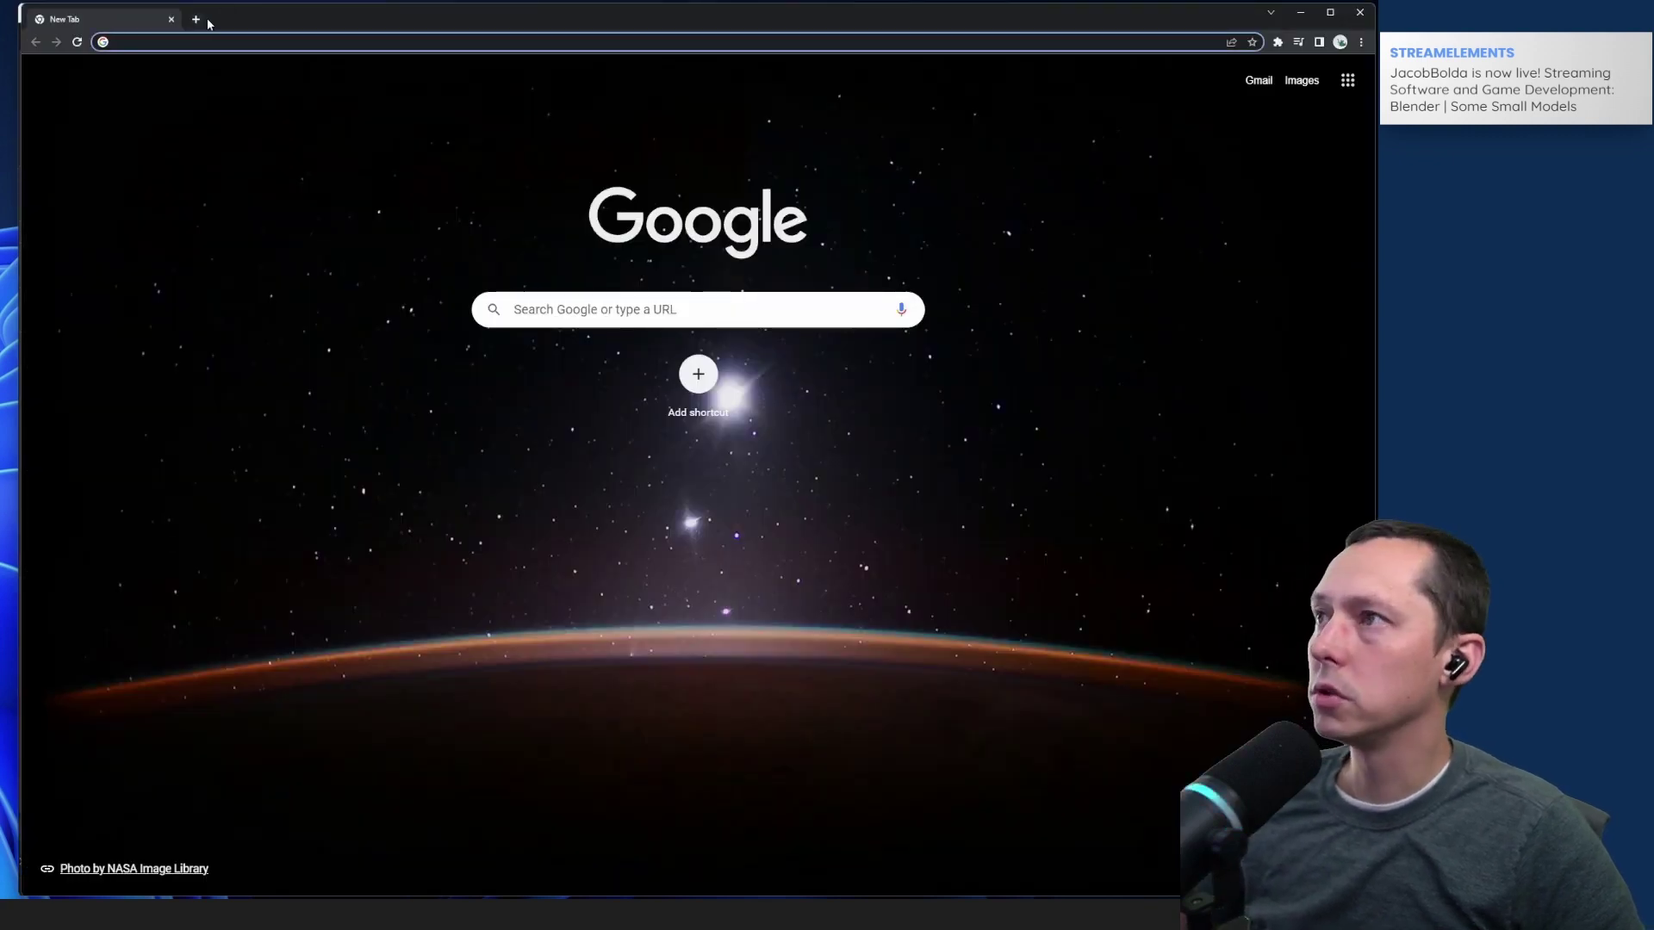
pyautogui.write('blender rip')
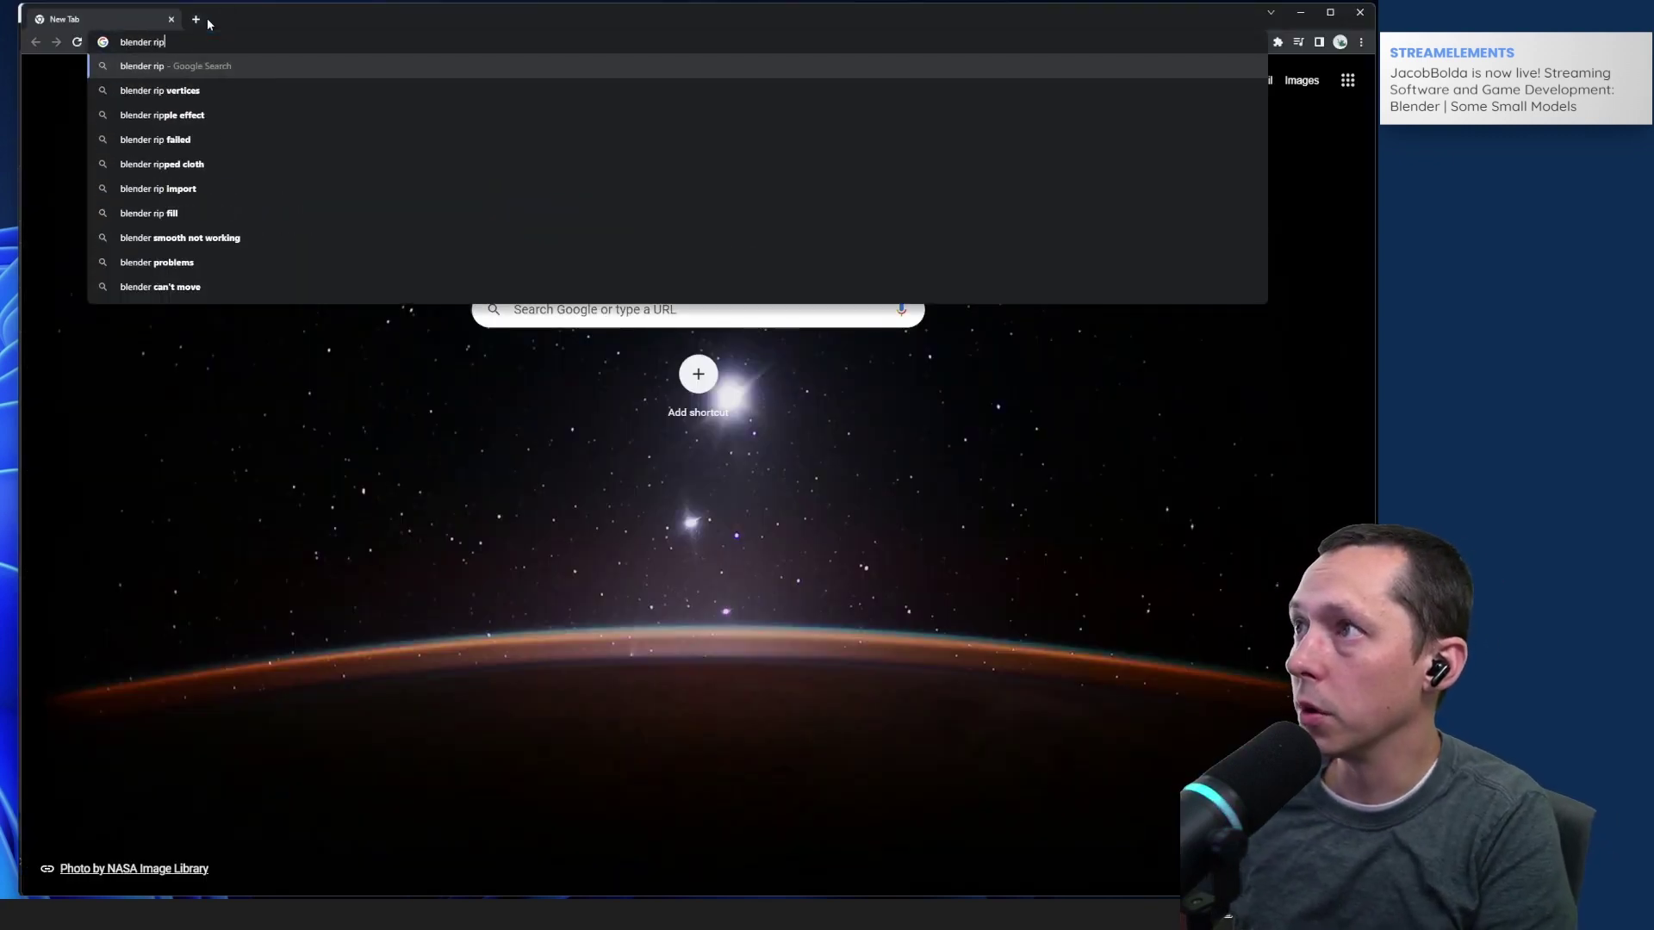
pyautogui.write(' vert')
pyautogui.press('Return')
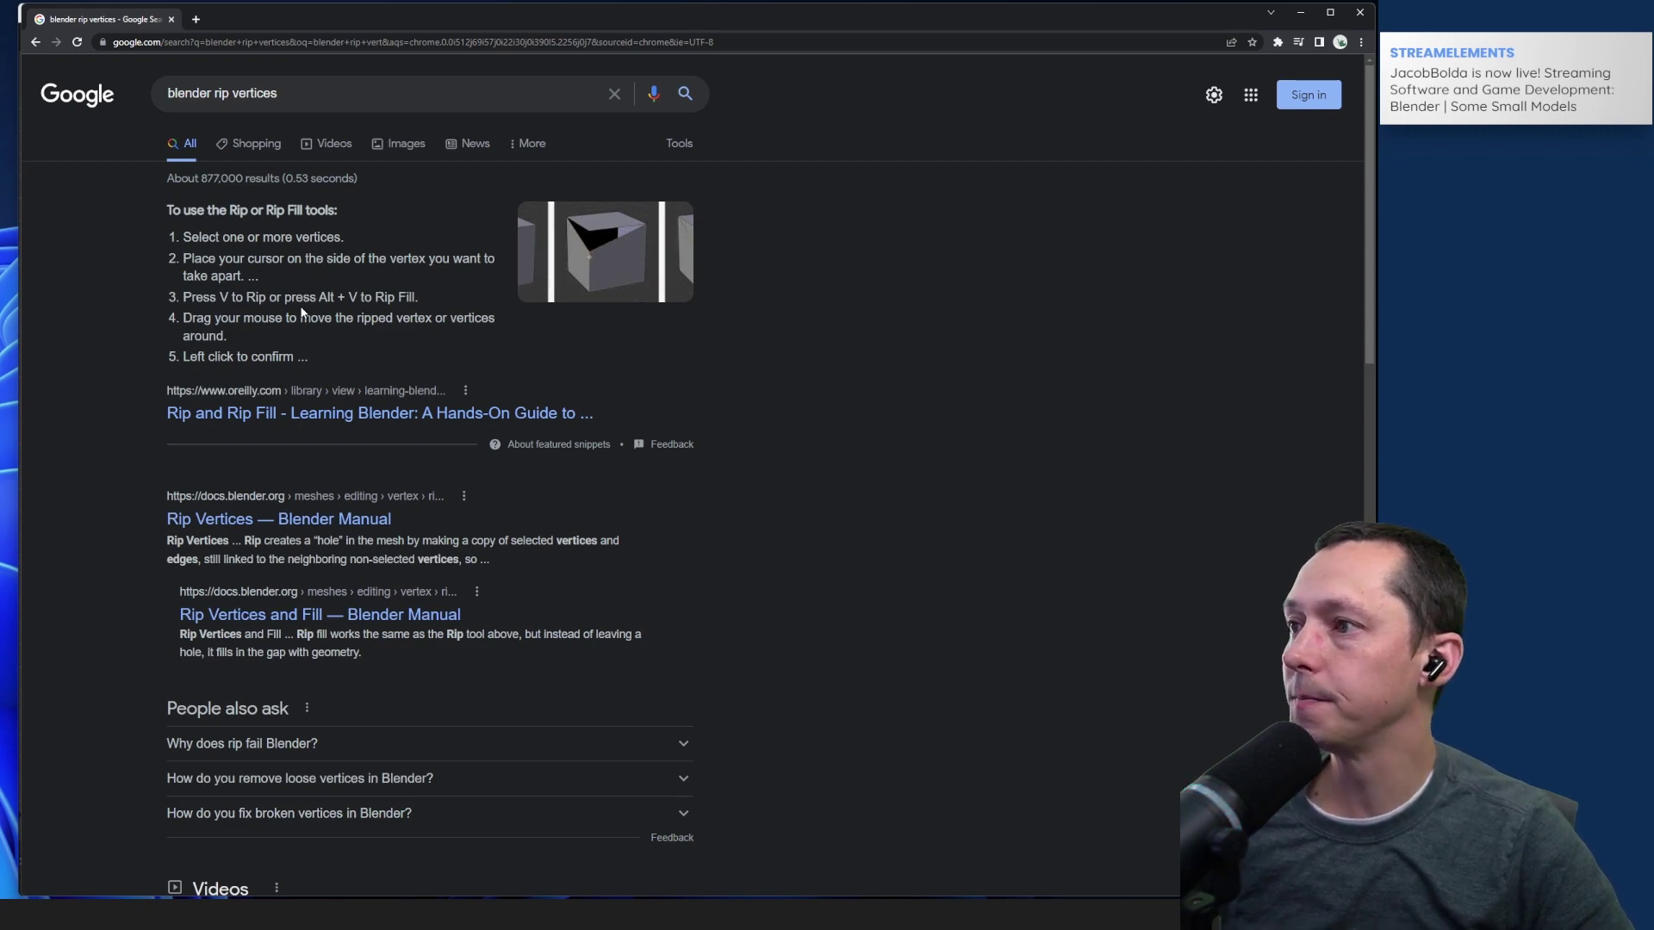
pyautogui.hotkey('alt', 'Tab')
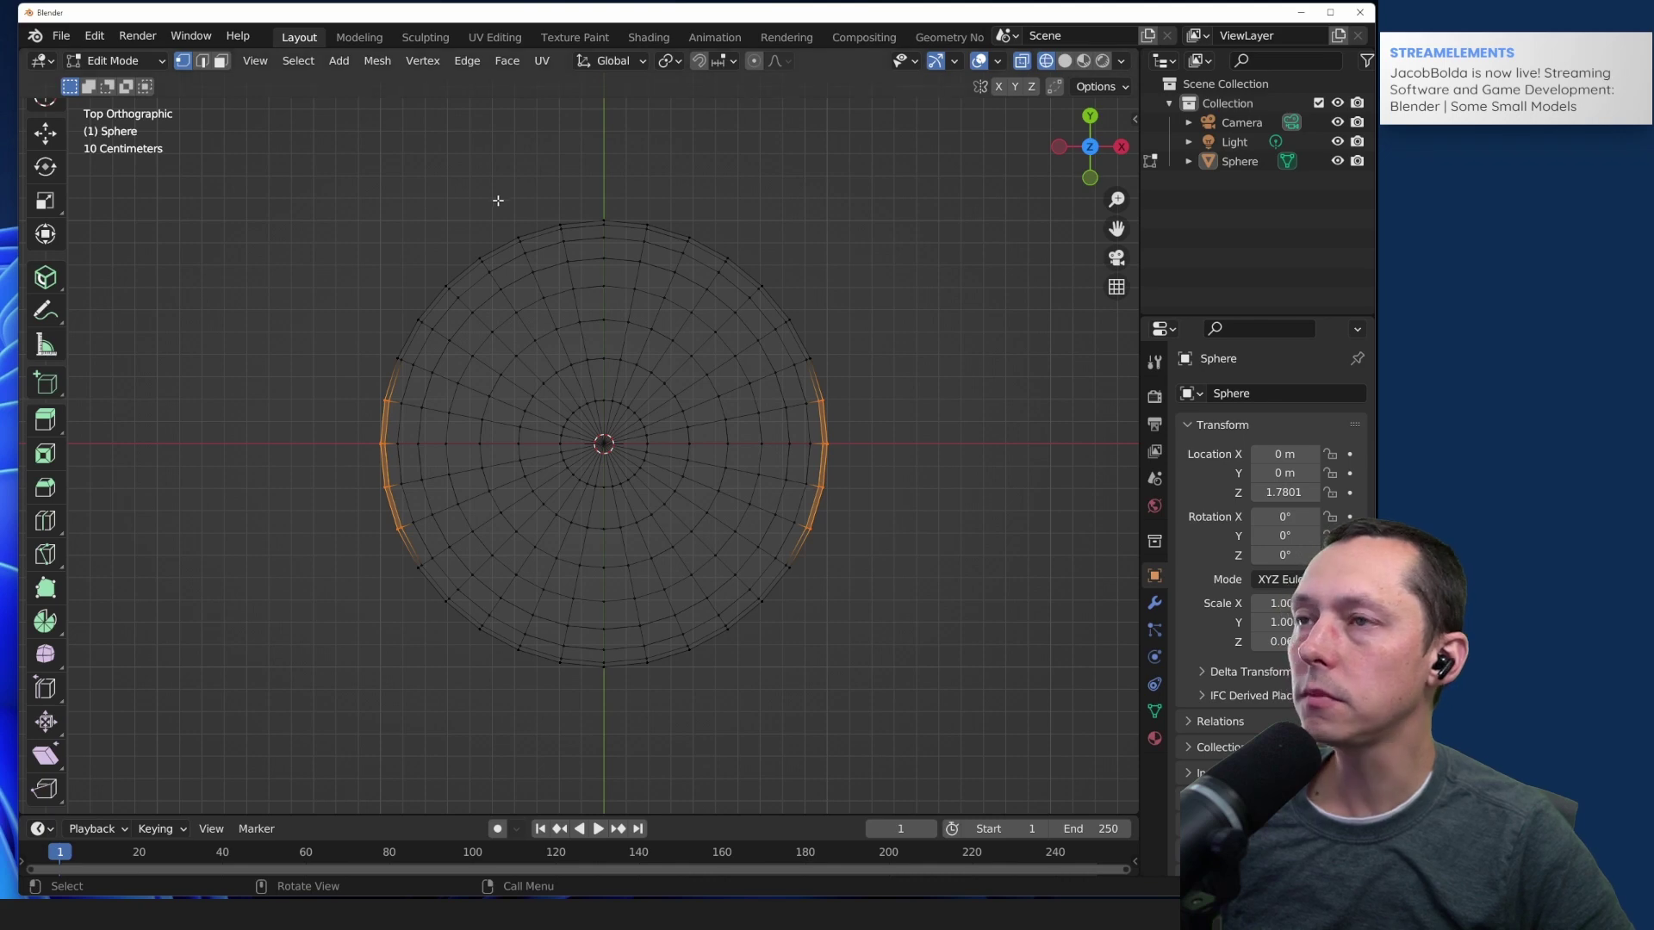
pyautogui.click(467, 60)
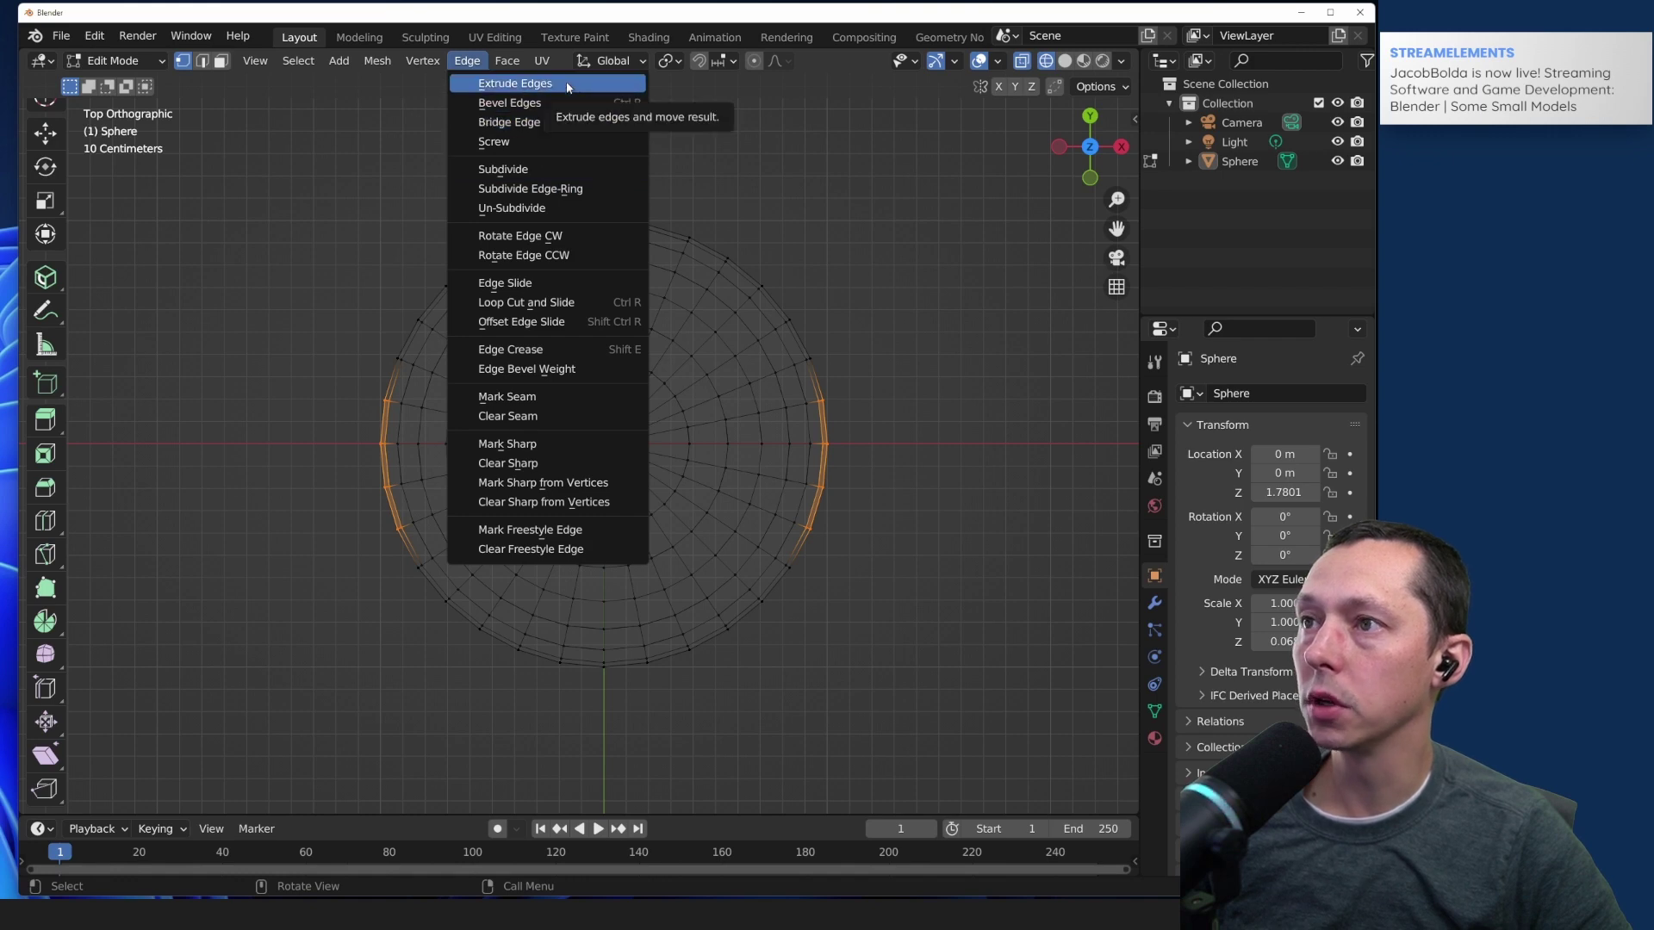
pyautogui.moveTo(419, 59)
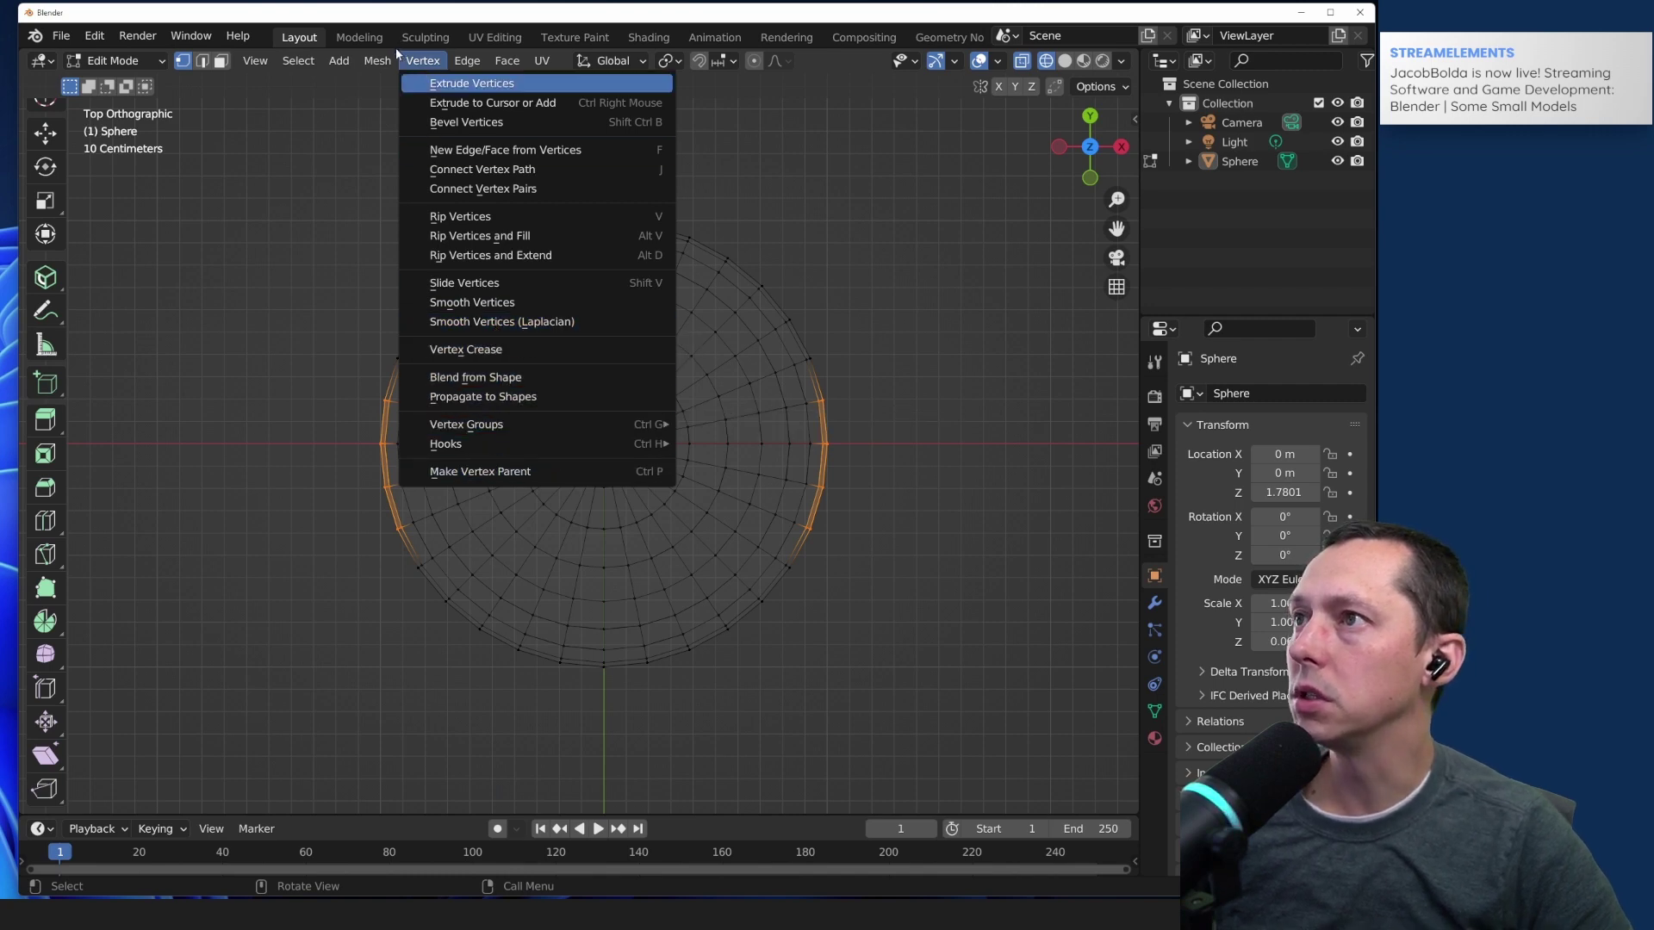
pyautogui.click(371, 60)
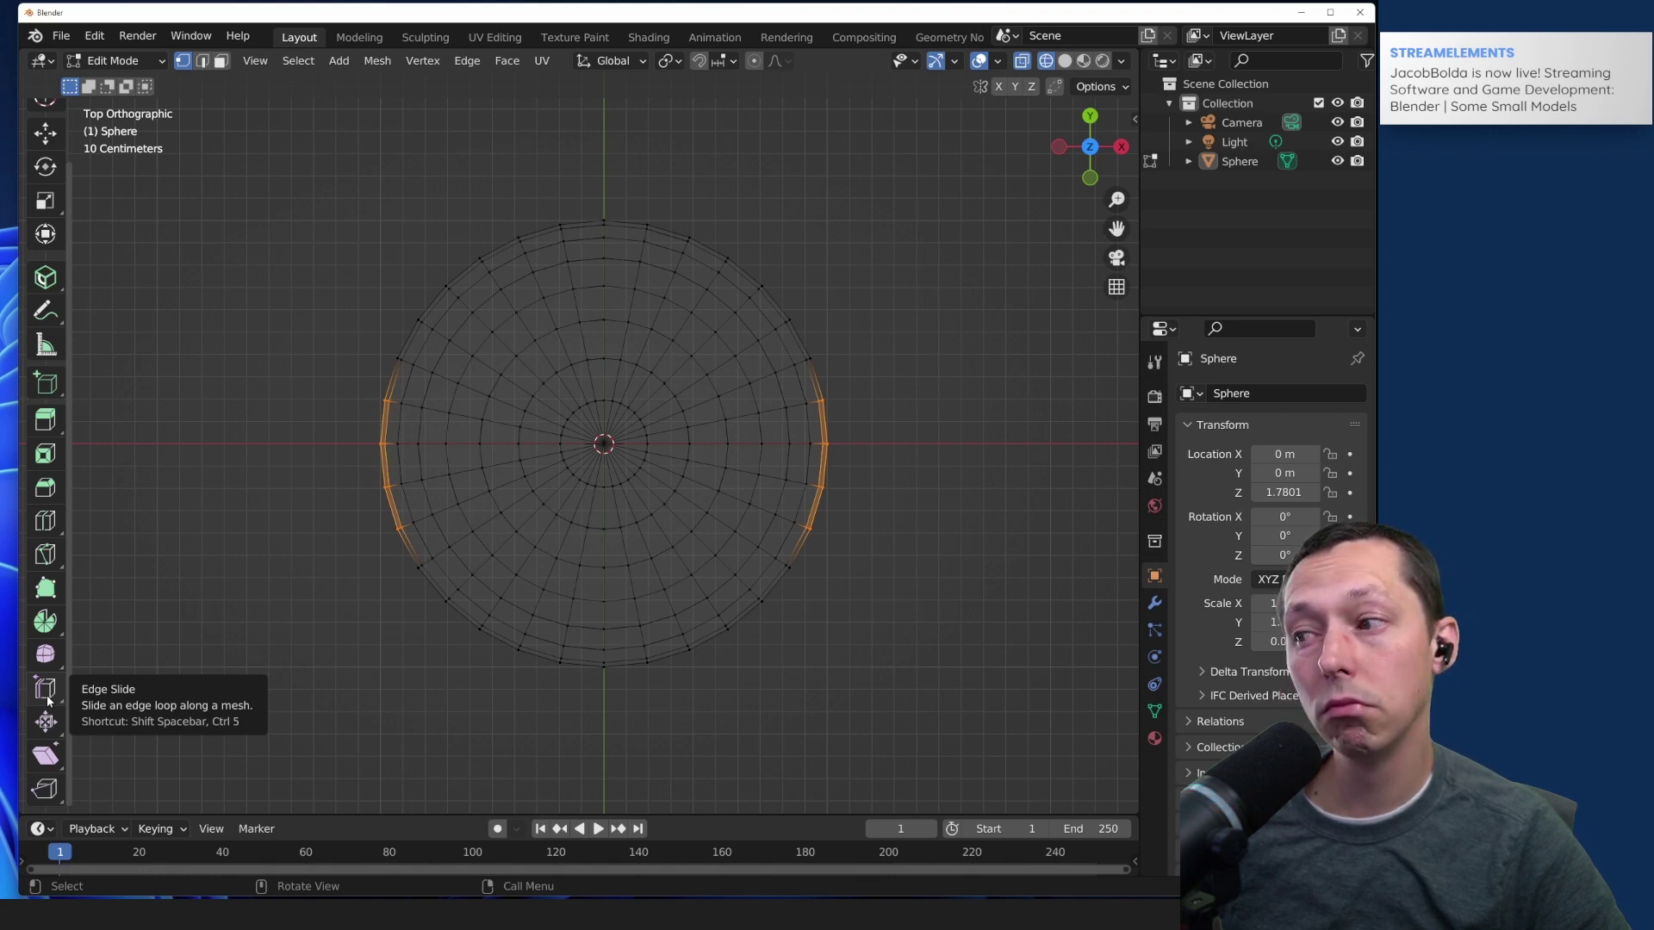
# Step: Try the Shear tool on the selected rim vertices with an offset of about 0.26 along the Y axis and undo it
pyautogui.click(45, 756)
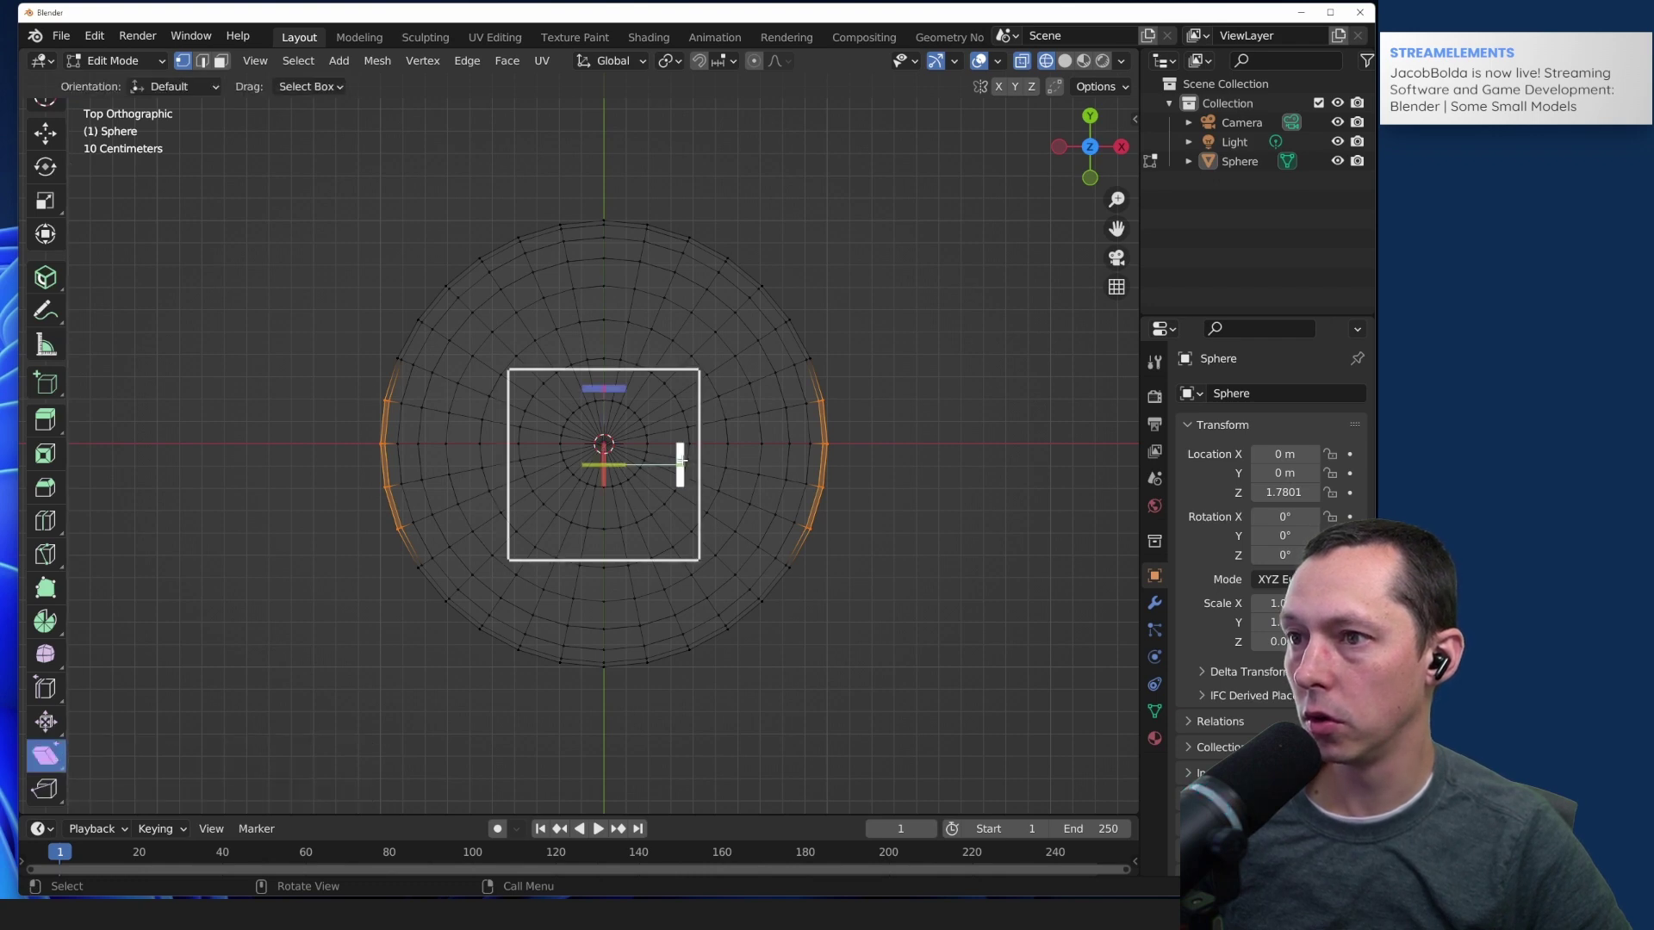
pyautogui.moveTo(681, 459); pyautogui.dragTo(604, 471)
pyautogui.hotkey('ctrl', 'z')
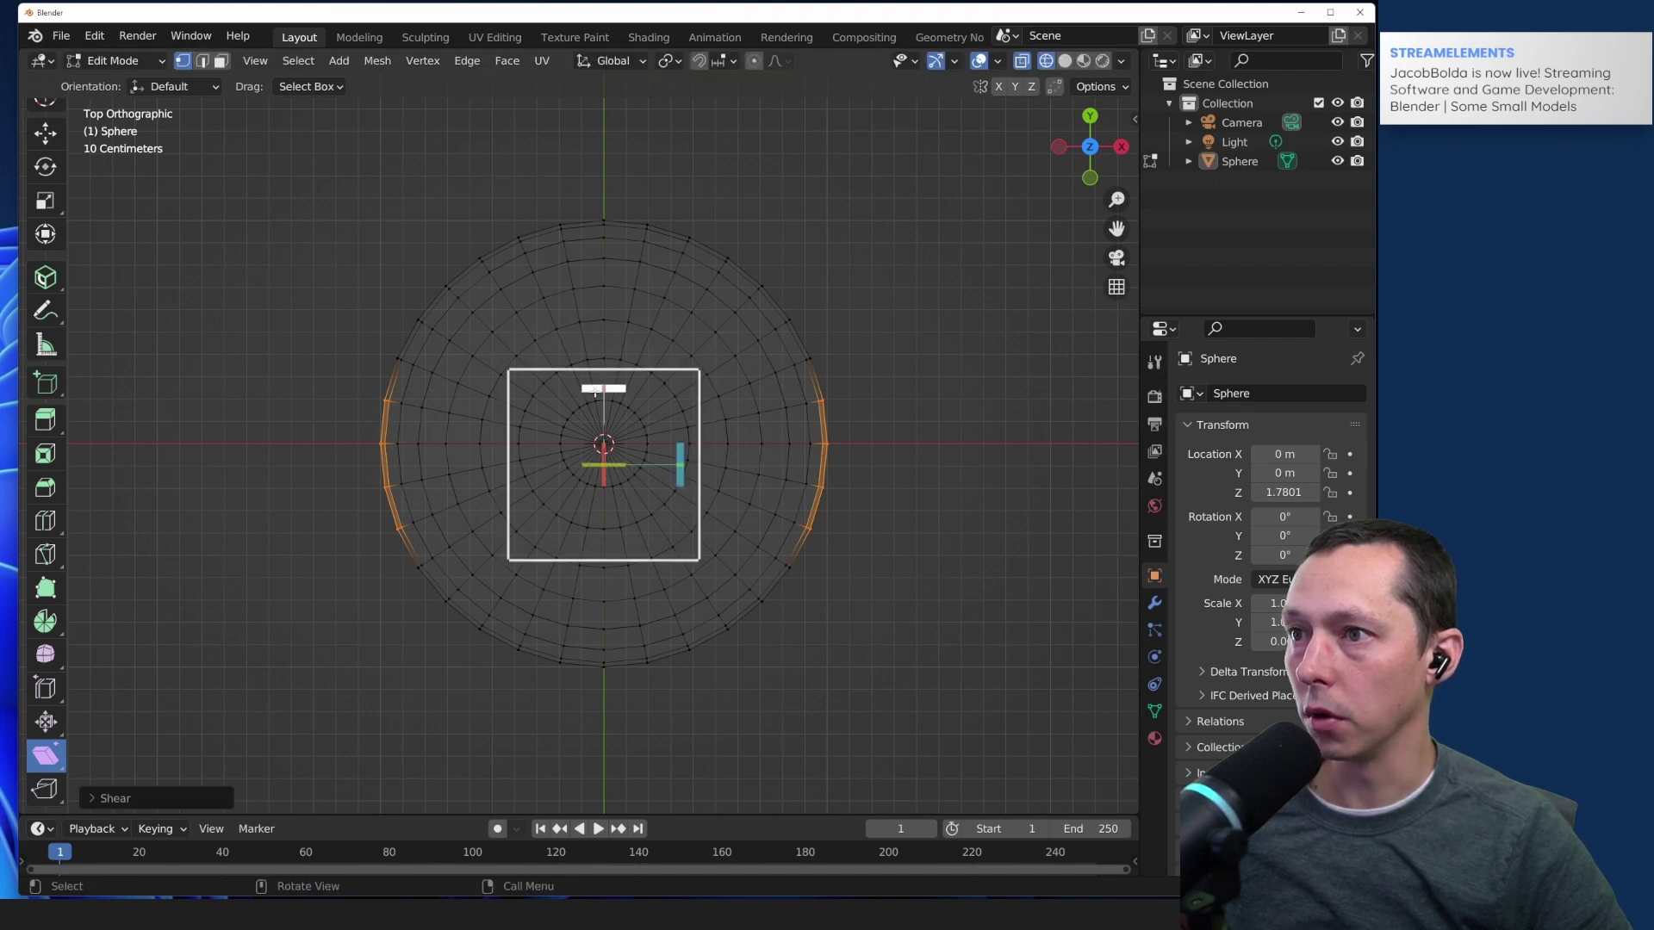
pyautogui.moveTo(595, 391); pyautogui.dragTo(595, 395)
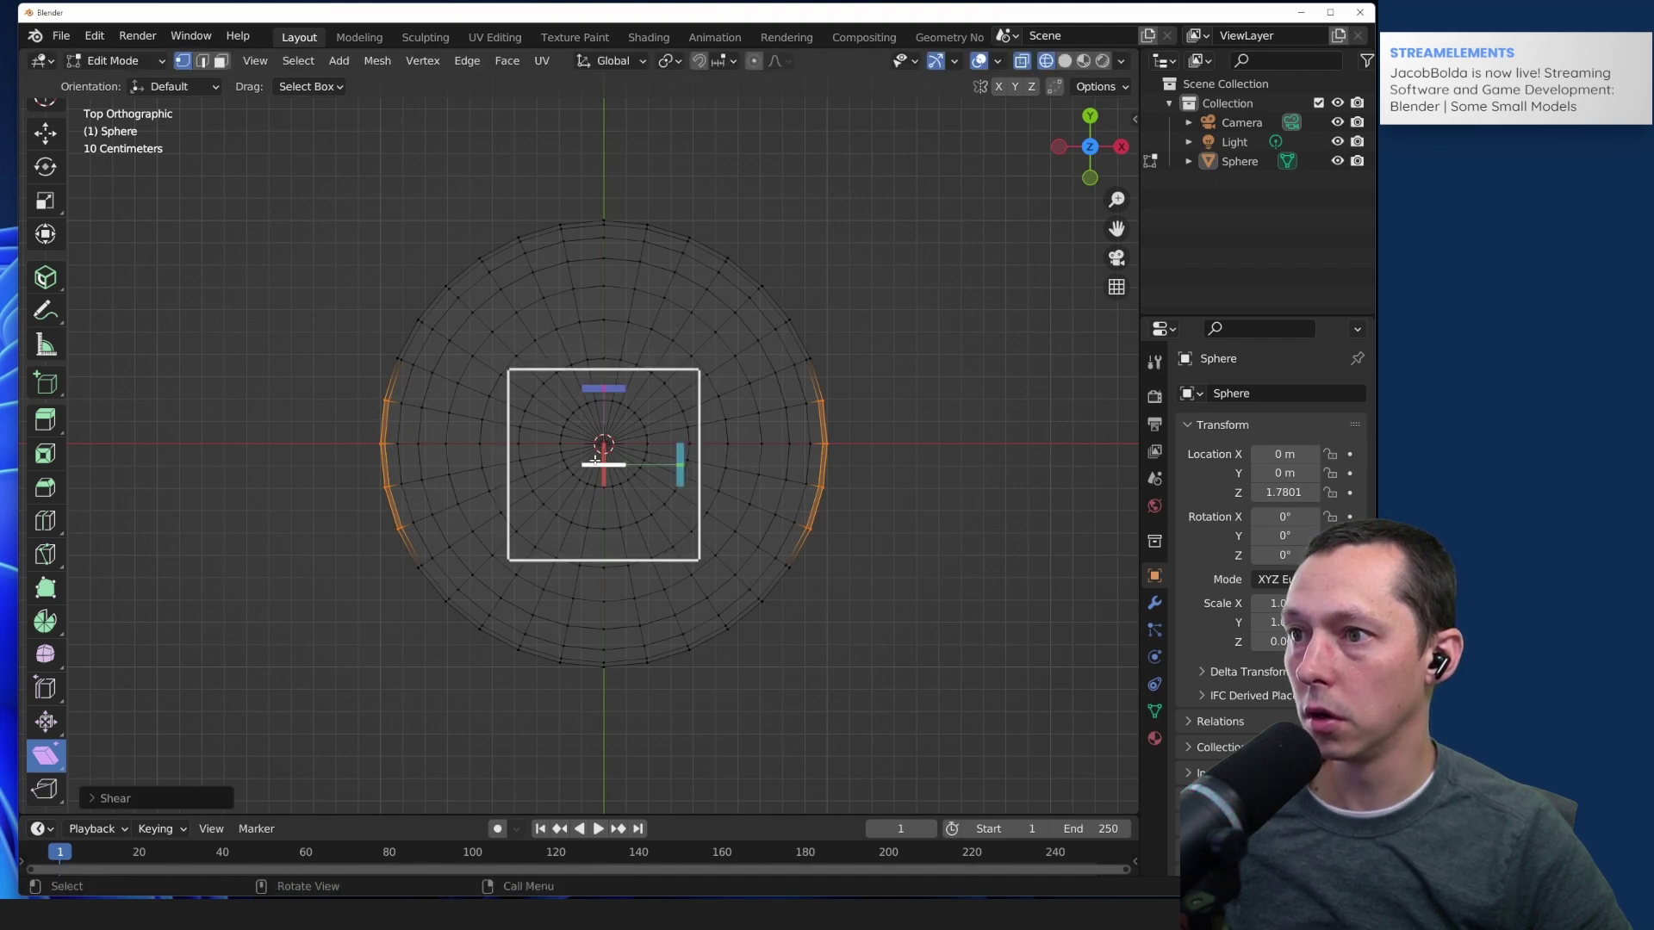
pyautogui.moveTo(679, 465); pyautogui.dragTo(742, 368)
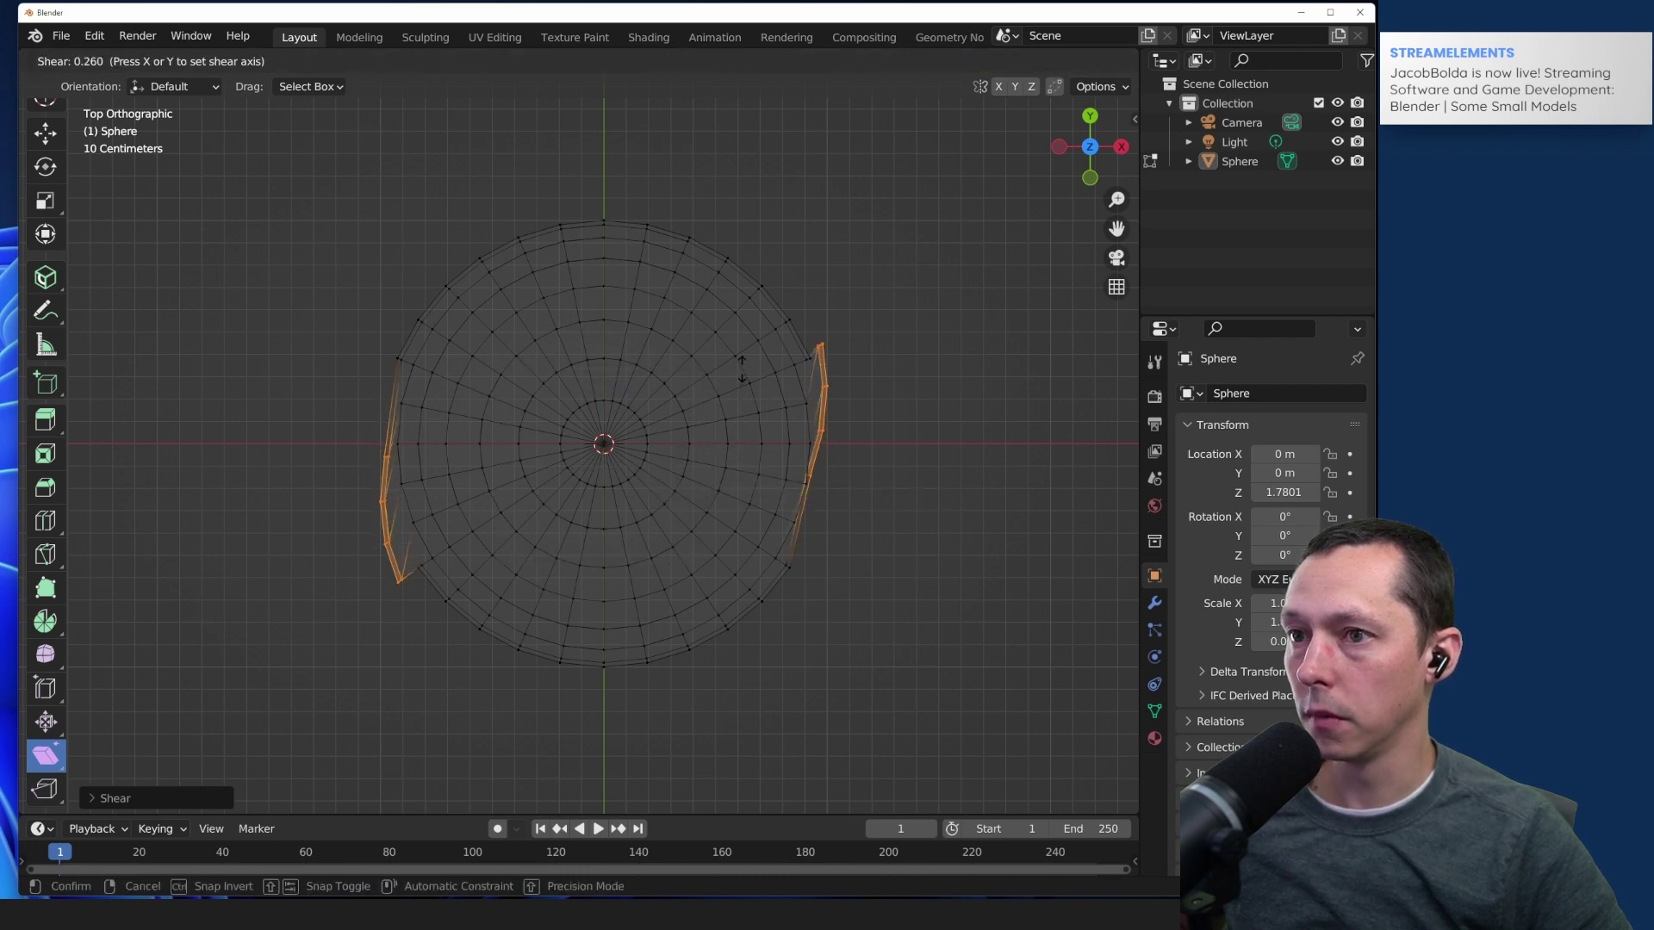
pyautogui.moveTo(742, 369); pyautogui.dragTo(741, 370)
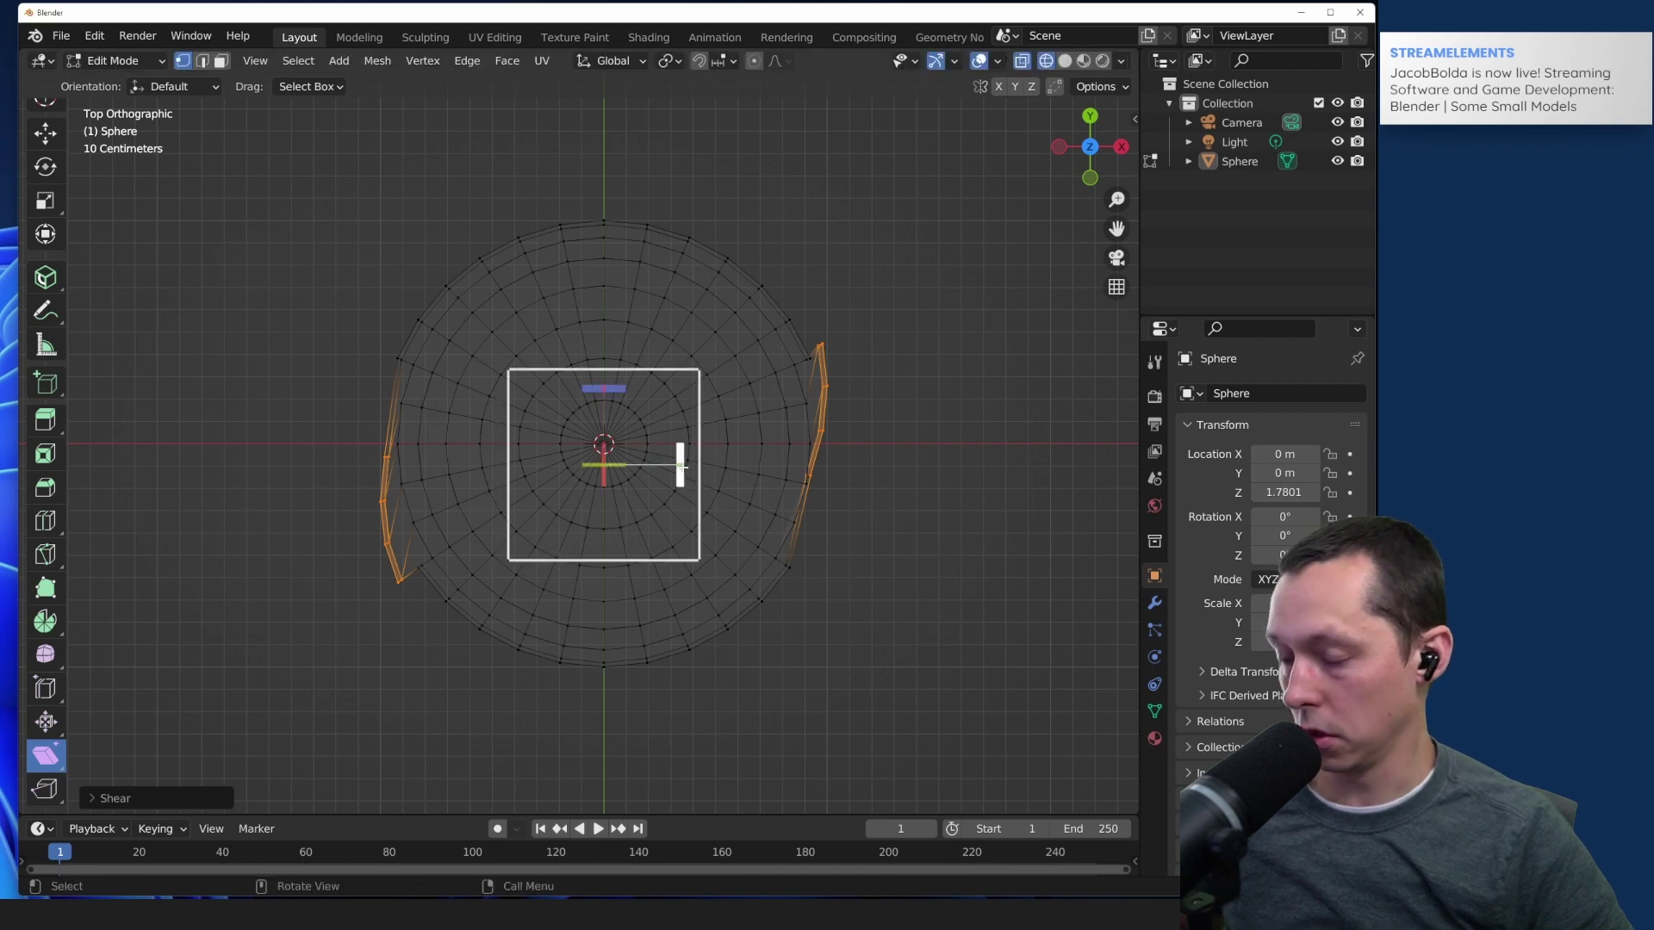
pyautogui.moveTo(904, 668); pyautogui.dragTo(920, 632, button='middle')
pyautogui.hotkey('ctrl', 'z')
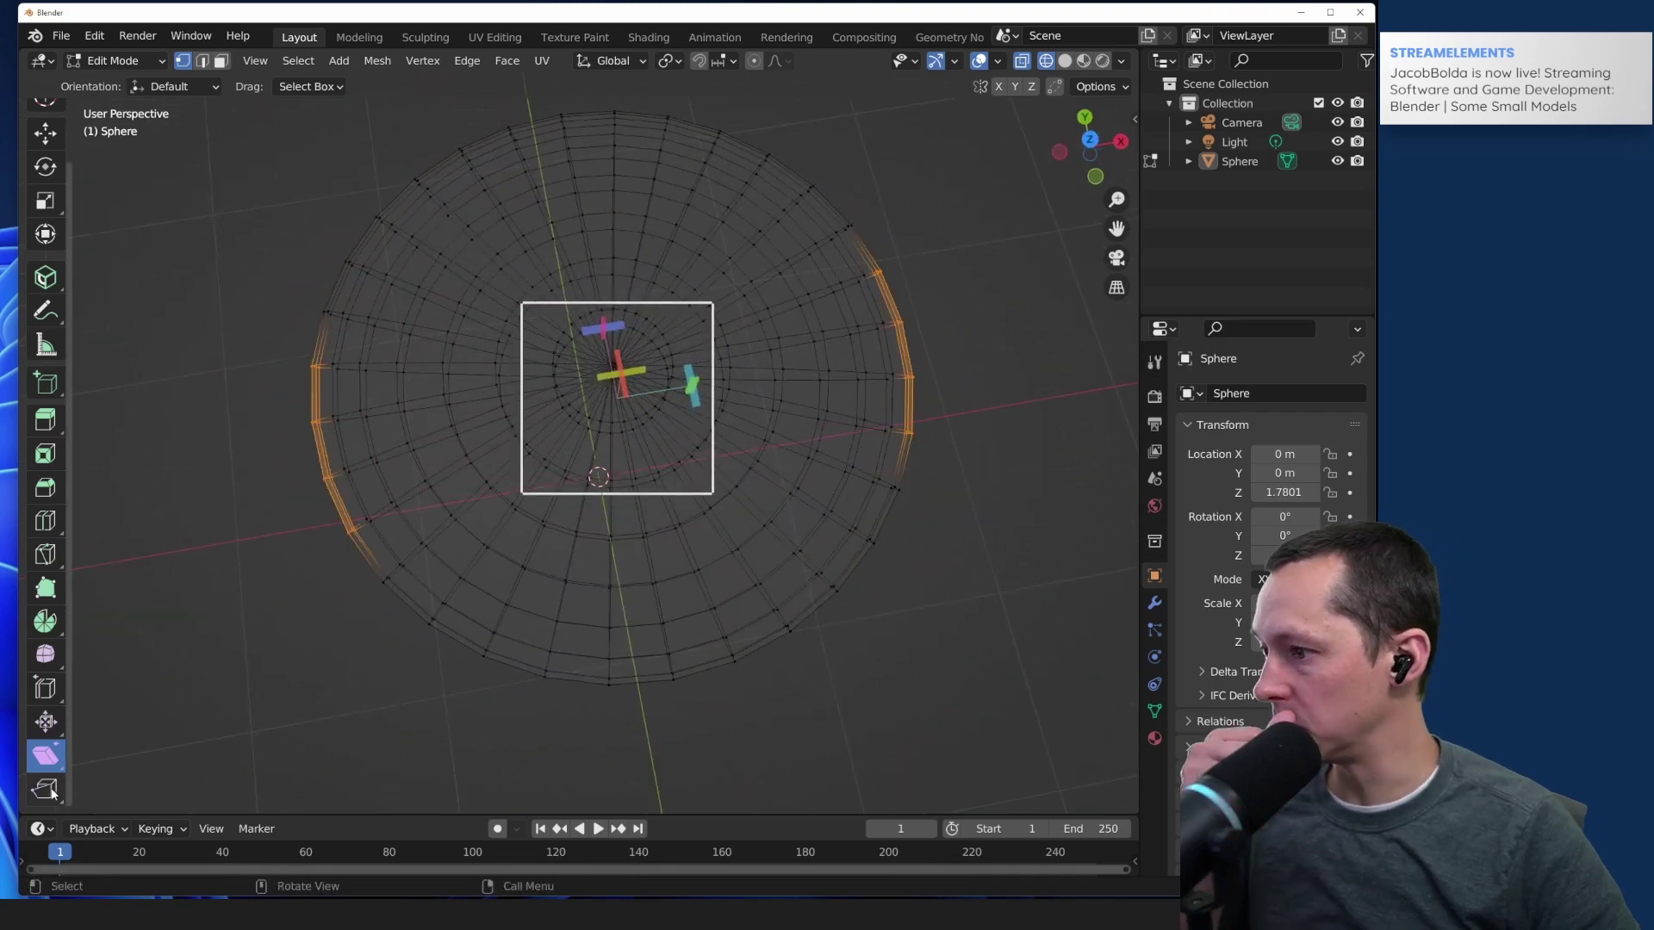
# Step: Activate the Edge Slide tool, clear the vertex selection and change to edge select mode
pyautogui.click(45, 688)
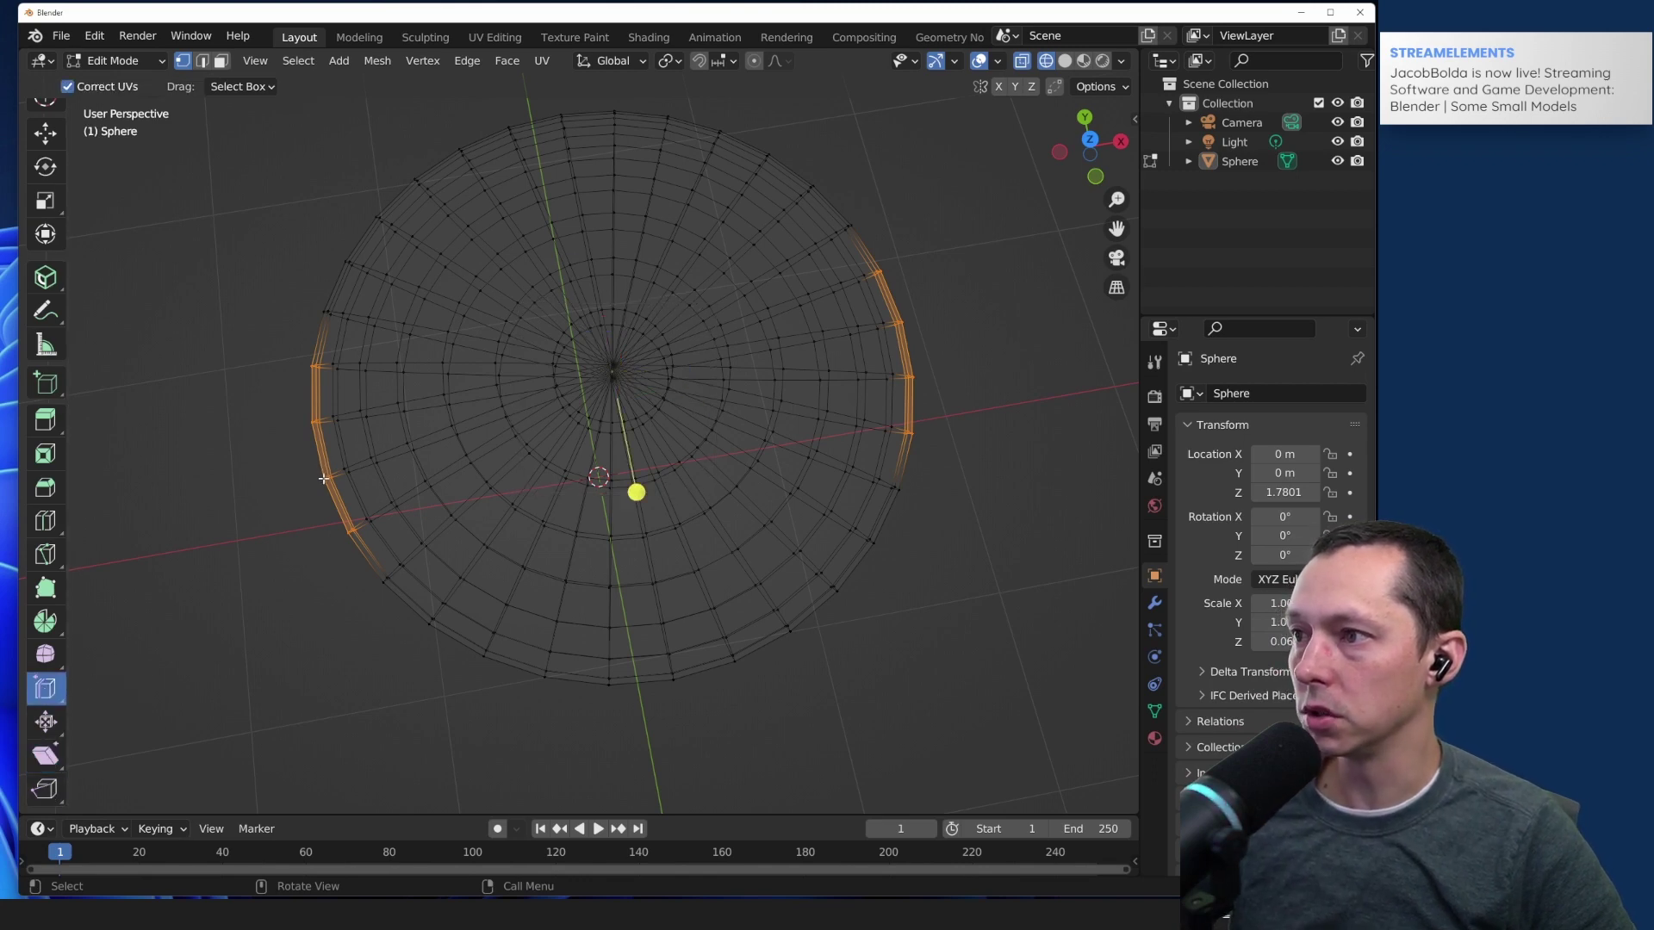
pyautogui.click(250, 464)
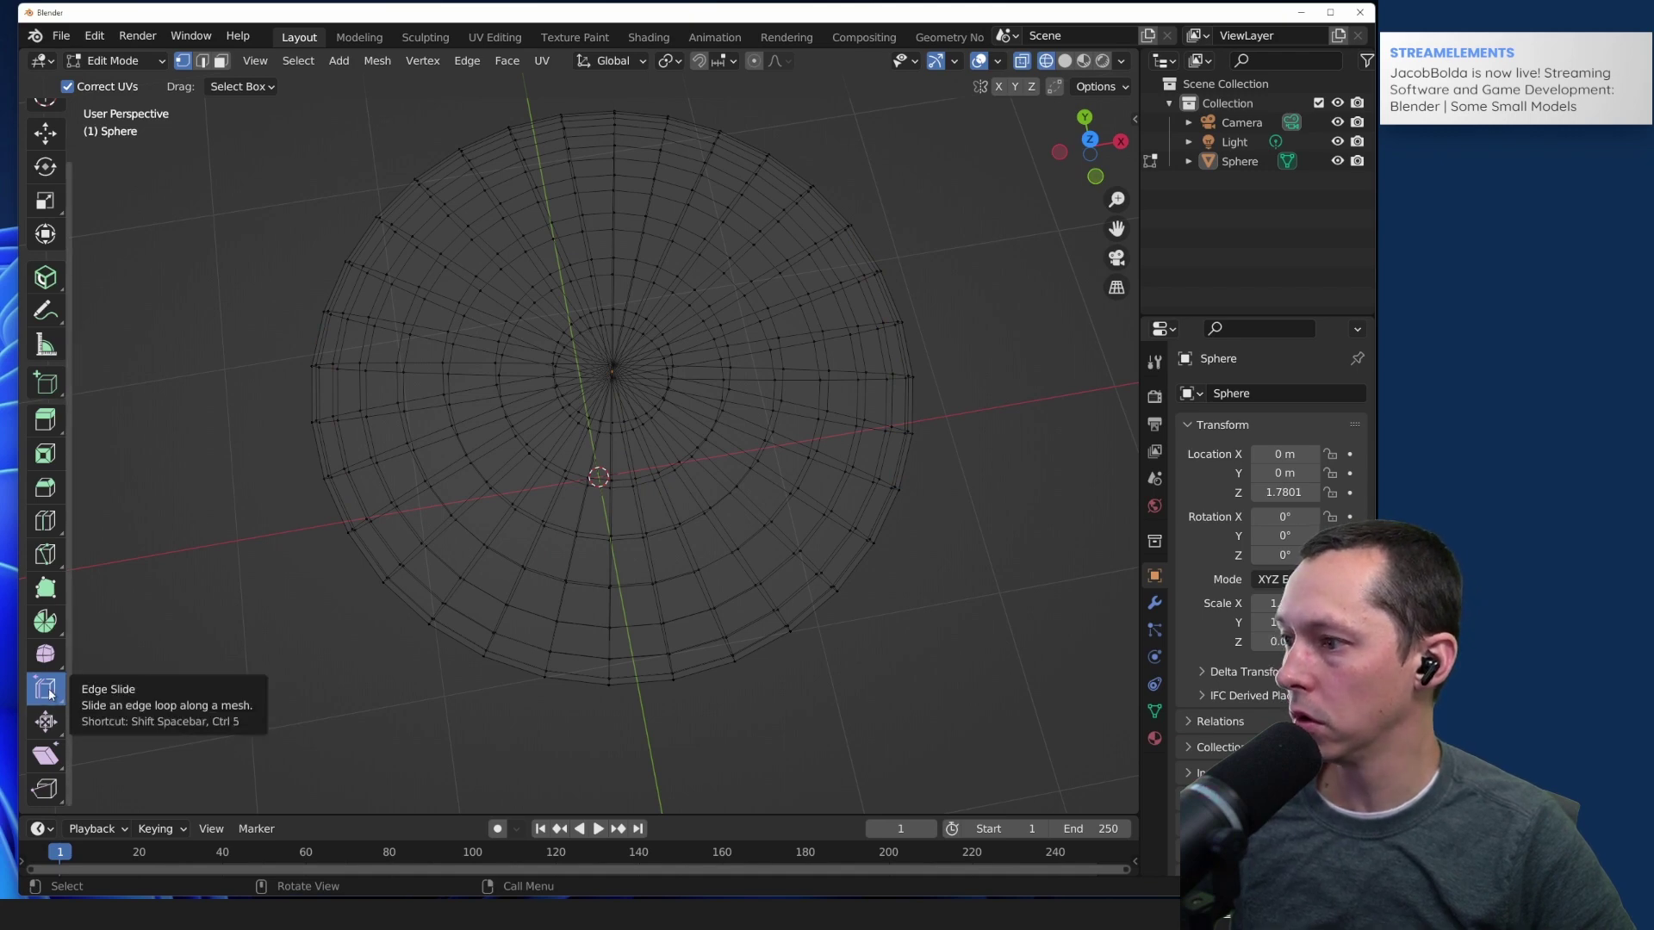
pyautogui.click(203, 61)
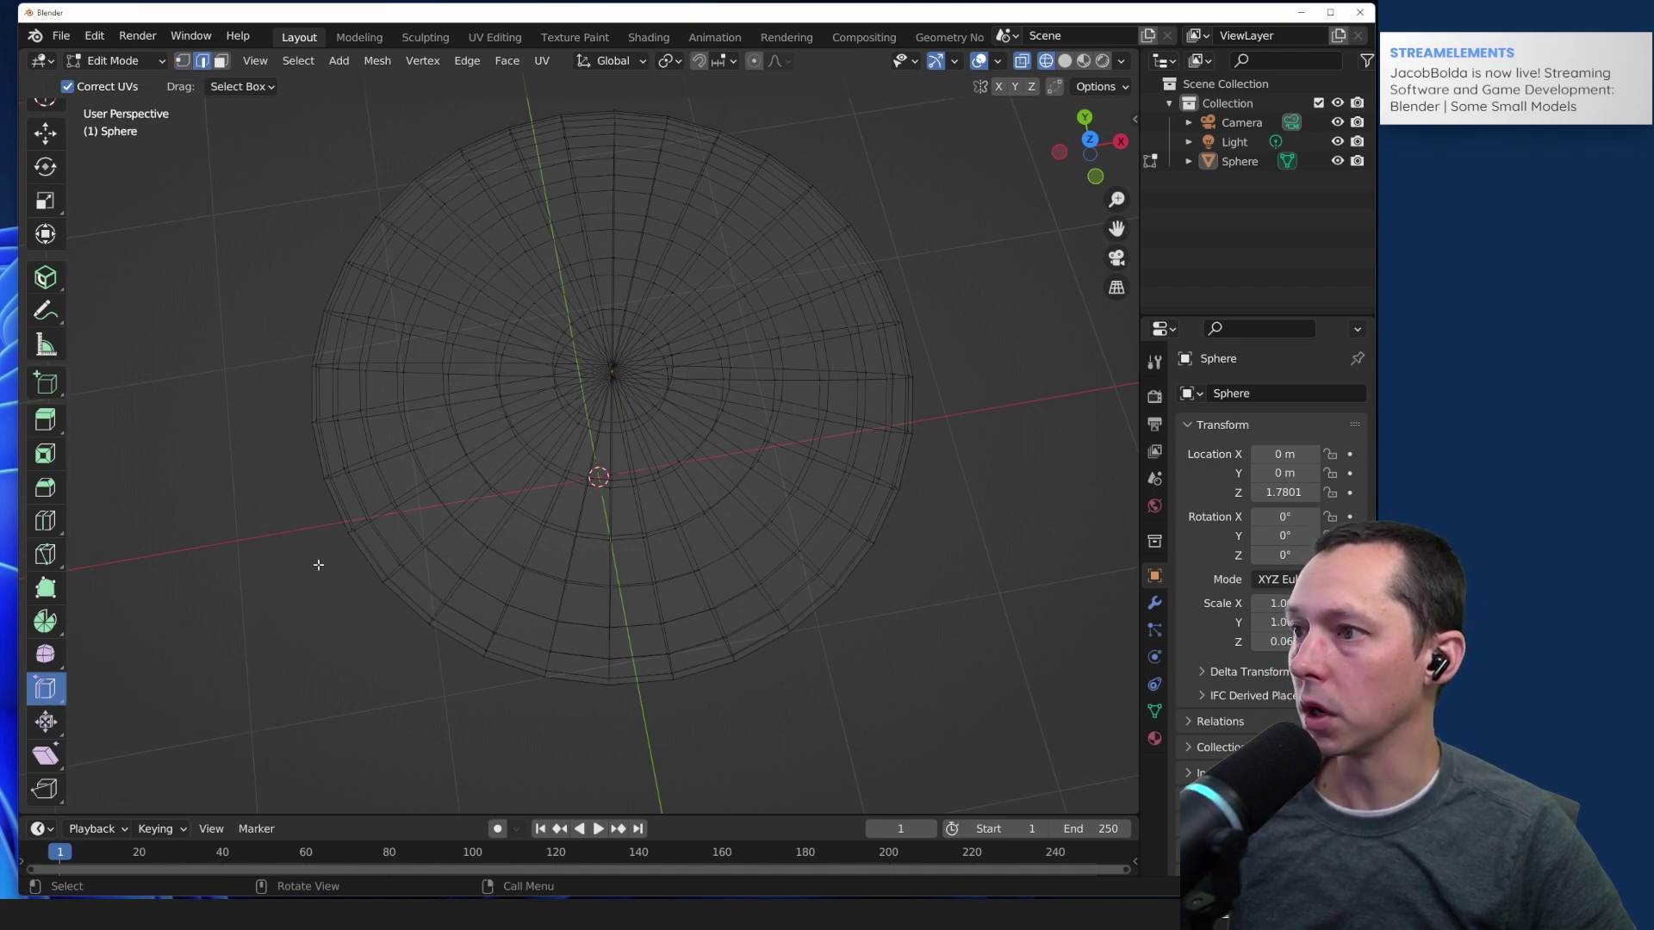
# Step: Try to slide a single outer rim edge near the negative X end of the disc with Edge Slide
pyautogui.moveTo(334, 502); pyautogui.dragTo(338, 528)
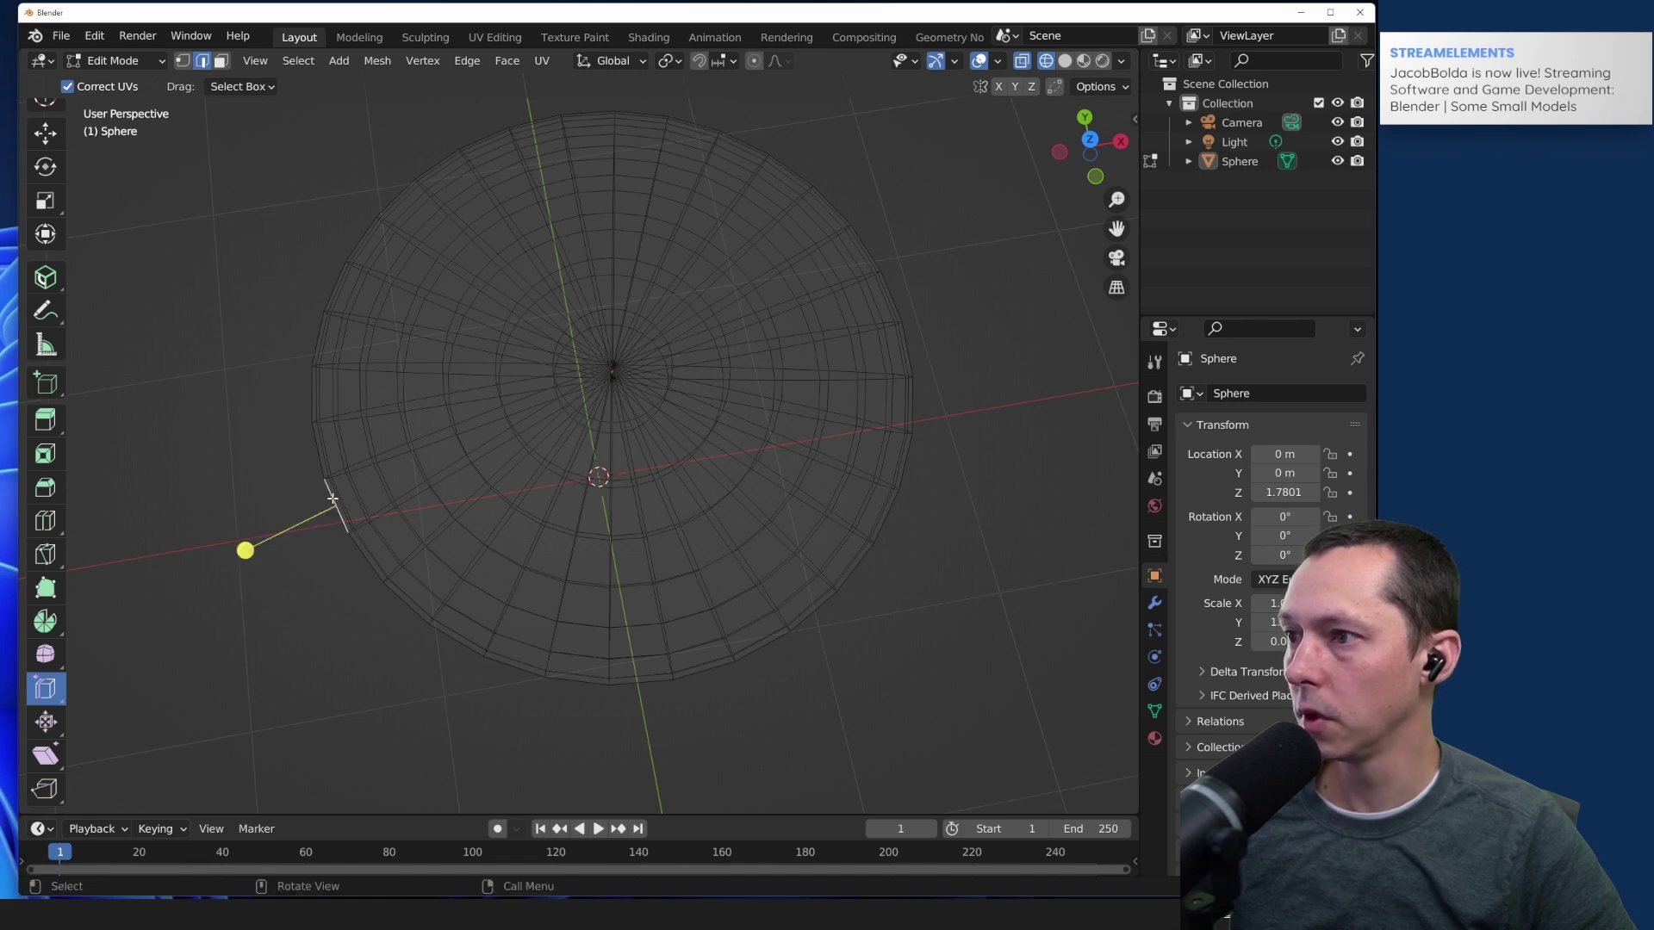
pyautogui.moveTo(244, 550); pyautogui.dragTo(201, 504)
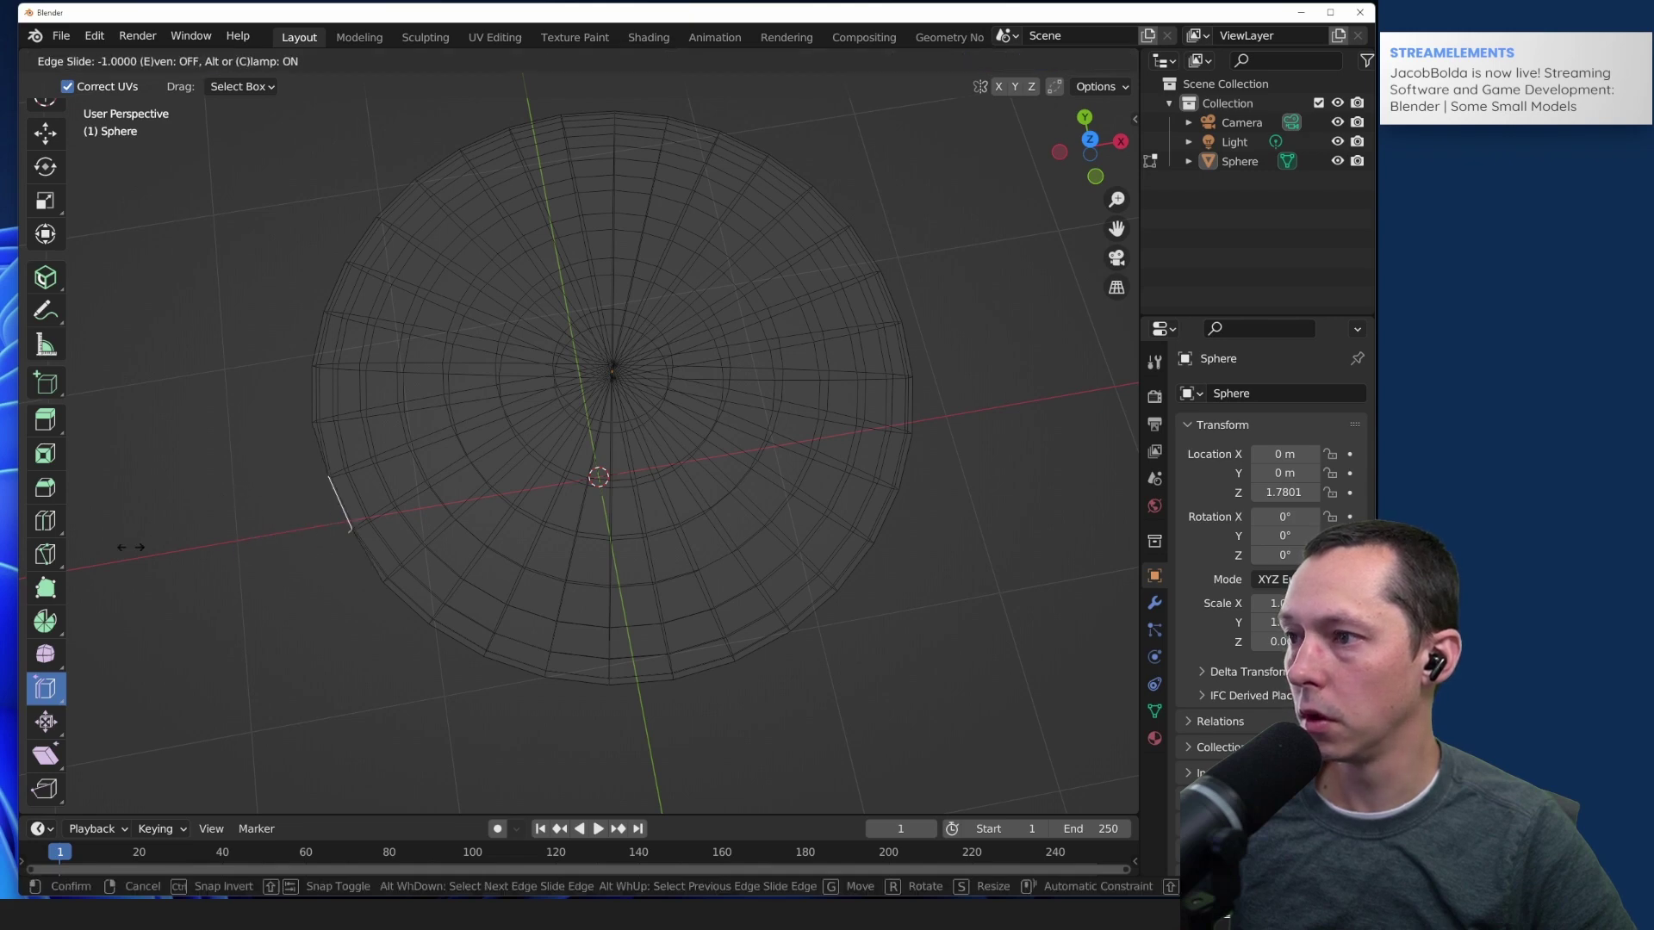
pyautogui.moveTo(81, 581); pyautogui.dragTo(198, 548)
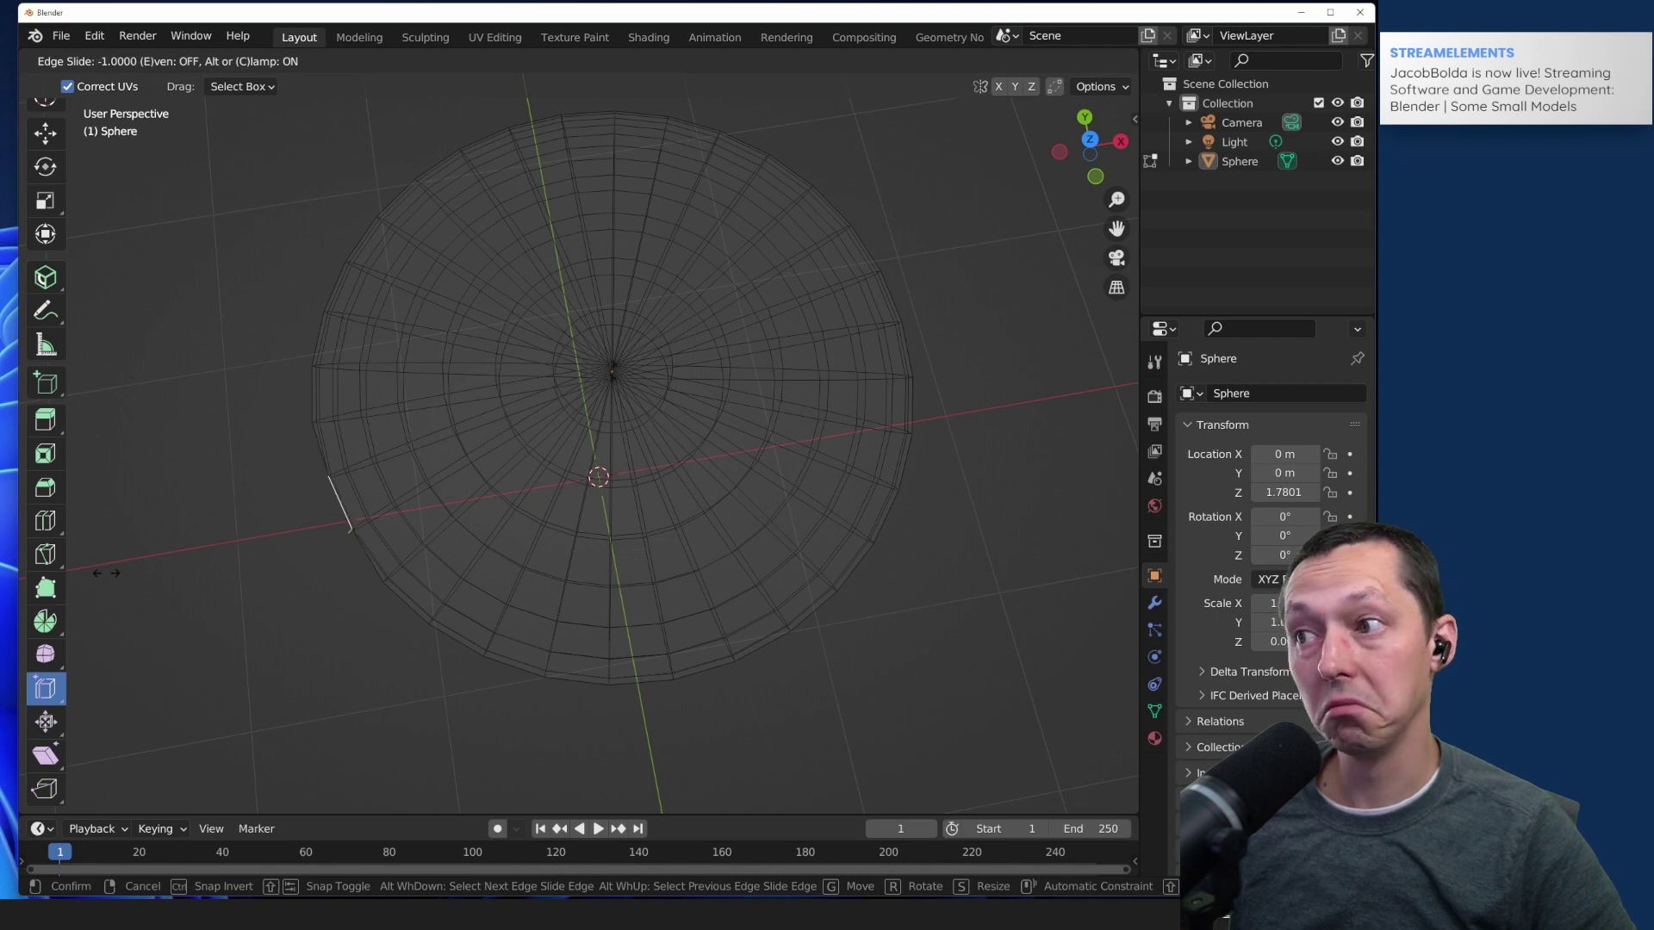
pyautogui.moveTo(105, 573); pyautogui.dragTo(105, 573)
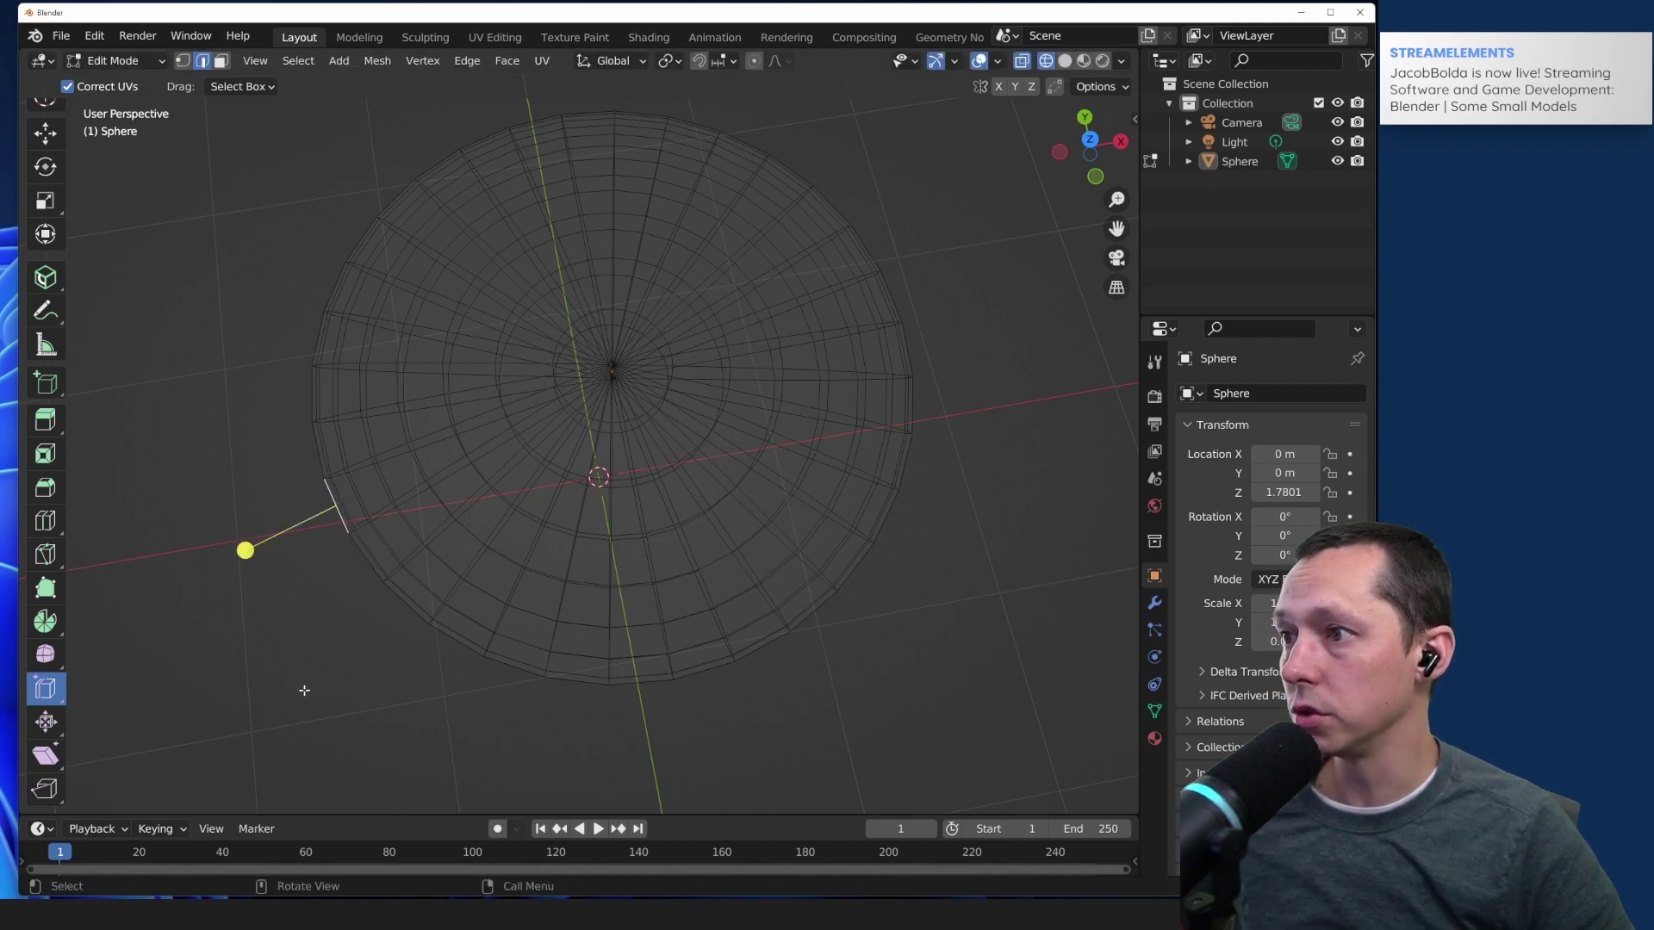
# Step: In top view, select the outer rim edges around the X axis at both the positive and negative X ends of the disc, and clear the selection
pyautogui.click(1089, 140)
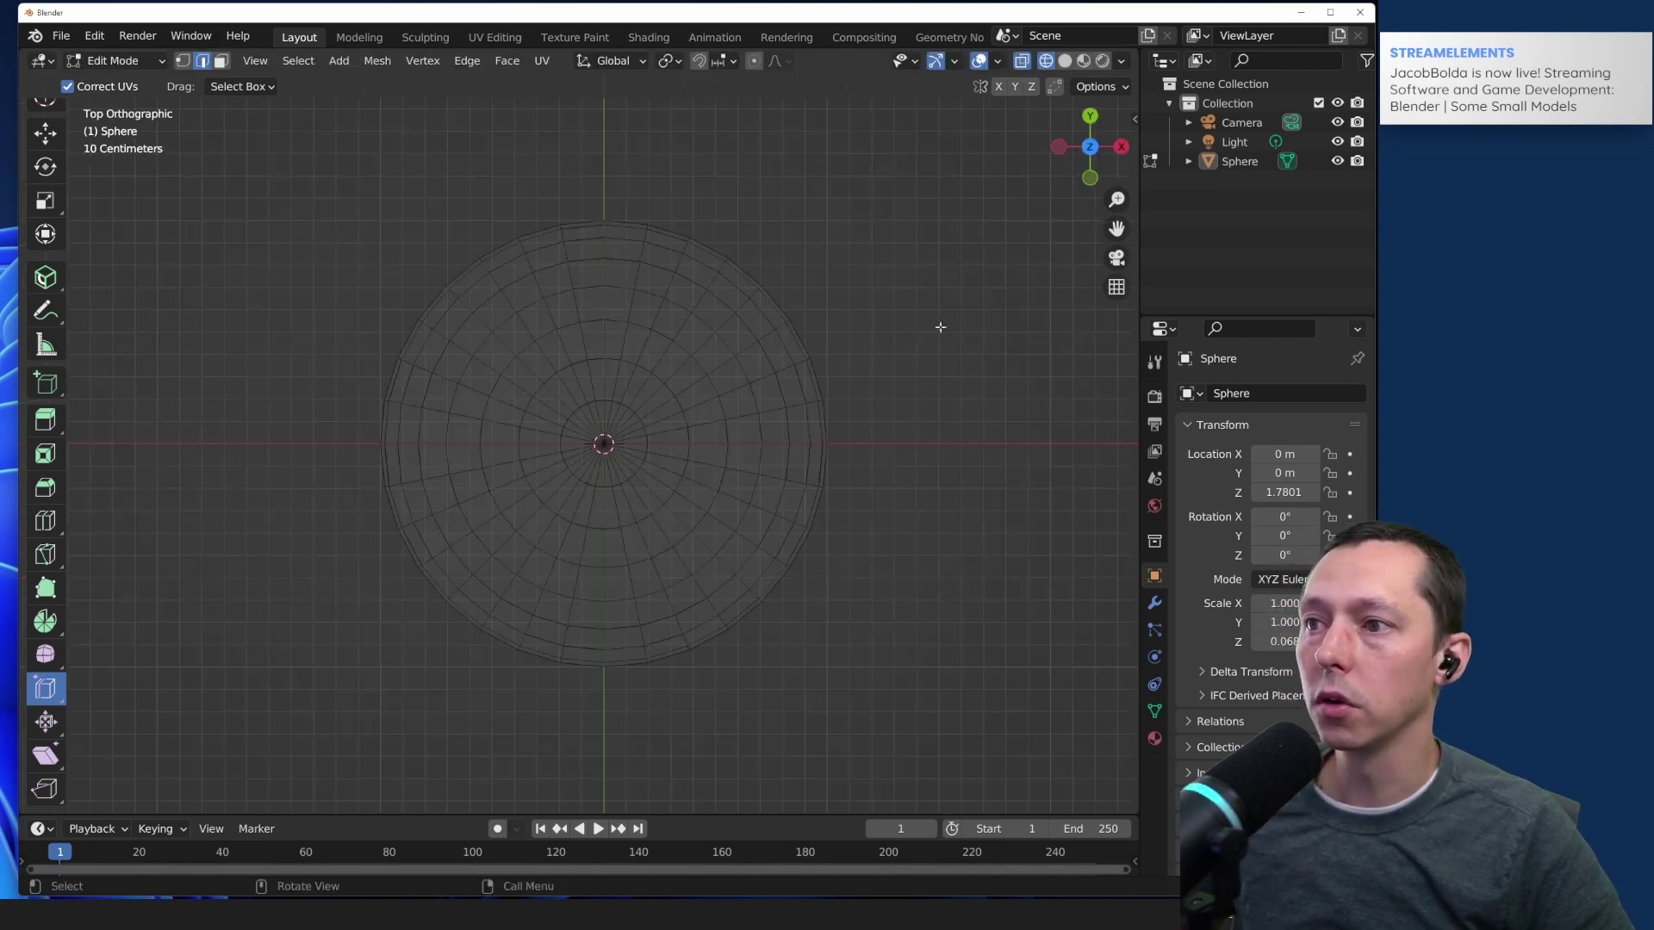
pyautogui.scroll(1, 862, 508)
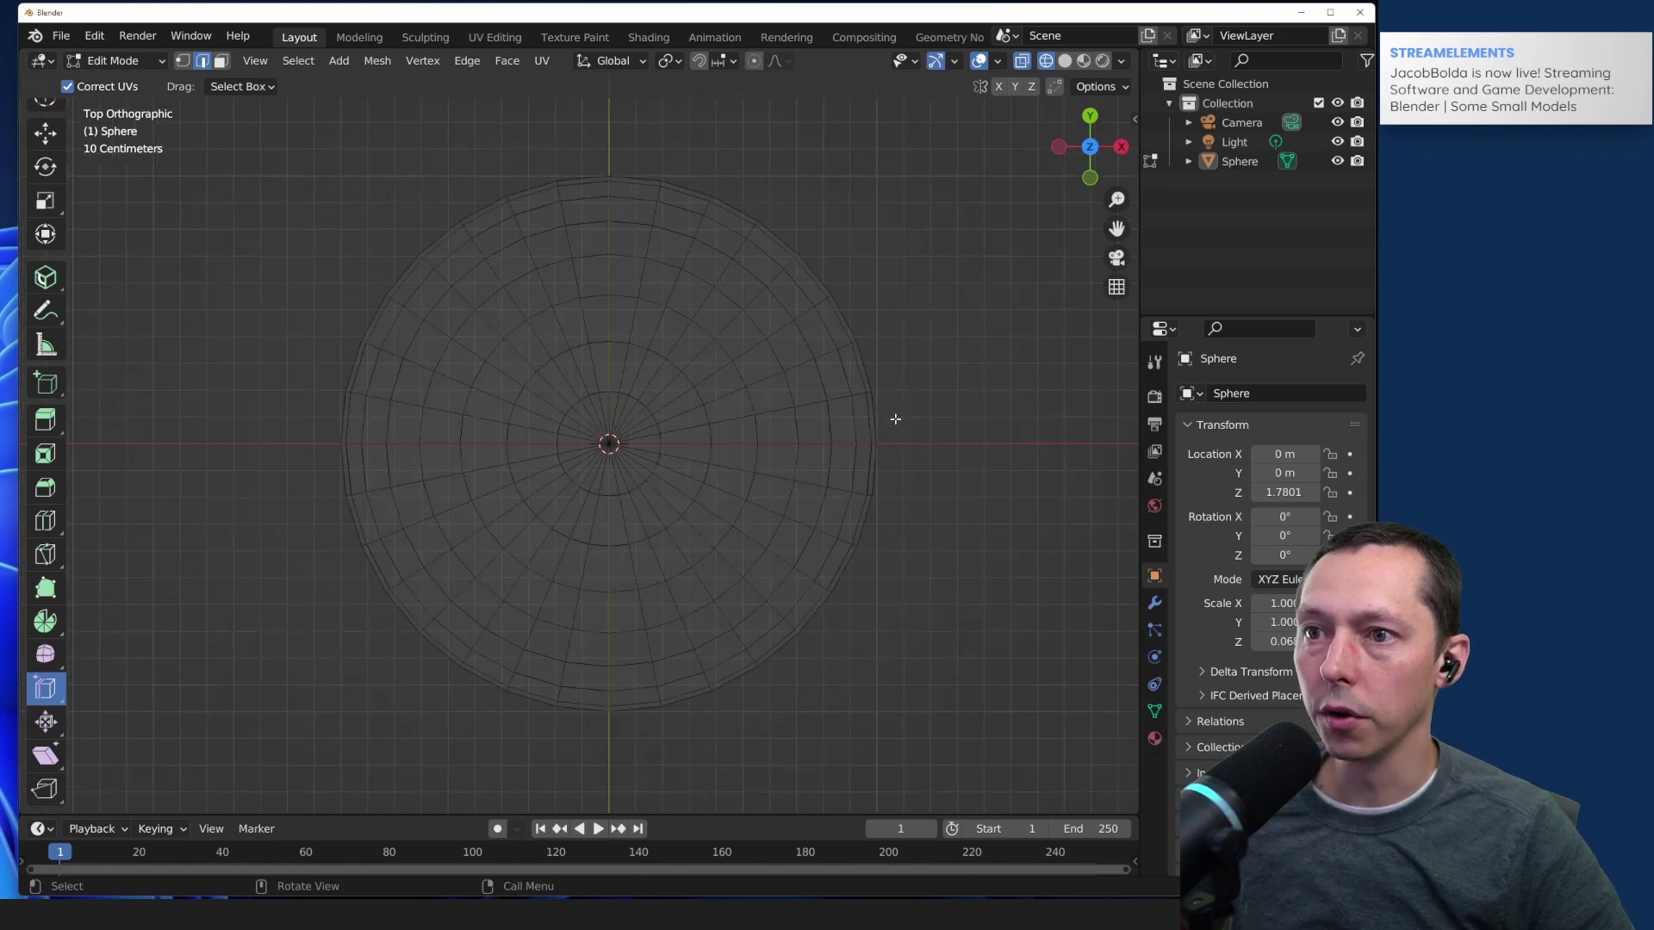
pyautogui.moveTo(896, 419); pyautogui.dragTo(848, 534)
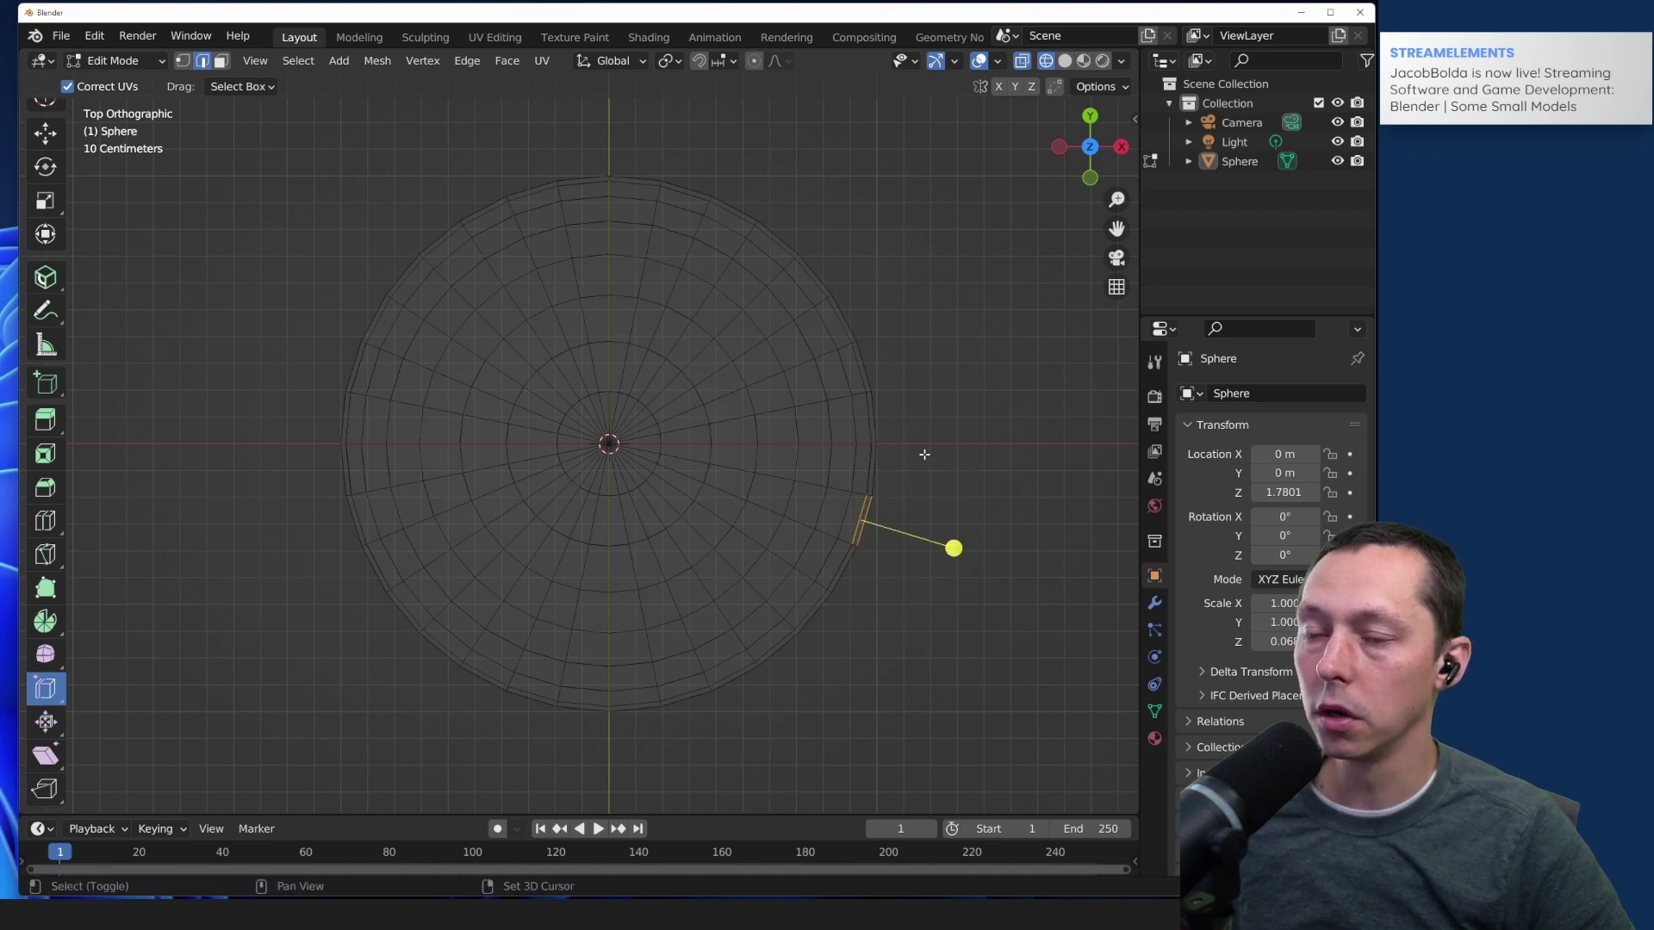
pyautogui.keyDown('shift'); pyautogui.moveTo(924, 454); pyautogui.dragTo(861, 506); pyautogui.keyUp('shift')
pyautogui.keyDown('shift'); pyautogui.moveTo(928, 423); pyautogui.dragTo(858, 457); pyautogui.keyUp('shift')
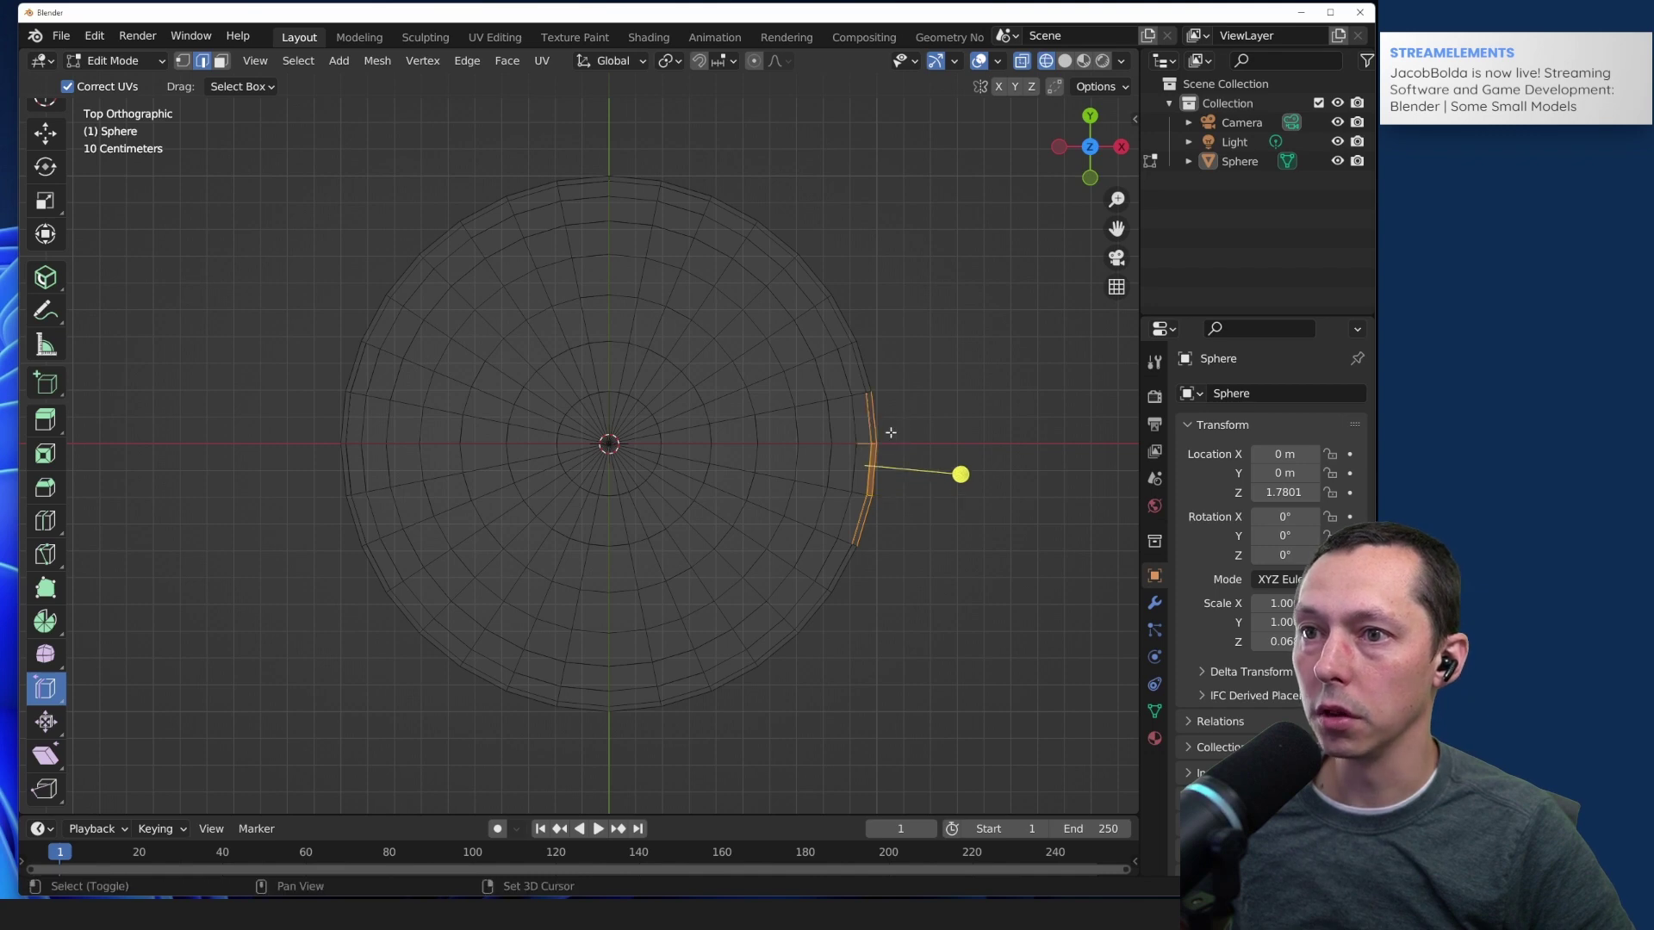
pyautogui.keyDown('shift'); pyautogui.moveTo(908, 408); pyautogui.dragTo(869, 500); pyautogui.keyUp('shift')
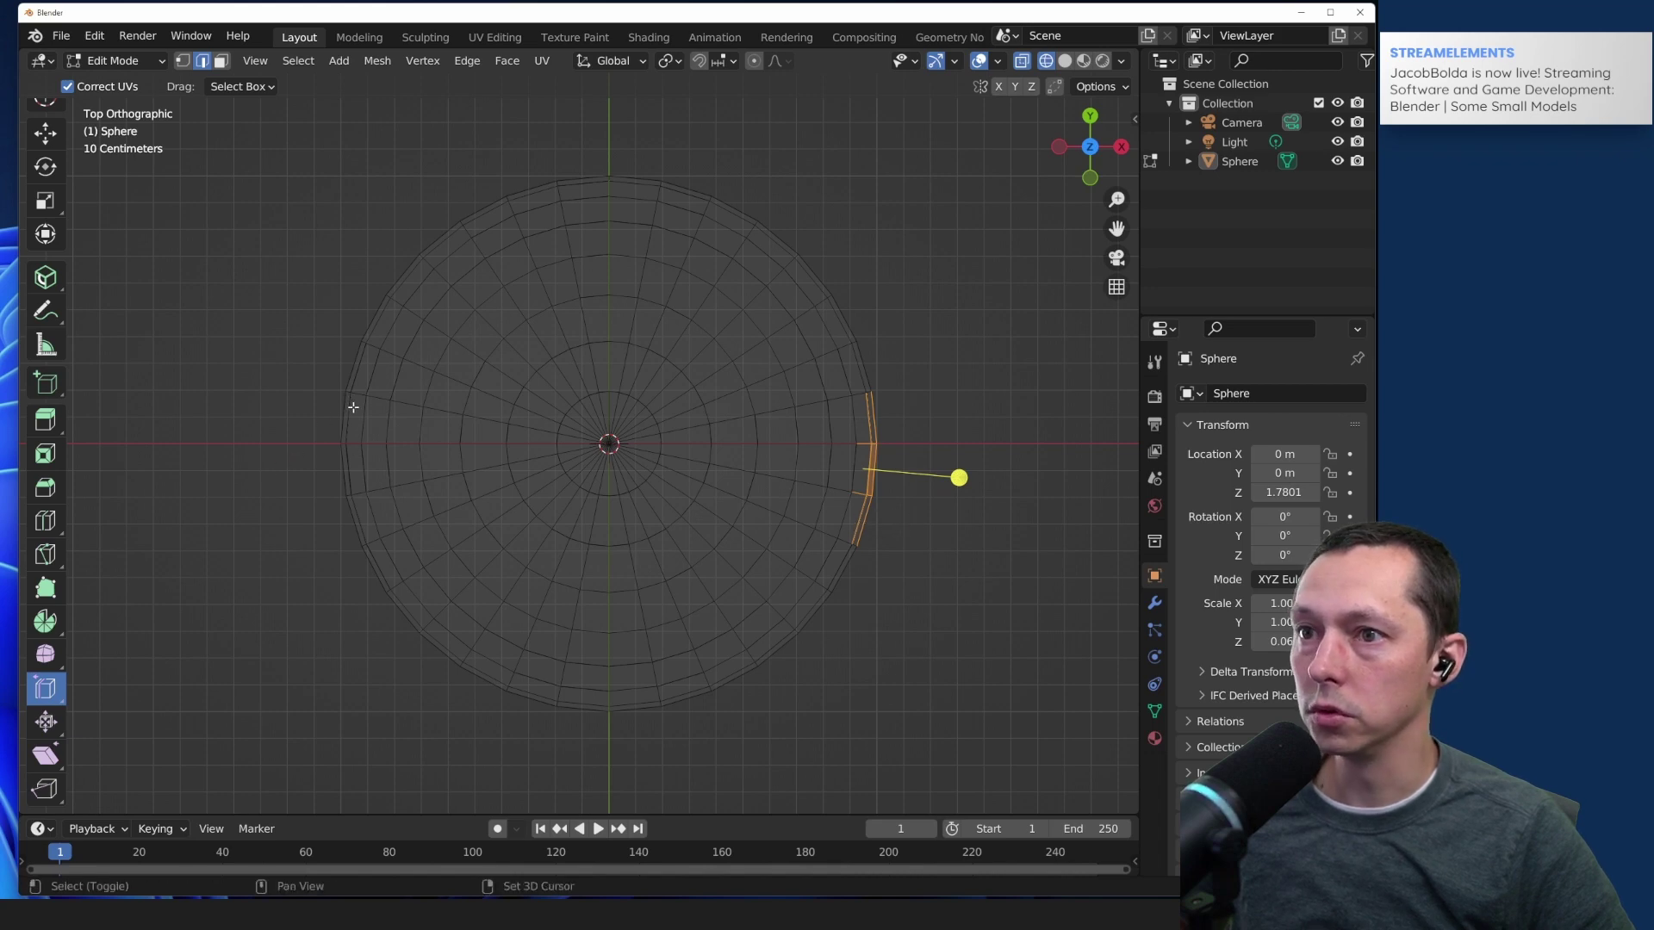
pyautogui.keyDown('shift'); pyautogui.moveTo(353, 407); pyautogui.dragTo(312, 528); pyautogui.keyUp('shift')
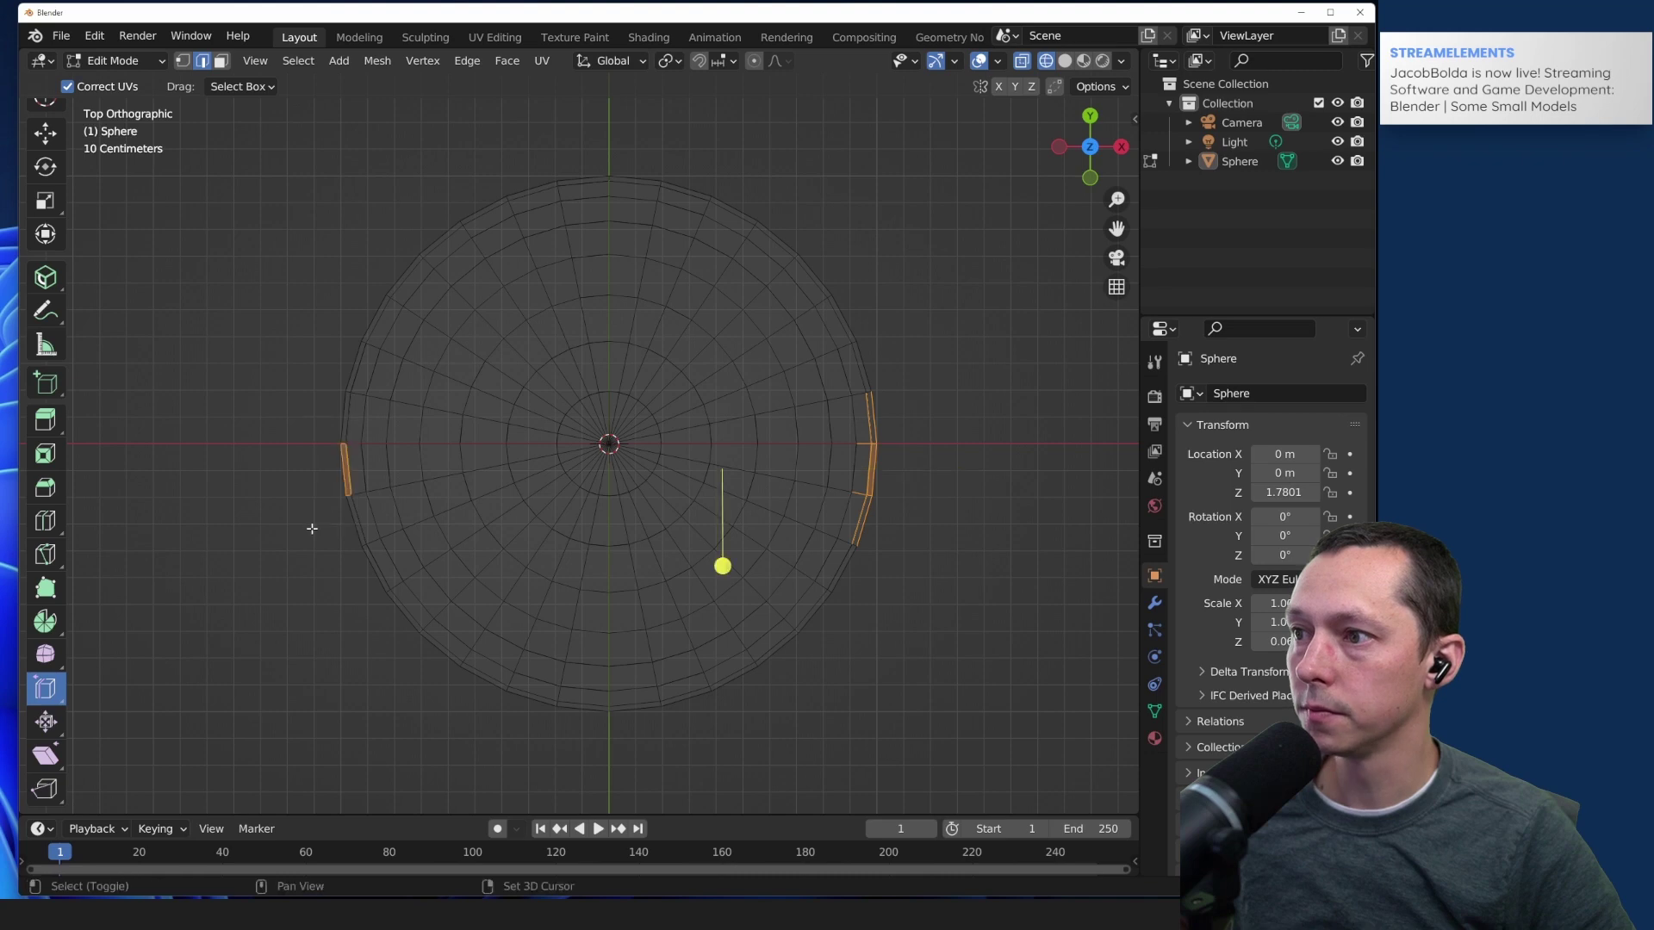
pyautogui.keyDown('shift'); pyautogui.moveTo(359, 419); pyautogui.dragTo(326, 552); pyautogui.keyUp('shift')
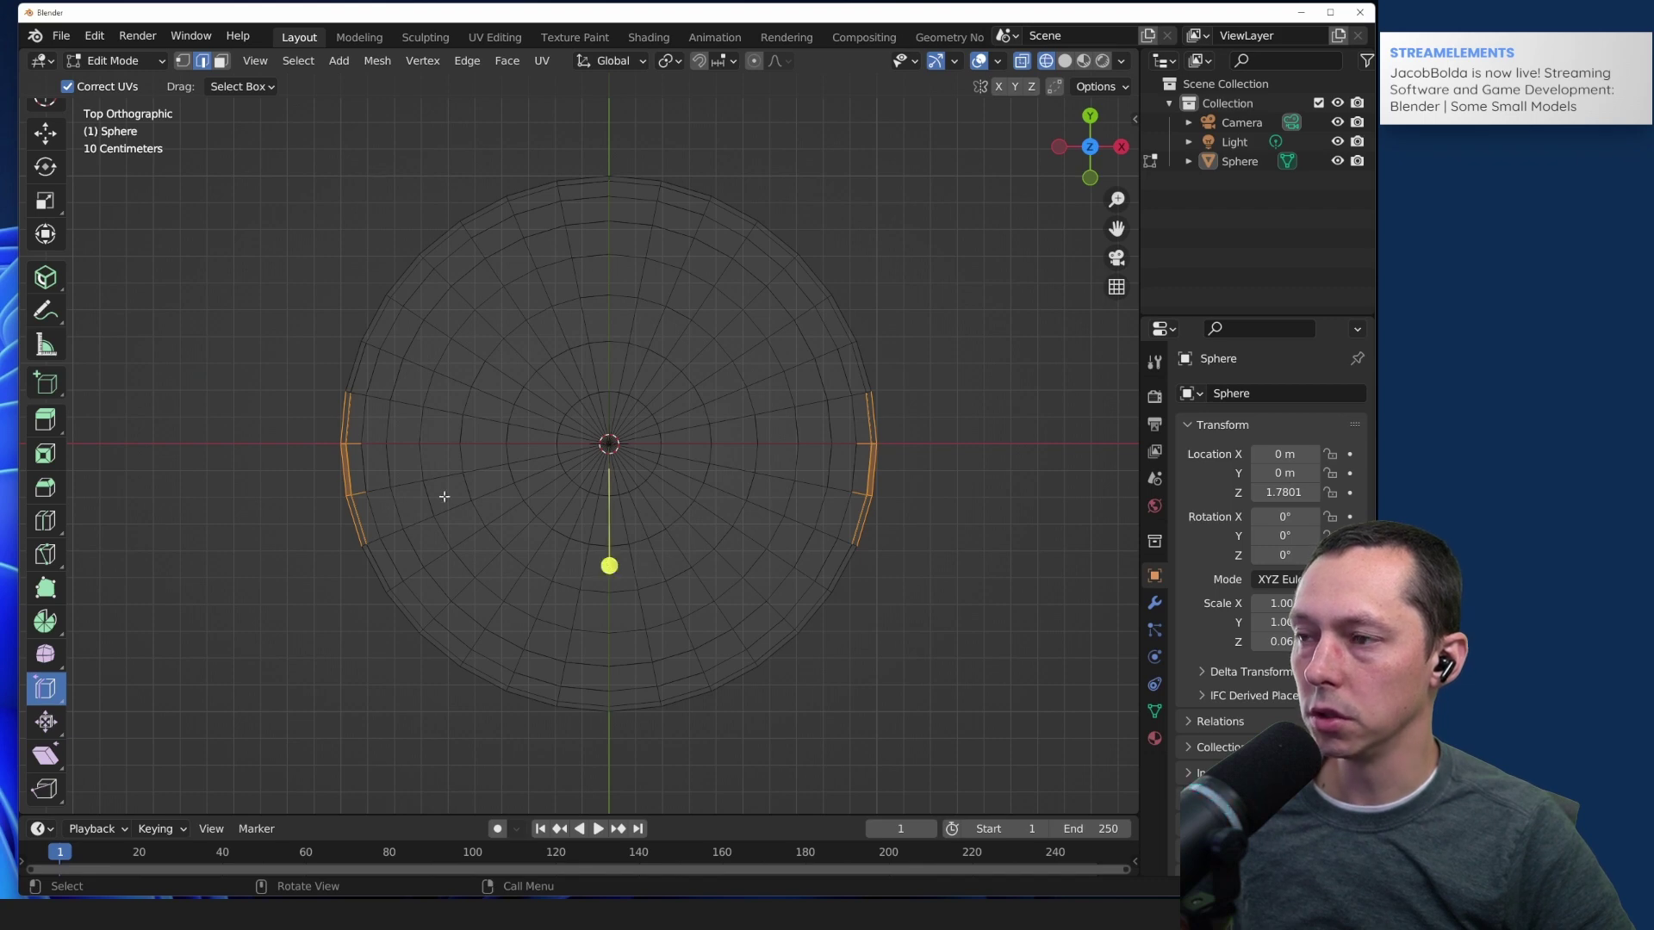
pyautogui.click(307, 479)
# Step: Select the run of outer rim edges at the disc's positive X end, inspect them from an angle and deselect them
pyautogui.moveTo(920, 407); pyautogui.dragTo(864, 555)
pyautogui.moveTo(908, 418); pyautogui.dragTo(828, 592)
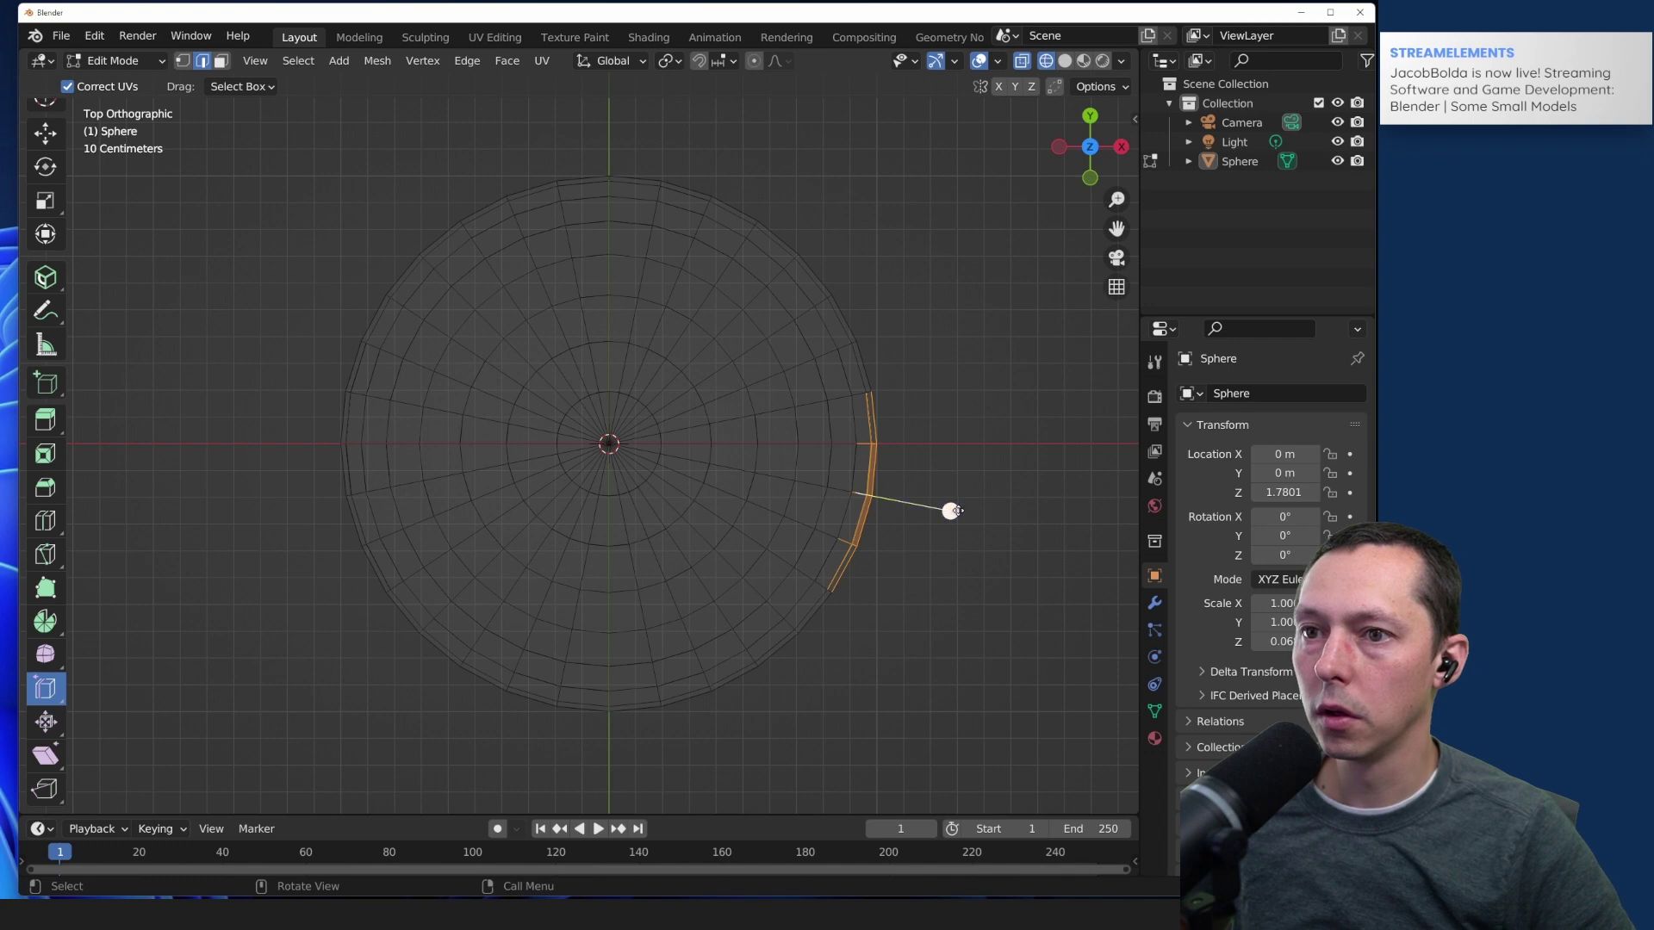
pyautogui.moveTo(1012, 462); pyautogui.dragTo(948, 746, button='middle')
pyautogui.moveTo(853, 634); pyautogui.dragTo(785, 612, button='middle')
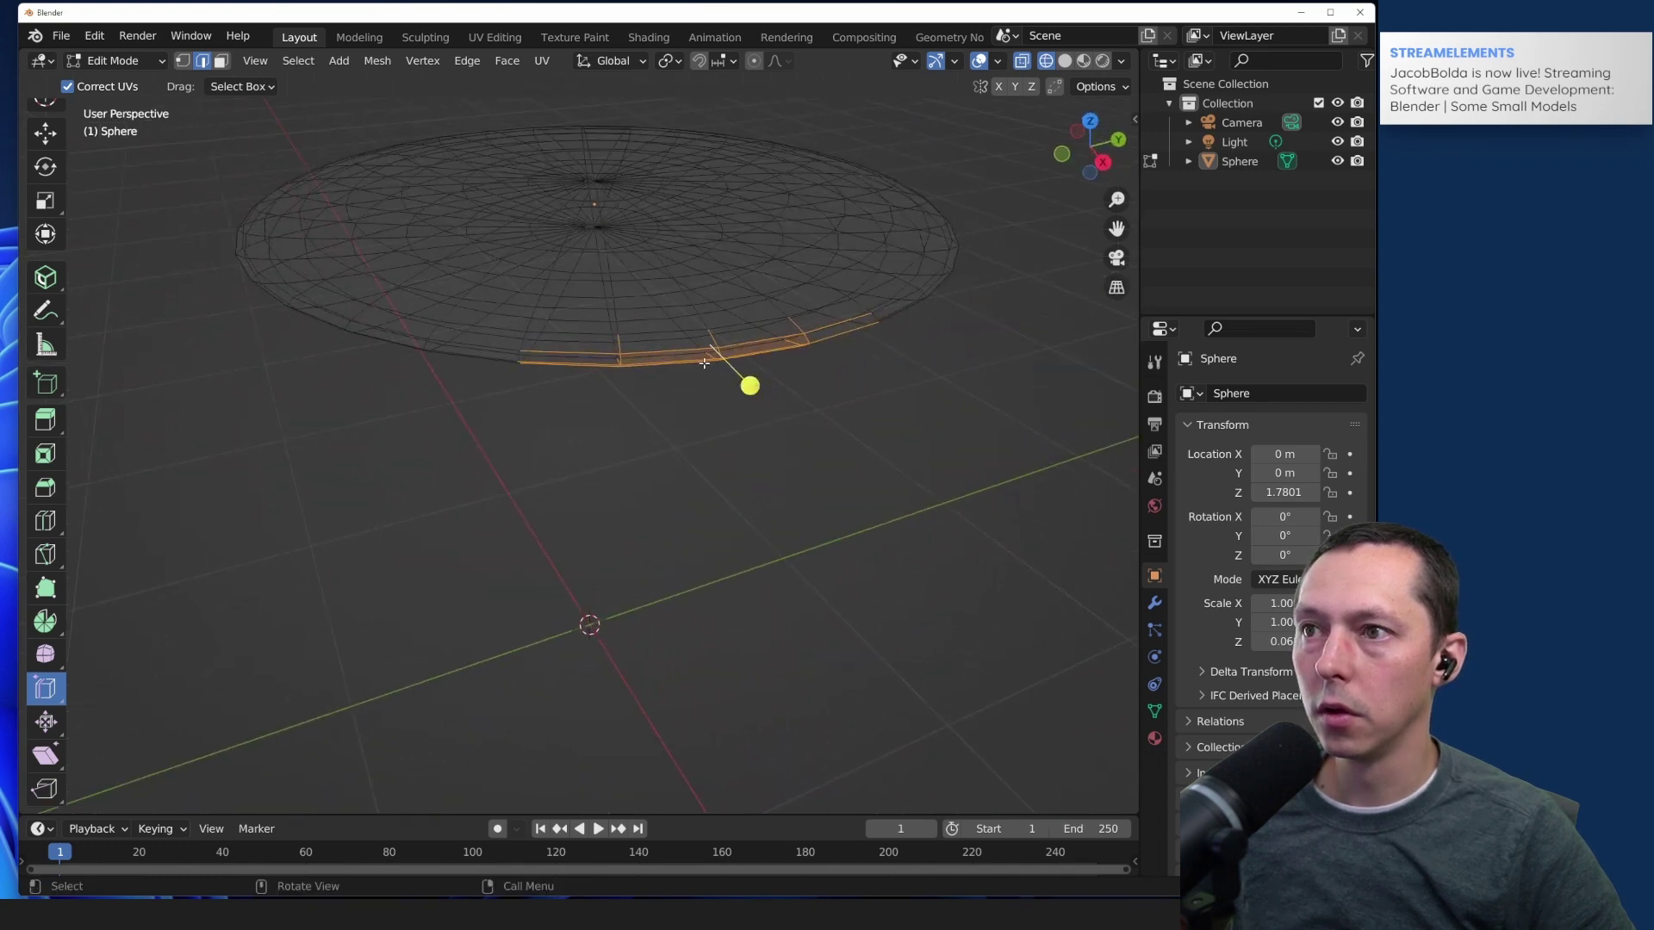
pyautogui.click(653, 439)
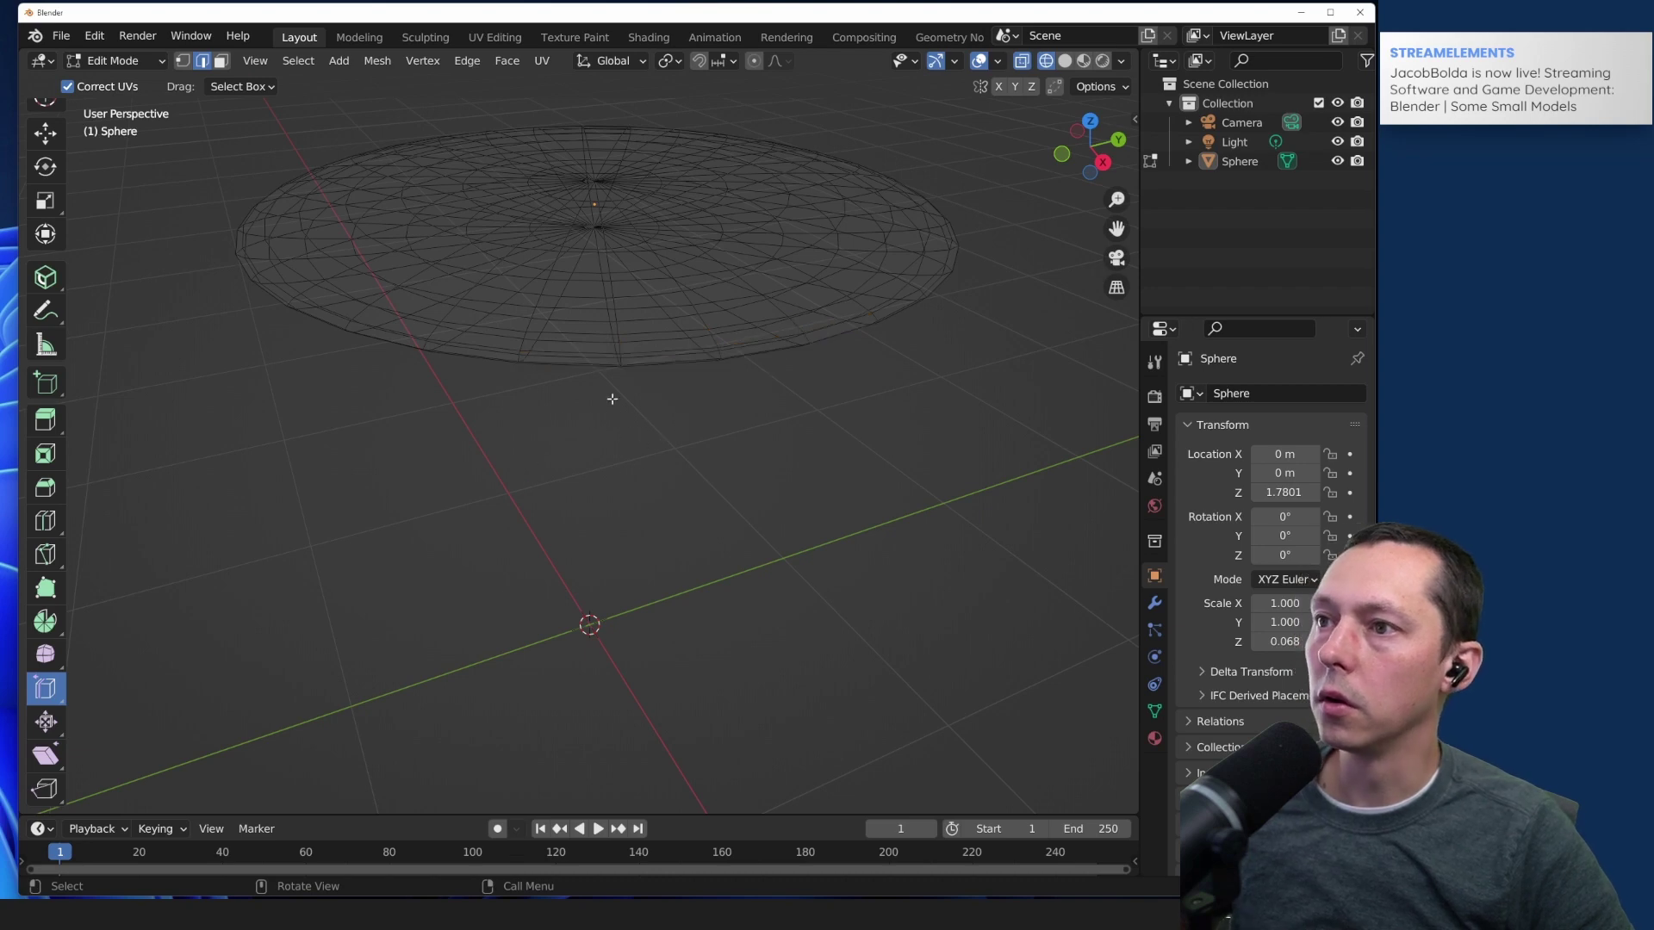
# Step: Try to slide a single outer rim edge near the disc's positive X end with Edge Slide and deselect it
pyautogui.moveTo(609, 396); pyautogui.dragTo(813, 518, button='middle')
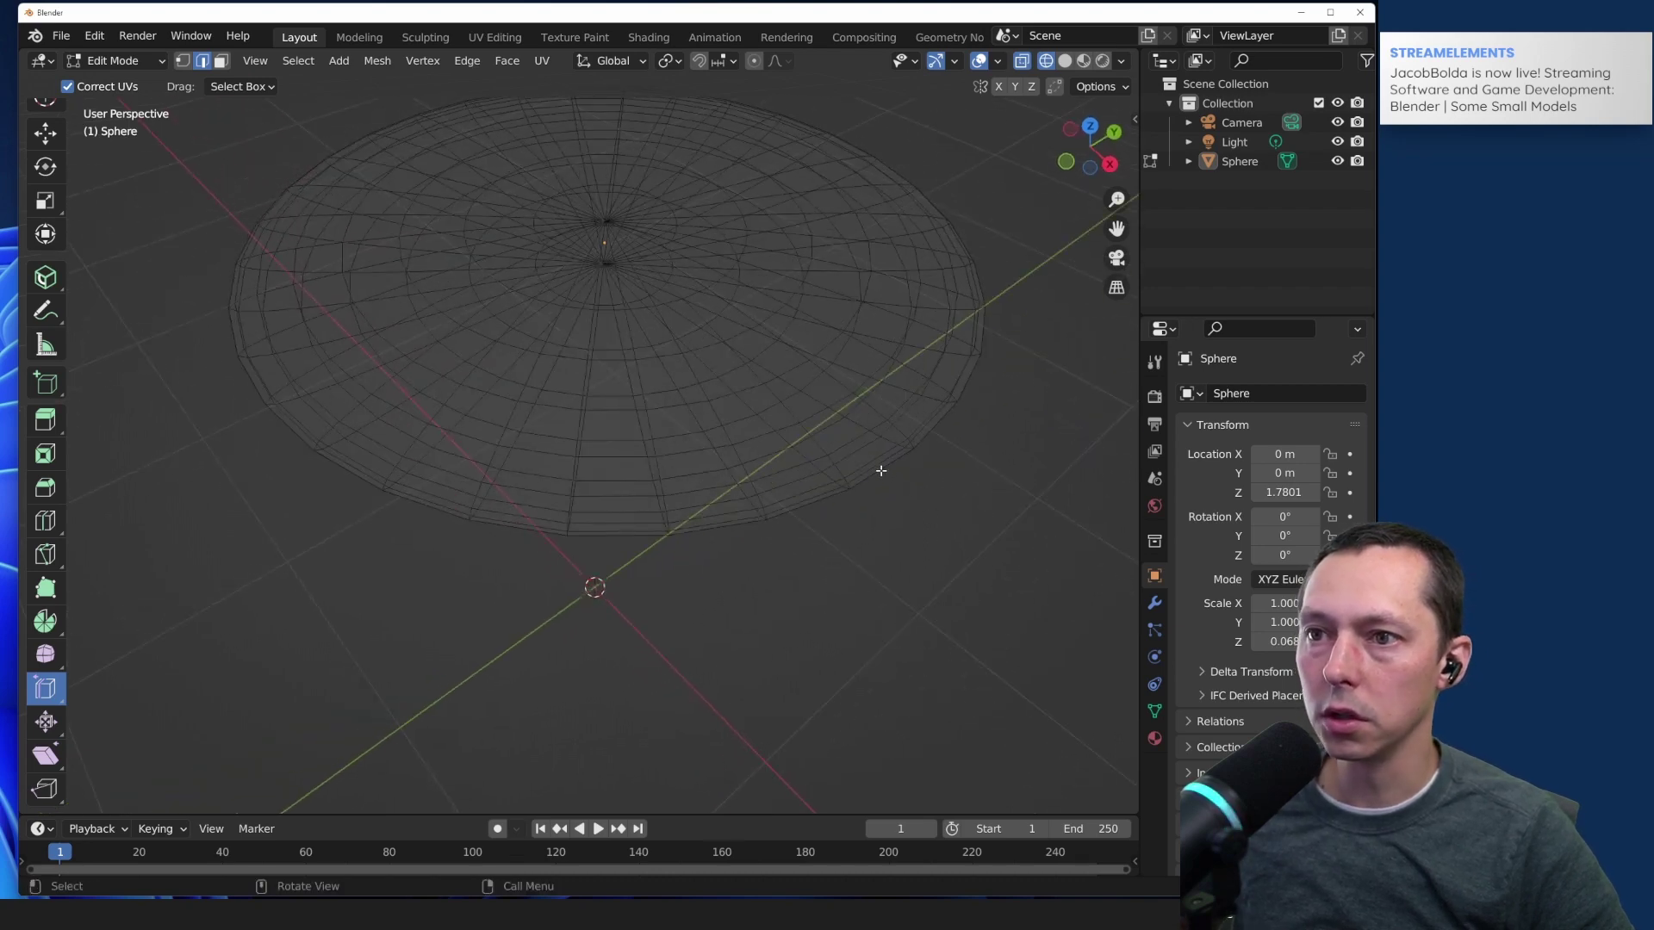
pyautogui.moveTo(875, 468); pyautogui.dragTo(930, 516)
pyautogui.scroll(4, 909, 509)
pyautogui.moveTo(909, 509); pyautogui.dragTo(582, 469, button='middle')
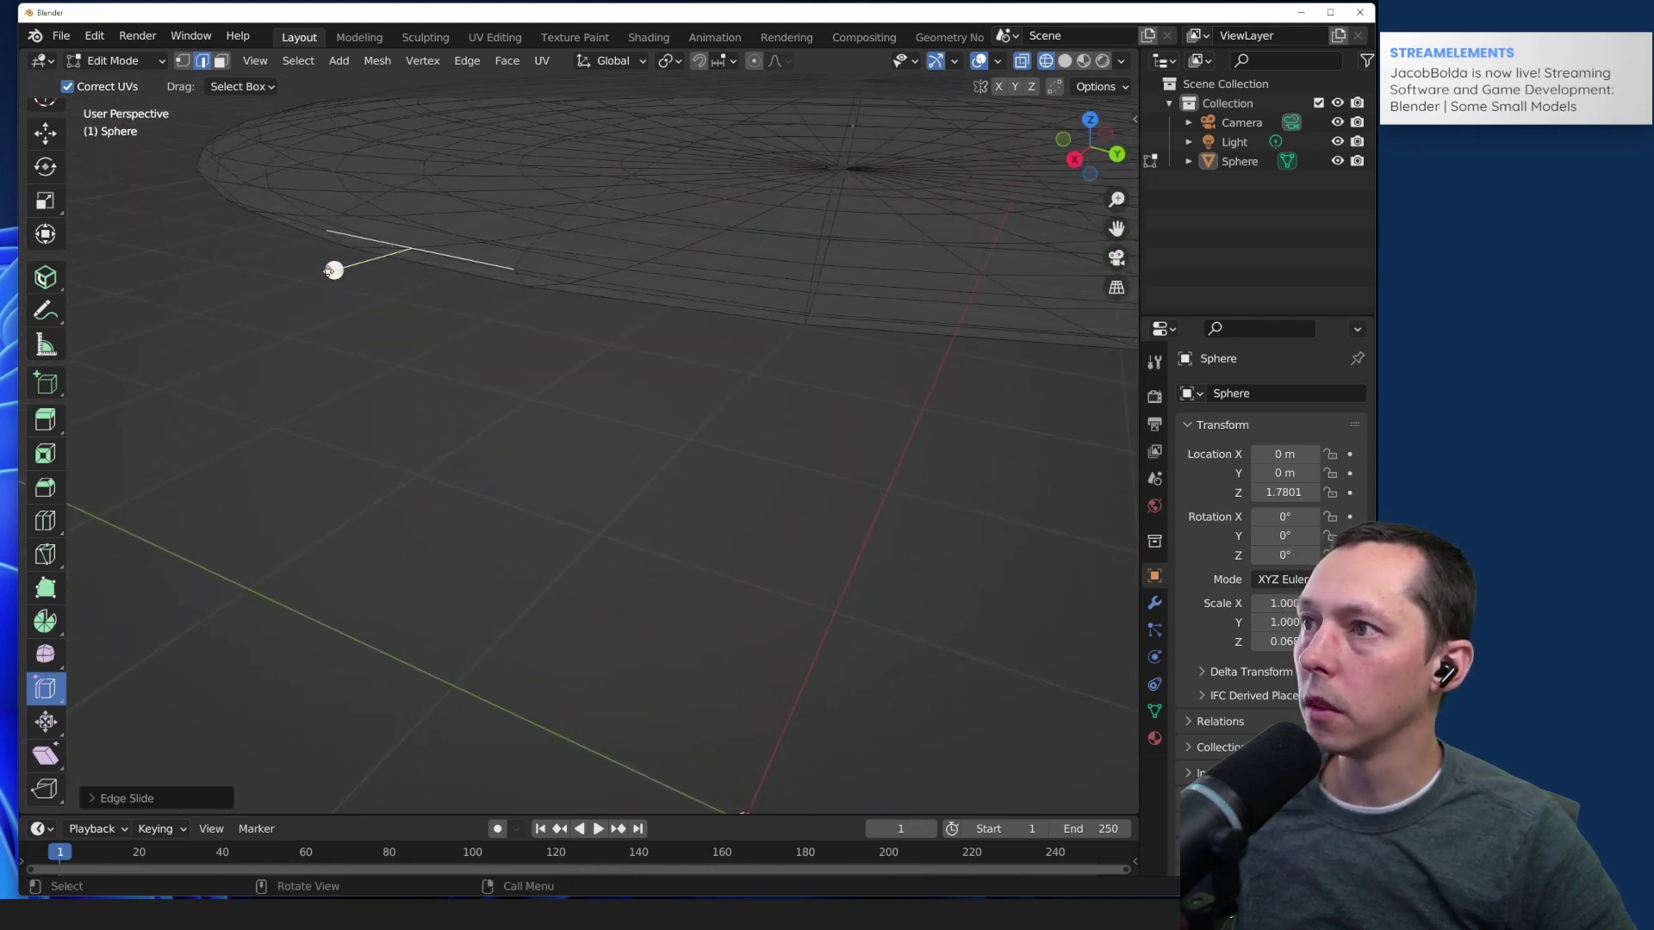
pyautogui.moveTo(330, 270); pyautogui.dragTo(336, 269)
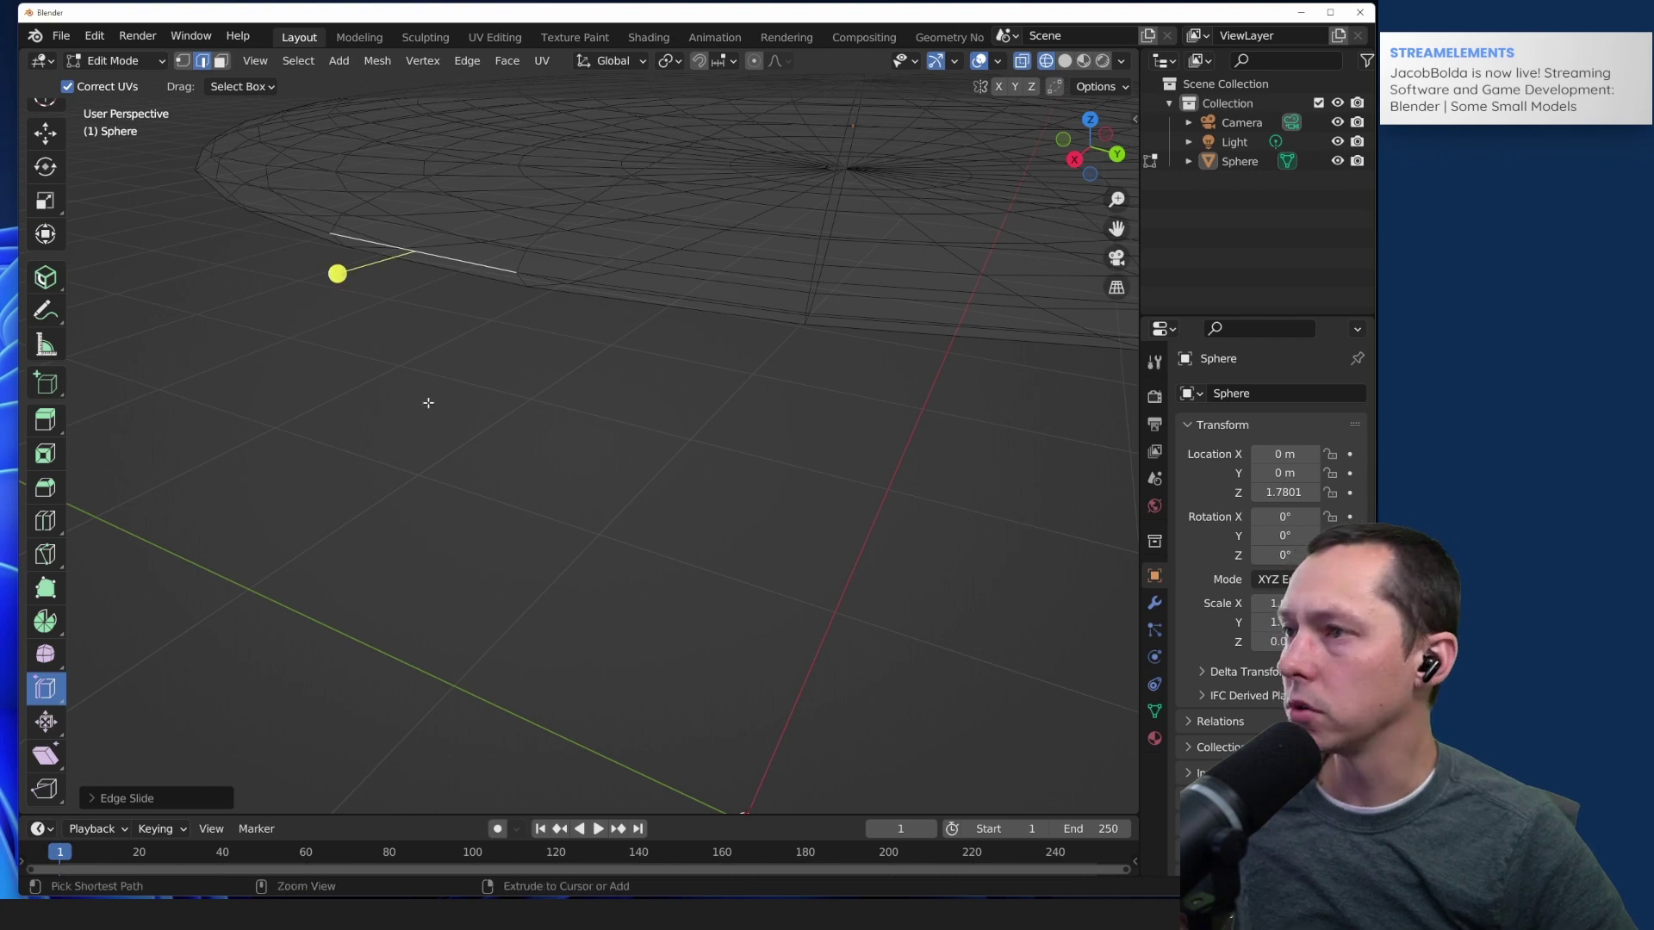
pyautogui.click(440, 432)
# Step: In top view, select the outer rim edges on both sides of the X axis at the positive X end and delete them as edges
pyautogui.moveTo(424, 447); pyautogui.dragTo(431, 476, button='middle')
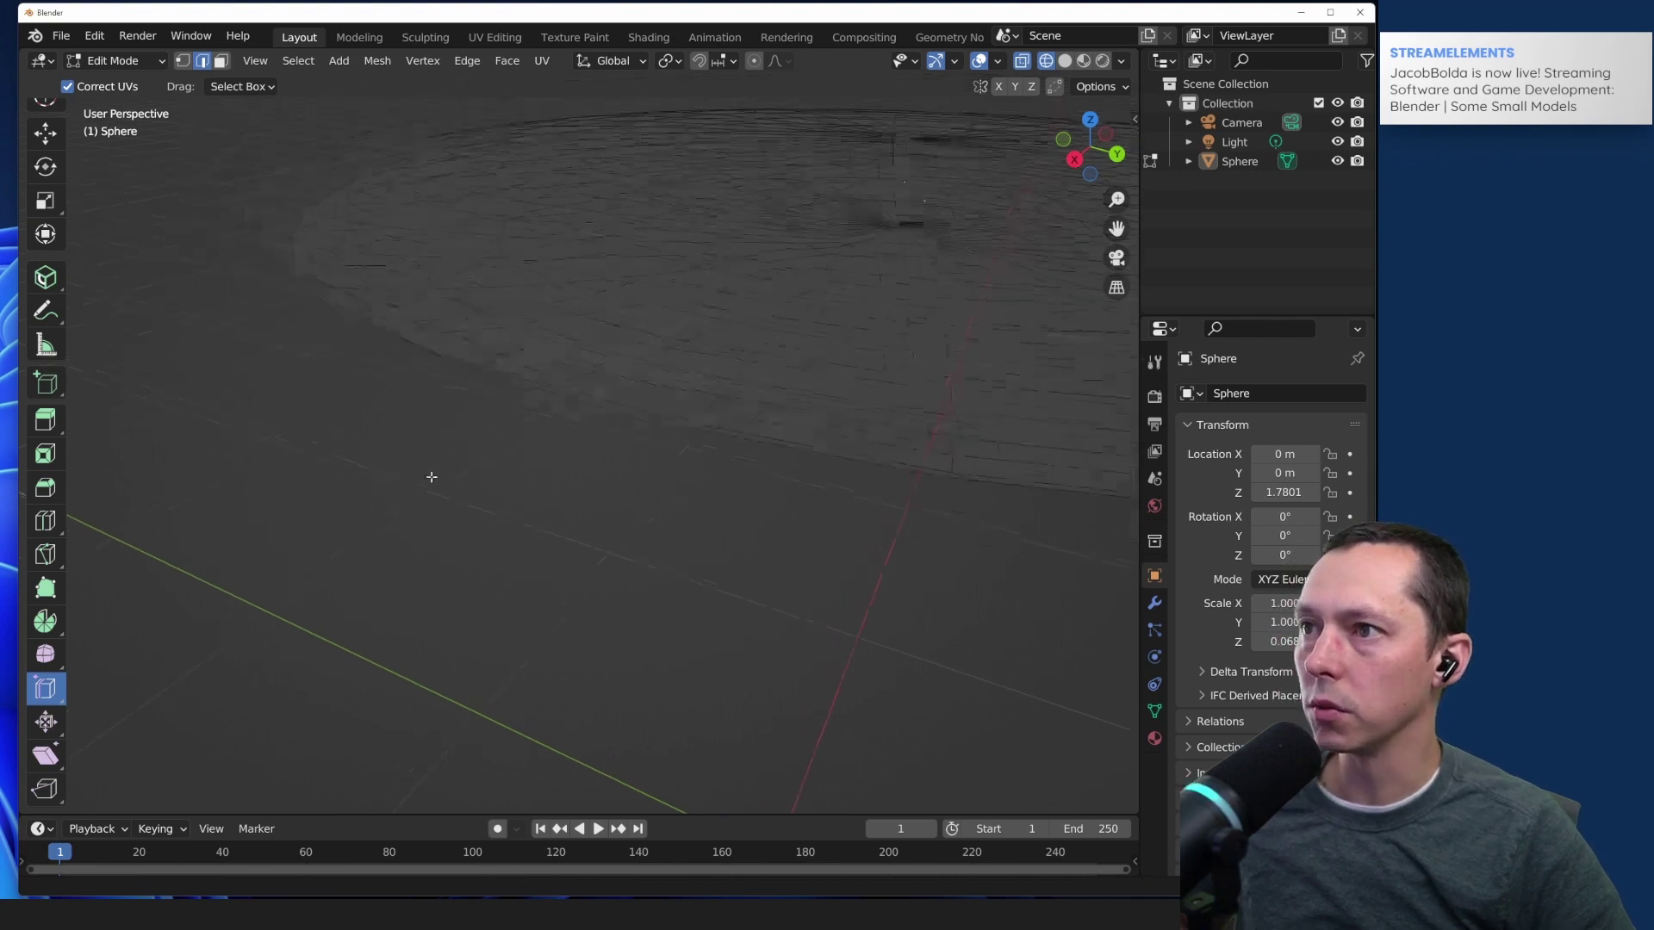
pyautogui.click(1090, 121)
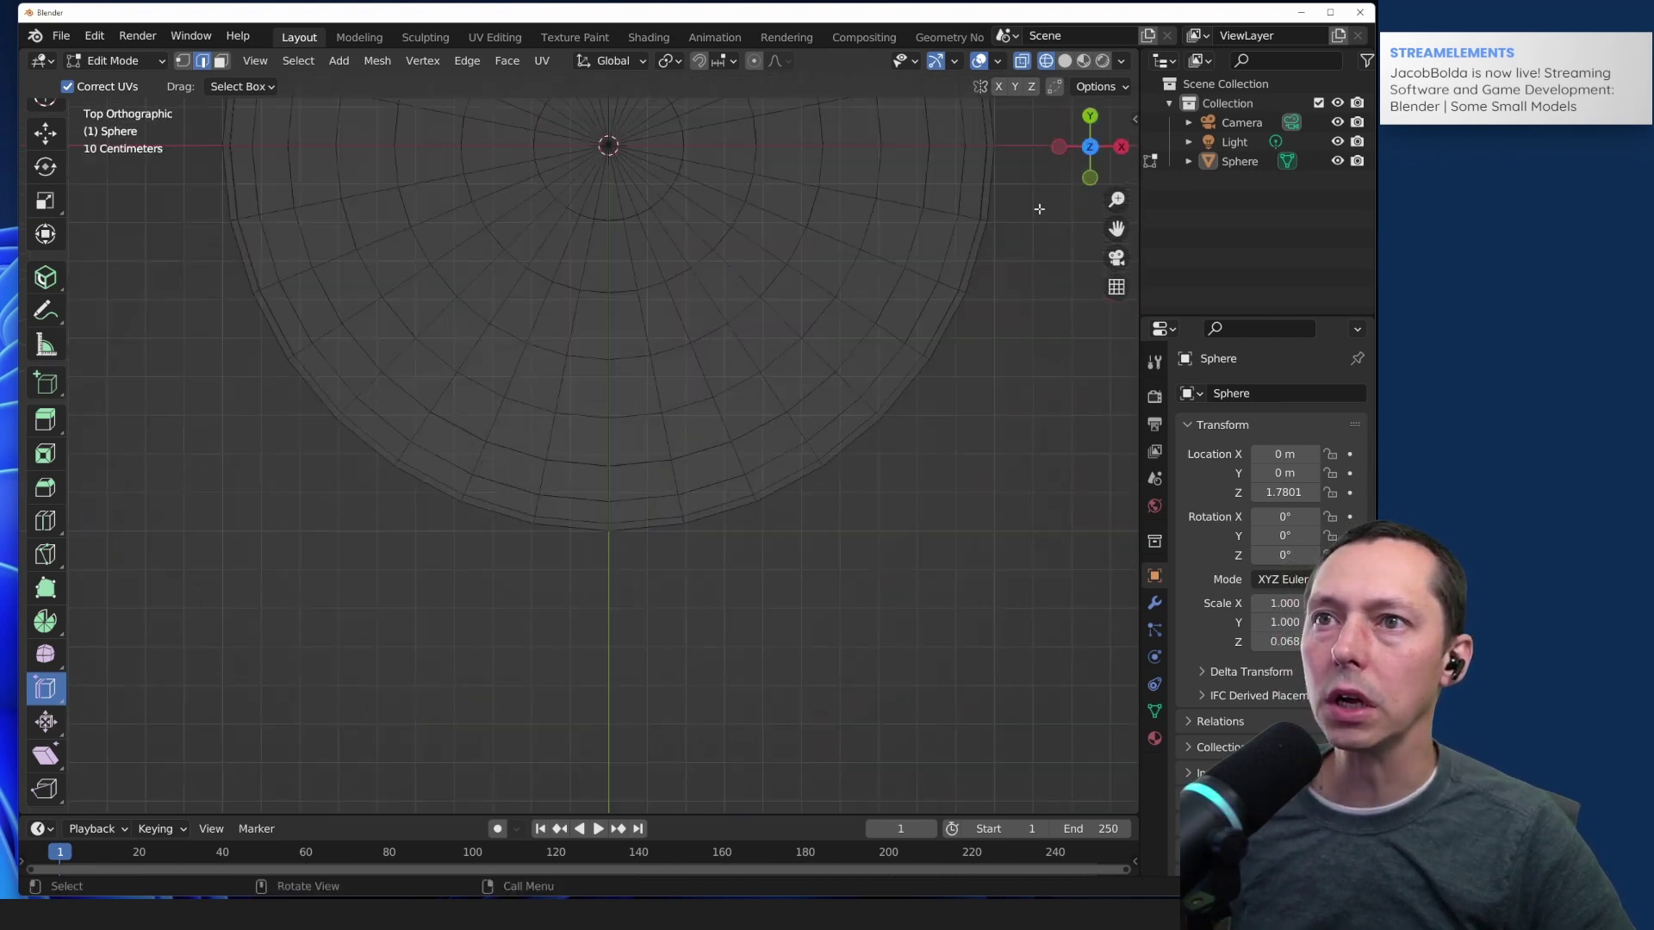
pyautogui.scroll(-2, 839, 393)
pyautogui.moveTo(896, 248); pyautogui.dragTo(942, 461, button='middle')
pyautogui.click(1090, 166)
pyautogui.scroll(1, 910, 494)
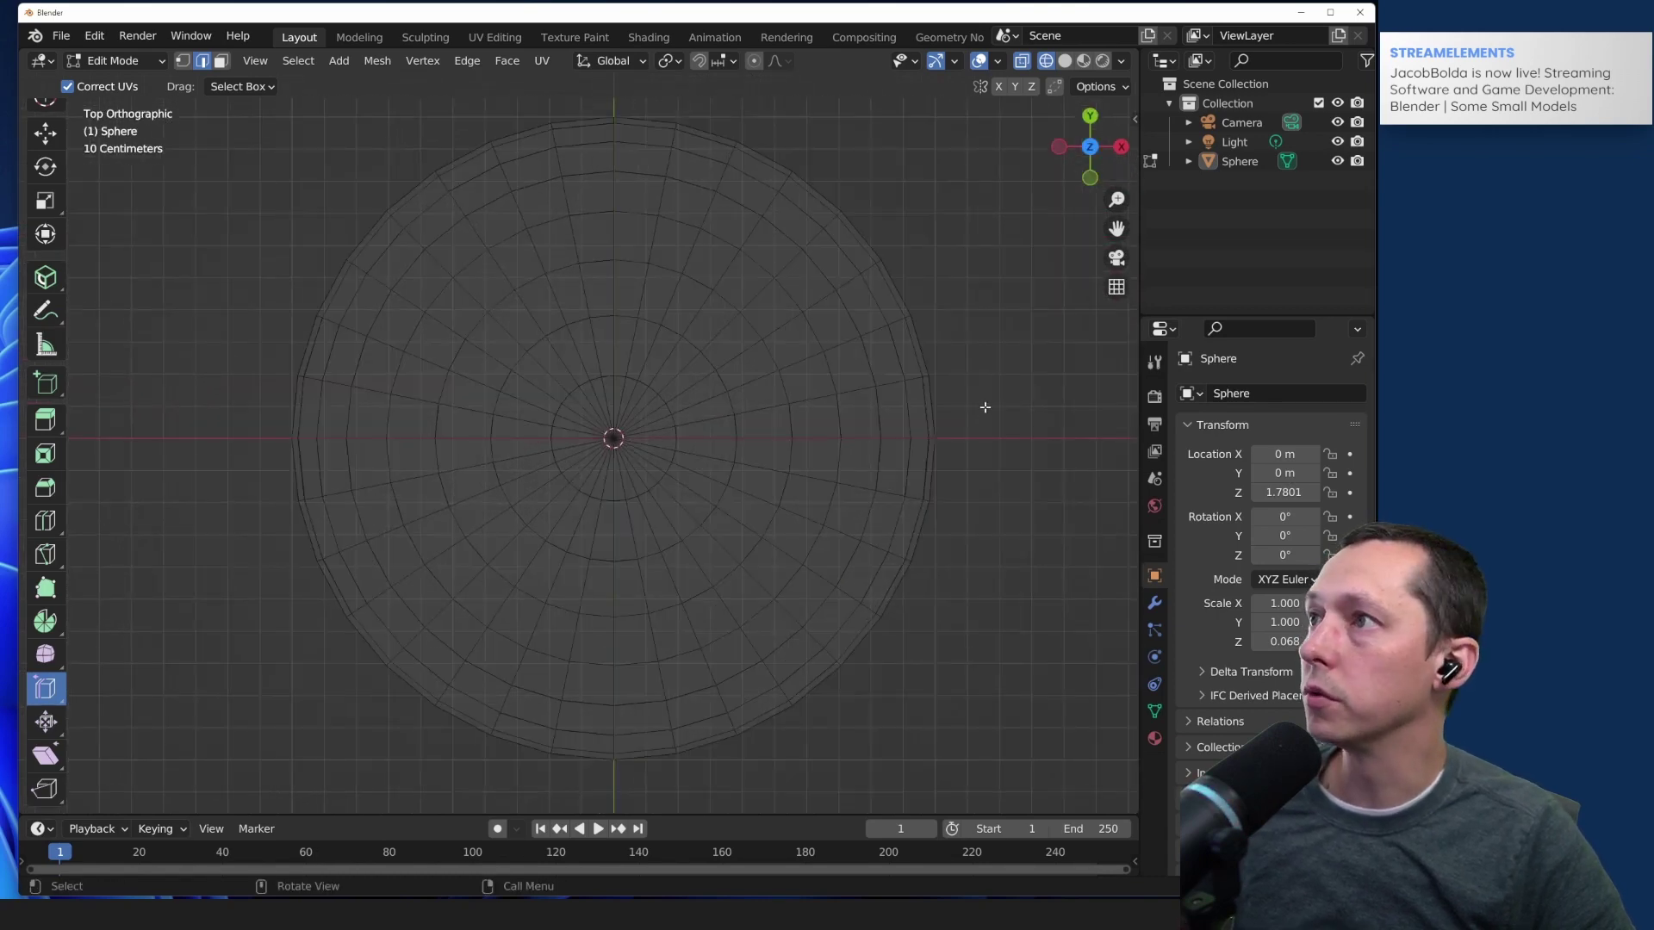
pyautogui.moveTo(964, 410); pyautogui.dragTo(968, 482)
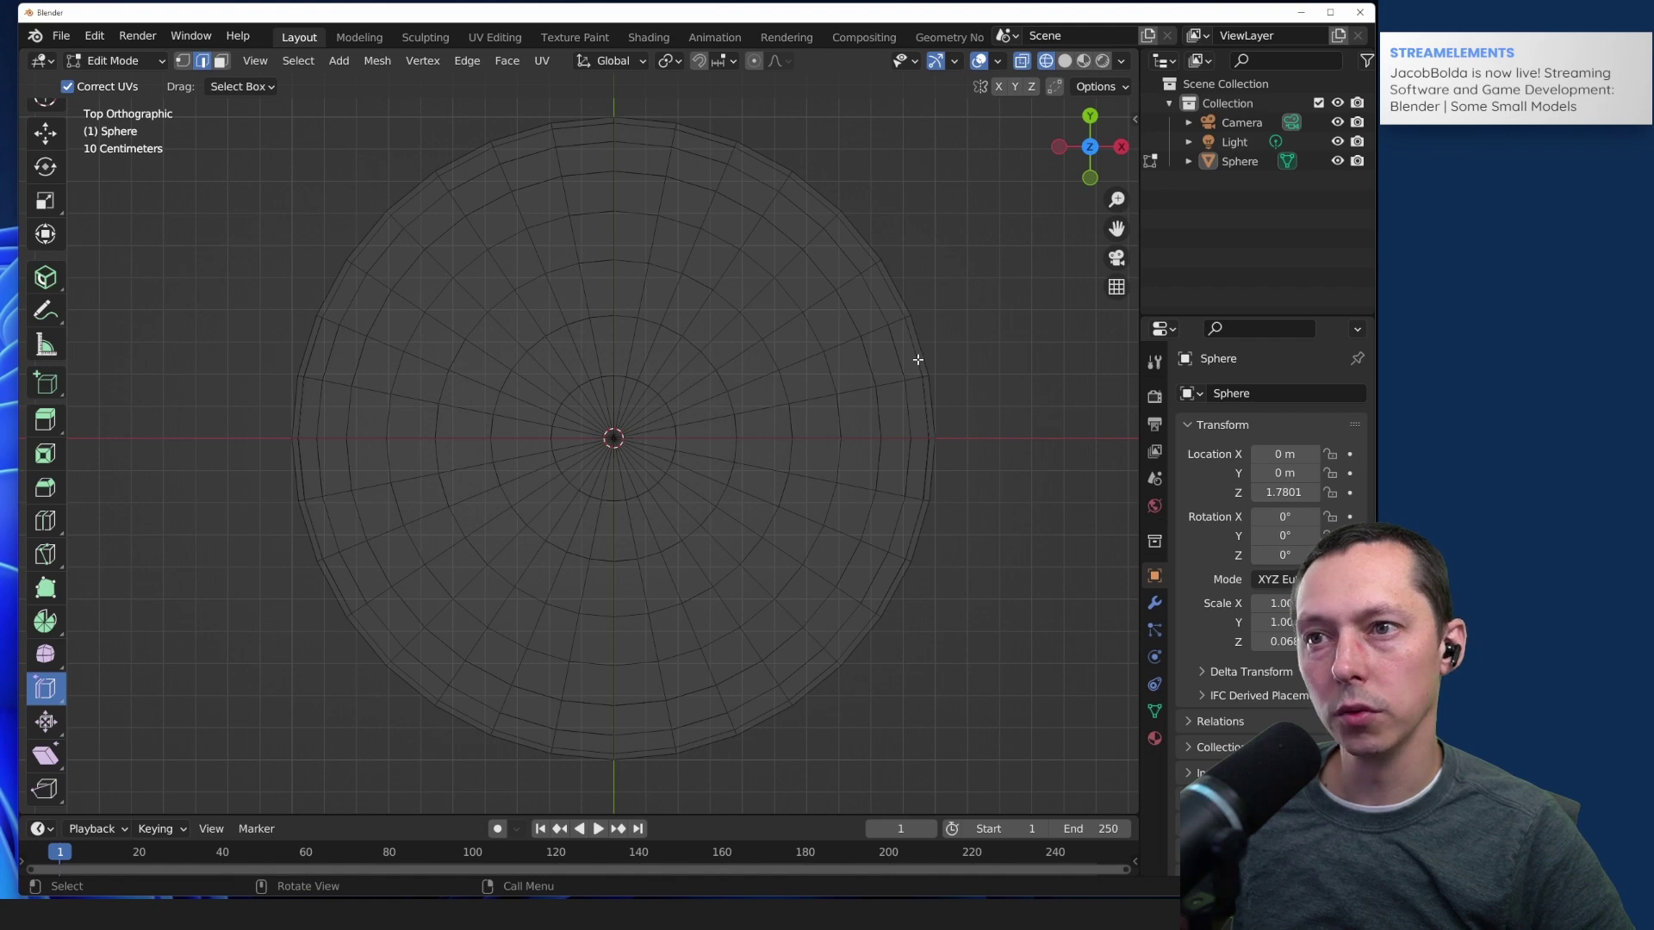
pyautogui.moveTo(944, 364); pyautogui.dragTo(925, 543)
pyautogui.press('x')
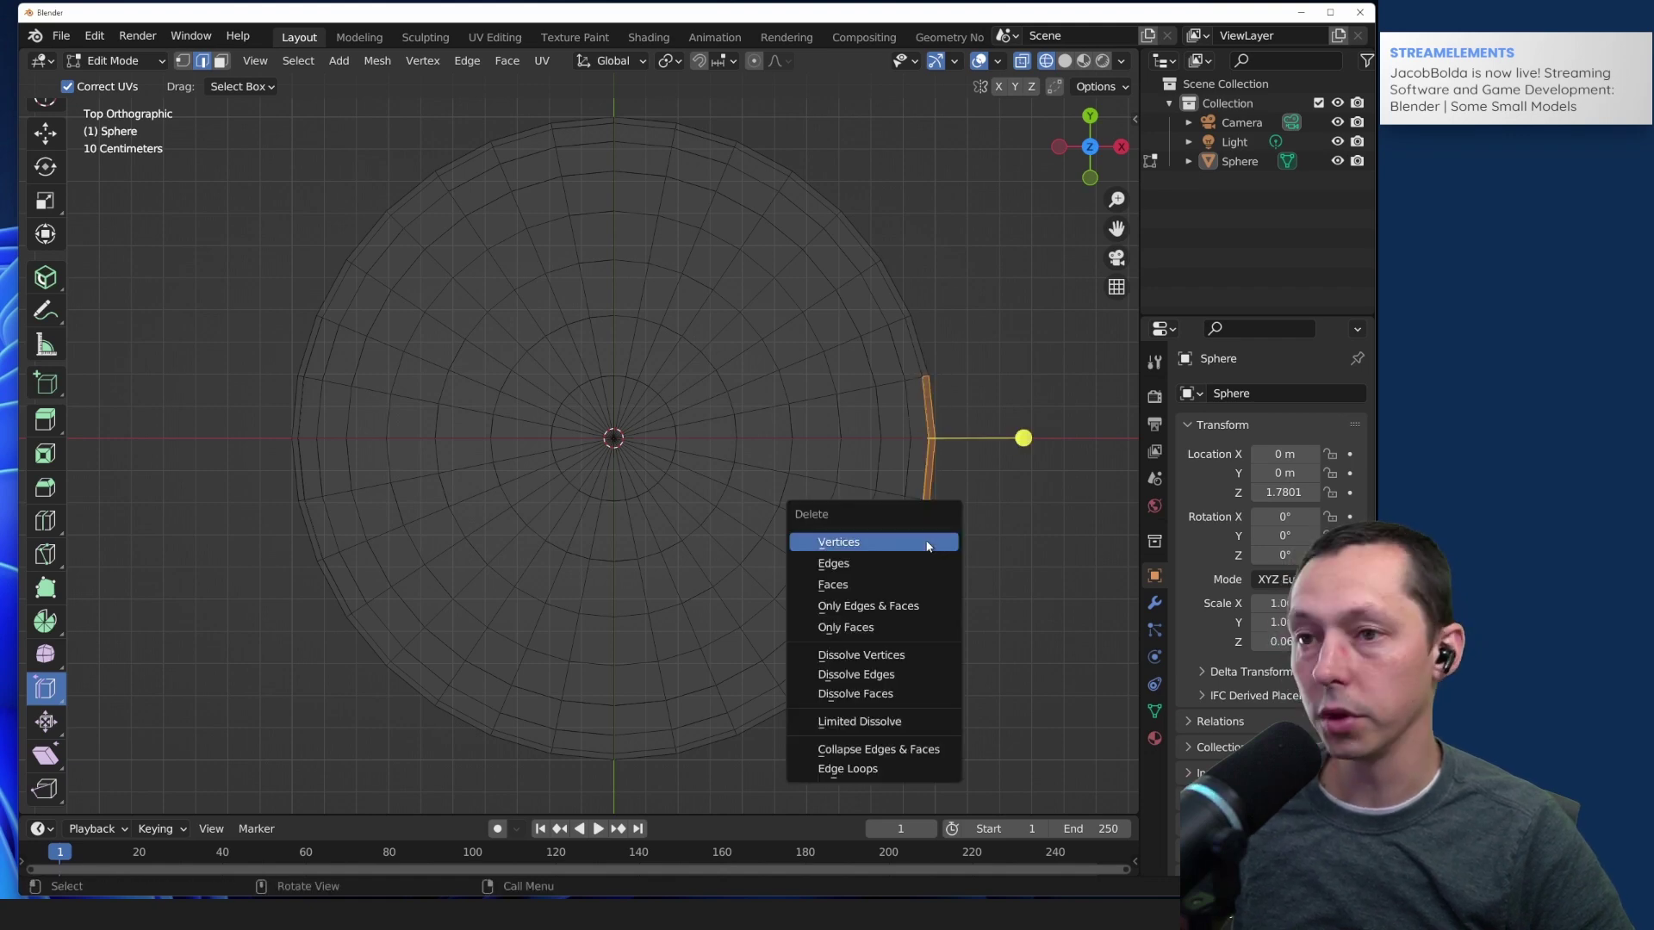
pyautogui.click(910, 562)
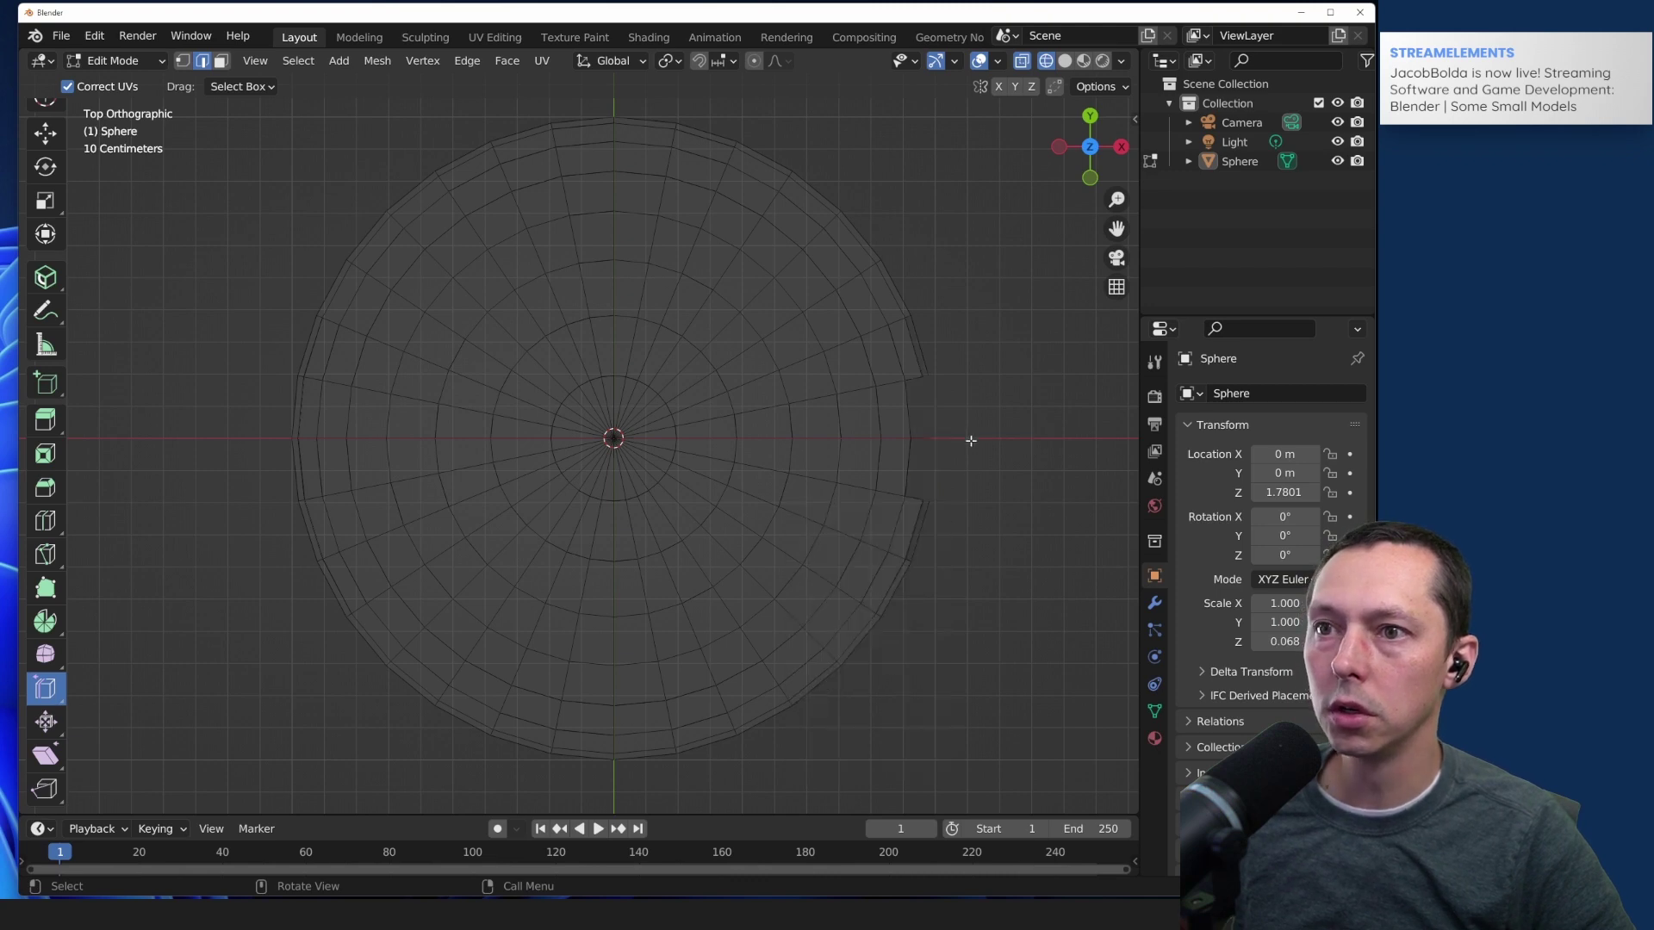
# Step: Extend the positive X notch by one rim segment toward negative Y by deleting that segment's outer edges
pyautogui.moveTo(948, 484); pyautogui.dragTo(913, 577)
pyautogui.press('x')
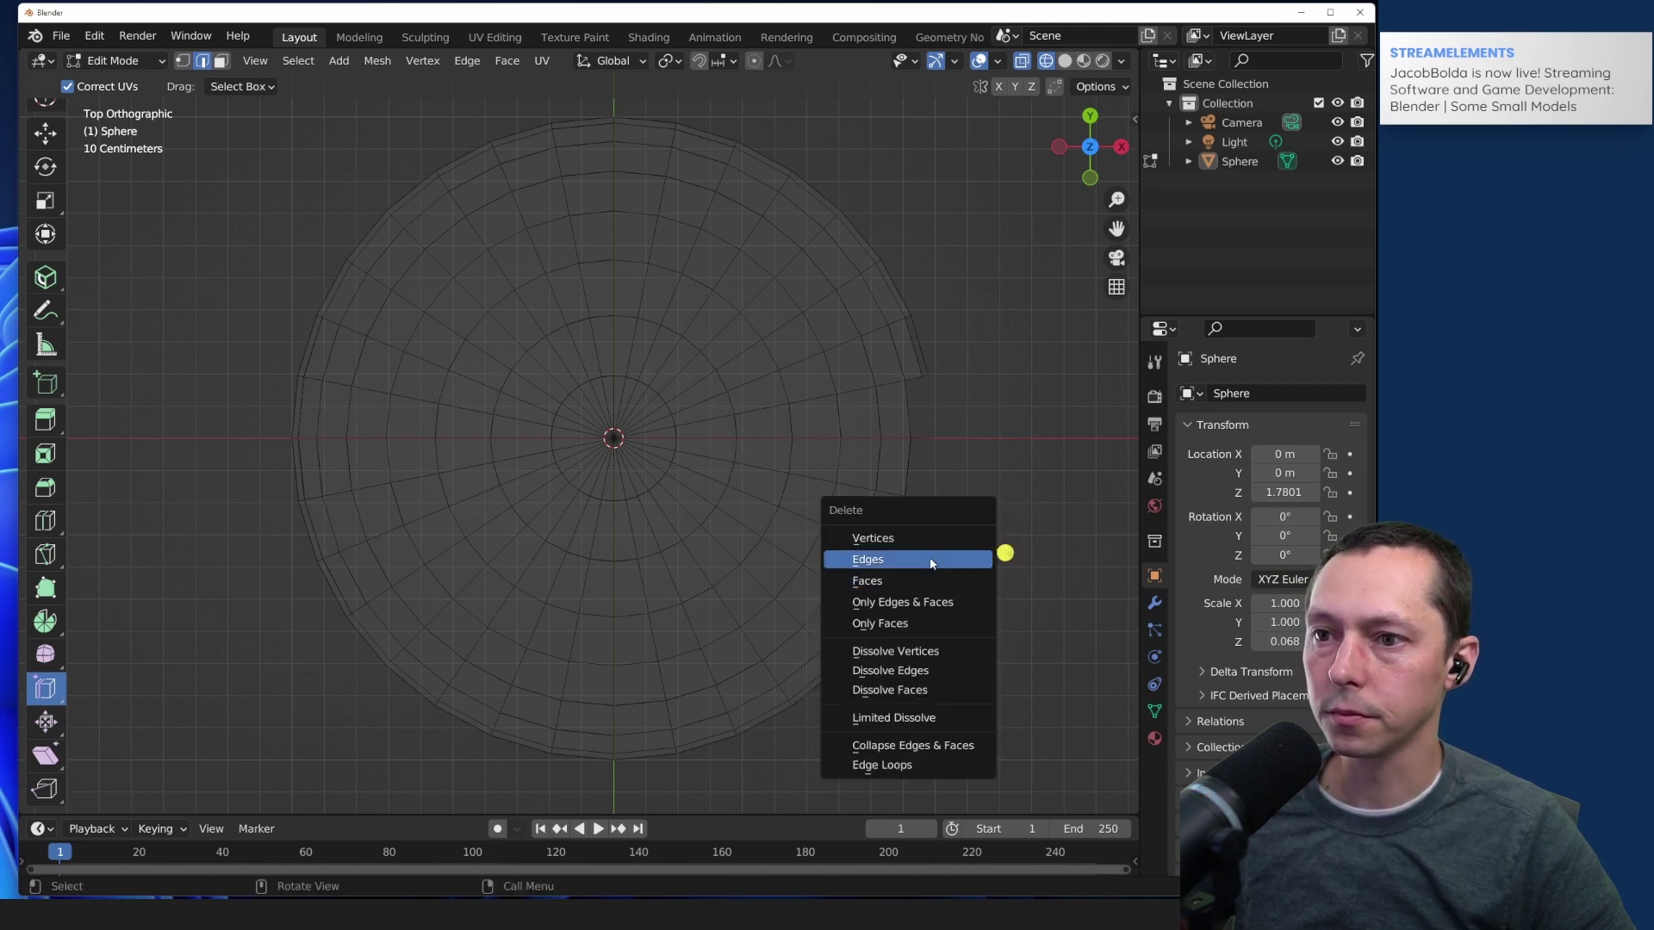
pyautogui.click(930, 560)
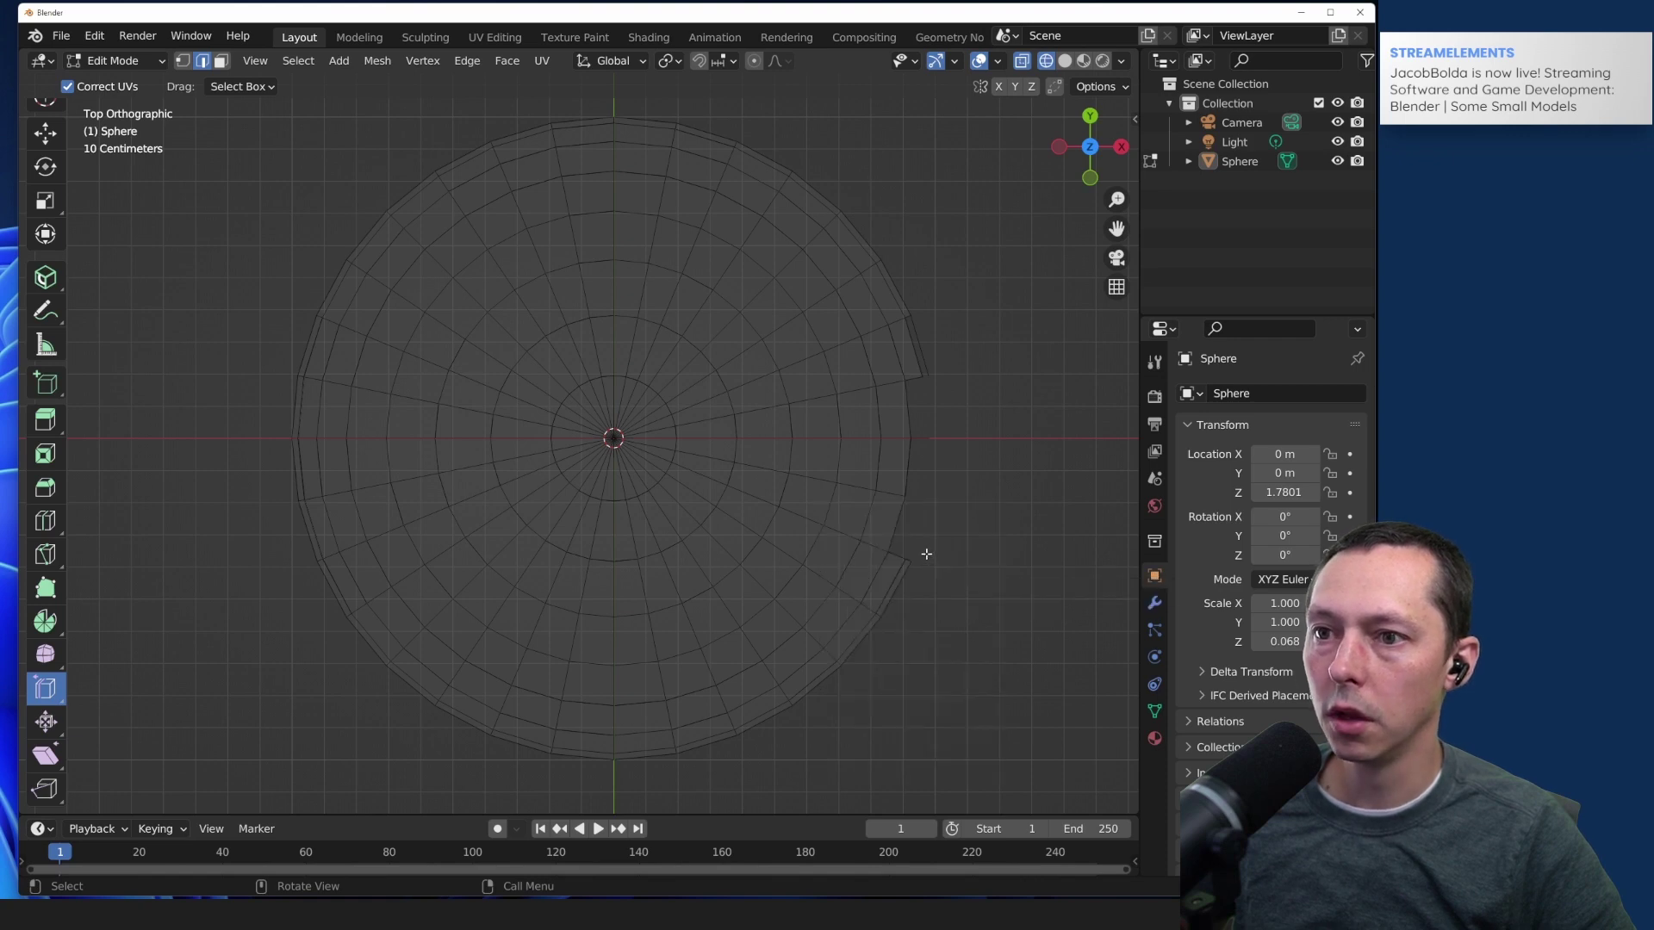
# Step: Switch to the Select Box tool and try selecting the outer rim edges at the disc's negative X end
pyautogui.moveTo(262, 406); pyautogui.dragTo(303, 562)
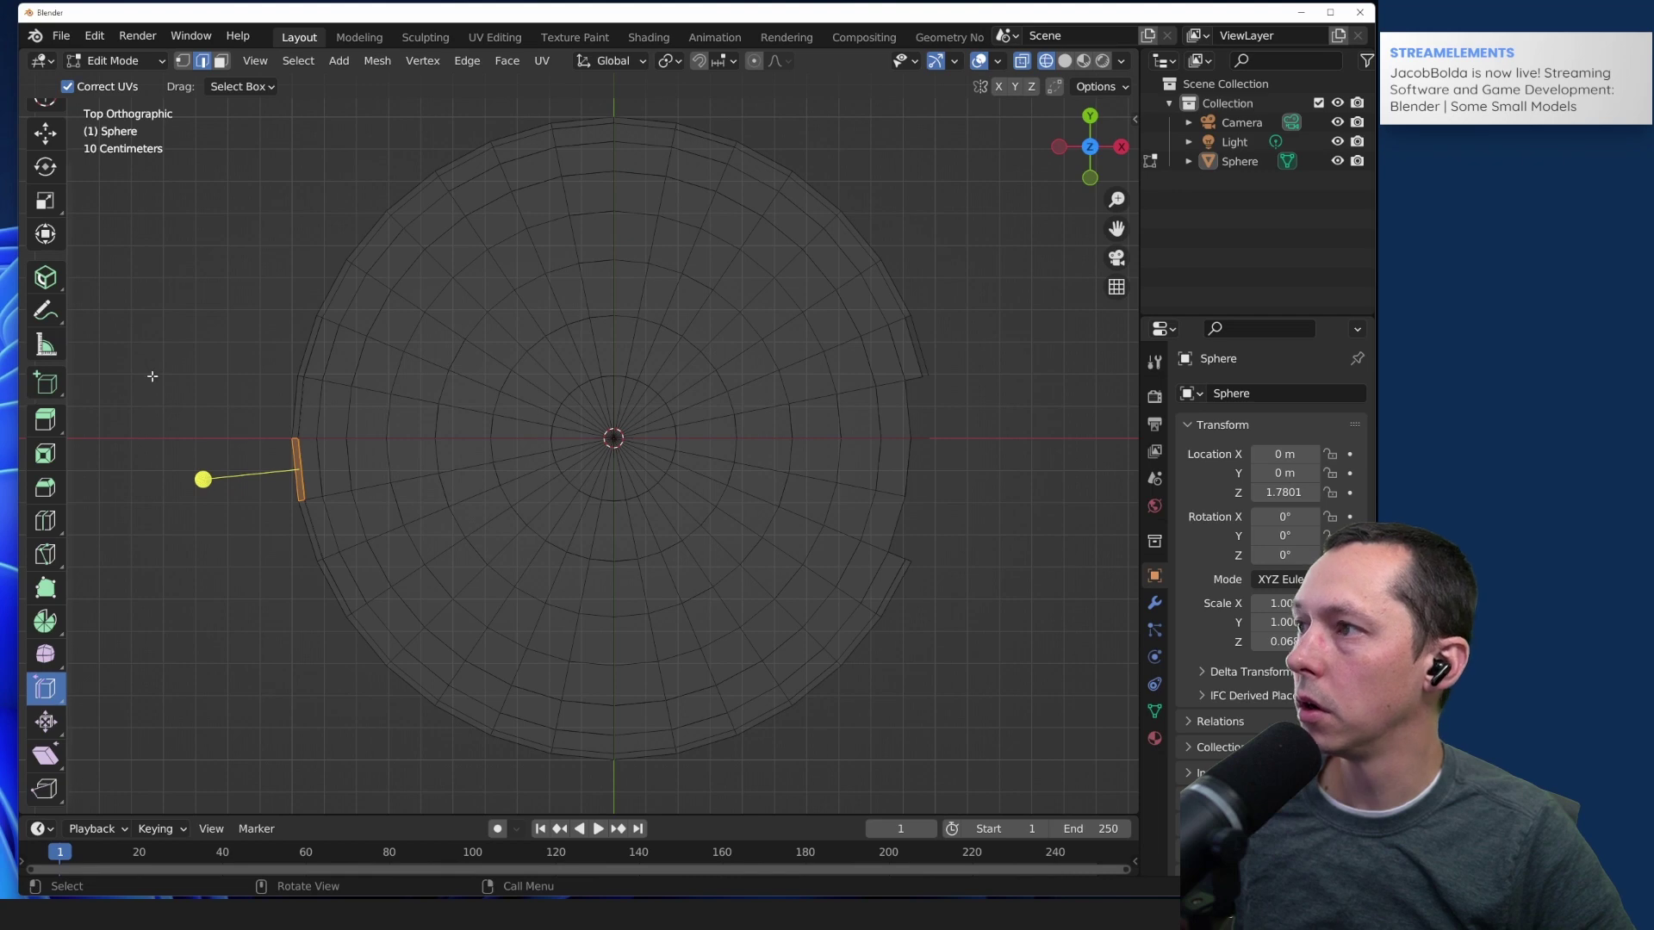
pyautogui.press('w')
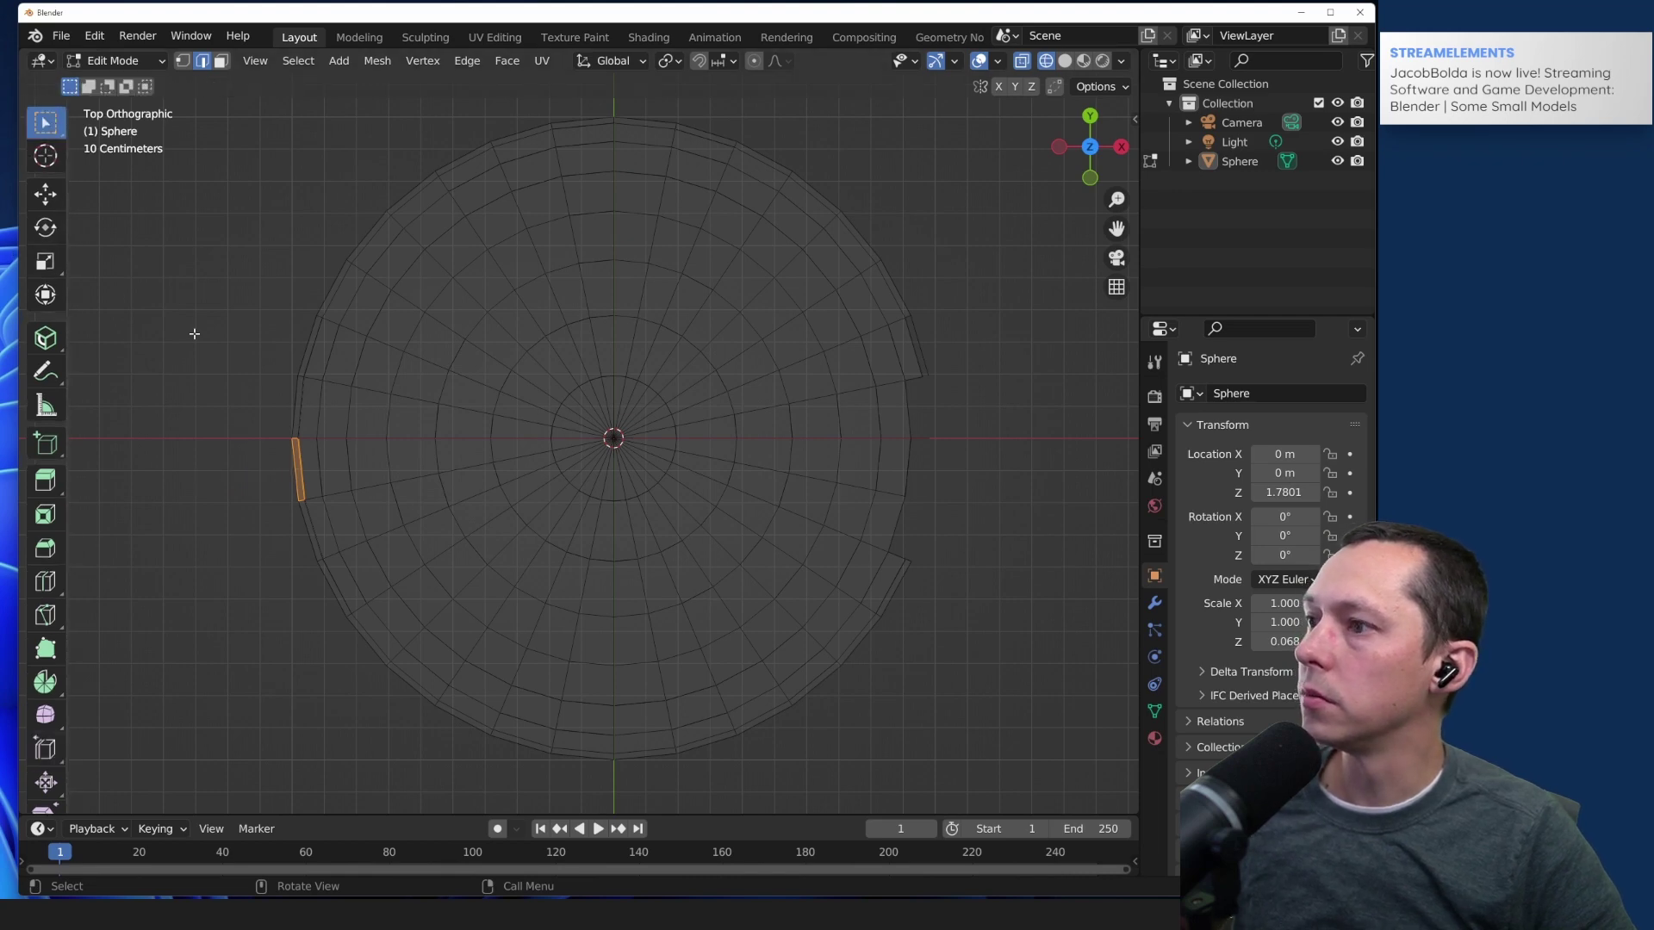
pyautogui.moveTo(305, 411); pyautogui.dragTo(256, 534)
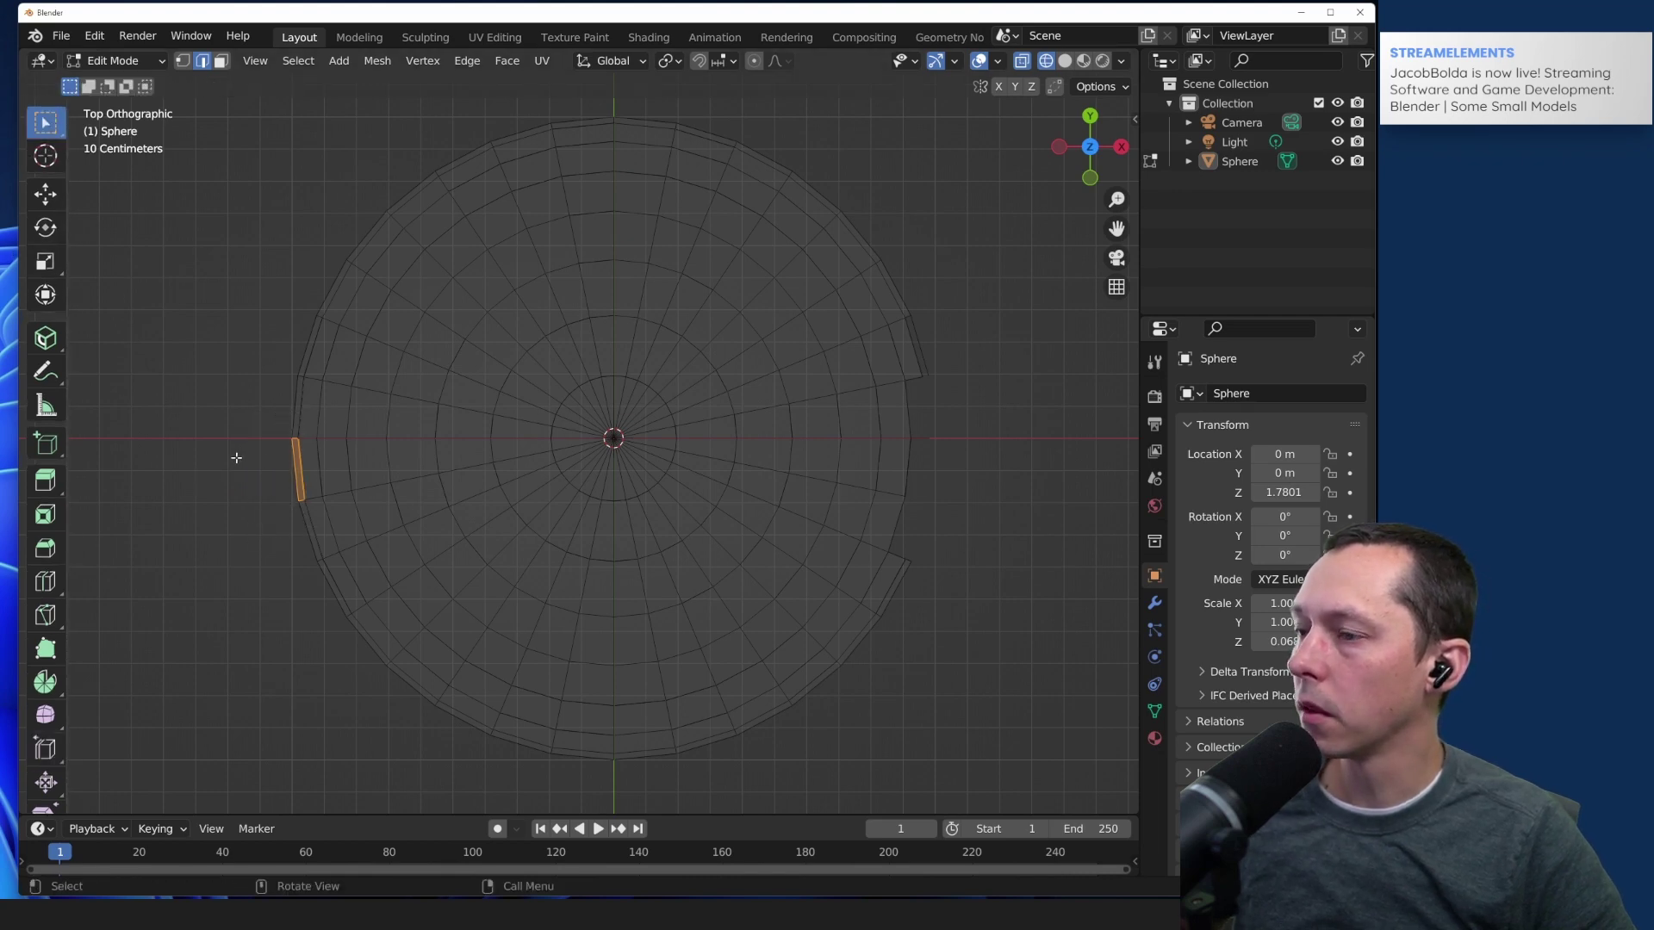
pyautogui.click(236, 457)
# Step: Try to extrude the outer rim edges just below the X axis at the negative X end, cancel the move and deselect
pyautogui.moveTo(306, 414); pyautogui.dragTo(272, 529)
pyautogui.press('e')
pyautogui.press('Escape')
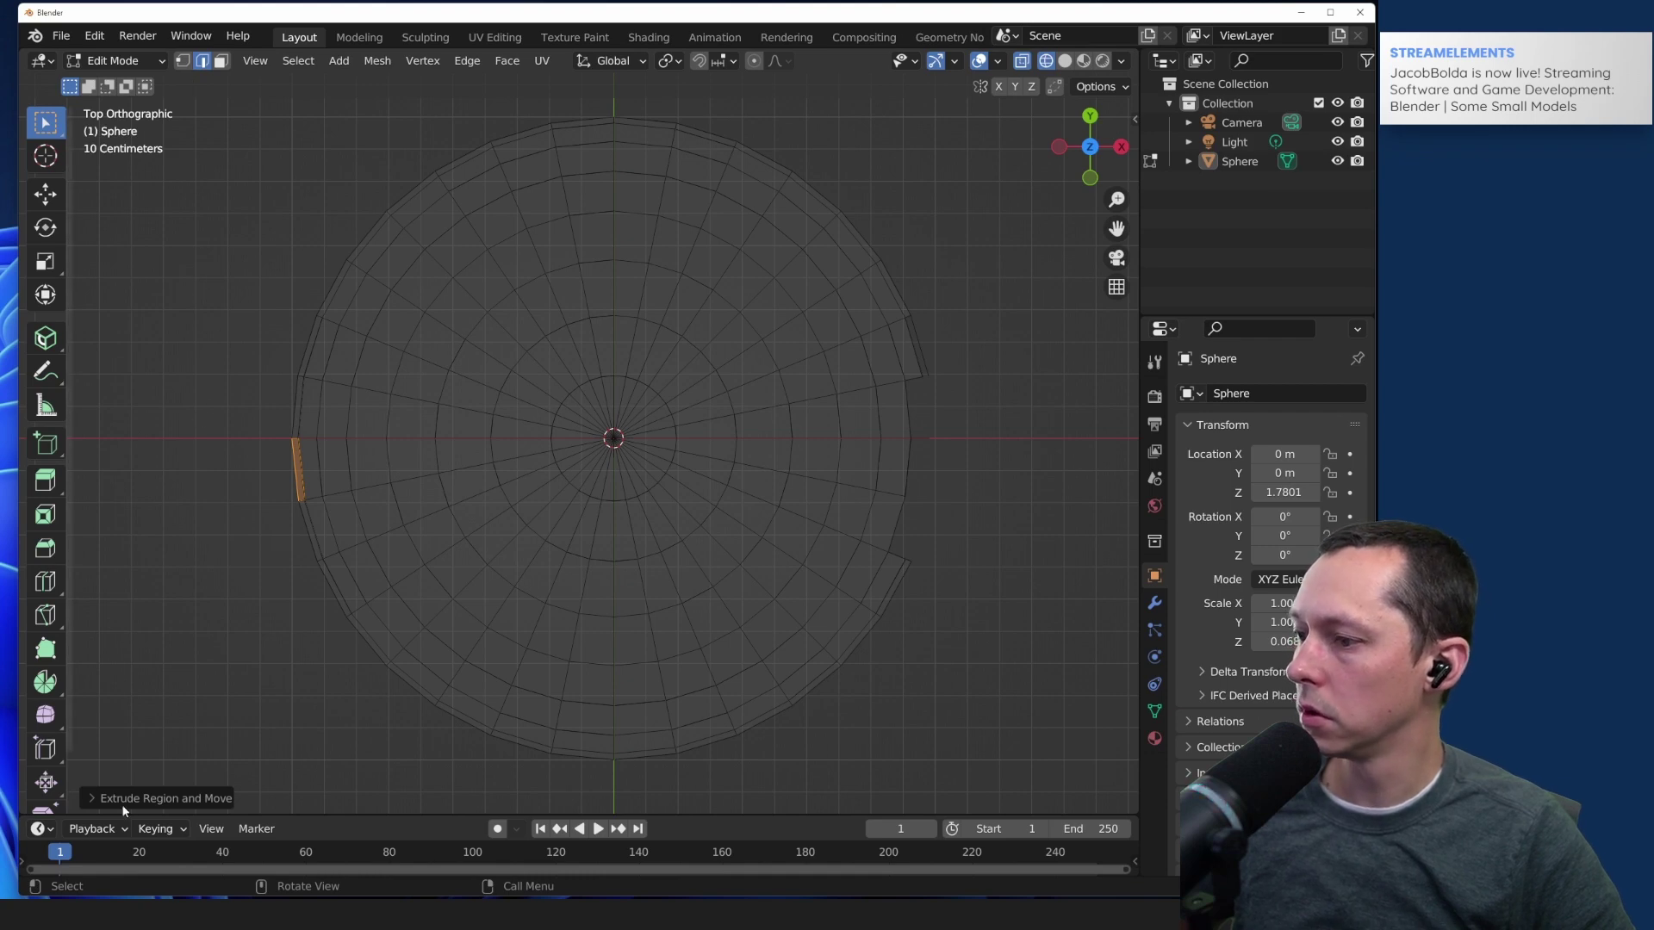
pyautogui.click(237, 507)
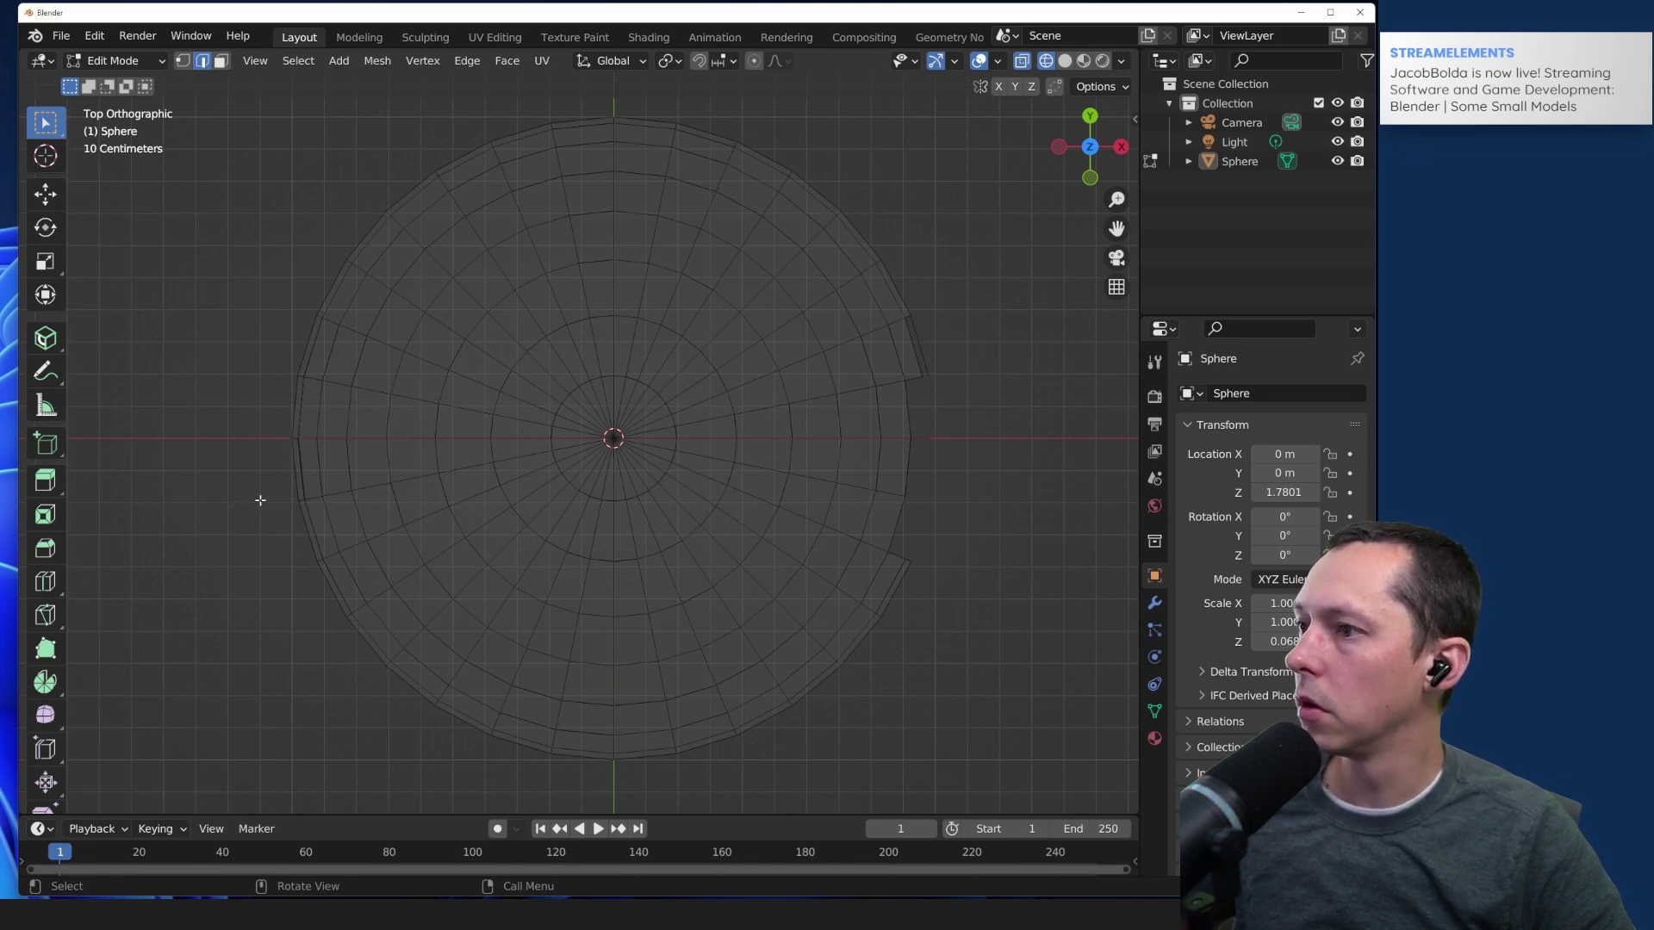
# Step: Delete the outer edges of three neighbouring rim segments at the negative X end to match the notch at the positive X end
pyautogui.moveTo(305, 414); pyautogui.dragTo(265, 569)
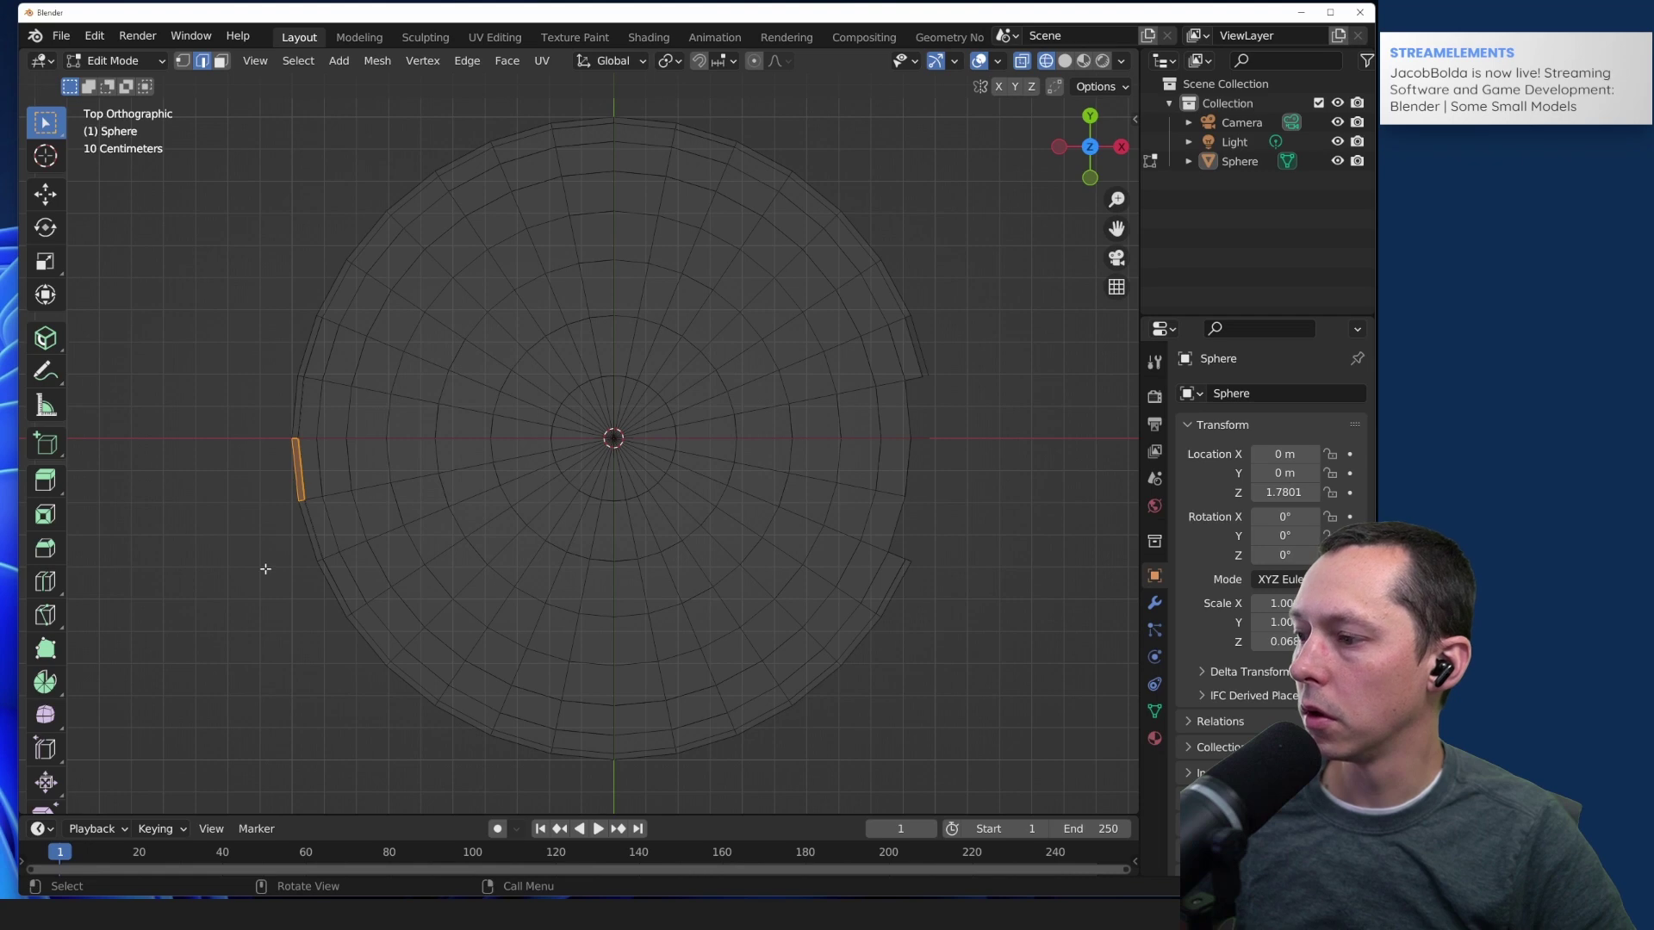
pyautogui.press('x')
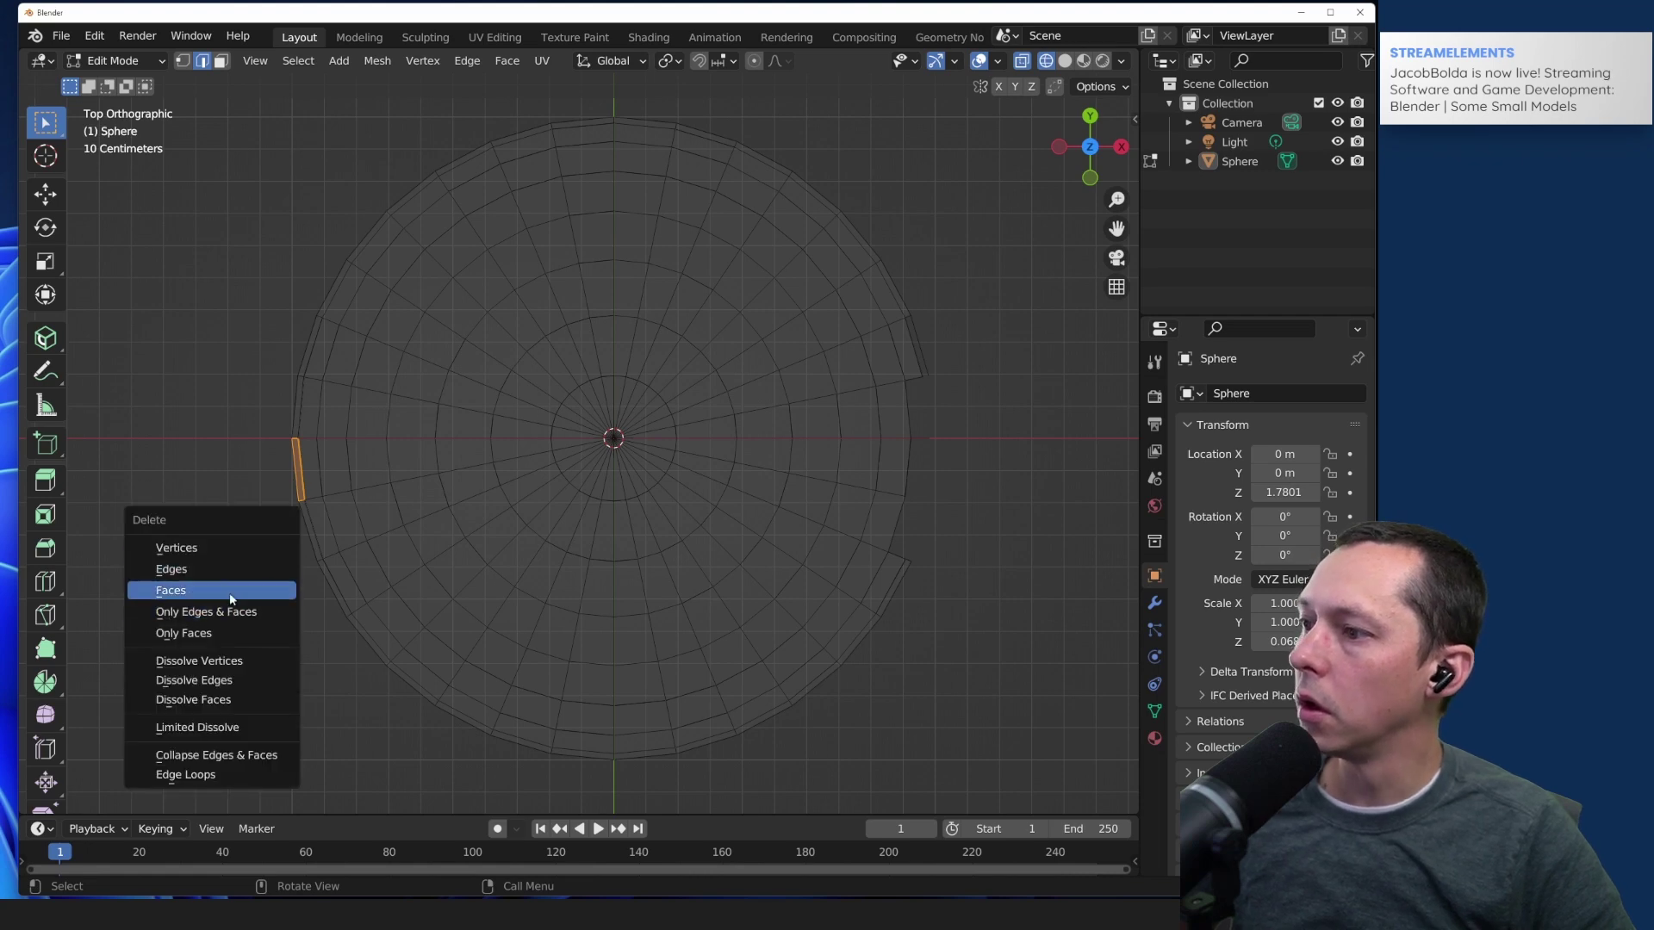
pyautogui.click(229, 570)
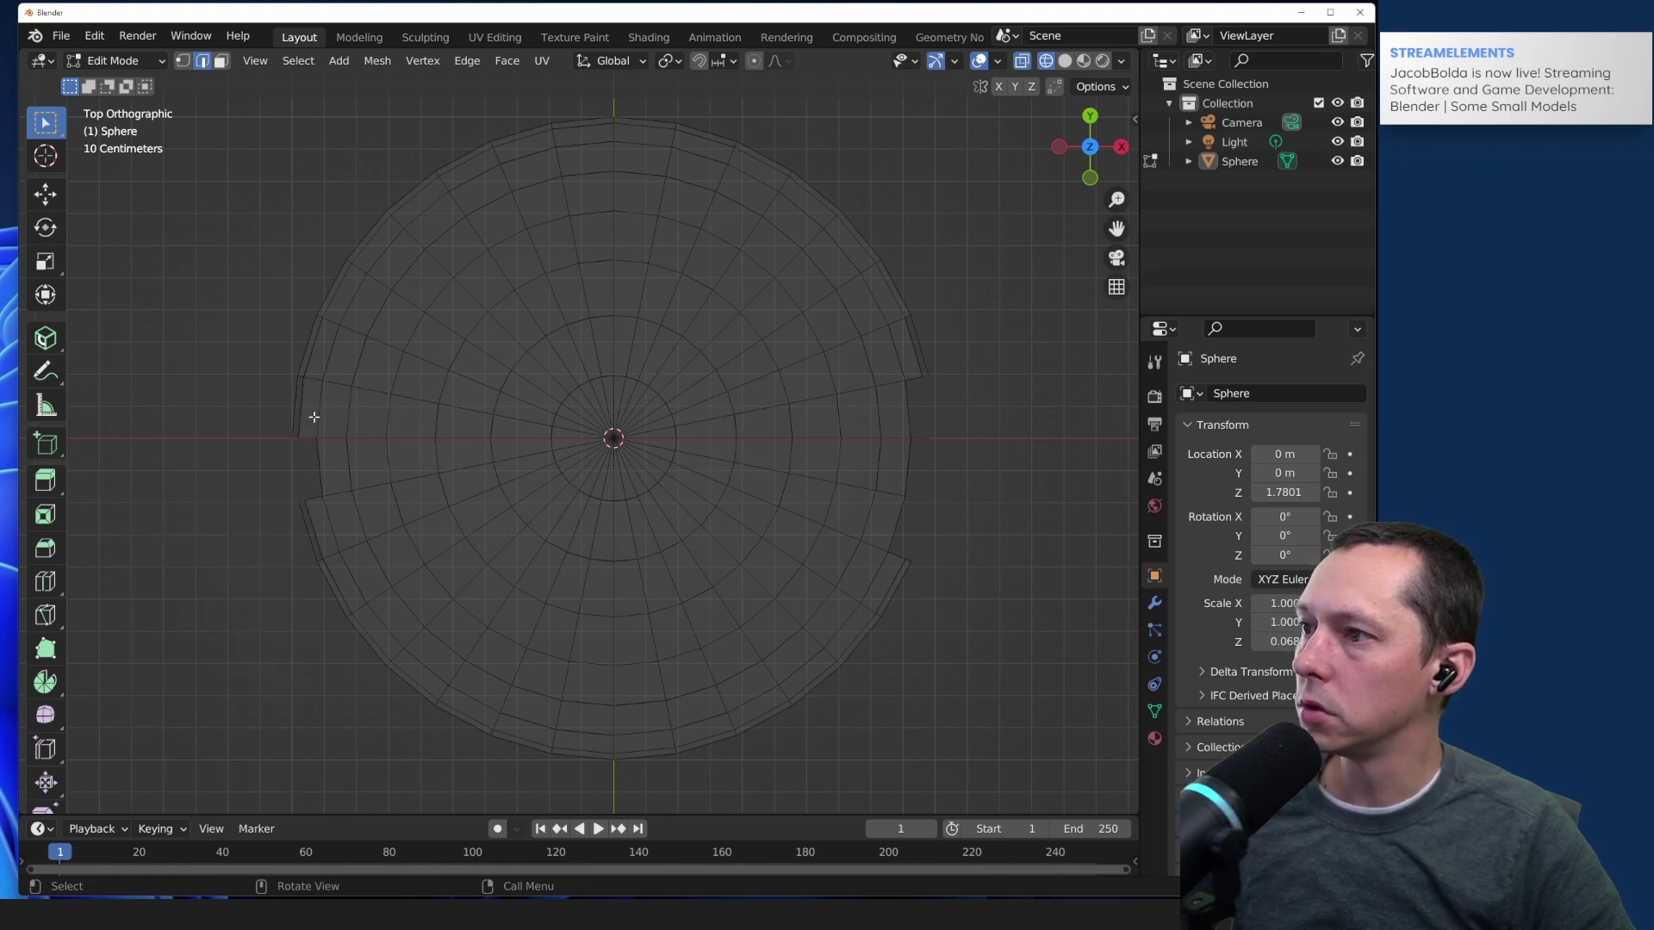
pyautogui.moveTo(315, 405); pyautogui.dragTo(267, 462)
pyautogui.press('x')
pyautogui.click(269, 464)
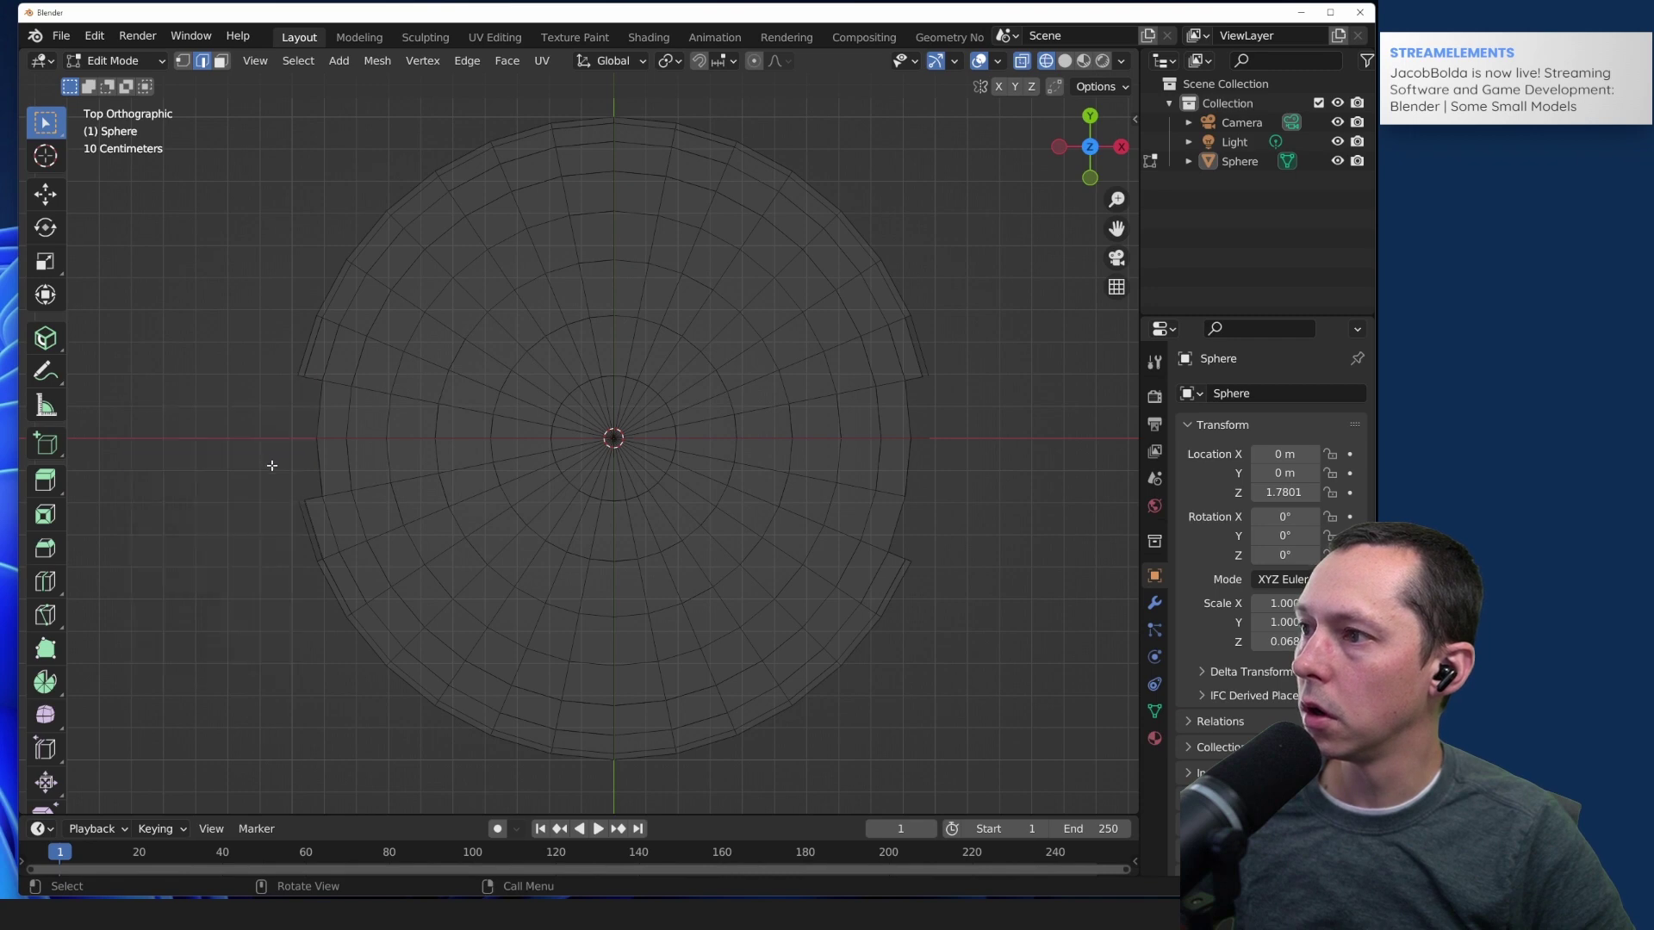
pyautogui.moveTo(311, 486); pyautogui.dragTo(289, 555)
pyautogui.press('x')
pyautogui.click(276, 551)
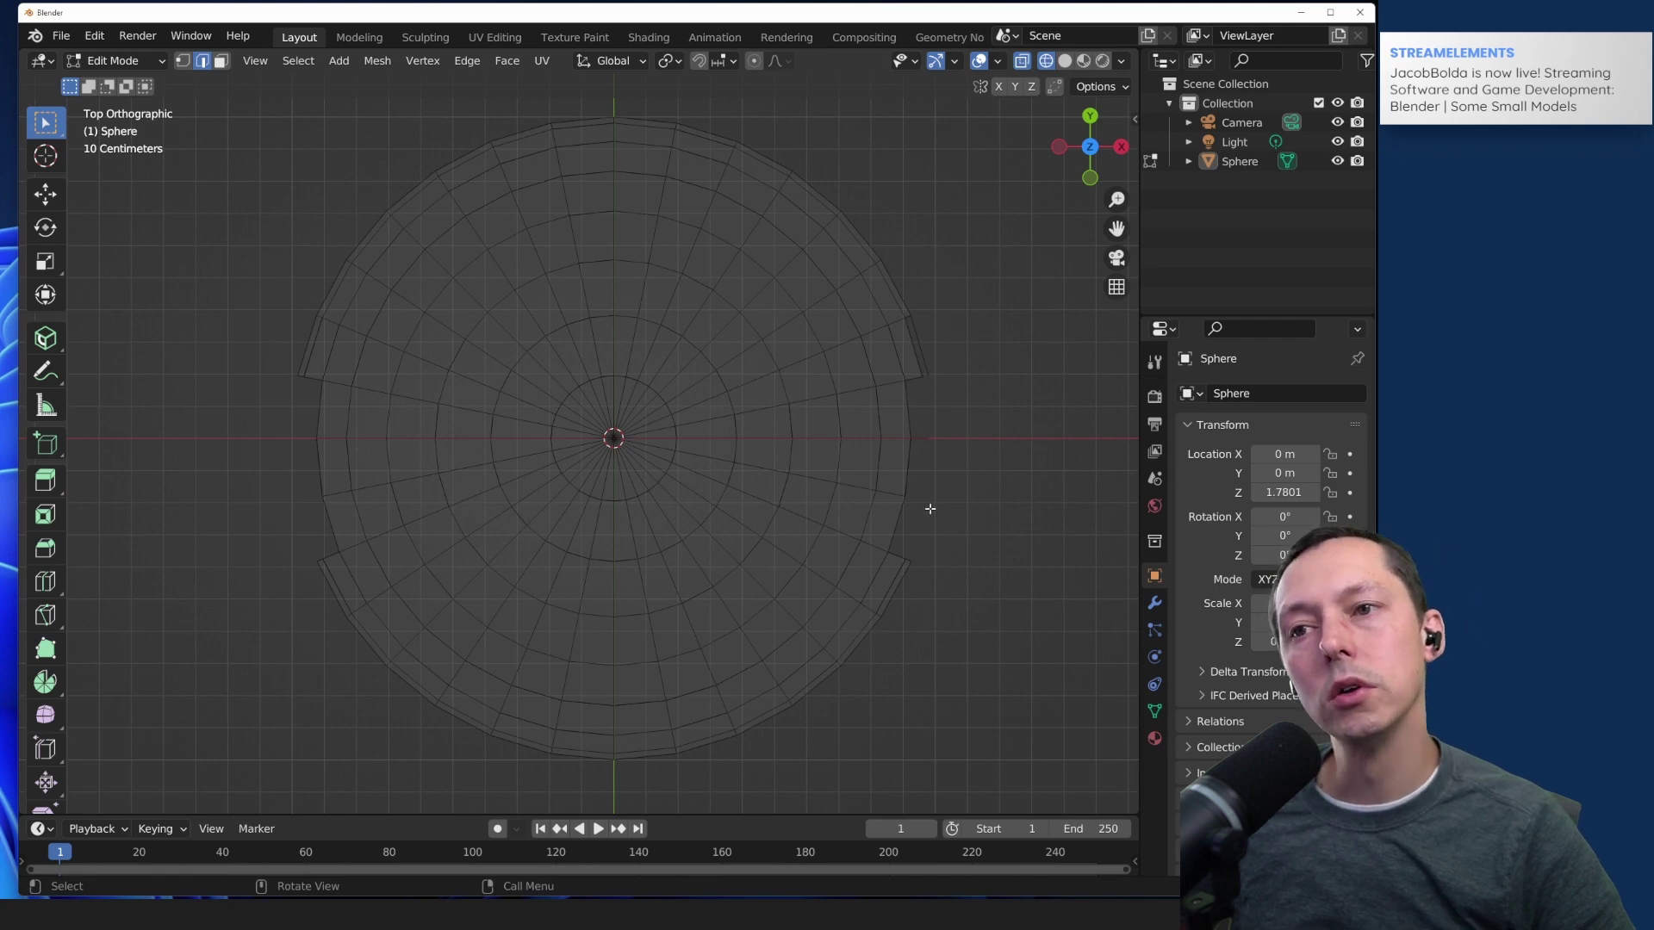
# Step: Delete the outer rim edge adjoining the positive X notch on its positive Y side
pyautogui.click(924, 365)
pyautogui.press('x')
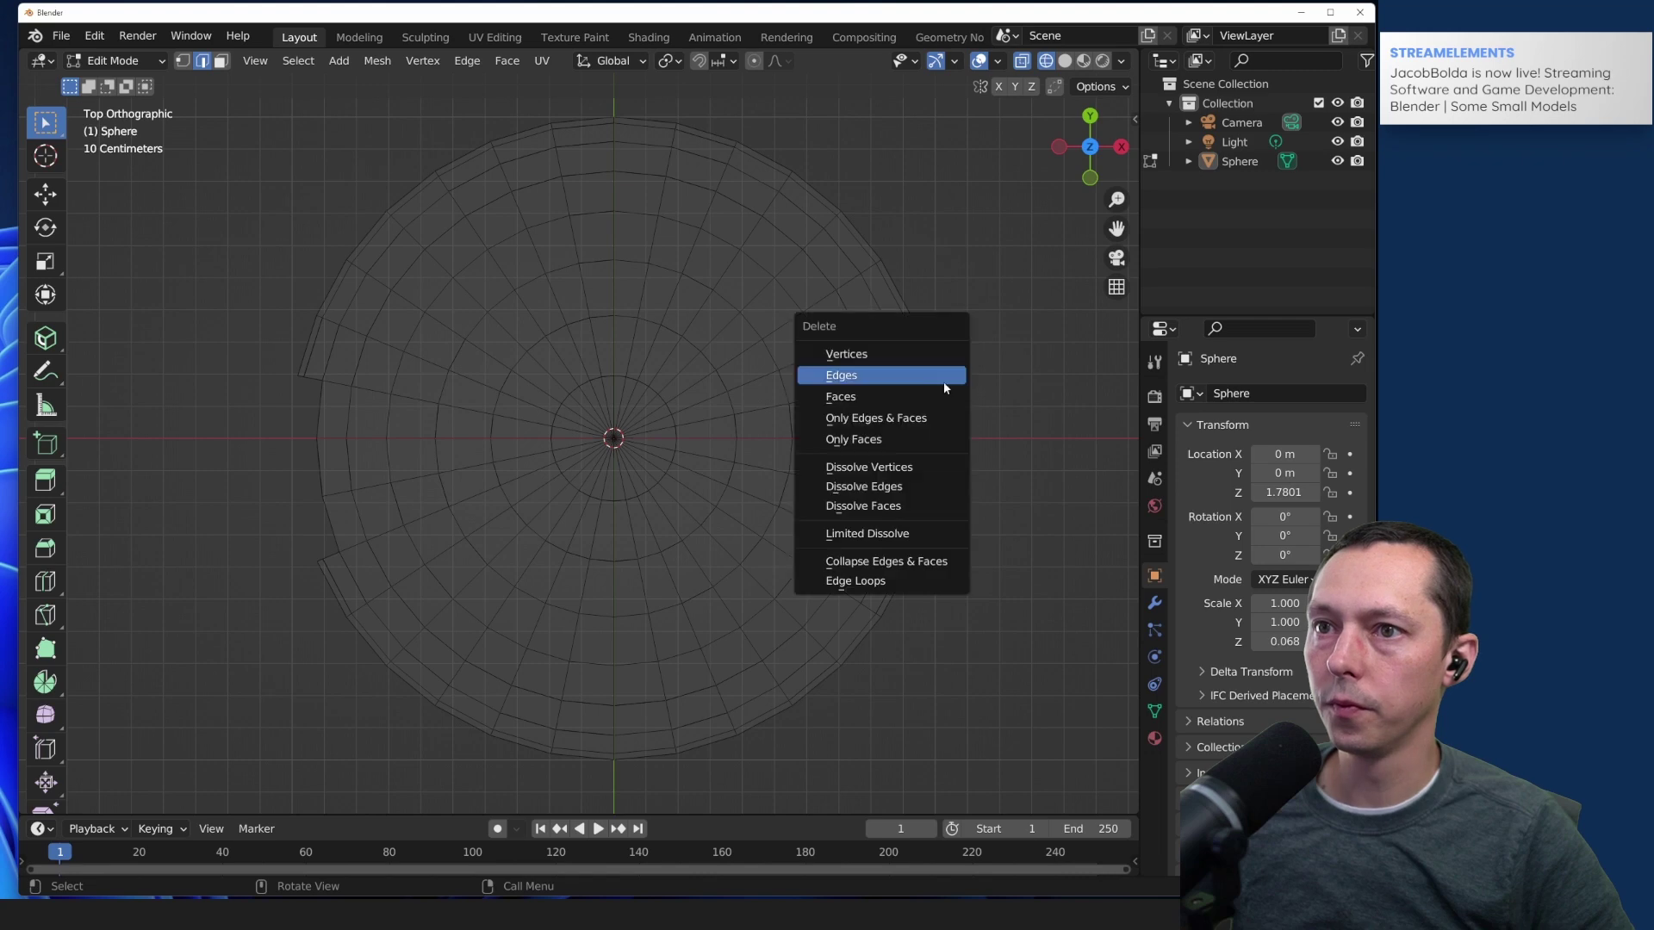
pyautogui.click(922, 380)
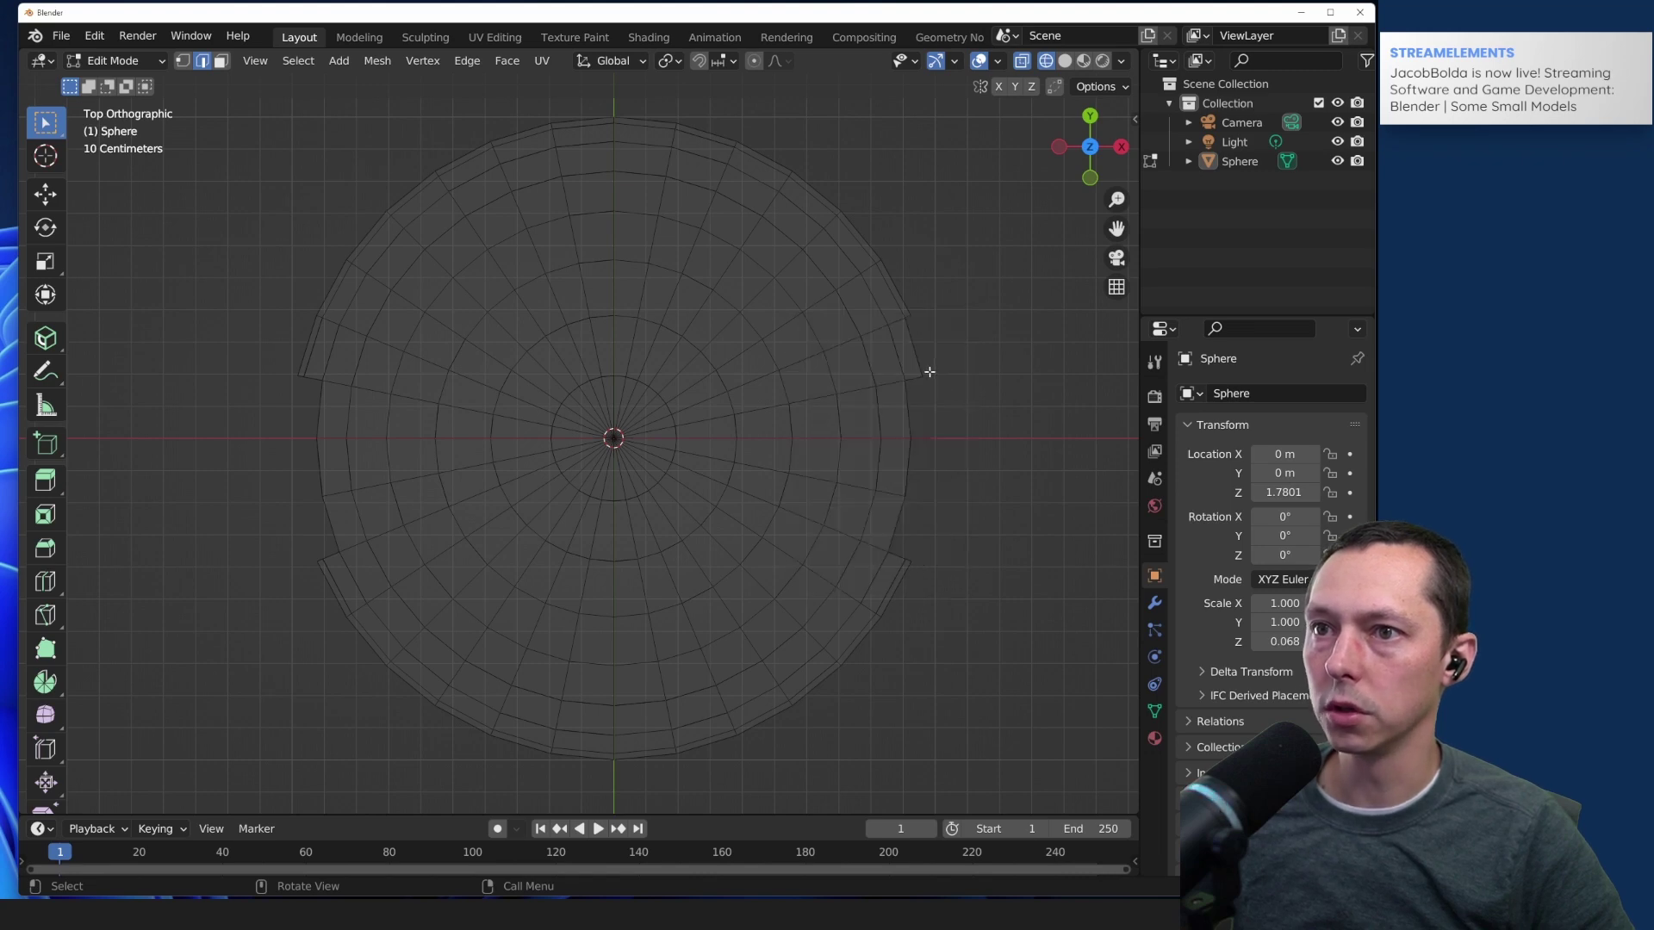
# Step: Delete the outer rim edges of the segment adjoining the negative X notch on its positive Y side
pyautogui.press('b')
pyautogui.moveTo(961, 394); pyautogui.dragTo(918, 389)
pyautogui.press('b')
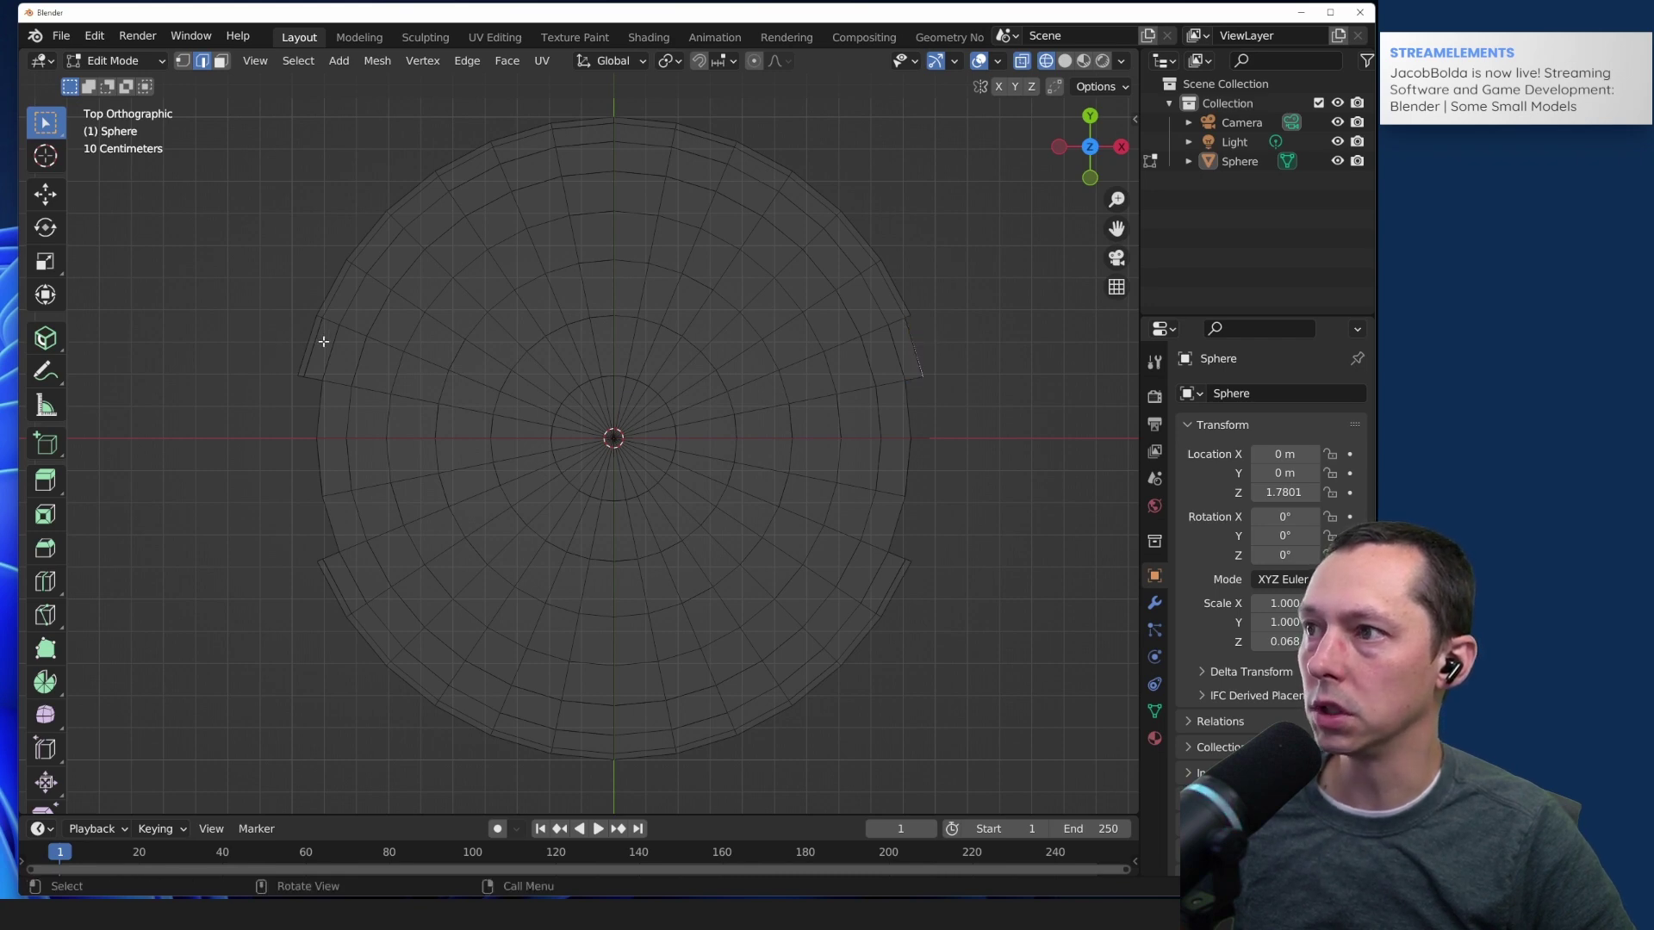
pyautogui.press('b')
pyautogui.moveTo(324, 341); pyautogui.dragTo(277, 369)
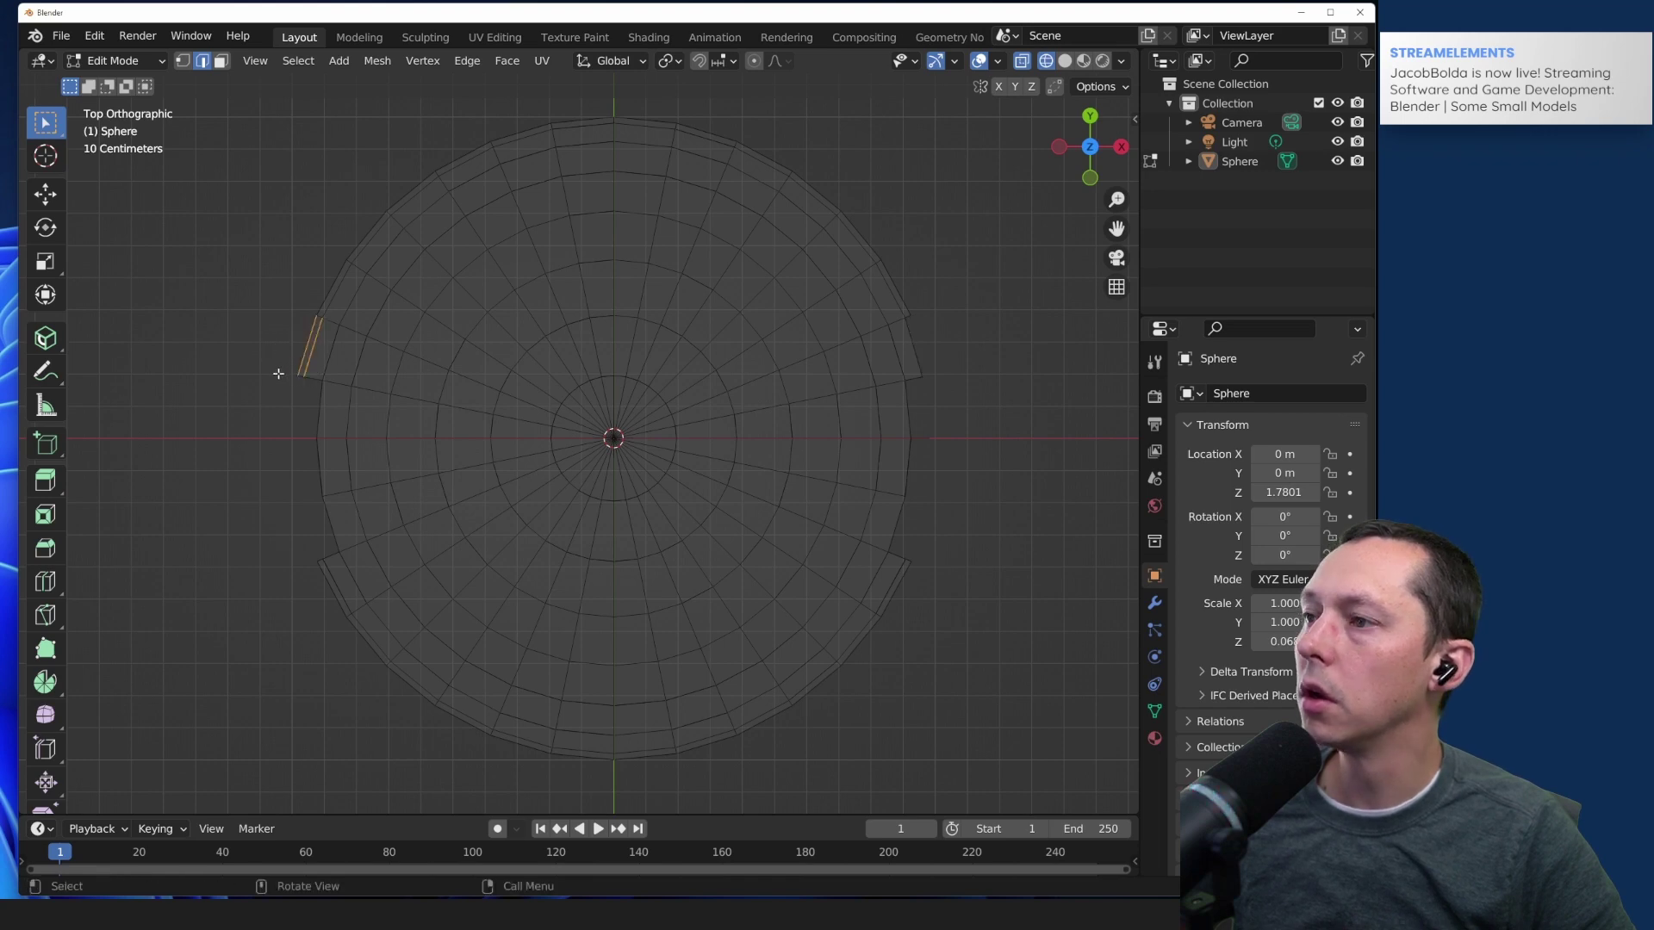
pyautogui.press('x')
pyautogui.click(295, 369)
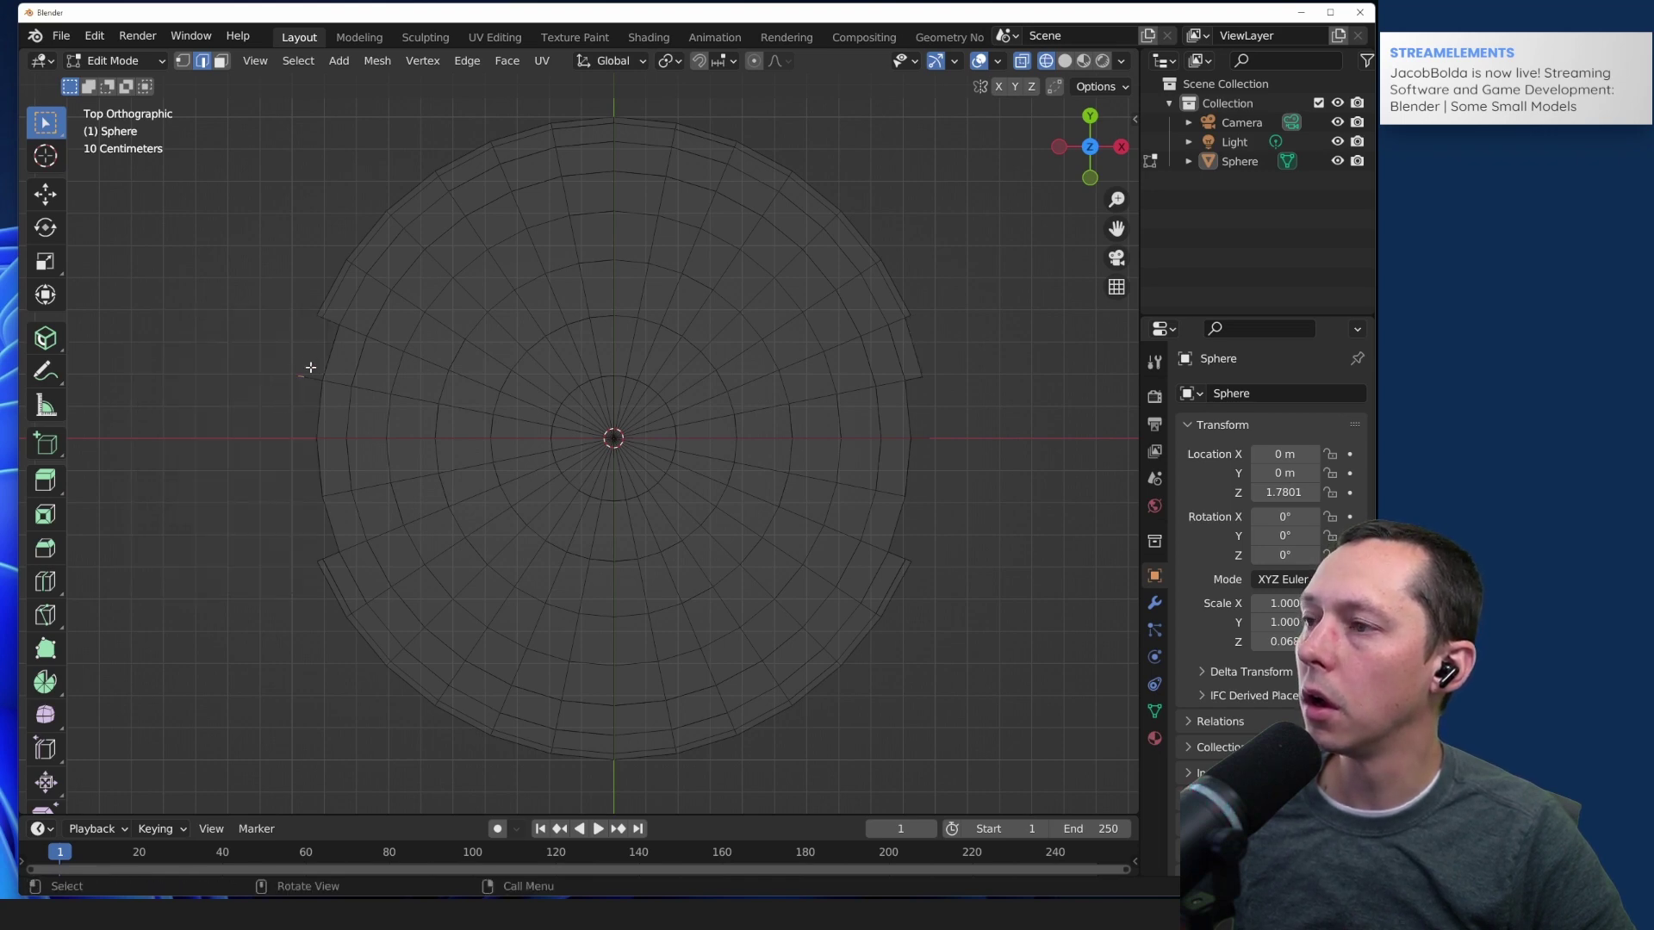
# Step: Delete the leftover short edges protruding from the rim on the positive Y side of the negative X end
pyautogui.press('b')
pyautogui.moveTo(290, 384); pyautogui.dragTo(298, 377)
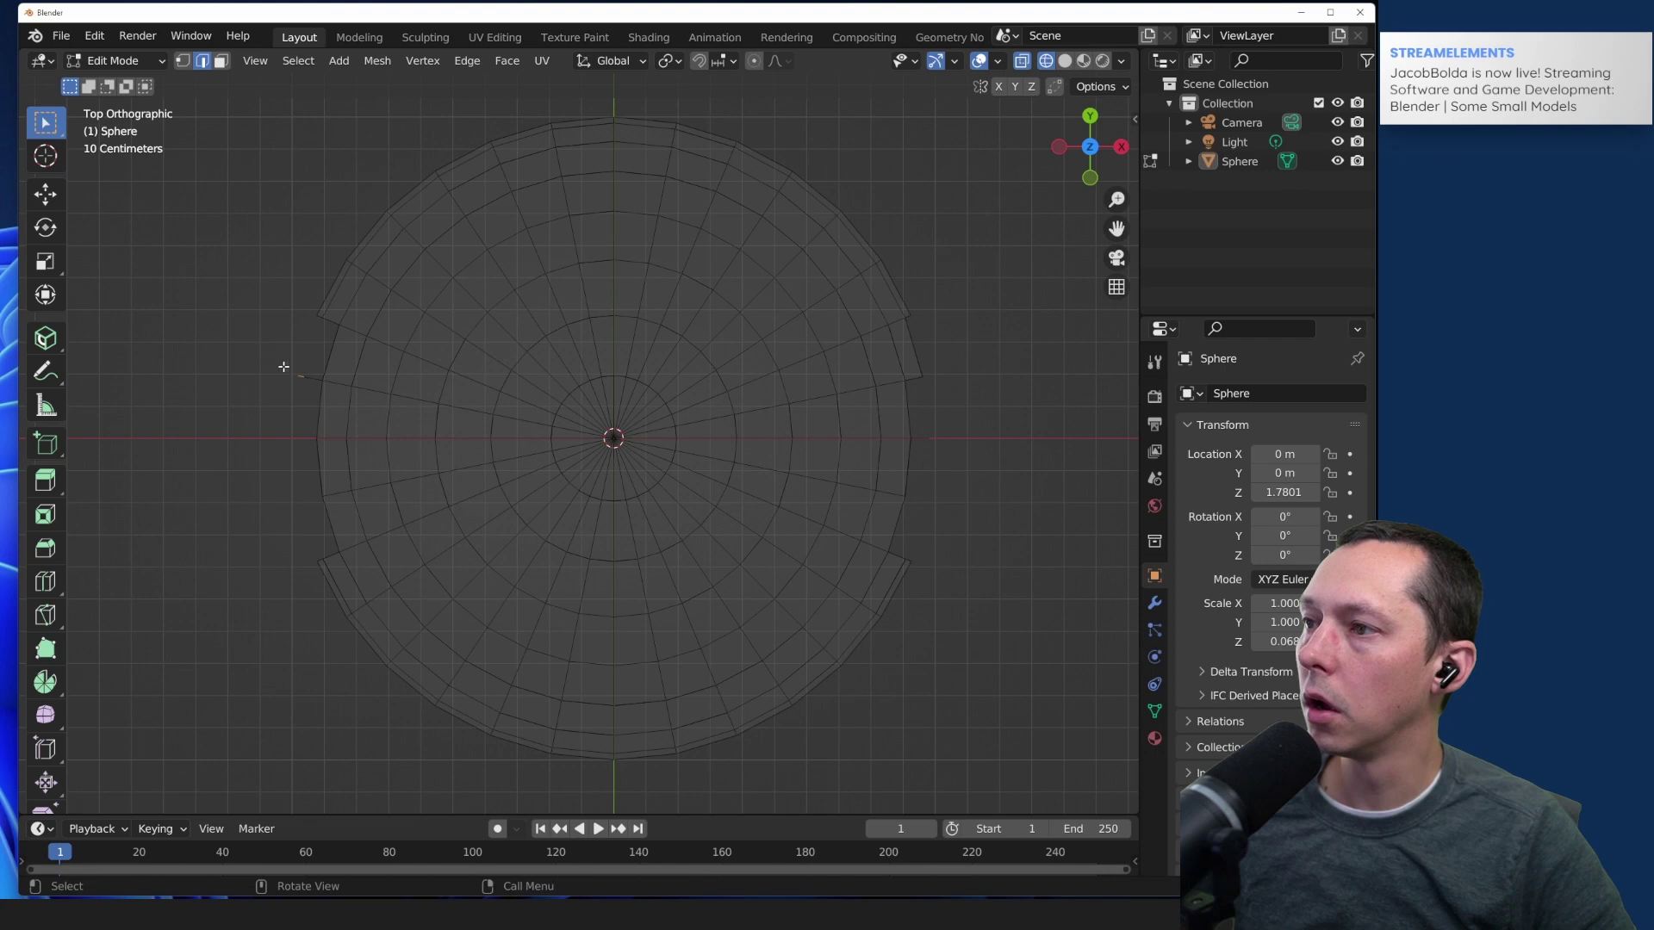
pyautogui.press('x')
pyautogui.click(283, 358)
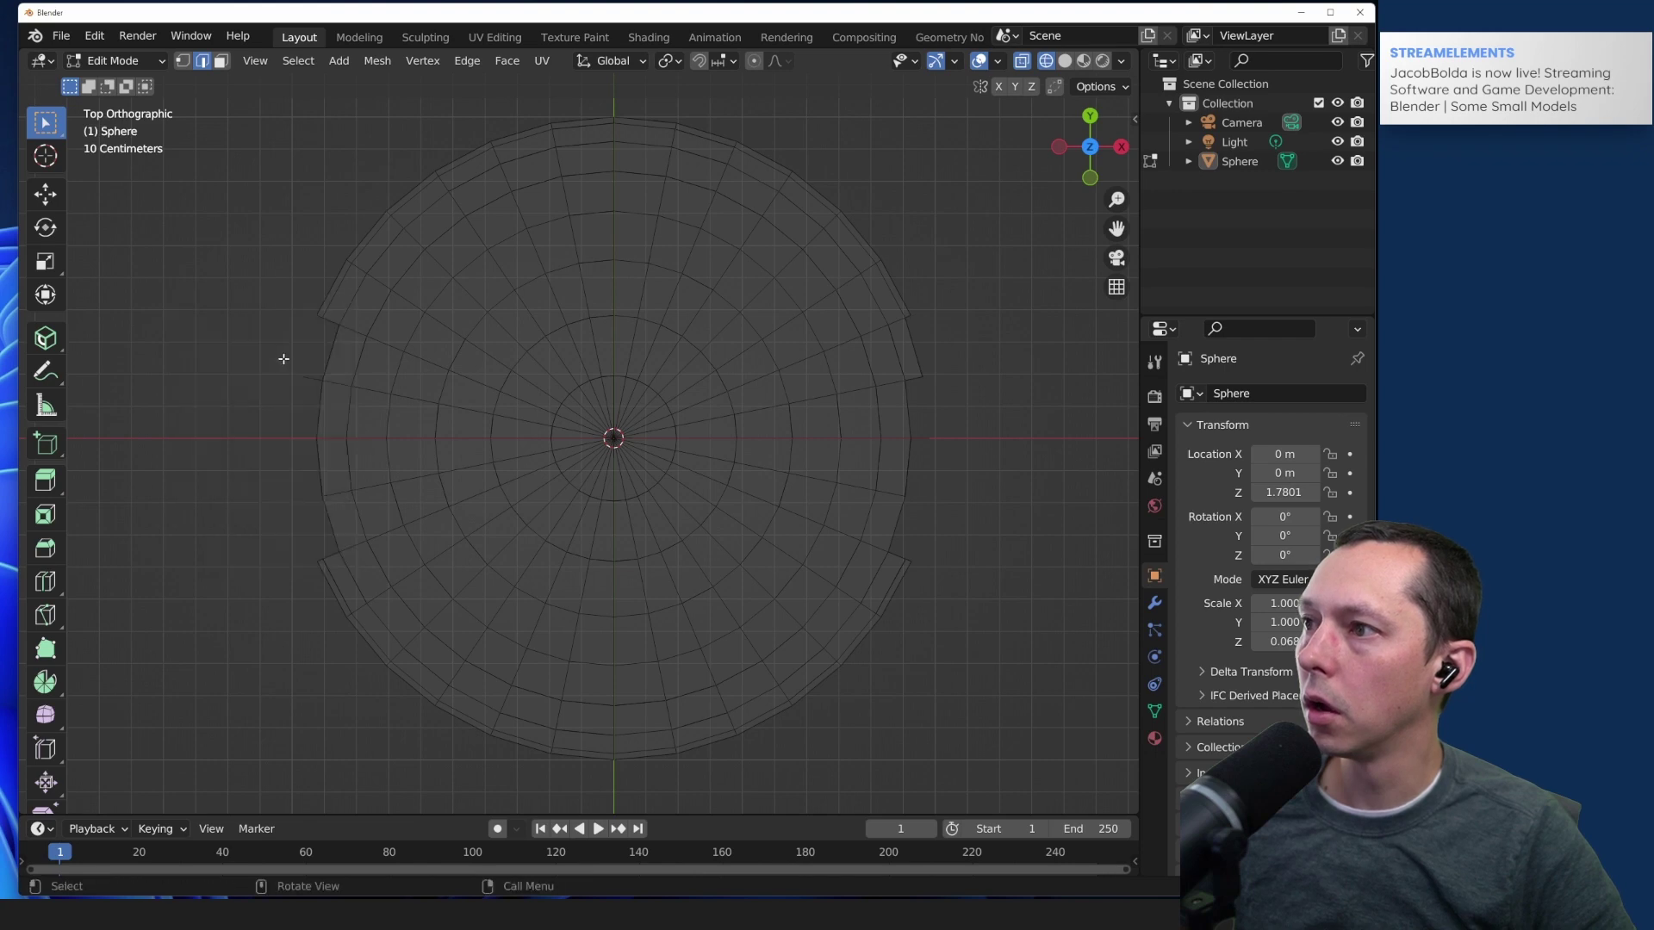
pyautogui.press('x')
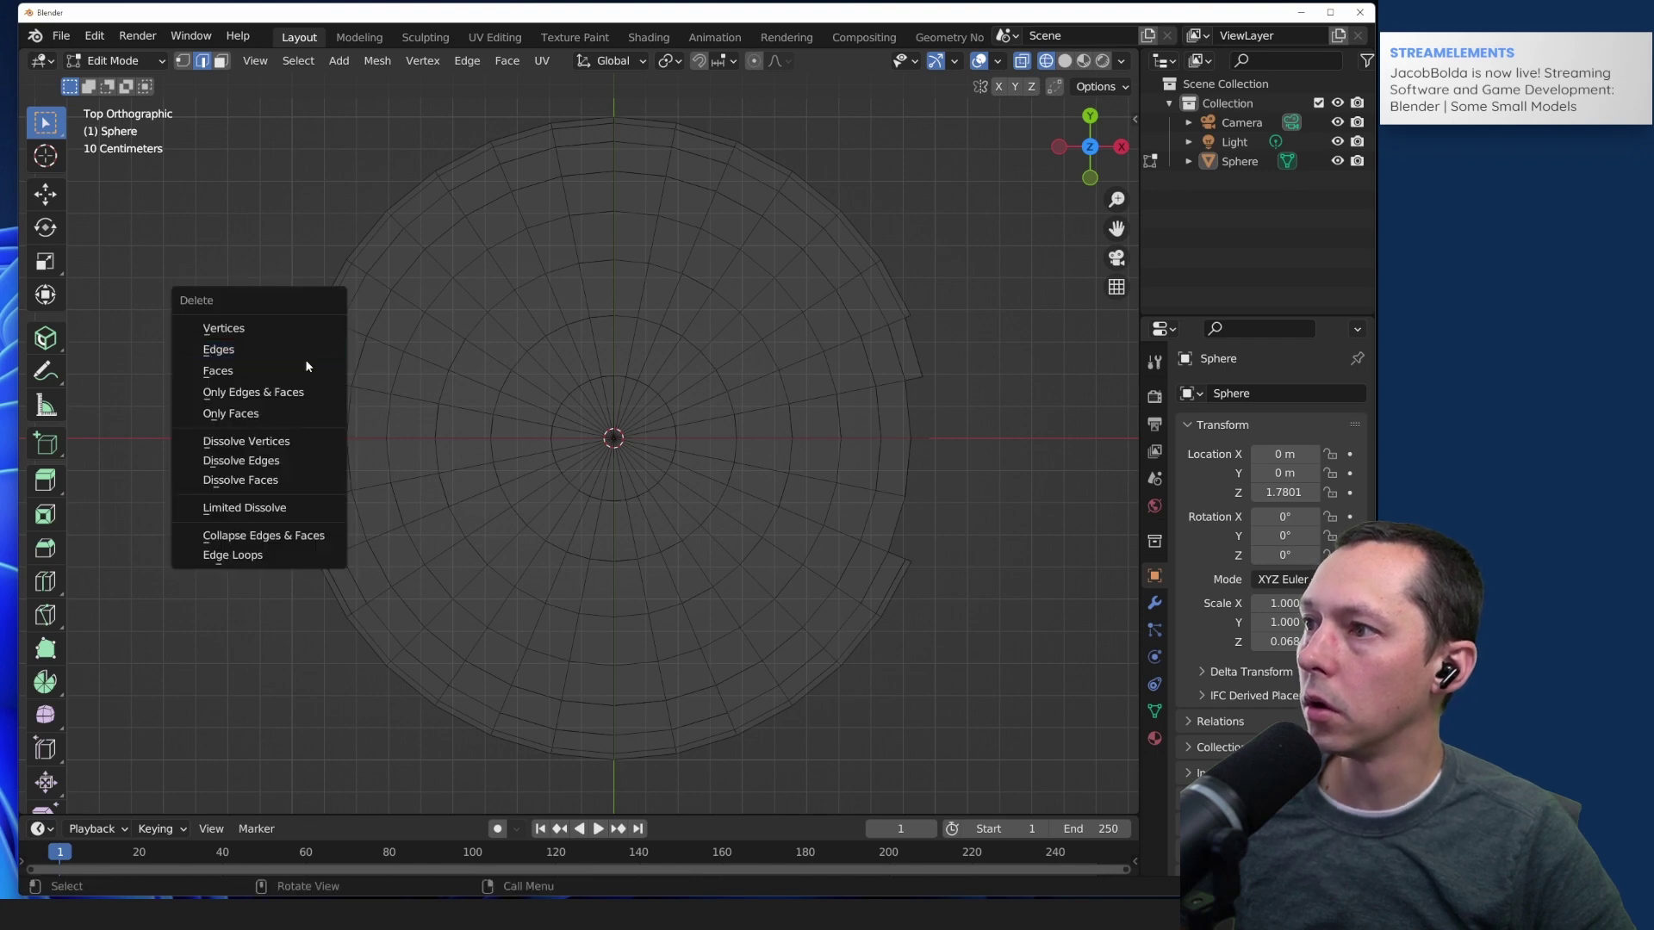
pyautogui.click(292, 353)
pyautogui.moveTo(321, 361); pyautogui.dragTo(294, 394)
pyautogui.press('x')
pyautogui.click(301, 372)
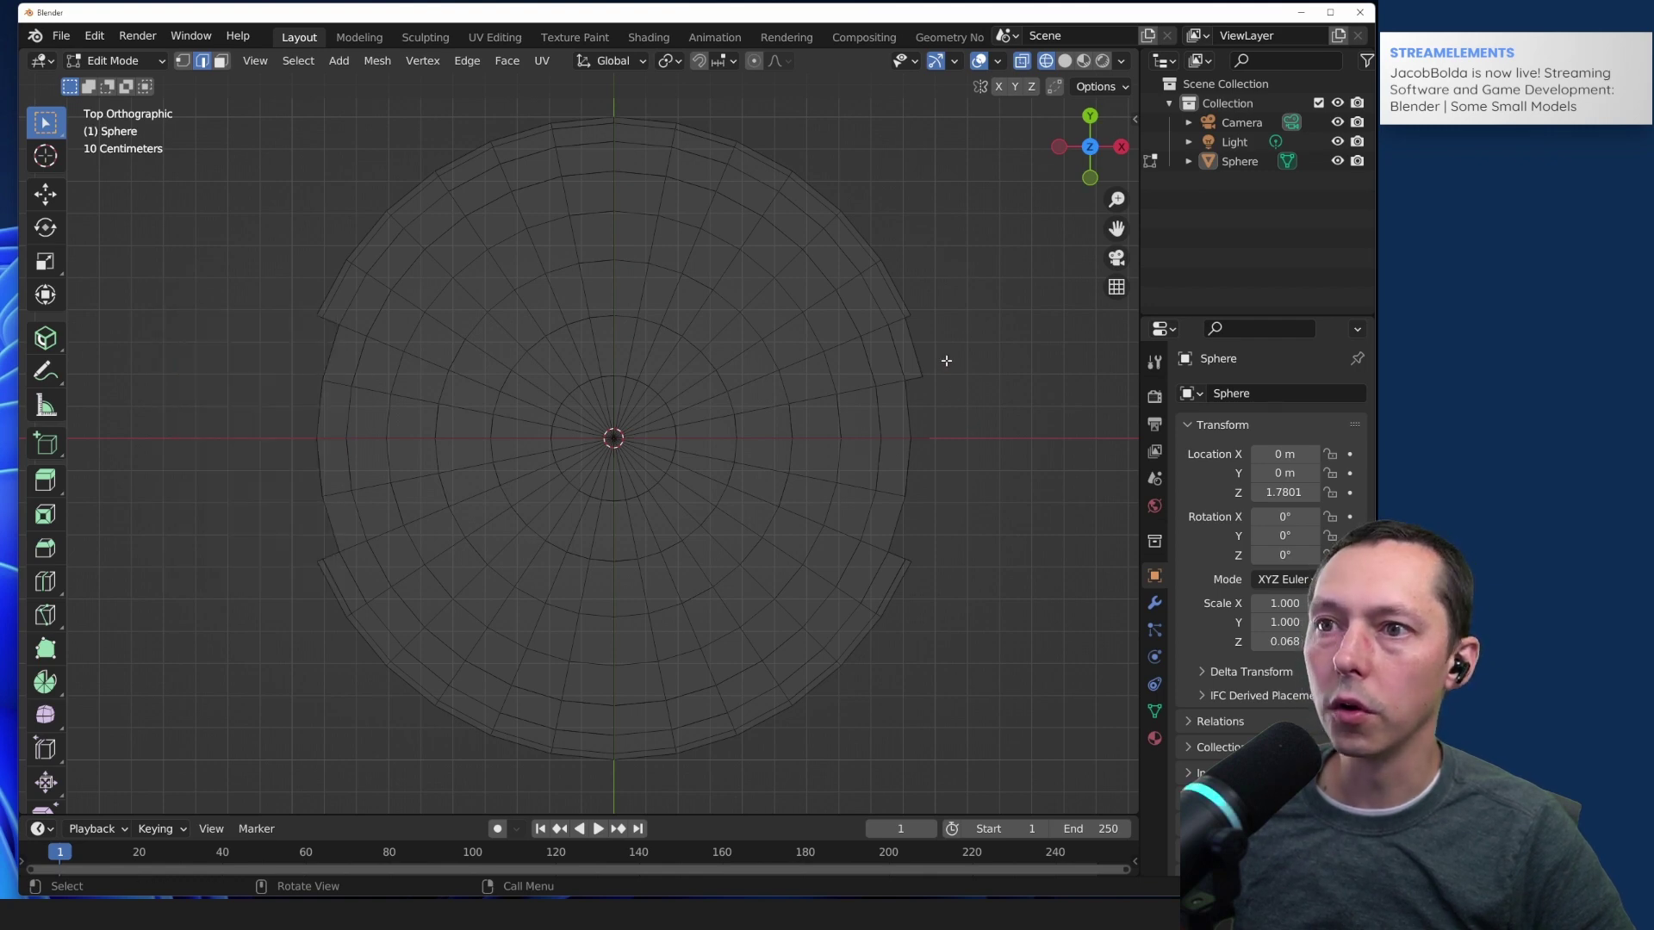
# Step: Delete the outer rim segment adjoining the positive X notch on its positive Y side to match the opposite end
pyautogui.moveTo(945, 358); pyautogui.dragTo(919, 388)
pyautogui.press('x')
pyautogui.click(921, 387)
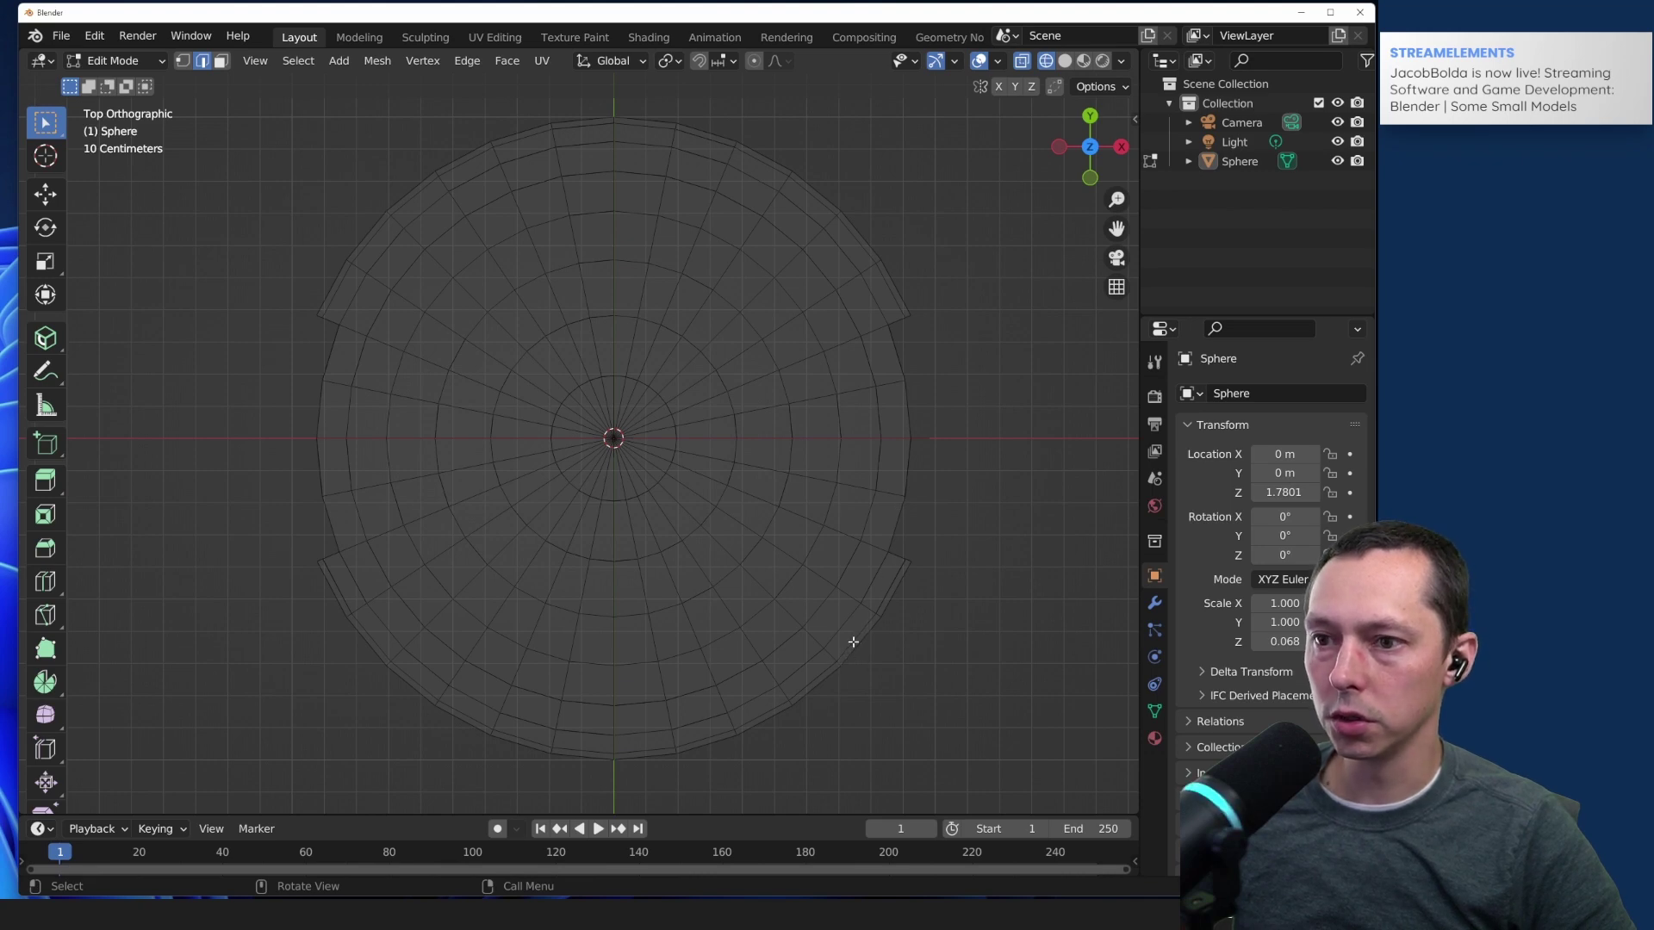
# Step: Delete the outer edges of two rim segments on the negative Y side of the positive X notch
pyautogui.moveTo(916, 598); pyautogui.dragTo(896, 639)
pyautogui.press('b')
pyautogui.moveTo(922, 551); pyautogui.dragTo(882, 603)
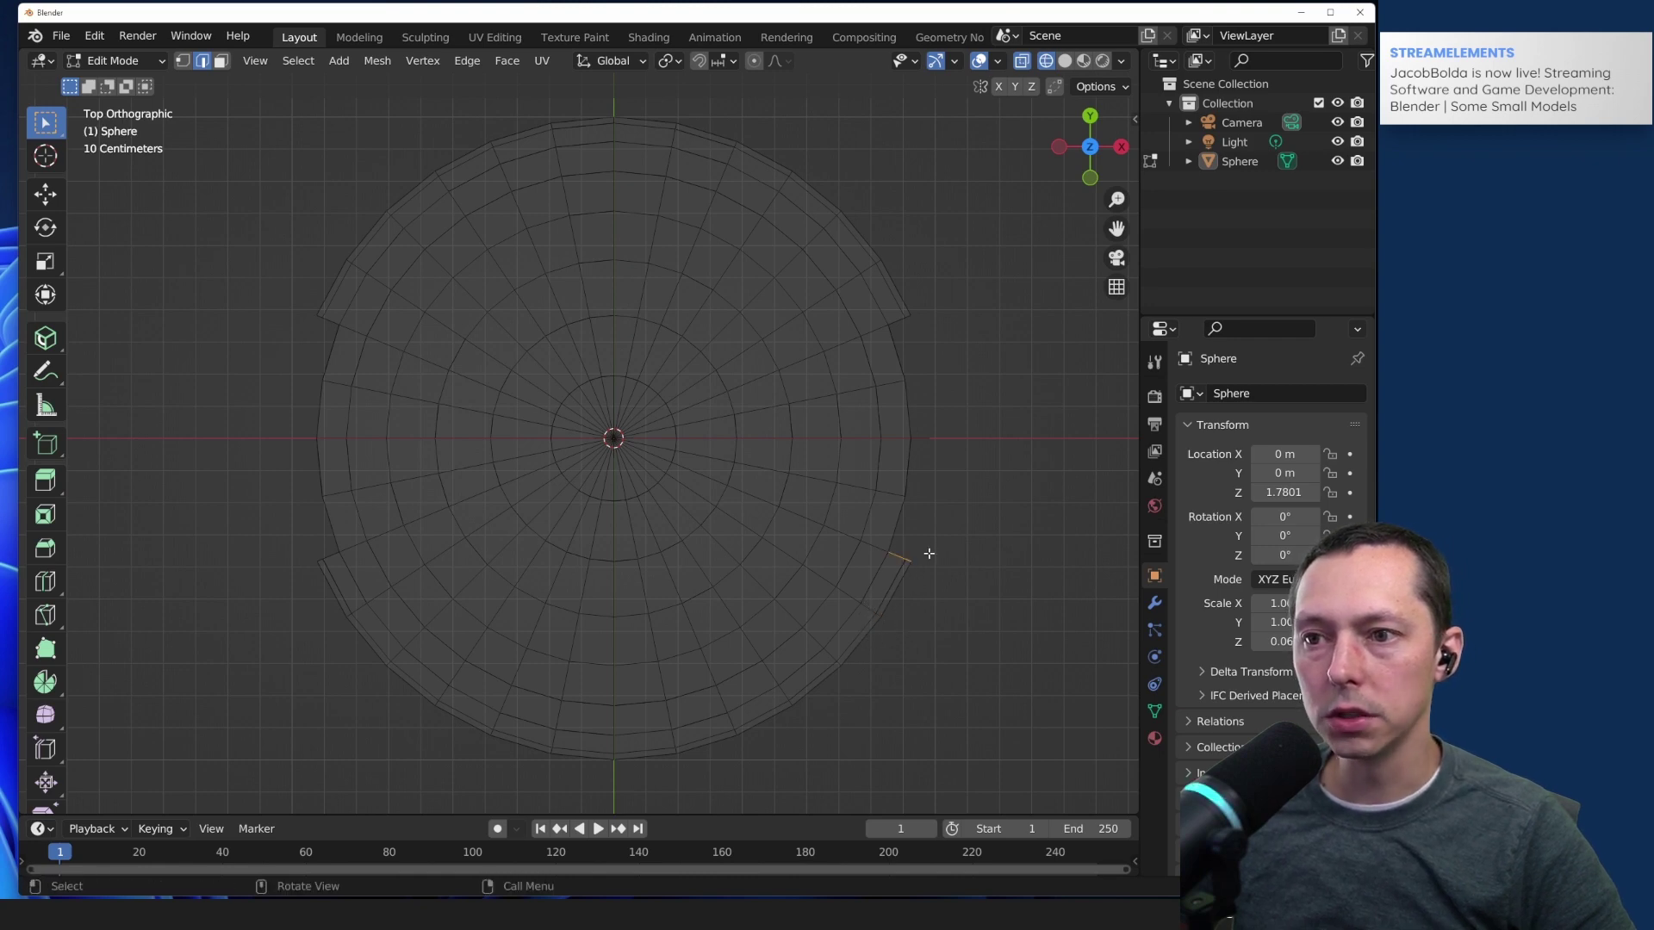
pyautogui.keyDown('shift'); pyautogui.click(900, 596); pyautogui.keyUp('shift')
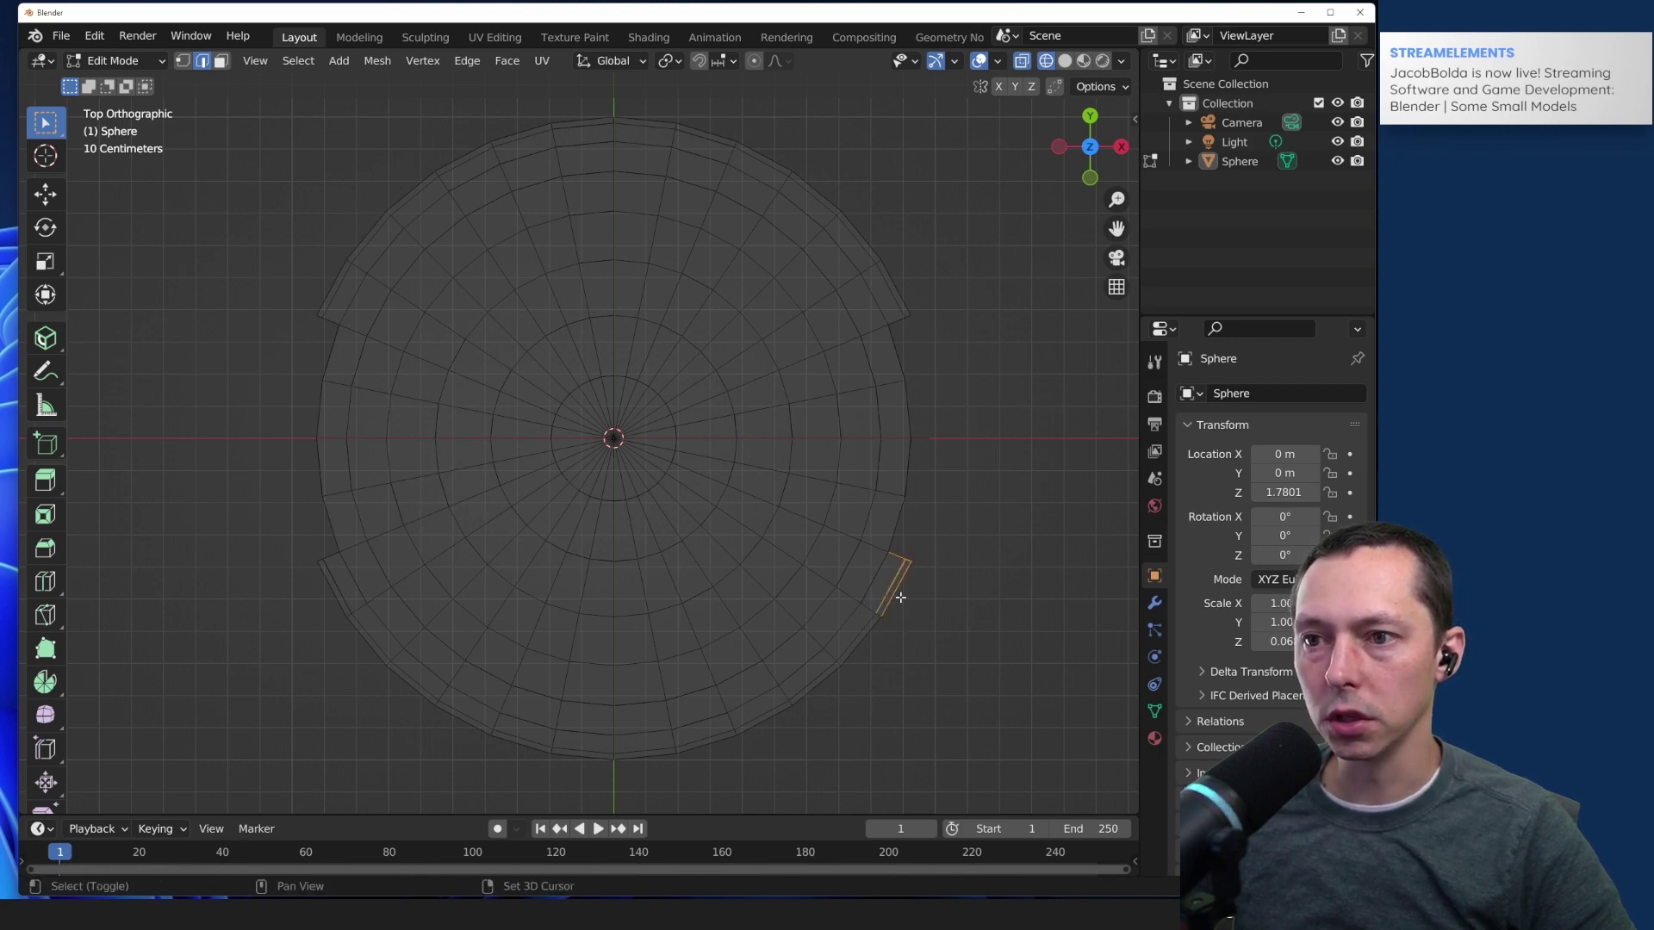
pyautogui.press('x')
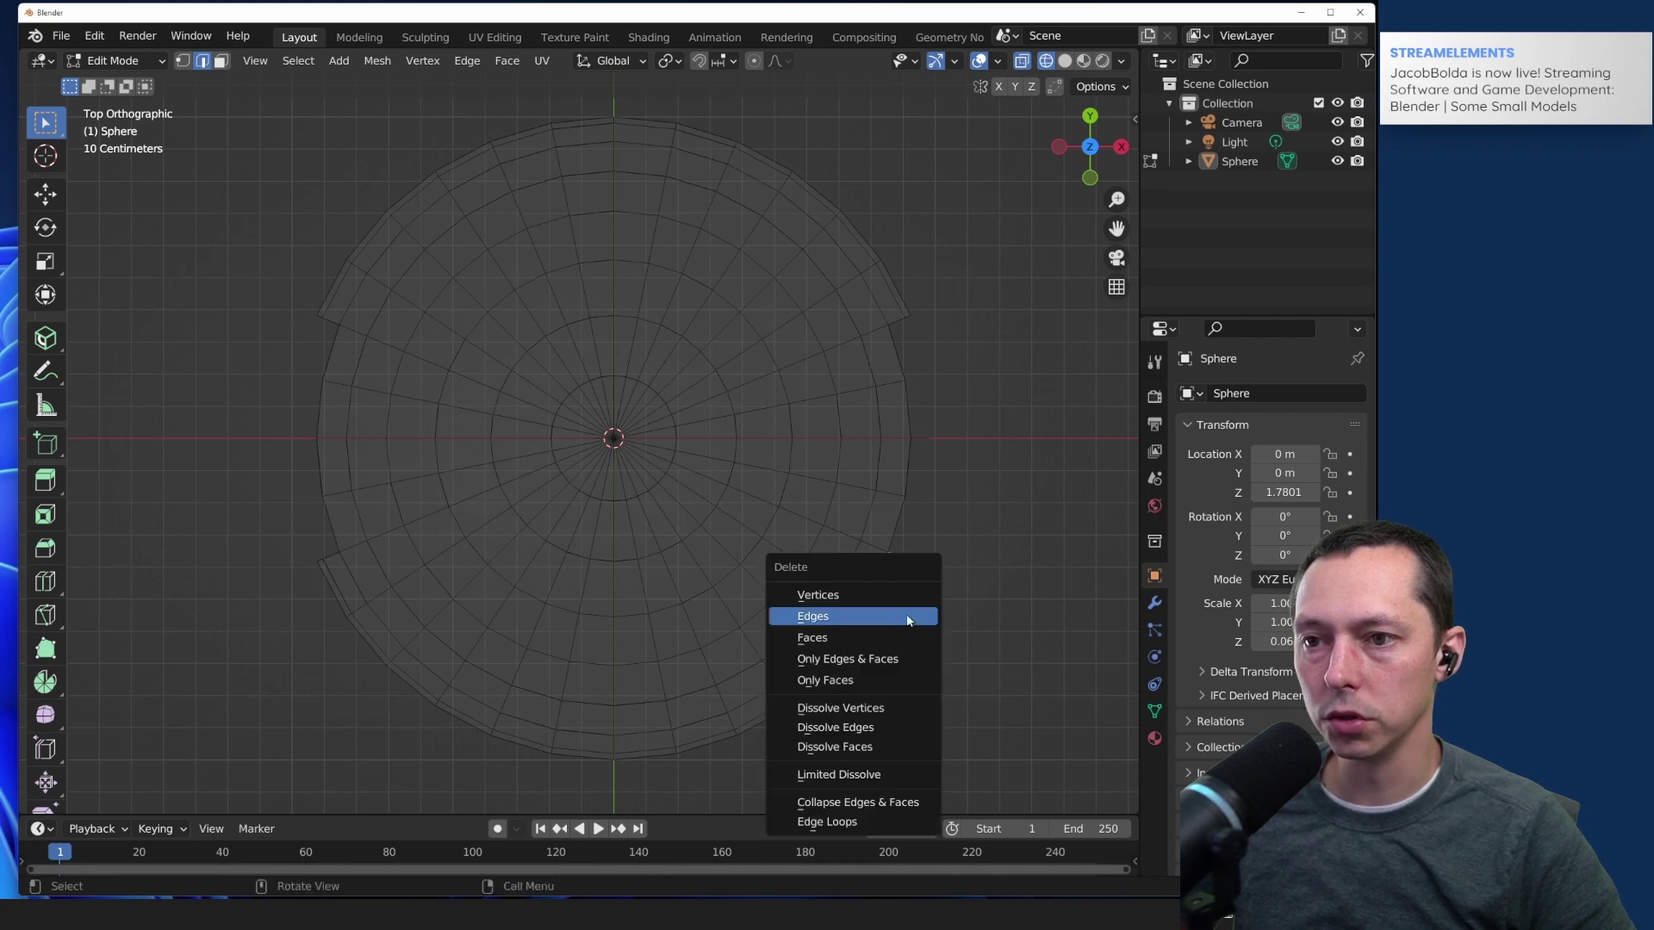
pyautogui.click(901, 617)
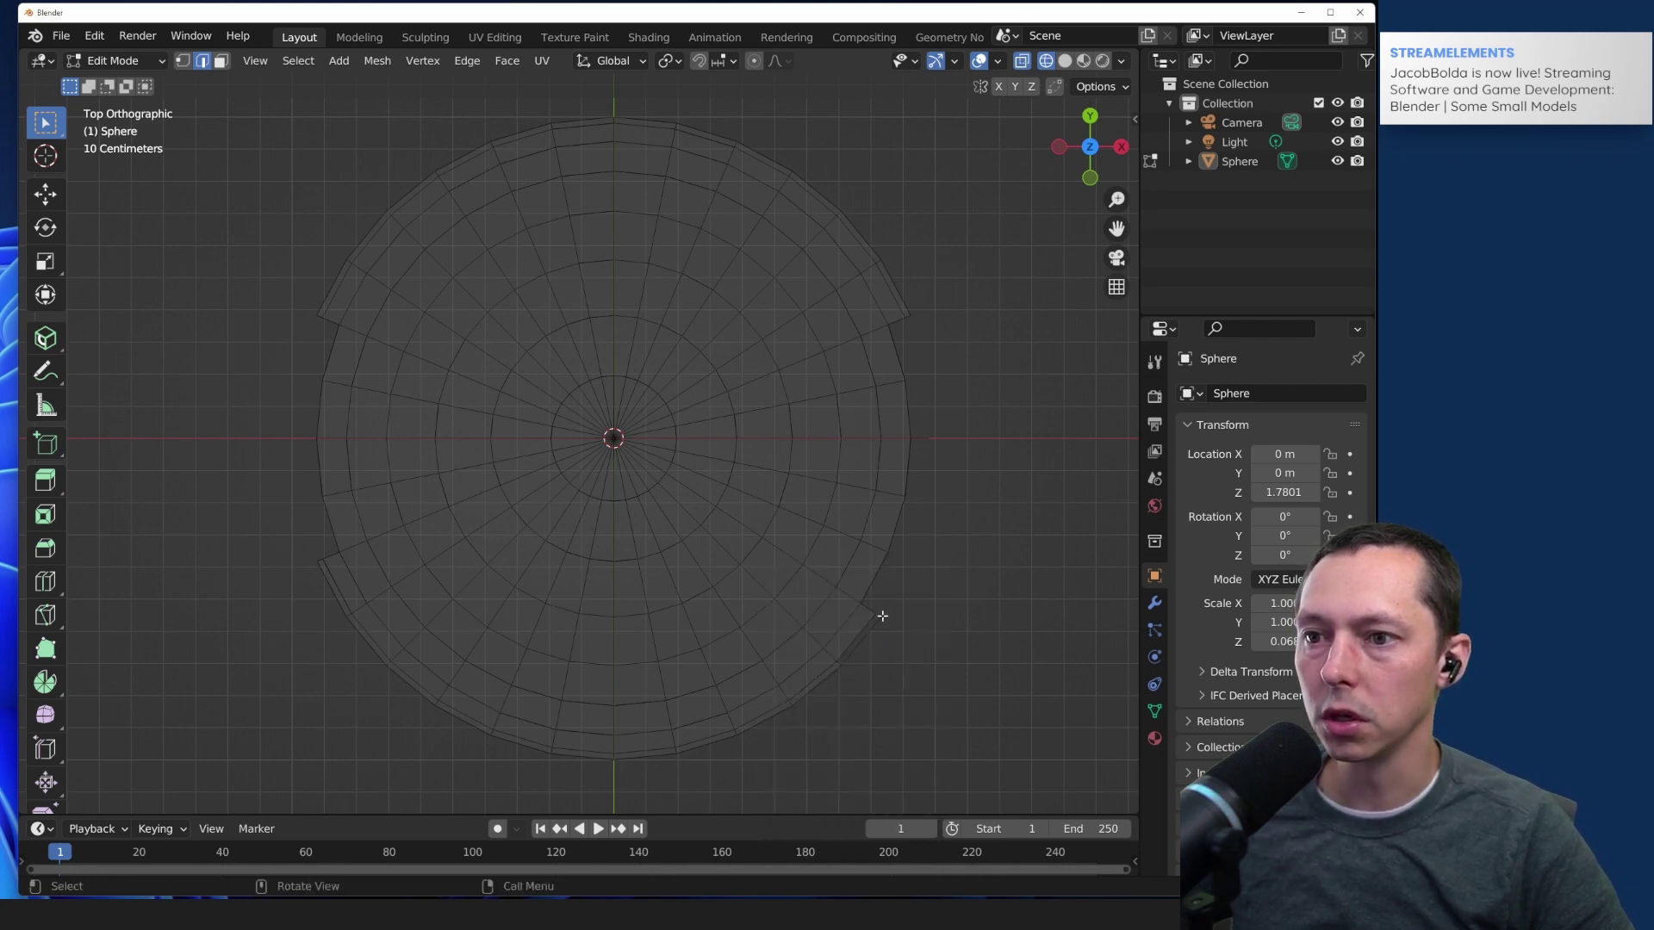
pyautogui.keyDown('shift'); pyautogui.click(875, 627); pyautogui.keyUp('shift')
pyautogui.press('x')
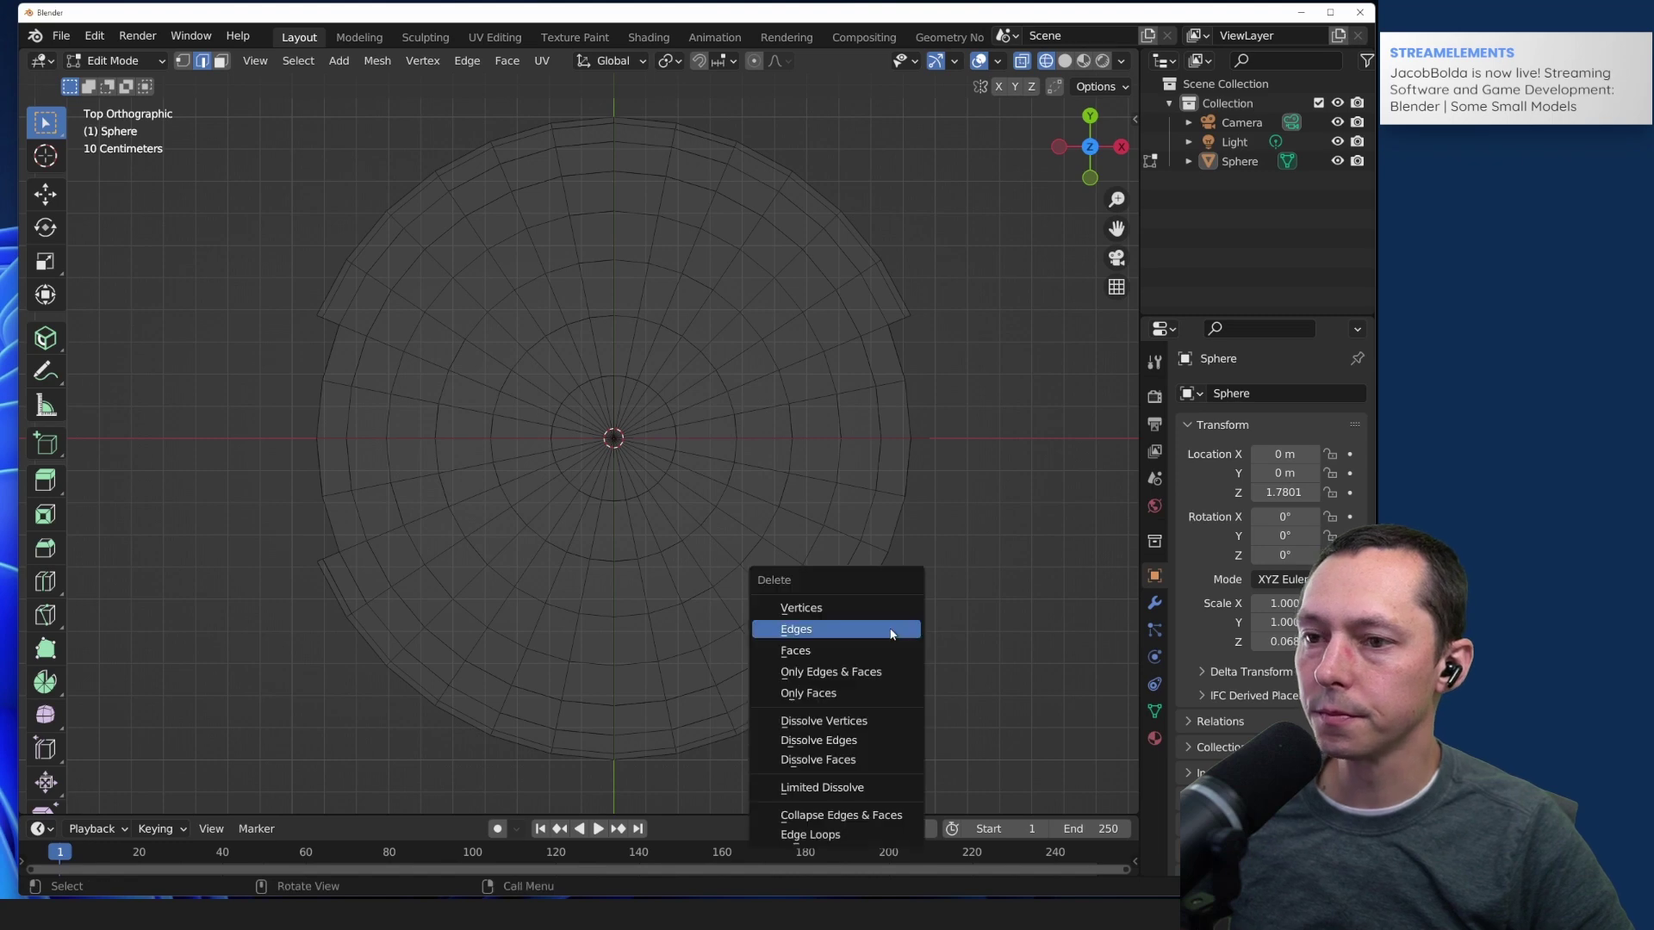
pyautogui.click(887, 632)
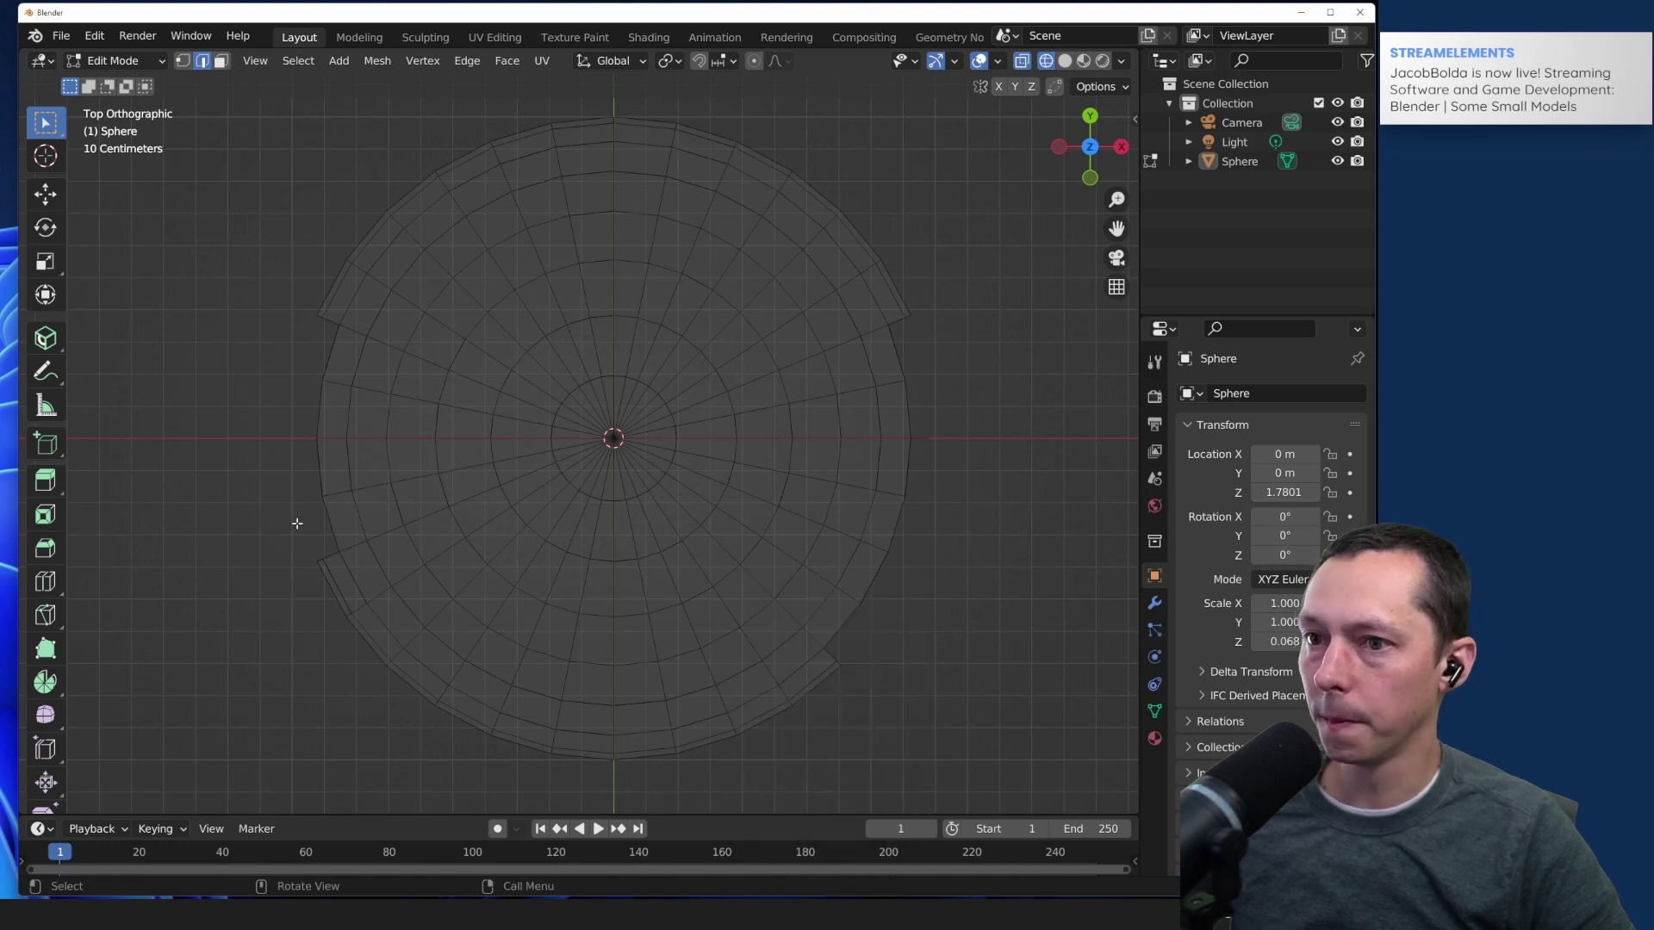
# Step: Delete the outer edges of the two matching rim segments on the negative Y side of the negative X notch
pyautogui.keyDown('shift'); pyautogui.click(316, 564); pyautogui.keyUp('shift')
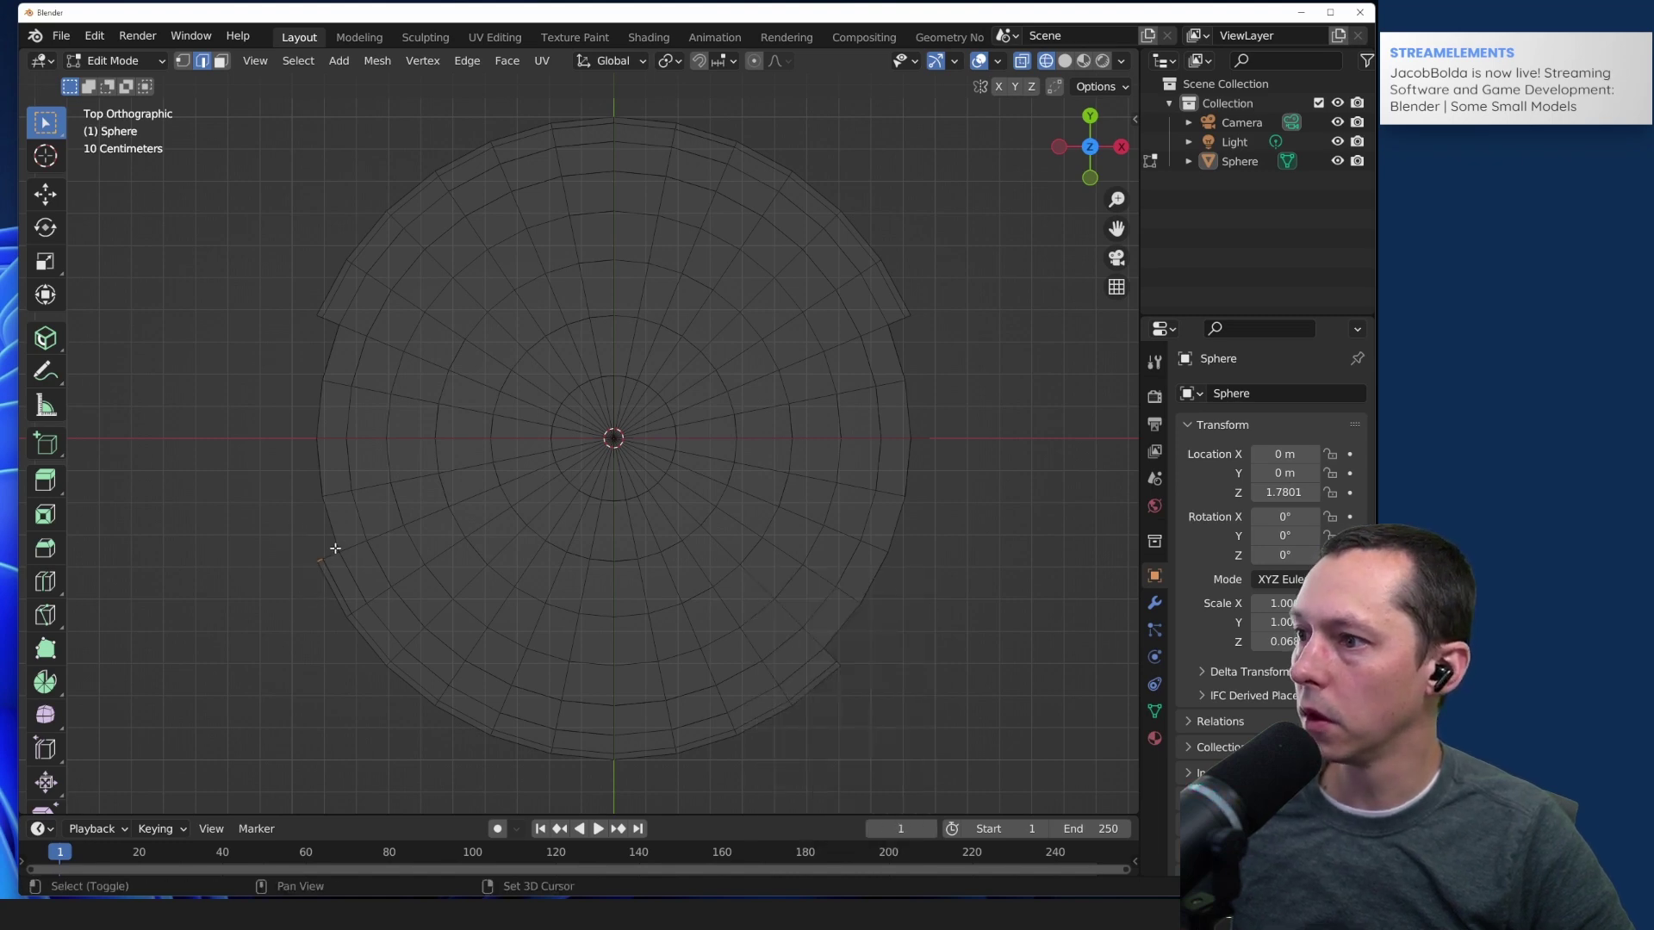
pyautogui.keyDown('shift'); pyautogui.click(332, 584); pyautogui.keyUp('shift')
pyautogui.press('x')
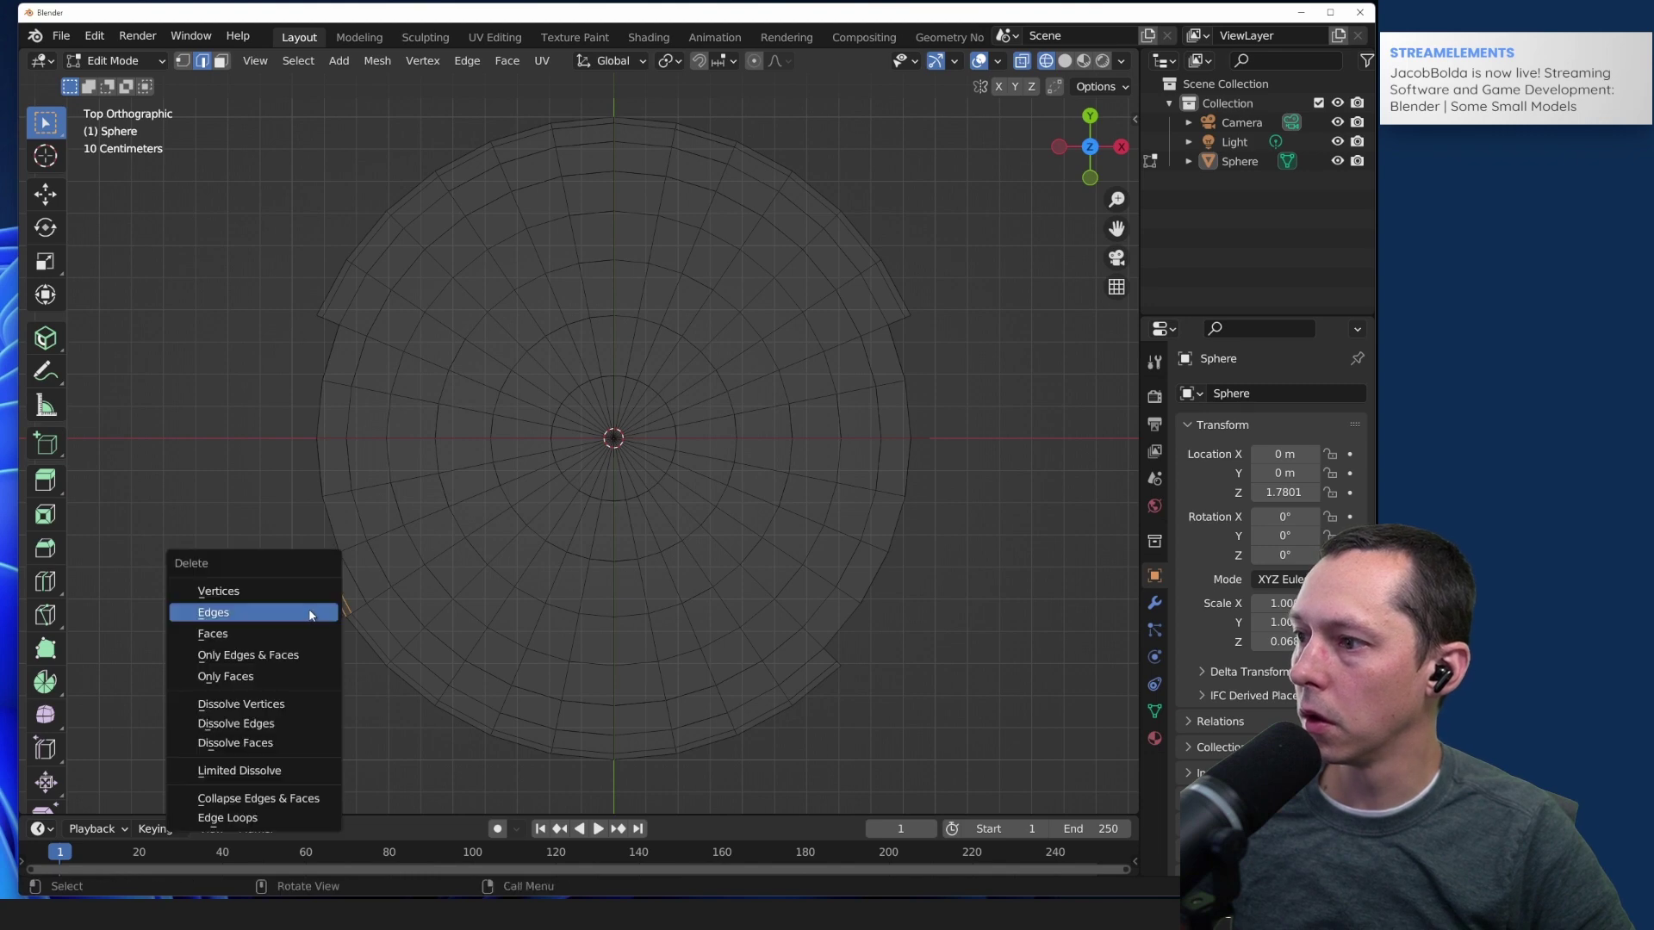
pyautogui.click(312, 613)
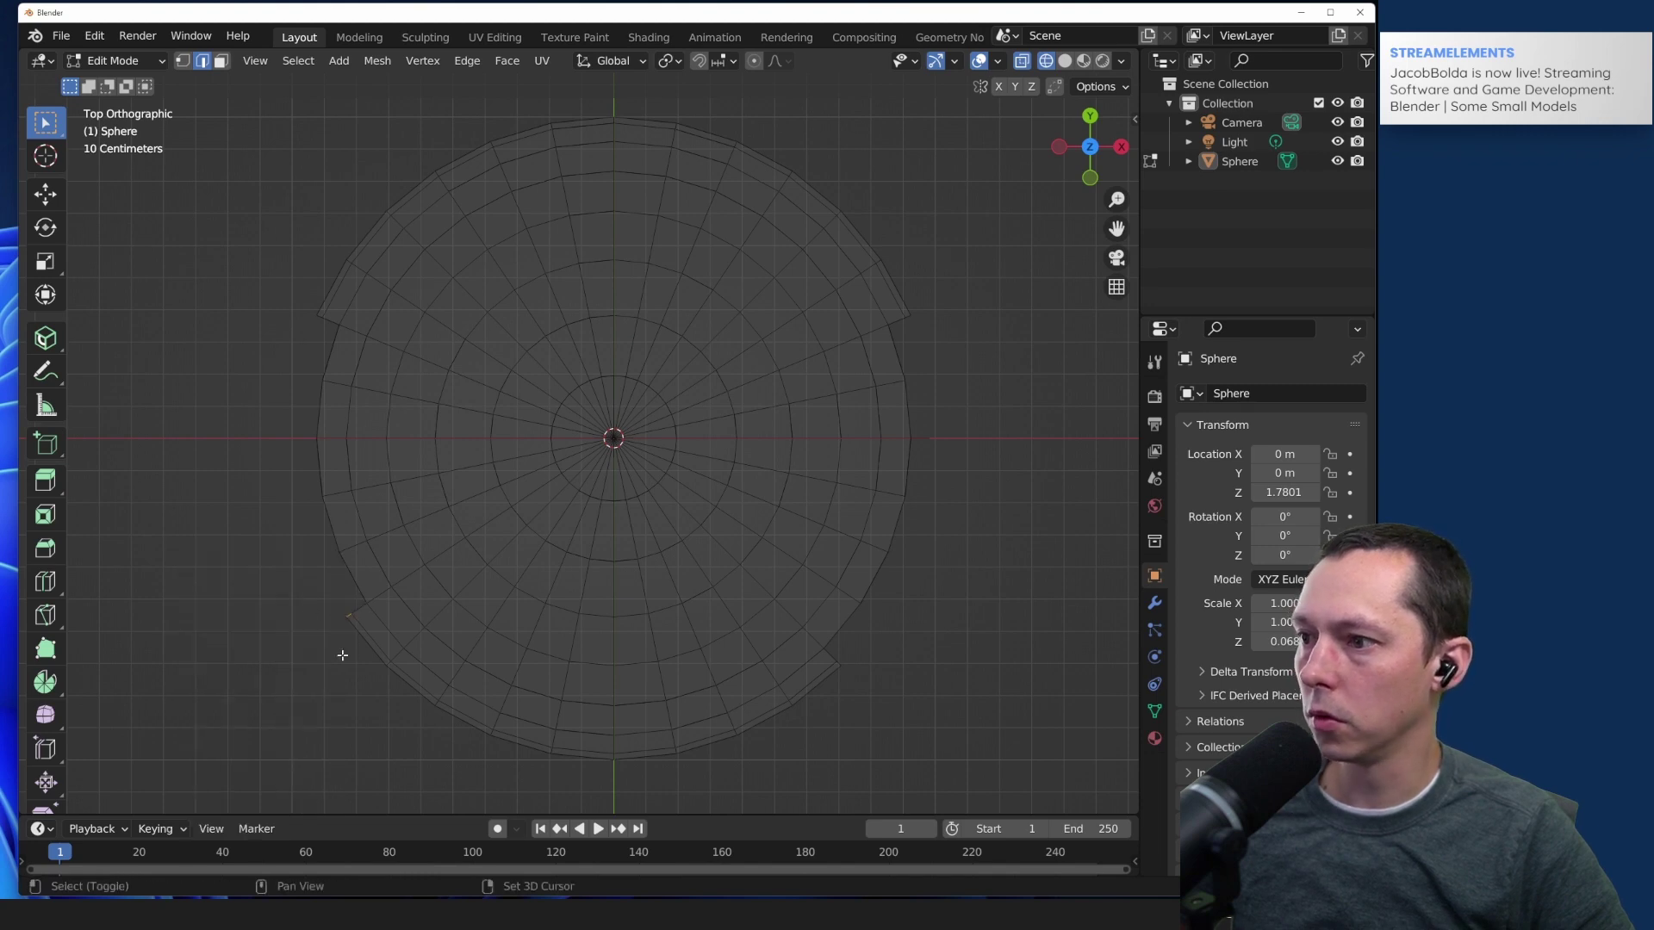
pyautogui.keyDown('shift'); pyautogui.click(344, 645); pyautogui.keyUp('shift')
pyautogui.press('x')
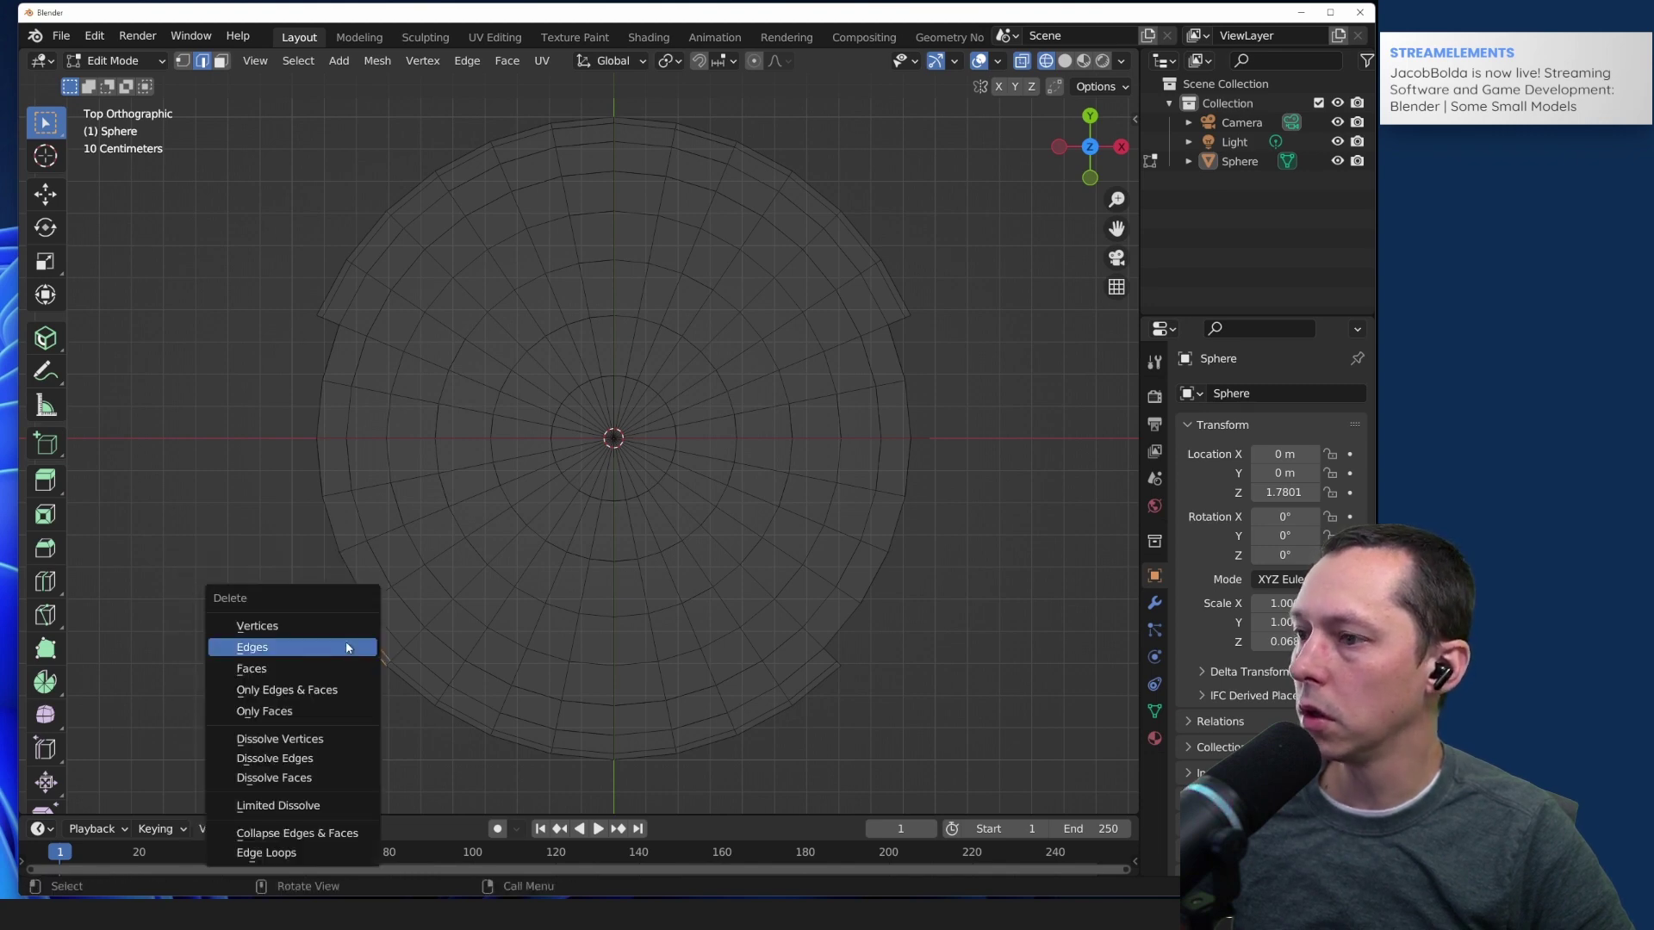
pyautogui.click(347, 647)
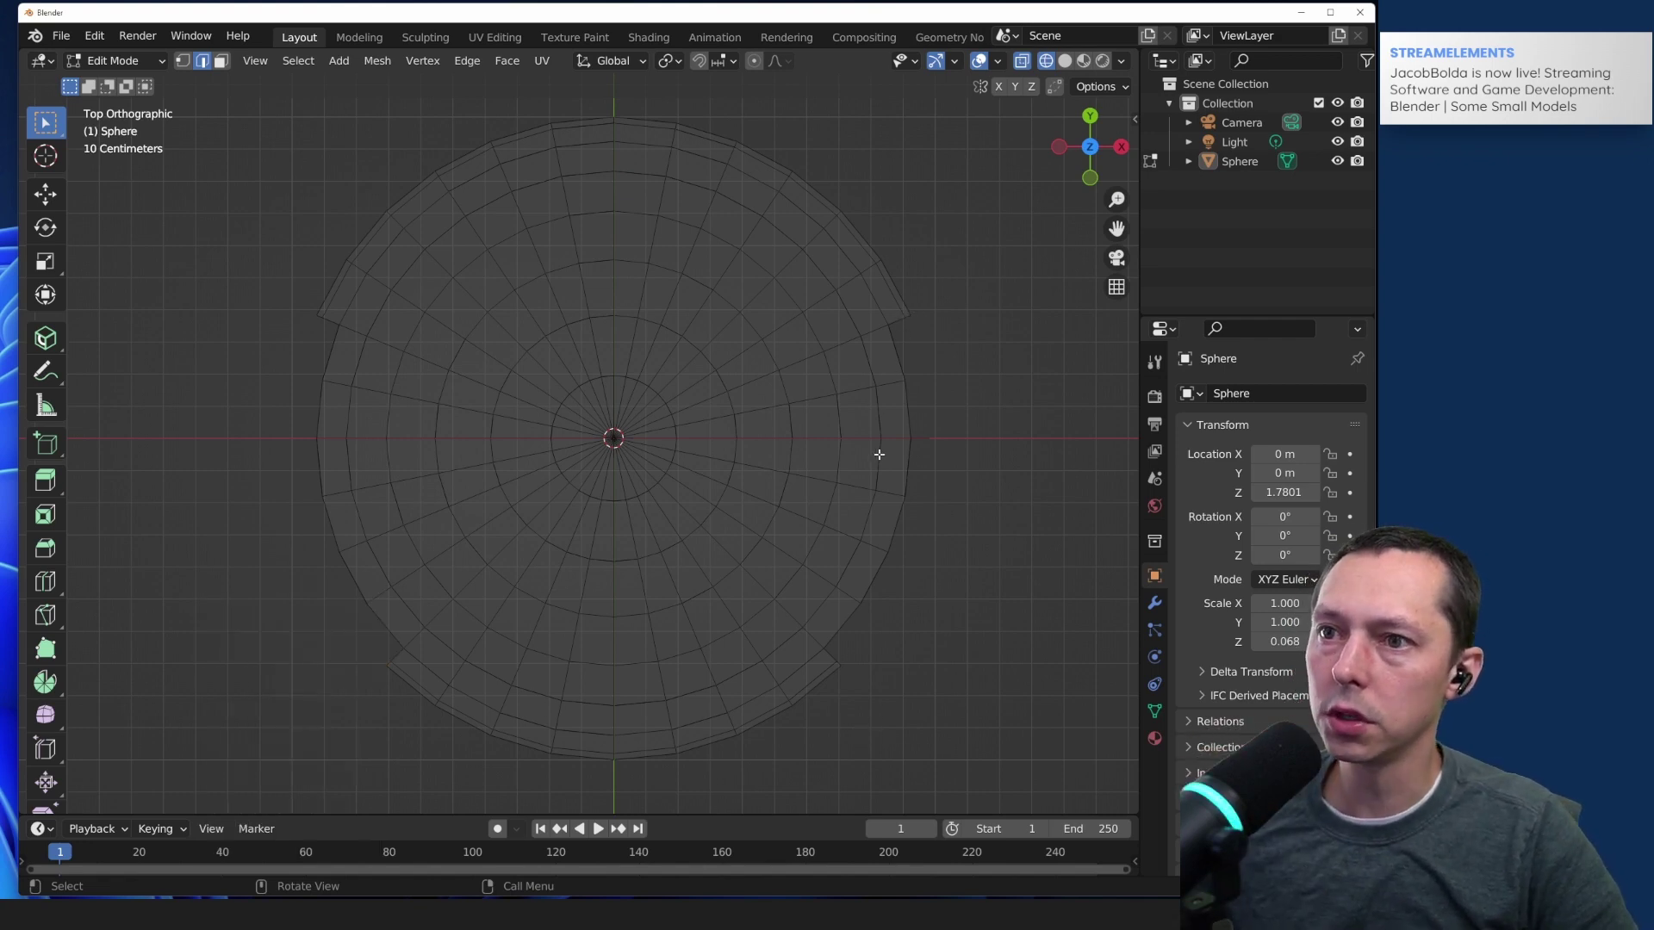
# Step: Deepen the positive X notch by deleting the next ring's edges from just above the X axis to the notch's negative Y end
pyautogui.moveTo(919, 419); pyautogui.dragTo(893, 588)
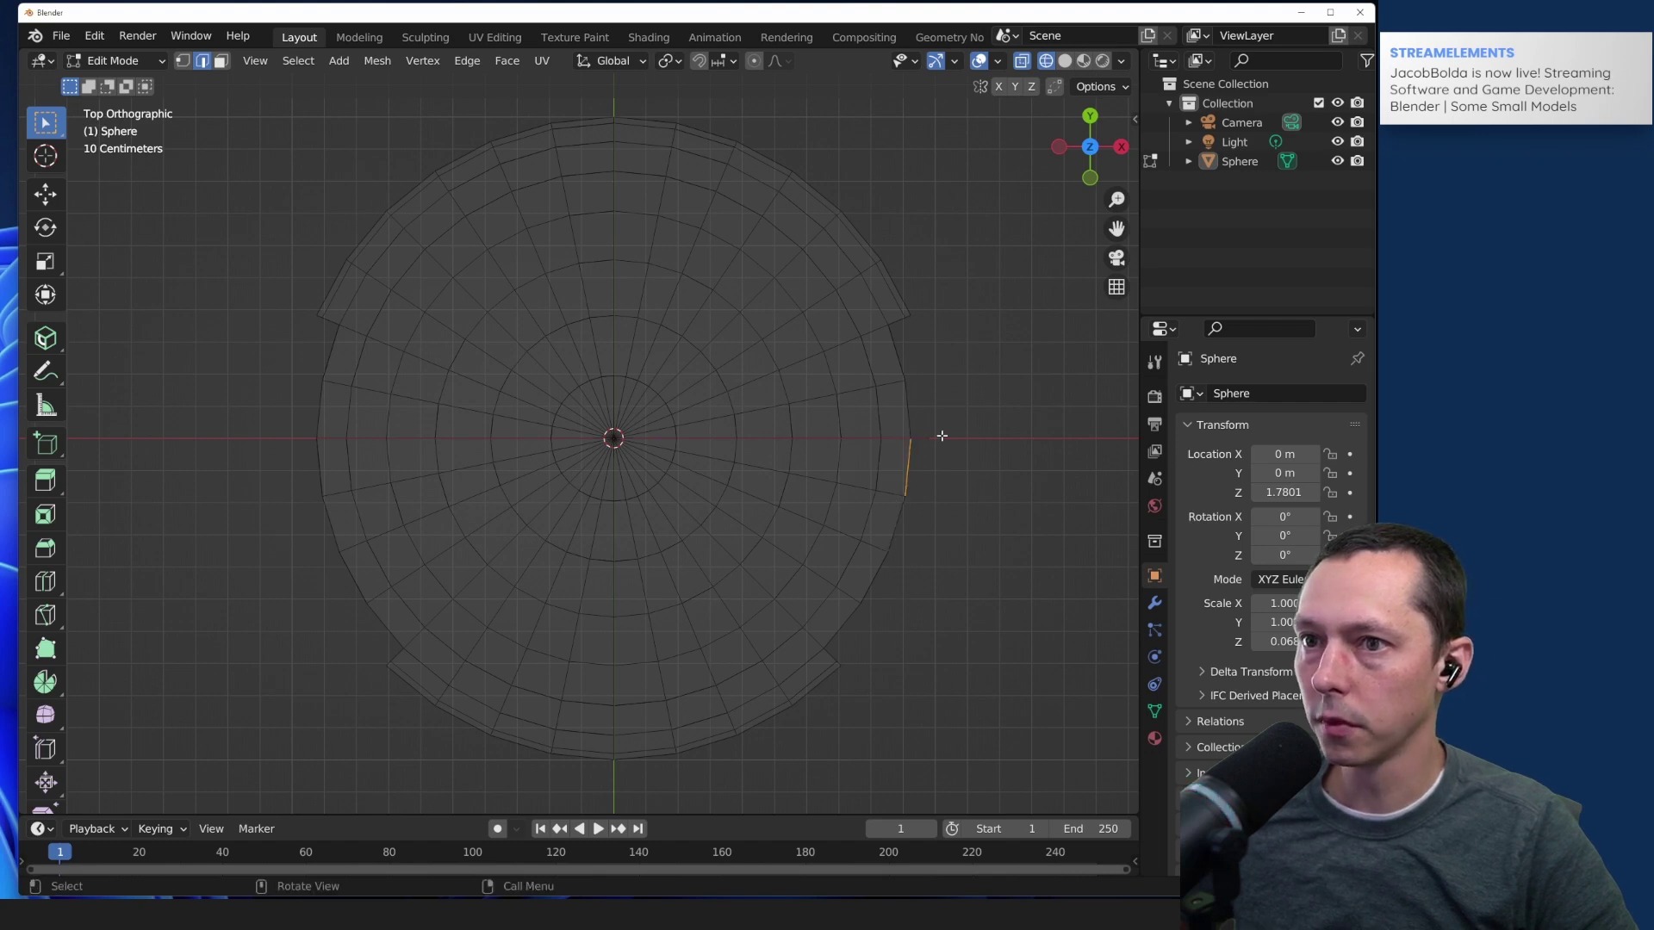
pyautogui.moveTo(935, 424); pyautogui.dragTo(889, 561)
pyautogui.moveTo(938, 406); pyautogui.dragTo(867, 620)
pyautogui.press('x')
pyautogui.click(912, 514)
pyautogui.press('x')
pyautogui.click(887, 601)
pyautogui.press('x')
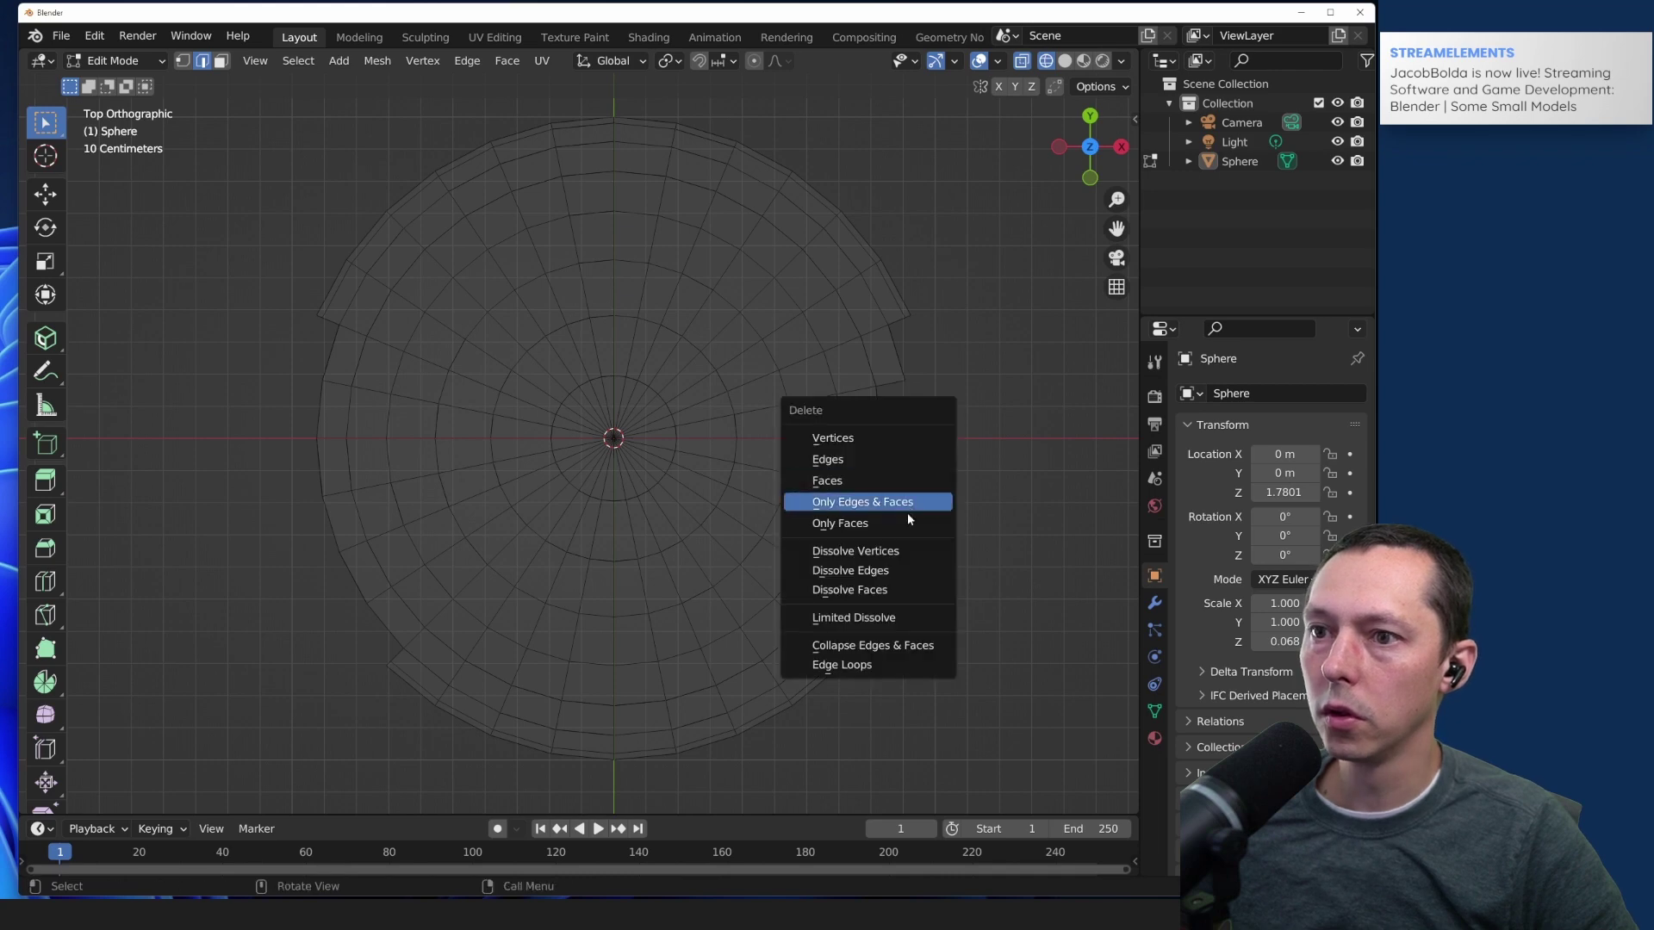
pyautogui.click(875, 462)
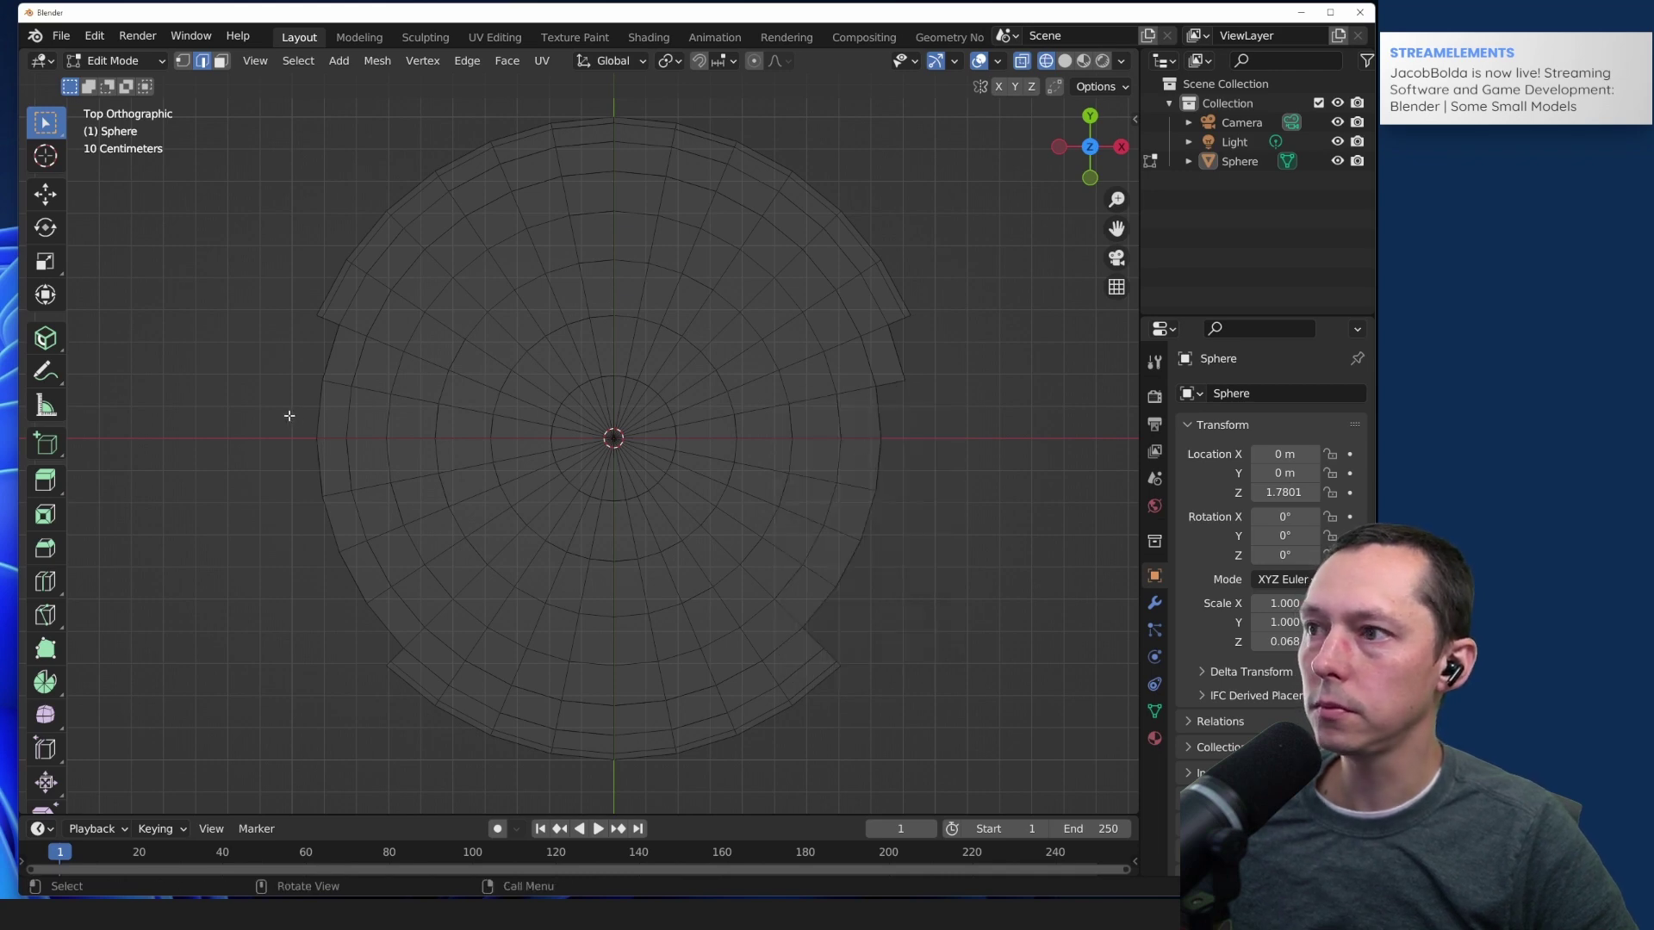
# Step: Deepen the negative X notch to match by deleting the next ring's edges from just above the X axis to its negative Y end
pyautogui.keyDown('shift'); pyautogui.moveTo(334, 400); pyautogui.dragTo(292, 575); pyautogui.keyUp('shift')
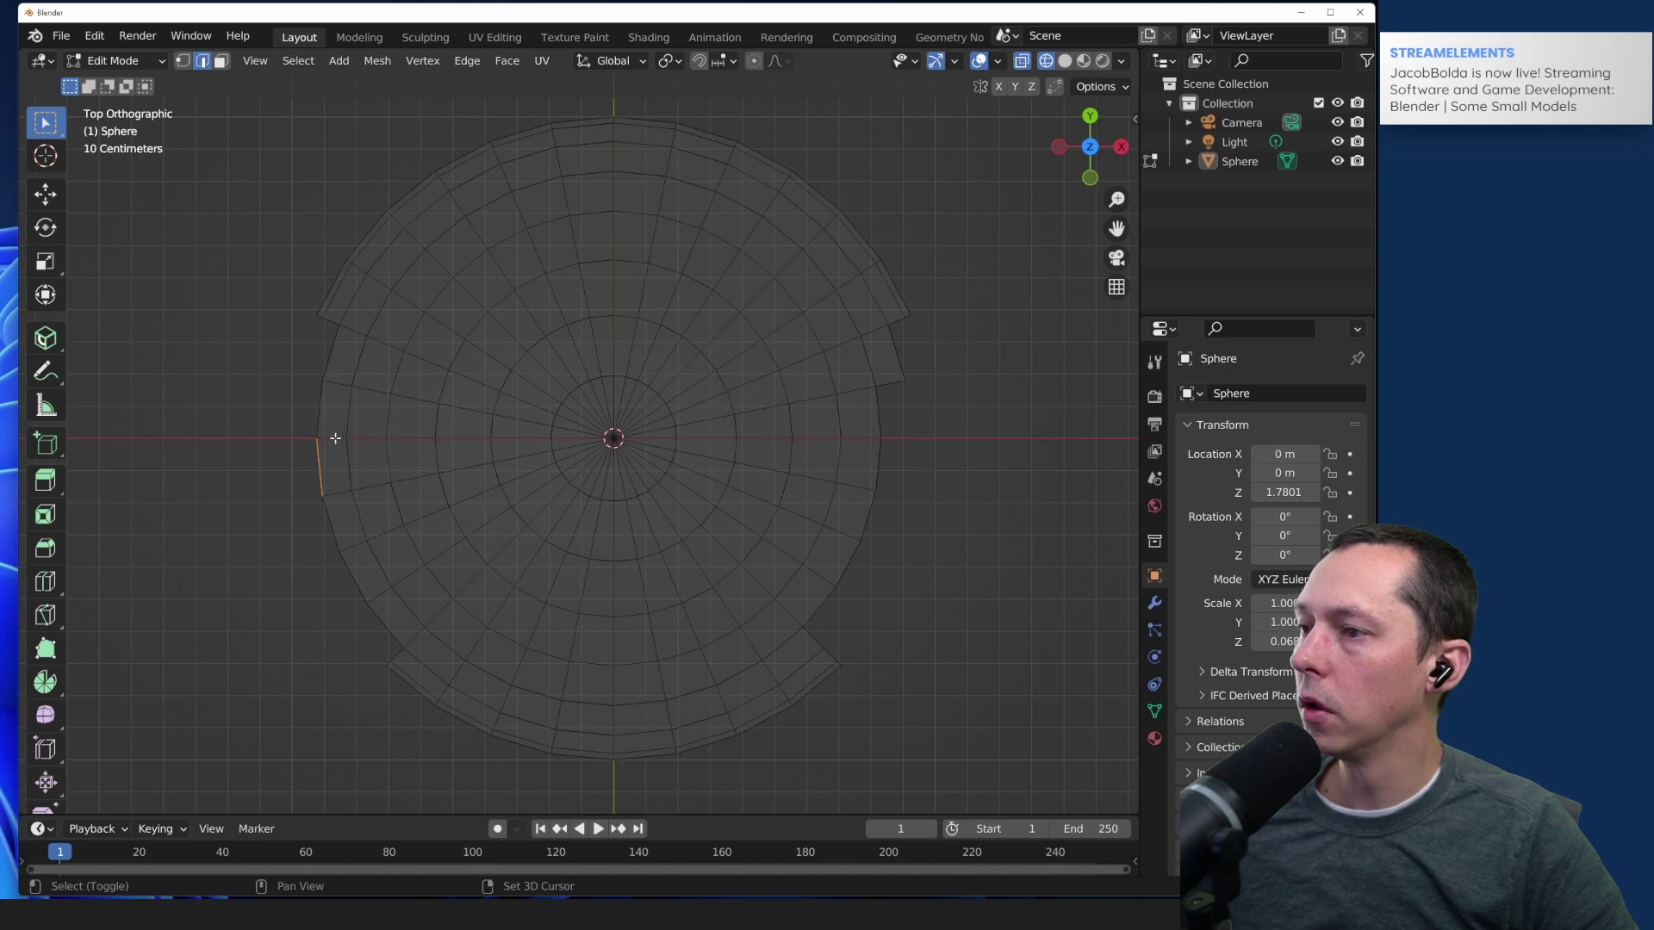
pyautogui.keyDown('shift'); pyautogui.moveTo(344, 408); pyautogui.dragTo(287, 577); pyautogui.keyUp('shift')
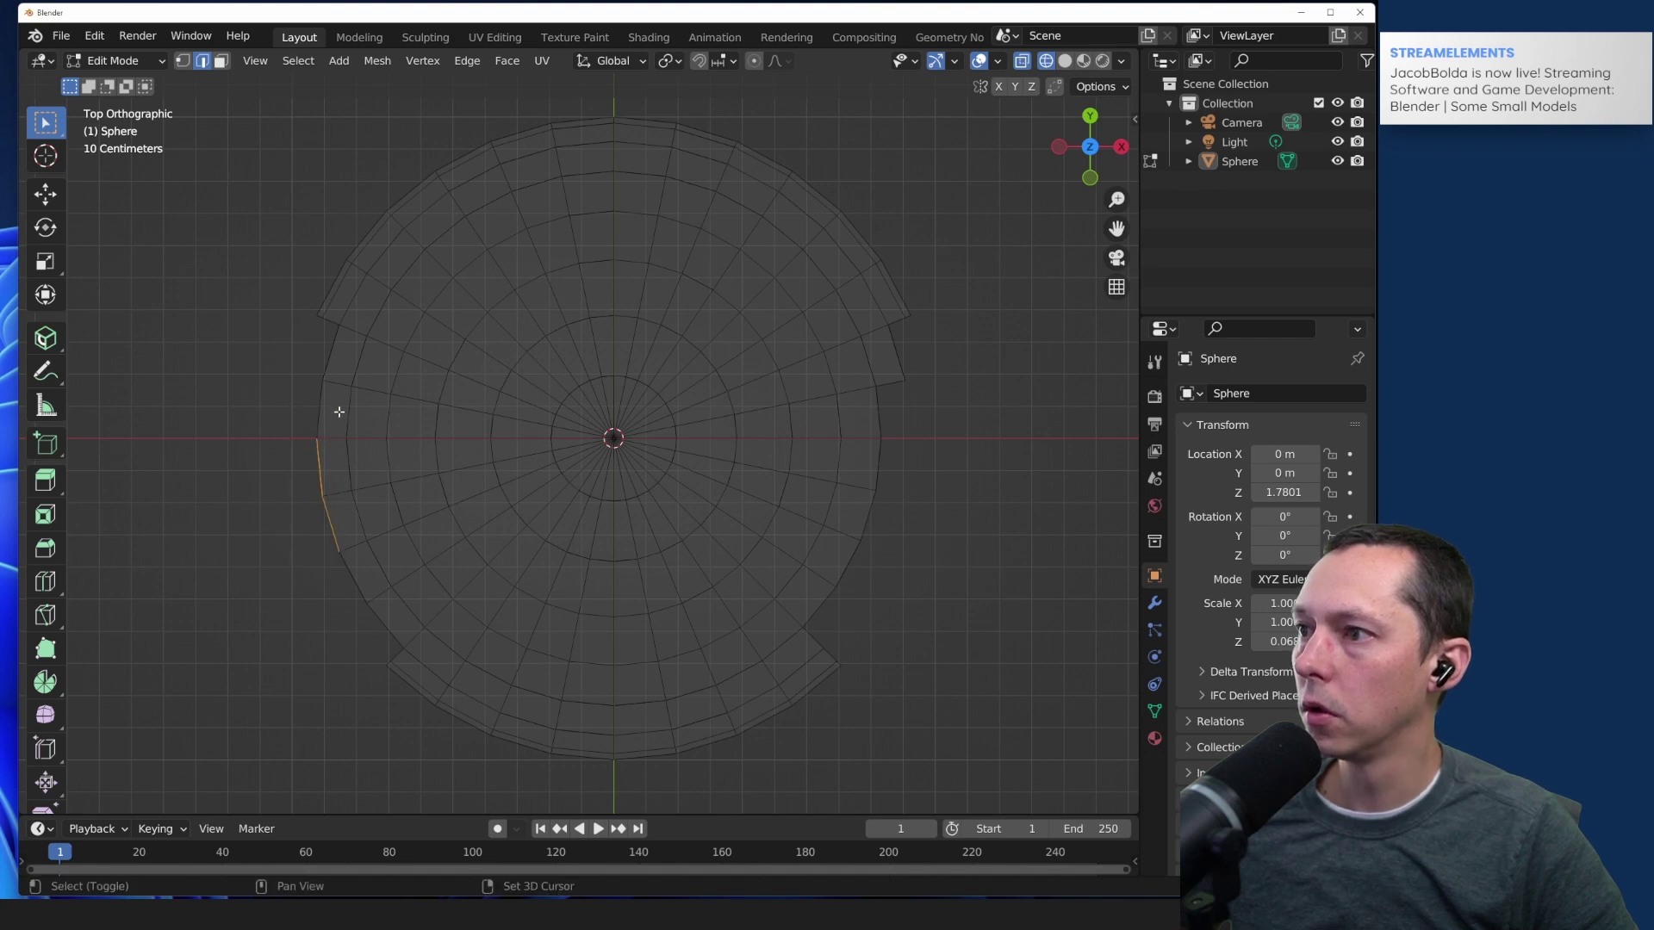
pyautogui.keyDown('shift'); pyautogui.moveTo(338, 411); pyautogui.dragTo(318, 636); pyautogui.keyUp('shift')
pyautogui.press('x')
pyautogui.click(294, 536)
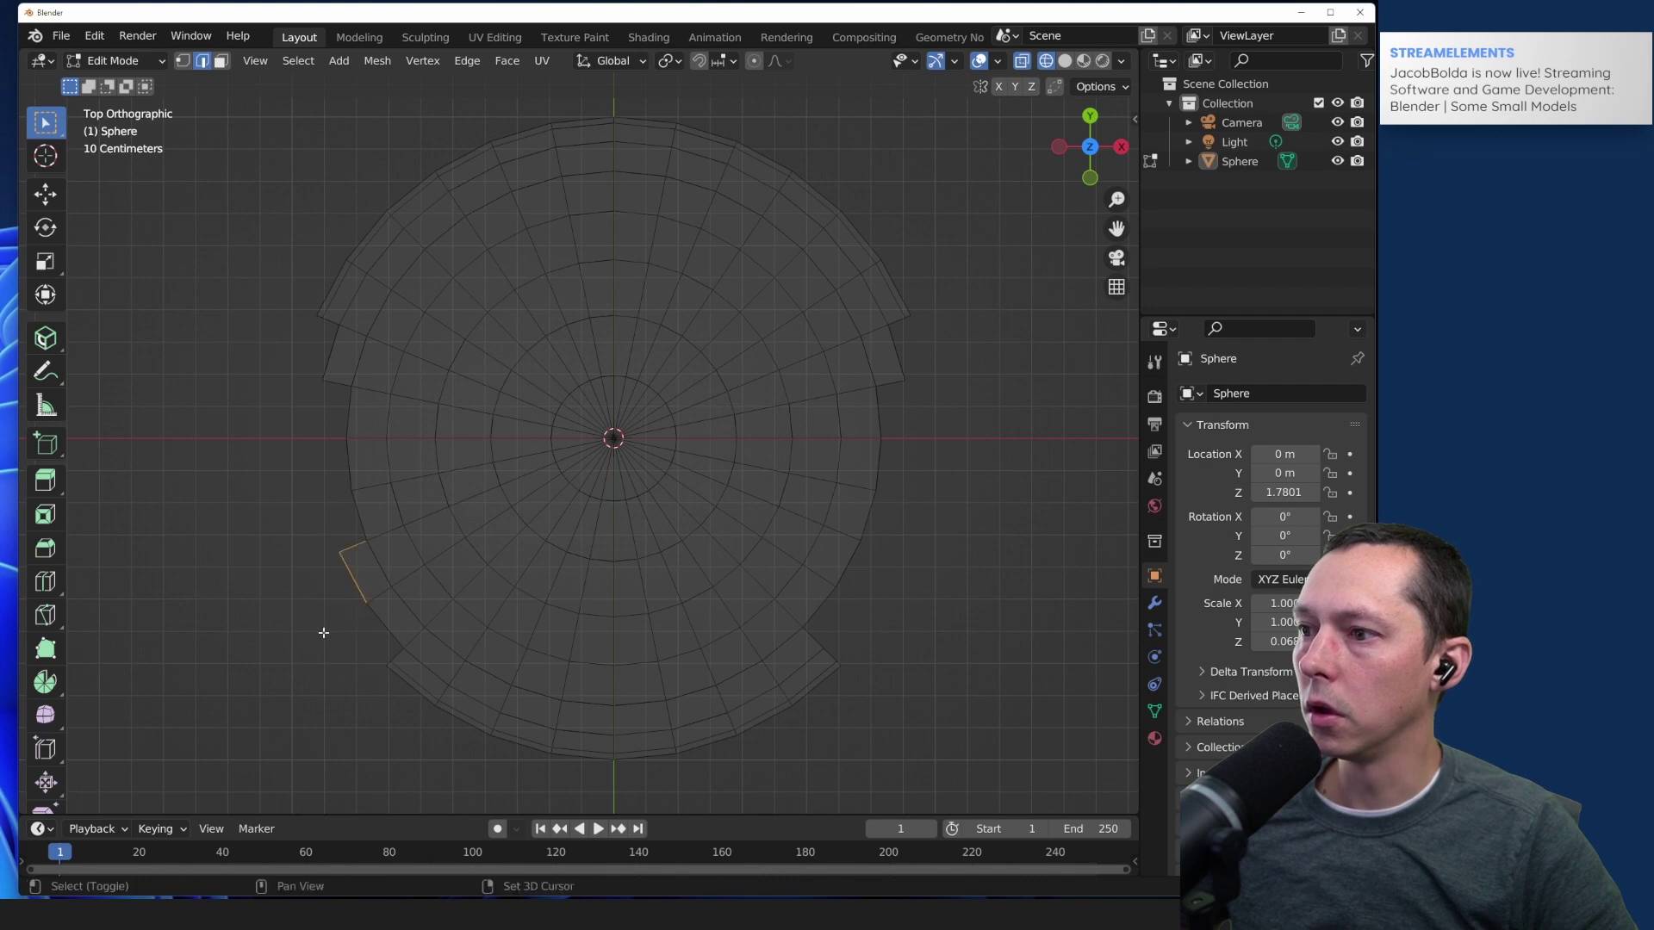
pyautogui.press('x')
pyautogui.click(355, 572)
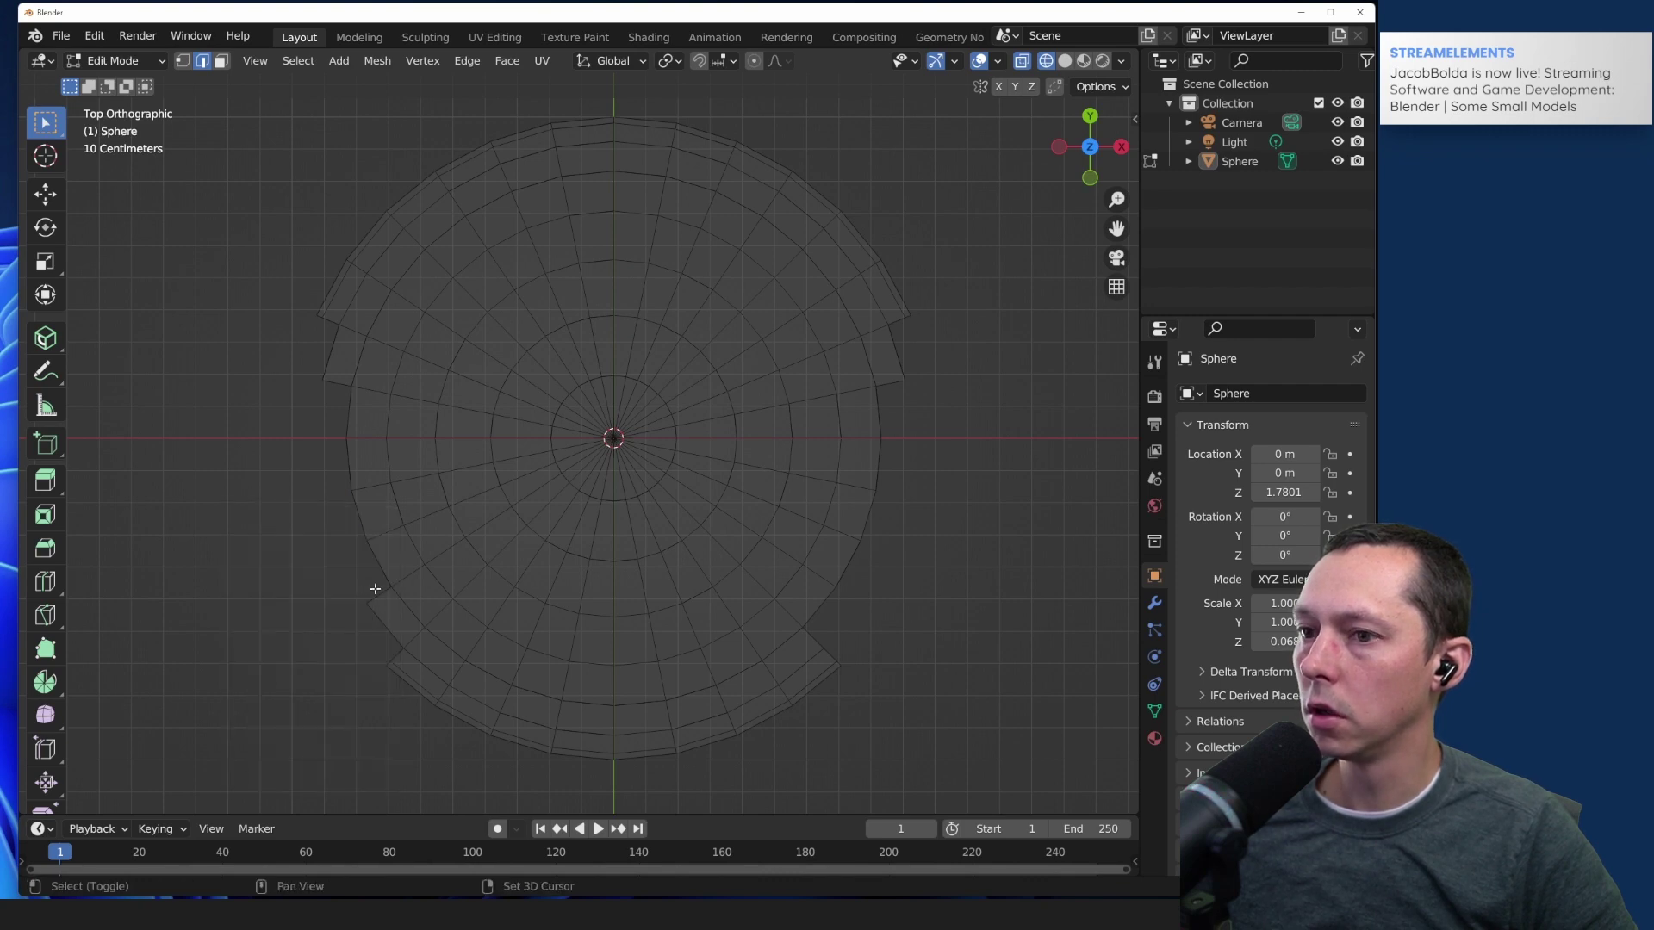
pyautogui.keyDown('shift'); pyautogui.moveTo(376, 588); pyautogui.dragTo(355, 652); pyautogui.keyUp('shift')
pyautogui.press('x')
pyautogui.click(362, 629)
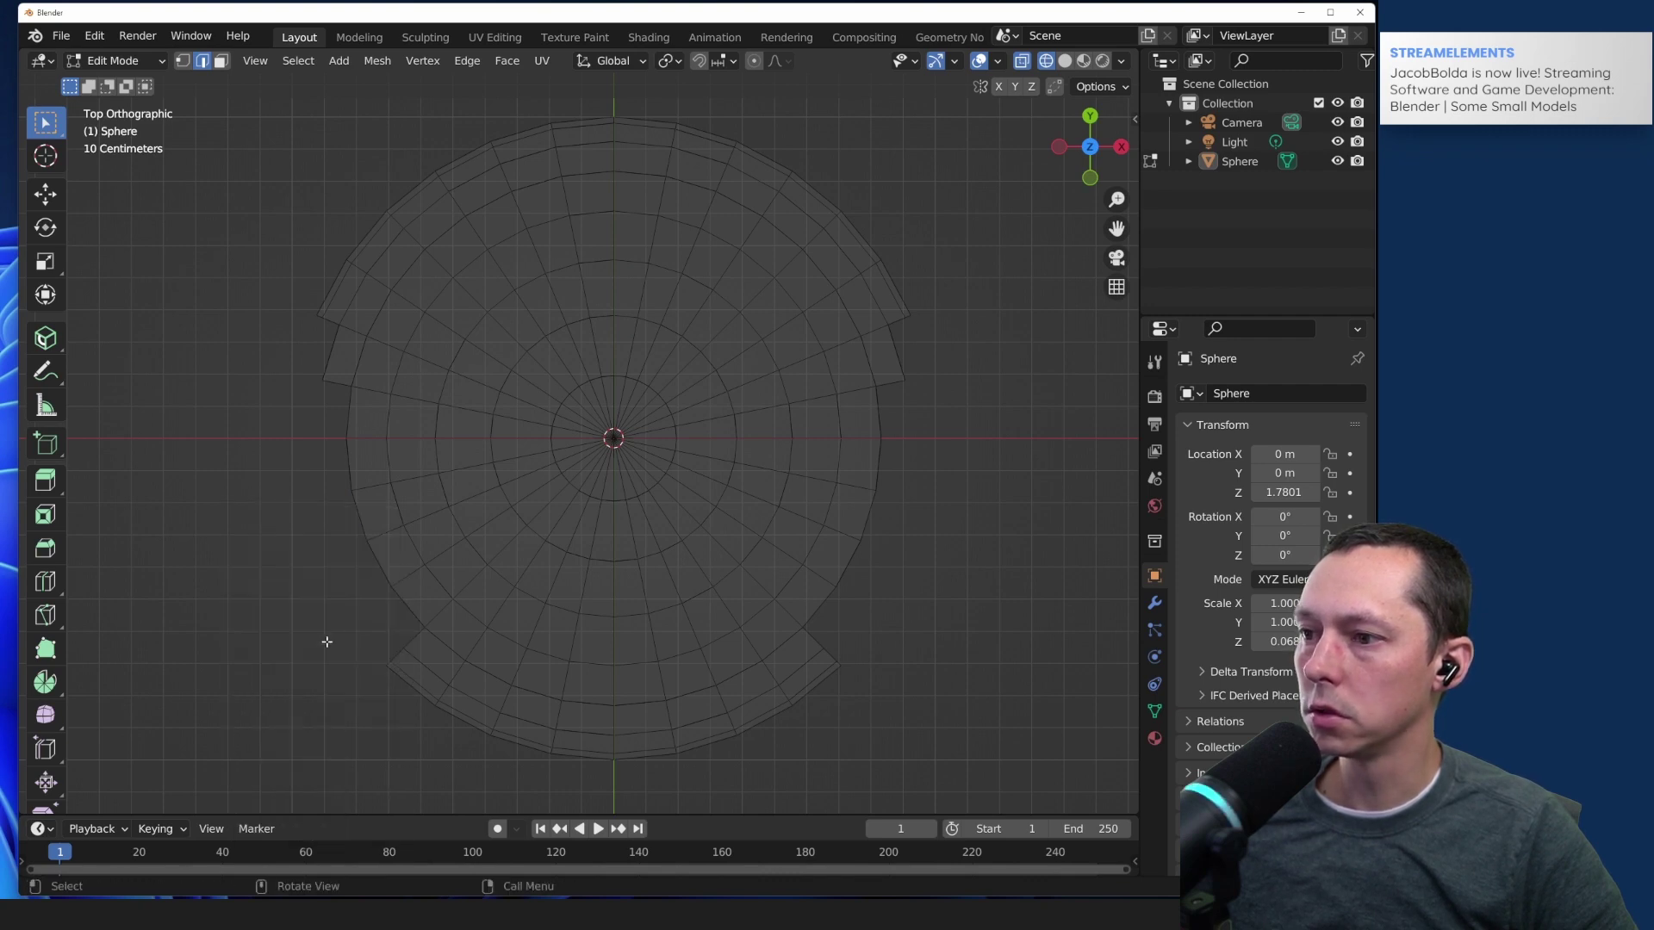
# Step: Inspect the notched disc in perspective and return to the top orthographic view
pyautogui.moveTo(307, 636); pyautogui.dragTo(279, 498, button='middle')
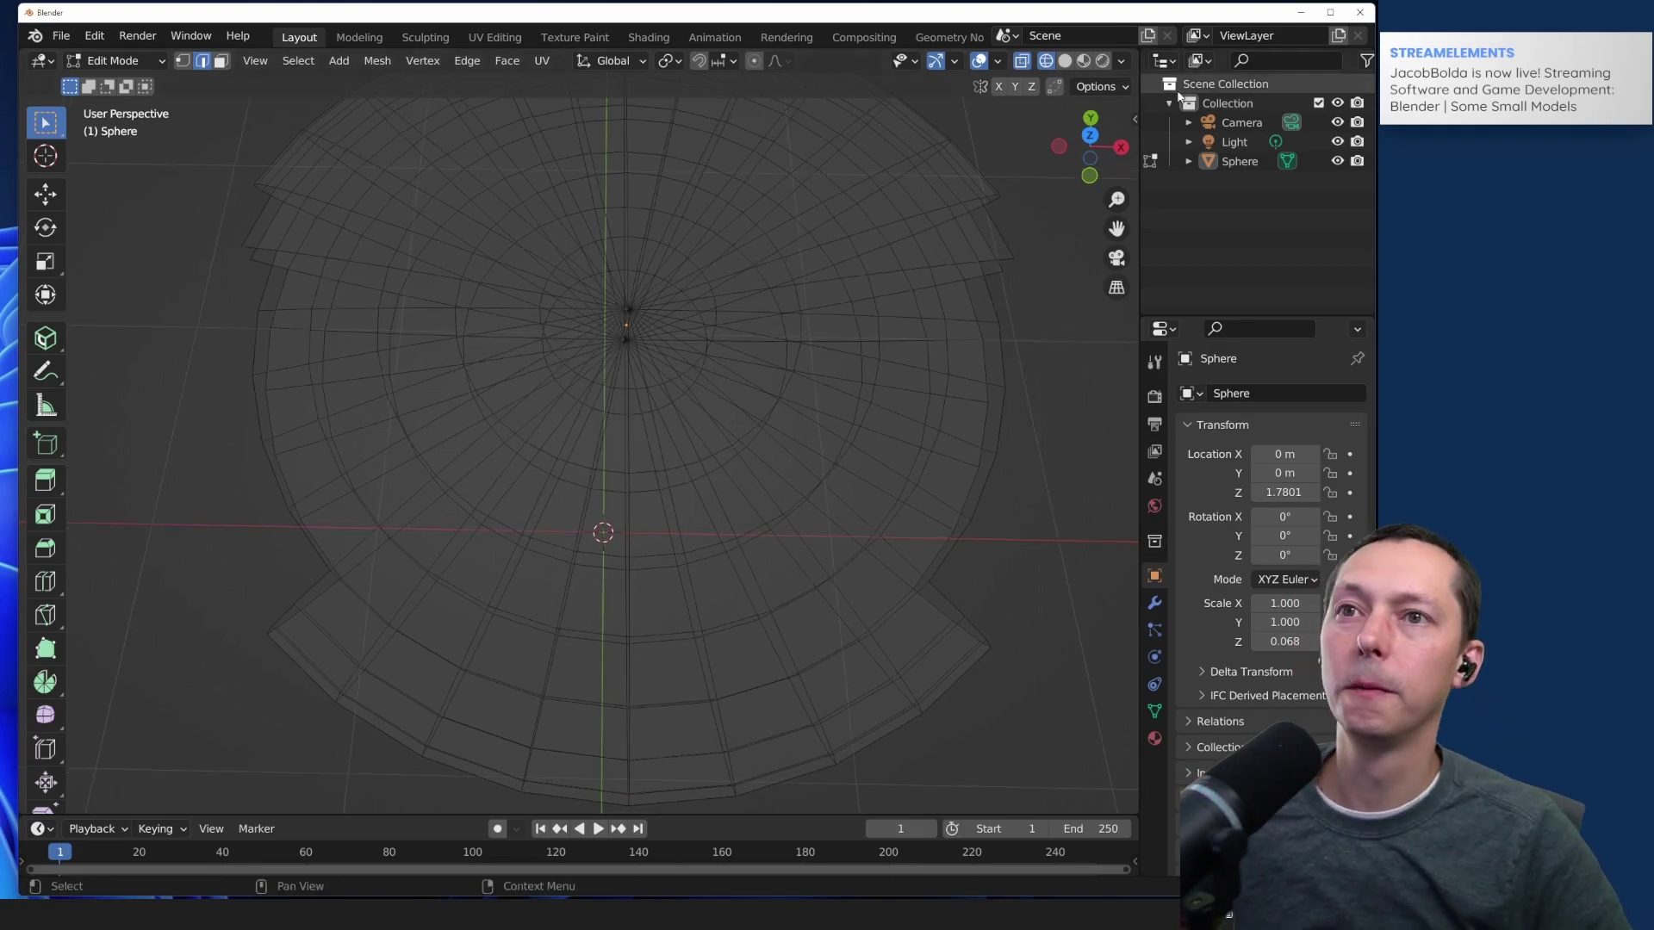
pyautogui.click(1092, 142)
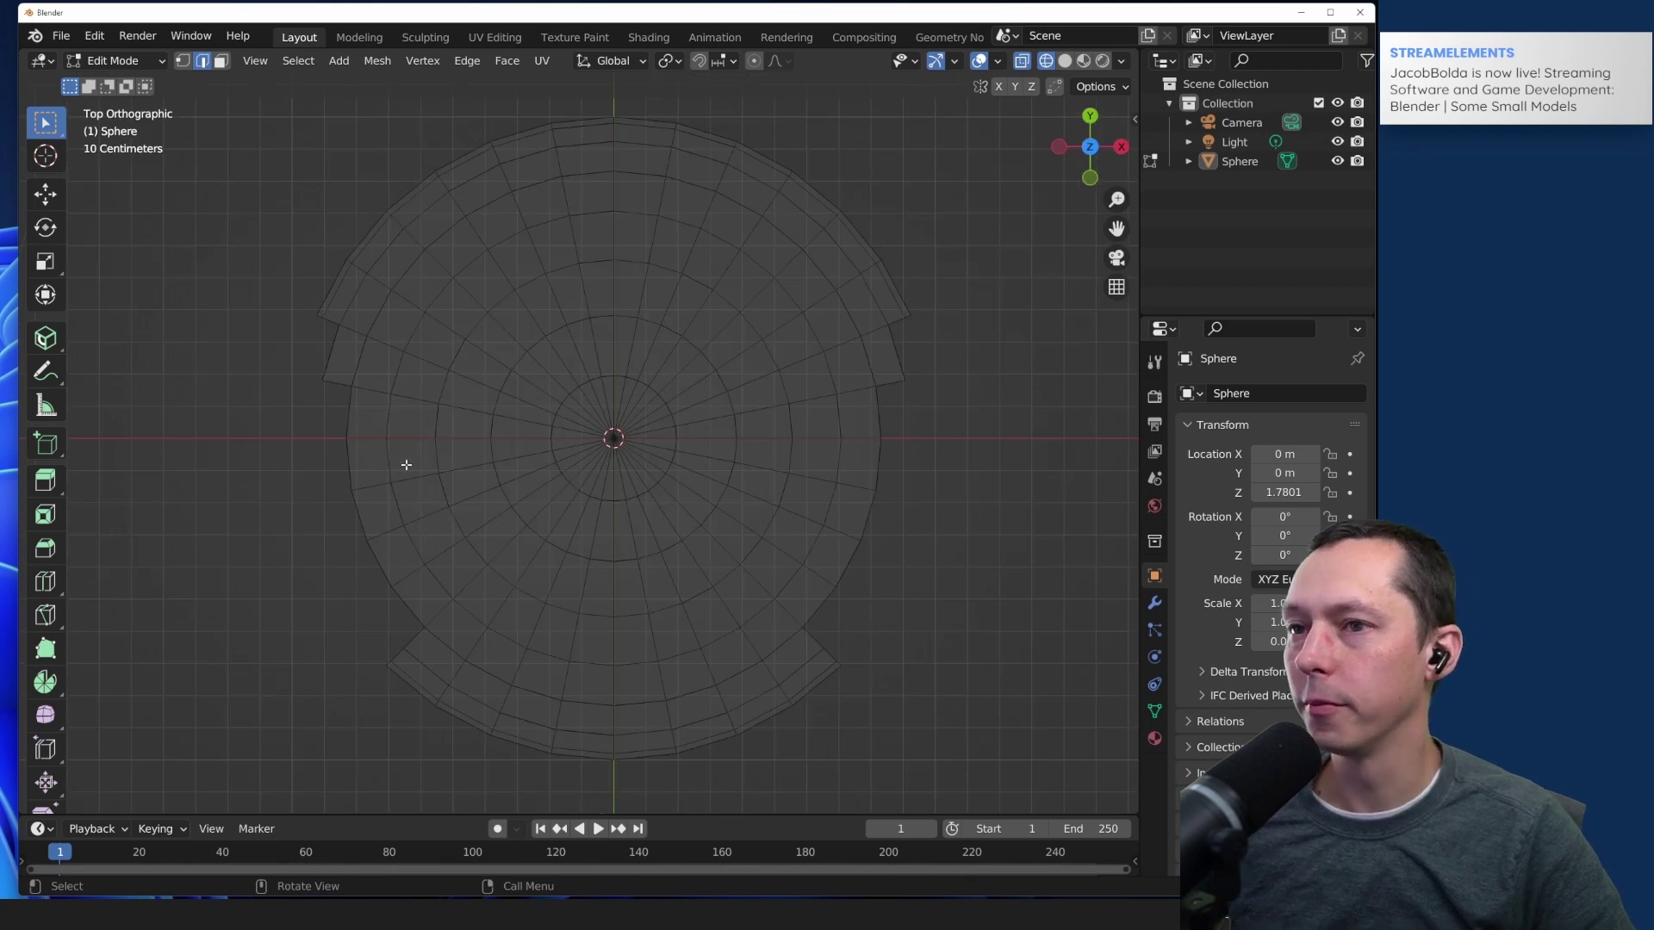
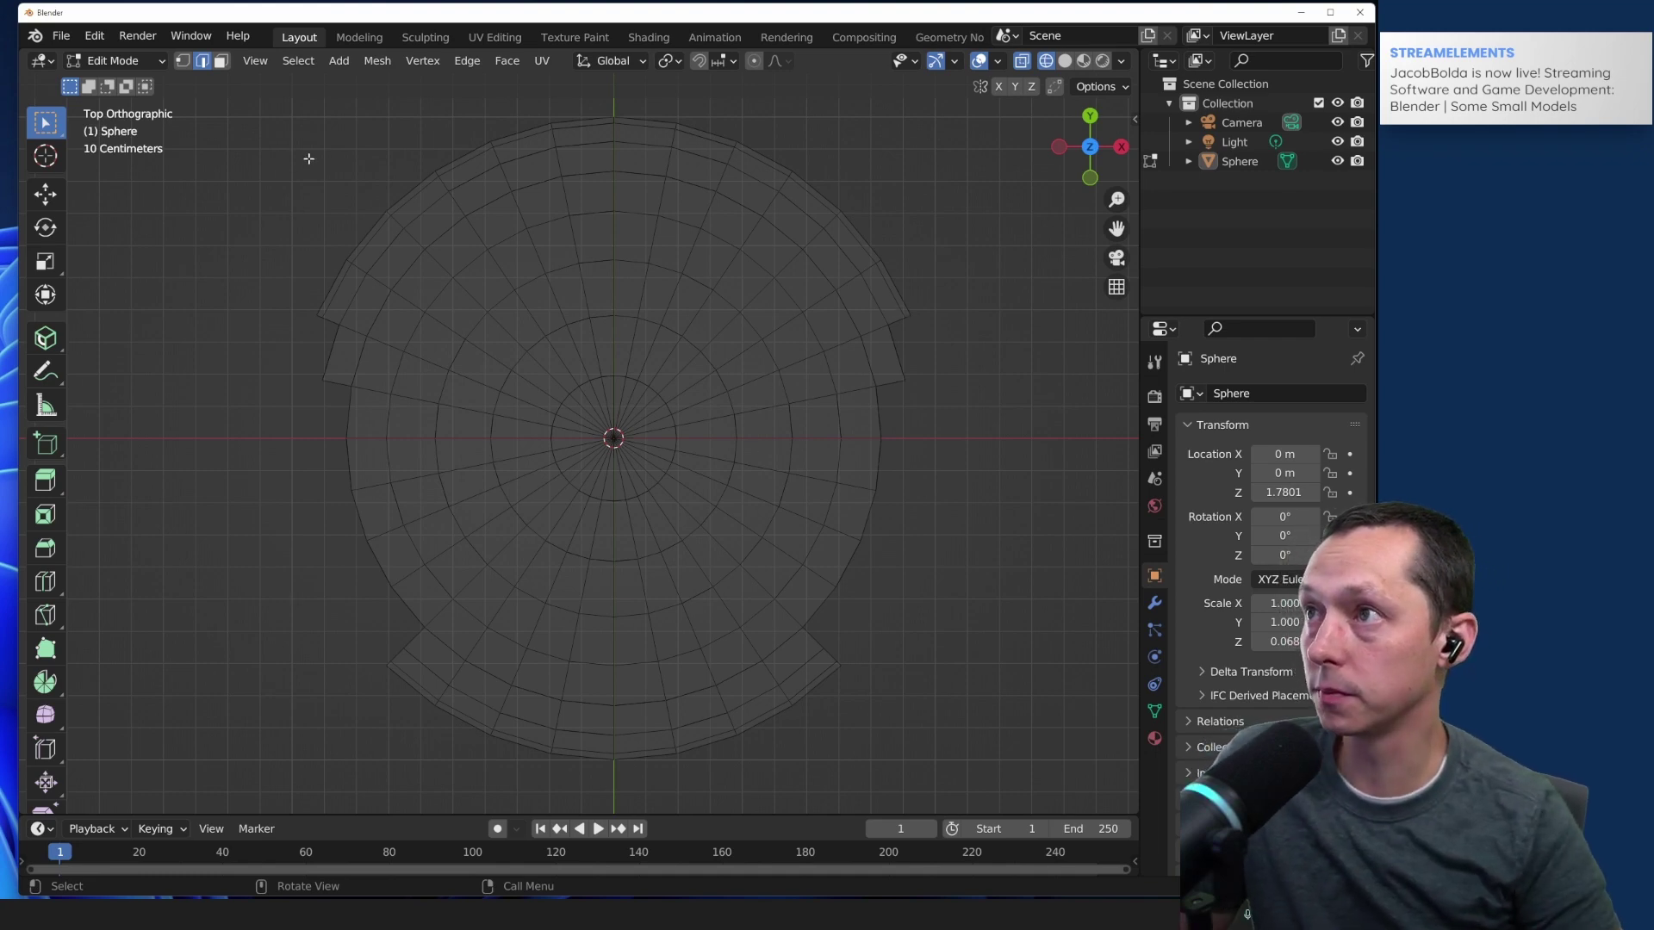
pyautogui.click(463, 61)
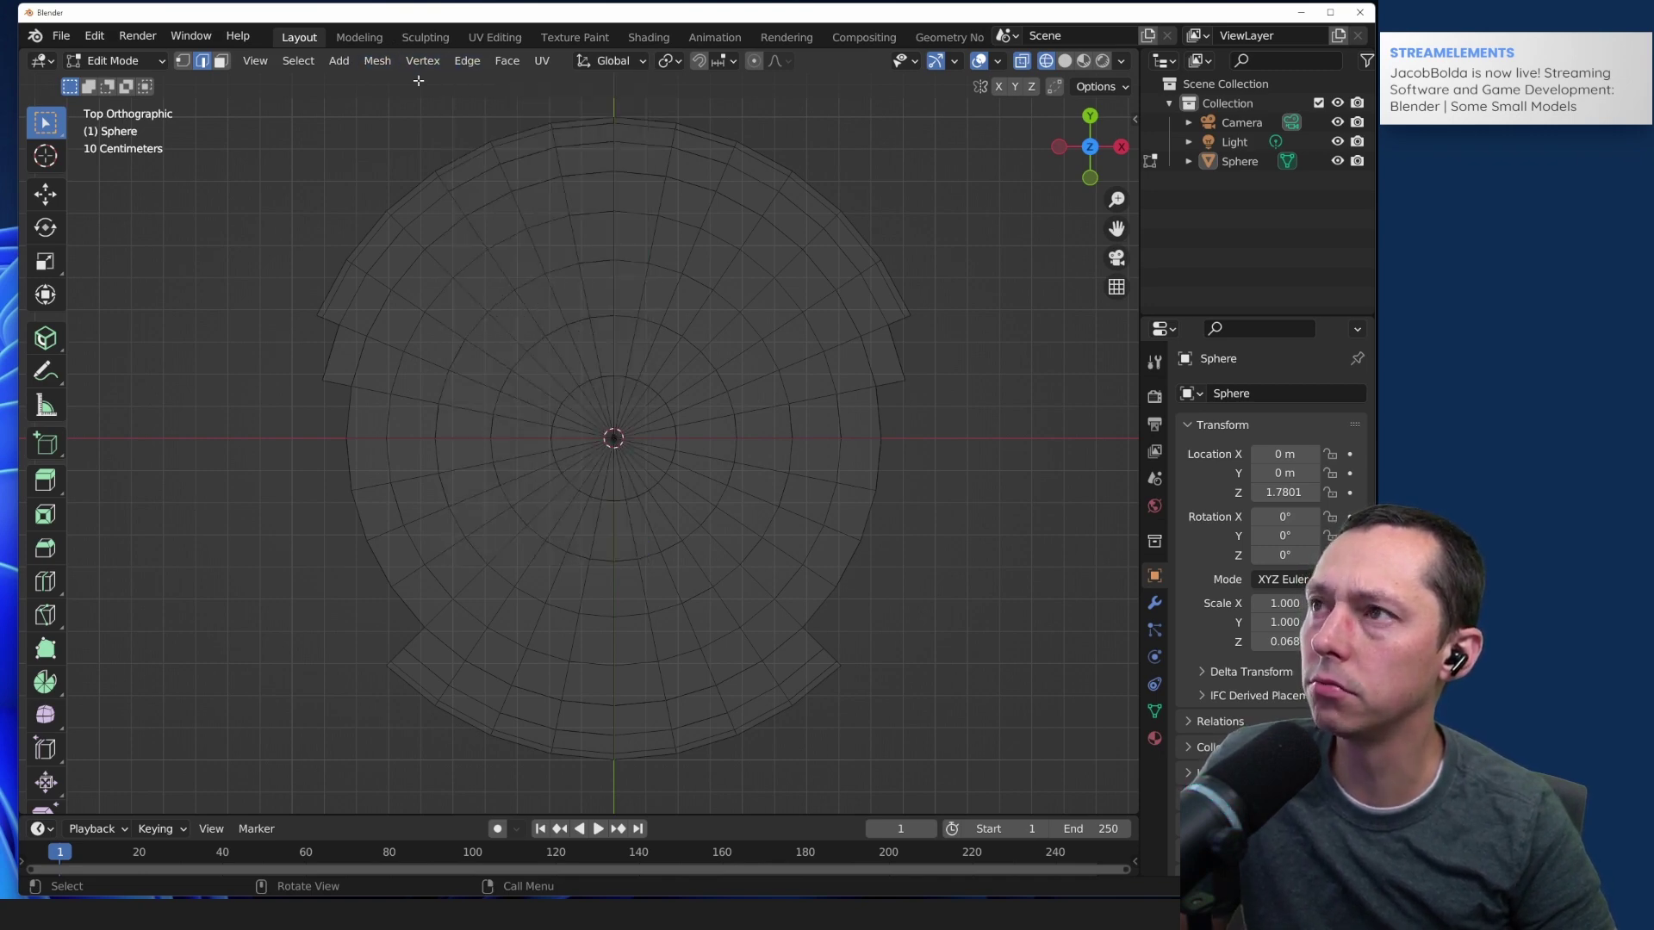
pyautogui.click(392, 63)
pyautogui.moveTo(347, 63)
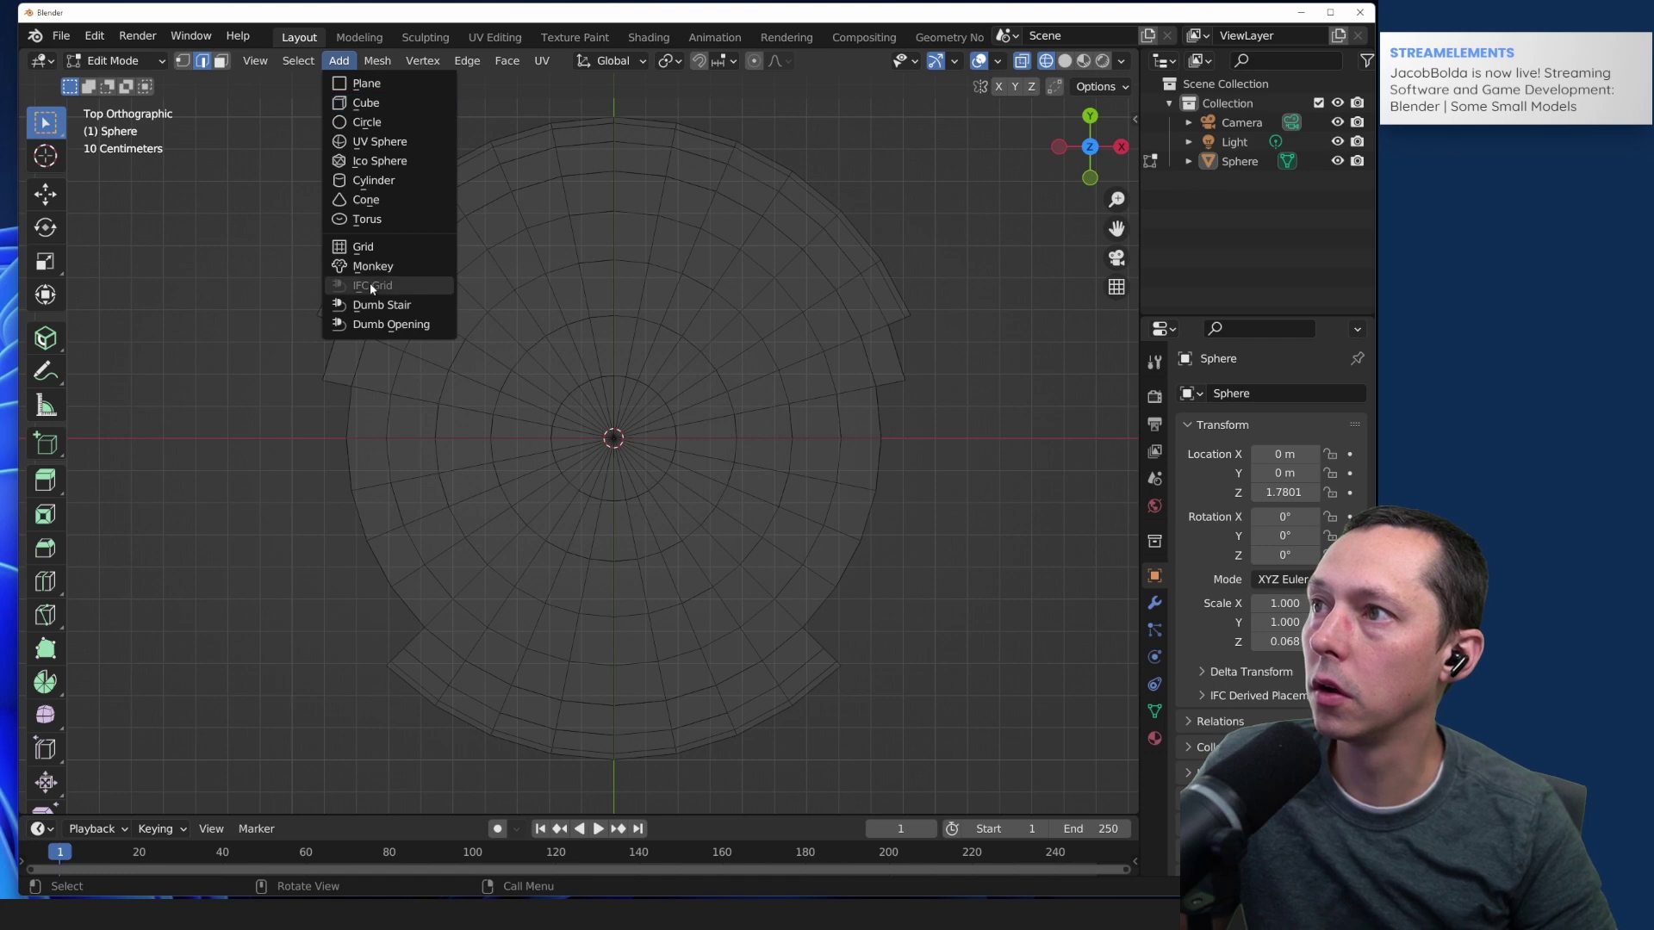
pyautogui.moveTo(289, 60)
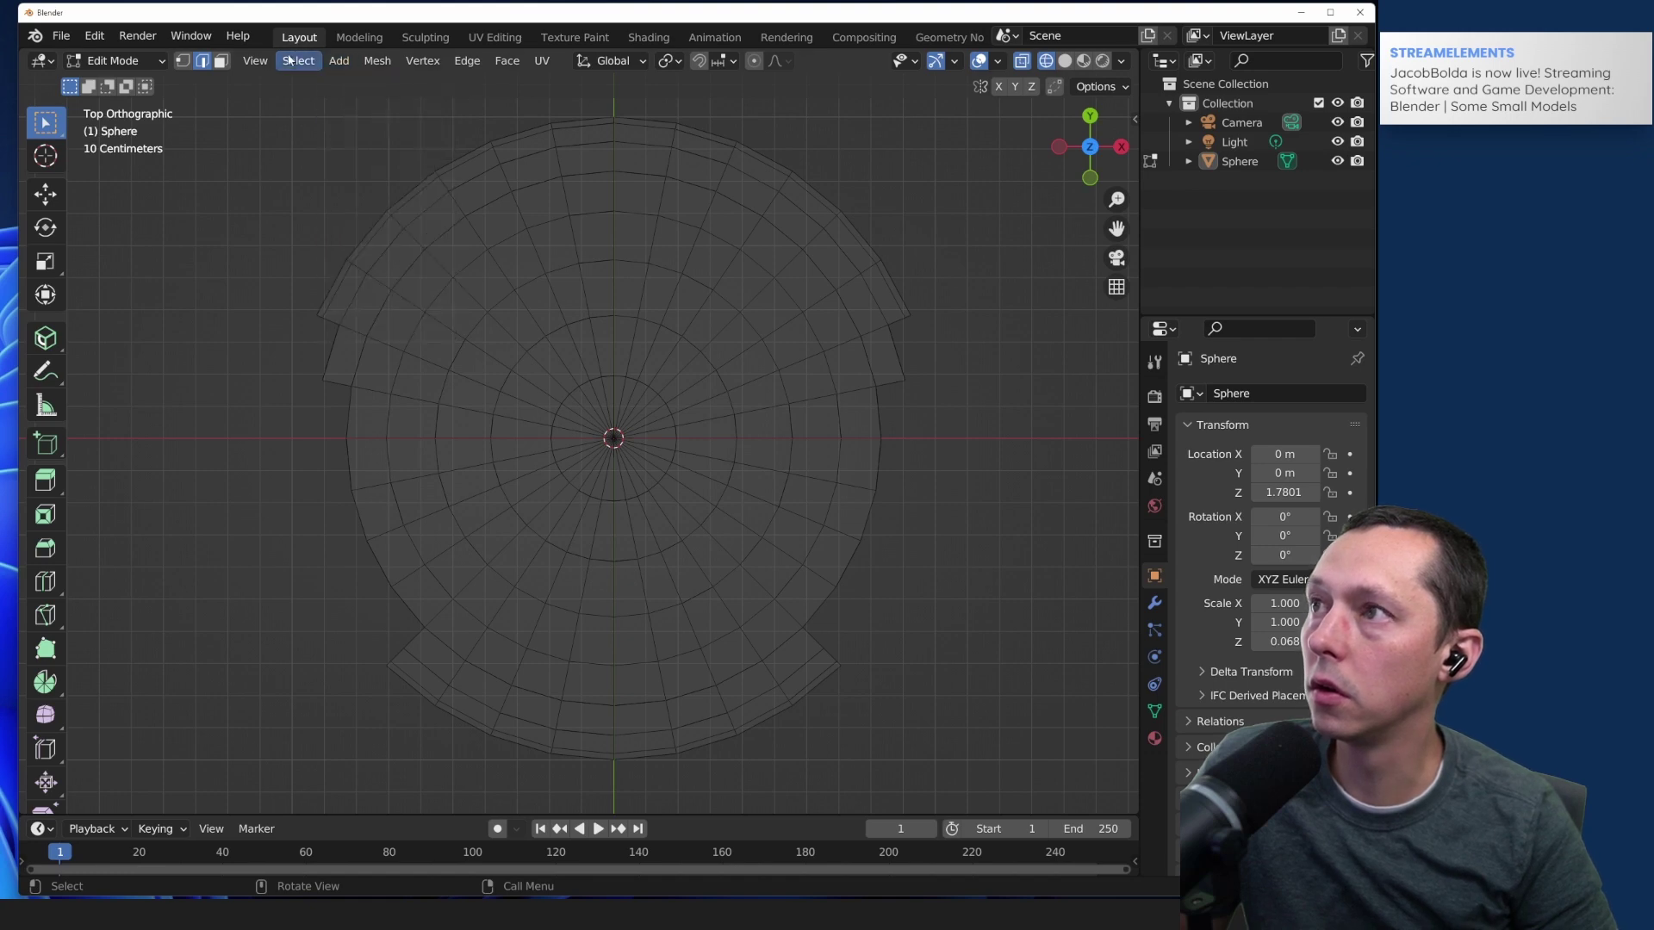
pyautogui.click(422, 60)
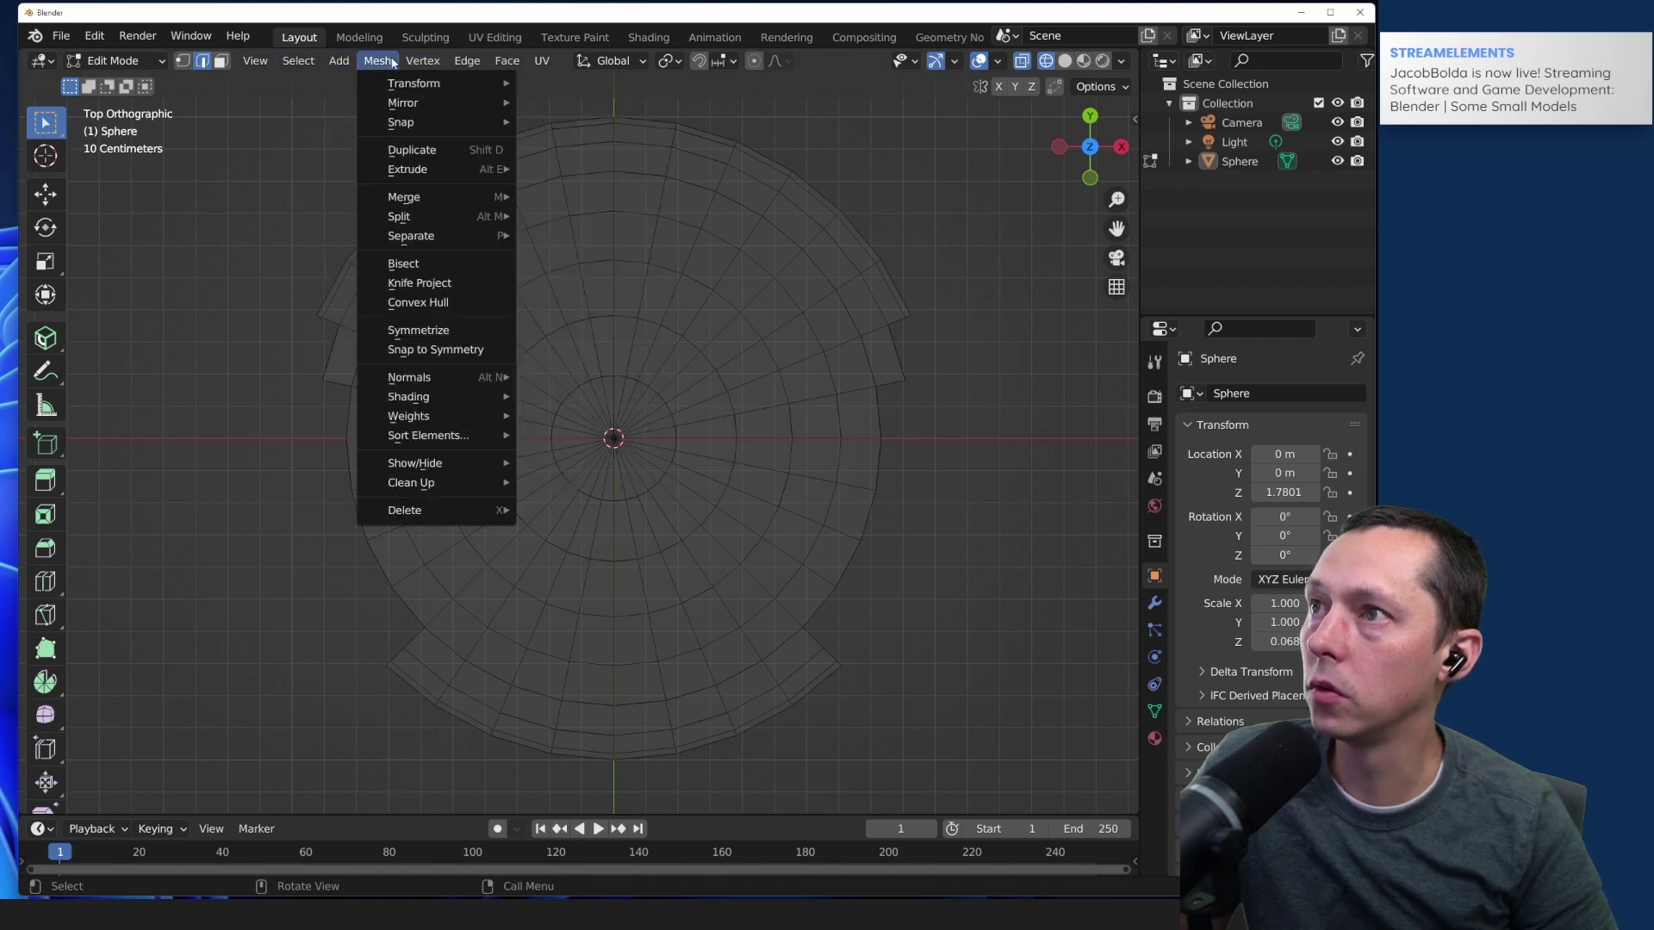
pyautogui.moveTo(467, 63)
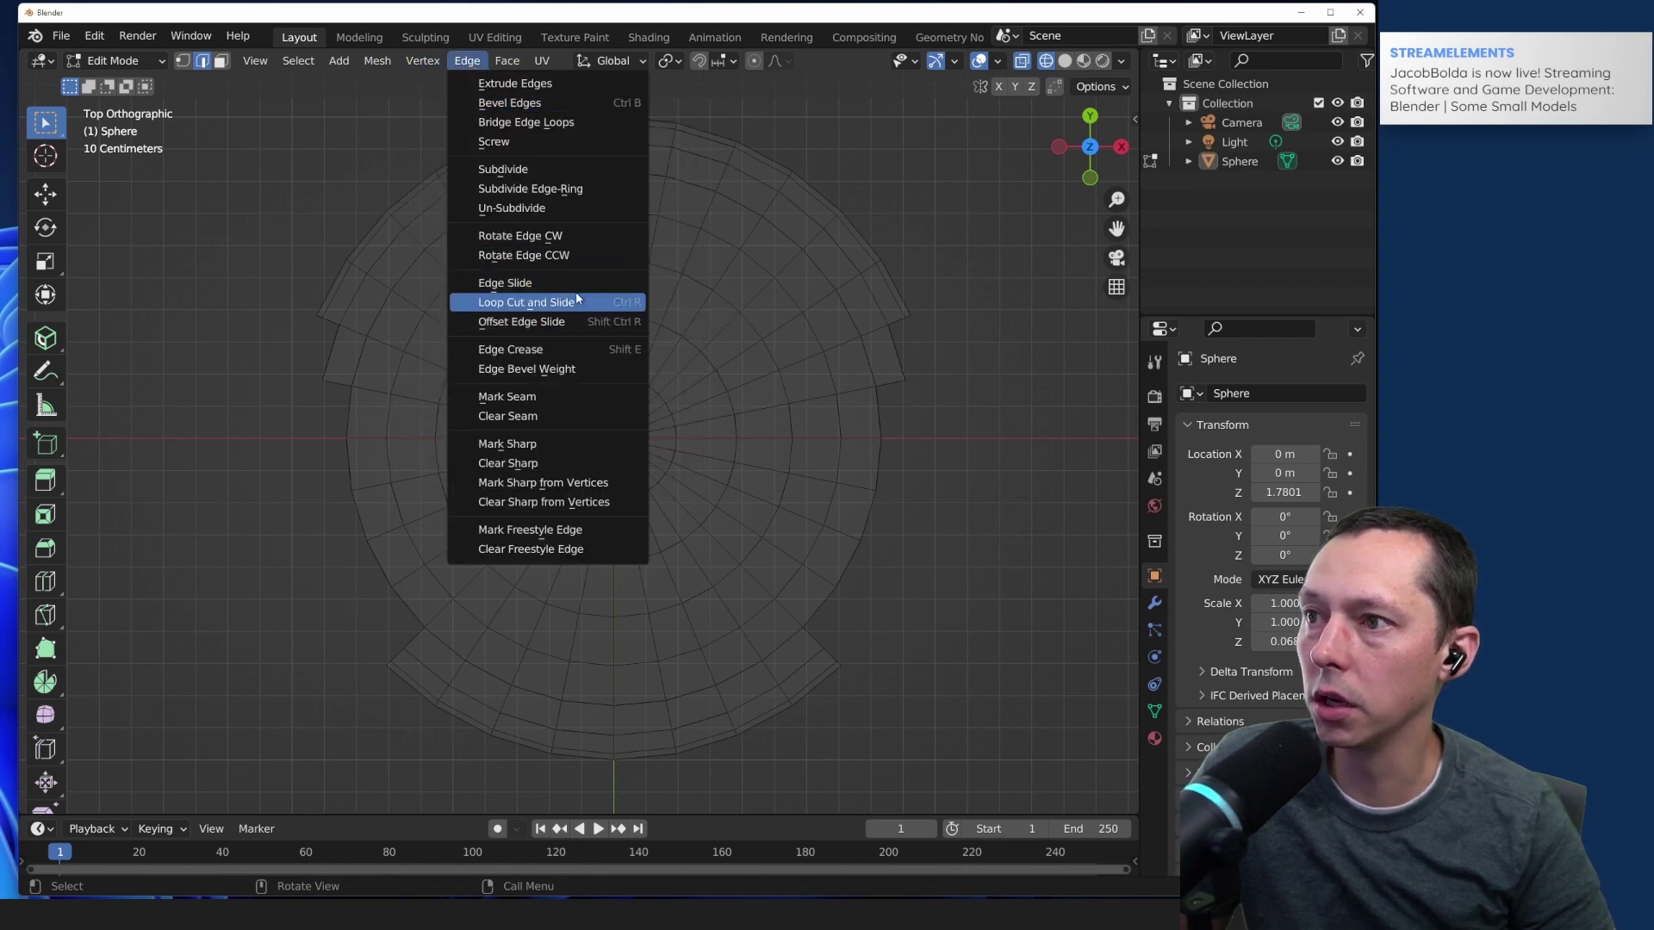
pyautogui.click(467, 67)
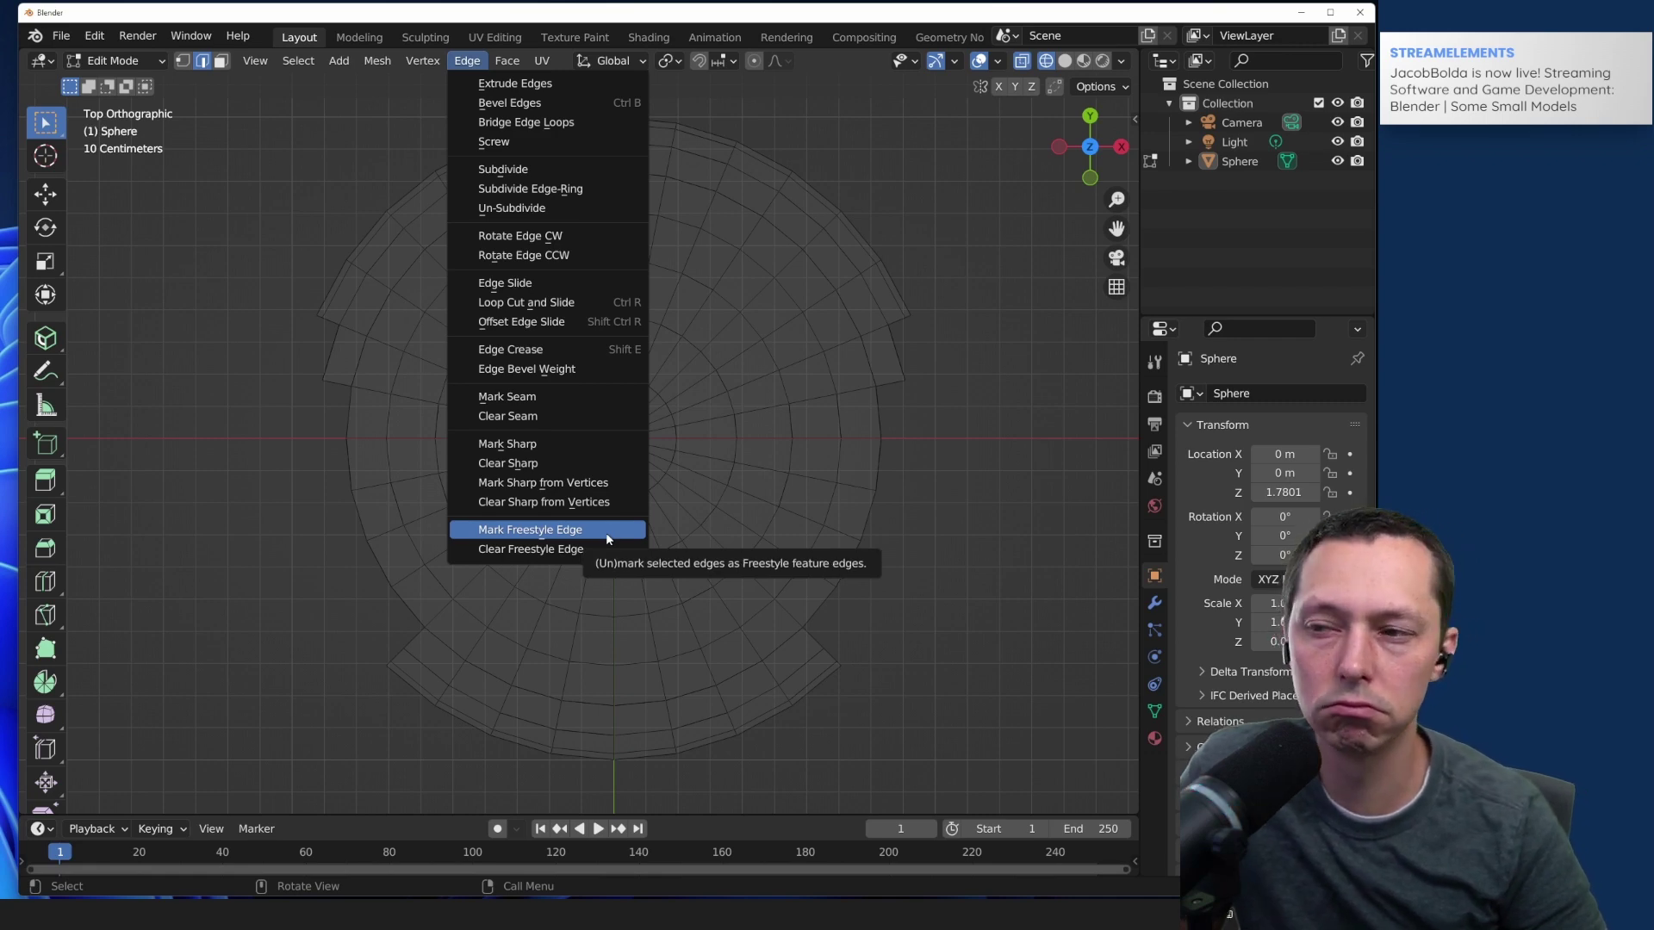
# Step: Examine the flattened sphere's stepped outer rim and its protruding segments from oblique angles and from the top
pyautogui.scroll(2, 956, 327)
pyautogui.moveTo(959, 332); pyautogui.dragTo(743, 264, button='middle')
pyautogui.scroll(-5, 743, 264)
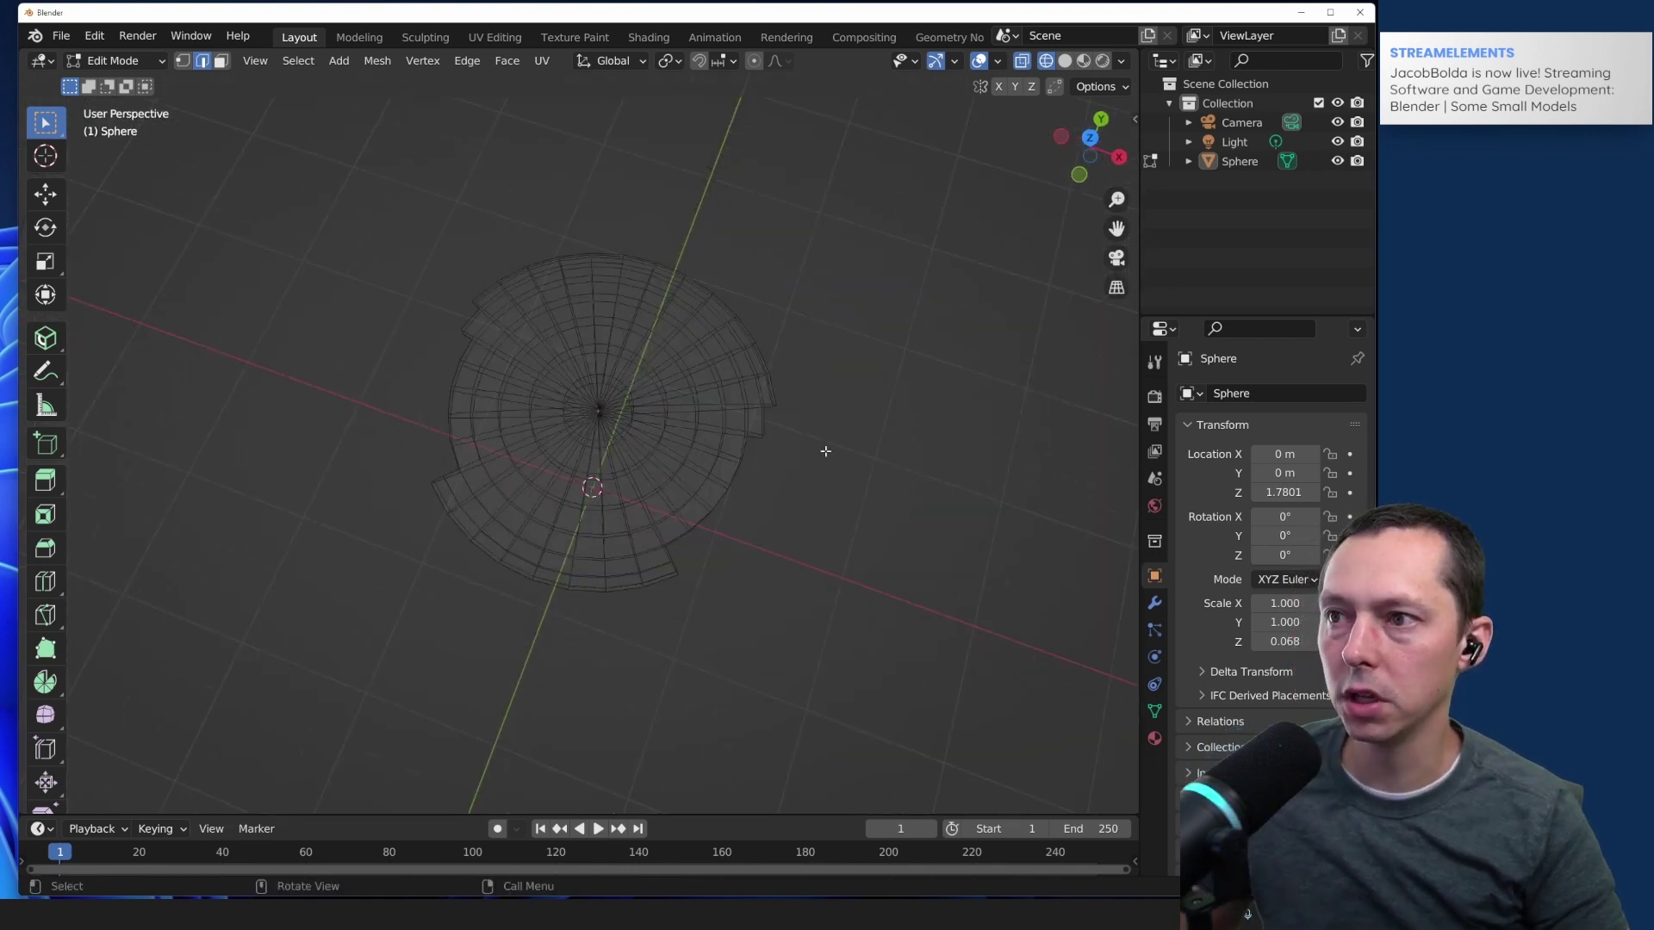
pyautogui.scroll(3, 827, 447)
pyautogui.moveTo(753, 433); pyautogui.dragTo(672, 439, button='middle')
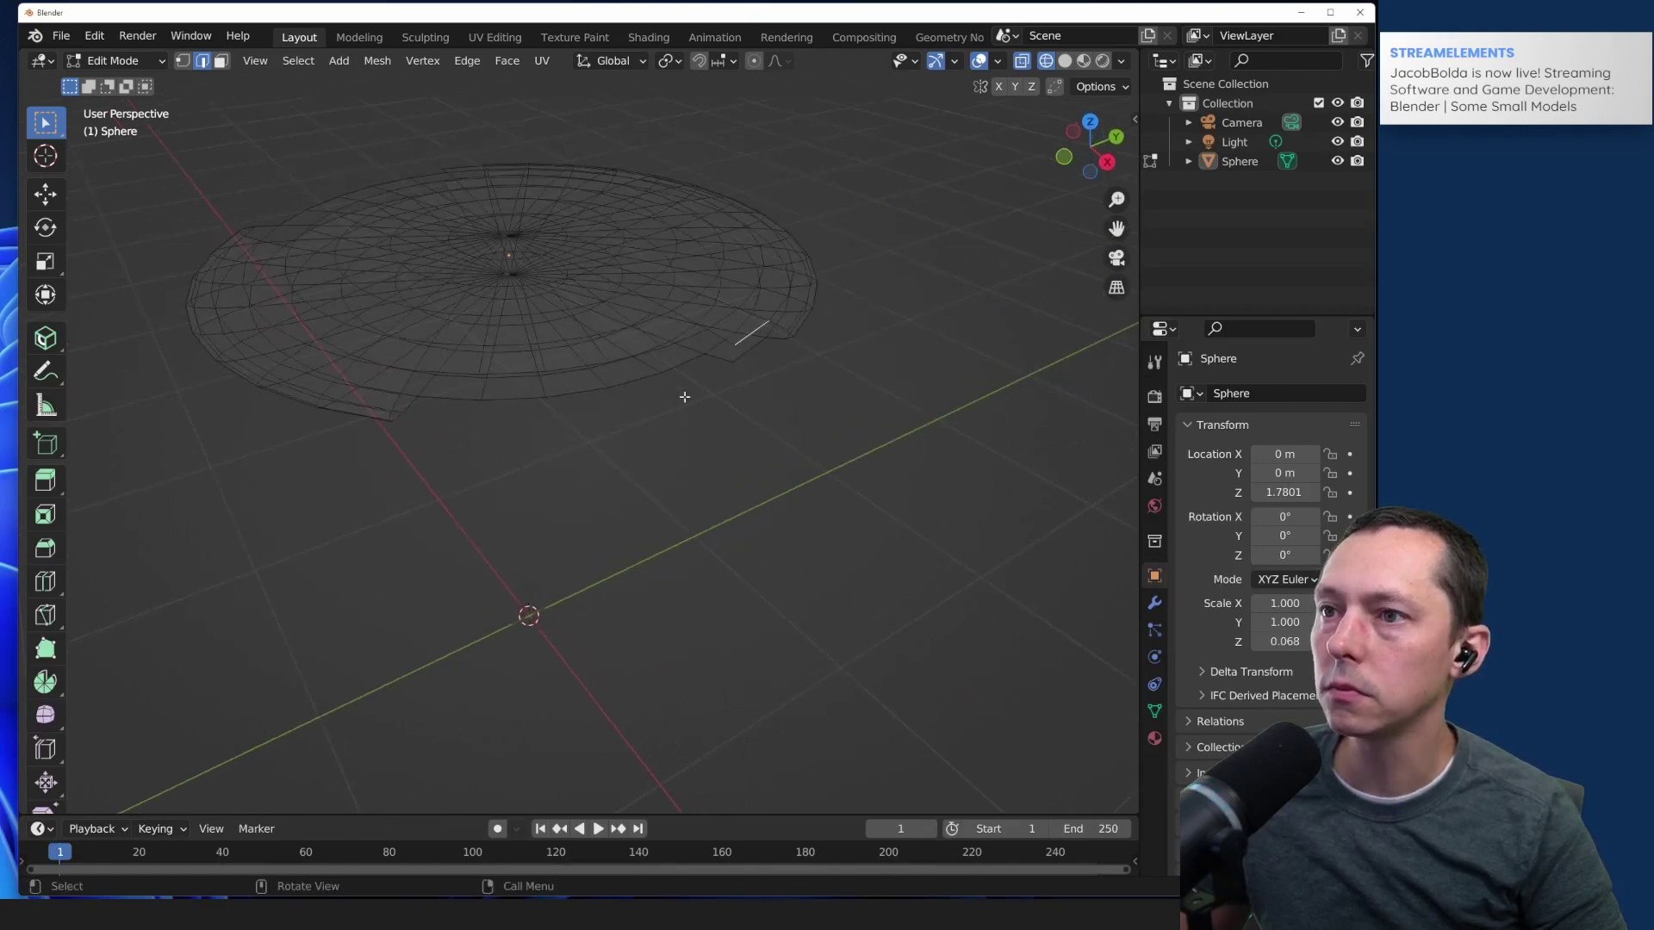
pyautogui.scroll(3, 740, 362)
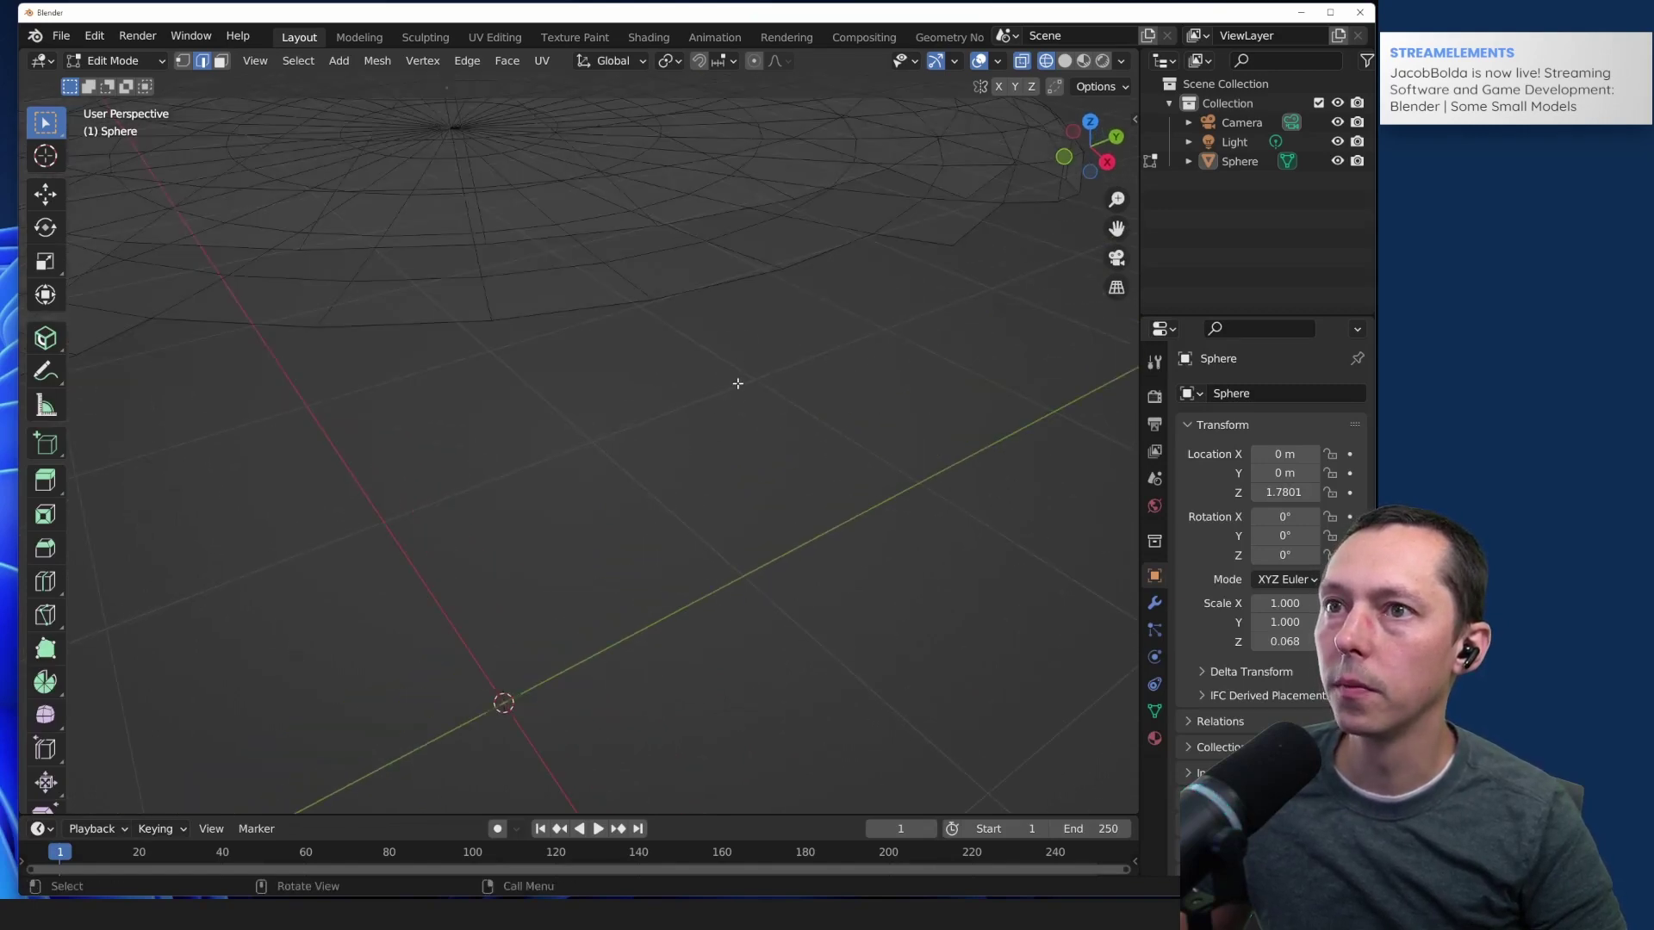
pyautogui.scroll(-1, 738, 380)
pyautogui.moveTo(650, 373); pyautogui.dragTo(746, 422, button='middle')
pyautogui.moveTo(320, 359); pyautogui.dragTo(613, 373, button='middle')
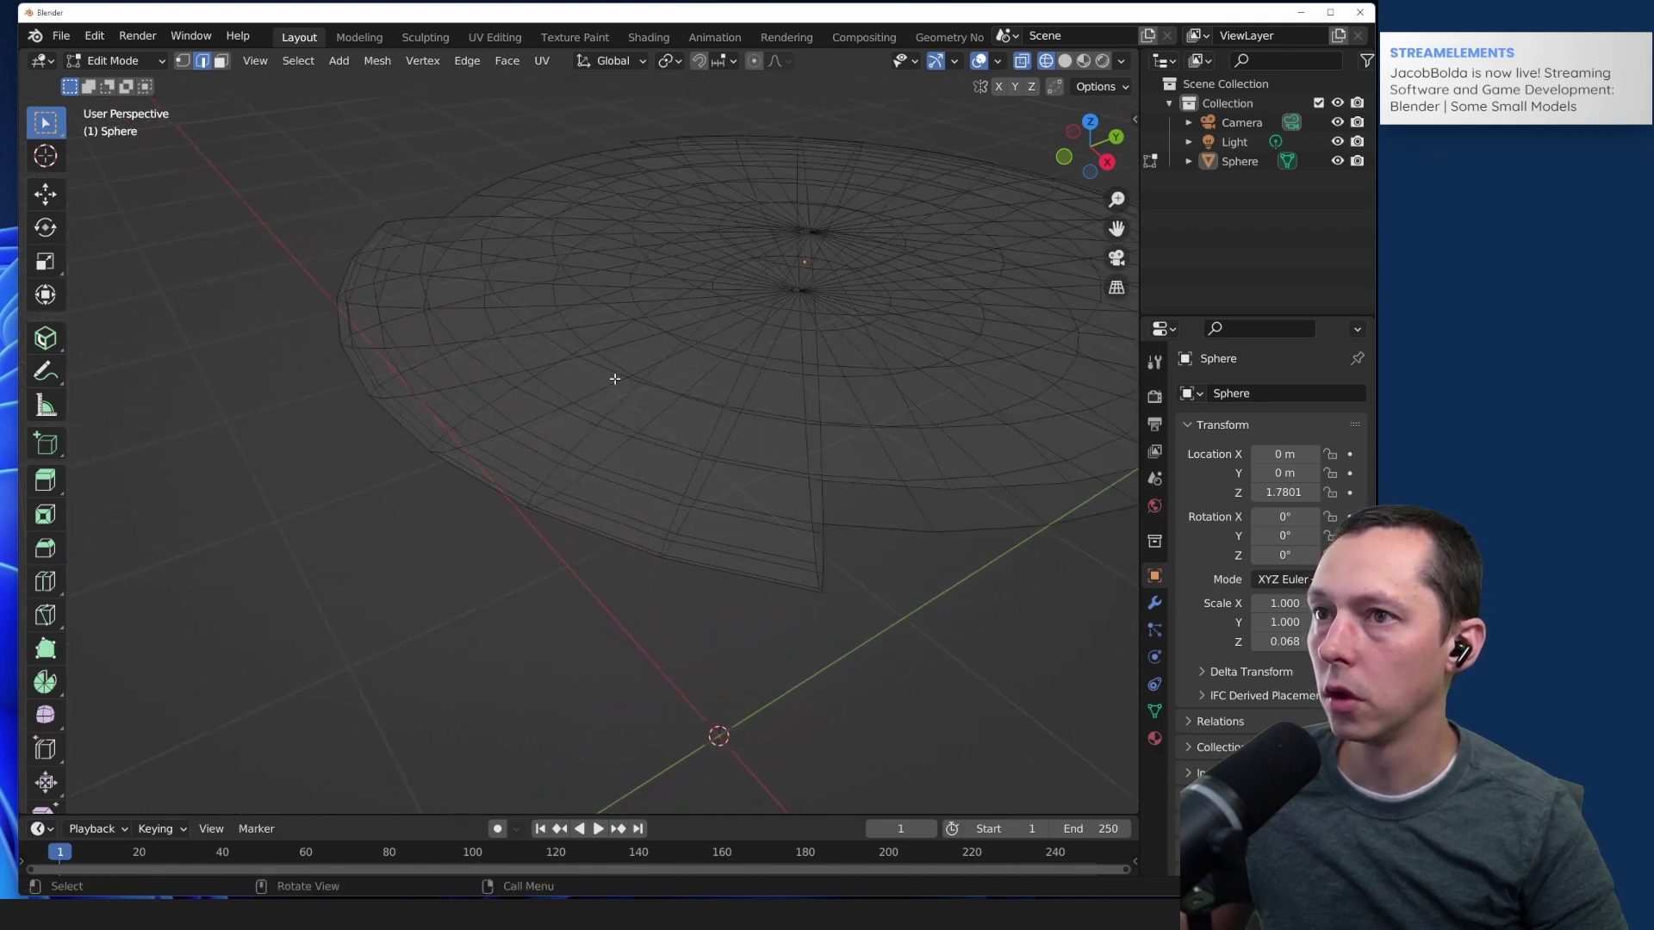
pyautogui.click(1089, 123)
pyautogui.scroll(-2, 510, 480)
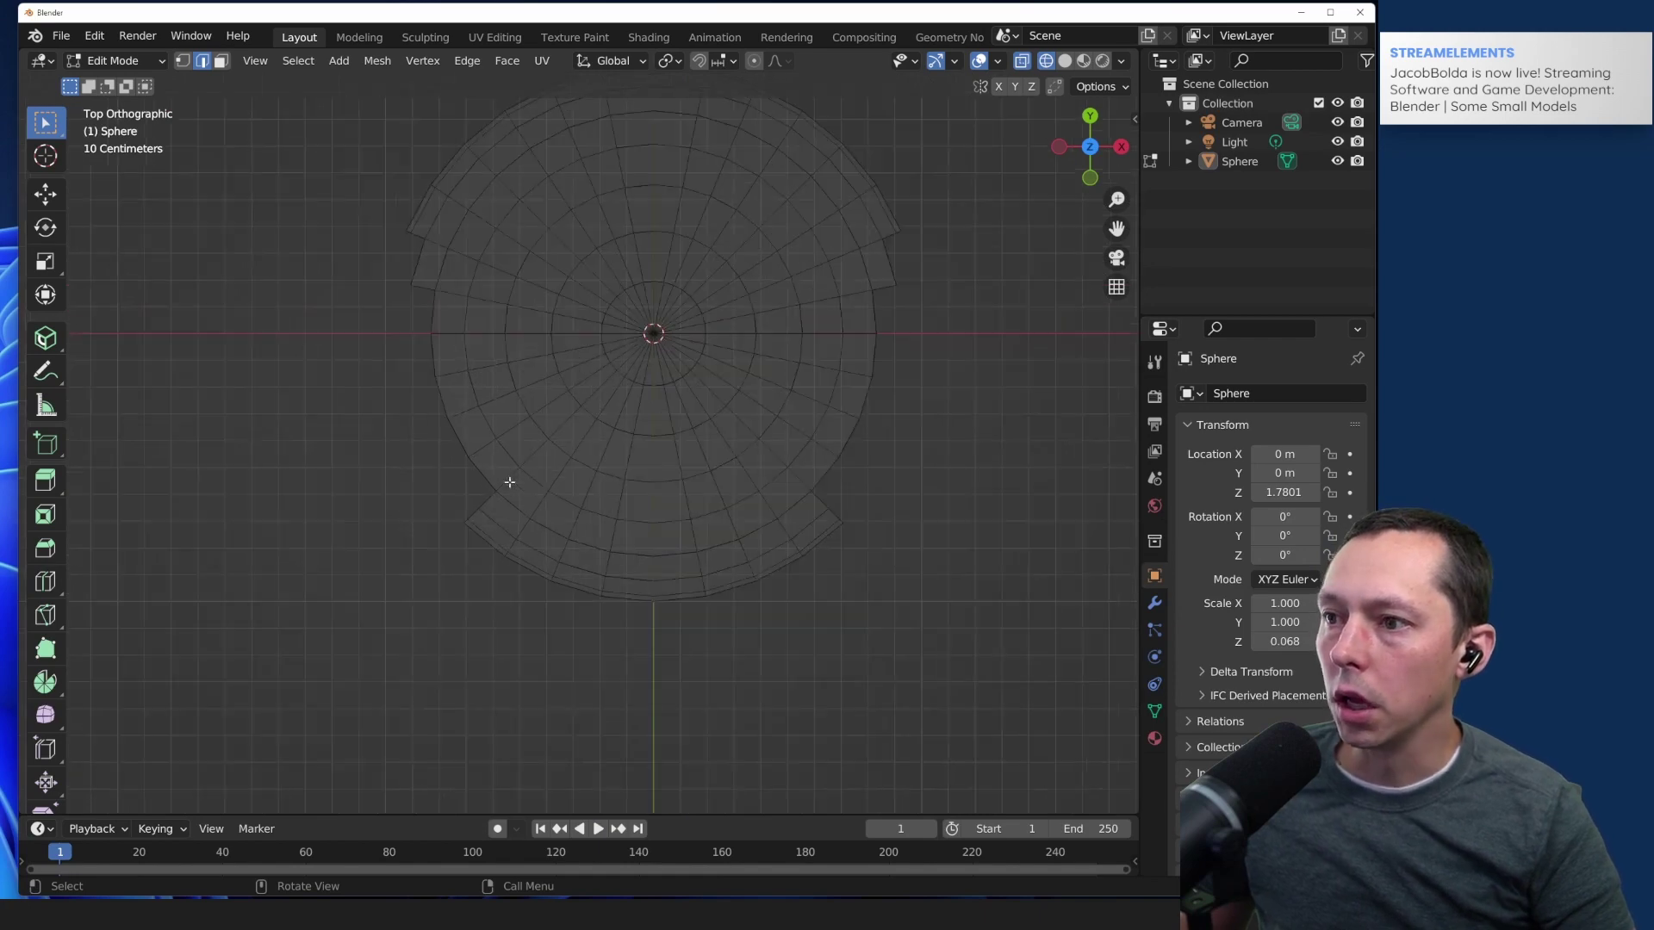
pyautogui.moveTo(904, 351); pyautogui.dragTo(927, 344, button='middle')
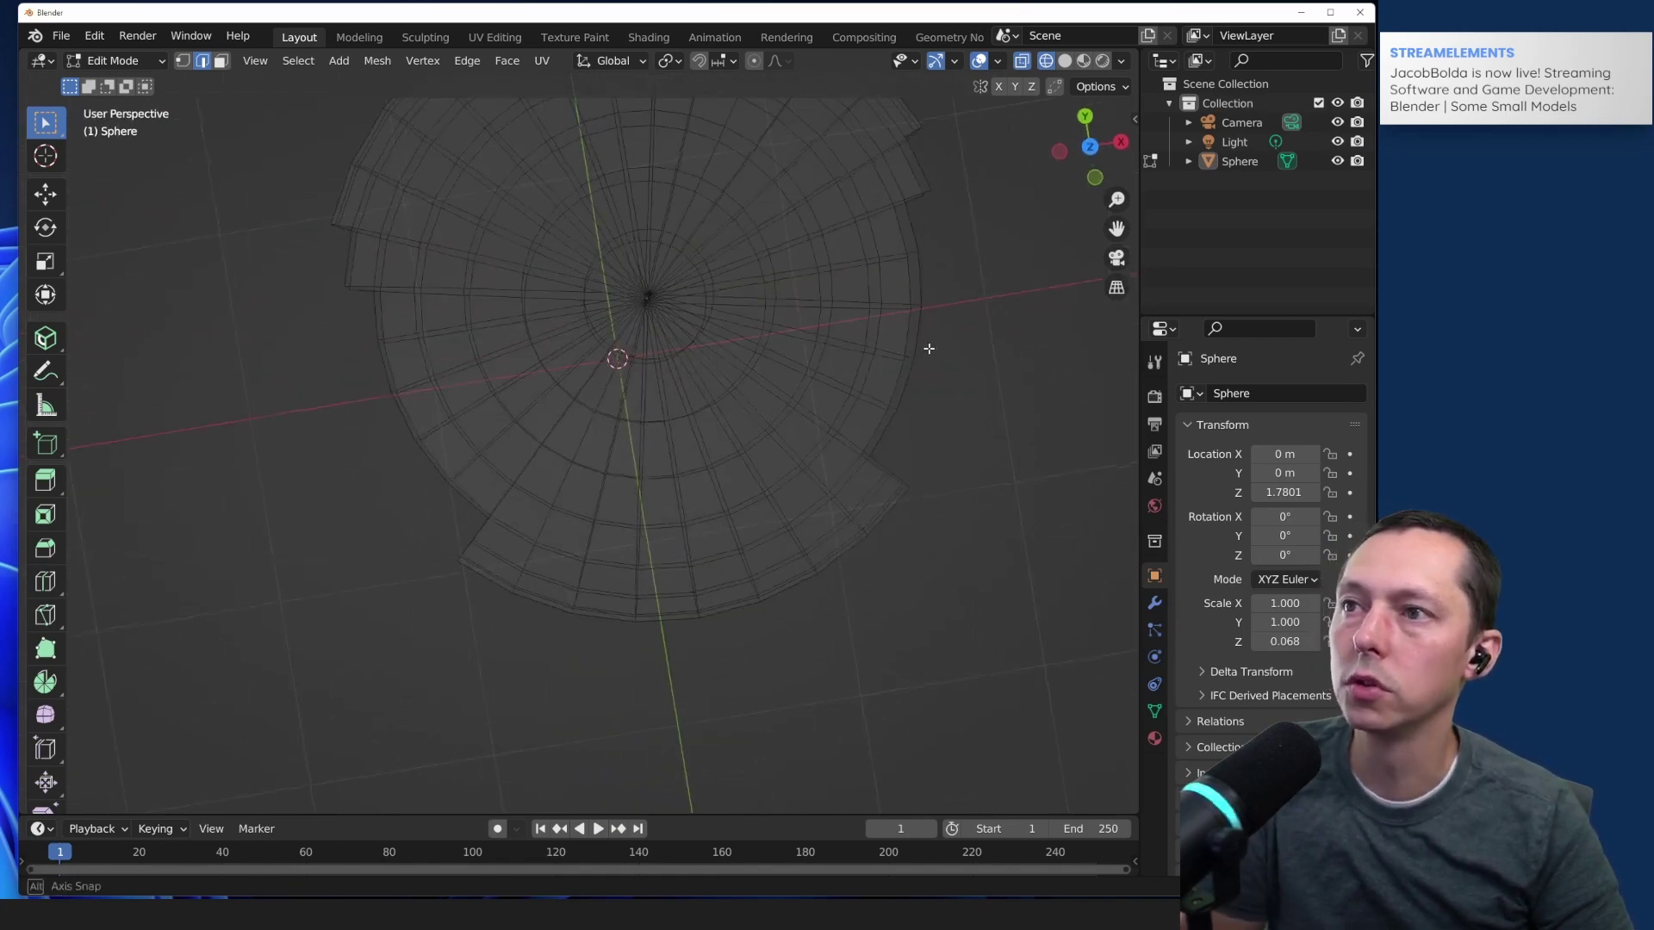
pyautogui.click(1092, 149)
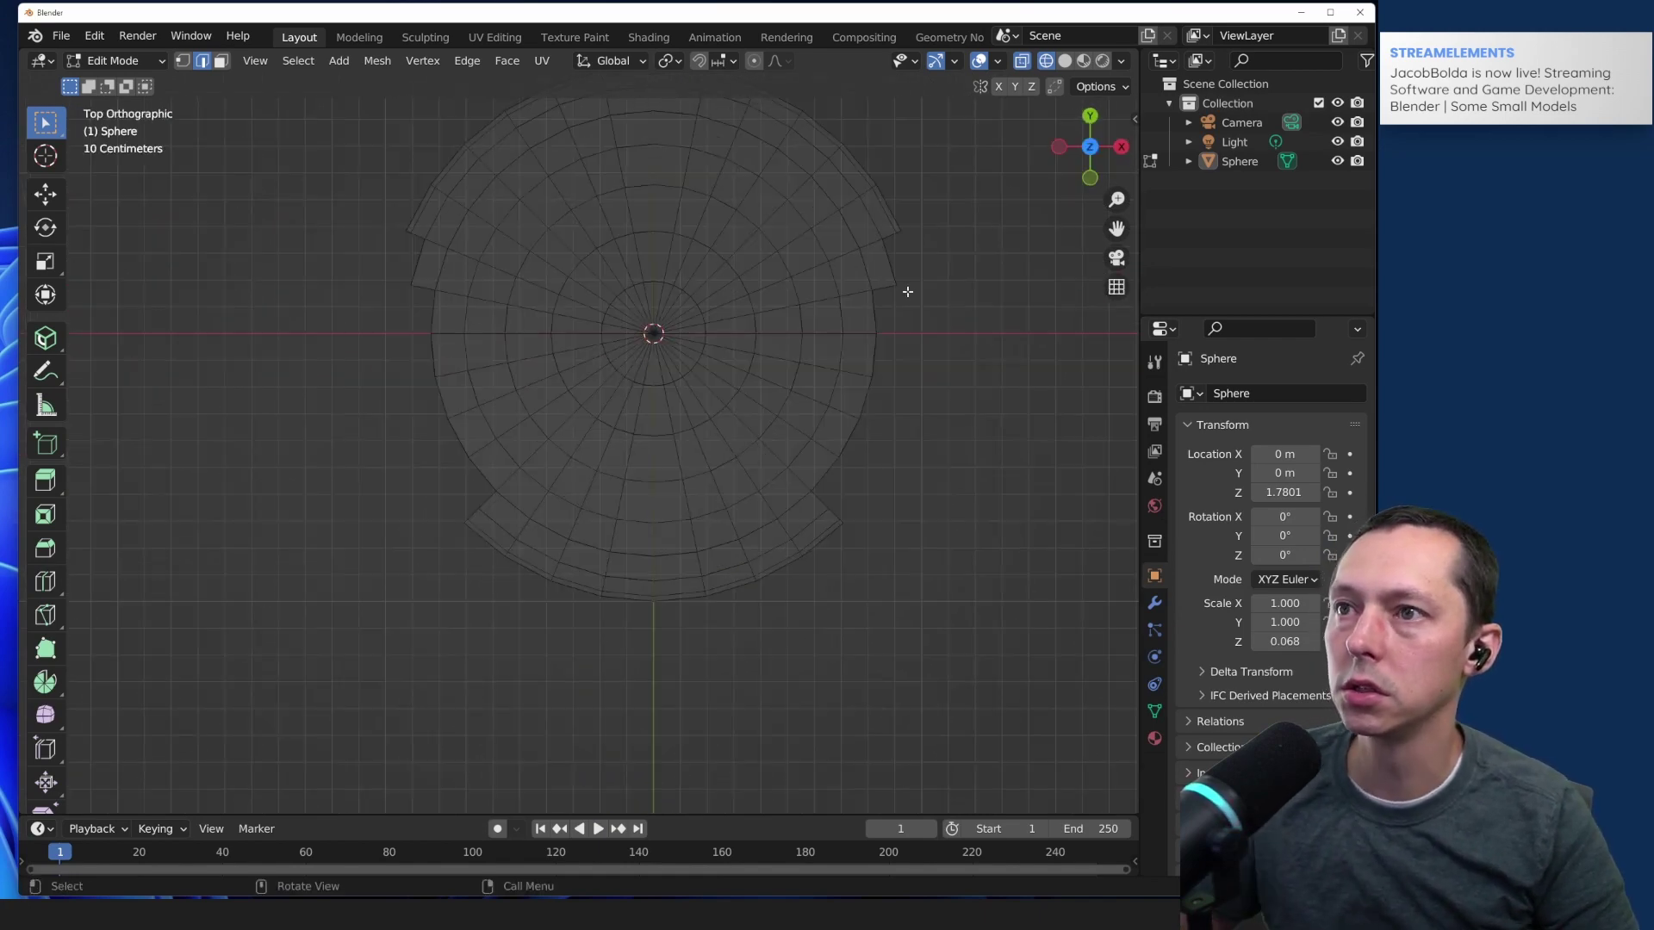
# Step: Delete the outermost rim edges at the middle of the disc's negative Y end
pyautogui.keyDown('shift'); pyautogui.moveTo(904, 295); pyautogui.dragTo(864, 473, button='middle'); pyautogui.keyUp('shift')
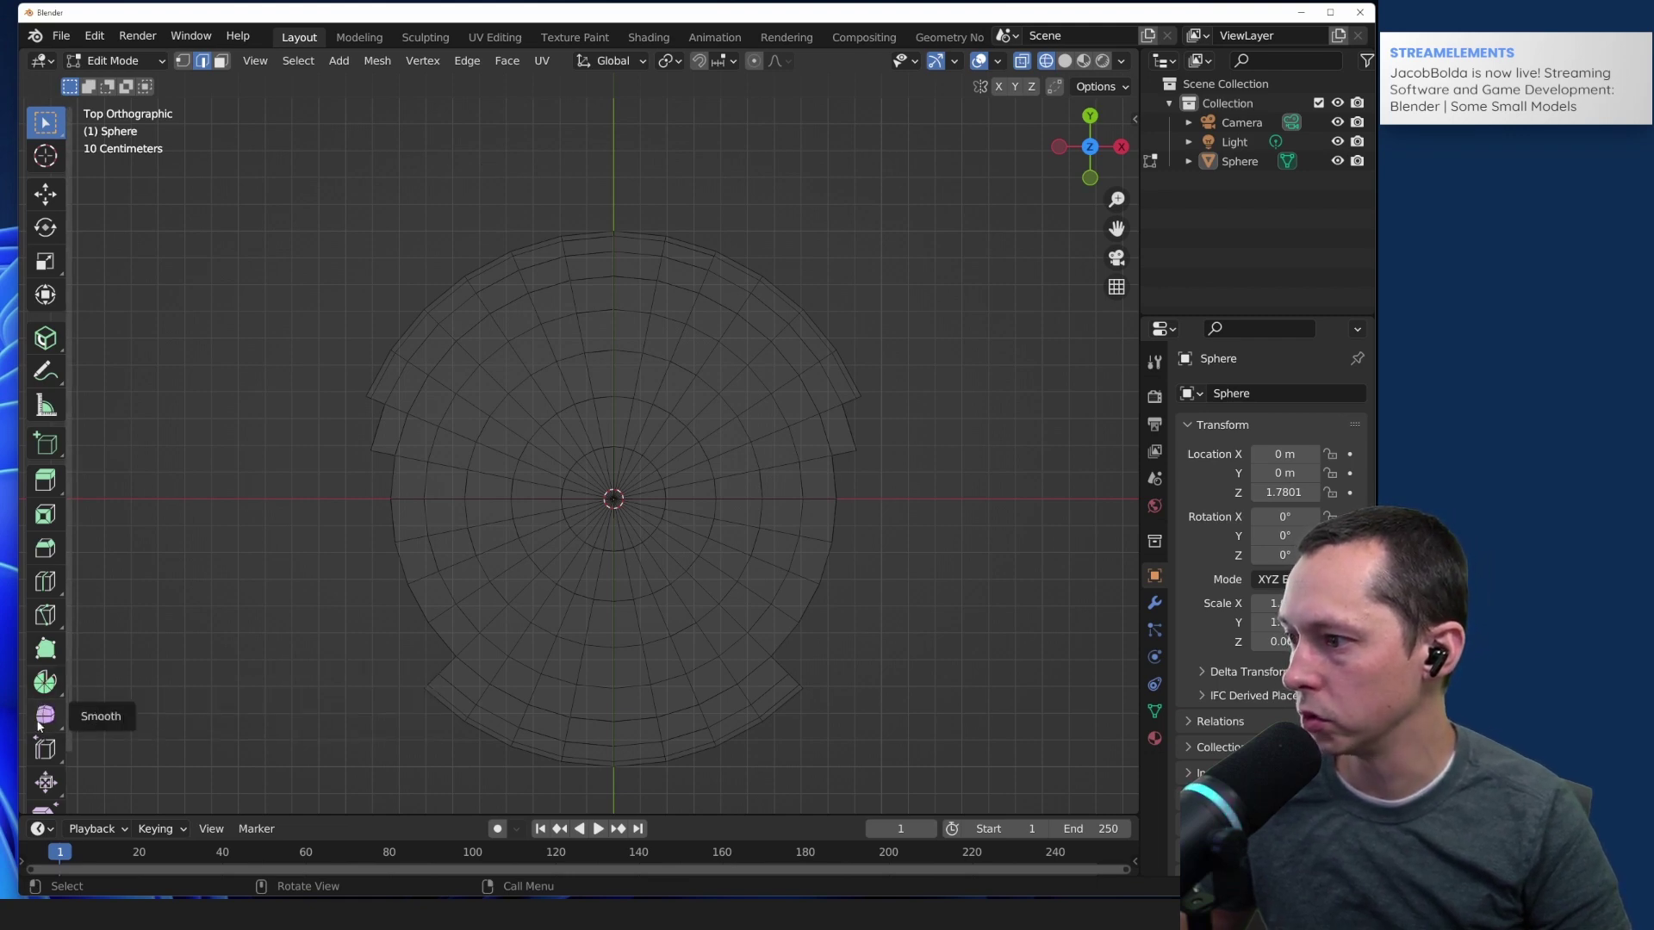
pyautogui.scroll(-2, 38, 726)
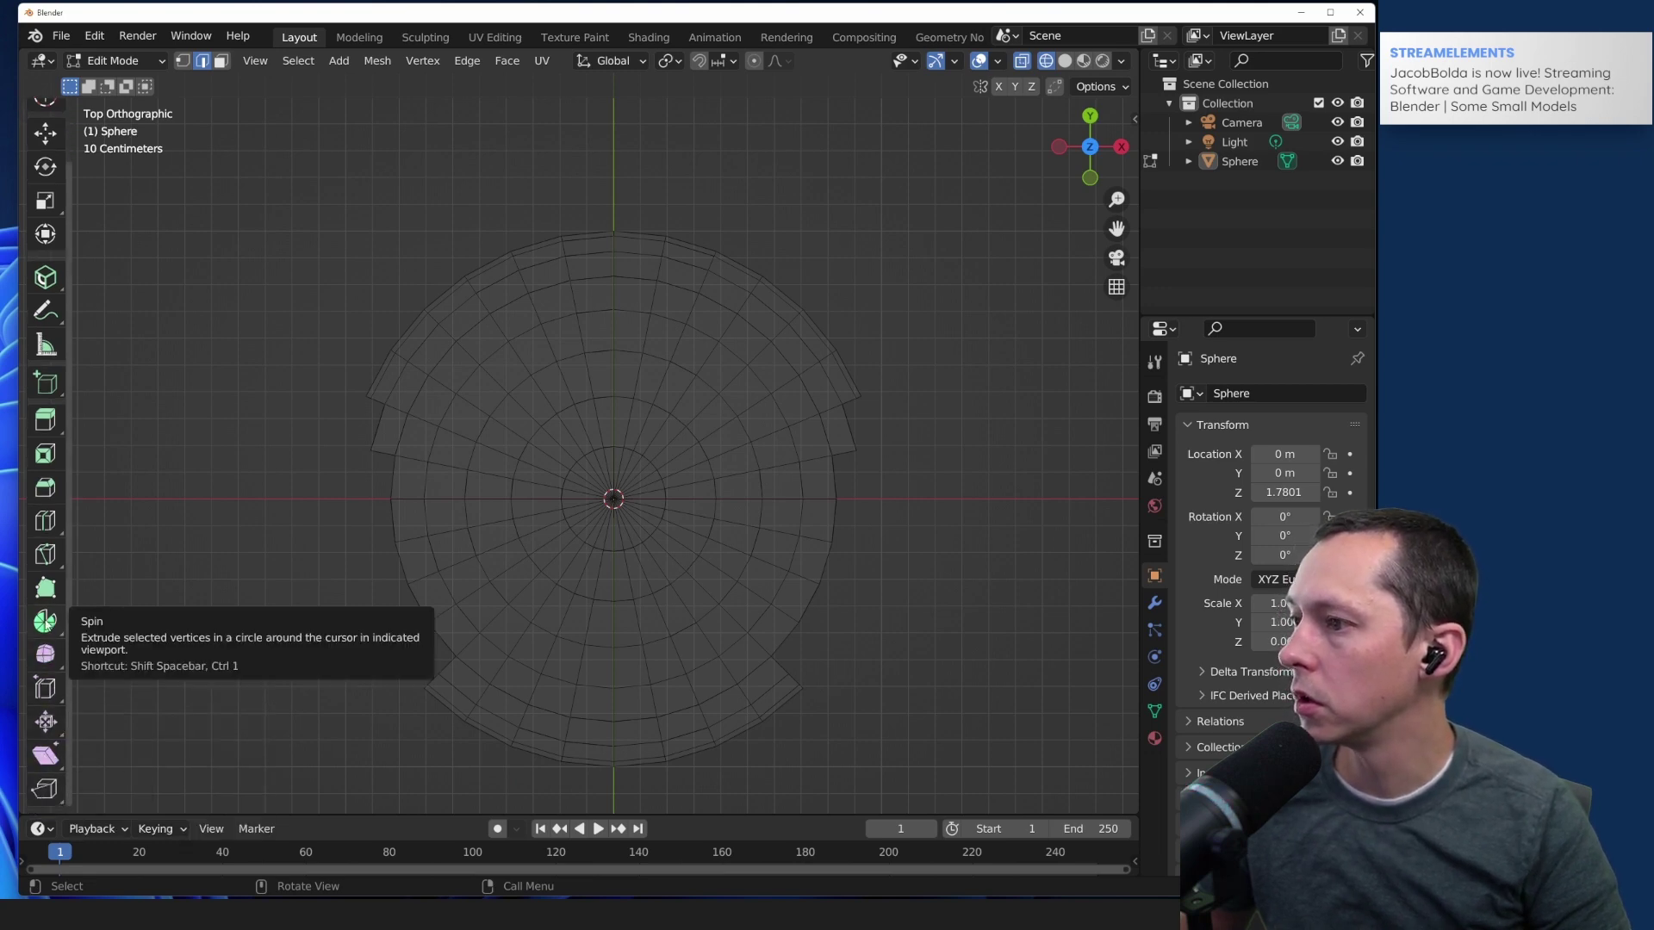
pyautogui.scroll(2, 43, 603)
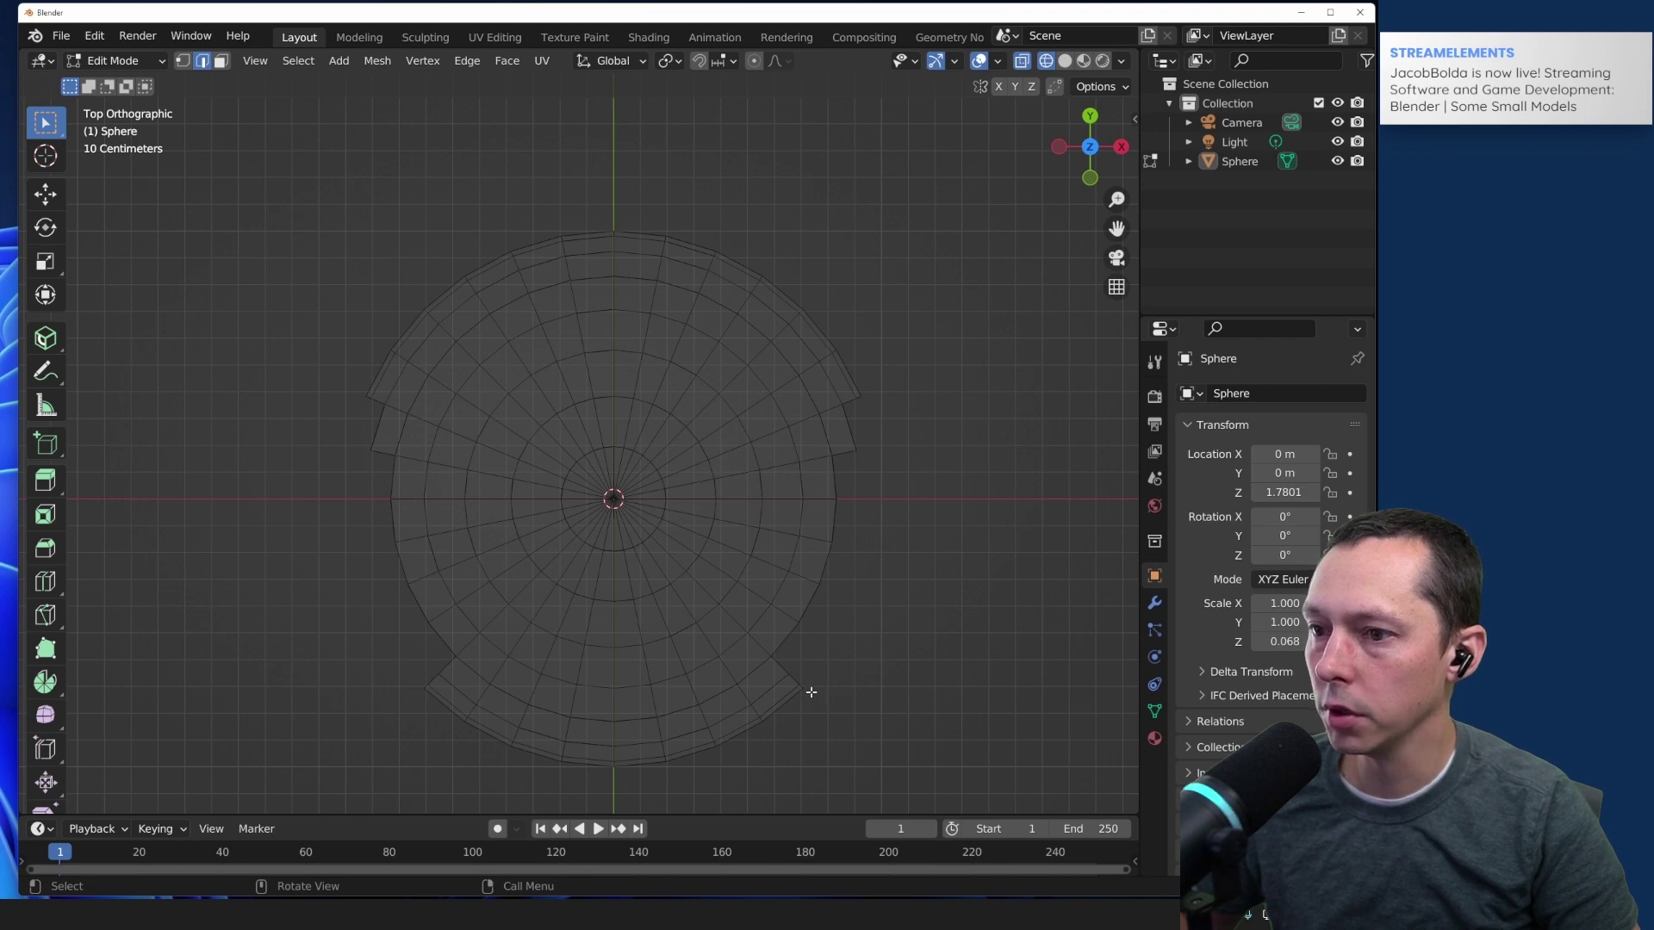
pyautogui.moveTo(812, 718); pyautogui.dragTo(444, 809)
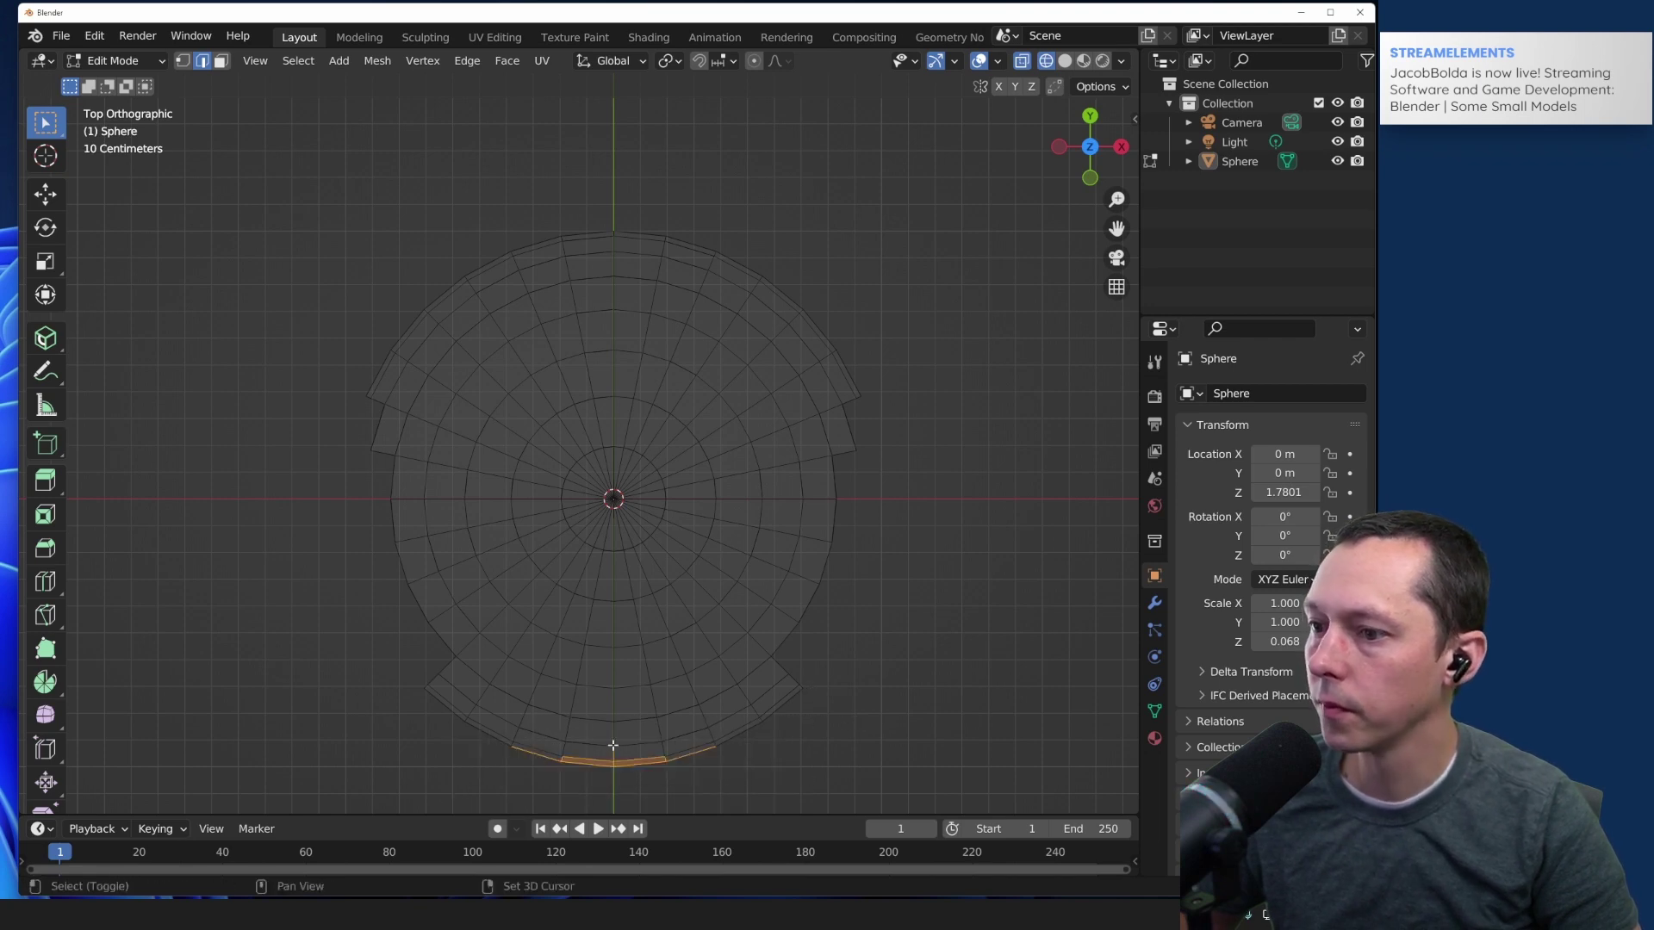
pyautogui.moveTo(753, 749)
pyautogui.keyDown('shift'); pyautogui.mouseDown()
pyautogui.moveTo(468, 754)
pyautogui.moveTo(749, 764)
pyautogui.mouseUp(); pyautogui.keyUp('shift')
pyautogui.keyDown('shift'); pyautogui.moveTo(805, 716); pyautogui.dragTo(534, 772); pyautogui.keyUp('shift')
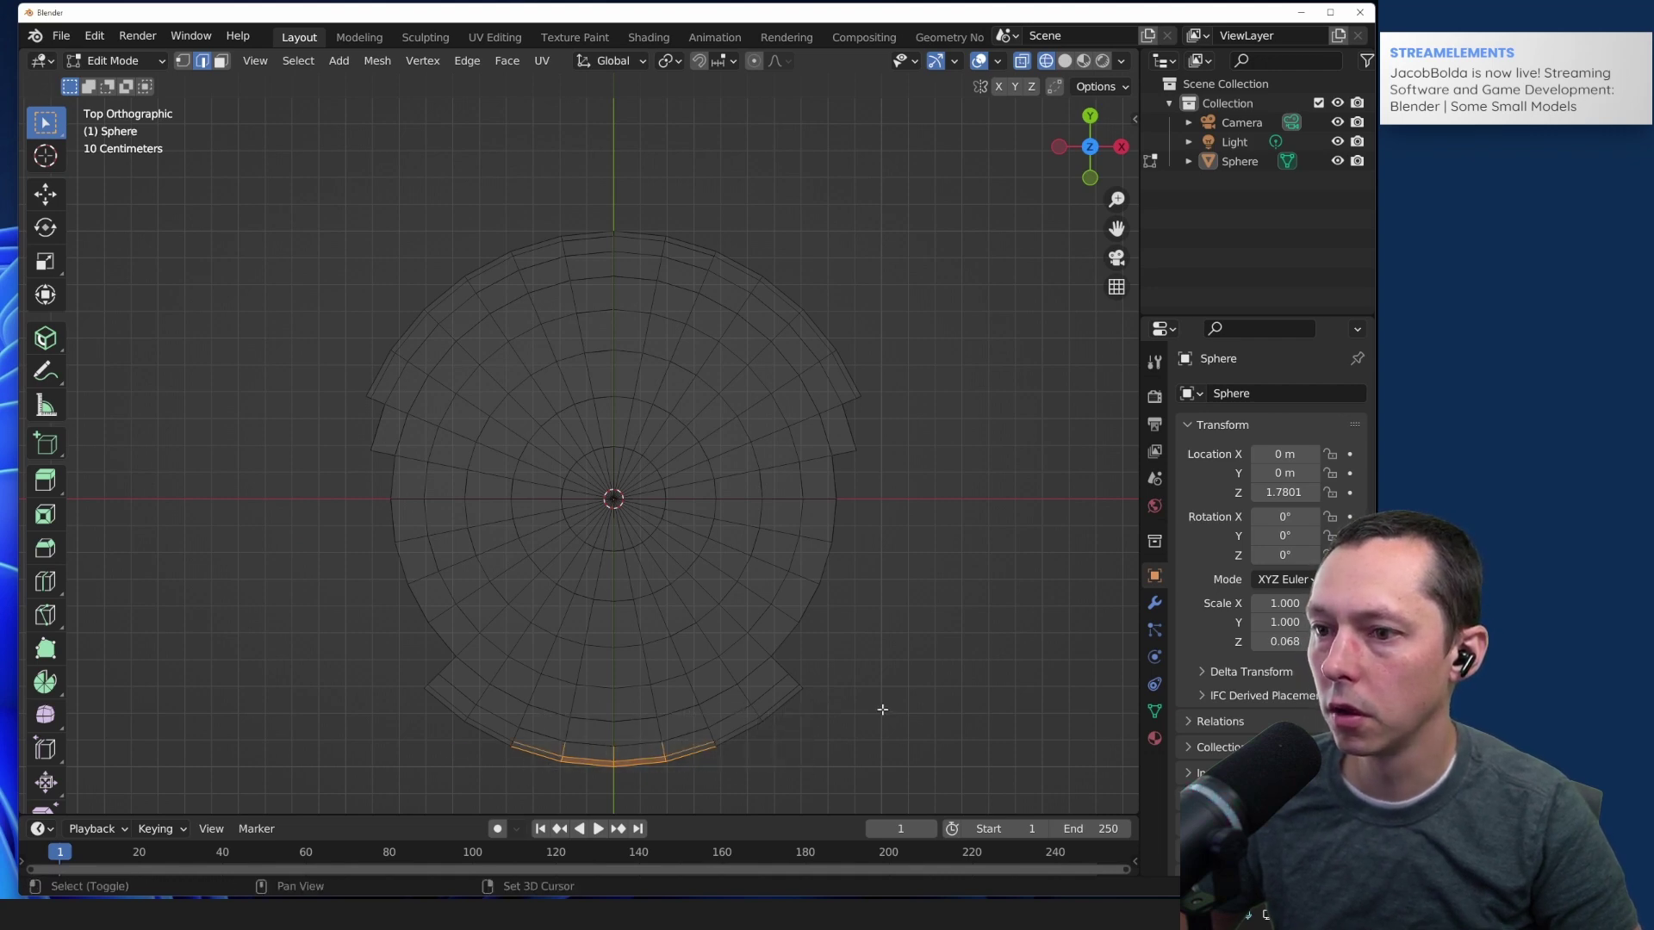
pyautogui.keyDown('shift'); pyautogui.moveTo(819, 718); pyautogui.dragTo(456, 785); pyautogui.keyUp('shift')
pyautogui.press('x')
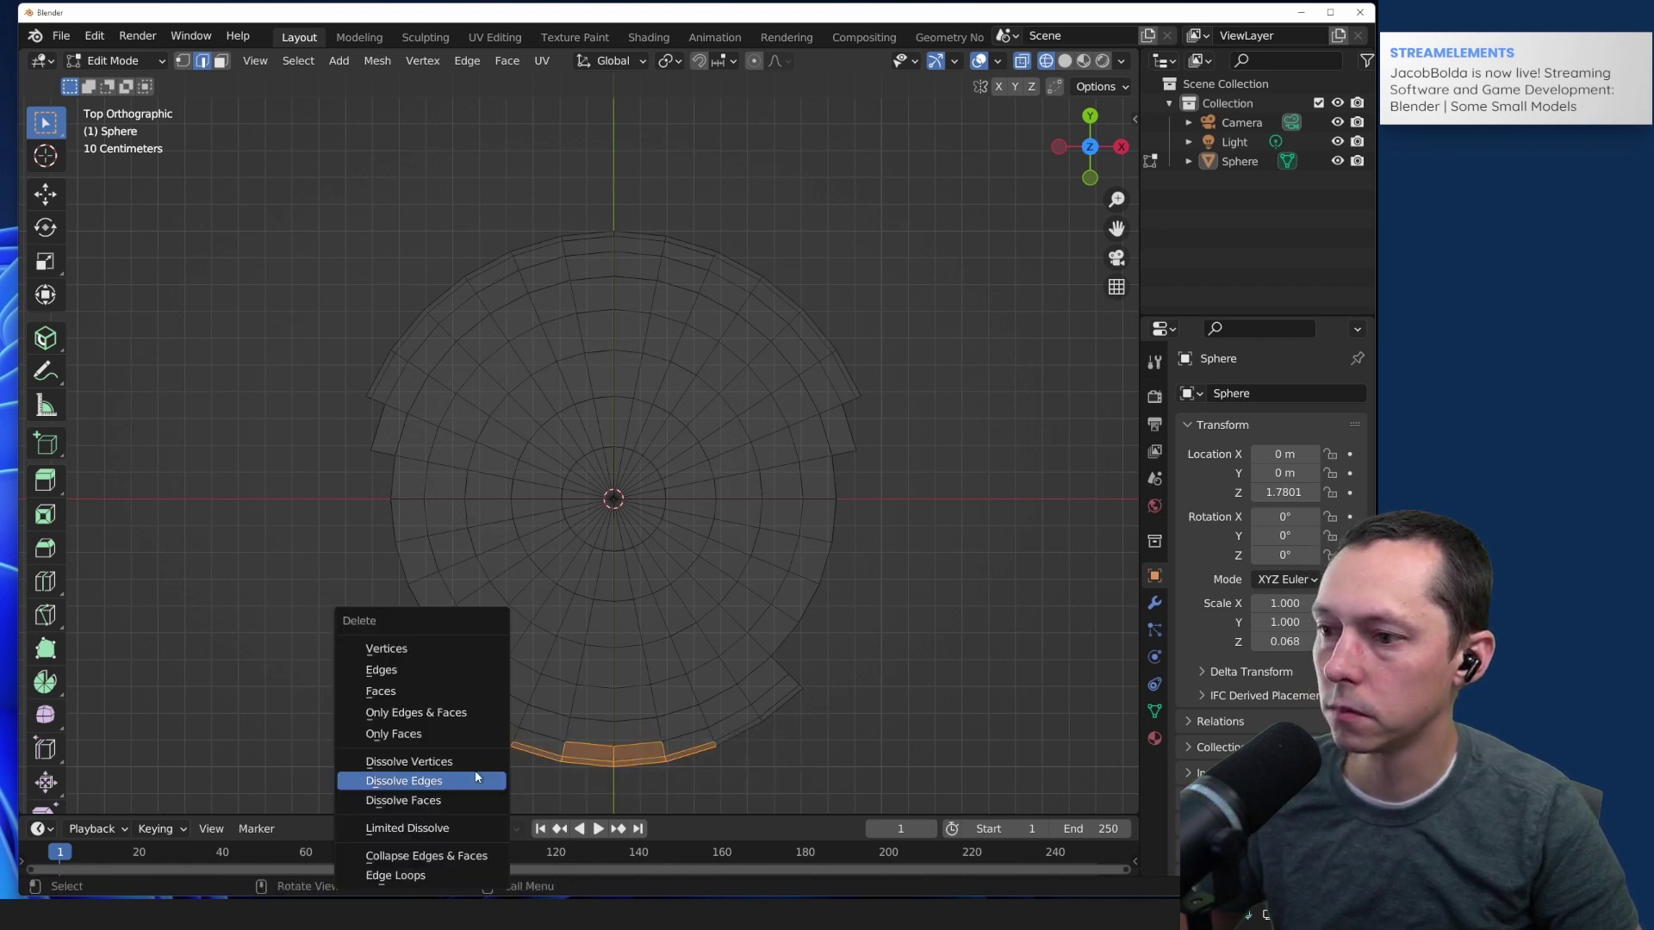
pyautogui.click(414, 670)
# Step: Delete the outermost edges of the two rim sections on either side of the gap at the negative Y end
pyautogui.keyDown('shift'); pyautogui.moveTo(832, 684); pyautogui.dragTo(793, 720); pyautogui.keyUp('shift')
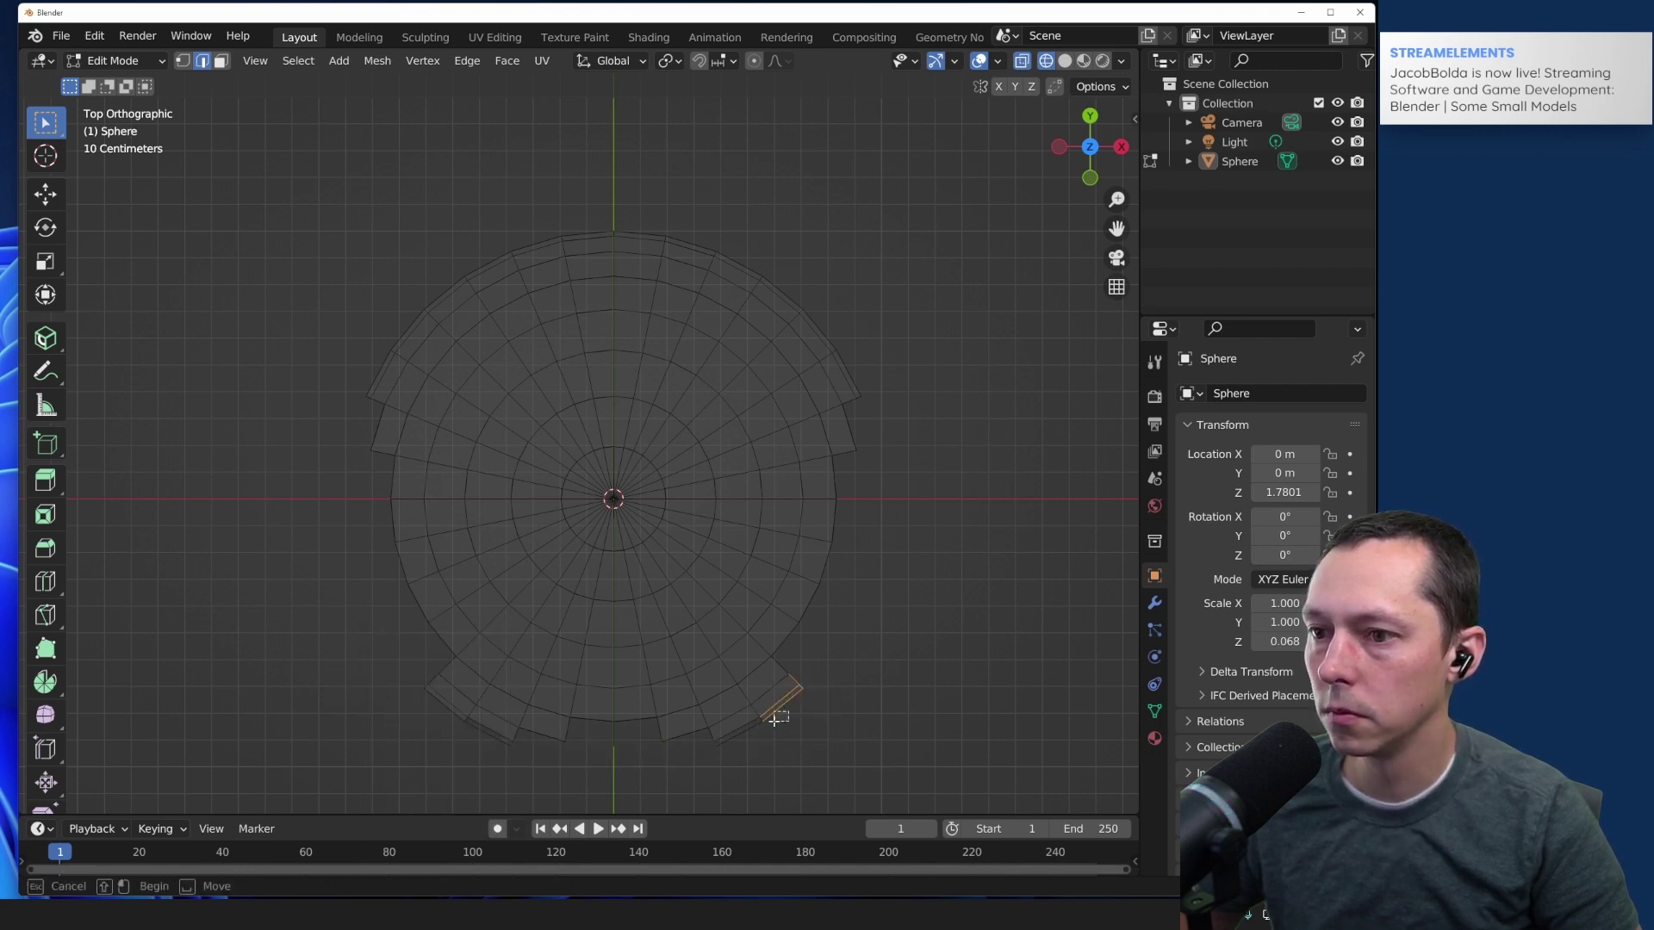
pyautogui.keyDown('shift'); pyautogui.click(740, 745); pyautogui.keyUp('shift')
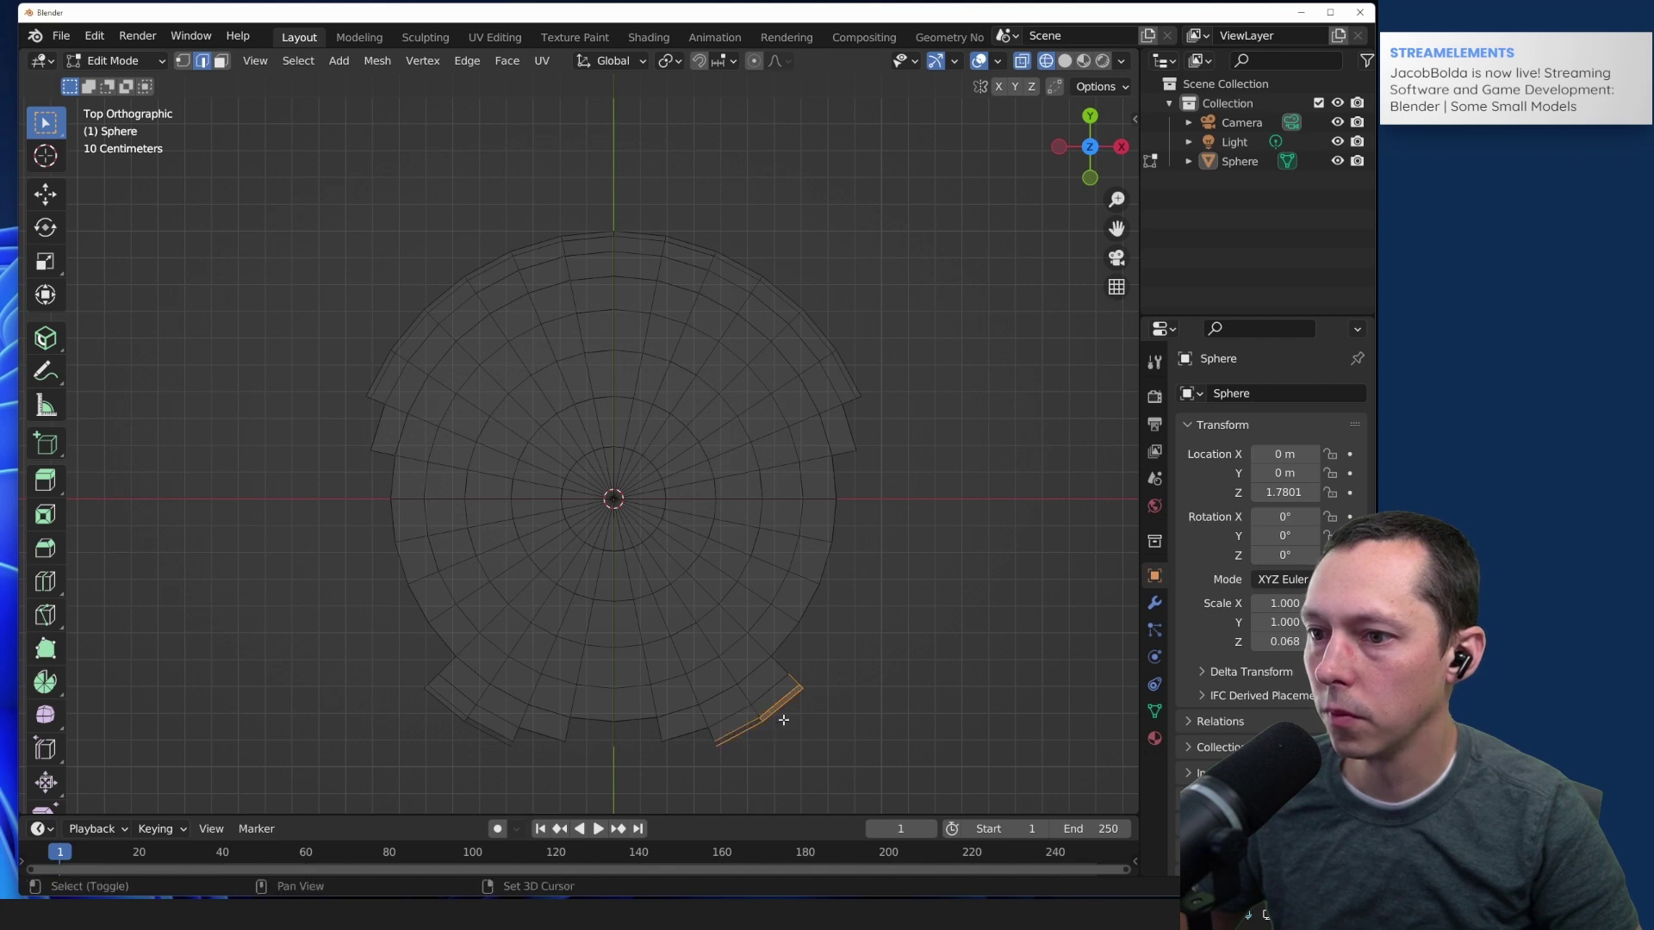
pyautogui.keyDown('shift'); pyautogui.moveTo(773, 732); pyautogui.dragTo(703, 758); pyautogui.keyUp('shift')
pyautogui.keyDown('shift'); pyautogui.moveTo(525, 738); pyautogui.dragTo(432, 720); pyautogui.keyUp('shift')
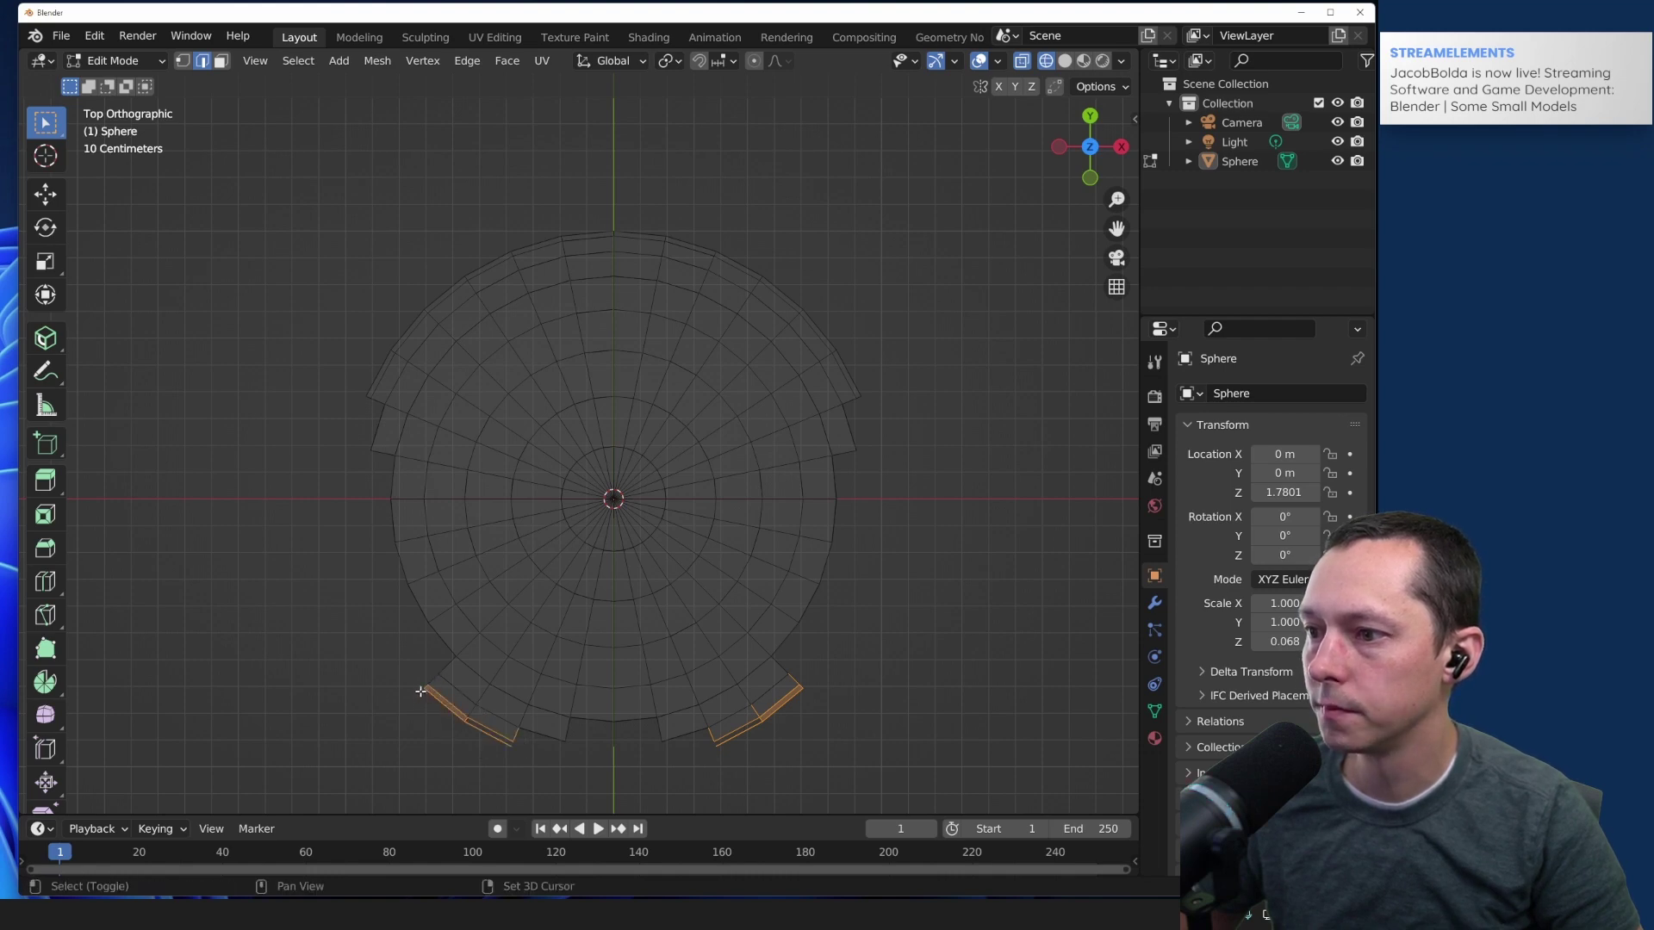
pyautogui.press('x')
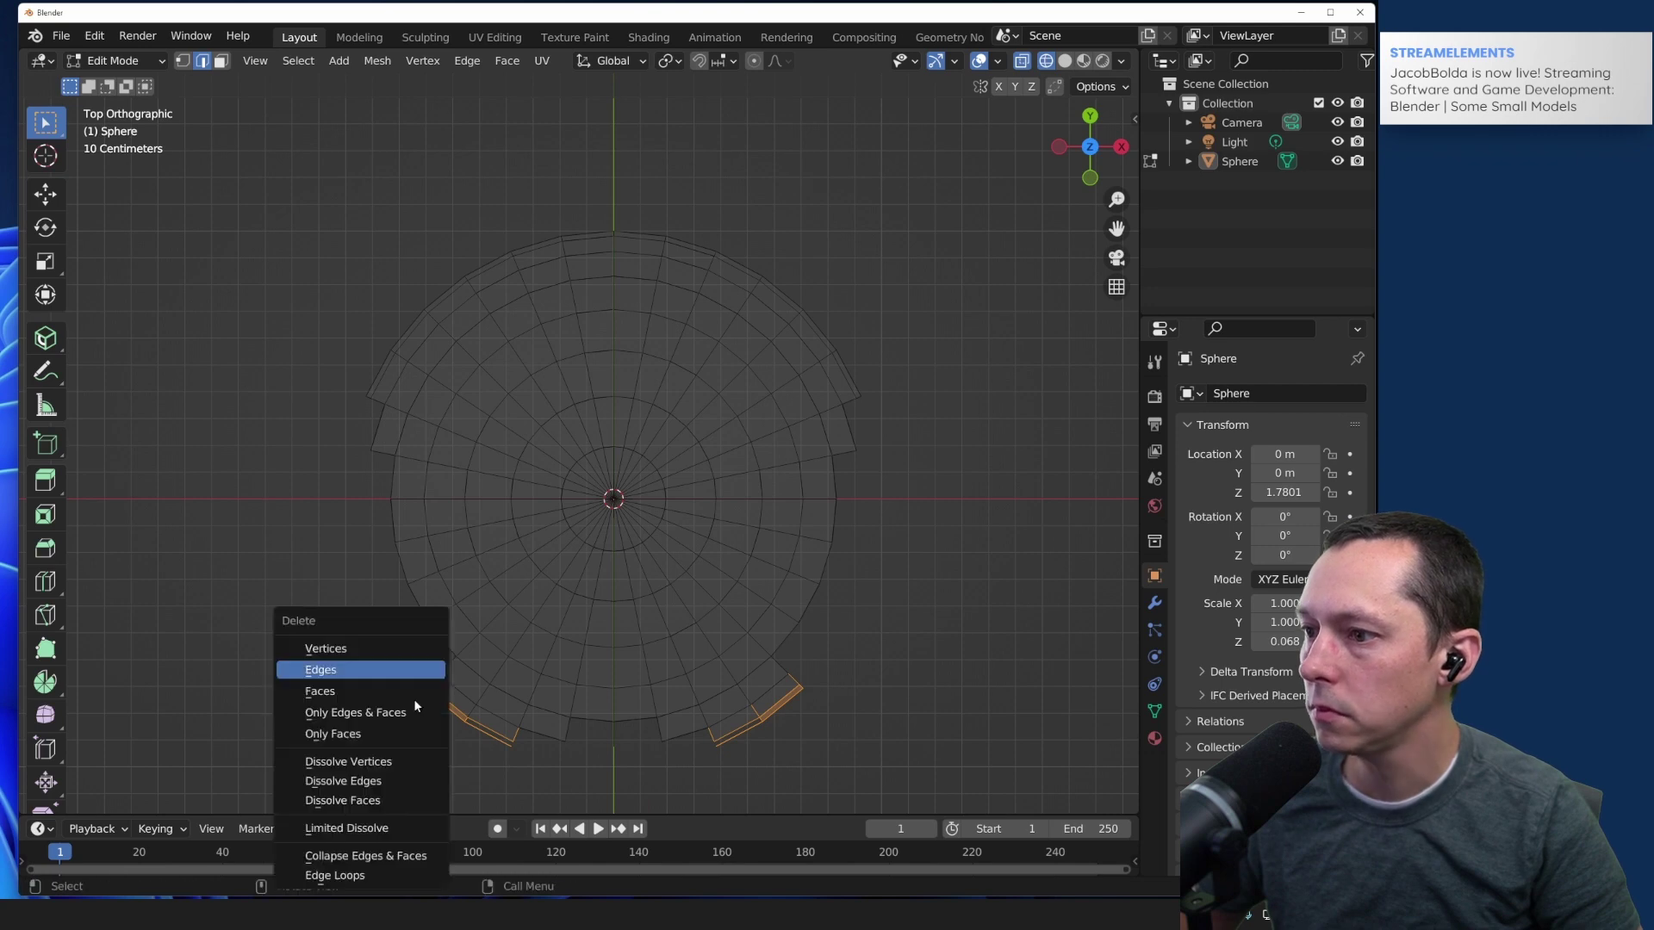
pyautogui.click(409, 674)
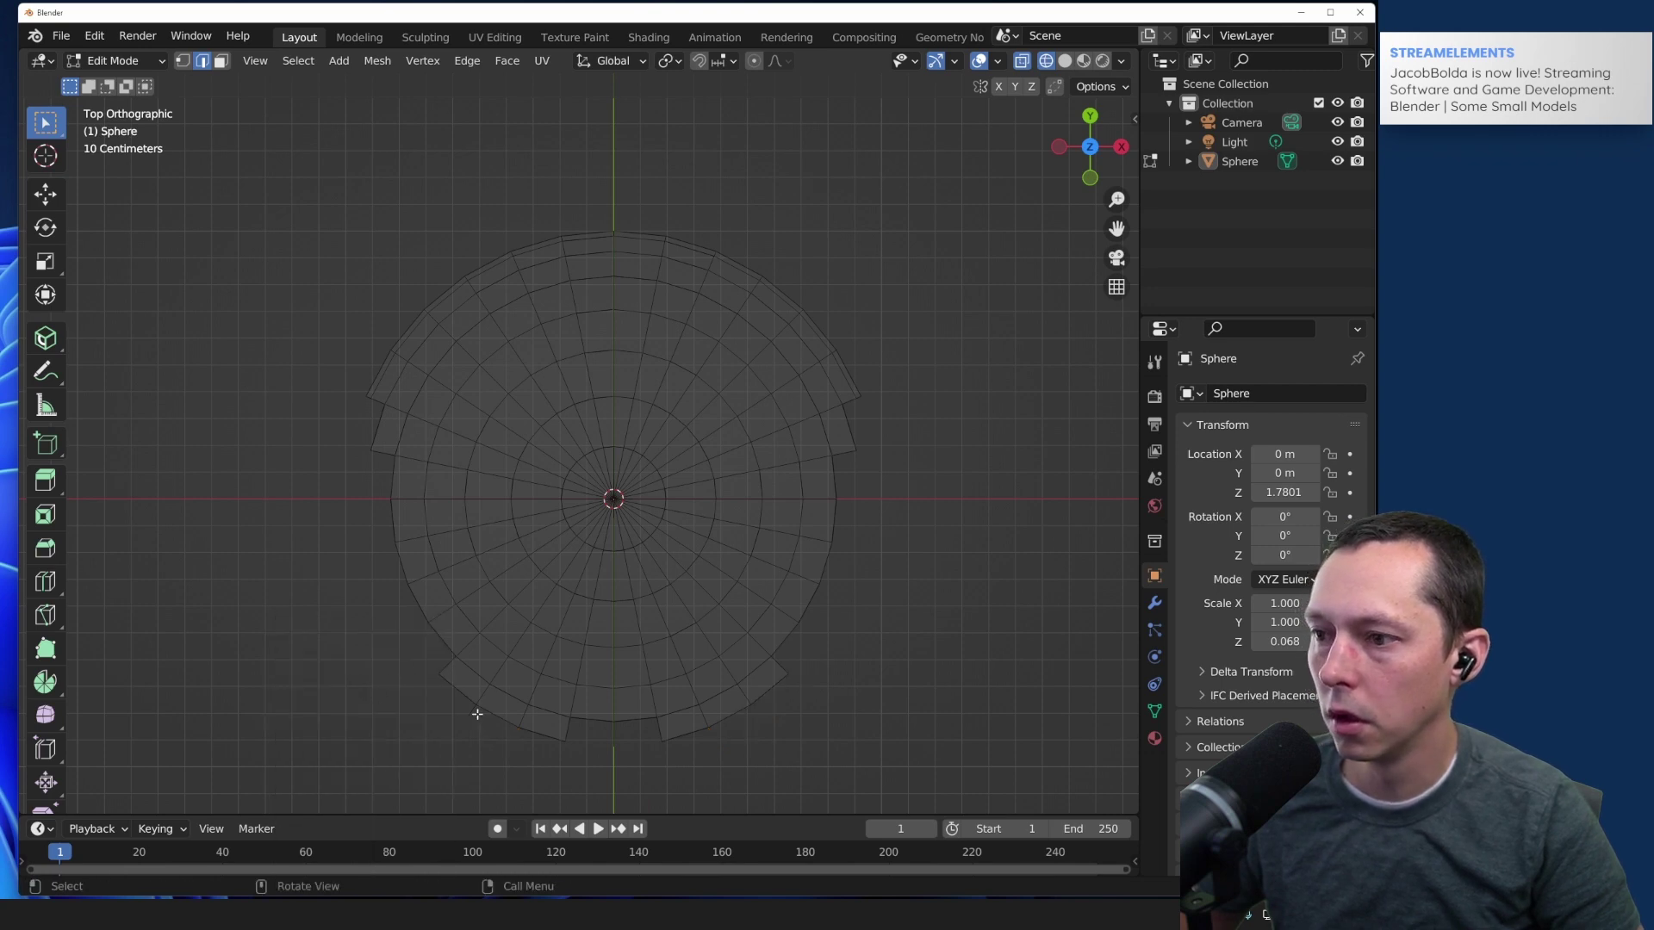
pyautogui.press('x')
pyautogui.click(432, 670)
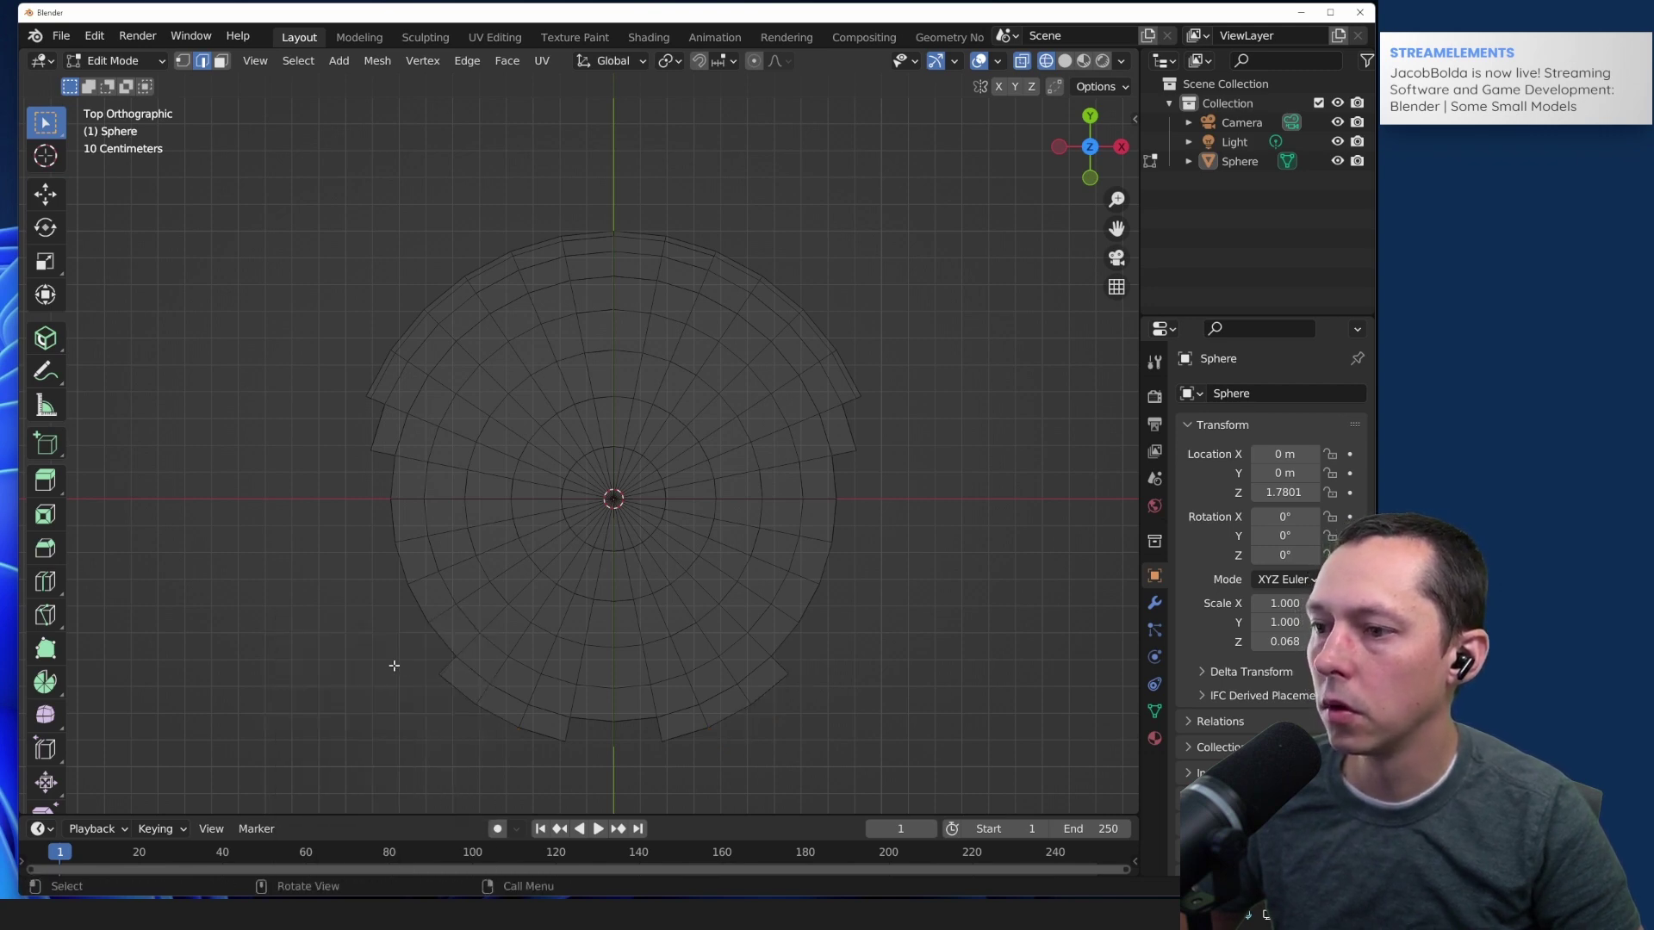
# Step: Delete the outer edges of the remaining segments beside the negative Y gap, keeping only the two small corner tabs
pyautogui.scroll(-1, 383, 632)
pyautogui.scroll(1, 658, 660)
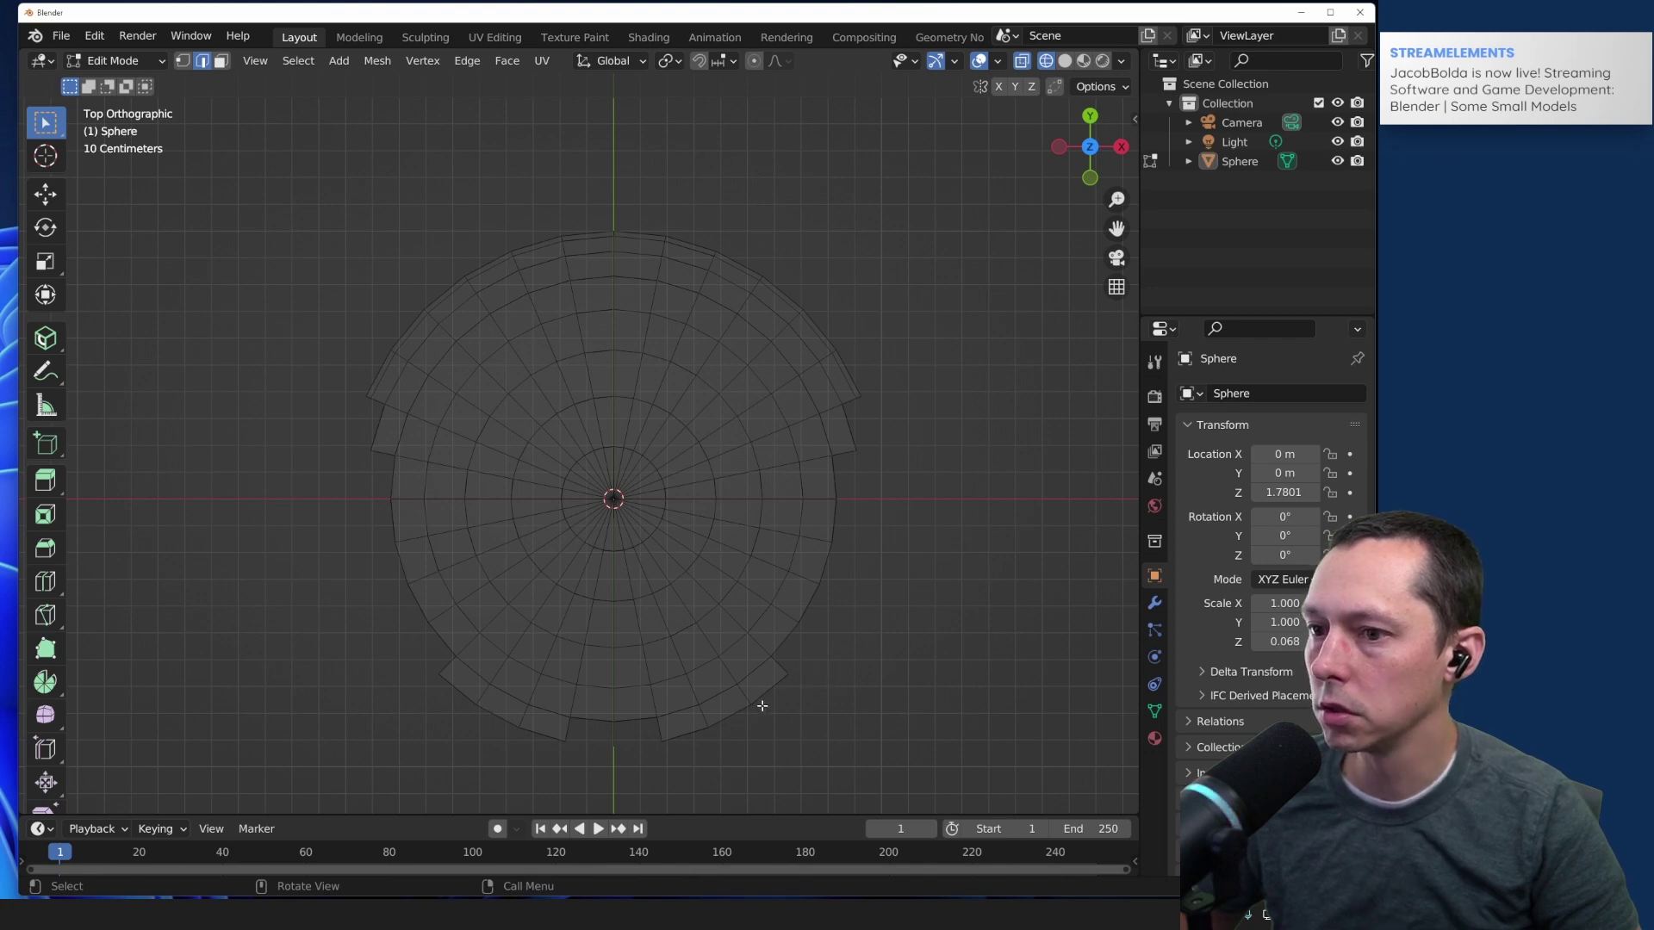
pyautogui.click(732, 718)
pyautogui.keyDown('shift'); pyautogui.click(689, 746); pyautogui.keyUp('shift')
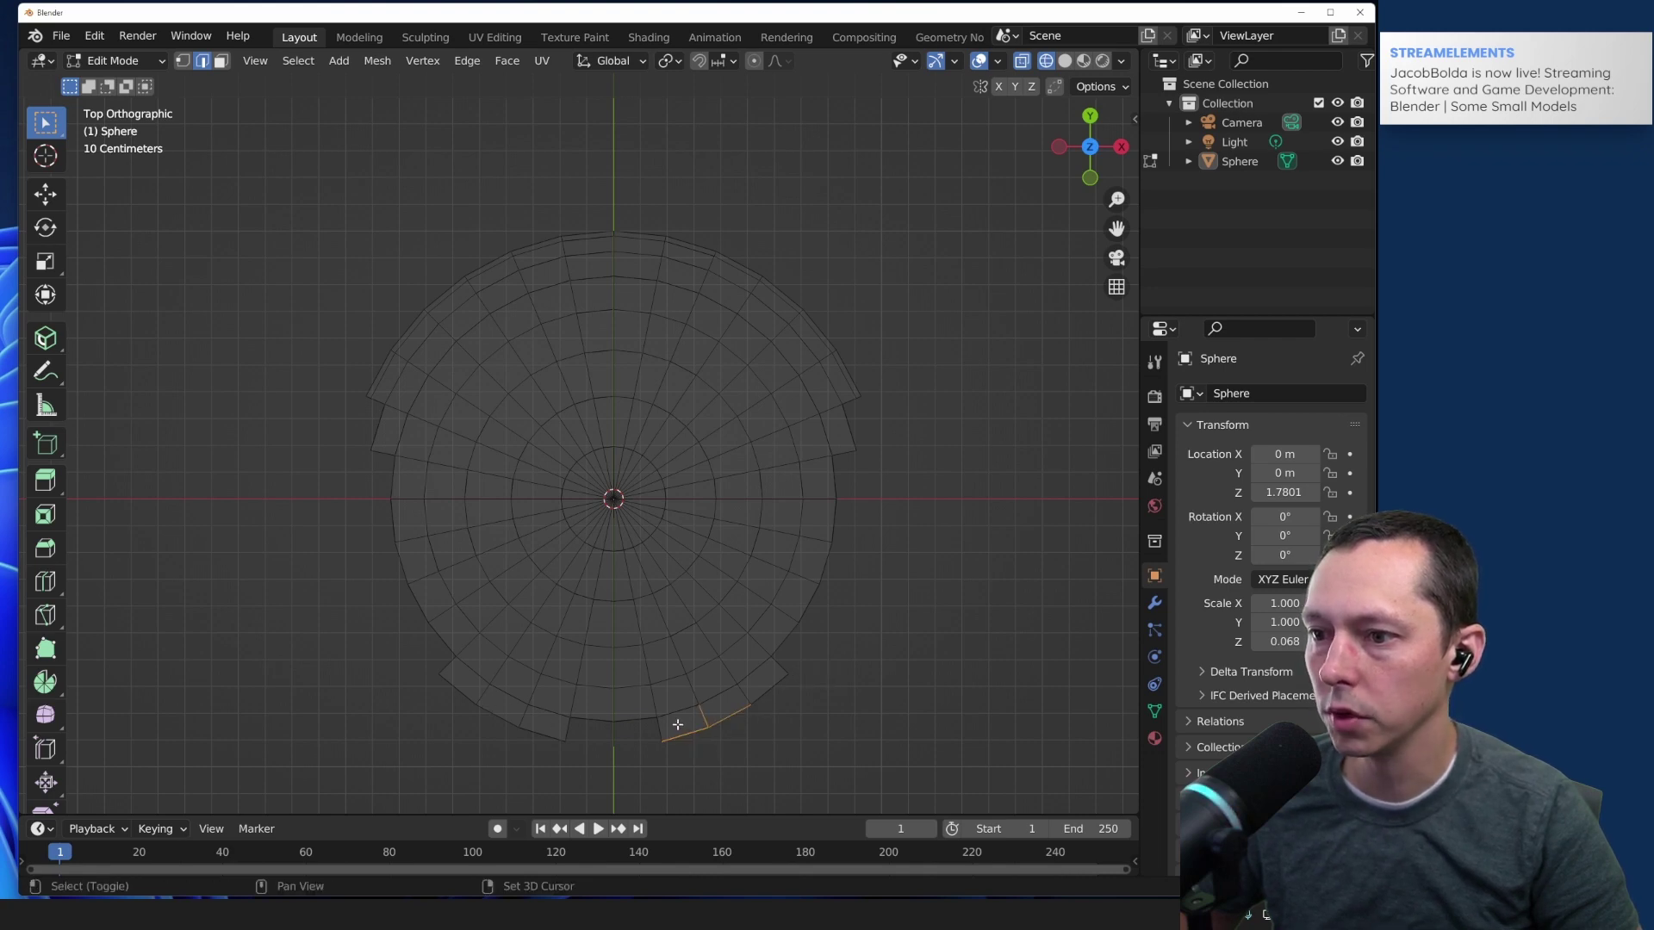
pyautogui.keyDown('shift'); pyautogui.click(655, 739); pyautogui.keyUp('shift')
pyautogui.keyDown('shift'); pyautogui.click(529, 727); pyautogui.keyUp('shift')
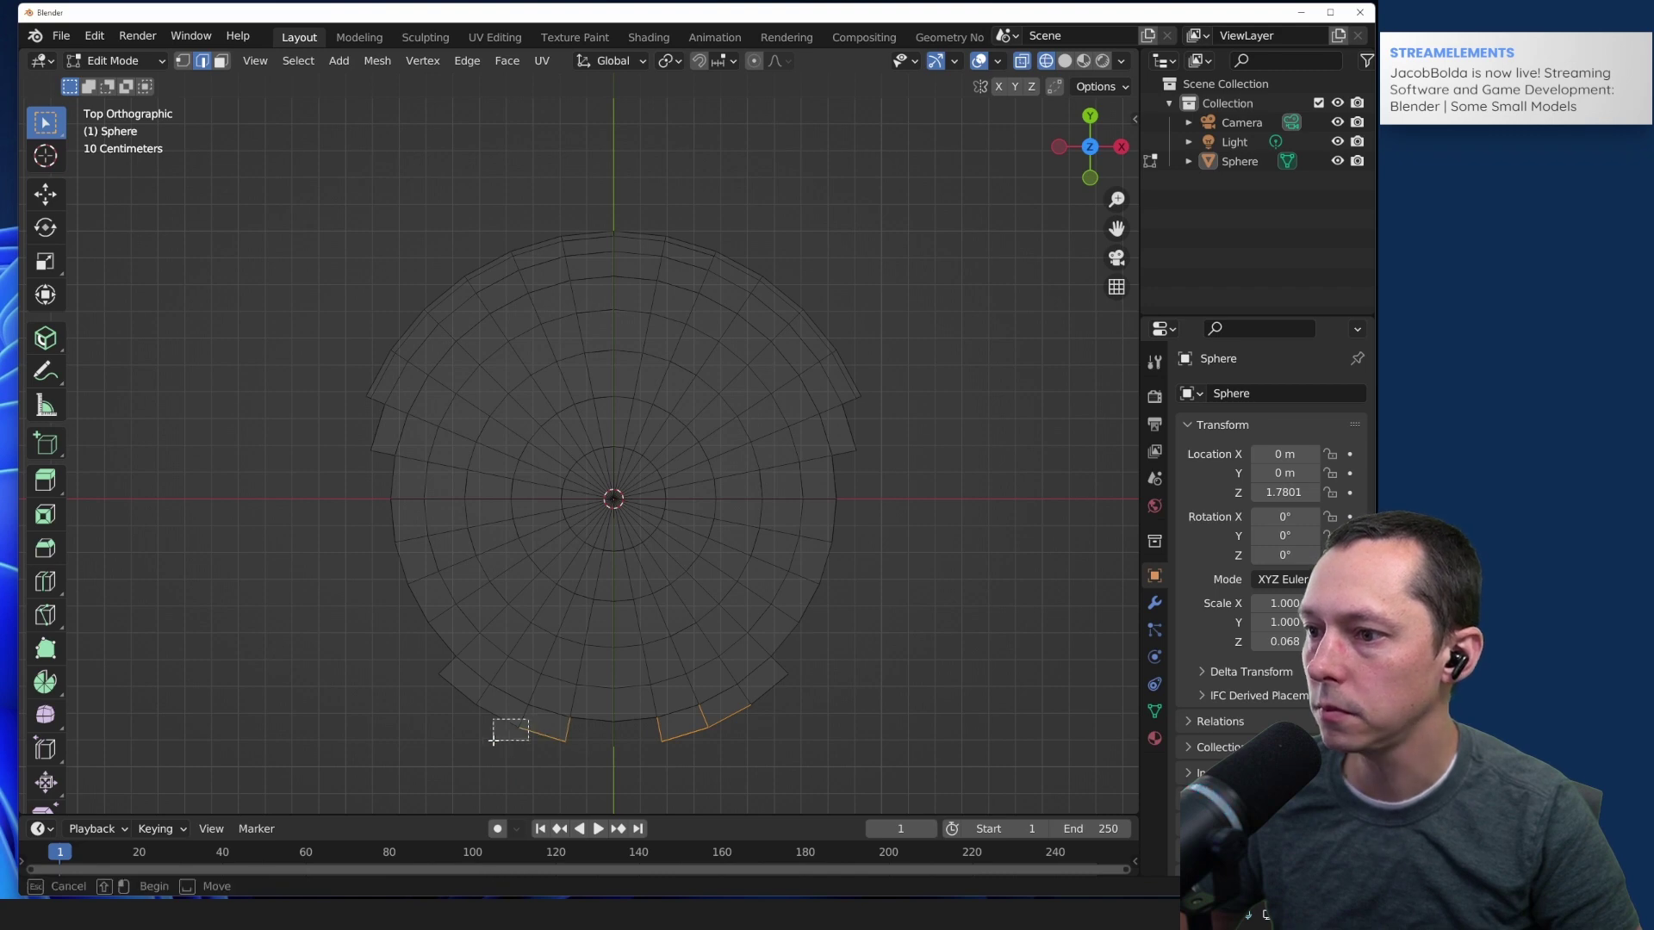
pyautogui.press('x')
pyautogui.click(422, 670)
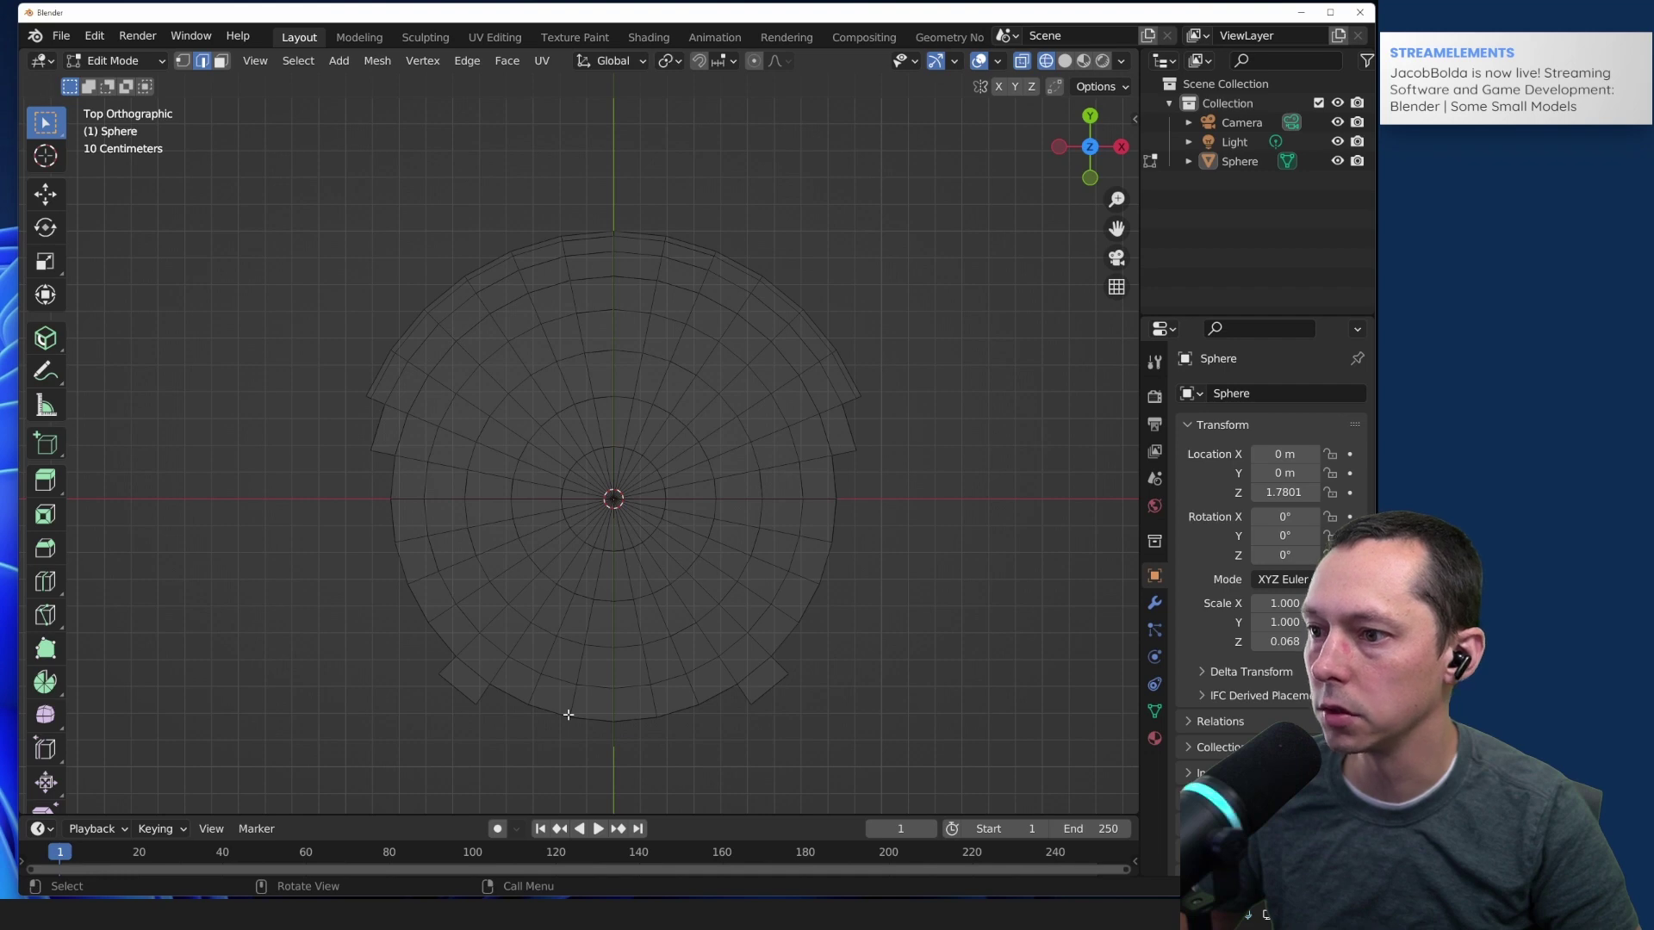
# Step: Delete the loose edges left sticking out past the disc's rim between the two small tabs
pyautogui.keyDown('shift'); pyautogui.moveTo(577, 758); pyautogui.dragTo(564, 739, button='middle'); pyautogui.keyUp('shift')
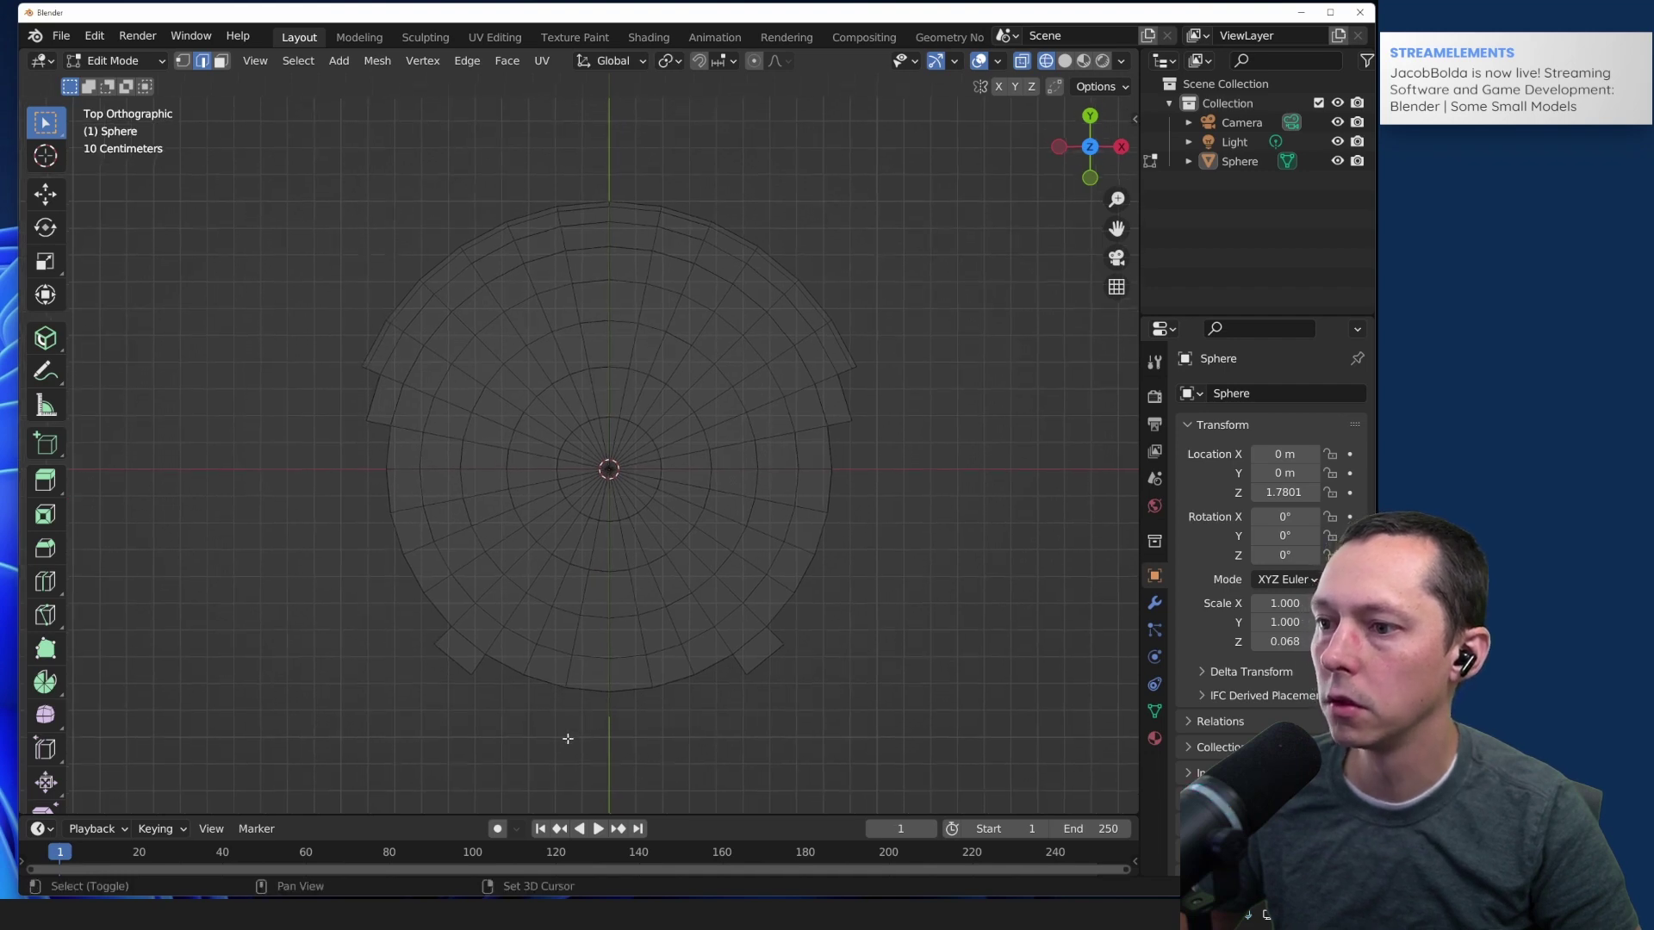
pyautogui.moveTo(819, 727); pyautogui.dragTo(262, 604, button='middle')
pyautogui.click(279, 551)
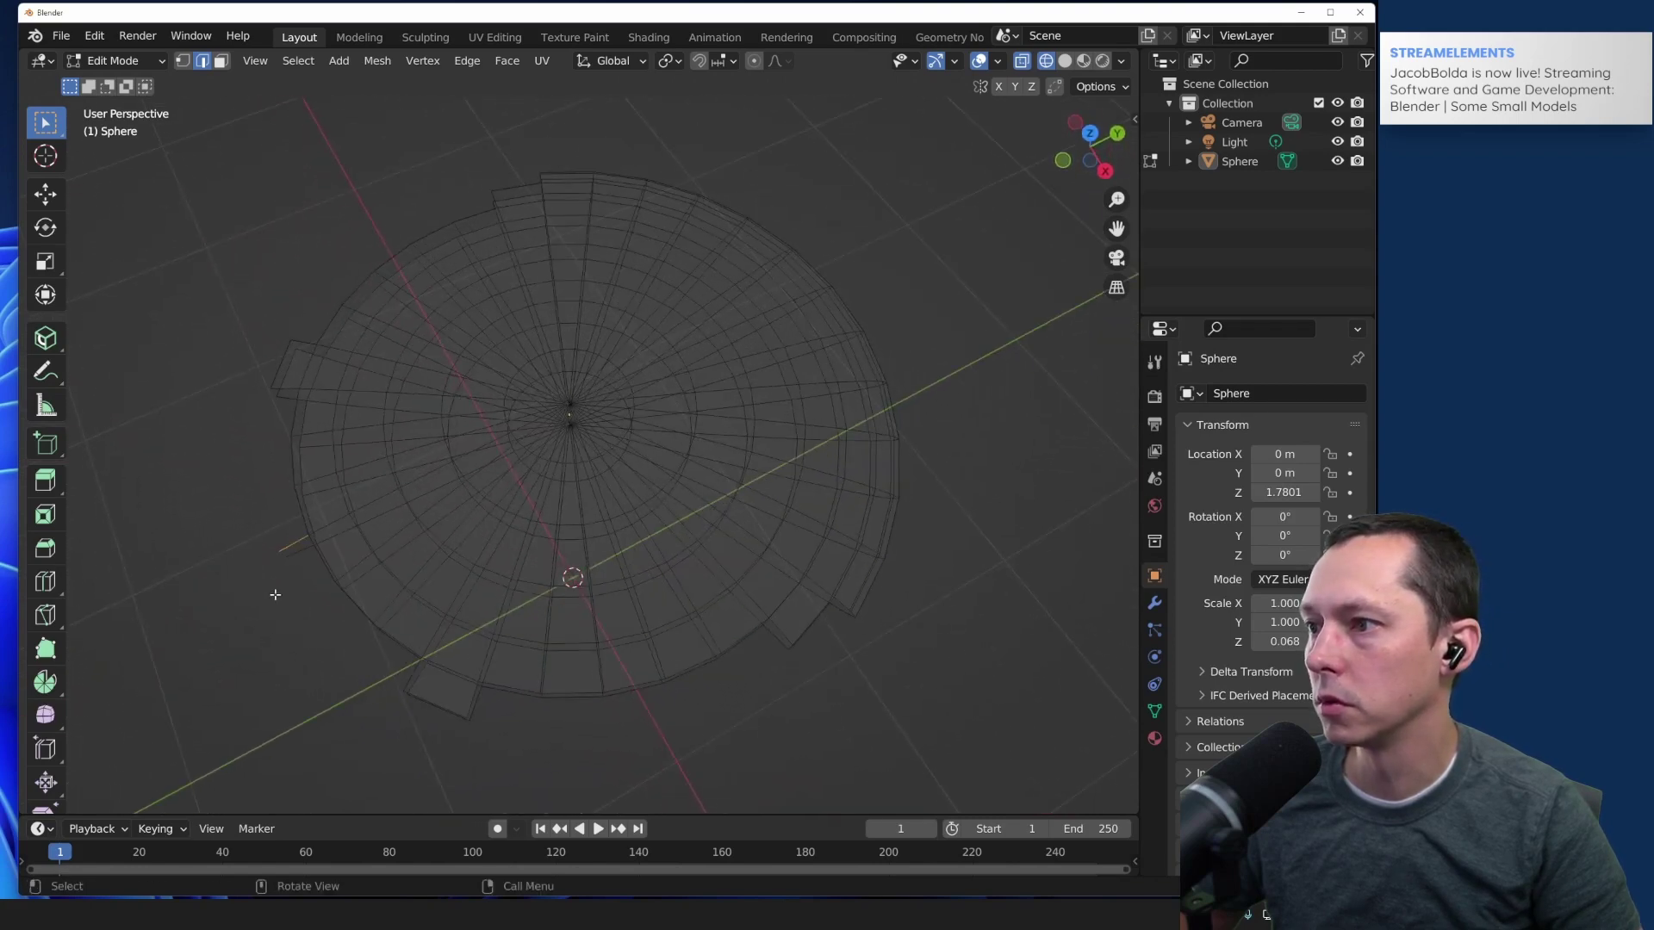
pyautogui.hotkey('shift', 'g')
pyautogui.click(277, 561)
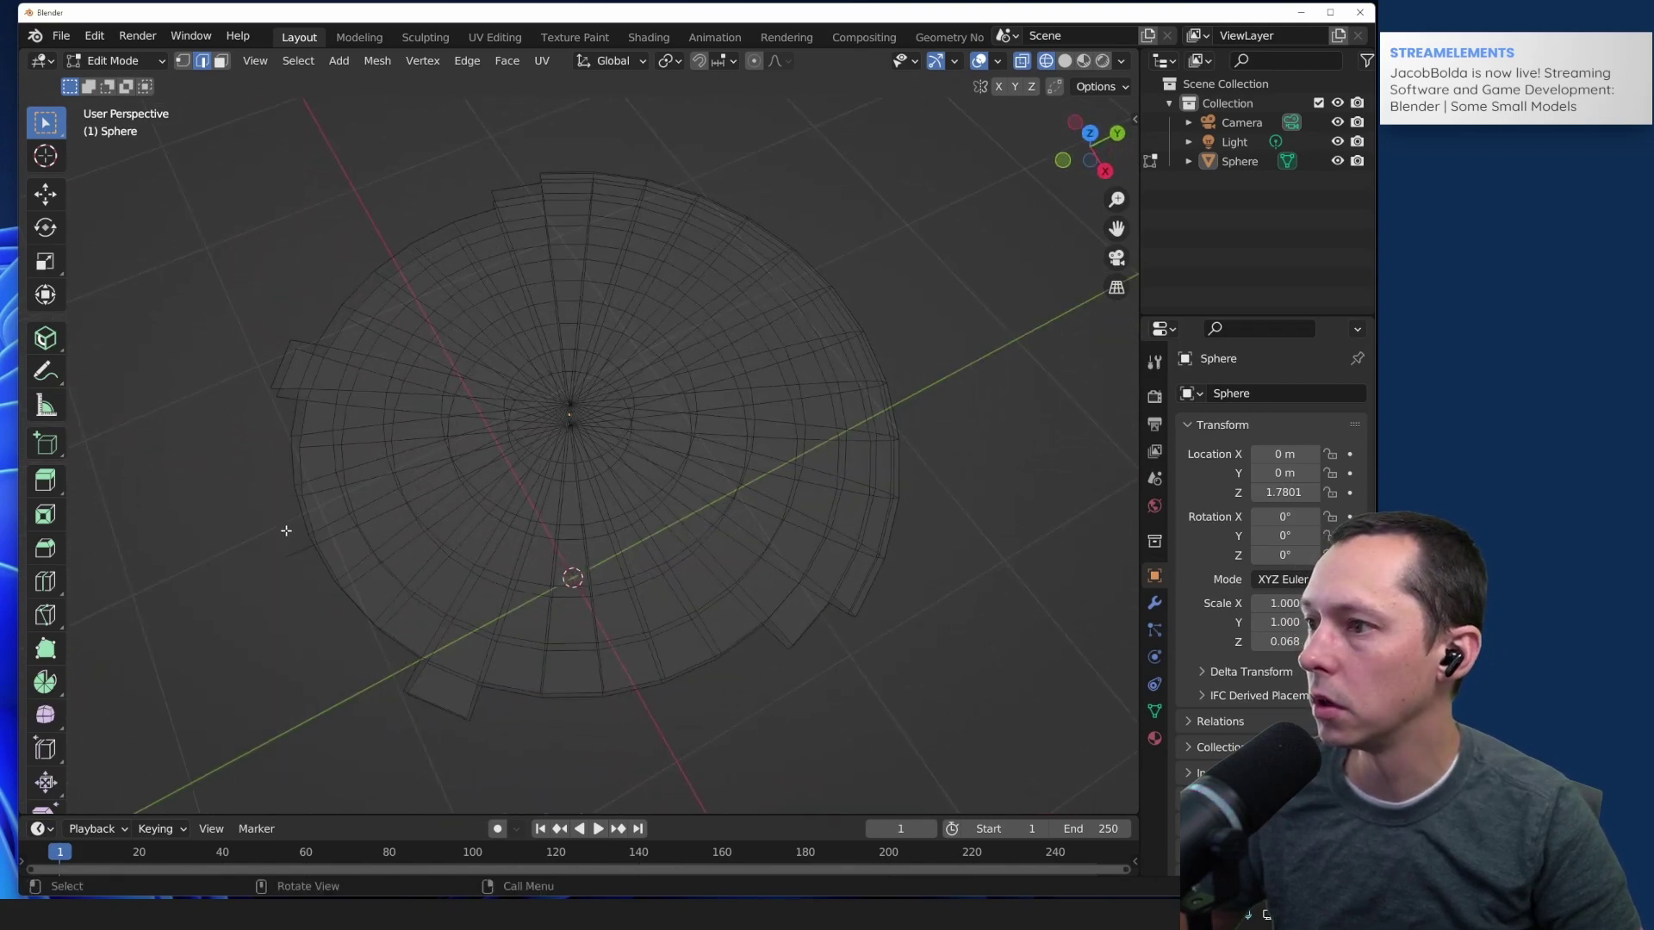
pyautogui.hotkey('shift', 'g')
pyautogui.click(269, 595)
pyautogui.moveTo(267, 591); pyautogui.dragTo(499, 518, button='middle')
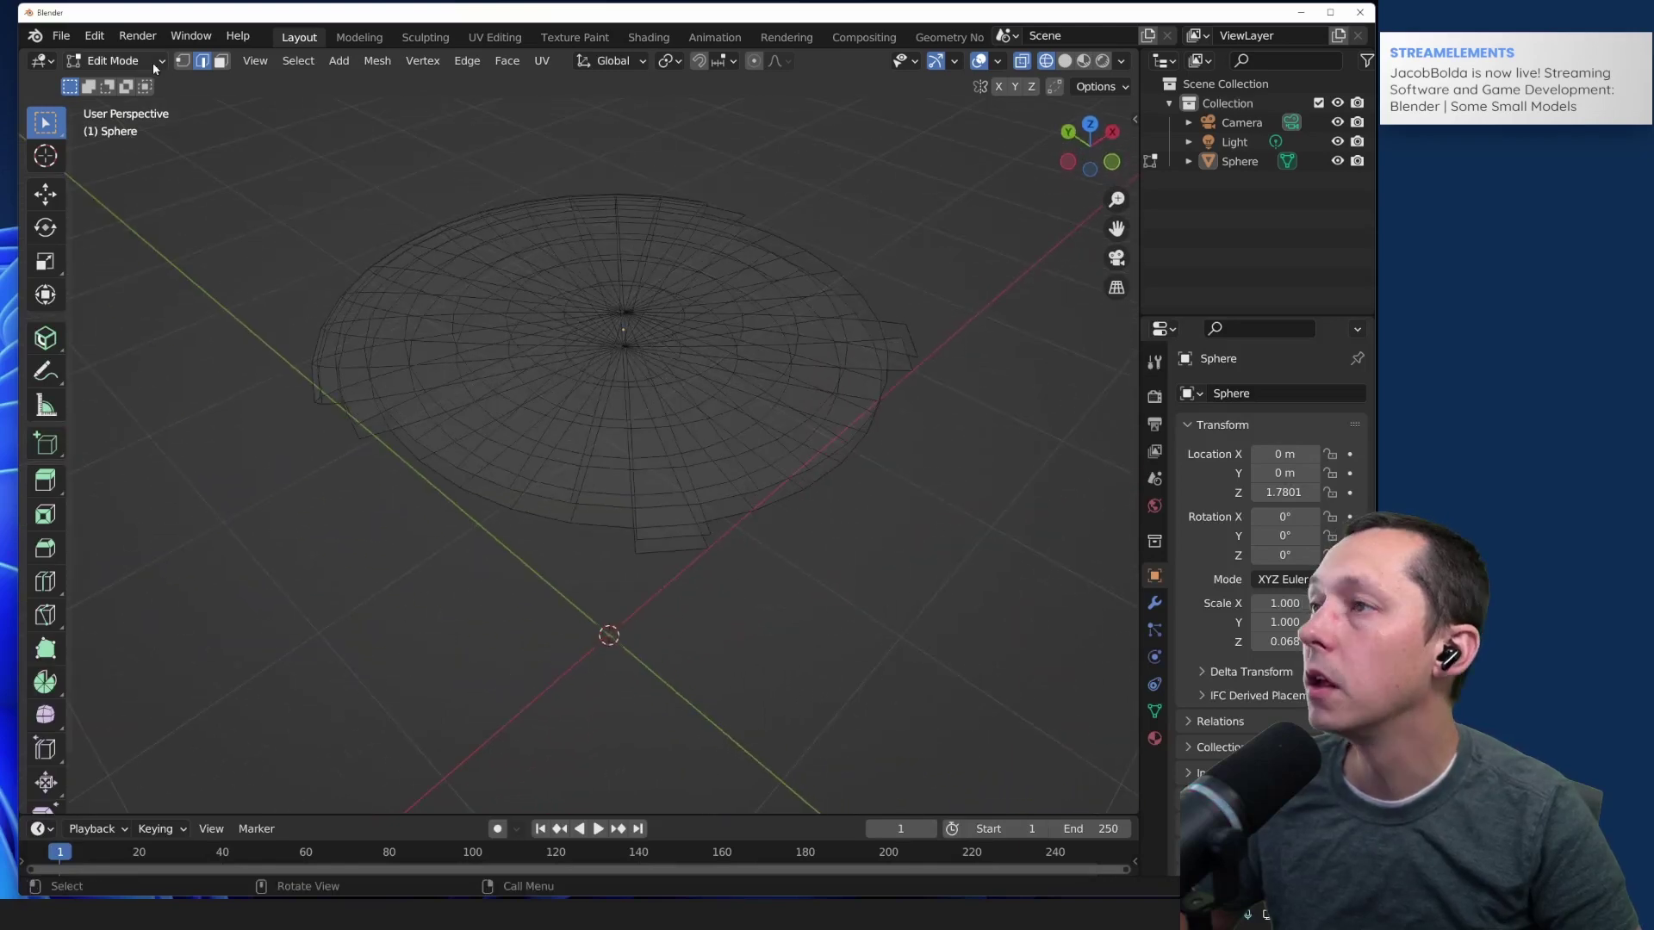
pyautogui.click(396, 61)
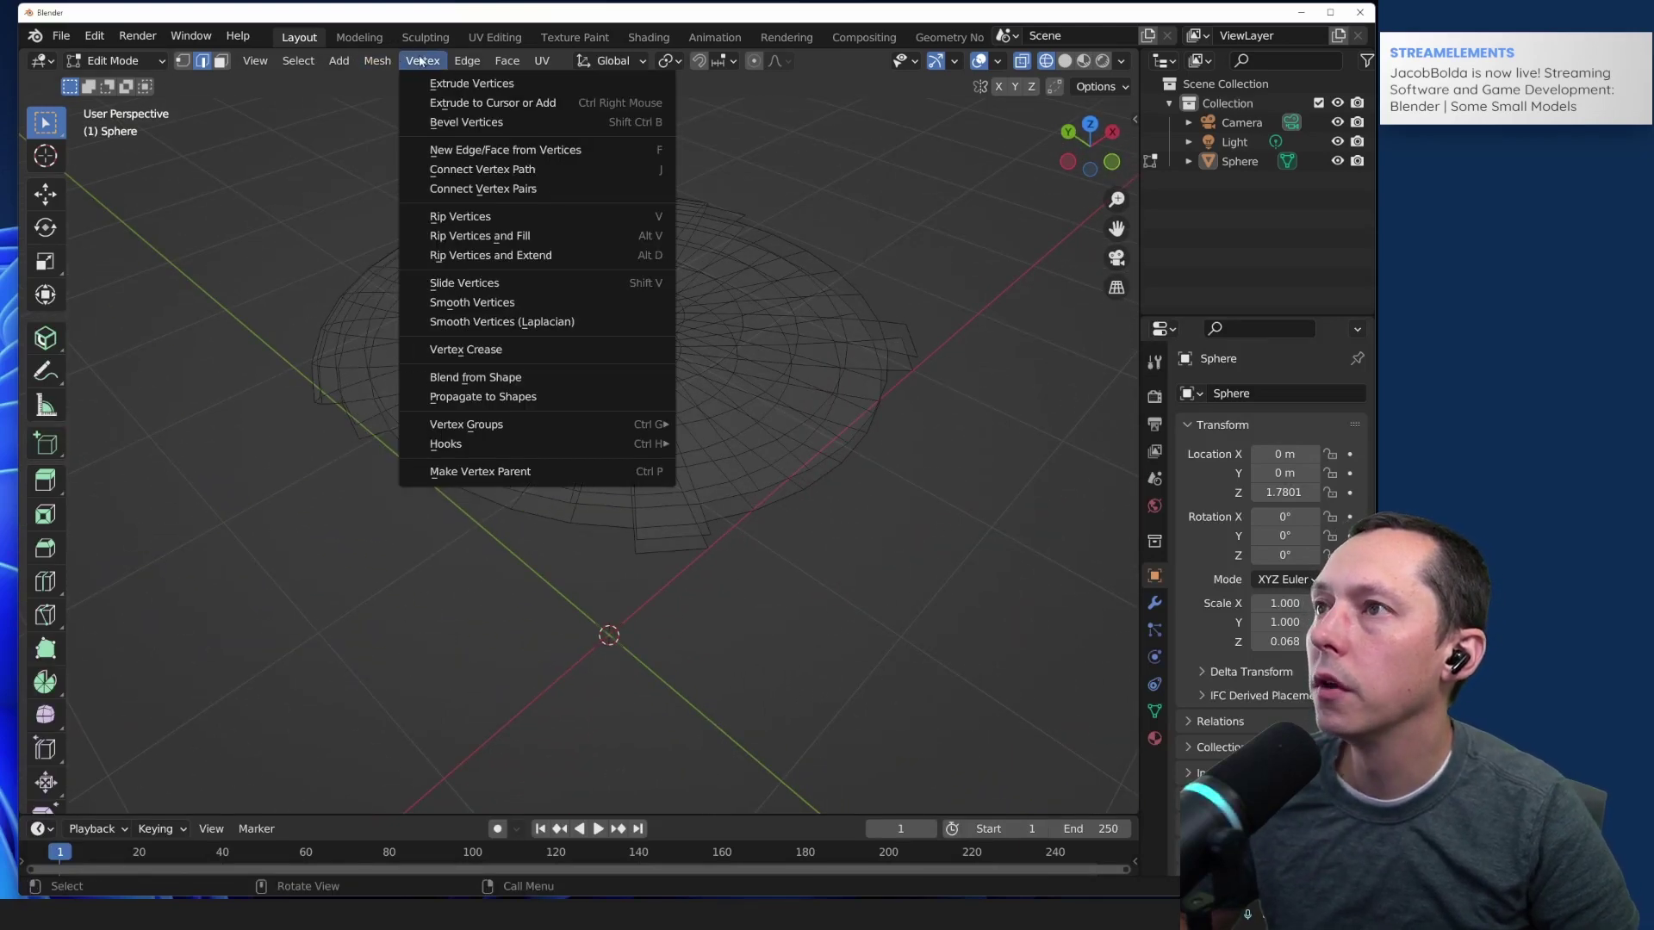
pyautogui.moveTo(470, 61)
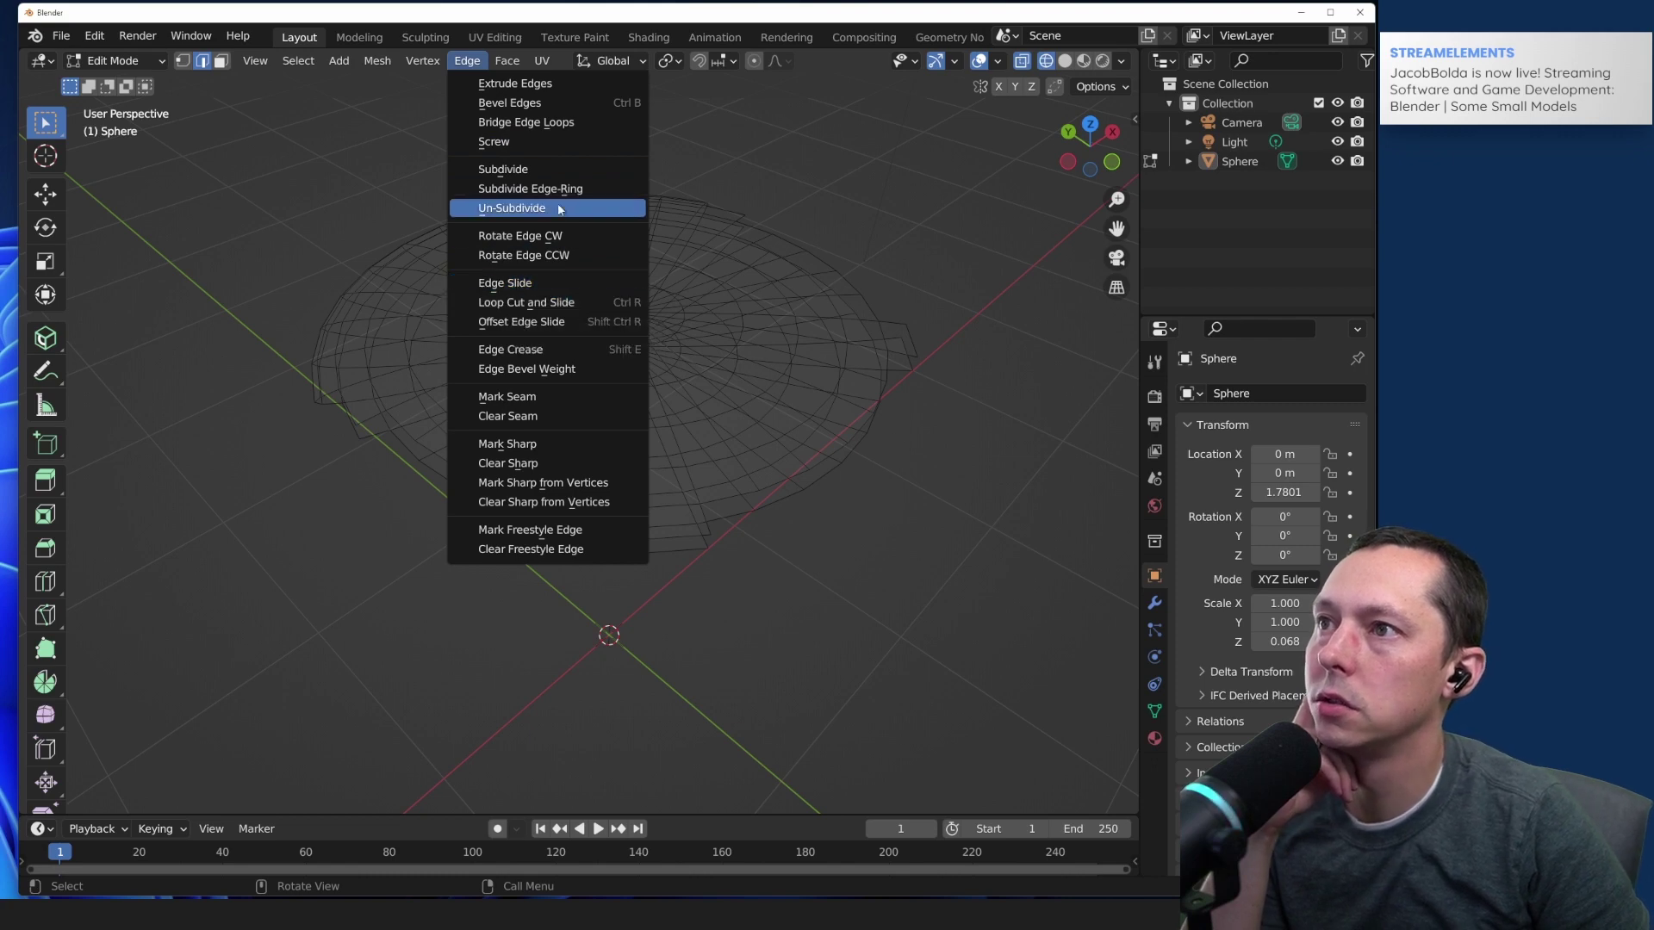
pyautogui.click(511, 62)
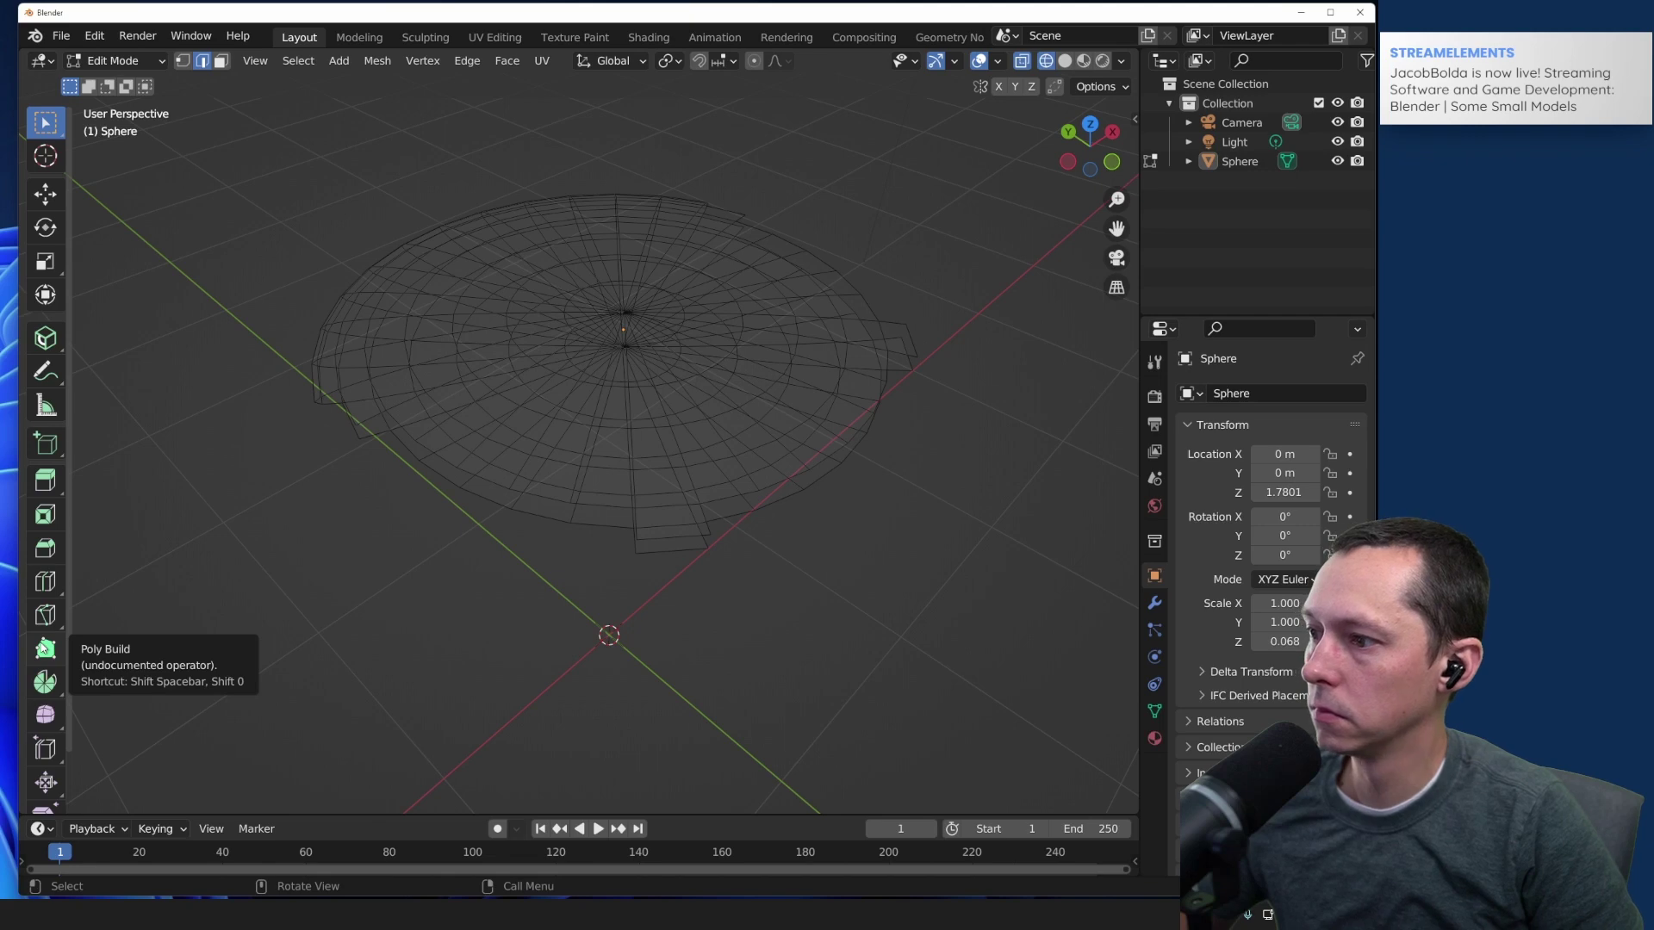
# Step: With the Poly Build tool, nudge the outer corner vertex of the rim step on the disc's negative X side
pyautogui.click(1089, 124)
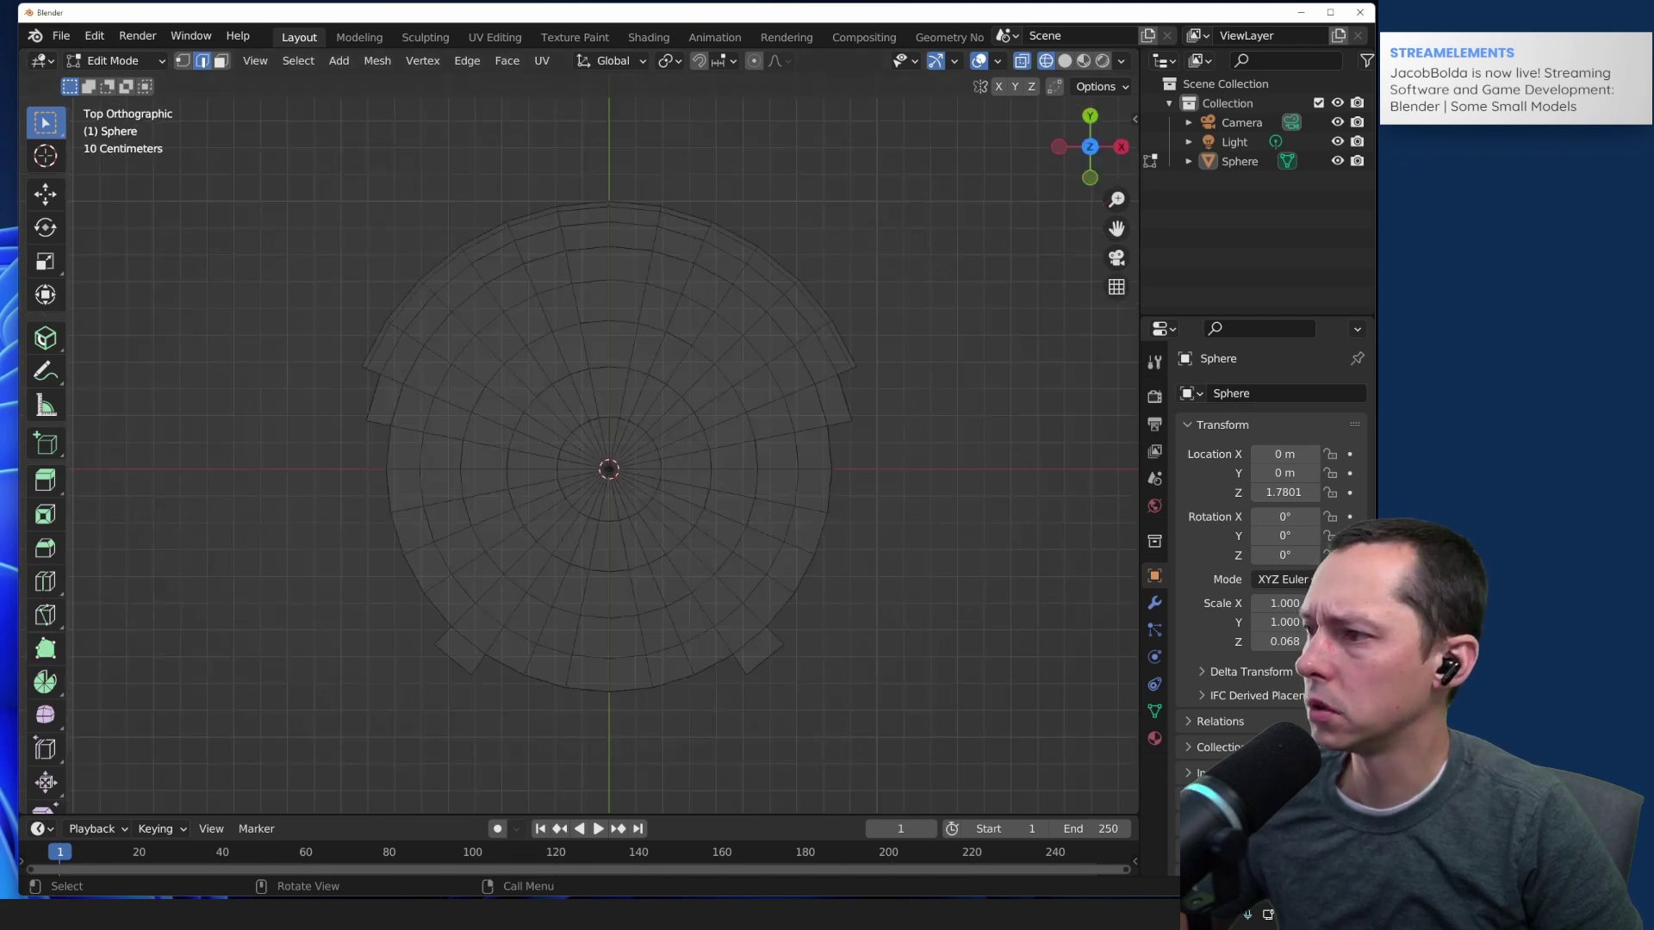
pyautogui.click(45, 647)
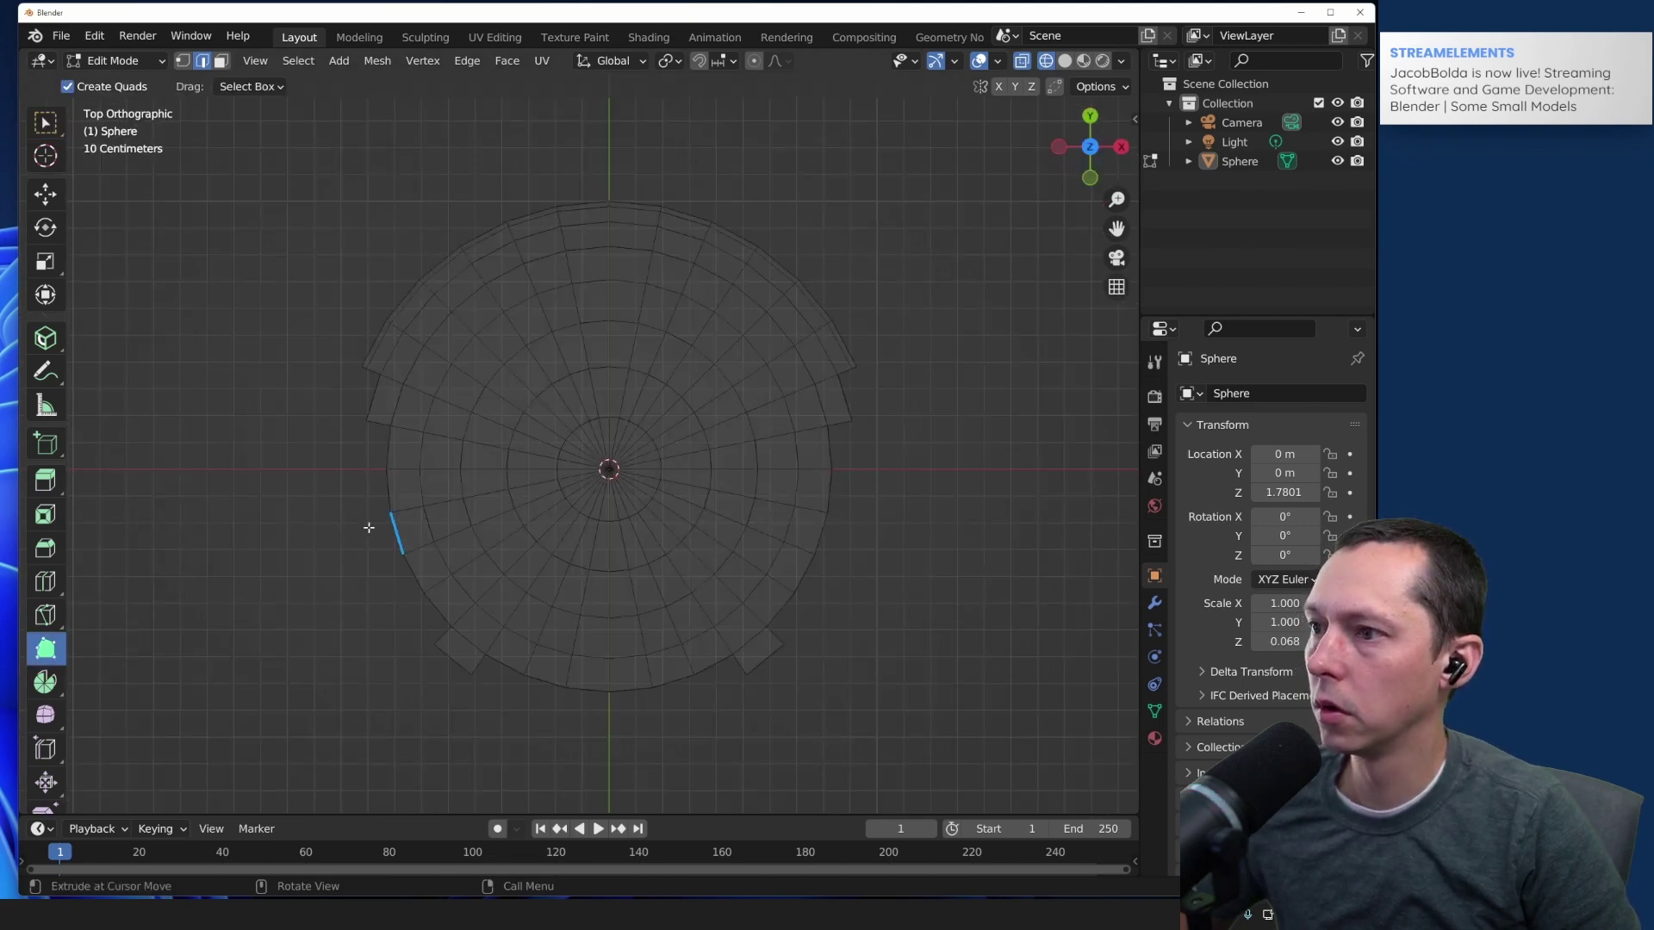
pyautogui.scroll(1, 378, 426)
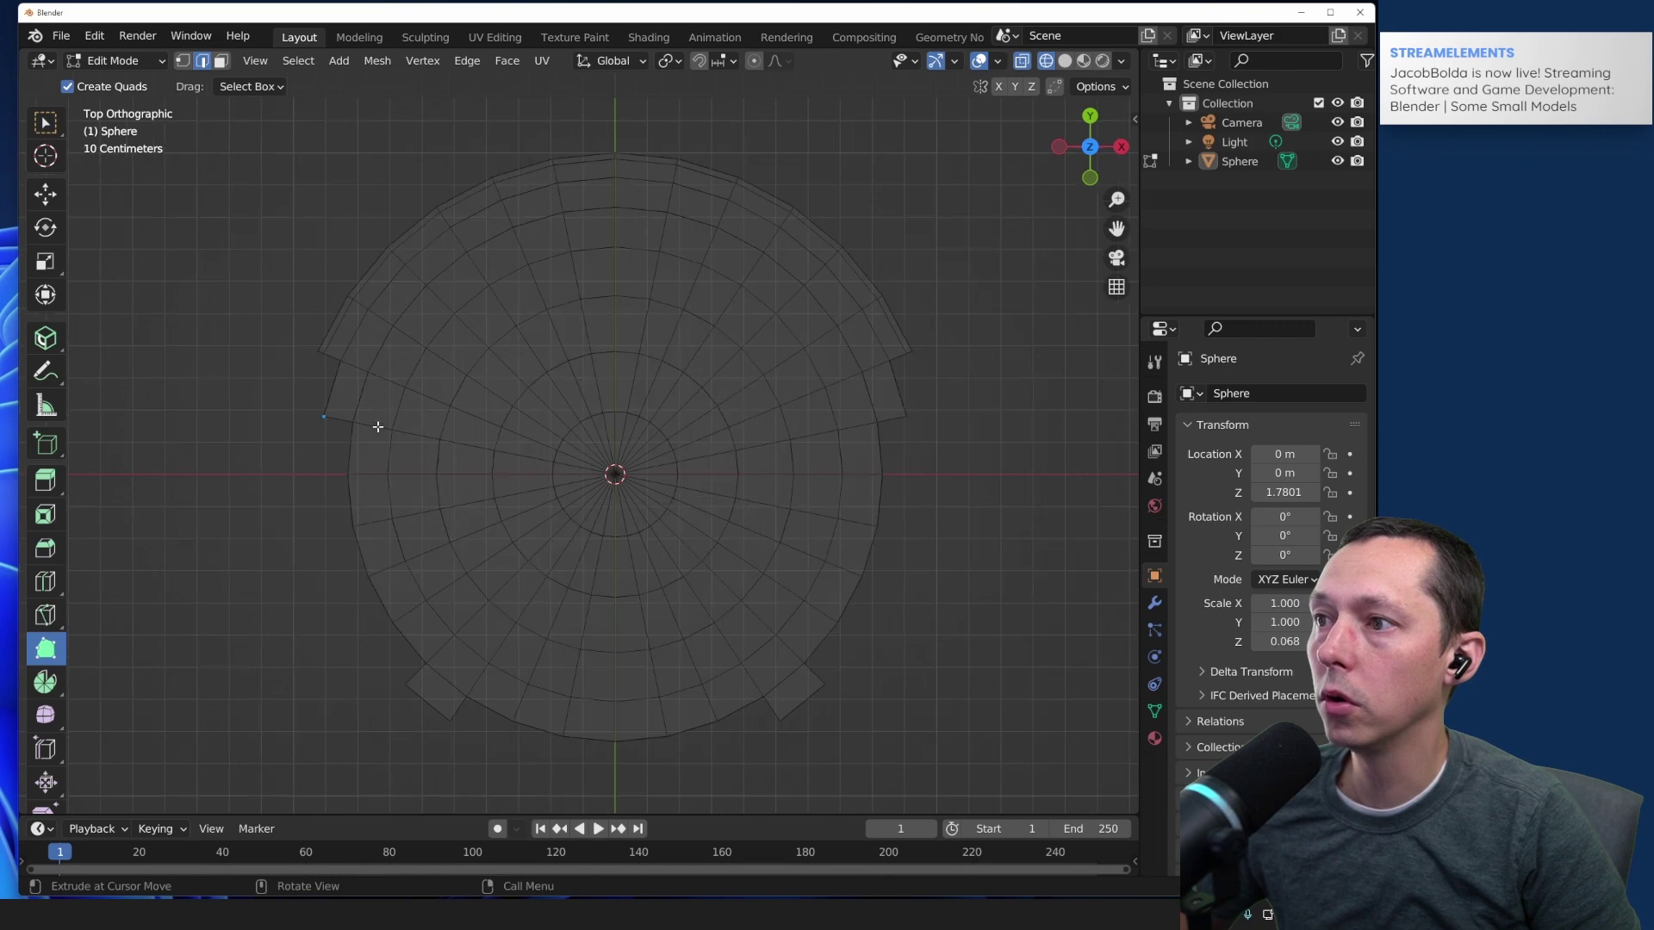
pyautogui.click(321, 417)
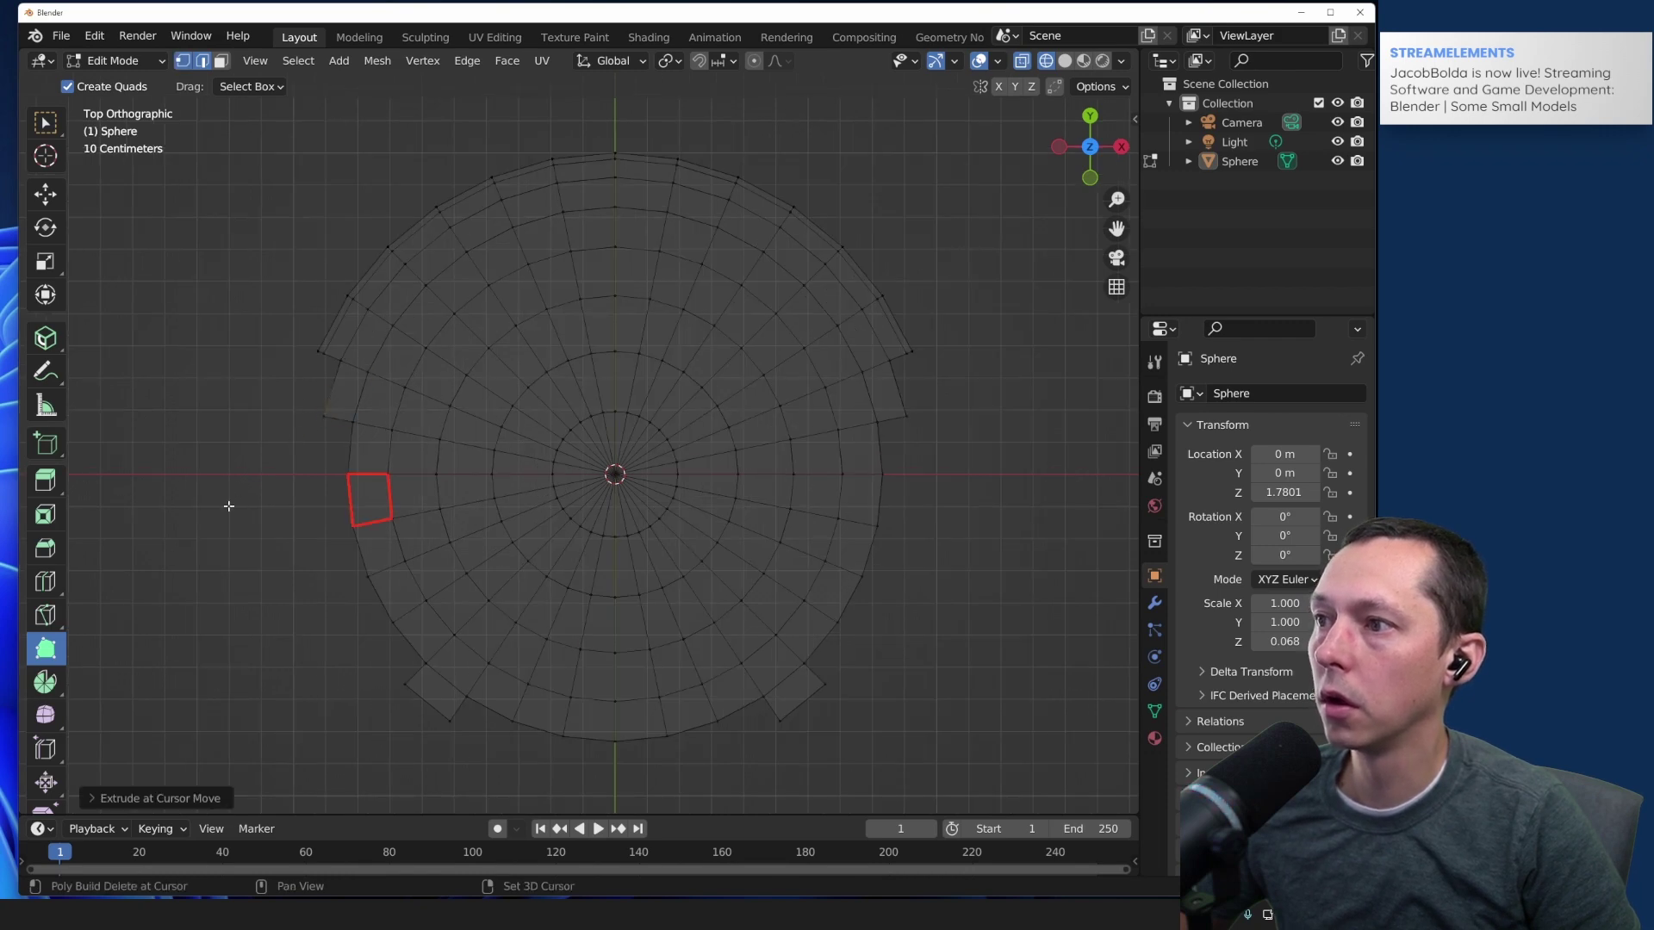
pyautogui.moveTo(229, 502); pyautogui.dragTo(422, 456, button='middle')
pyautogui.scroll(2, 397, 401)
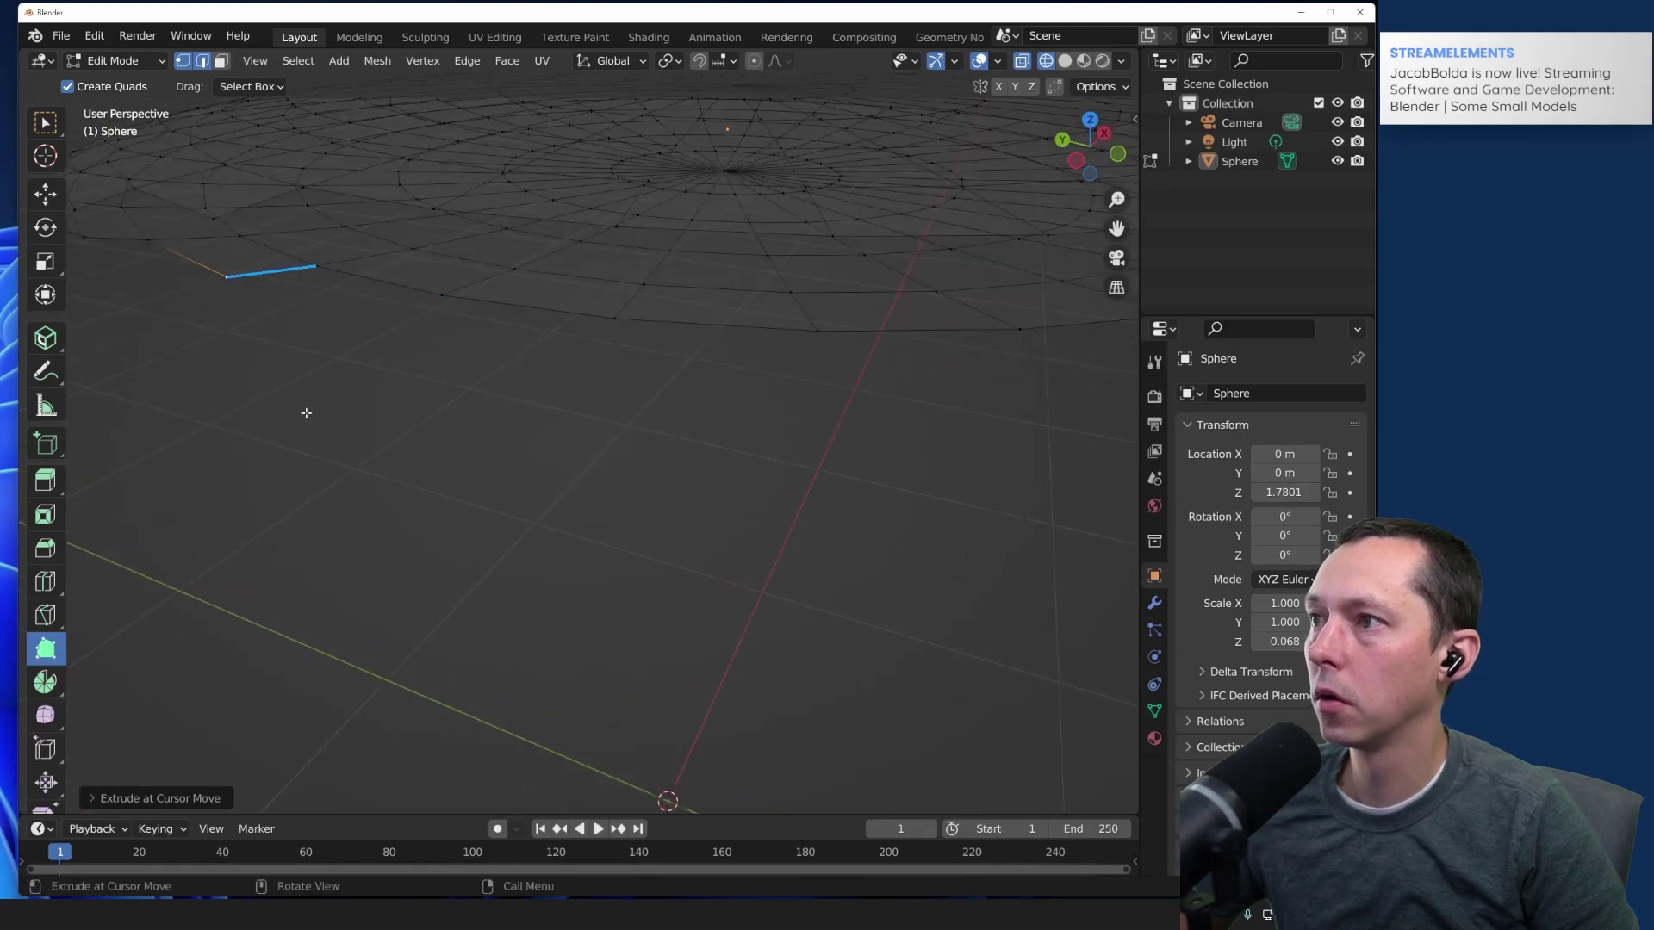
pyautogui.moveTo(306, 413); pyautogui.dragTo(483, 699, button='middle')
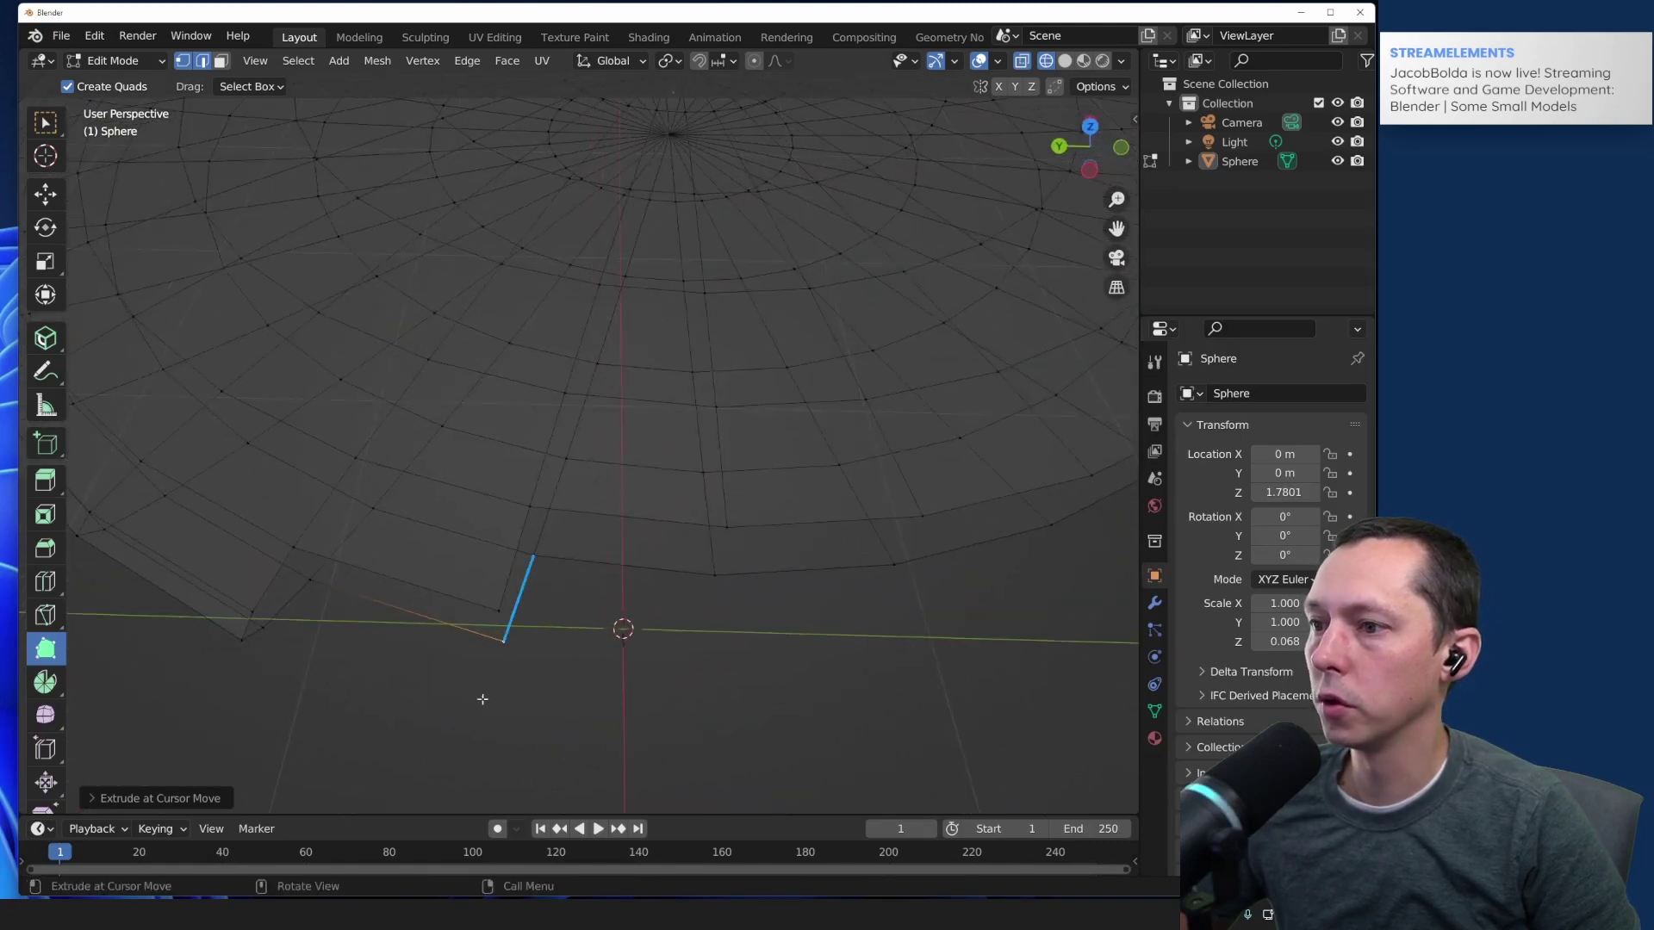
pyautogui.moveTo(503, 644)
pyautogui.mouseDown()
pyautogui.moveTo(579, 695)
pyautogui.moveTo(509, 628)
pyautogui.moveTo(502, 642)
pyautogui.mouseUp()
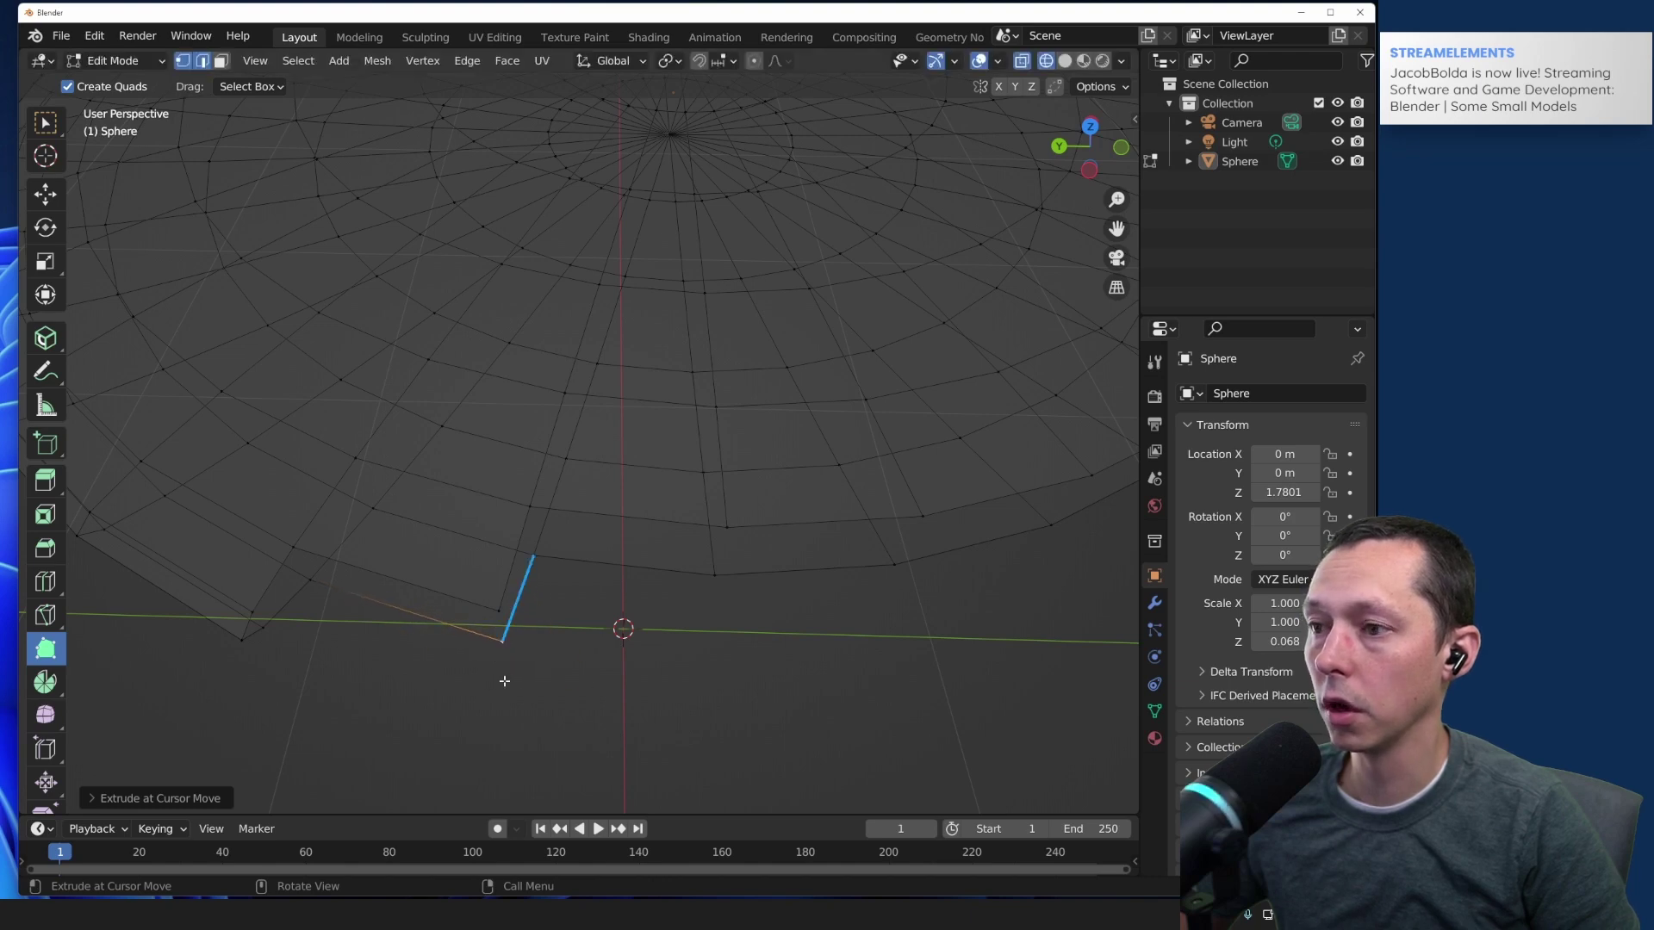
pyautogui.moveTo(528, 687); pyautogui.dragTo(530, 667, button='middle')
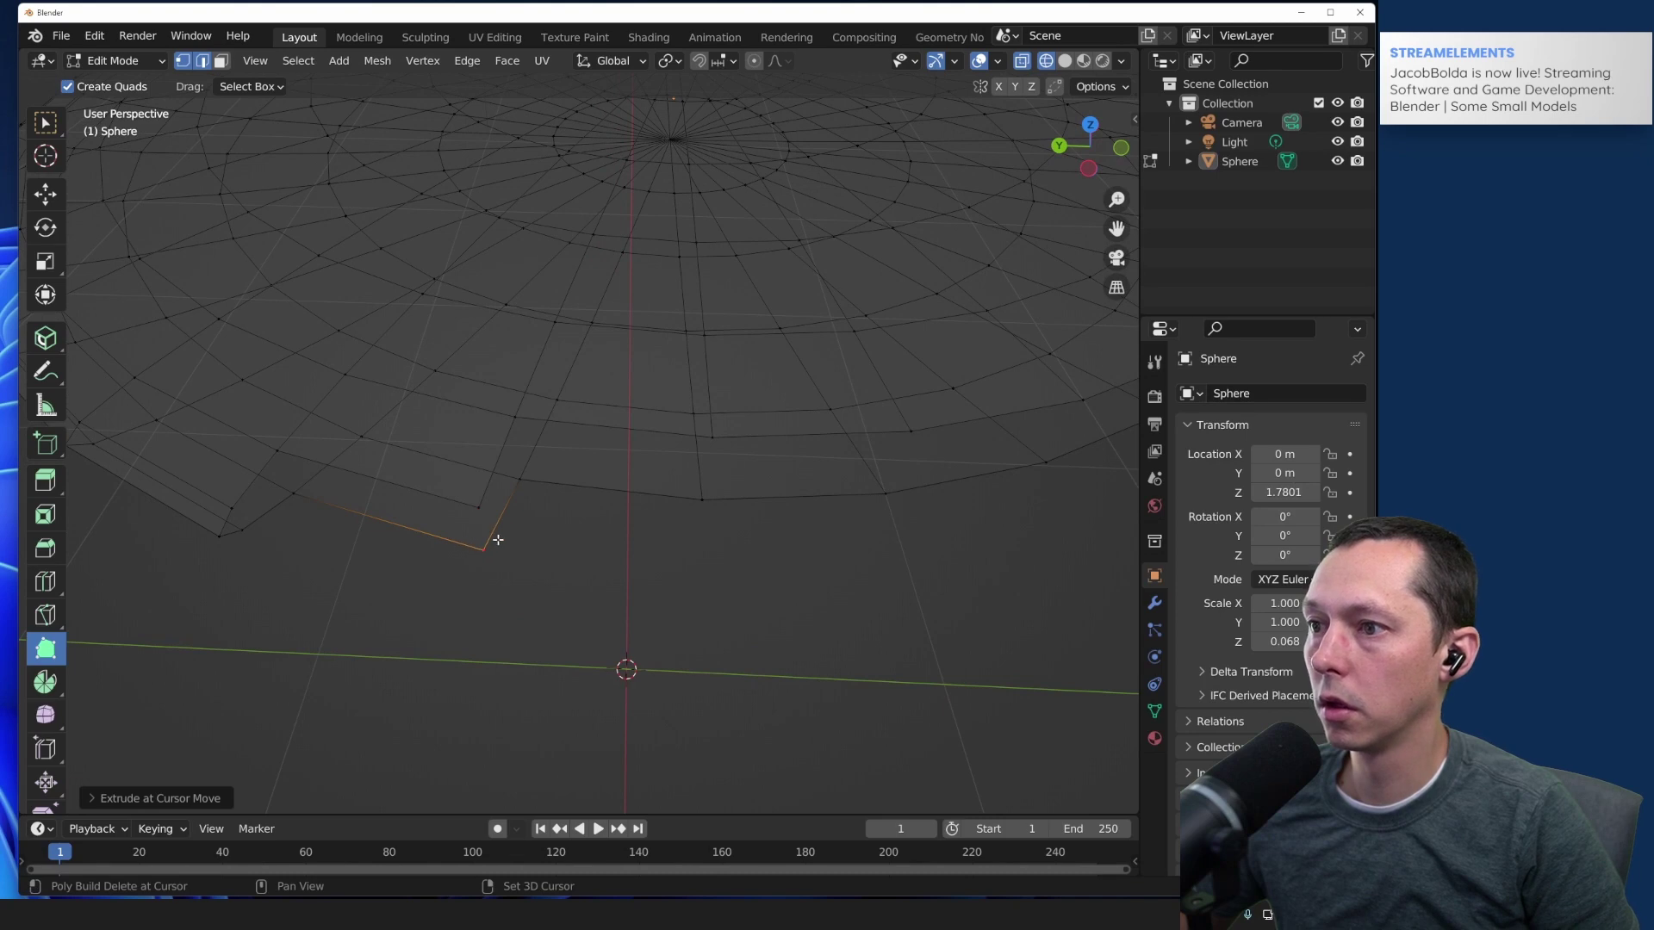
# Step: Try extruding the free side edge of the negative X rim step outward into a new face, and undo it
pyautogui.moveTo(499, 522); pyautogui.dragTo(582, 602)
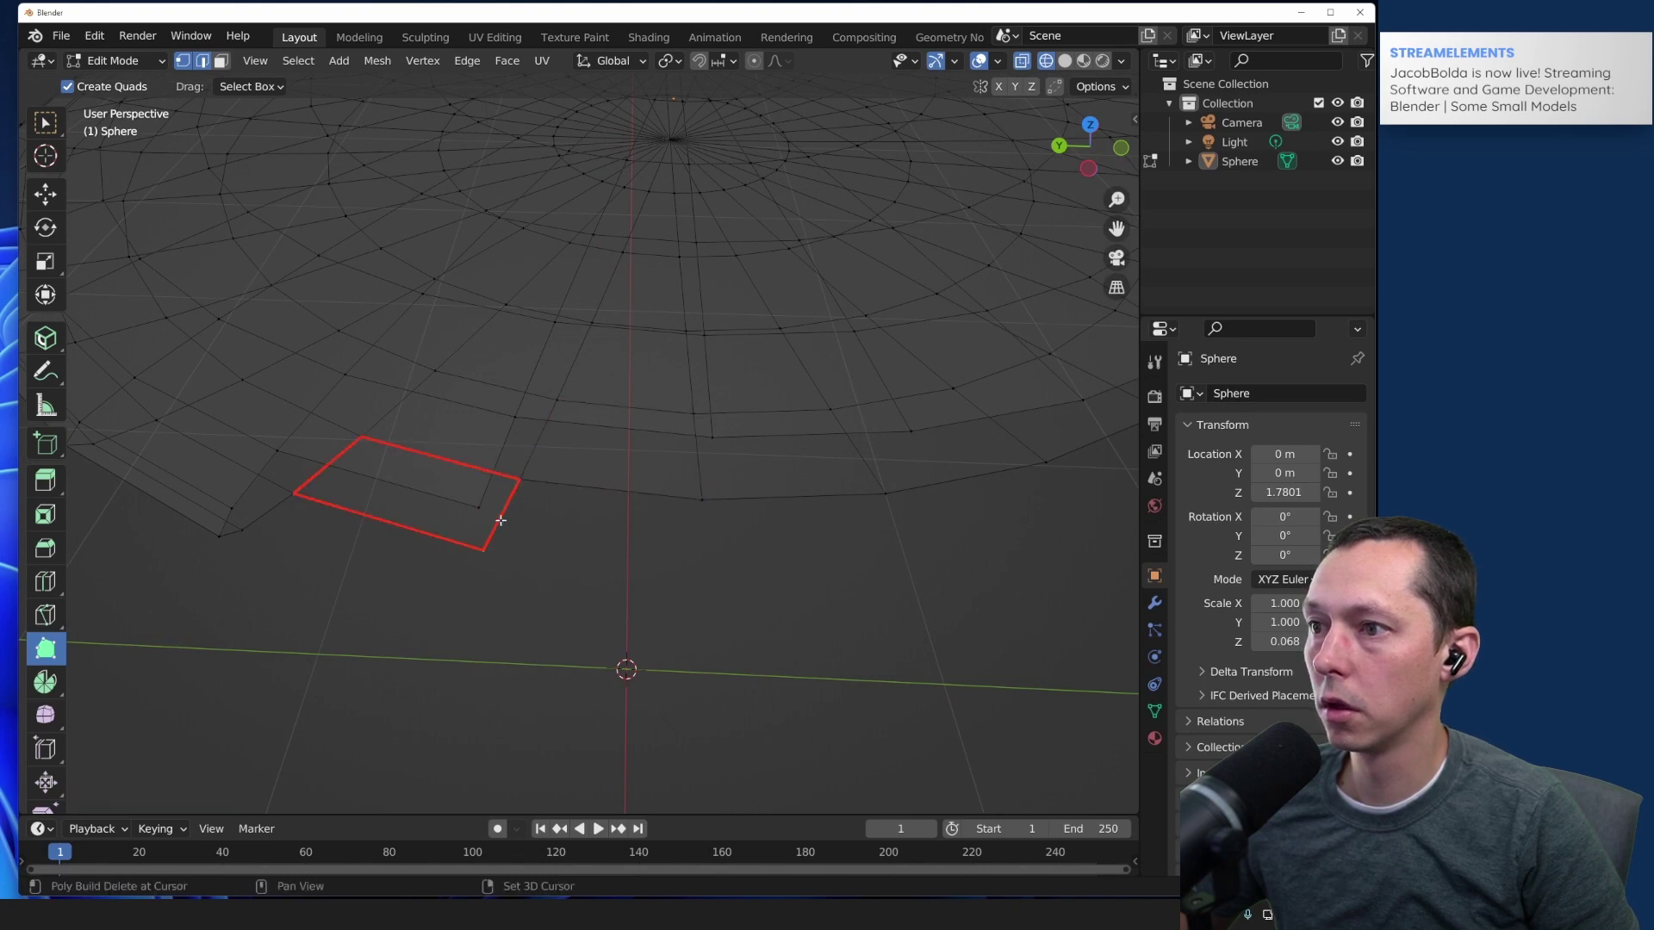
pyautogui.moveTo(484, 628)
pyautogui.mouseDown(button='middle')
pyautogui.moveTo(487, 577)
pyautogui.moveTo(468, 628)
pyautogui.mouseUp(button='middle')
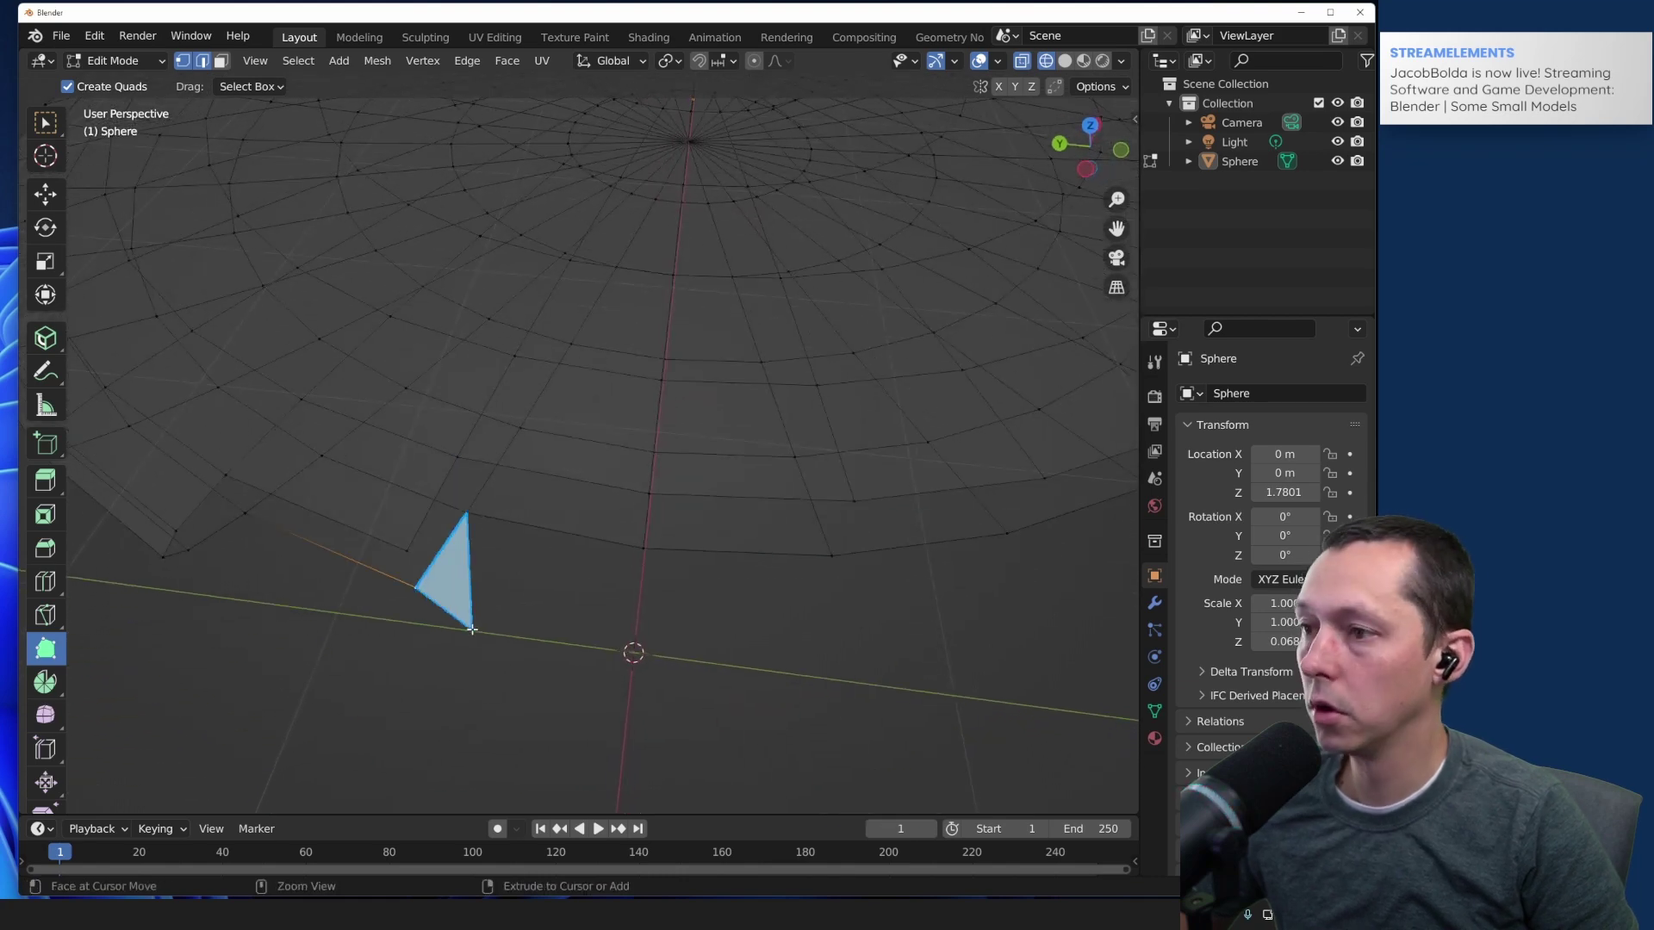
pyautogui.press('shift')
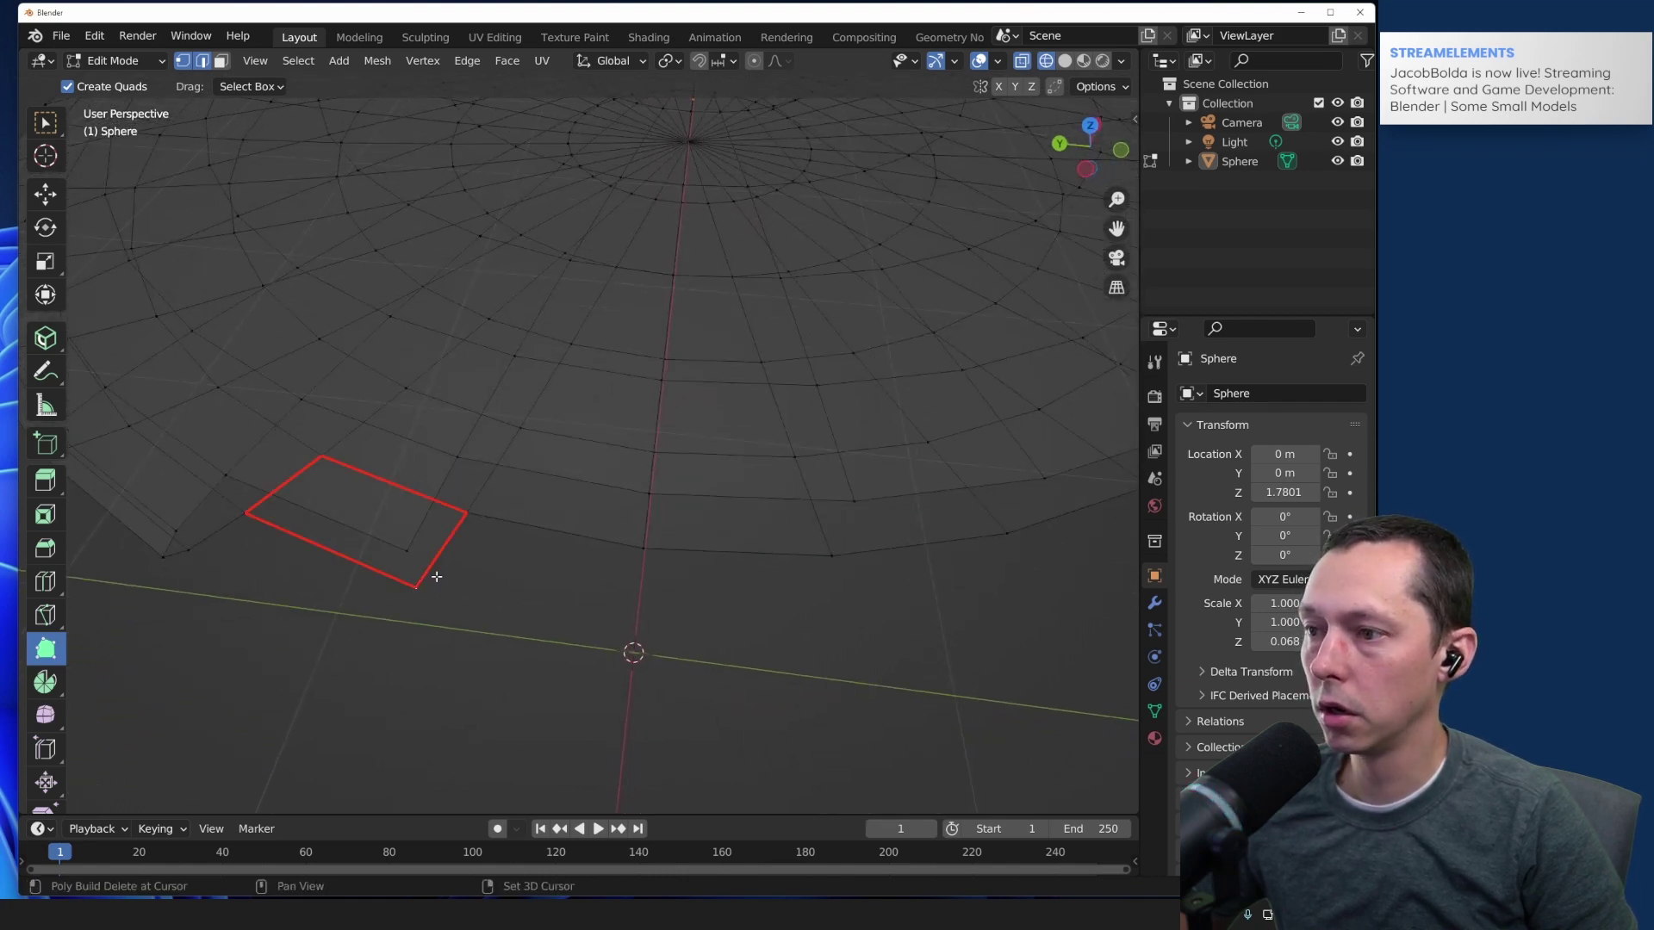
pyautogui.click(434, 561)
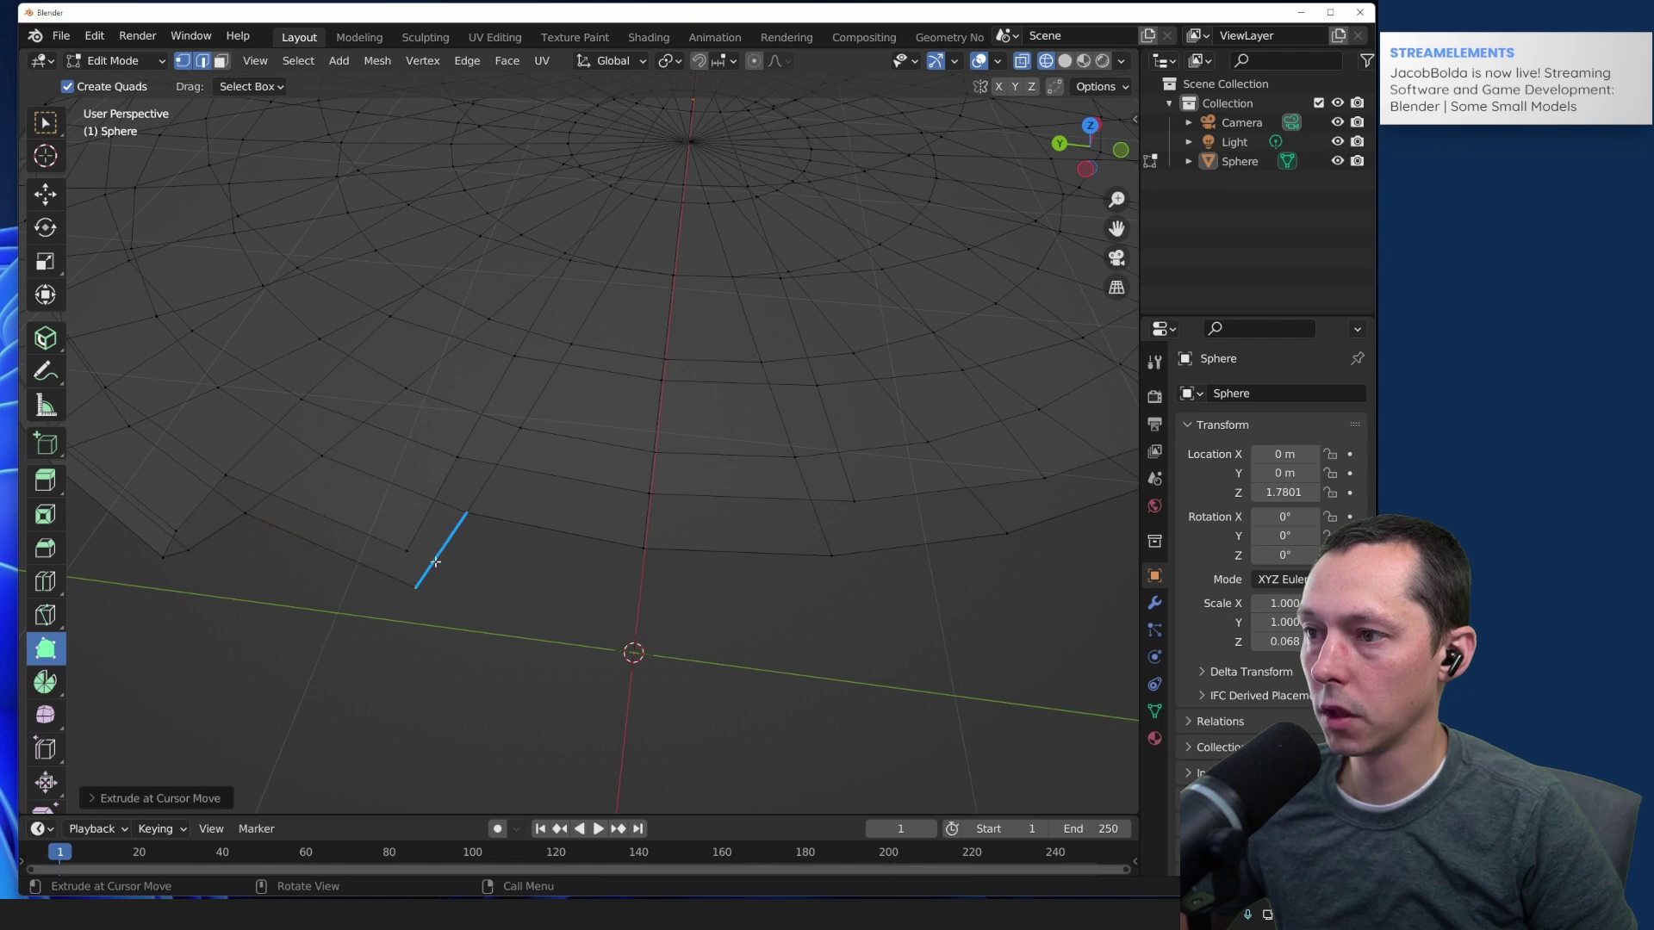
pyautogui.moveTo(455, 535); pyautogui.dragTo(544, 683)
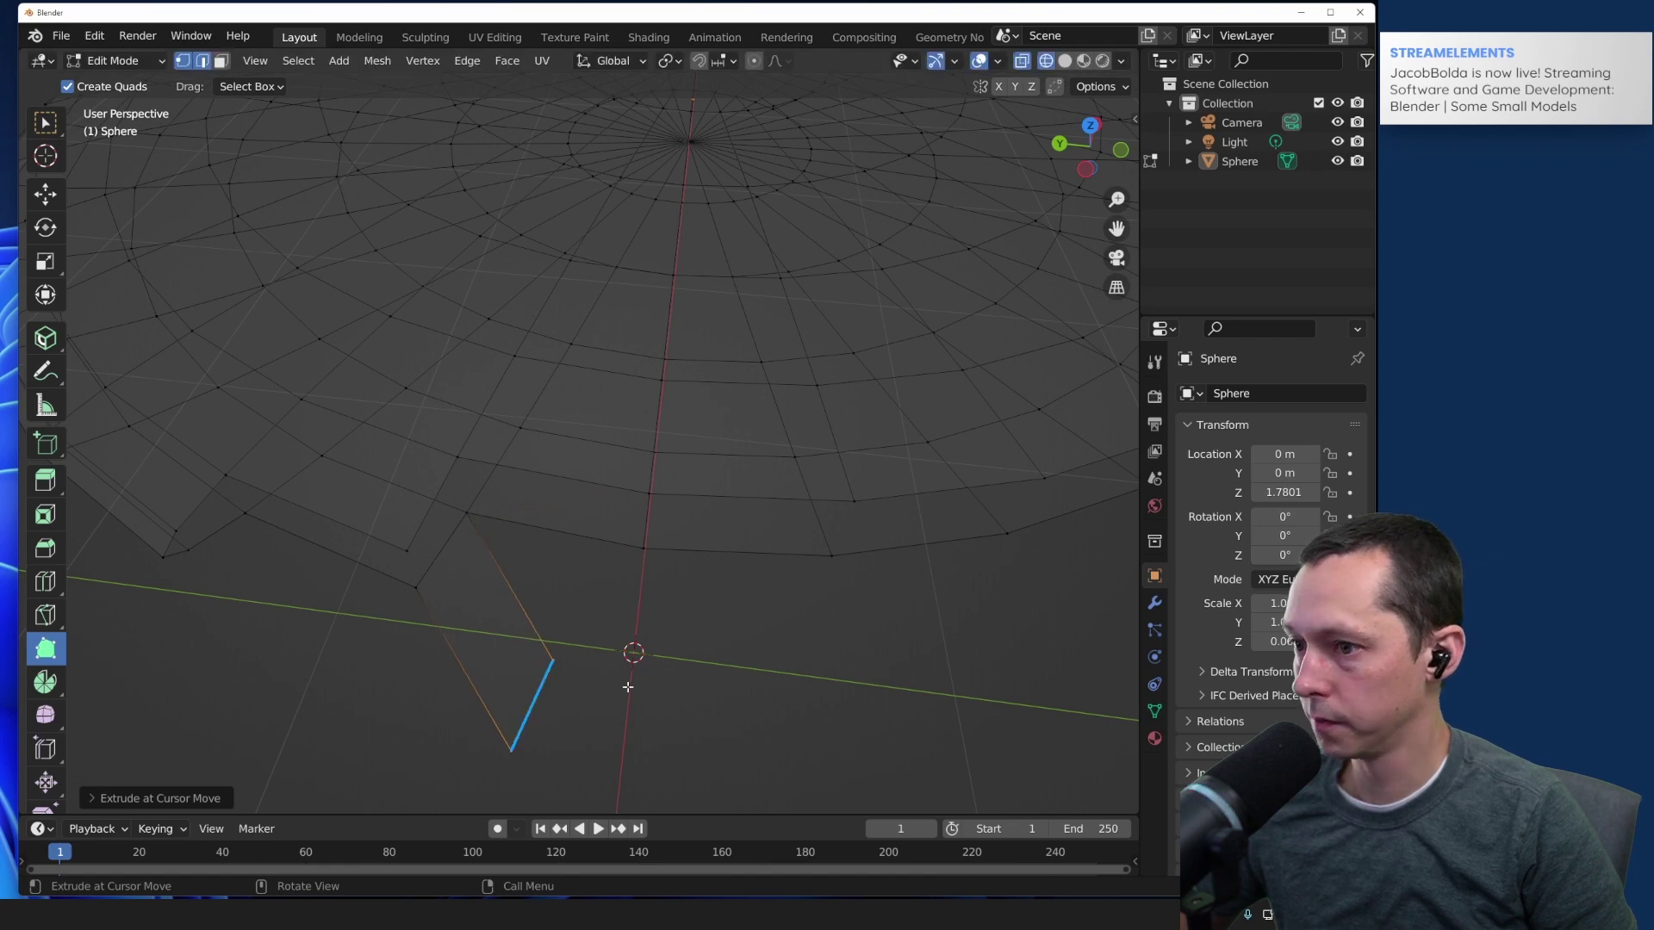
pyautogui.hotkey('ctrl', 'z')
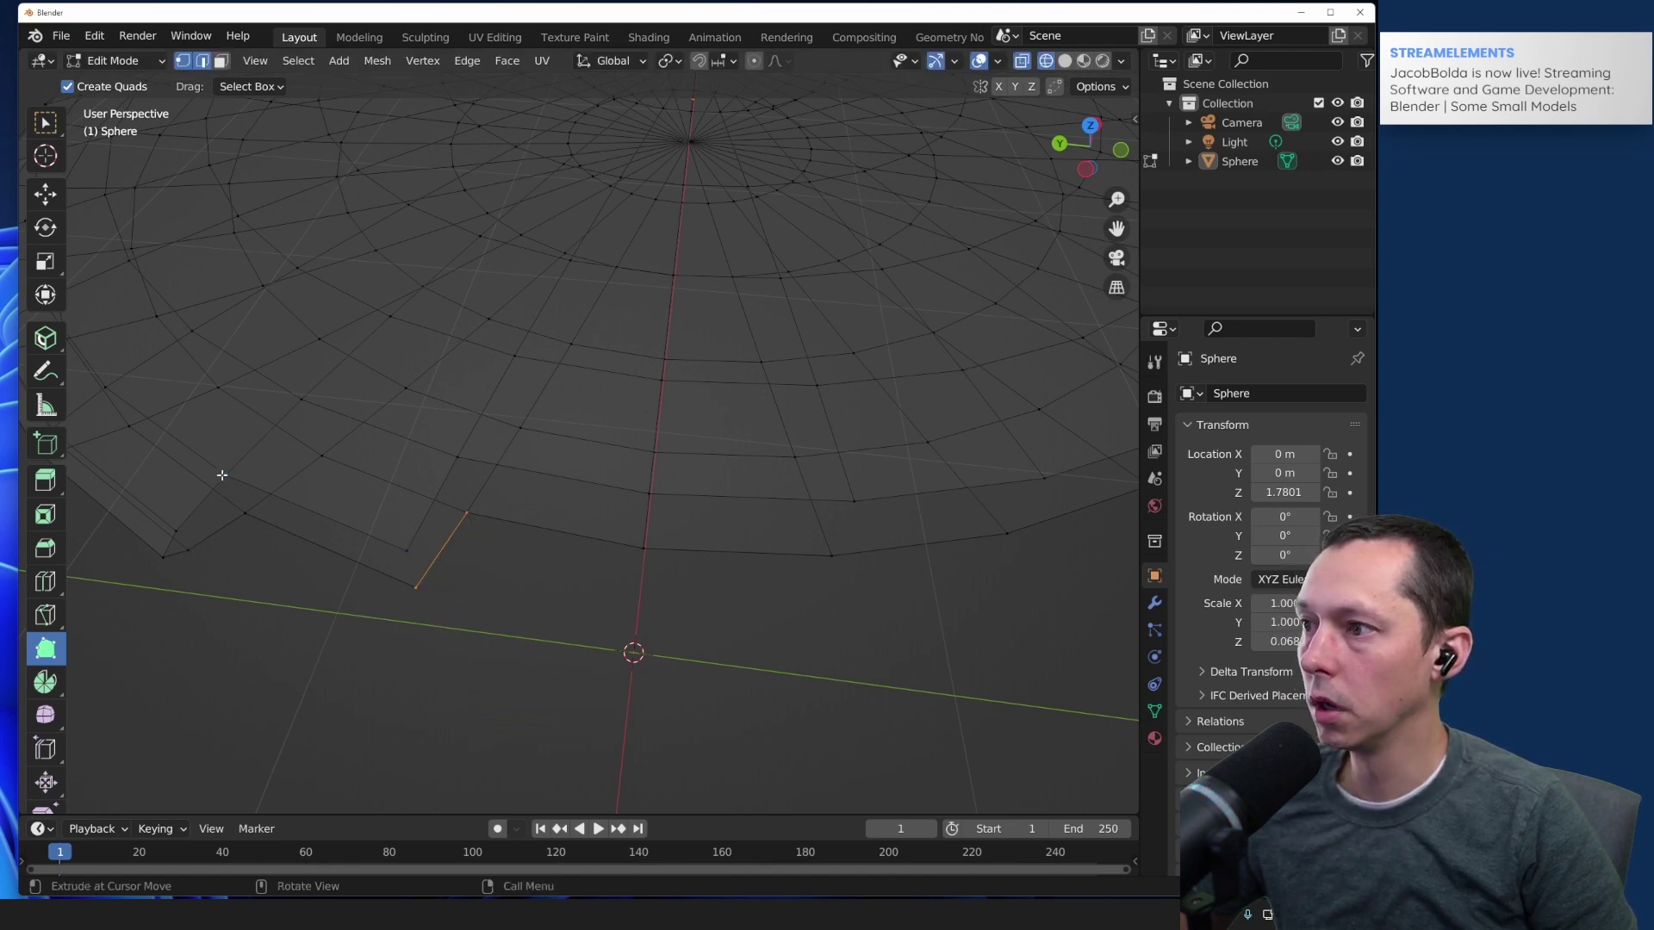
# Step: Move the lower notch vertex on the negative X rim and place it near the disc's lower profile in front view
pyautogui.moveTo(224, 475); pyautogui.dragTo(266, 571)
pyautogui.moveTo(265, 571); pyautogui.dragTo(226, 611, button='middle')
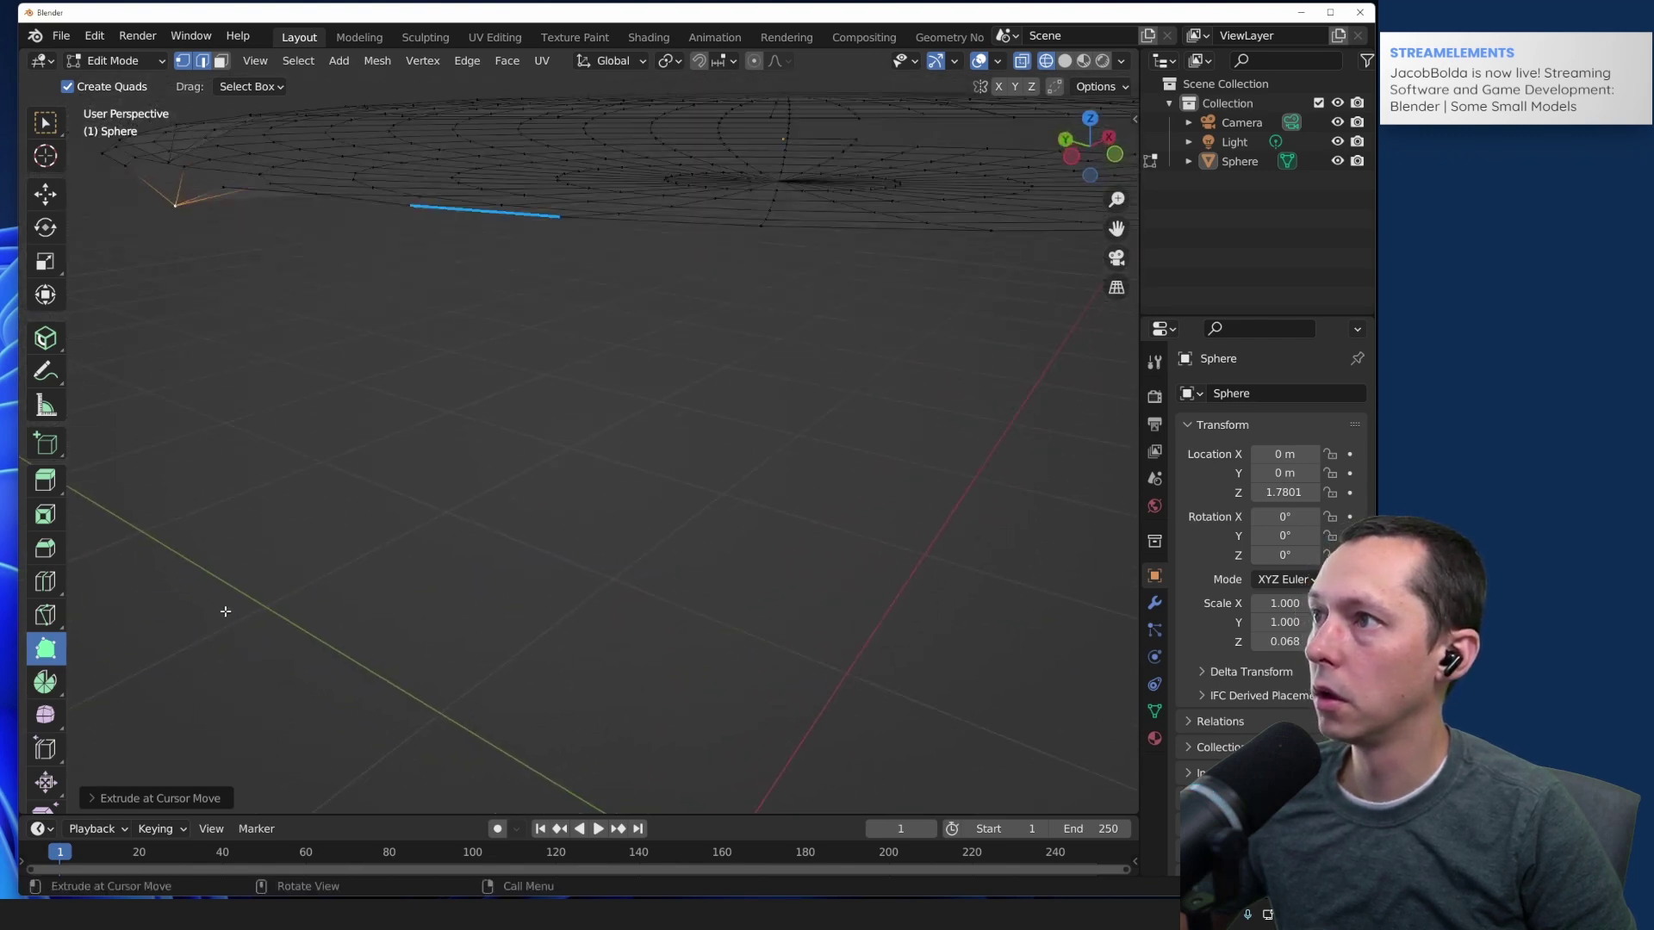
pyautogui.moveTo(244, 522); pyautogui.dragTo(428, 568, button='middle')
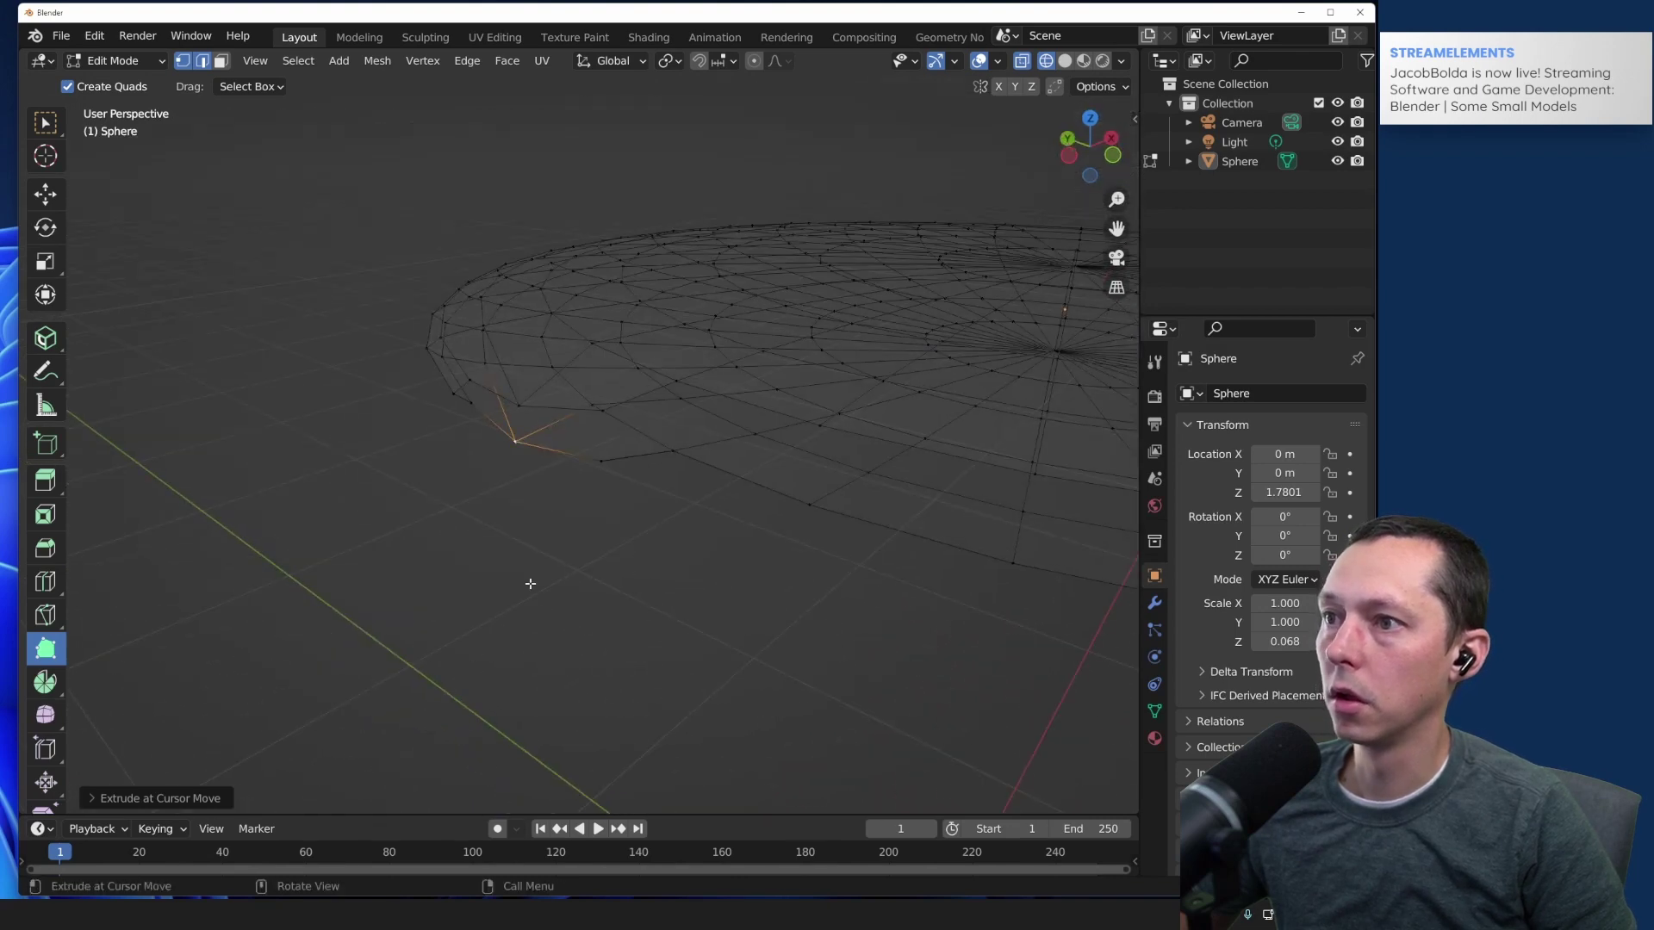
pyautogui.moveTo(528, 580); pyautogui.dragTo(498, 358, button='middle')
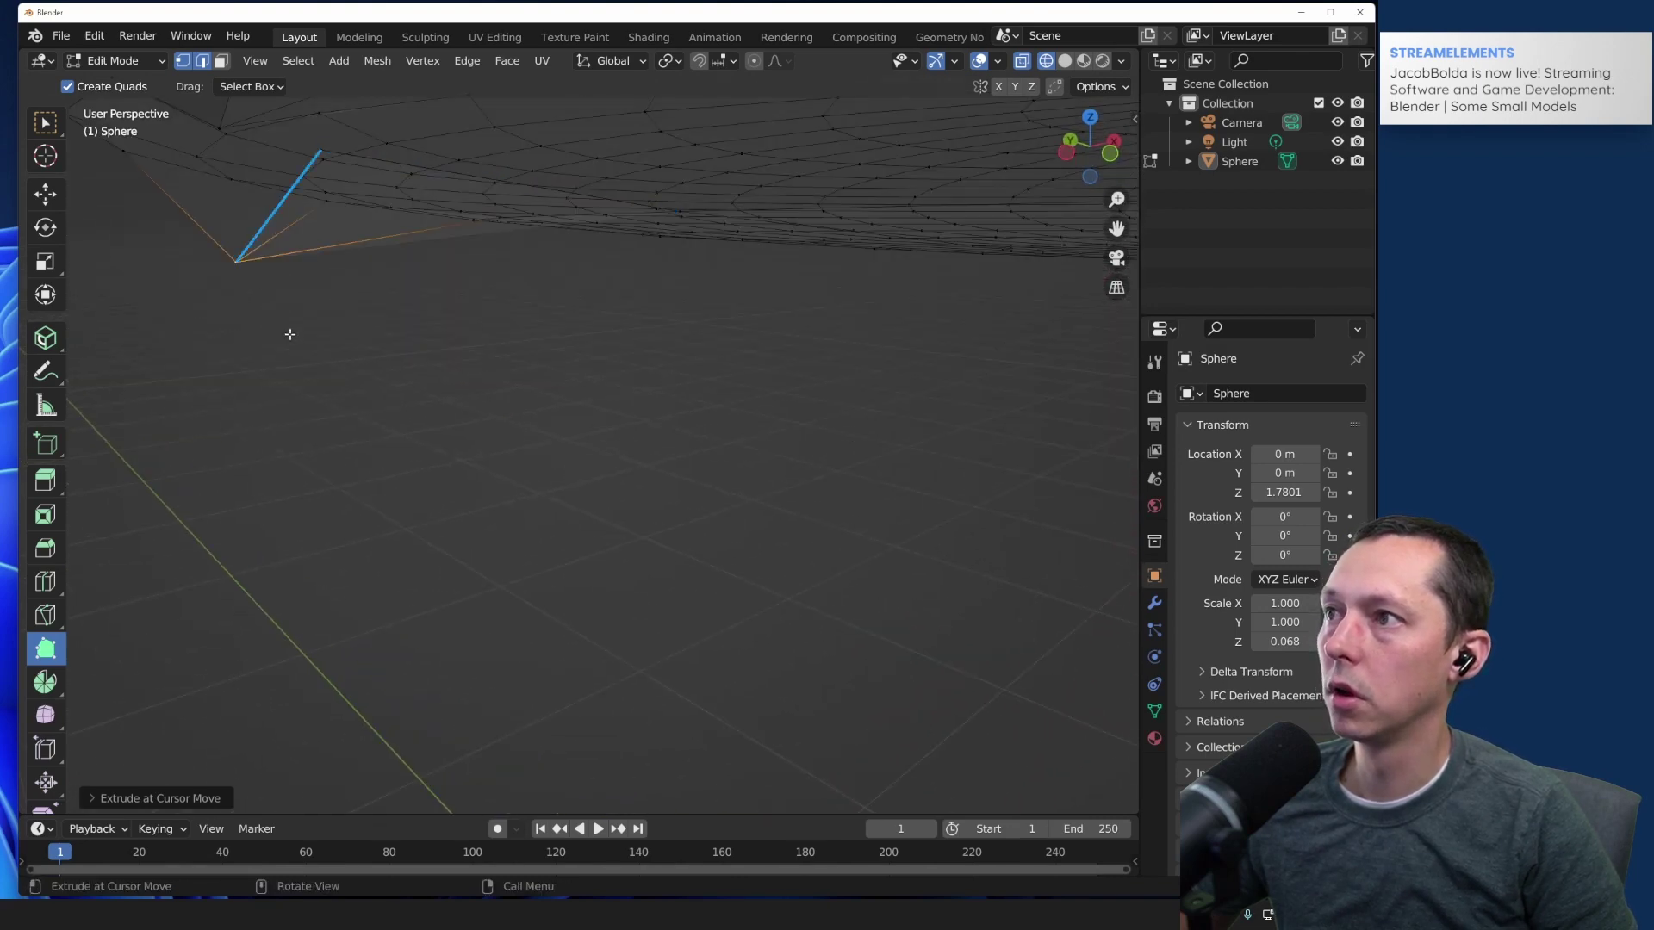
pyautogui.click(1099, 159)
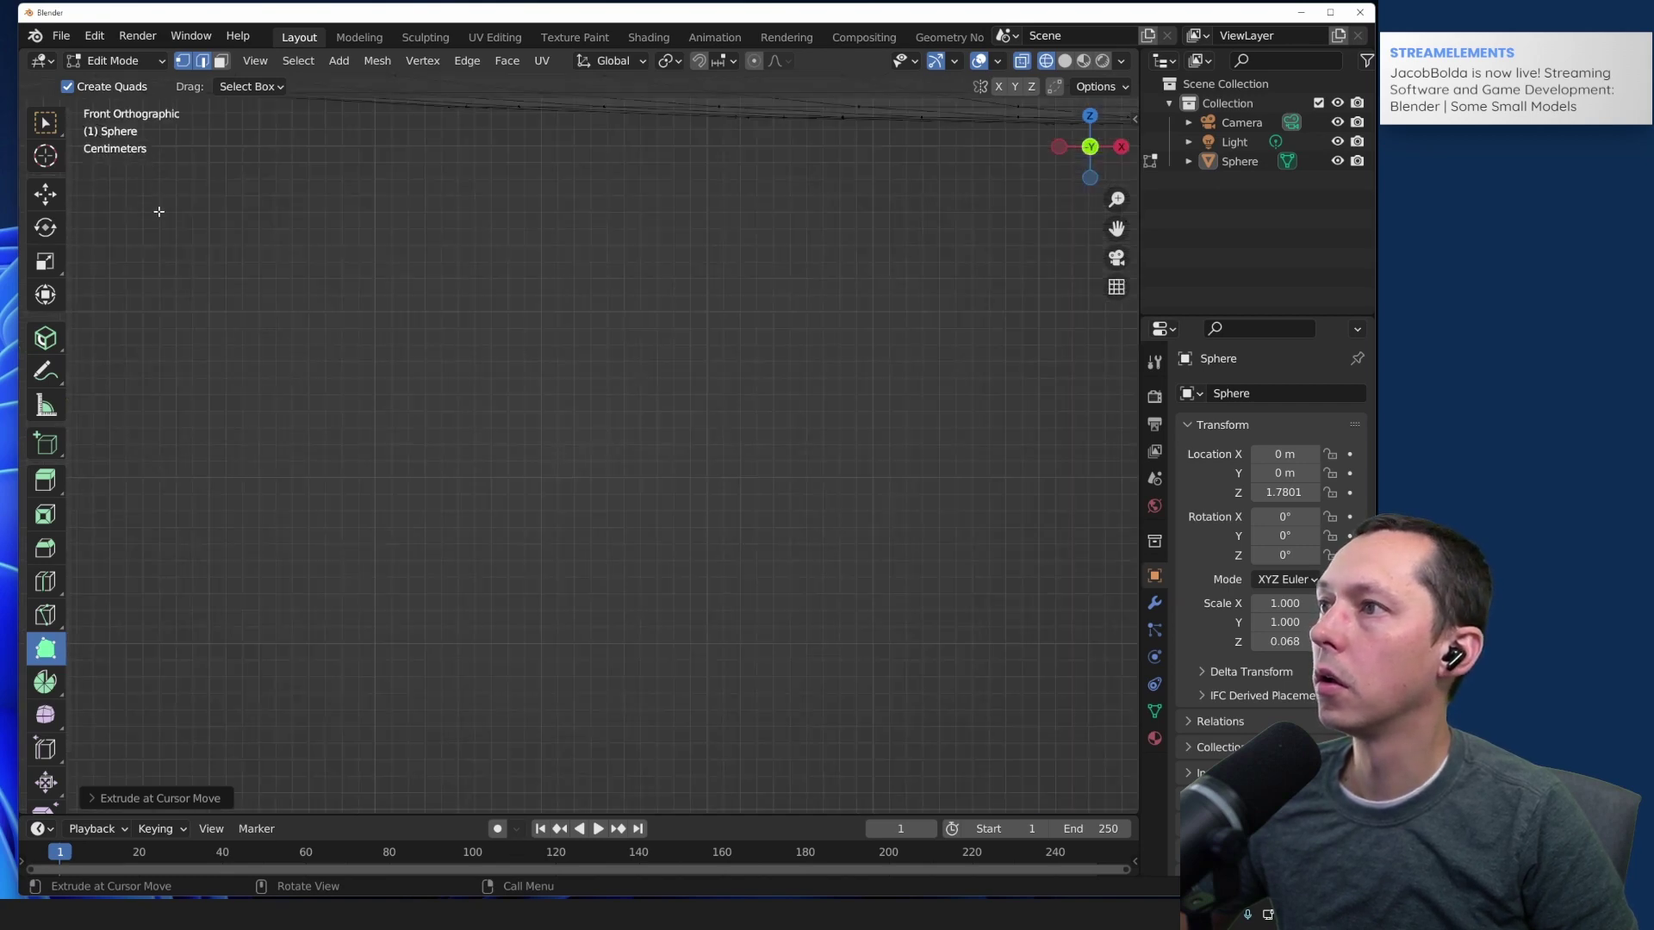
pyautogui.moveTo(159, 210); pyautogui.dragTo(333, 350, button='middle')
pyautogui.click(1113, 160)
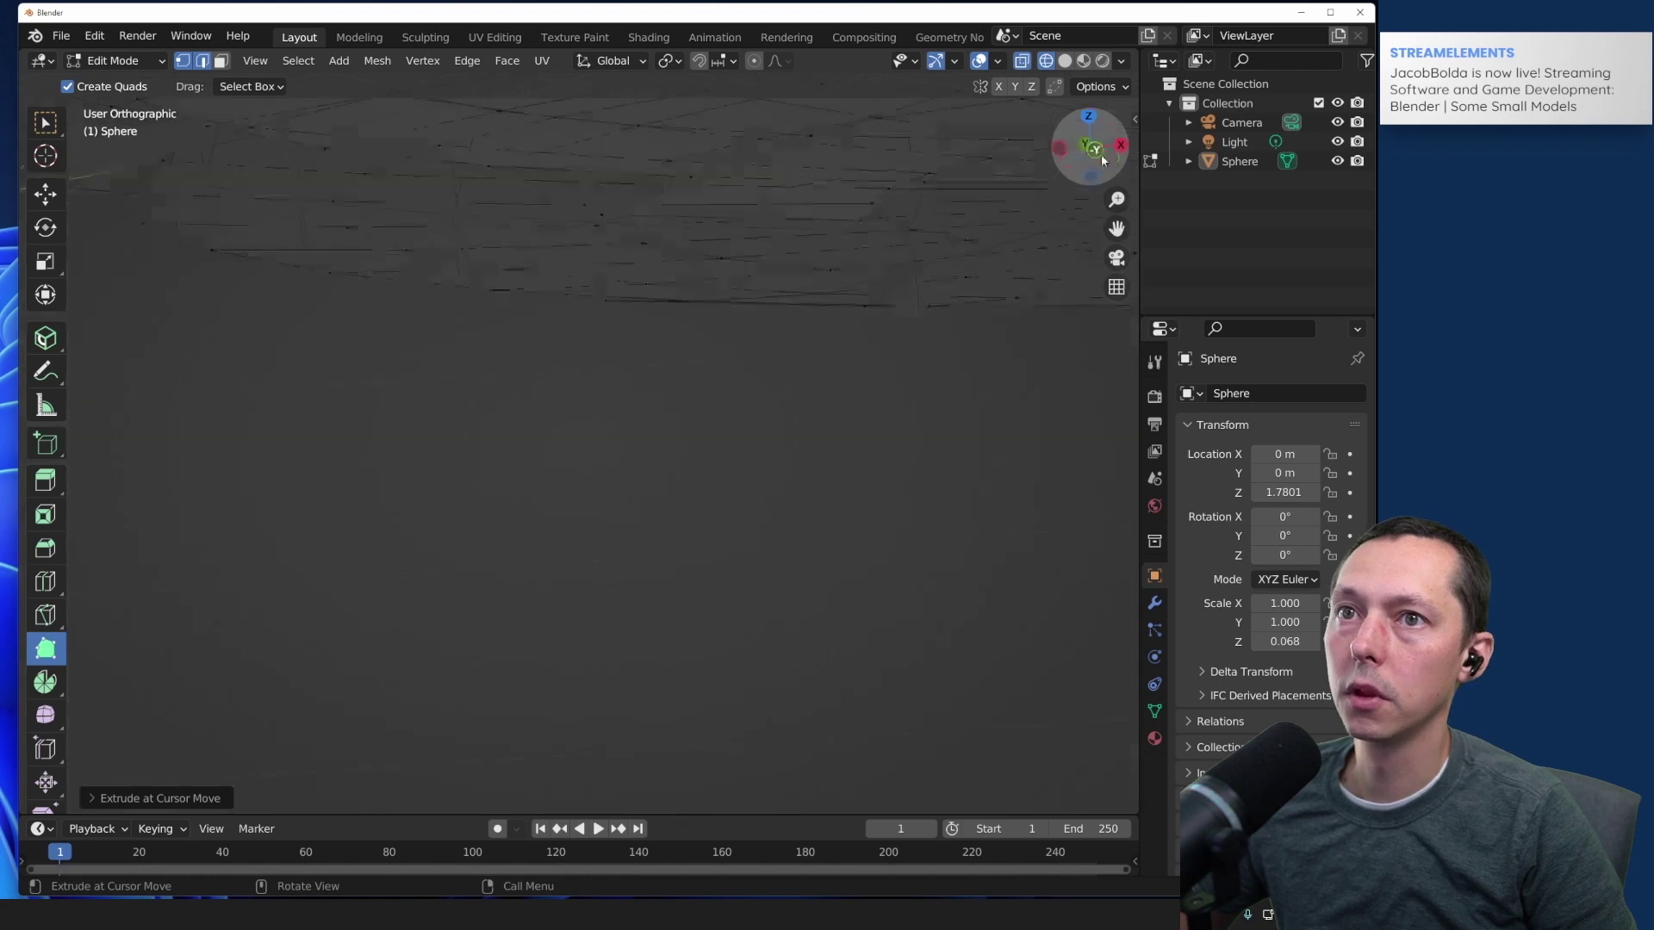
pyautogui.keyDown('shift'); pyautogui.moveTo(405, 251); pyautogui.dragTo(729, 633, button='middle'); pyautogui.keyUp('shift')
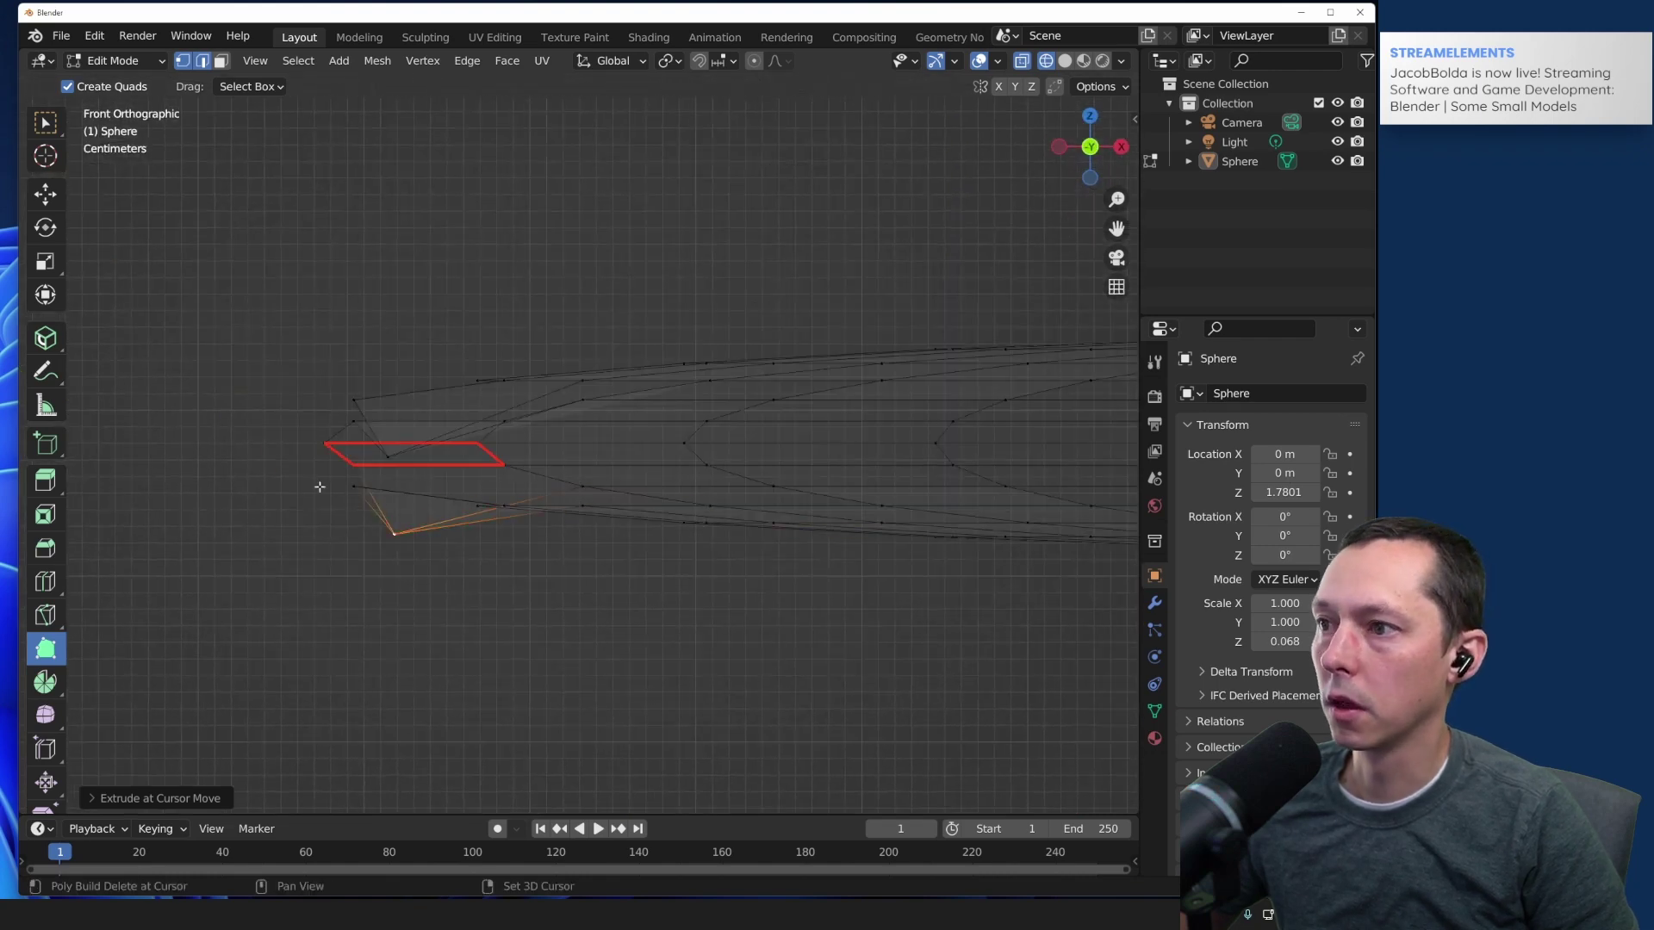
pyautogui.moveTo(393, 533); pyautogui.dragTo(408, 489)
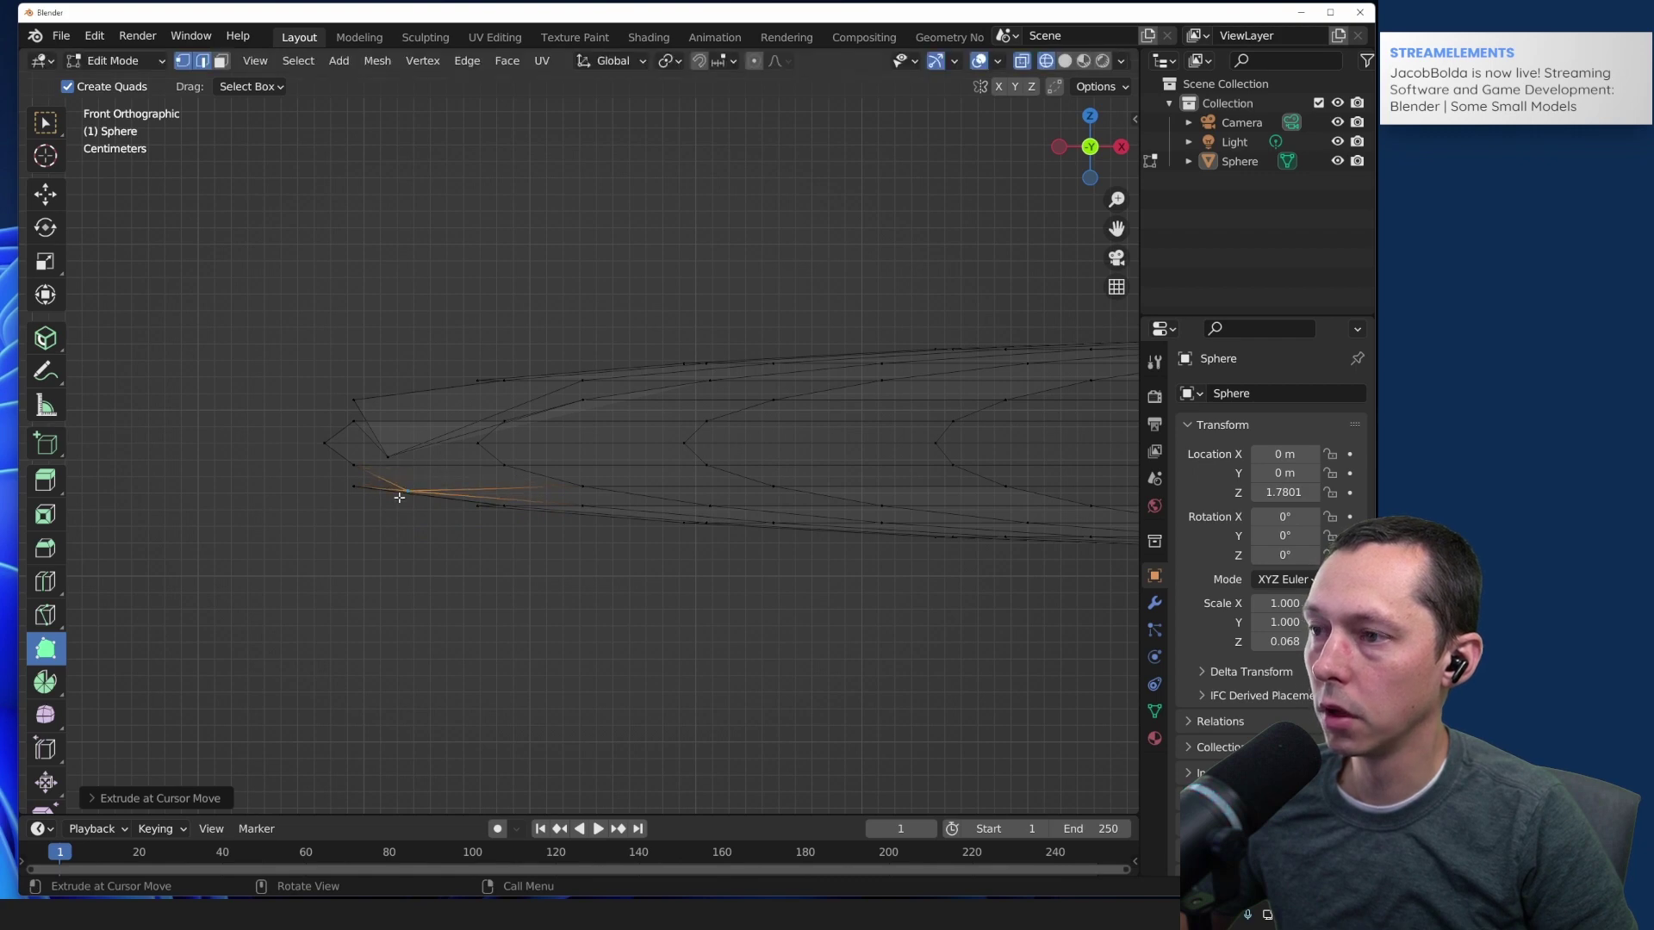
# Step: Move the upper notch vertex up and outward in front view to align with the neighbouring upper rim vertices
pyautogui.keyDown('shift'); pyautogui.moveTo(312, 509); pyautogui.dragTo(347, 462, button='middle'); pyautogui.keyUp('shift')
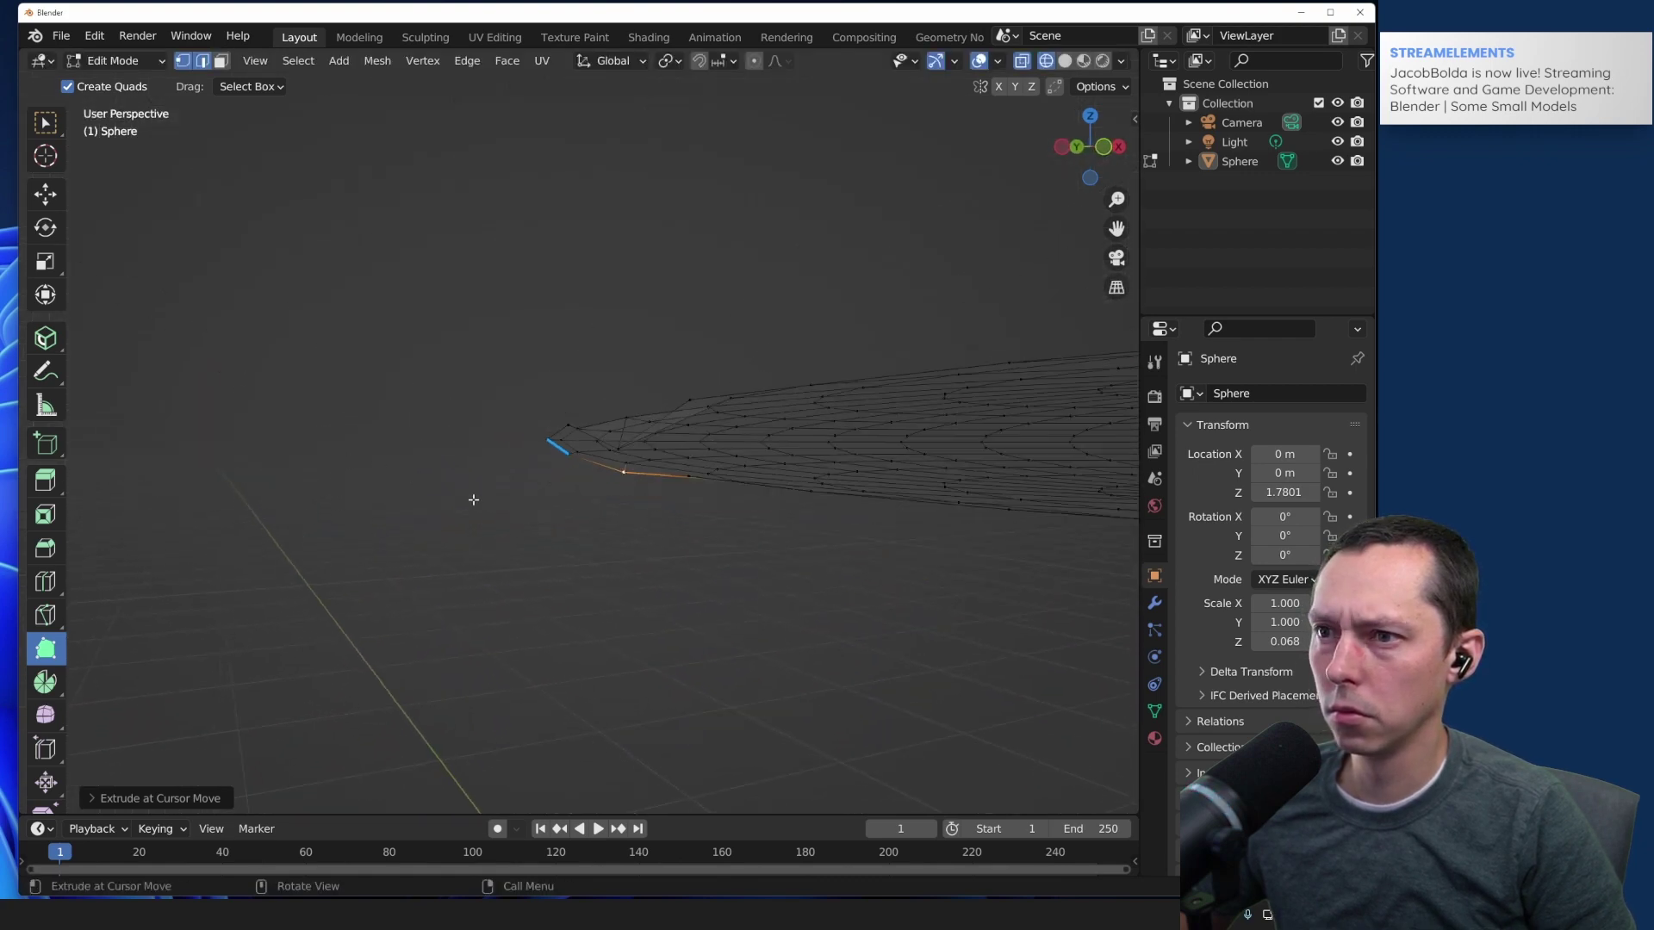
pyautogui.scroll(-3, 697, 536)
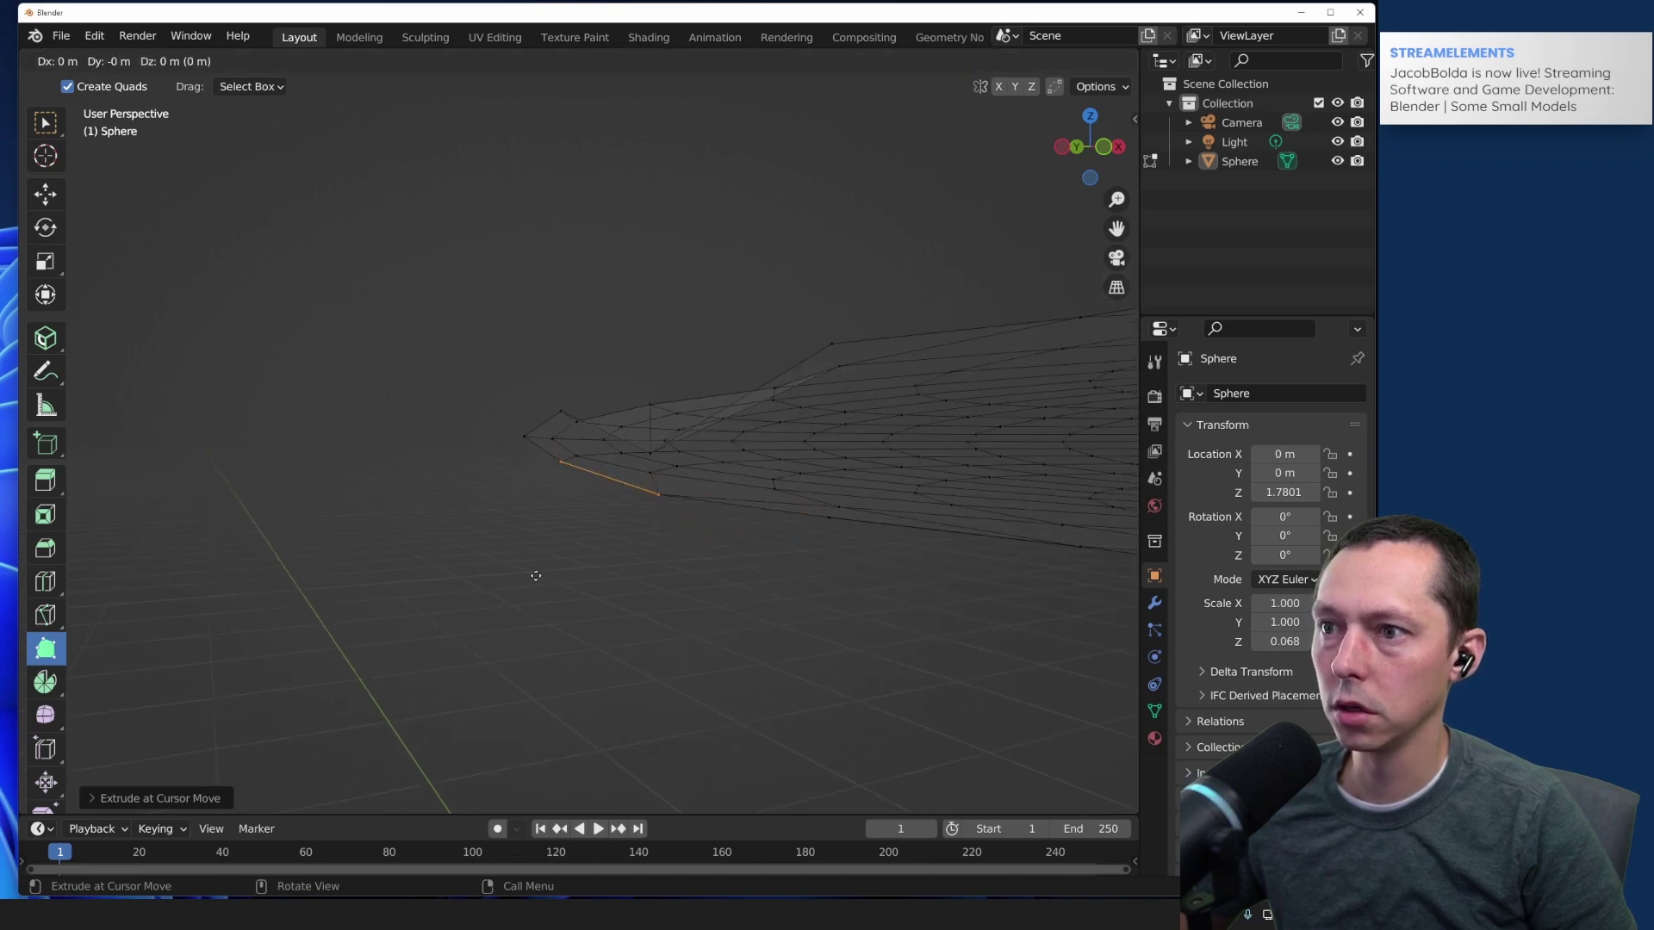
pyautogui.moveTo(447, 511); pyautogui.dragTo(512, 477, button='middle')
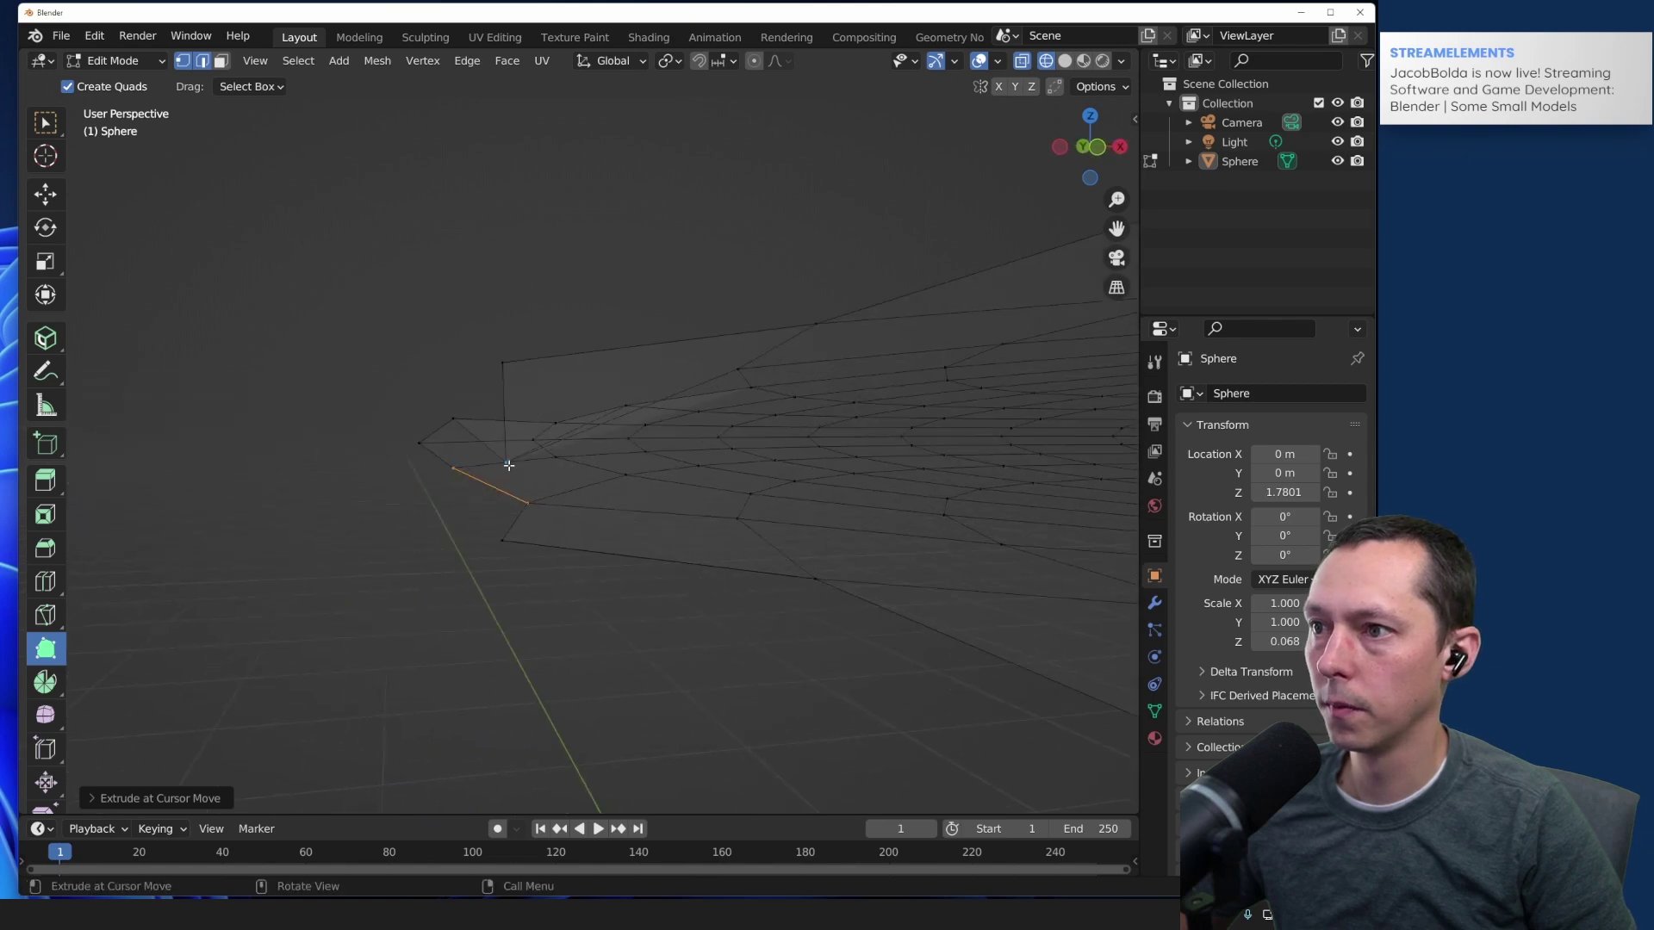
pyautogui.click(1088, 151)
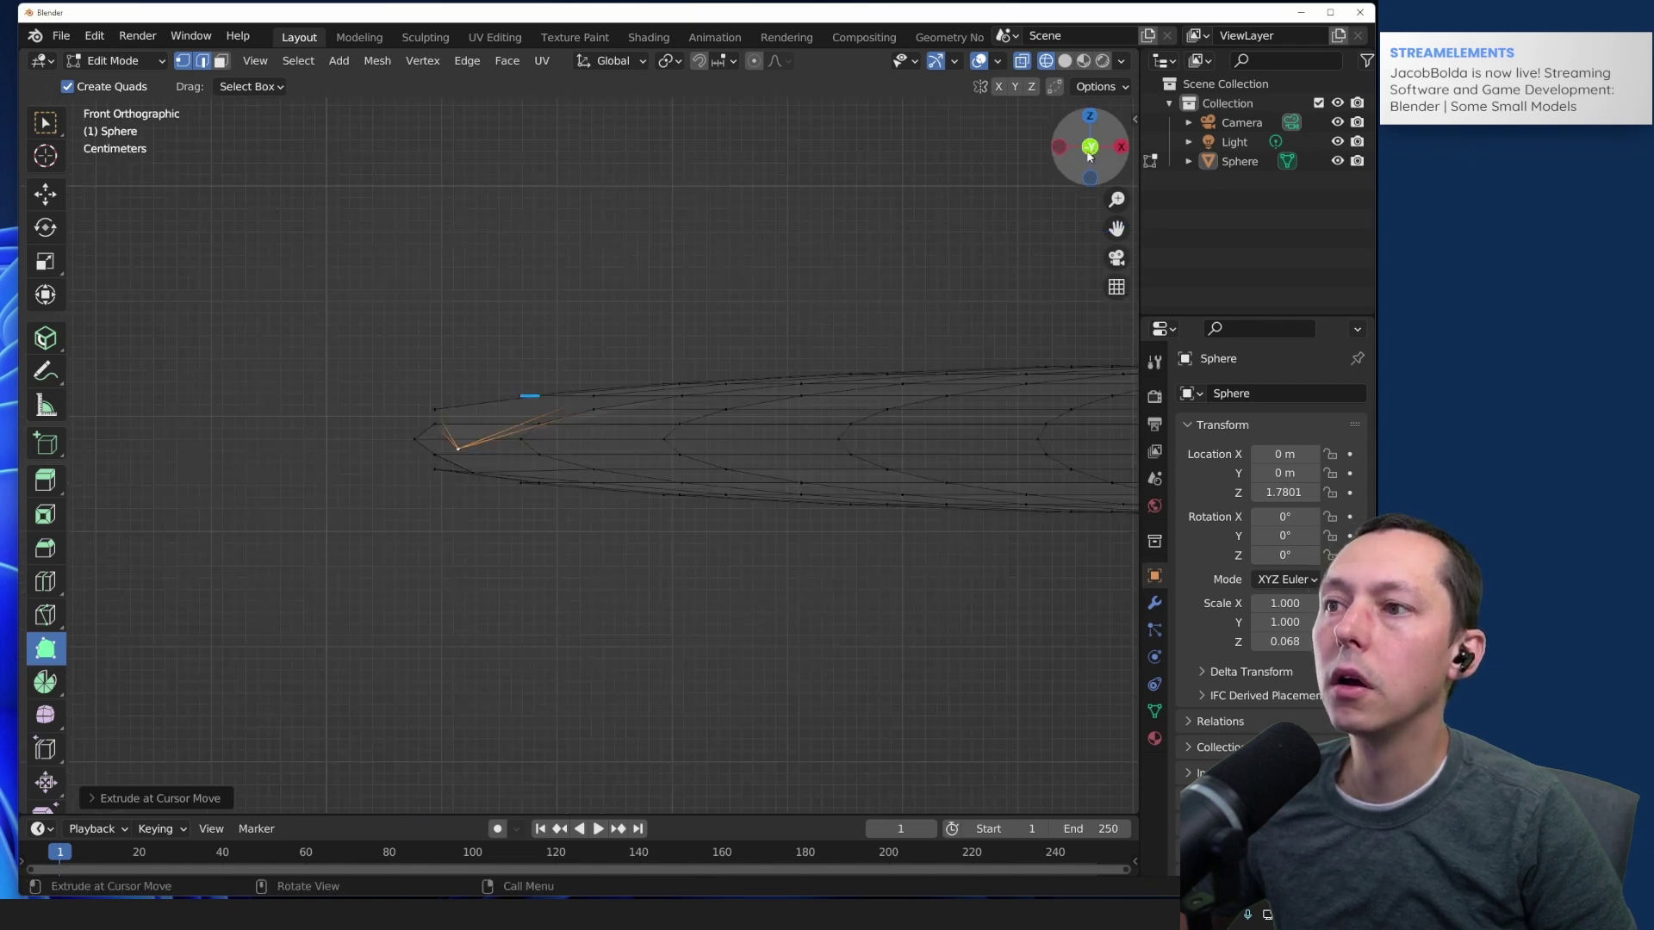
pyautogui.scroll(3, 454, 443)
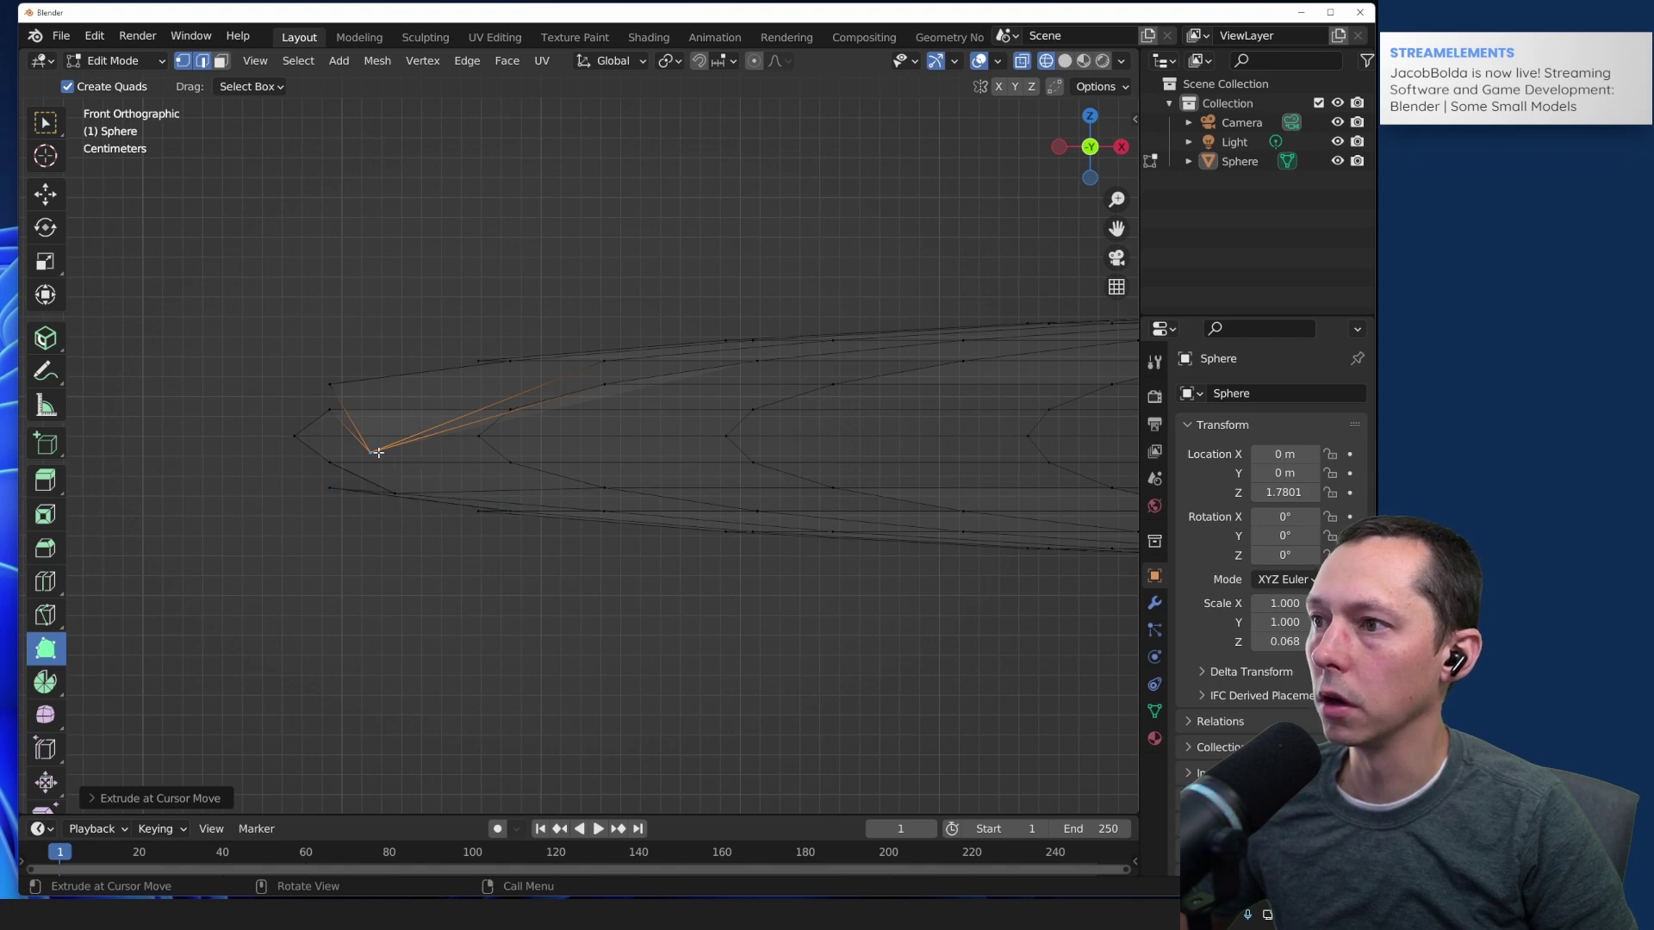
pyautogui.moveTo(370, 452); pyautogui.dragTo(329, 398)
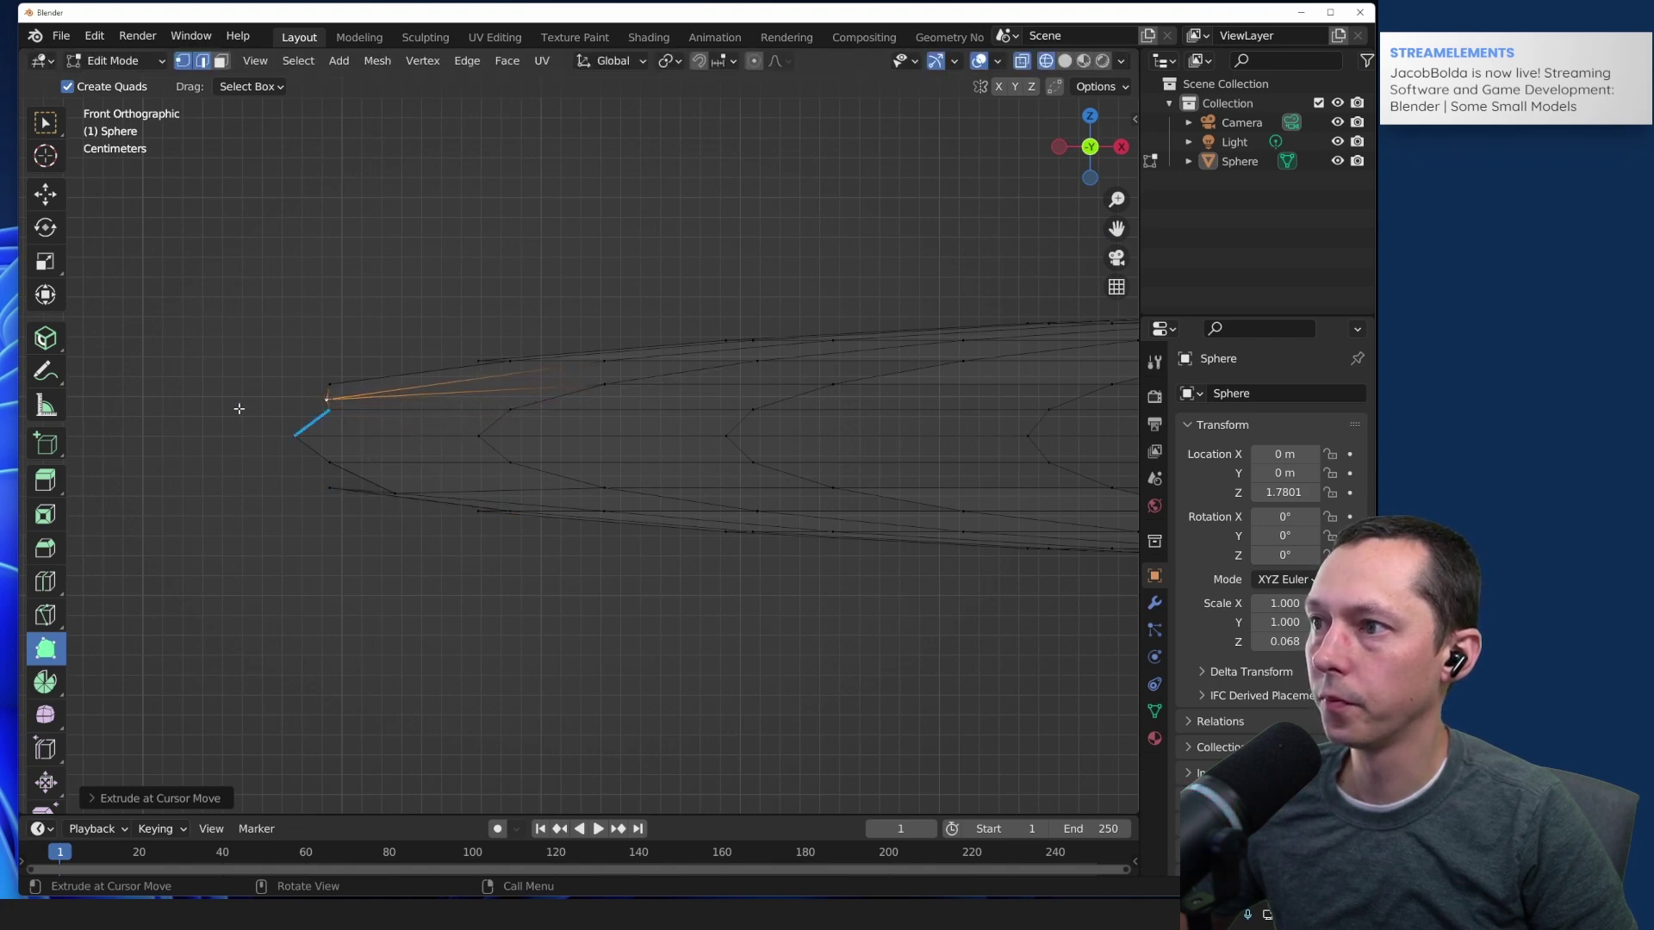
# Step: Move the lower notch vertex of the negative X rim outward in front view onto the neighbouring lower rim vertex
pyautogui.scroll(-5, 245, 400)
pyautogui.moveTo(318, 430); pyautogui.dragTo(428, 561, button='middle')
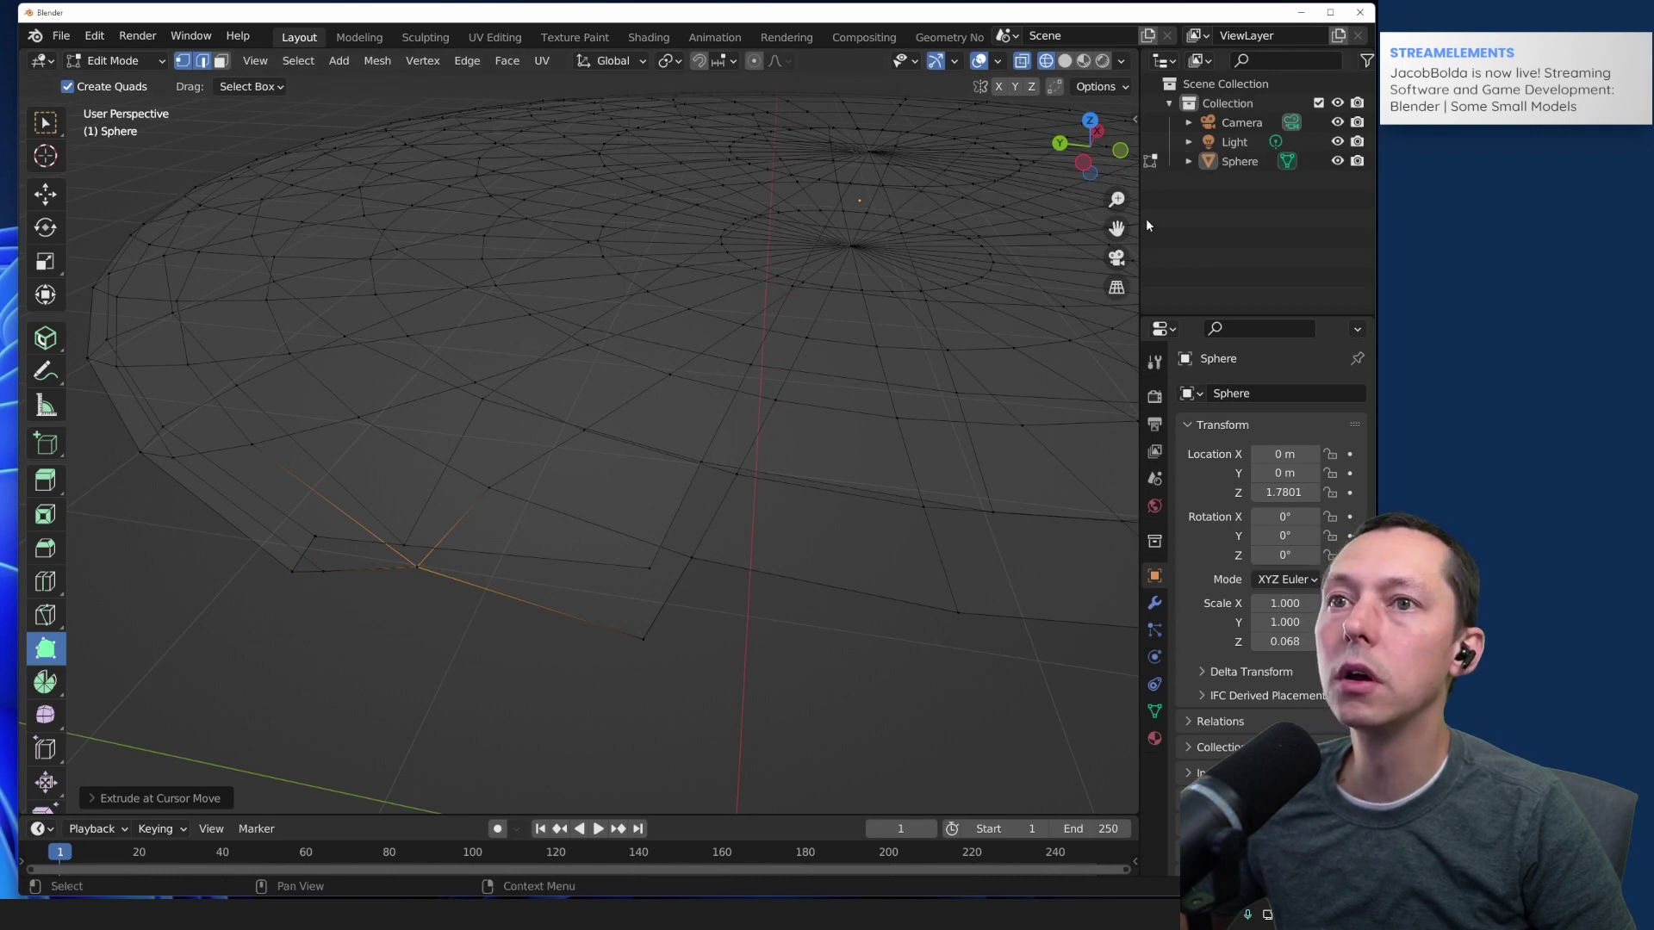
pyautogui.click(1120, 152)
pyautogui.scroll(3, 220, 322)
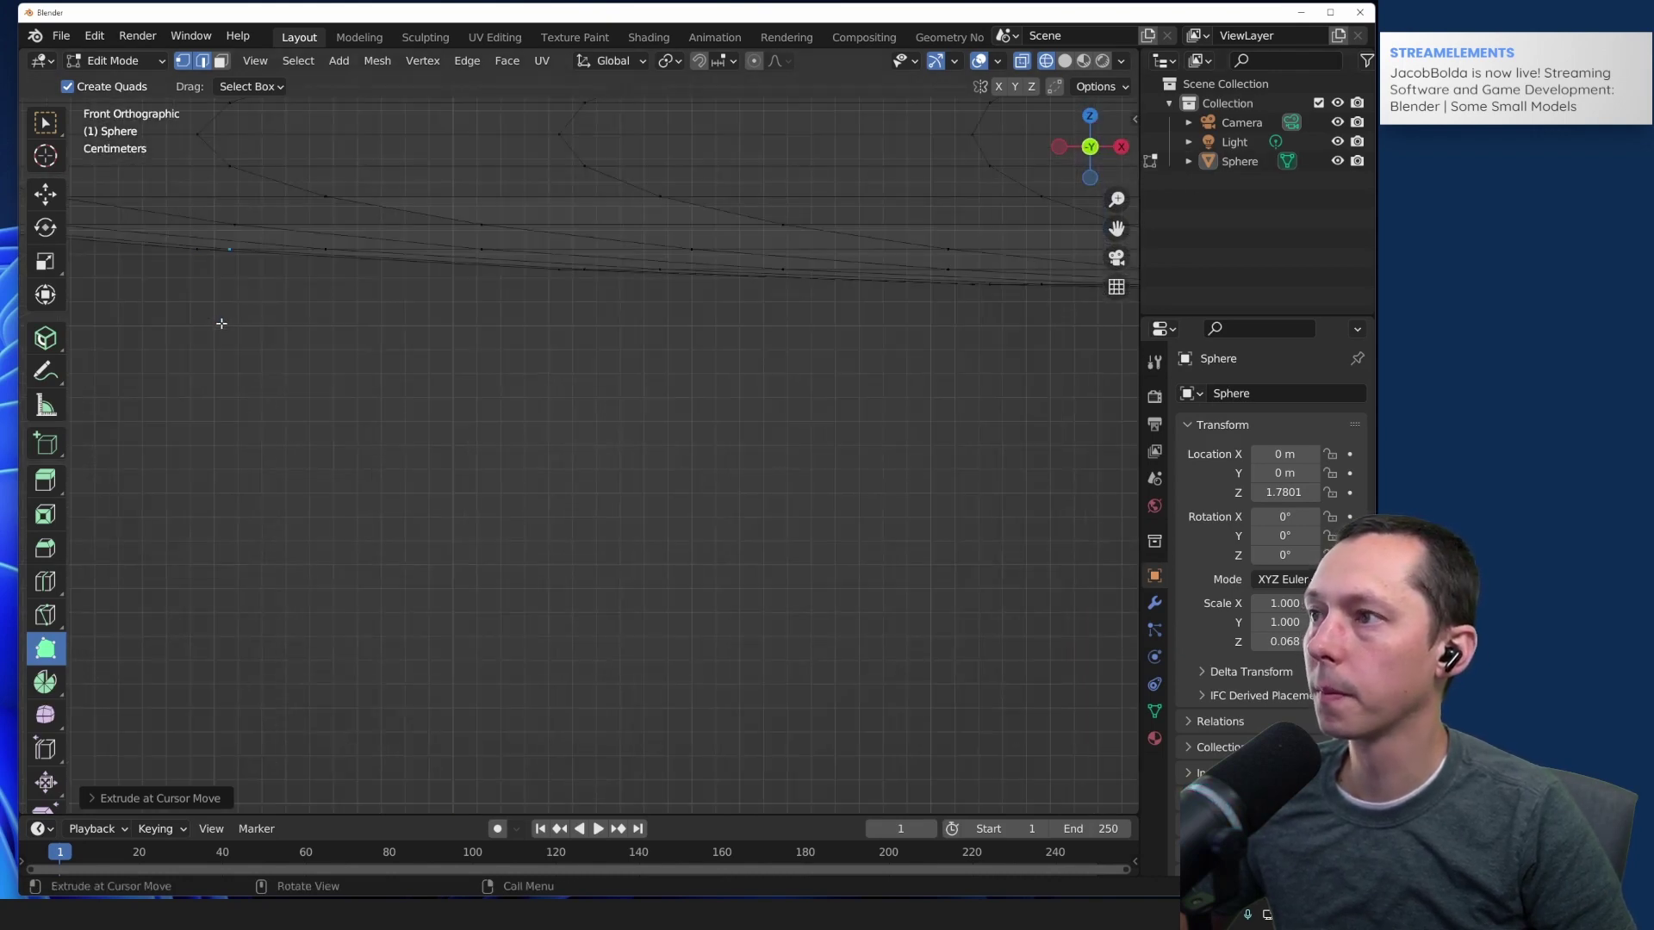
pyautogui.moveTo(222, 325); pyautogui.dragTo(657, 559, button='middle')
pyautogui.click(1100, 152)
pyautogui.scroll(4, 302, 369)
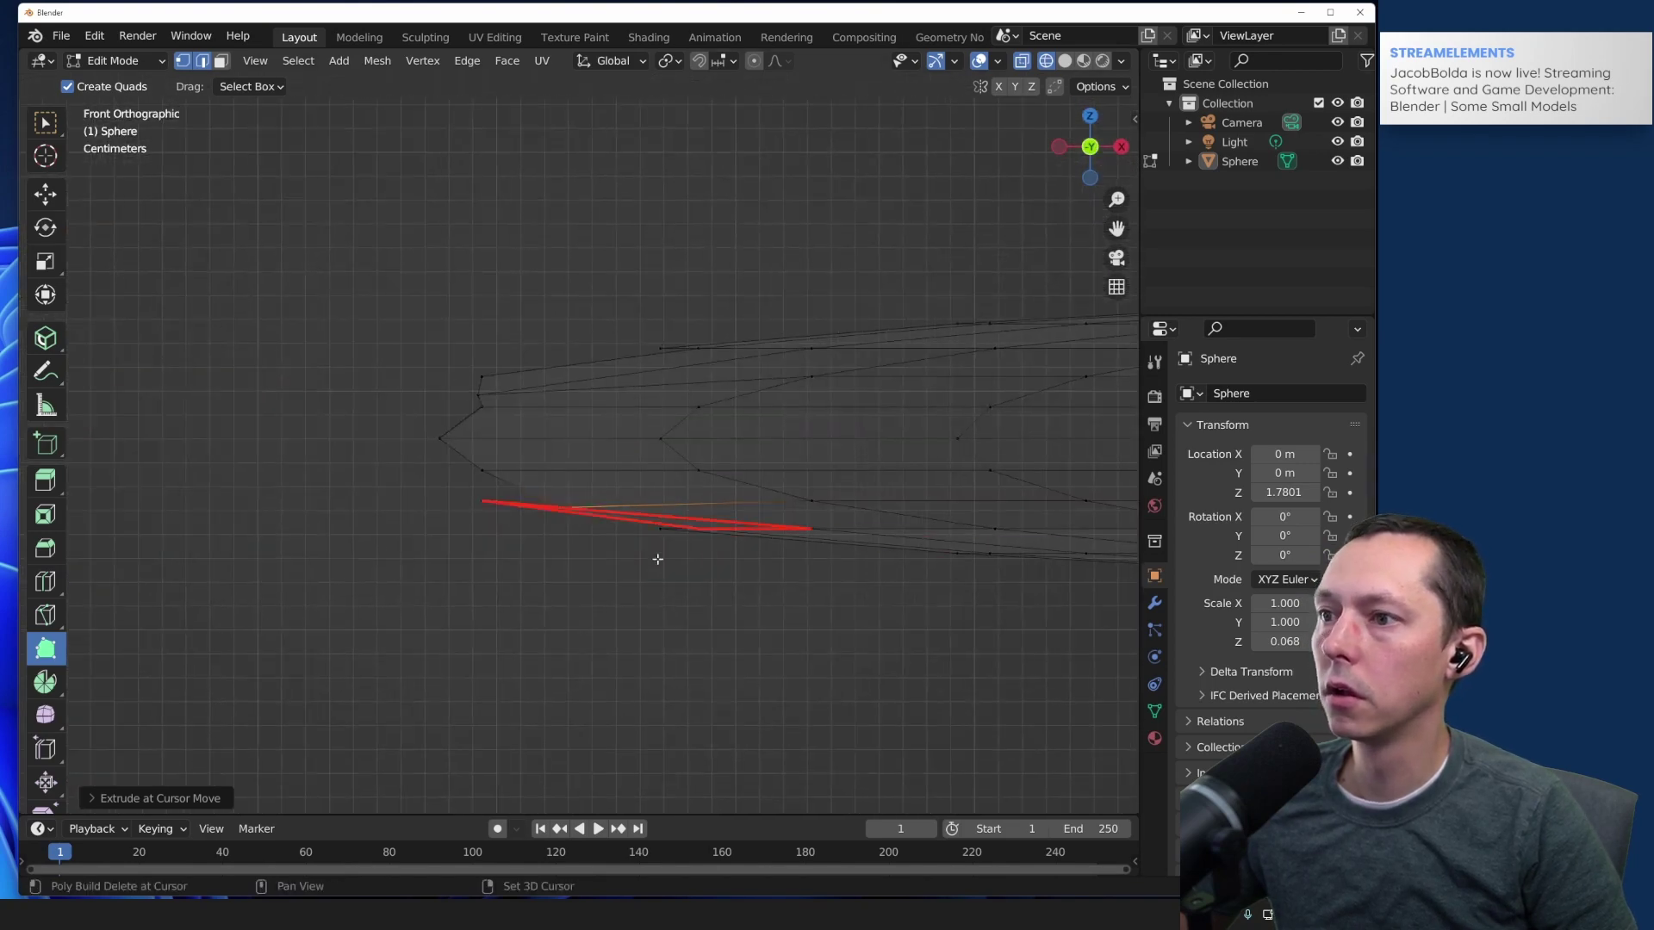
pyautogui.scroll(3, 657, 559)
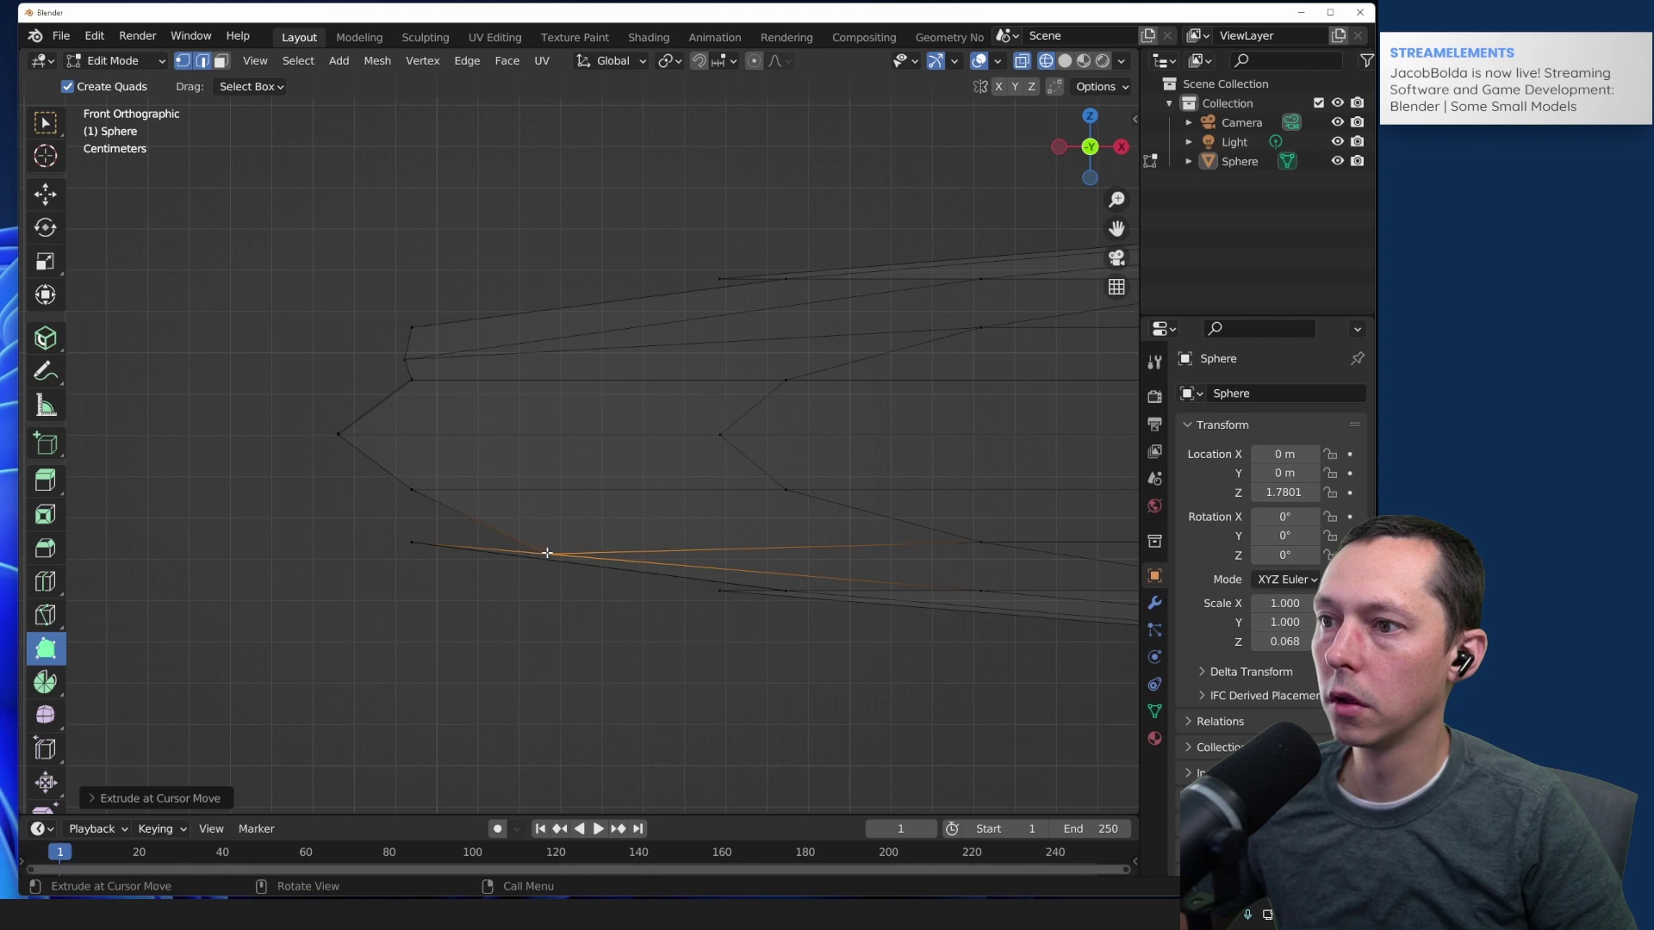
pyautogui.moveTo(546, 553); pyautogui.dragTo(413, 541)
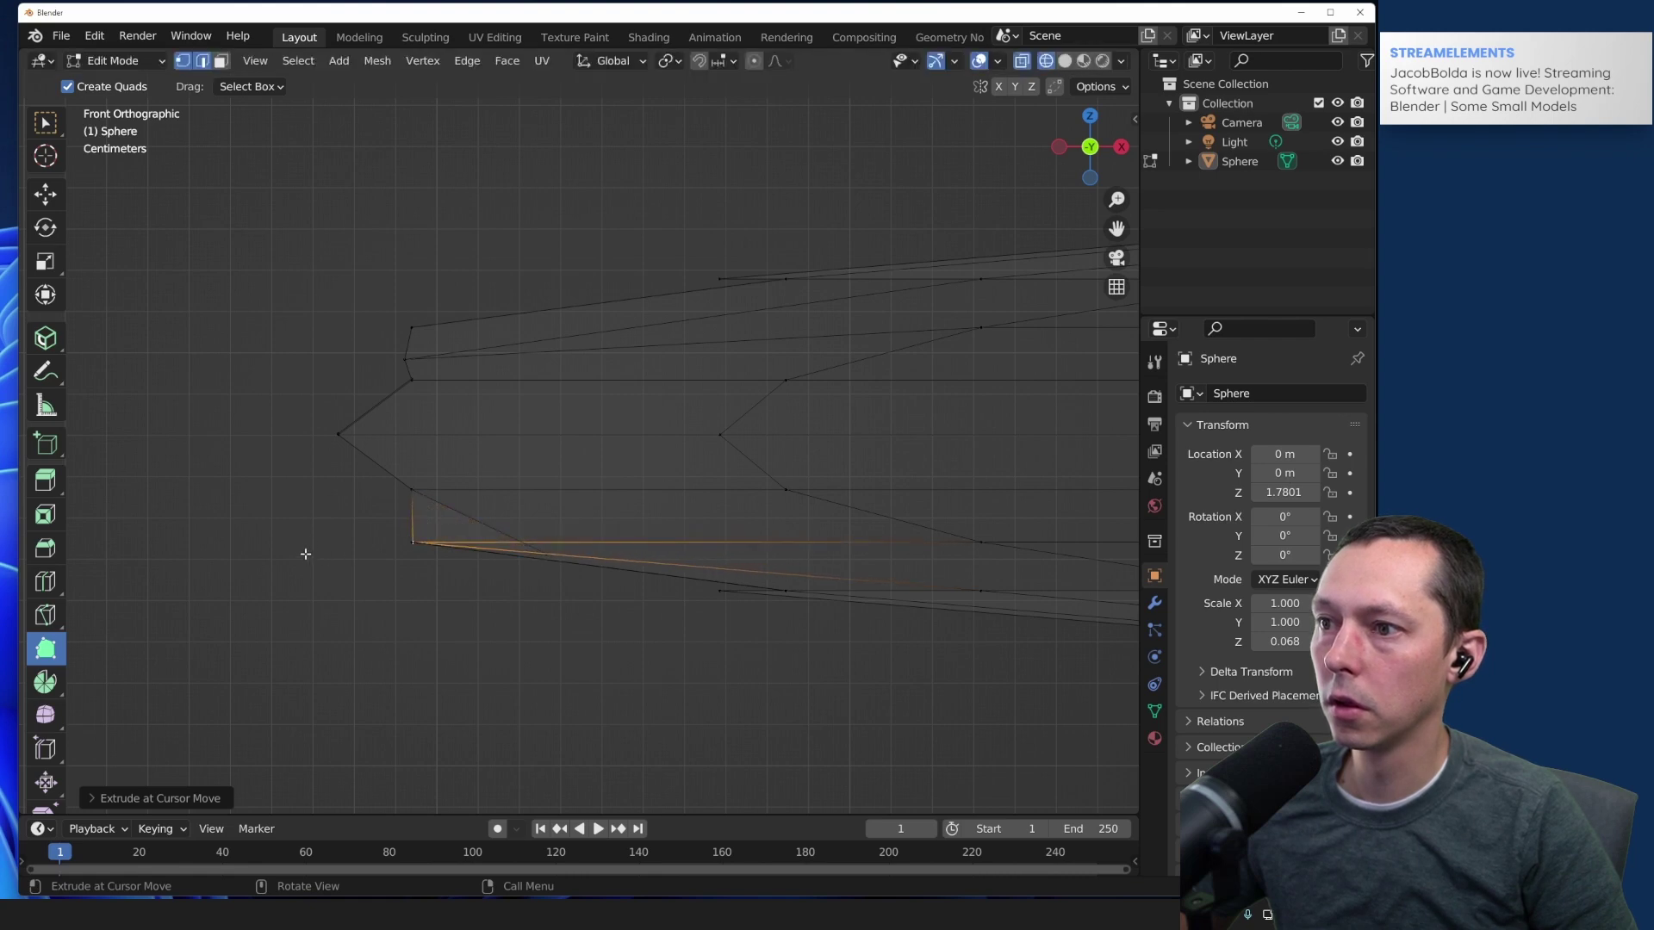
# Step: Try pulling the lower notch vertex of the negative X rim downward in perspective view, and undo it
pyautogui.moveTo(302, 554); pyautogui.dragTo(487, 536, button='middle')
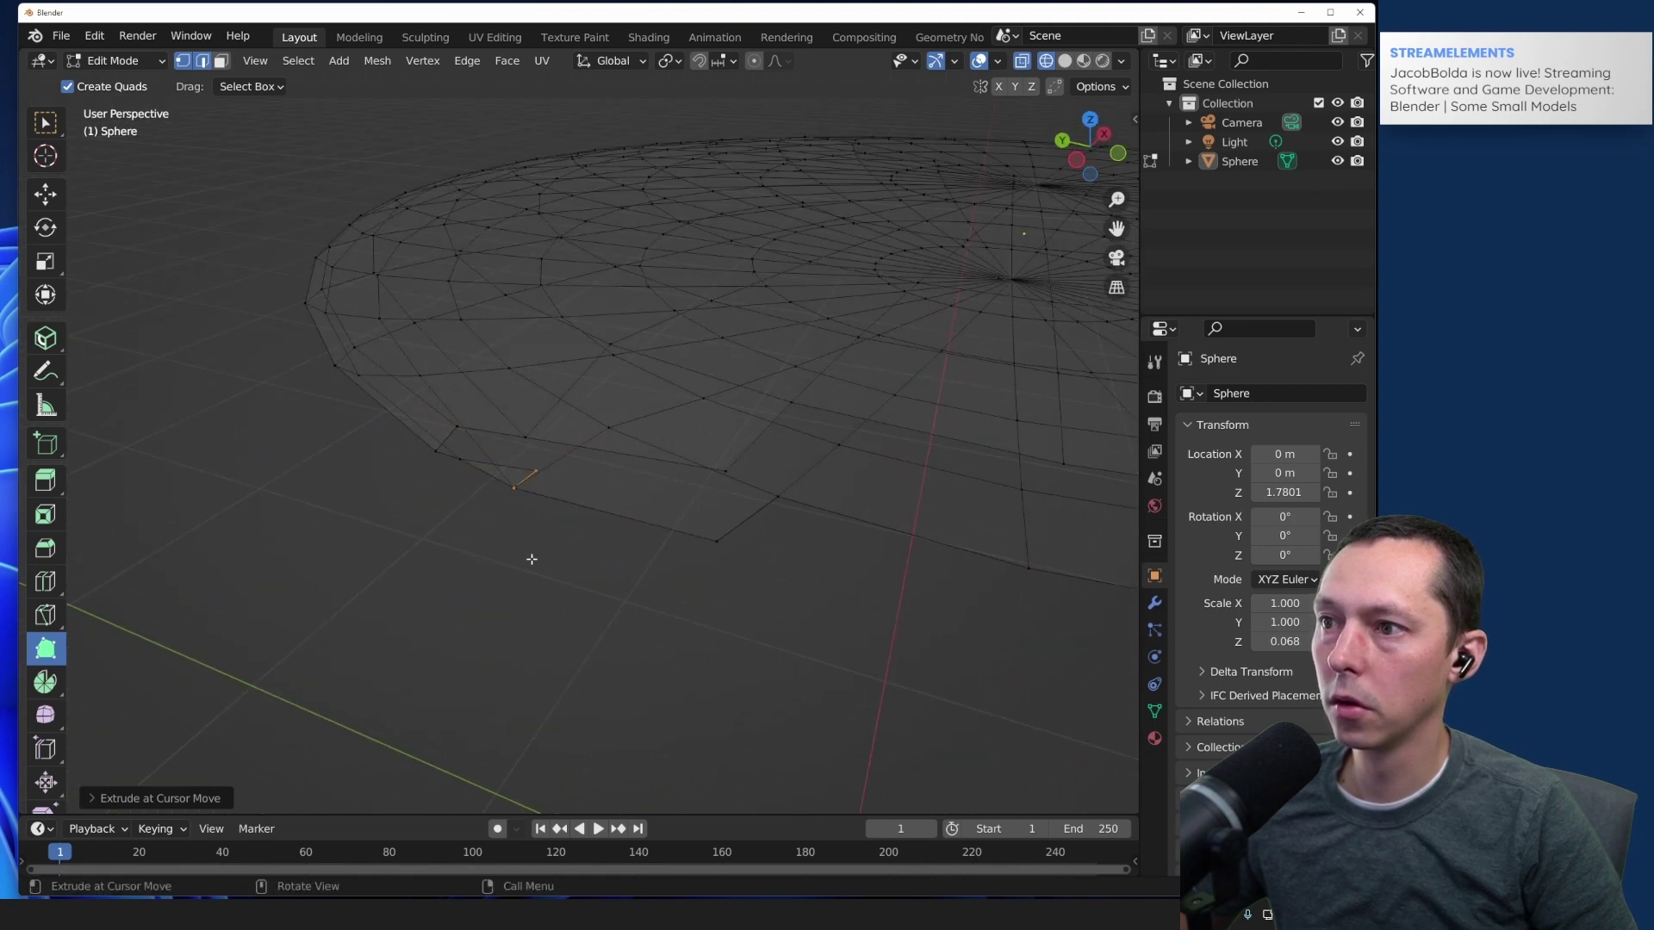
pyautogui.moveTo(534, 470); pyautogui.dragTo(547, 654)
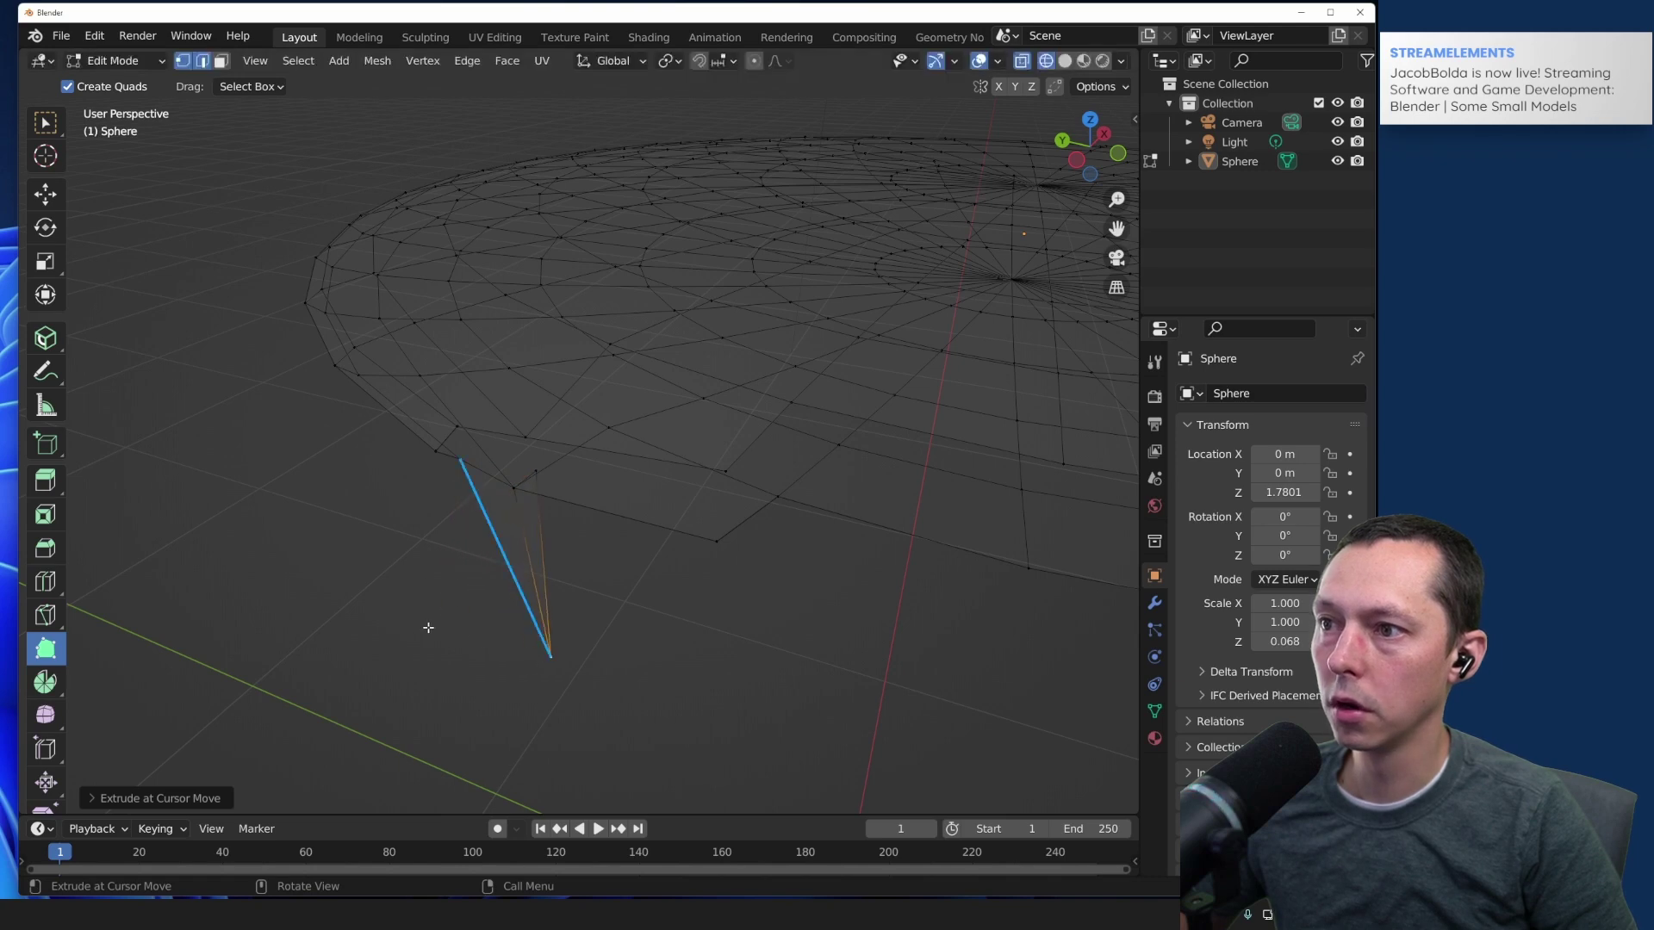
pyautogui.hotkey('ctrl', 'z')
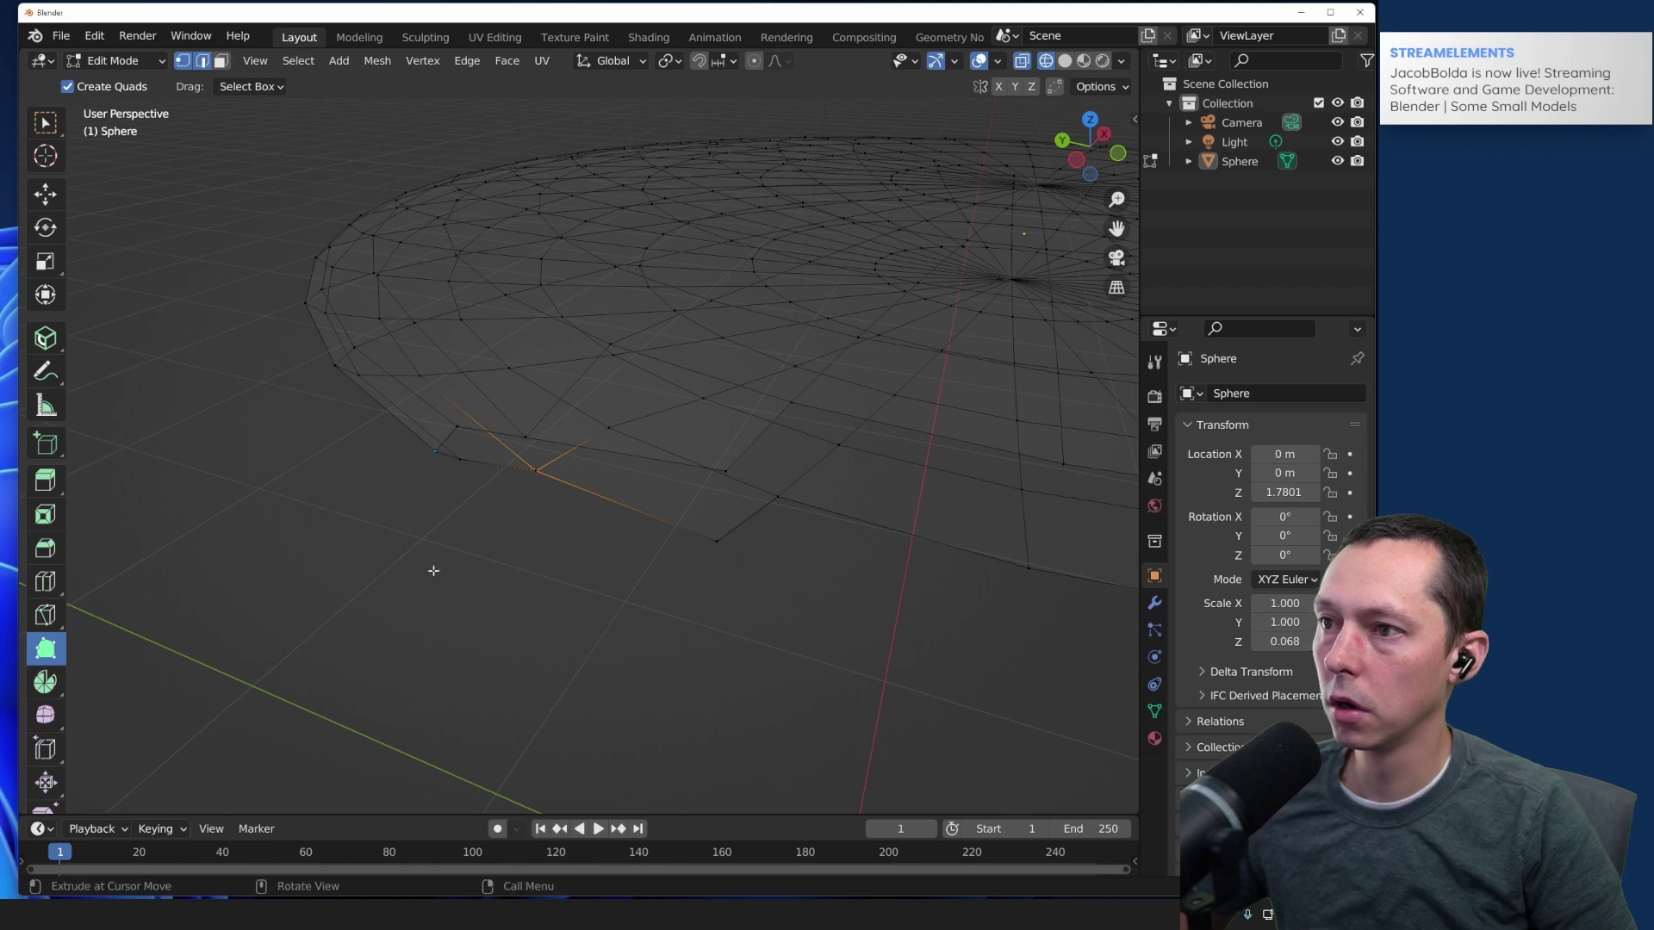
# Step: Nudge the lower notch vertex down to the rim's outer corner and delete the leftover sliver geometry beside it with Poly Build
pyautogui.moveTo(535, 475); pyautogui.dragTo(534, 500)
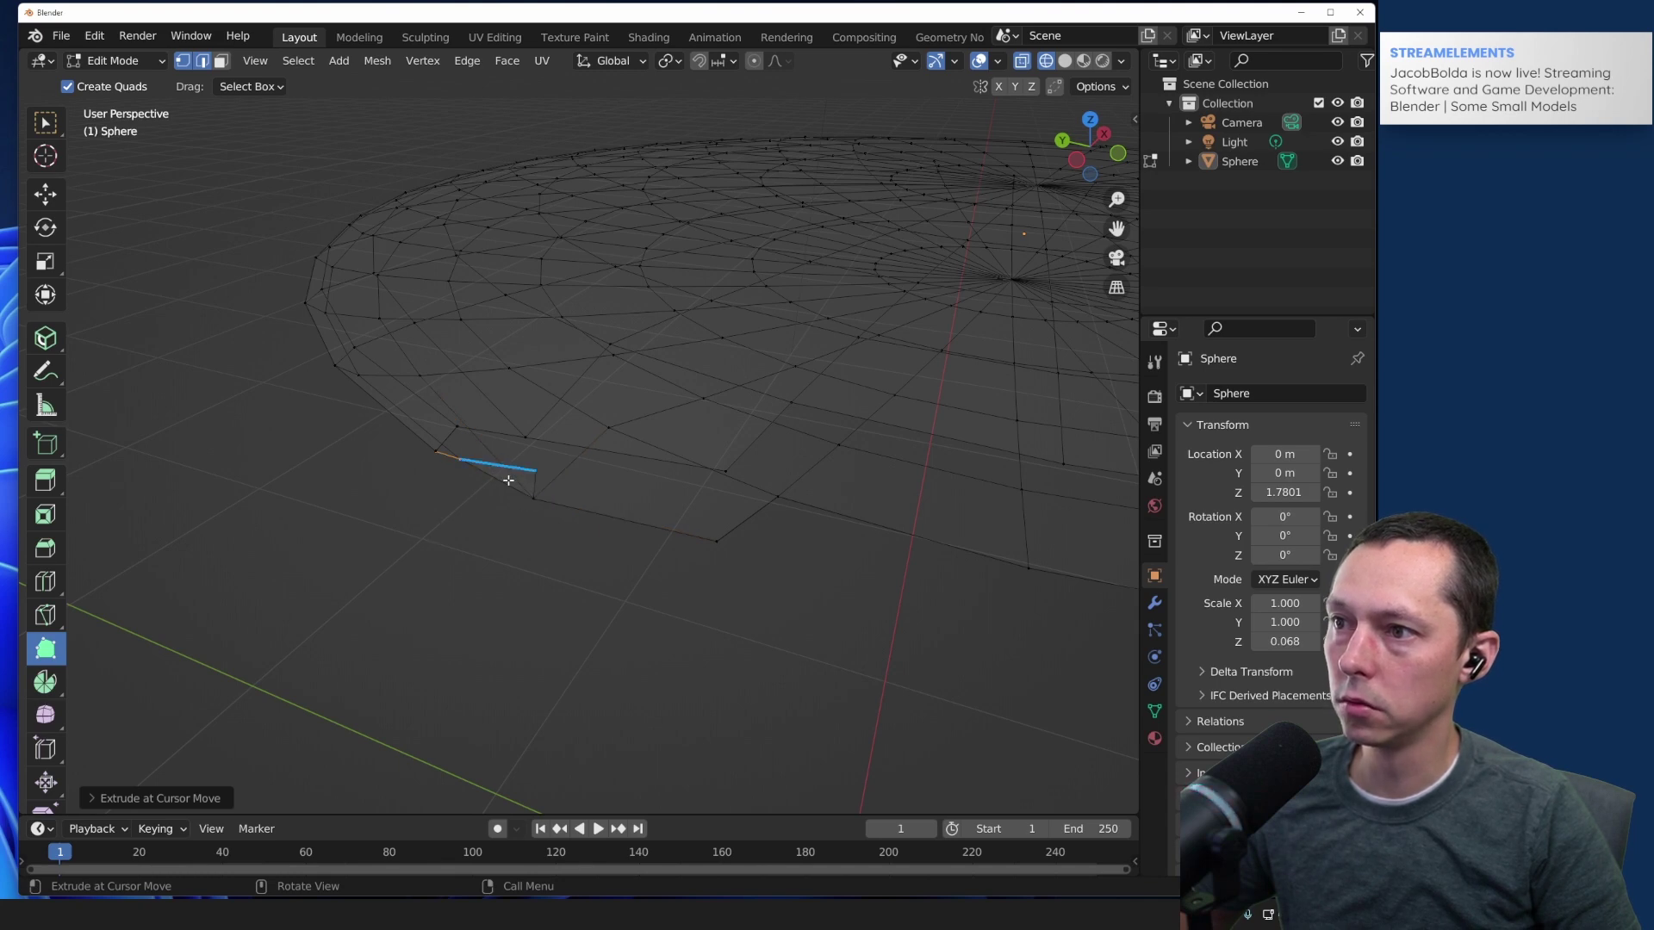
pyautogui.moveTo(523, 489); pyautogui.dragTo(540, 440, button='middle')
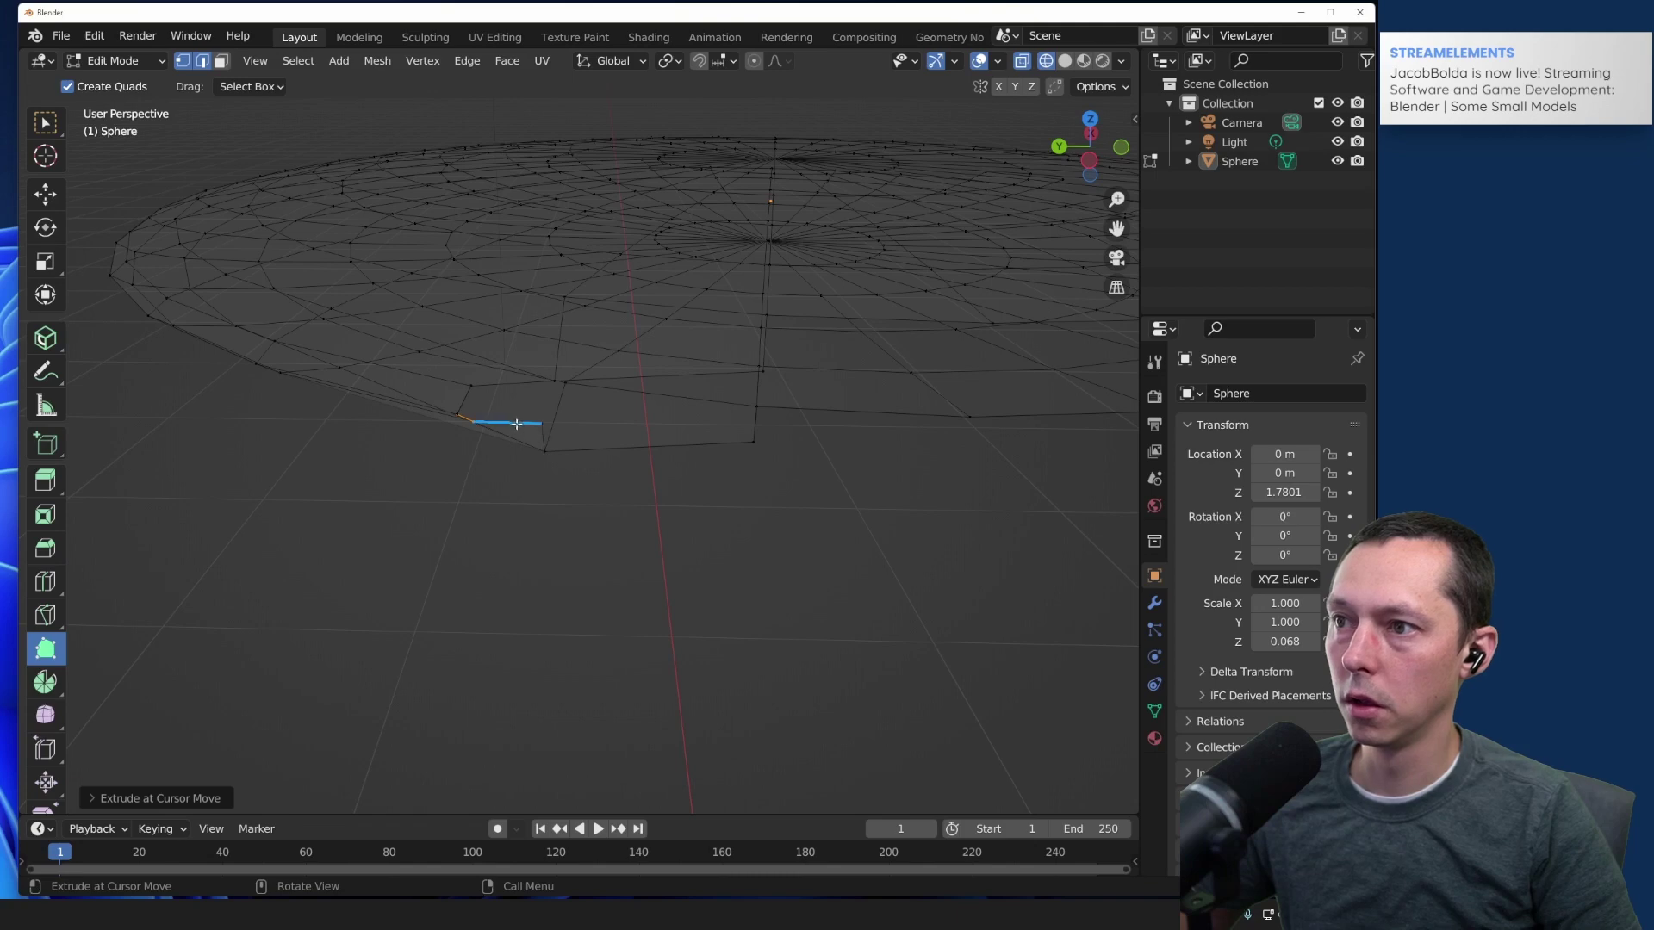
pyautogui.click(537, 450)
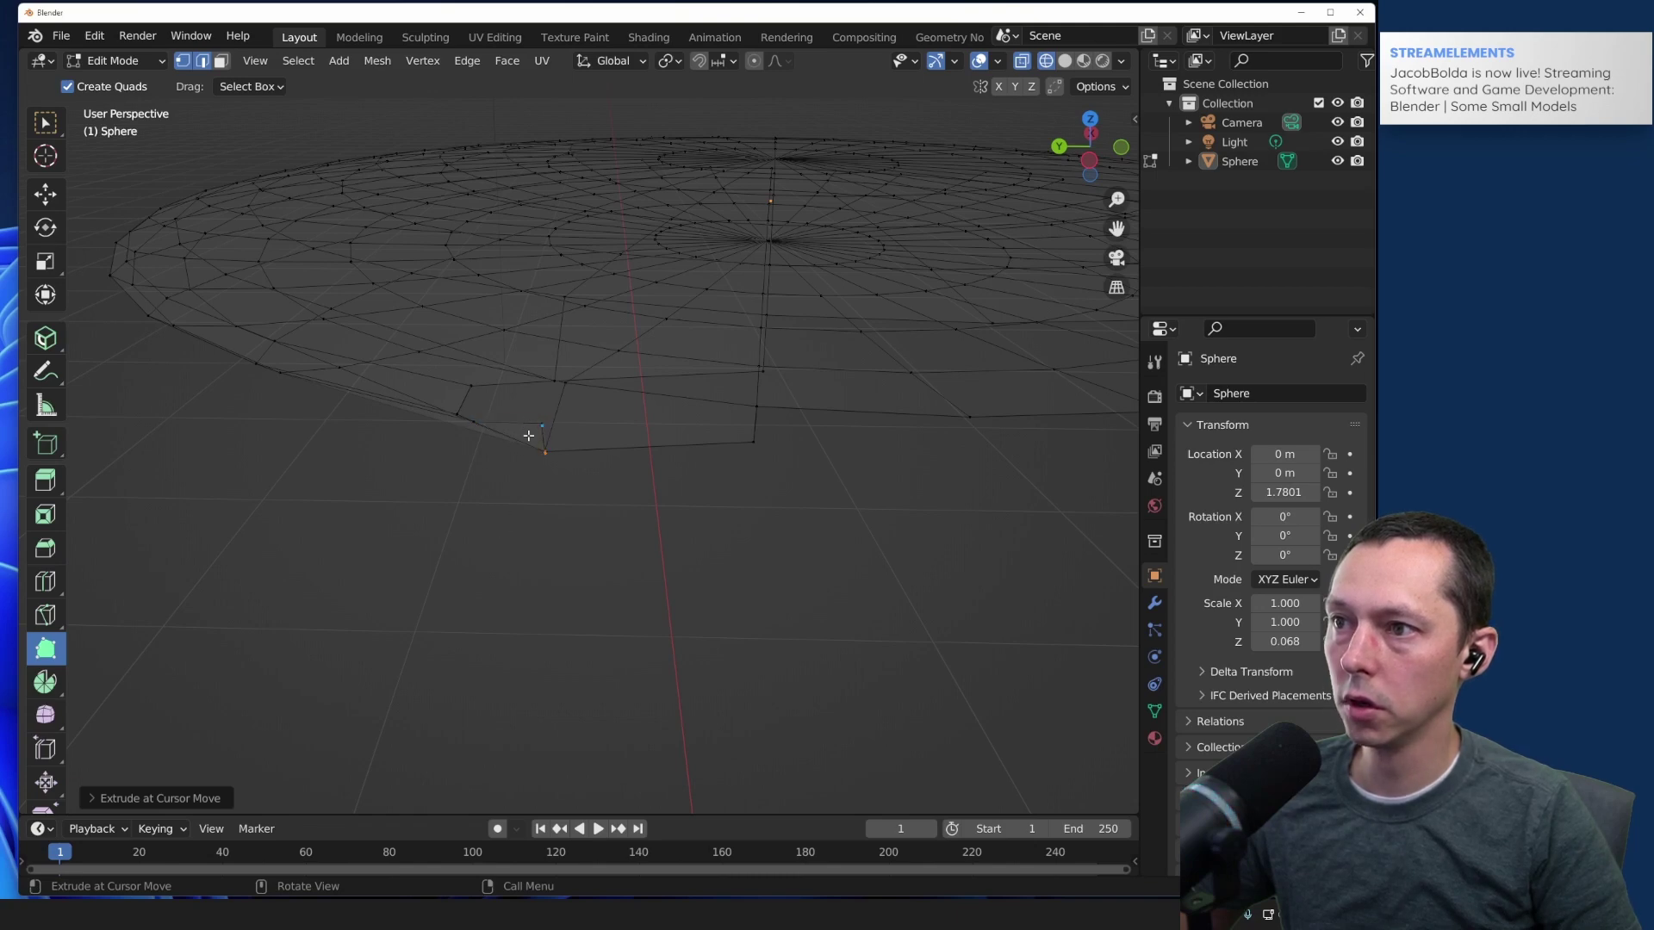
pyautogui.press('shift')
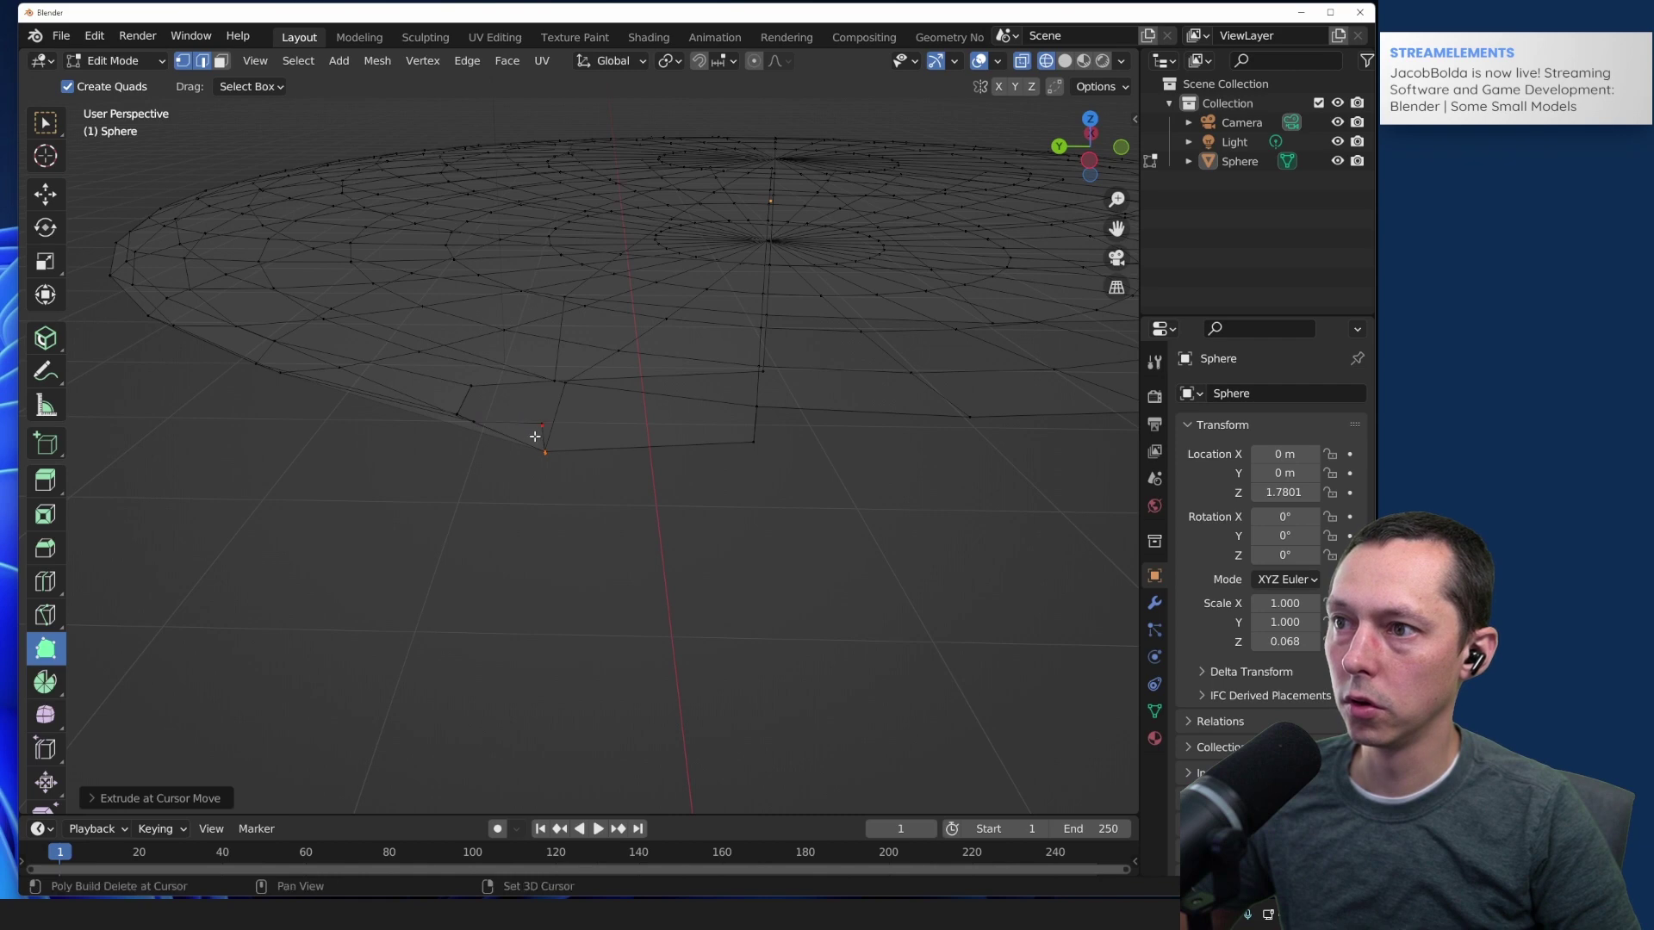
pyautogui.keyDown('shift'); pyautogui.click(519, 424); pyautogui.keyUp('shift')
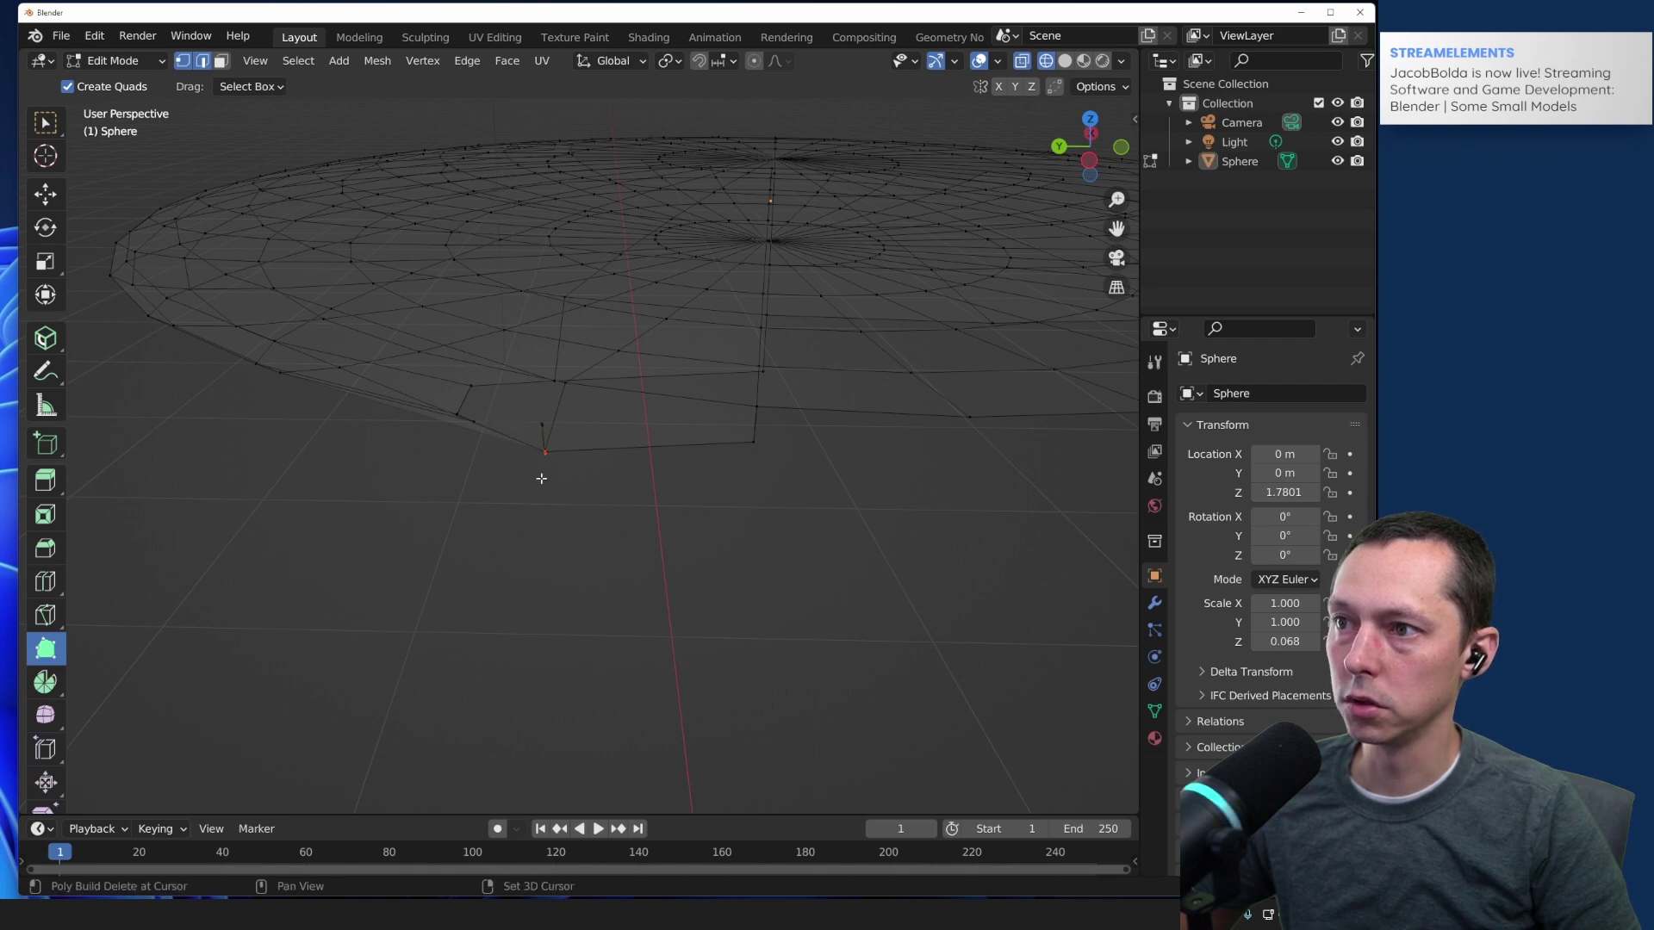
pyautogui.press('shift')
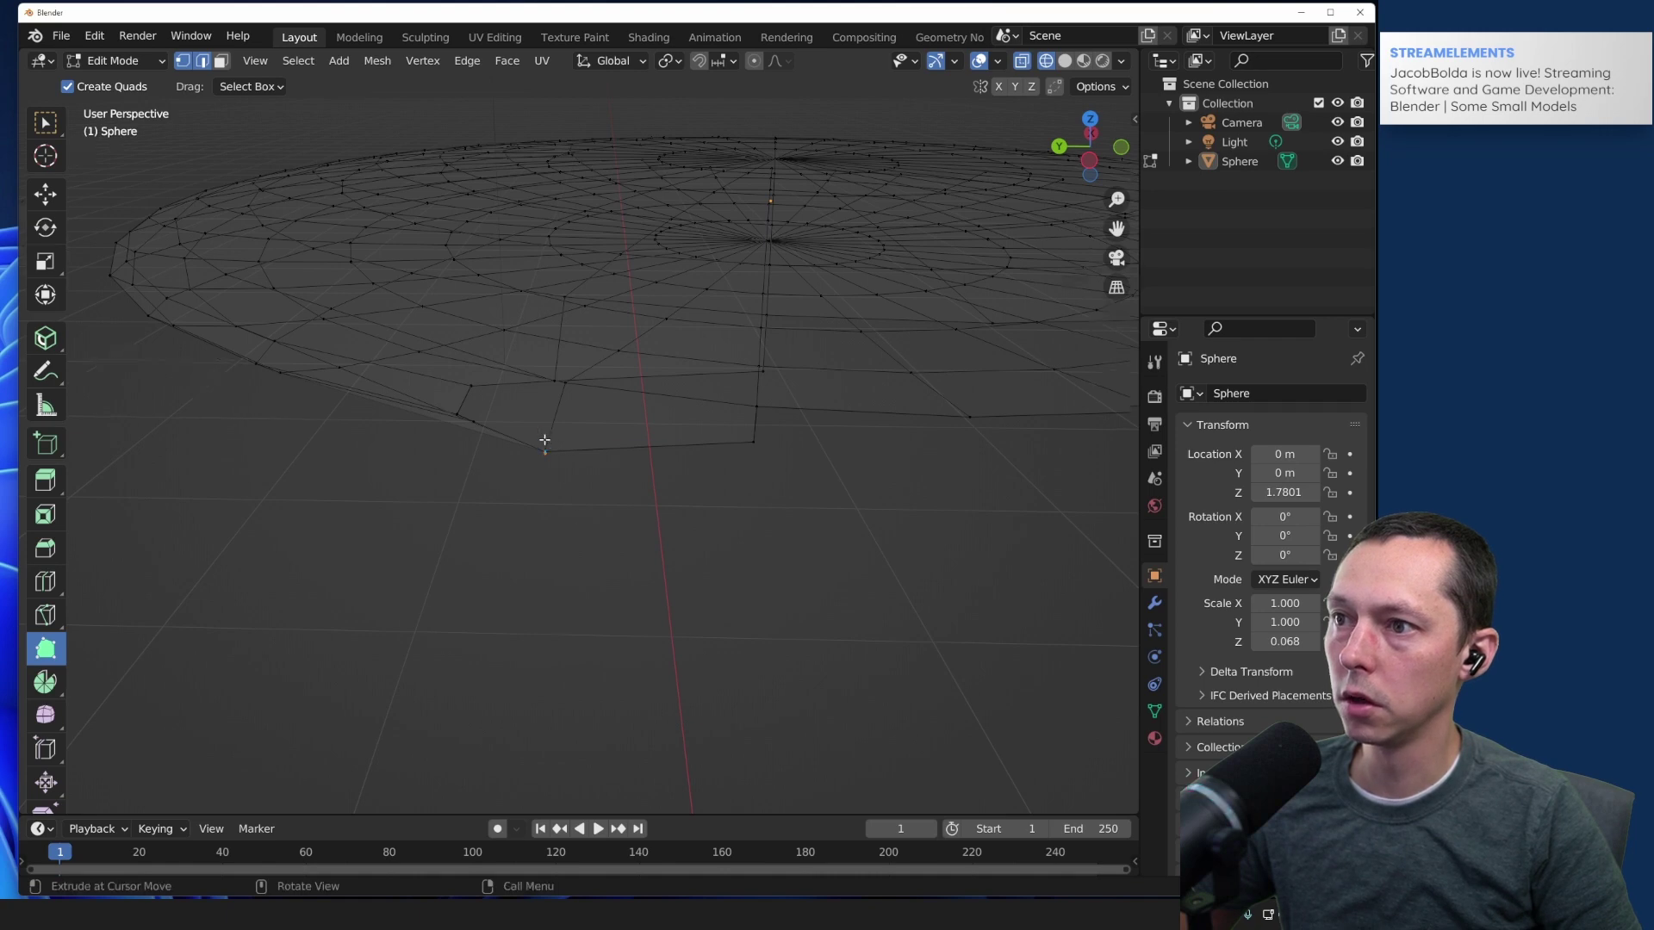
pyautogui.scroll(2, 525, 461)
pyautogui.scroll(2, 474, 485)
pyautogui.press('shift')
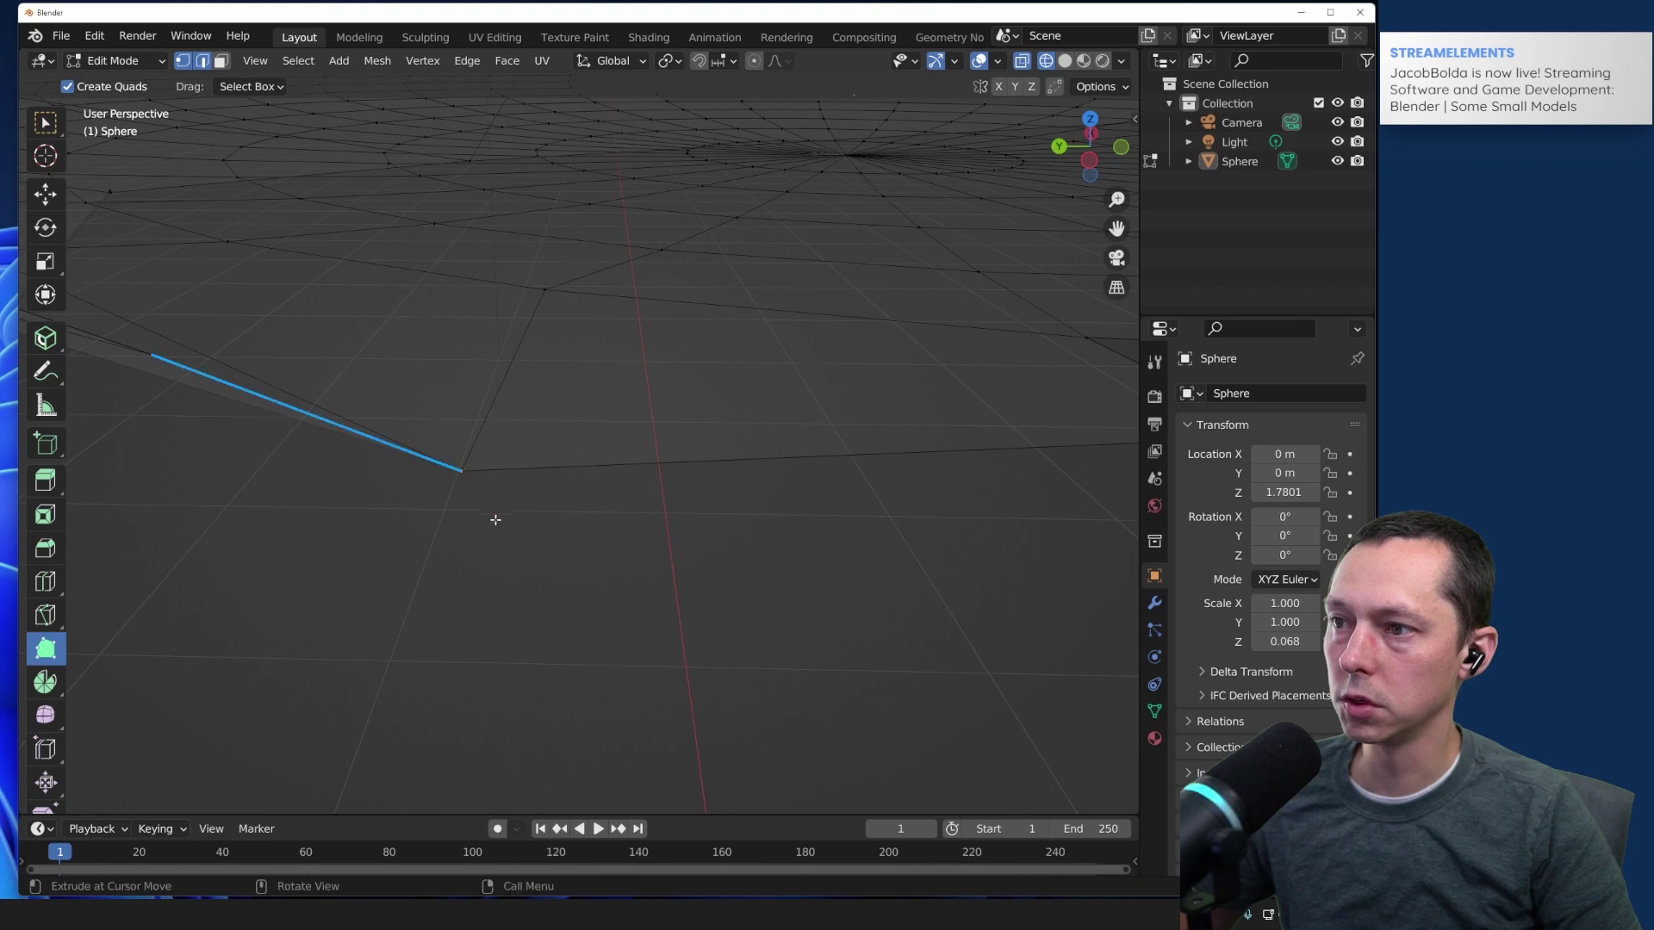
# Step: Try extruding the upper outer edge of the open tab on the disc's negative Y side upward, and cancel it
pyautogui.scroll(-10, 428, 483)
pyautogui.moveTo(705, 509); pyautogui.dragTo(870, 483, button='middle')
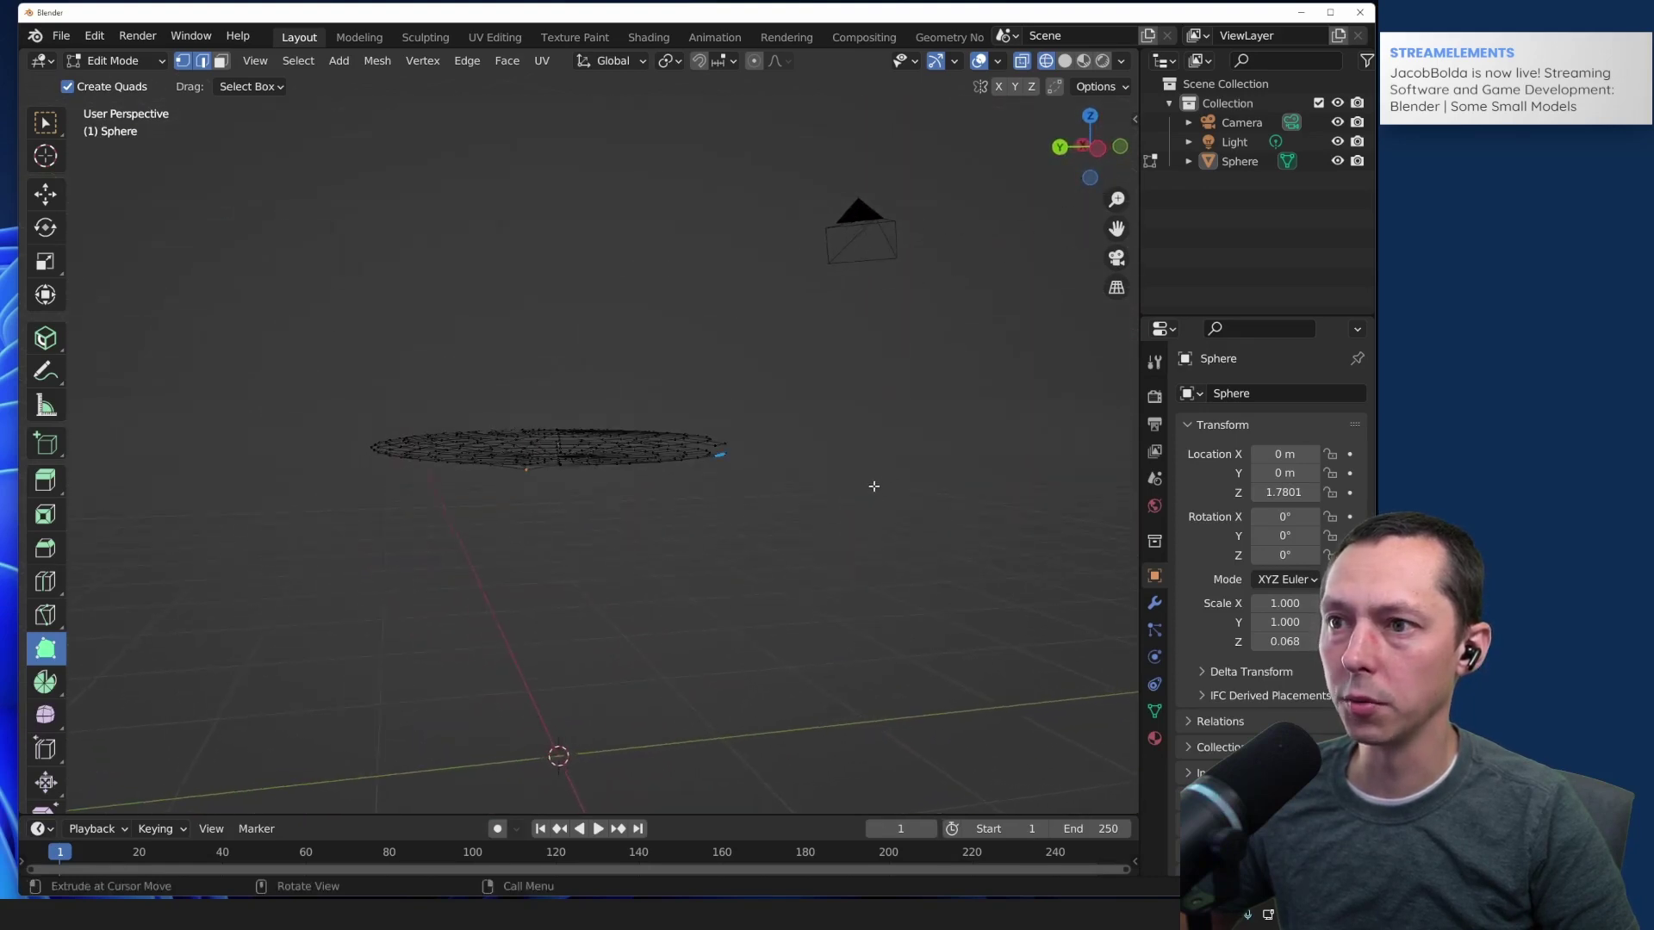
pyautogui.scroll(5, 767, 462)
pyautogui.moveTo(921, 552); pyautogui.dragTo(884, 454, button='middle')
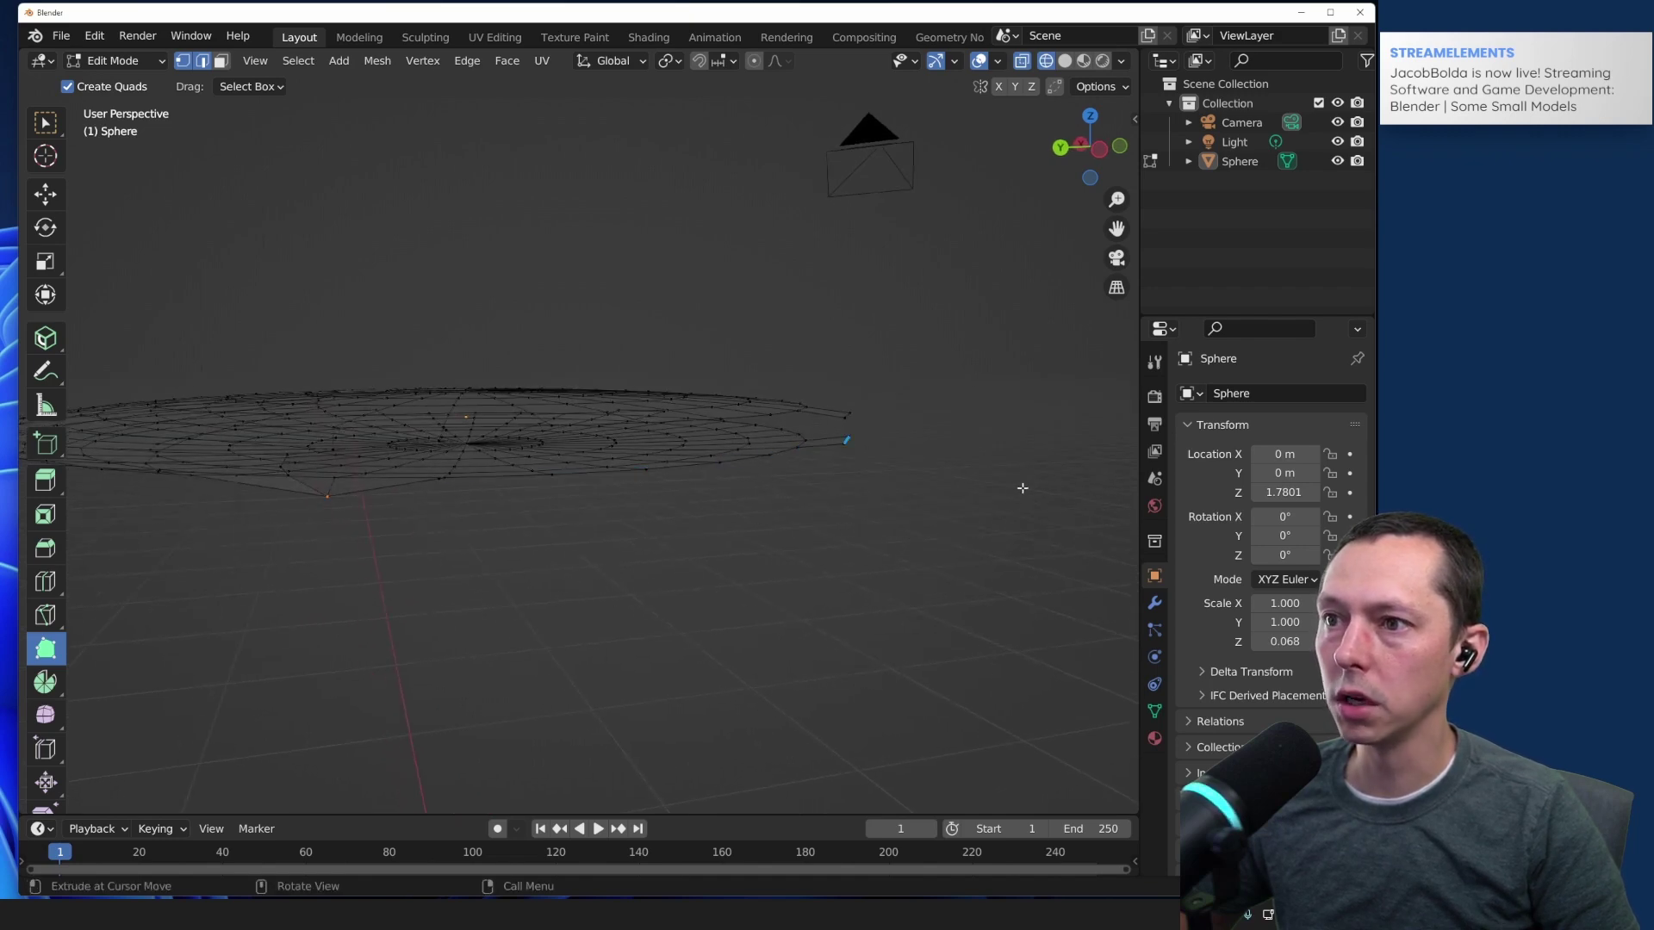
pyautogui.moveTo(951, 369); pyautogui.dragTo(824, 341, button='middle')
pyautogui.scroll(4, 654, 406)
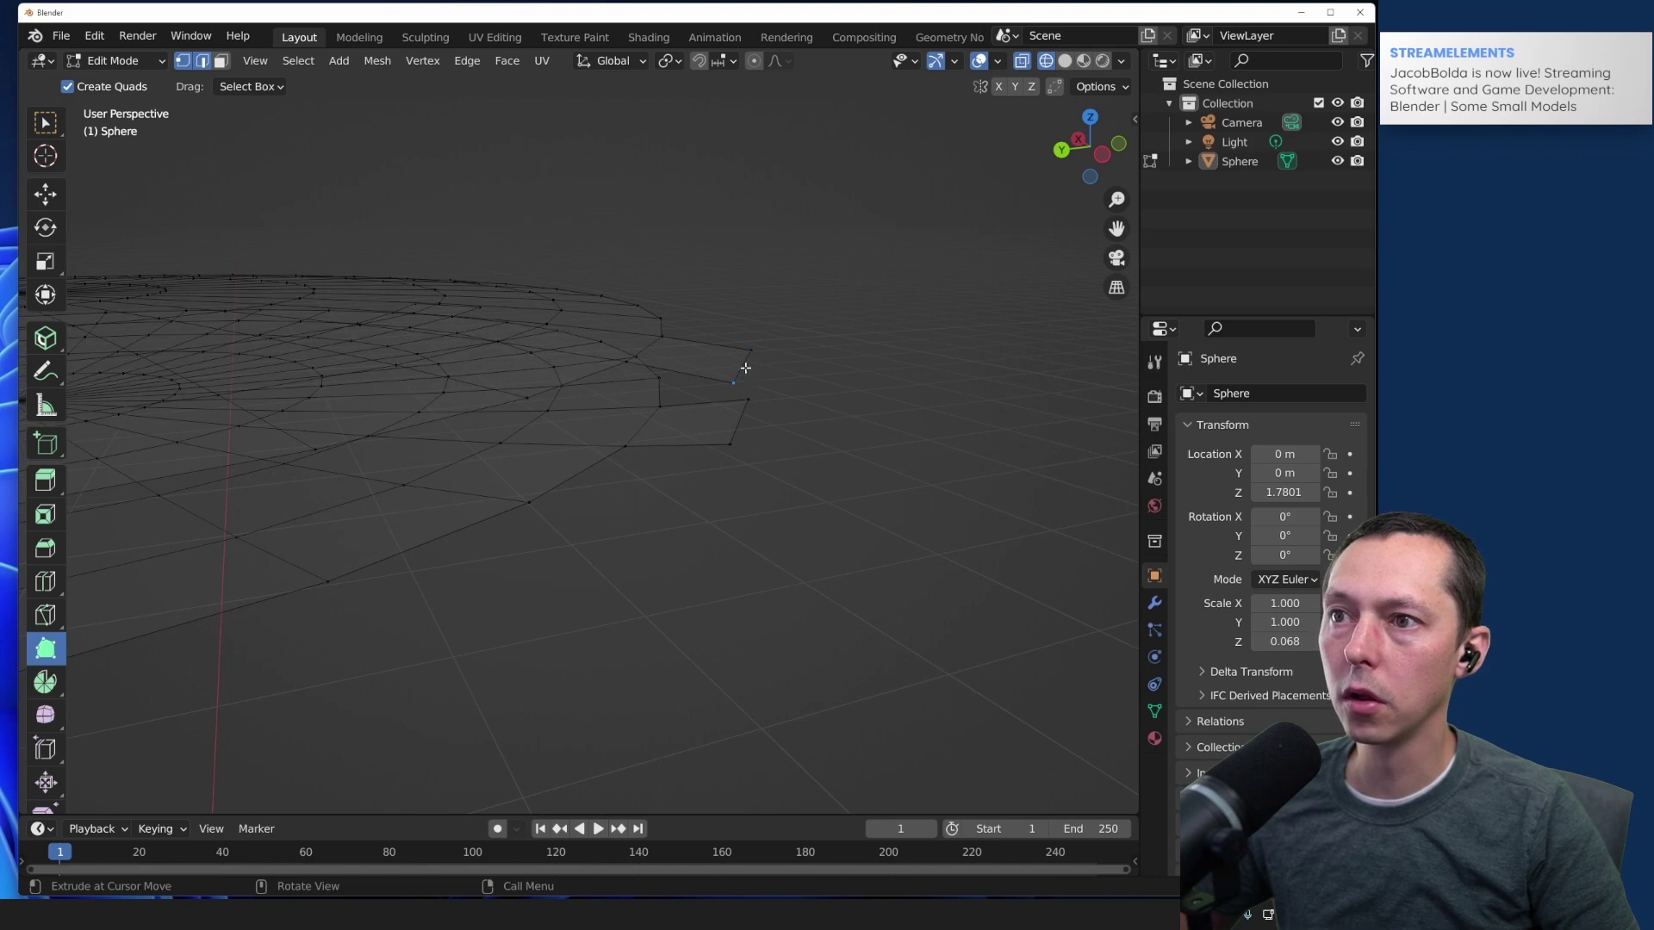
pyautogui.moveTo(725, 361); pyautogui.dragTo(718, 250)
pyautogui.rightClick(718, 250)
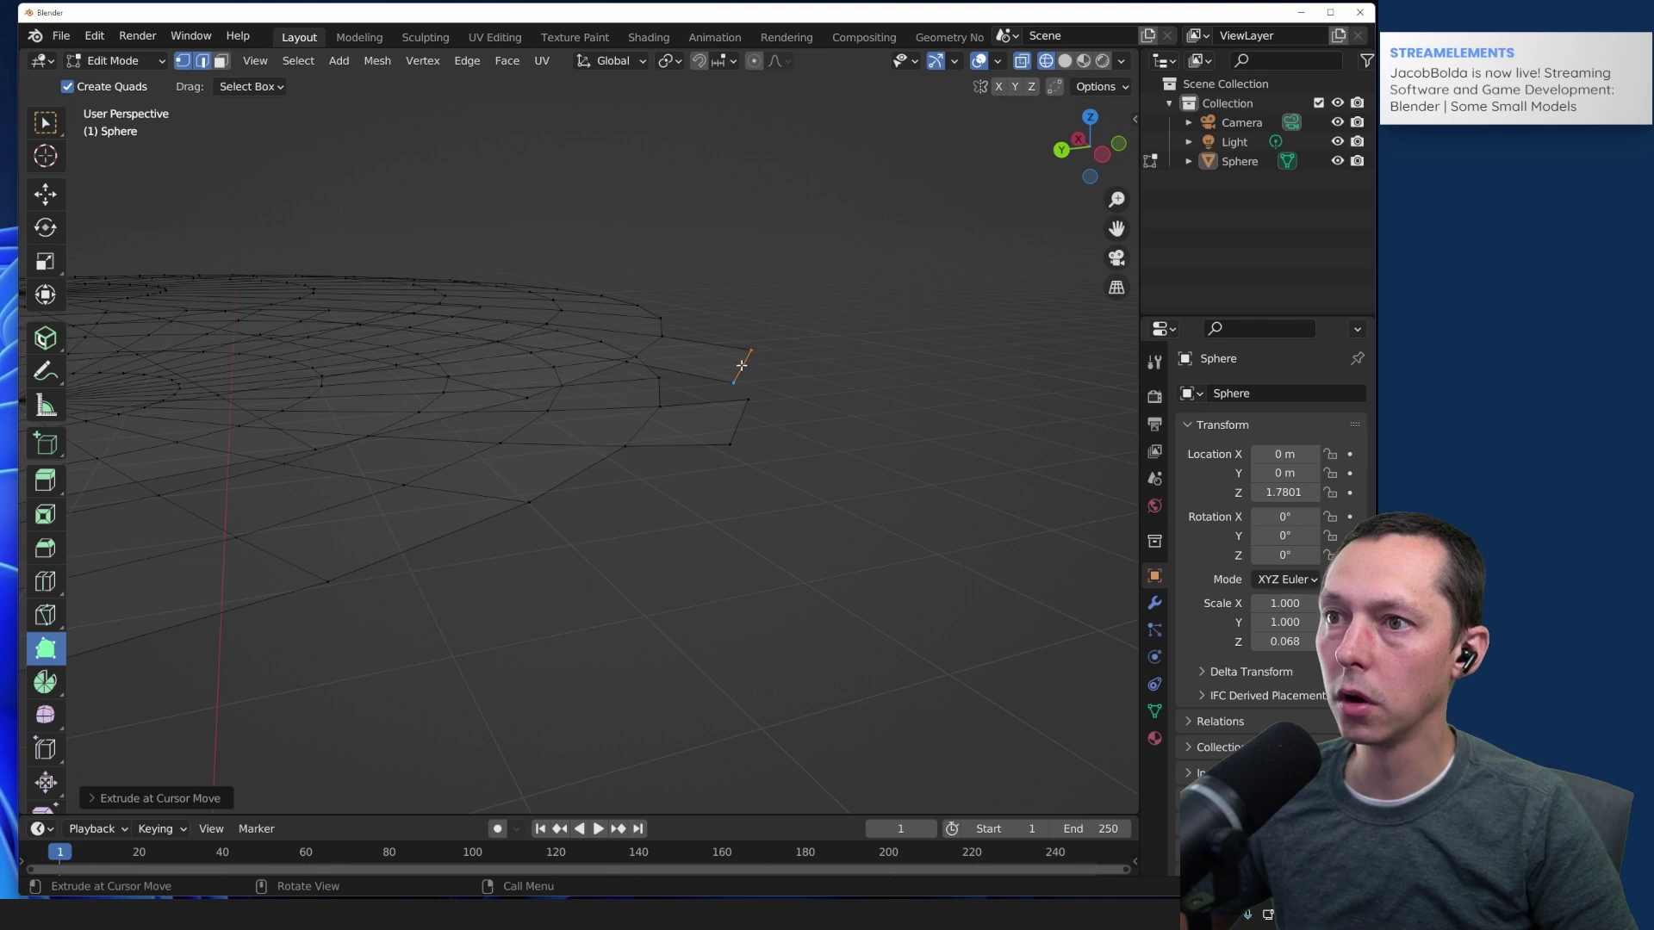
# Step: Extrude the upper outer edge of the negative Y tab down to its lower outer edge to close the tab's end
pyautogui.moveTo(772, 379); pyautogui.dragTo(607, 391)
pyautogui.moveTo(712, 418)
pyautogui.mouseDown()
pyautogui.moveTo(827, 428)
pyautogui.moveTo(777, 453)
pyautogui.moveTo(608, 379)
pyautogui.moveTo(757, 405)
pyautogui.moveTo(740, 279)
pyautogui.moveTo(727, 358)
pyautogui.moveTo(804, 417)
pyautogui.moveTo(775, 454)
pyautogui.moveTo(797, 383)
pyautogui.moveTo(952, 406)
pyautogui.moveTo(908, 369)
pyautogui.moveTo(985, 350)
pyautogui.moveTo(573, 381)
pyautogui.moveTo(659, 381)
pyautogui.moveTo(742, 459)
pyautogui.moveTo(742, 416)
pyautogui.mouseUp()
pyautogui.press('z')
pyautogui.press('z')
pyautogui.press('z')
pyautogui.press('x')
pyautogui.press('z')
pyautogui.press('x')
pyautogui.press('y')
pyautogui.press('z')
pyautogui.press('y')
pyautogui.press('z')
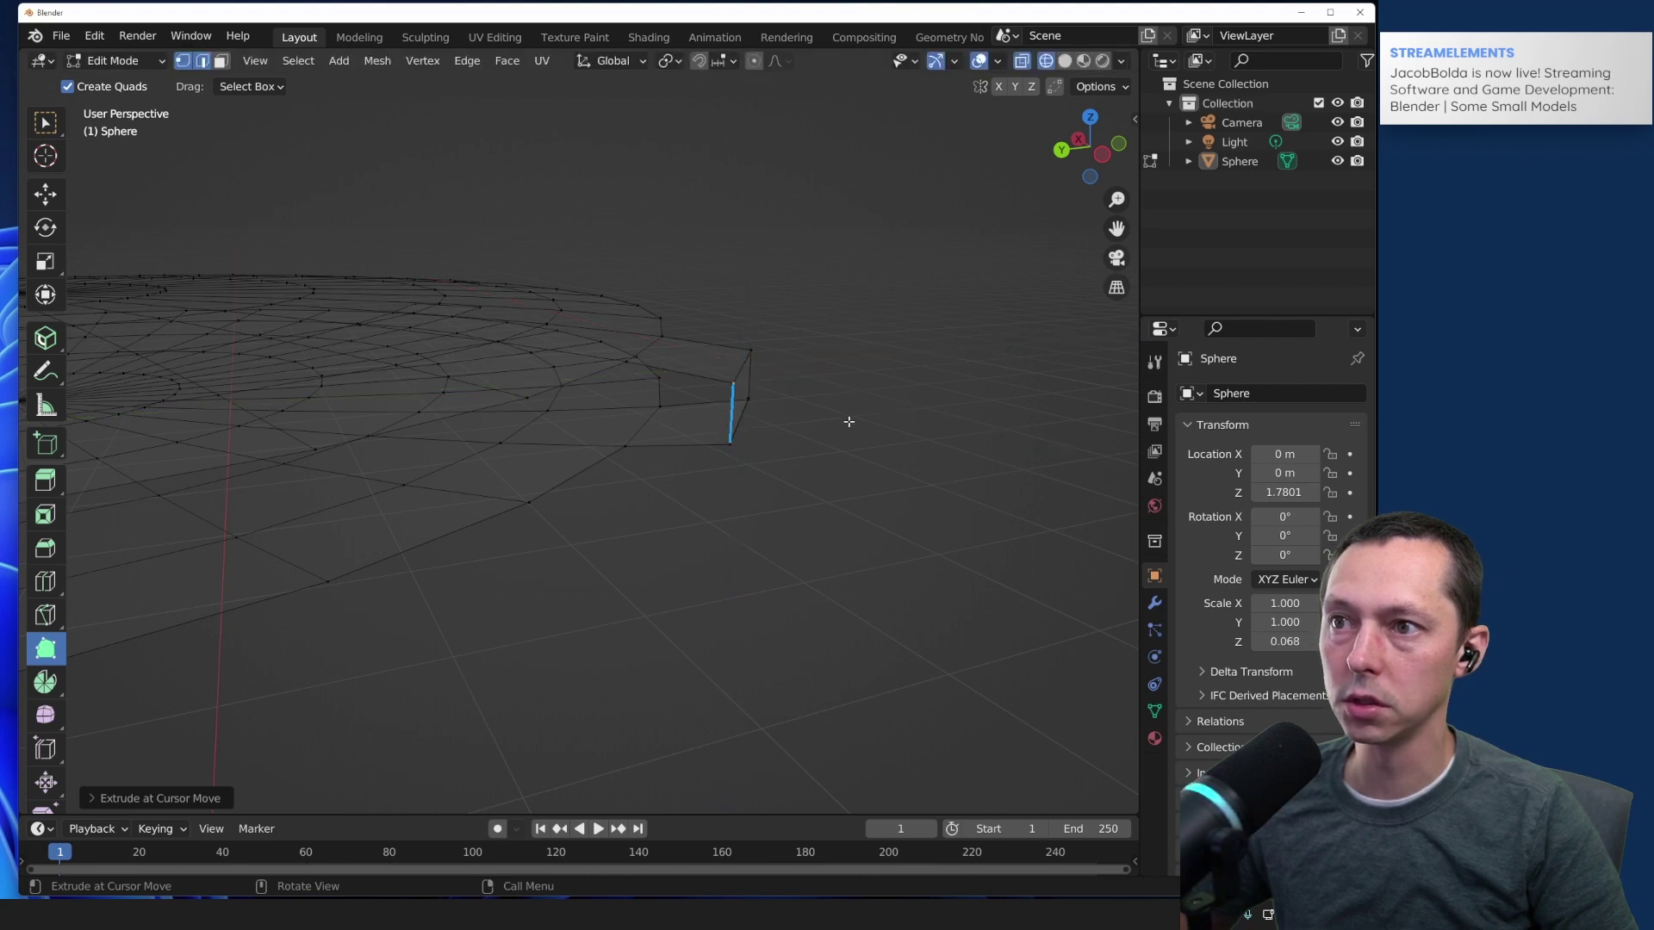
# Step: With the Select Box tool, select the two lower outer corner vertices of the negative Y tab's end
pyautogui.moveTo(848, 422); pyautogui.dragTo(690, 265, button='middle')
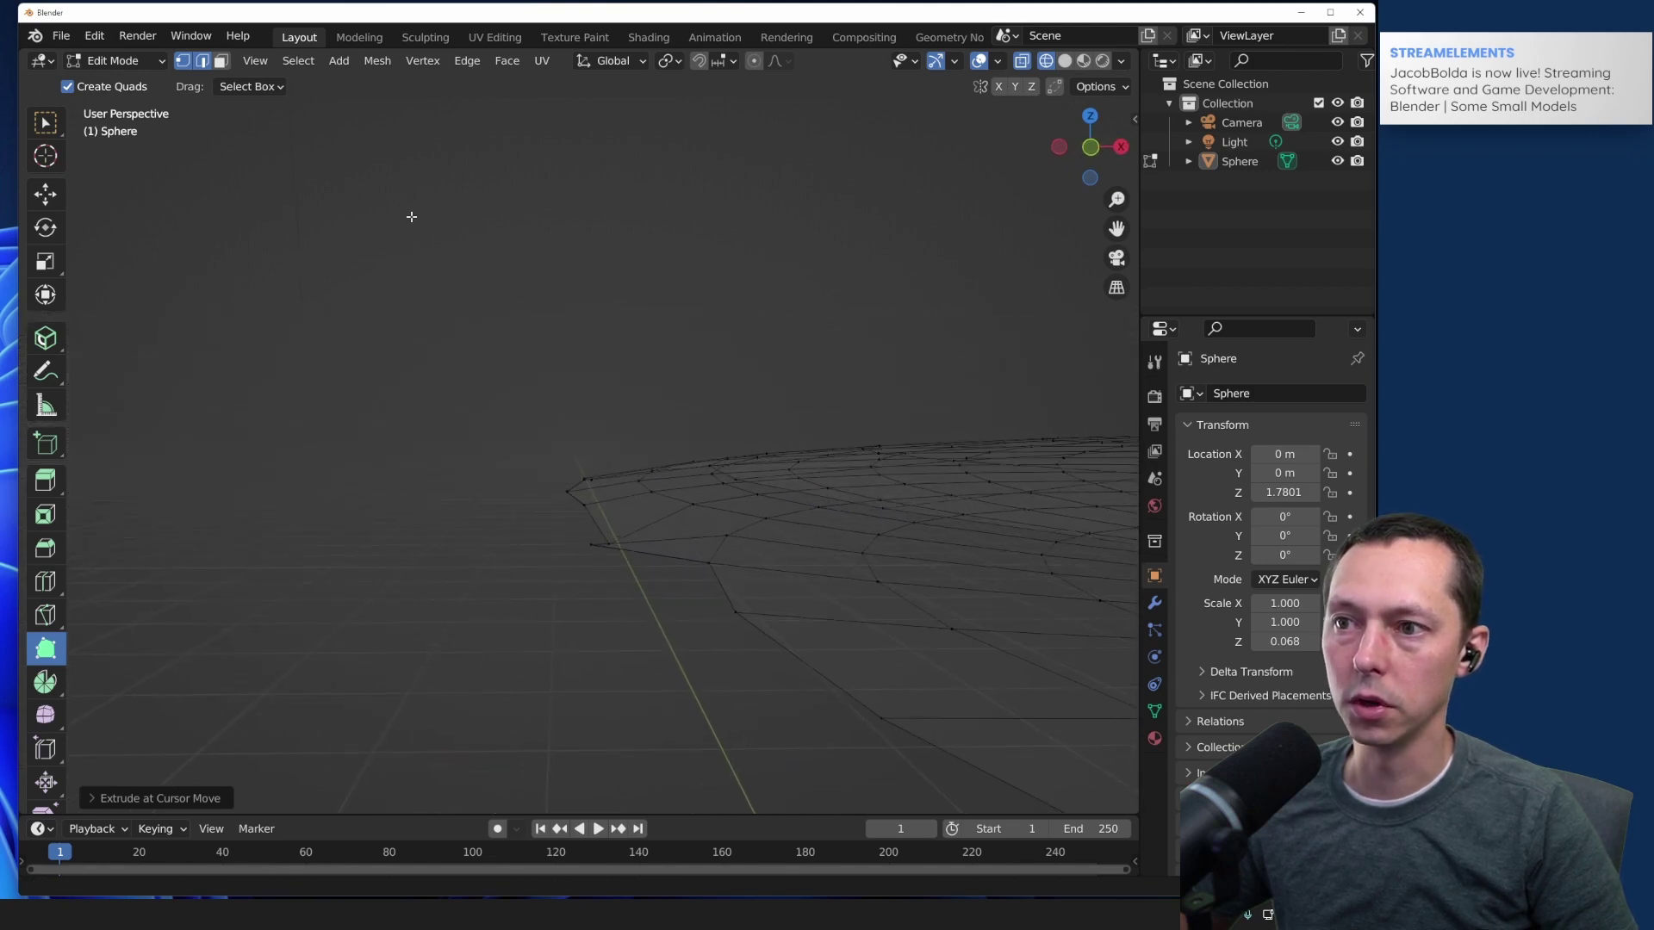
pyautogui.scroll(-8, 520, 210)
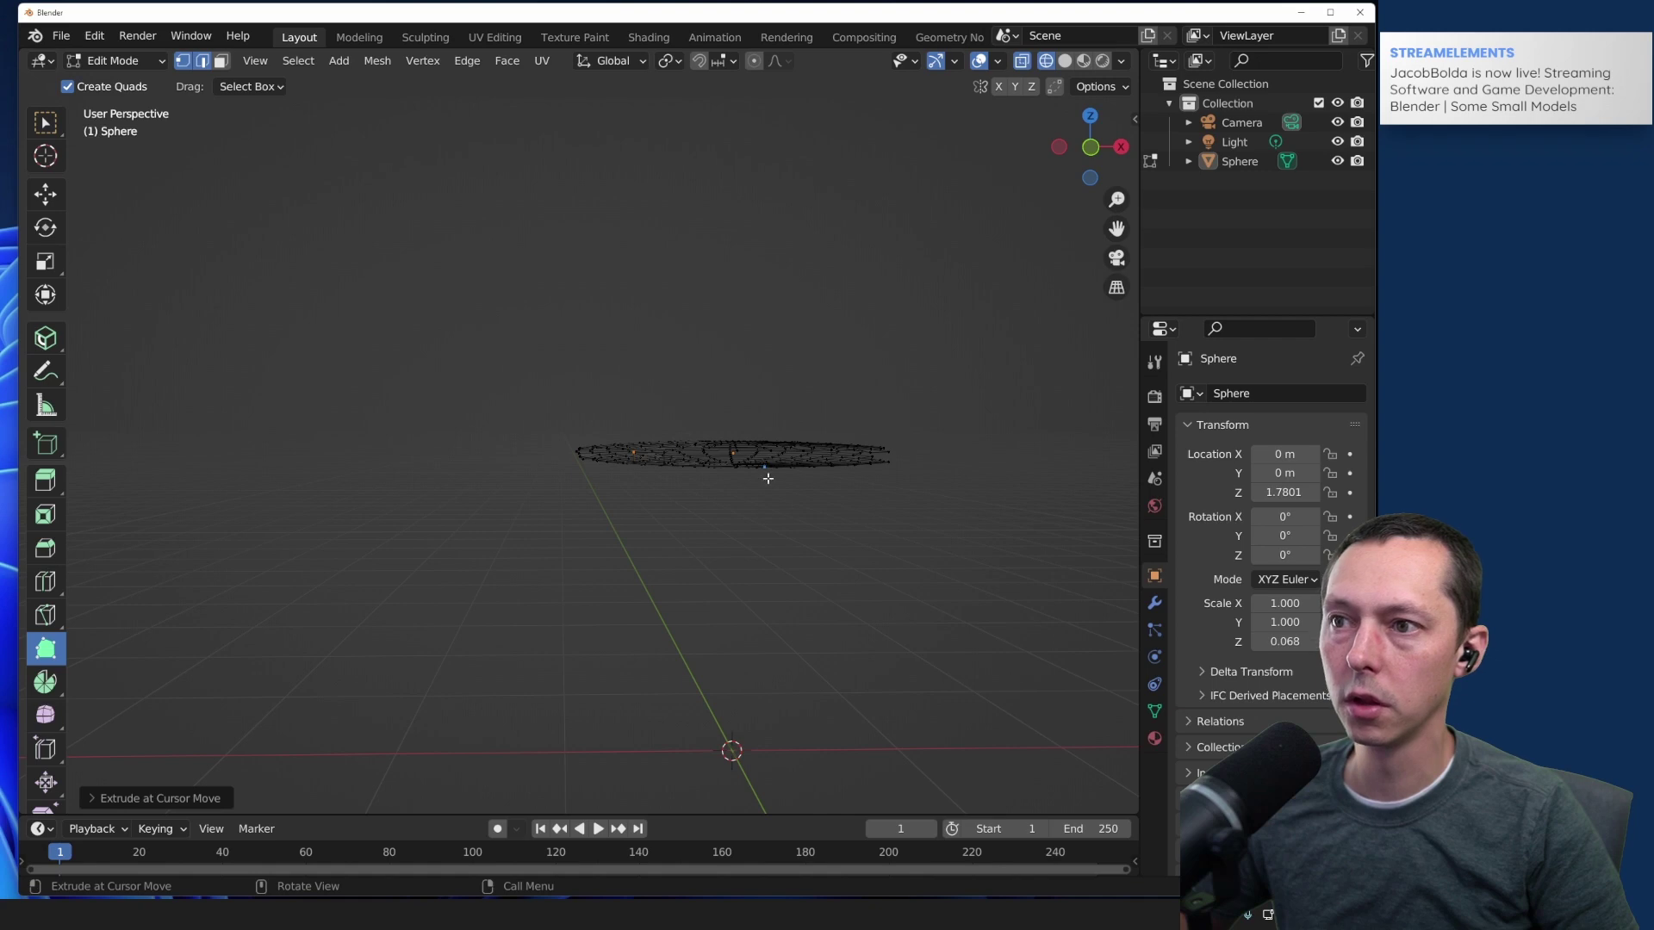
pyautogui.scroll(6, 768, 478)
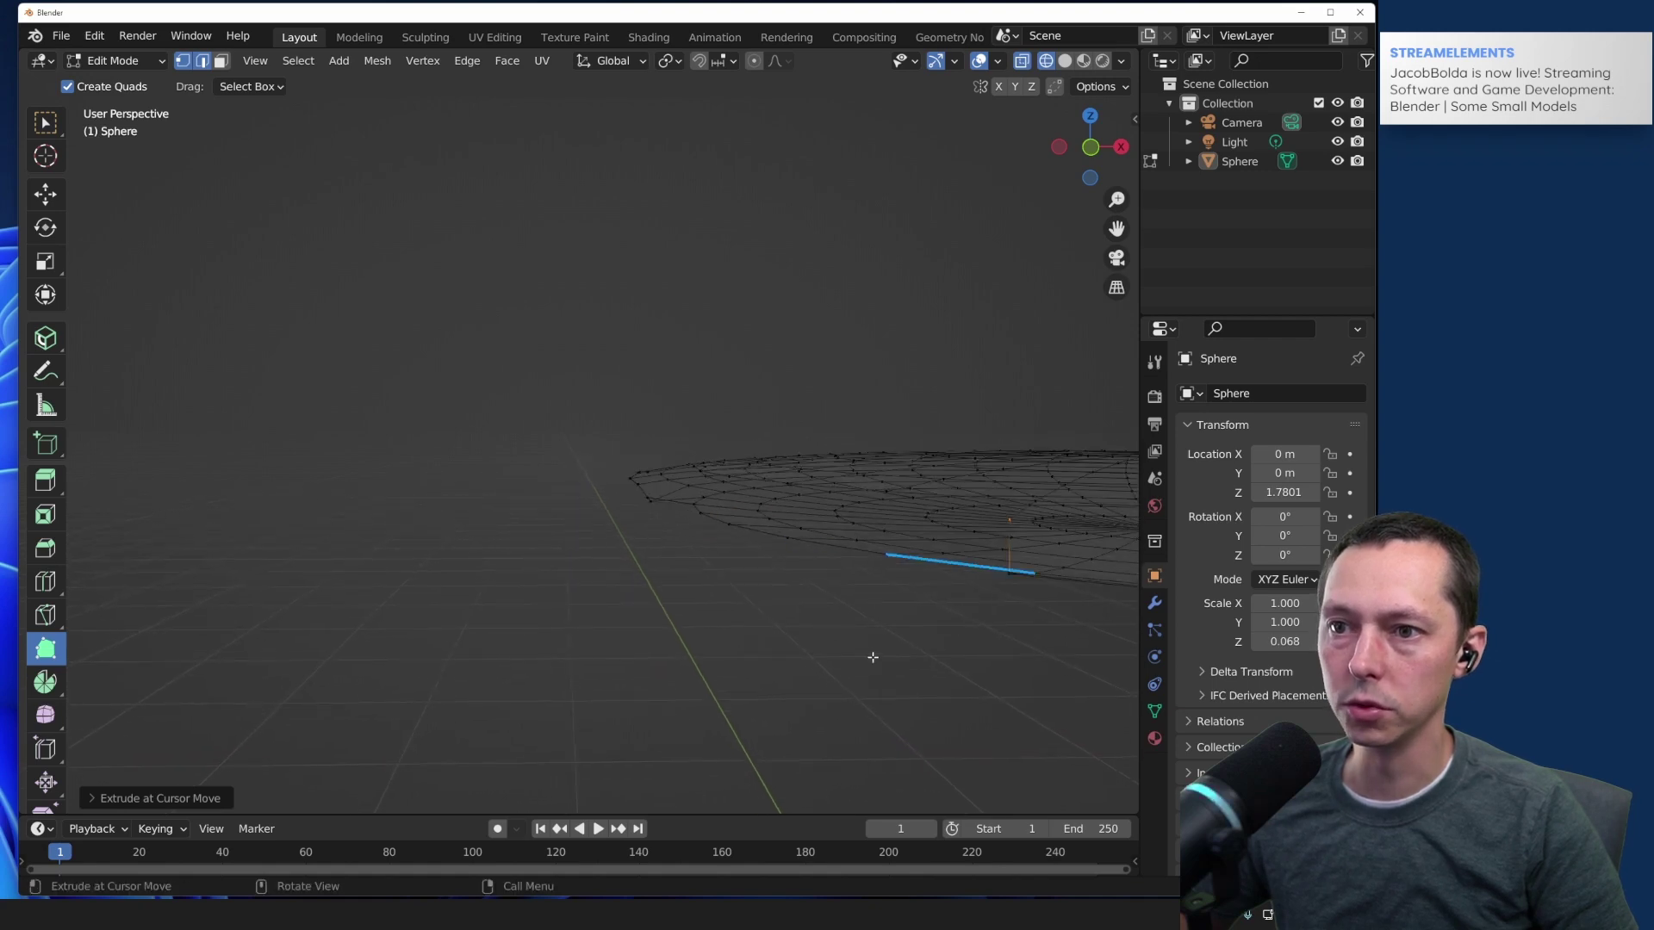
pyautogui.moveTo(873, 657); pyautogui.dragTo(972, 528, button='middle')
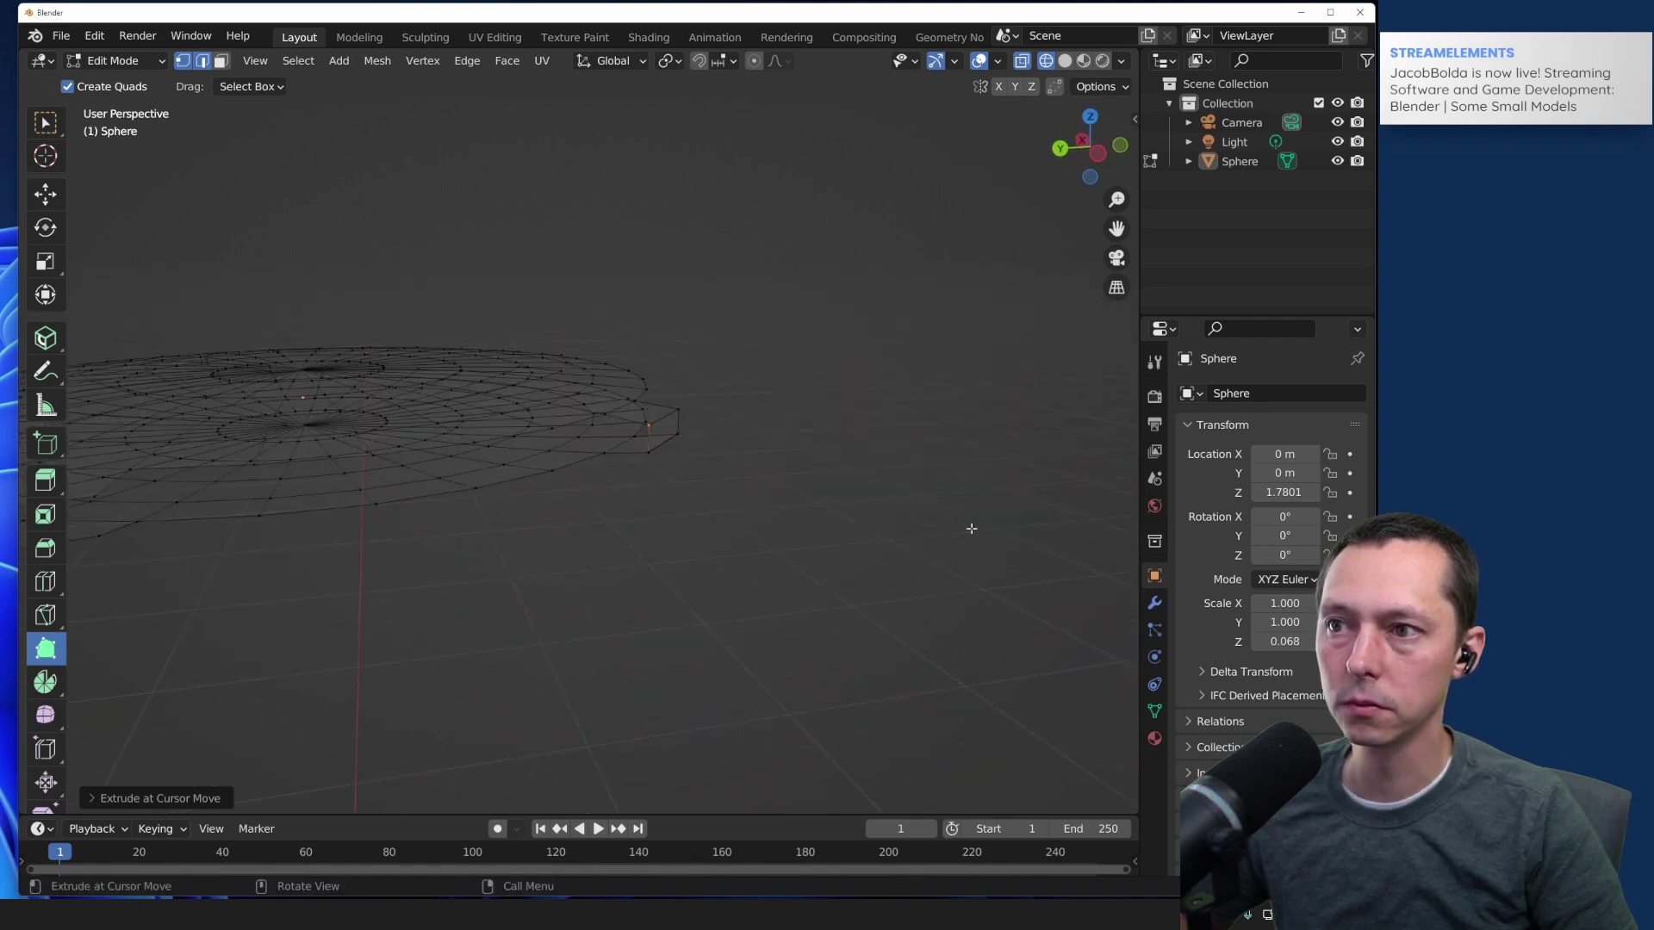
pyautogui.moveTo(772, 421); pyautogui.dragTo(1006, 504, button='middle')
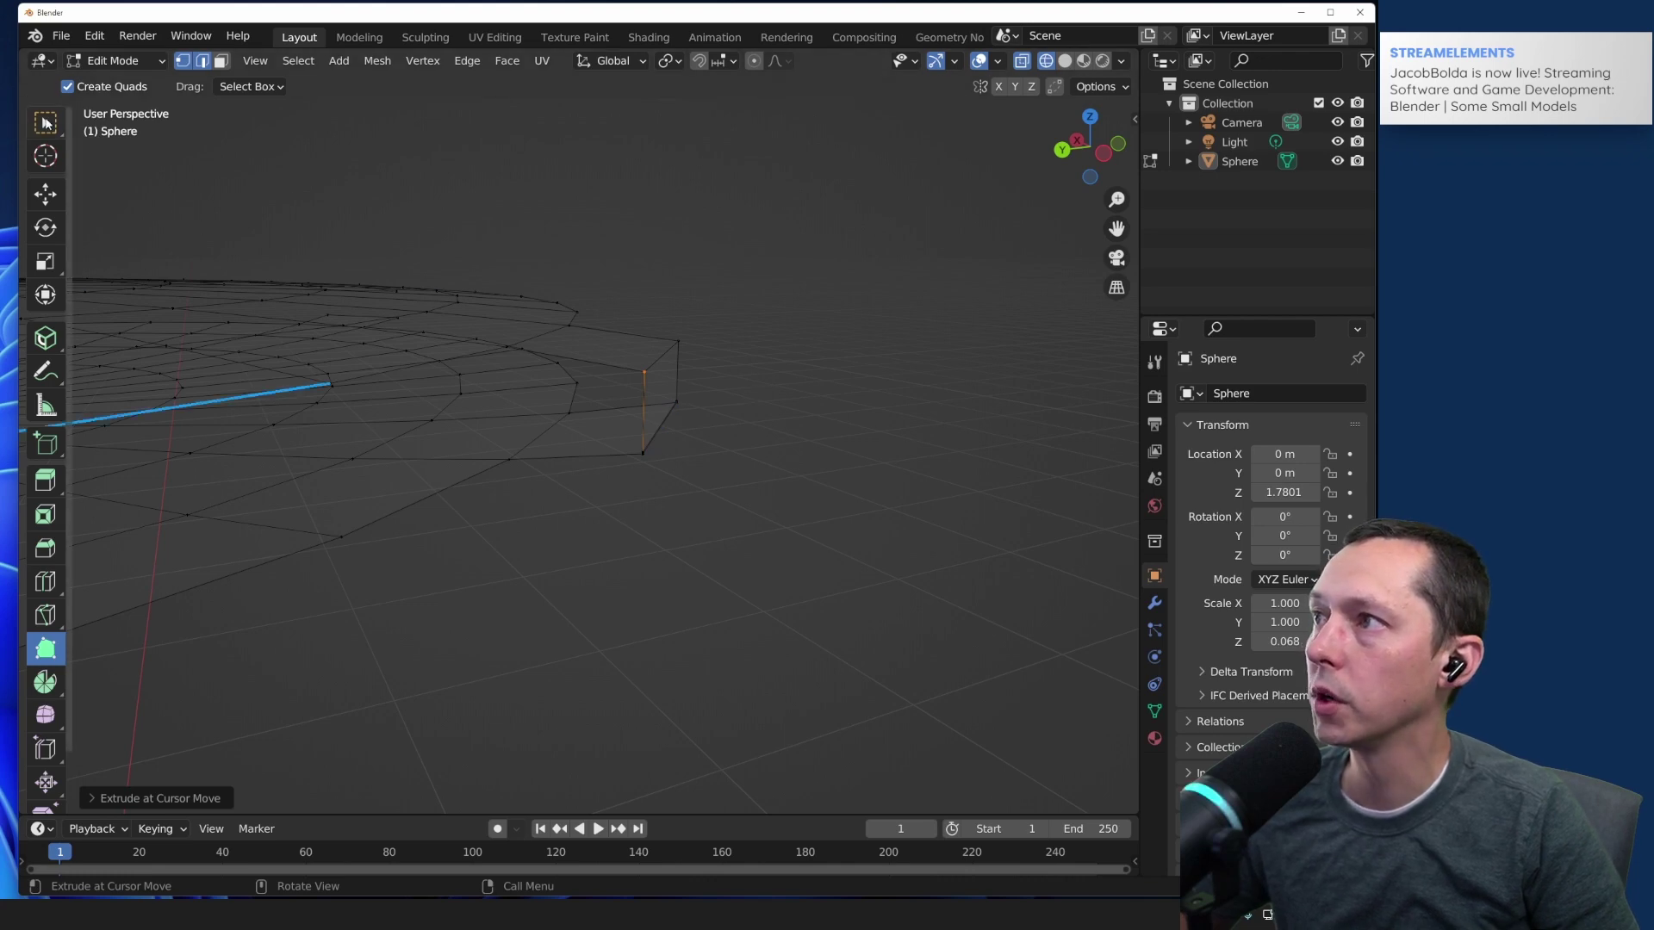
pyautogui.press('w')
pyautogui.moveTo(707, 389); pyautogui.dragTo(624, 506)
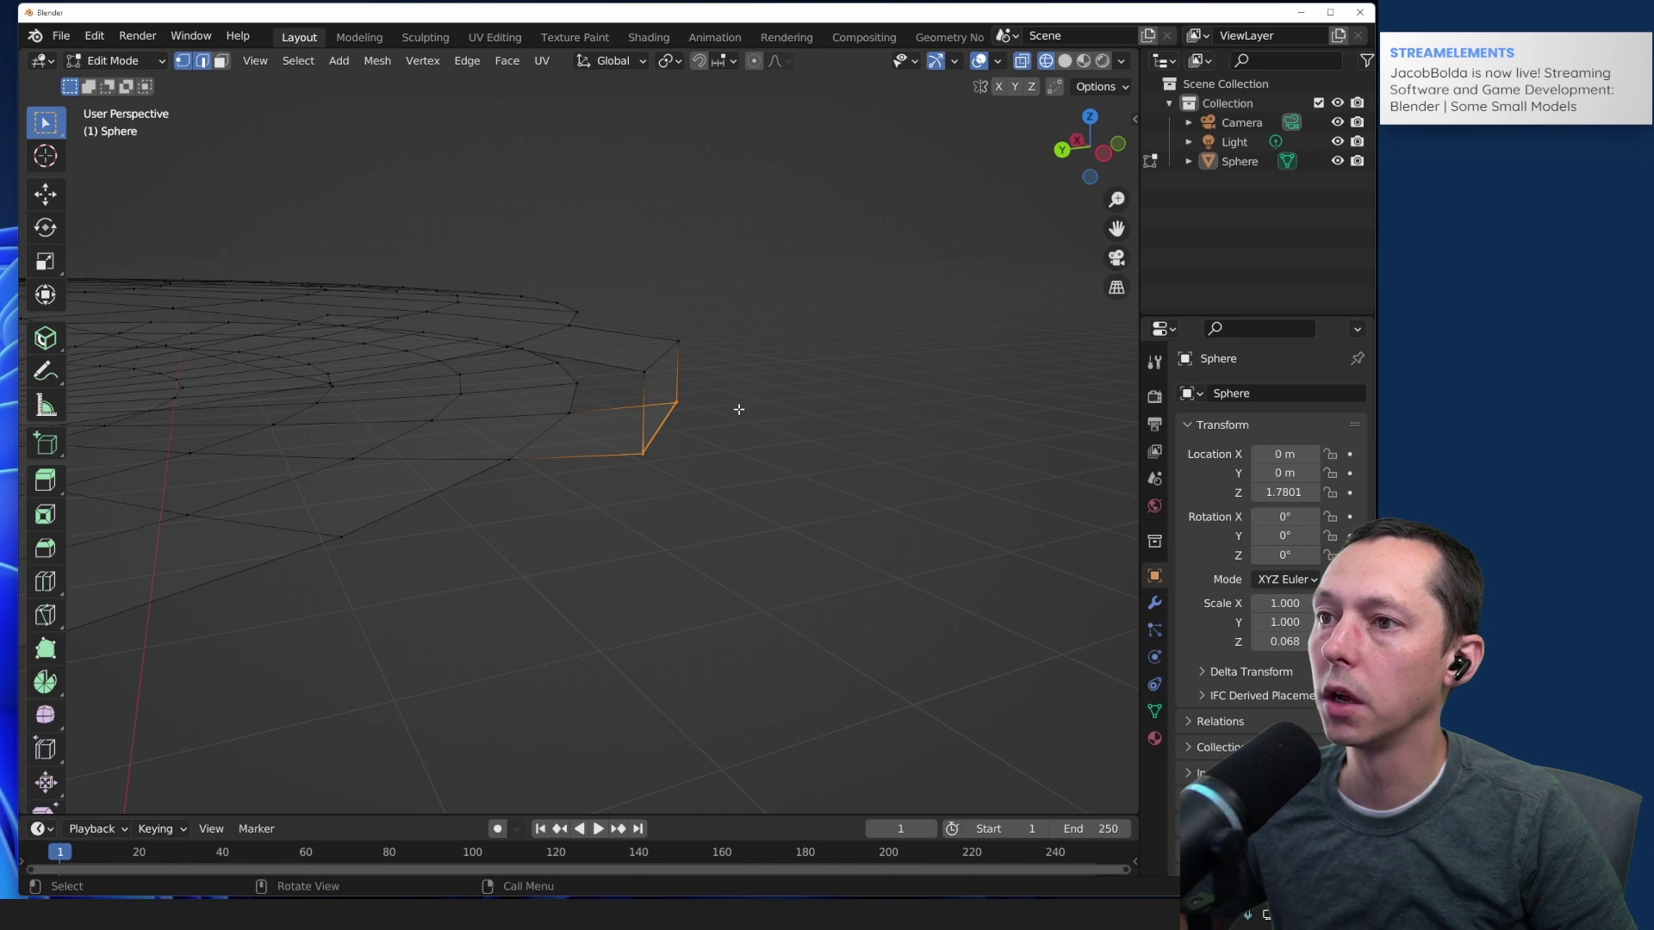
pyautogui.hotkey('ctrl', 'z')
pyautogui.hotkey('ctrl', 'shift', 'z')
pyautogui.hotkey('ctrl', 'z')
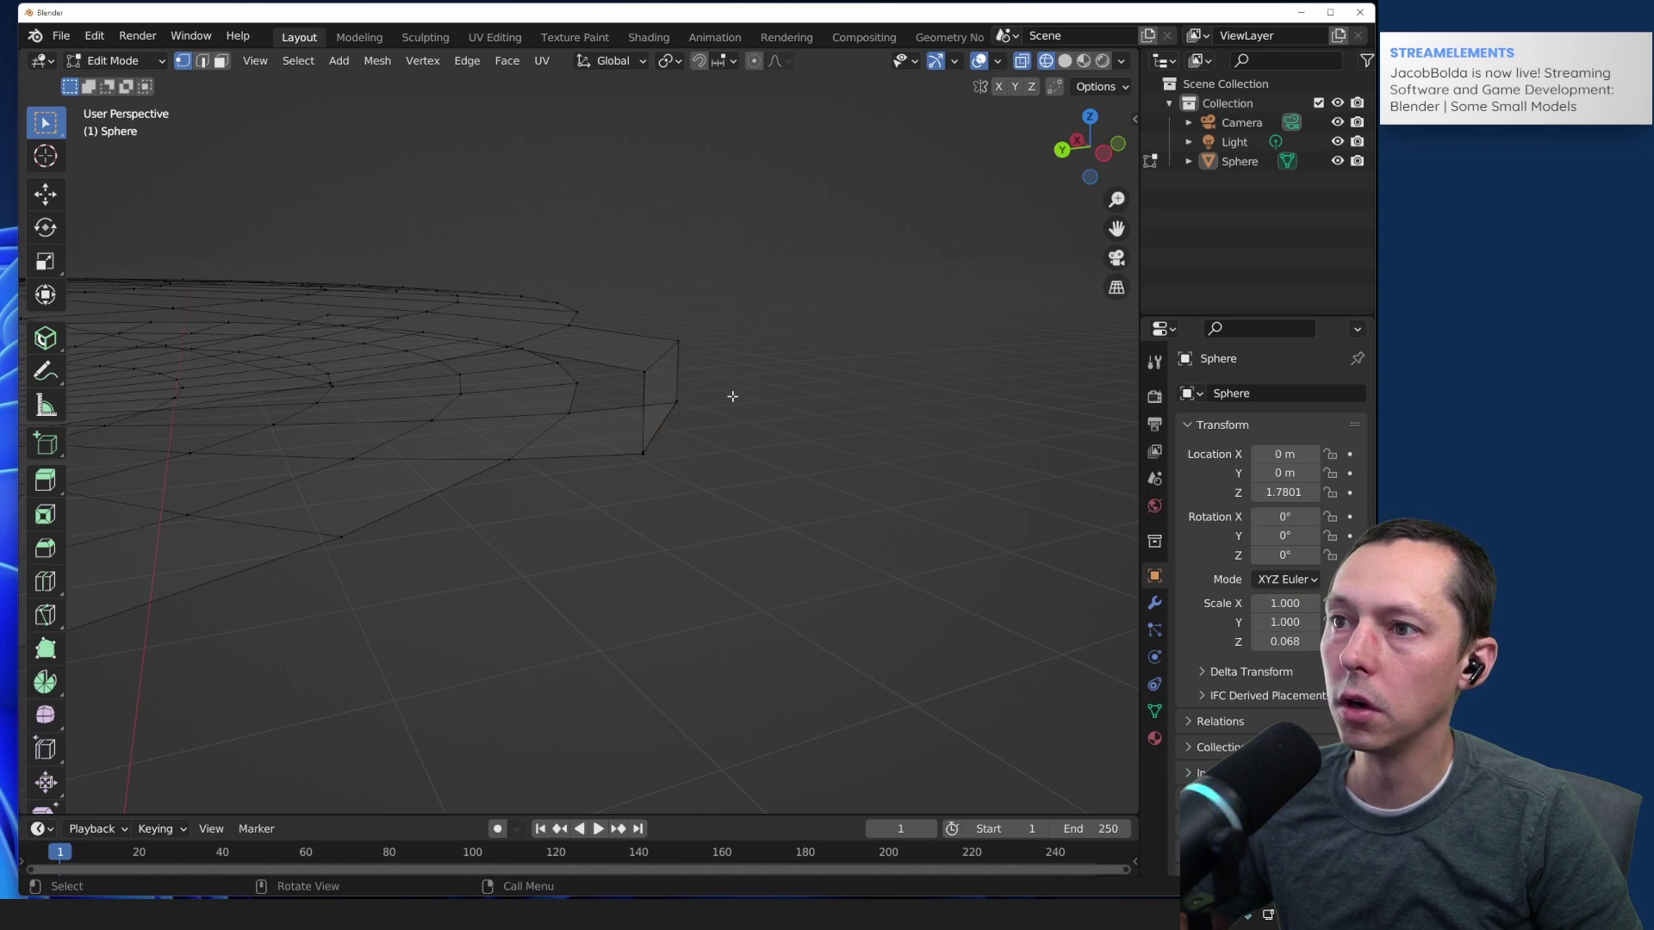
pyautogui.click(677, 412)
pyautogui.keyDown('shift'); pyautogui.click(633, 476); pyautogui.keyUp('shift')
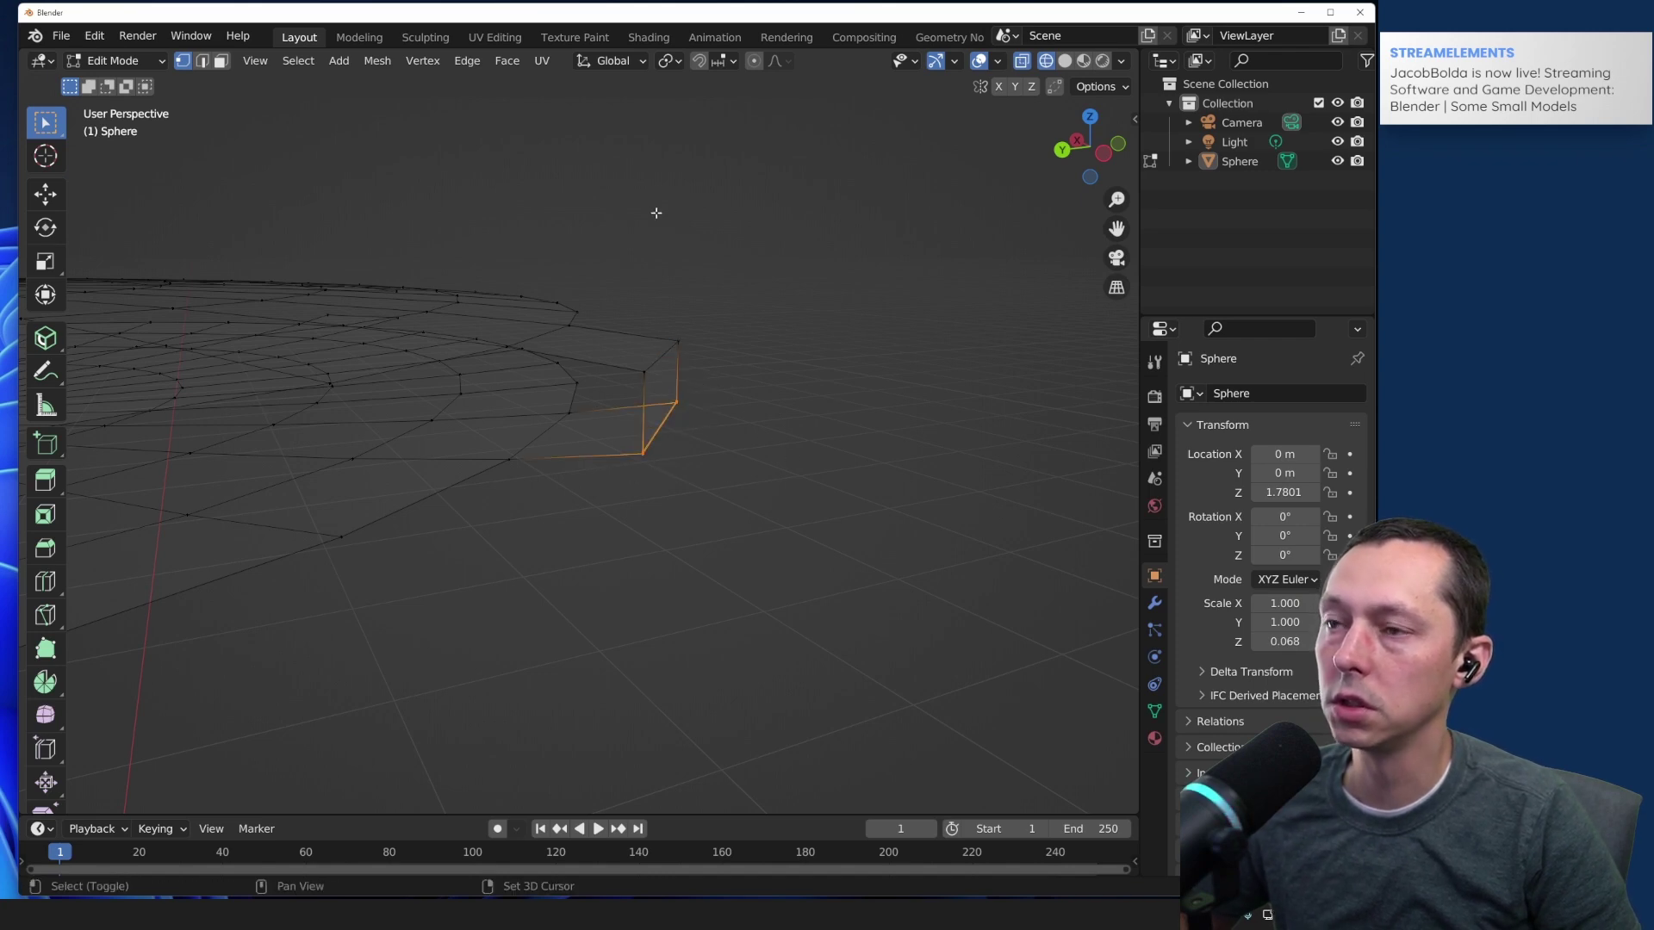
pyautogui.click(422, 60)
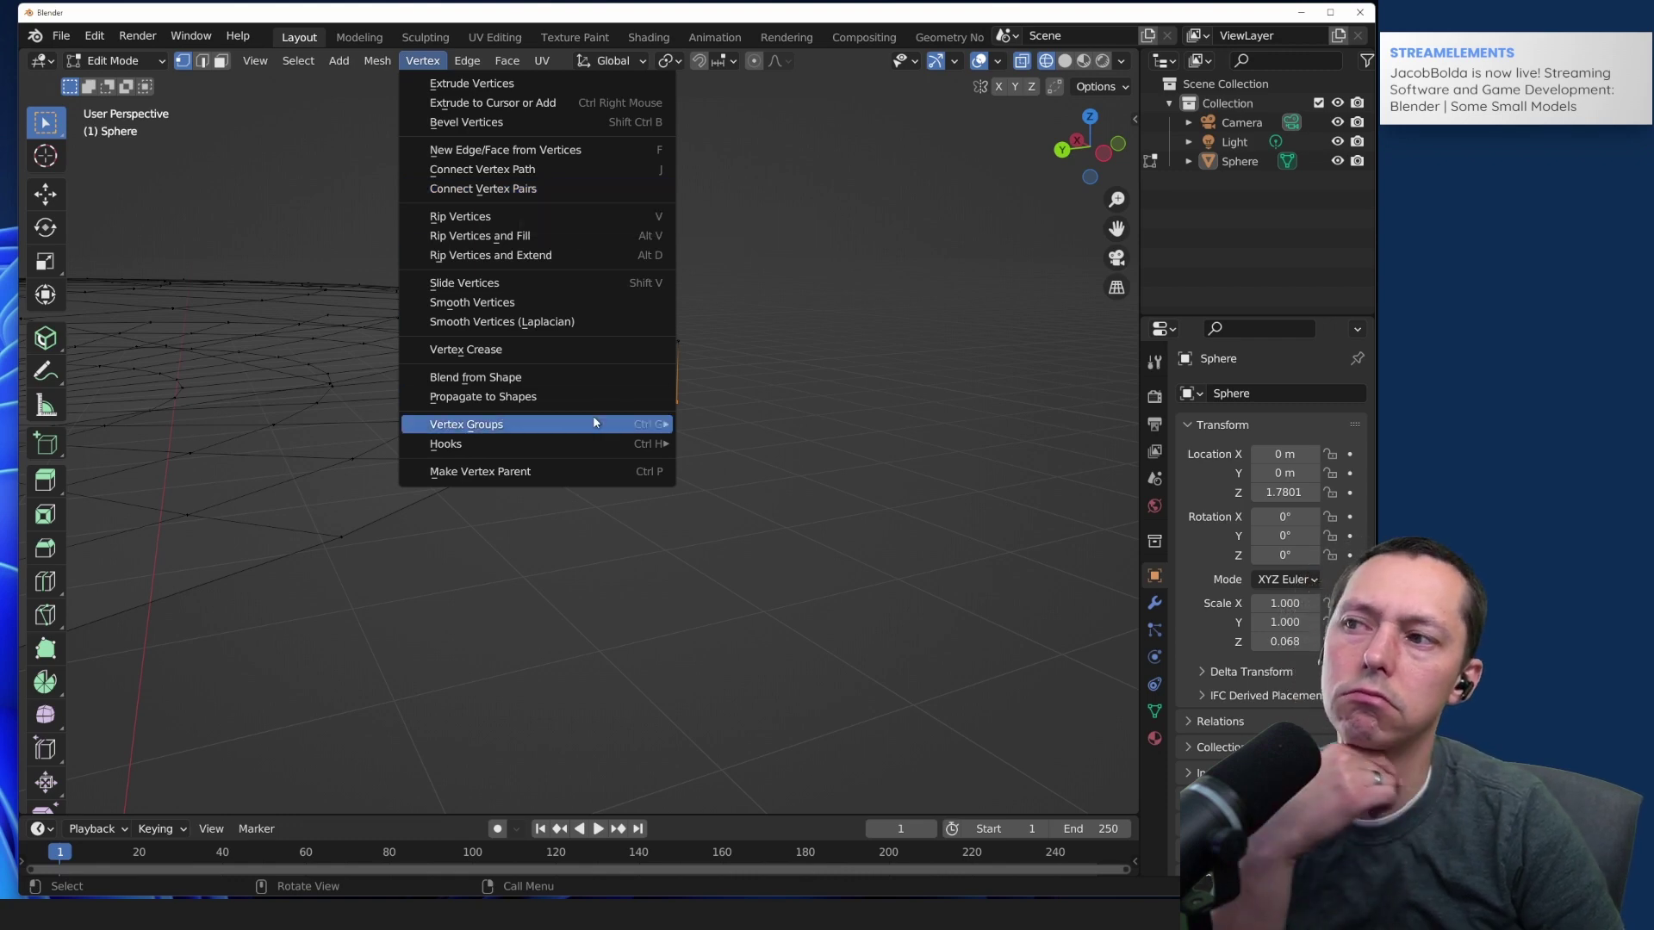
pyautogui.moveTo(593, 423)
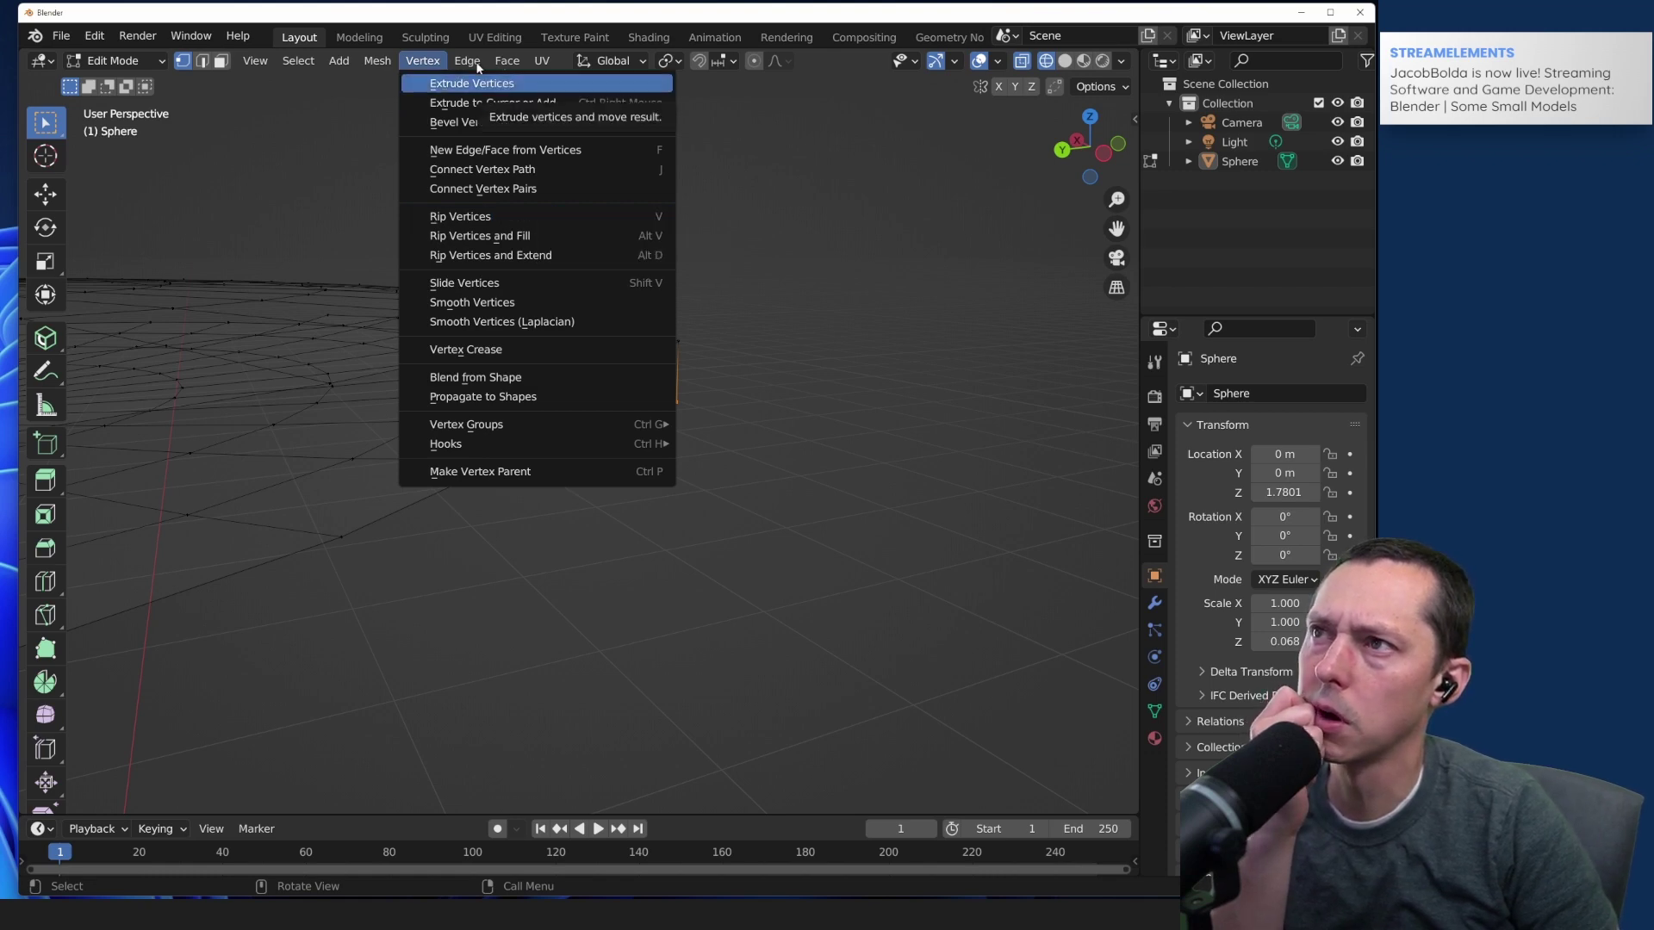
pyautogui.moveTo(478, 68)
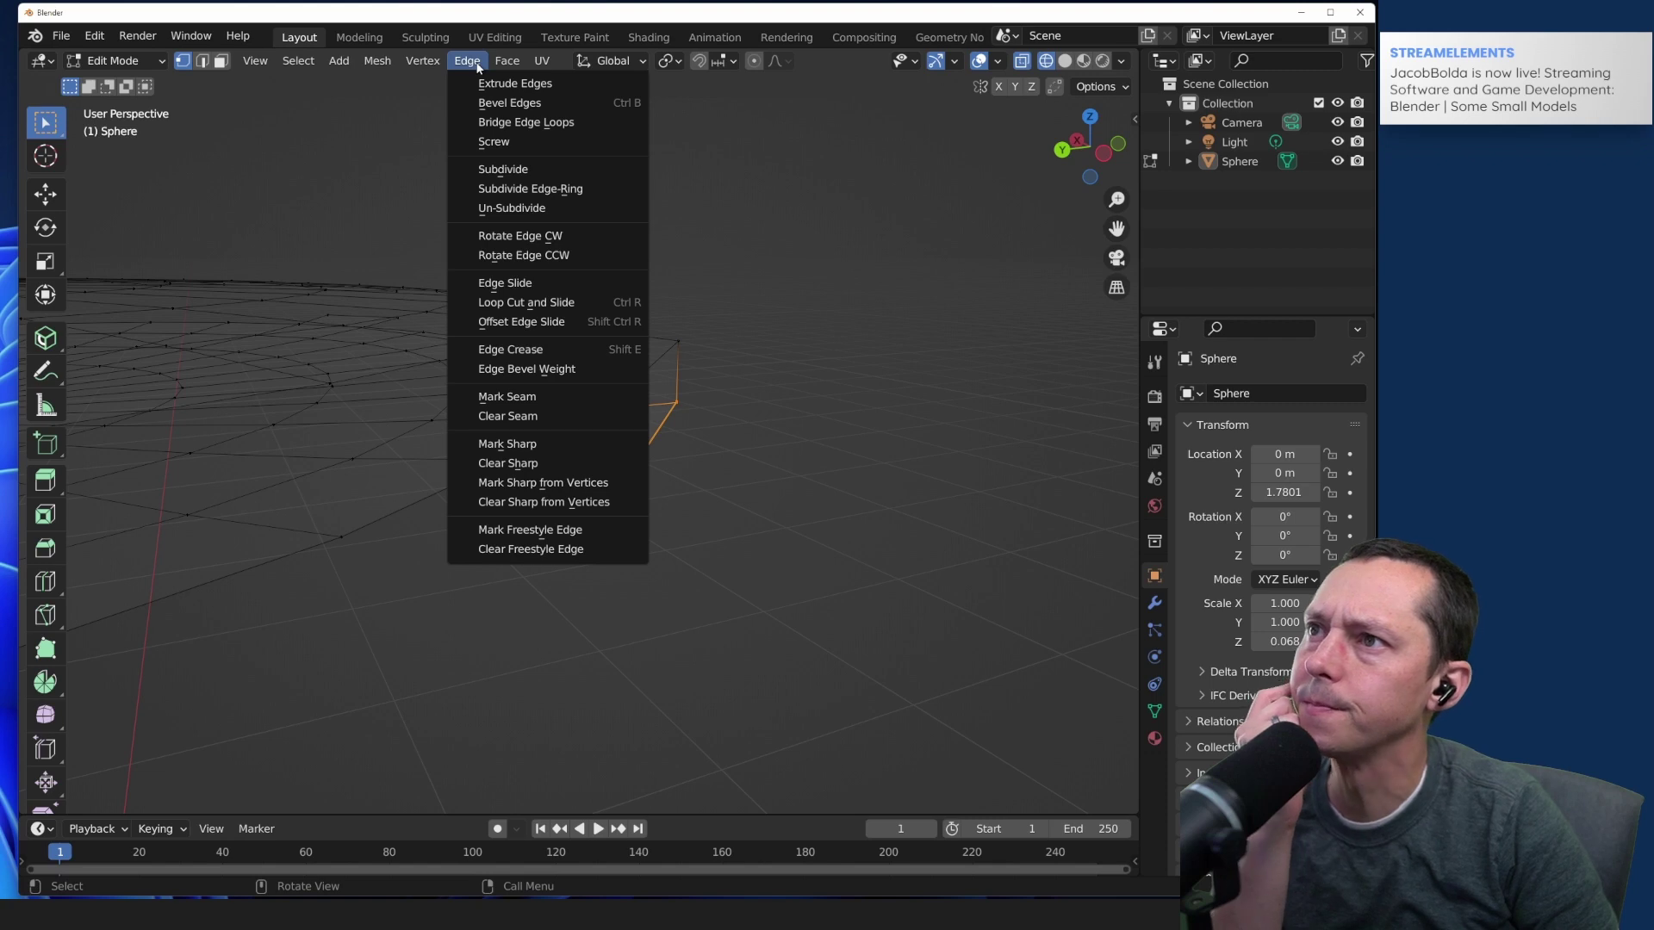
pyautogui.moveTo(403, 65)
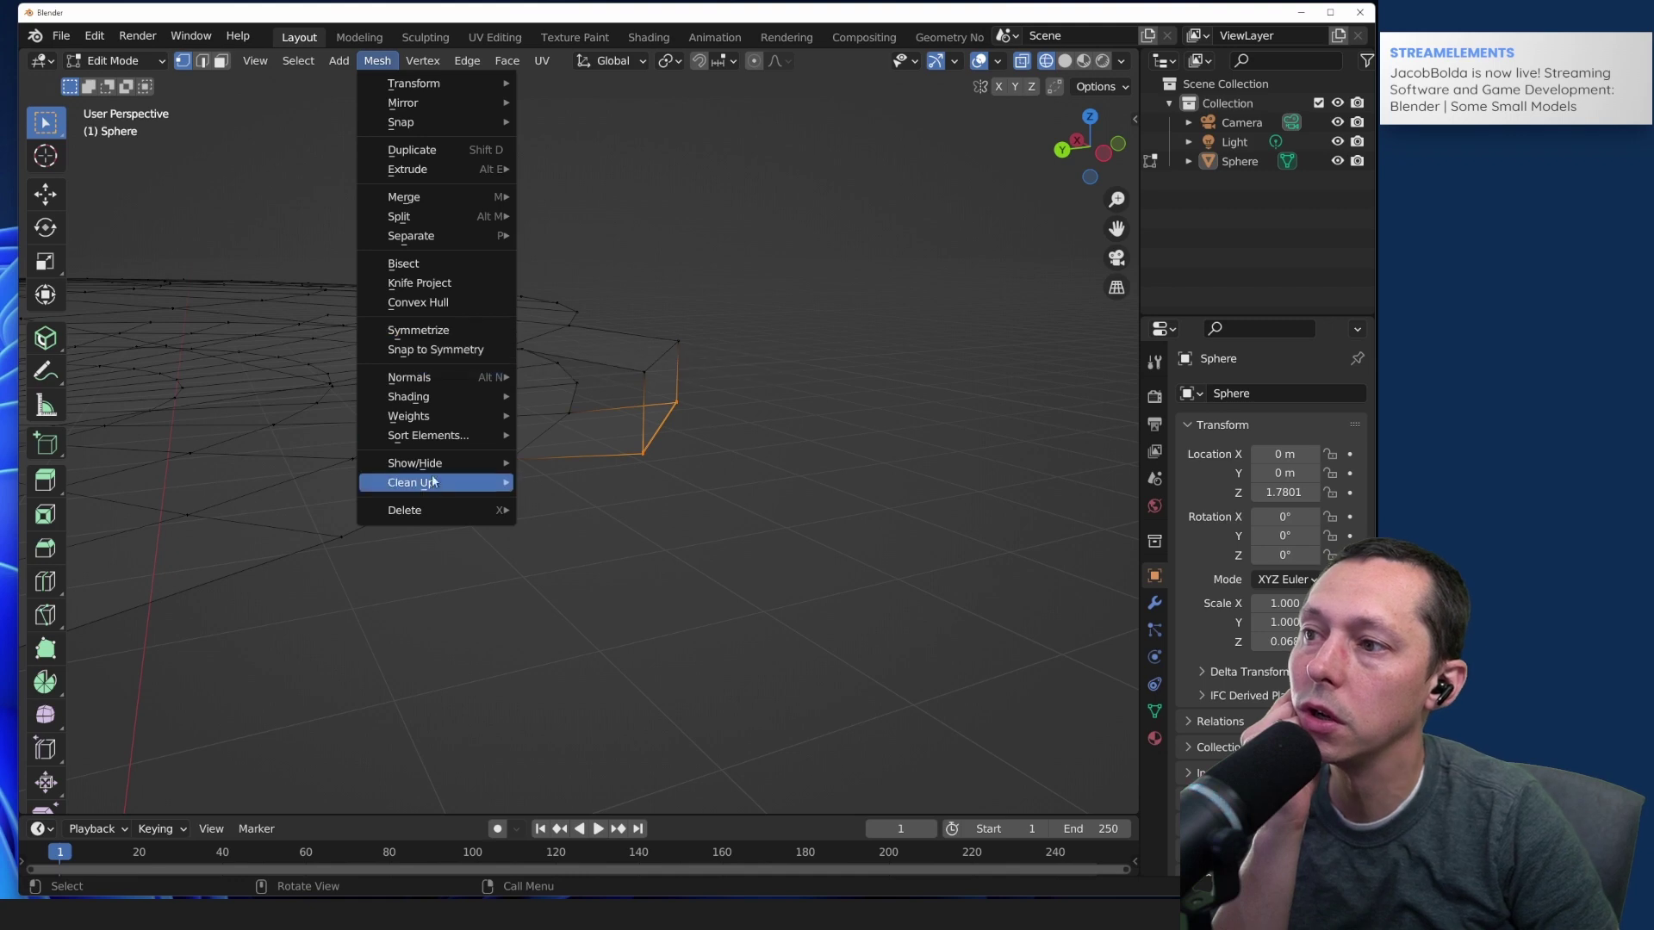
pyautogui.moveTo(435, 487)
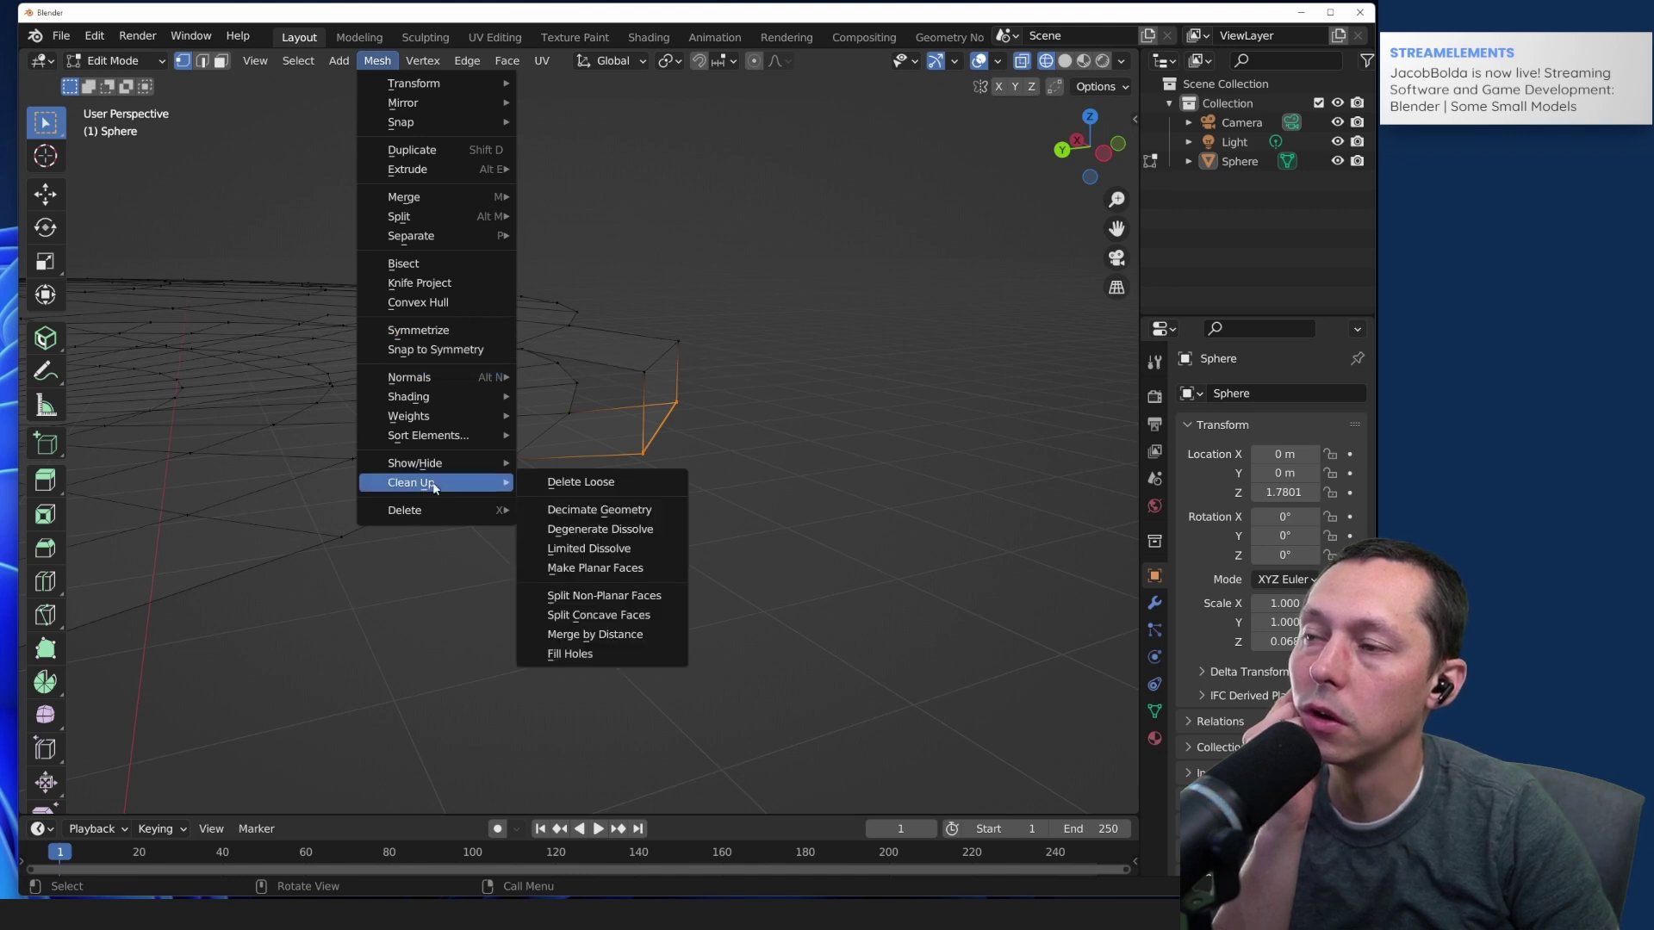
pyautogui.click(375, 60)
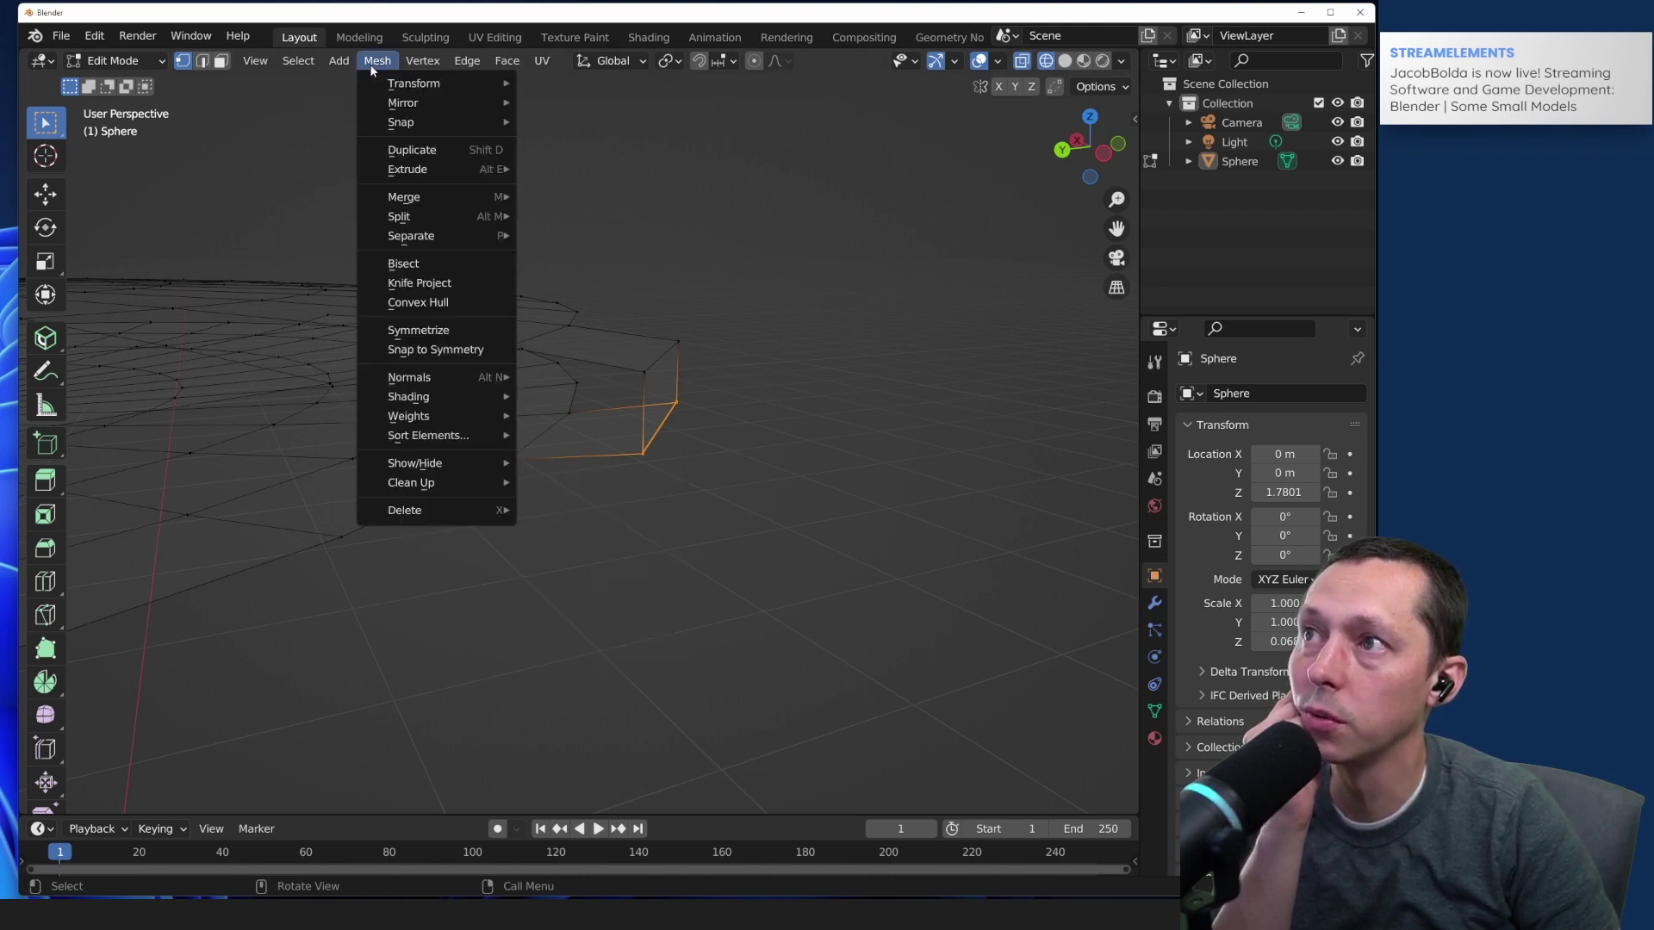
pyautogui.moveTo(382, 87)
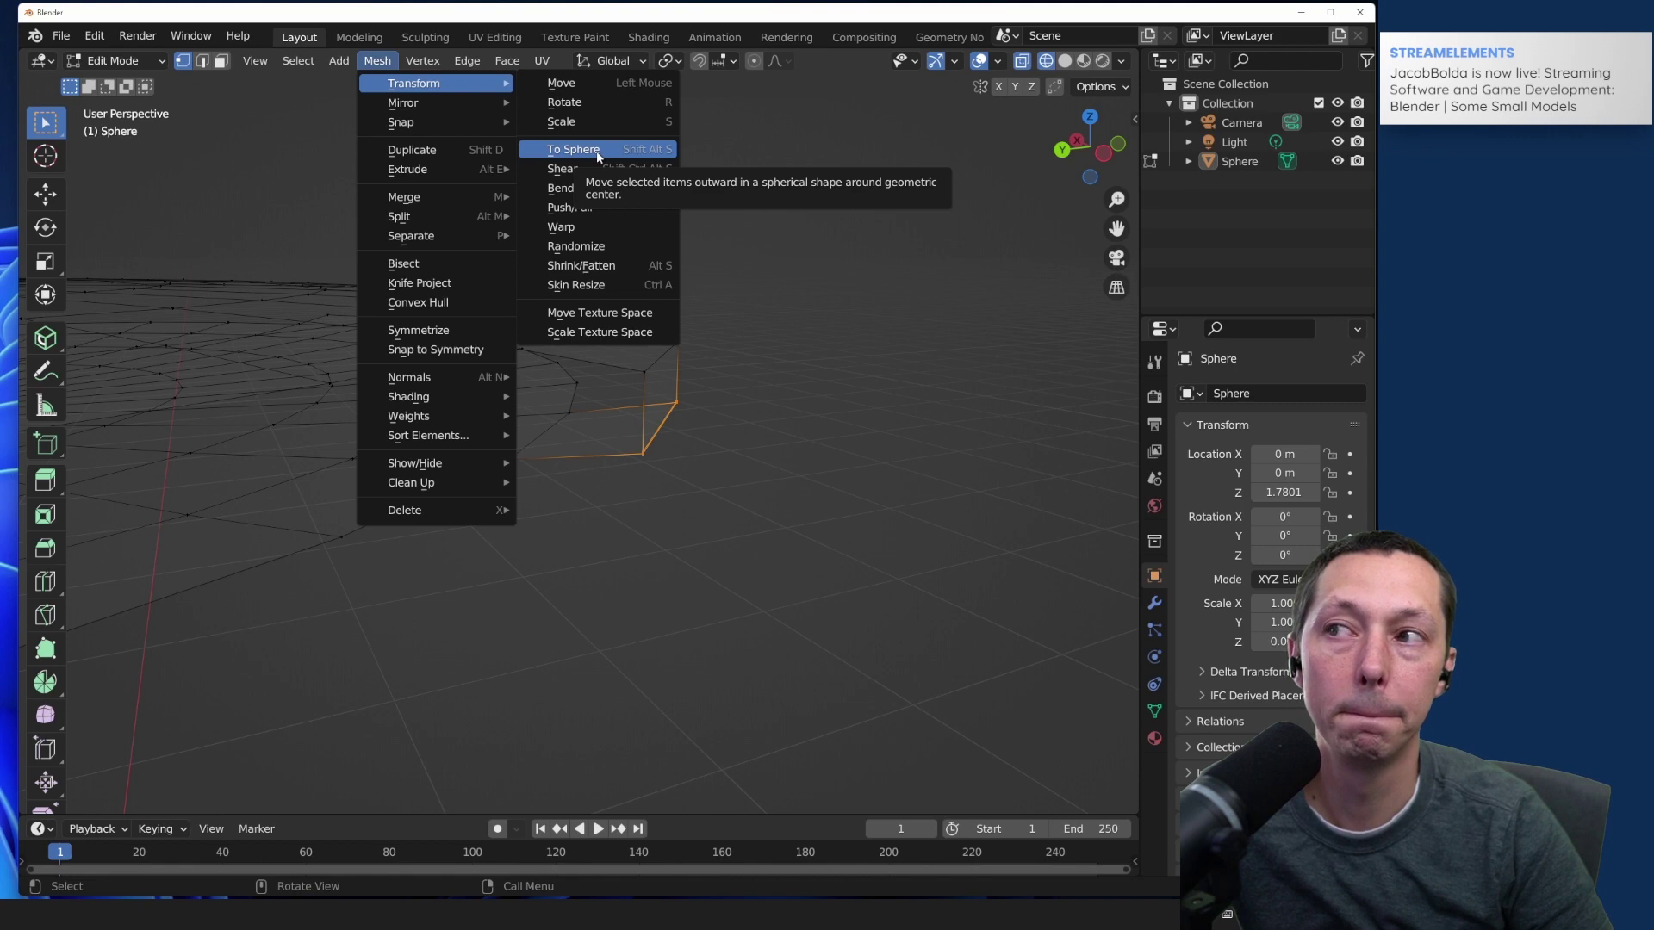
pyautogui.click(799, 224)
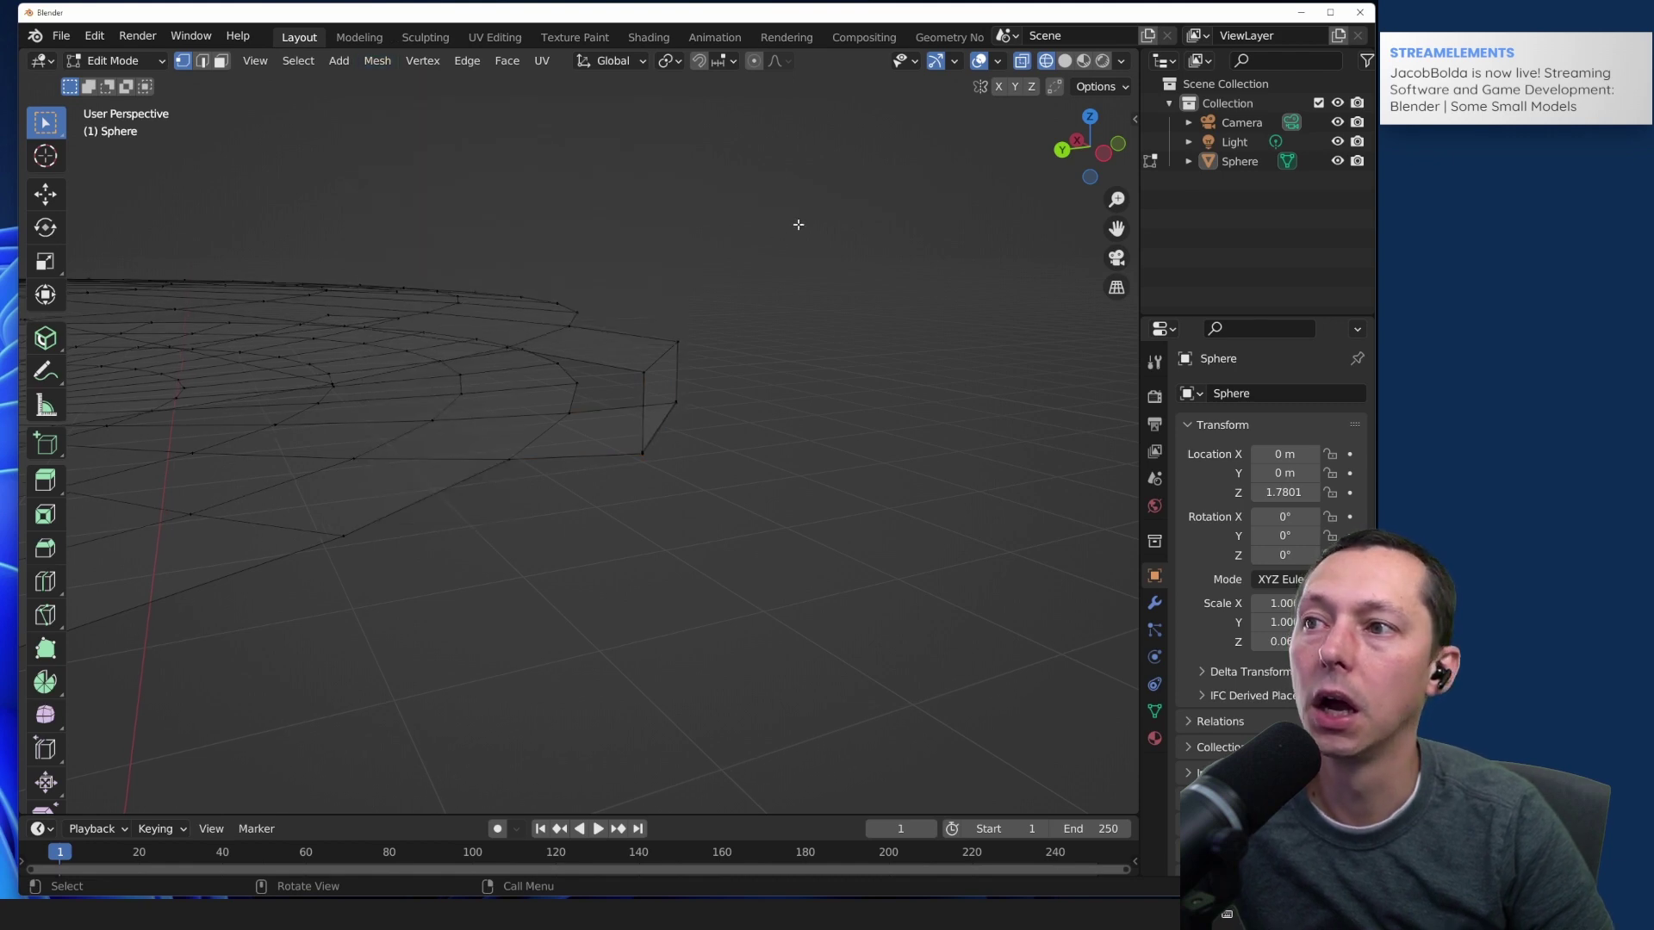
# Step: In edge select mode, delete the lower outer edge of the end face on the disc's negative Y tab
pyautogui.scroll(-6, 769, 215)
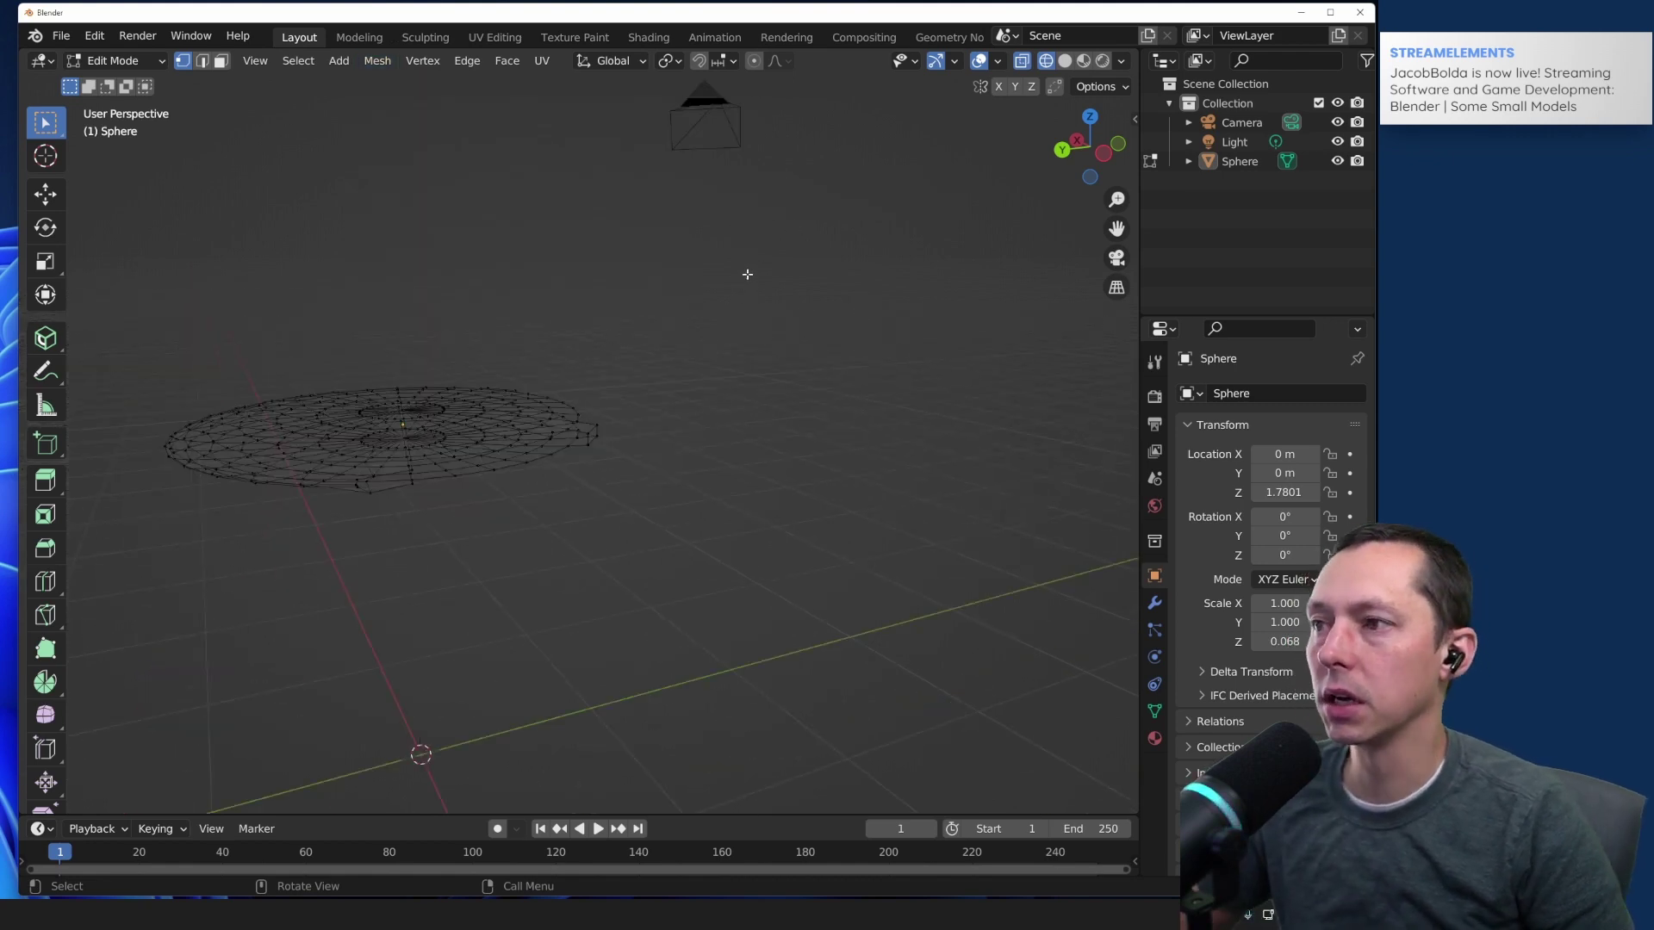
pyautogui.moveTo(705, 328); pyautogui.dragTo(707, 280, button='middle')
pyautogui.scroll(4, 706, 280)
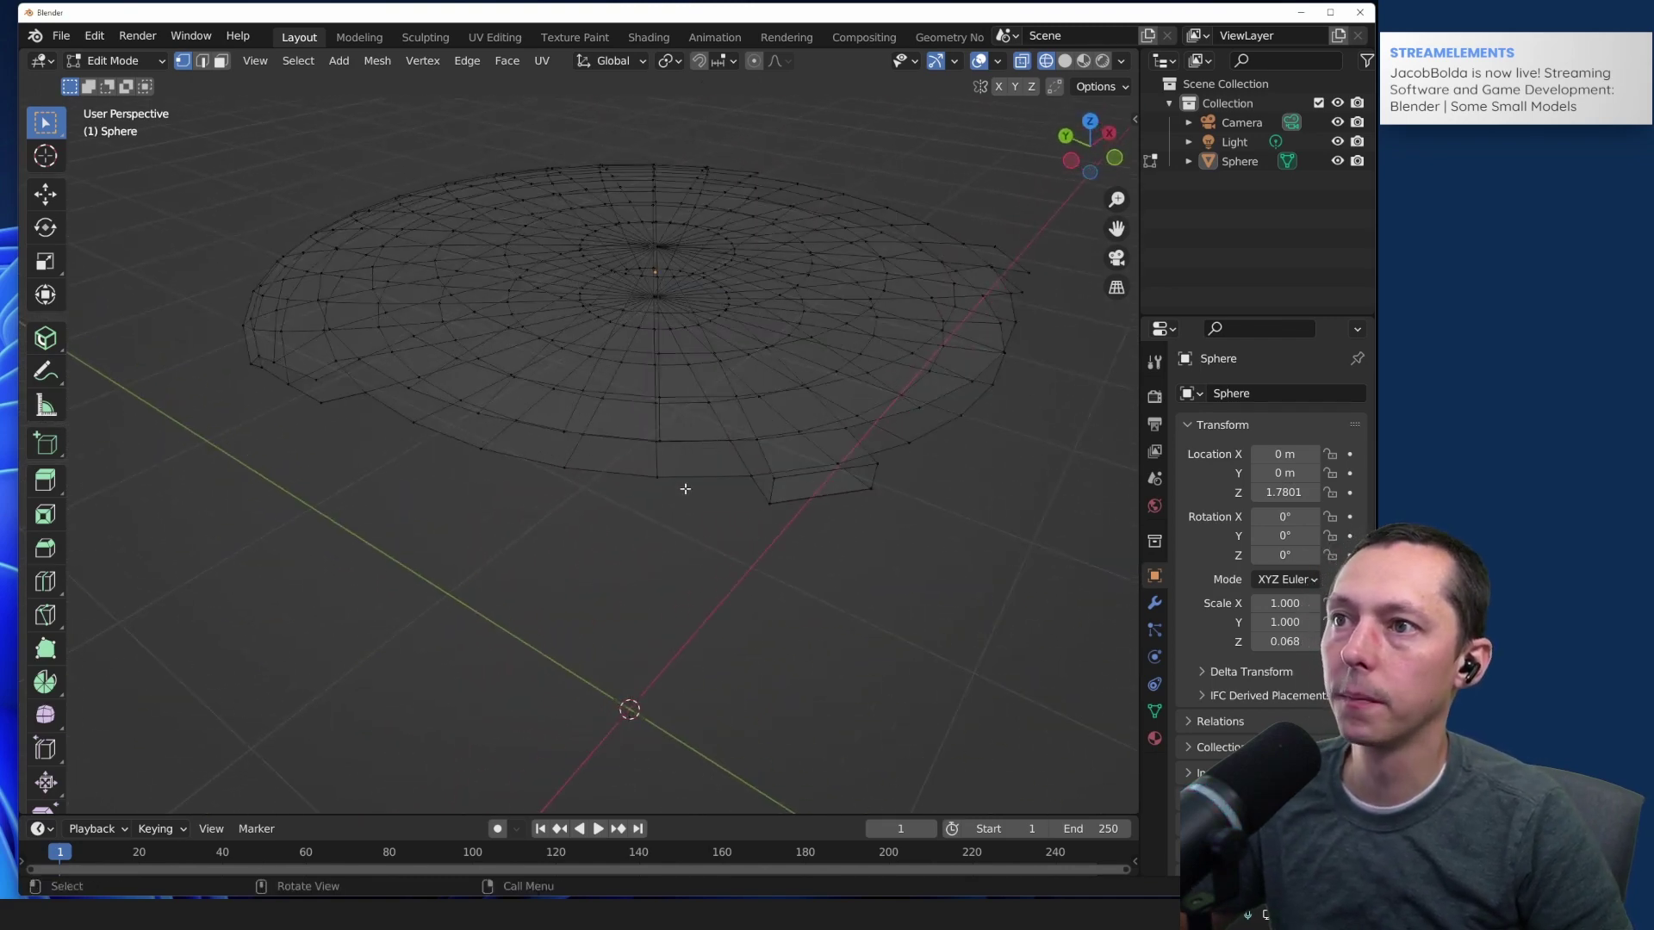
pyautogui.moveTo(972, 534); pyautogui.dragTo(377, 533, button='middle')
pyautogui.scroll(5, 561, 543)
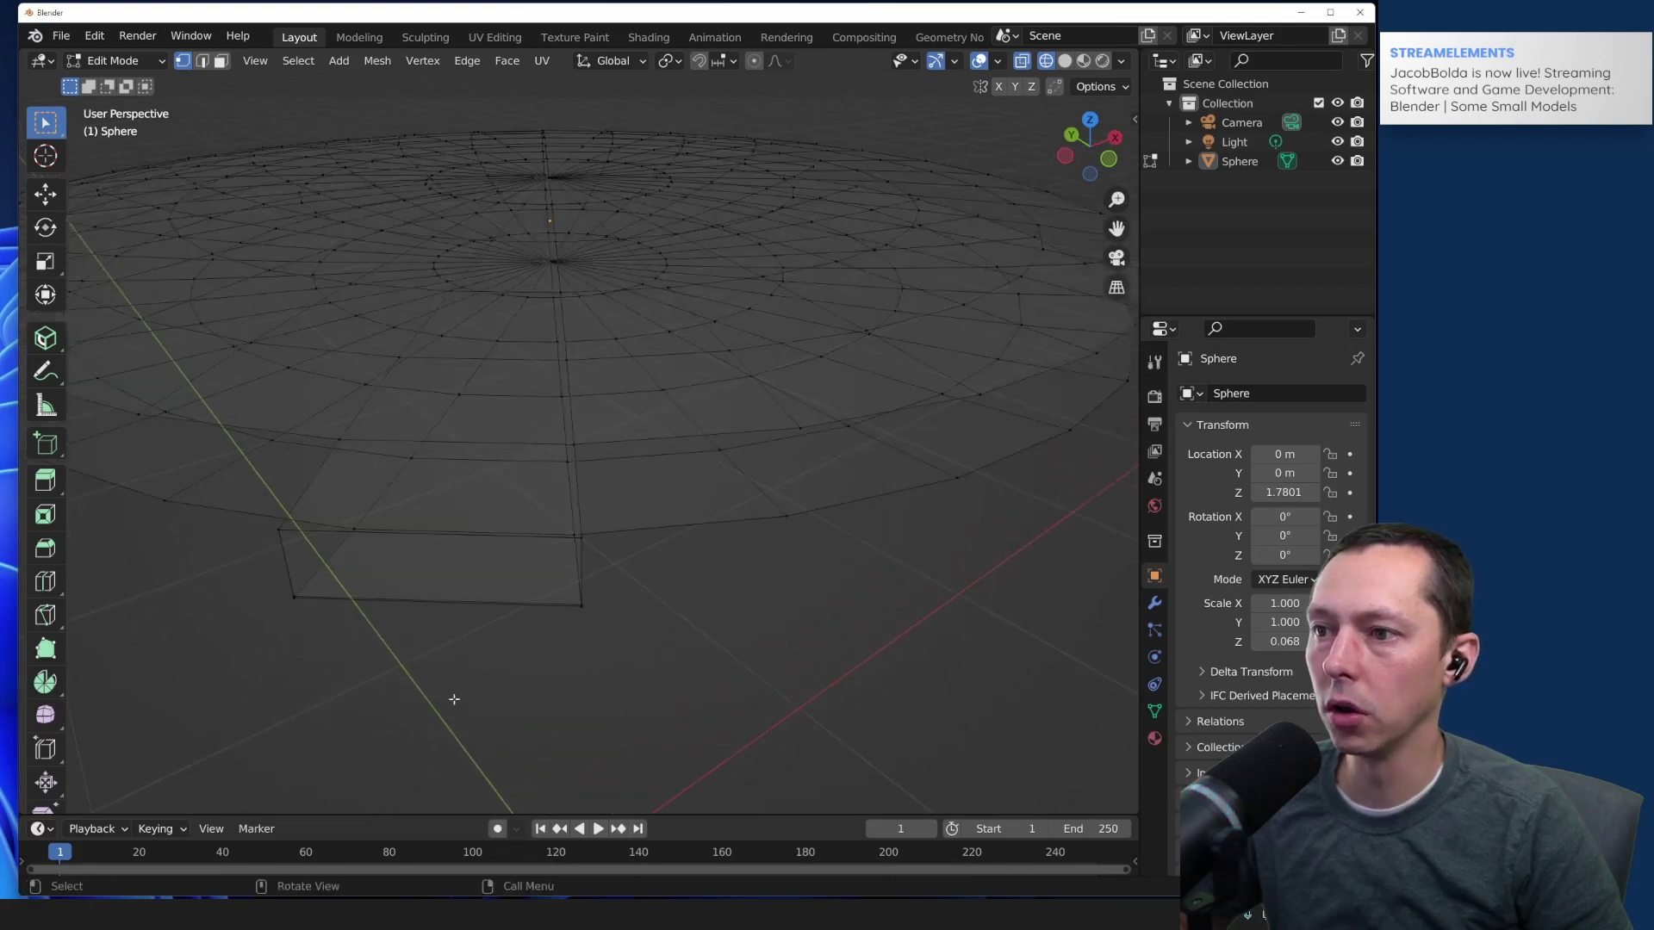
pyautogui.moveTo(435, 723); pyautogui.dragTo(461, 689, button='middle')
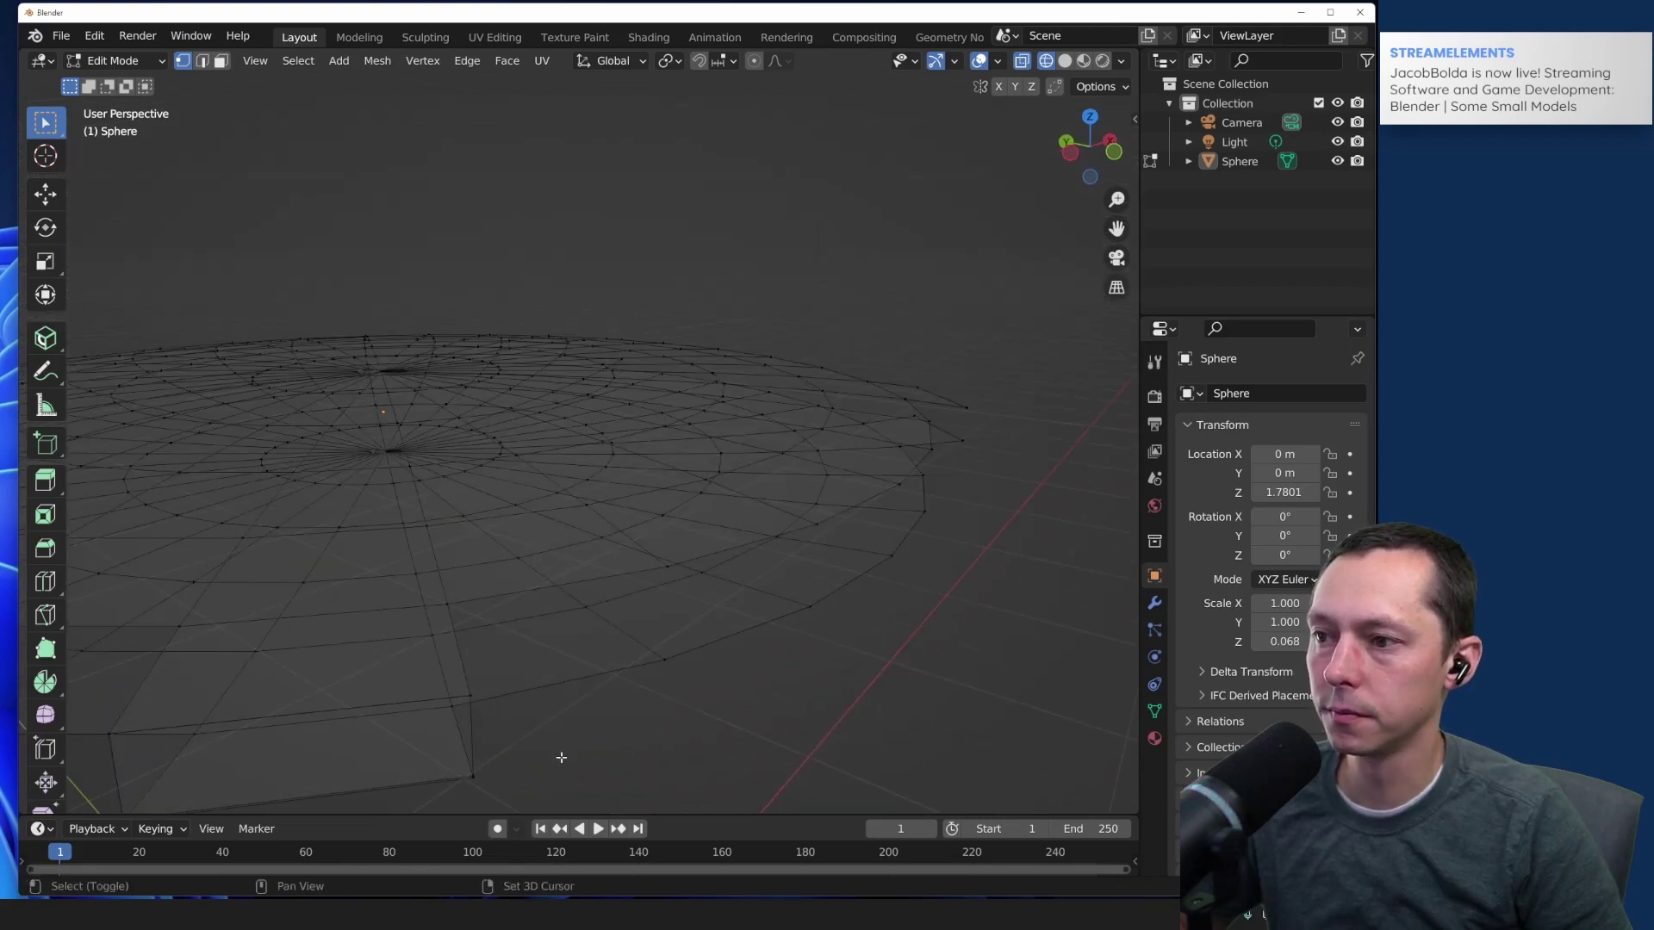
pyautogui.keyDown('shift'); pyautogui.moveTo(561, 757); pyautogui.dragTo(964, 362, button='middle'); pyautogui.keyUp('shift')
pyautogui.keyDown('shift'); pyautogui.moveTo(445, 706); pyautogui.dragTo(679, 561, button='middle'); pyautogui.keyUp('shift')
pyautogui.scroll(4, 657, 498)
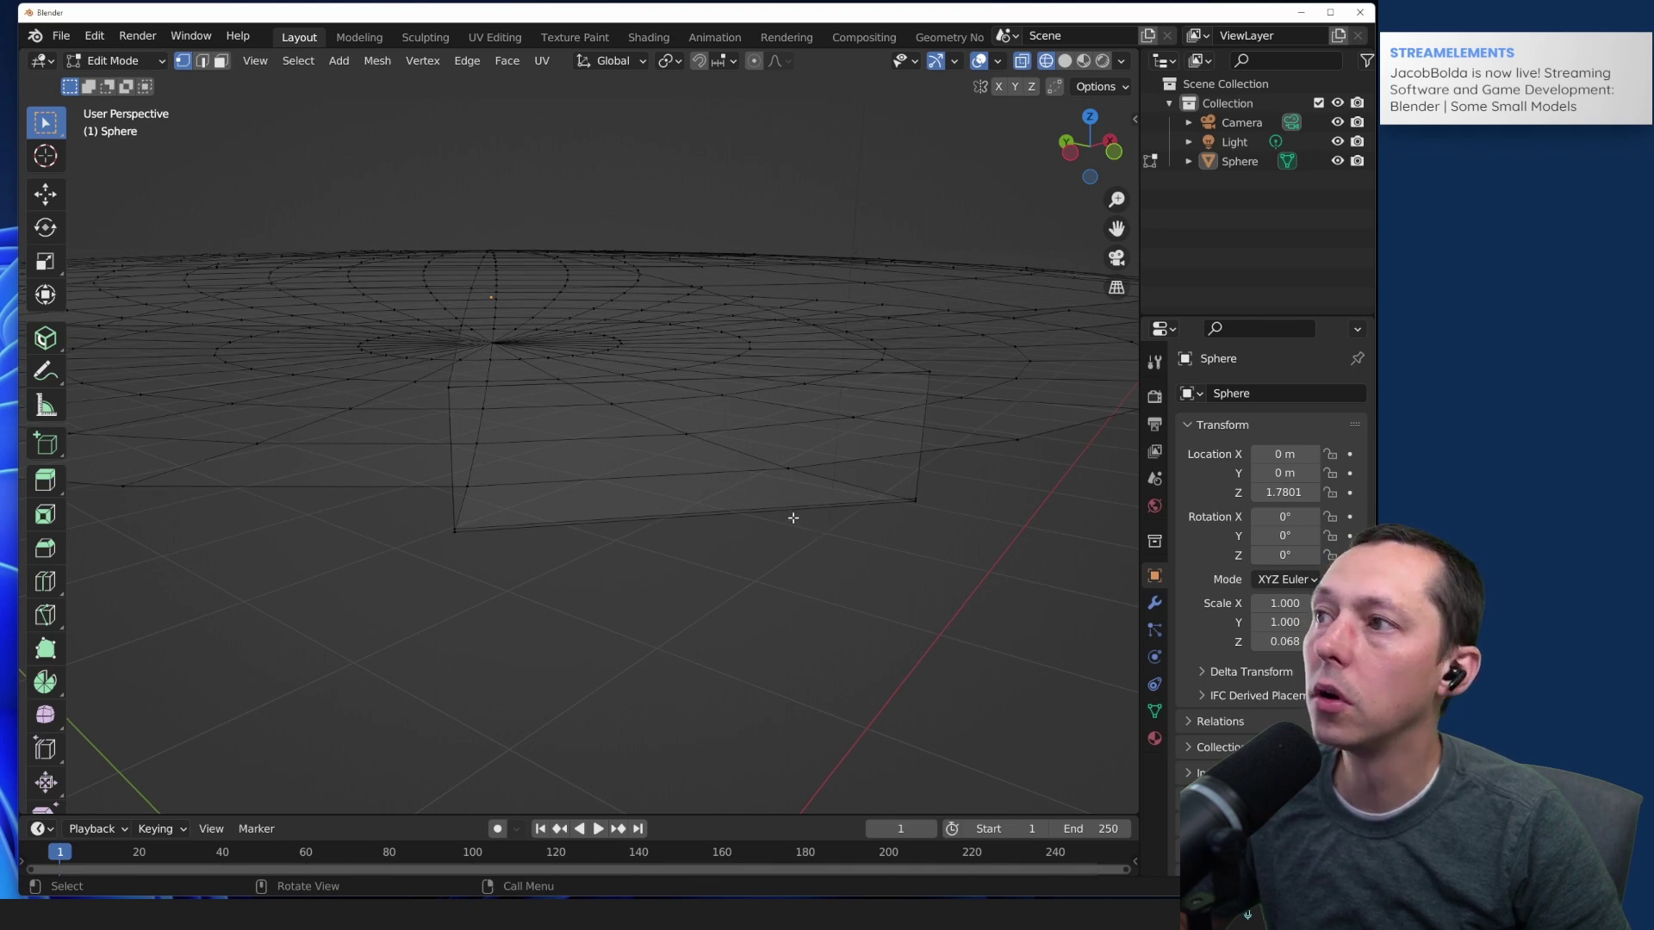
pyautogui.press('2')
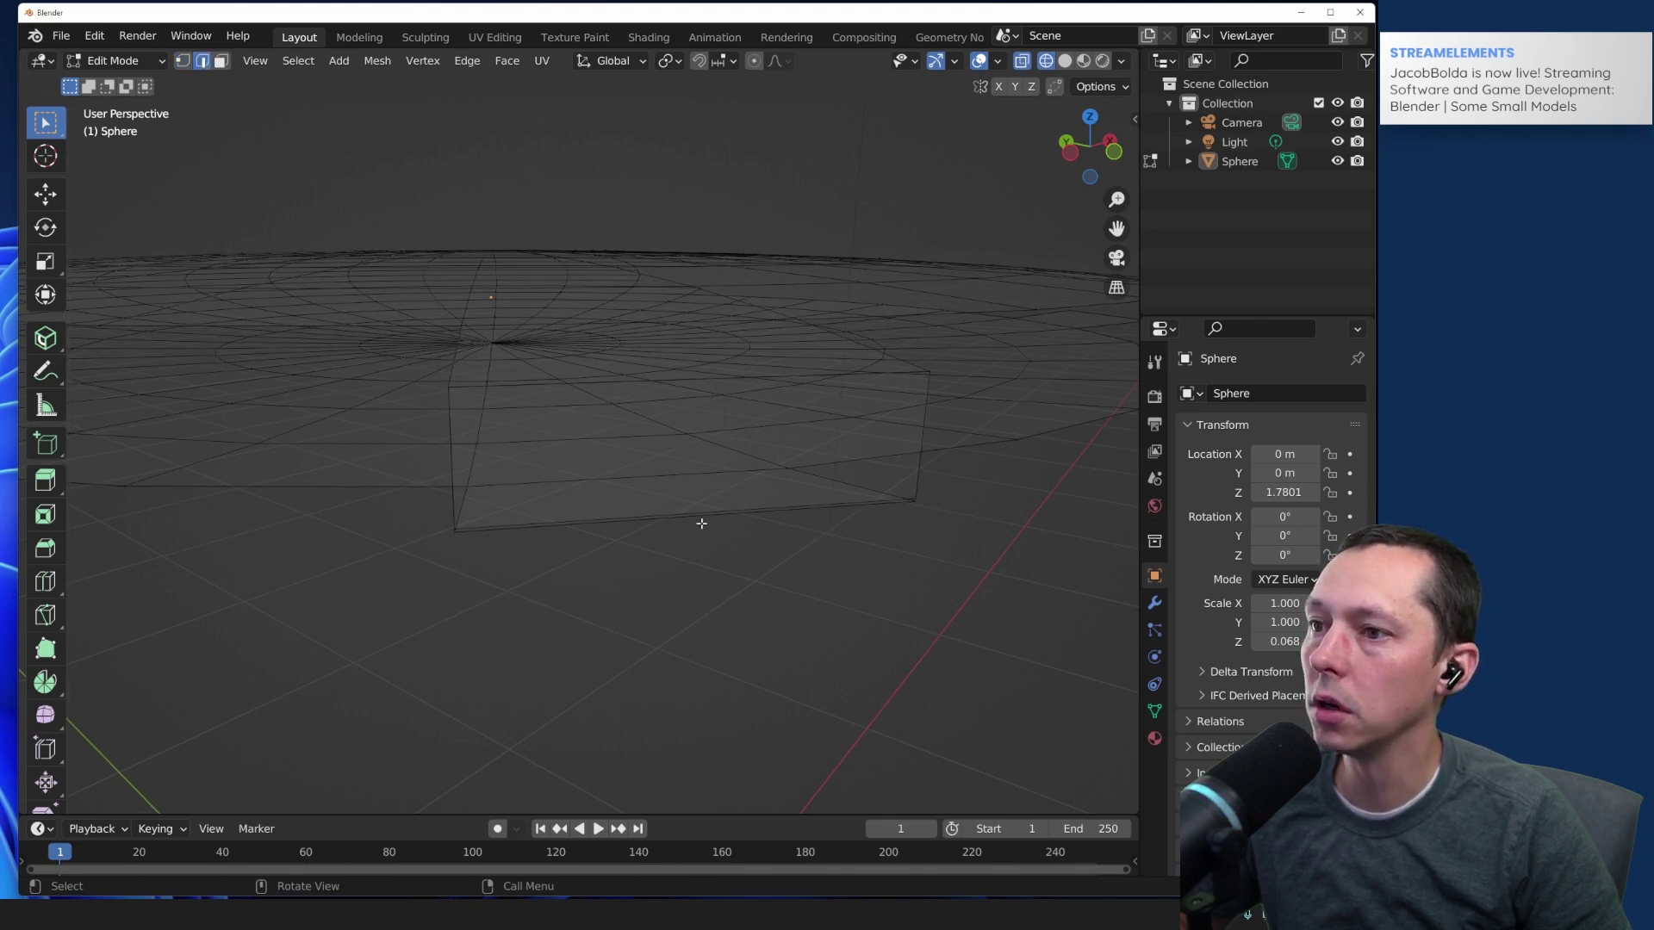
pyautogui.click(701, 510)
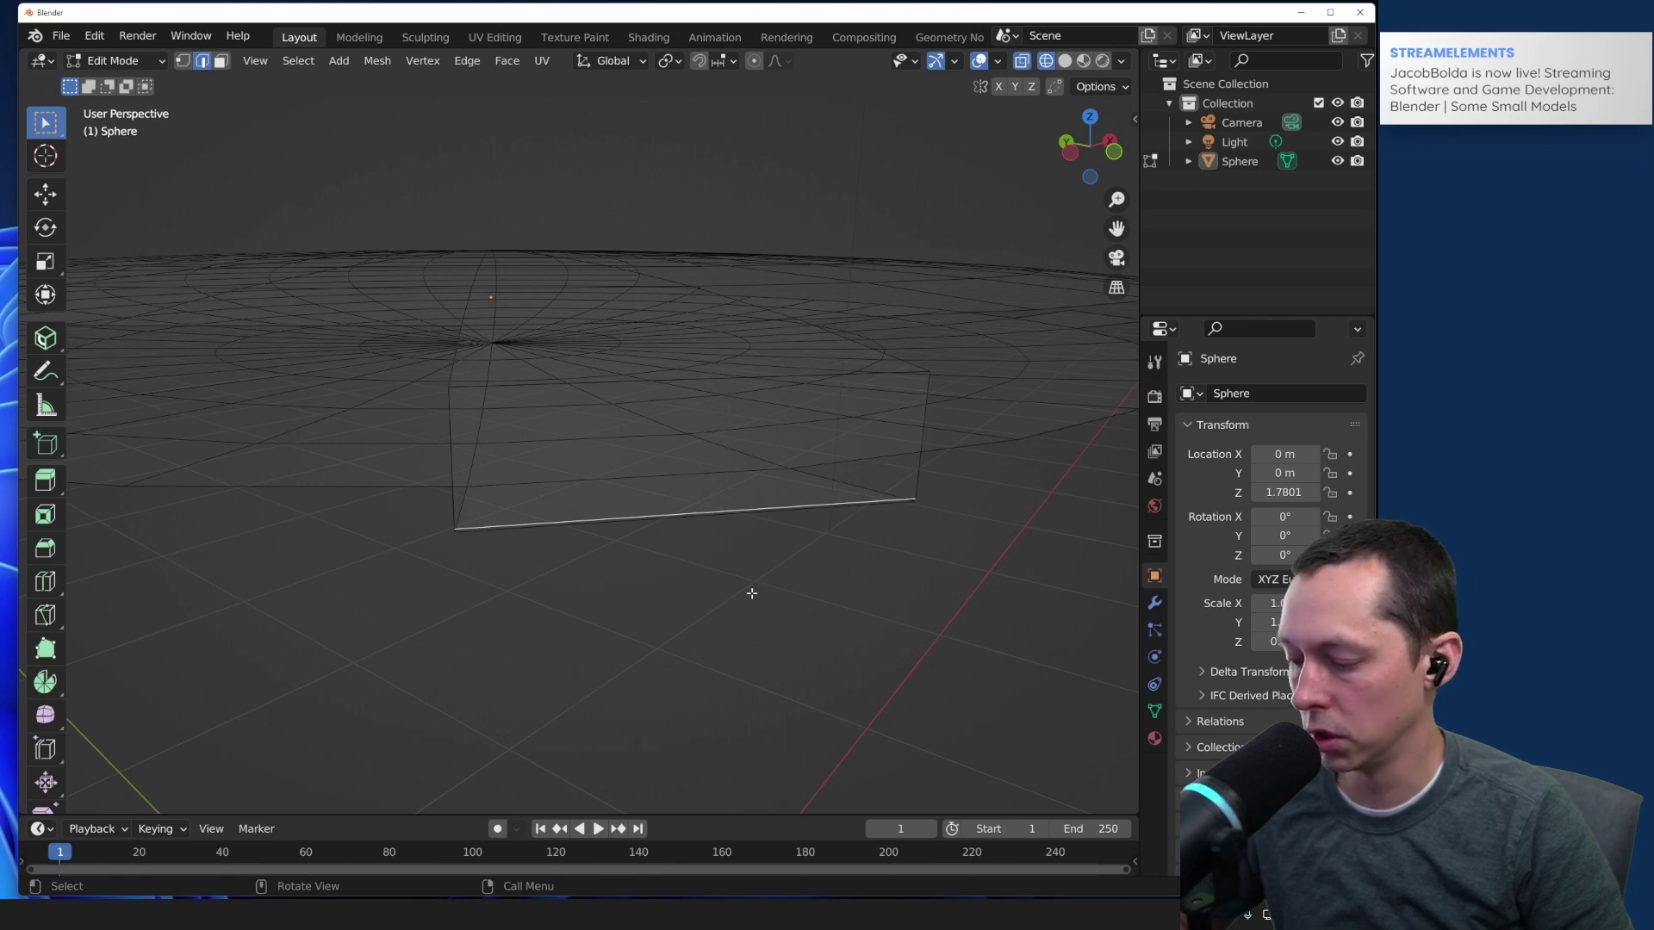
pyautogui.press('x')
pyautogui.click(675, 600)
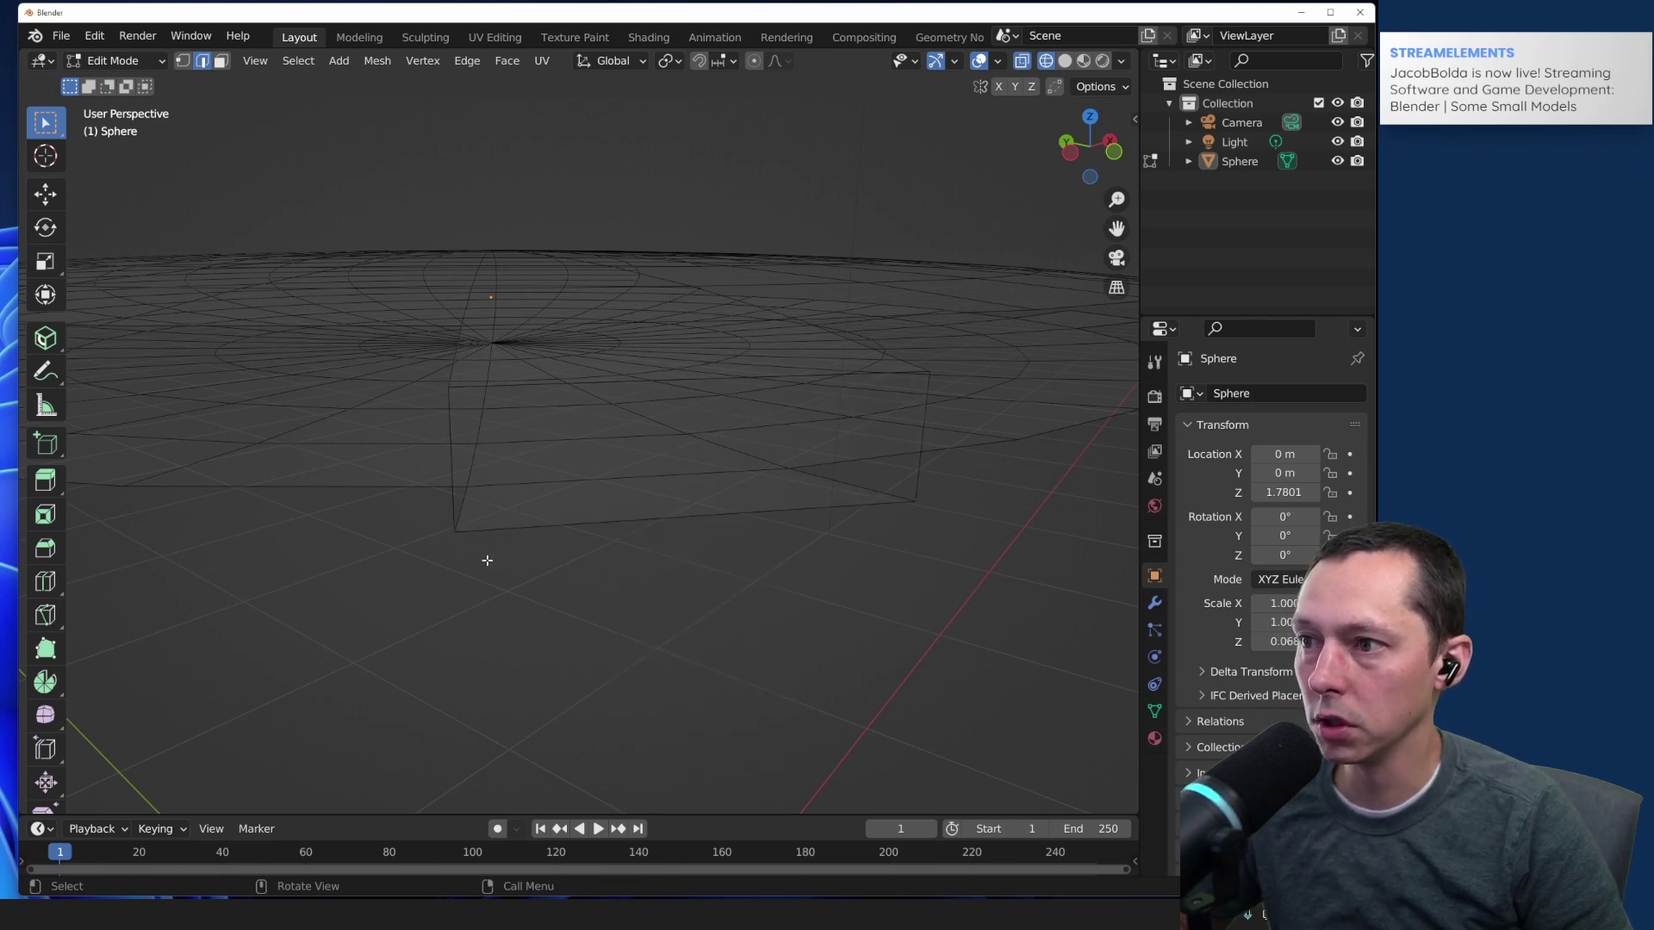
pyautogui.moveTo(487, 560); pyautogui.dragTo(809, 558, button='middle')
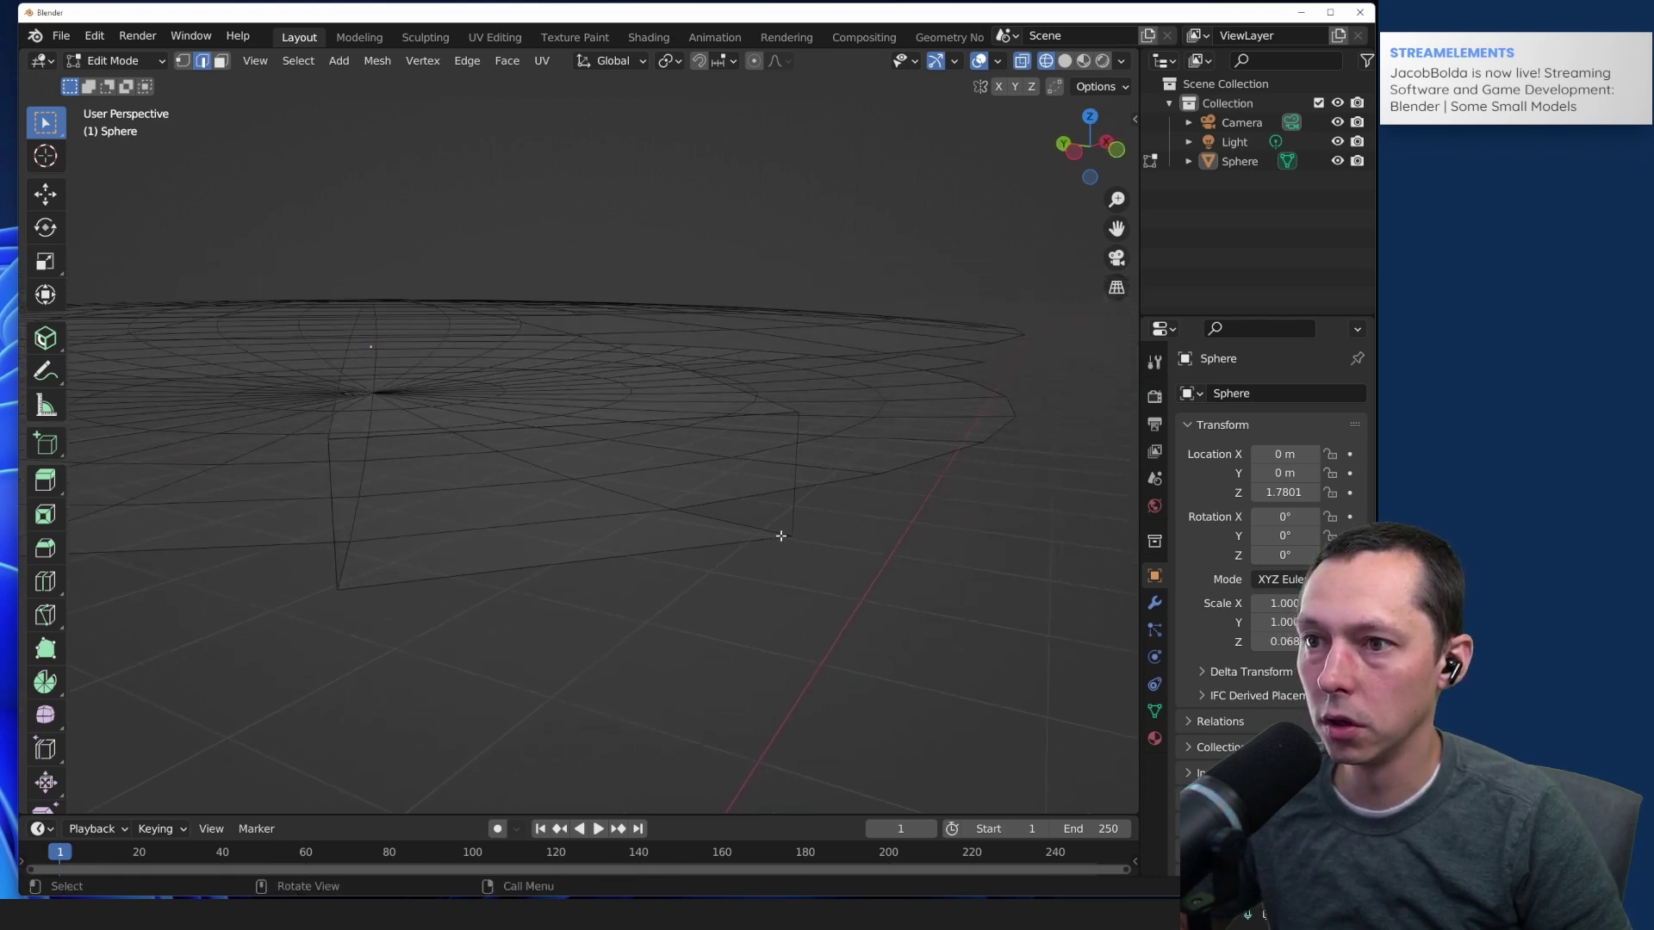
pyautogui.click(811, 526)
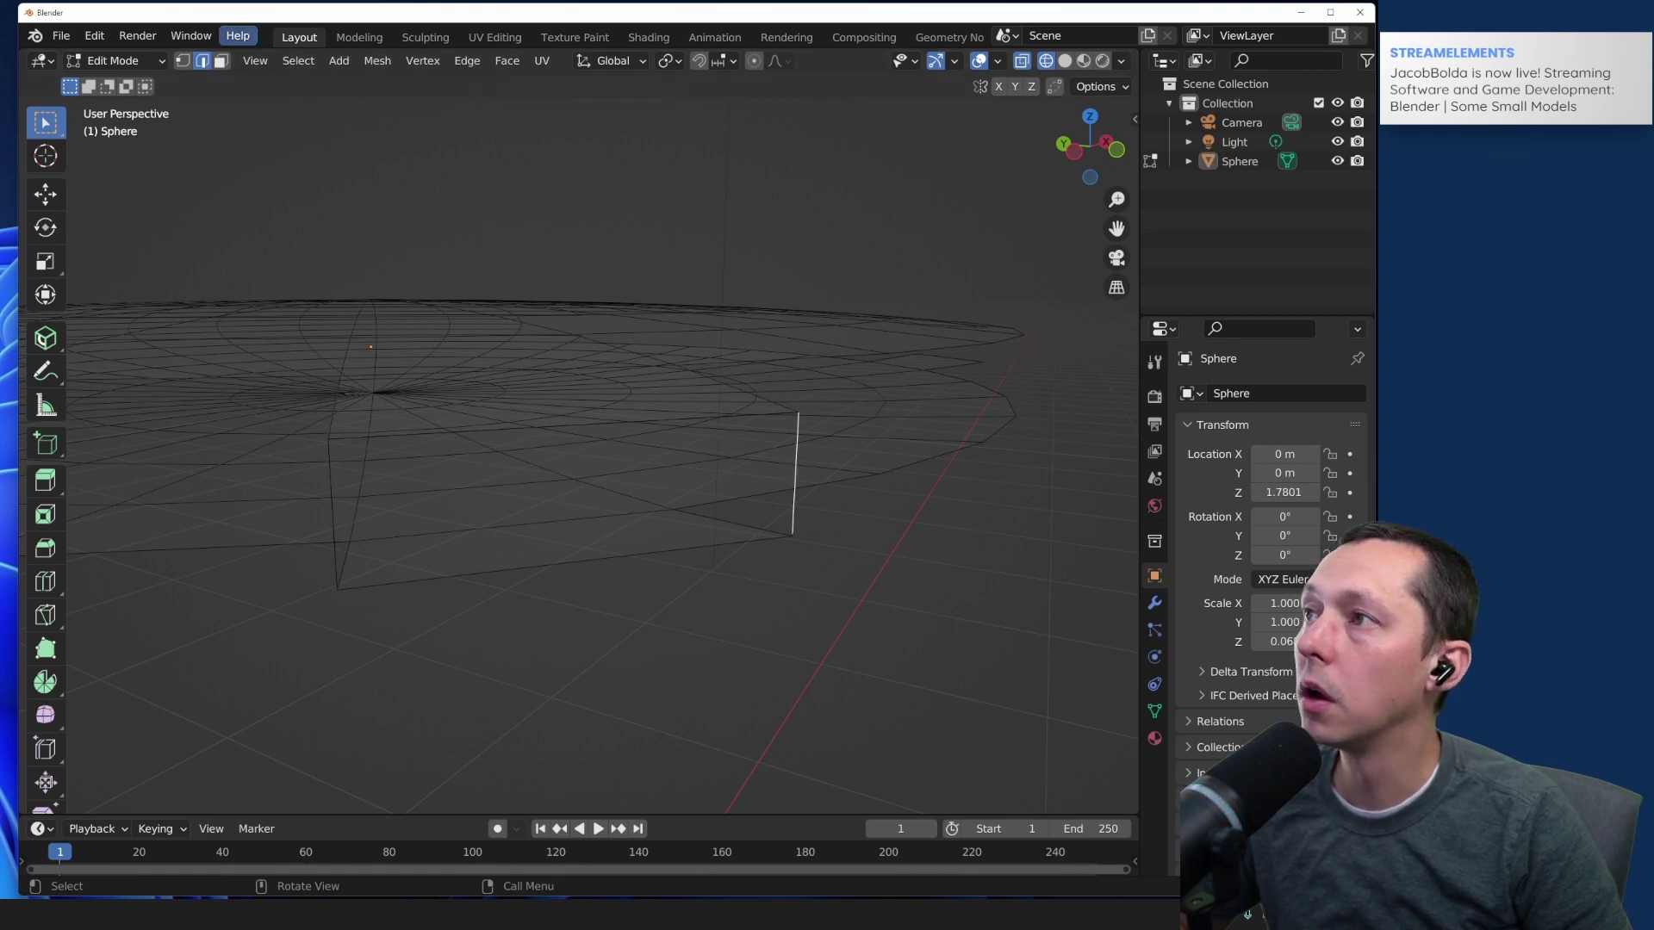
pyautogui.click(861, 573)
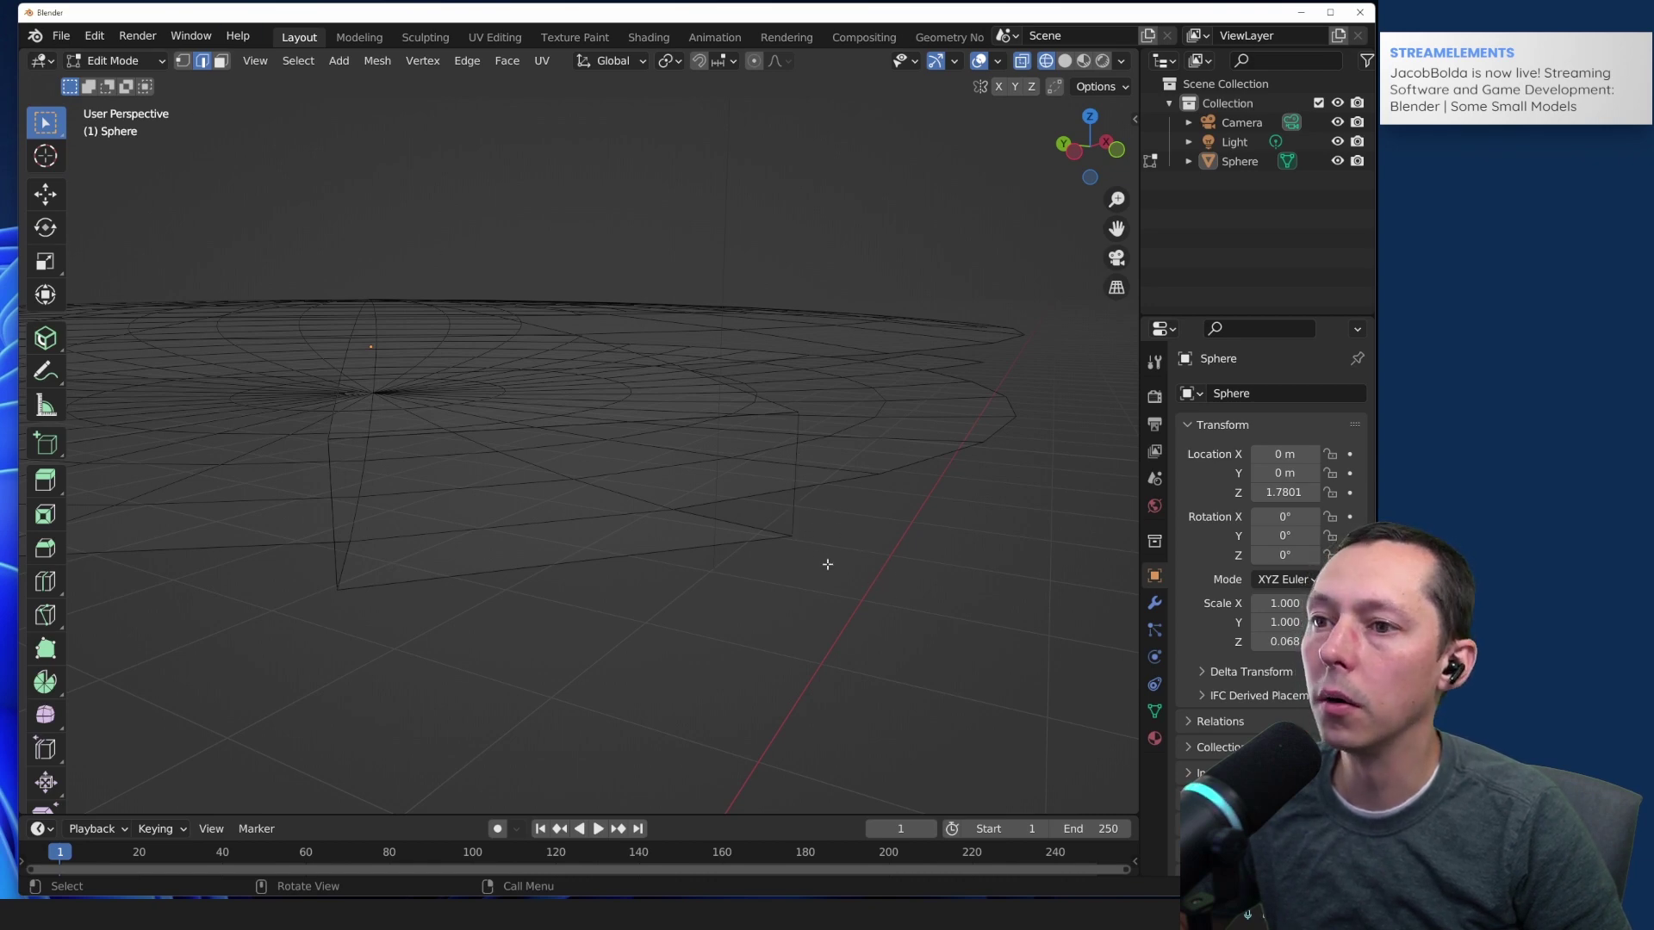
# Step: Switch to vertex select mode and box-select the vertices at the negative Y tab's lower outer corner on the positive X side
pyautogui.click(185, 64)
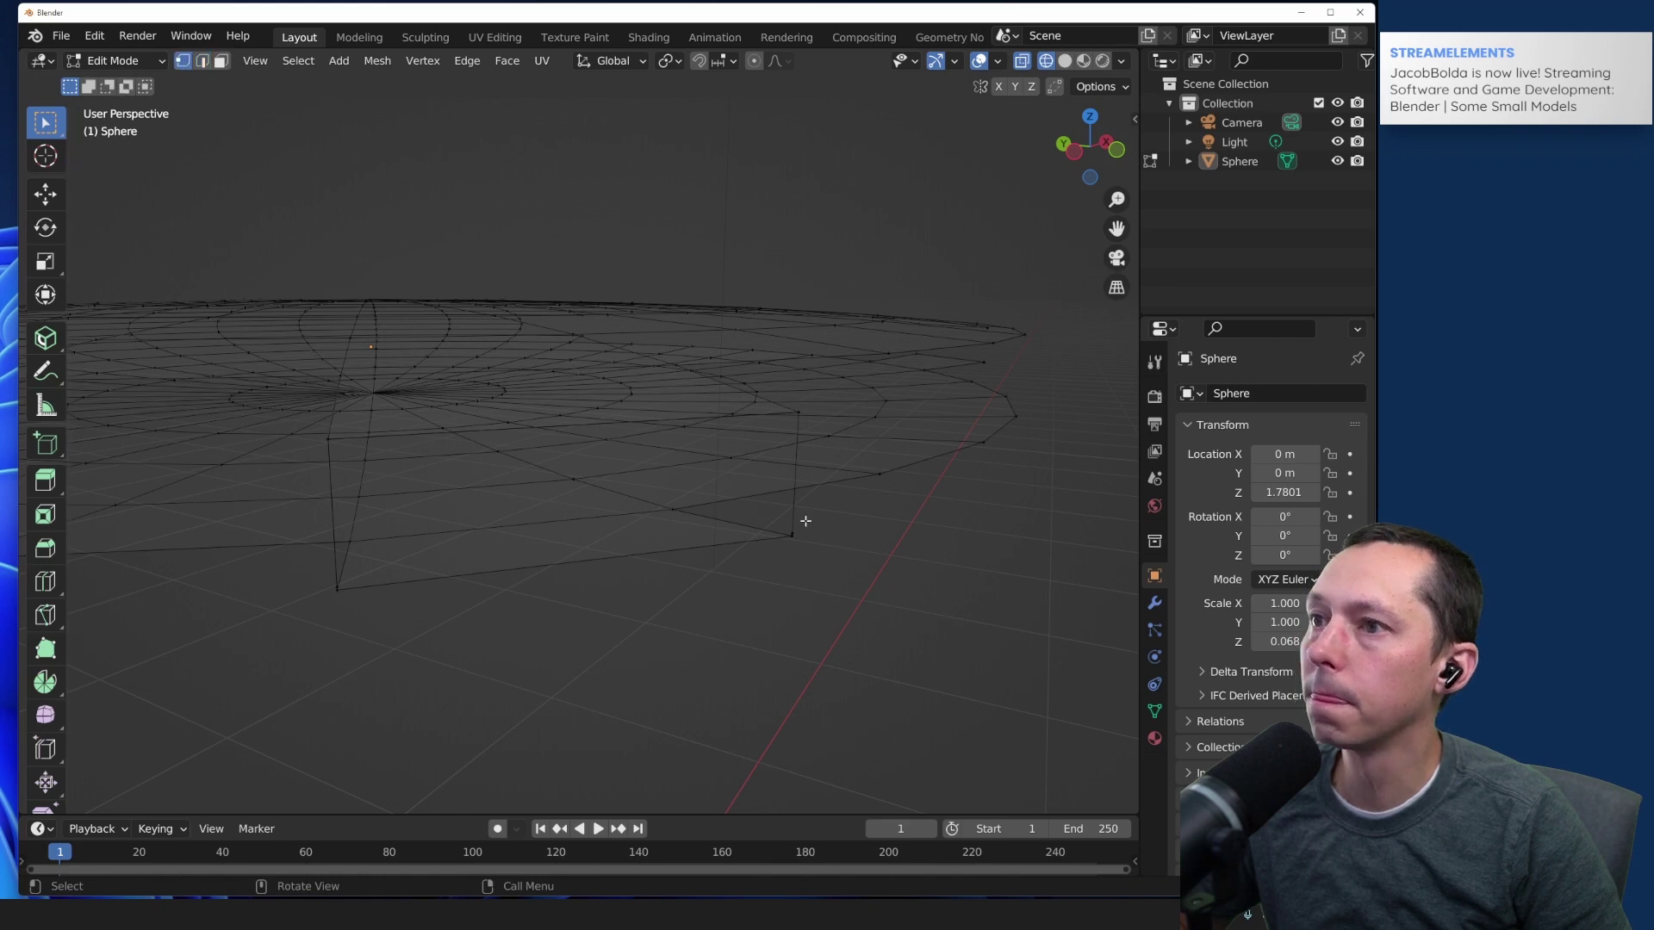
pyautogui.moveTo(815, 525); pyautogui.dragTo(786, 571)
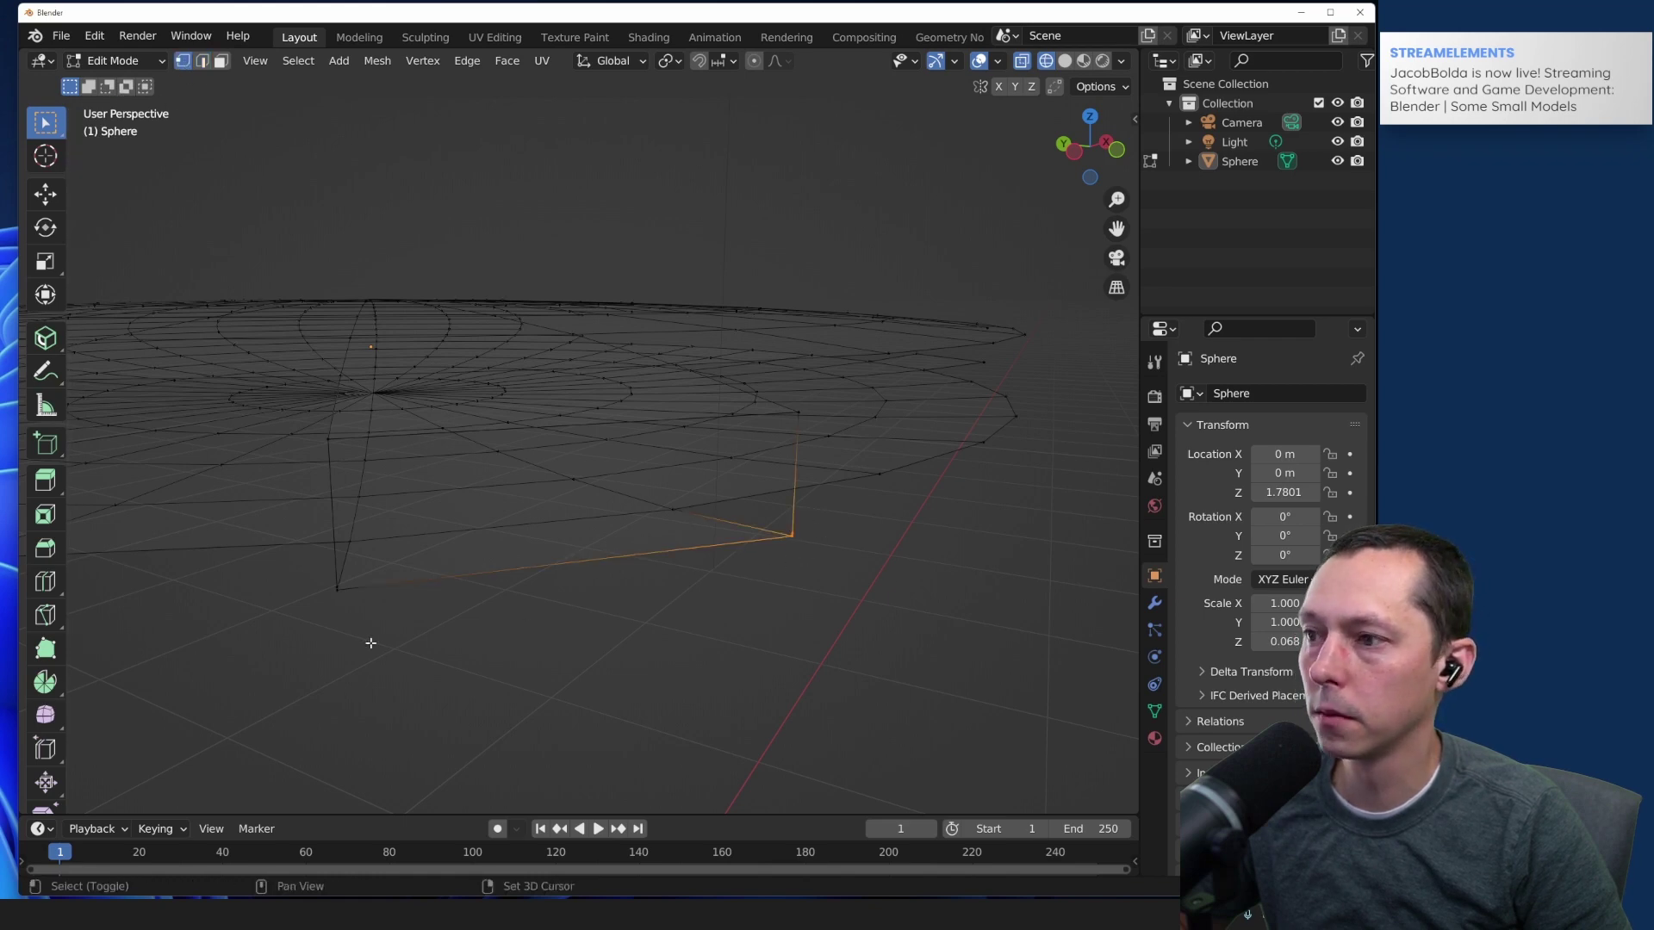
pyautogui.keyDown('shift'); pyautogui.moveTo(372, 642); pyautogui.dragTo(318, 575); pyautogui.keyUp('shift')
pyautogui.click(849, 552)
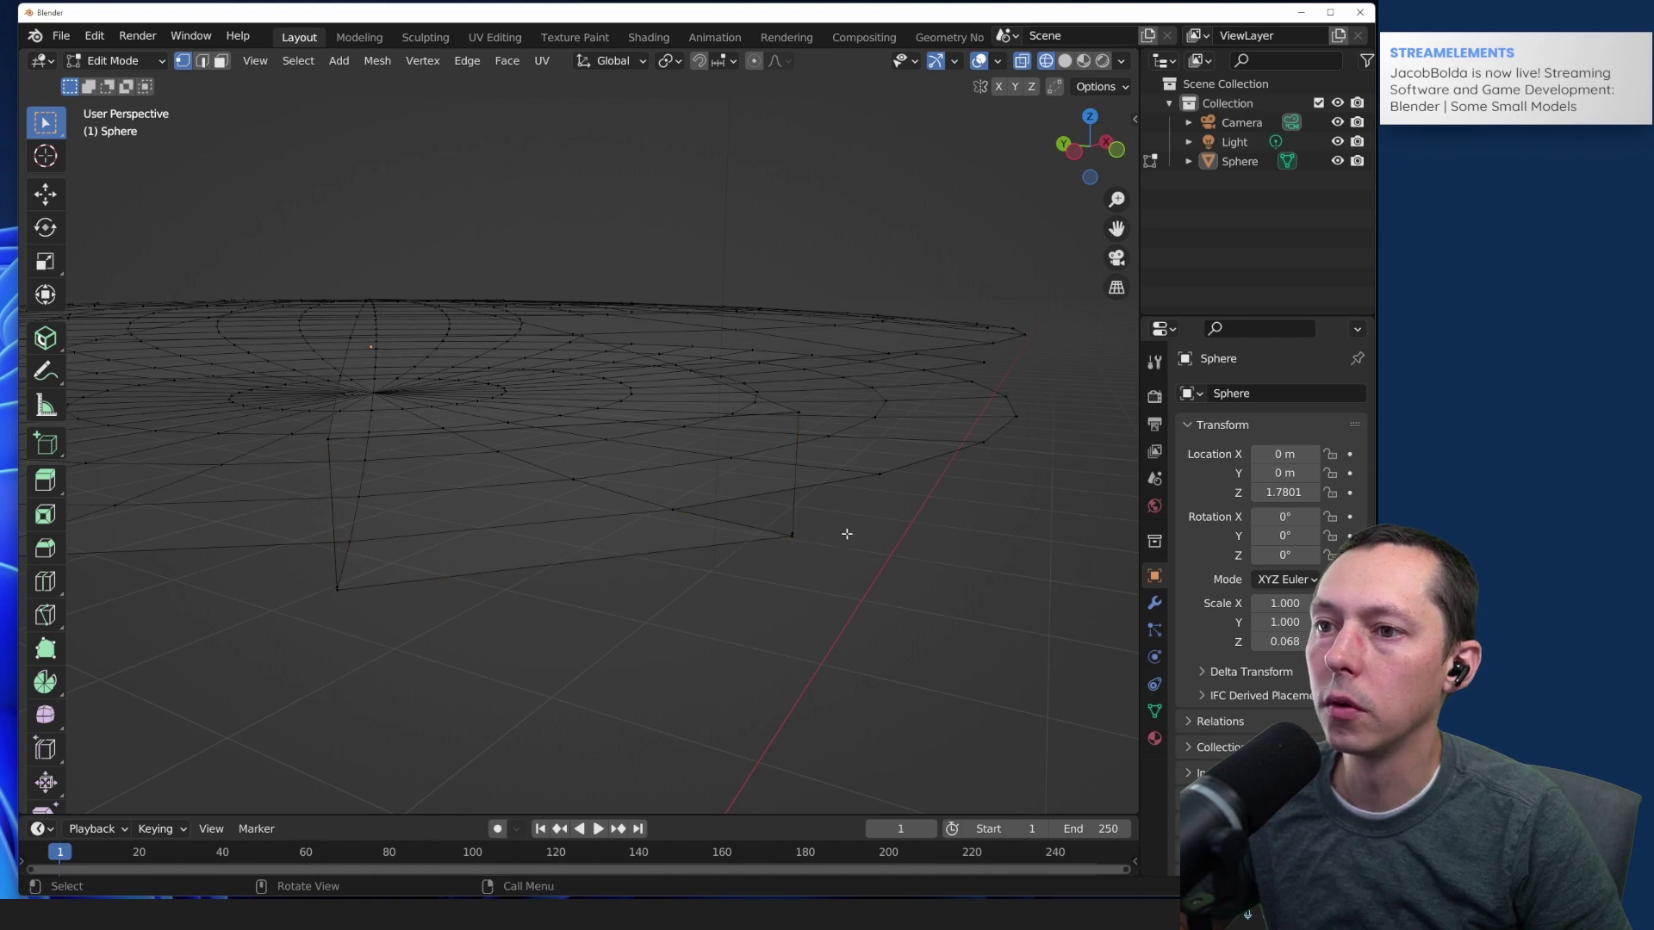
pyautogui.moveTo(838, 522); pyautogui.dragTo(779, 570)
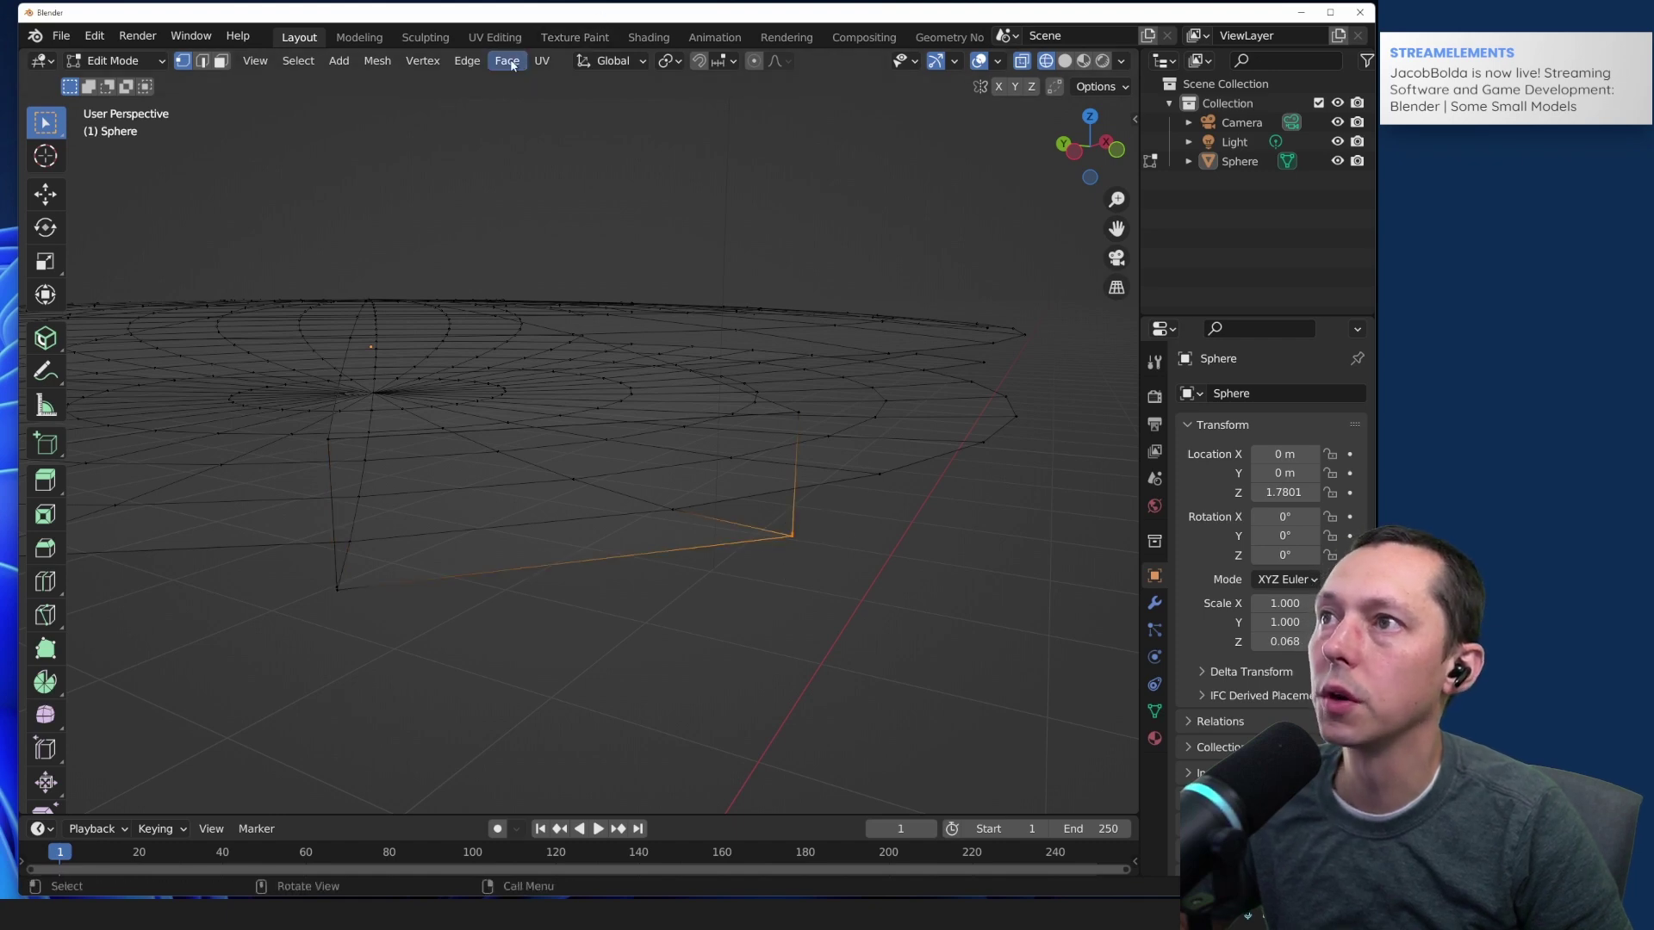
# Step: Set the snapping target to Vertex
pyautogui.click(540, 62)
pyautogui.moveTo(699, 64)
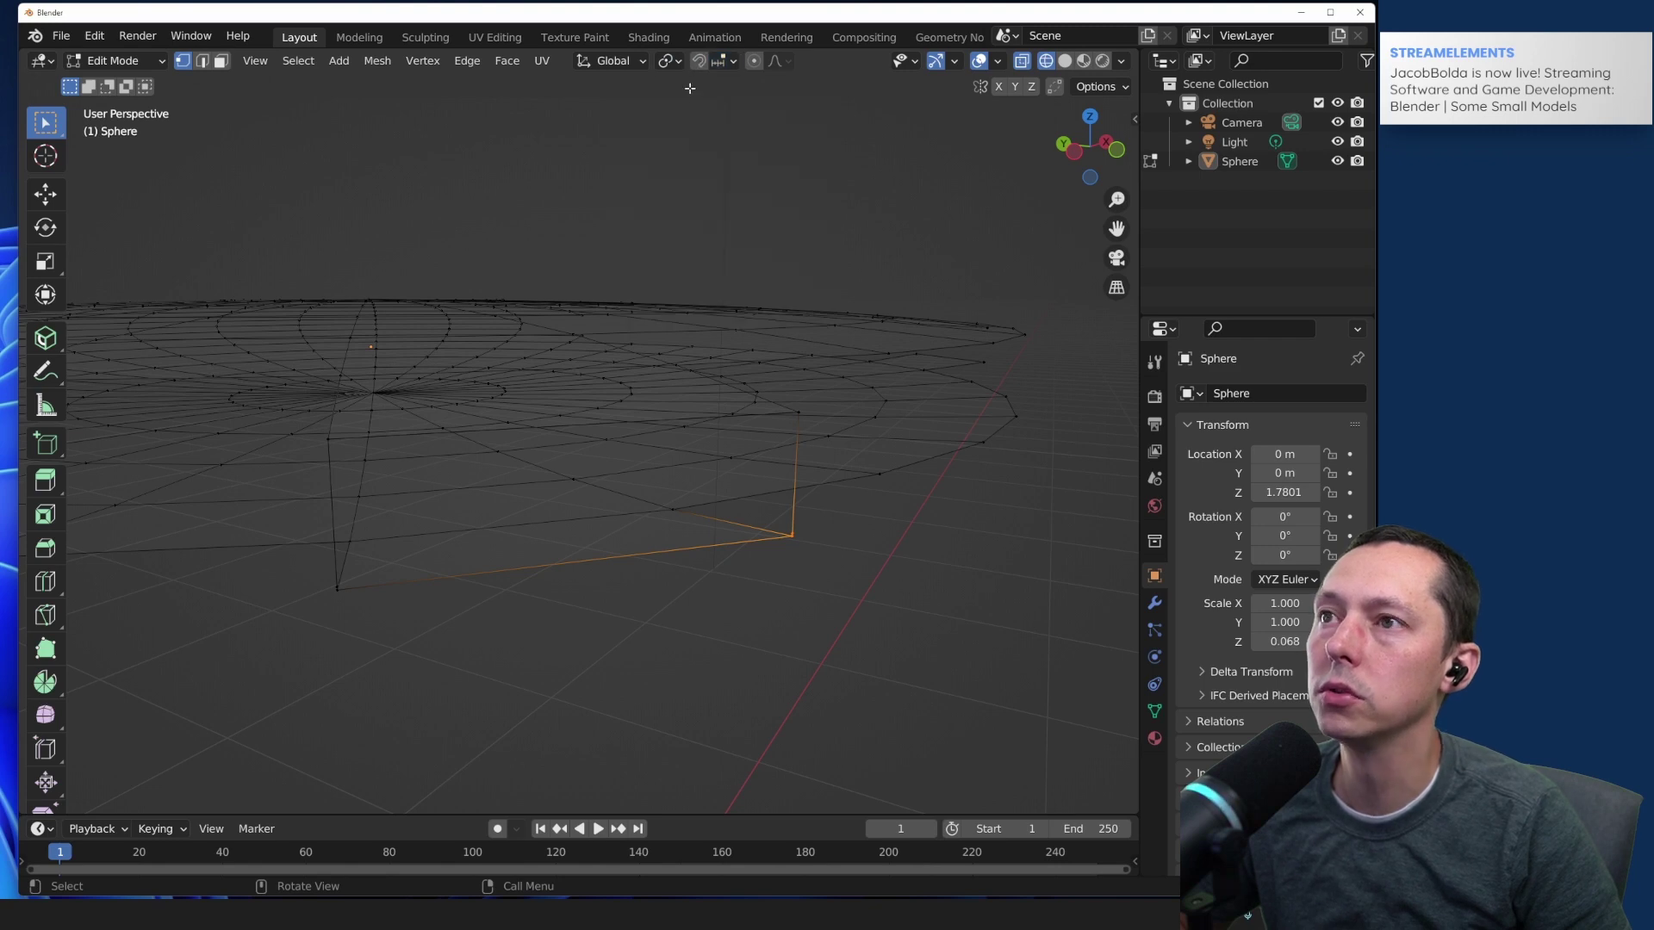
pyautogui.click(732, 61)
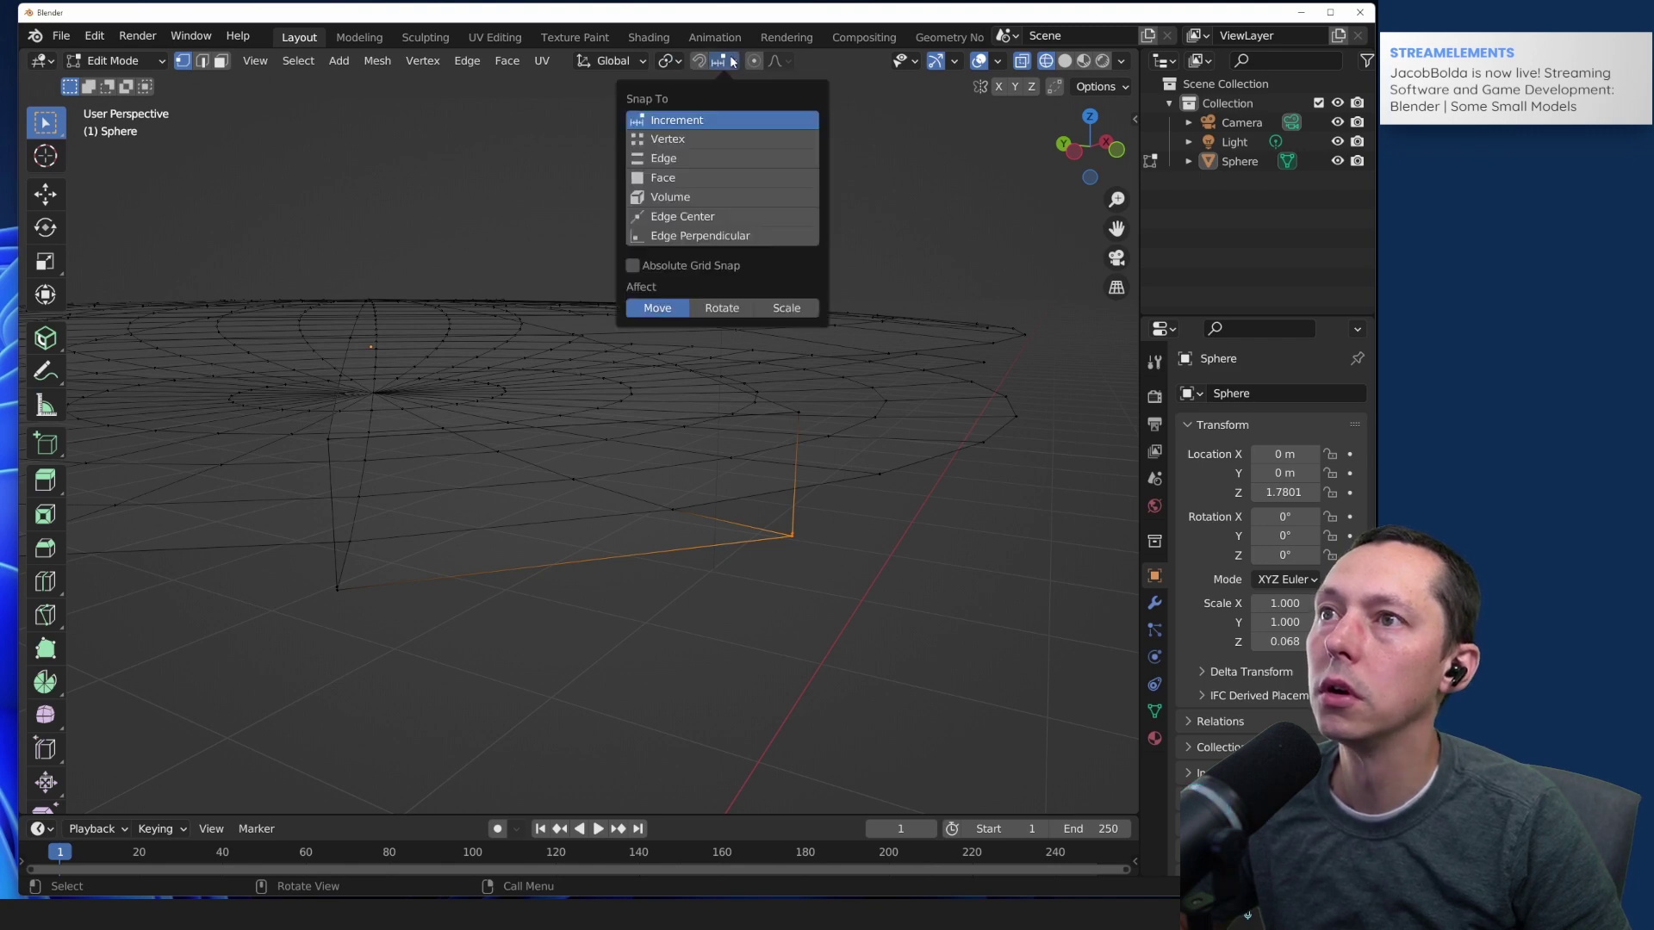
pyautogui.click(685, 140)
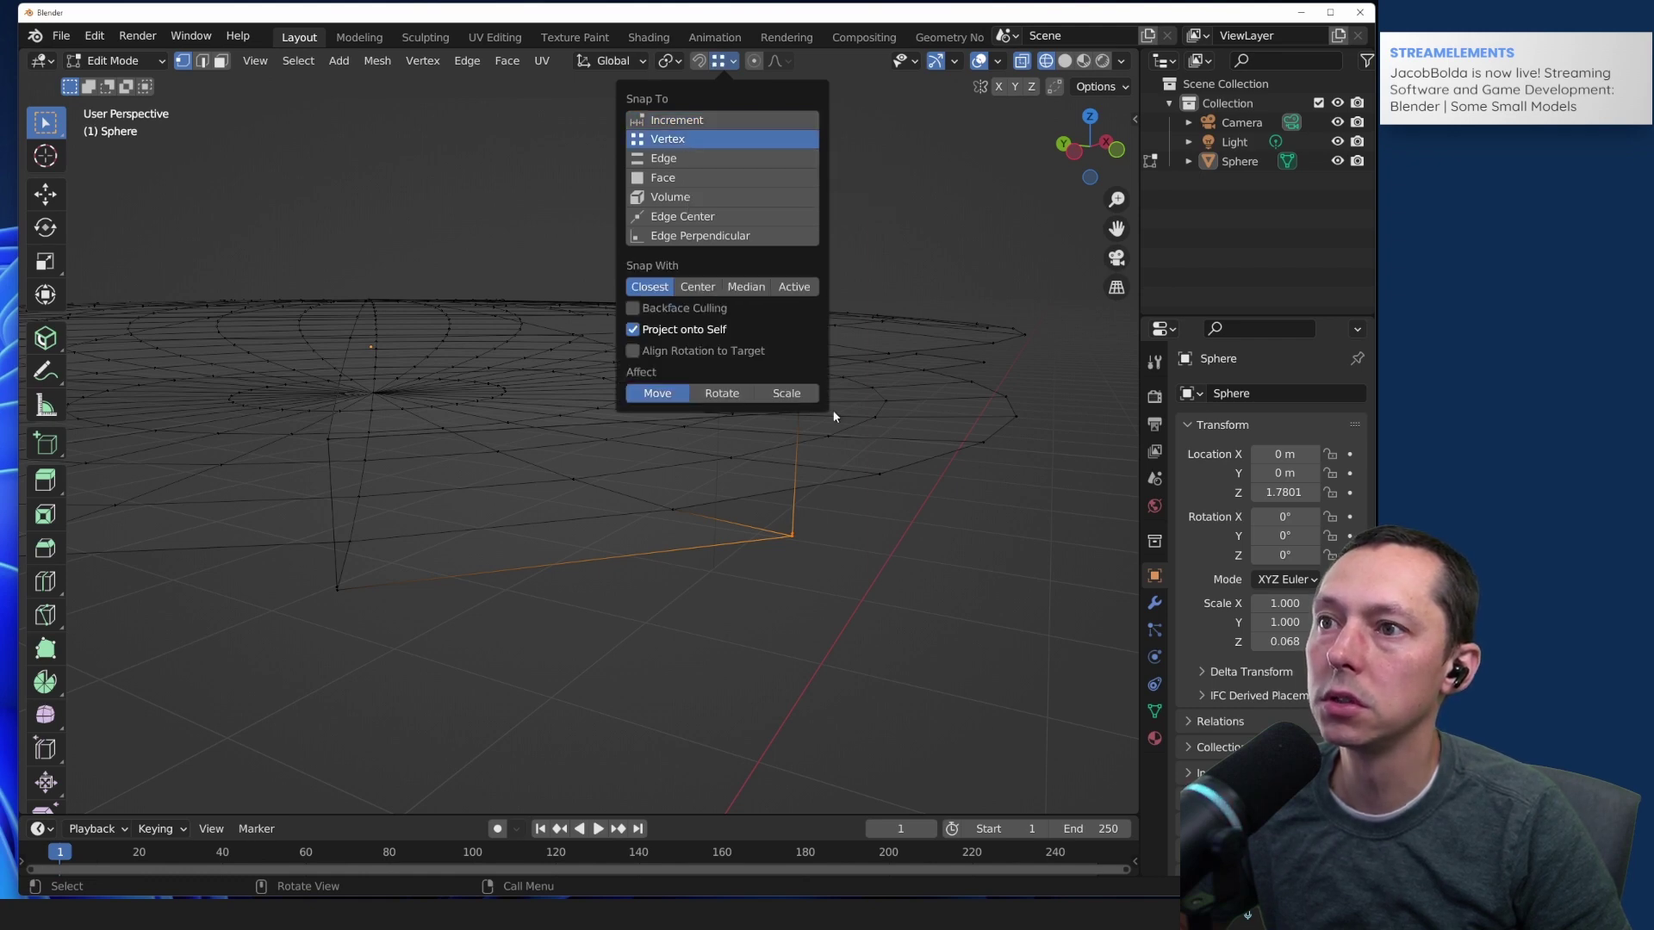
# Step: Select only the loose lower vertex of the tab's positive X side edge and pull it outward off the corner with Poly Build
pyautogui.click(793, 532)
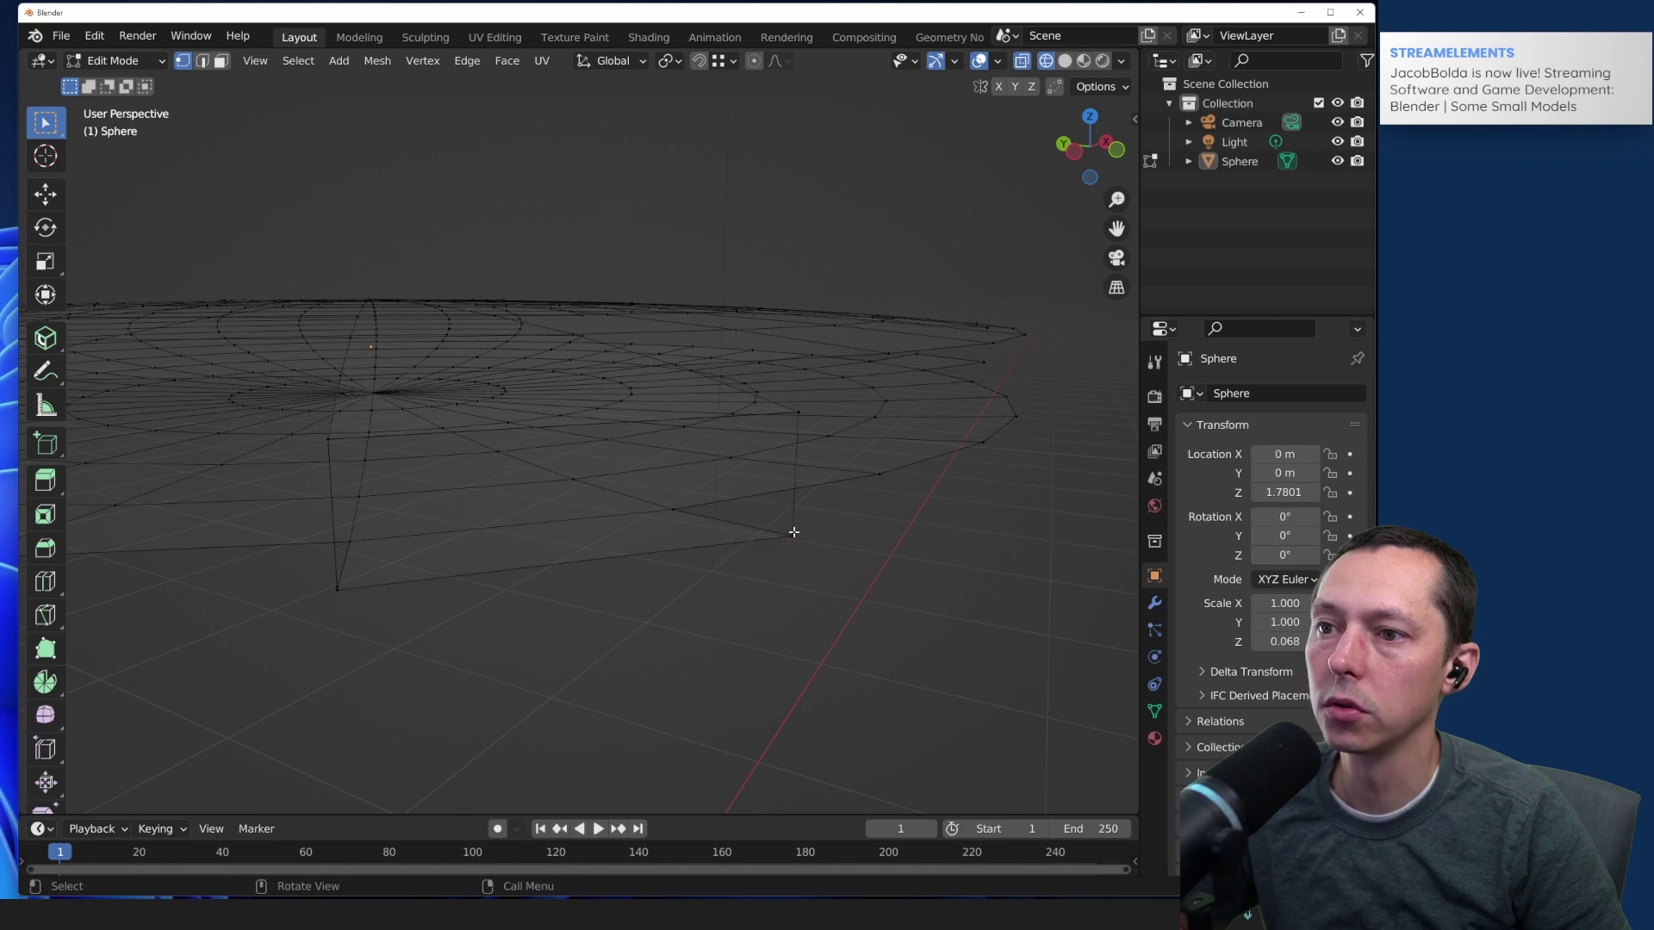
pyautogui.press('b')
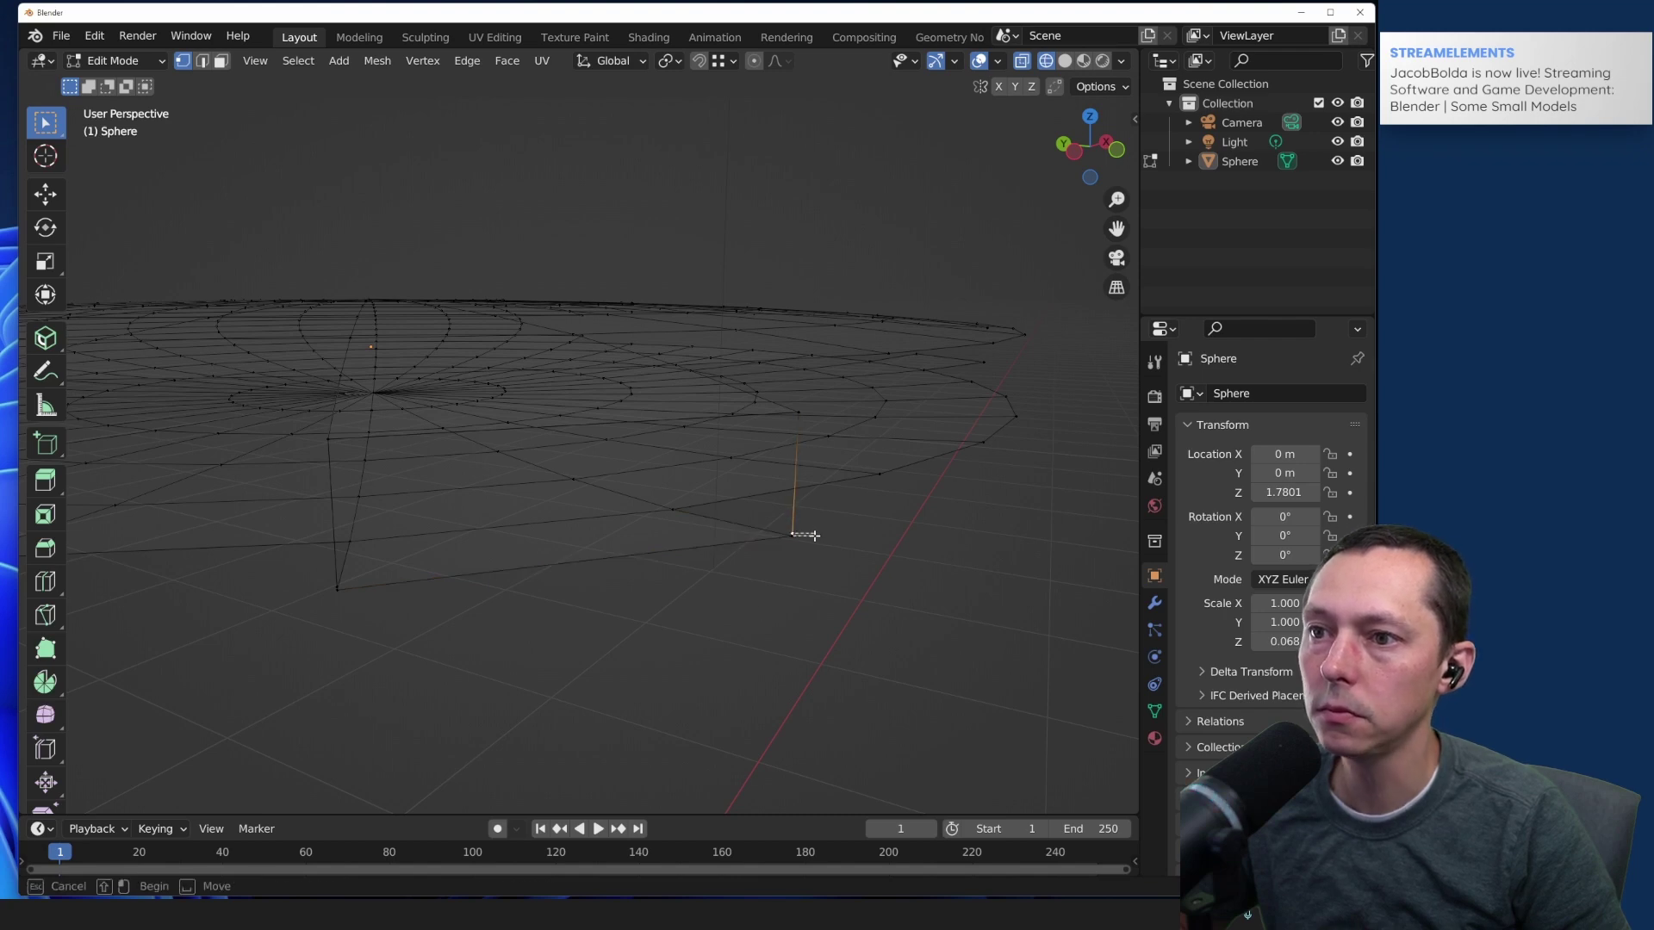
pyautogui.moveTo(814, 535); pyautogui.dragTo(796, 530, button='middle')
pyautogui.click(792, 535)
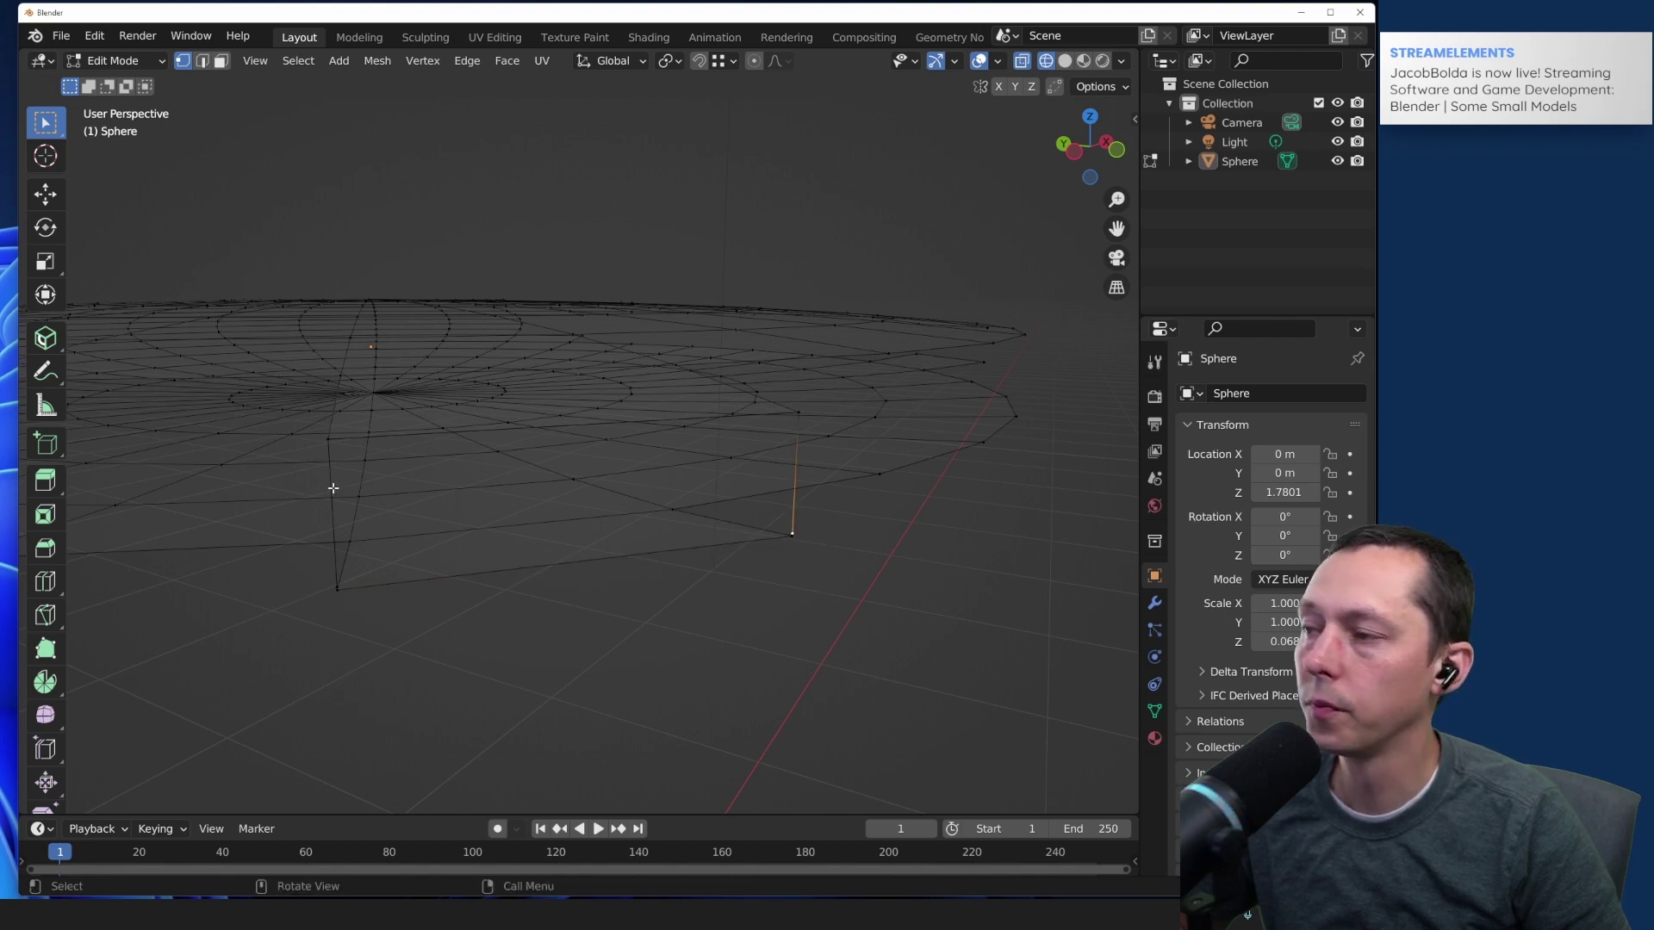
pyautogui.click(44, 649)
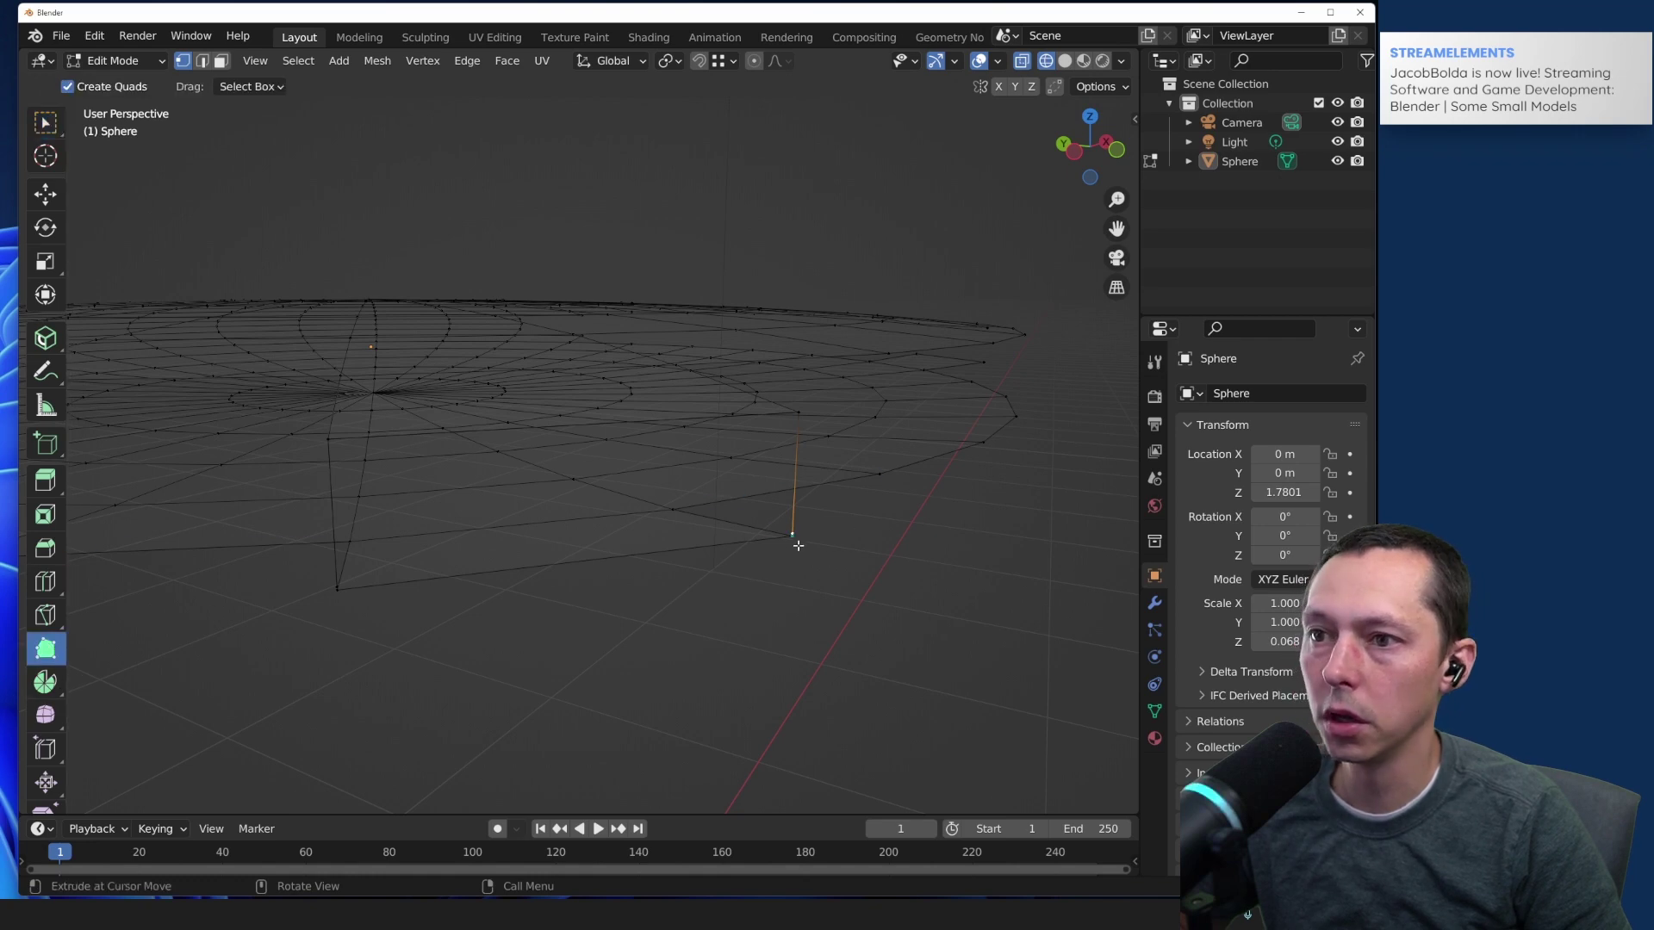
pyautogui.press('g')
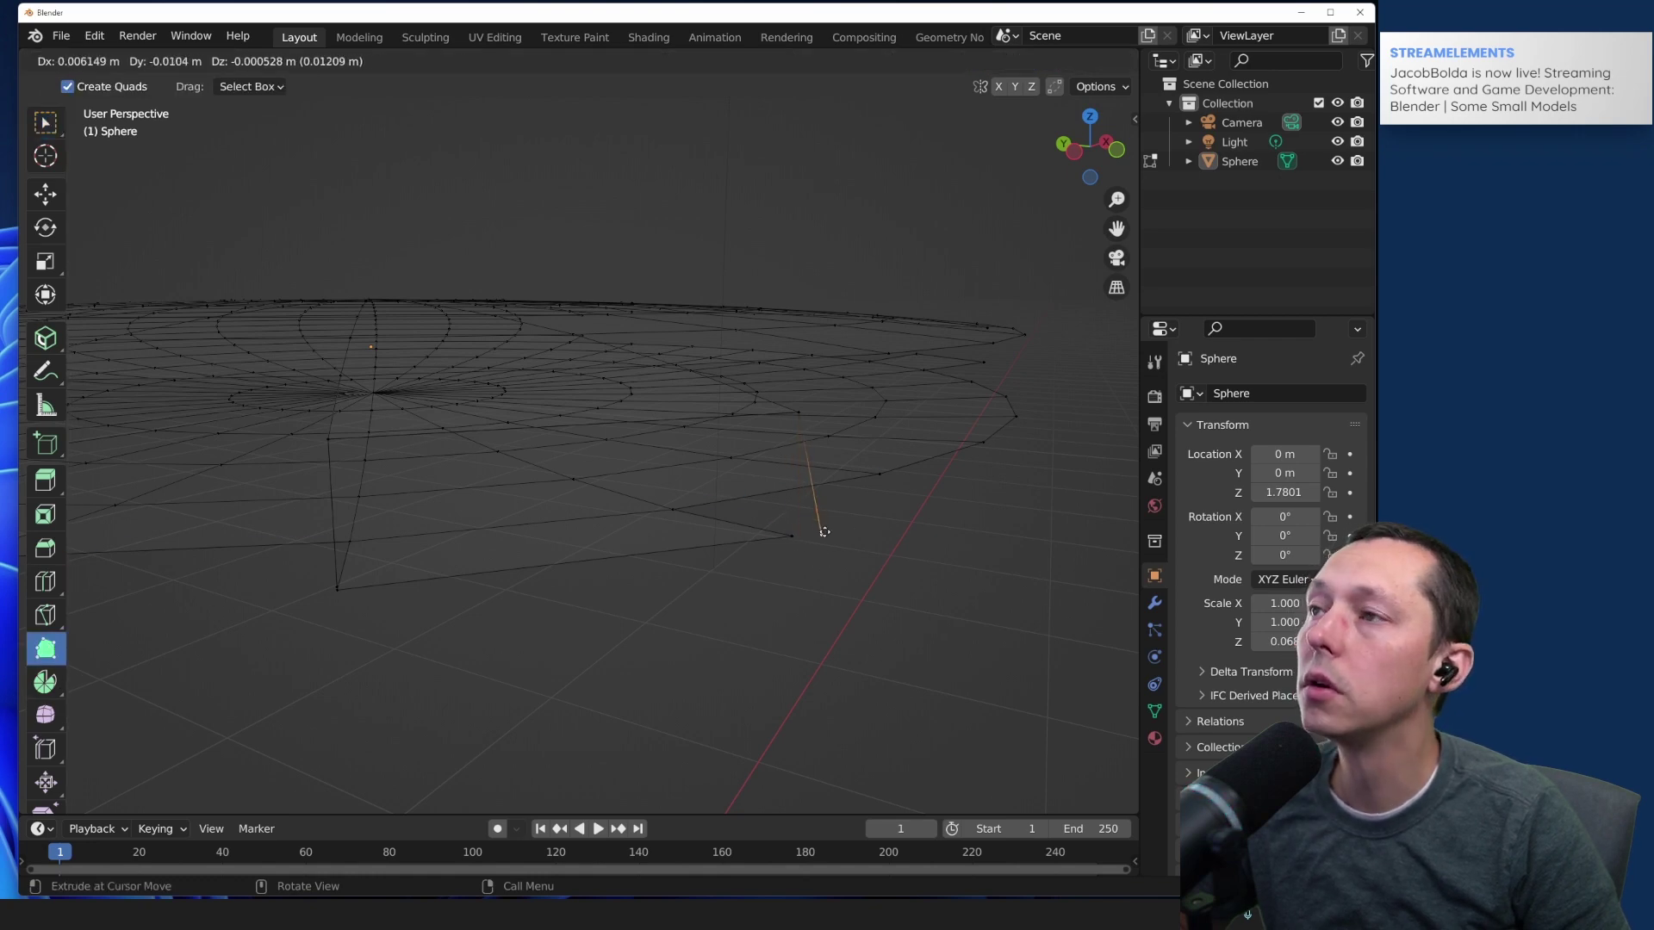
pyautogui.moveTo(812, 543); pyautogui.dragTo(1016, 528)
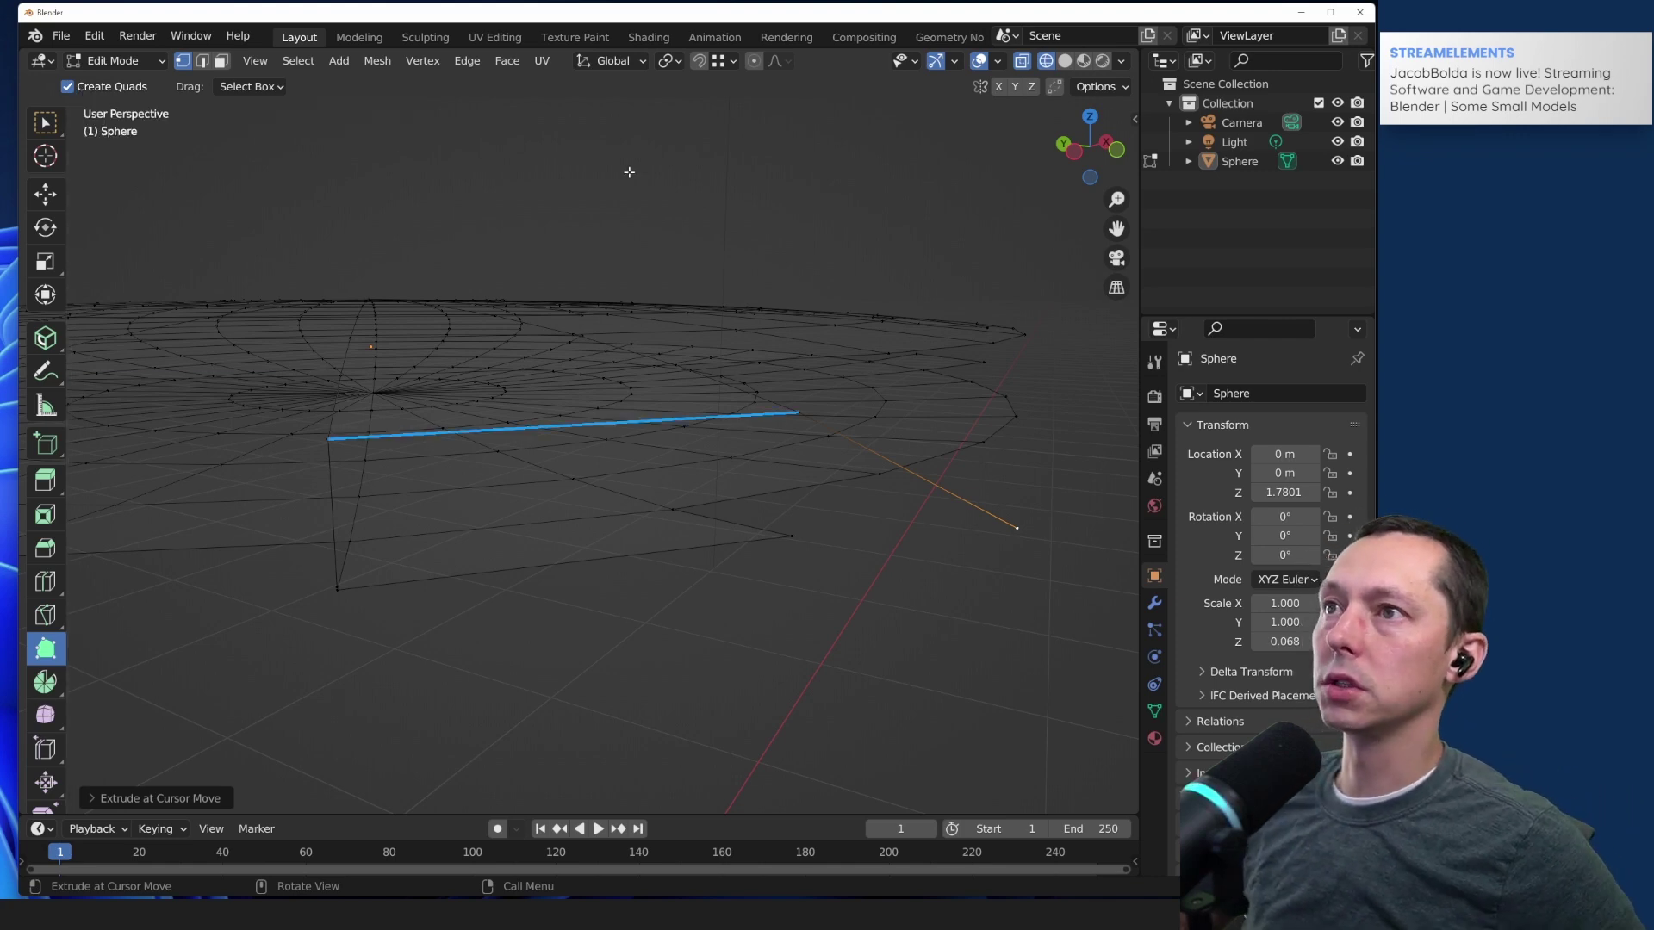
# Step: Turn on snapping and snap the pulled-out vertex back onto the tab's lower outer corner on the positive X side
pyautogui.click(698, 61)
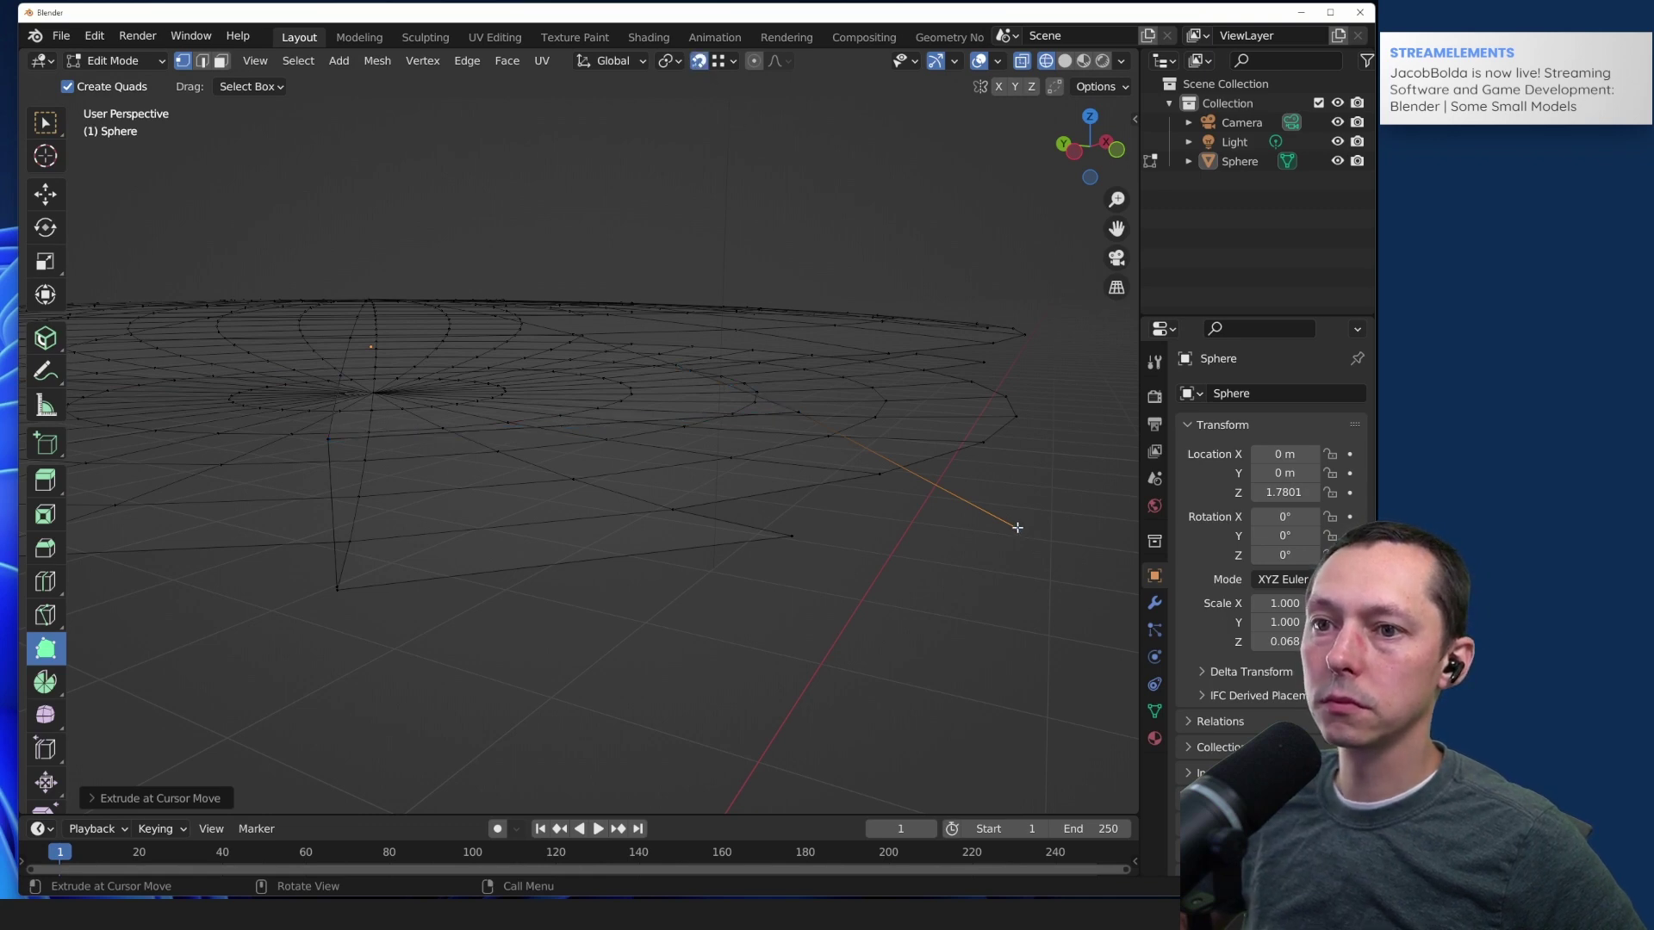
pyautogui.moveTo(800, 532); pyautogui.dragTo(798, 535)
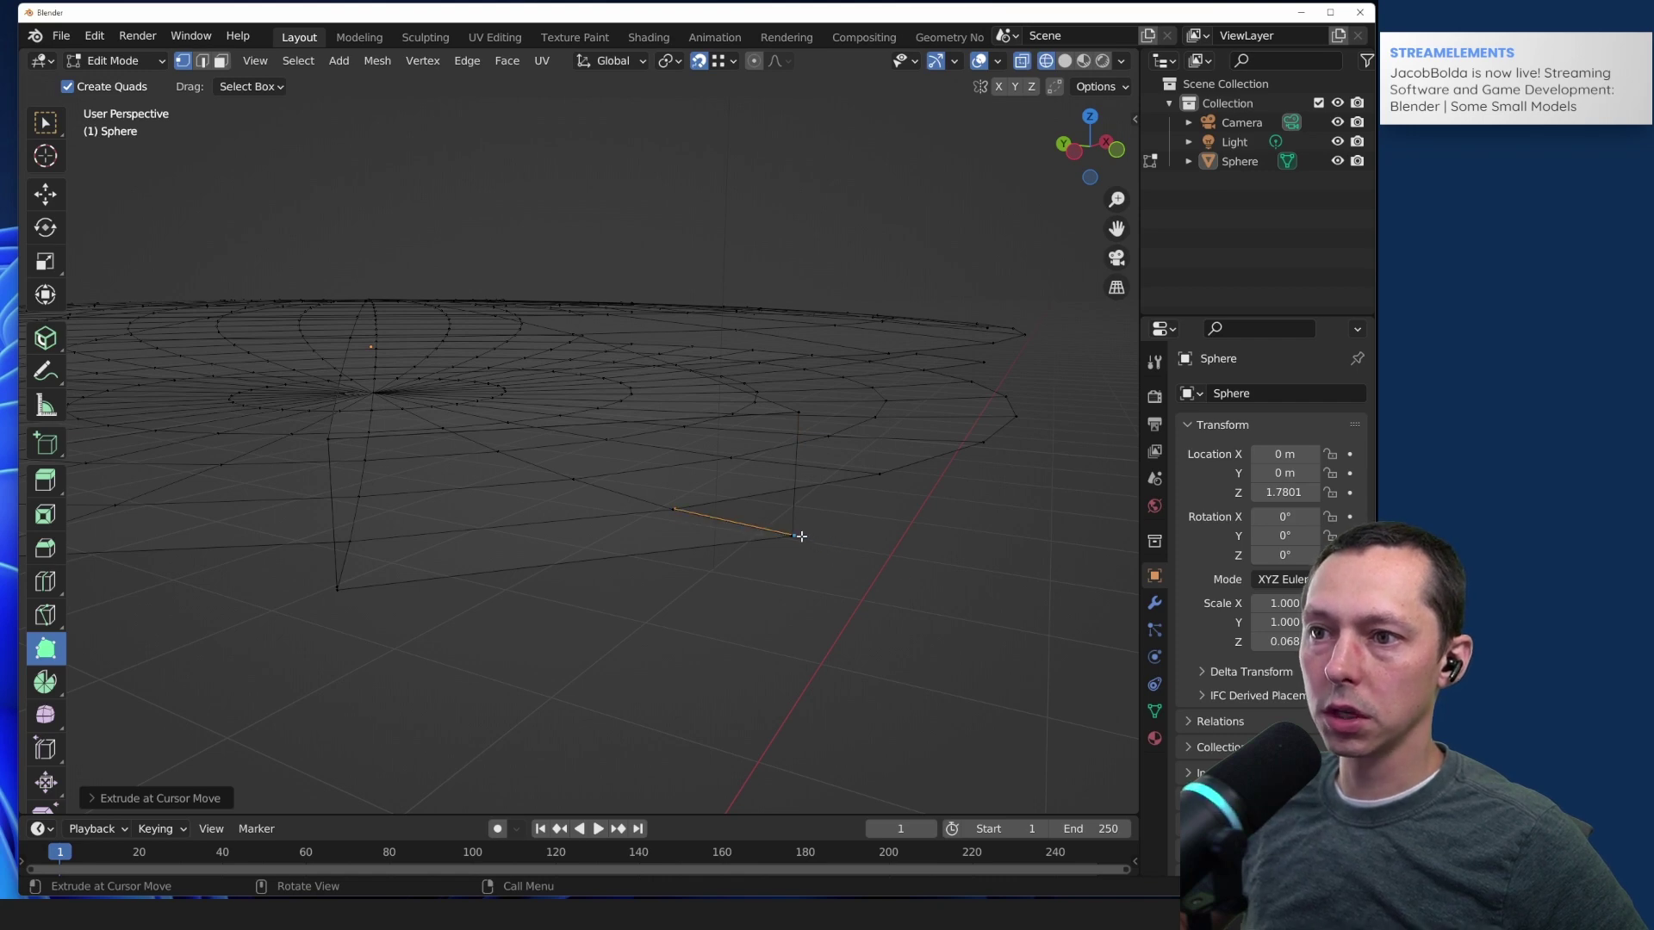
pyautogui.moveTo(801, 536); pyautogui.dragTo(793, 538)
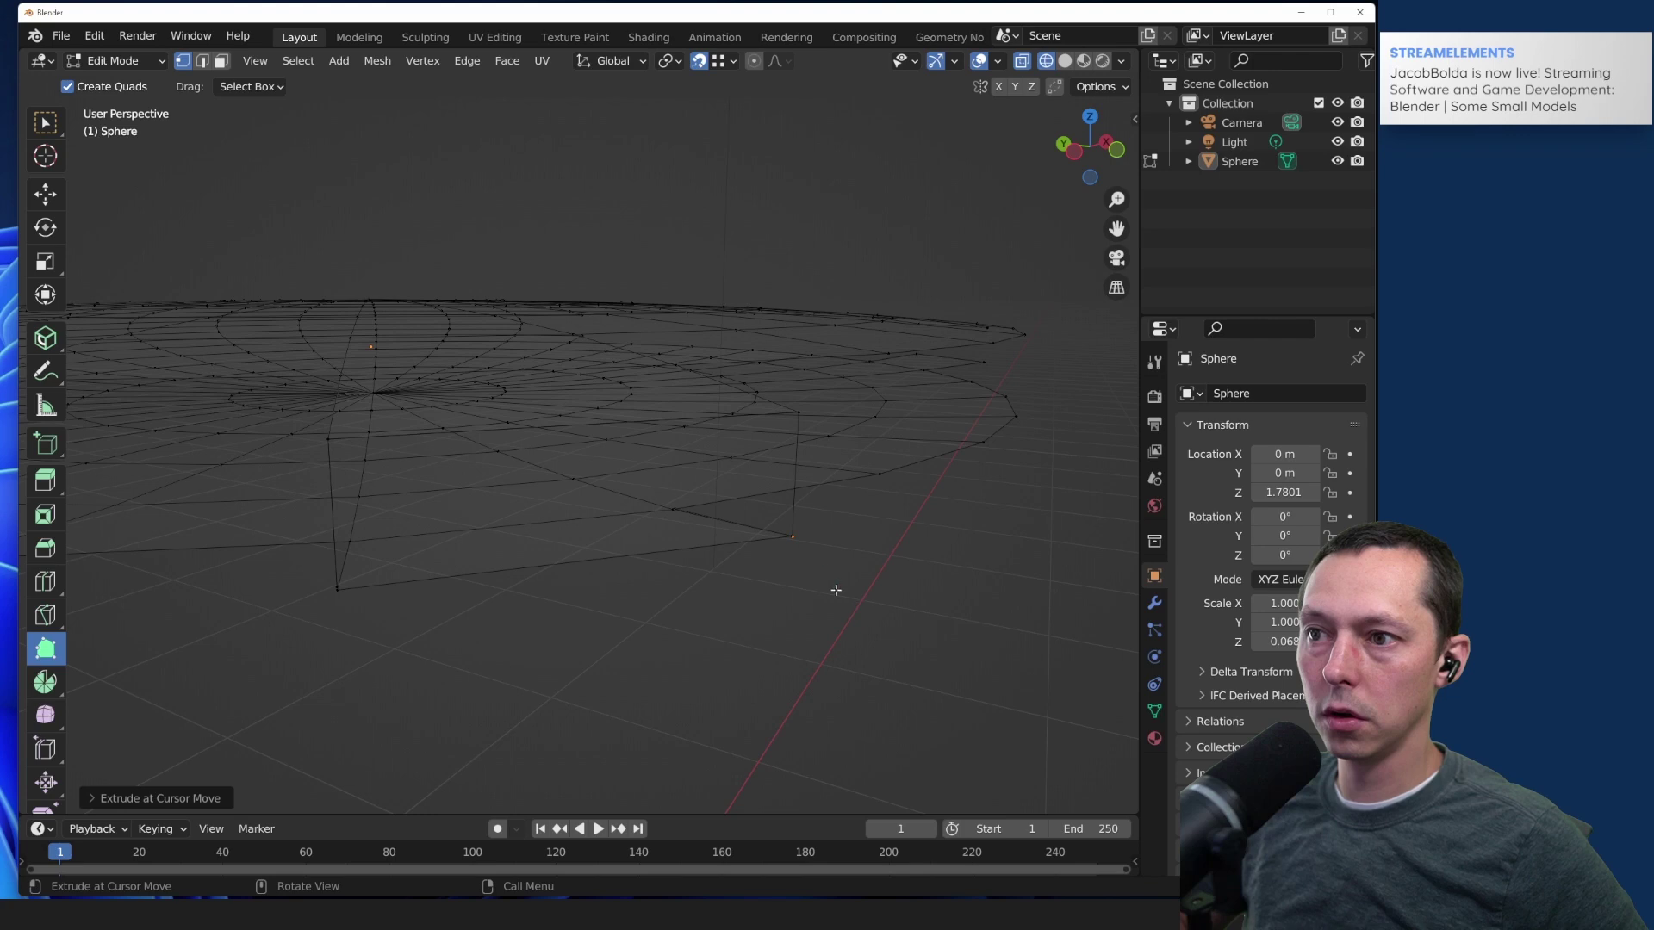
# Step: Delete the extra vertex that was snapped onto the tab's lower outer corner on the positive X side
pyautogui.press('x')
pyautogui.click(840, 522)
pyautogui.hotkey('ctrl', 'z')
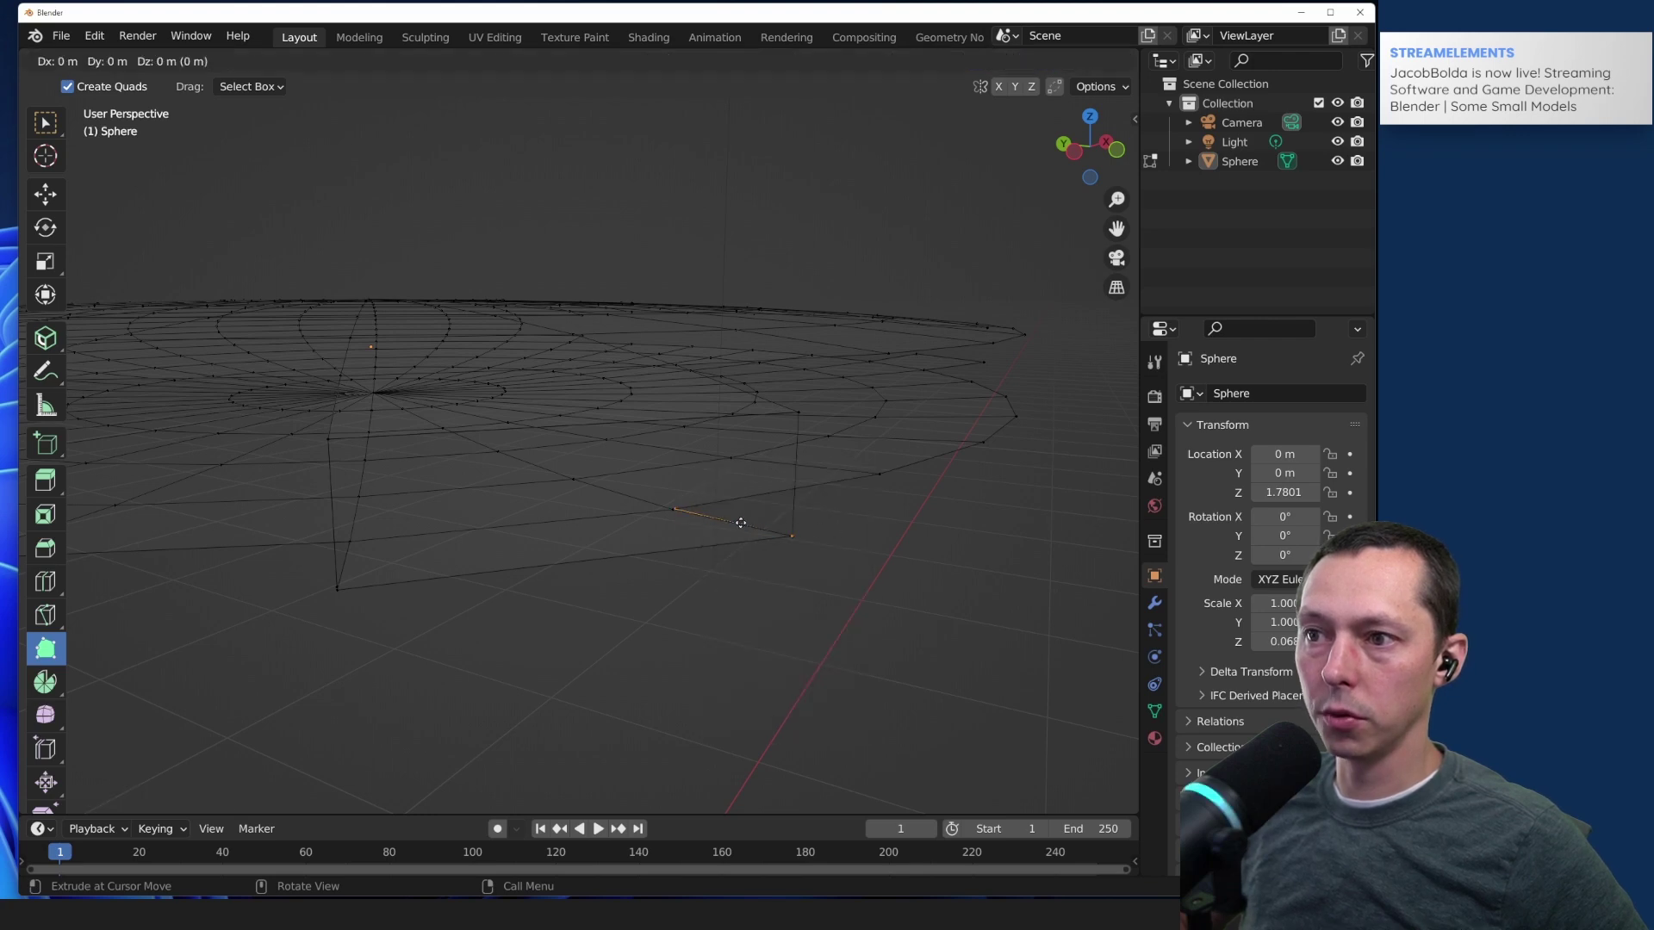
pyautogui.press('x')
pyautogui.click(768, 529)
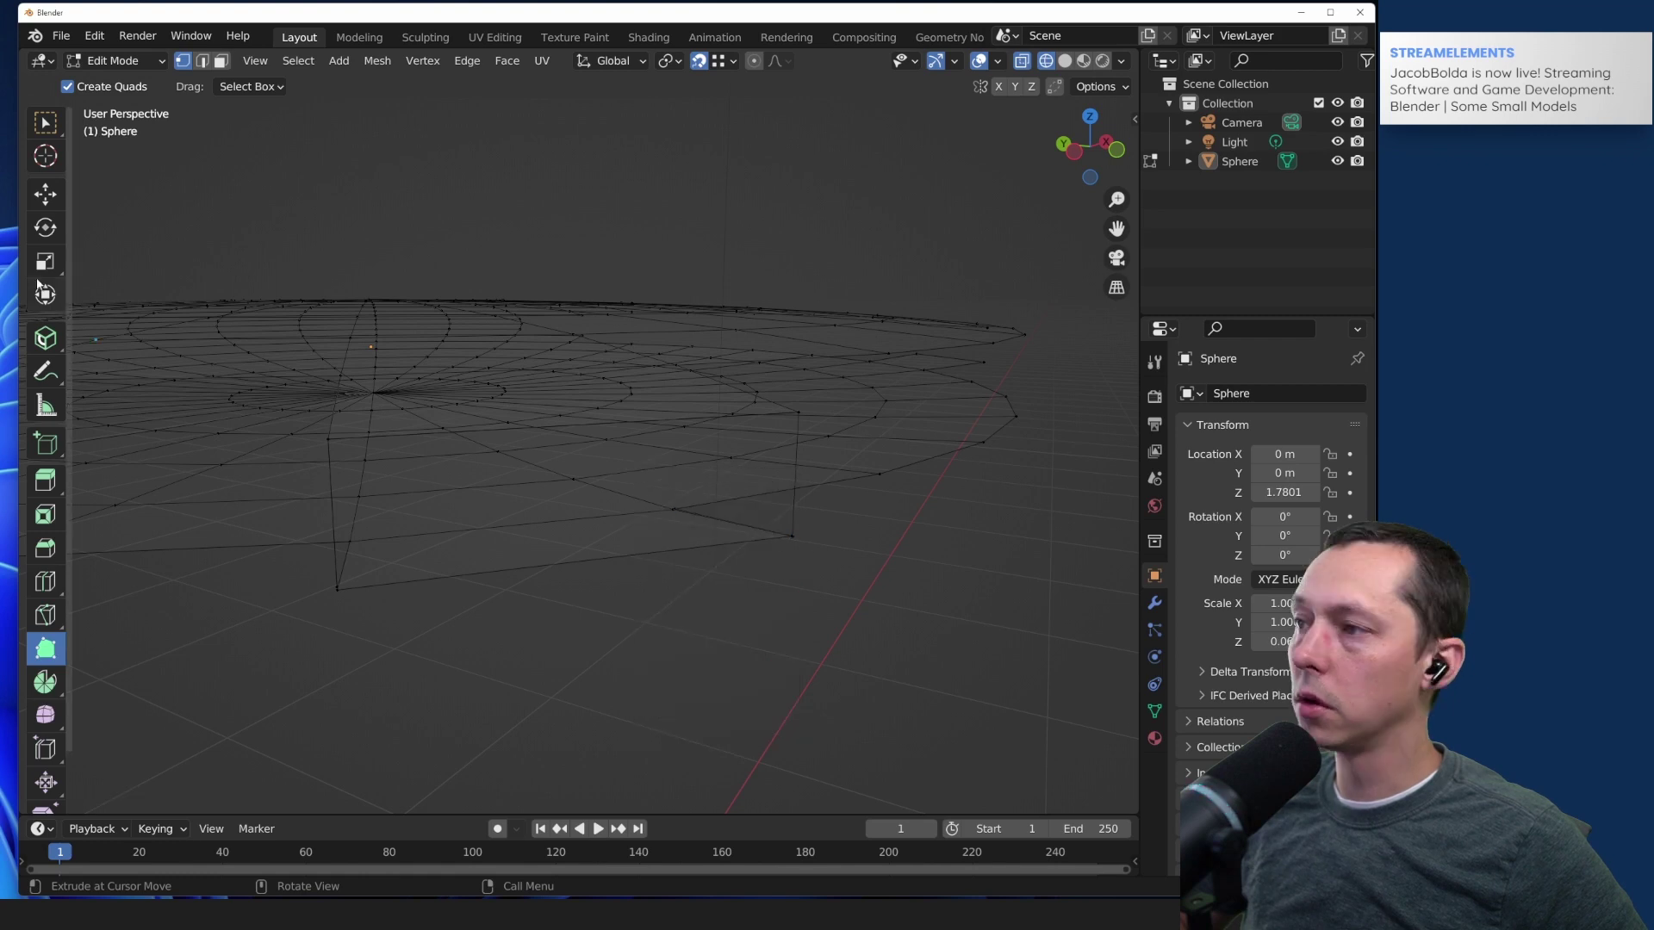
# Step: Switch to the Select tool and edge select mode, and delete the tab's lower side edge running to the outer corner on the positive X side
pyautogui.click(45, 122)
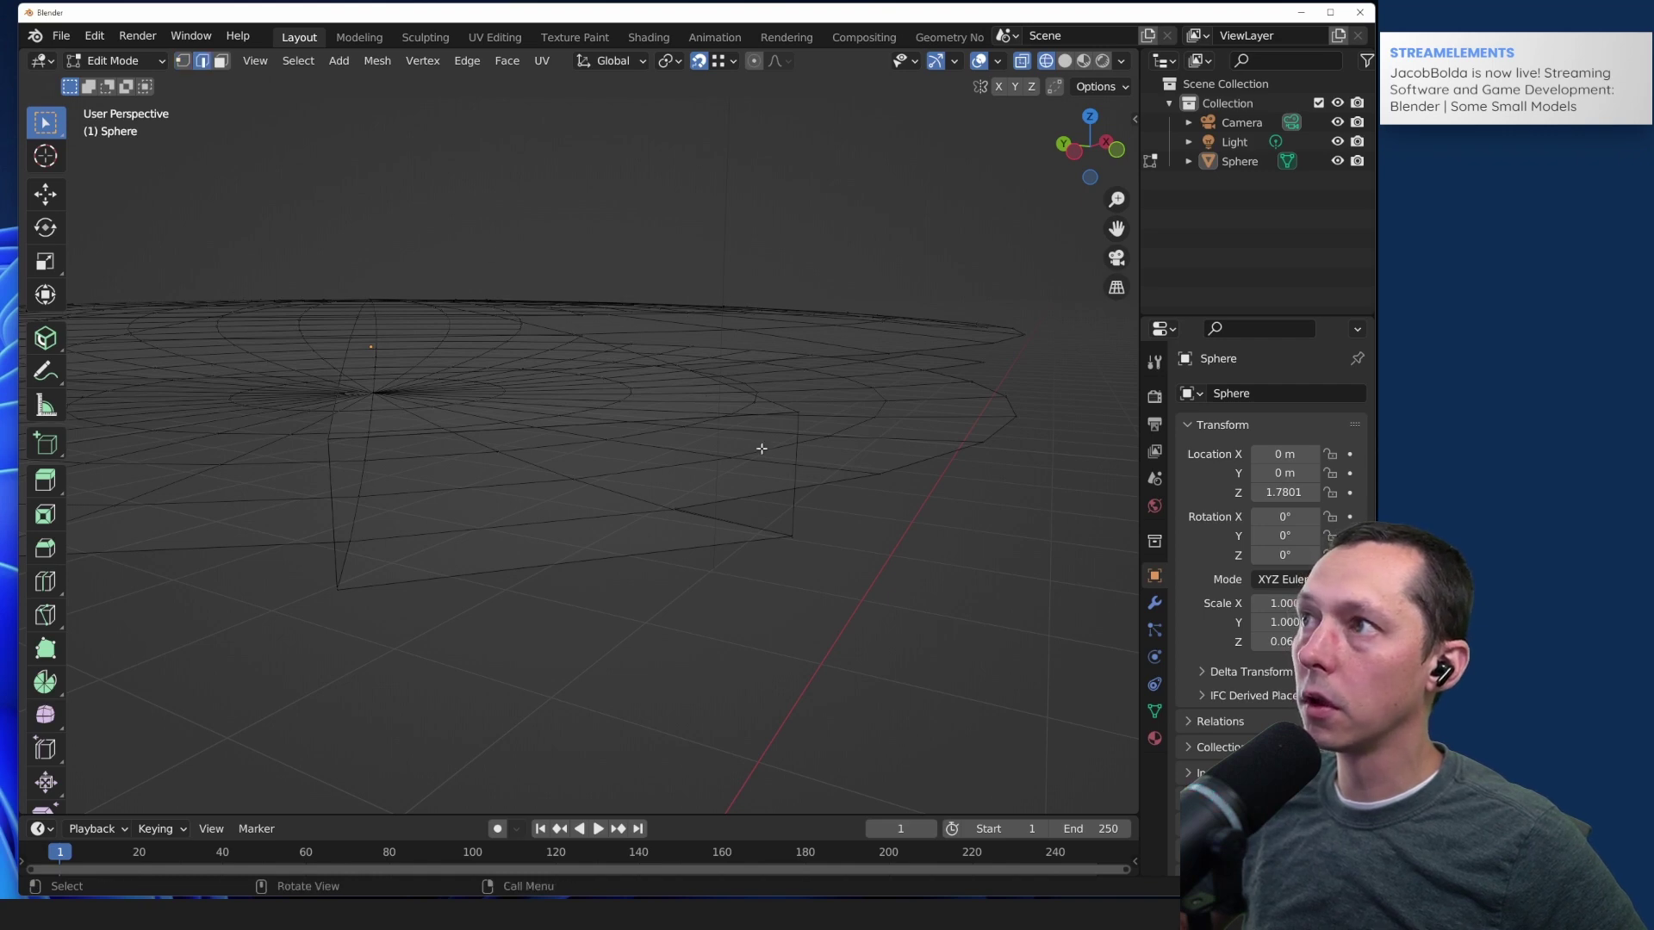
pyautogui.click(766, 517)
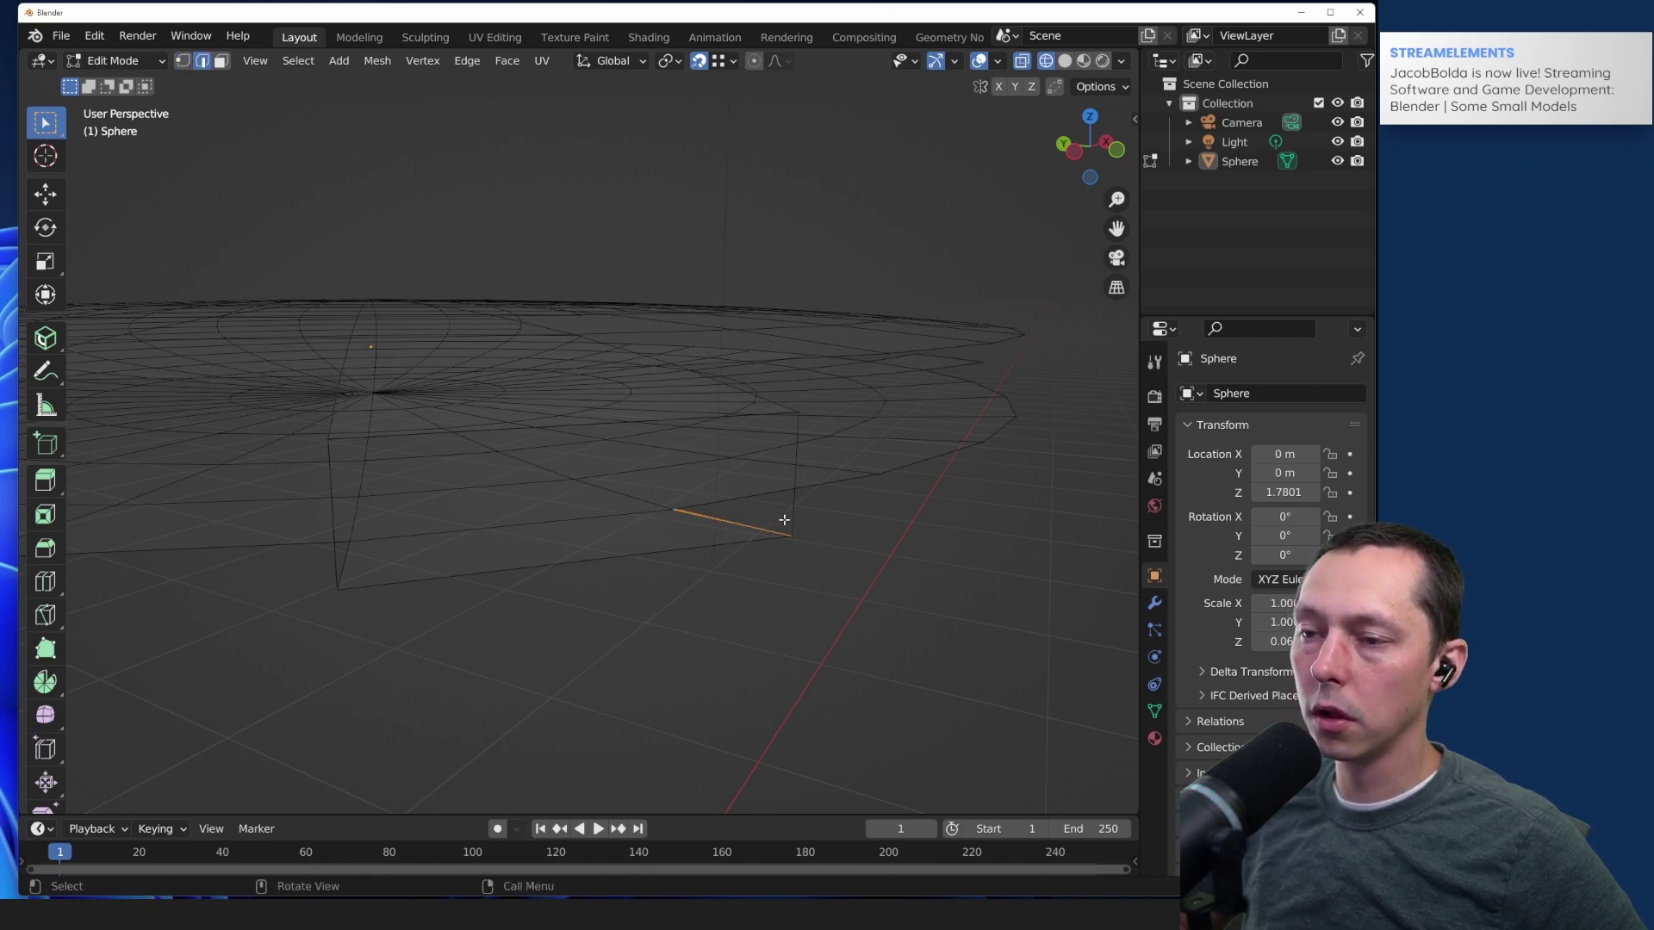
pyautogui.click(748, 519)
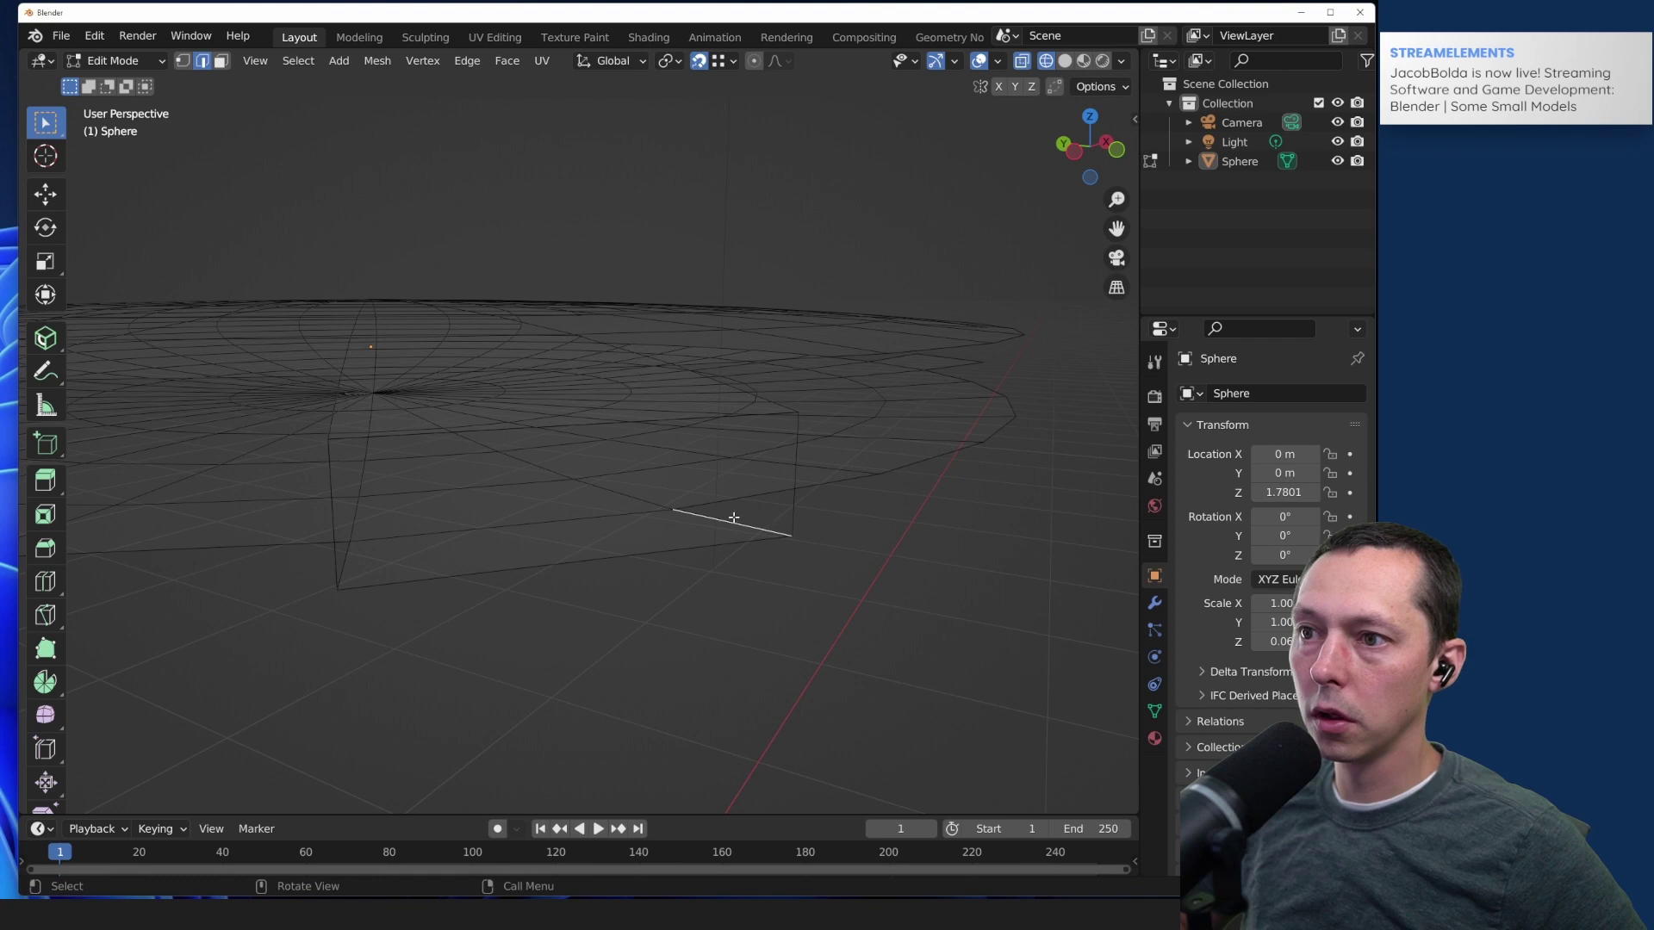
pyautogui.press('x')
pyautogui.click(763, 522)
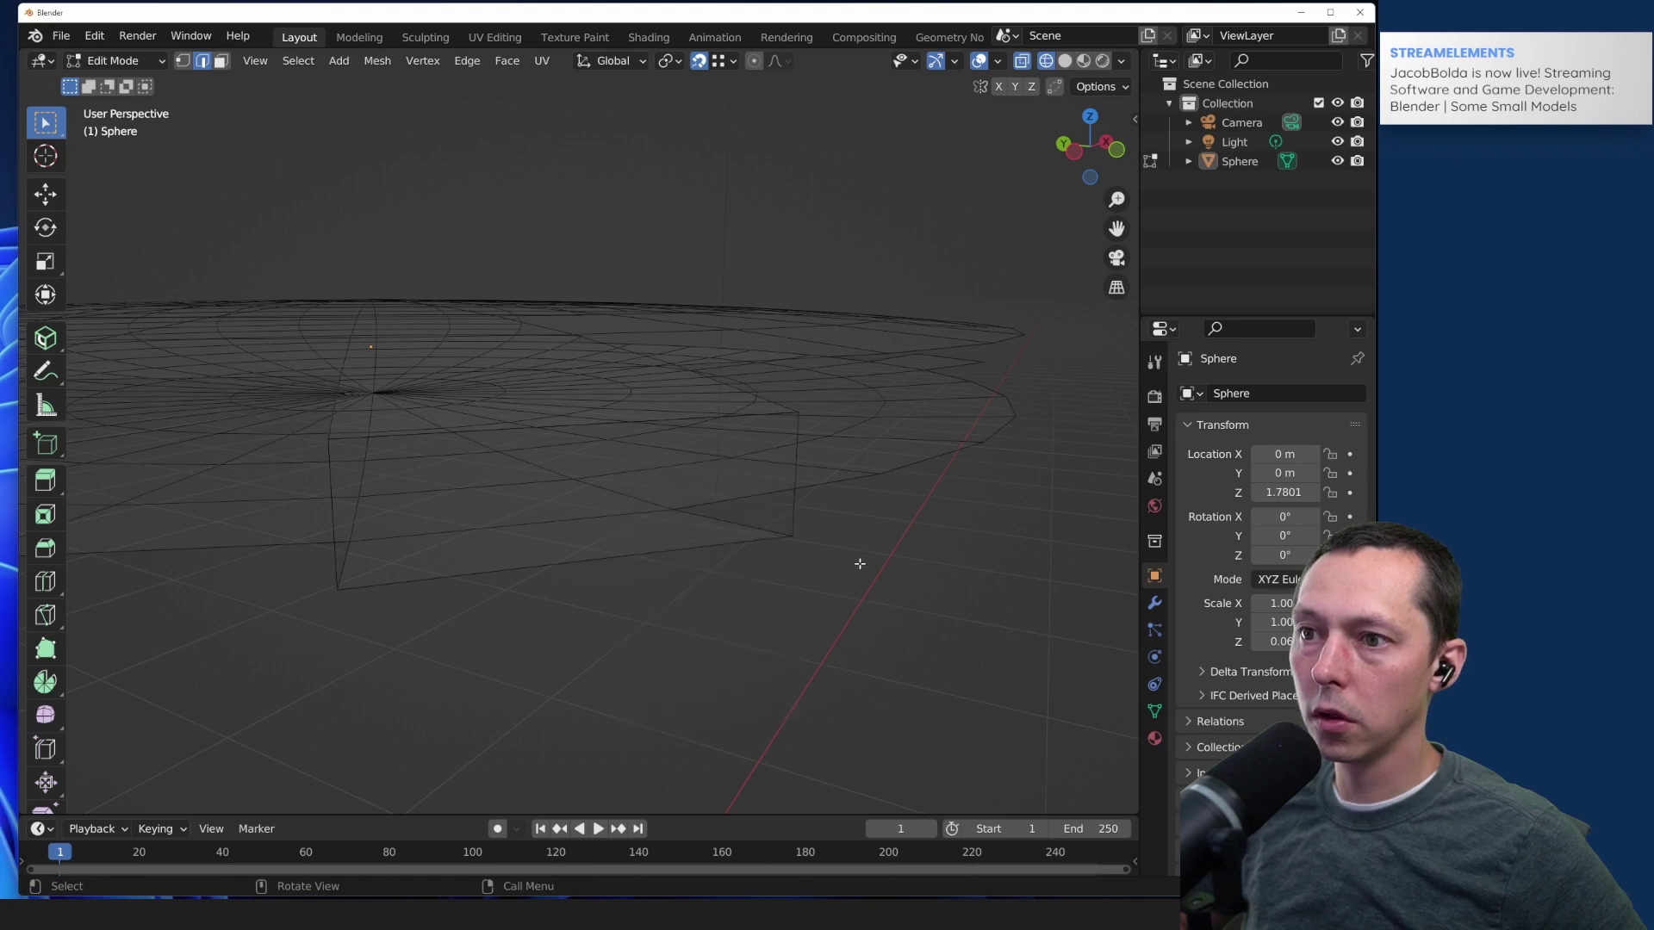
# Step: Check the vertical edge at the tab's opposite outer corner and review the transform orientation and snapping options
pyautogui.moveTo(860, 564); pyautogui.dragTo(839, 562, button='middle')
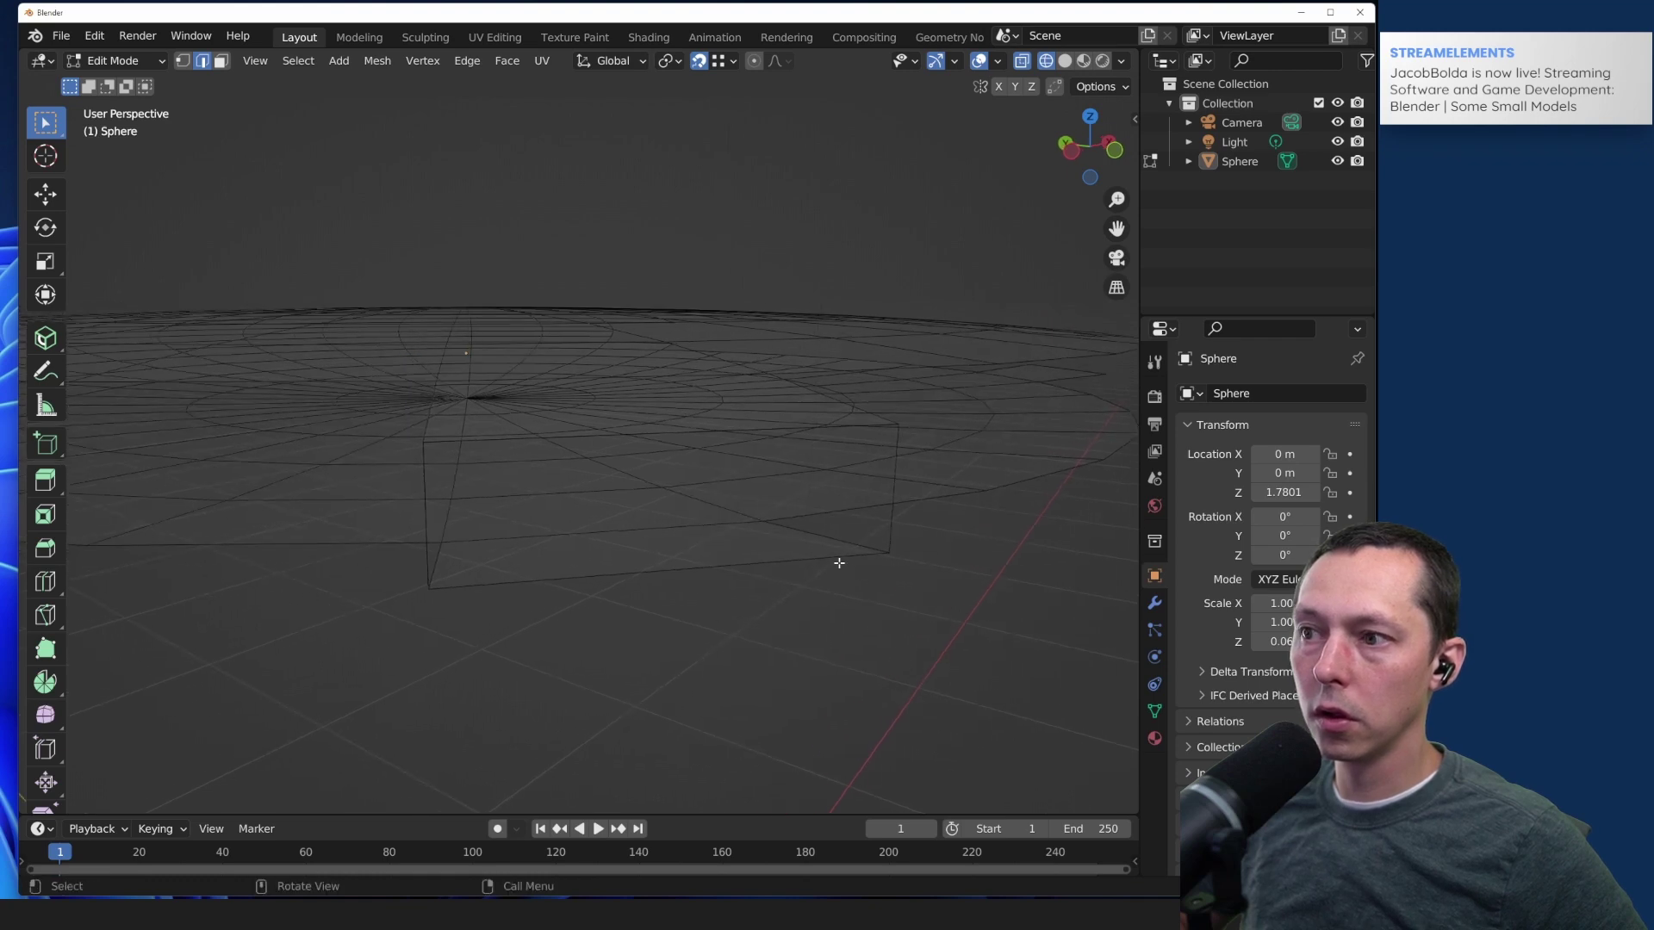
pyautogui.click(427, 572)
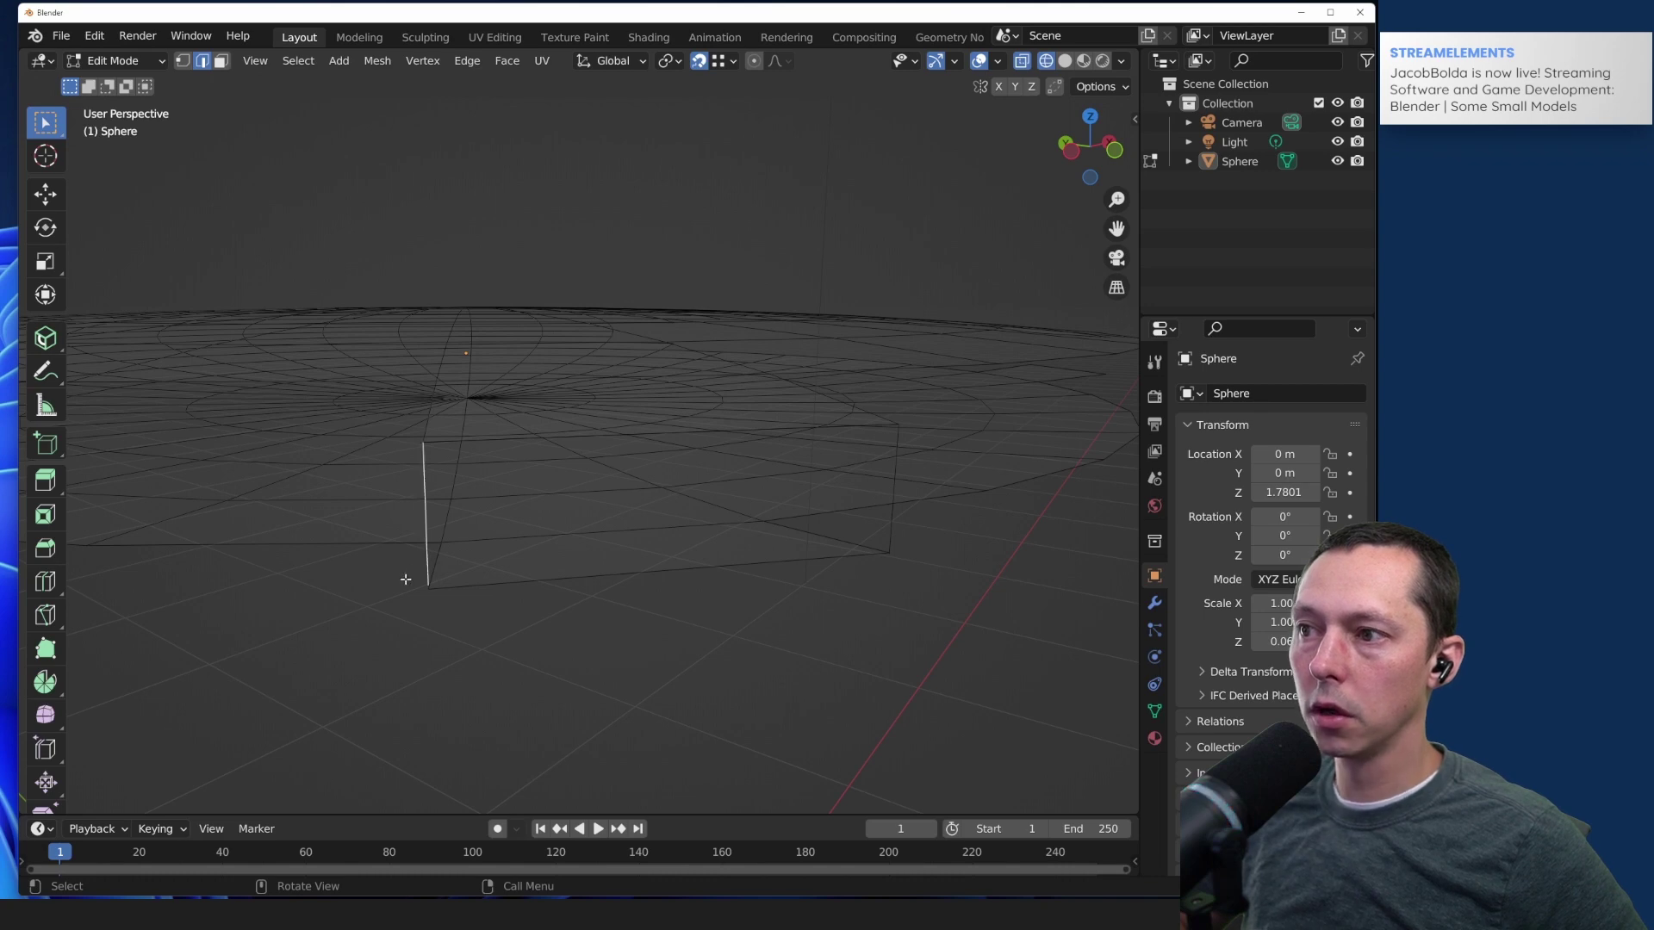
pyautogui.click(391, 541)
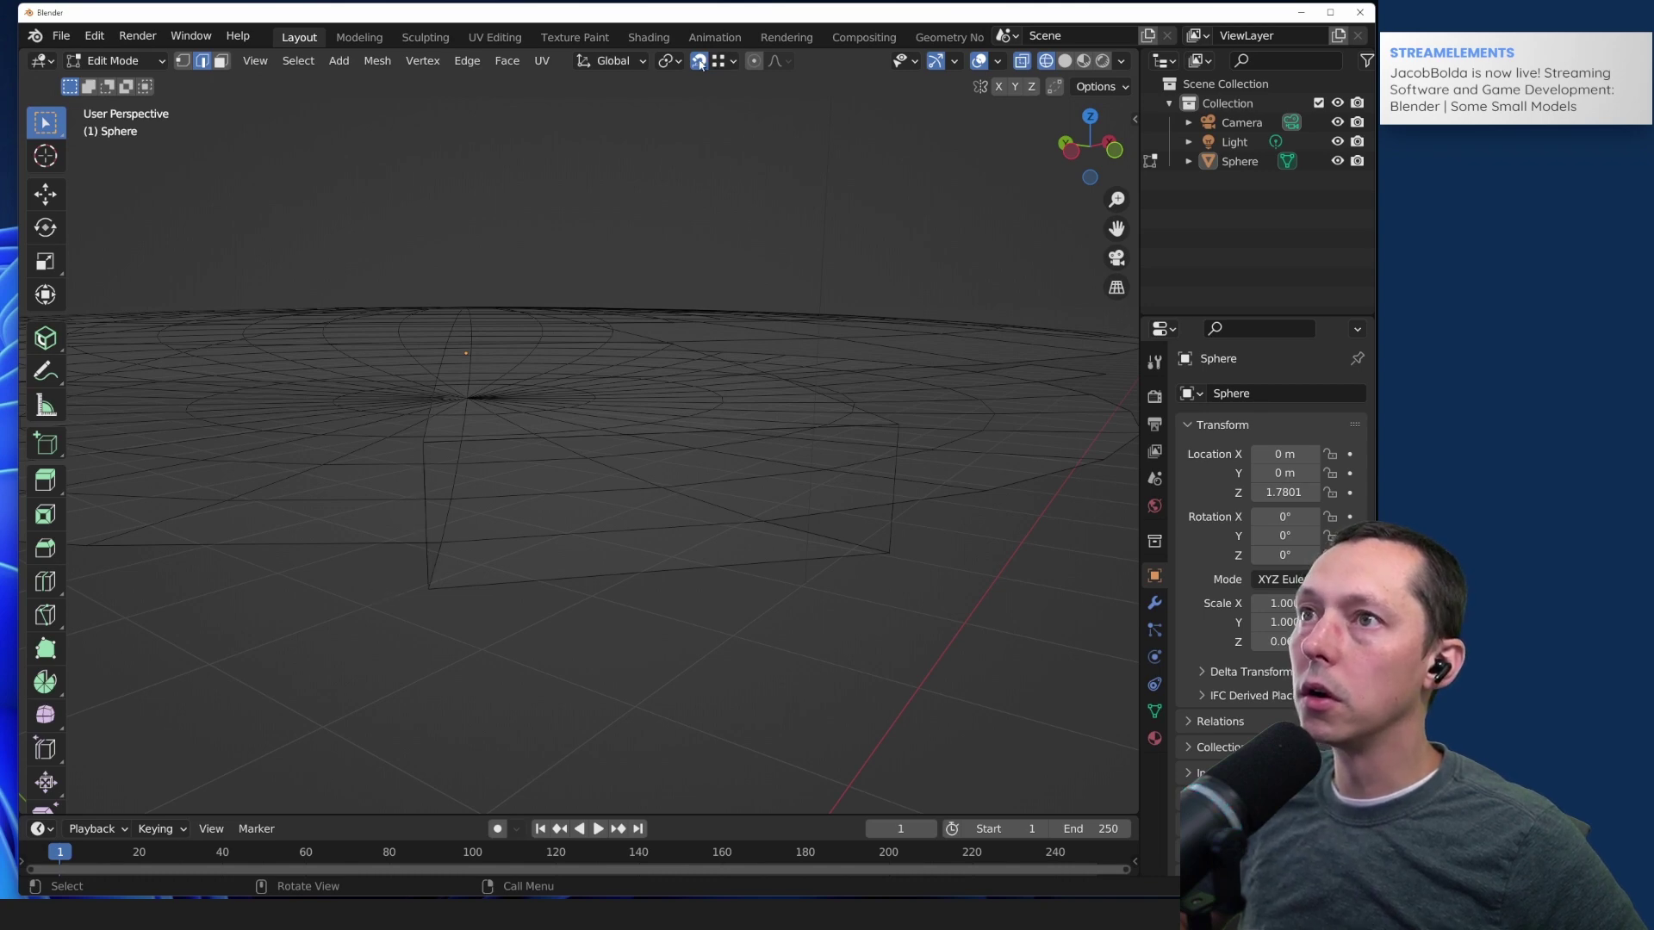
pyautogui.click(662, 63)
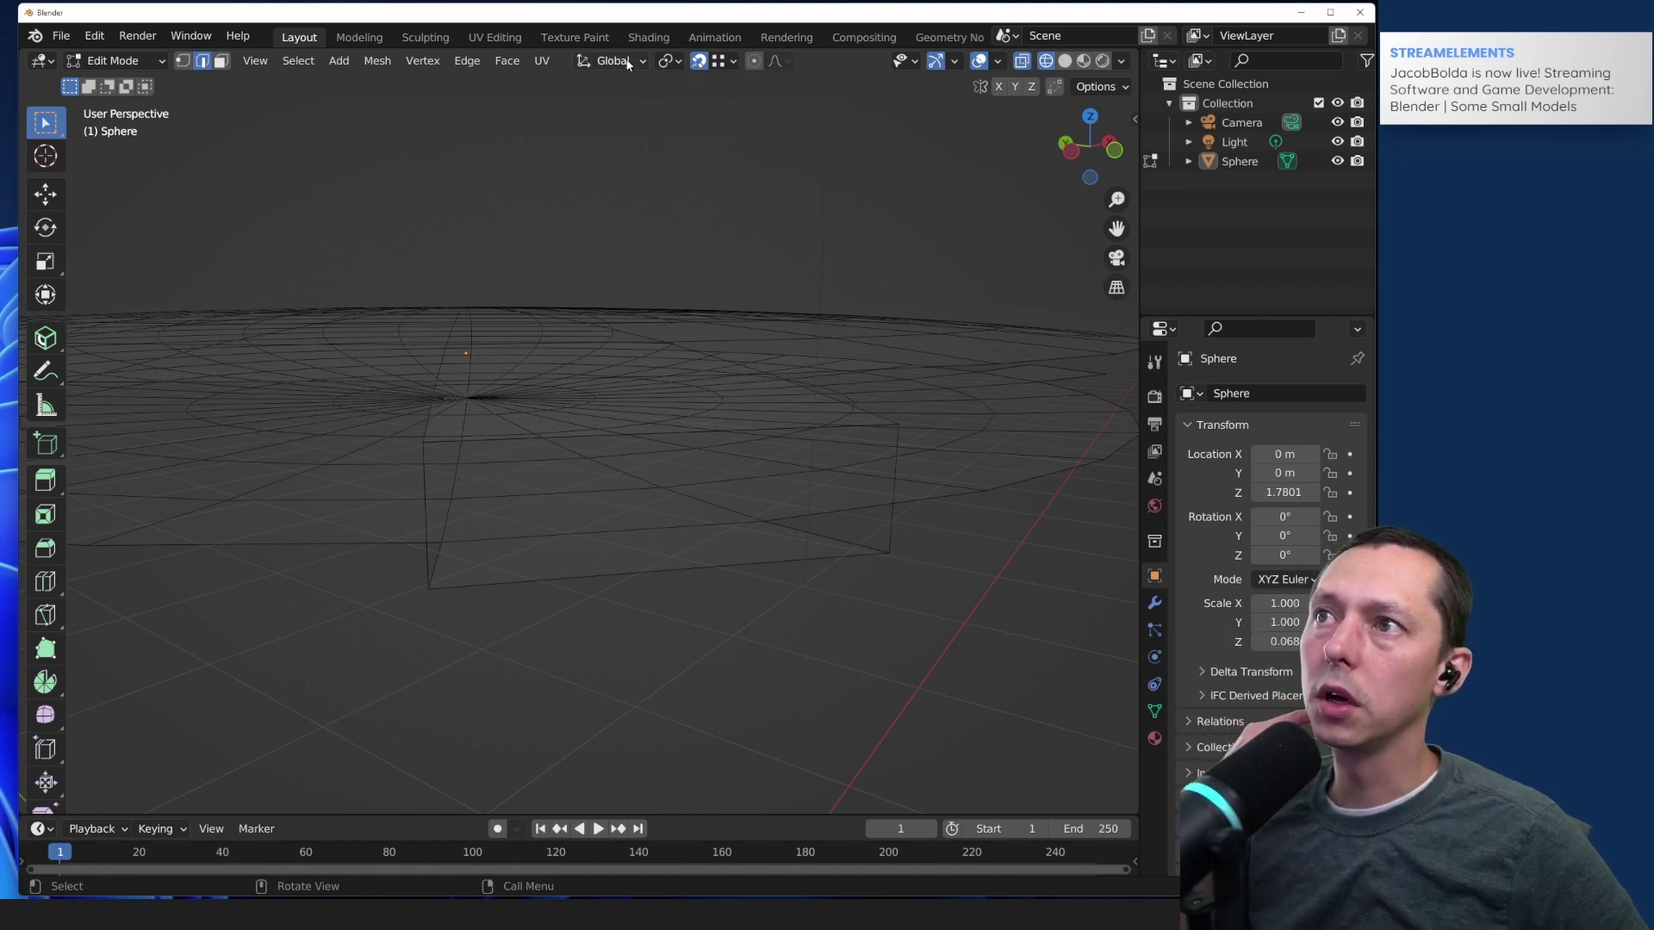
pyautogui.click(627, 62)
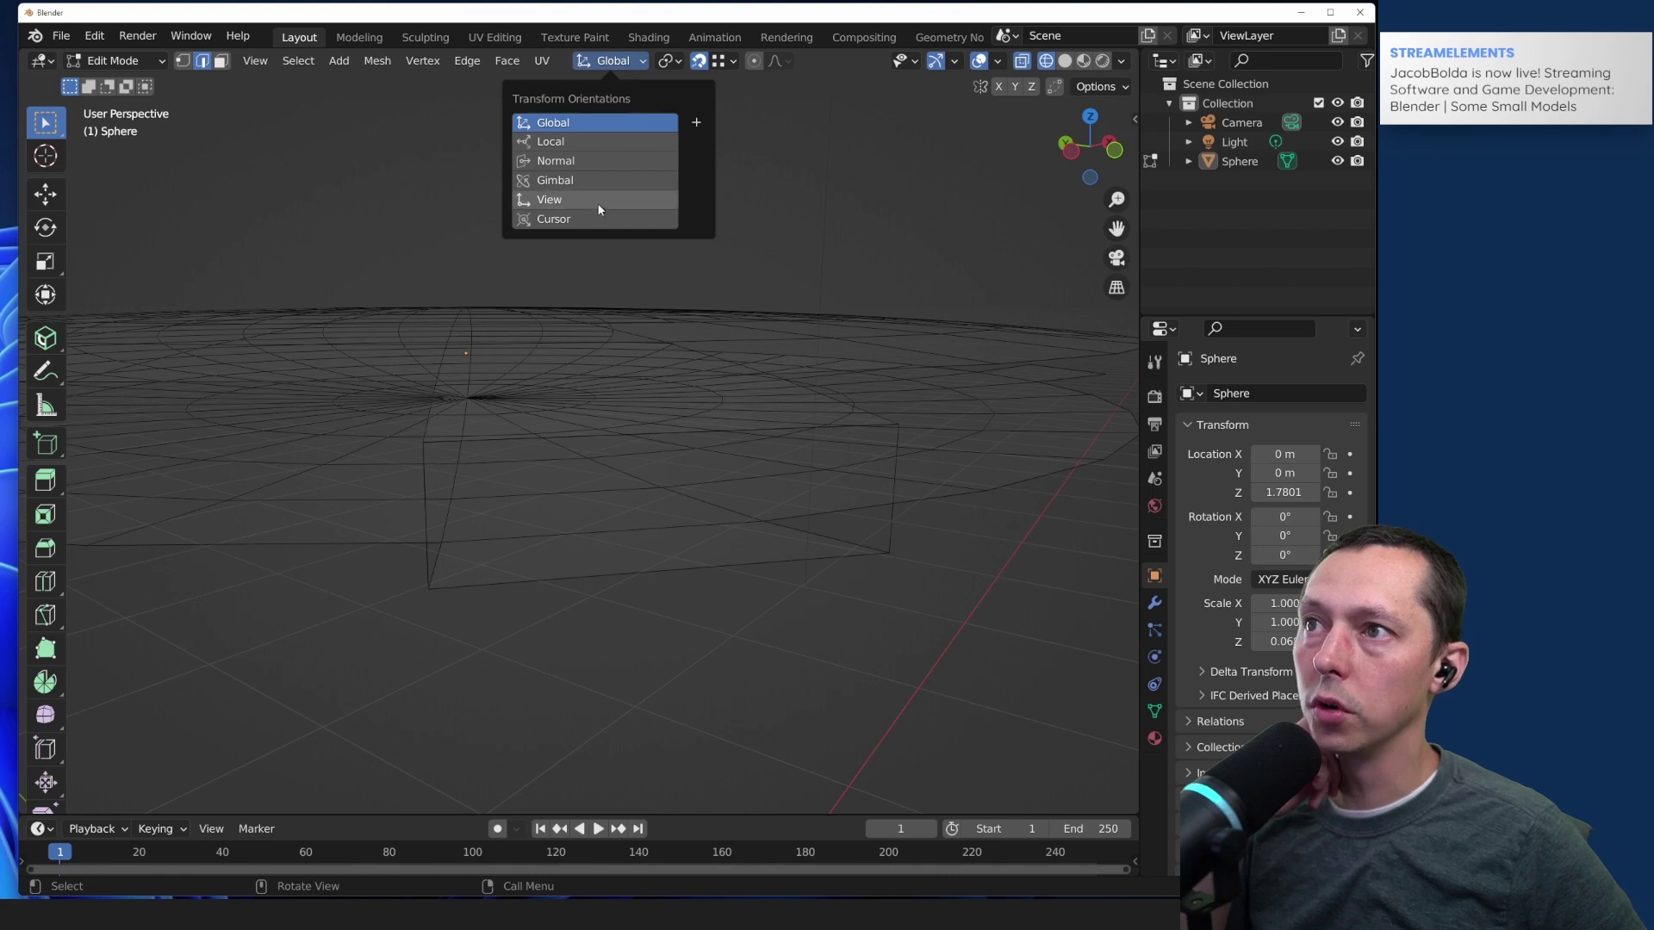
pyautogui.click(734, 63)
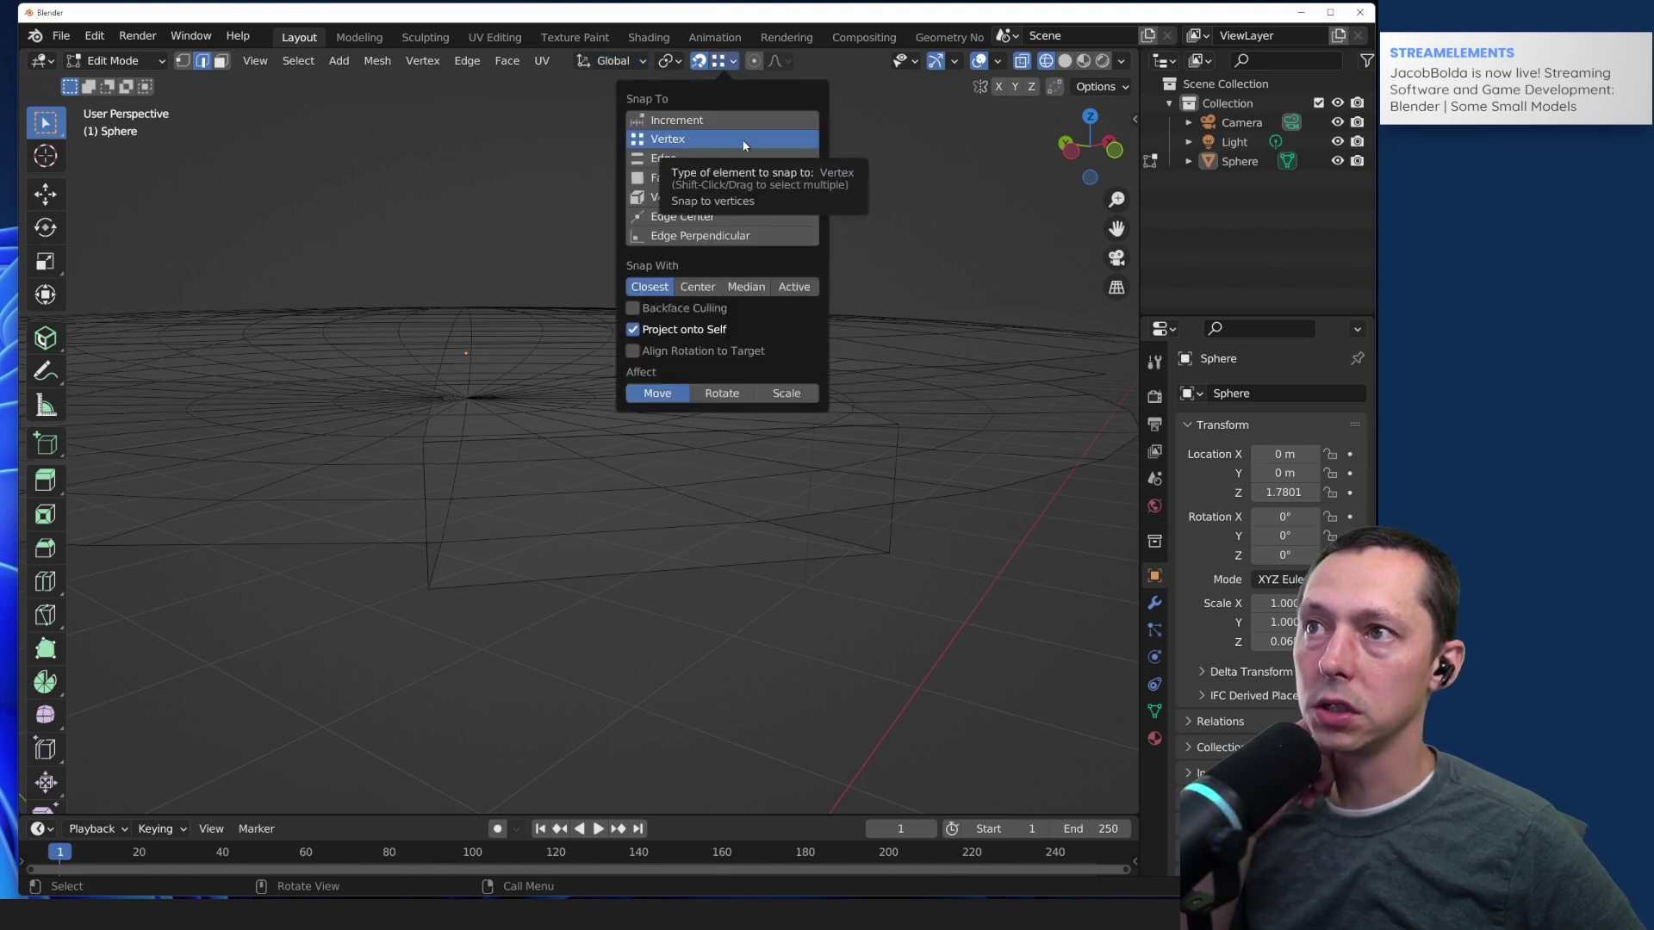
pyautogui.click(732, 65)
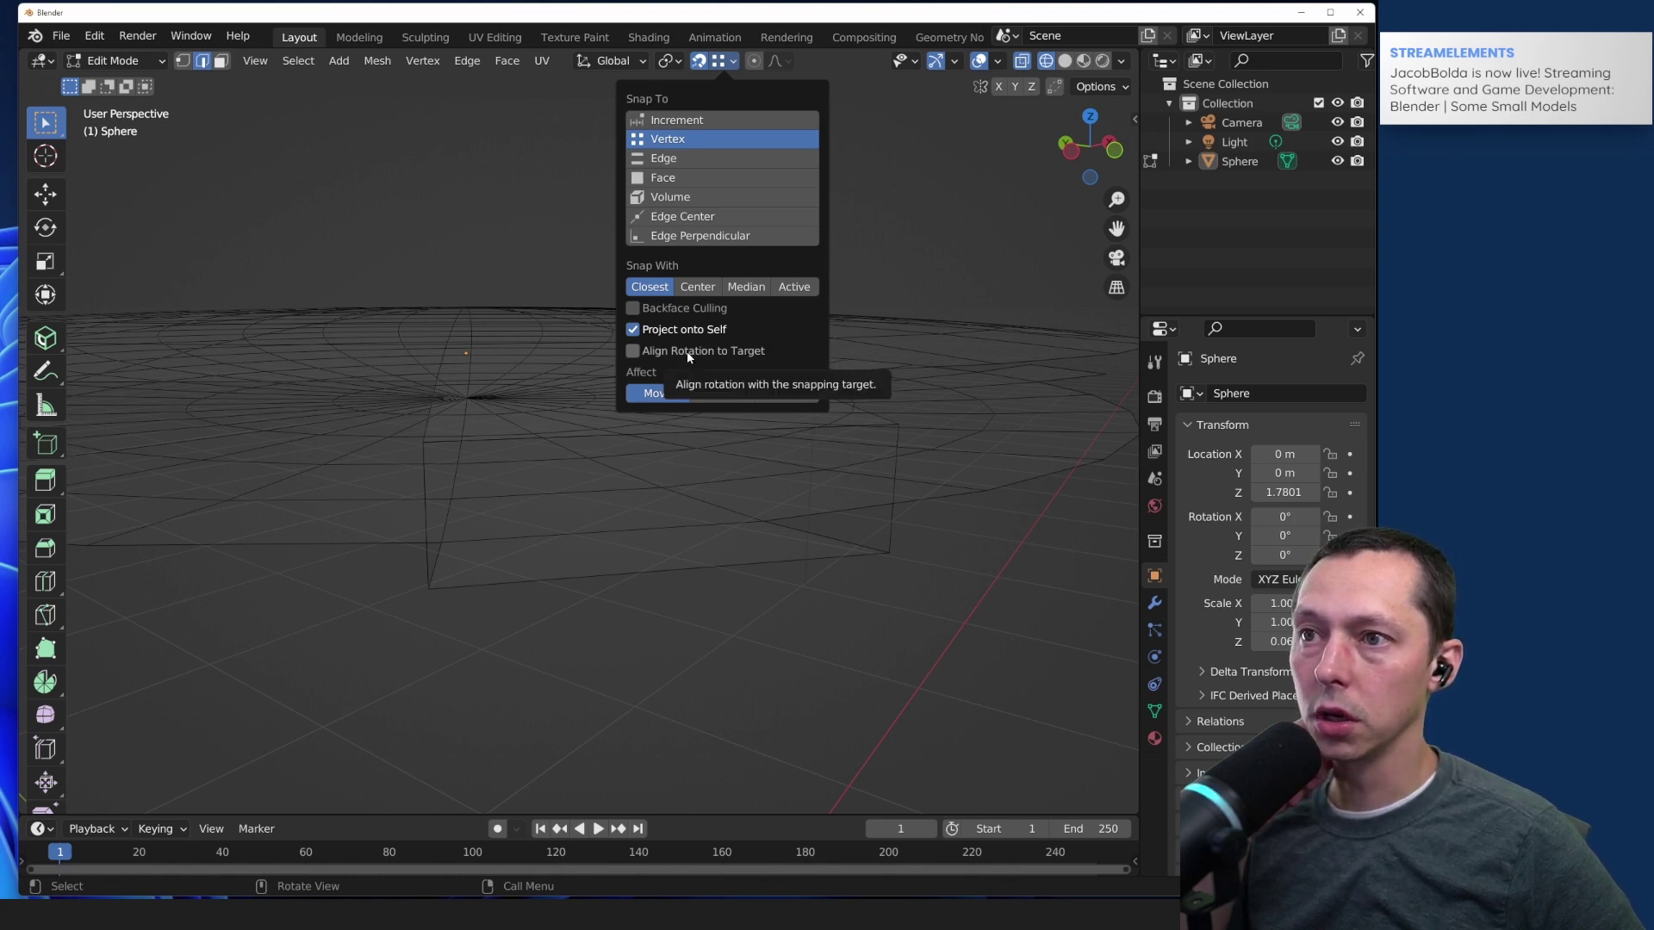
pyautogui.click(734, 62)
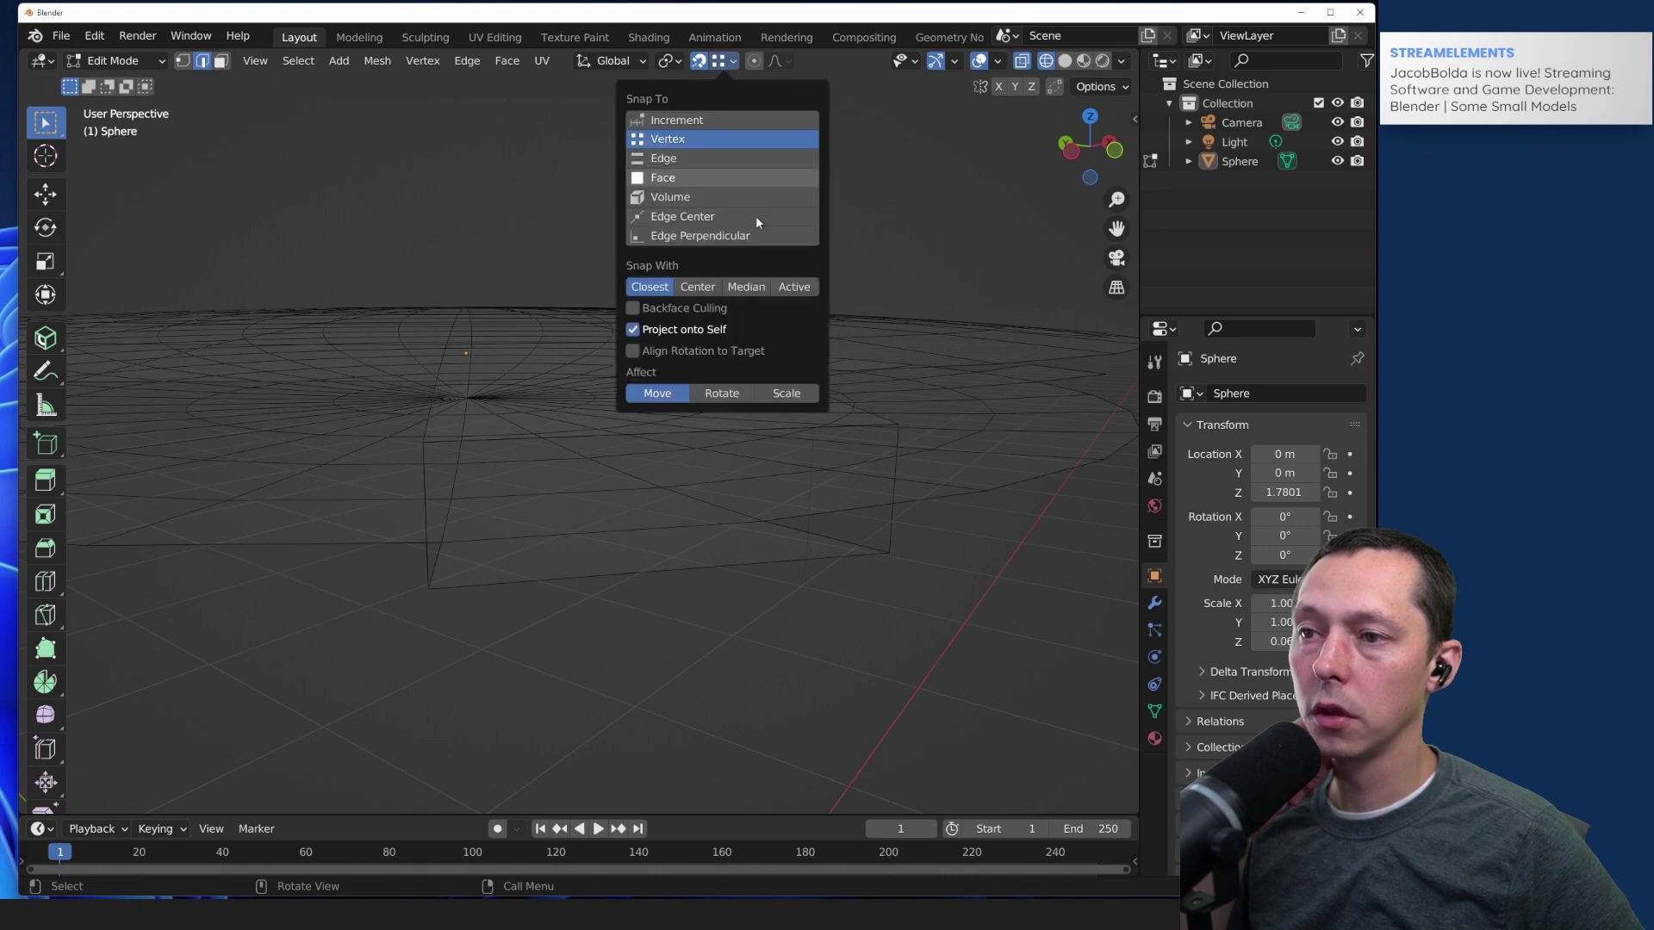
pyautogui.keyDown('shift'); pyautogui.click(724, 395); pyautogui.keyUp('shift')
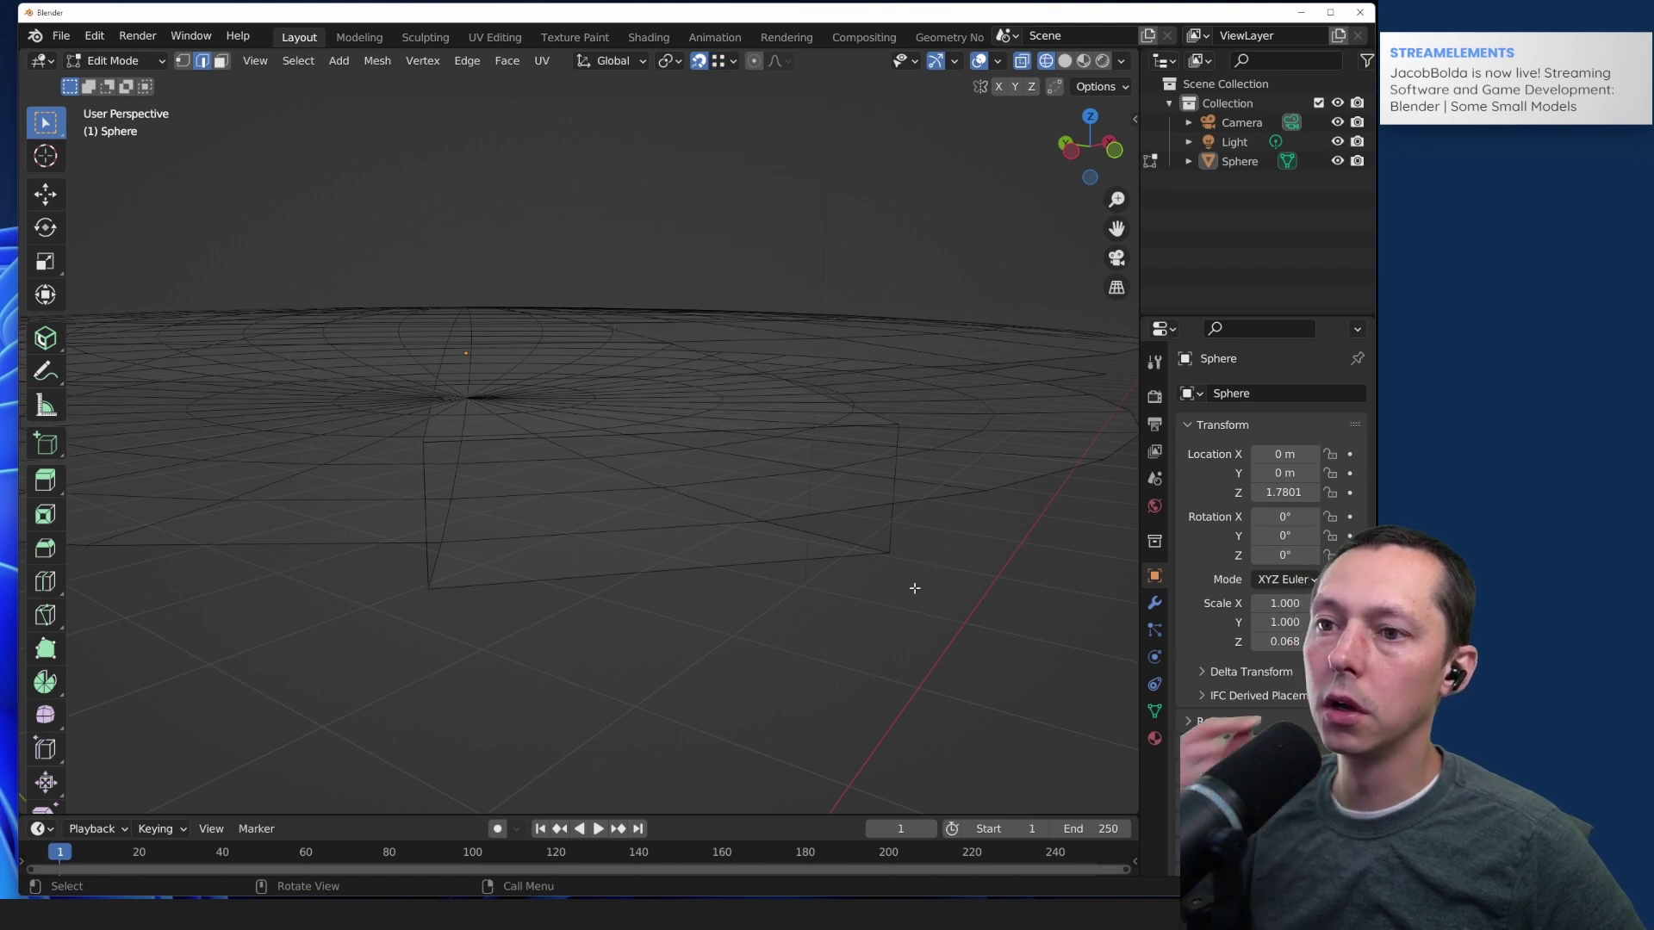
# Step: In vertex select mode, select only the loose vertex at the tab's lower outer corner on the negative X side and move it outward off the corner
pyautogui.click(424, 557)
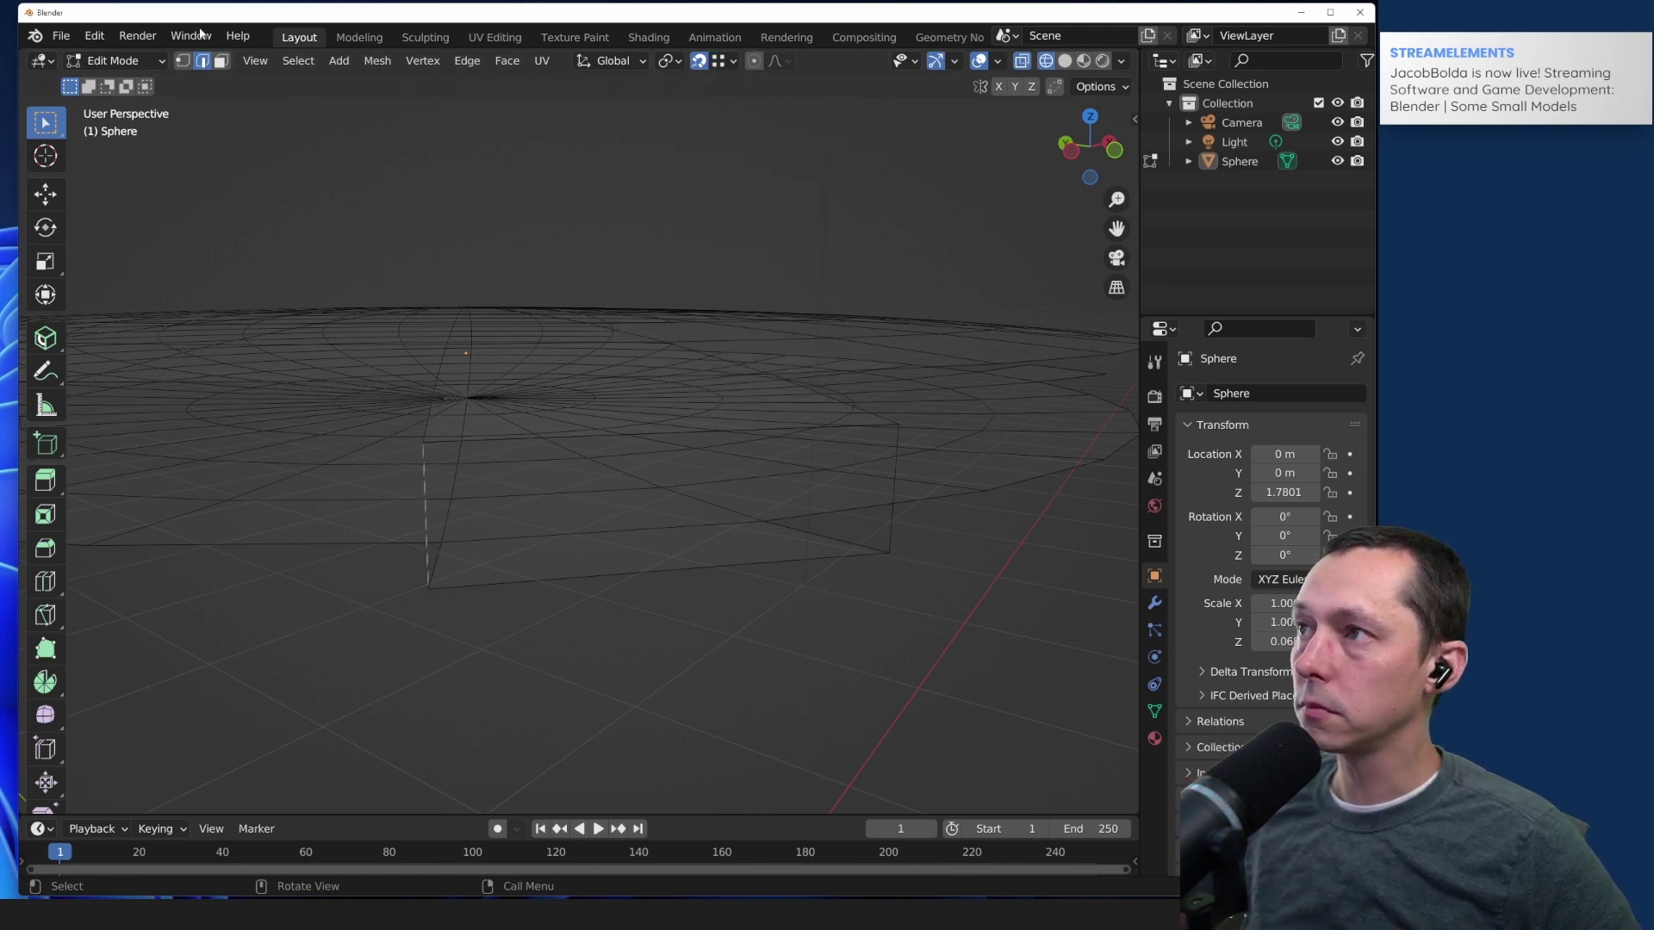
pyautogui.click(182, 62)
pyautogui.click(429, 588)
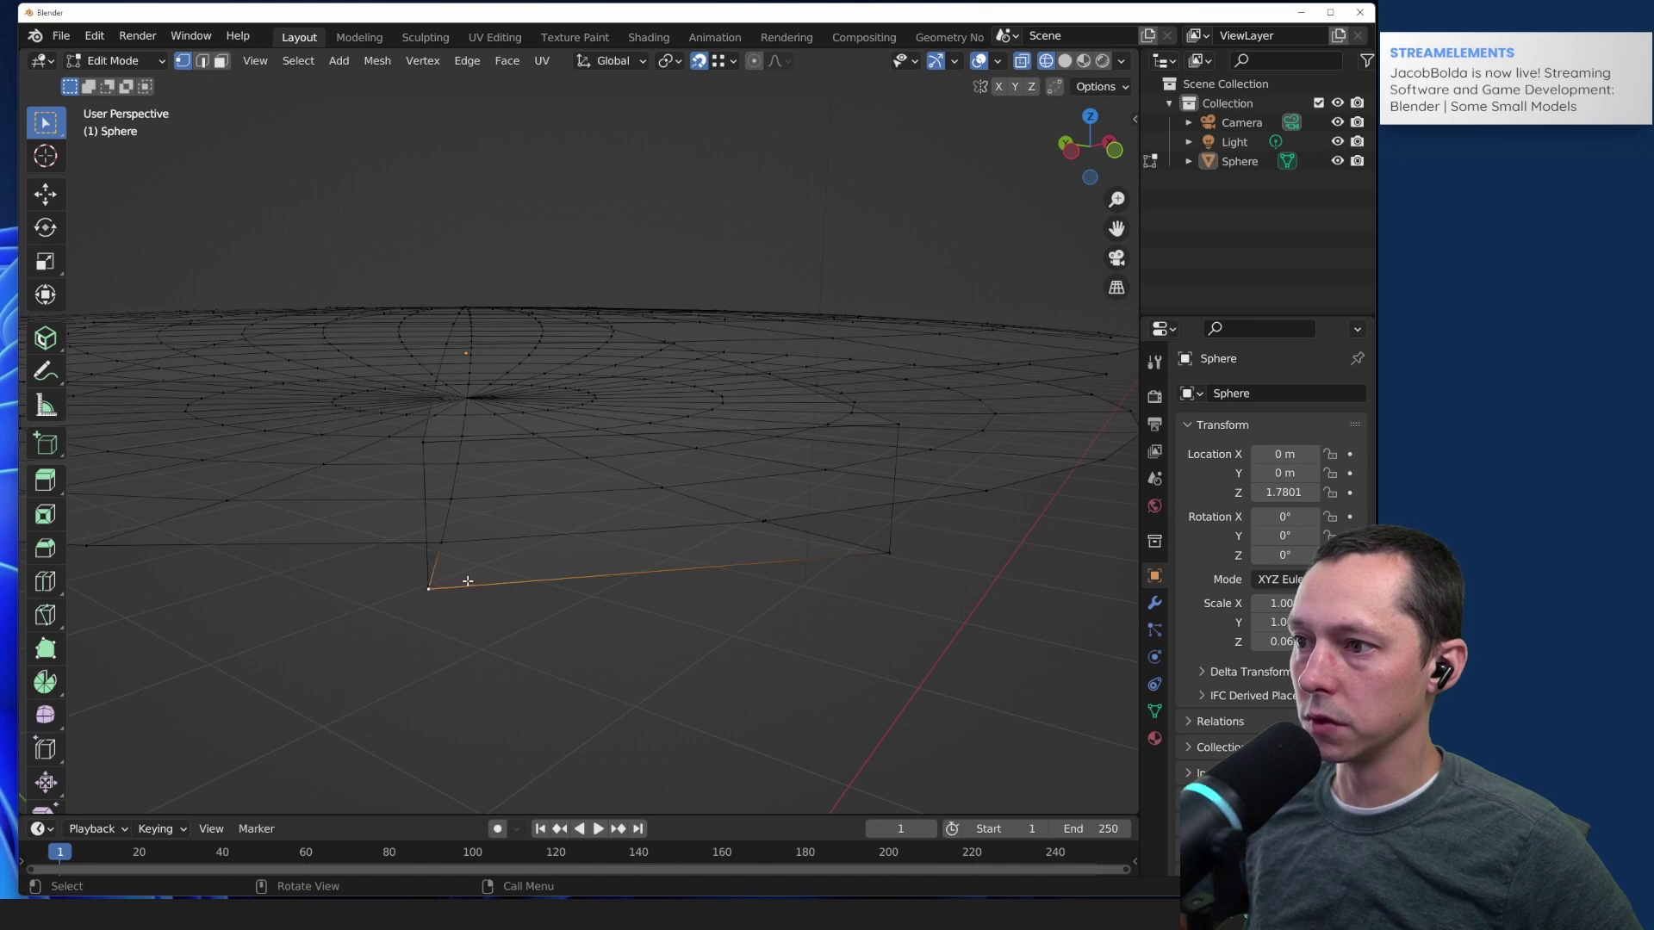
pyautogui.click(417, 602)
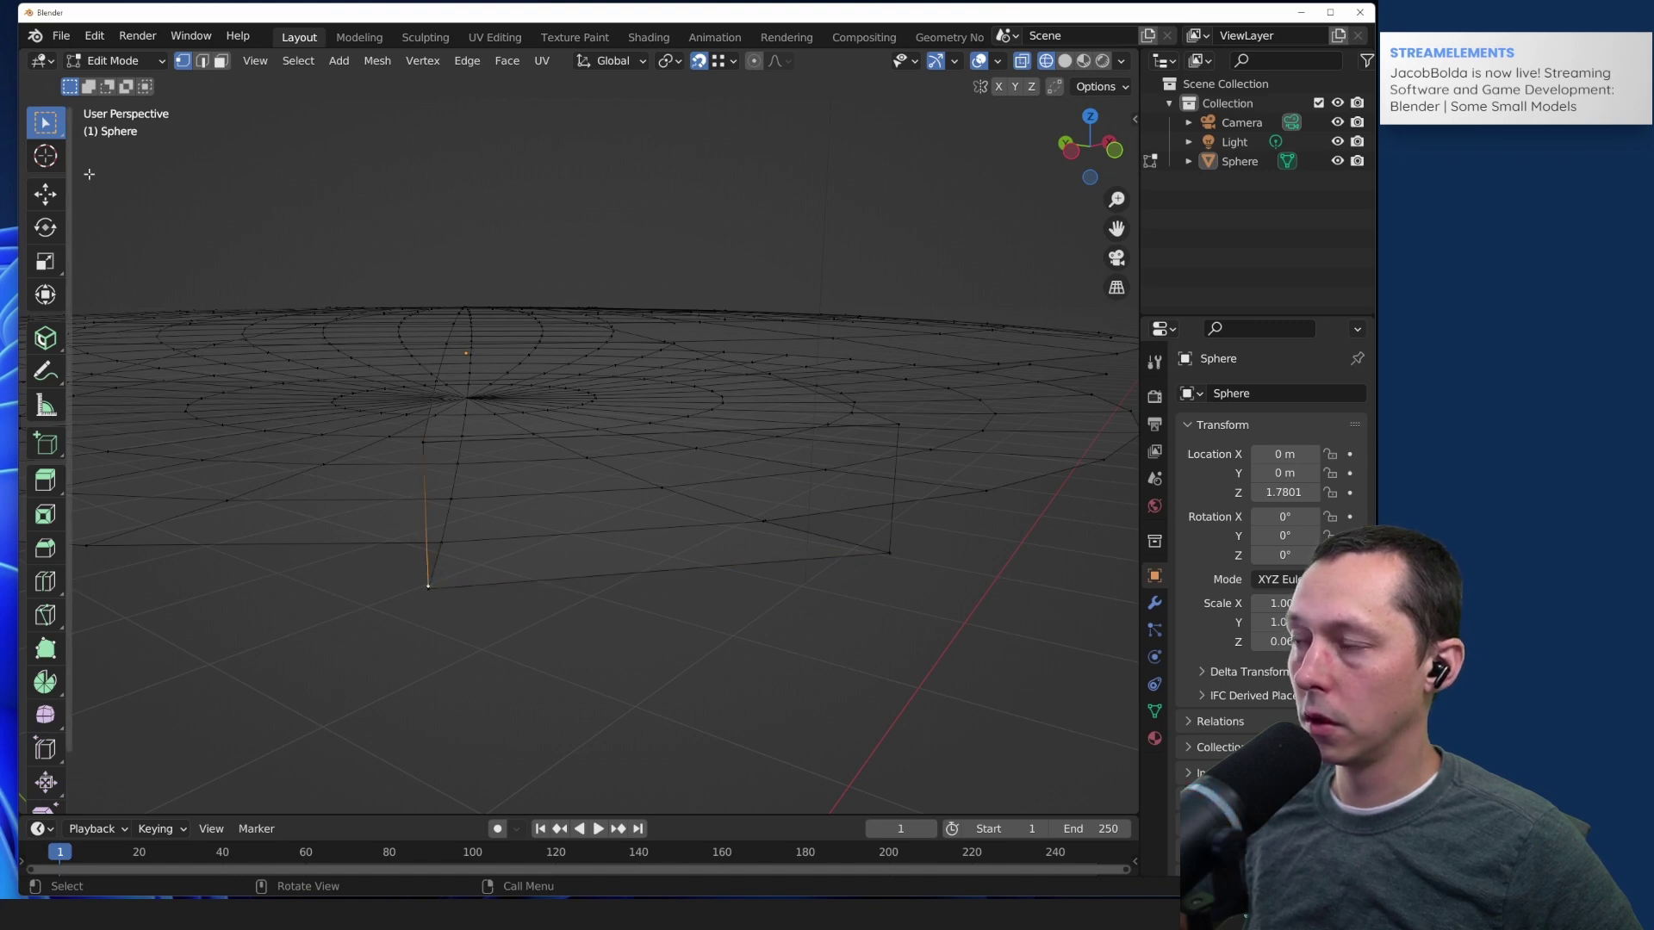
pyautogui.click(45, 193)
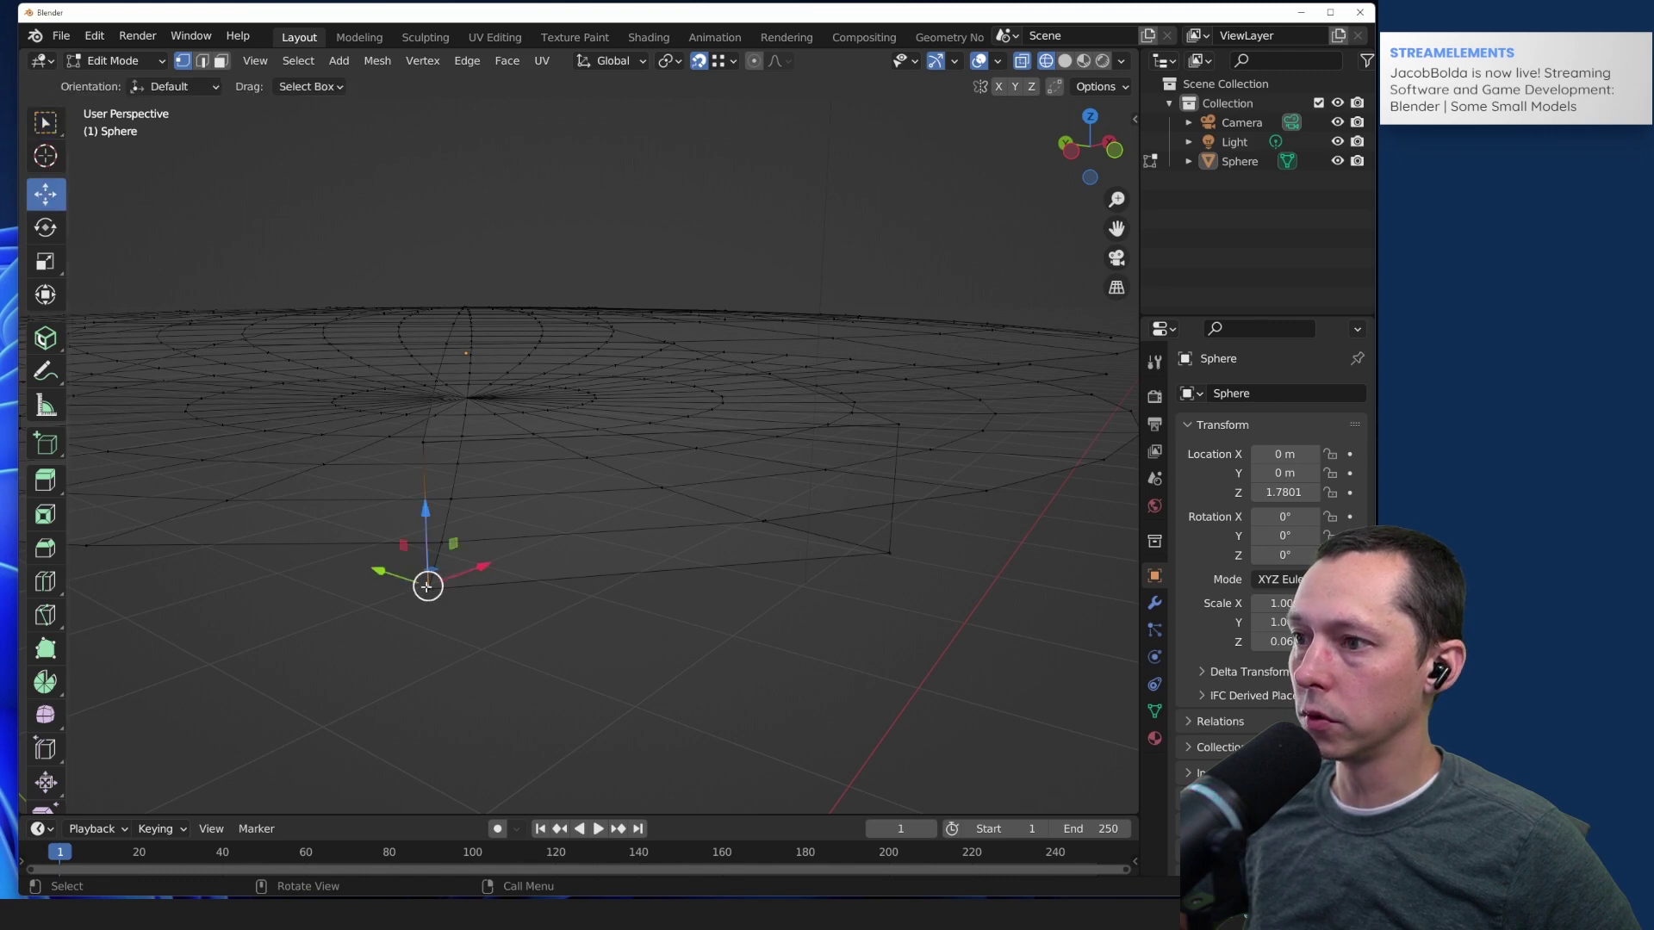
pyautogui.moveTo(427, 585)
pyautogui.mouseDown()
pyautogui.moveTo(446, 564)
pyautogui.moveTo(428, 587)
pyautogui.mouseUp()
pyautogui.click(353, 621)
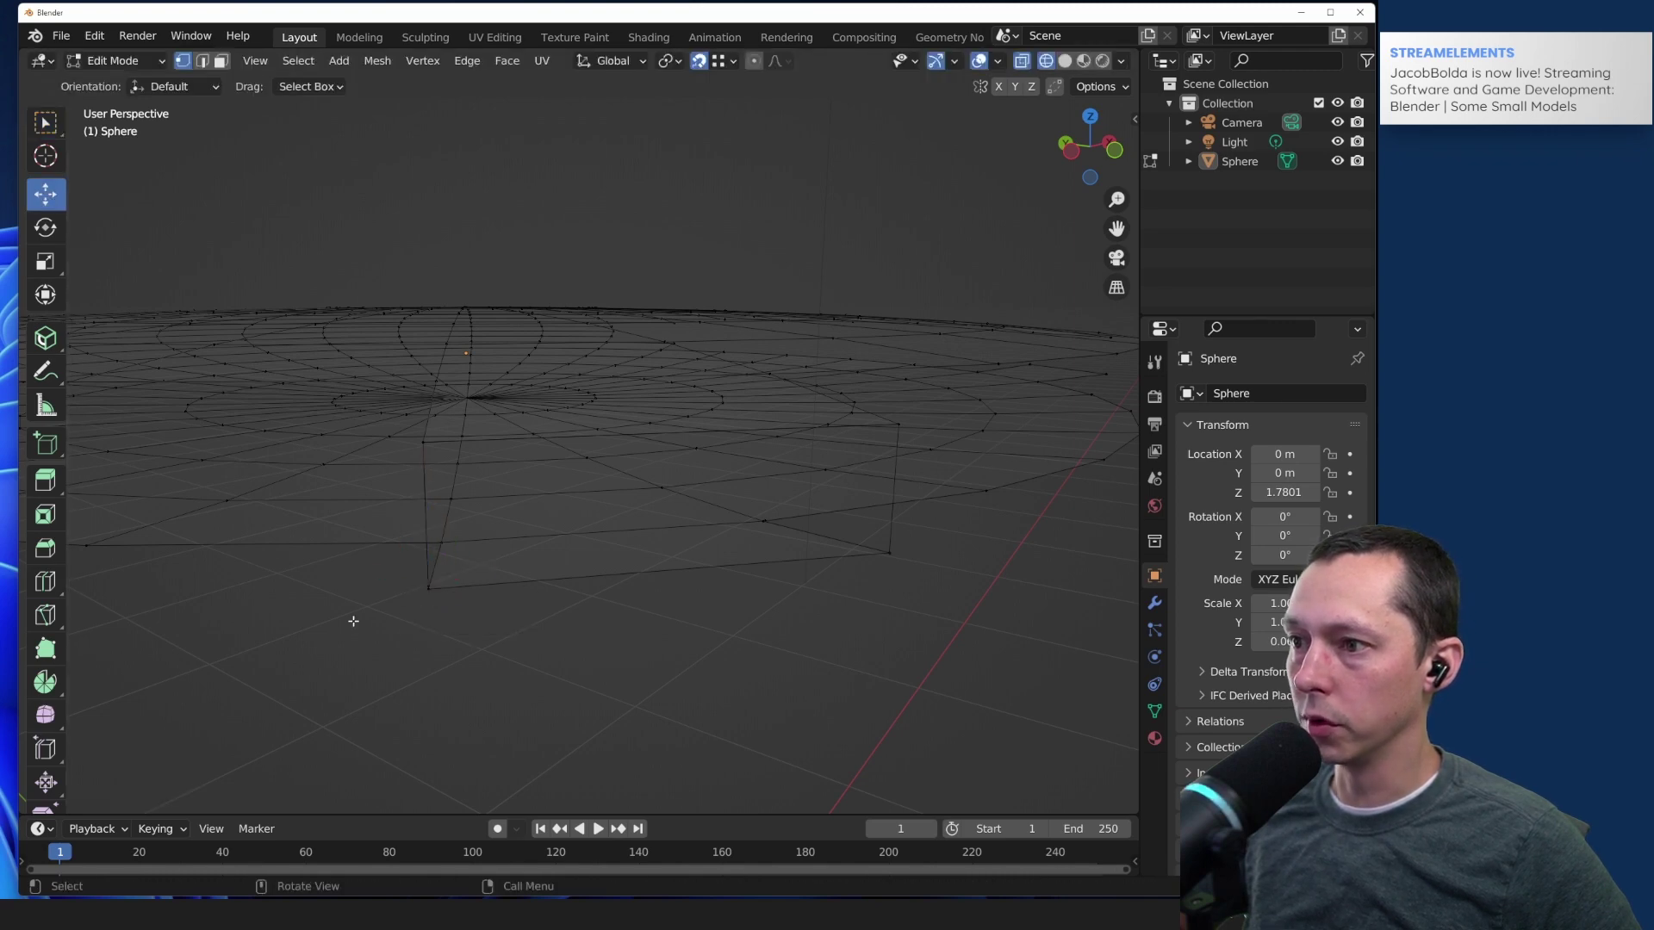
pyautogui.click(428, 584)
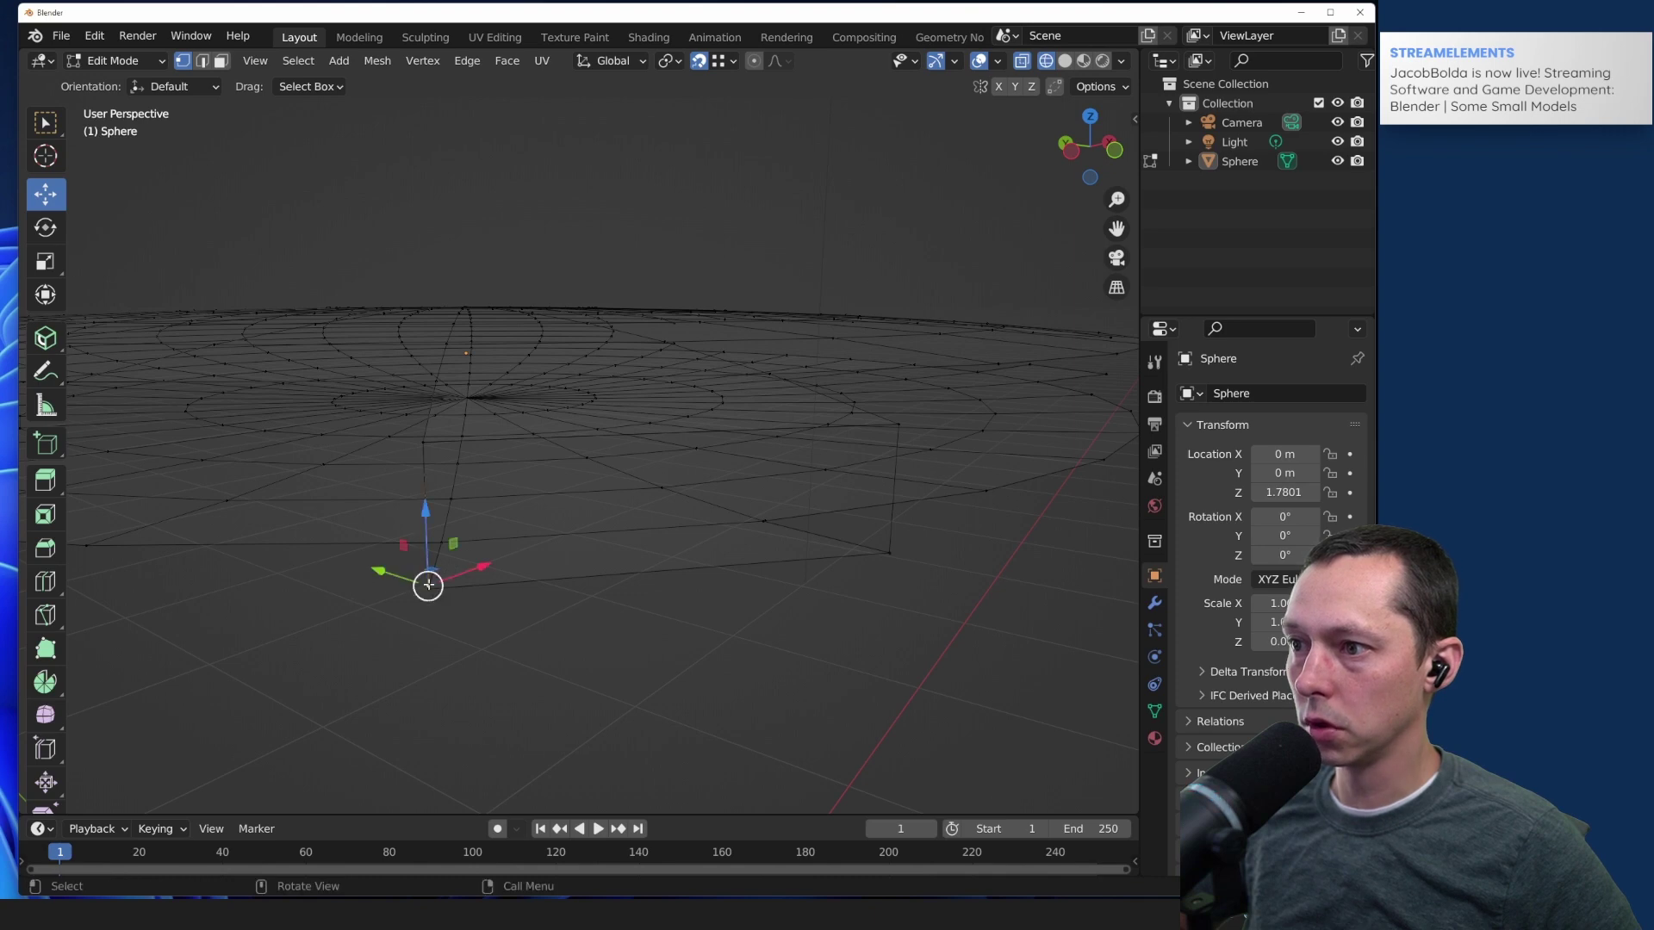
pyautogui.moveTo(428, 585); pyautogui.dragTo(343, 558)
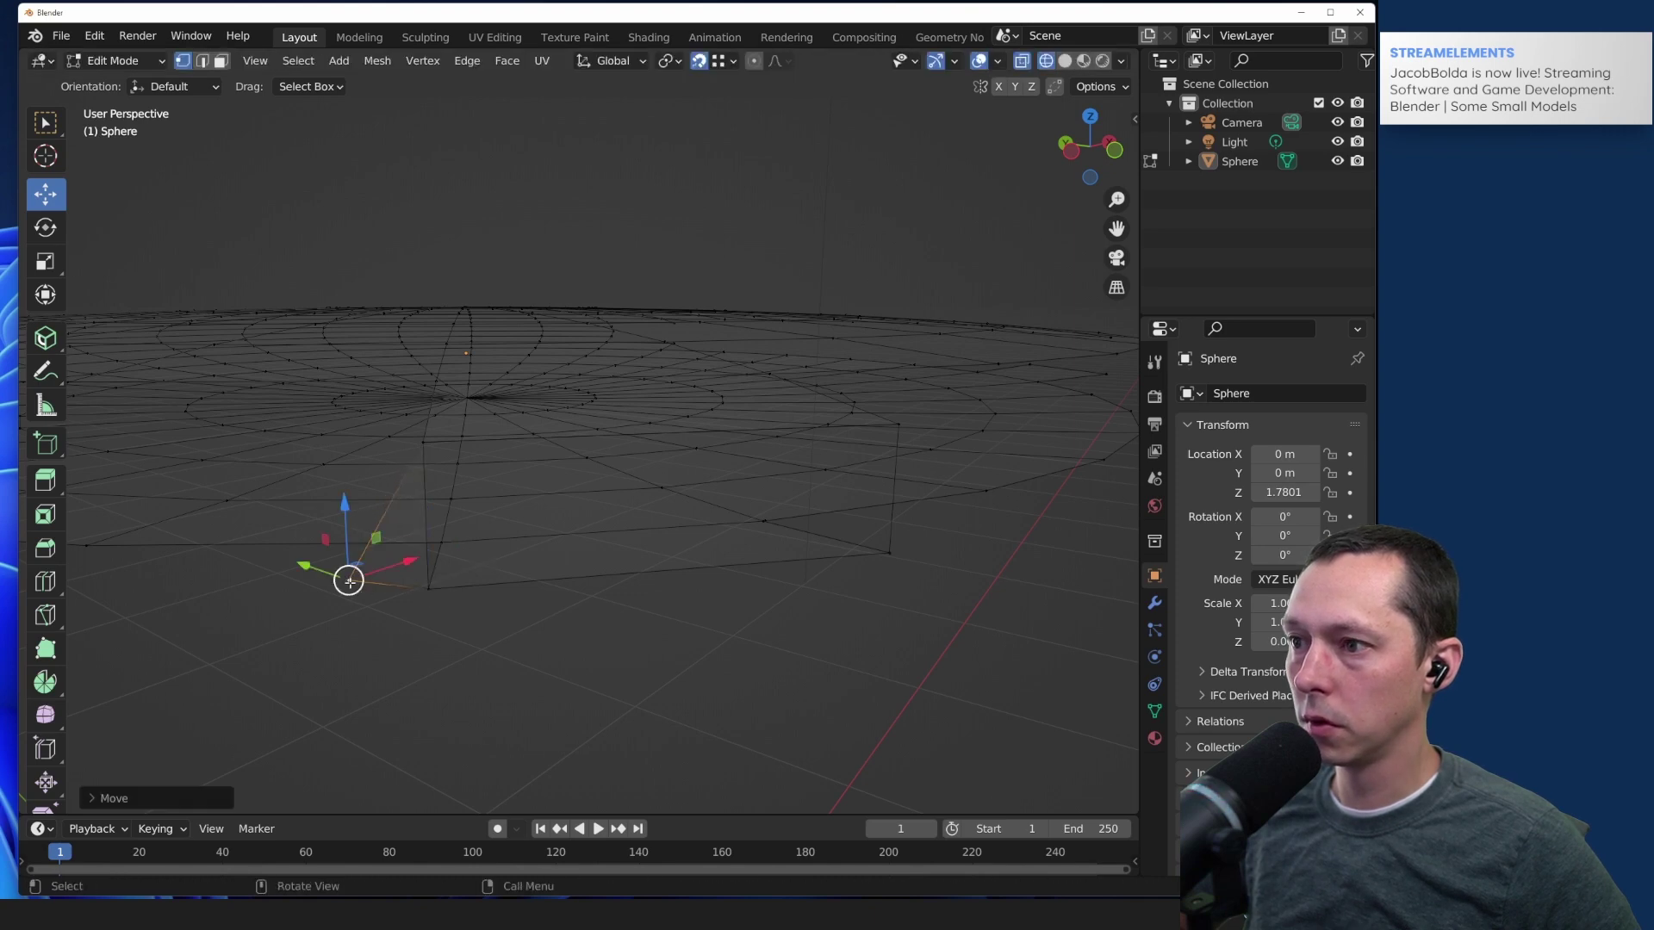
pyautogui.click(476, 635)
# Step: Examine the pulled-out corner, the whole disc and the outer end of its rim tab from several angles
pyautogui.moveTo(476, 634); pyautogui.dragTo(772, 608, button='middle')
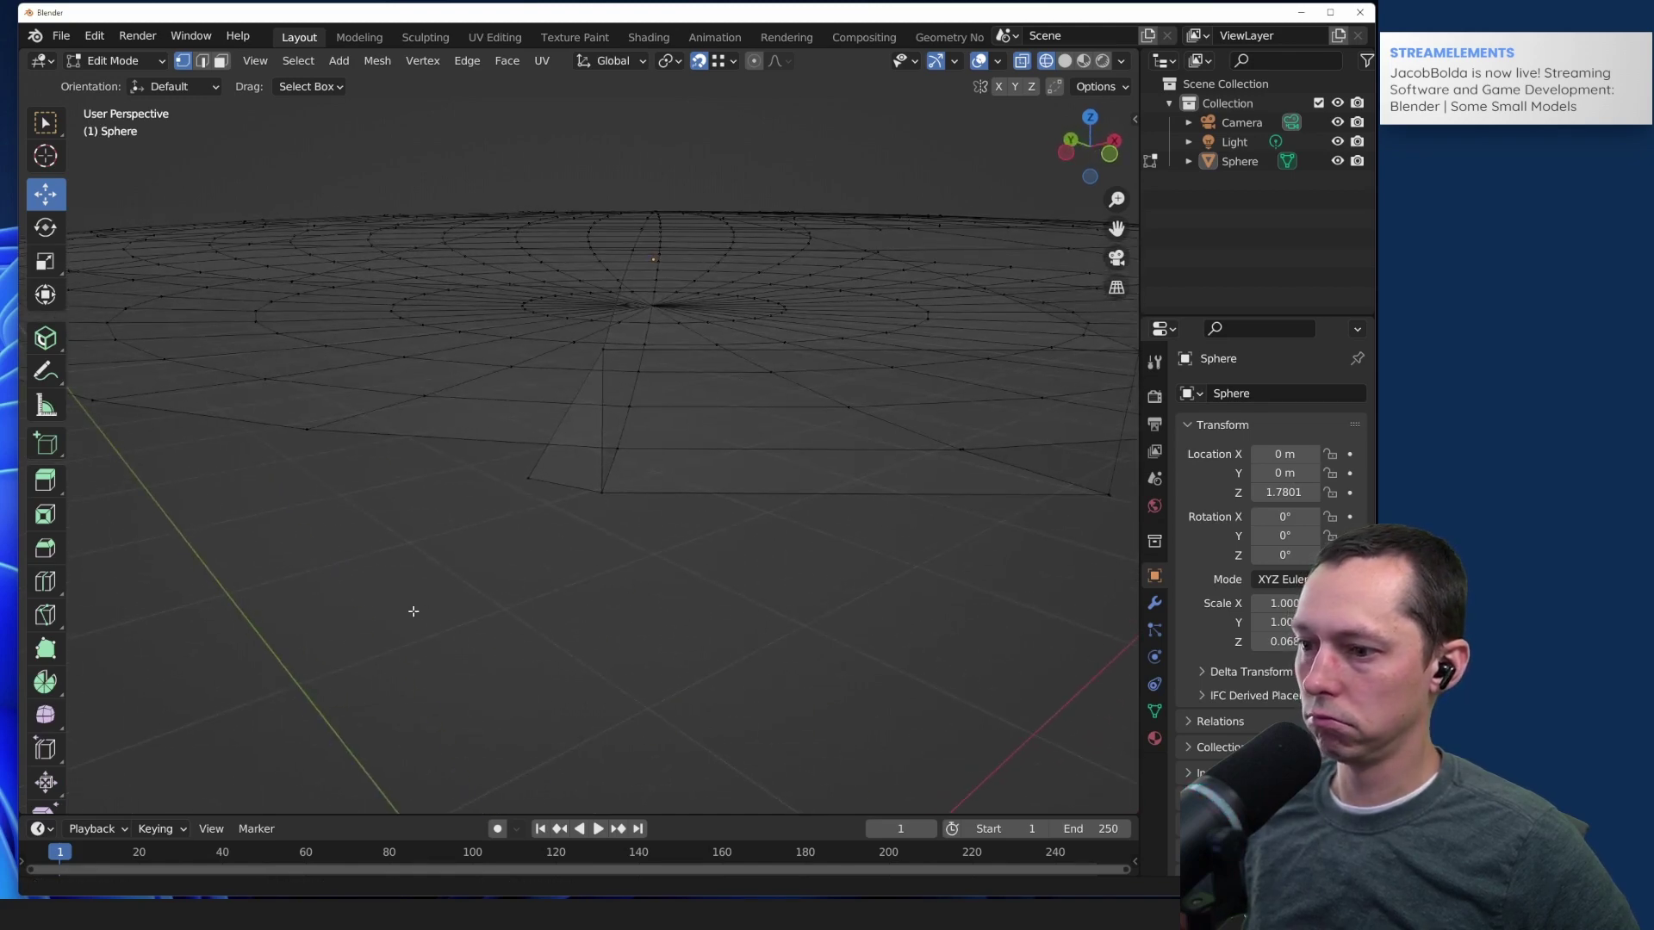
pyautogui.moveTo(720, 539); pyautogui.dragTo(712, 542, button='middle')
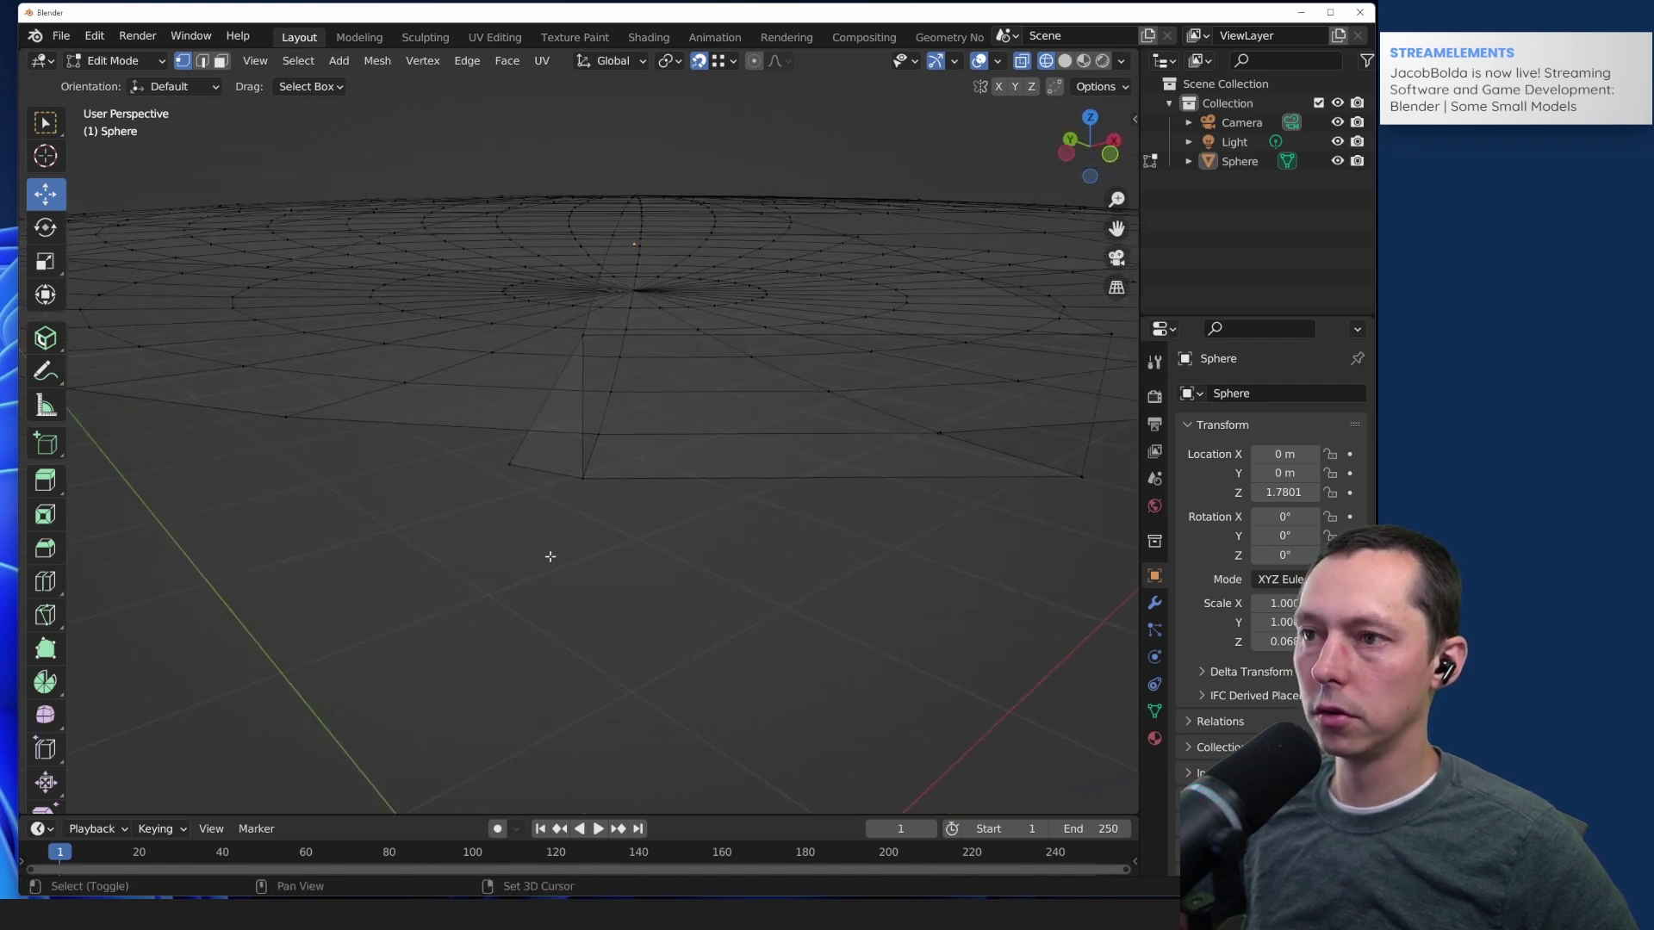
pyautogui.scroll(-4, 528, 462)
pyautogui.scroll(-3, 544, 453)
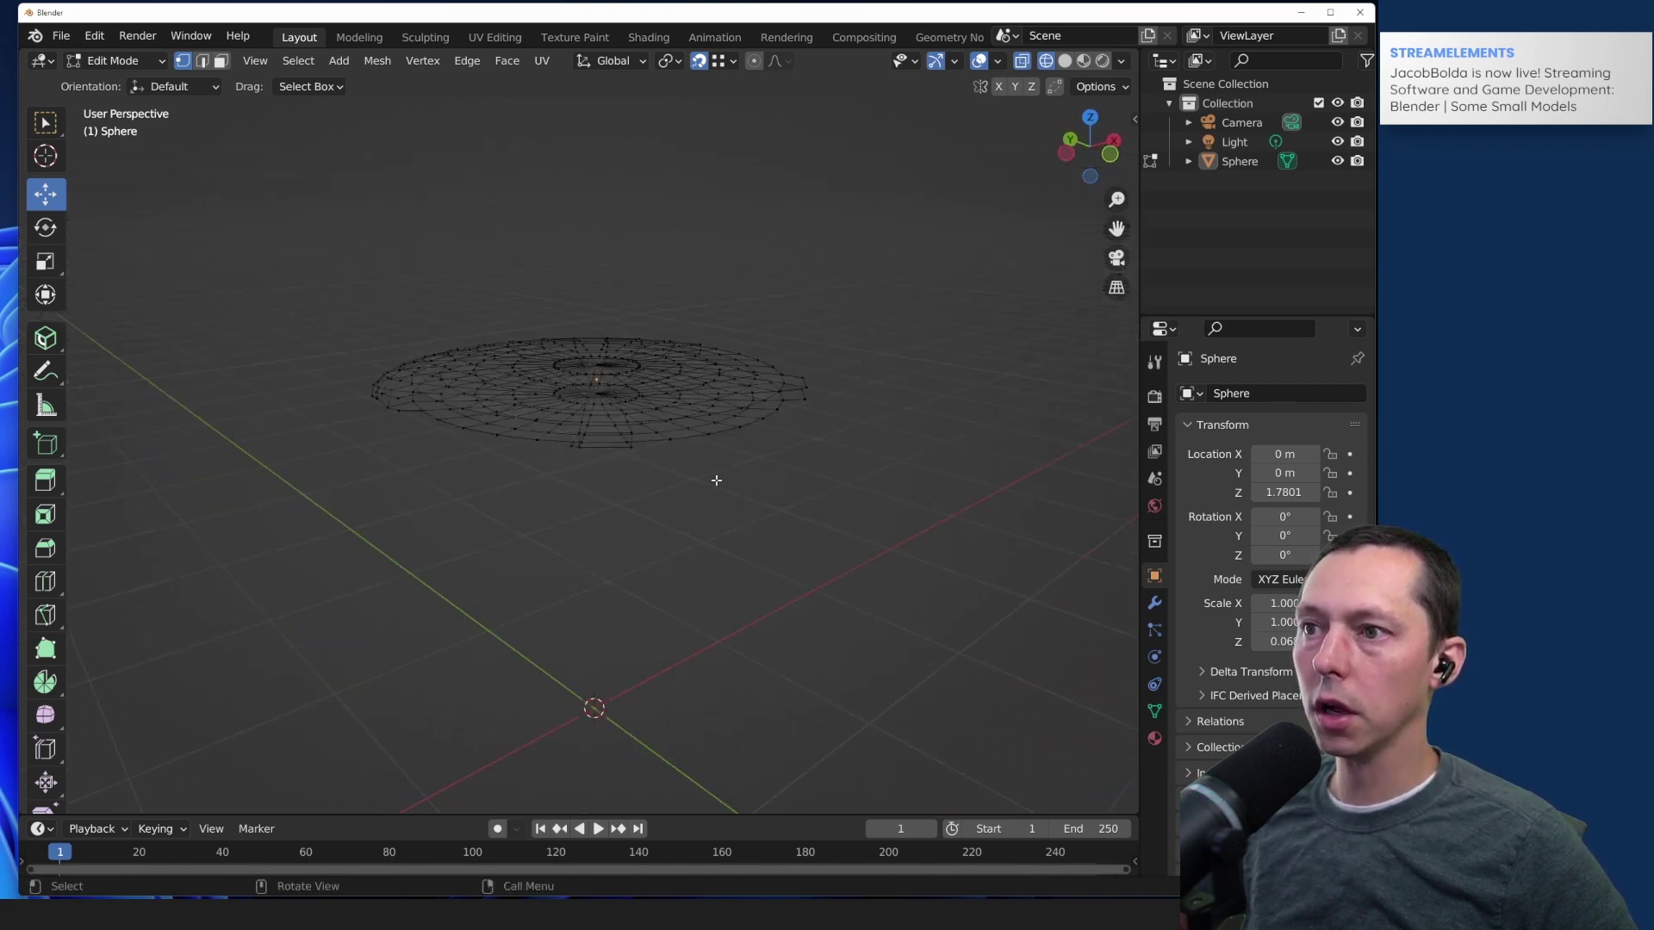
pyautogui.keyDown('shift'); pyautogui.moveTo(716, 480); pyautogui.dragTo(321, 520, button='middle'); pyautogui.keyUp('shift')
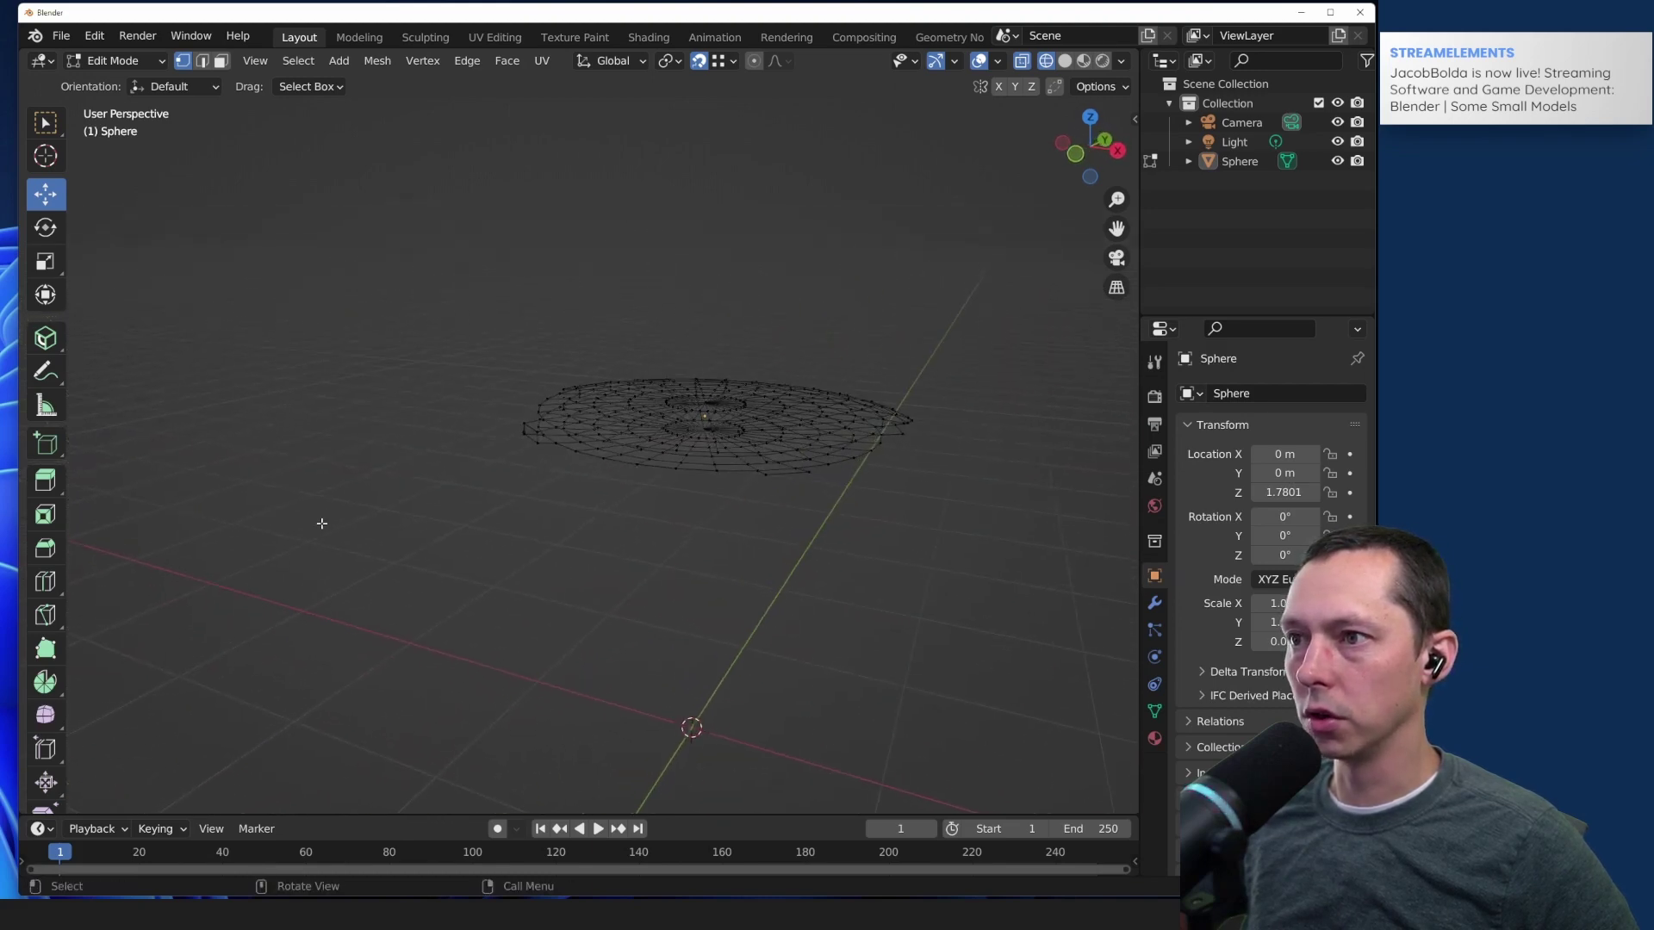
pyautogui.scroll(6, 506, 410)
pyautogui.scroll(1, 301, 351)
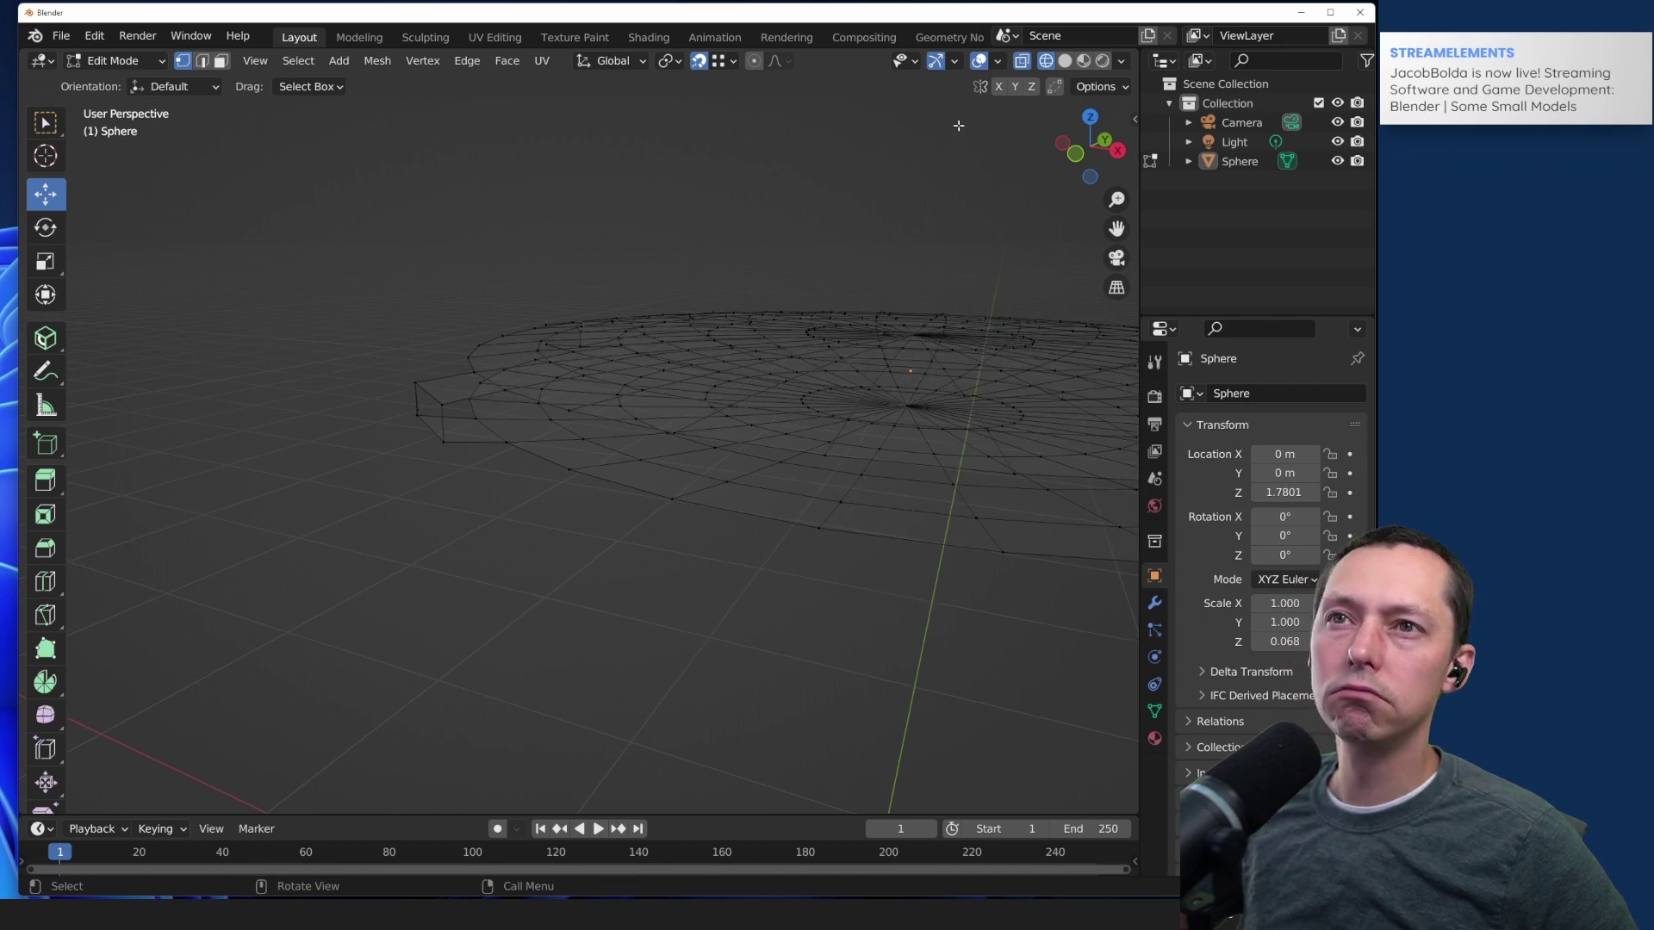
pyautogui.scroll(-3, 470, 452)
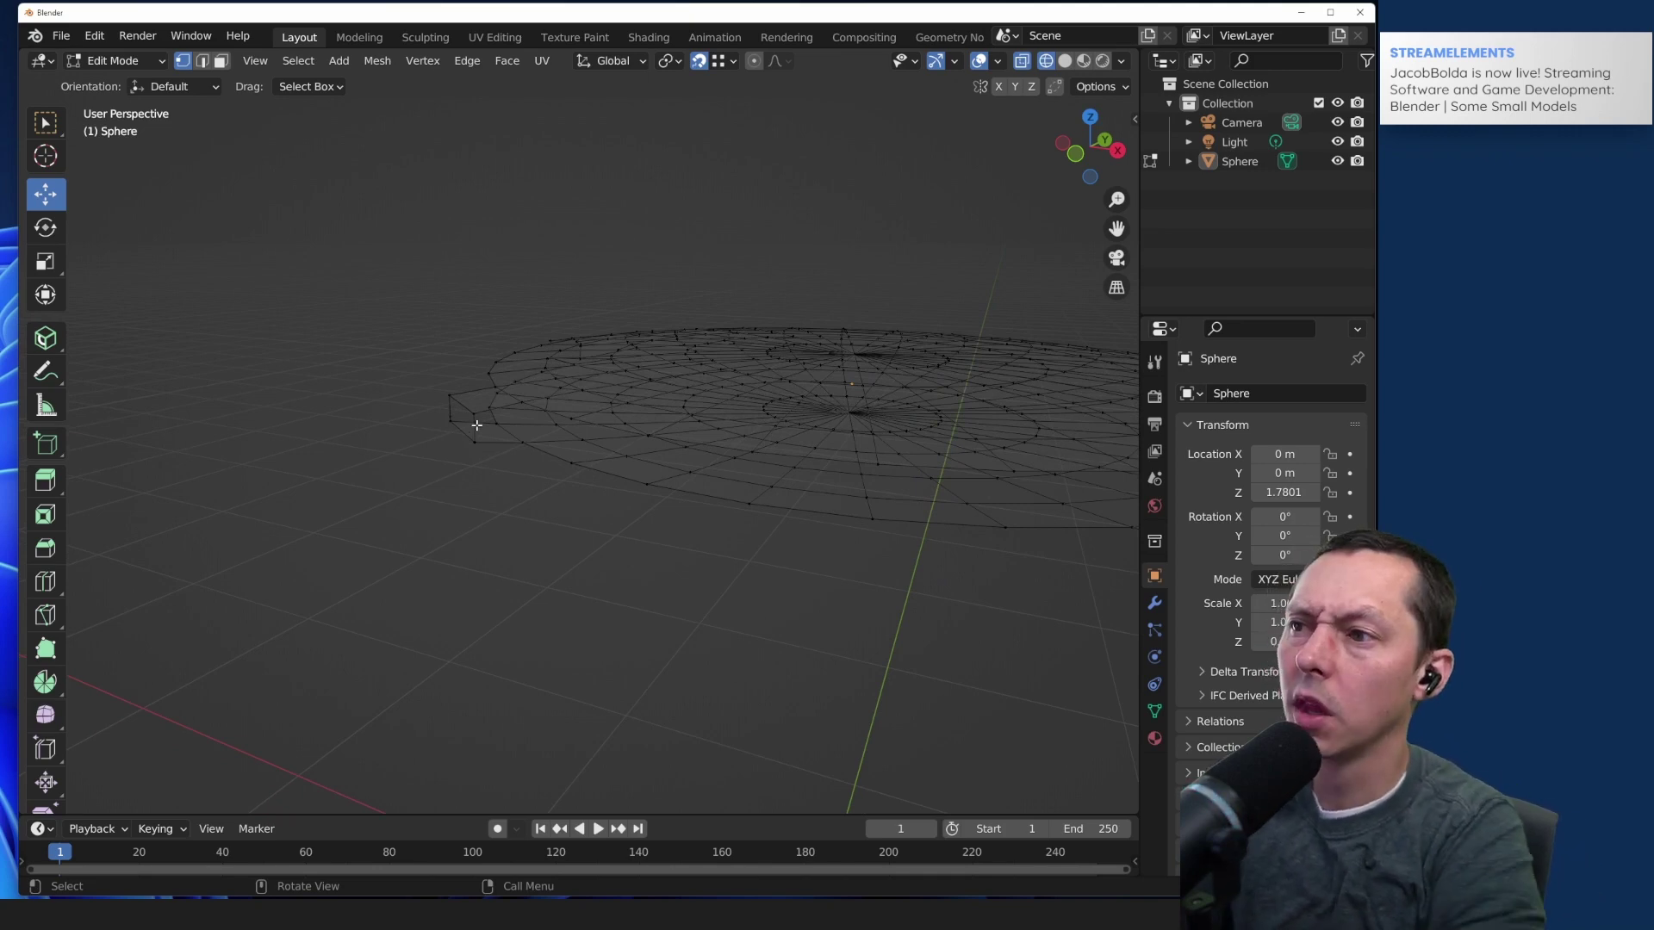
pyautogui.moveTo(369, 394)
pyautogui.mouseDown(button='middle')
pyautogui.moveTo(365, 360)
pyautogui.moveTo(360, 385)
pyautogui.mouseUp(button='middle')
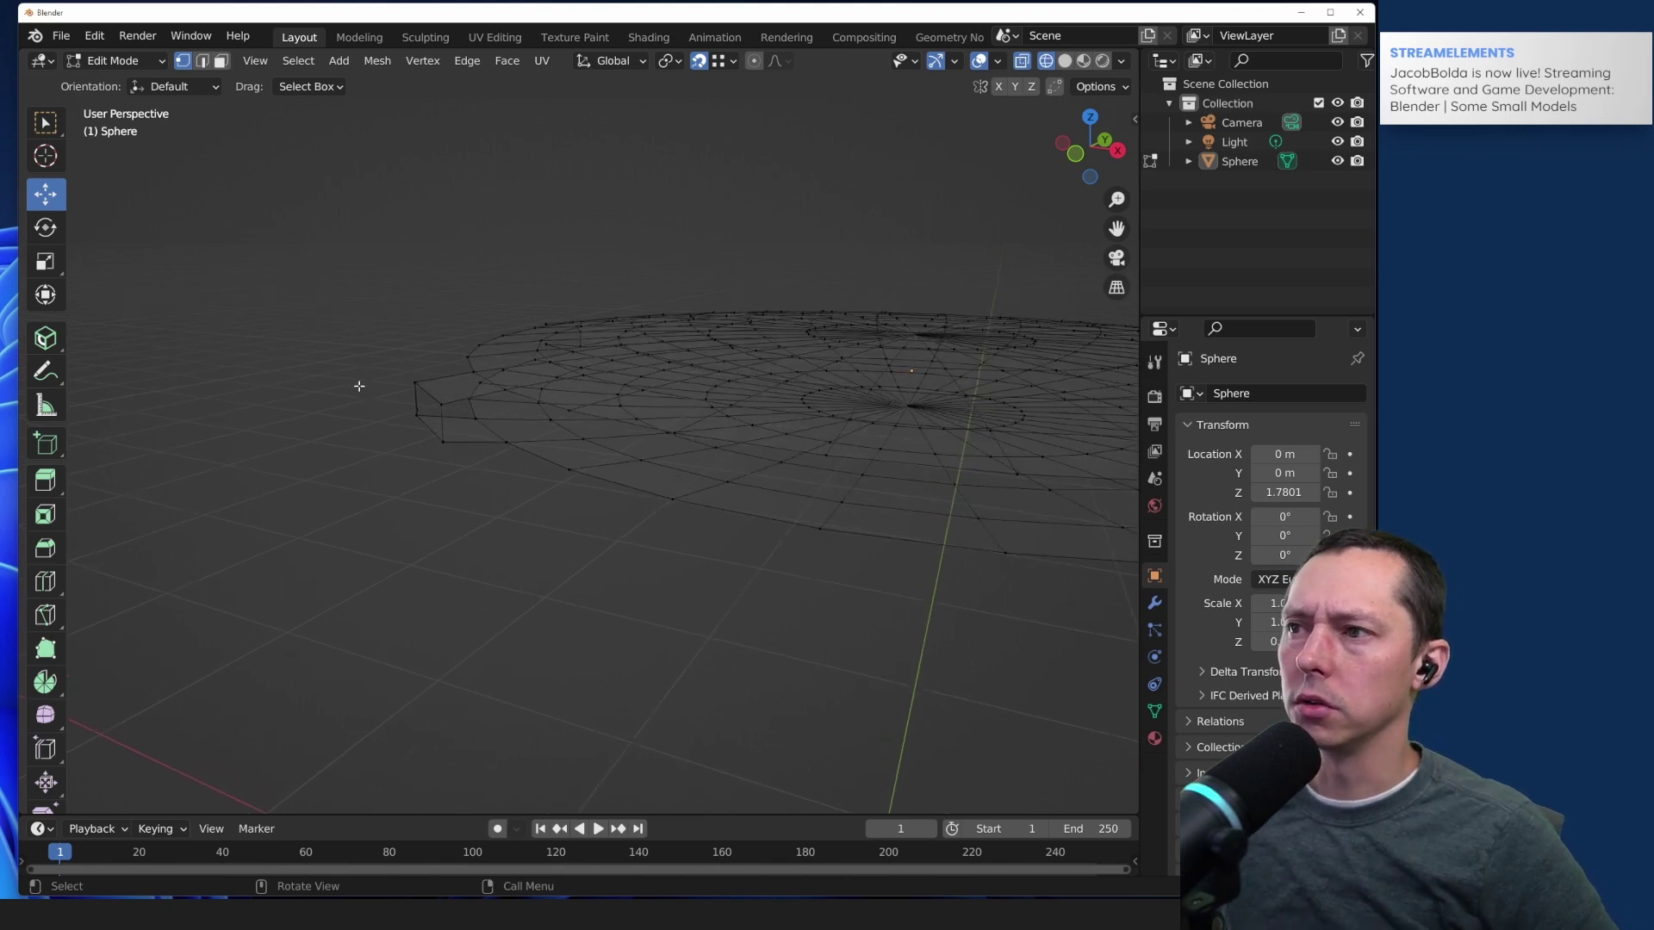
pyautogui.moveTo(354, 479); pyautogui.dragTo(365, 480, button='middle')
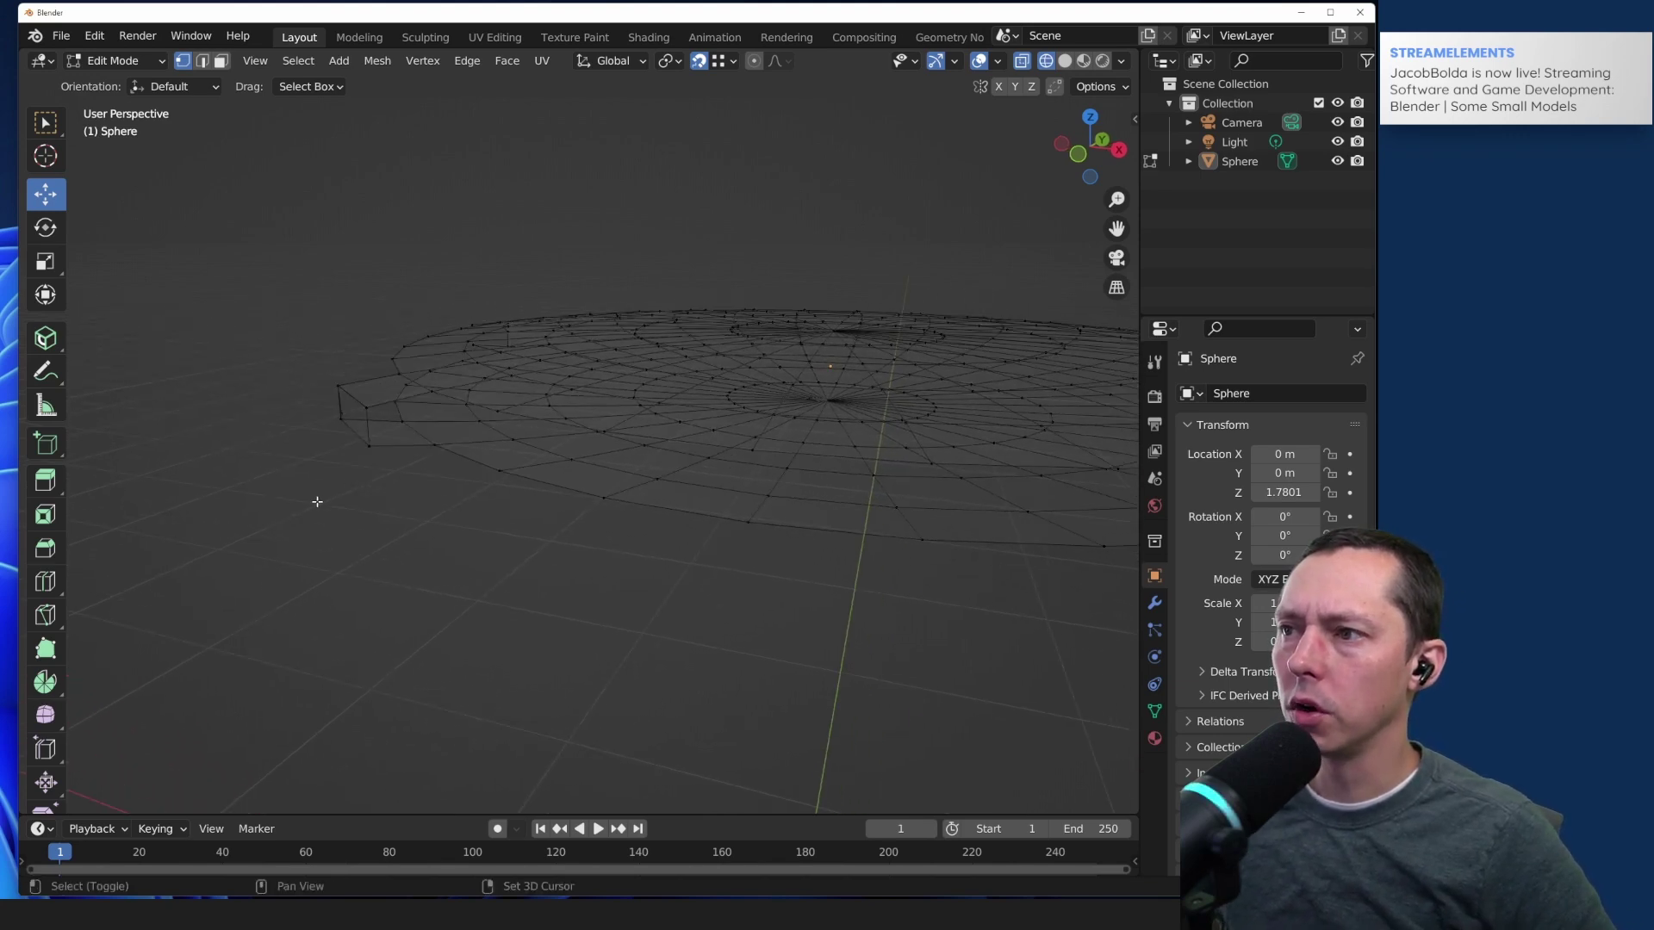
pyautogui.moveTo(292, 572); pyautogui.dragTo(305, 523, button='middle')
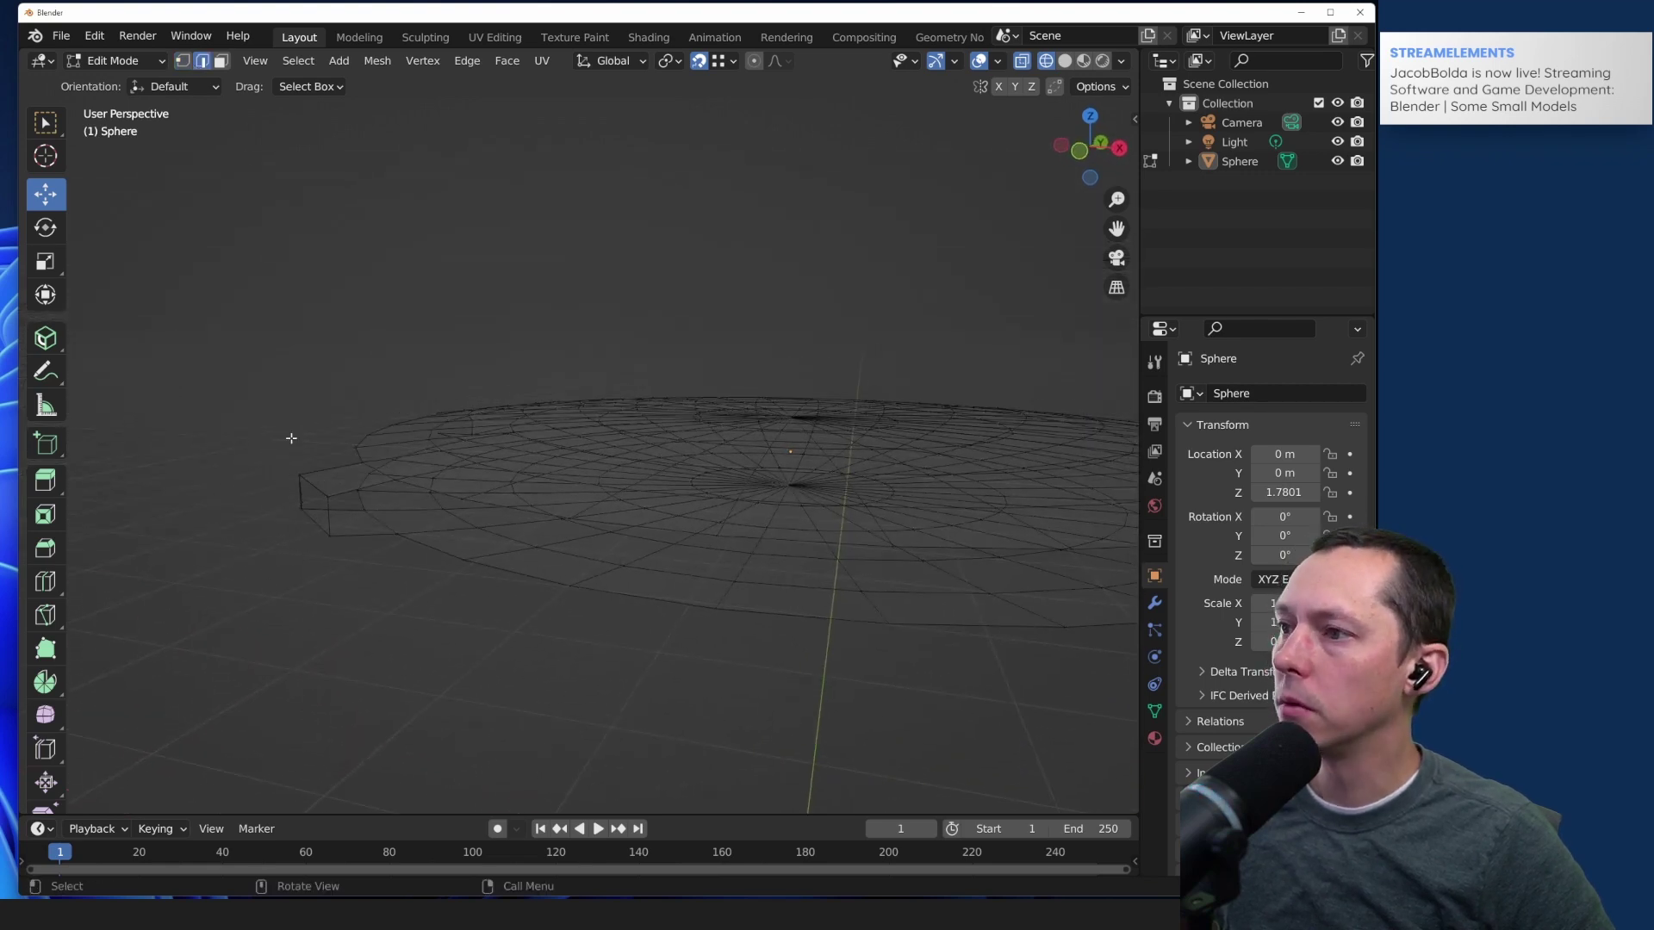
# Step: In edge select mode, delete the vertical edges at both corners of the rim tab's outer end
pyautogui.moveTo(305, 490); pyautogui.dragTo(271, 502)
pyautogui.press('x')
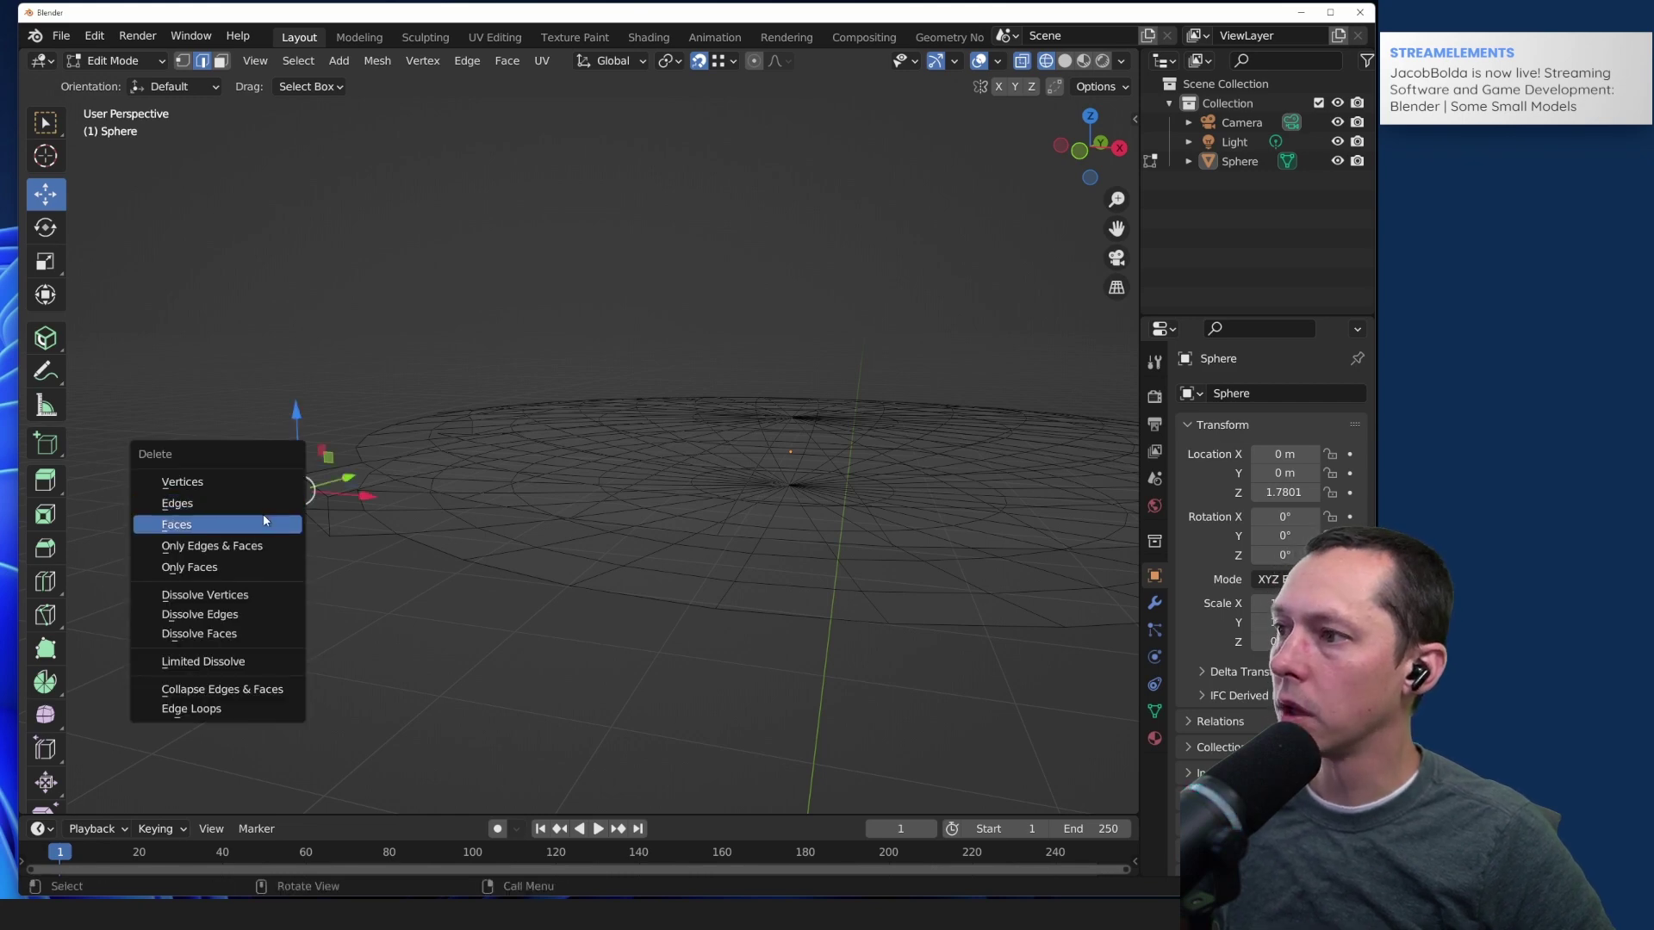
pyautogui.click(248, 506)
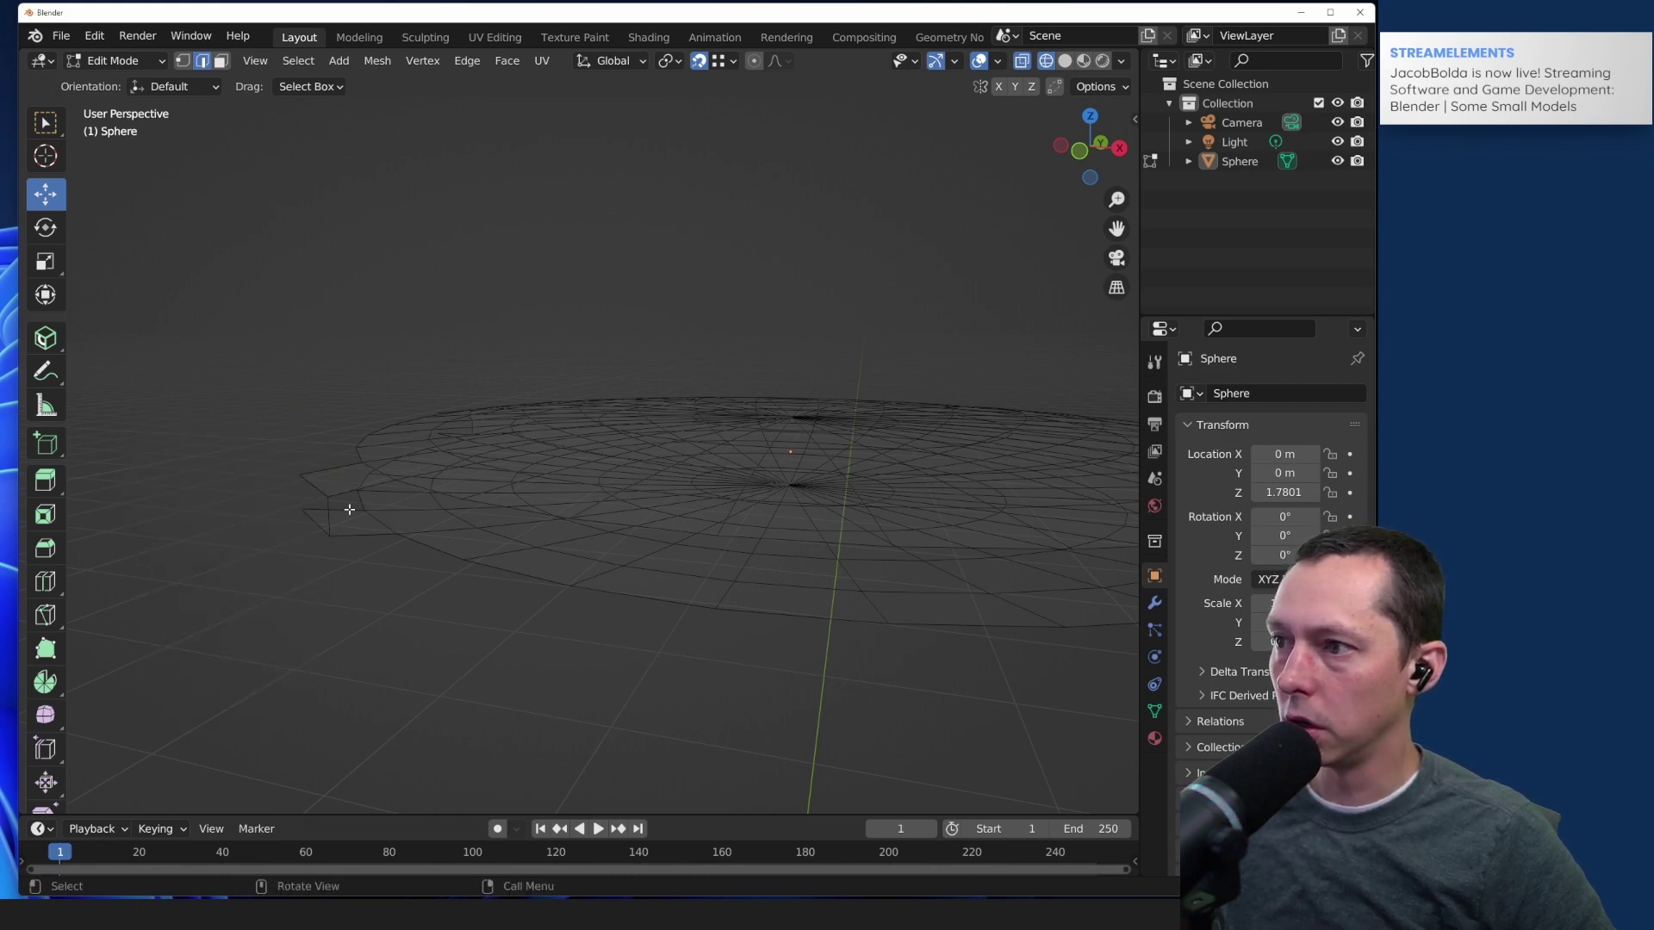
pyautogui.press('x')
pyautogui.click(328, 529)
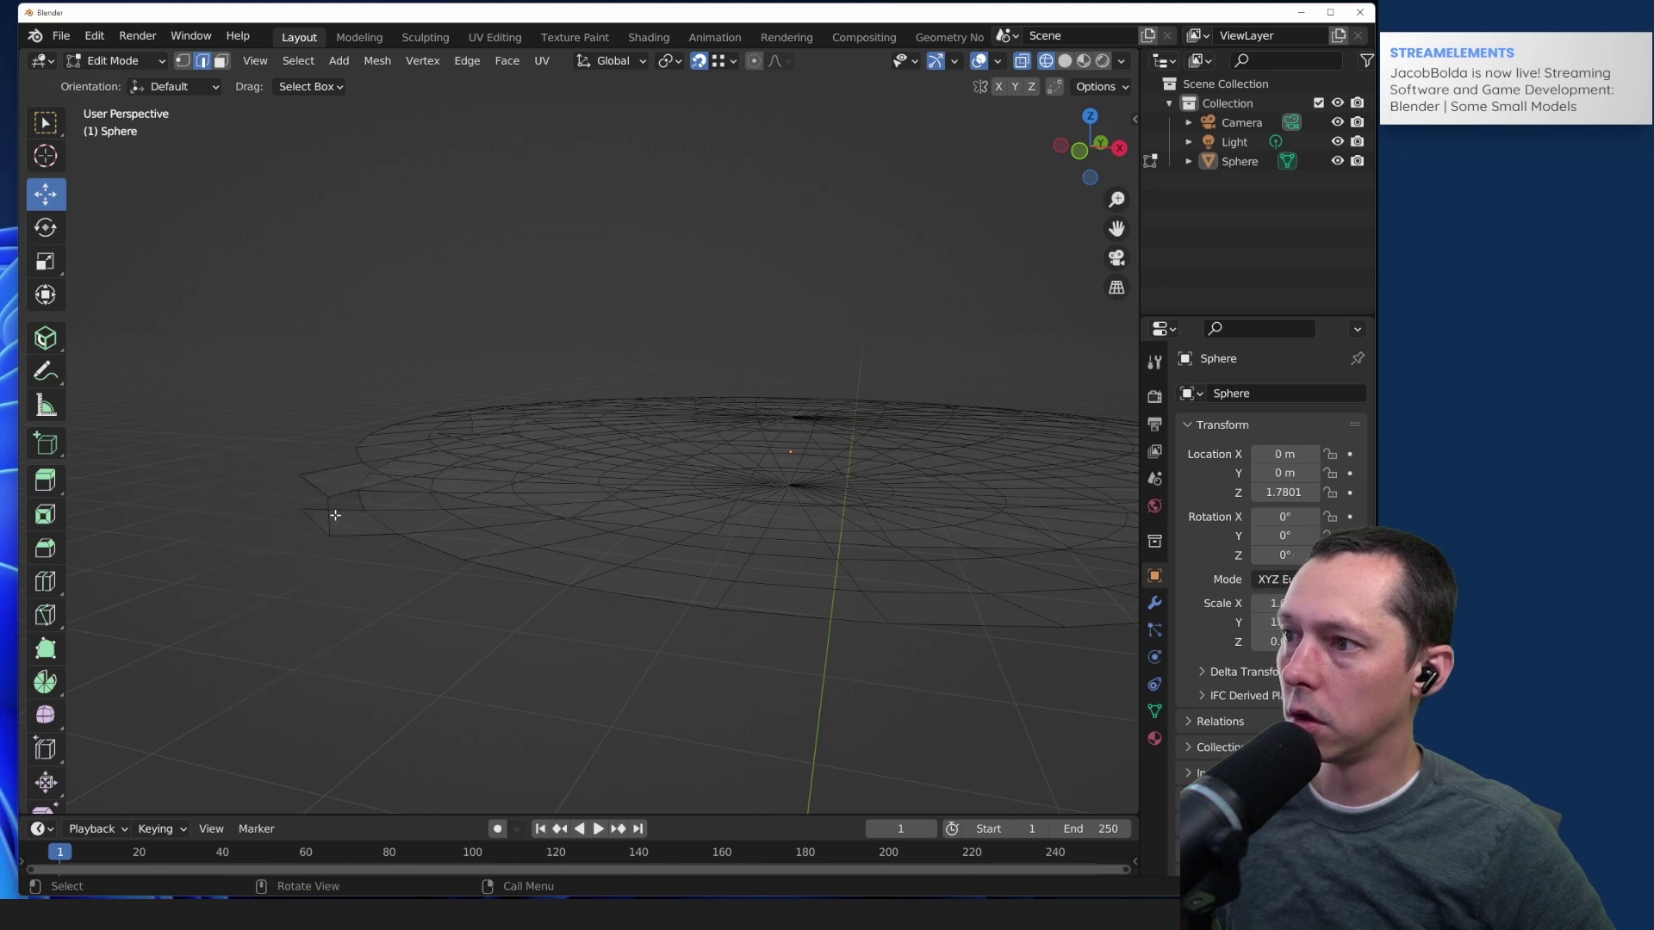
pyautogui.click(332, 516)
pyautogui.press('x')
pyautogui.click(325, 532)
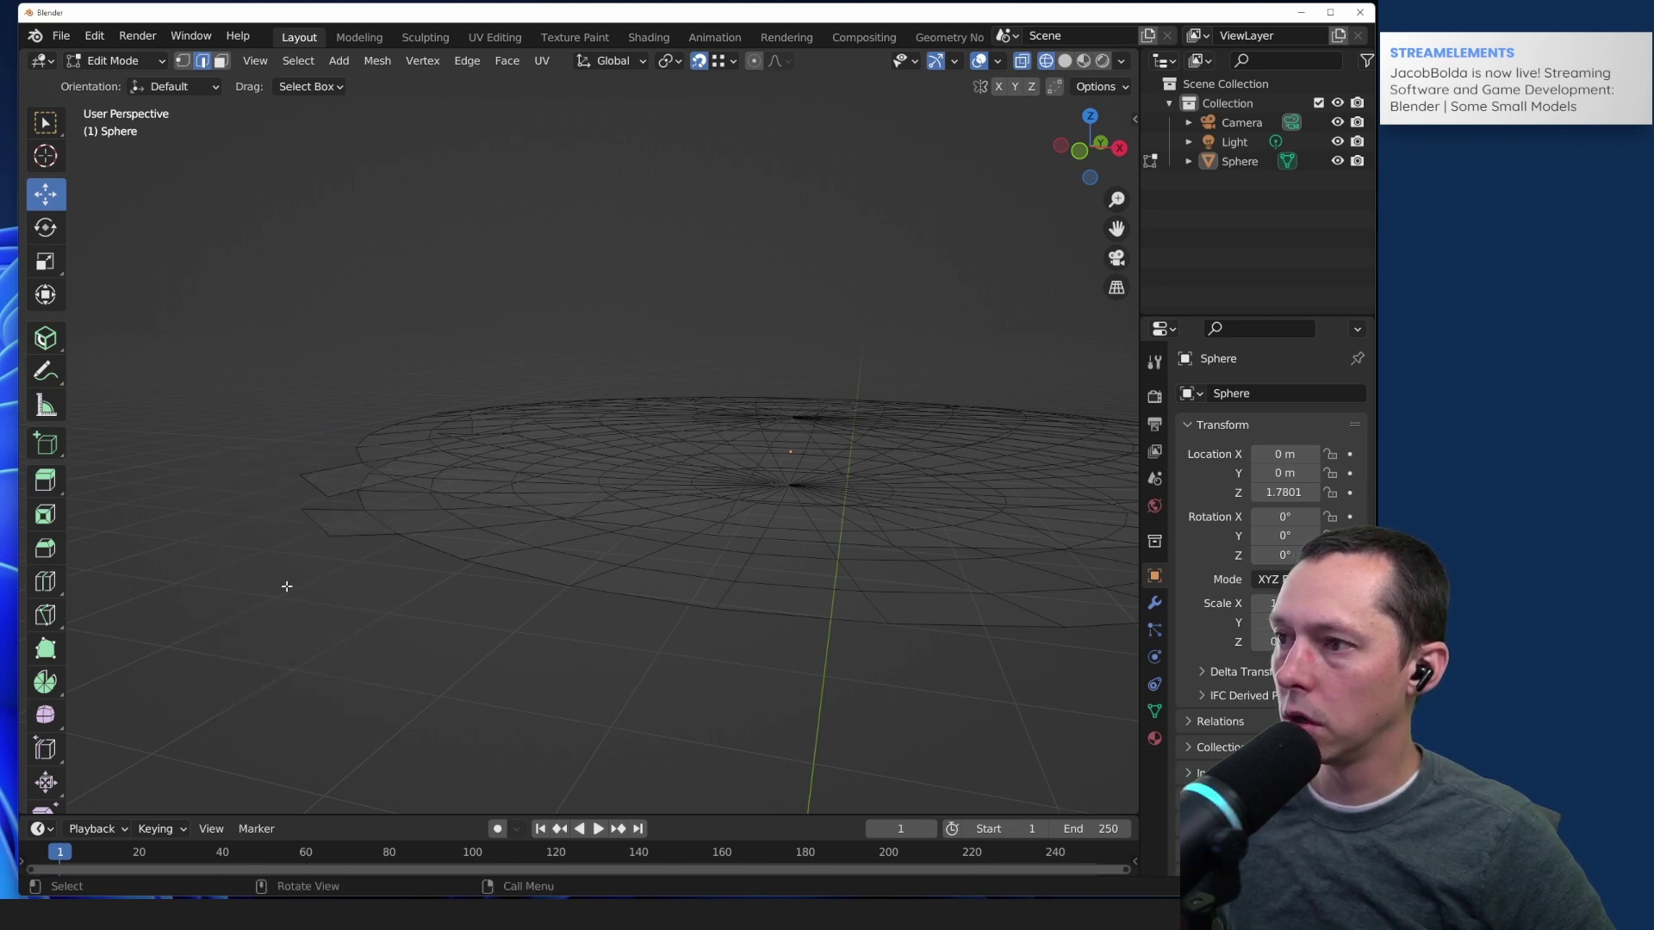
# Step: Enable Auto Merge in the mesh transform options
pyautogui.moveTo(287, 585); pyautogui.dragTo(245, 664, button='middle')
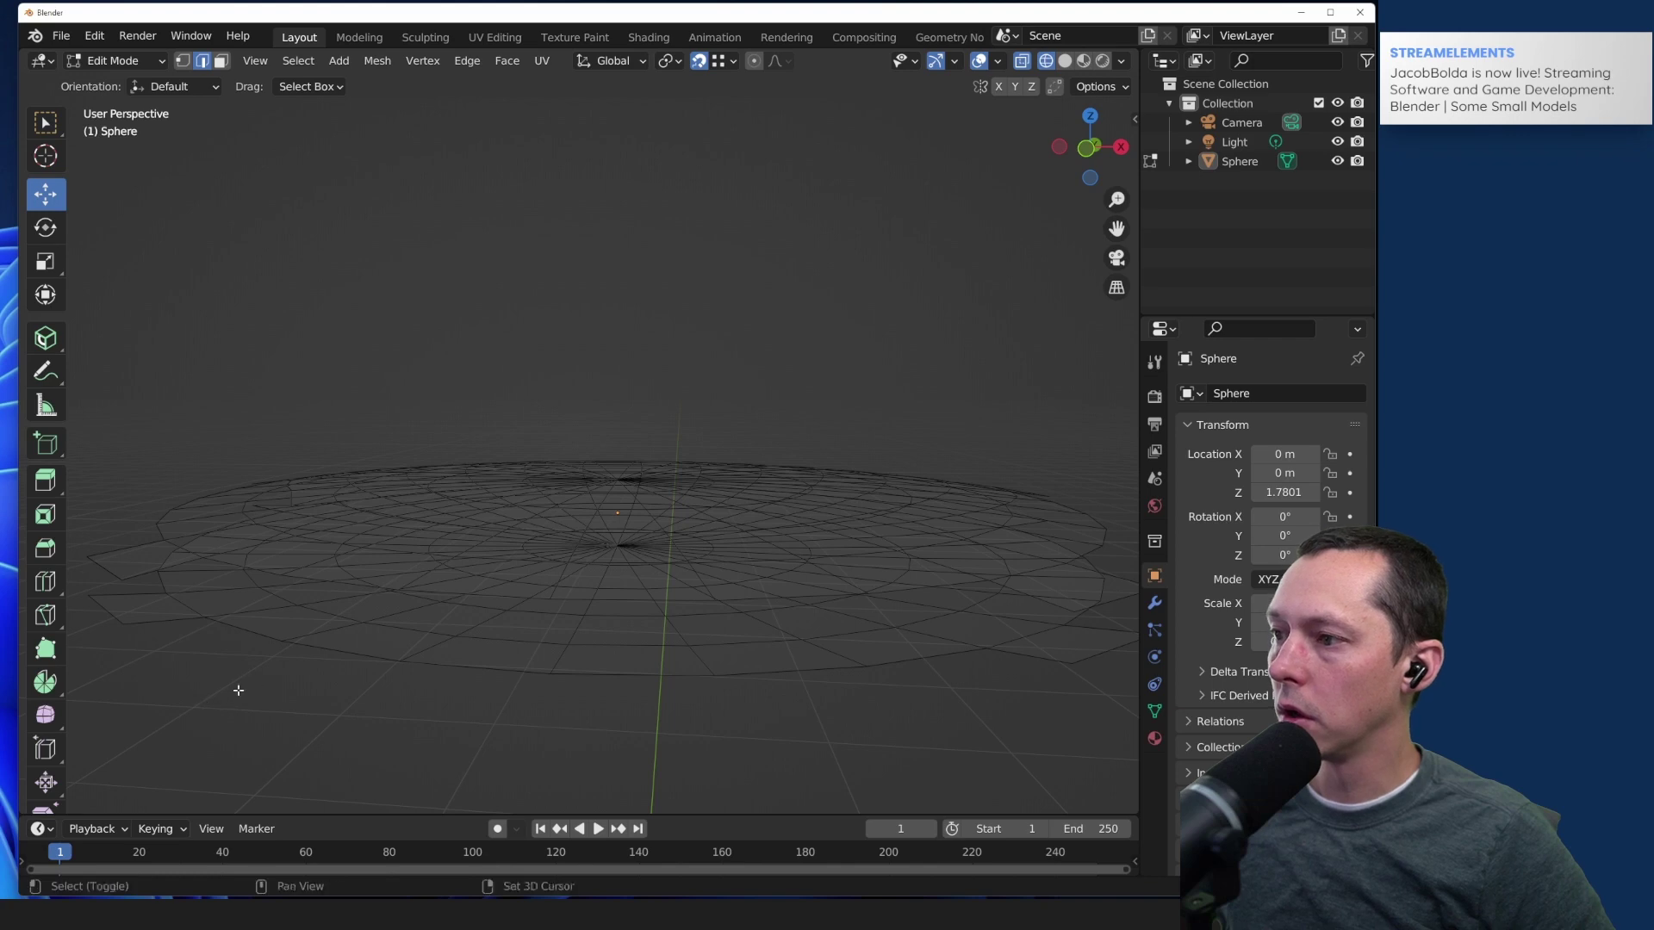
pyautogui.moveTo(236, 686)
pyautogui.mouseDown(button='middle')
pyautogui.moveTo(310, 694)
pyautogui.moveTo(243, 718)
pyautogui.mouseUp(button='middle')
pyautogui.scroll(-6, 275, 667)
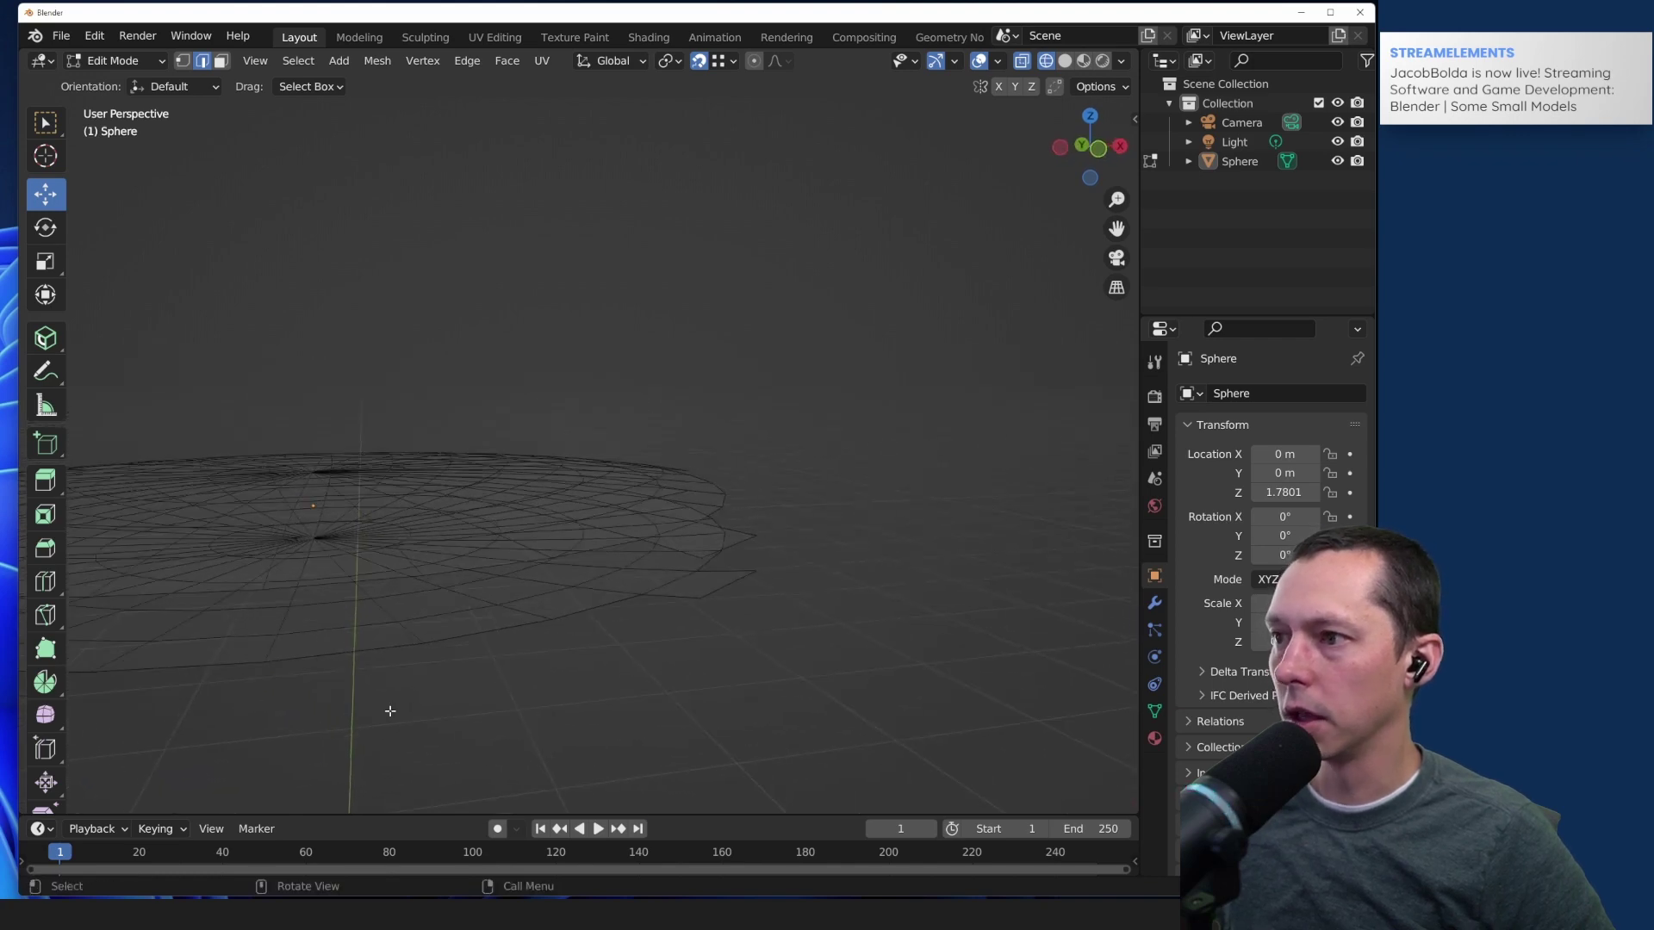
pyautogui.moveTo(423, 553); pyautogui.dragTo(377, 473, button='middle')
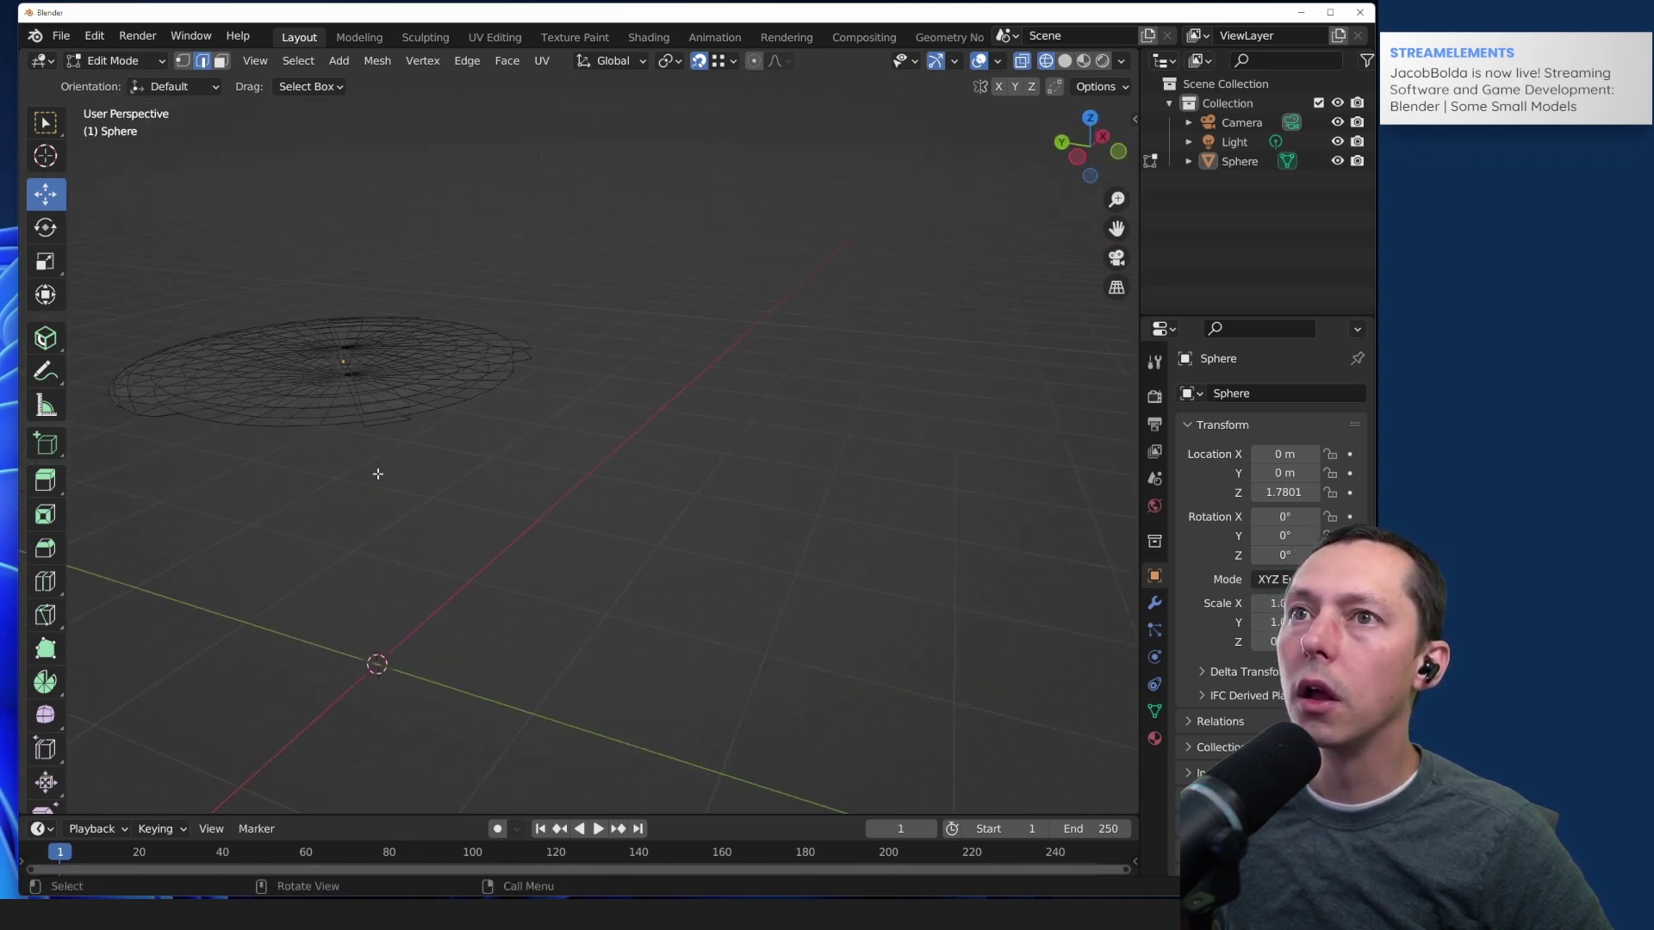
pyautogui.click(1092, 88)
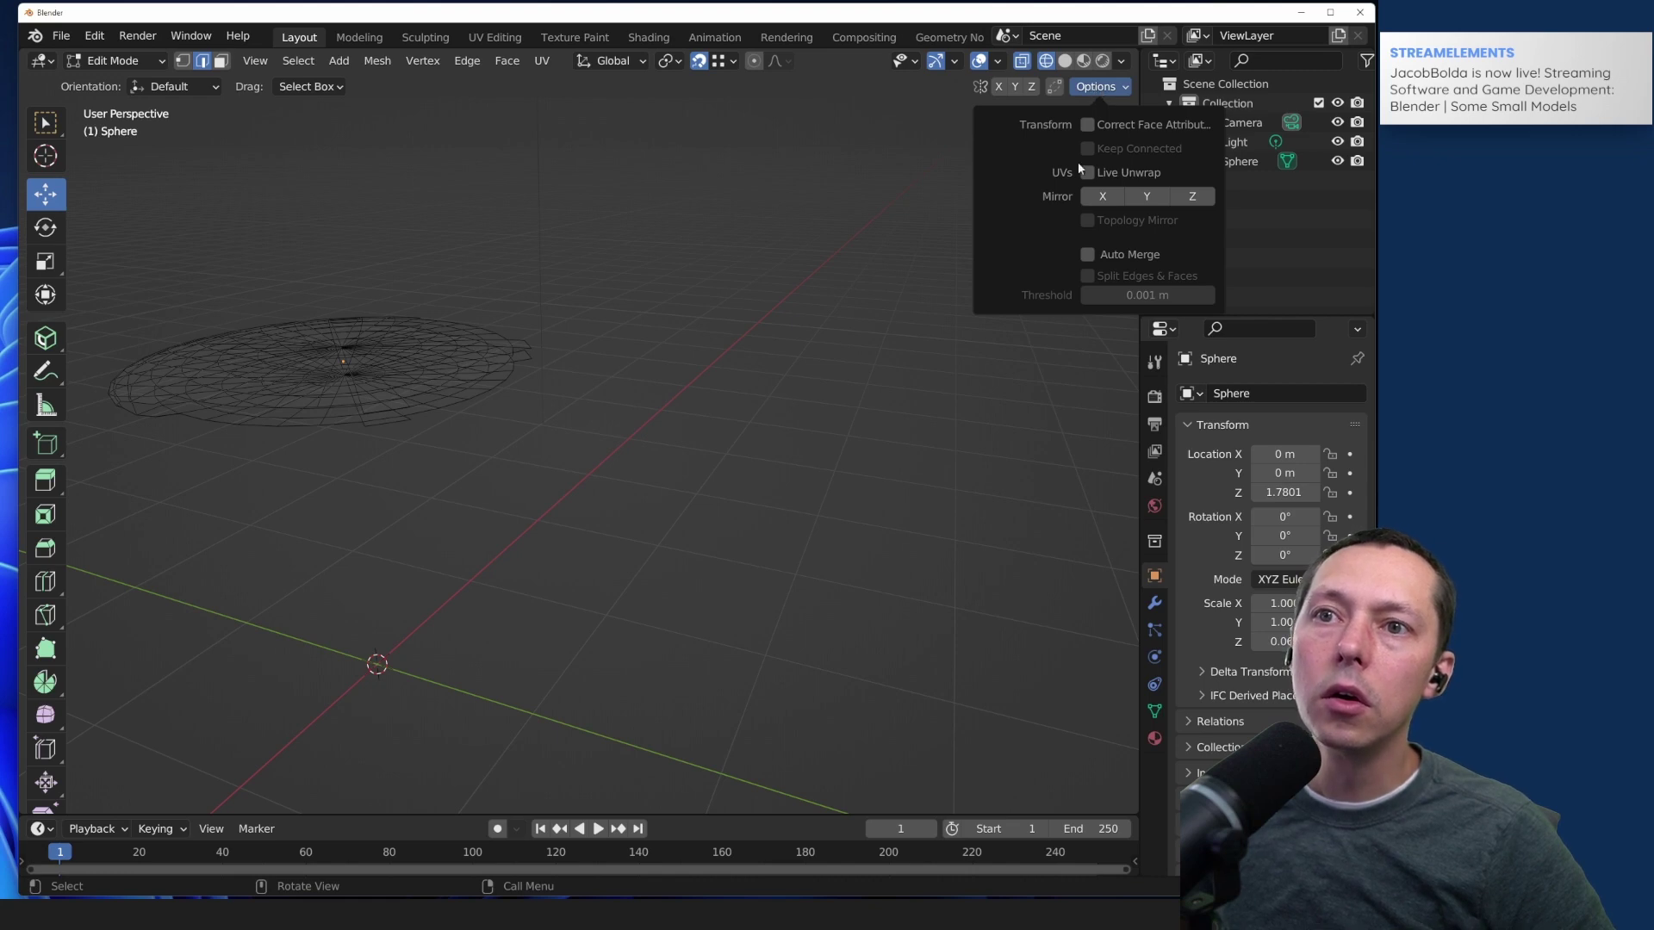
pyautogui.click(1087, 255)
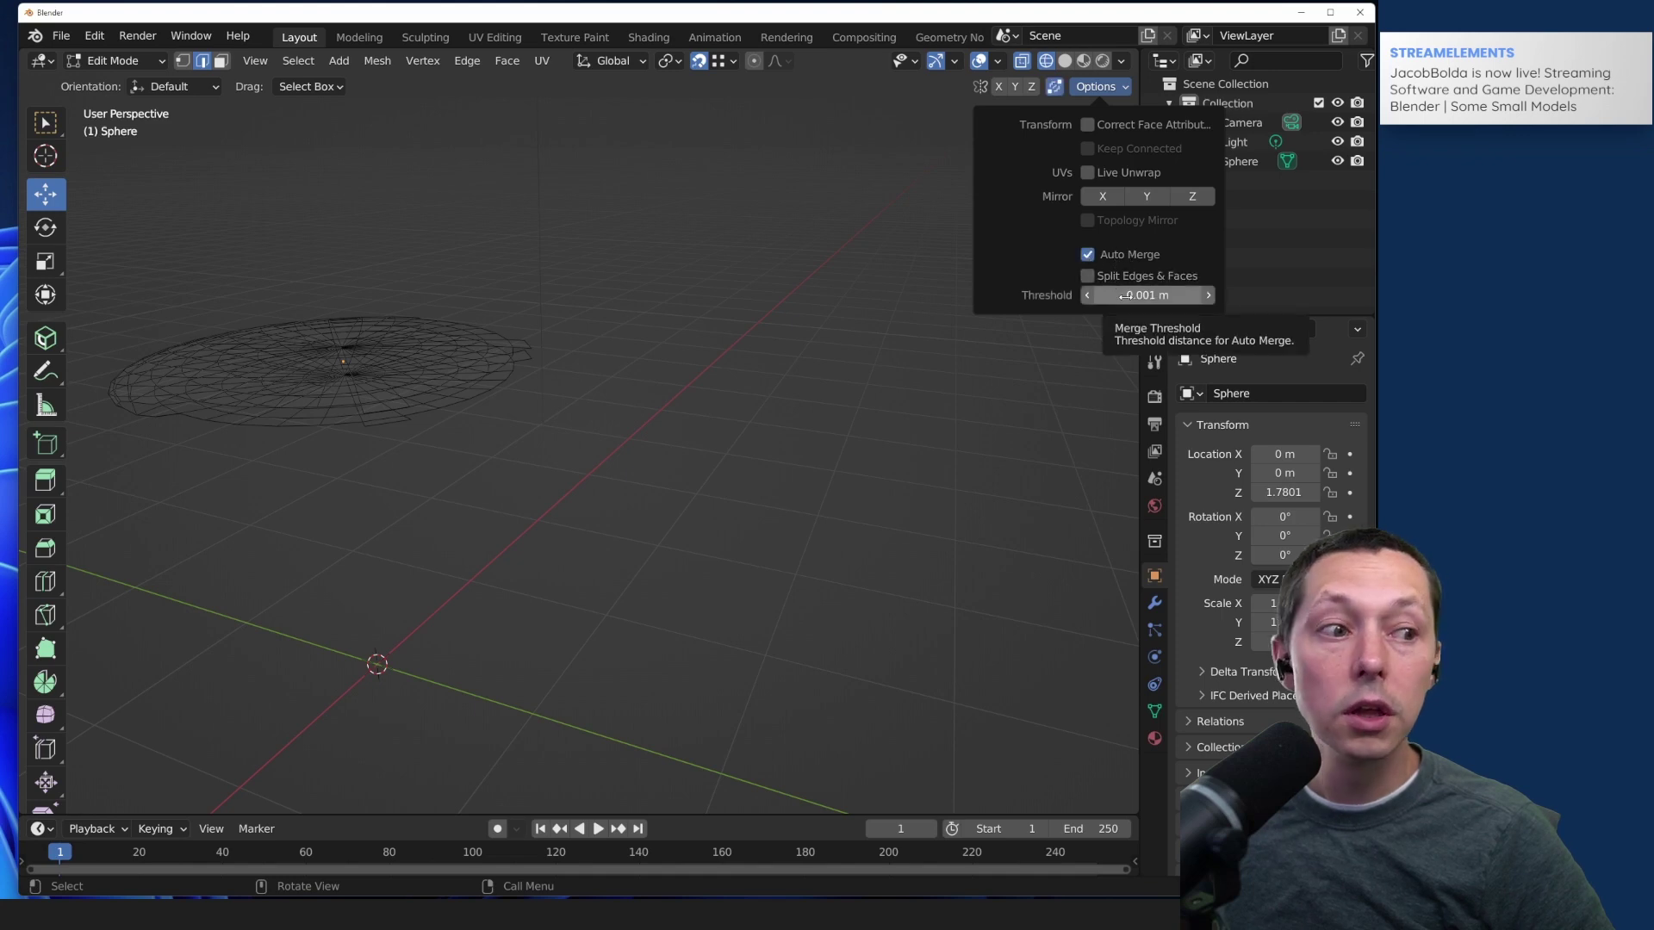
pyautogui.moveTo(359, 509); pyautogui.dragTo(786, 541, button='middle')
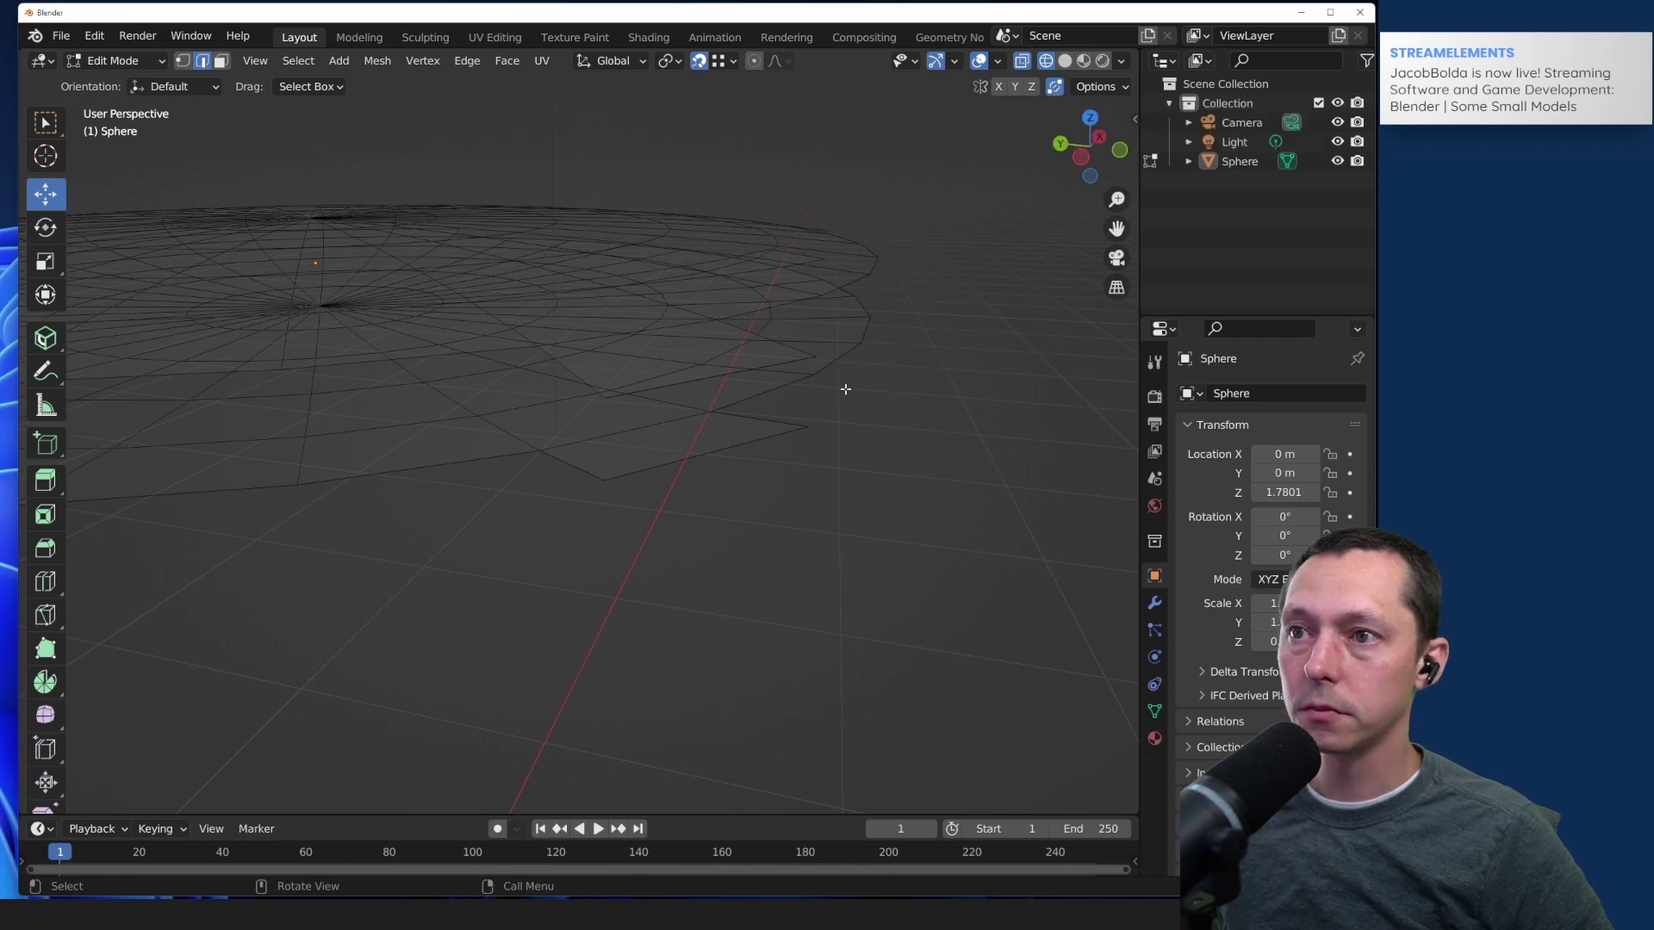
pyautogui.click(815, 358)
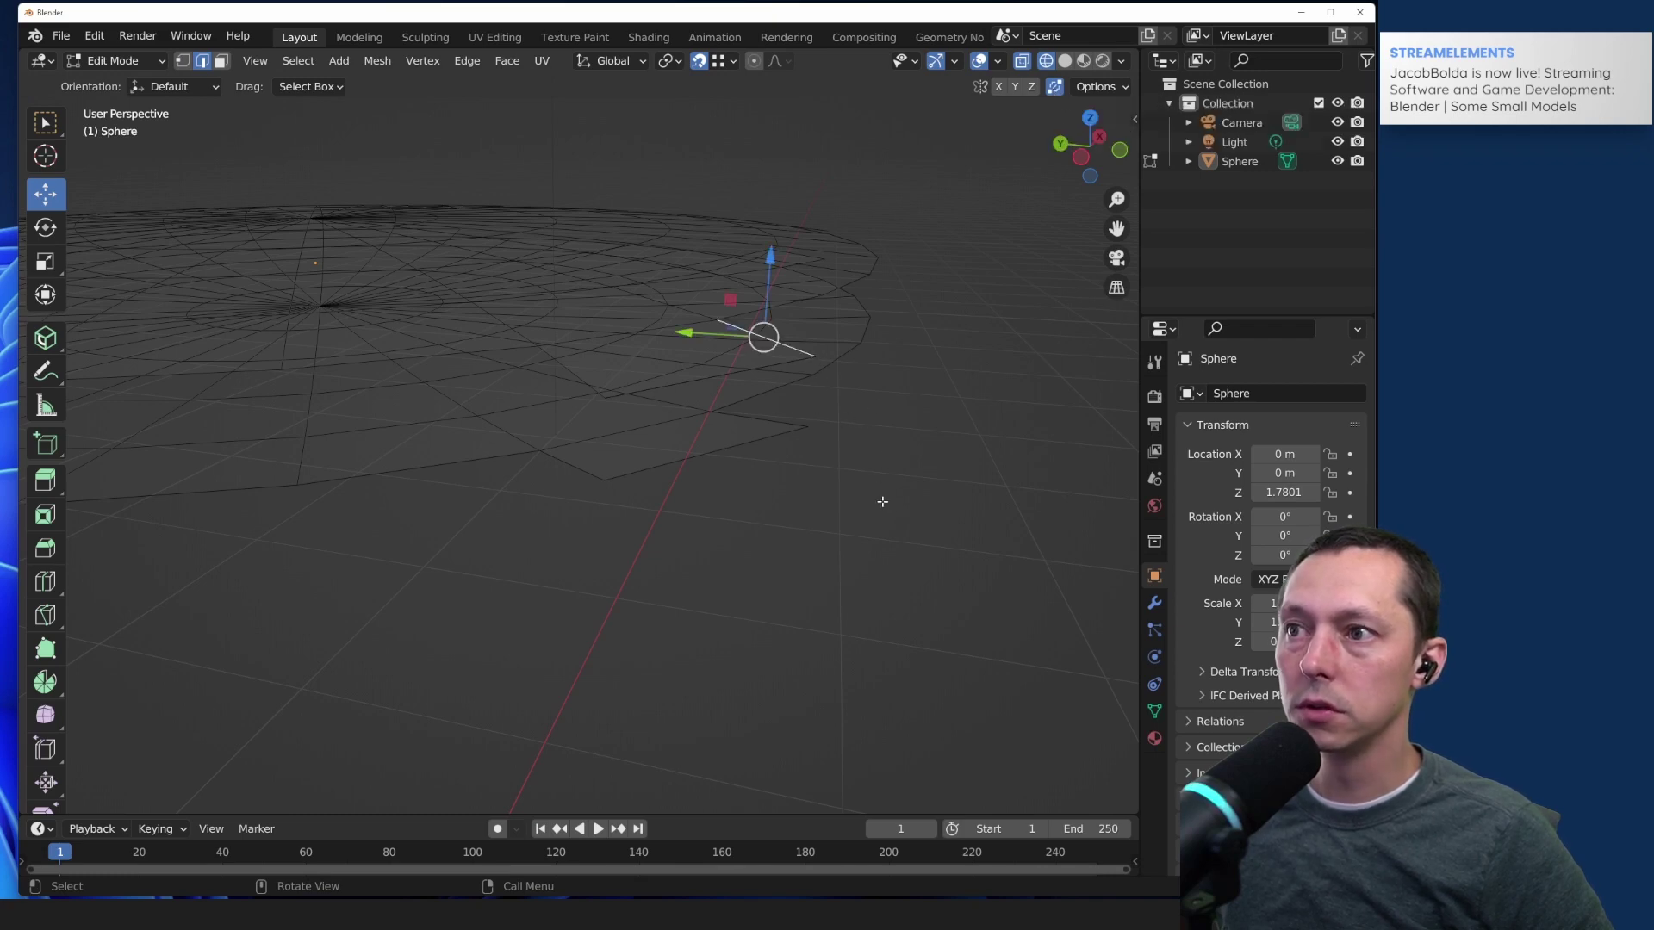
pyautogui.keyDown('shift'); pyautogui.moveTo(620, 590); pyautogui.dragTo(657, 701, button='middle'); pyautogui.keyUp('shift')
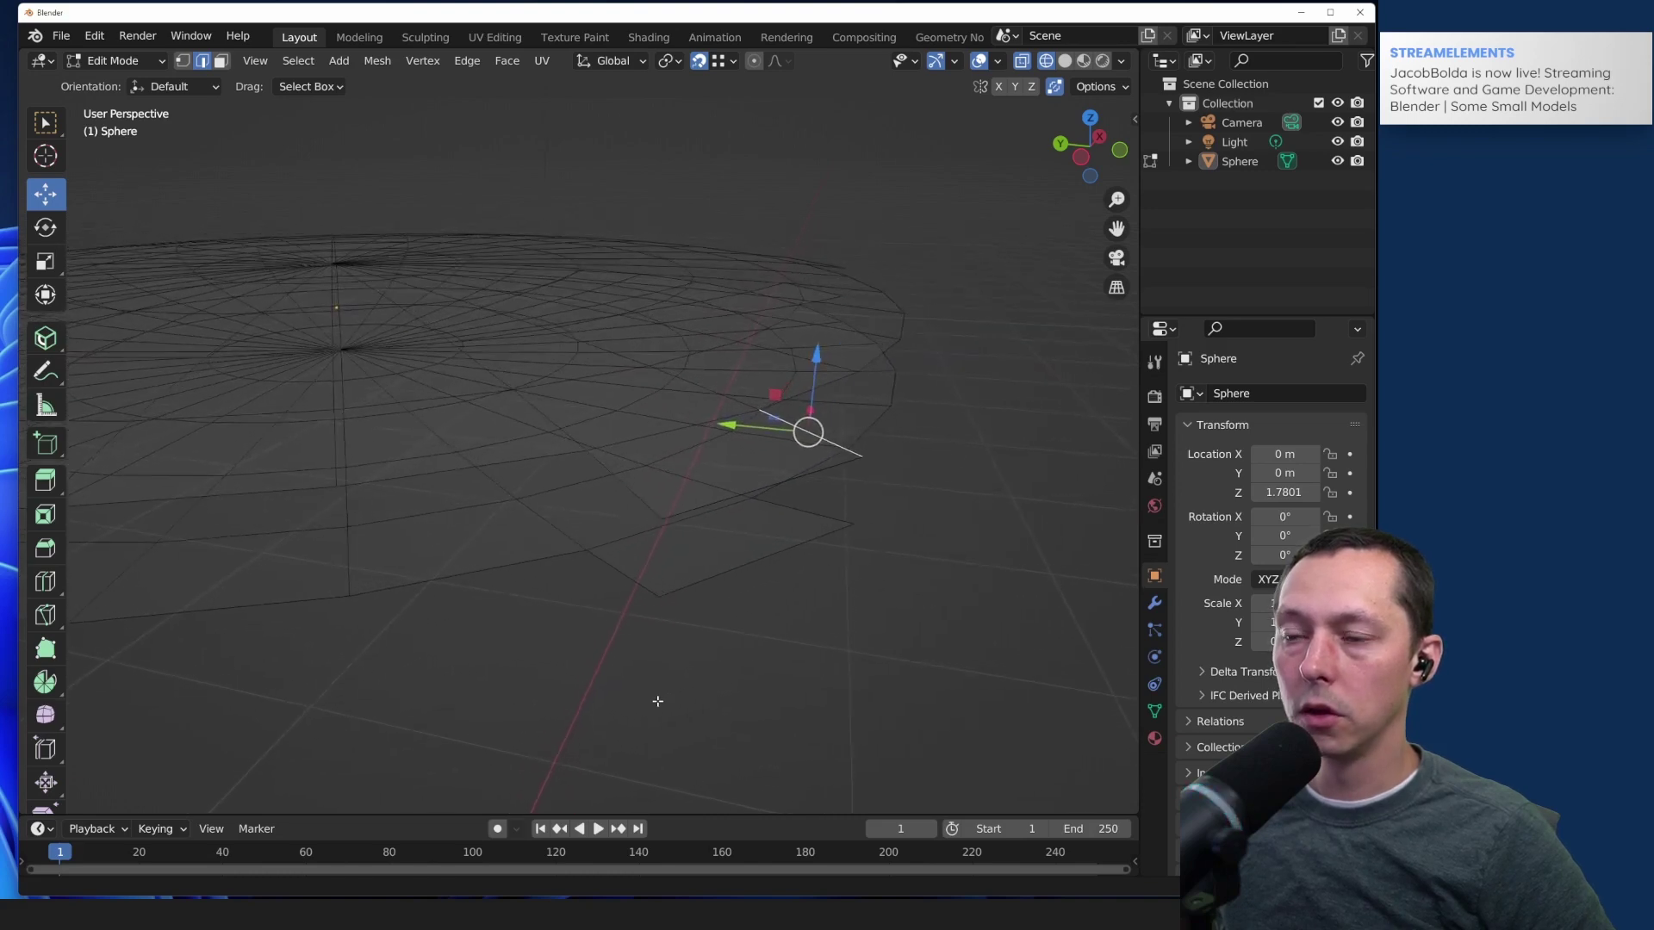
pyautogui.click(662, 603)
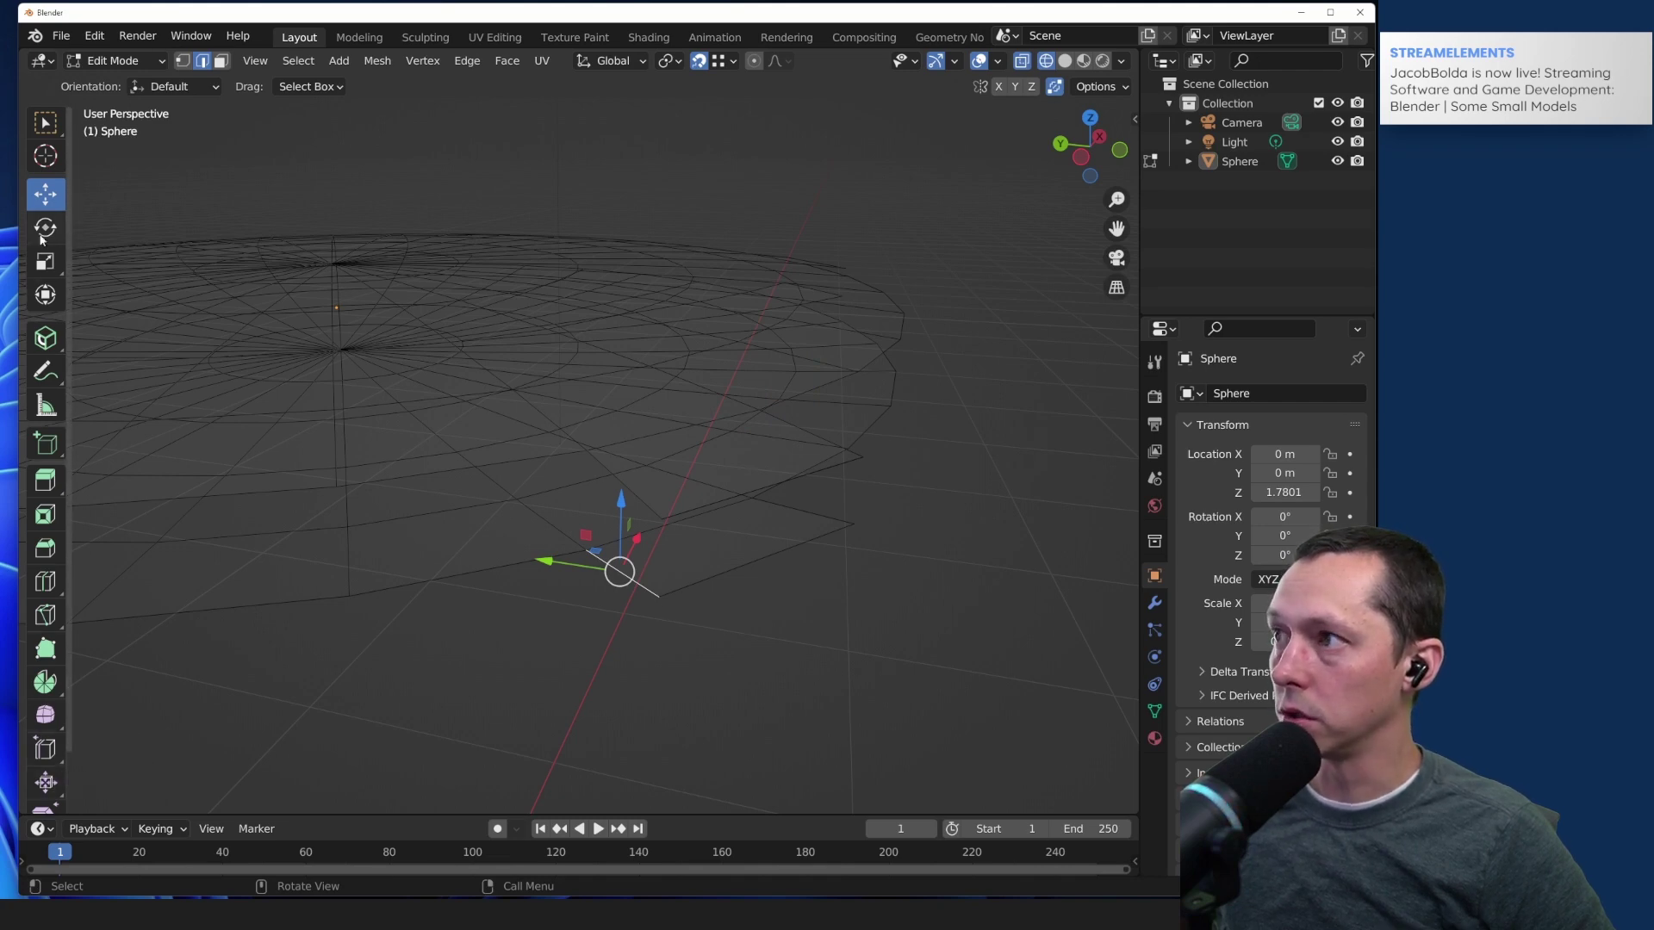
pyautogui.click(731, 657)
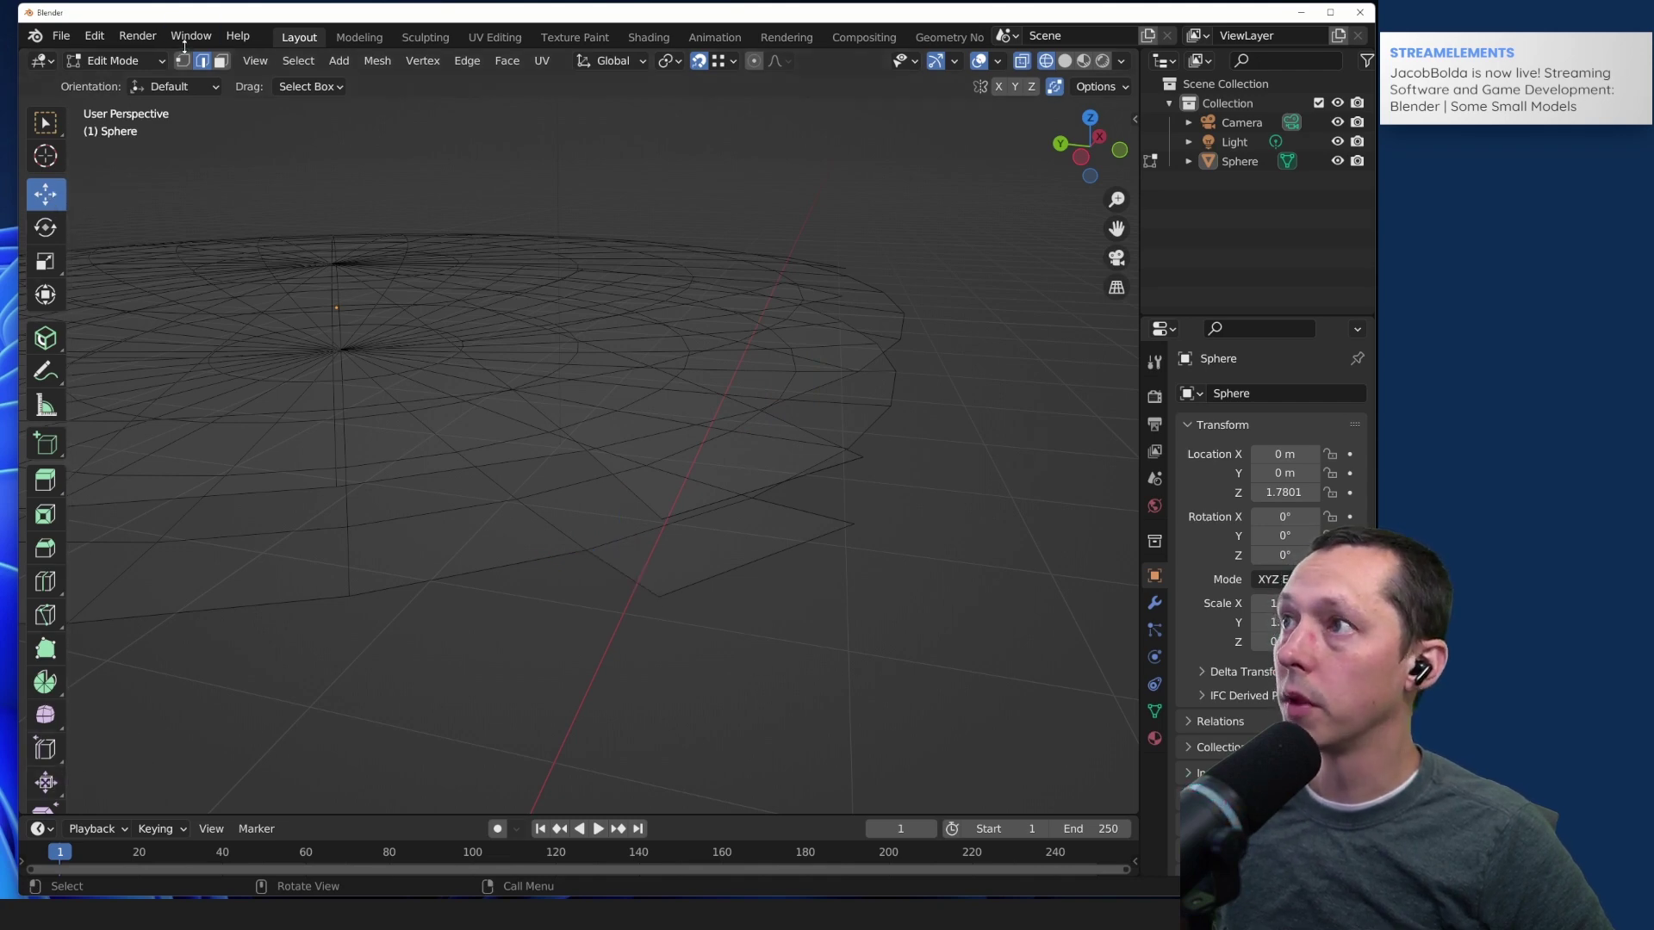
# Step: In vertex select mode, raise the two lower outer corner vertices of the rim tab along Z towards the upper ones
pyautogui.press('1')
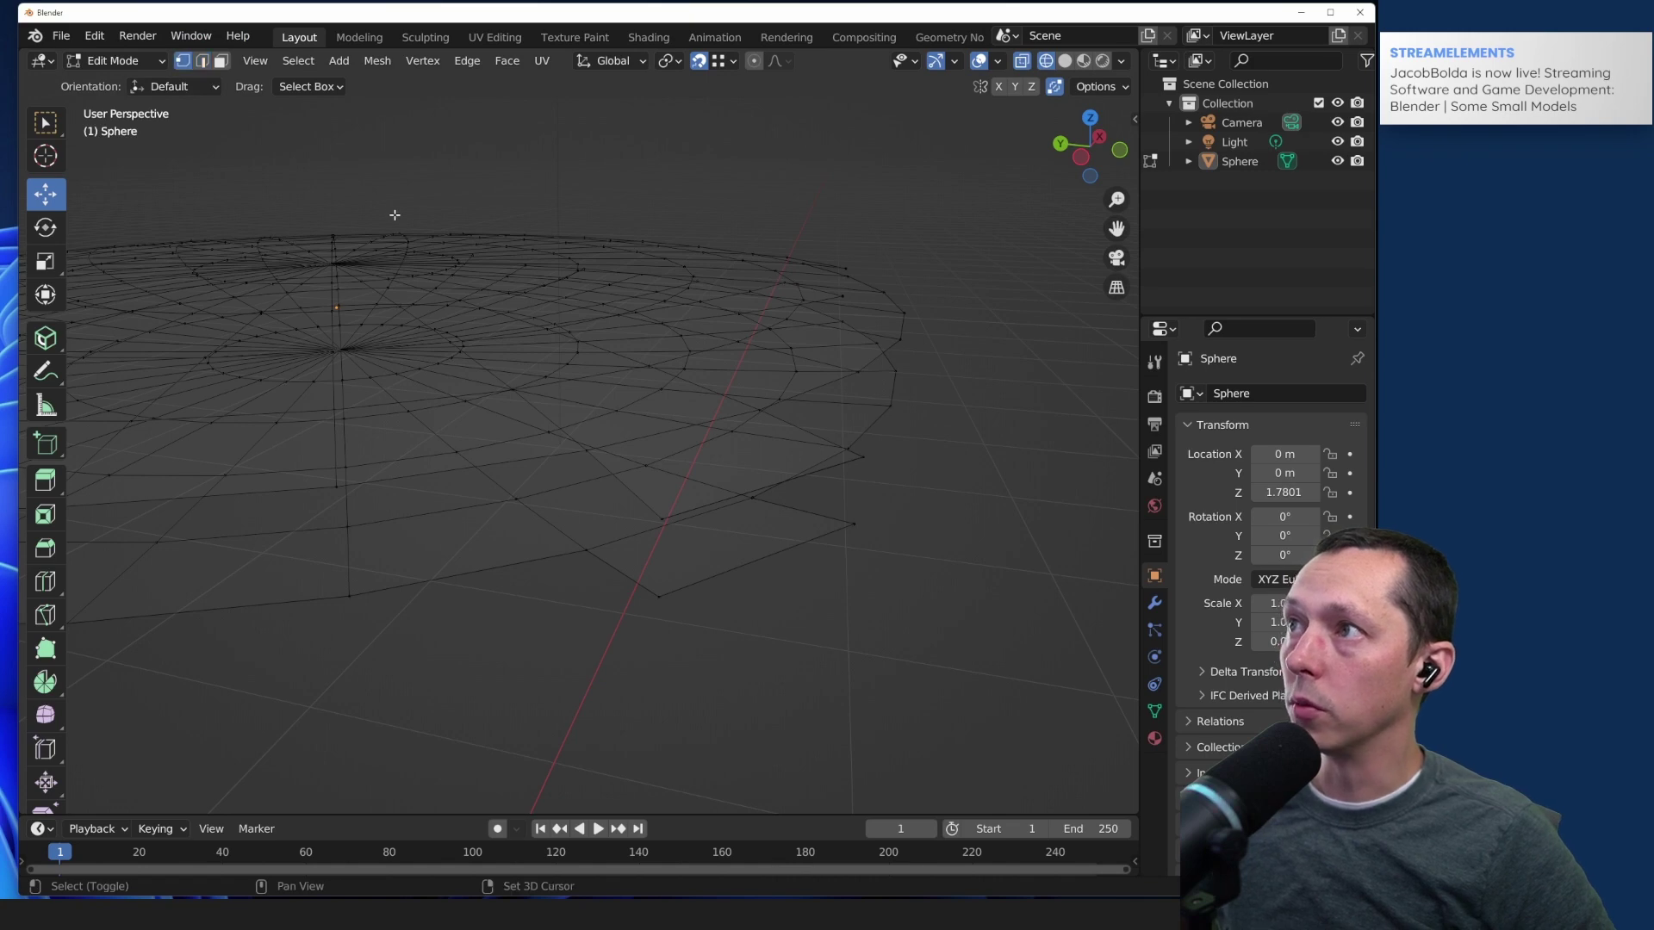
pyautogui.click(659, 596)
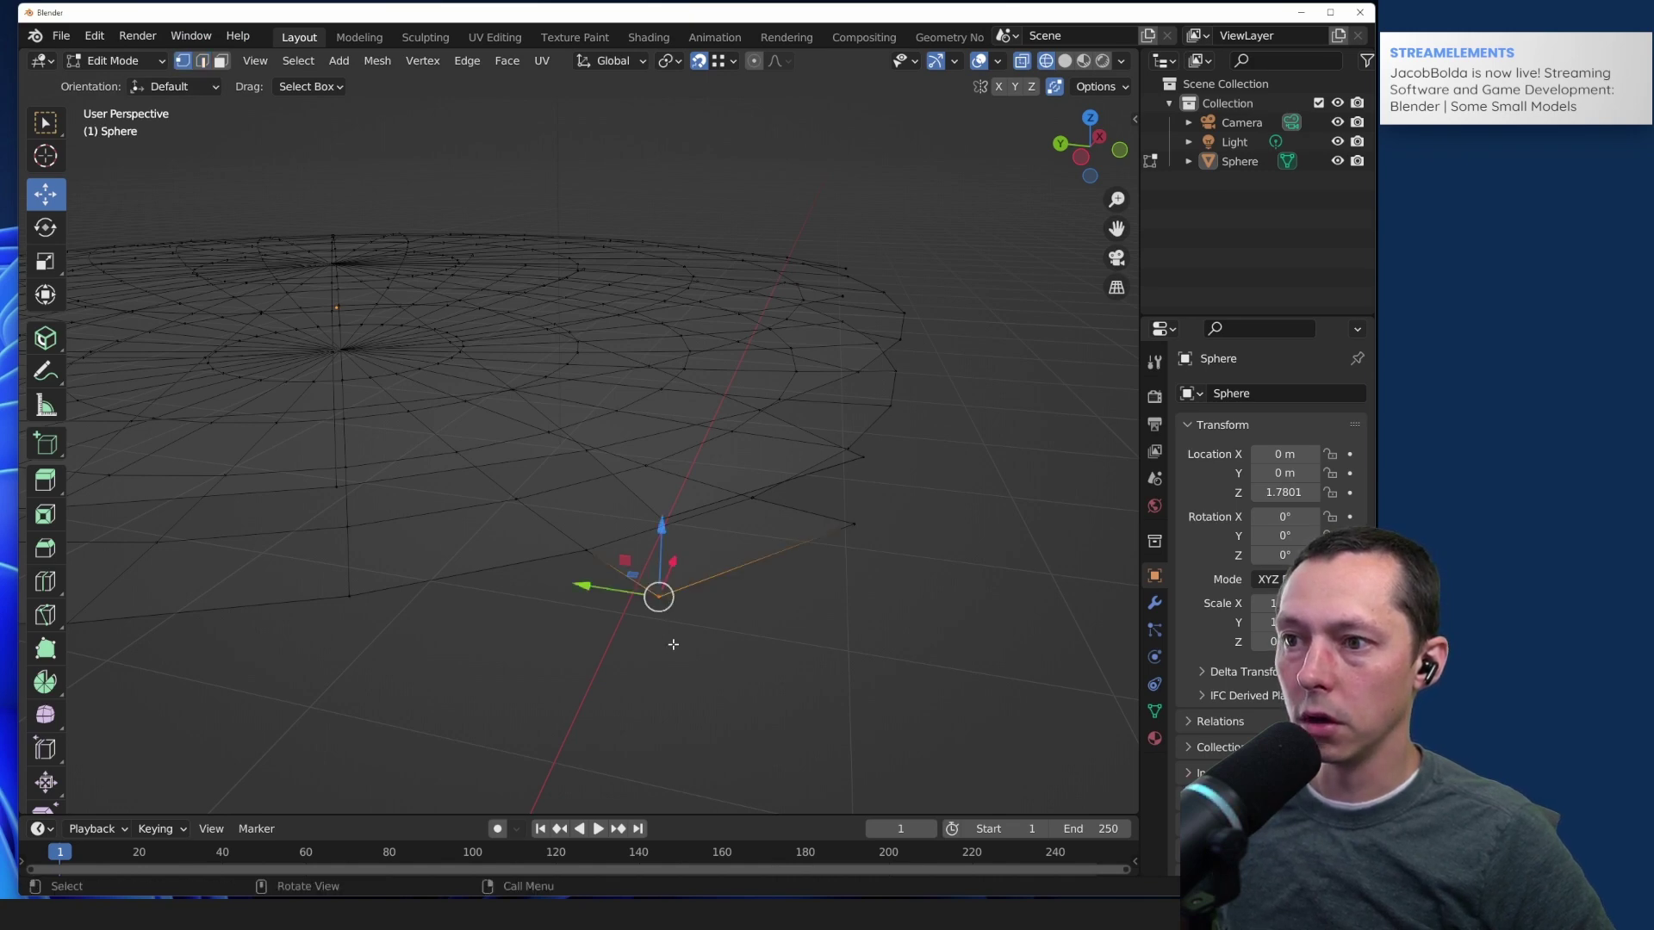
pyautogui.moveTo(668, 522); pyautogui.dragTo(669, 470)
pyautogui.moveTo(880, 510); pyautogui.dragTo(854, 551)
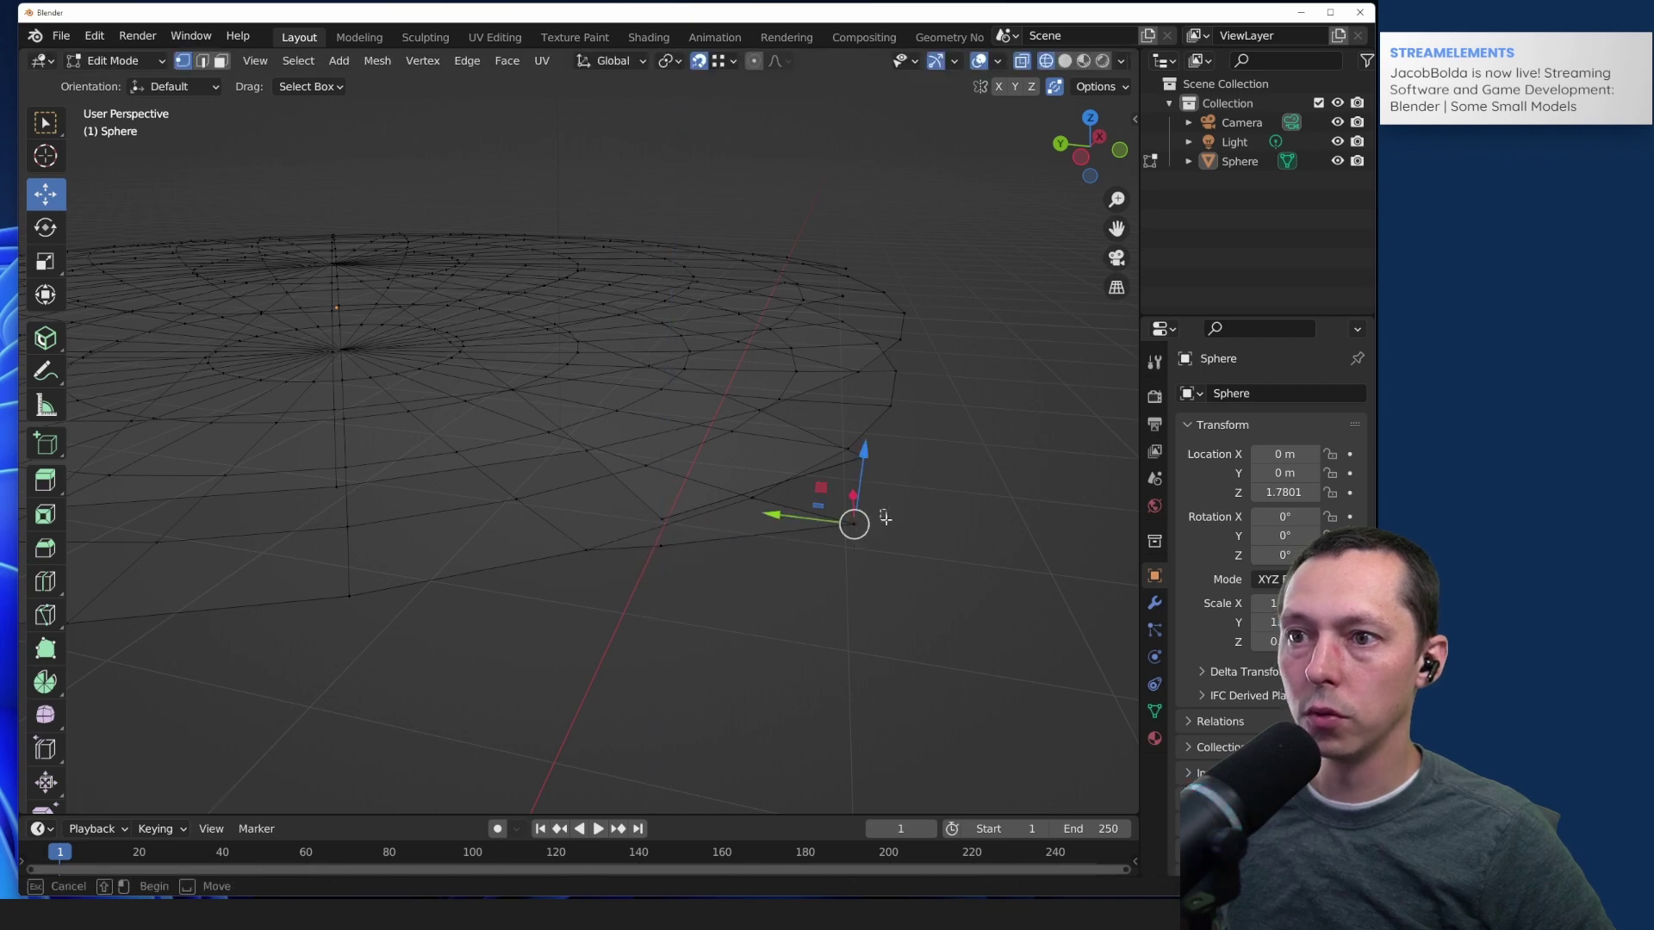
pyautogui.click(860, 526)
pyautogui.moveTo(865, 449); pyautogui.dragTo(867, 465)
pyautogui.click(757, 654)
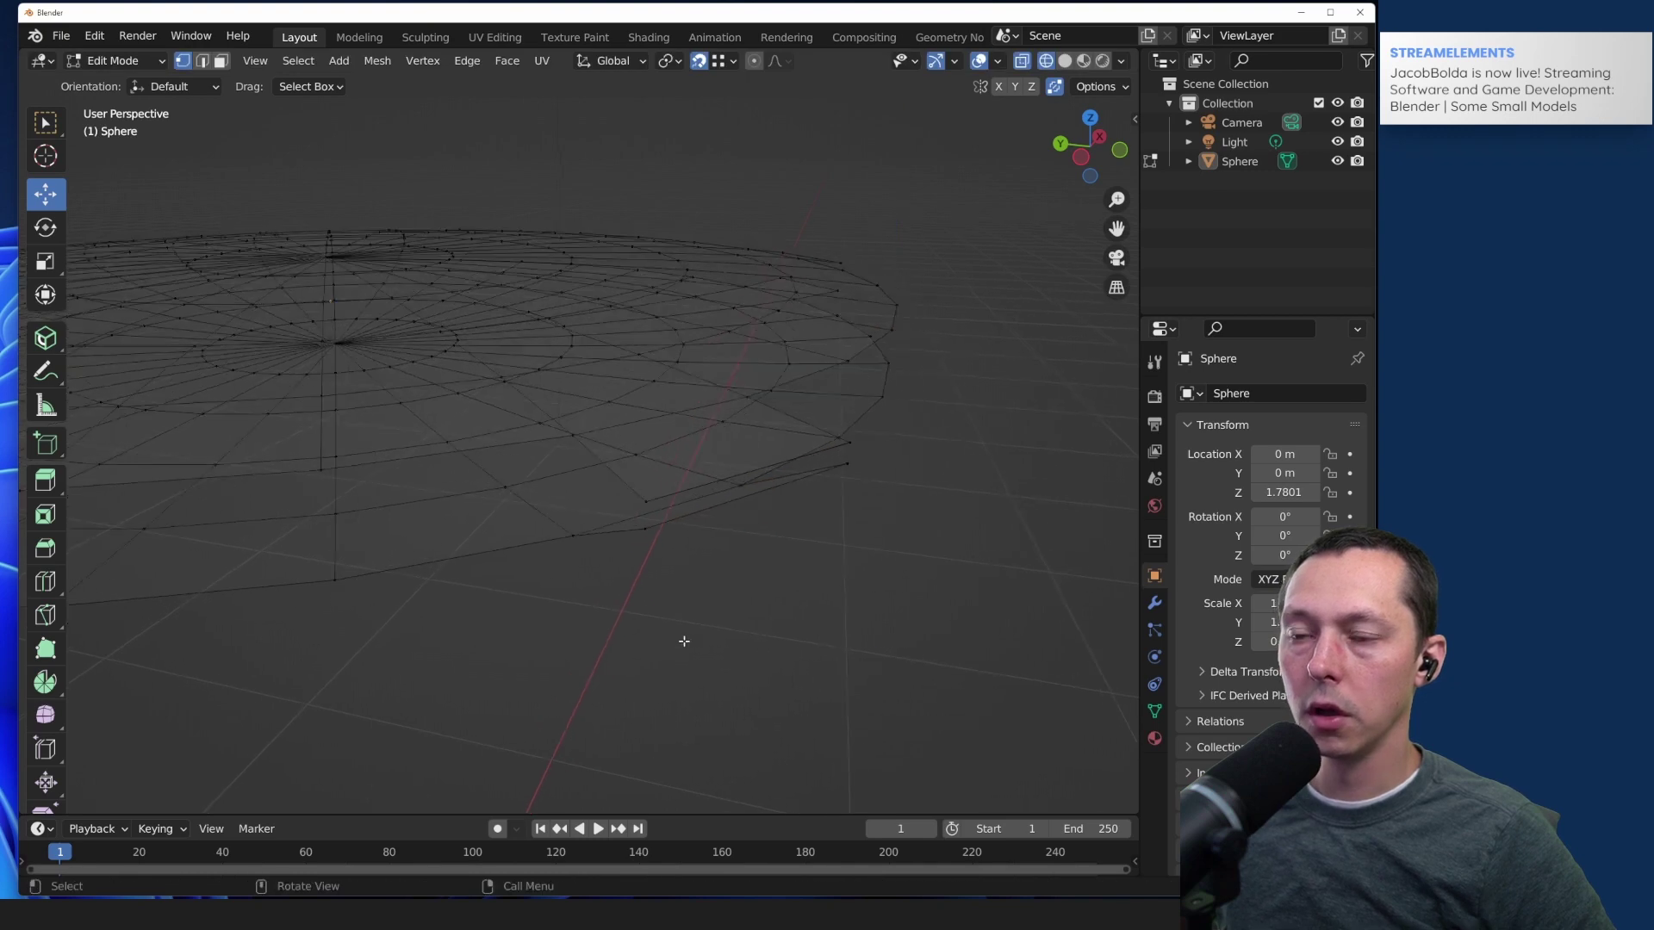
# Step: Box-select the upper outer corner vertices of the rim tab and lower them along Z towards the lower ones
pyautogui.moveTo(684, 641); pyautogui.dragTo(739, 545, button='middle')
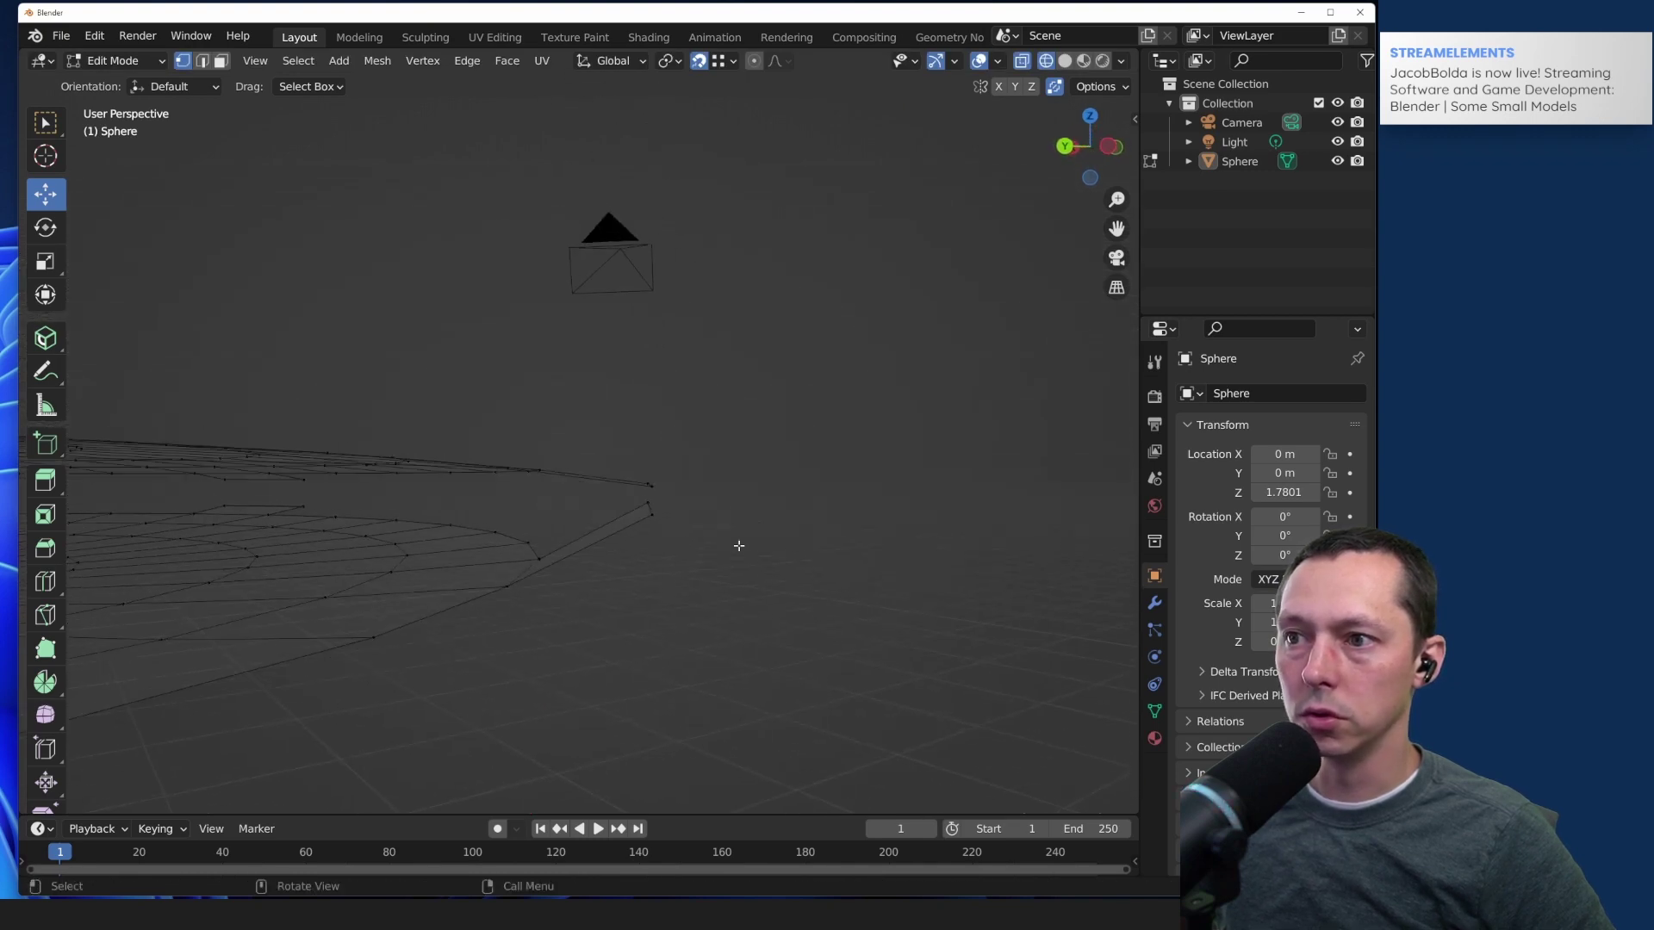
pyautogui.moveTo(677, 445); pyautogui.dragTo(630, 499)
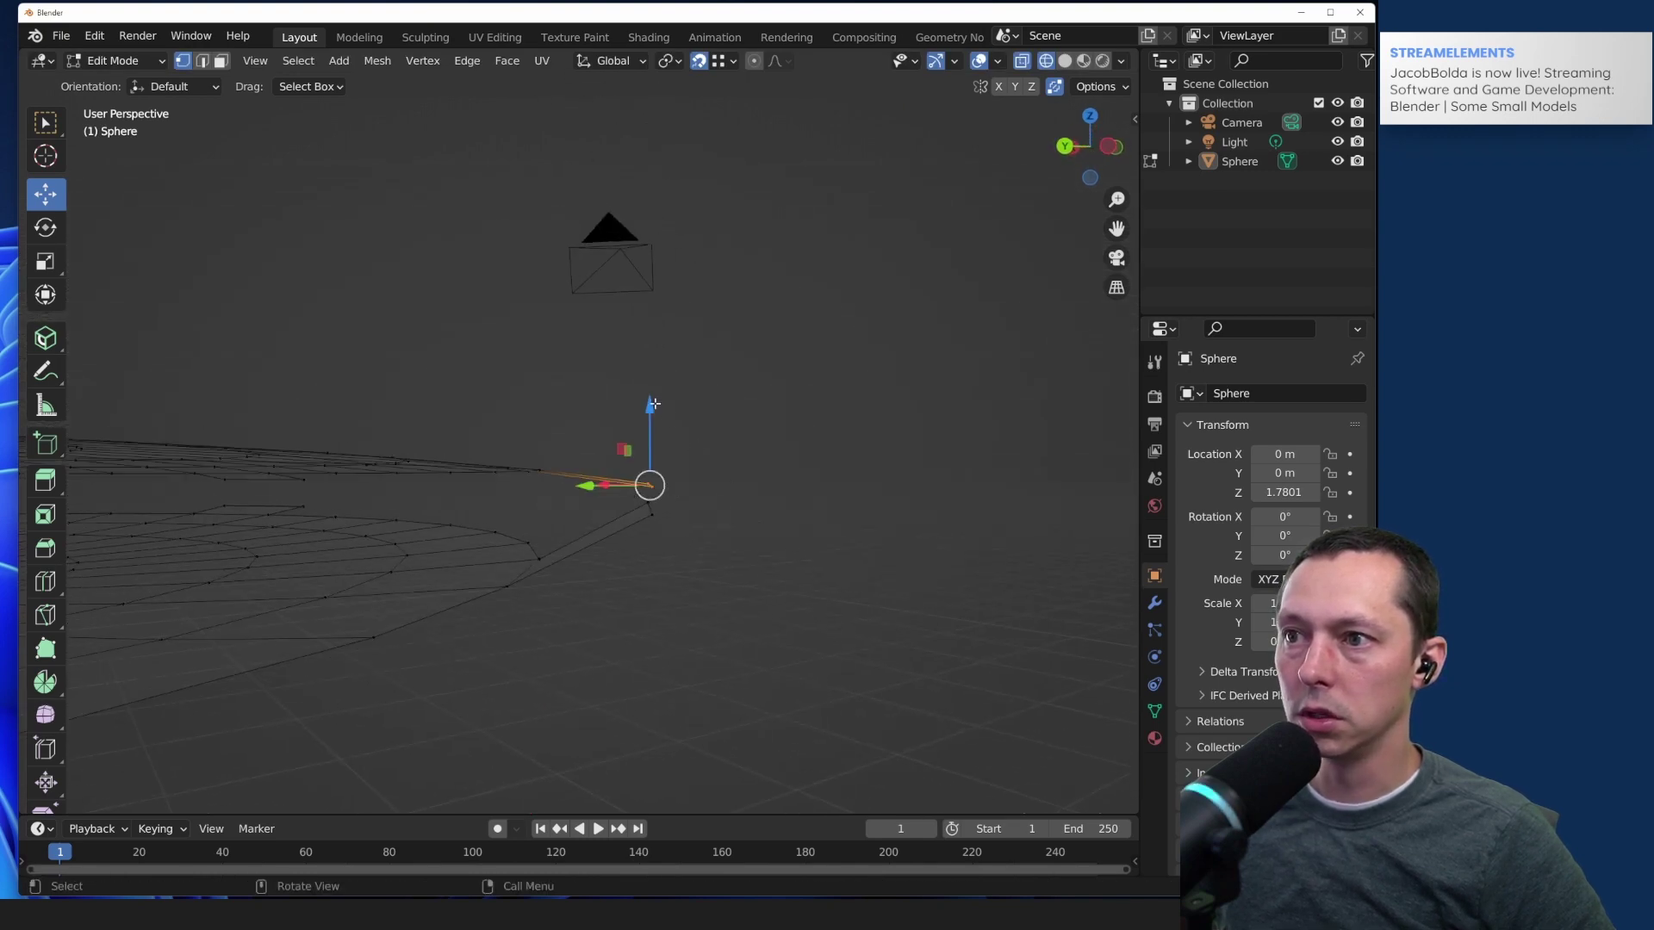
pyautogui.moveTo(654, 404); pyautogui.dragTo(638, 433)
pyautogui.moveTo(789, 517); pyautogui.dragTo(741, 603, button='middle')
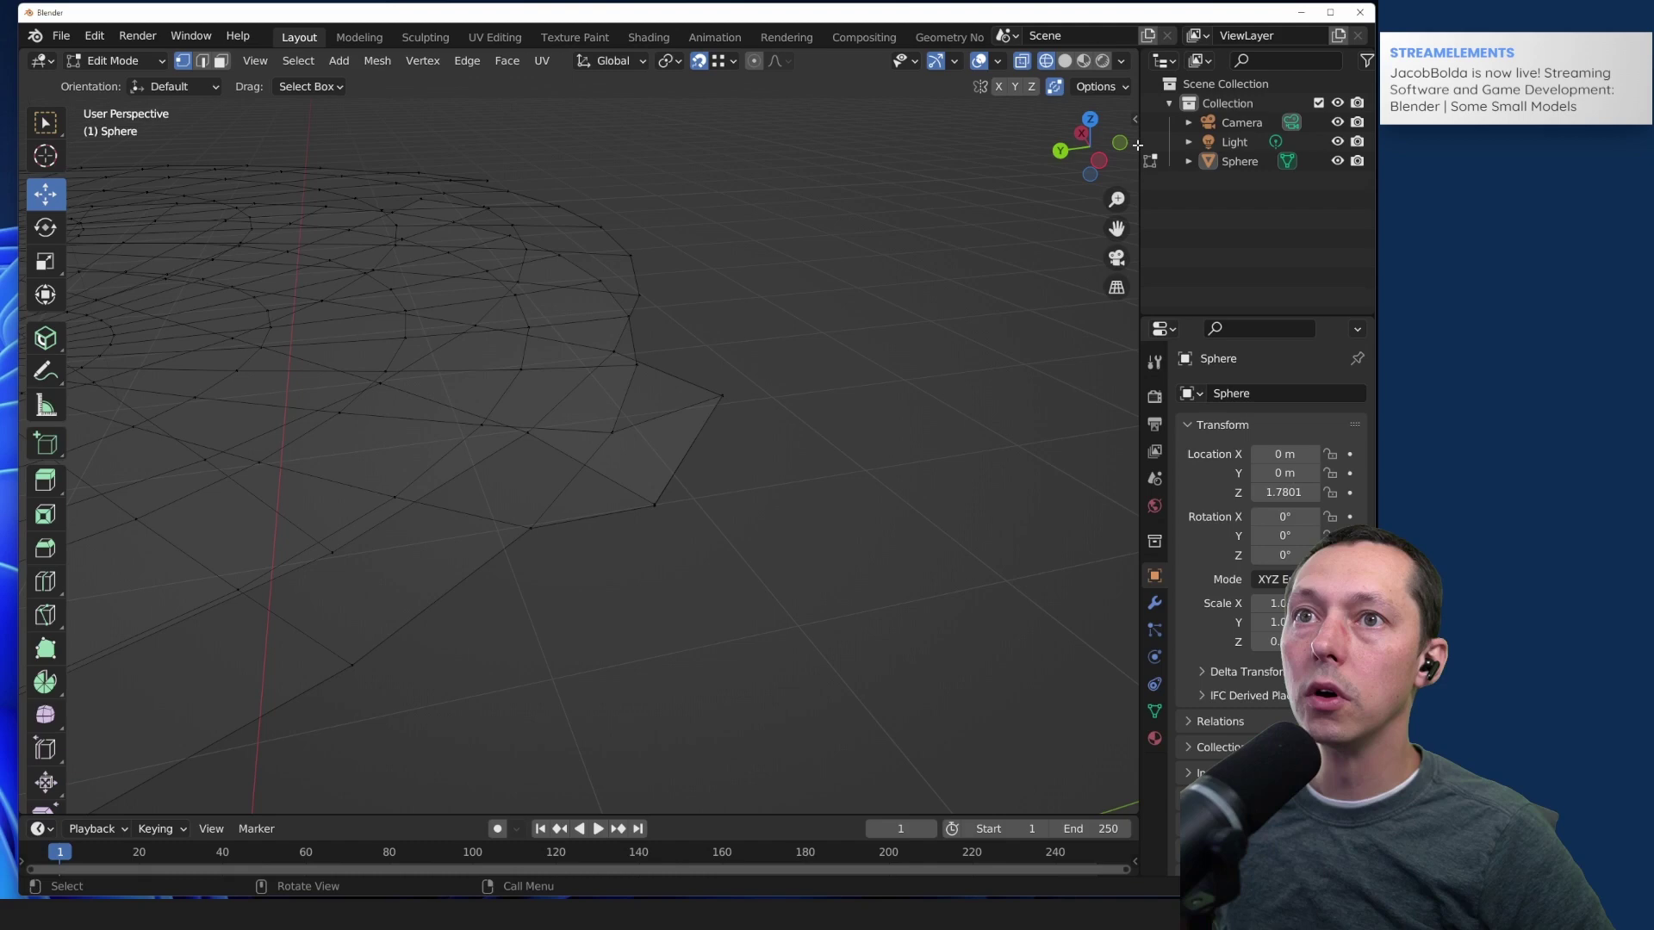
# Step: Set the Auto Merge threshold to 0.01 m
pyautogui.click(1093, 86)
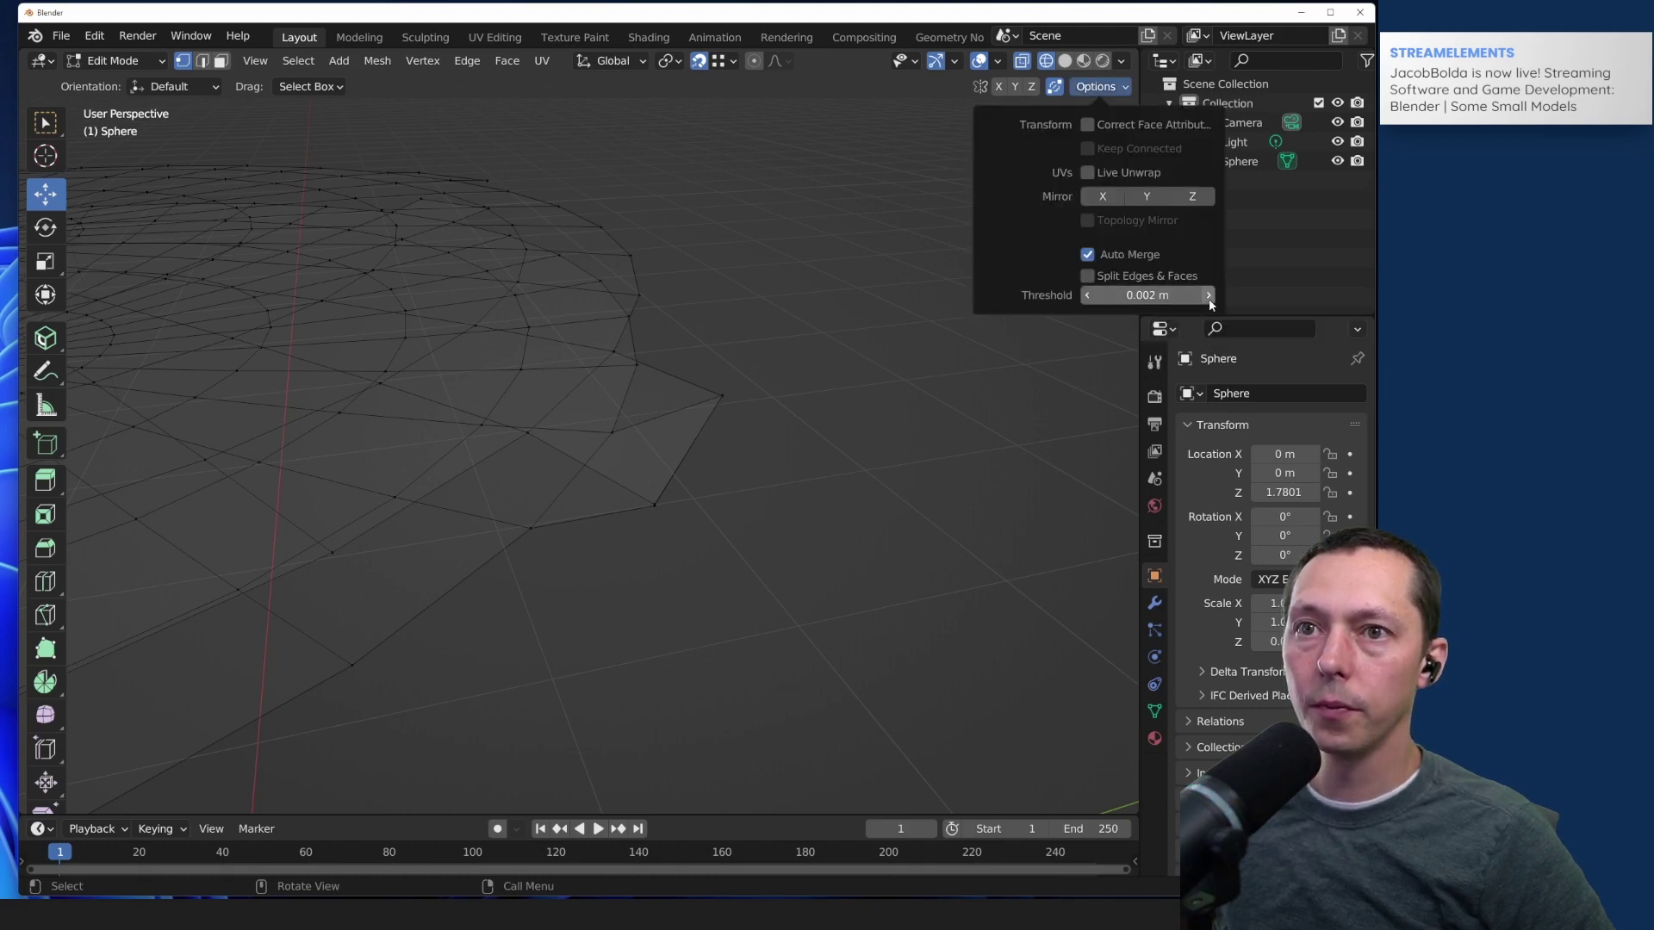
pyautogui.click(1208, 296)
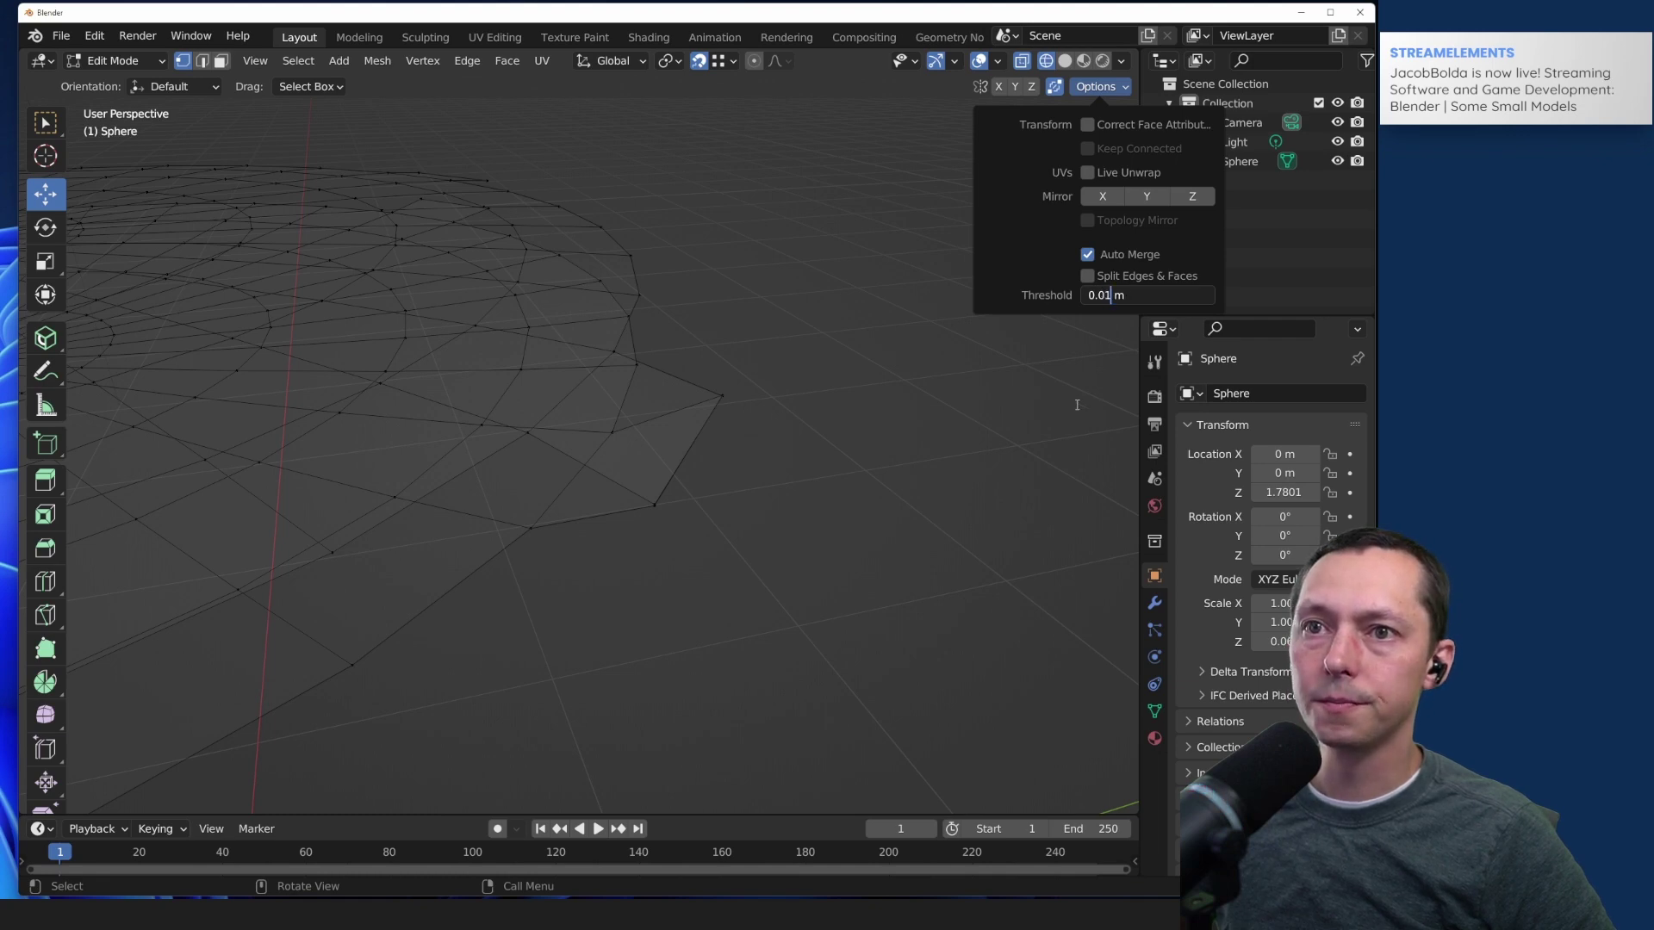
pyautogui.press('Return')
# Step: Try to merge the tab's outer corner vertices by moving them slightly down along Z, and undo the attempt
pyautogui.moveTo(703, 580); pyautogui.dragTo(691, 538, button='middle')
pyautogui.moveTo(684, 499); pyautogui.dragTo(646, 548)
pyautogui.press('g')
pyautogui.press('z')
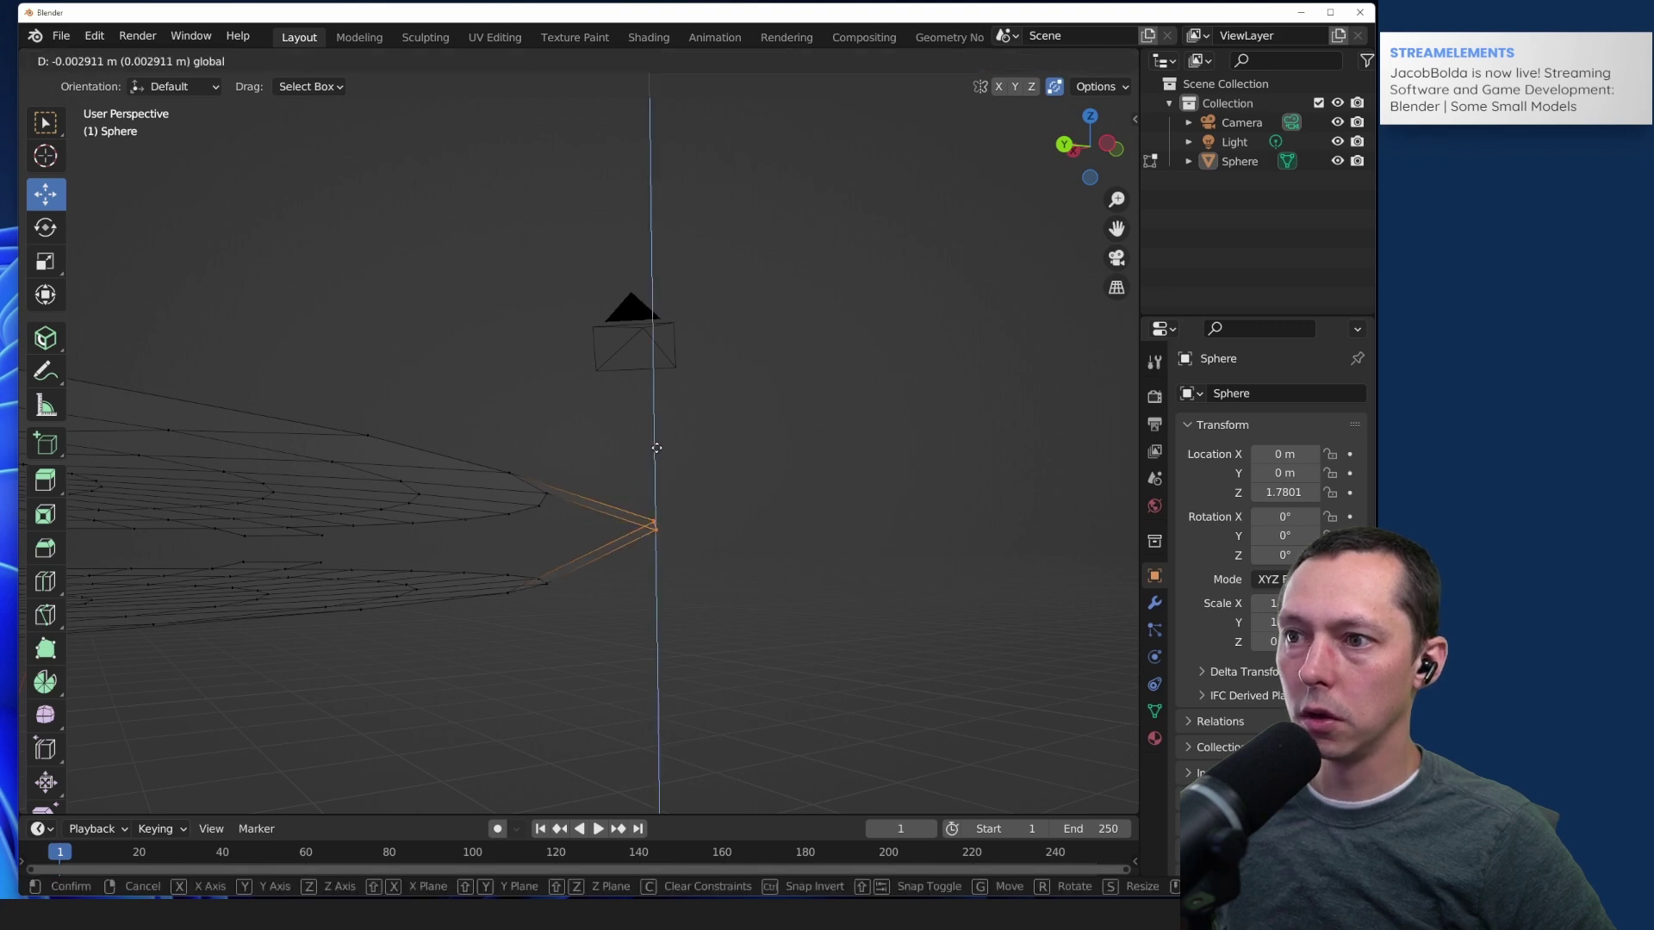
pyautogui.click(653, 526)
pyautogui.hotkey('ctrl', 'z')
pyautogui.hotkey('ctrl', 'z')
pyautogui.hotkey('ctrl', 'z')
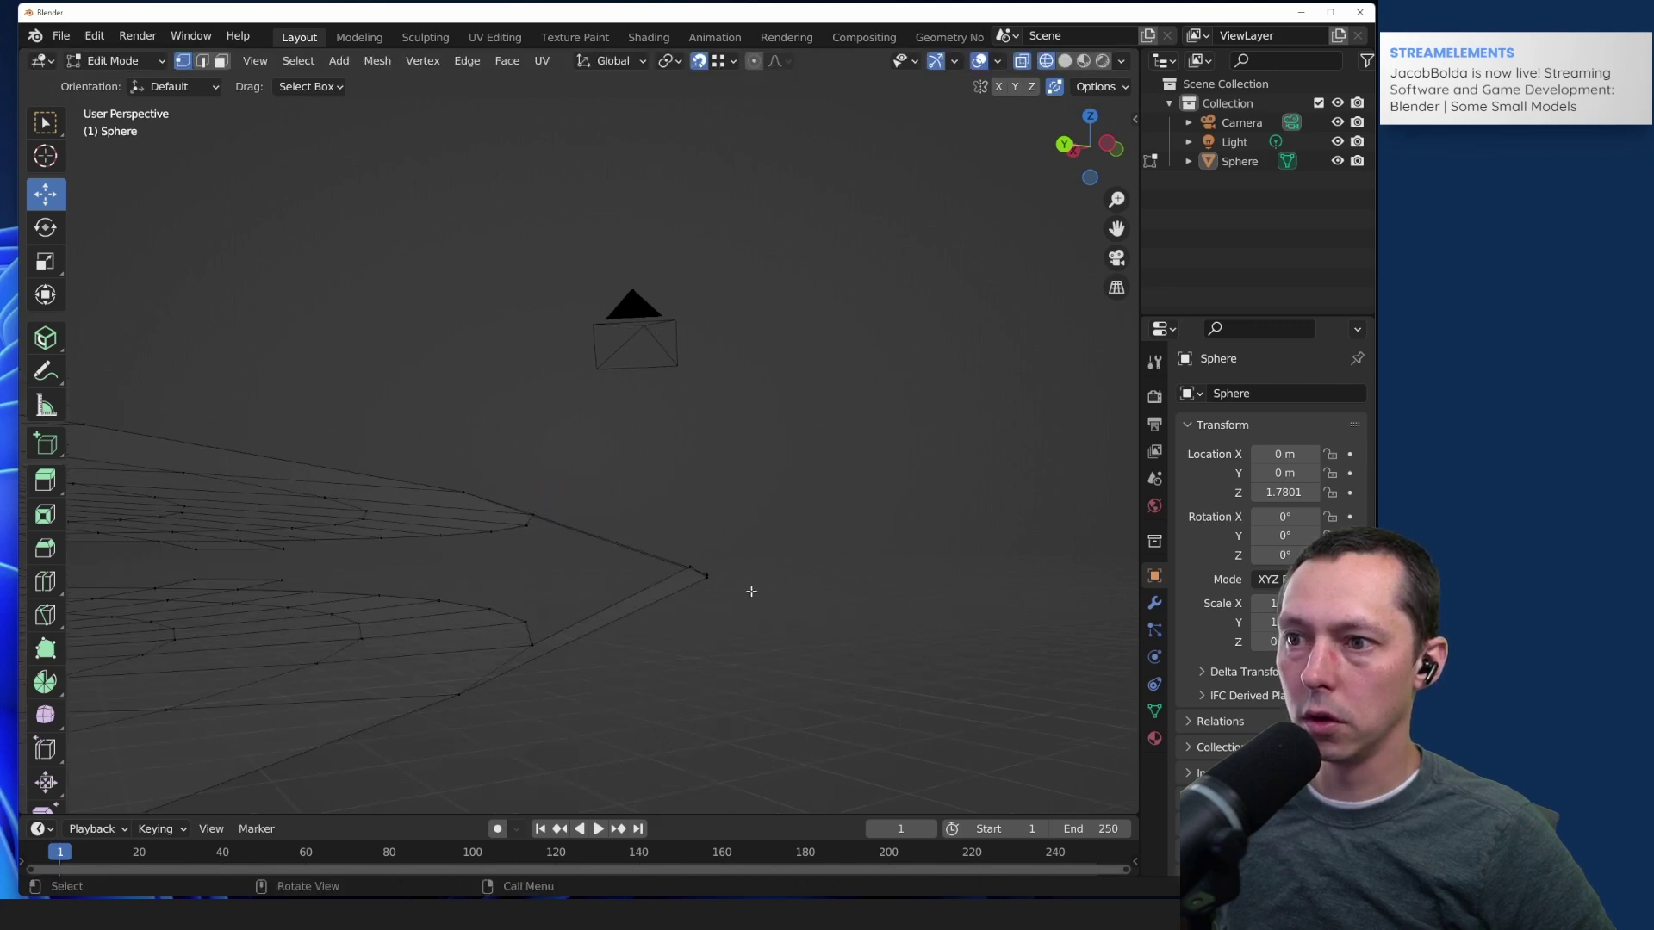
# Step: Set the Auto Merge threshold to 0.1 m and slightly move the tab's selected outer corner vertices to merge them
pyautogui.click(1111, 85)
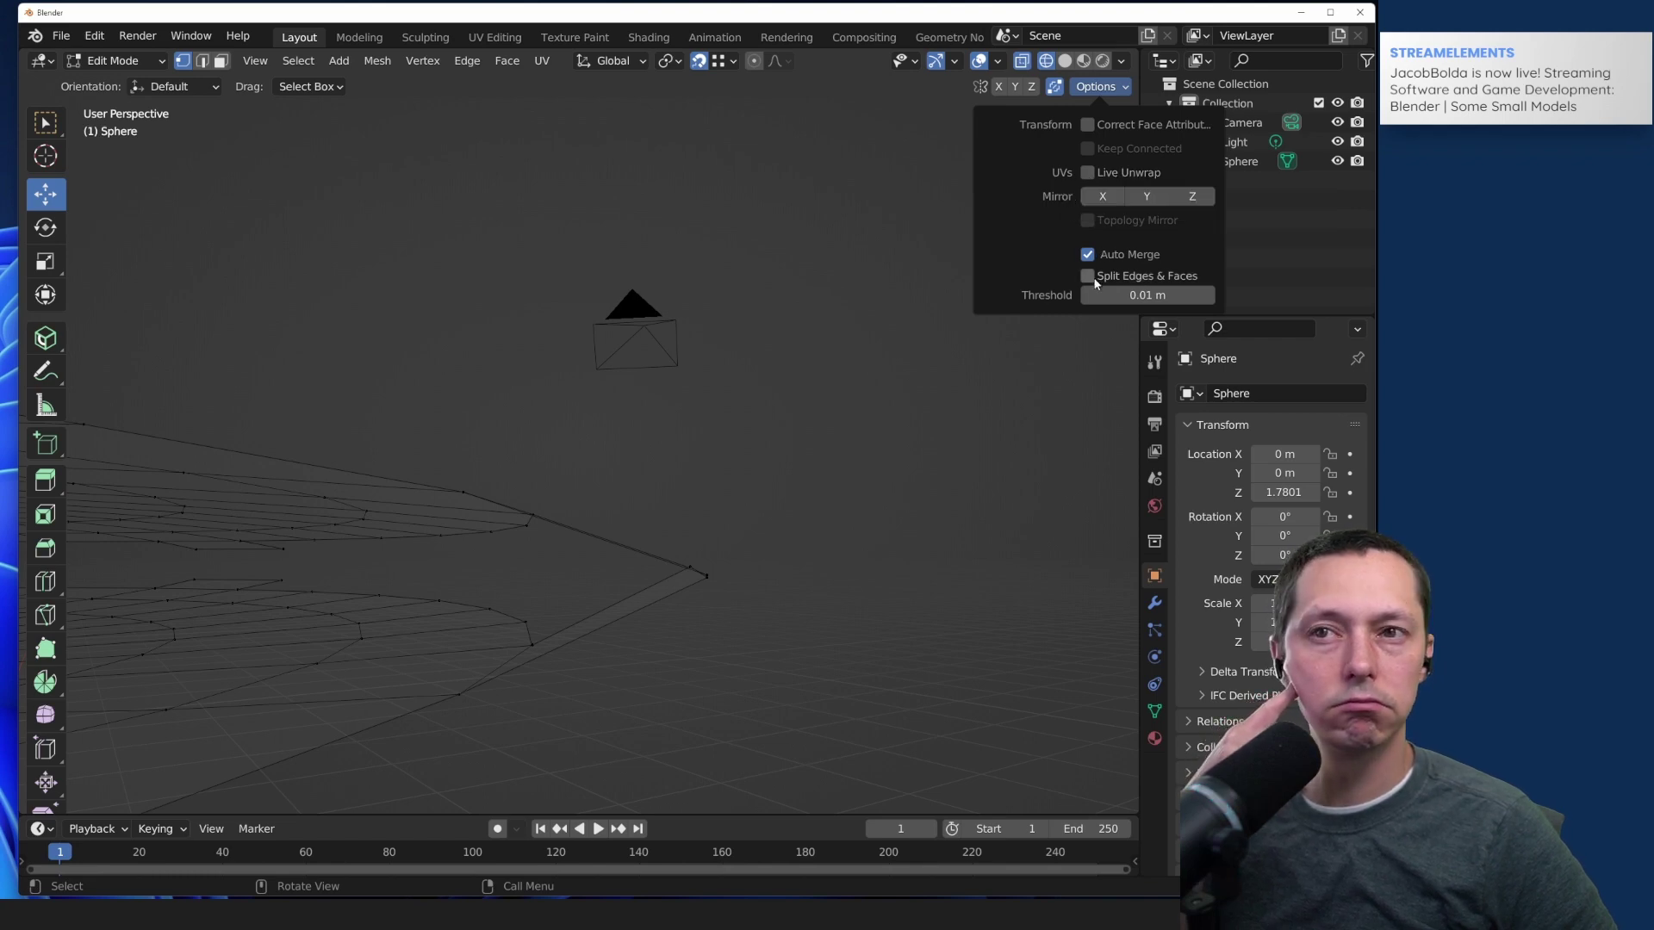
pyautogui.click(1141, 296)
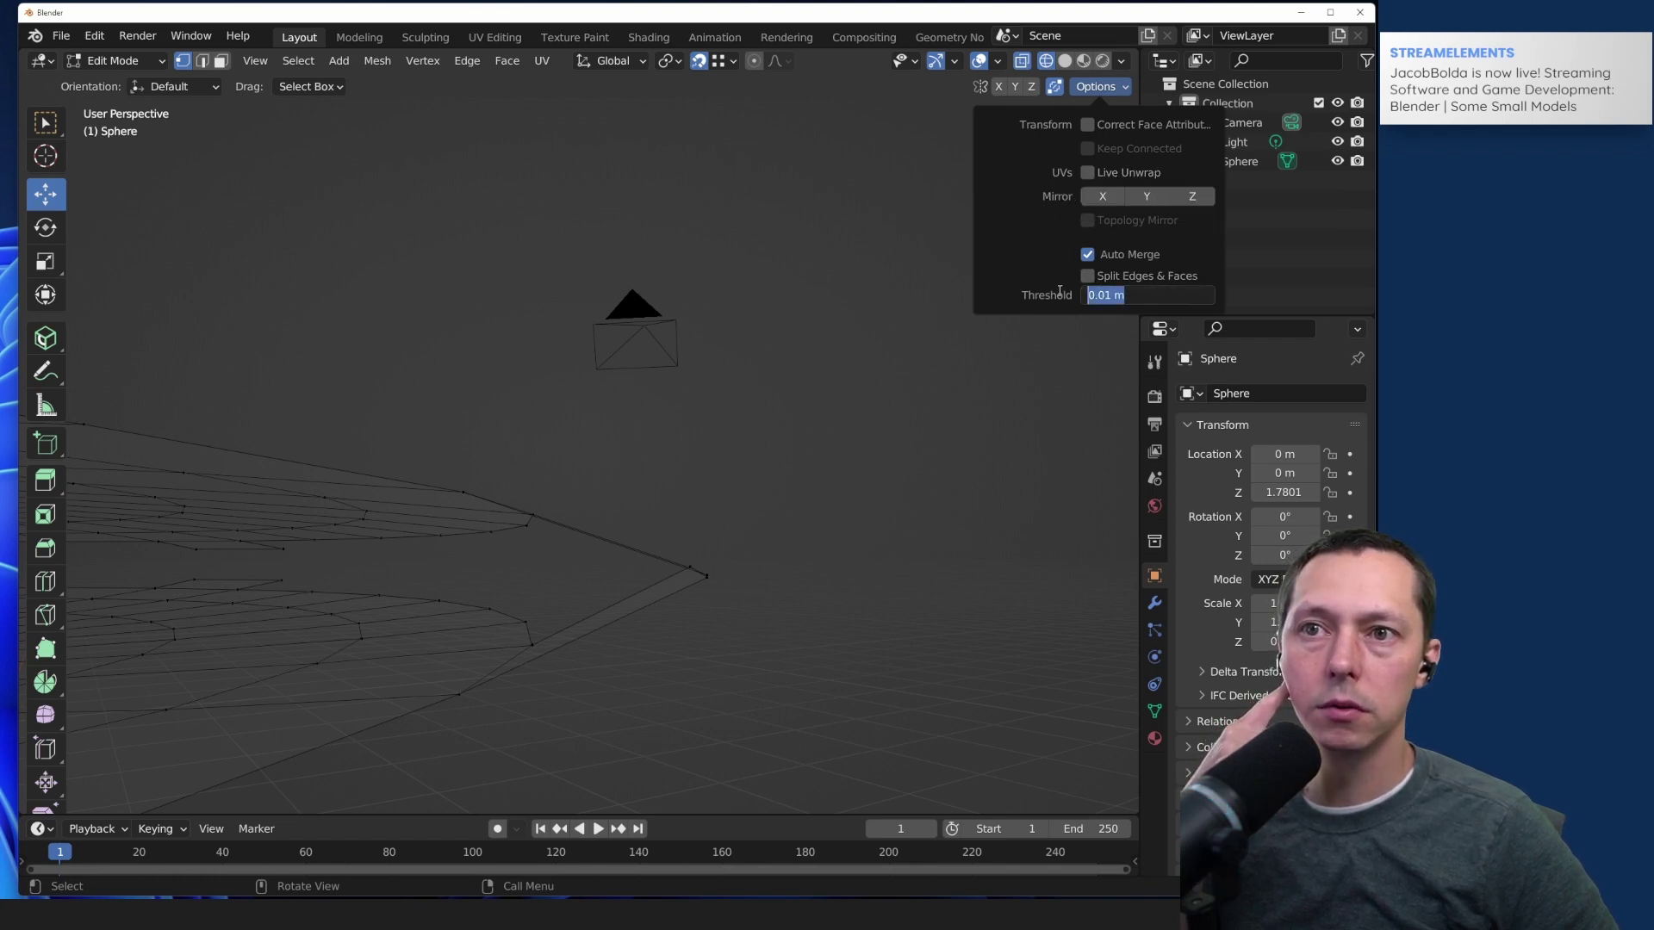
pyautogui.write('0.1')
pyautogui.press('Return')
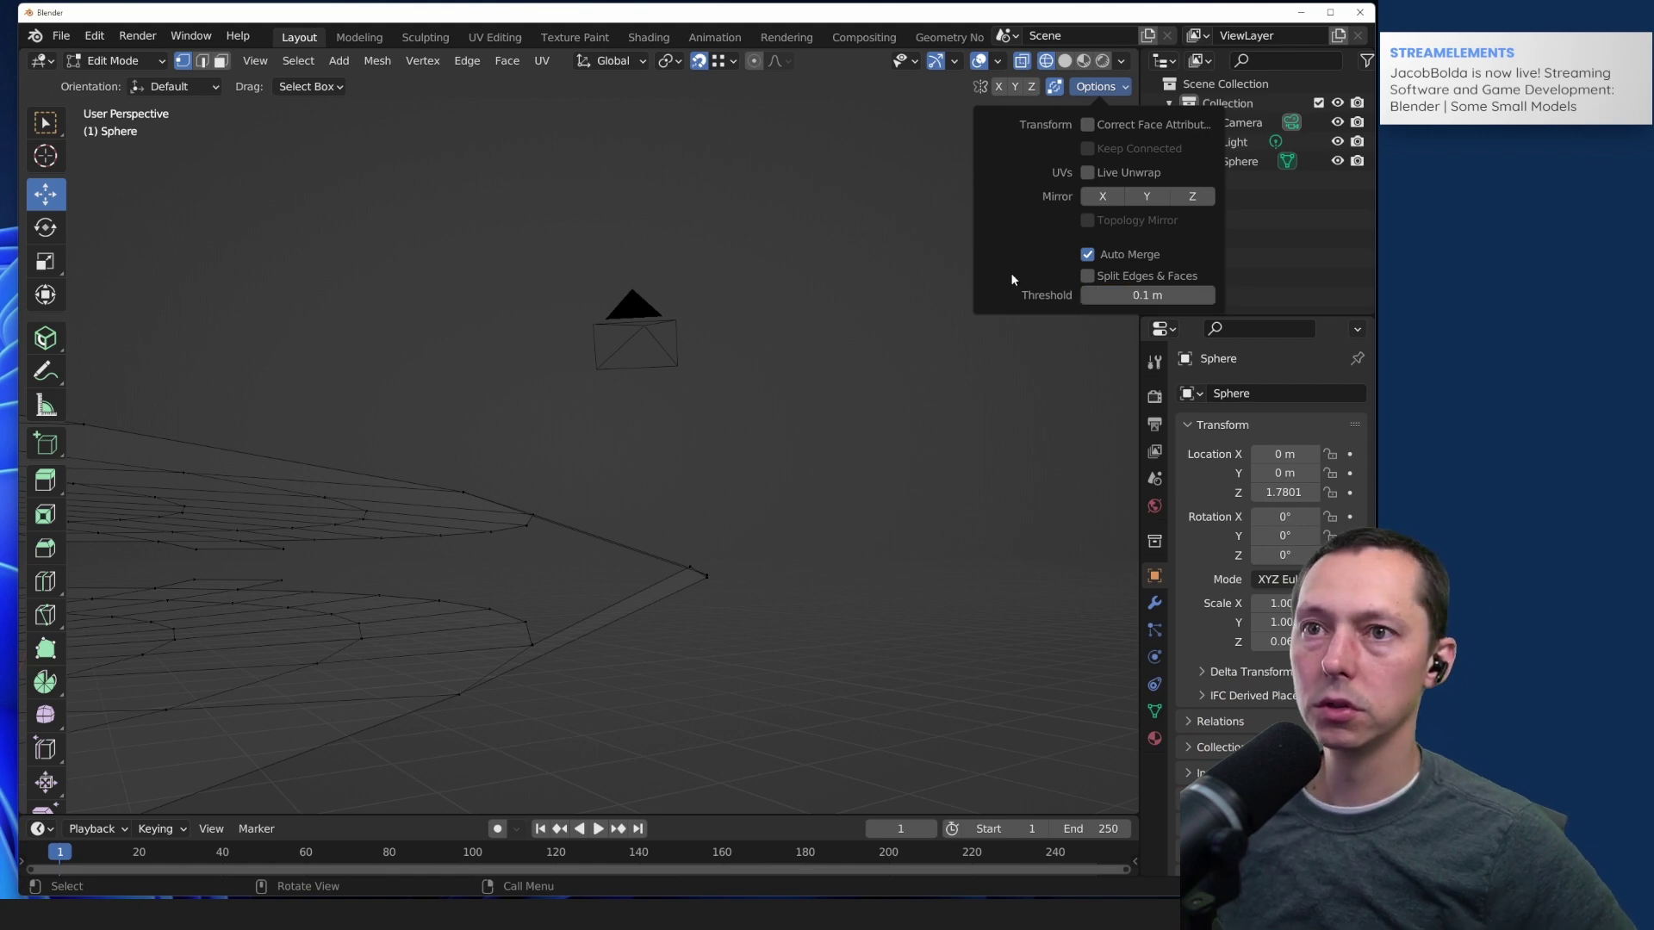
pyautogui.moveTo(777, 606); pyautogui.dragTo(792, 508)
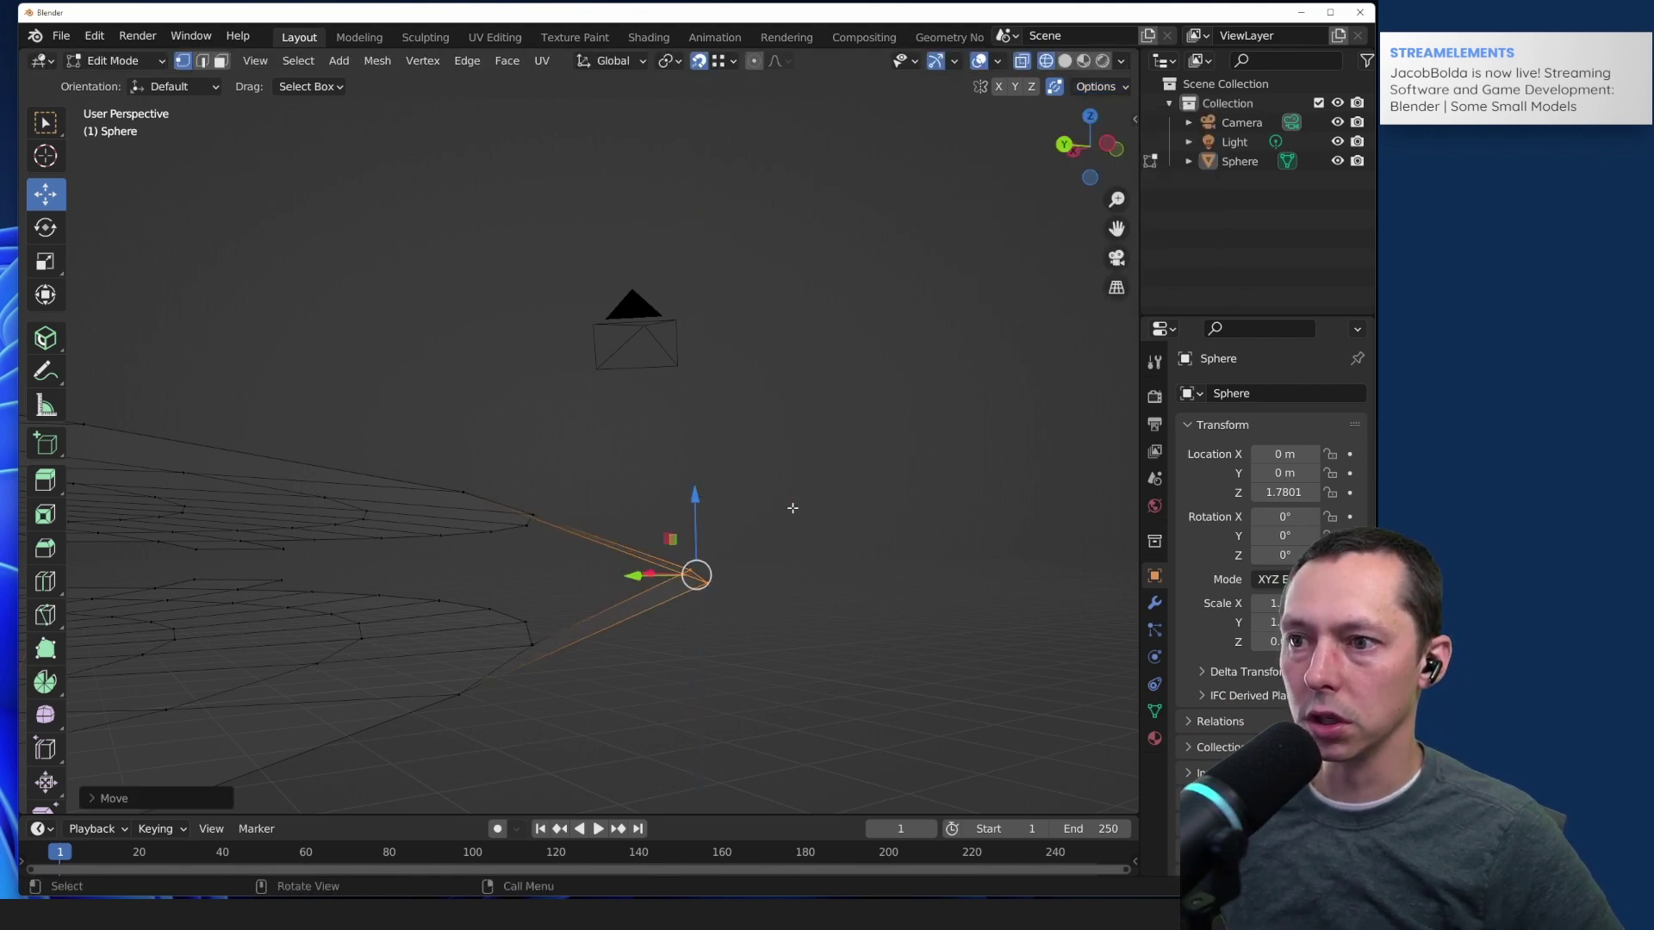
# Step: In top view, move the tab's two inner corner vertices outward, one along negative X and the other along negative Y
pyautogui.moveTo(823, 579); pyautogui.dragTo(523, 668, button='middle')
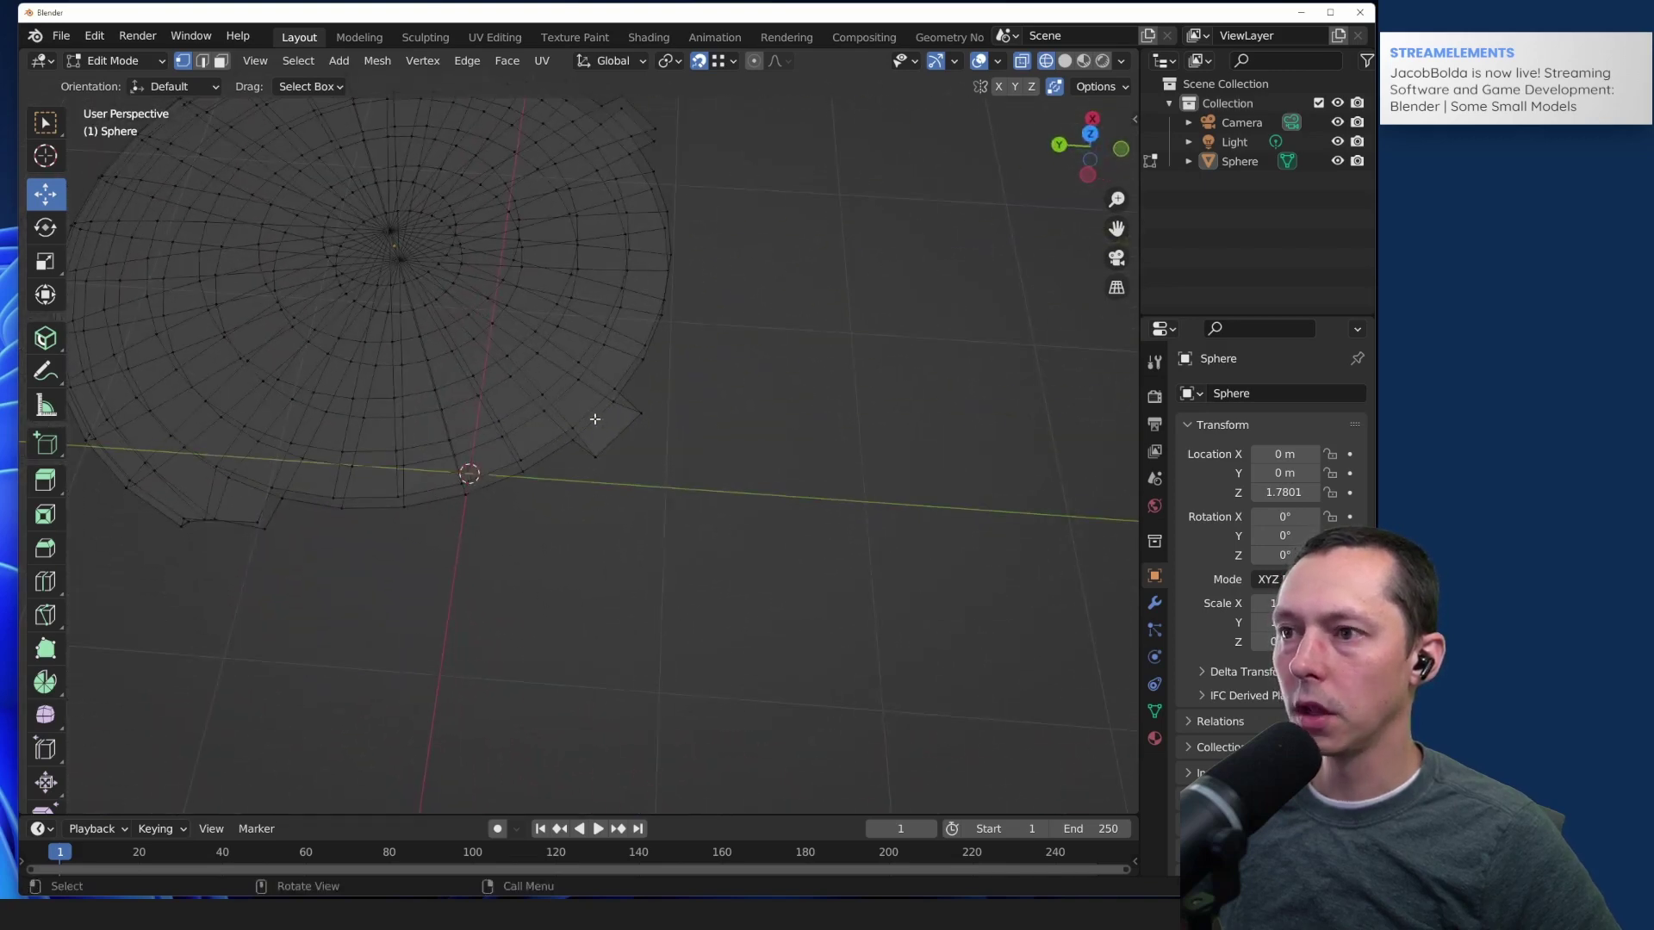
pyautogui.click(1090, 135)
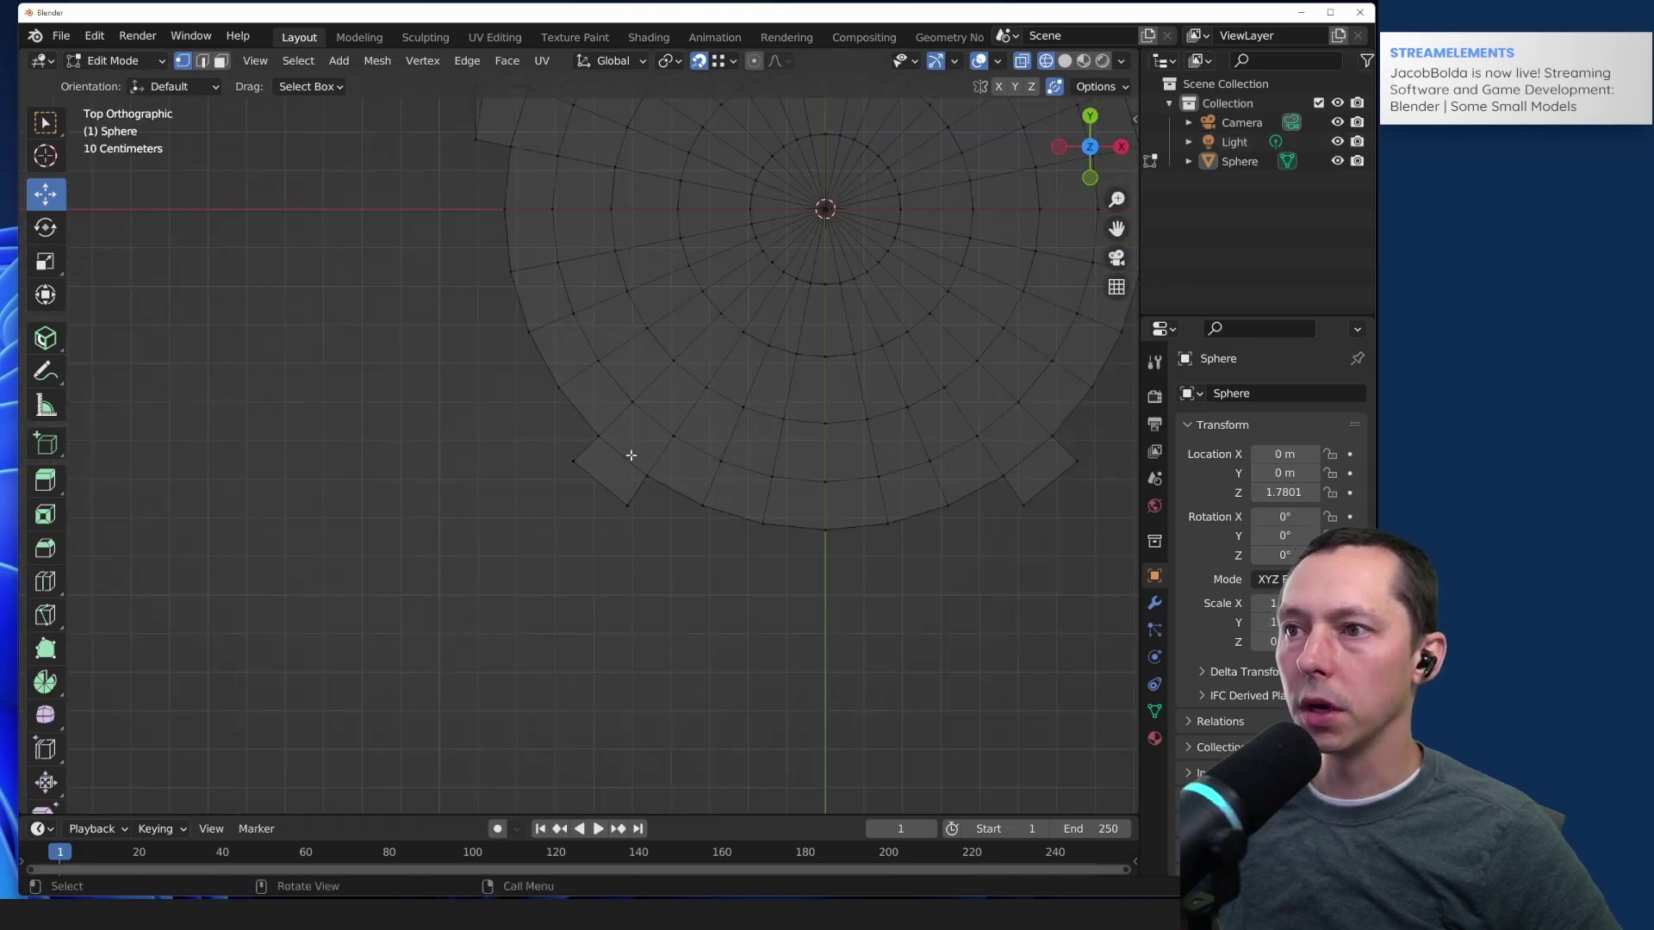
pyautogui.scroll(4, 631, 455)
pyautogui.moveTo(638, 396); pyautogui.dragTo(602, 450)
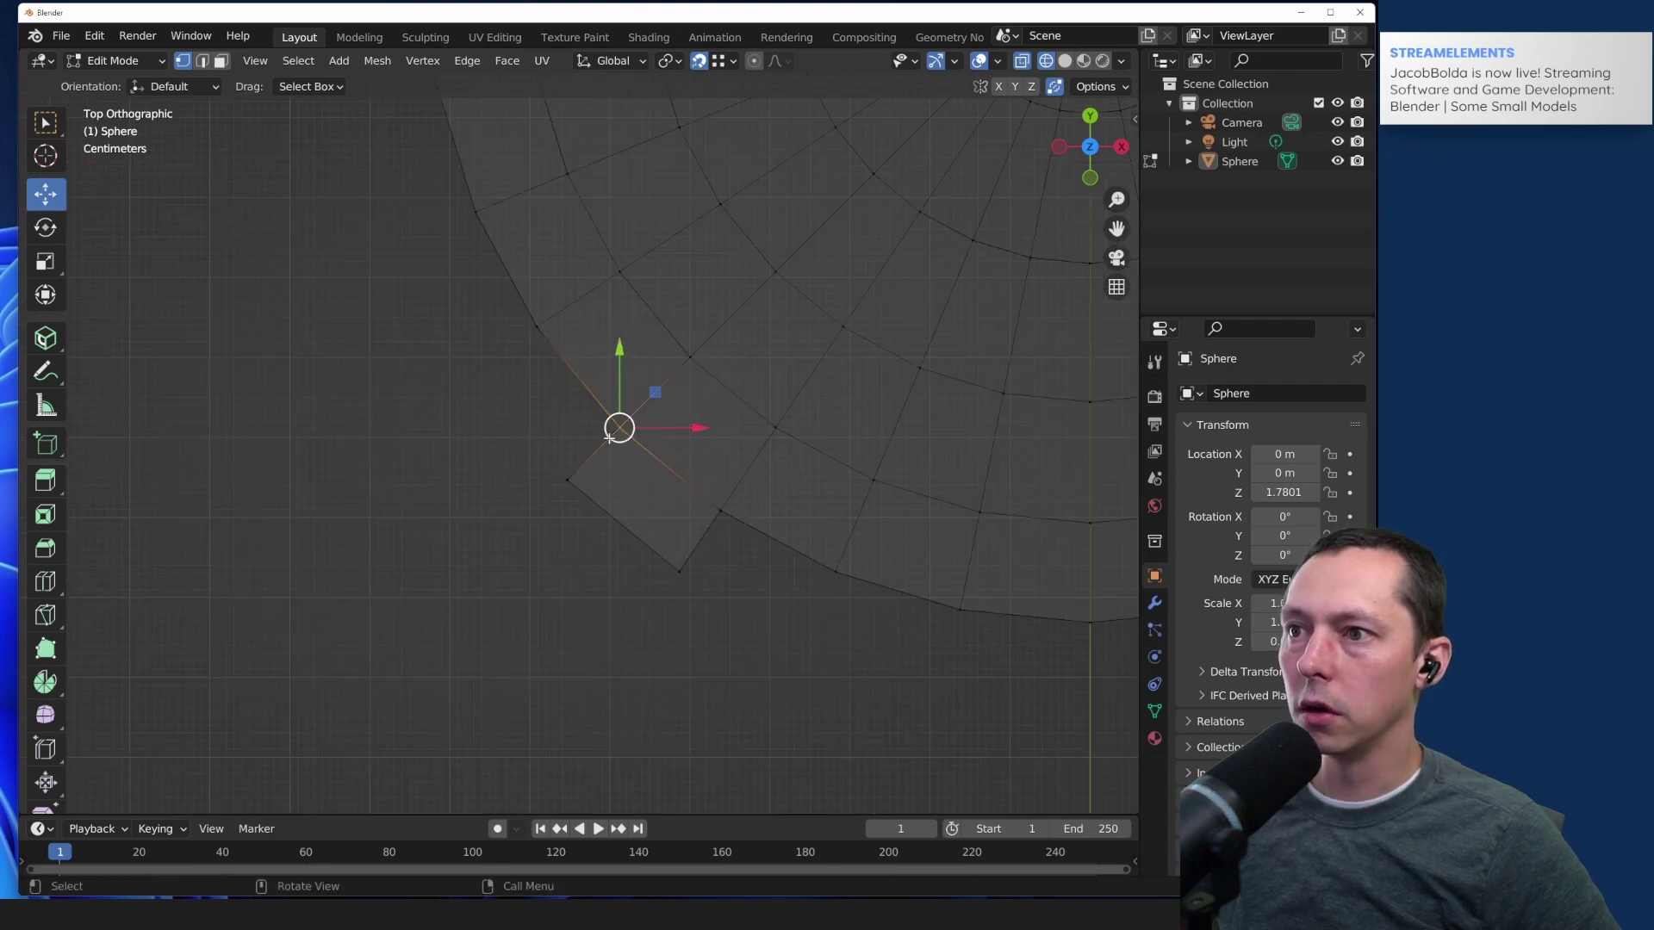
pyautogui.moveTo(701, 428); pyautogui.dragTo(627, 426)
pyautogui.moveTo(737, 473); pyautogui.dragTo(700, 532)
pyautogui.moveTo(721, 422); pyautogui.dragTo(718, 499)
# Step: Move the rim vertex beside the widened tab slightly outward along negative Y to smooth the outline
pyautogui.click(856, 558)
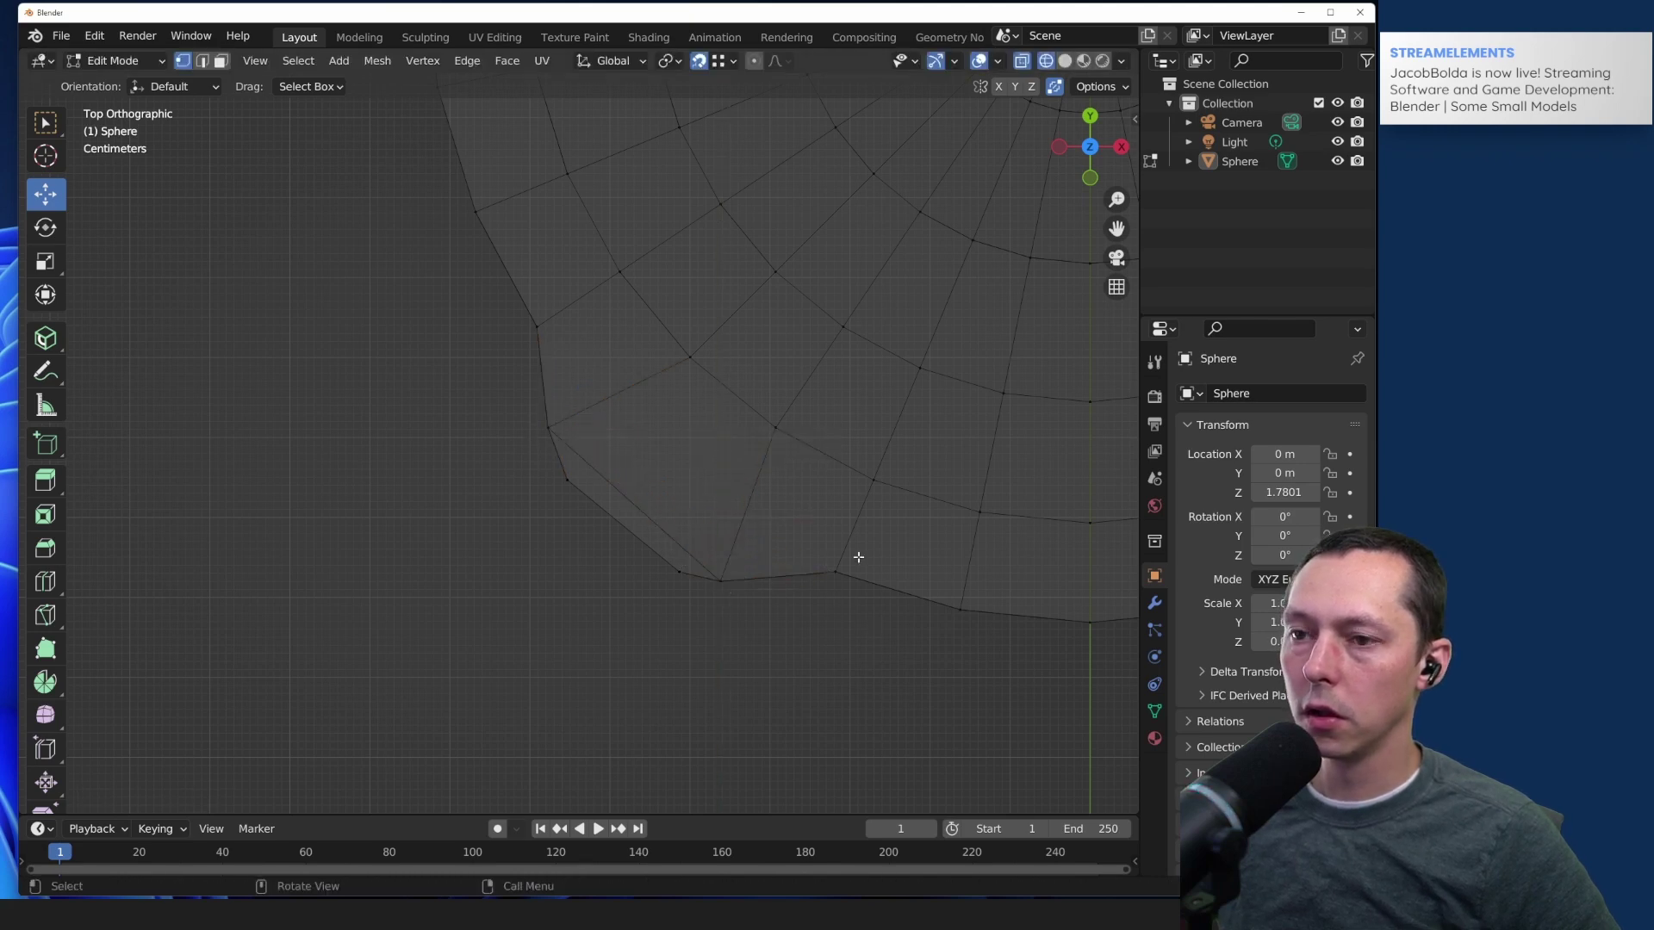
pyautogui.click(849, 565)
pyautogui.moveTo(852, 526); pyautogui.dragTo(829, 526)
pyautogui.click(962, 682)
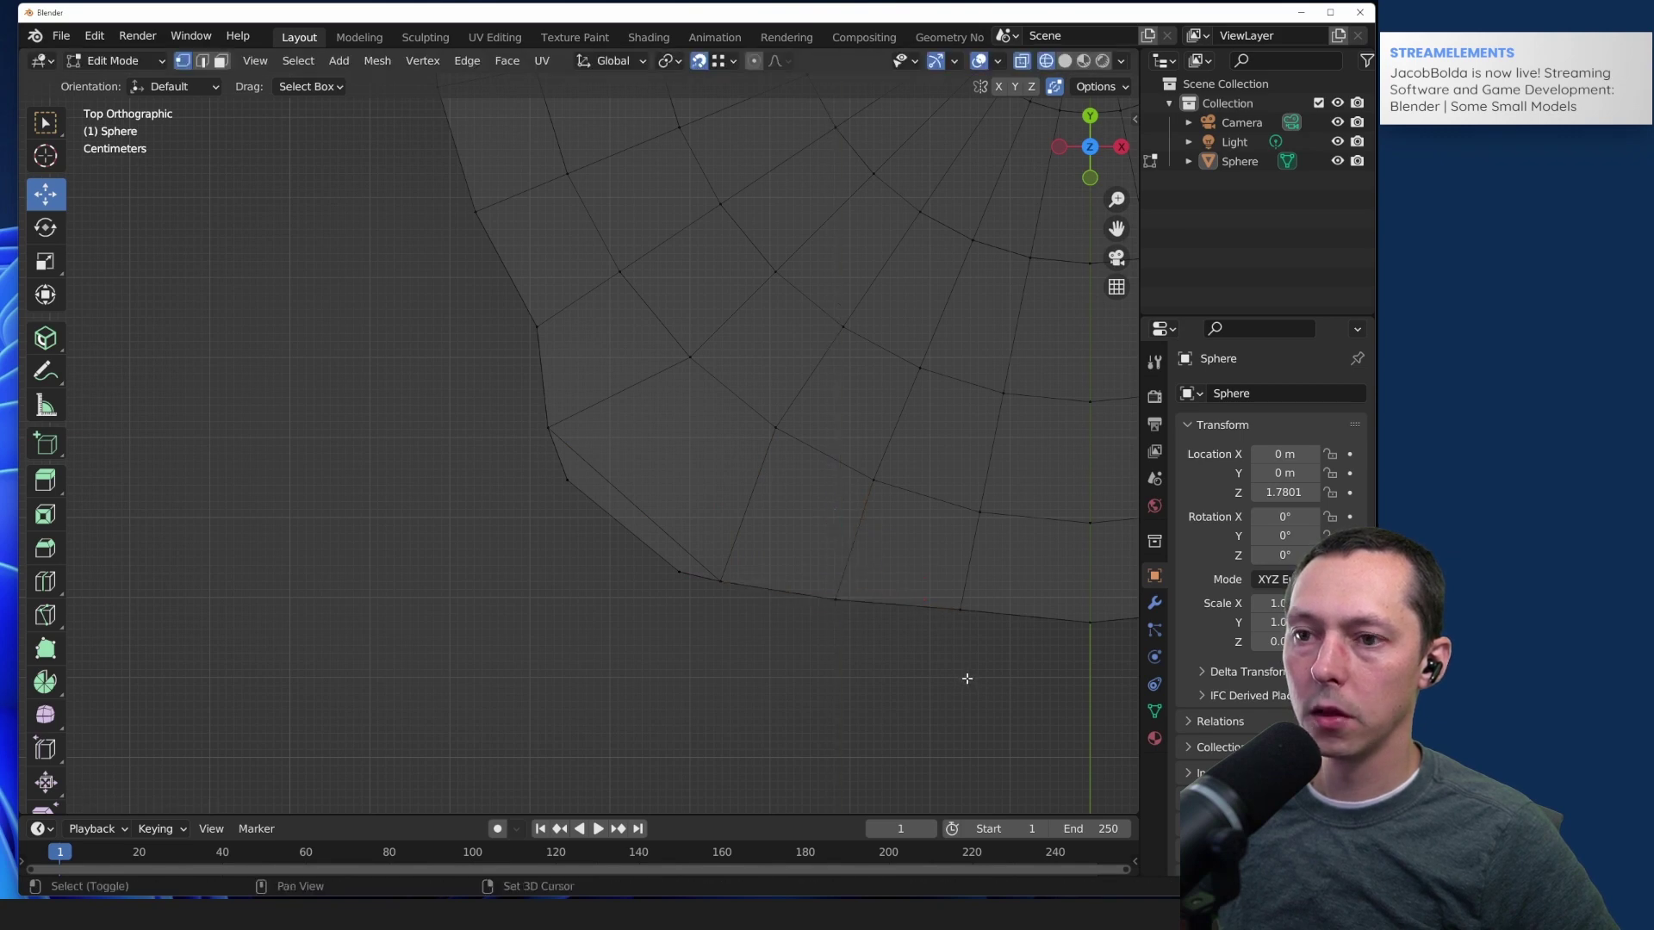
# Step: Box-select the three rim vertices around the disc's negative Y end and move them slightly outward along Y
pyautogui.scroll(5, 787, 610)
pyautogui.scroll(-8, 787, 611)
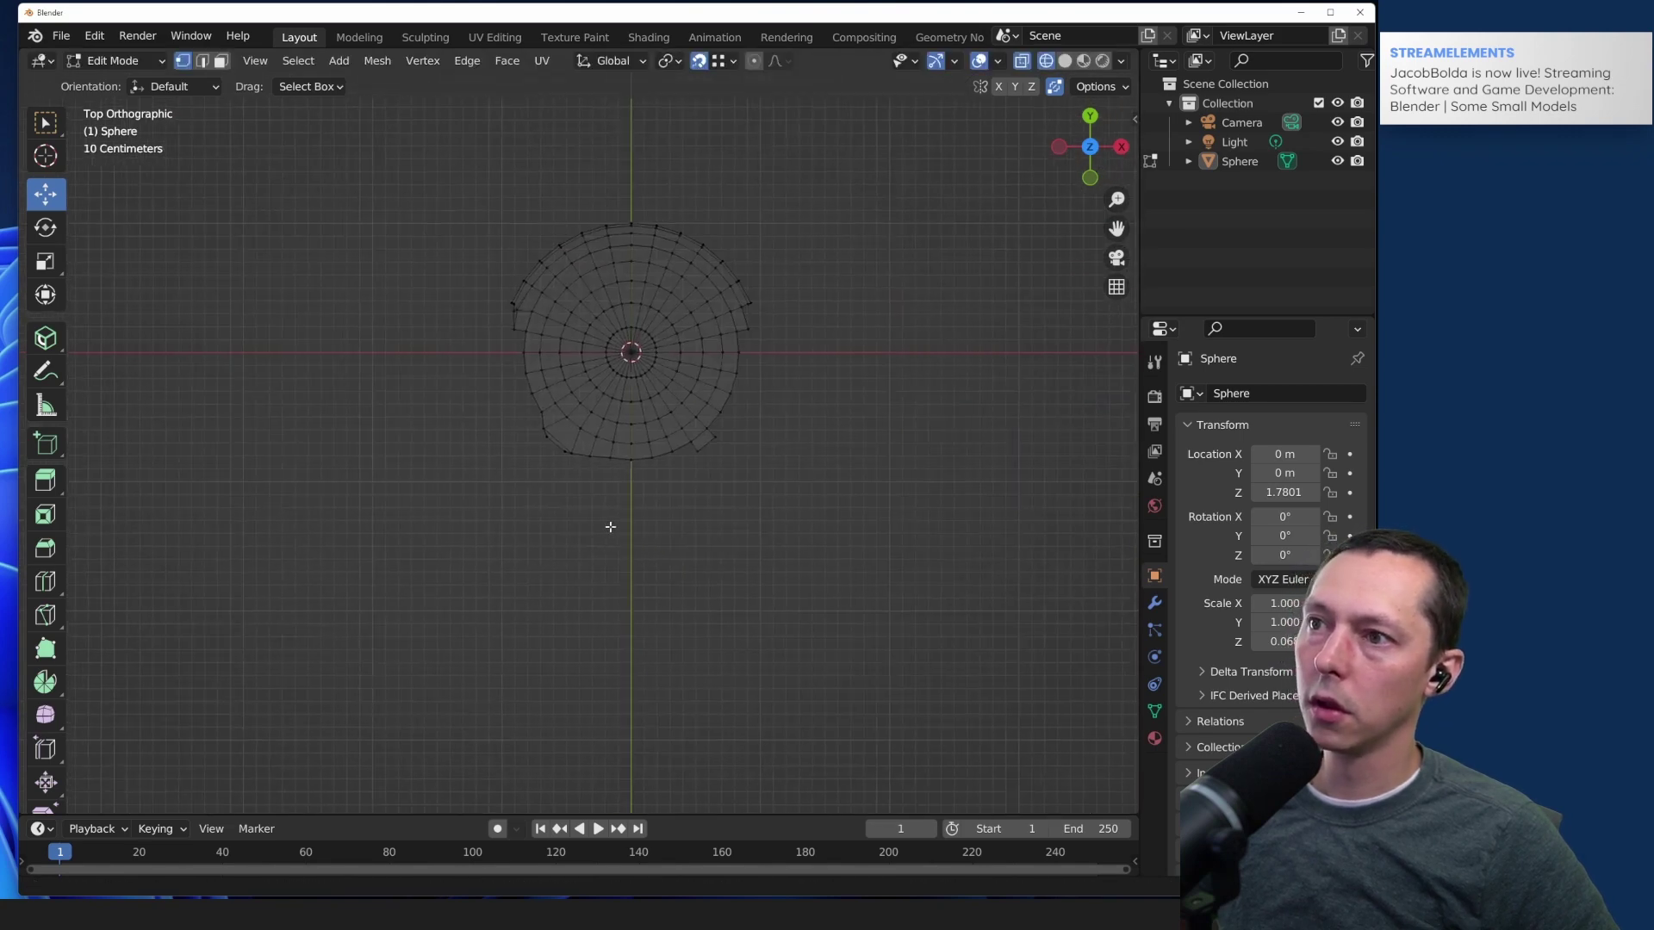
pyautogui.scroll(3, 581, 501)
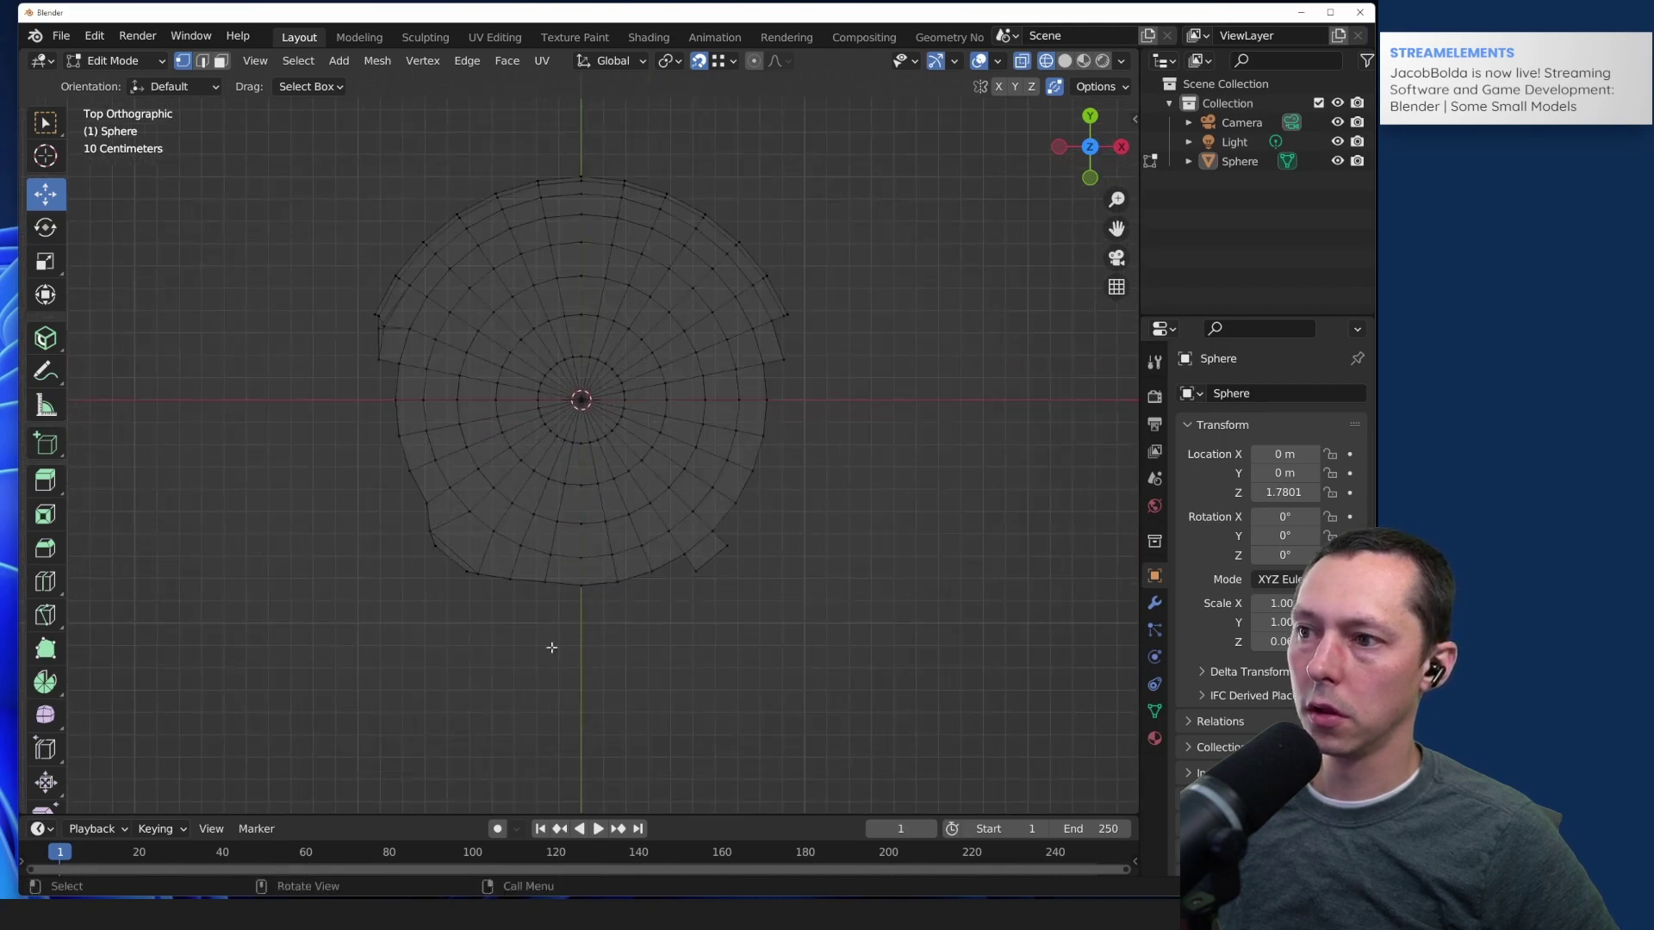
pyautogui.scroll(2, 551, 647)
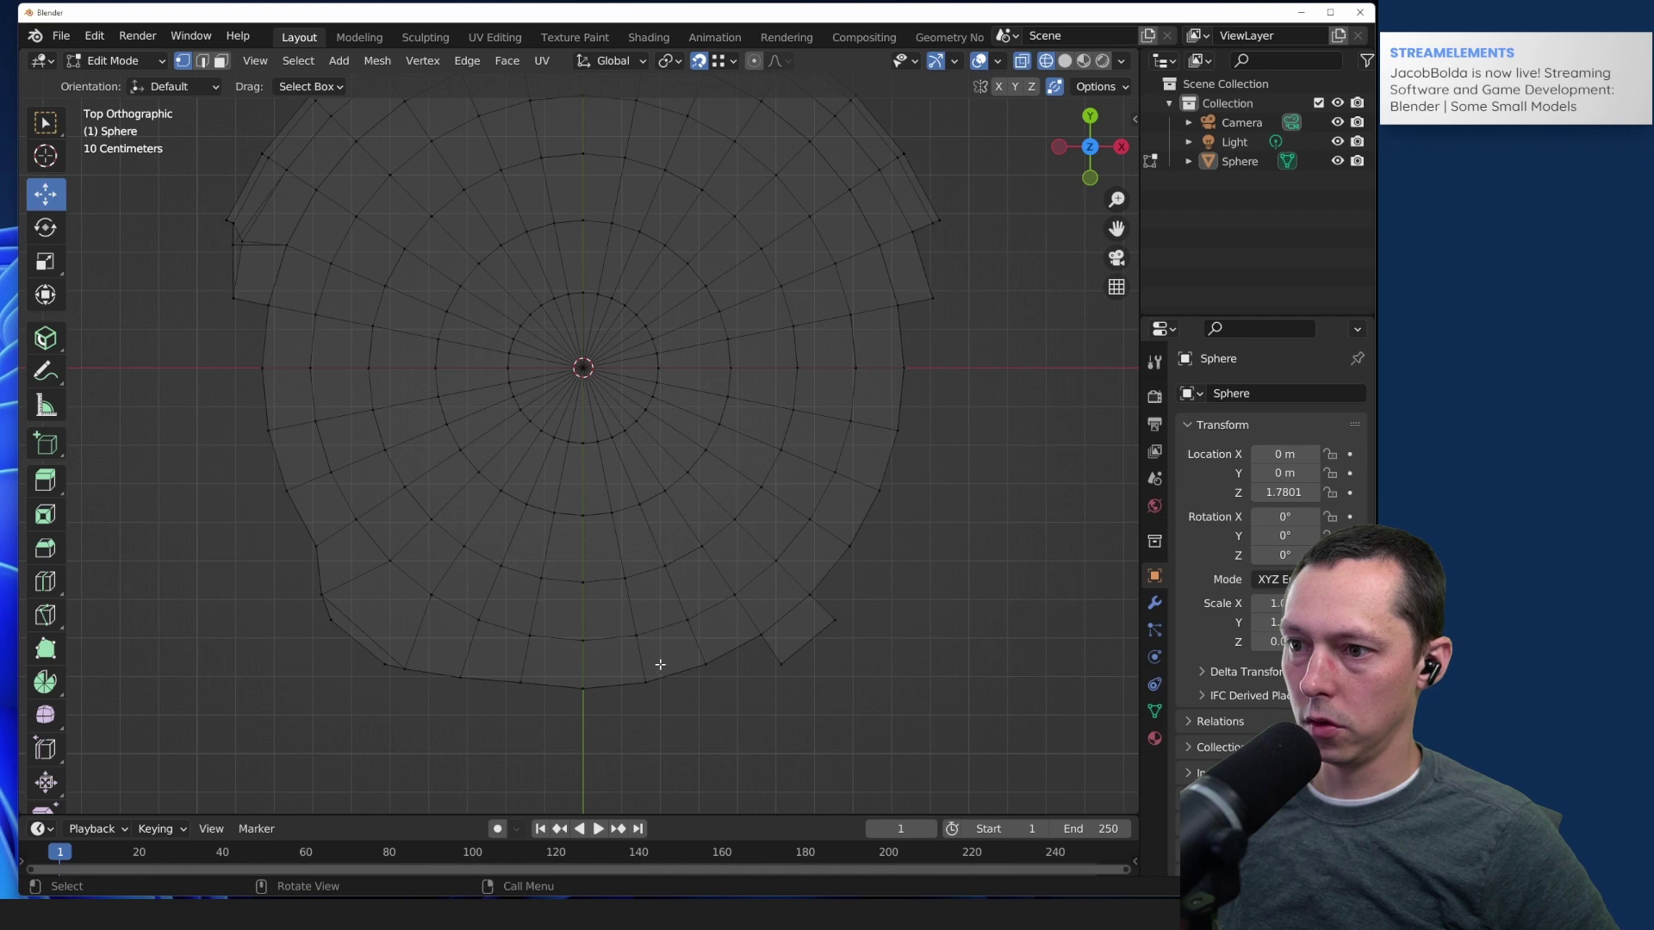
pyautogui.moveTo(660, 664); pyautogui.dragTo(475, 708)
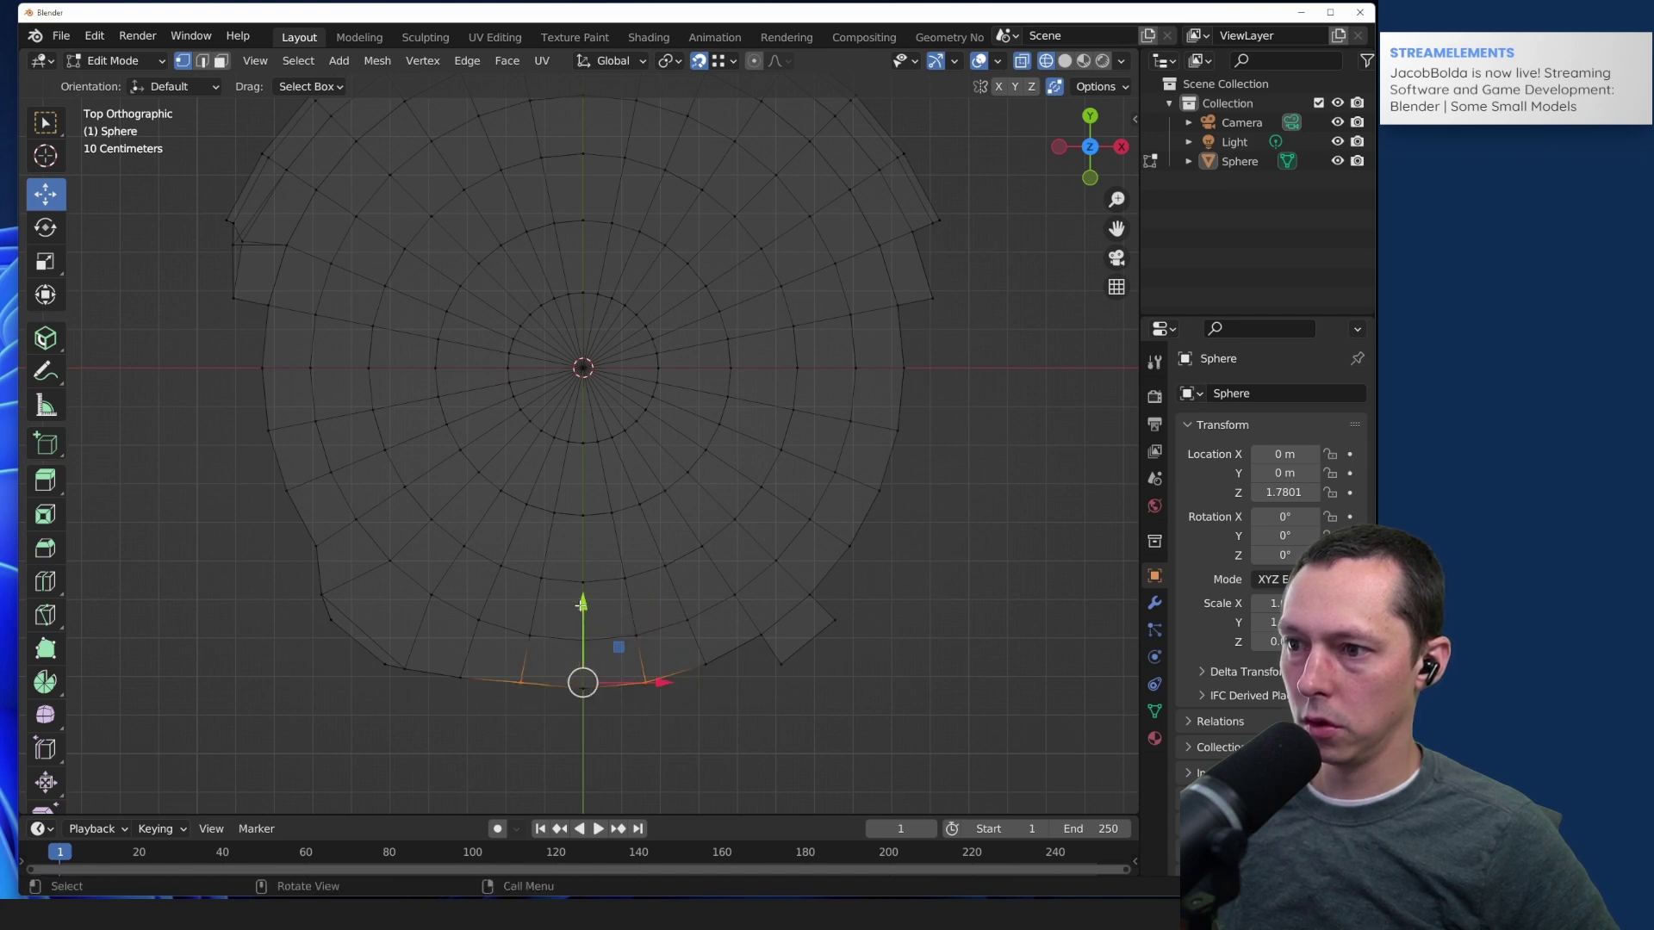
pyautogui.moveTo(582, 605); pyautogui.dragTo(594, 622)
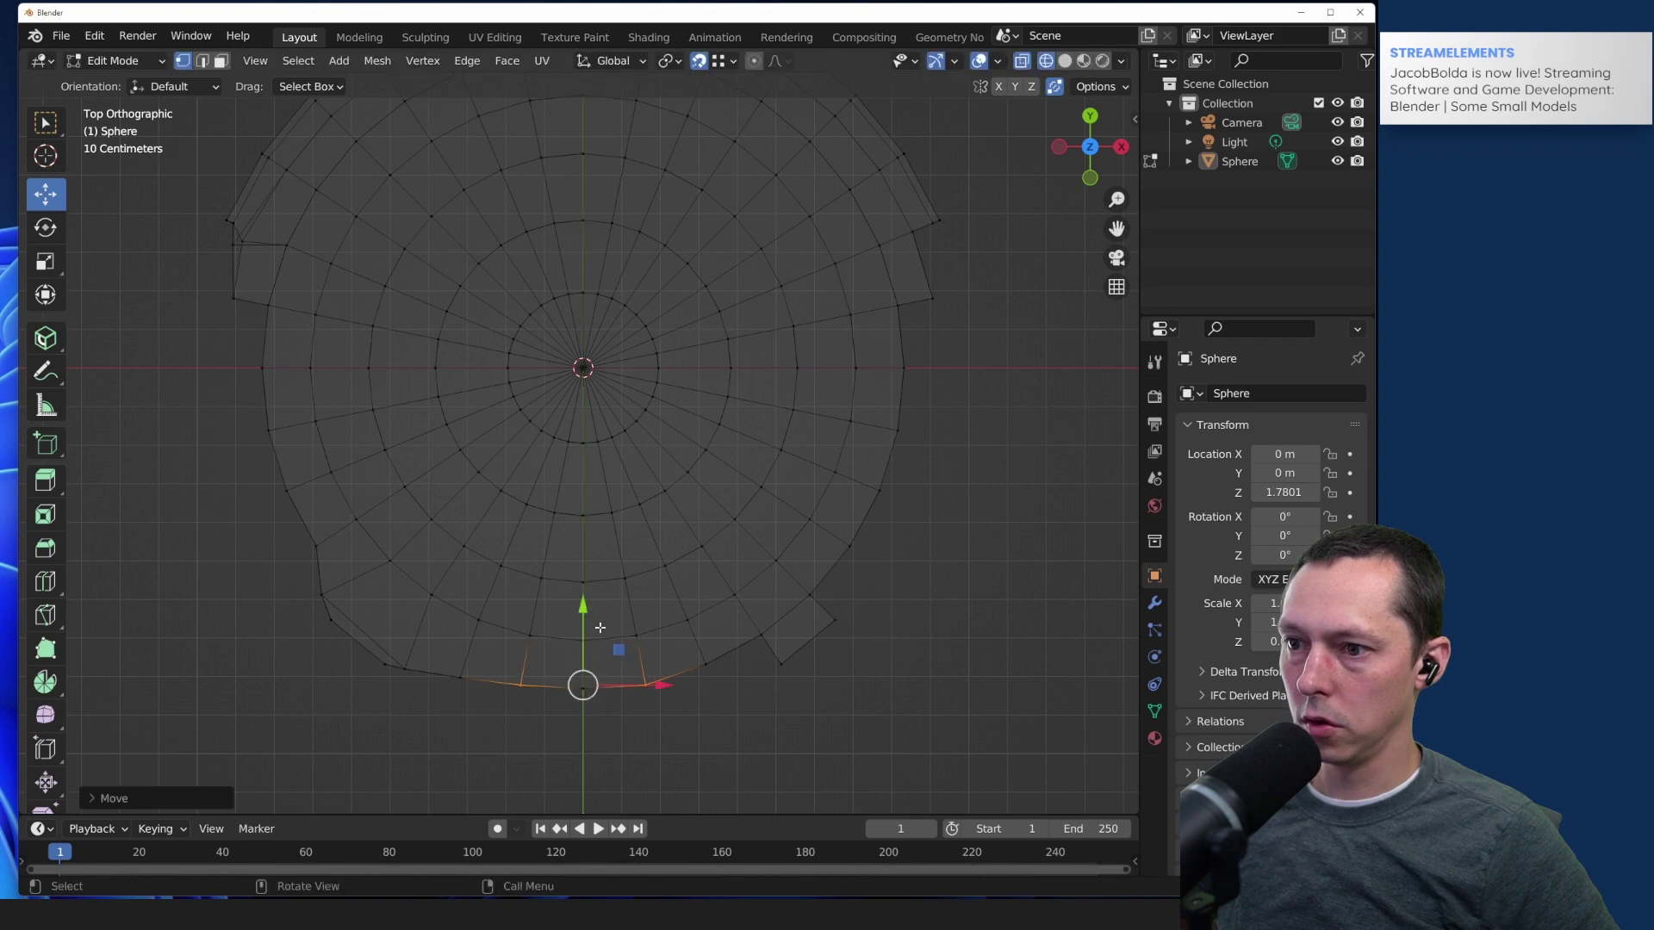
# Step: Move the two inner corner vertices of the small rim tab outward, one along negative Y and the other along positive X
pyautogui.click(783, 681)
pyautogui.click(763, 635)
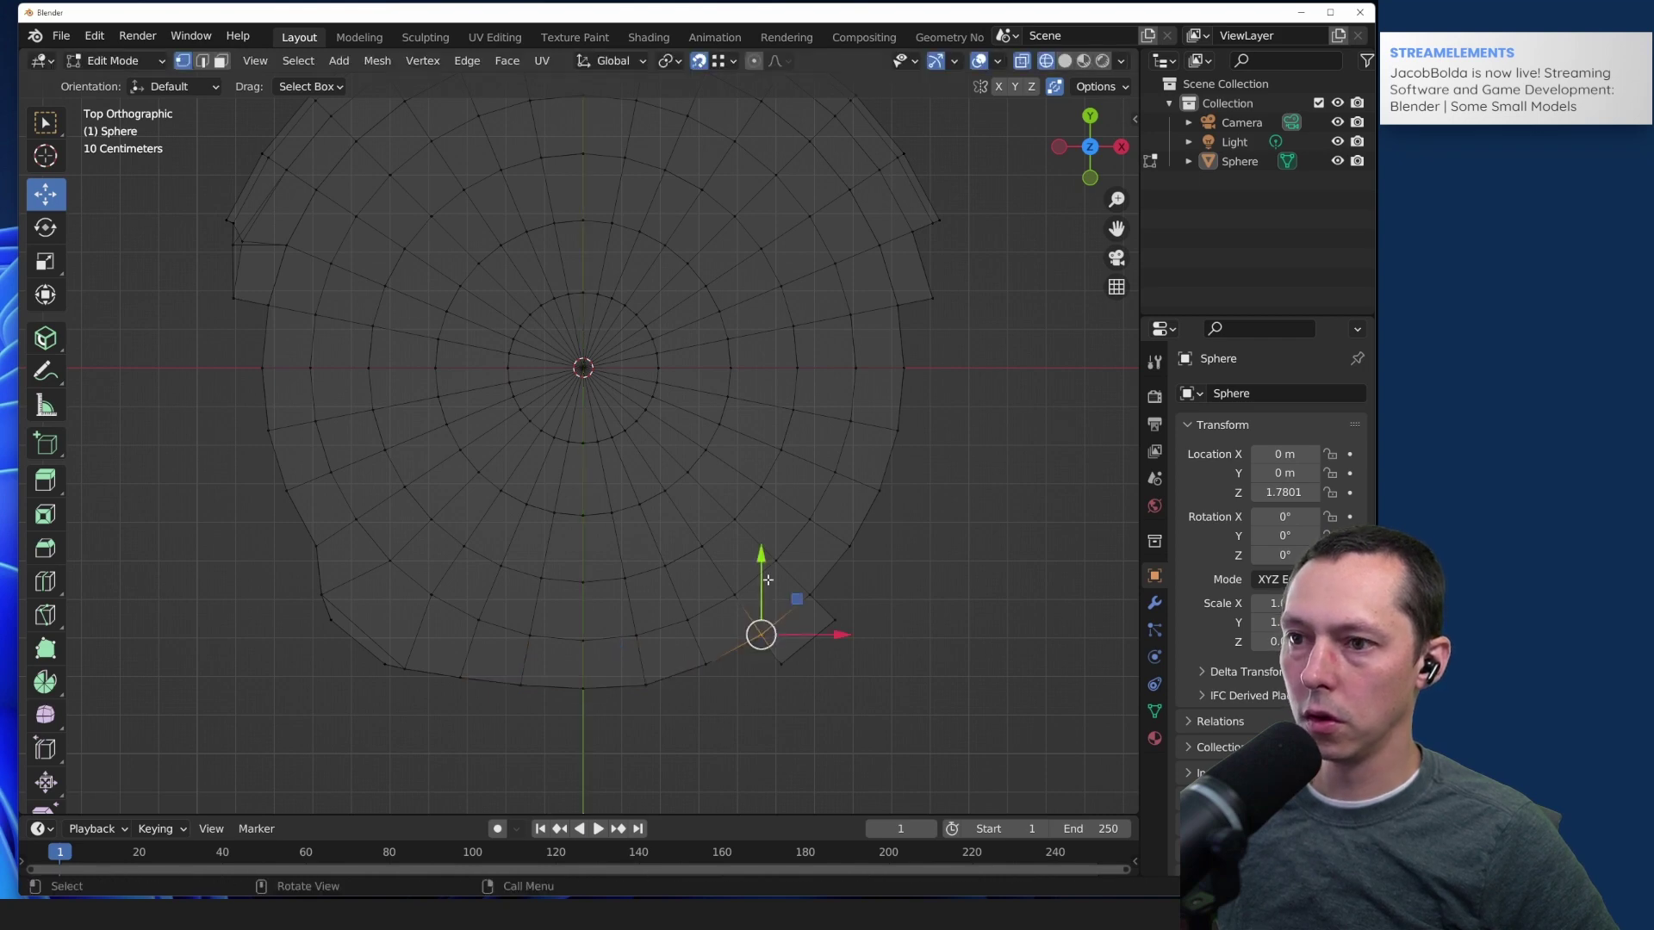
pyautogui.moveTo(759, 552); pyautogui.dragTo(735, 608)
pyautogui.click(705, 664)
pyautogui.click(808, 595)
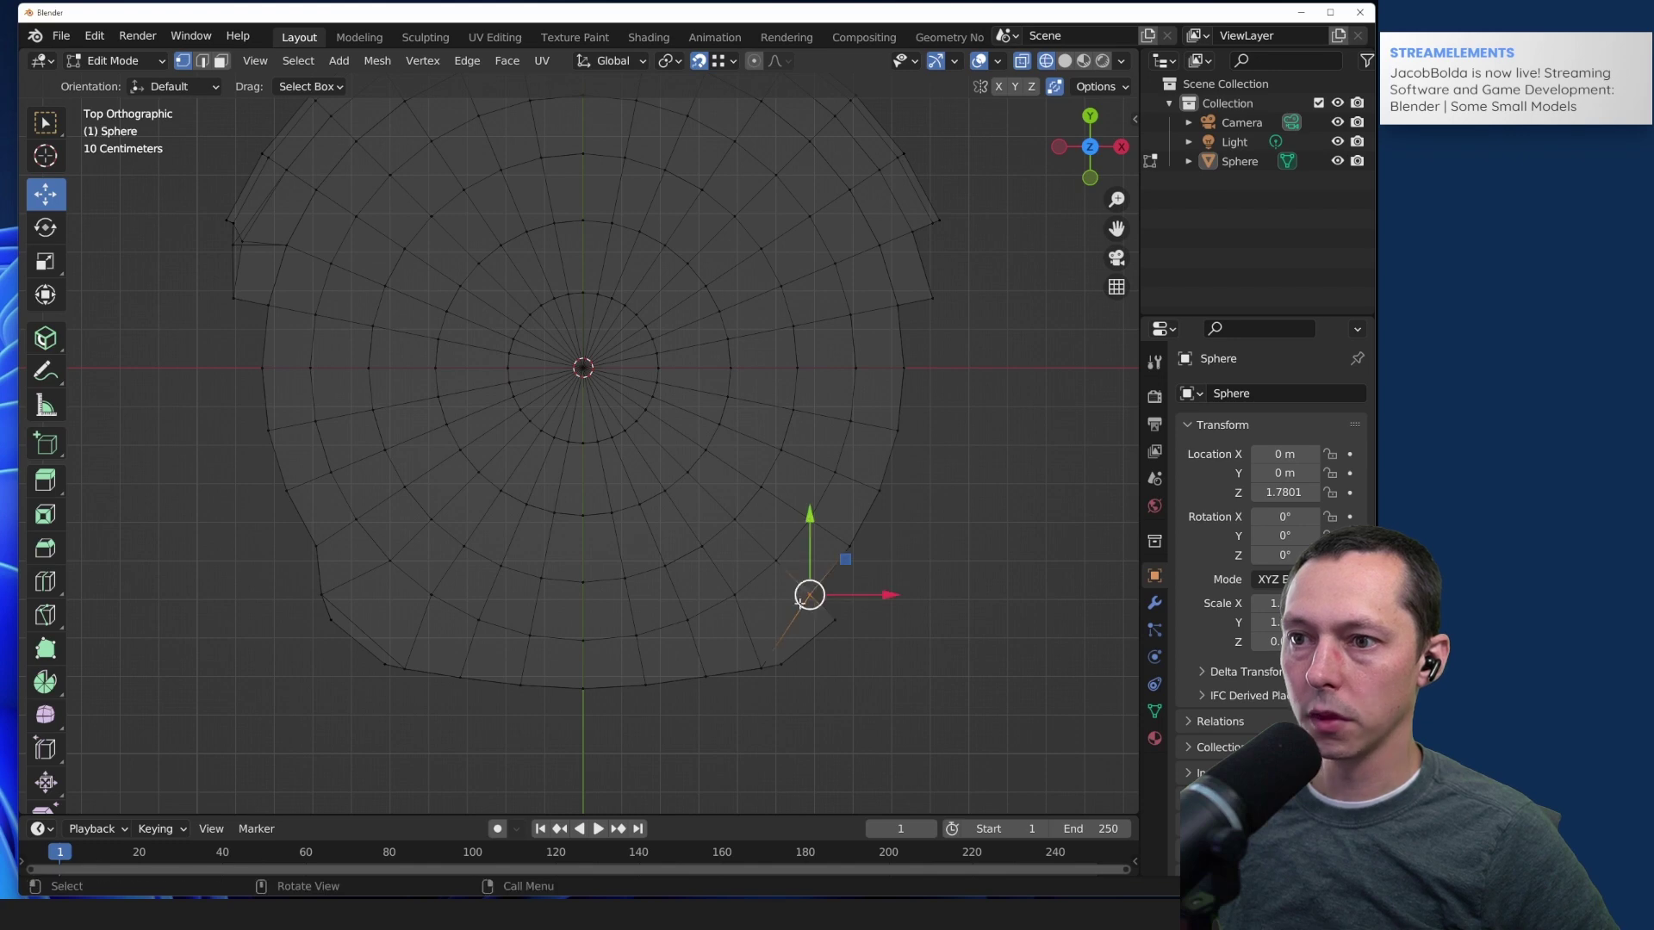
pyautogui.moveTo(879, 589); pyautogui.dragTo(922, 598)
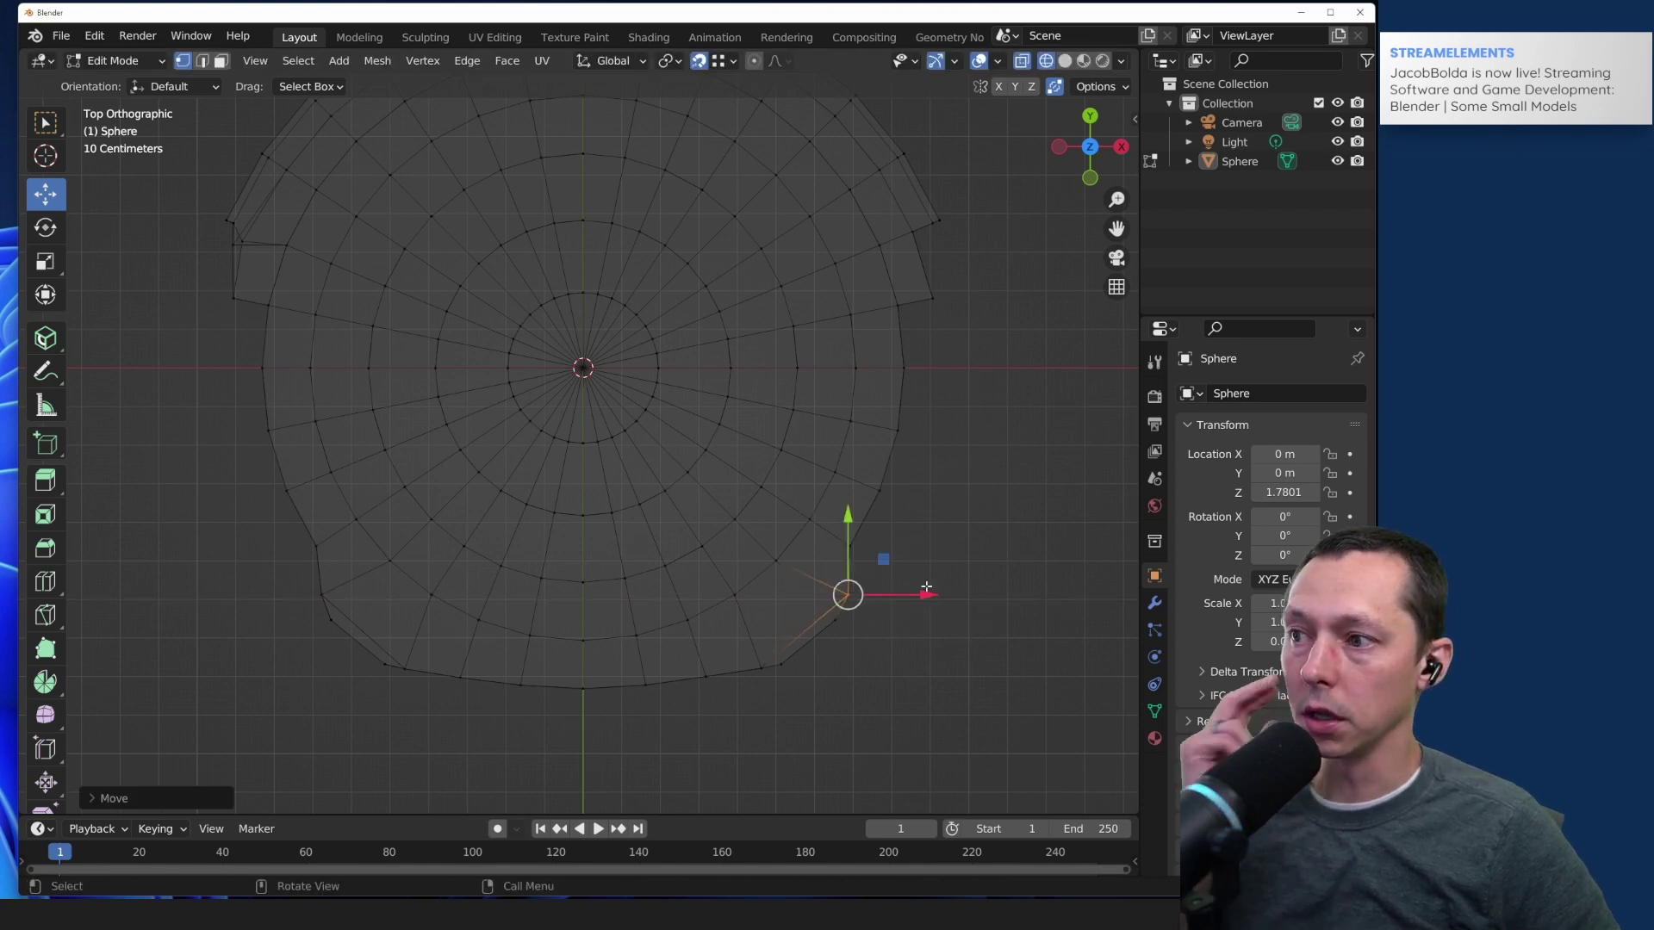
pyautogui.click(907, 517)
pyautogui.click(851, 545)
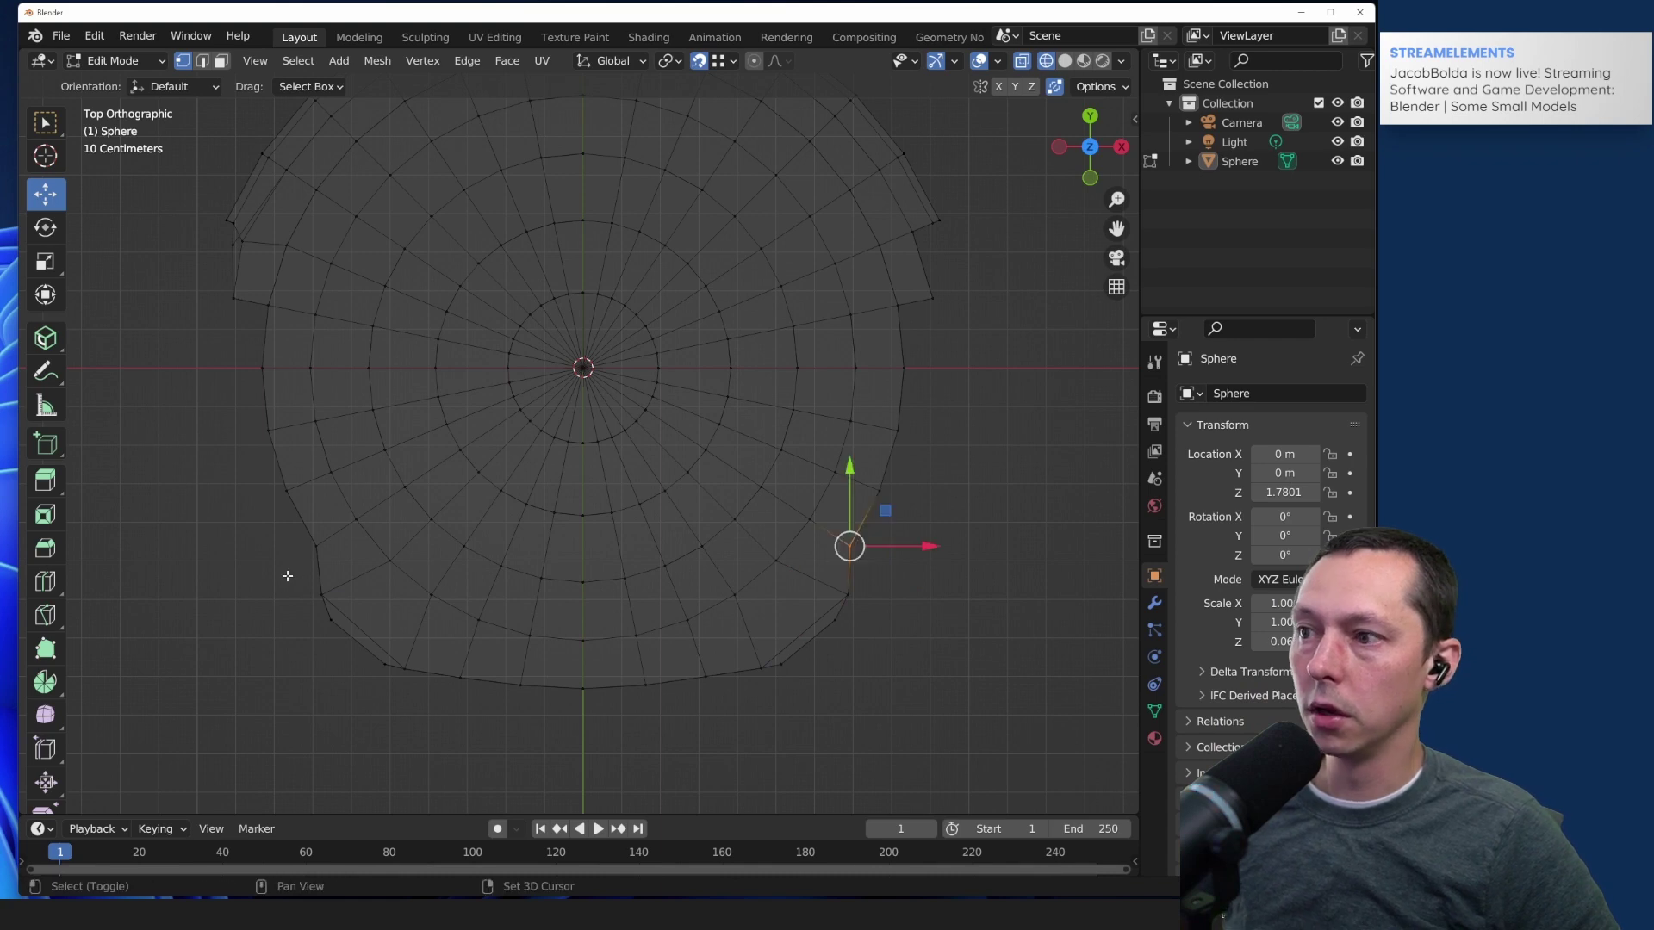
pyautogui.keyDown('shift'); pyautogui.click(315, 546); pyautogui.keyUp('shift')
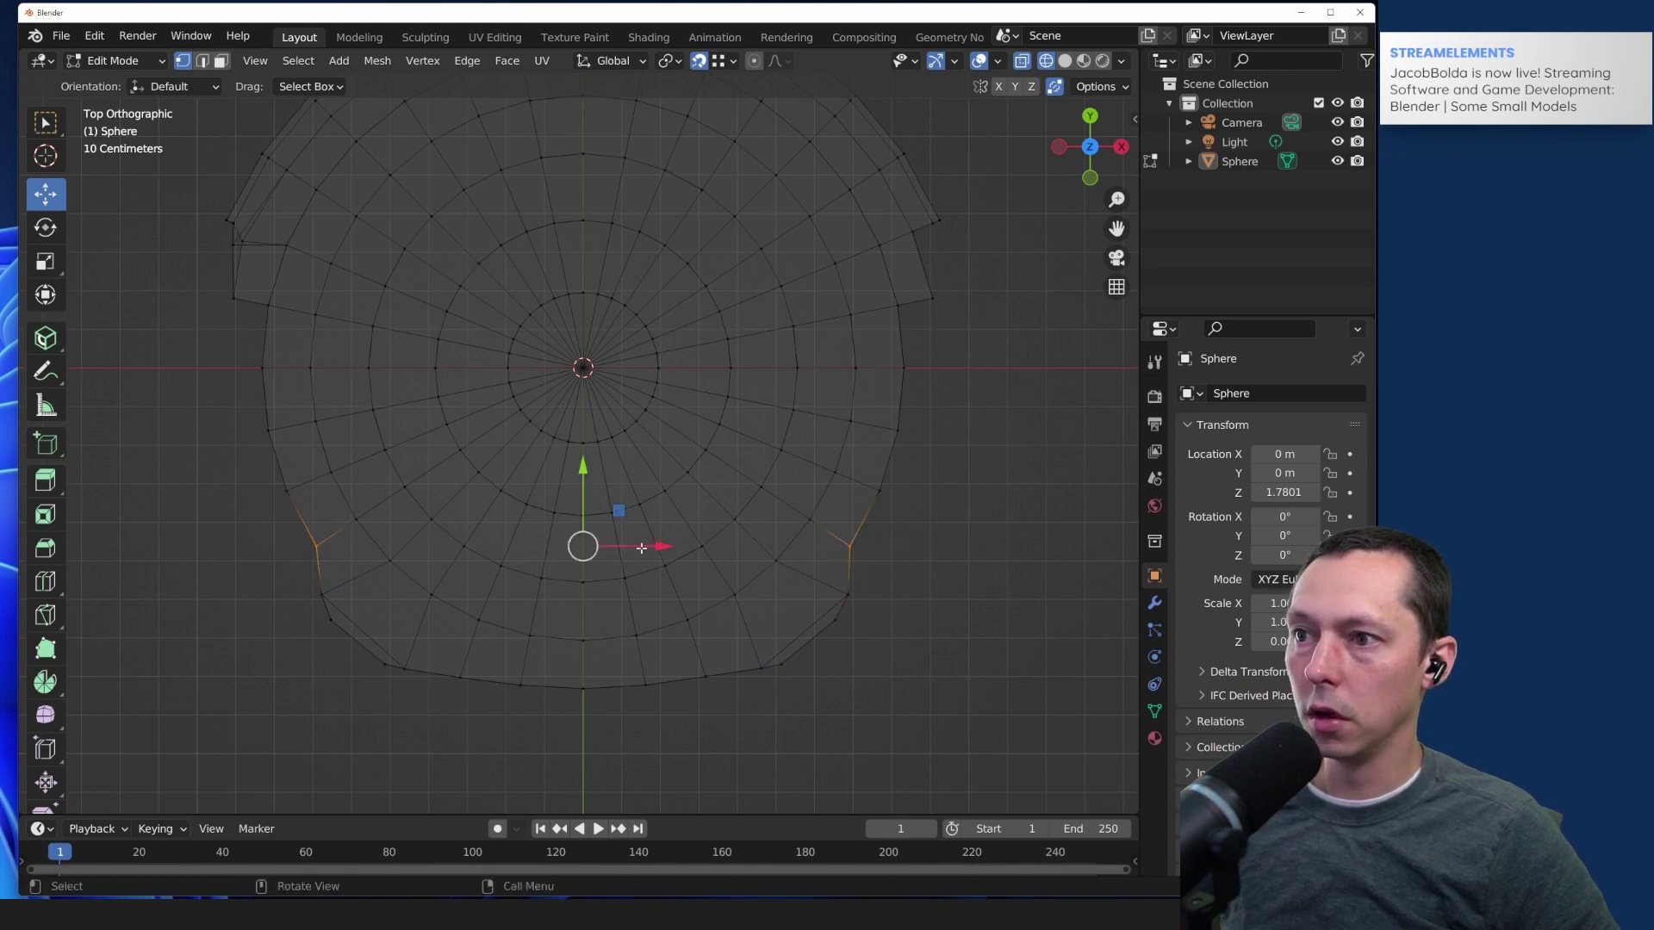
pyautogui.moveTo(817, 531); pyautogui.dragTo(877, 577)
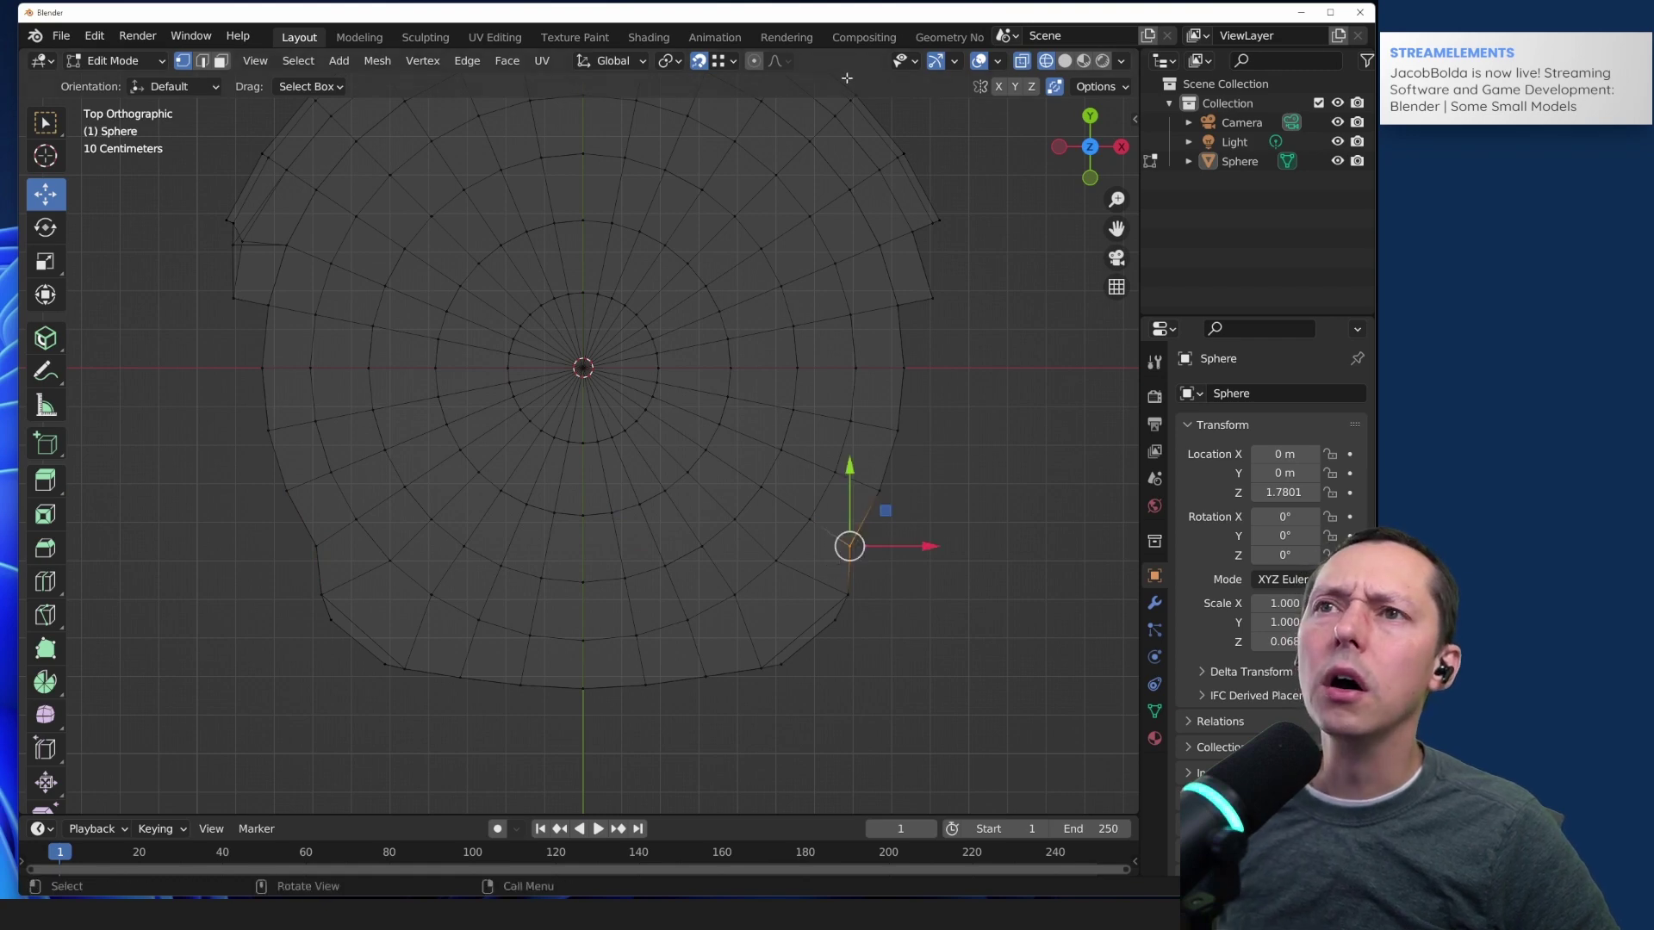
# Step: Try to move the rim vertex beside the small tab outward along X with Y-axis mirror editing enabled
pyautogui.click(733, 60)
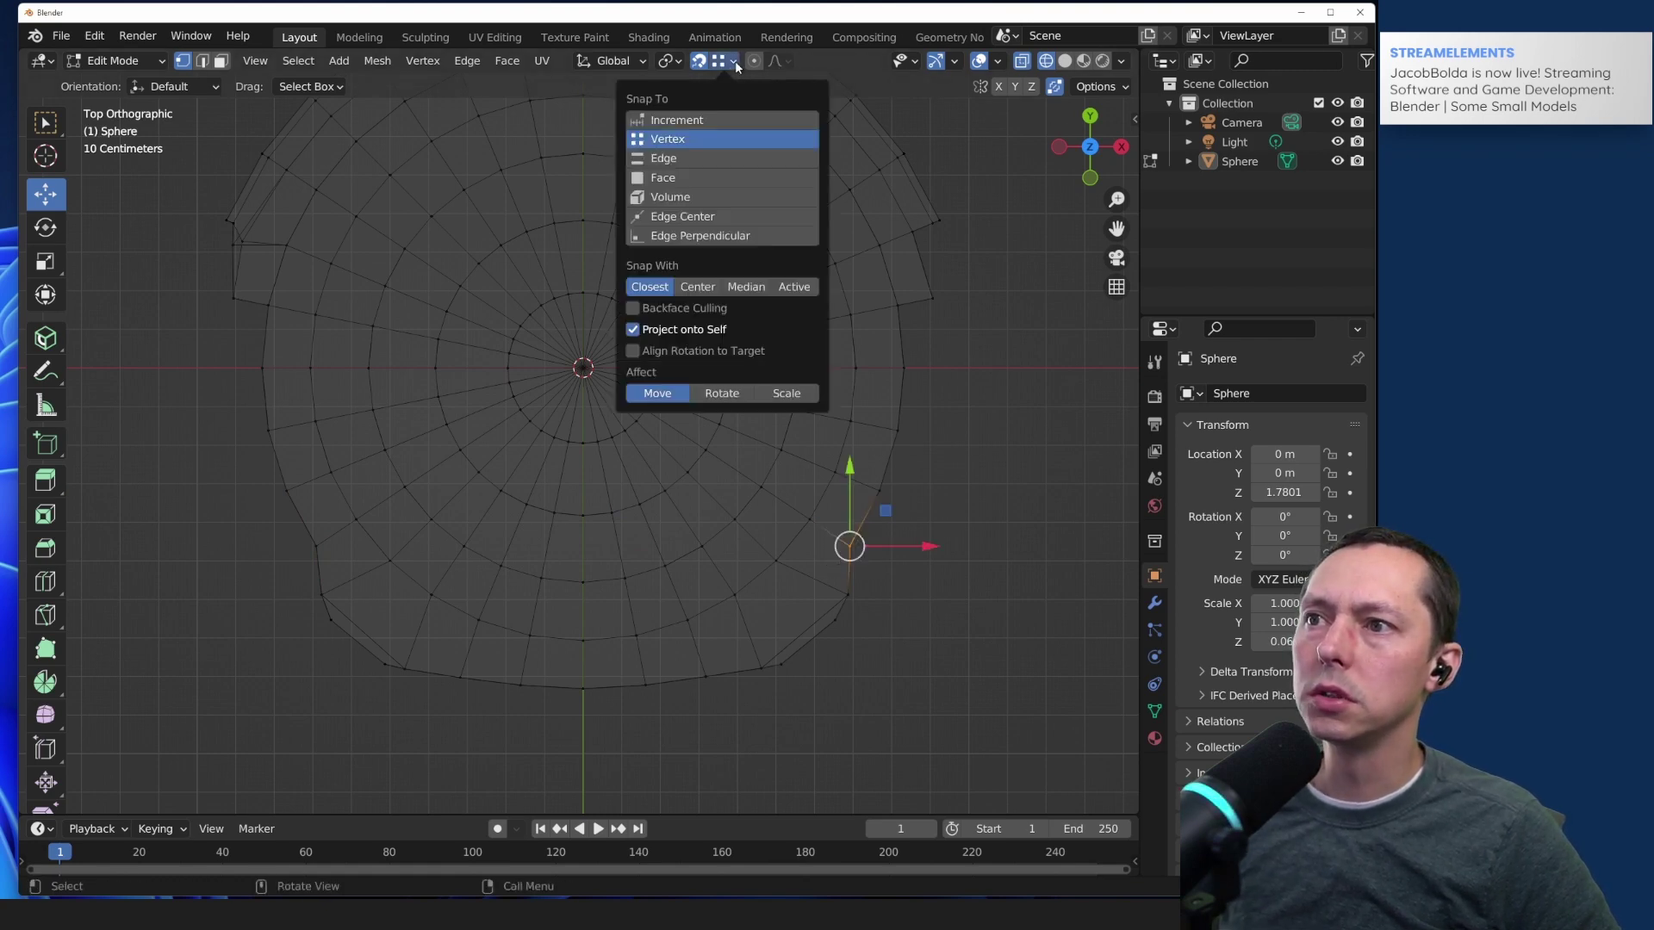
pyautogui.click(1111, 87)
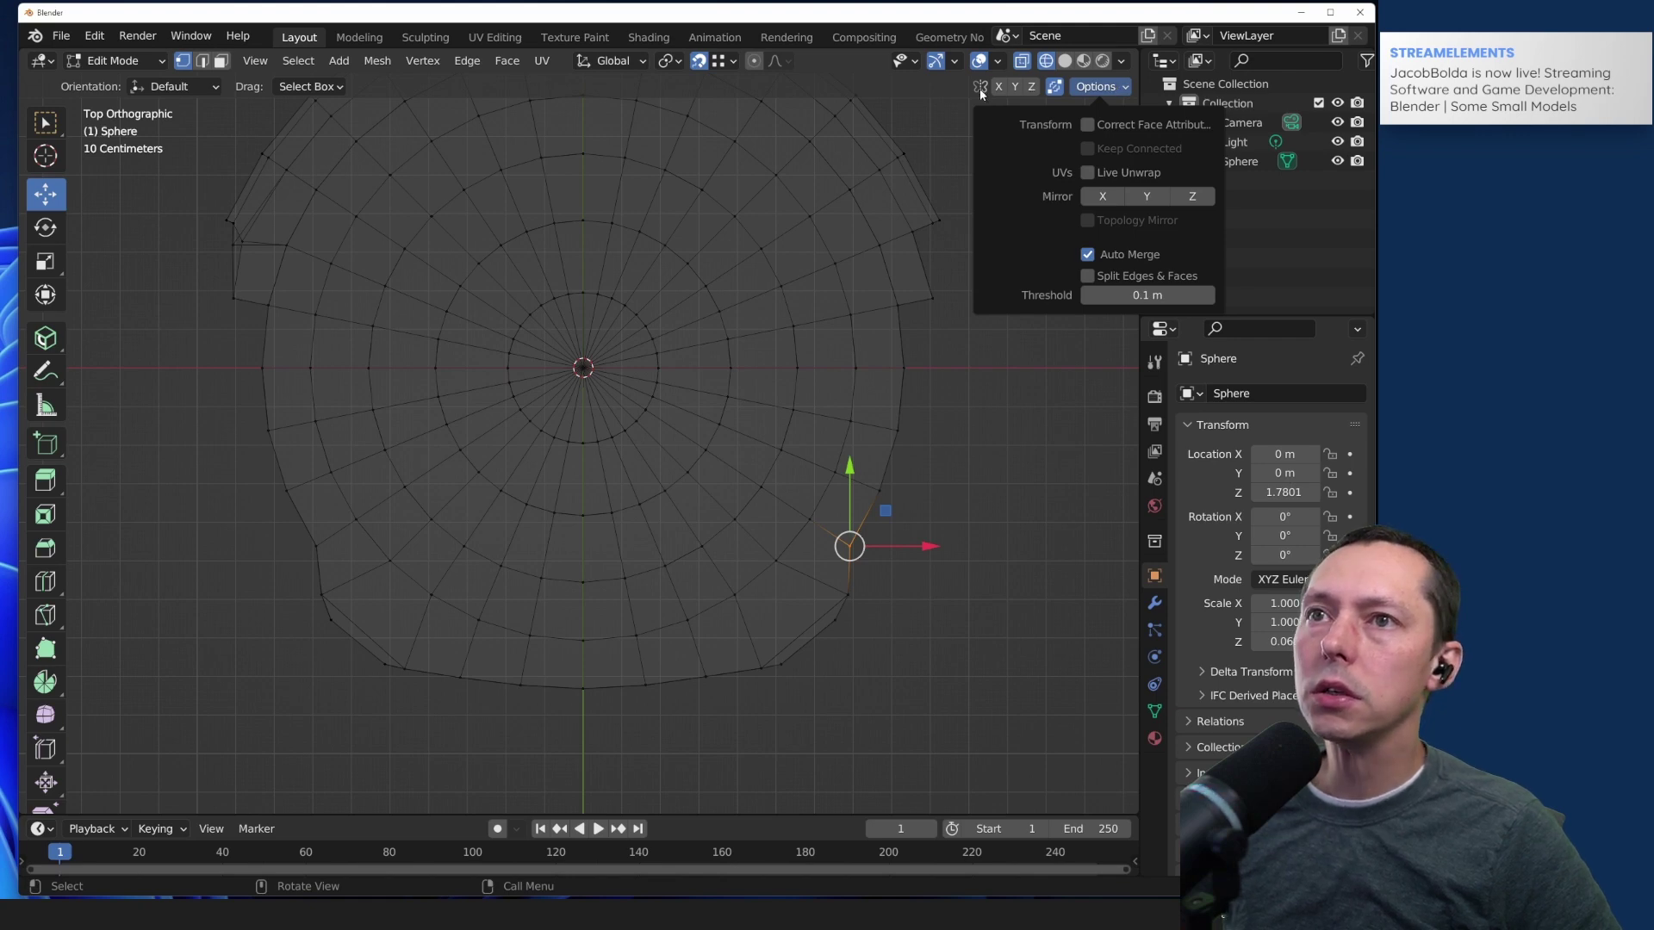
pyautogui.hotkey('alt', 'a')
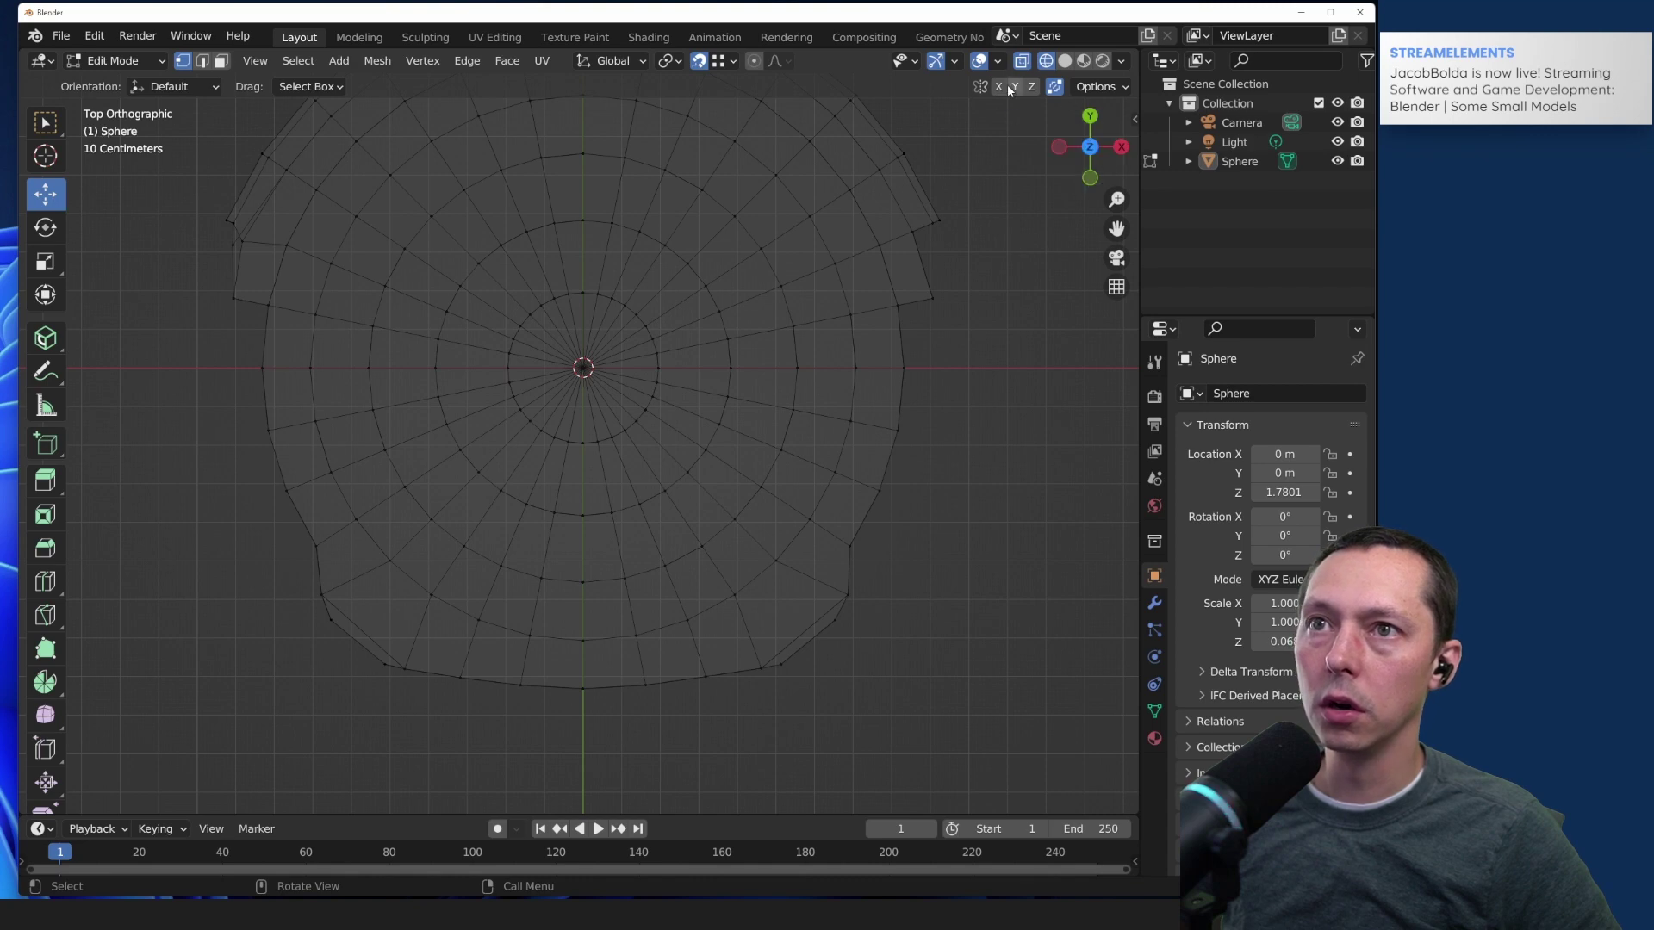
pyautogui.moveTo(890, 536); pyautogui.dragTo(827, 575)
pyautogui.moveTo(936, 544)
pyautogui.mouseDown()
pyautogui.moveTo(915, 550)
pyautogui.moveTo(936, 548)
pyautogui.mouseUp()
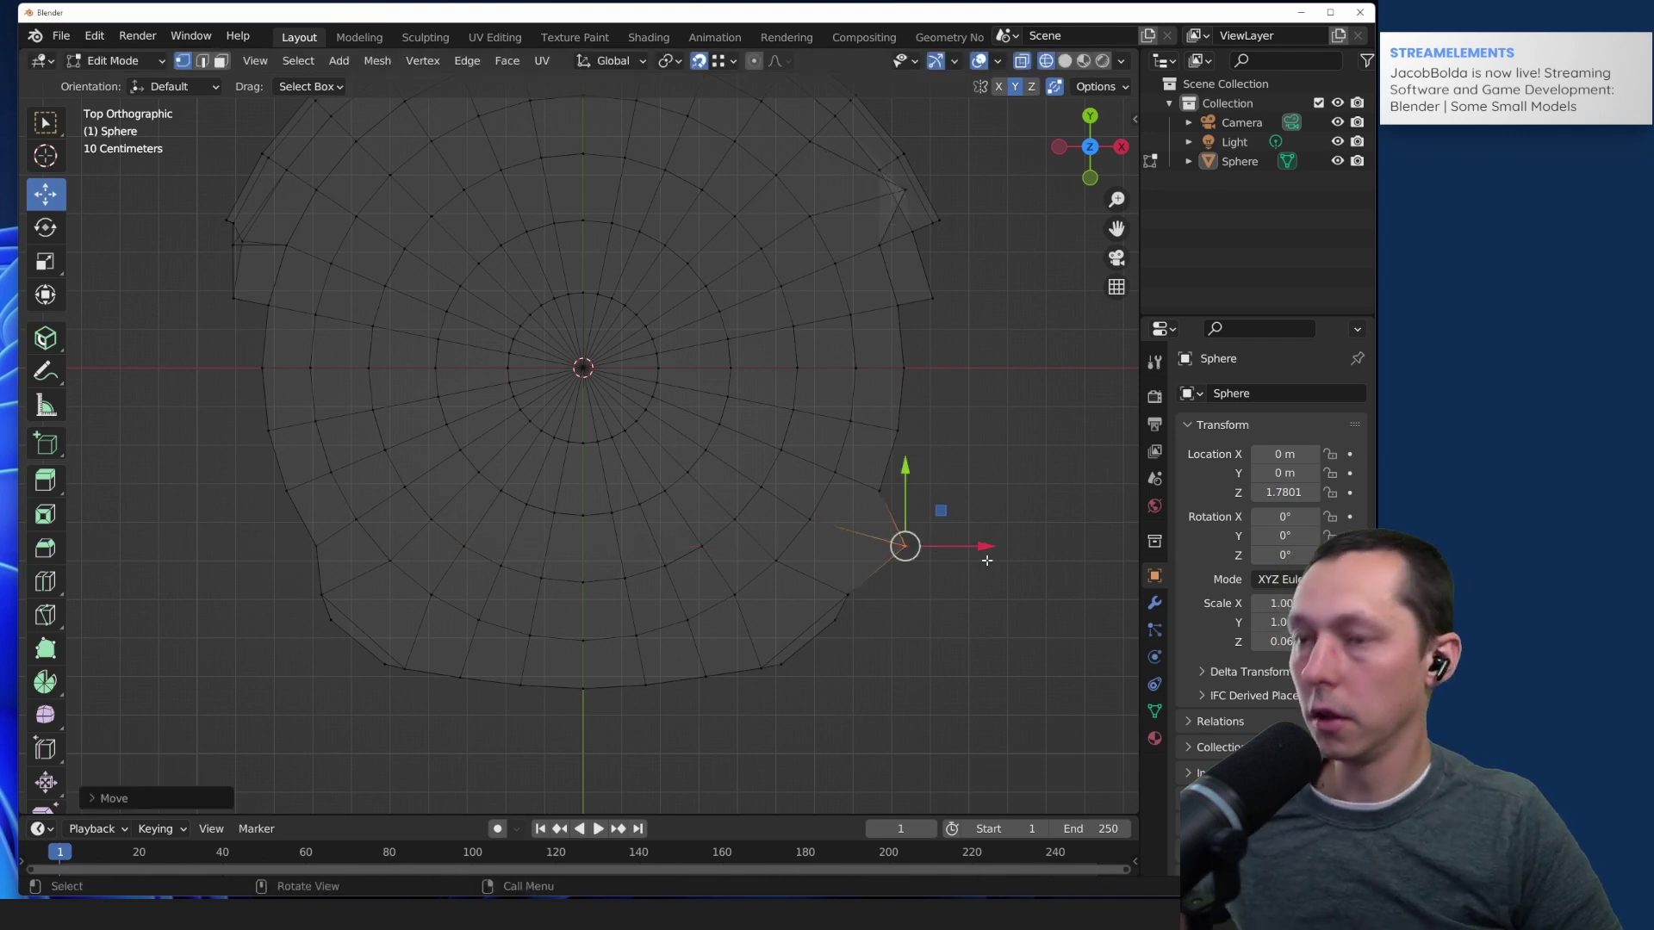
# Step: Enable X-axis mirror editing and move the rim vertex beside the small tab outward along positive X
pyautogui.click(1007, 86)
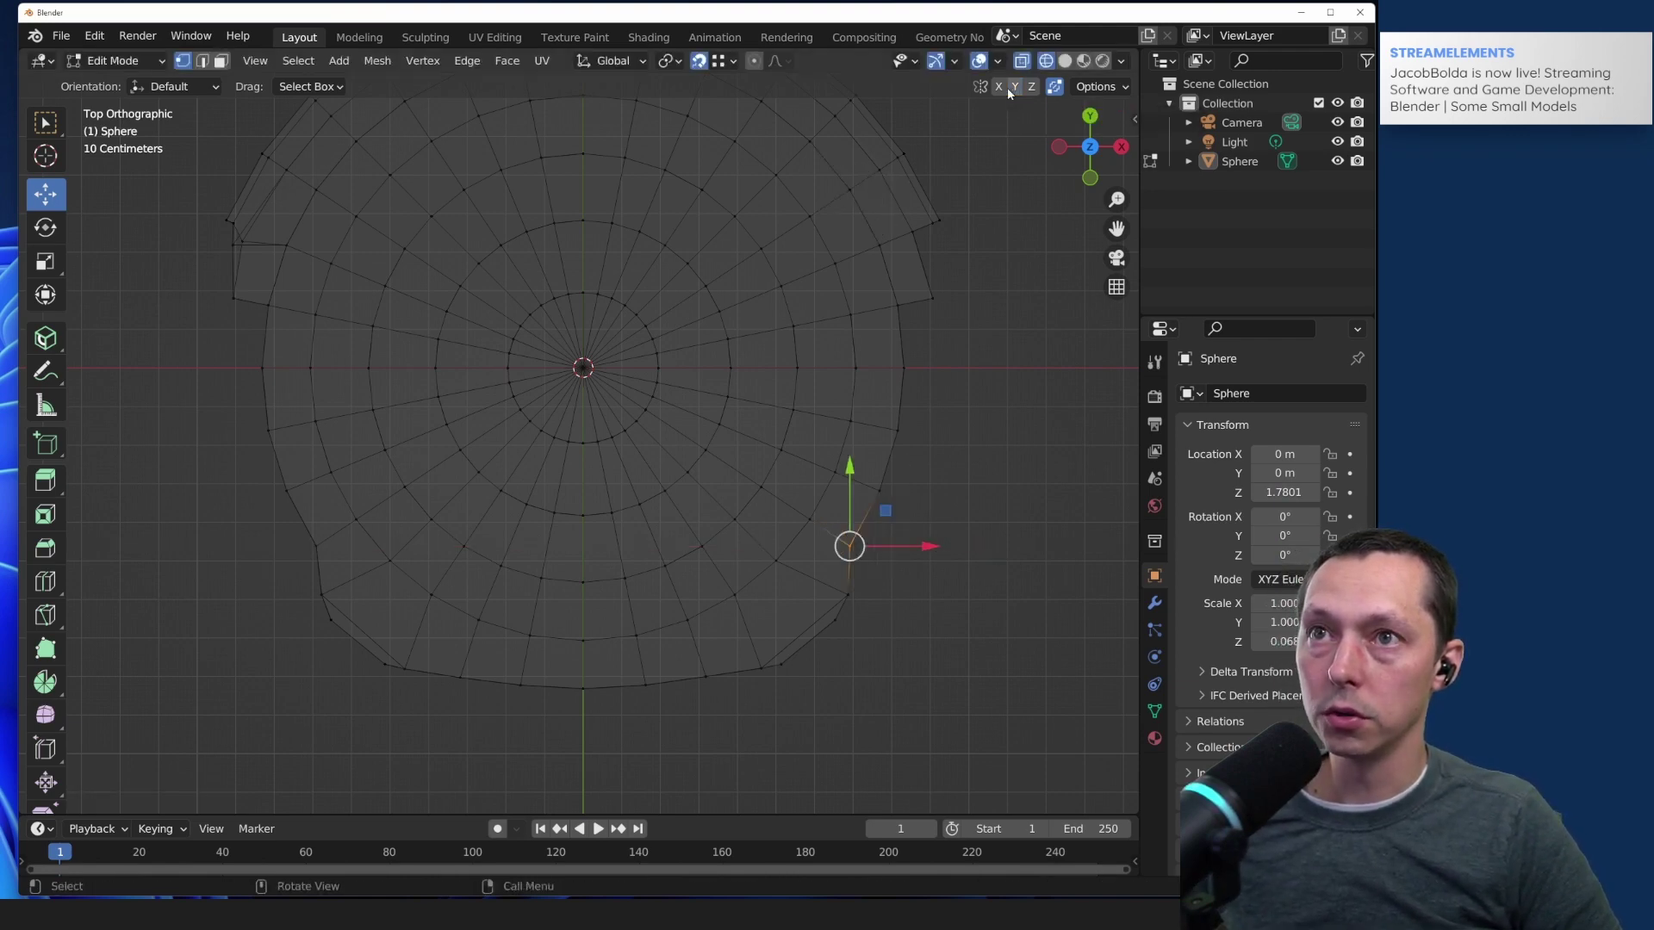
pyautogui.press('g')
pyautogui.press('x')
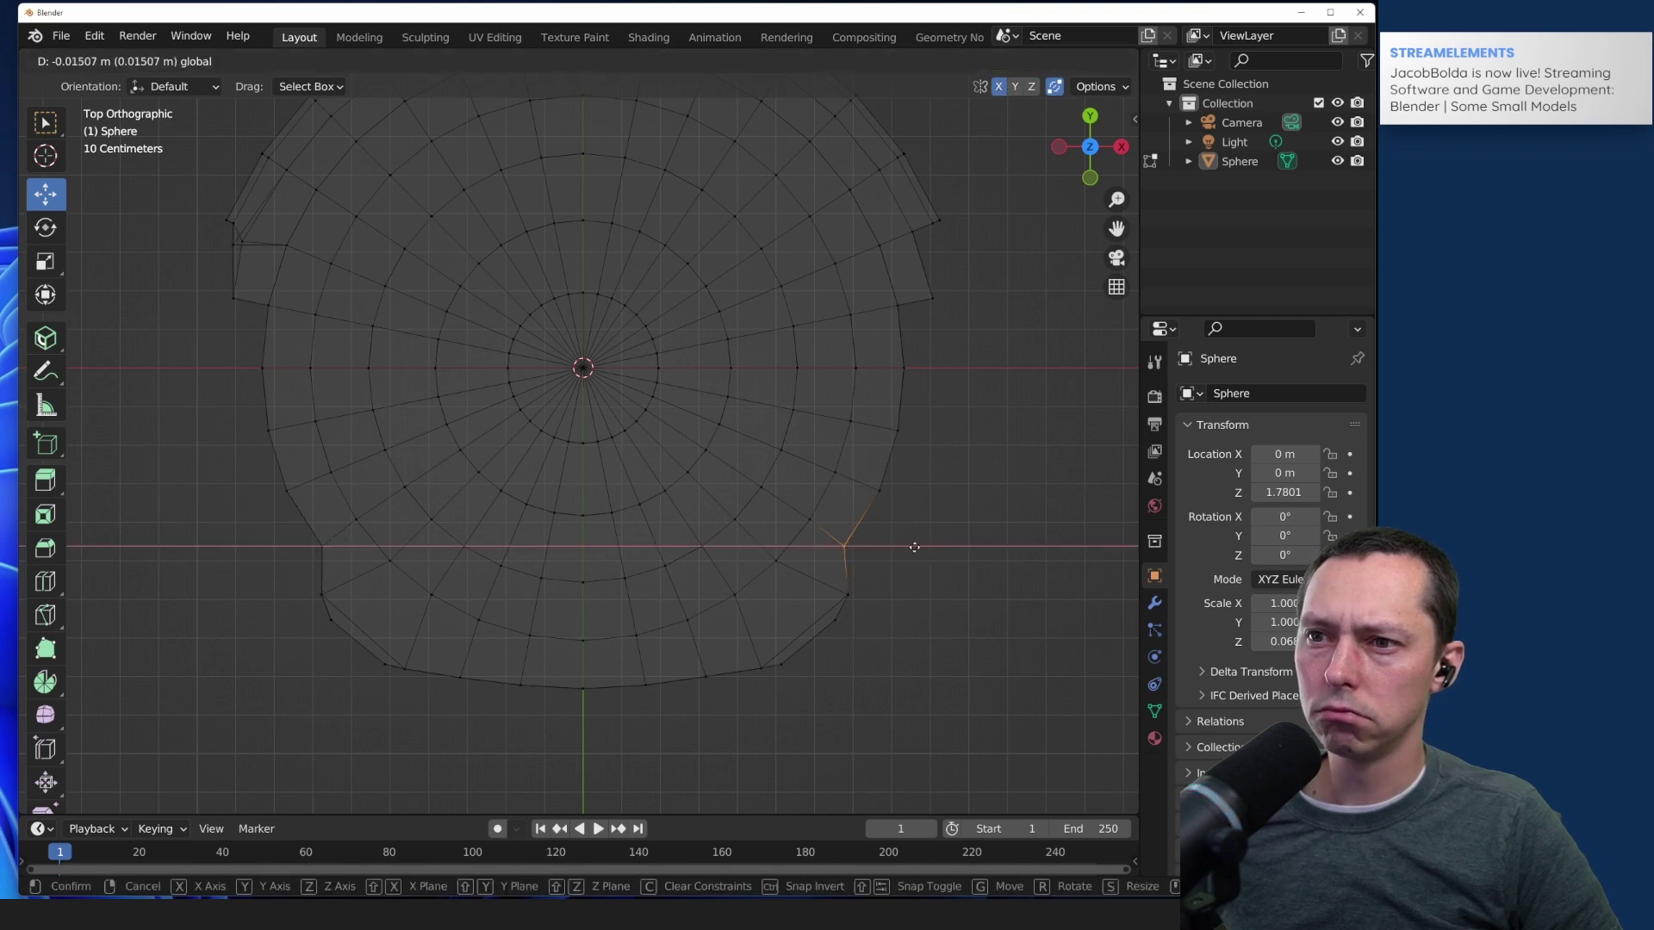
pyautogui.click(951, 551)
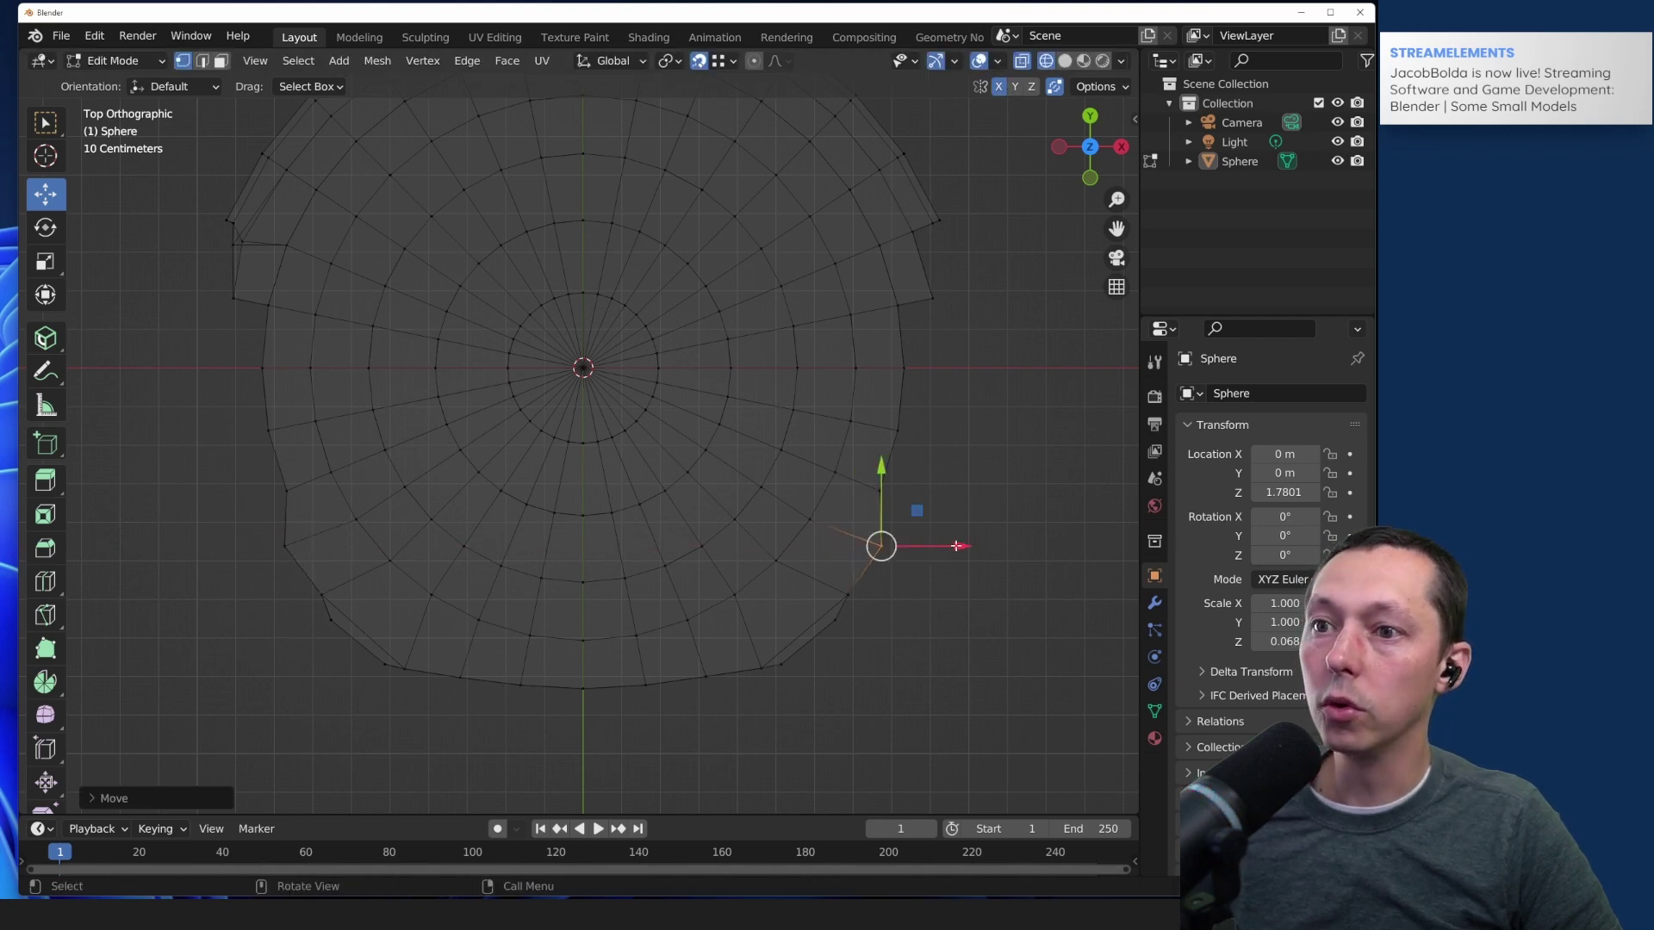
# Step: Move the next two rim vertices toward the X axis outward along positive X with mirroring
pyautogui.click(951, 456)
pyautogui.moveTo(926, 463); pyautogui.dragTo(964, 491)
pyautogui.click(956, 399)
pyautogui.moveTo(956, 400); pyautogui.dragTo(886, 442)
pyautogui.press('g')
pyautogui.press('x')
pyautogui.click(948, 345)
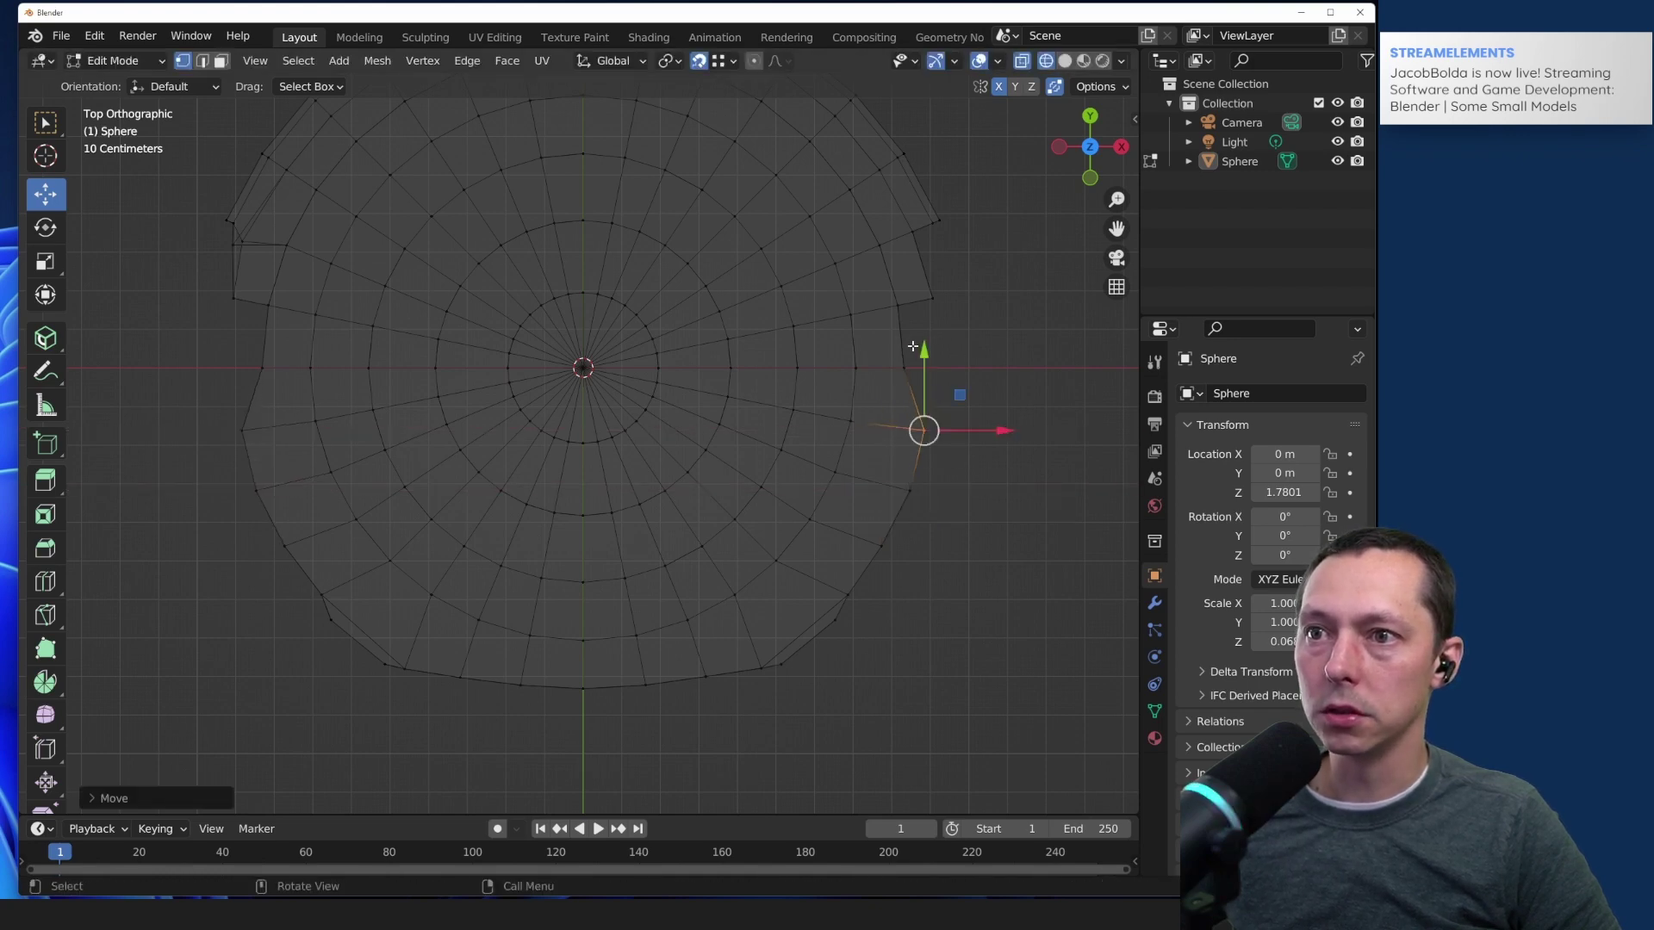
# Step: Select the rim vertex lying on the X axis and move it outward along positive X to continue the outline
pyautogui.click(932, 301)
pyautogui.click(935, 348)
pyautogui.moveTo(936, 350); pyautogui.dragTo(890, 387)
pyautogui.press('g')
pyautogui.press('x')
pyautogui.click(1011, 373)
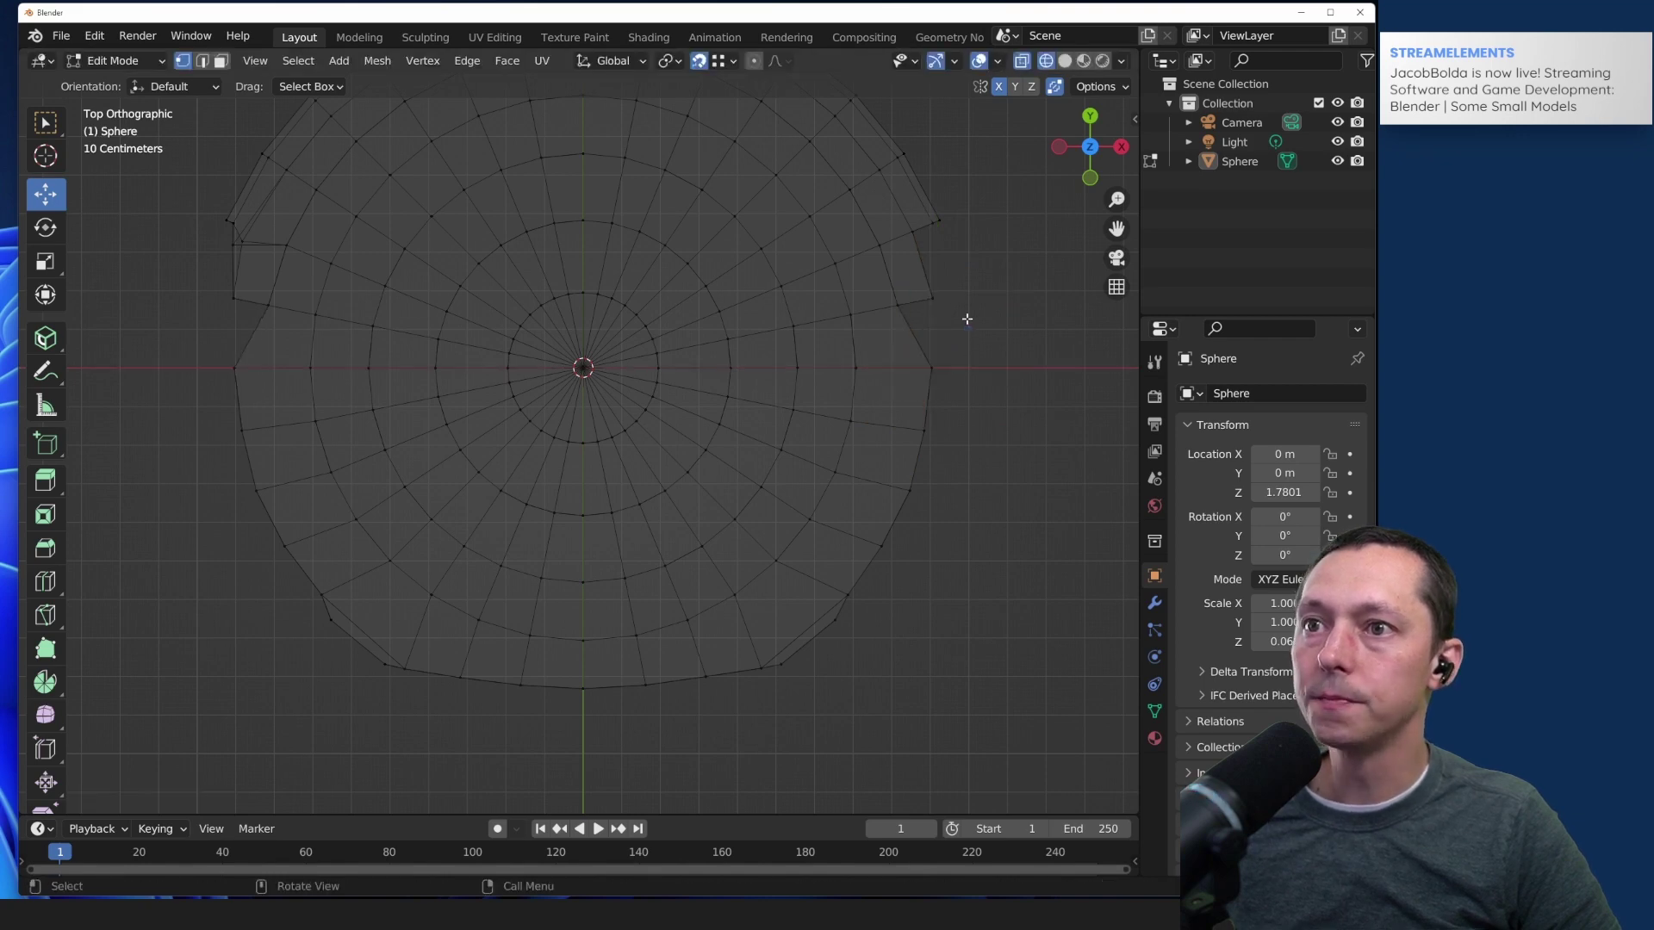
# Step: Move the rim vertex just above the X axis down along negative Y and outward along positive X
pyautogui.moveTo(910, 286); pyautogui.dragTo(877, 322)
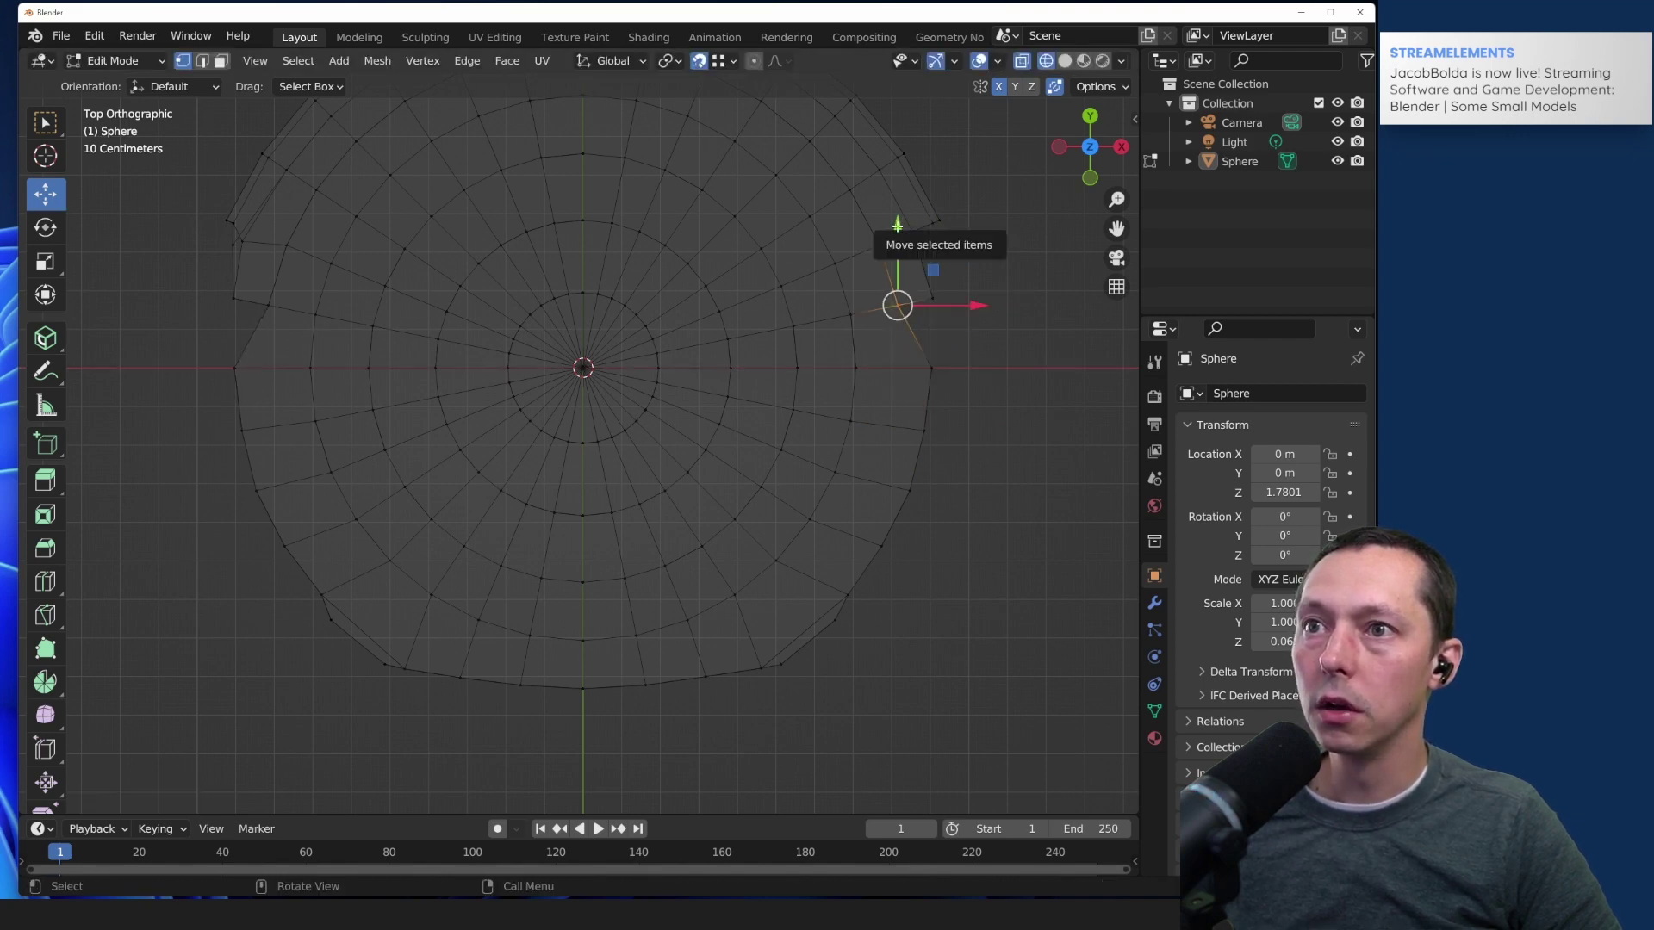
pyautogui.moveTo(901, 224); pyautogui.dragTo(903, 261)
pyautogui.moveTo(979, 337); pyautogui.dragTo(1000, 340)
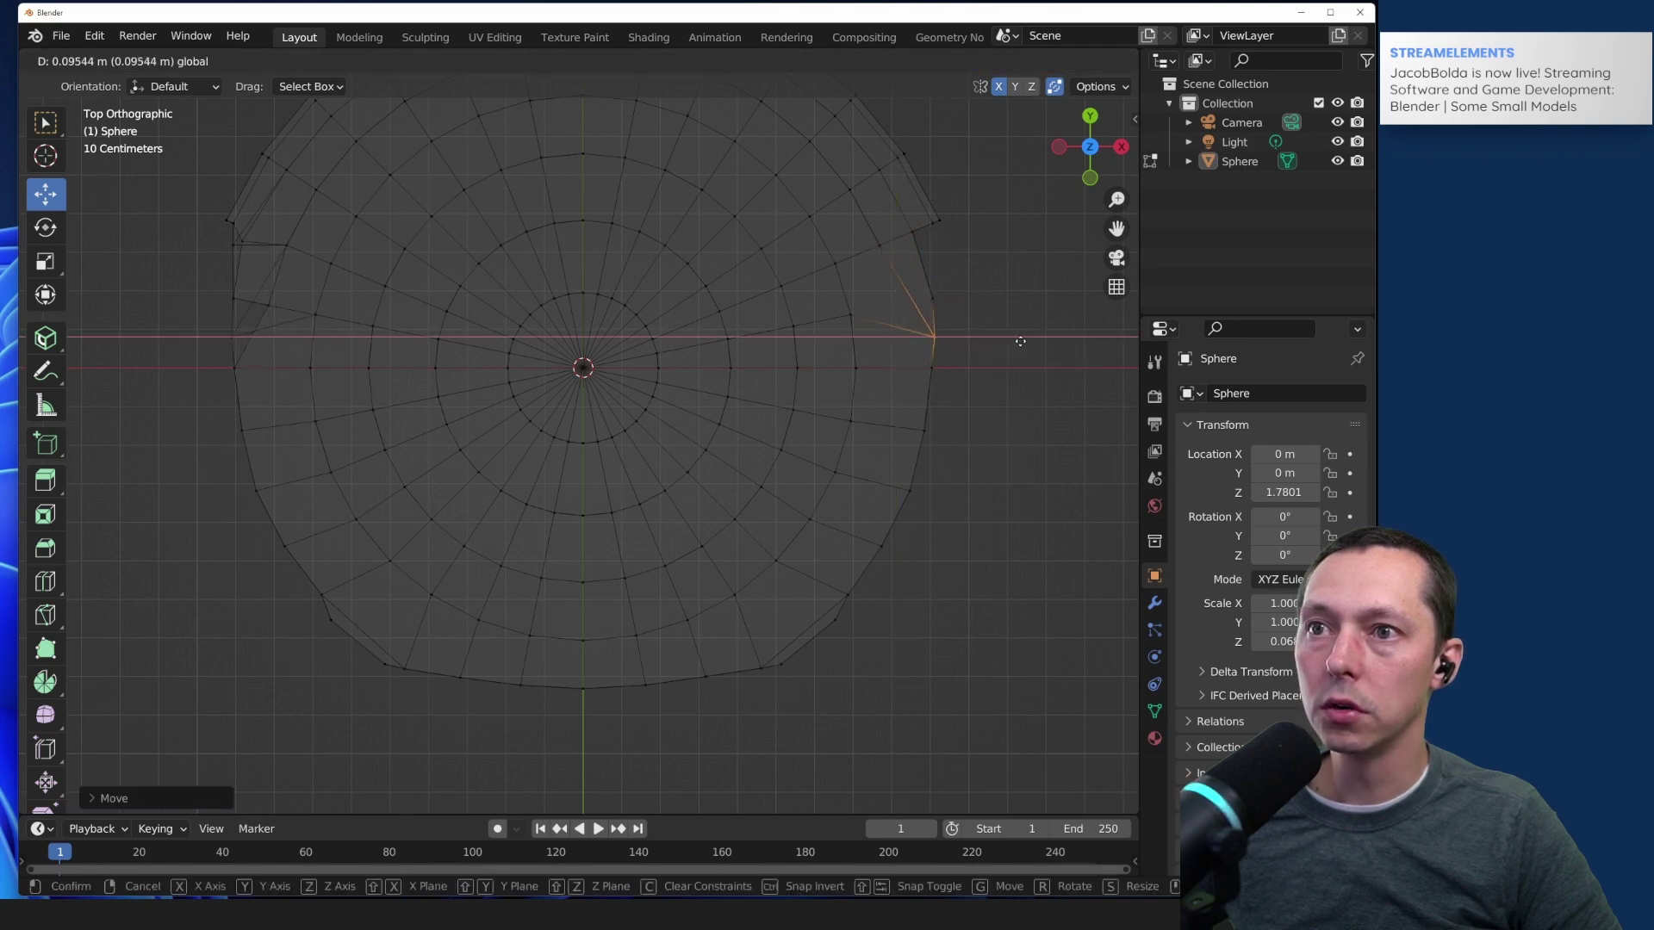
pyautogui.press('Escape')
# Step: Move the inner rim vertex between the positive Y side tab's corners down along negative Y and outward along positive X
pyautogui.click(912, 209)
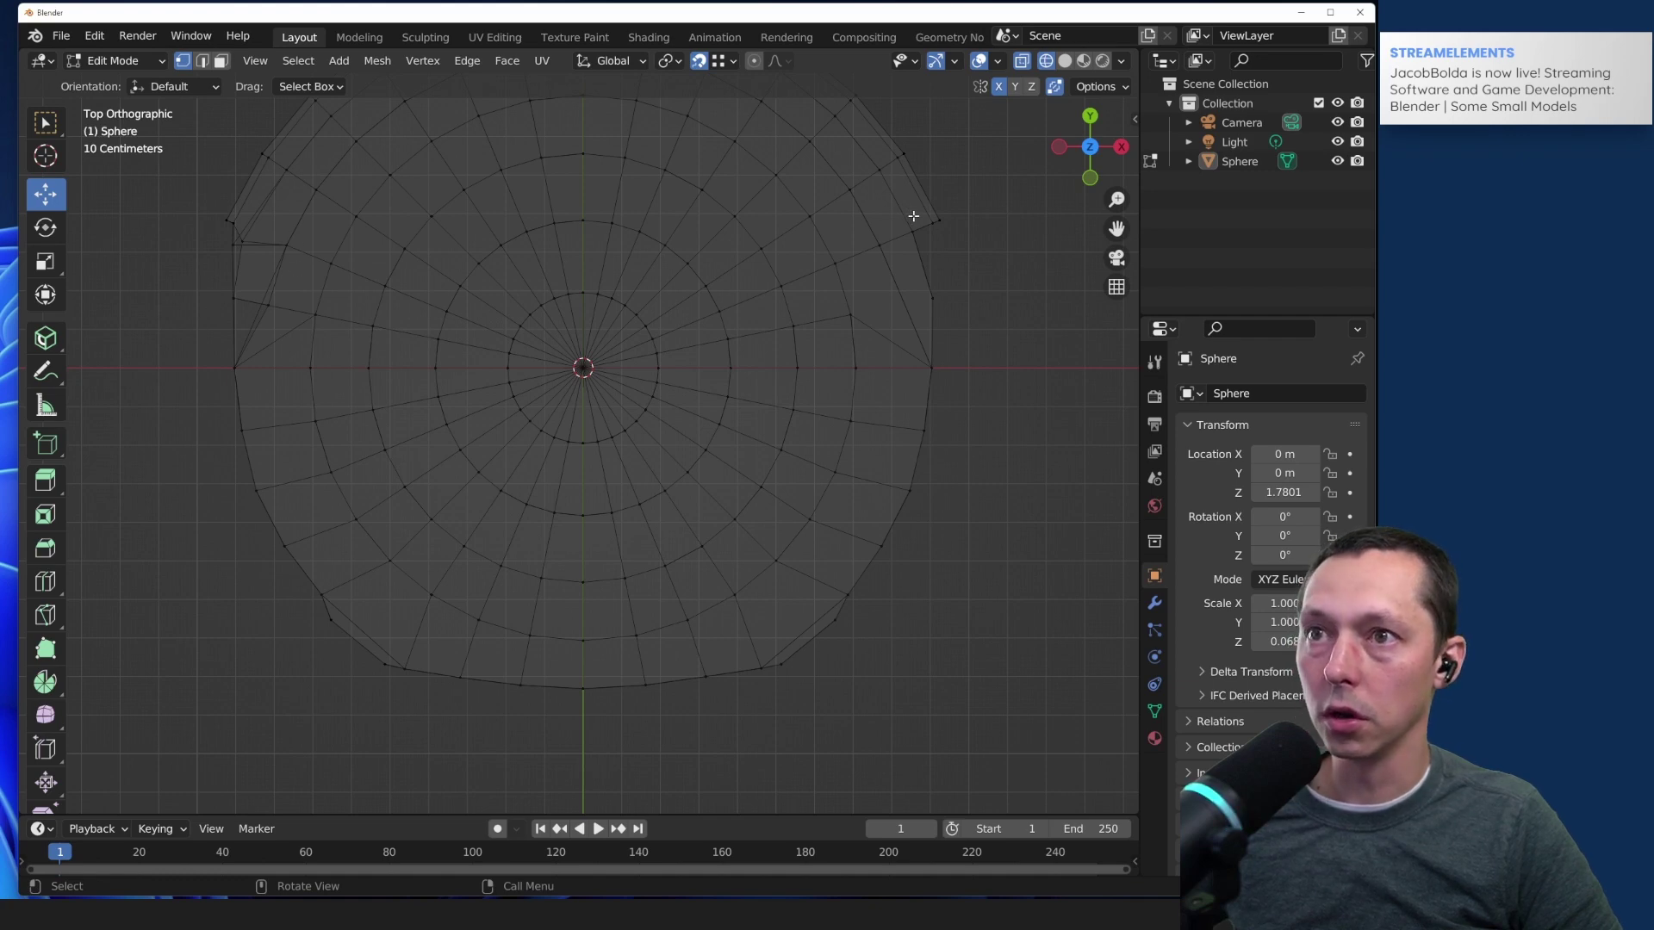
pyautogui.moveTo(915, 223); pyautogui.dragTo(897, 249)
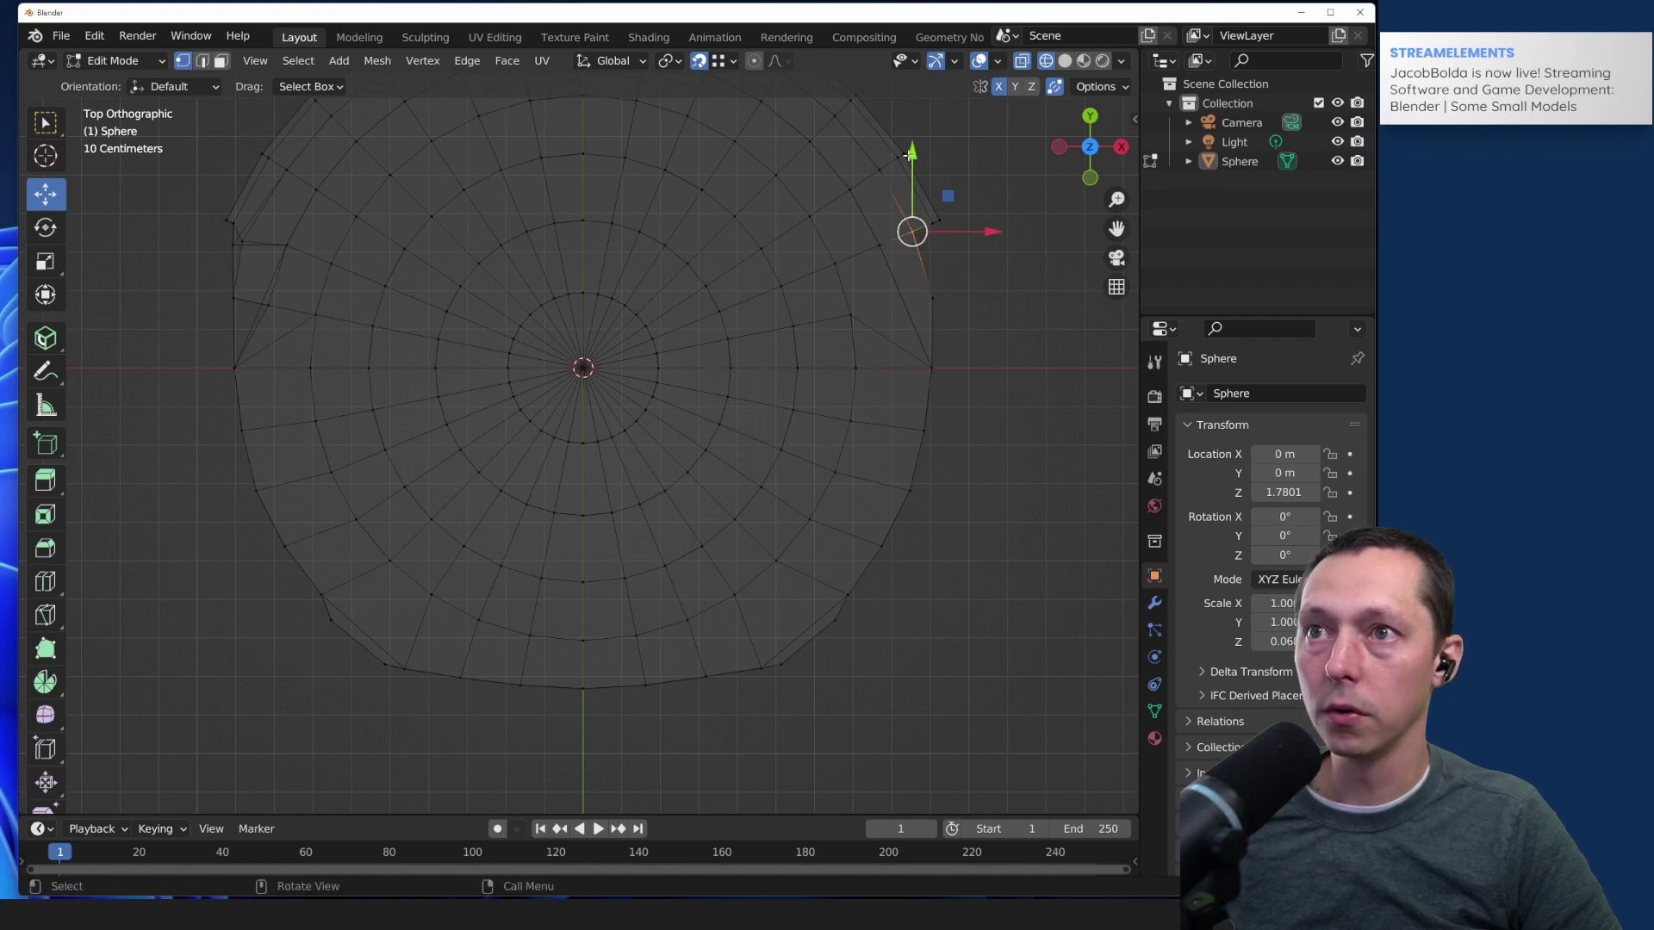
pyautogui.moveTo(908, 154)
pyautogui.mouseDown()
pyautogui.moveTo(900, 202)
pyautogui.moveTo(906, 183)
pyautogui.mouseUp()
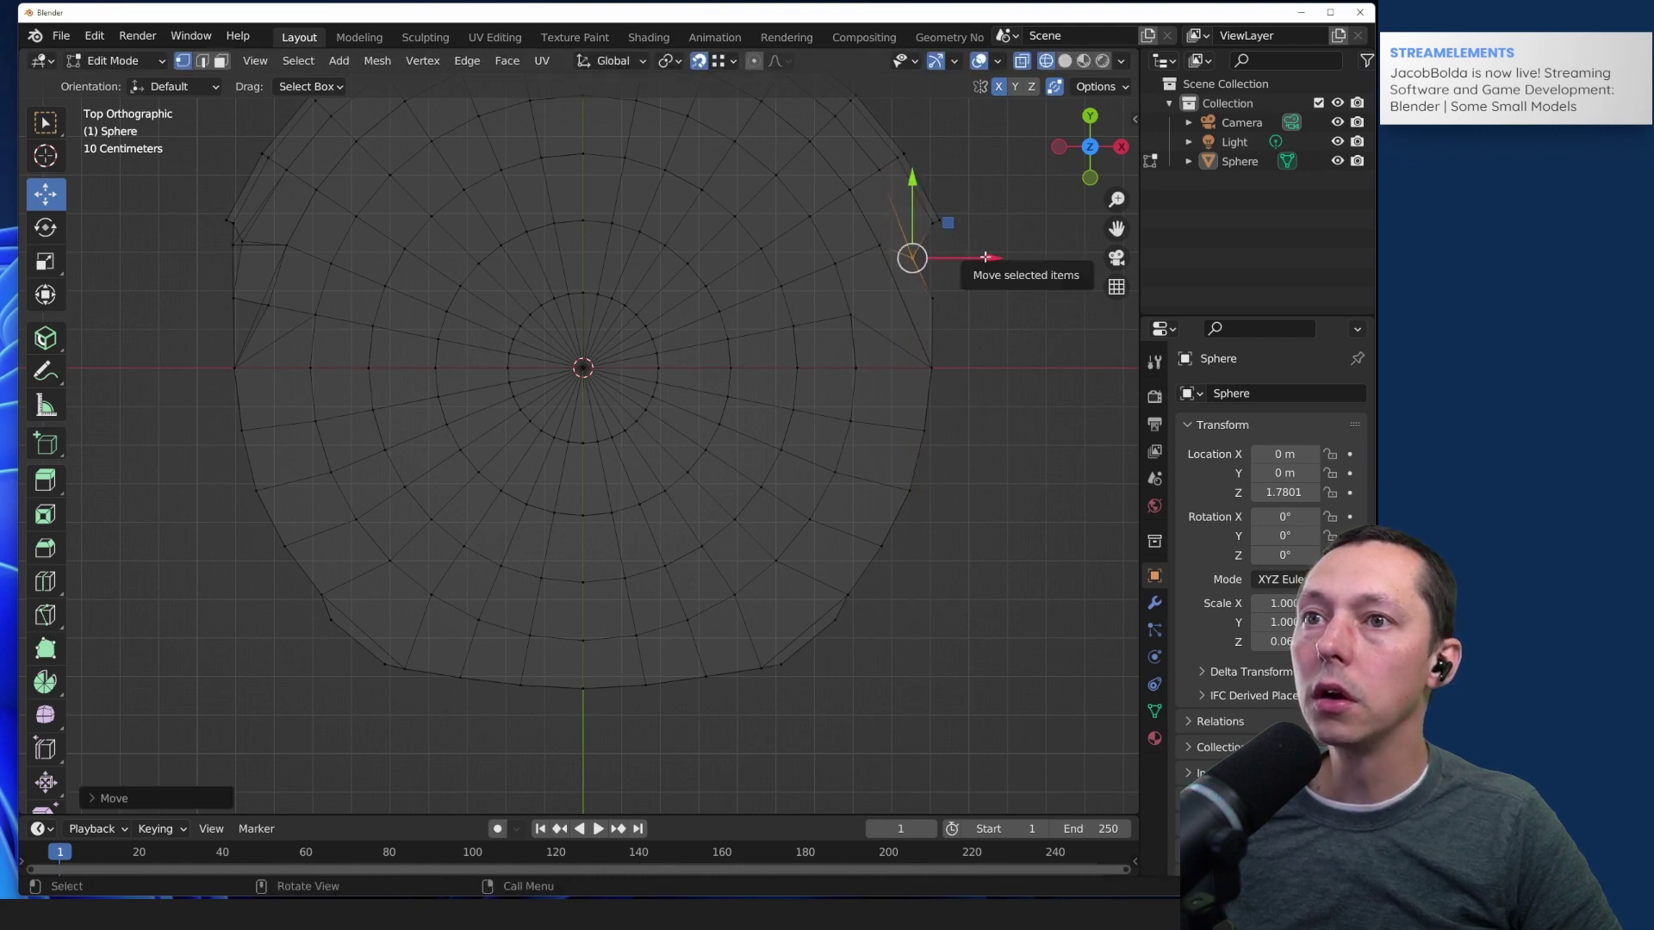
pyautogui.moveTo(988, 255); pyautogui.dragTo(1020, 263)
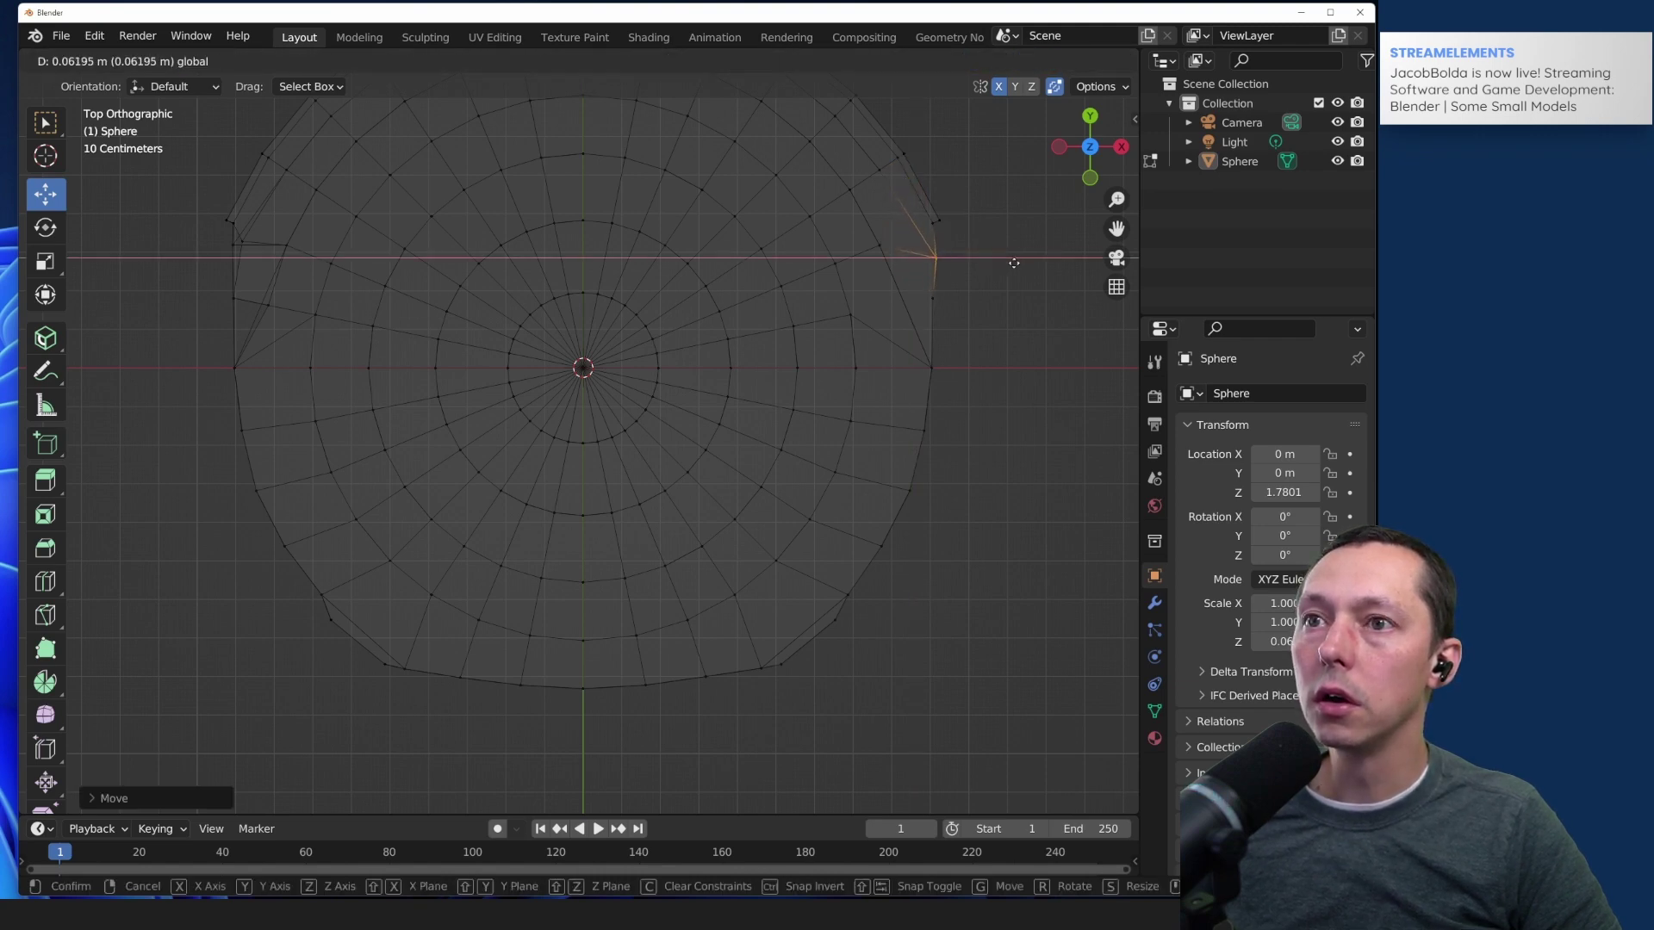
pyautogui.click(1014, 263)
pyautogui.hotkey('ctrl', 'z')
pyautogui.hotkey('ctrl', 'z')
pyautogui.hotkey('ctrl', 'z')
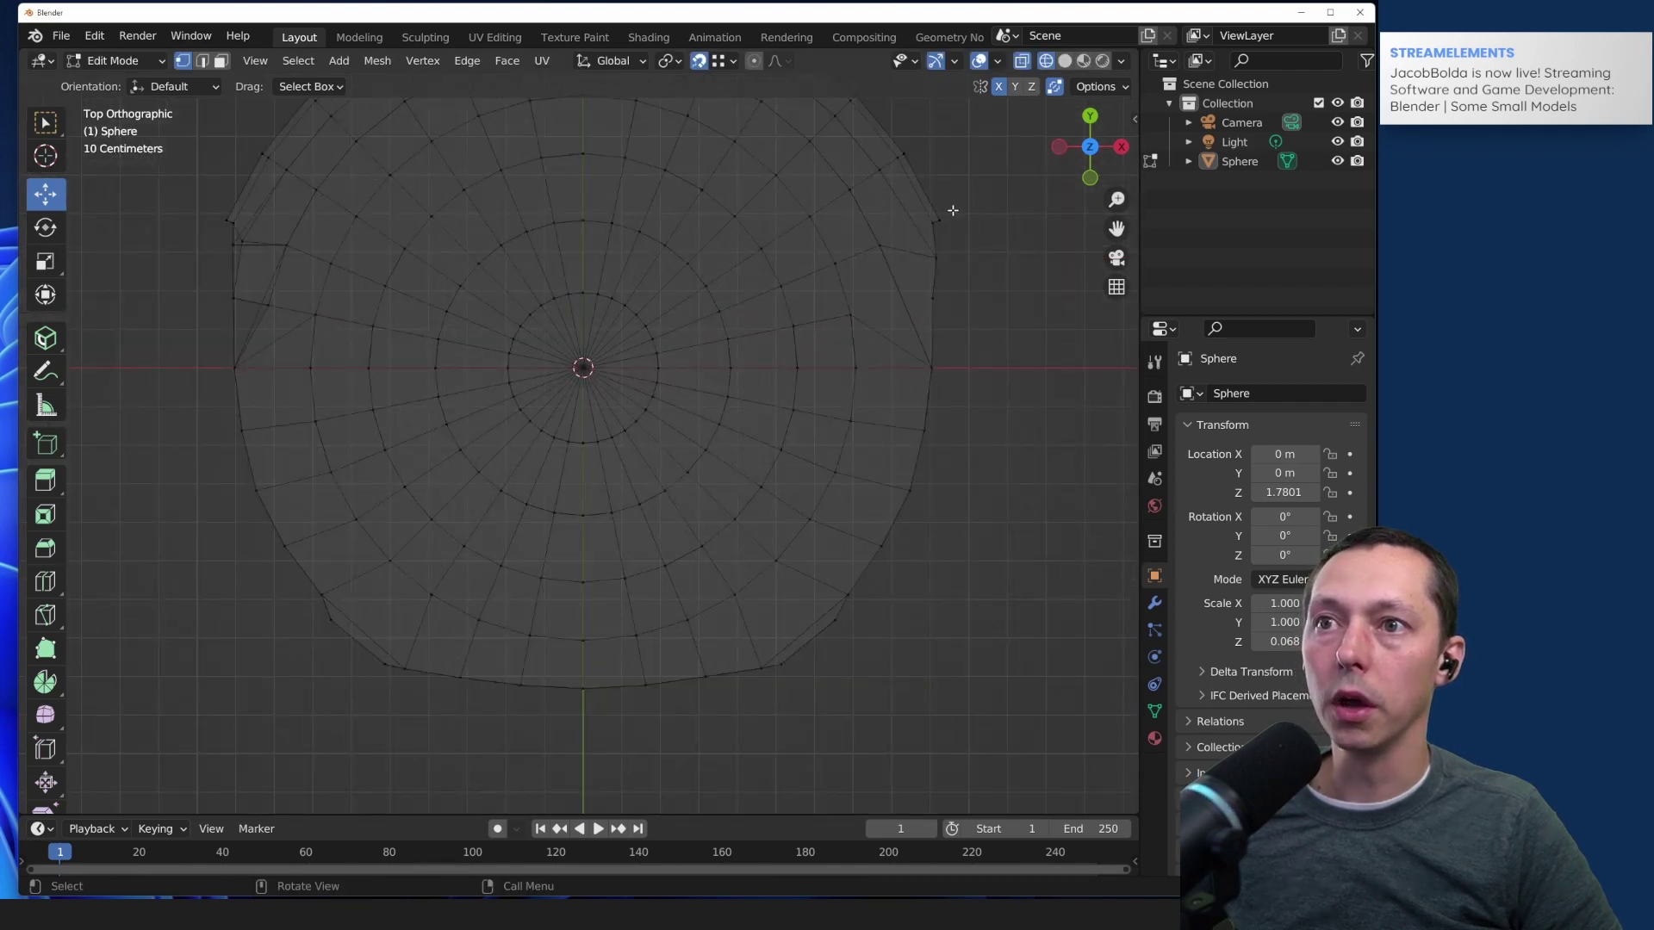
# Step: Adjust the neighbouring outer tab corner vertex slightly along X and Y to even out the rim outline
pyautogui.moveTo(955, 208); pyautogui.dragTo(1013, 219)
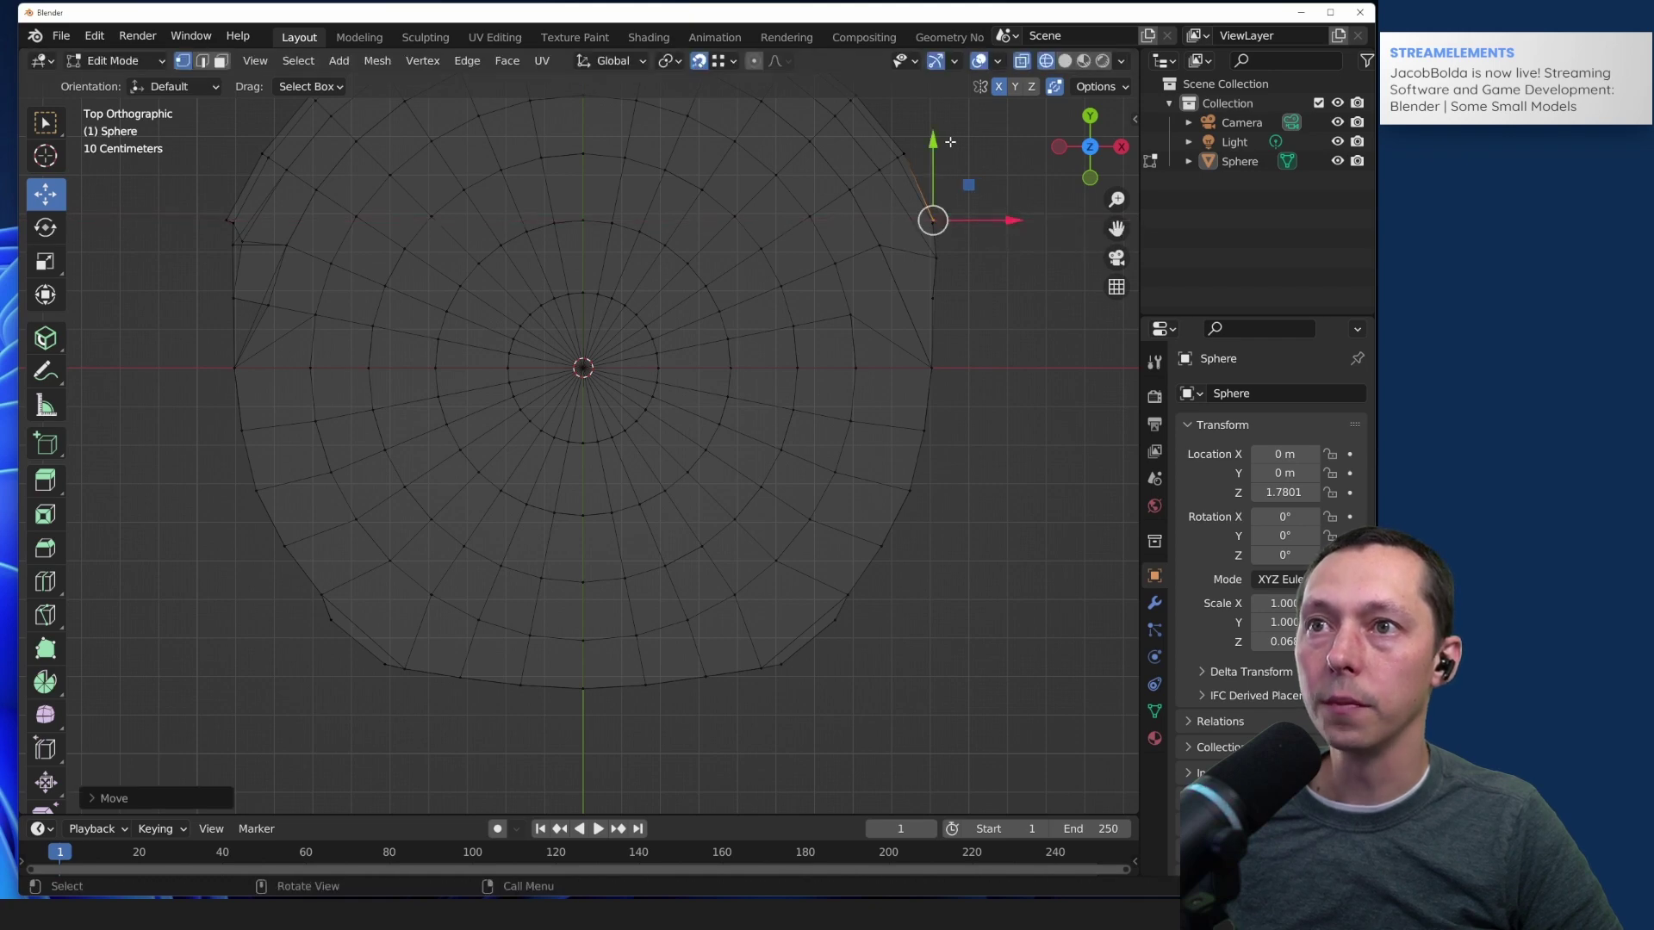
pyautogui.moveTo(932, 138); pyautogui.dragTo(930, 143)
pyautogui.click(961, 291)
pyautogui.press('b')
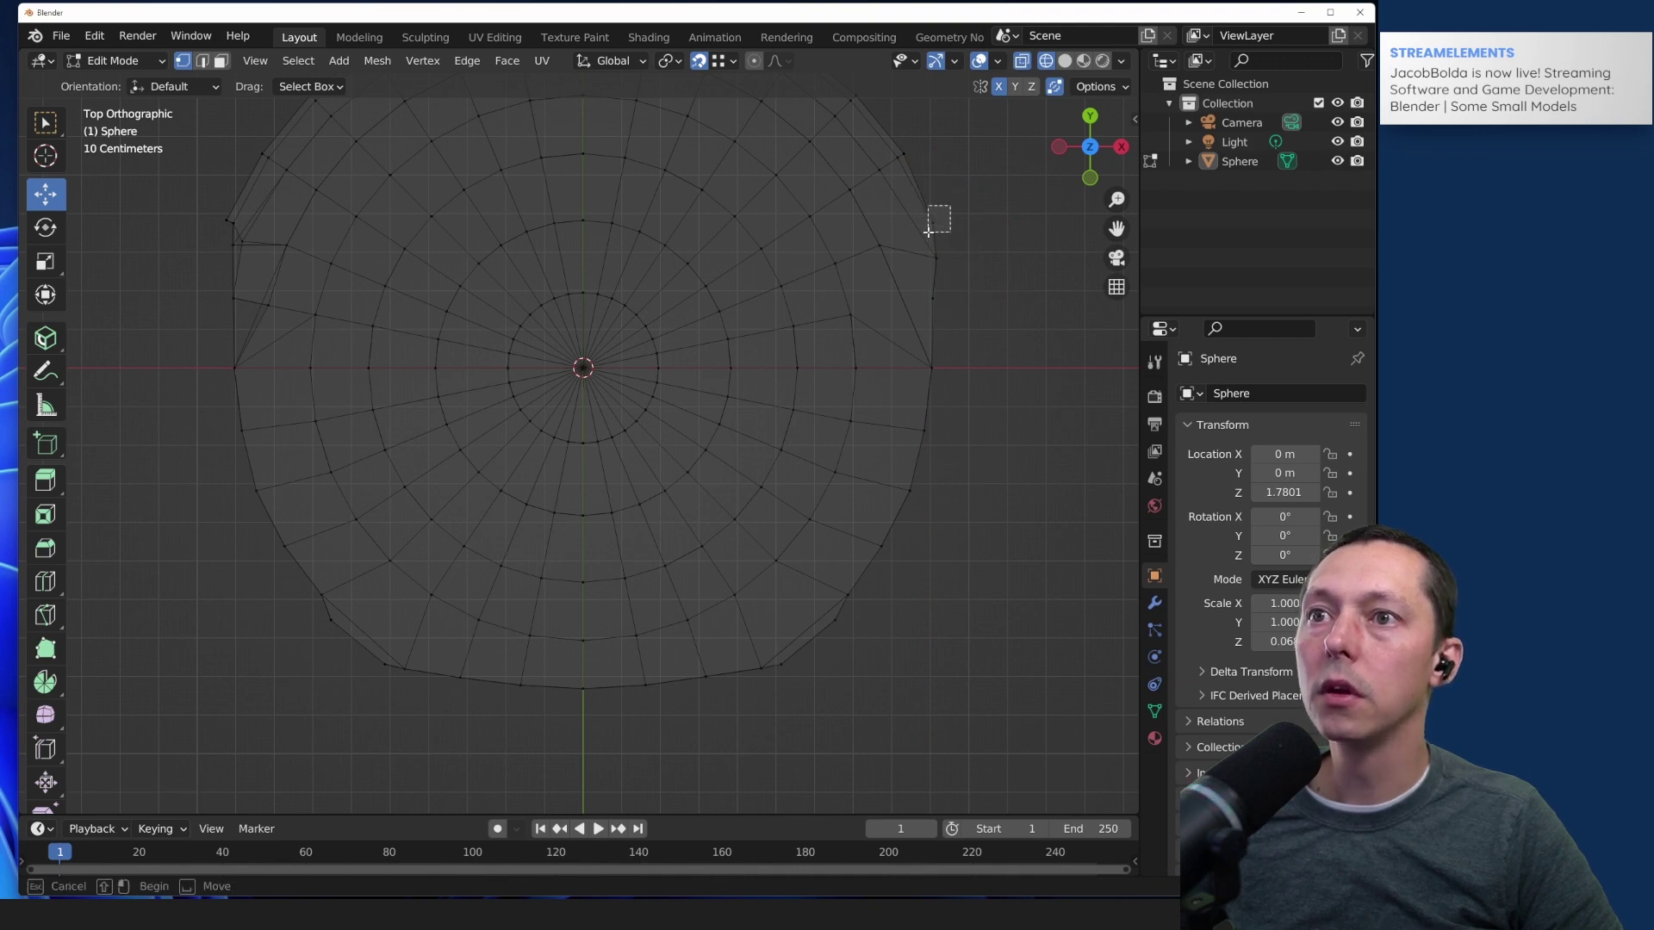
pyautogui.moveTo(928, 230); pyautogui.dragTo(971, 210)
pyautogui.scroll(-5, 572, 295)
pyautogui.scroll(5, 410, 410)
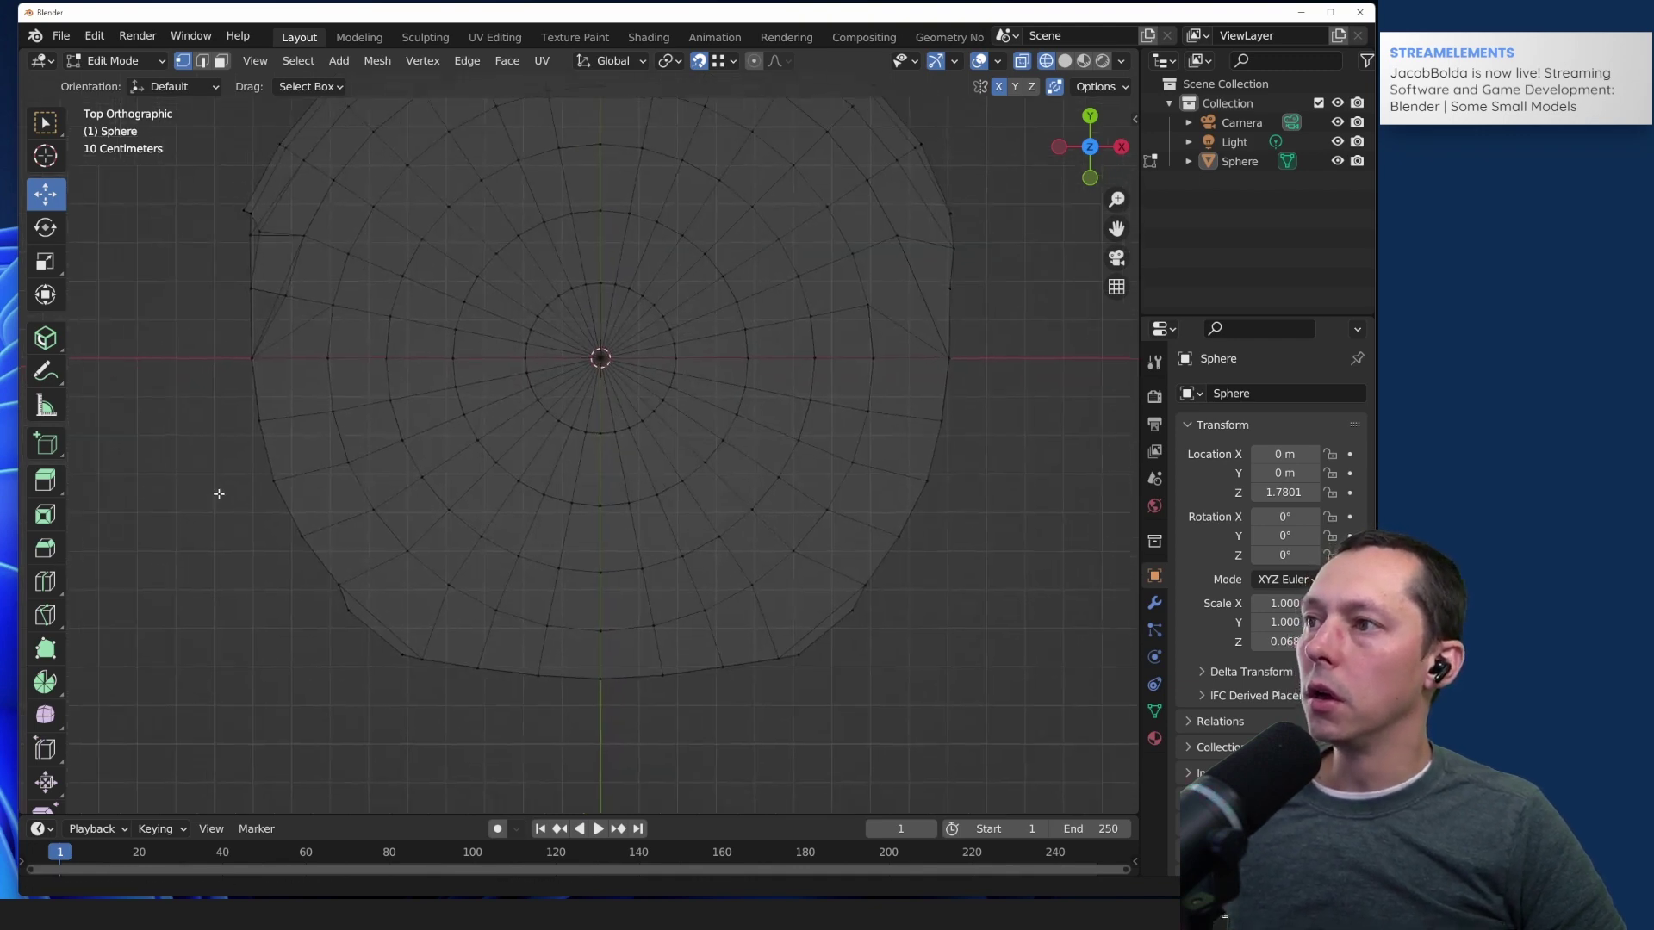
# Step: In perspective view, move the two indented vertices on the disc's lower rim outward along X to close the notch
pyautogui.moveTo(236, 554); pyautogui.dragTo(405, 448, button='middle')
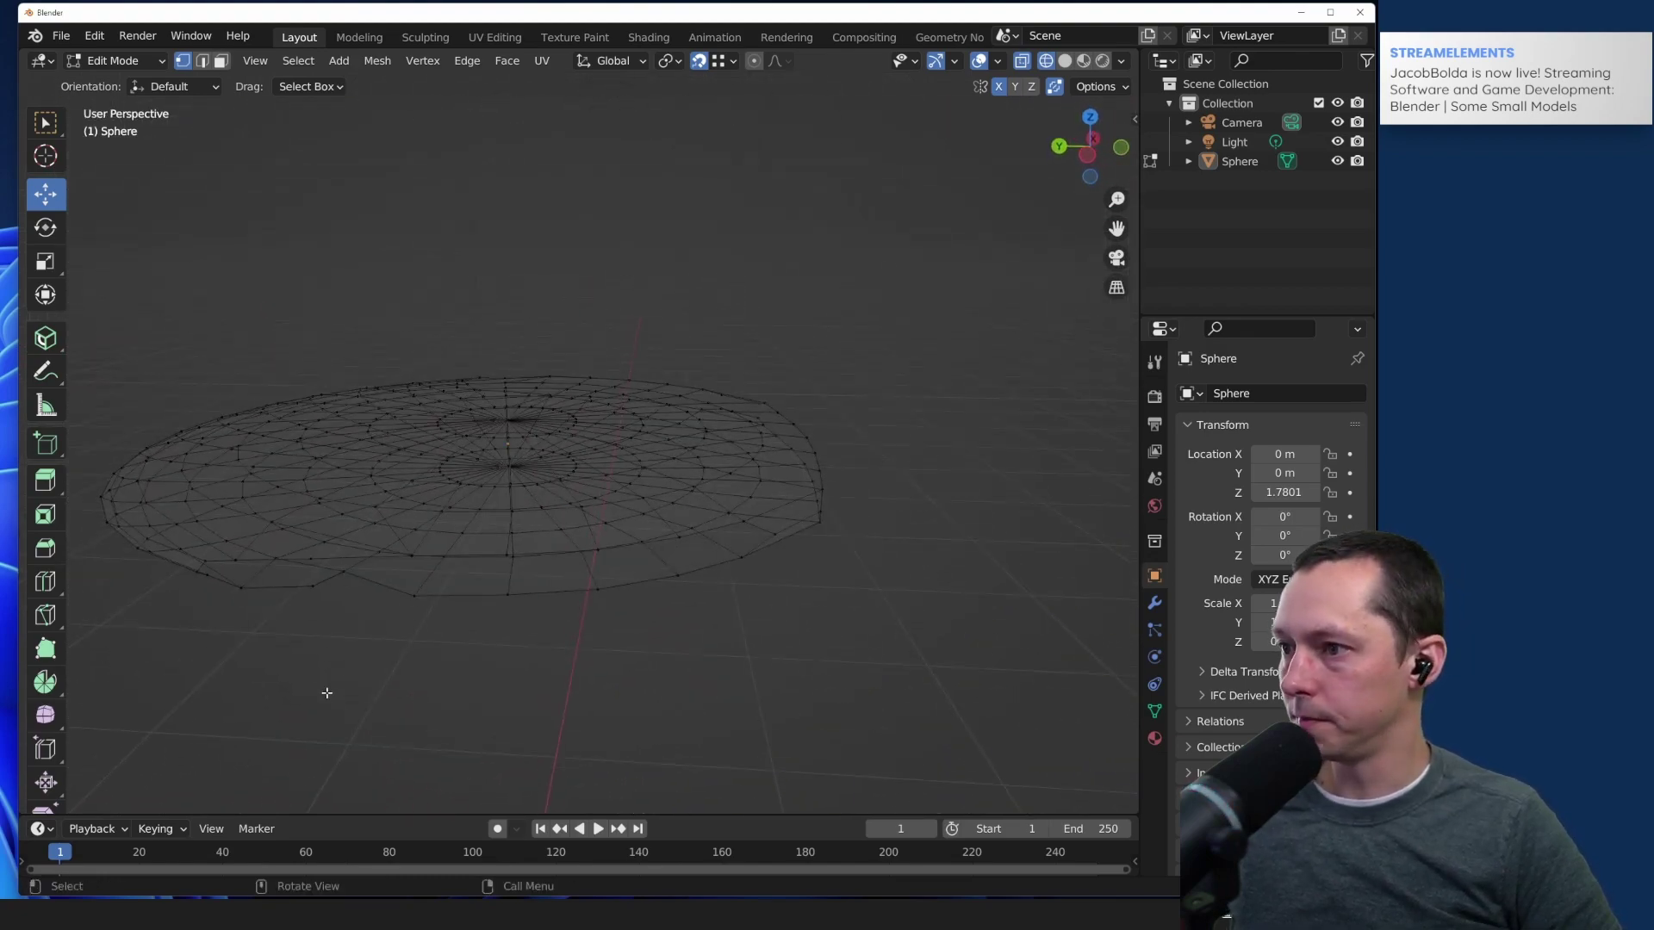
pyautogui.click(347, 569)
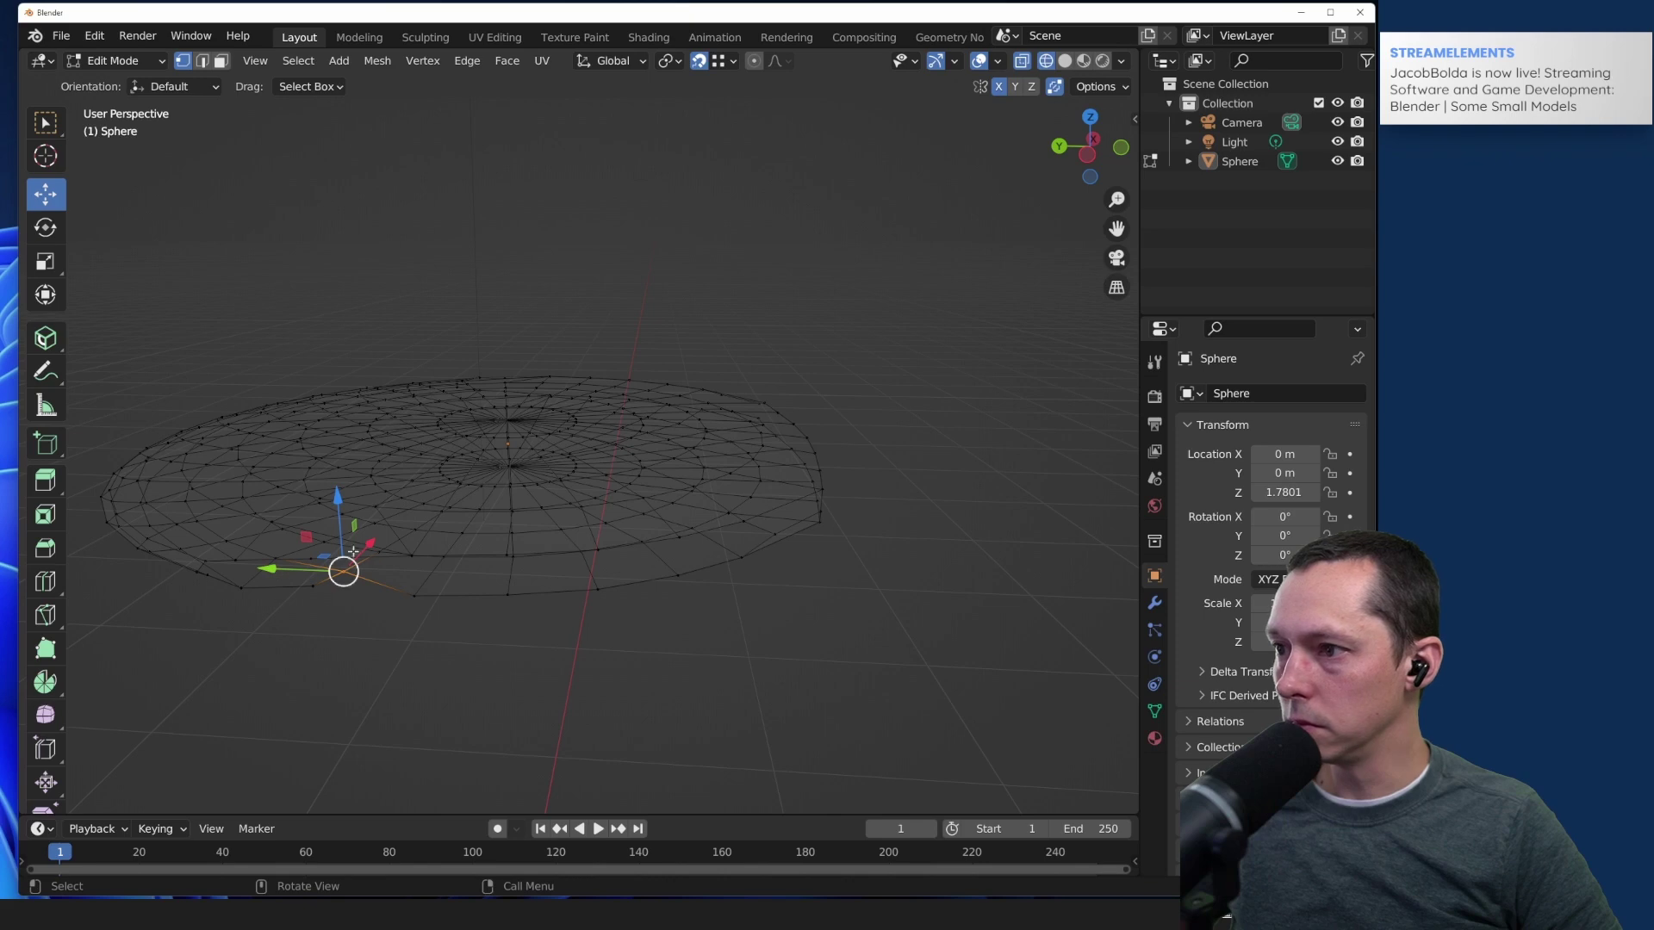
pyautogui.moveTo(371, 545); pyautogui.dragTo(369, 579)
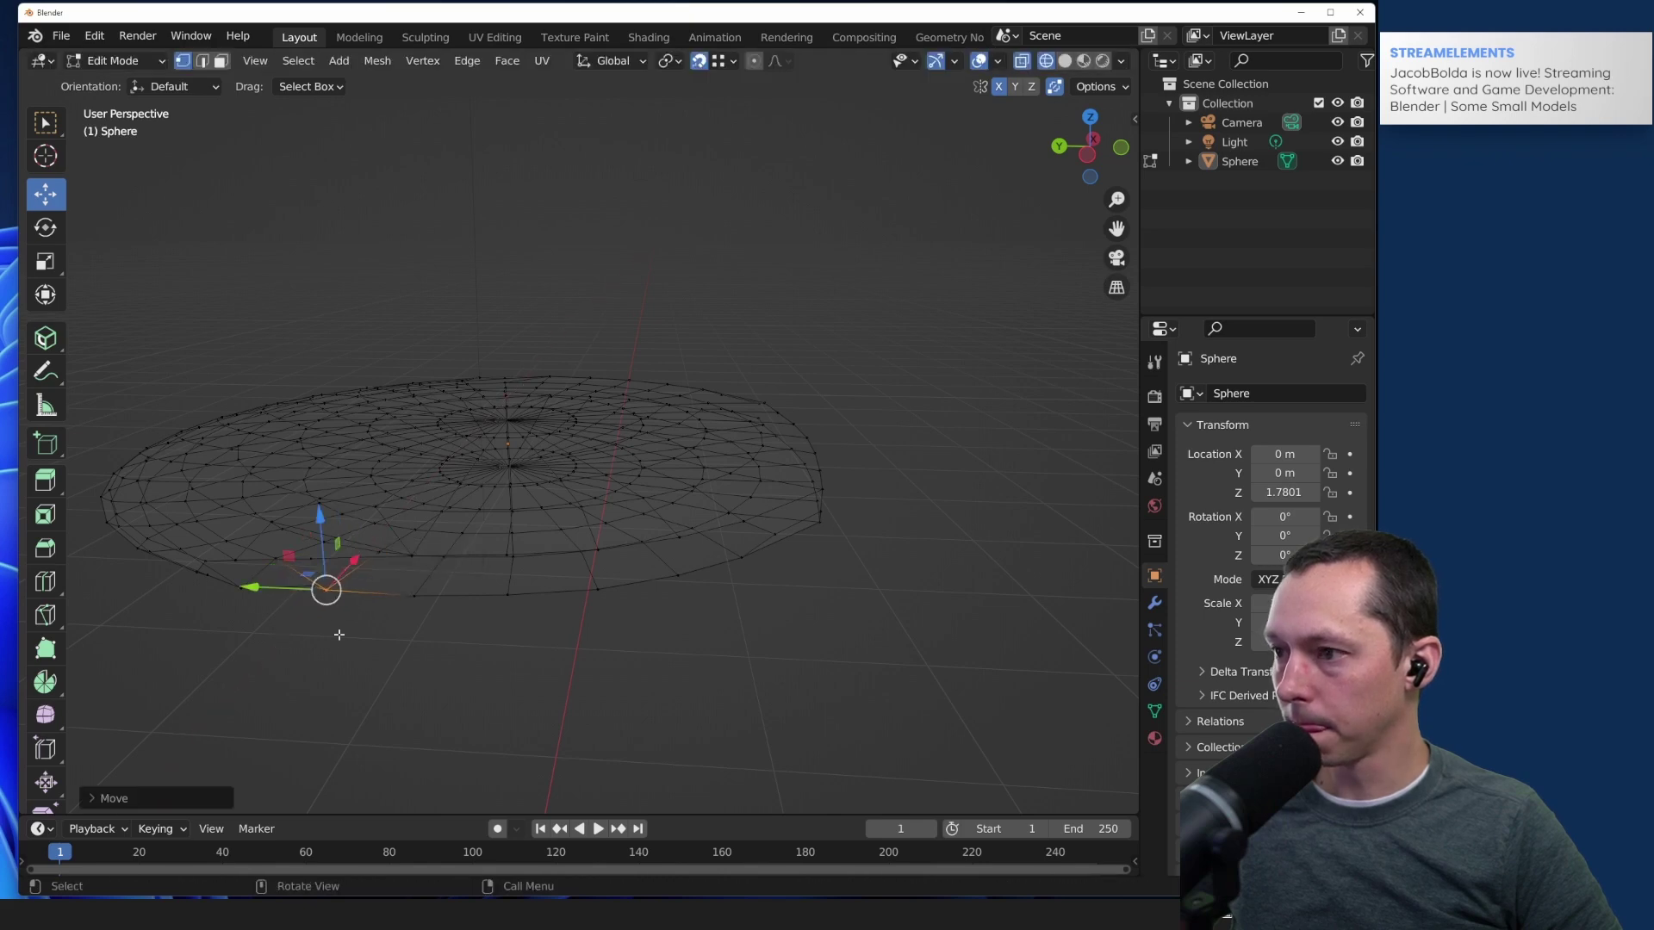
pyautogui.click(278, 676)
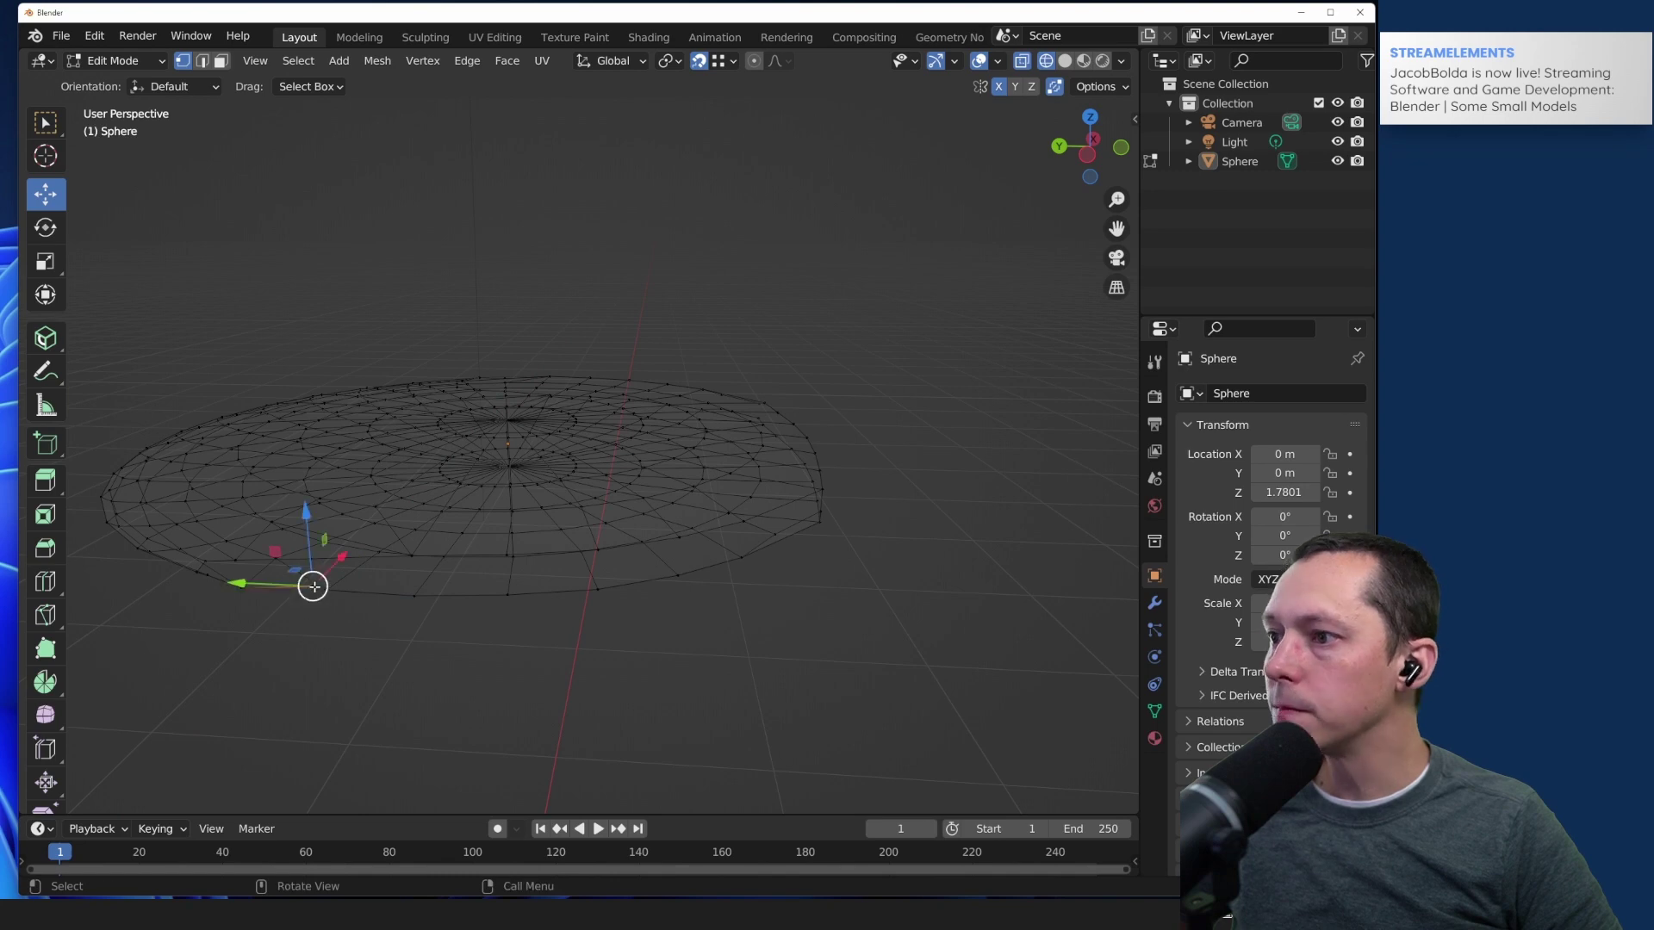
pyautogui.moveTo(345, 555); pyautogui.dragTo(343, 590)
pyautogui.click(553, 646)
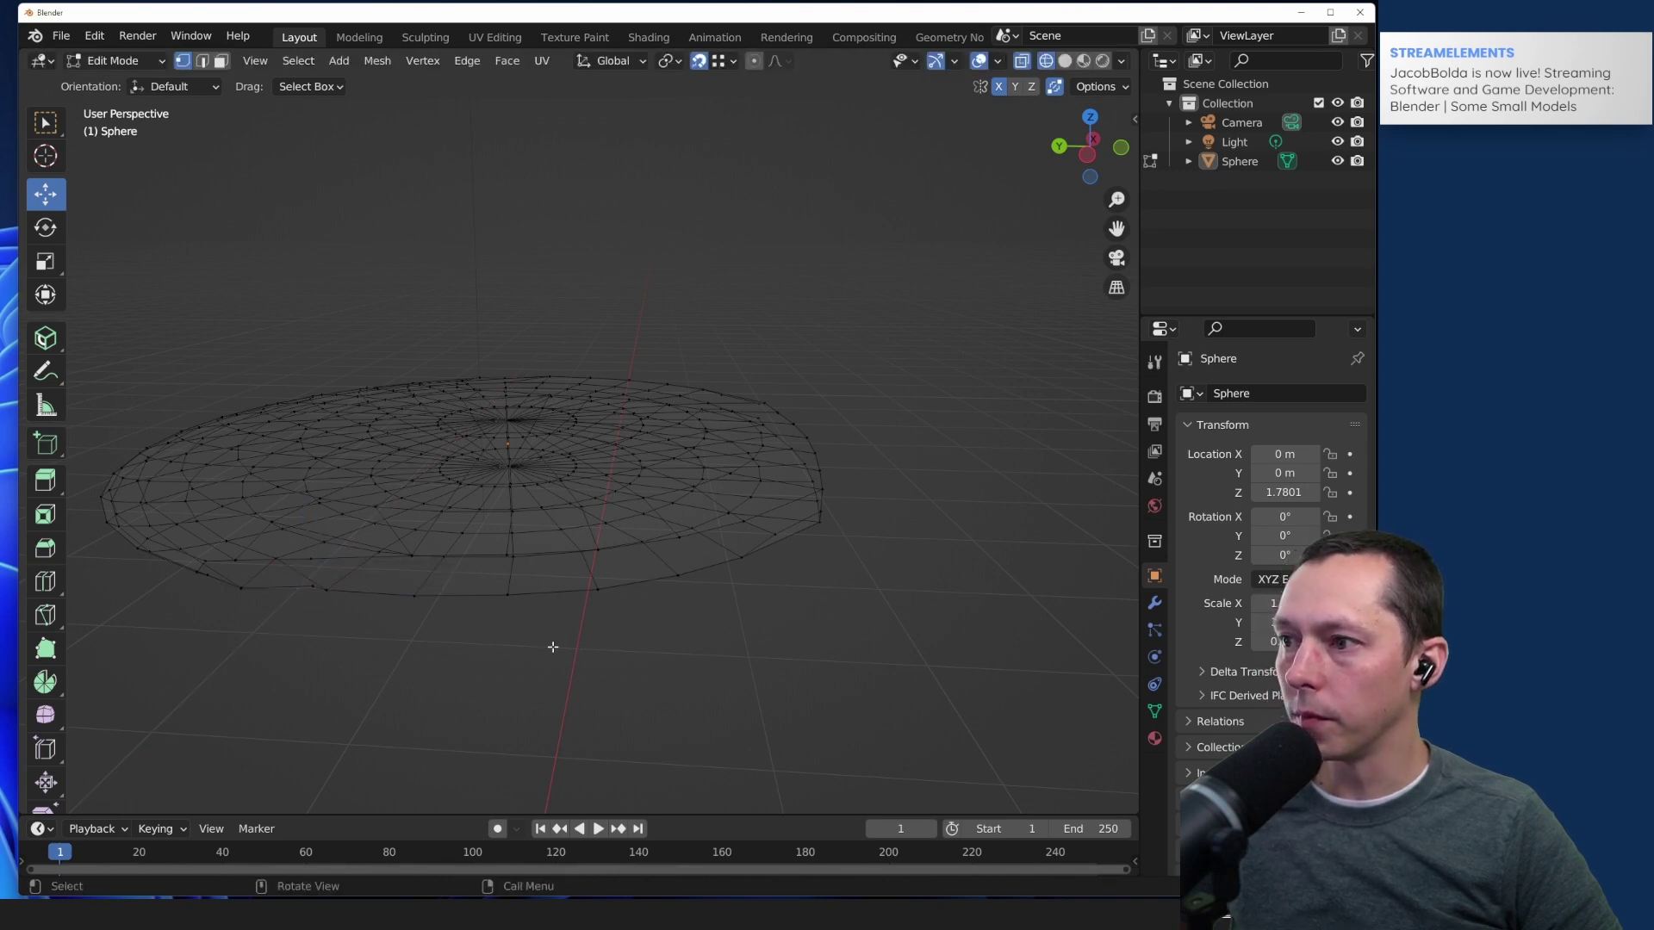
# Step: Select the vertex between the upper and lower rim edges at the disc's end and shift it slightly along Z
pyautogui.moveTo(365, 594); pyautogui.dragTo(609, 591, button='middle')
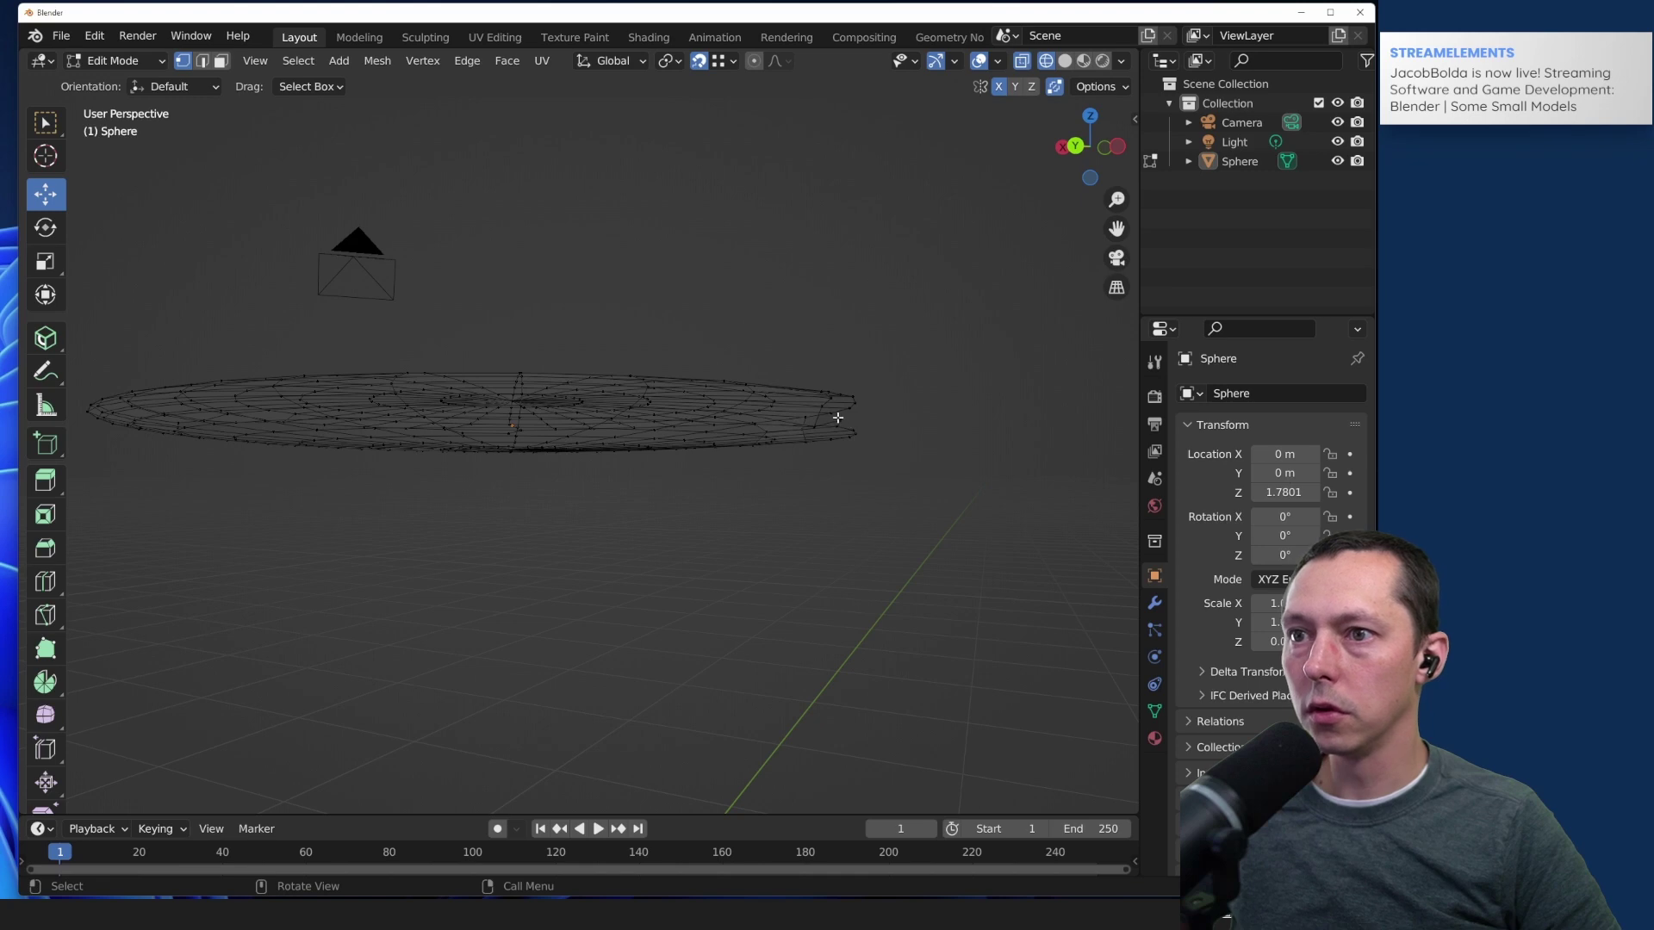
pyautogui.moveTo(839, 338); pyautogui.dragTo(844, 344)
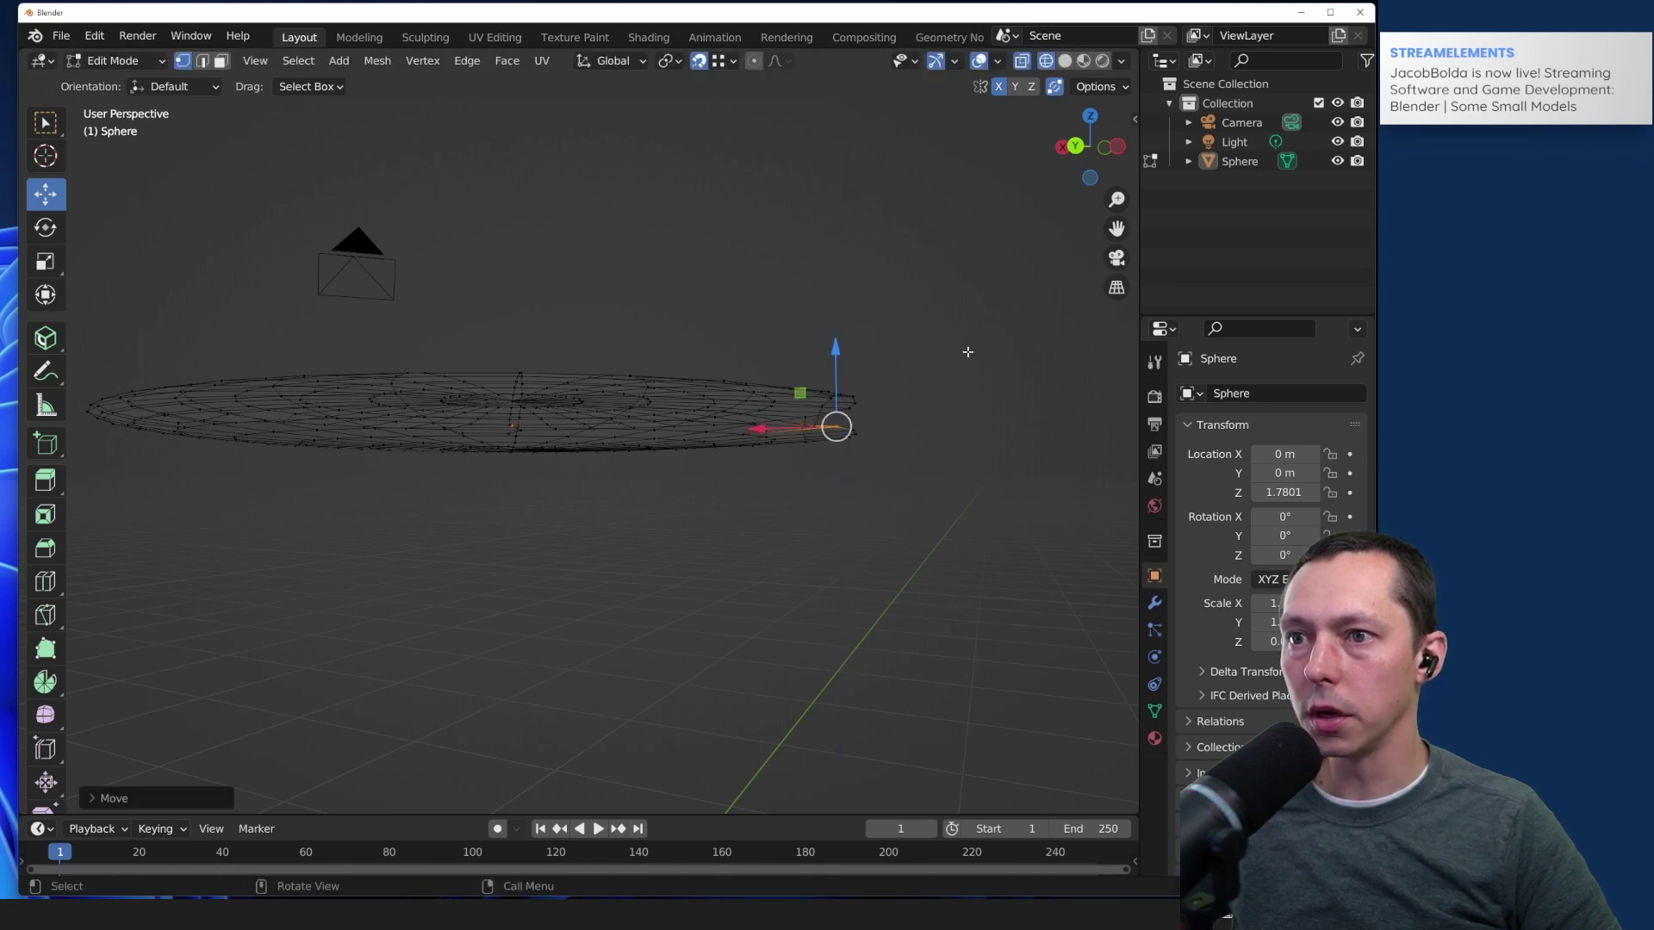
pyautogui.moveTo(967, 352); pyautogui.dragTo(220, 601, button='middle')
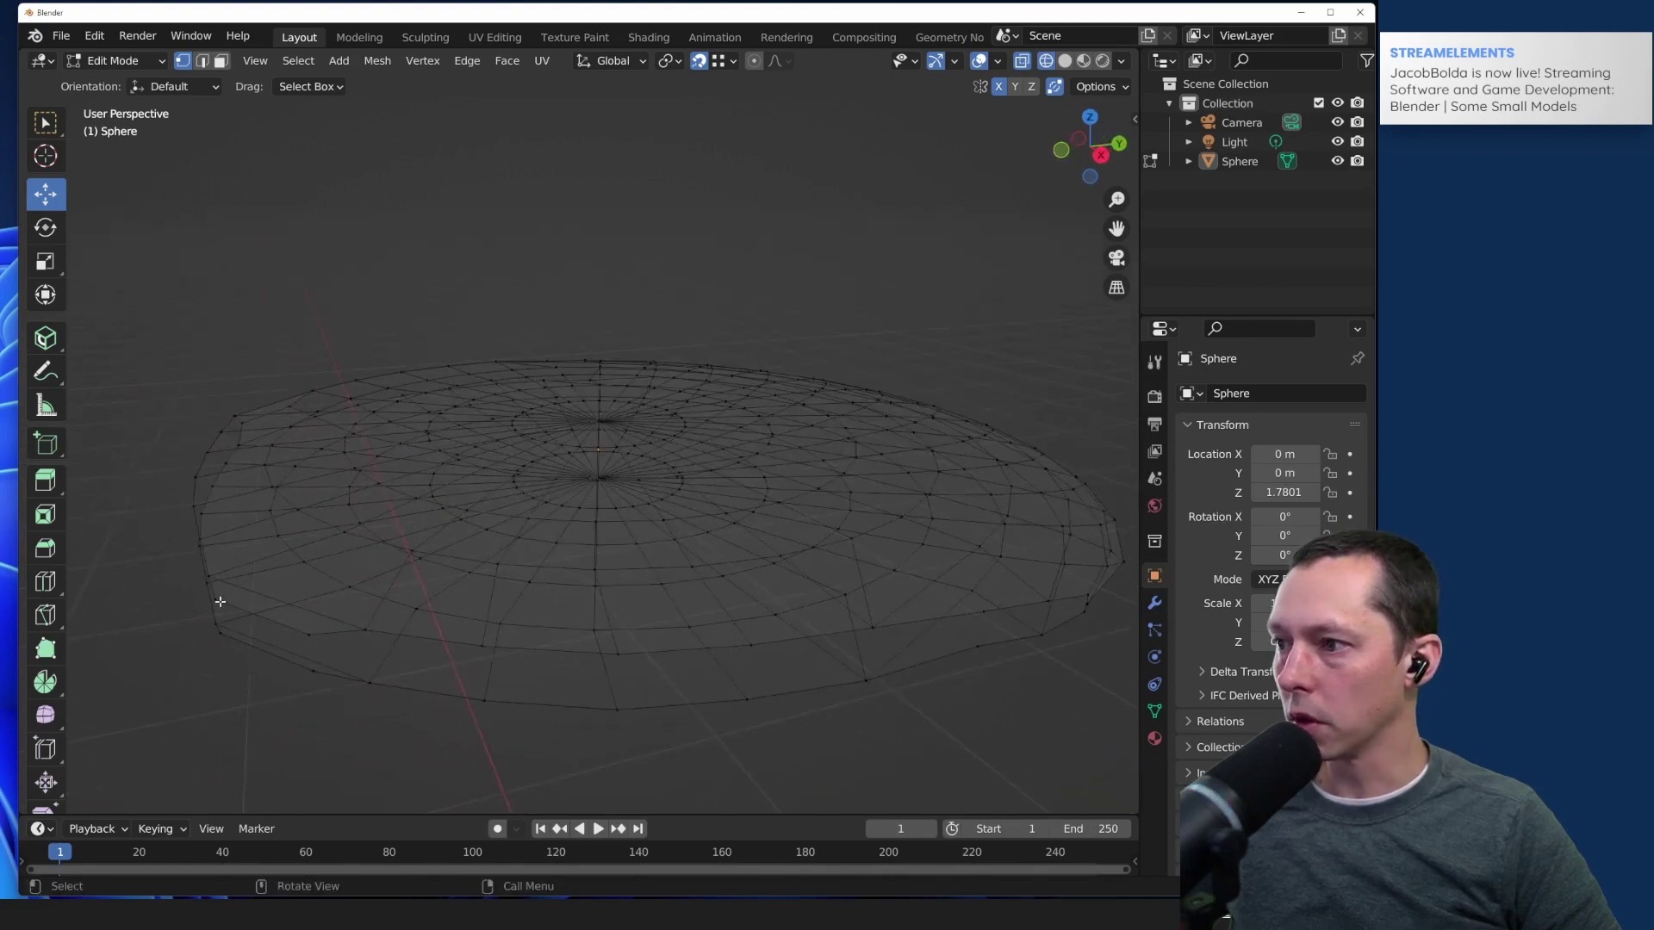
# Step: Turn off X-axis mirror editing and inspect the disc's rim from low side angles
pyautogui.keyDown('shift'); pyautogui.click(310, 636); pyautogui.keyUp('shift')
pyautogui.moveTo(251, 544); pyautogui.dragTo(191, 724)
pyautogui.click(195, 695)
pyautogui.moveTo(195, 695); pyautogui.dragTo(265, 654, button='middle')
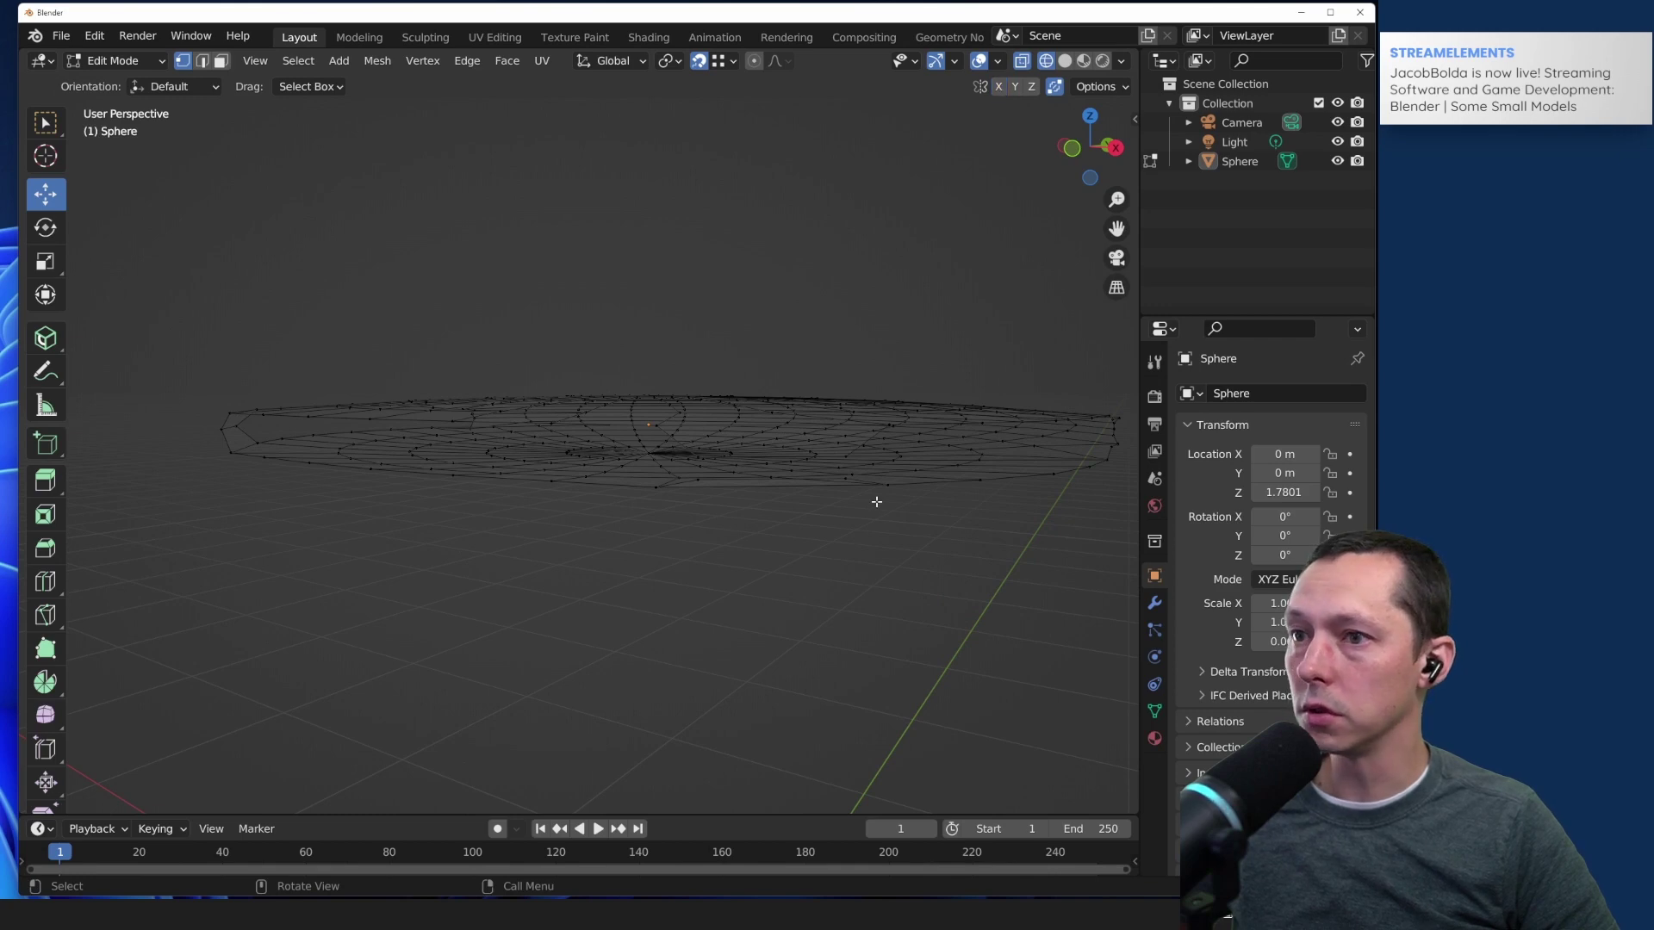
pyautogui.moveTo(876, 501); pyautogui.dragTo(682, 552, button='middle')
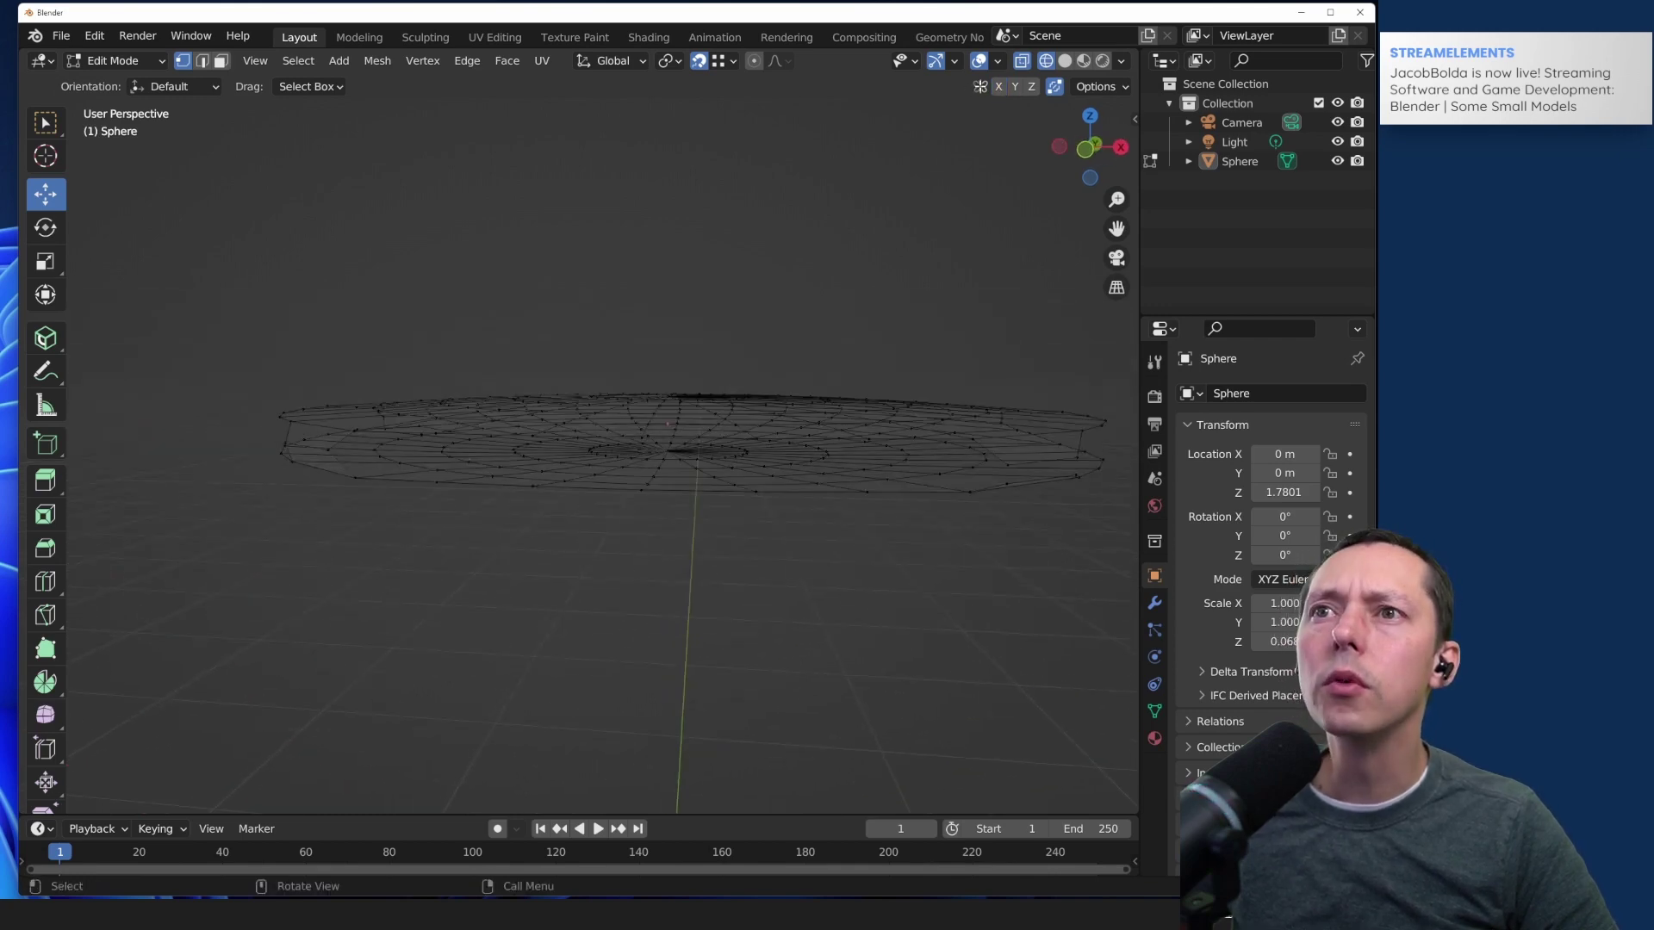
# Step: Select the vertex at the disc's outer end, between the upper and lower rim edges, and lower it slightly along Z
pyautogui.moveTo(859, 513); pyautogui.dragTo(585, 575, button='middle')
pyautogui.scroll(3, 939, 477)
pyautogui.scroll(-4, 938, 477)
pyautogui.moveTo(930, 483); pyautogui.dragTo(810, 517, button='middle')
pyautogui.click(790, 480)
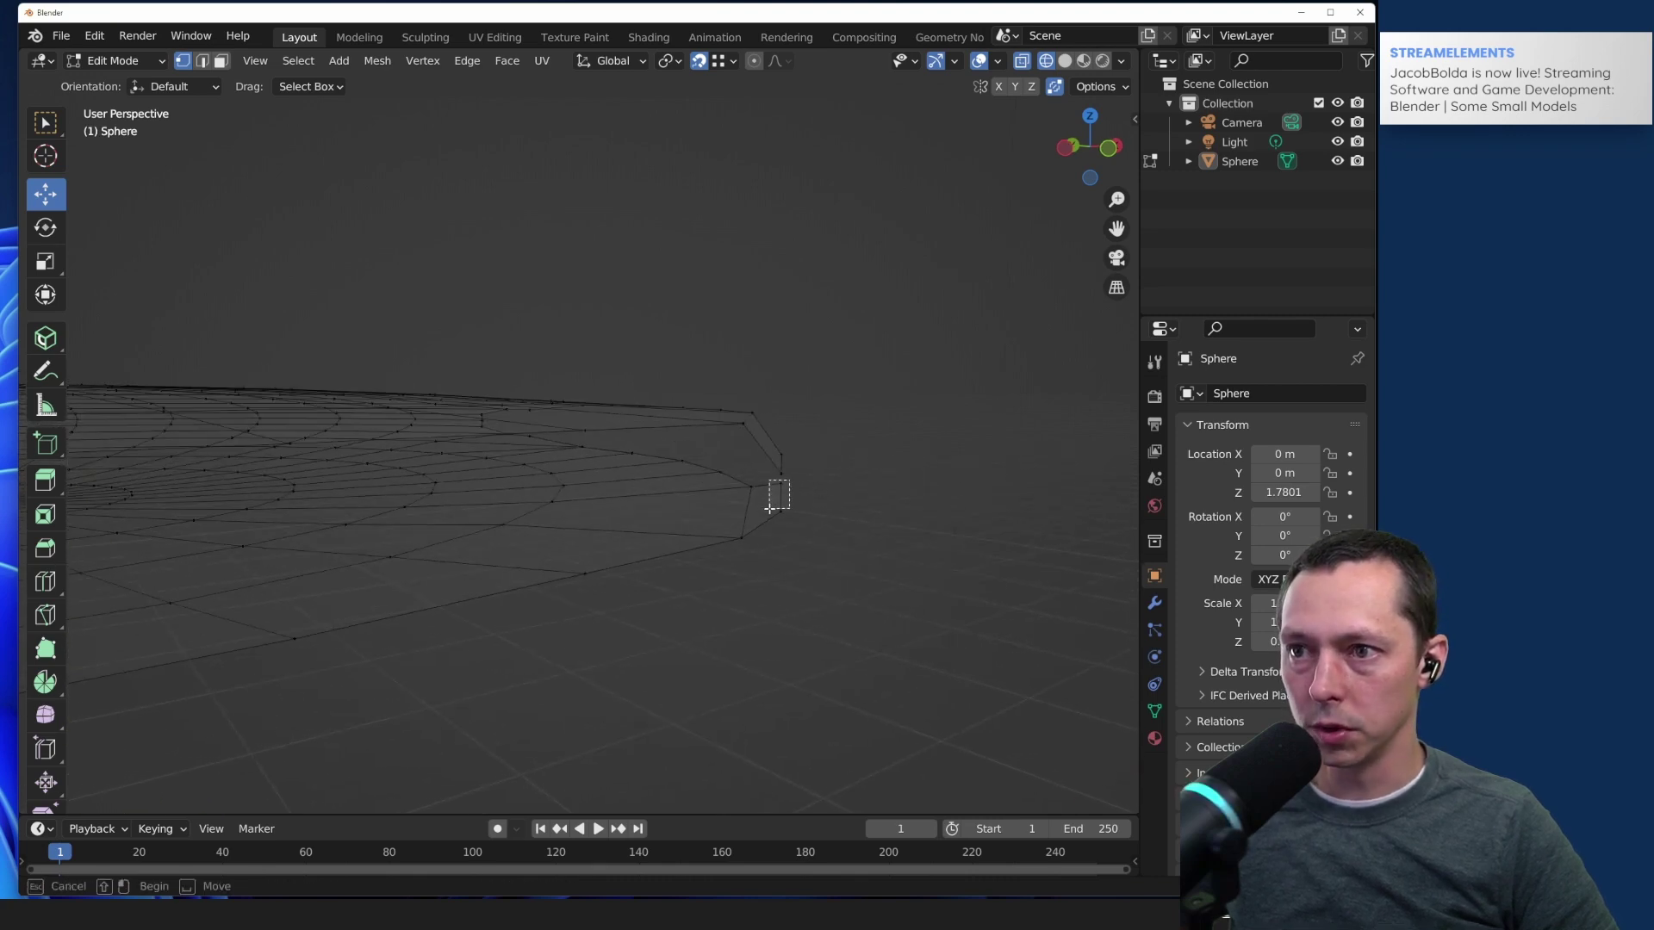
pyautogui.moveTo(780, 420); pyautogui.dragTo(780, 456)
pyautogui.click(919, 491)
pyautogui.scroll(-5, 826, 465)
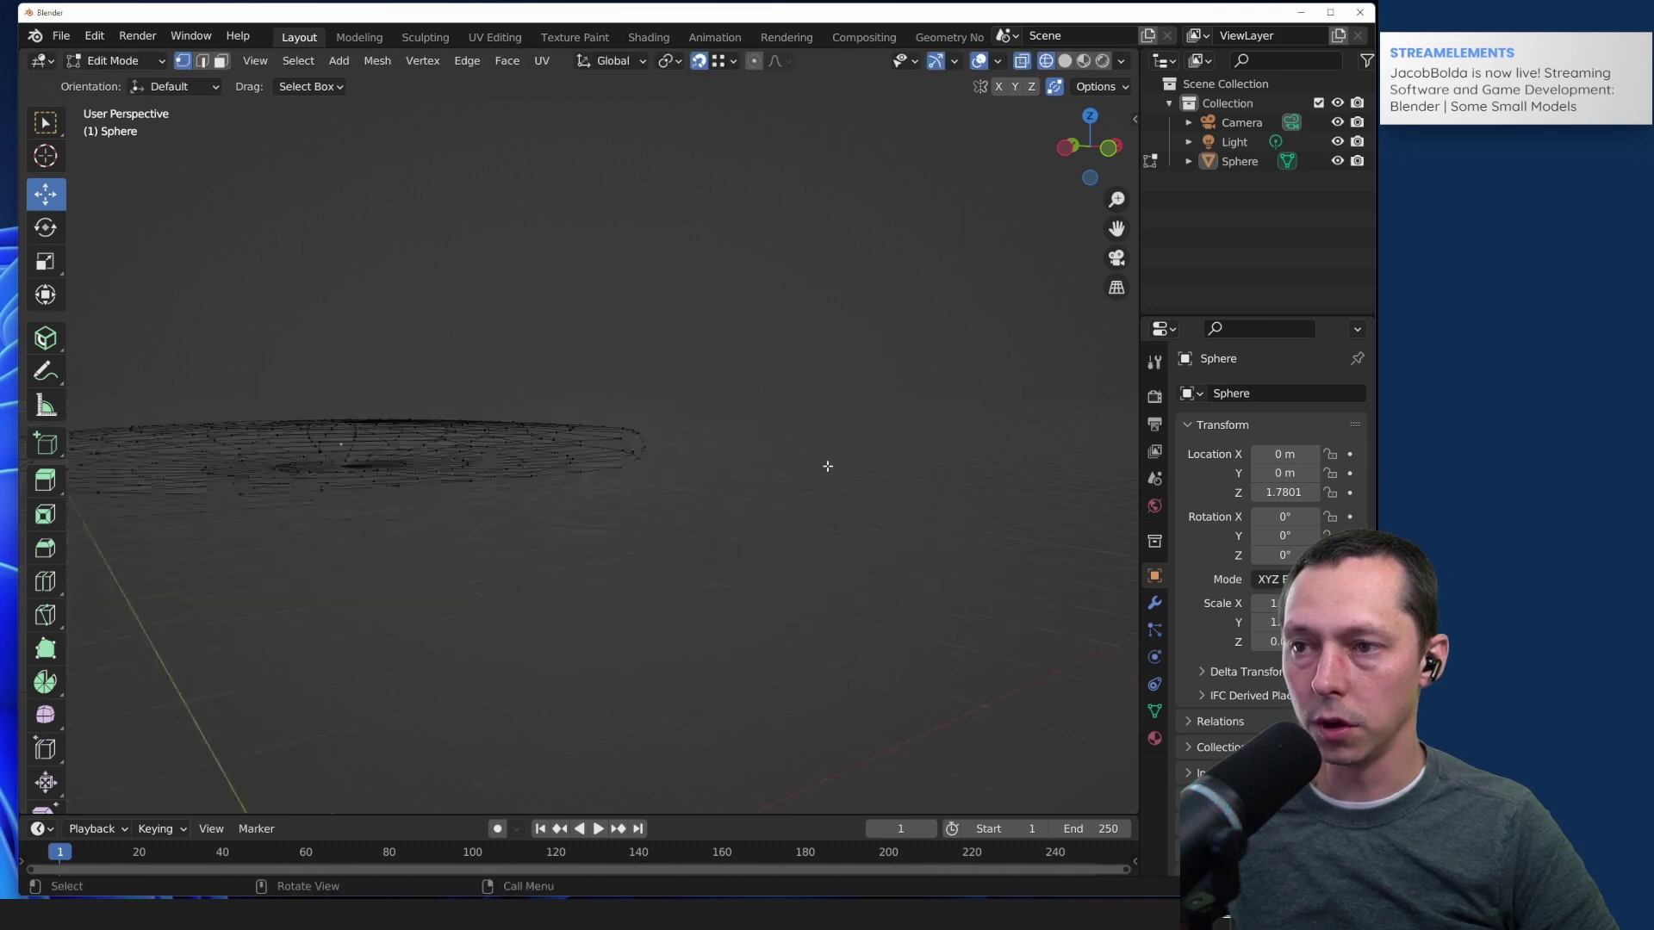
pyautogui.moveTo(643, 491); pyautogui.dragTo(707, 516, button='middle')
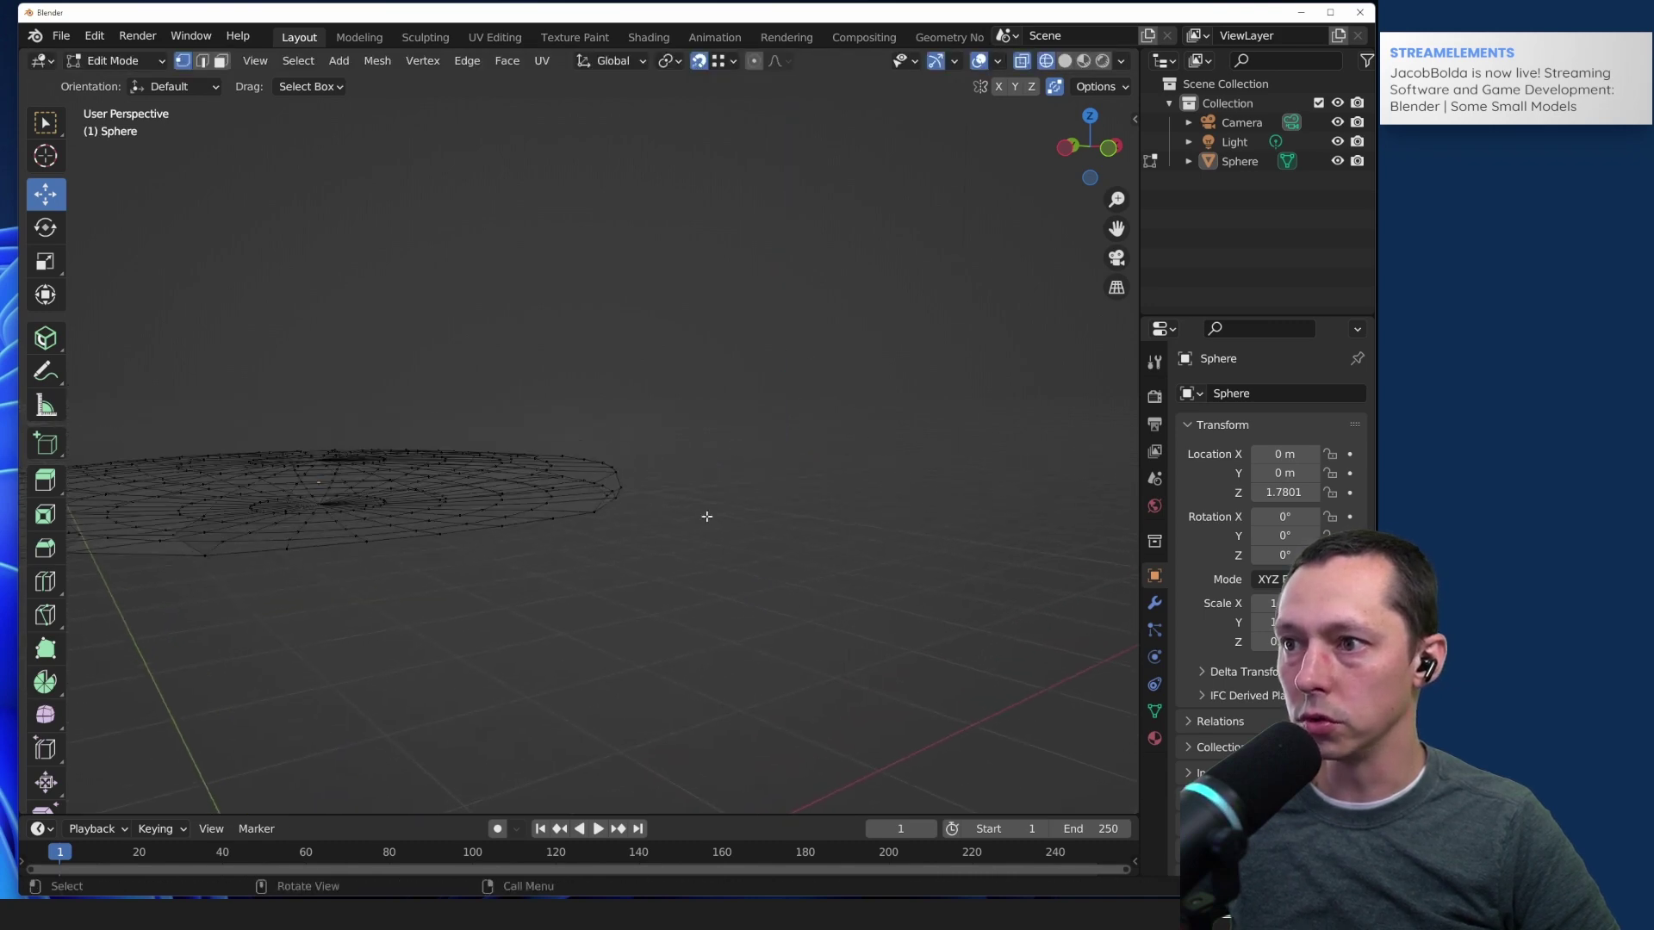
# Step: Examine the disc's outline from the top and at an angle, with edge selection active
pyautogui.click(1090, 119)
pyautogui.moveTo(203, 702)
pyautogui.mouseDown(button='middle')
pyautogui.moveTo(229, 694)
pyautogui.moveTo(215, 709)
pyautogui.mouseUp(button='middle')
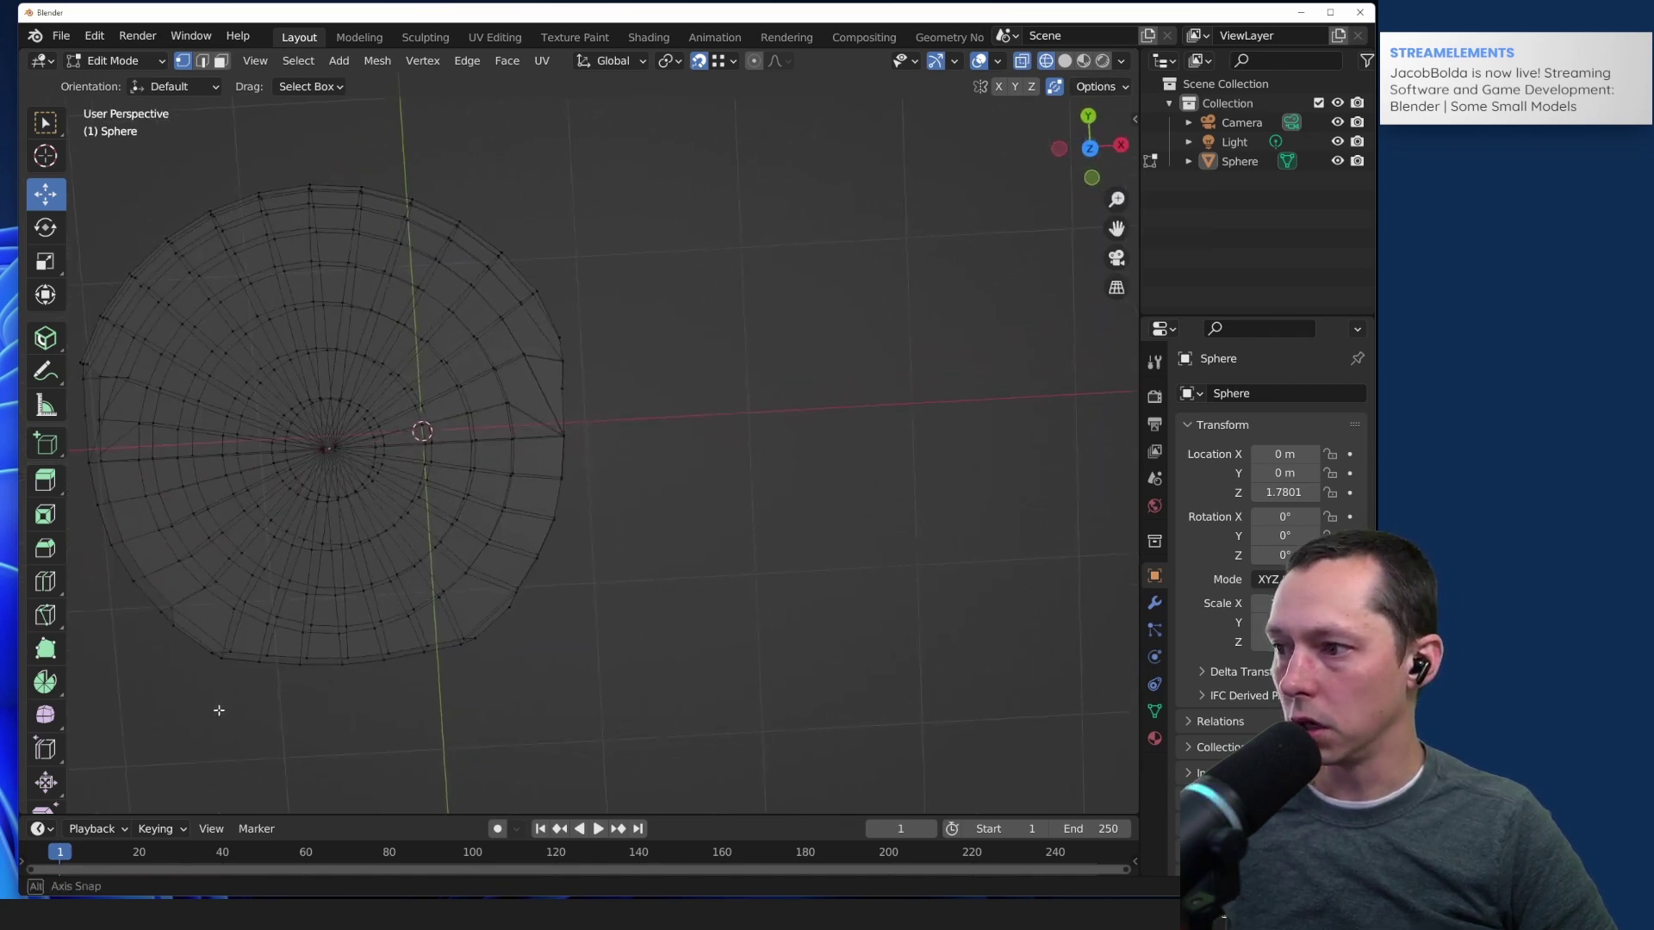
pyautogui.click(1091, 148)
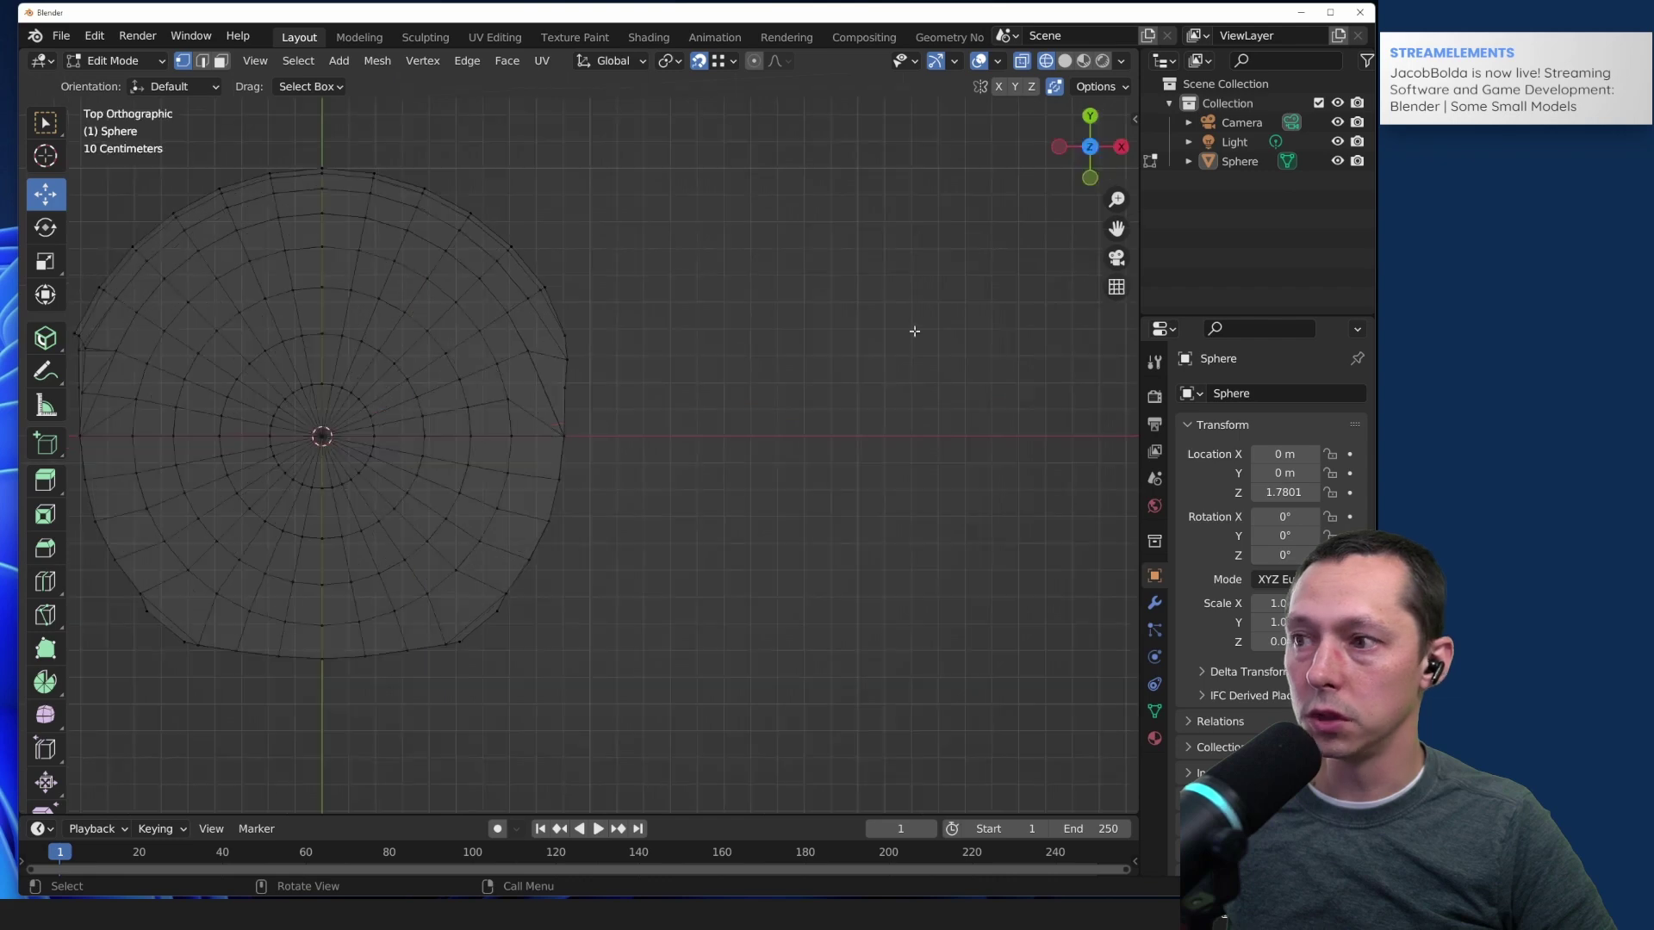
pyautogui.keyDown('shift'); pyautogui.moveTo(378, 726); pyautogui.dragTo(628, 759, button='middle'); pyautogui.keyUp('shift')
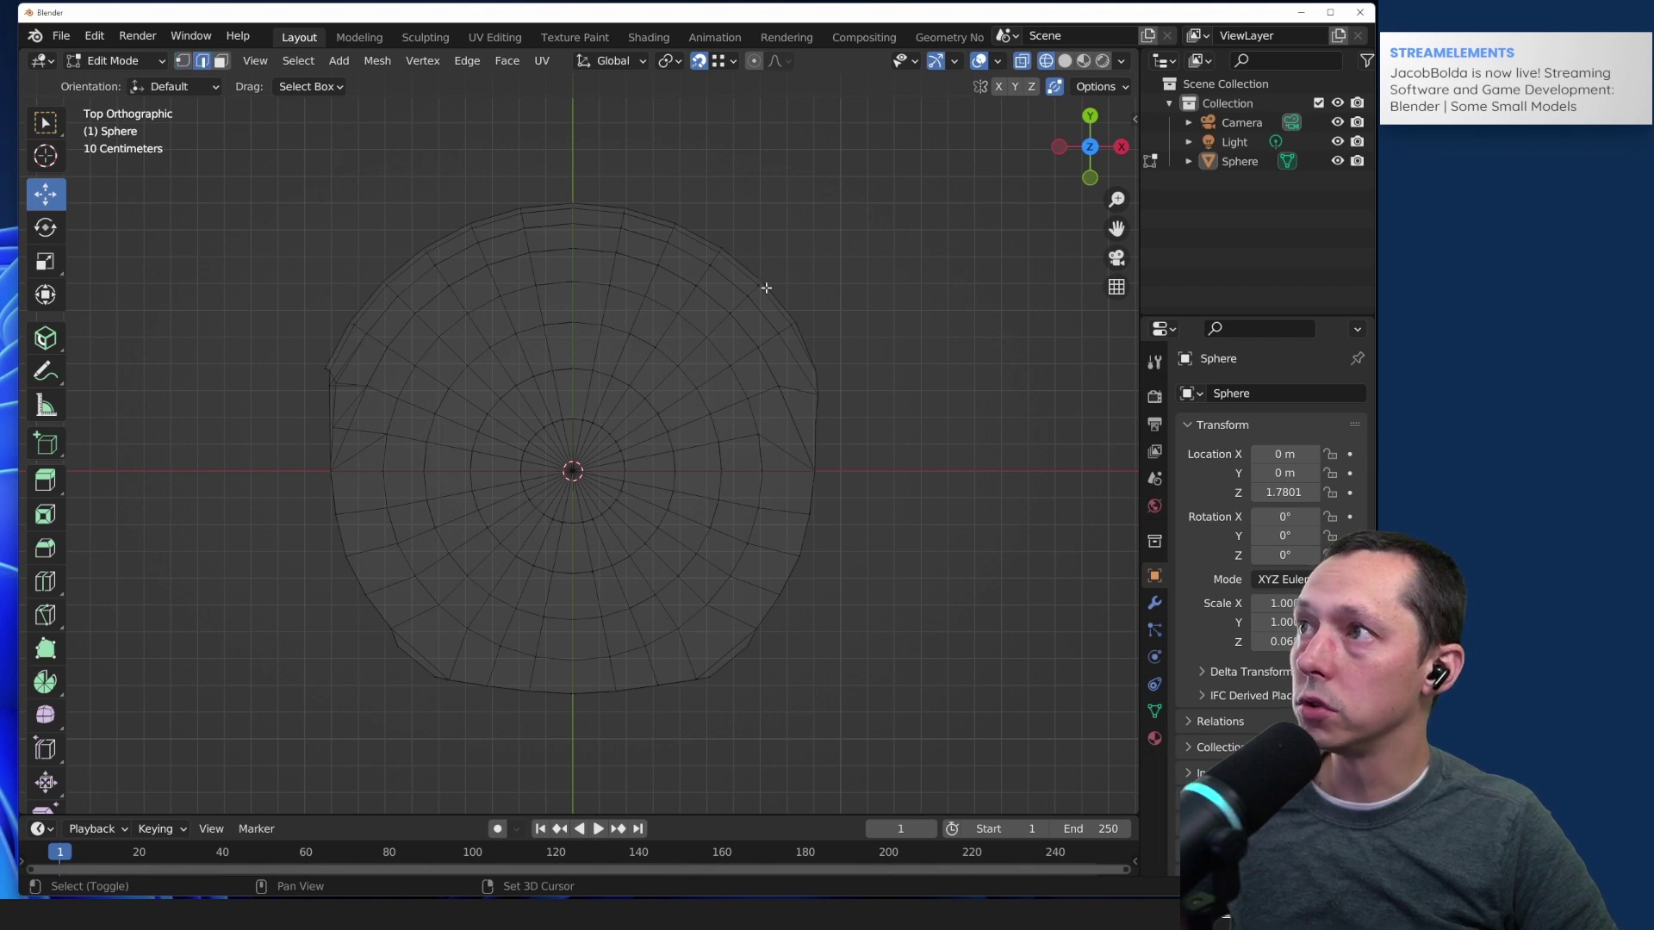
pyautogui.moveTo(944, 563); pyautogui.dragTo(862, 386, button='middle')
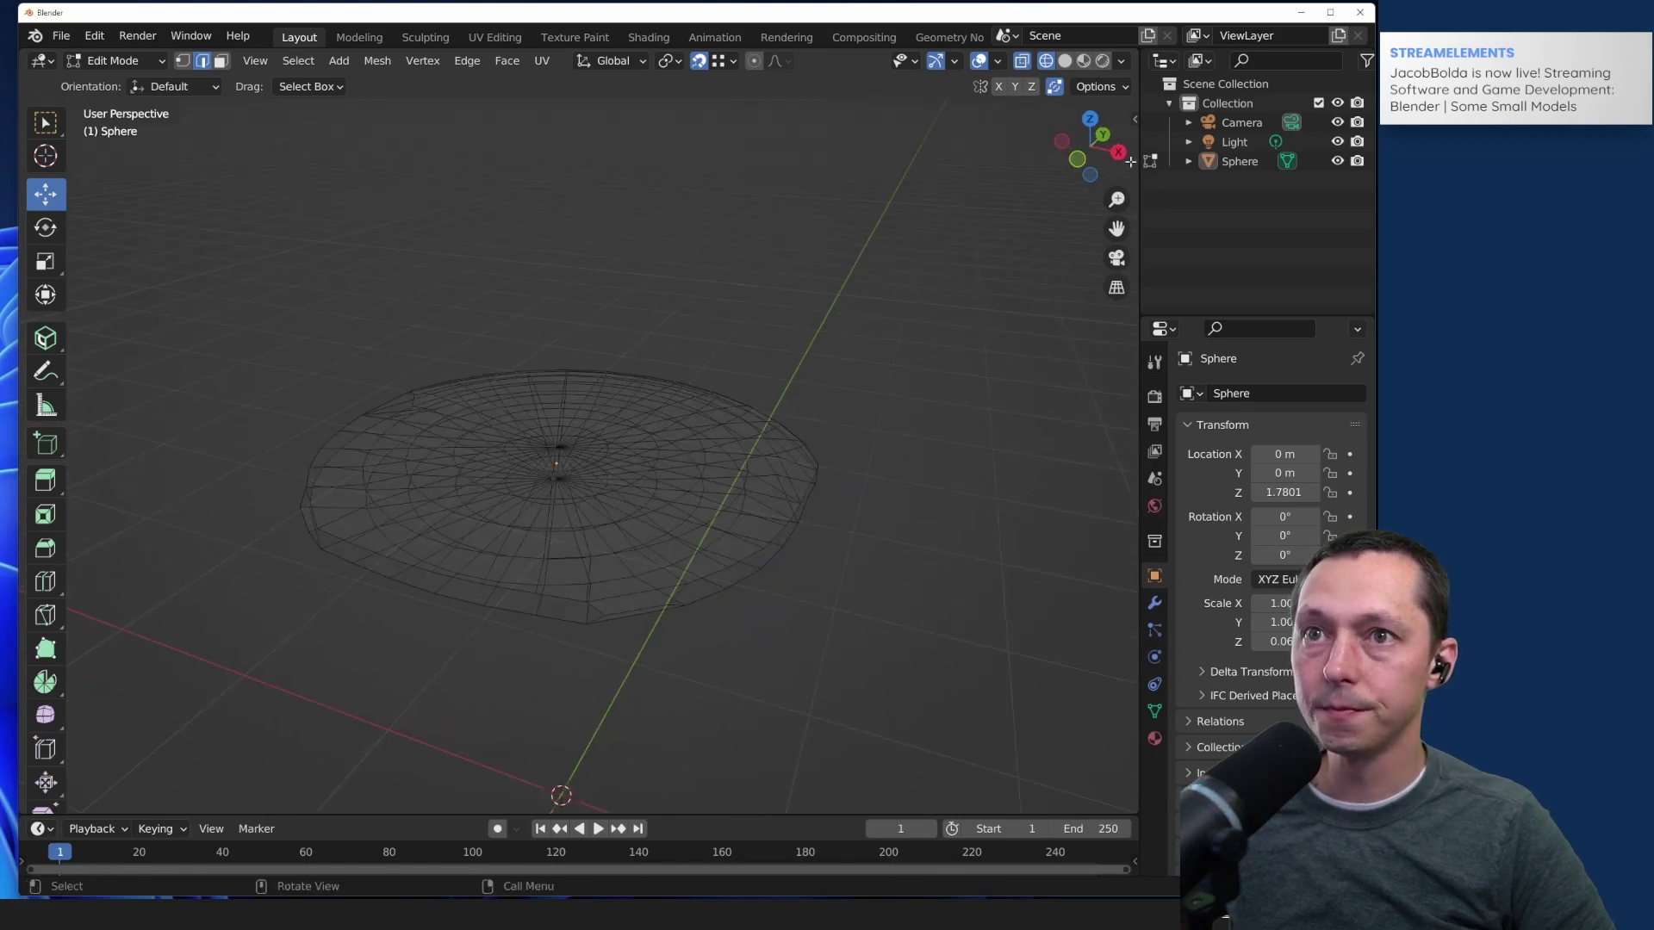
pyautogui.click(1090, 118)
pyautogui.press('b')
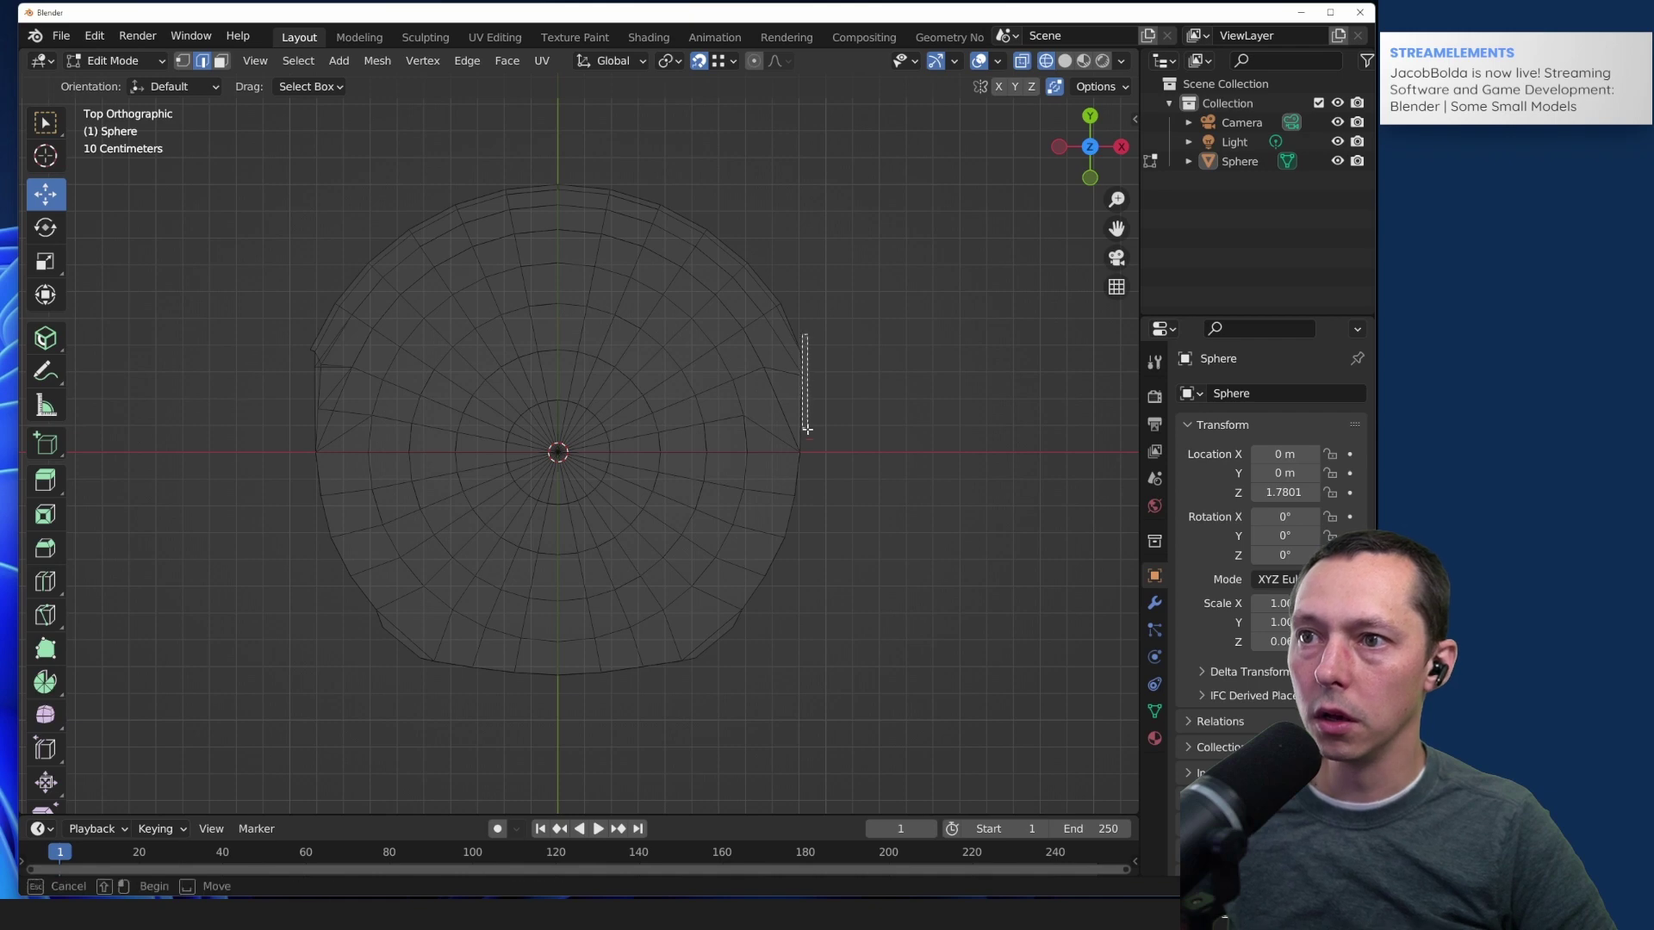
pyautogui.moveTo(800, 335); pyautogui.dragTo(773, 578)
pyautogui.press('b')
pyautogui.moveTo(834, 474); pyautogui.dragTo(739, 507)
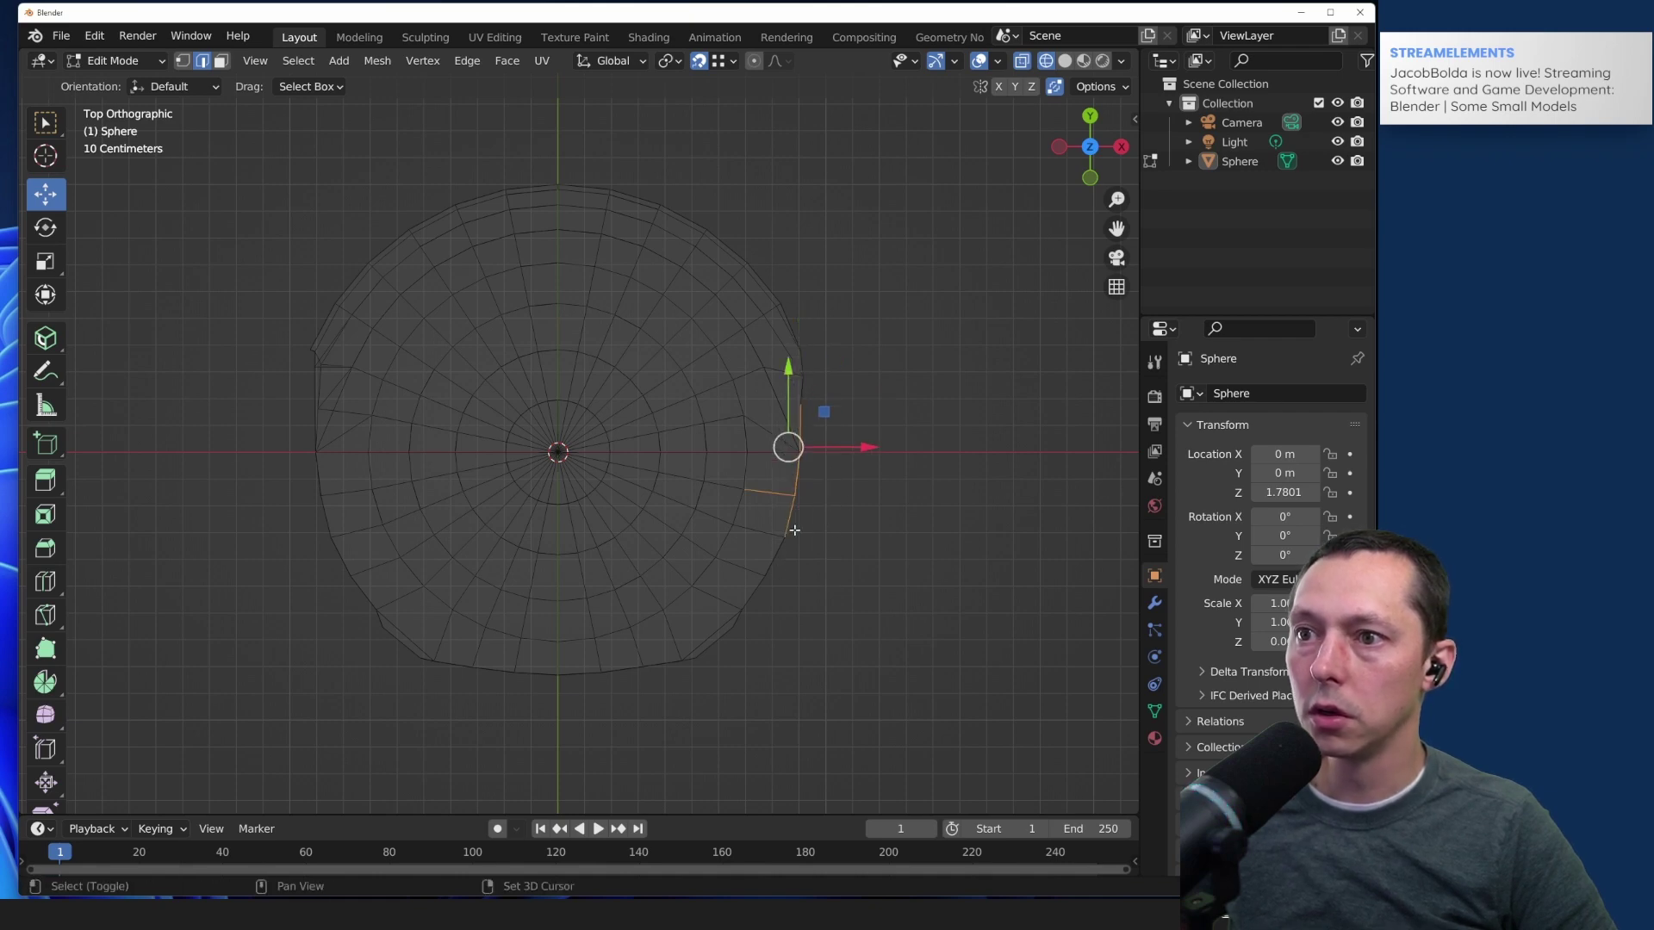
# Step: In top view, box-select the chain of outer rim edges along the disc's +X side and apply Fill
pyautogui.click(44, 120)
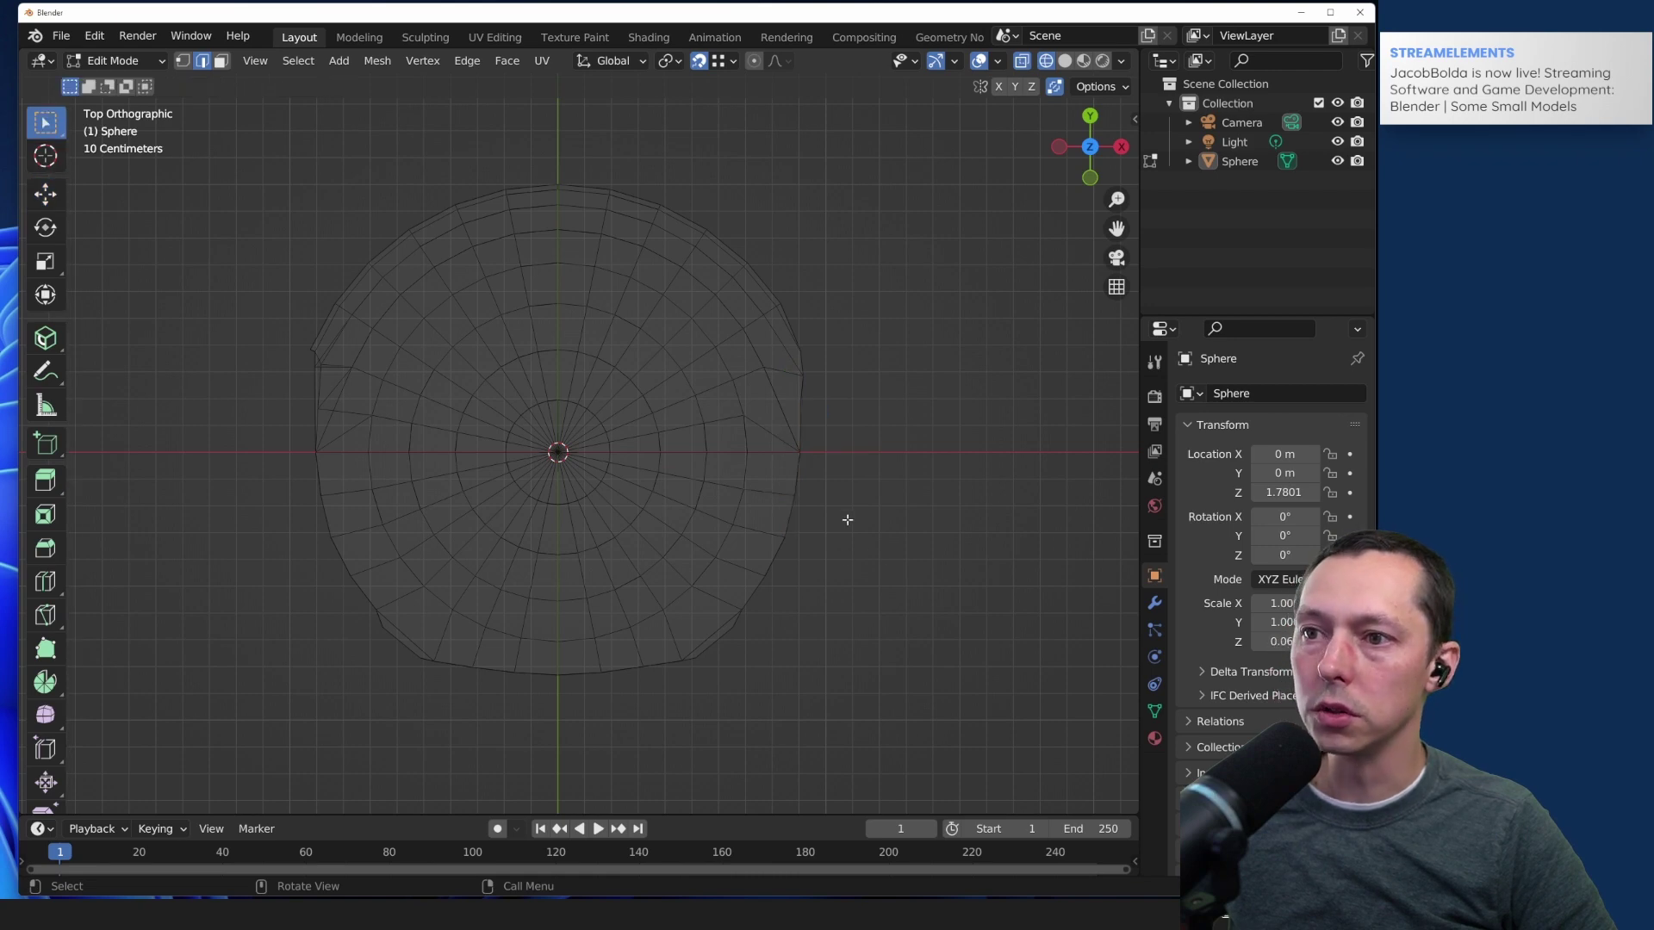
pyautogui.moveTo(808, 558); pyautogui.dragTo(728, 642)
pyautogui.keyDown('shift'); pyautogui.moveTo(808, 528); pyautogui.dragTo(769, 598); pyautogui.keyUp('shift')
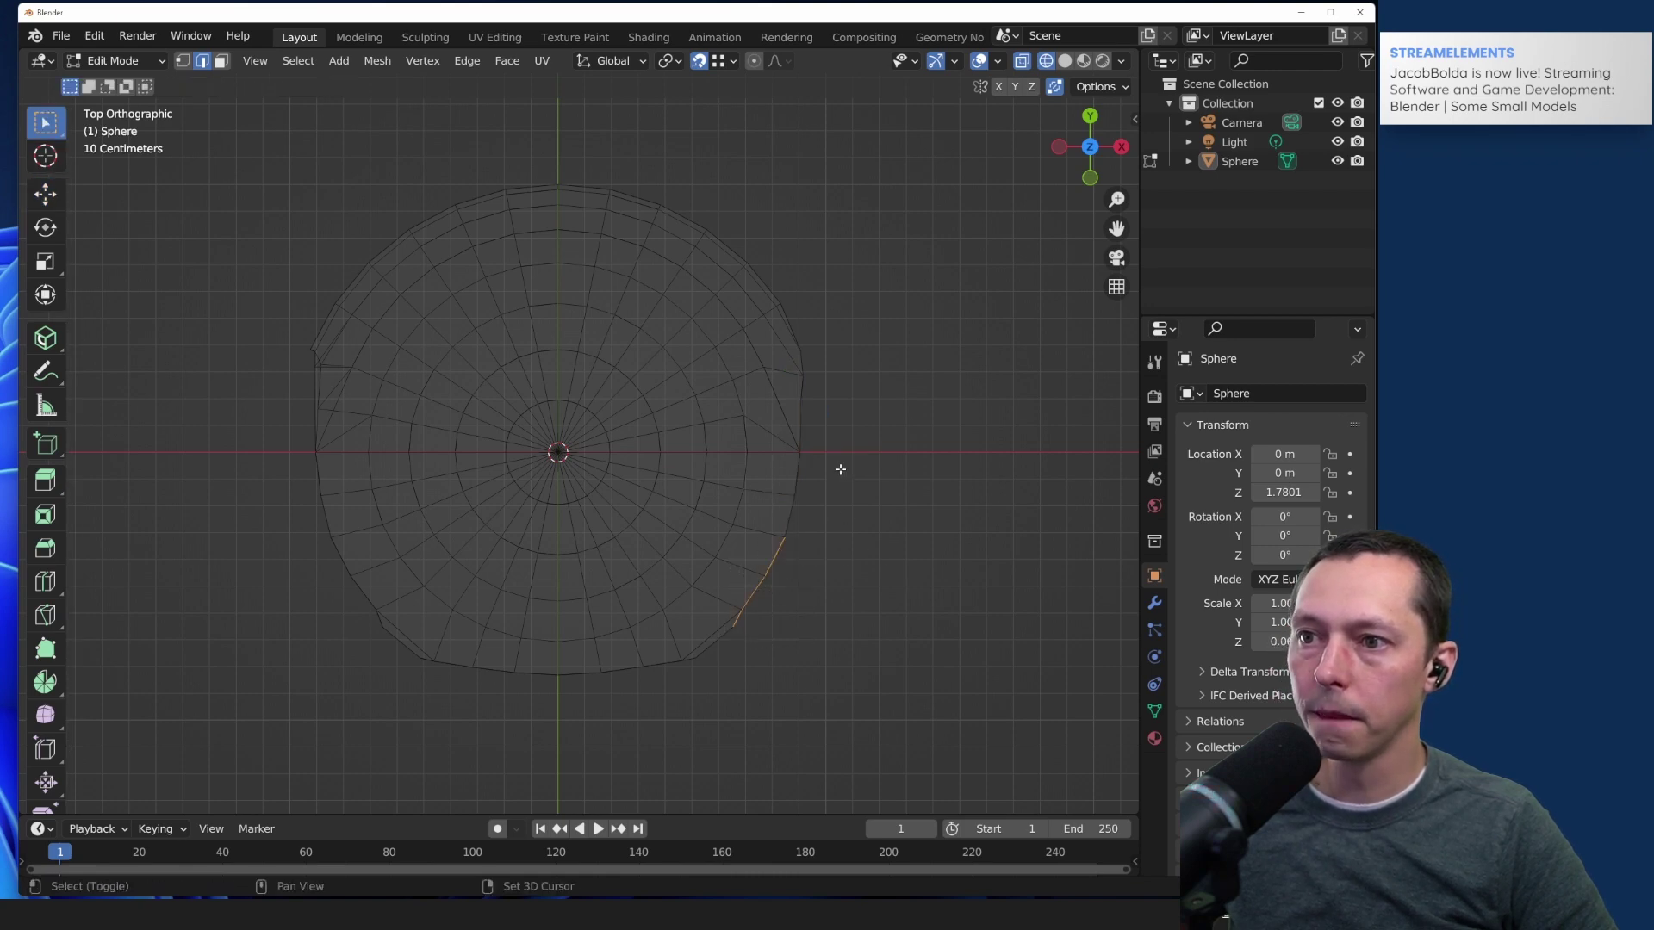
pyautogui.keyDown('shift'); pyautogui.moveTo(827, 473); pyautogui.dragTo(771, 534); pyautogui.keyUp('shift')
pyautogui.keyDown('shift'); pyautogui.moveTo(831, 432); pyautogui.dragTo(788, 516); pyautogui.keyUp('shift')
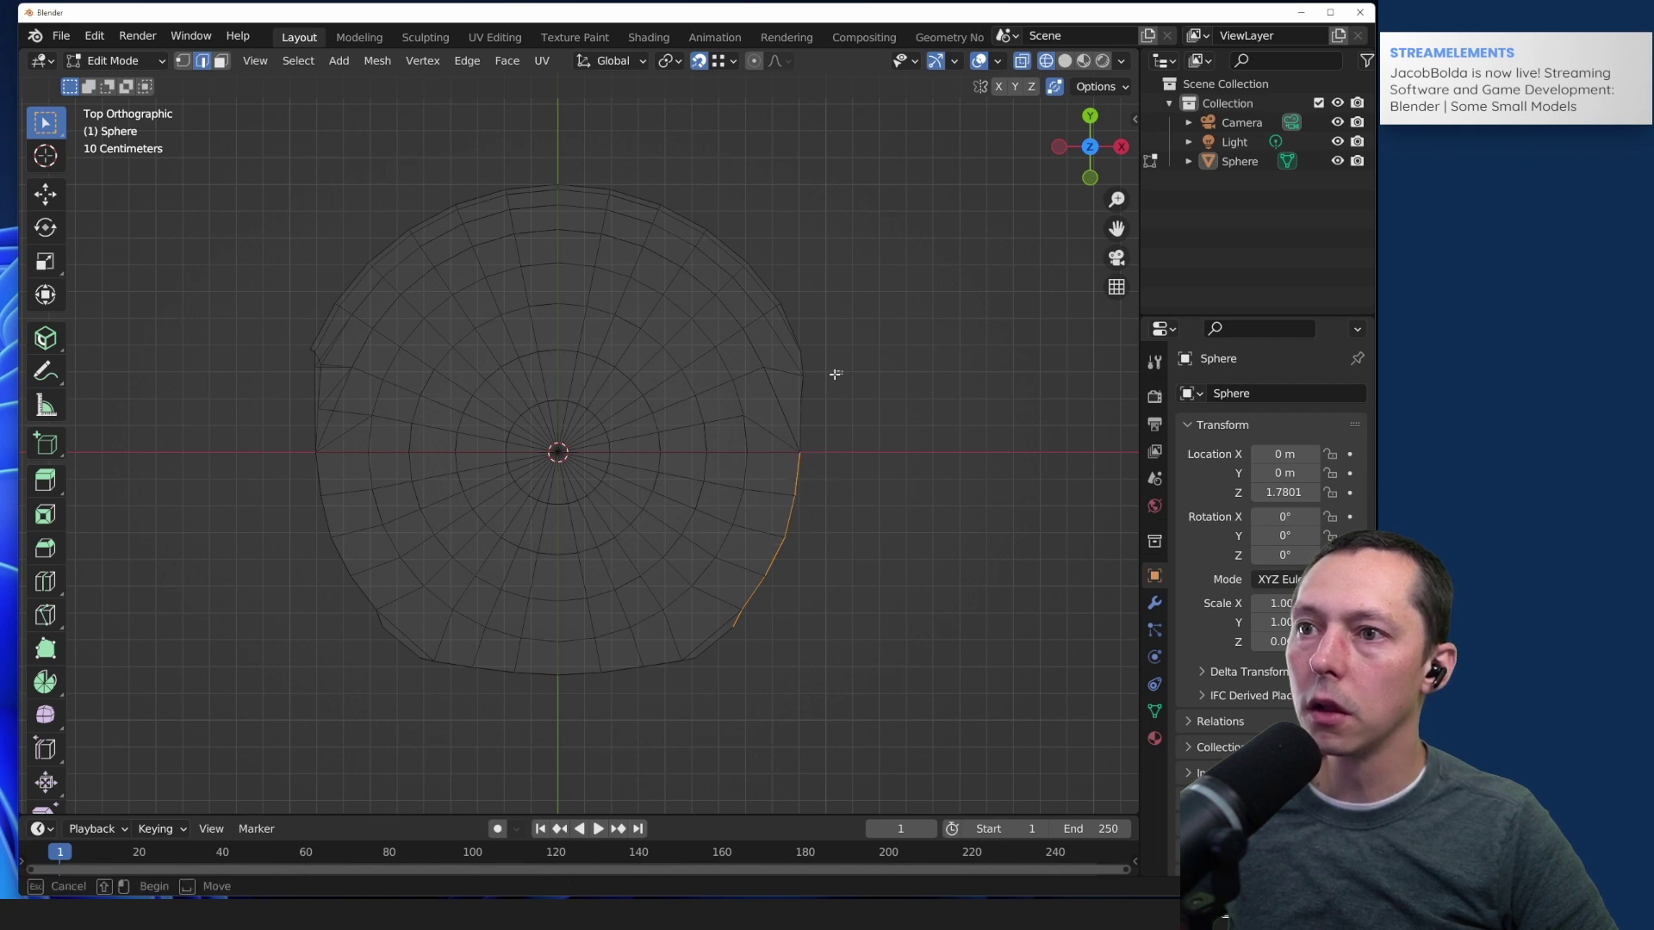
pyautogui.keyDown('shift'); pyautogui.moveTo(841, 369); pyautogui.dragTo(786, 473); pyautogui.keyUp('shift')
pyautogui.keyDown('shift'); pyautogui.moveTo(809, 344); pyautogui.dragTo(798, 418); pyautogui.keyUp('shift')
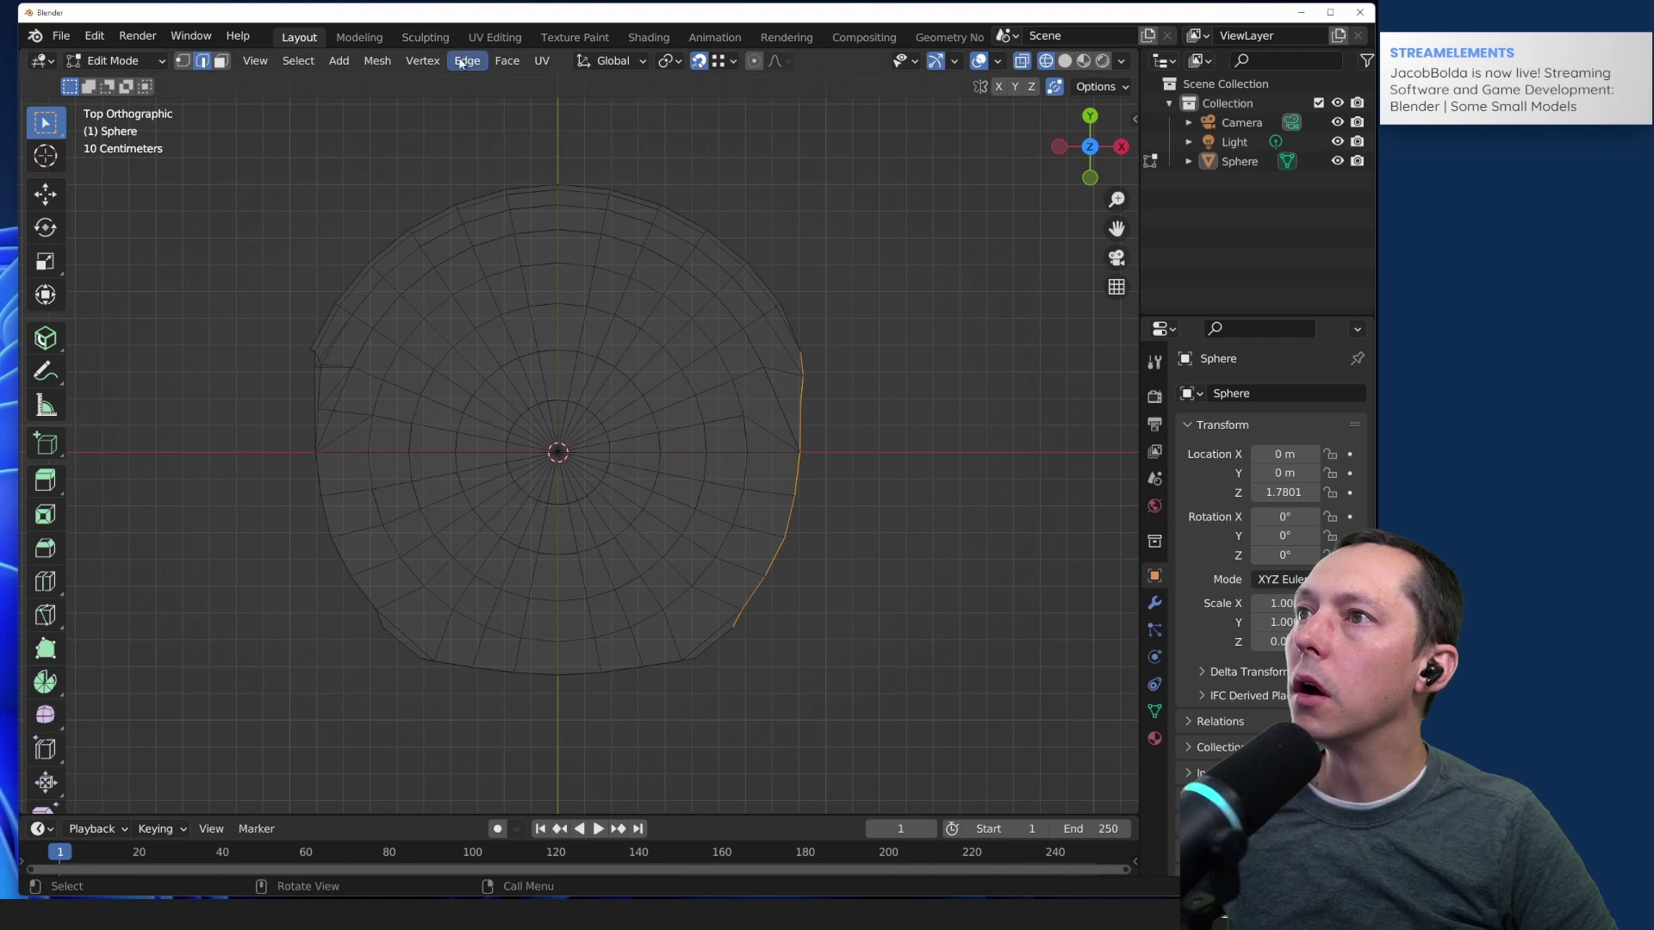
pyautogui.click(506, 60)
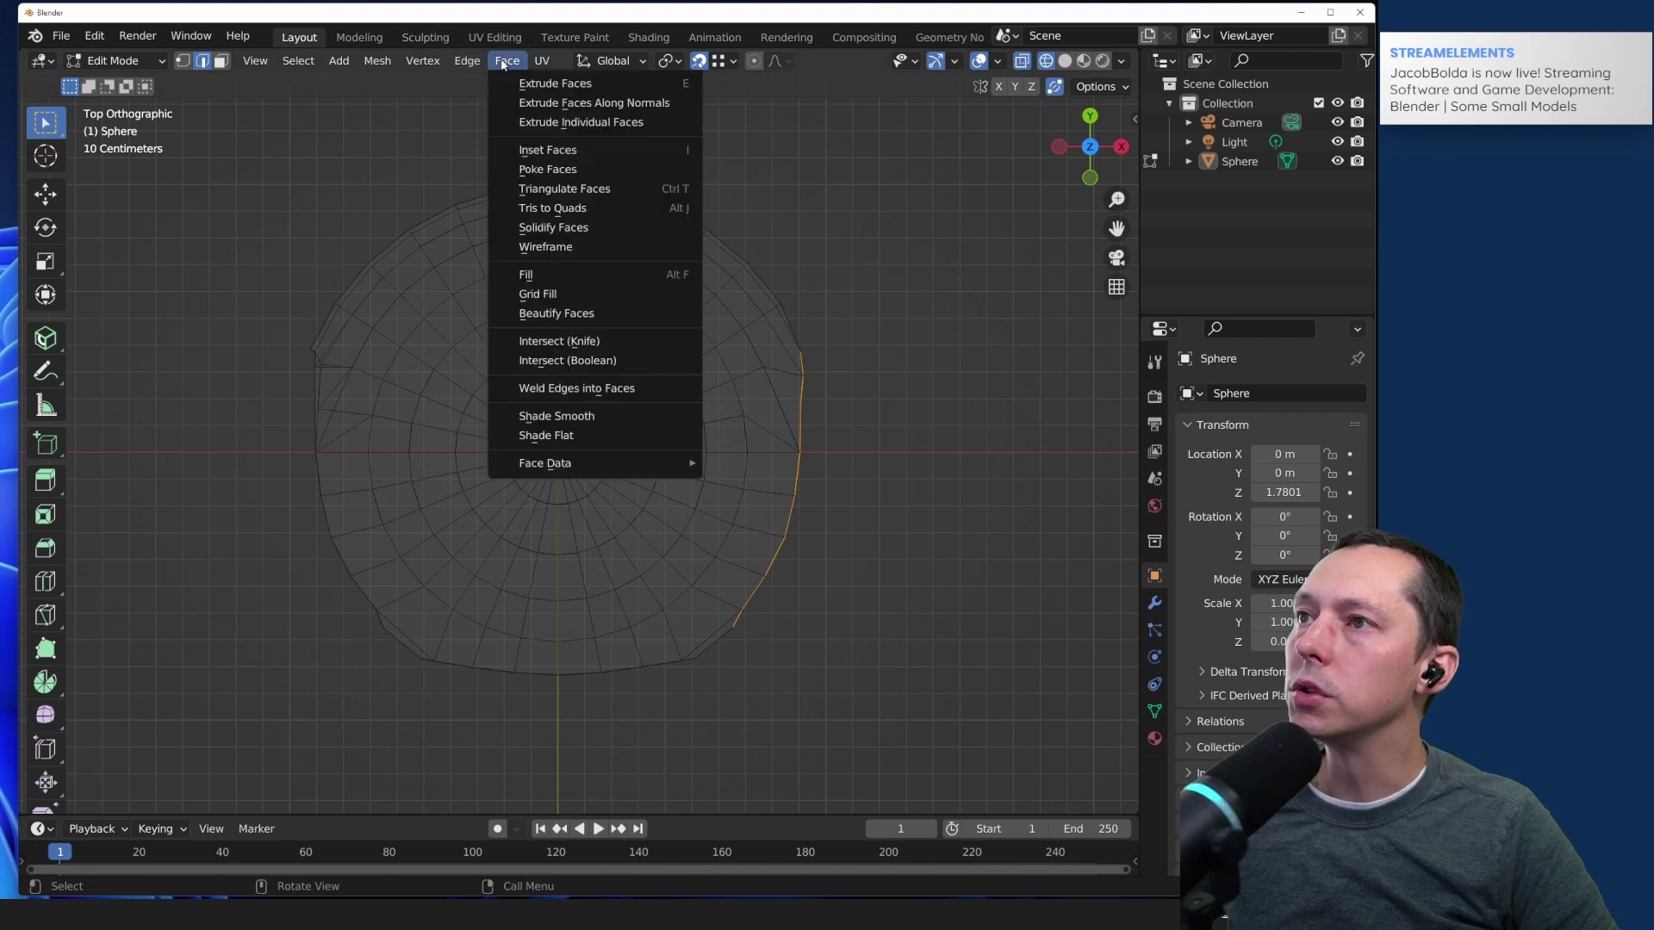
pyautogui.click(589, 276)
pyautogui.click(967, 646)
# Step: Switch to solid shading and examine the disc's rim faces and corners from several low angles
pyautogui.moveTo(967, 646); pyautogui.dragTo(953, 201, button='middle')
pyautogui.click(1064, 60)
pyautogui.moveTo(941, 417)
pyautogui.mouseDown(button='middle')
pyautogui.moveTo(875, 491)
pyautogui.moveTo(756, 498)
pyautogui.moveTo(720, 454)
pyautogui.moveTo(613, 421)
pyautogui.moveTo(579, 458)
pyautogui.moveTo(985, 509)
pyautogui.moveTo(1044, 480)
pyautogui.moveTo(944, 546)
pyautogui.mouseUp(button='middle')
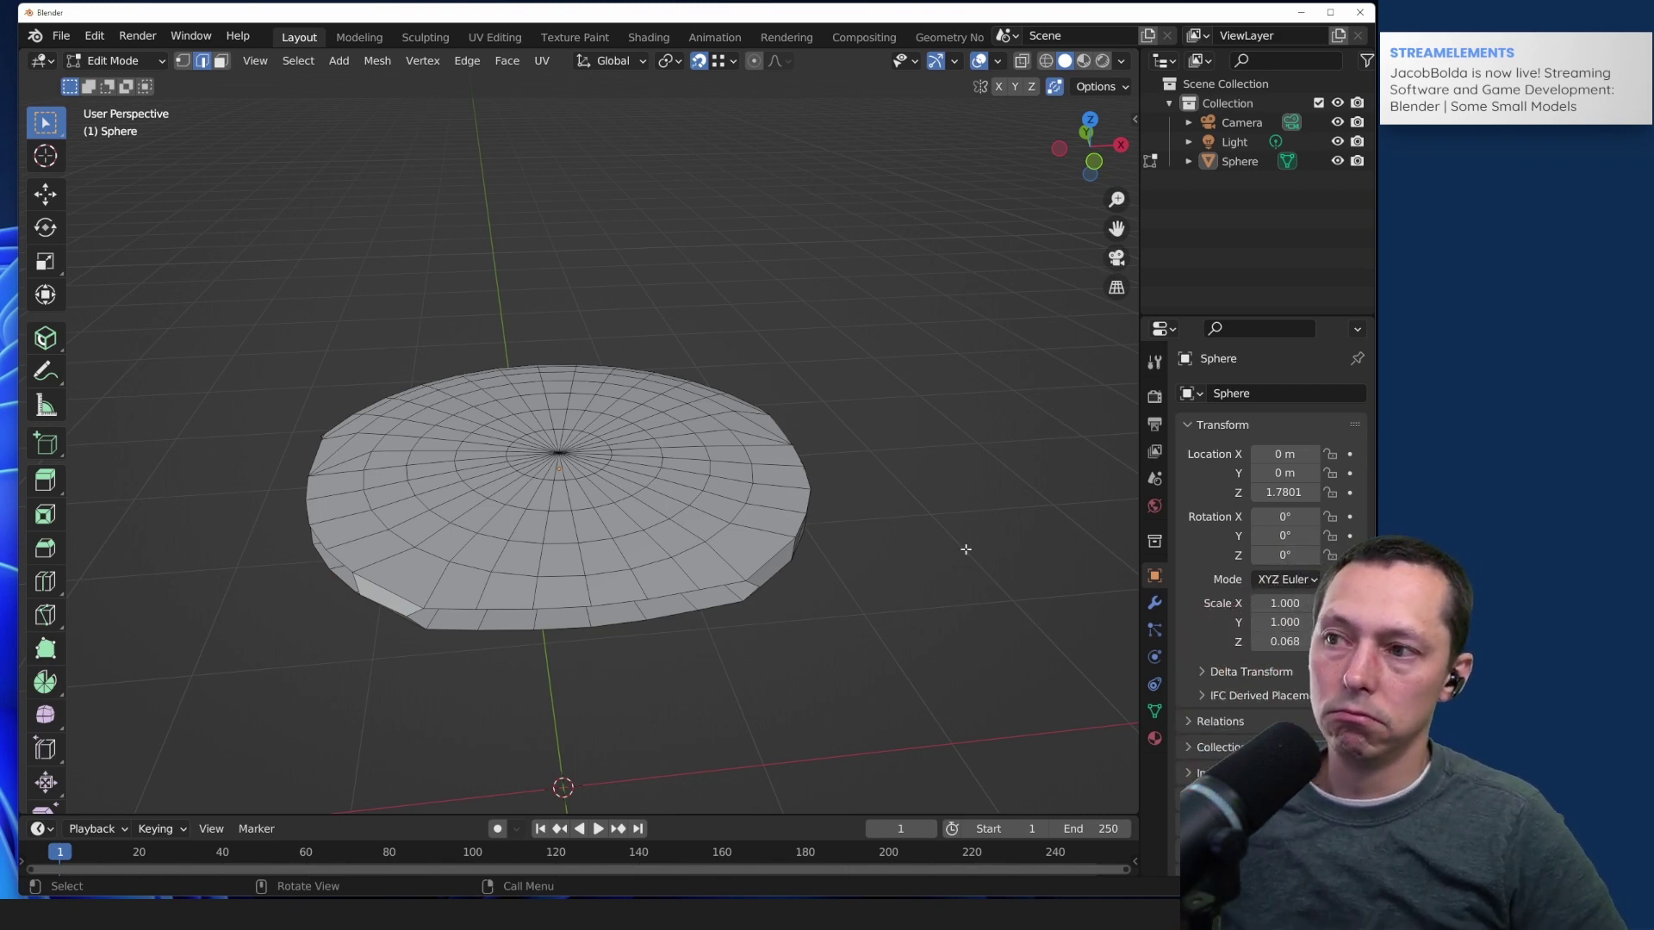
pyautogui.moveTo(962, 548); pyautogui.dragTo(715, 520, button='middle')
pyautogui.moveTo(818, 475); pyautogui.dragTo(1008, 508, button='middle')
pyautogui.moveTo(583, 657); pyautogui.dragTo(699, 641, button='middle')
pyautogui.moveTo(479, 653); pyautogui.dragTo(590, 657, button='middle')
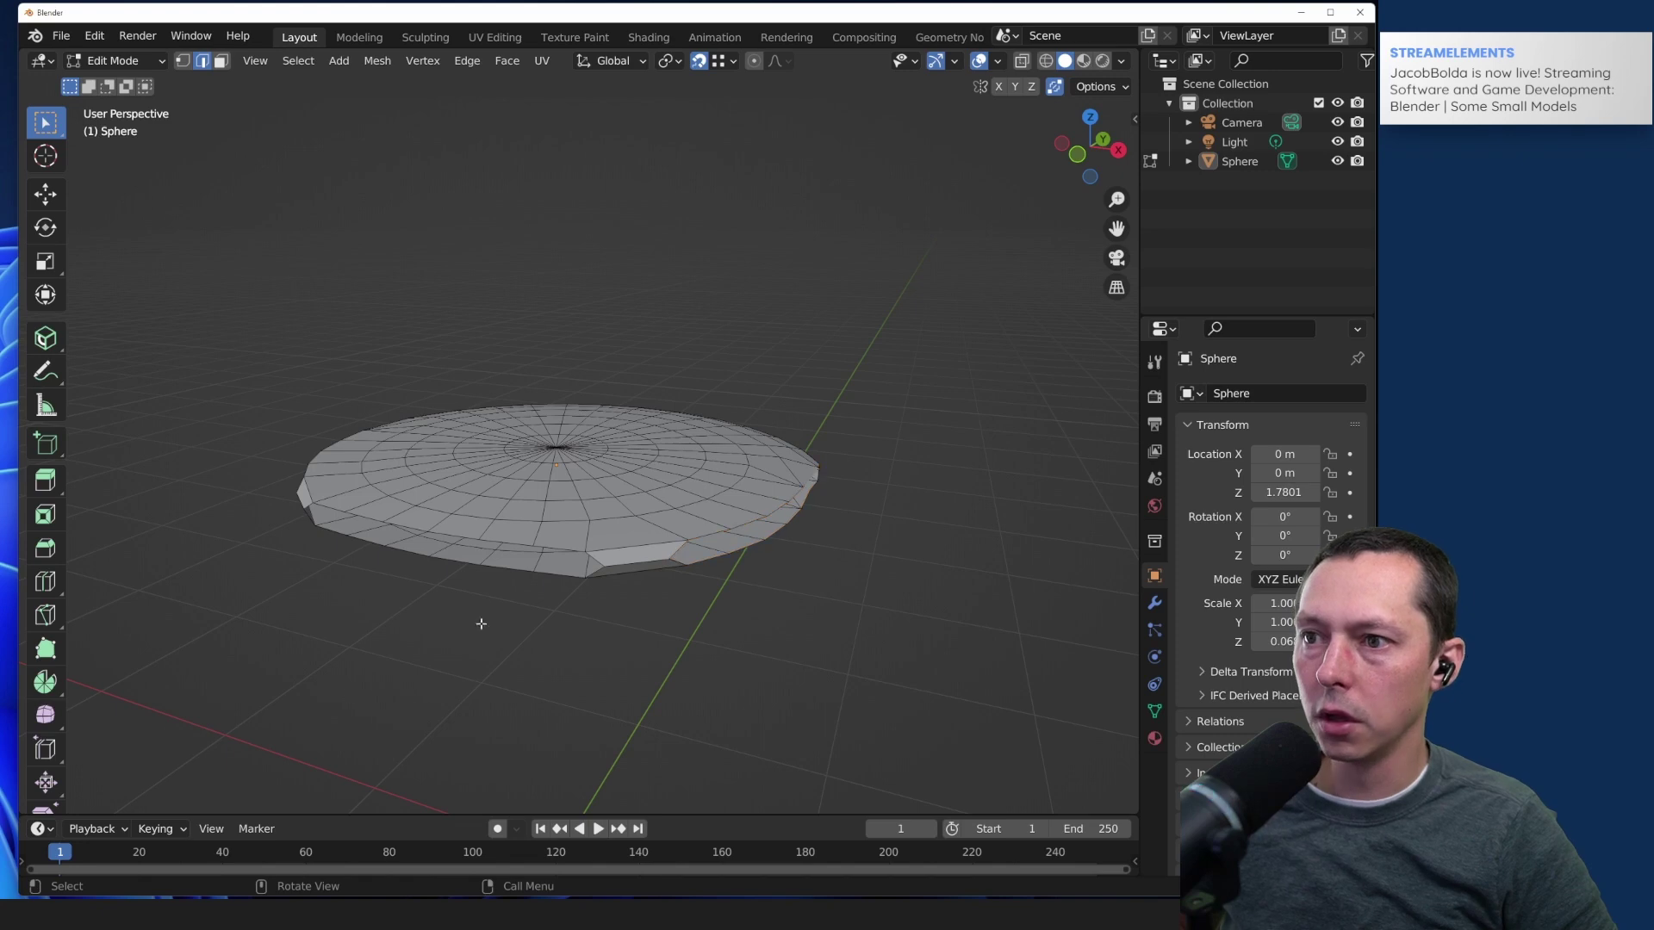
# Step: Return to wireframe with X mirroring off and show the disc in left orthographic view with vertex selection
pyautogui.click(1078, 155)
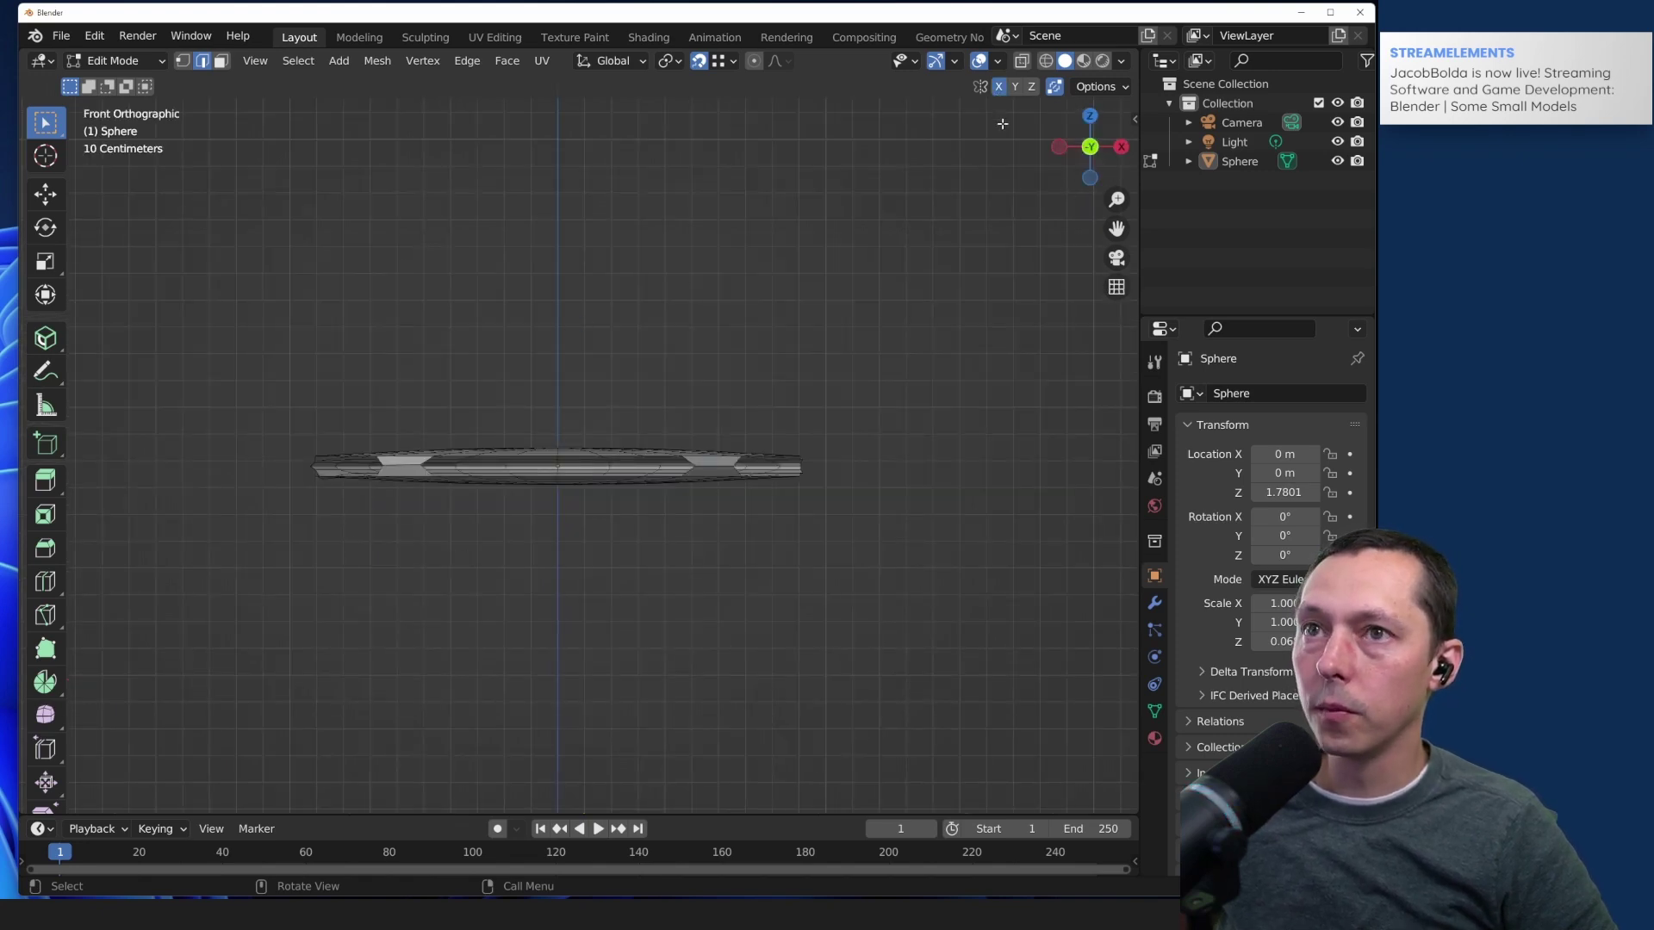
pyautogui.click(999, 87)
pyautogui.click(1046, 61)
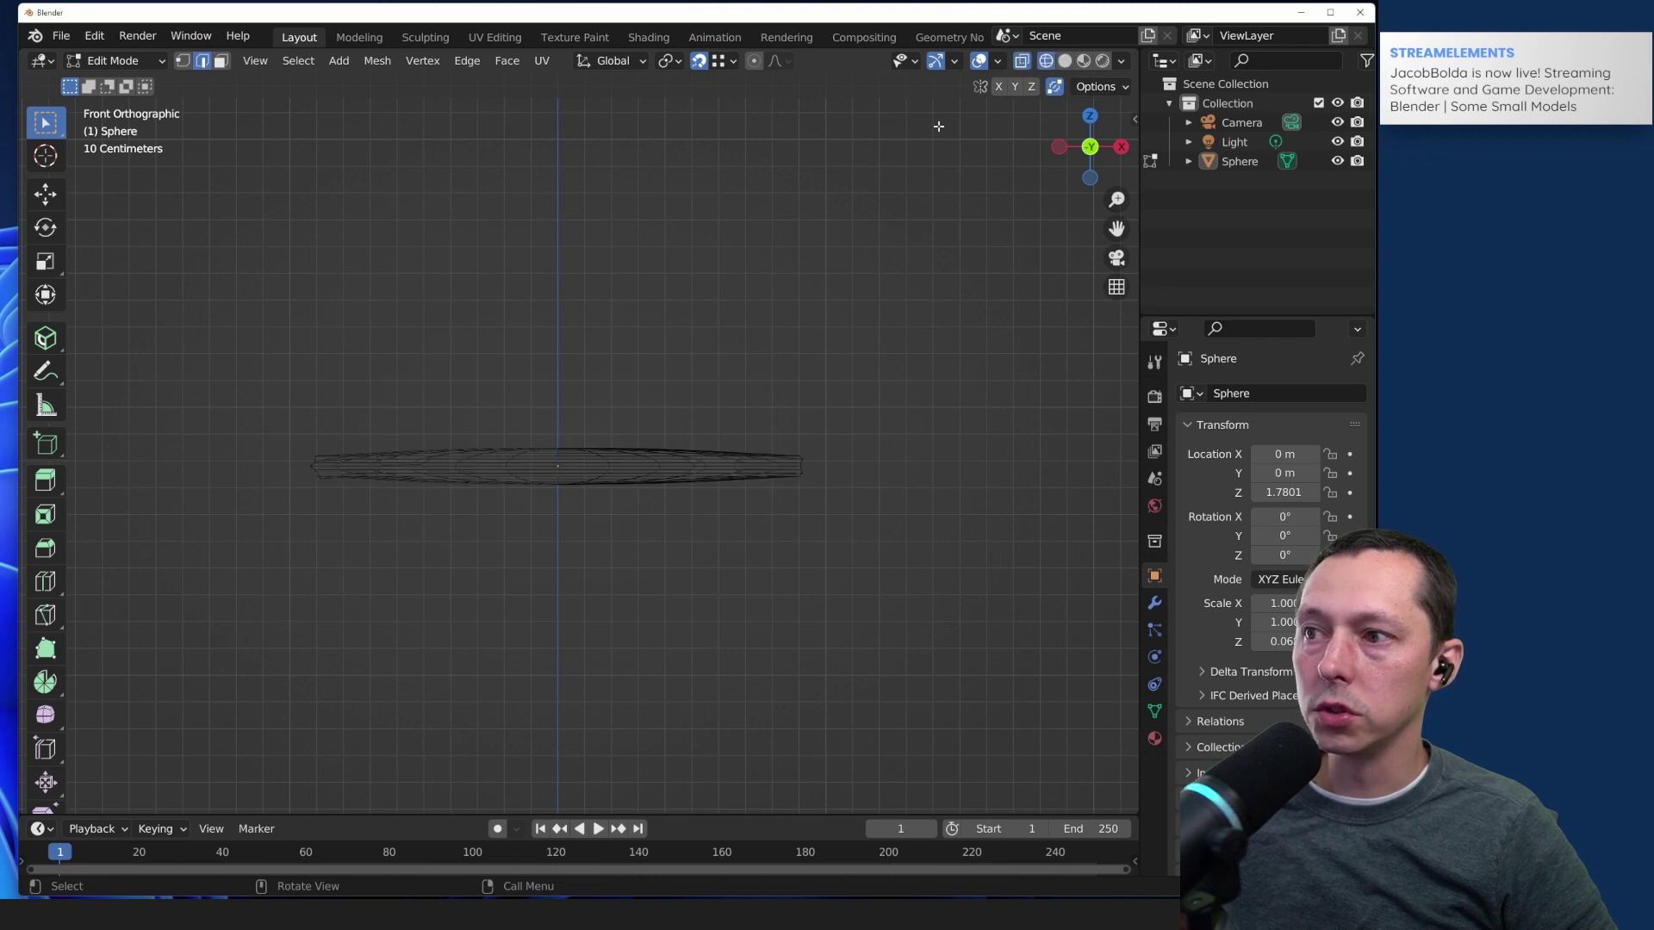
pyautogui.press('KP_5')
pyautogui.moveTo(476, 360)
pyautogui.mouseDown(button='middle')
pyautogui.moveTo(491, 416)
pyautogui.moveTo(591, 450)
pyautogui.moveTo(819, 413)
pyautogui.moveTo(712, 442)
pyautogui.moveTo(710, 372)
pyautogui.moveTo(686, 358)
pyautogui.moveTo(717, 366)
pyautogui.mouseUp(button='middle')
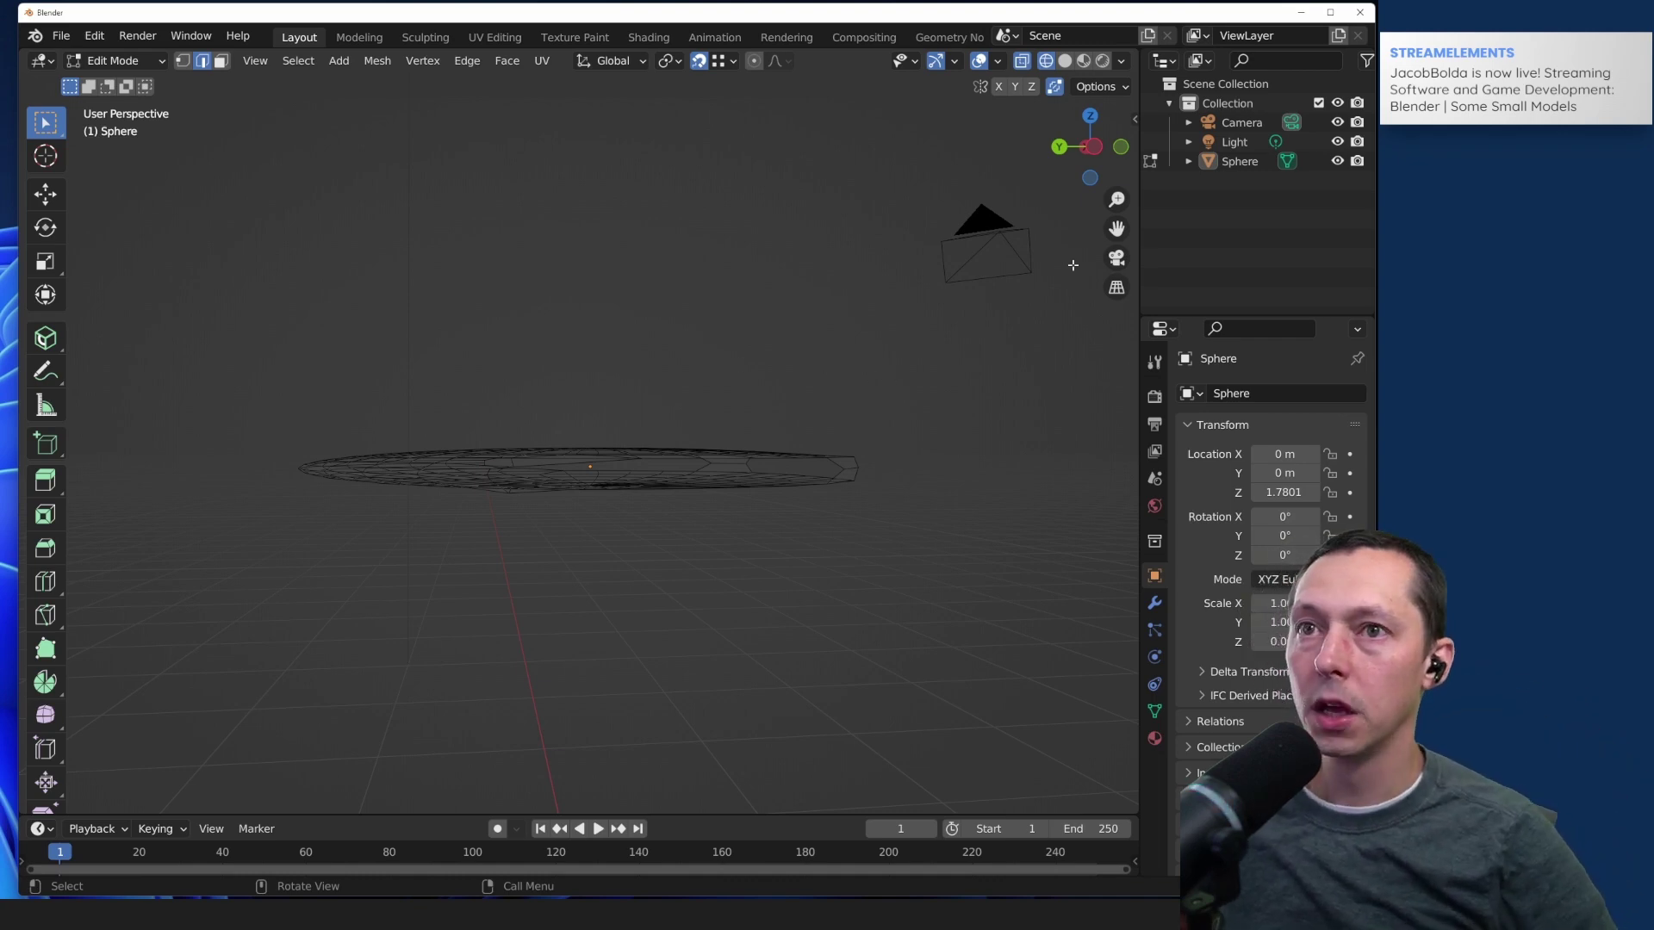
pyautogui.click(1094, 149)
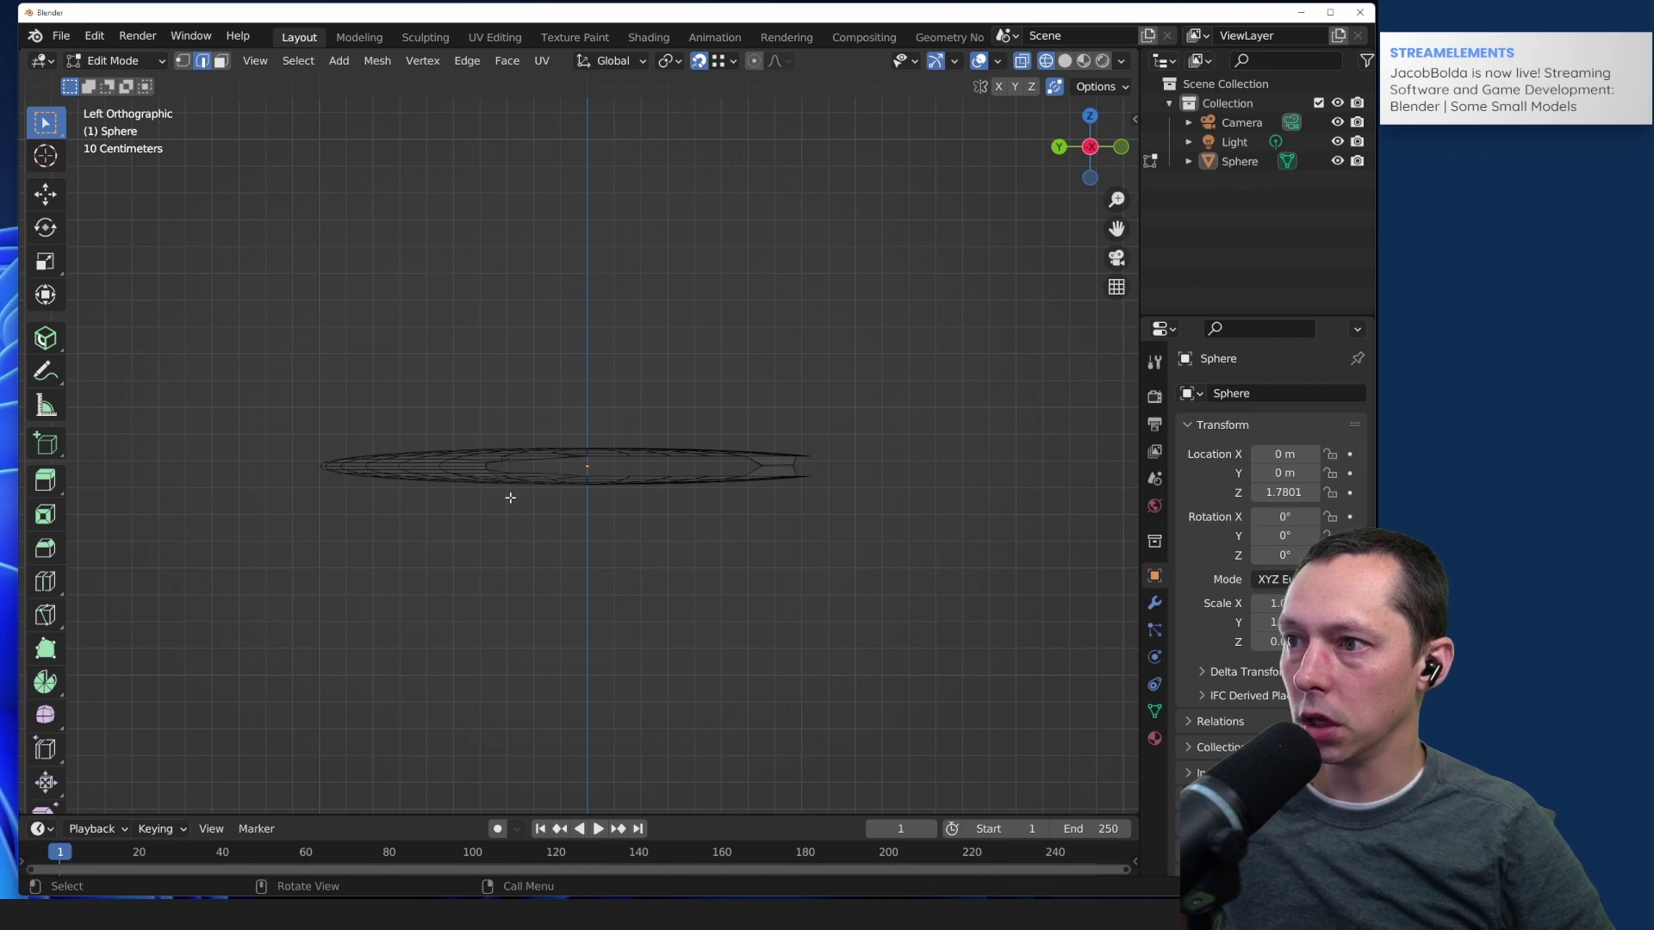
pyautogui.moveTo(511, 502); pyautogui.dragTo(303, 482)
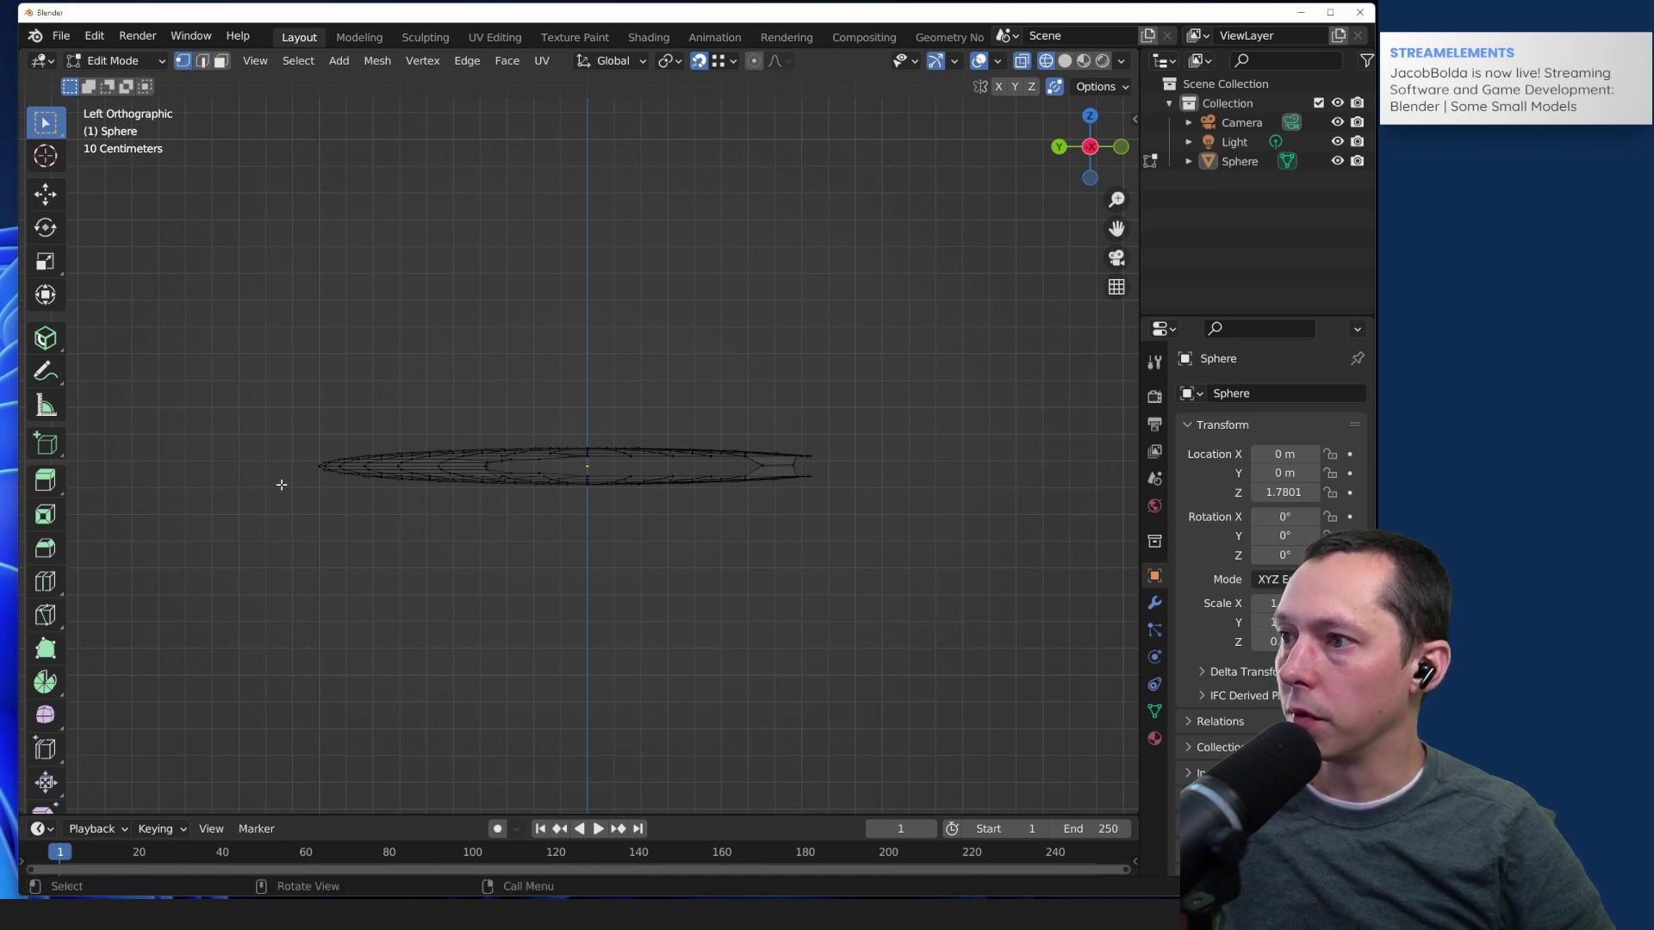
# Step: Select the lower vertices at the disc's pointed +Y tip and lower them slightly along Z
pyautogui.scroll(5, 292, 466)
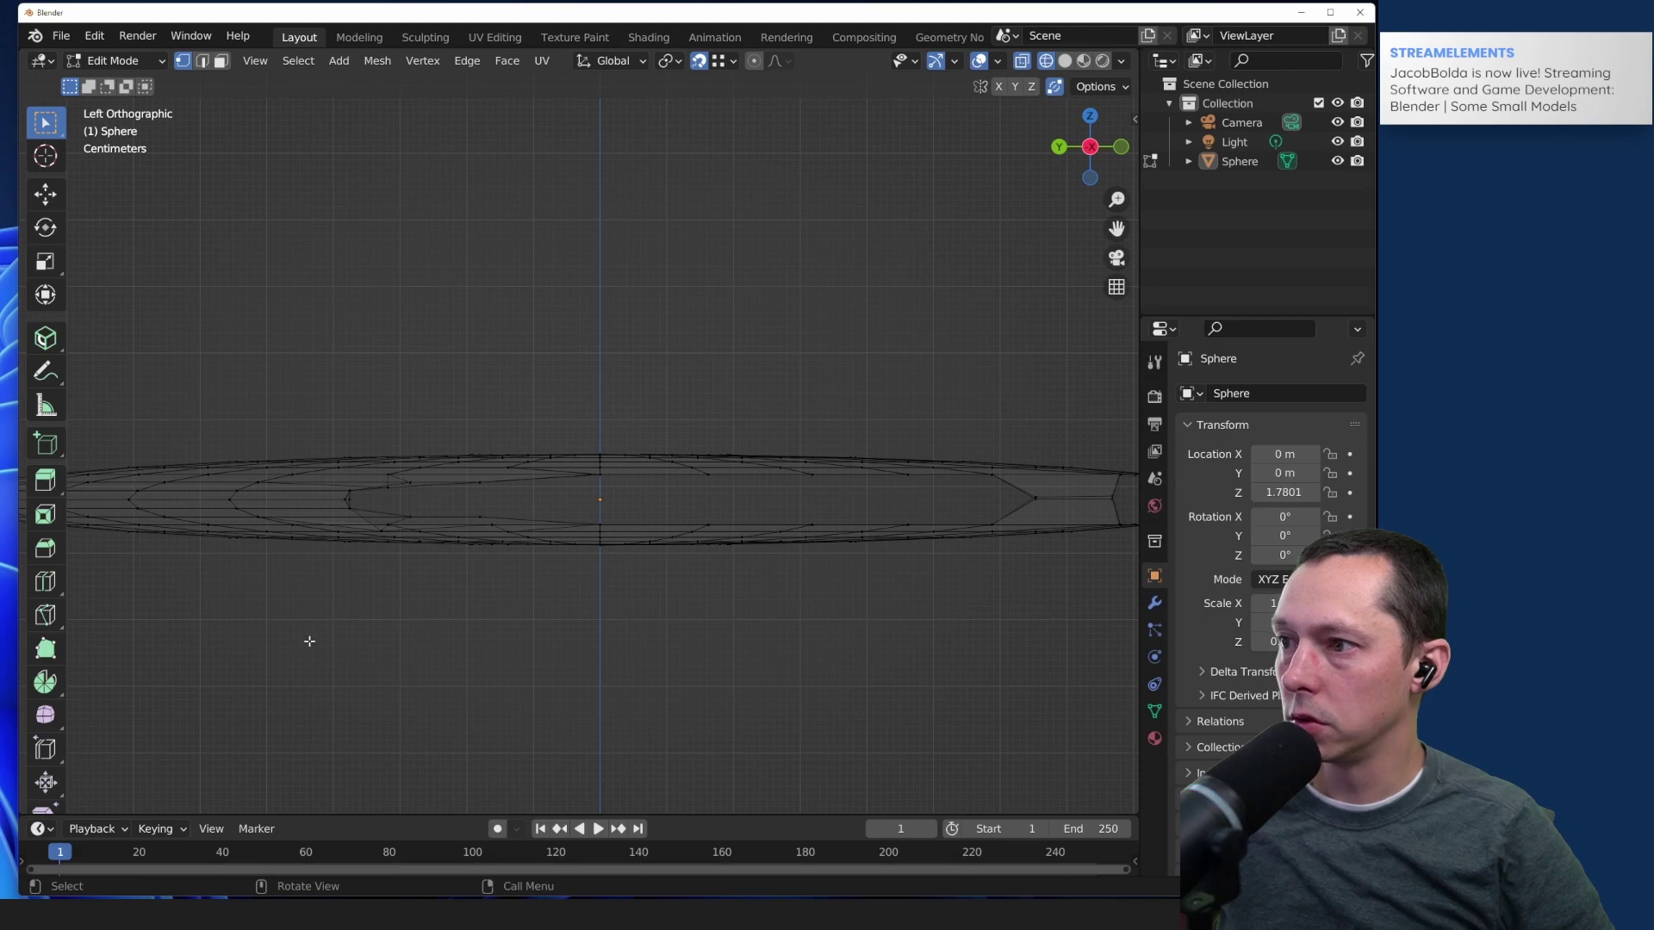
pyautogui.keyDown('shift'); pyautogui.moveTo(309, 641); pyautogui.dragTo(711, 651, button='middle'); pyautogui.keyUp('shift')
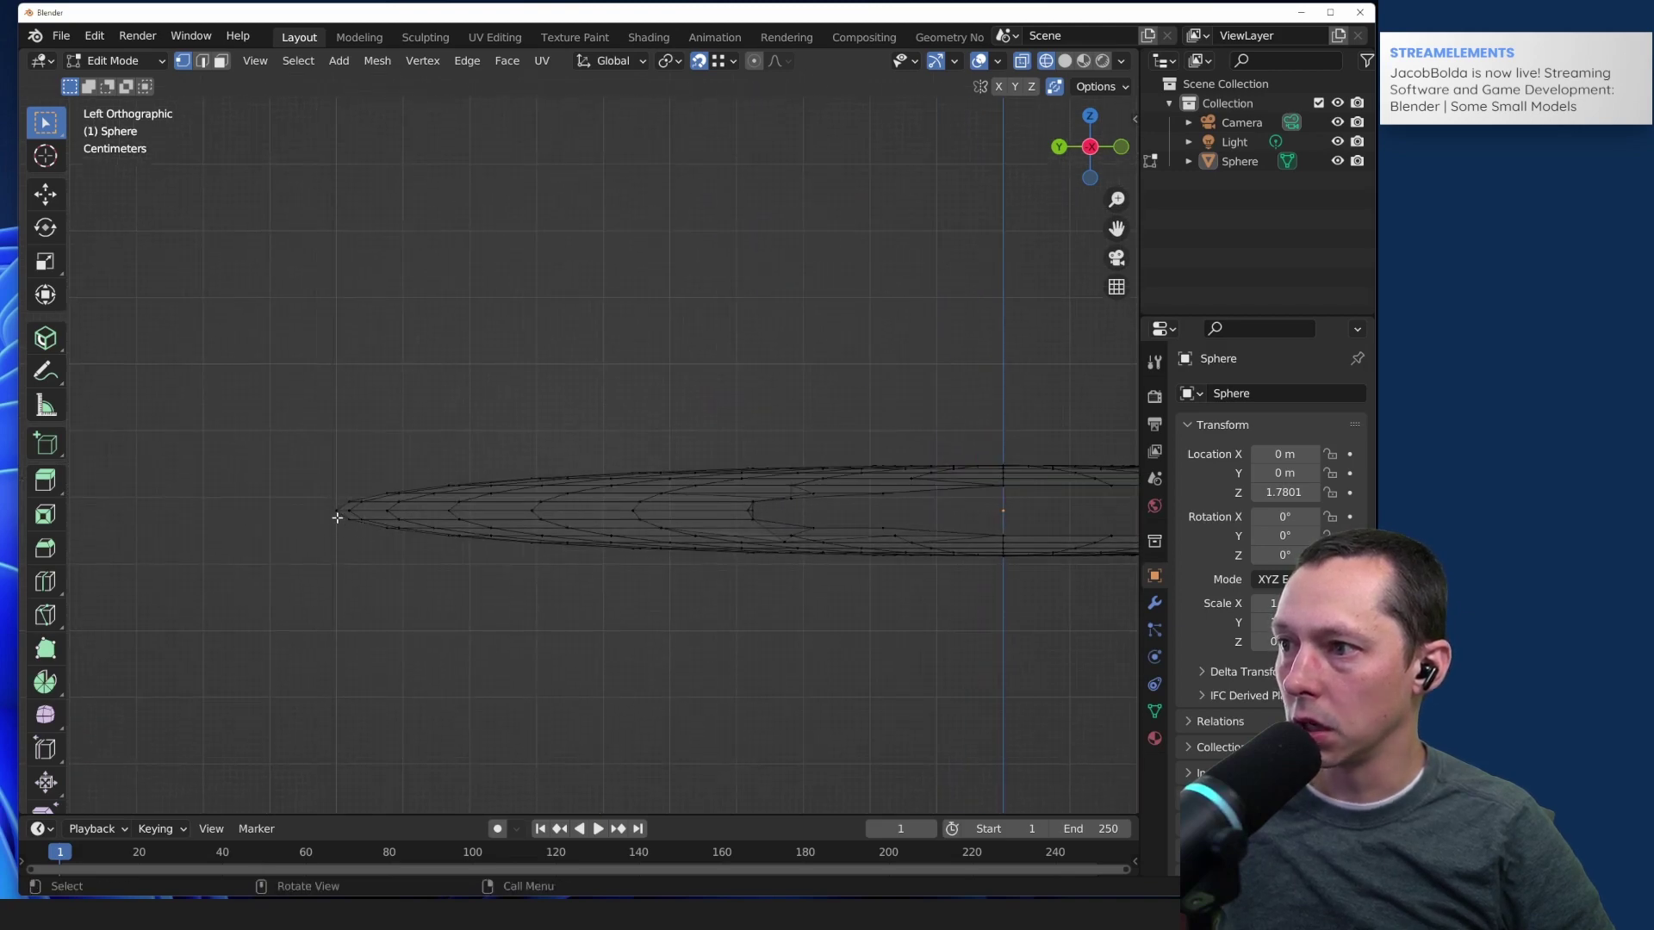
pyautogui.moveTo(337, 517); pyautogui.dragTo(368, 535)
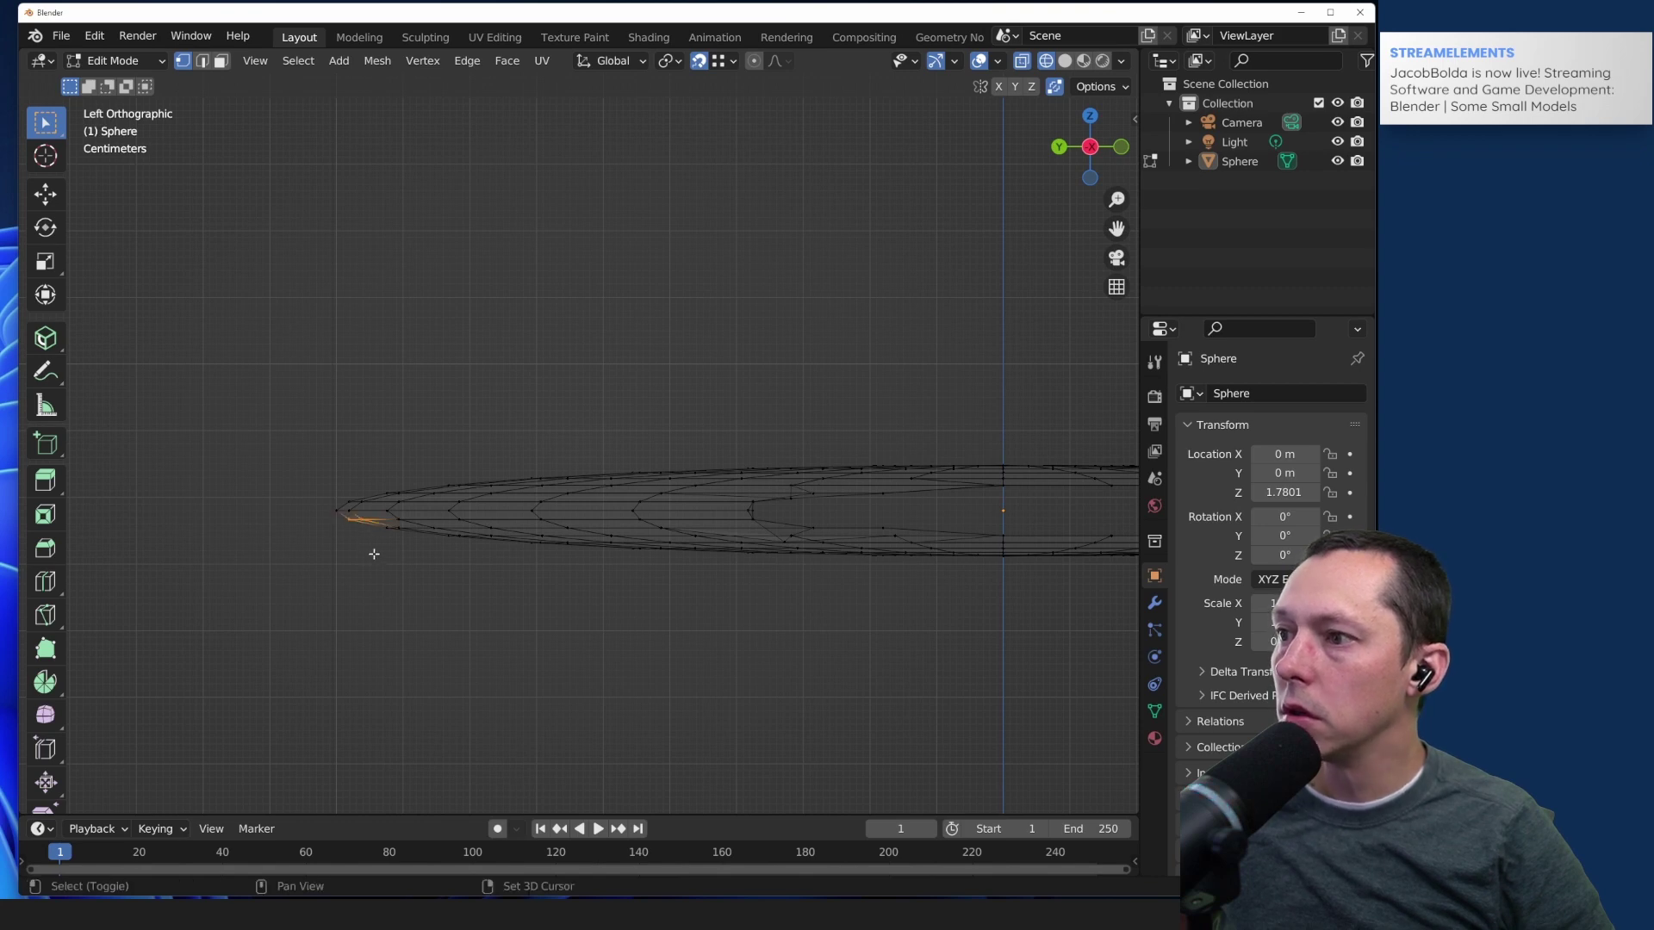
pyautogui.click(46, 193)
pyautogui.moveTo(357, 445); pyautogui.dragTo(394, 453)
pyautogui.click(424, 575)
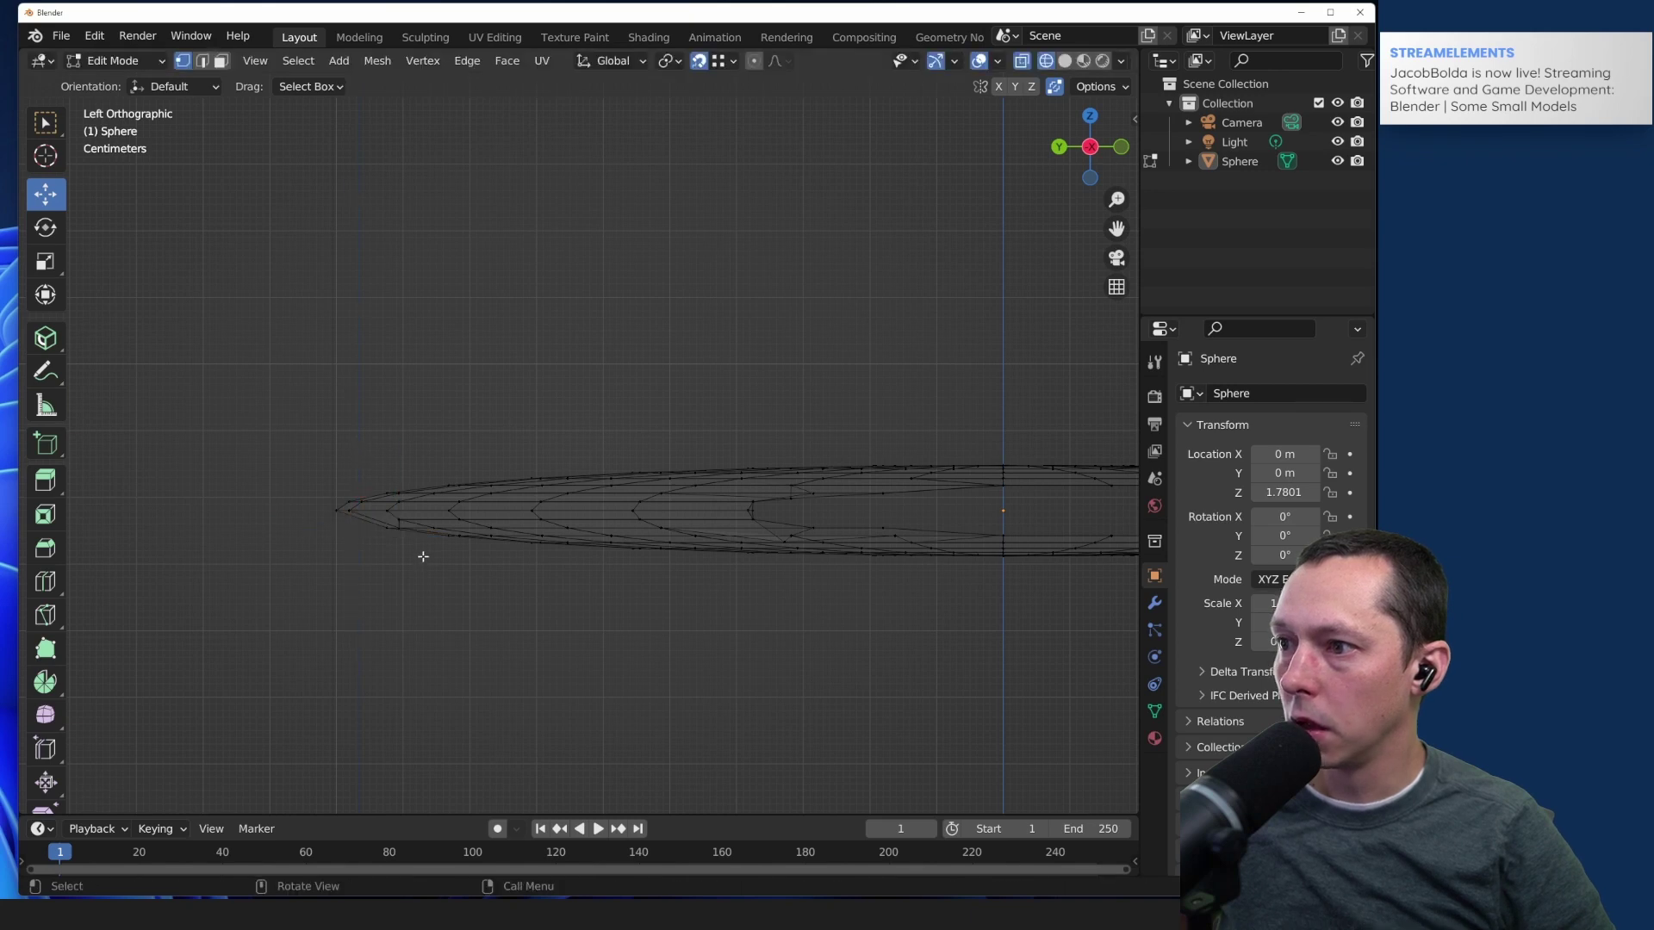
# Step: Select the rim vertices just below the +Y tip, adjust their height along Z and move them outward along Y
pyautogui.moveTo(434, 557); pyautogui.dragTo(369, 515)
pyautogui.moveTo(396, 441); pyautogui.dragTo(393, 469)
pyautogui.moveTo(316, 542); pyautogui.dragTo(289, 542)
pyautogui.moveTo(367, 460); pyautogui.dragTo(372, 441)
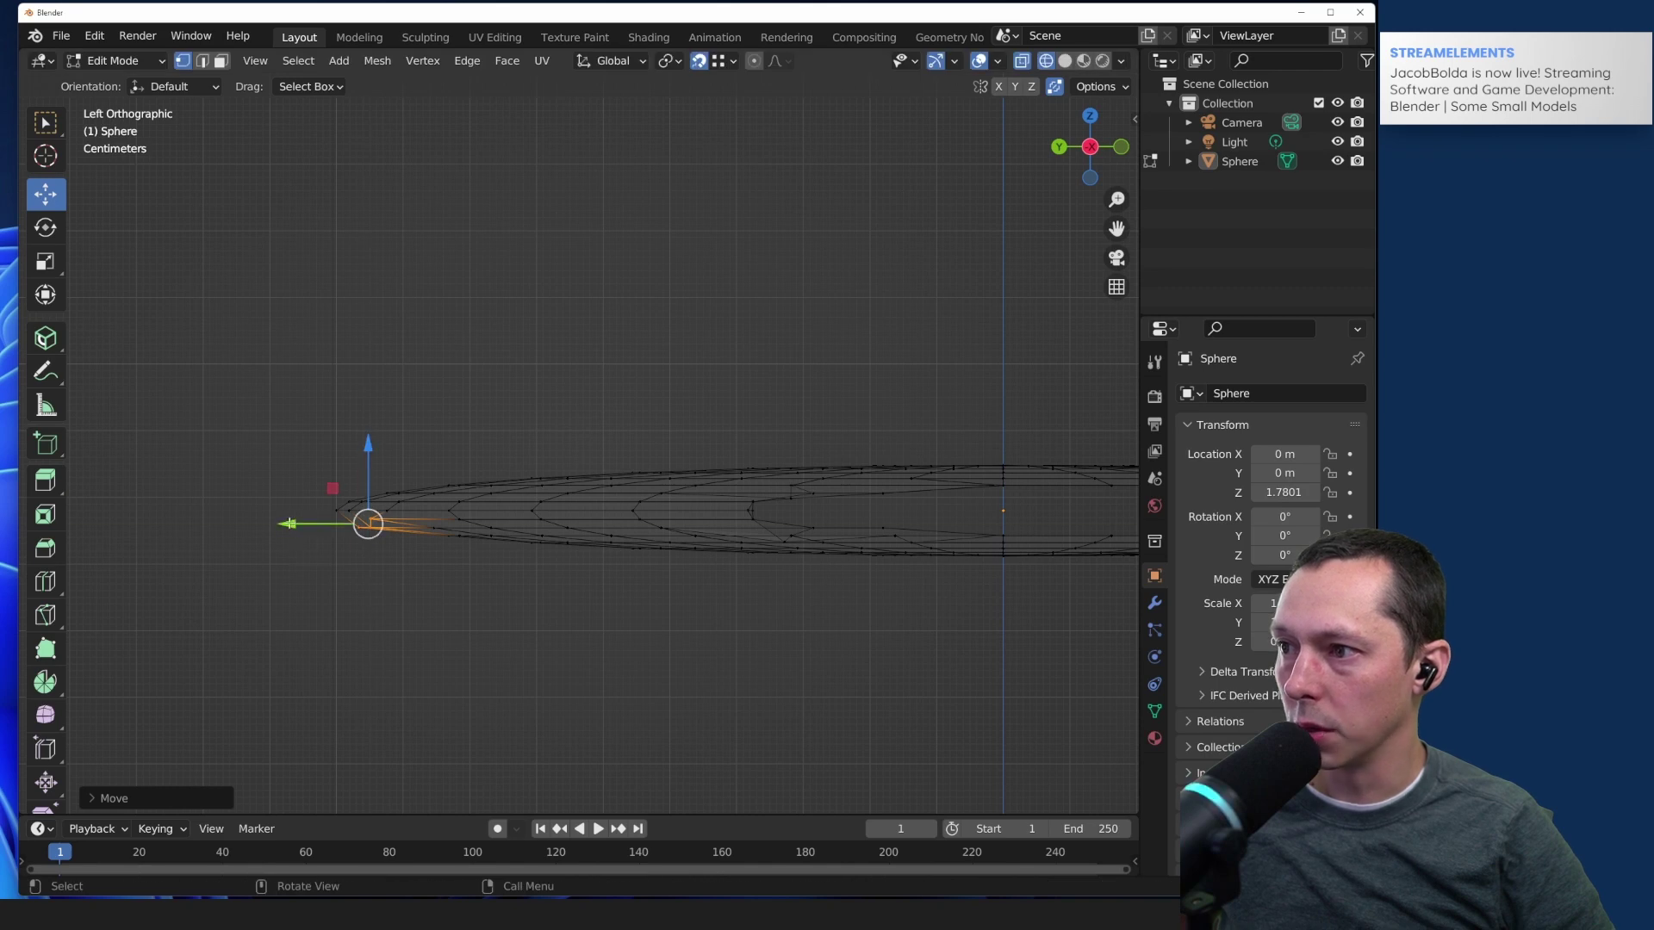
pyautogui.moveTo(290, 523); pyautogui.dragTo(285, 524)
pyautogui.click(269, 447)
# Step: In perspective view, select the two protruding rim corner vertices and move them slightly inward along Y
pyautogui.keyDown('shift'); pyautogui.moveTo(269, 447); pyautogui.dragTo(621, 629, button='middle'); pyautogui.keyUp('shift')
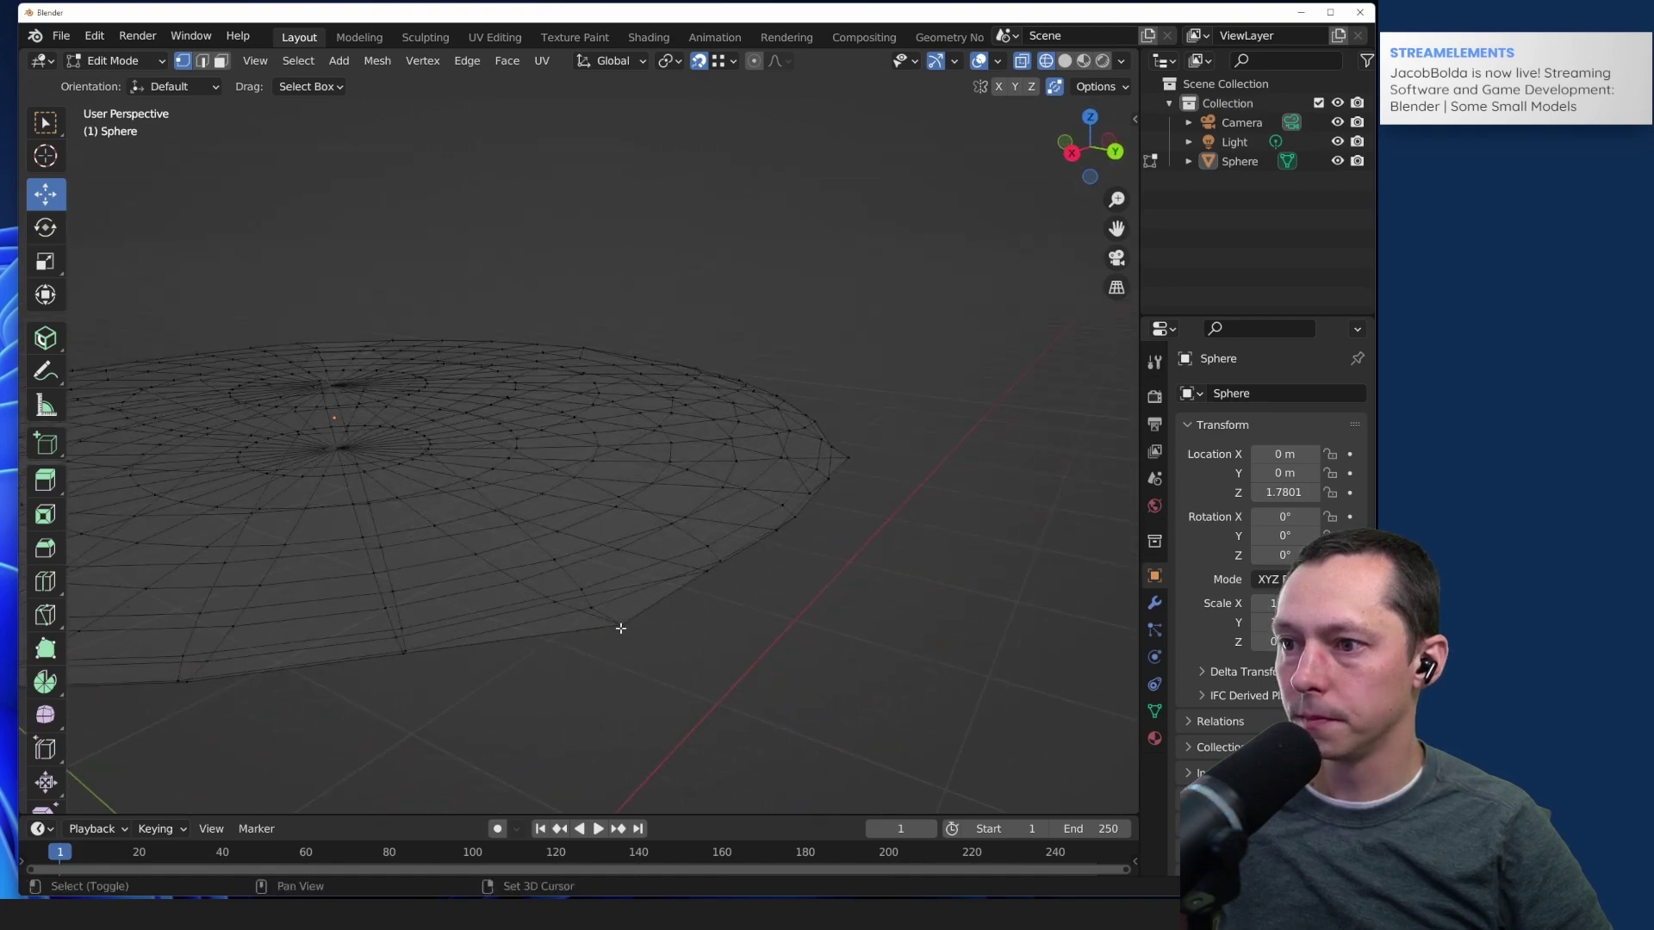
pyautogui.click(621, 629)
pyautogui.keyDown('shift'); pyautogui.click(852, 456); pyautogui.keyUp('shift')
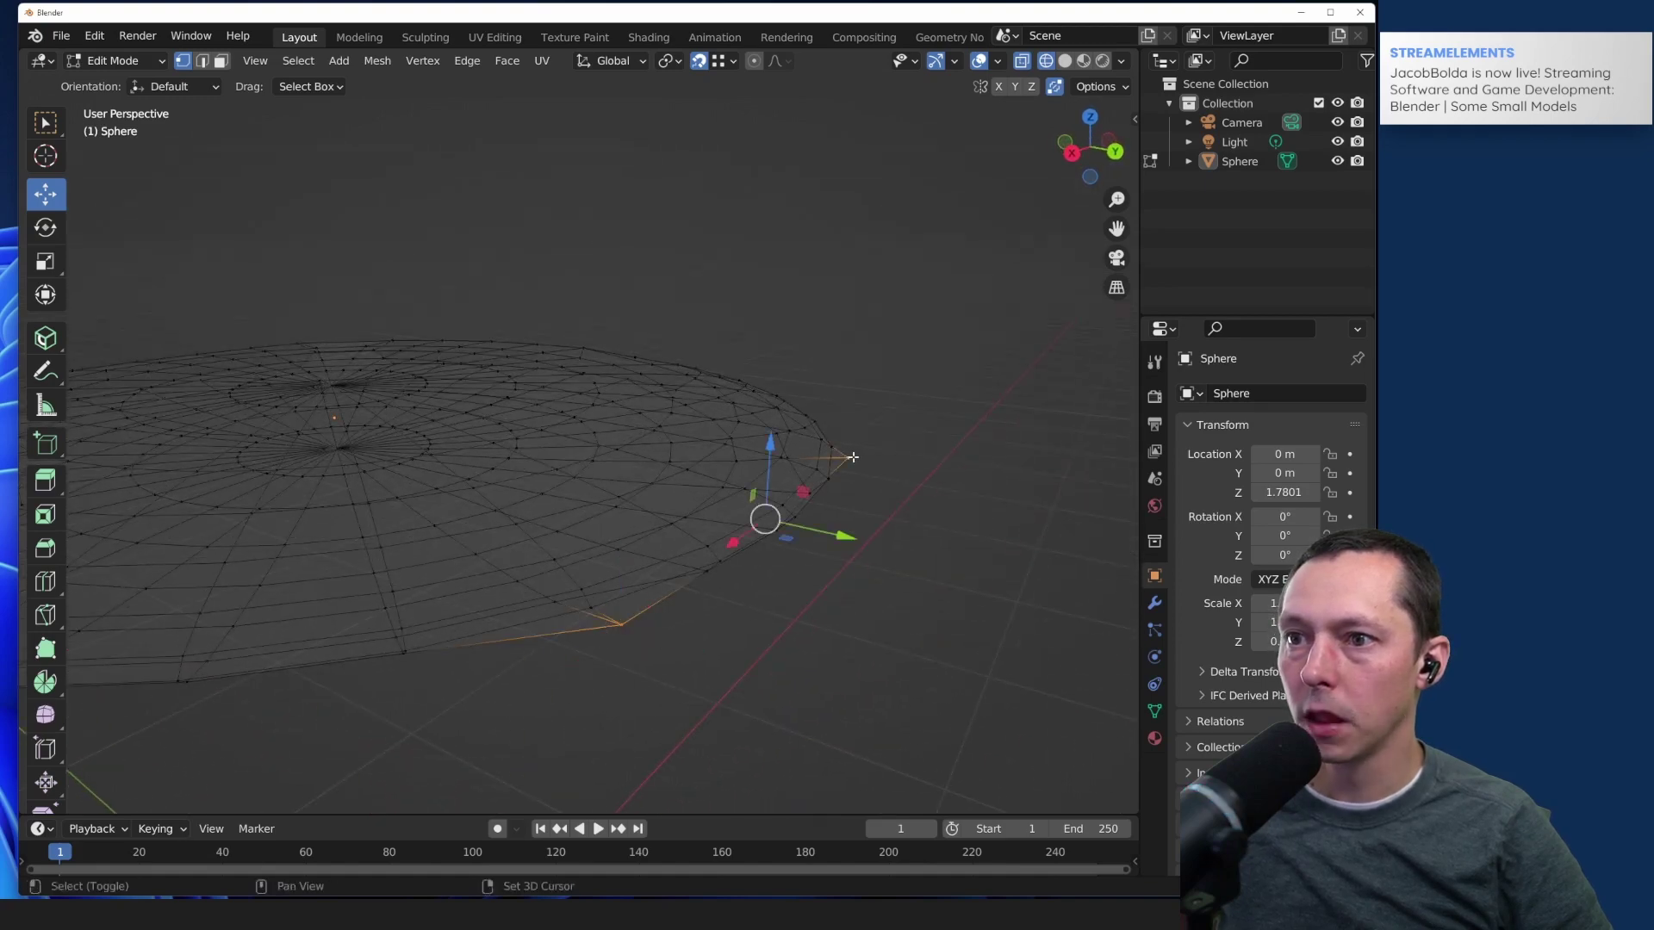
pyautogui.moveTo(847, 540); pyautogui.dragTo(831, 537)
pyautogui.click(671, 670)
# Step: Switch to Material Preview shading and Object Mode, and inspect the finished disc from around its rim
pyautogui.moveTo(672, 670); pyautogui.dragTo(526, 627, button='middle')
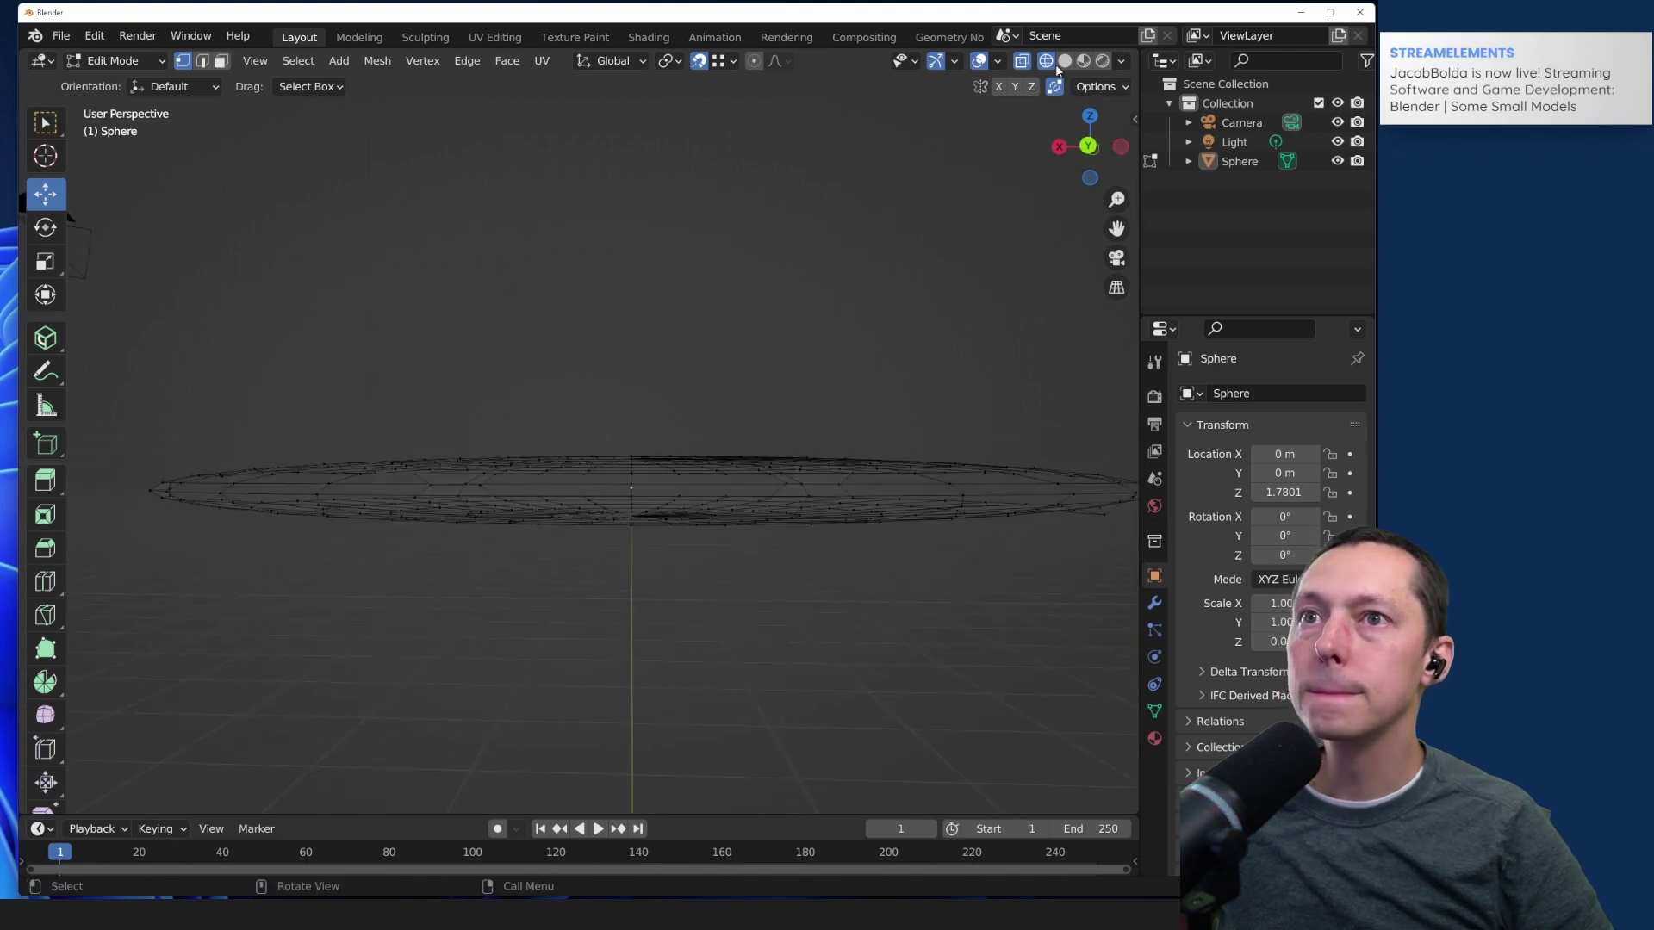
pyautogui.click(1083, 61)
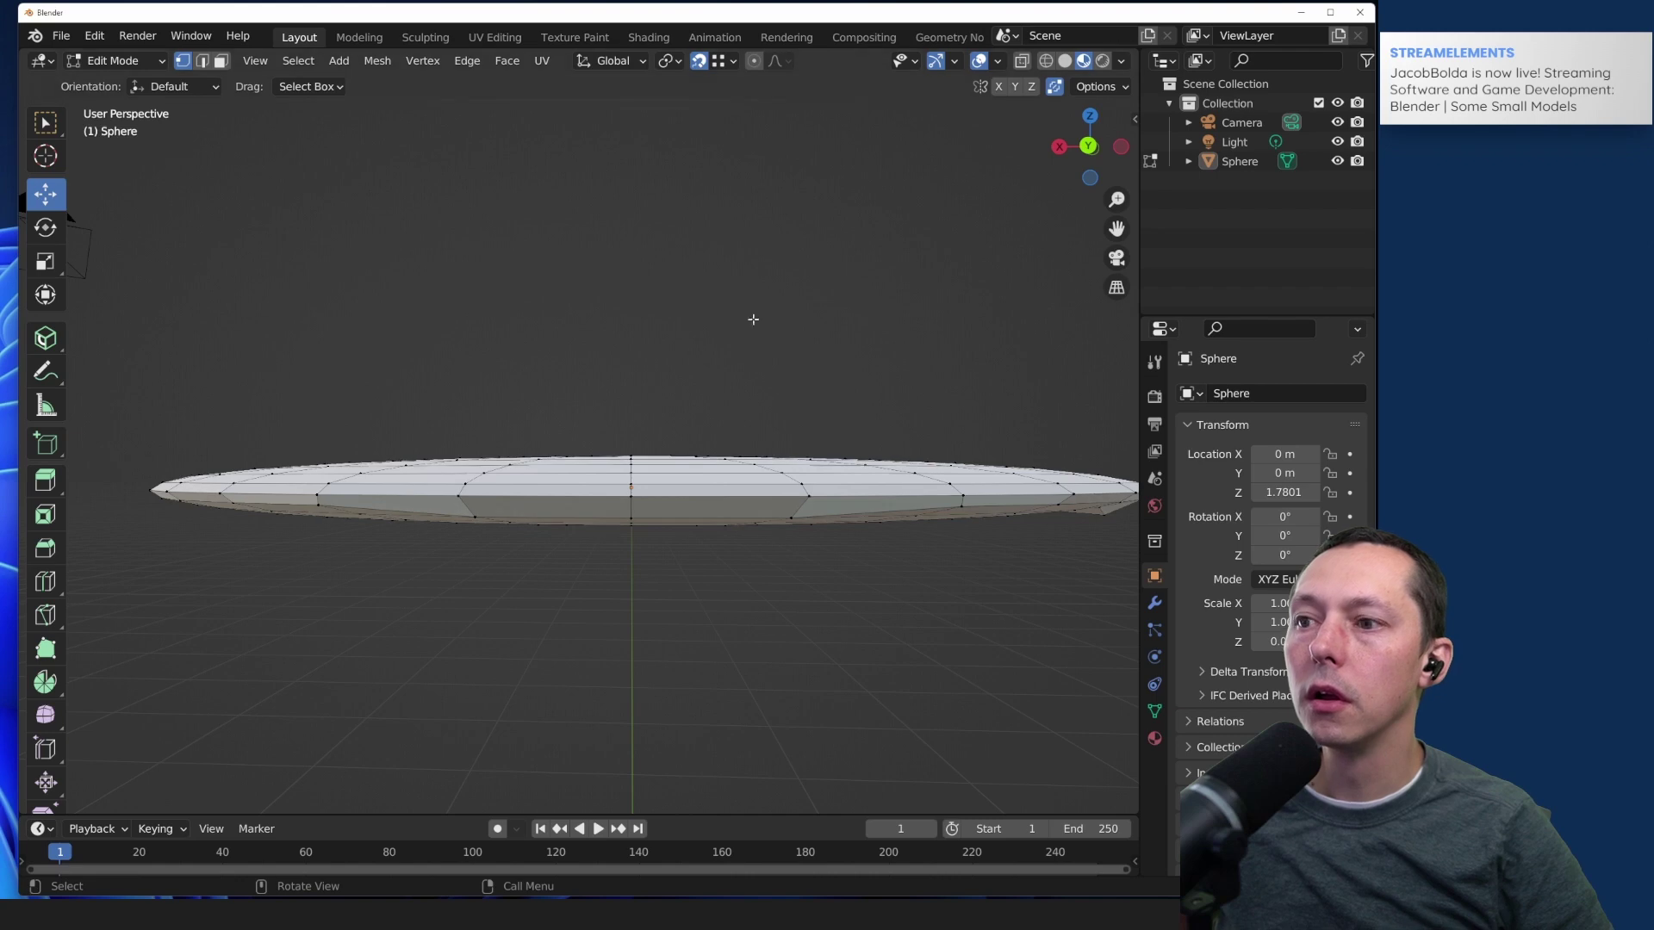
pyautogui.moveTo(753, 318)
pyautogui.mouseDown(button='middle')
pyautogui.moveTo(464, 378)
pyautogui.moveTo(392, 339)
pyautogui.mouseUp(button='middle')
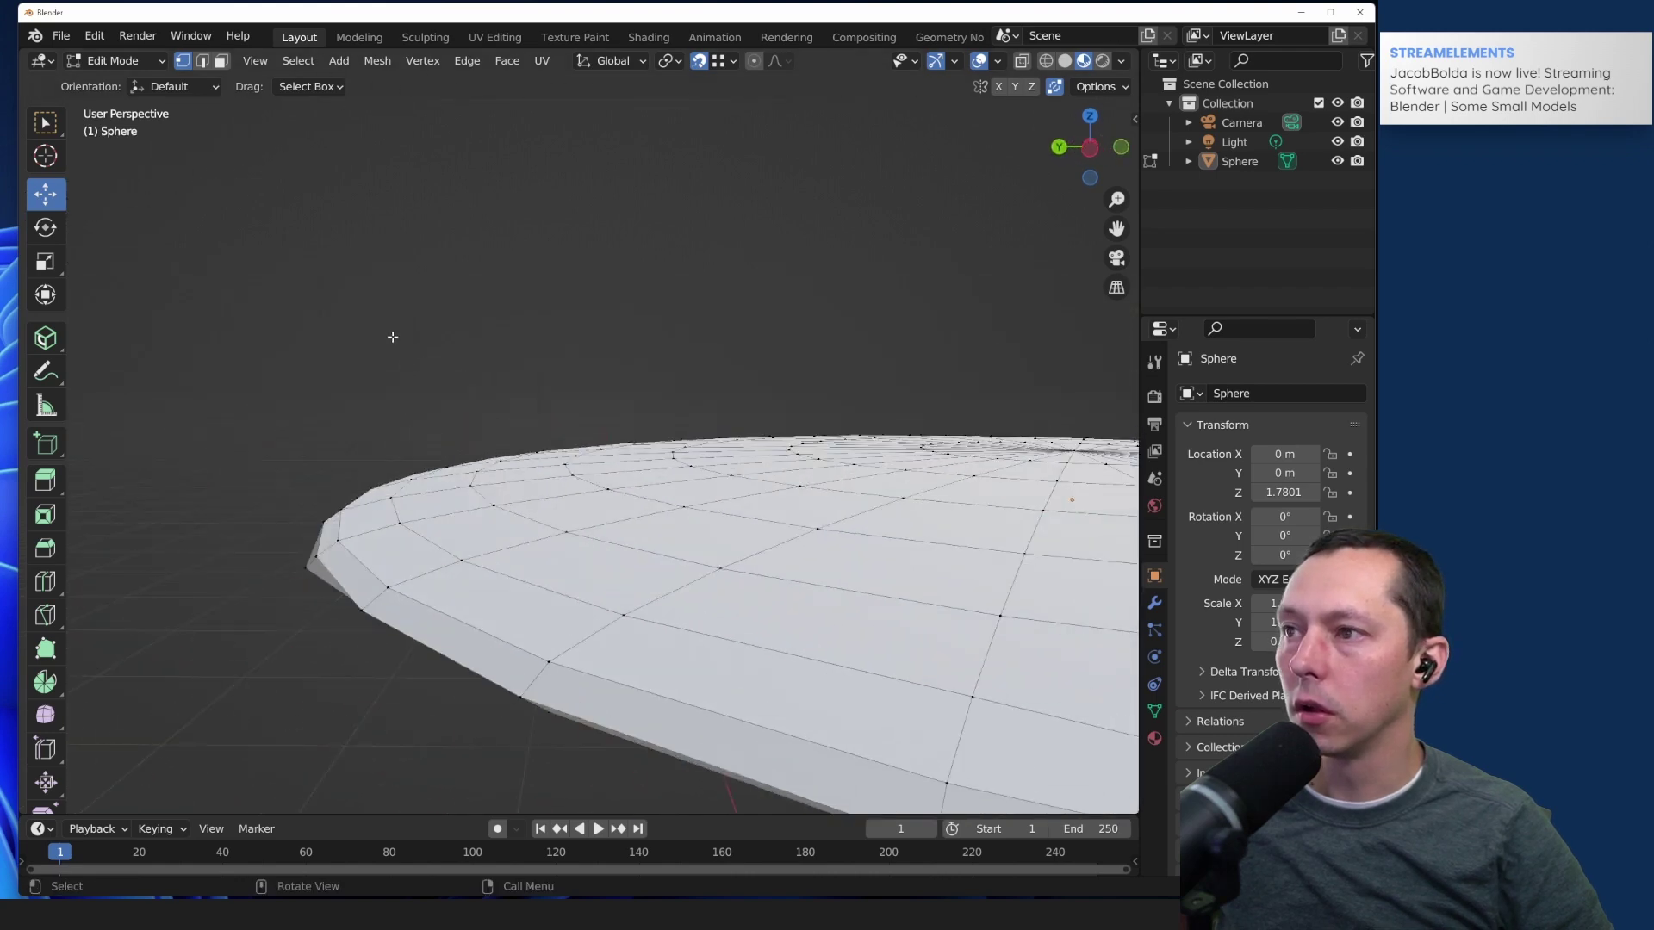
pyautogui.click(120, 60)
pyautogui.click(127, 84)
pyautogui.scroll(-8, 374, 291)
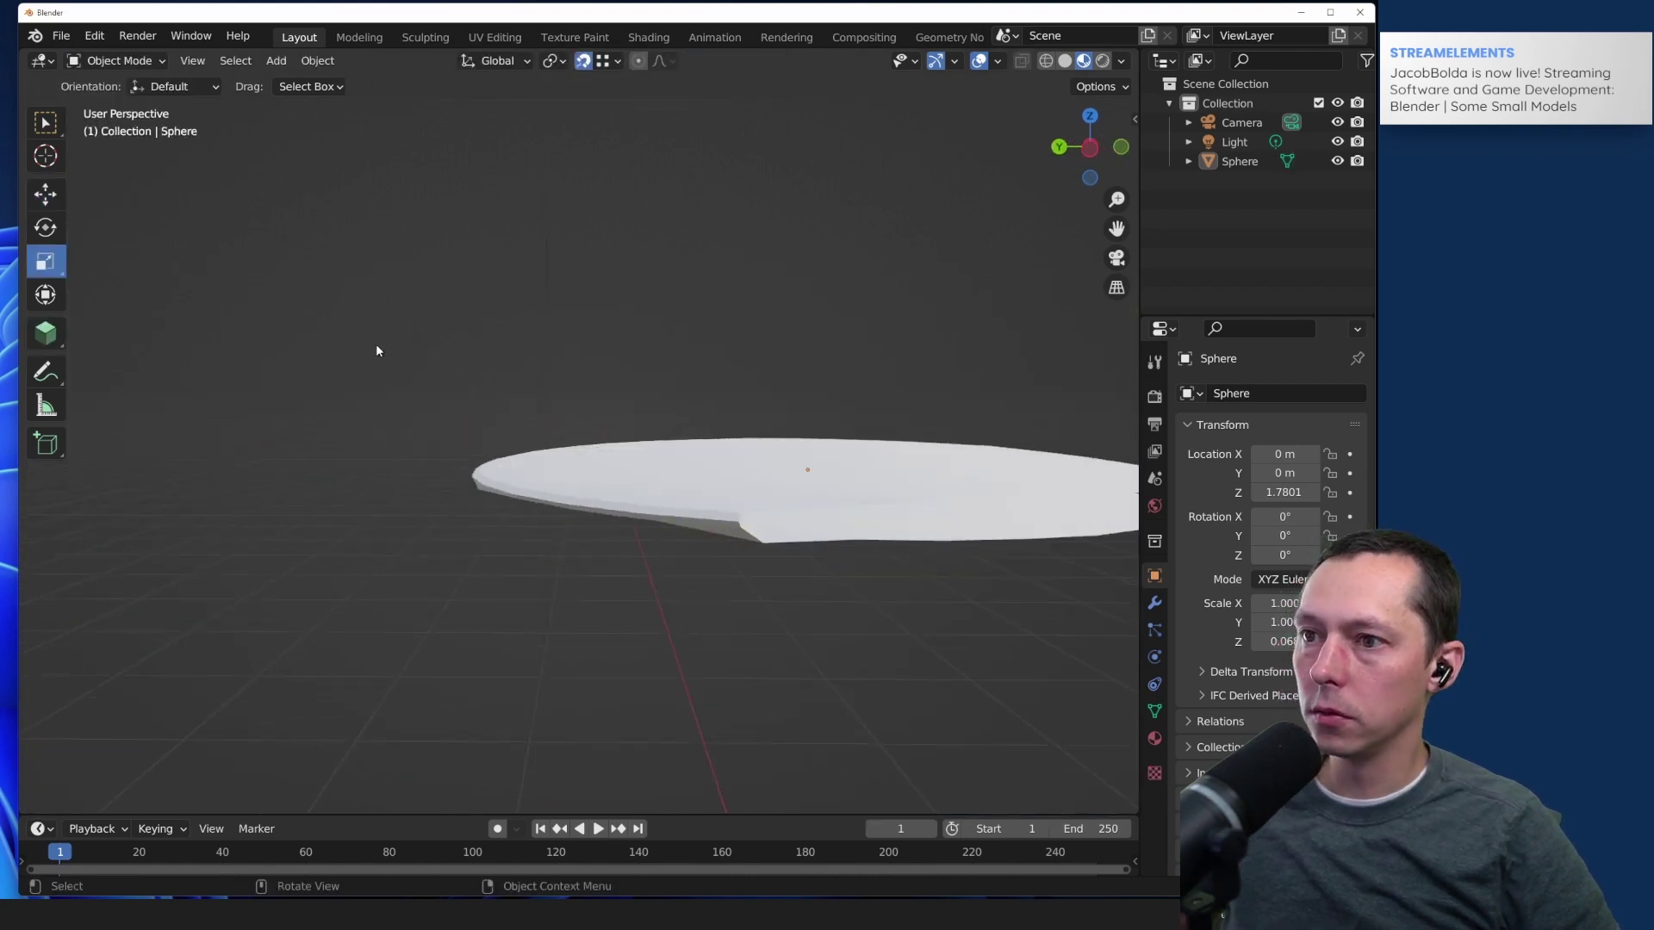
pyautogui.moveTo(379, 339); pyautogui.dragTo(805, 361, button='middle')
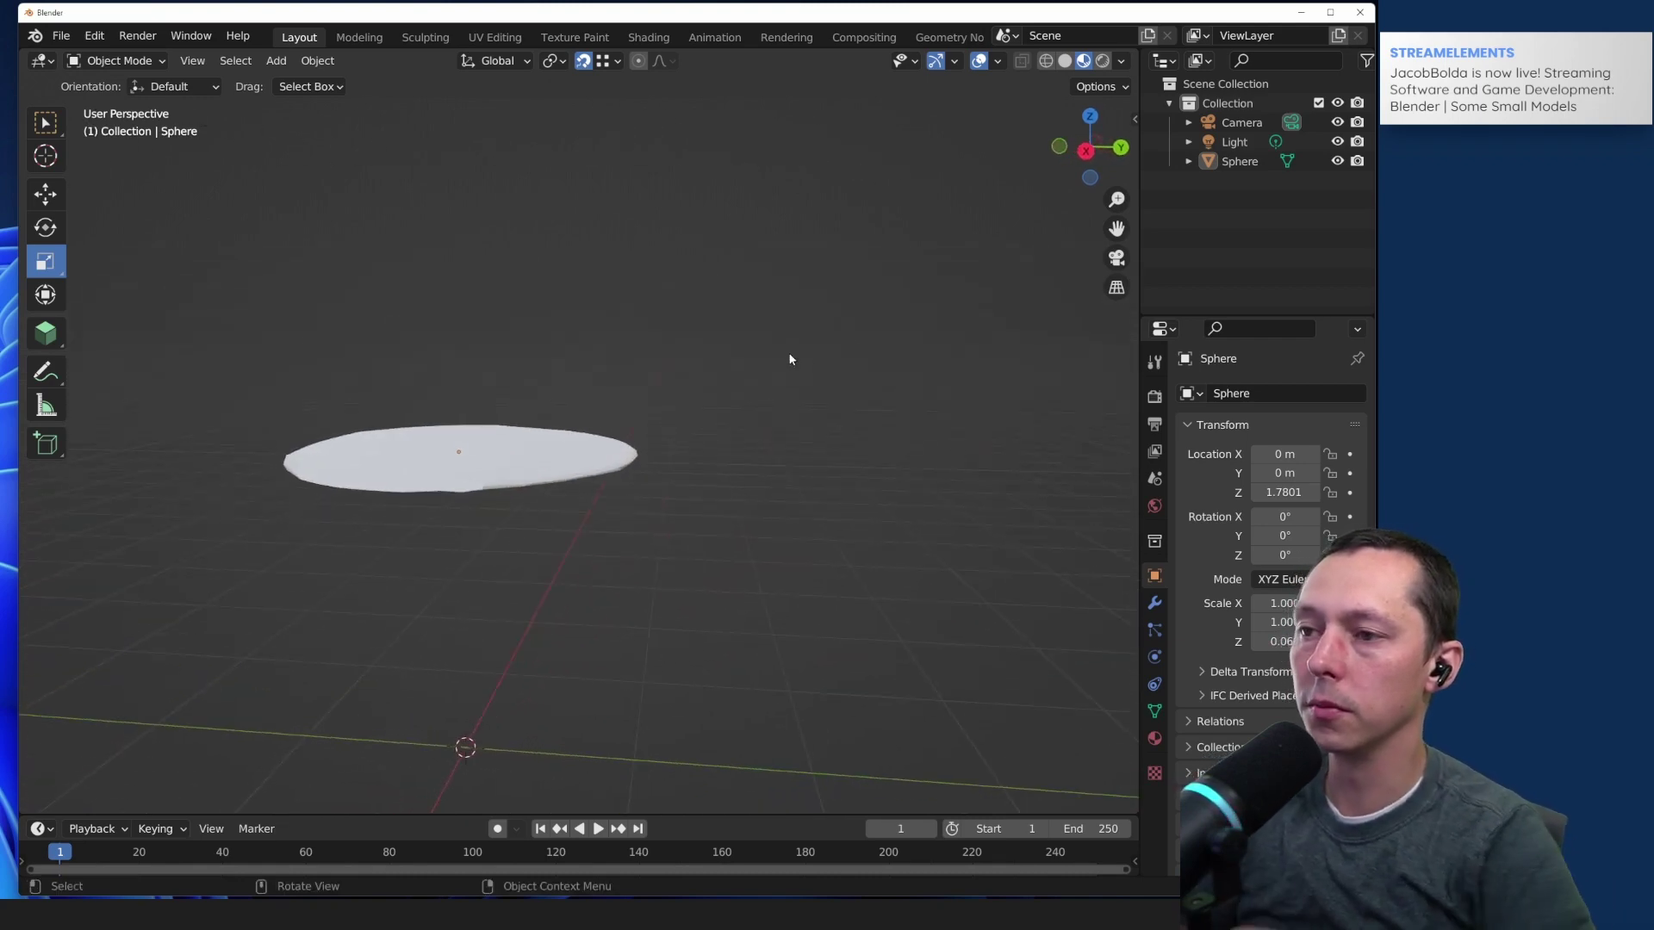
pyautogui.moveTo(790, 359); pyautogui.dragTo(607, 379, button='middle')
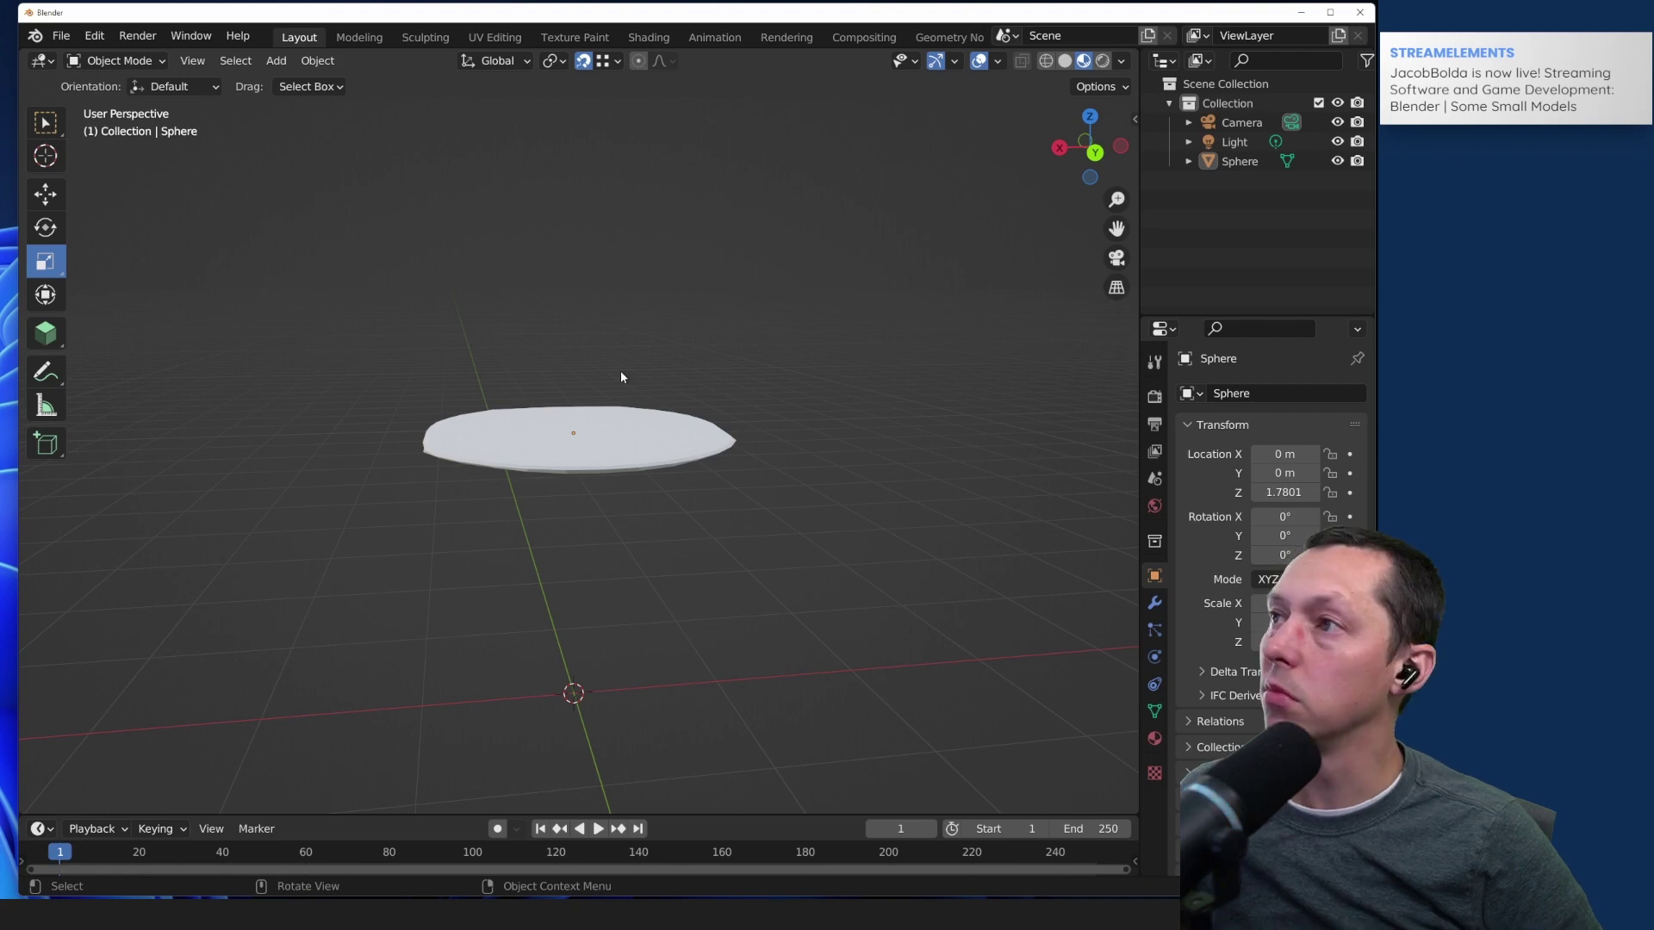